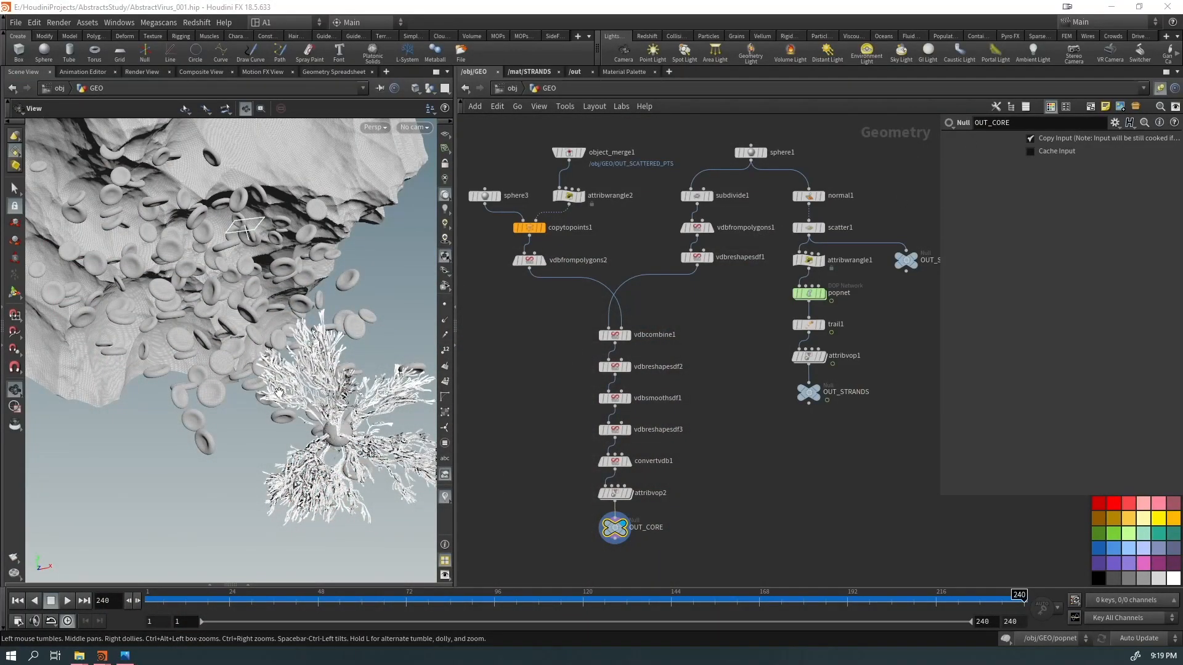
Step: Go up from the GEO network to the object level and examine the finished virus's core and surrounding strands up close
left_click_drag(279, 391, 165, 420)
left_click(512, 88)
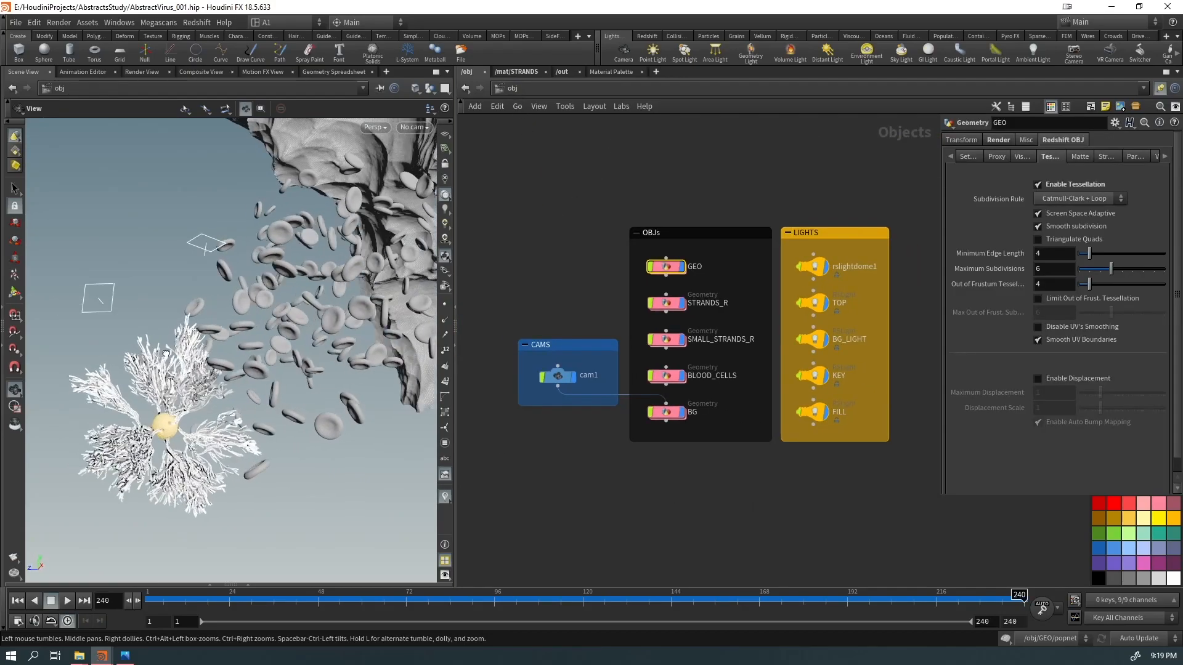
mouse_move(133, 445)
left_mouse_down()
mouse_move(255, 436)
mouse_move(151, 430)
left_mouse_up()
right_click_drag(151, 429, 333, 403)
left_click_drag(332, 402, 313, 431)
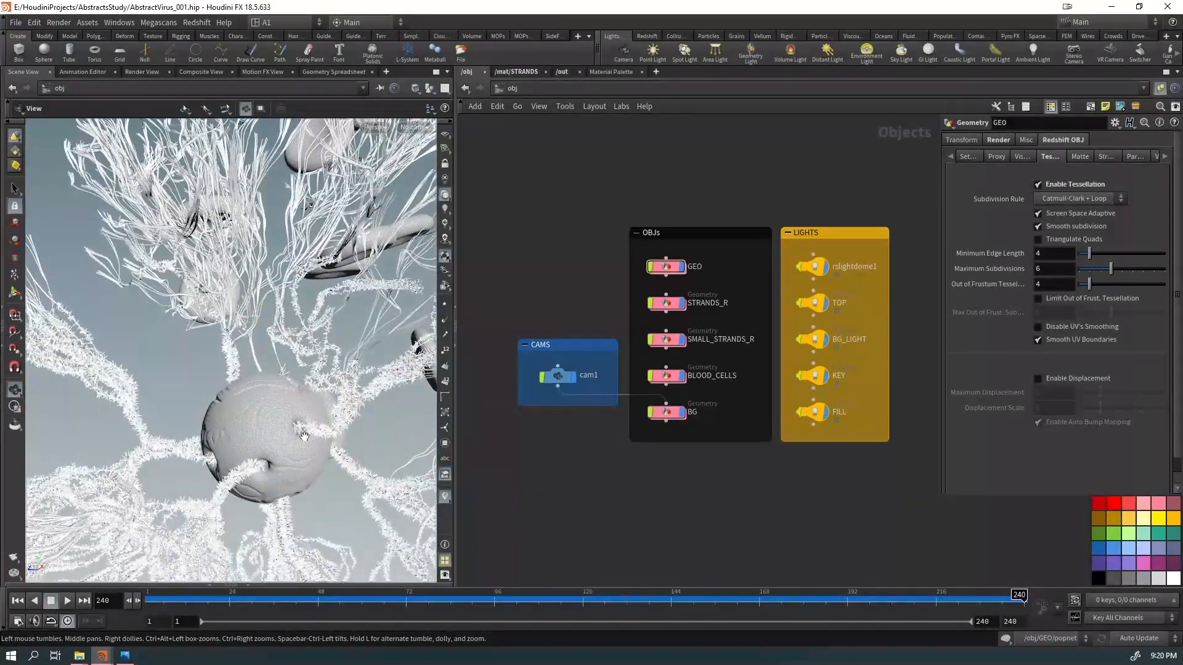
right_click_drag(287, 400, 308, 364)
left_click_drag(308, 363, 215, 372)
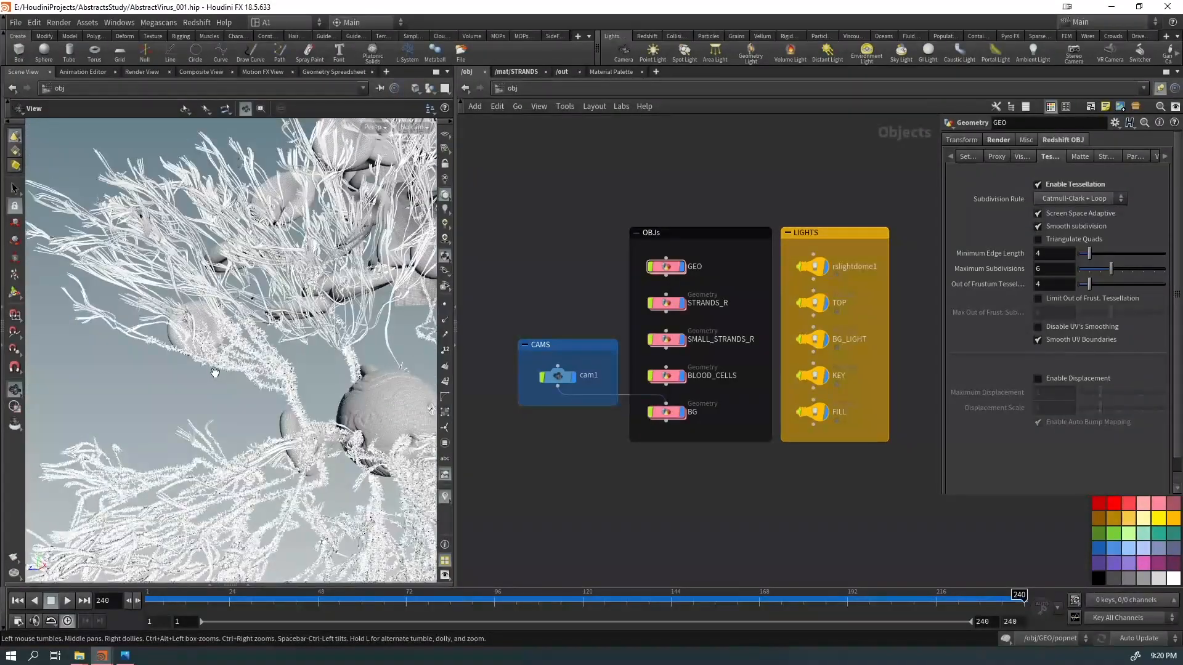
Step: Examine the outer strands, blood cells and background of the finished scene, and reopen the GEO object's node network
right_click_drag(306, 283, 183, 288)
middle_click_drag(182, 289, 197, 334)
left_click_drag(198, 334, 237, 302)
middle_click_drag(290, 259, 184, 329)
left_click_drag(185, 329, 194, 337)
middle_click_drag(194, 337, 111, 419)
right_click_drag(234, 370, 148, 363)
left_click_drag(148, 364, 194, 371)
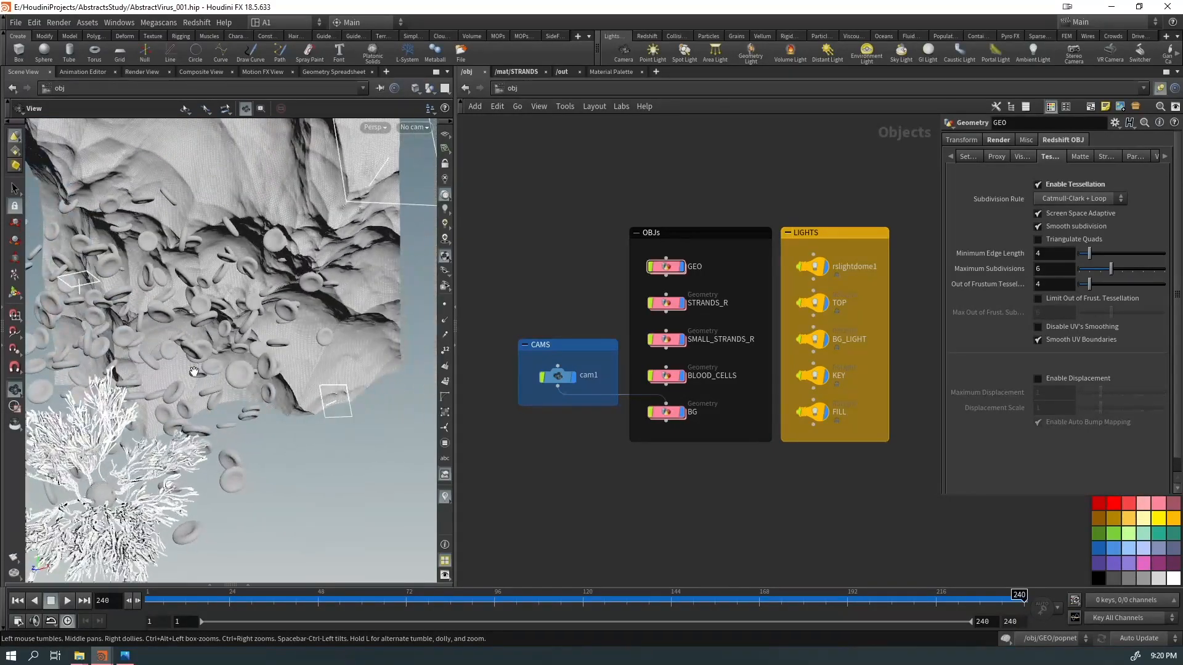
middle_click_drag(194, 371, 293, 357)
left_click_drag(257, 357, 394, 401)
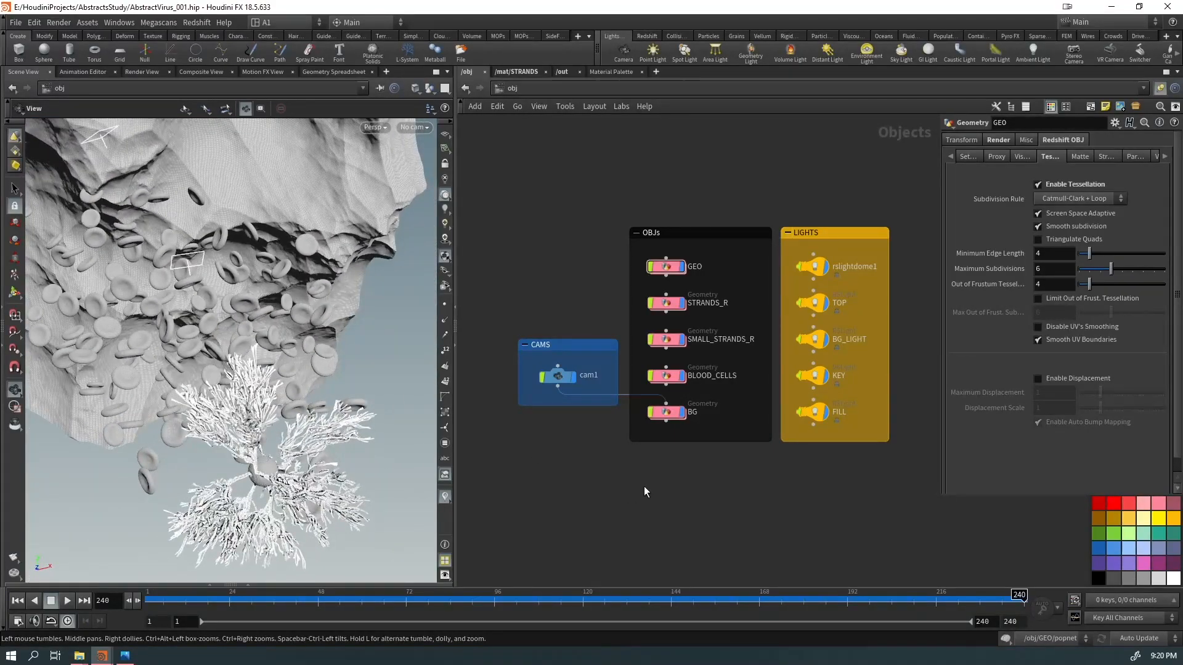
double_click(666, 266)
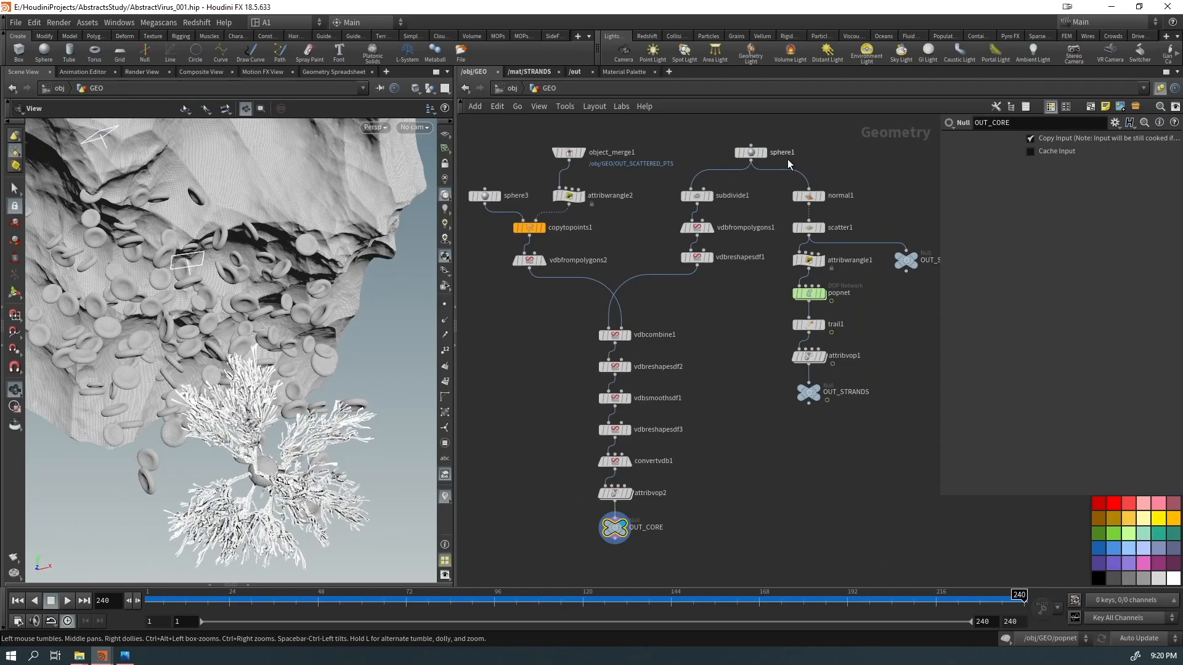
left_click_drag(260, 414, 246, 388)
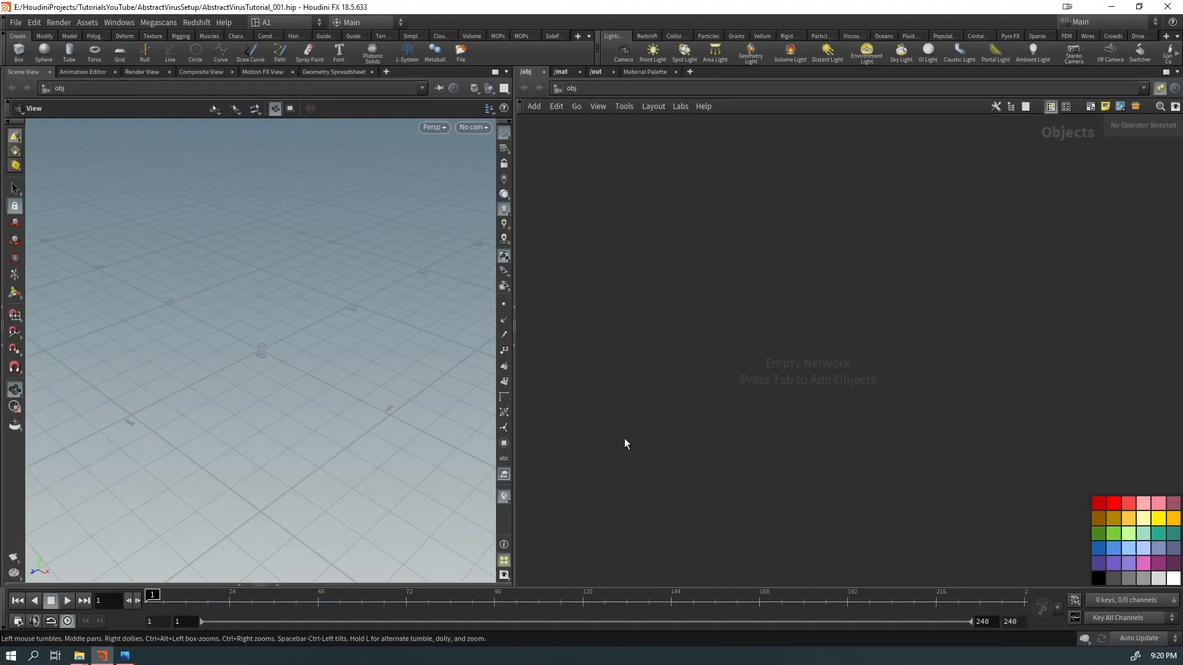
Step: Create a Sphere object in the new empty scene and open its geometry network
key("Tab")
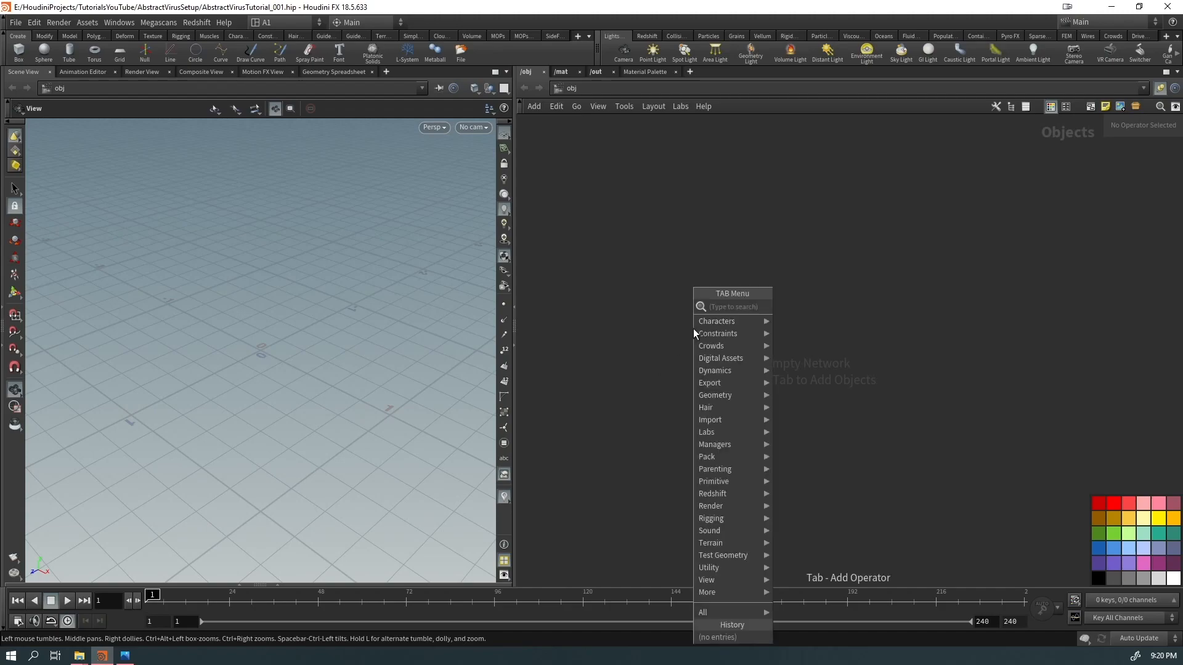
type("geo")
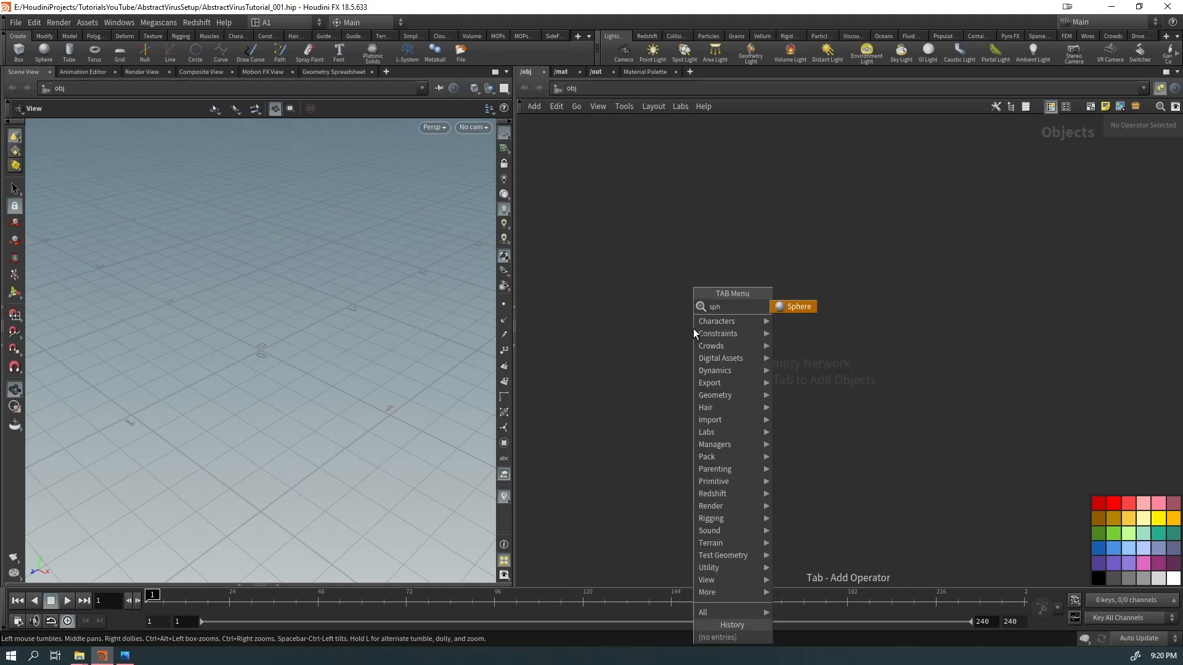
key("Return")
left_click(693, 334)
double_click(694, 331)
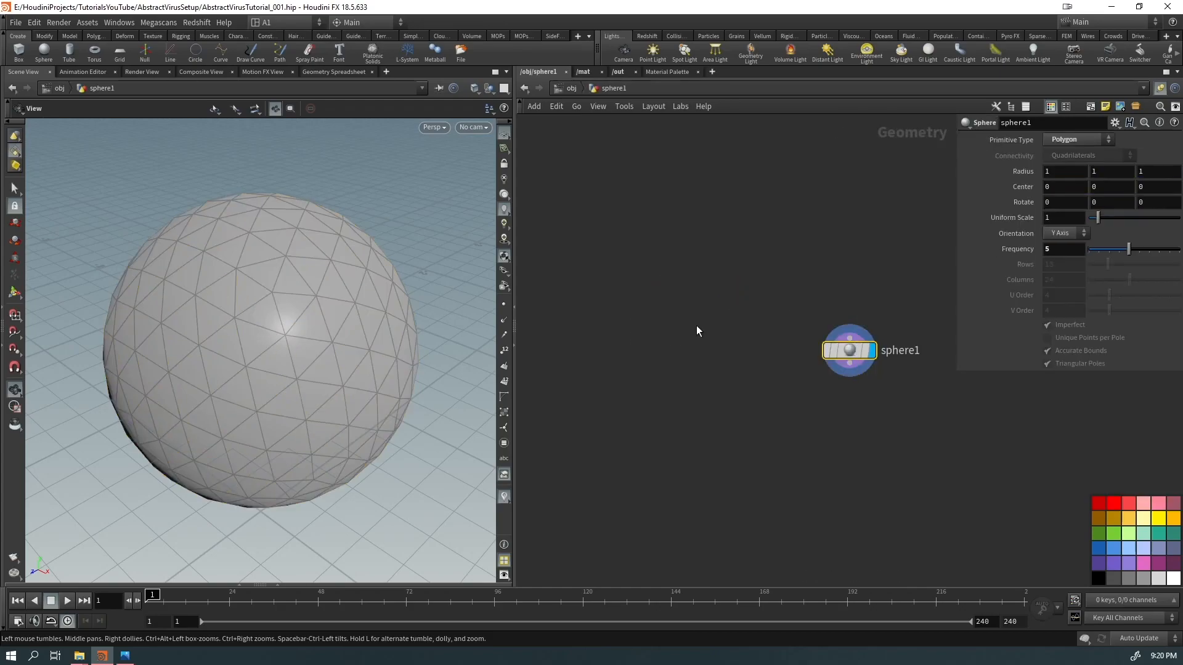
middle_click_drag(625, 334, 572, 267)
left_click_drag(755, 223, 637, 346)
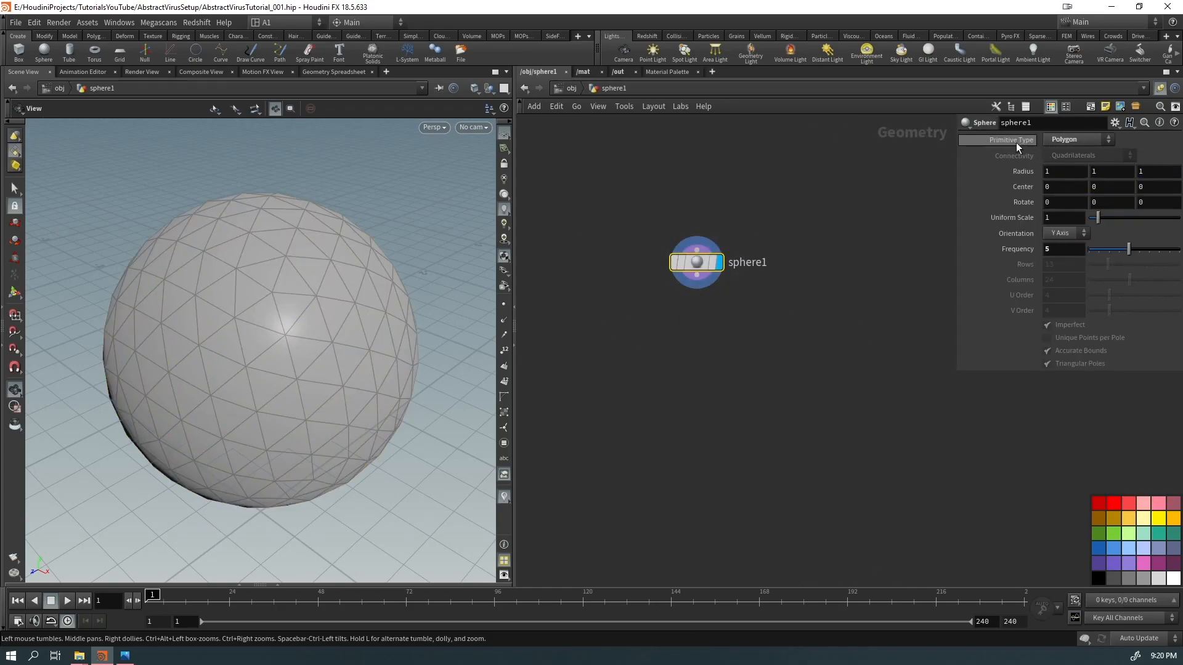
Step: Try the Primitive type on the sphere and return it to Polygon
left_click(1073, 142)
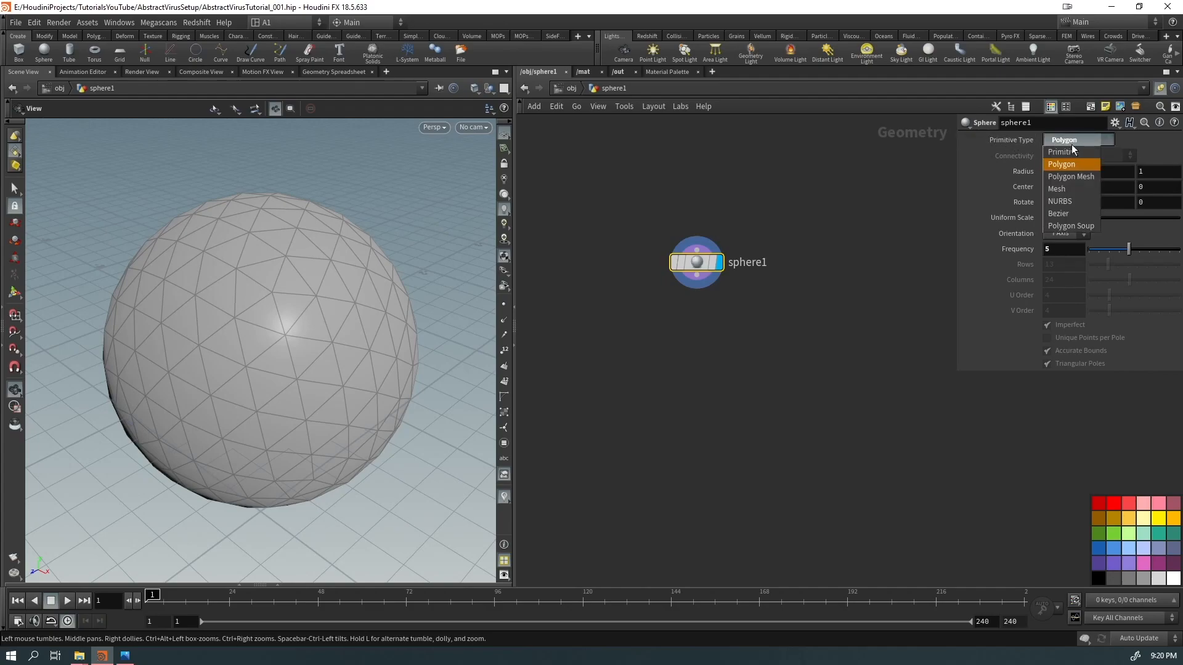
left_click(1072, 151)
left_click_drag(322, 277, 348, 385)
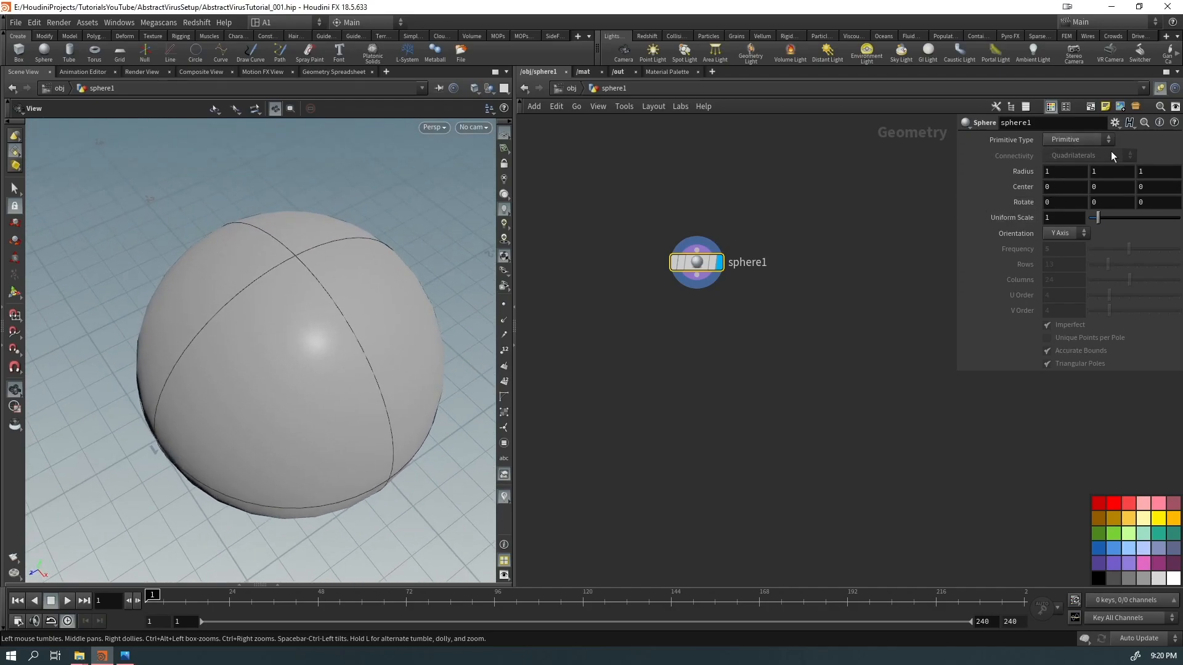
left_click(1094, 139)
left_click(1071, 154)
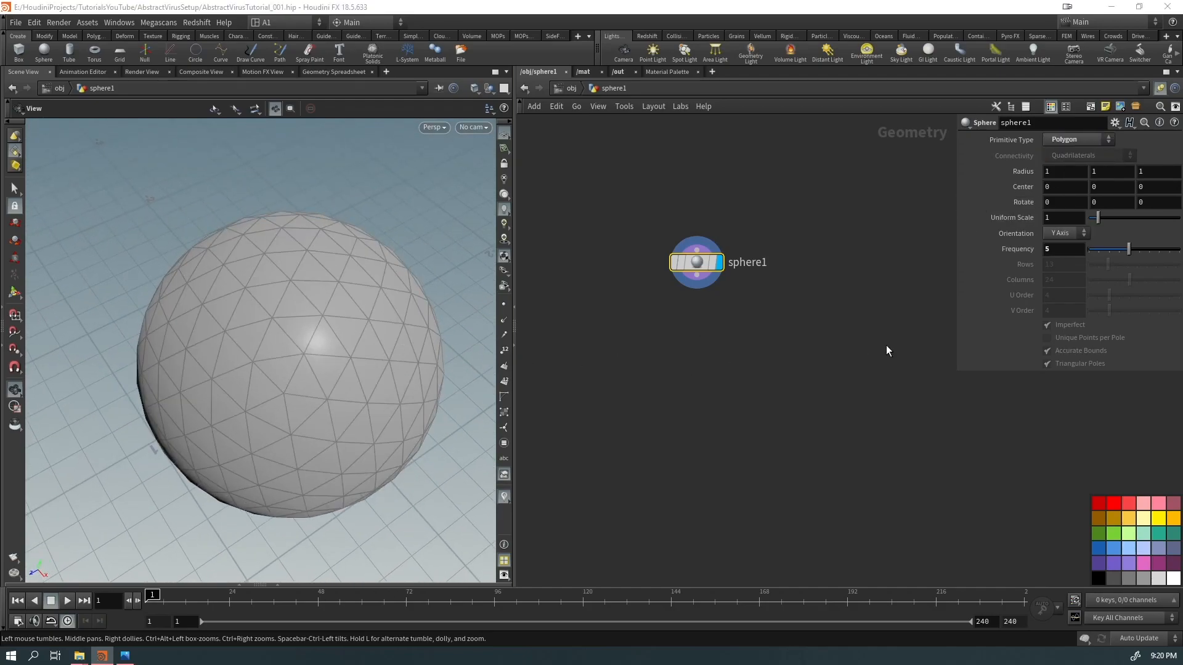
Step: Raise the polygon sphere's frequency to 10 and append a Scatter node to it
left_click_drag(1124, 255, 1178, 250)
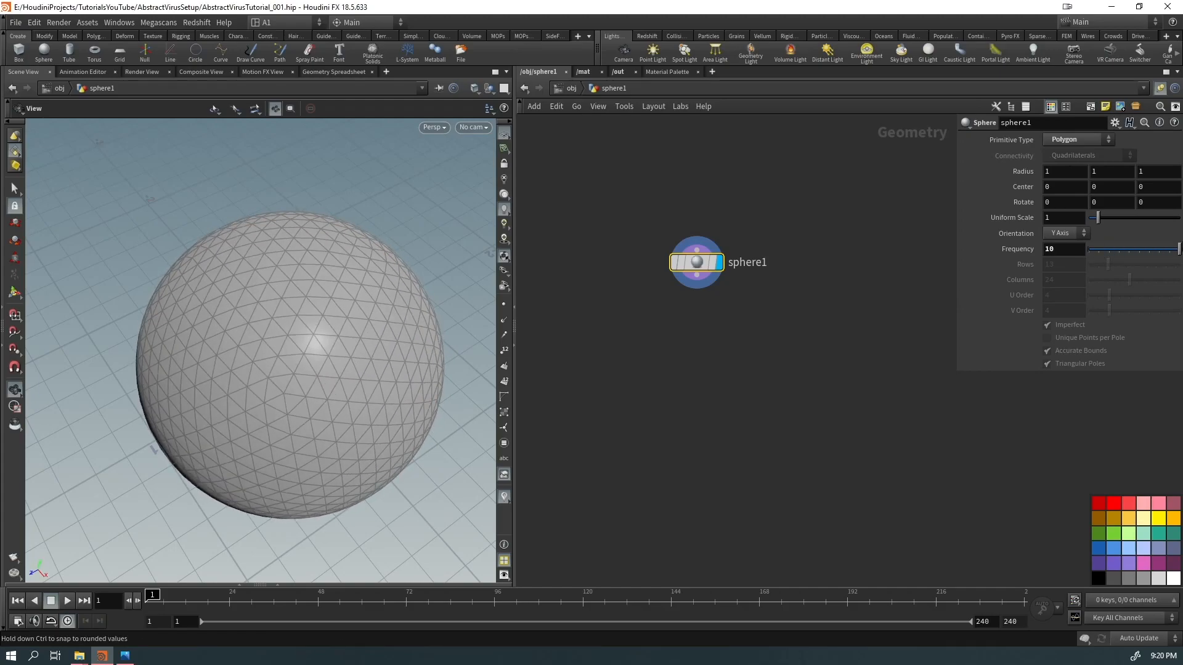
key("Tab")
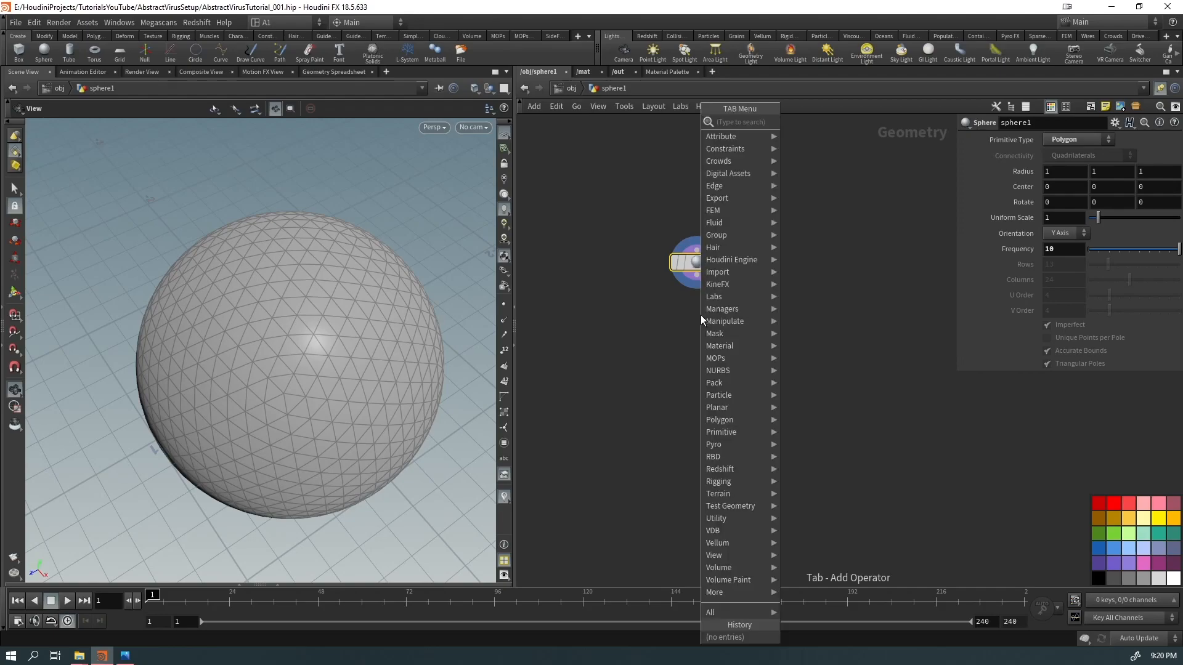
type("scatt")
key("Return")
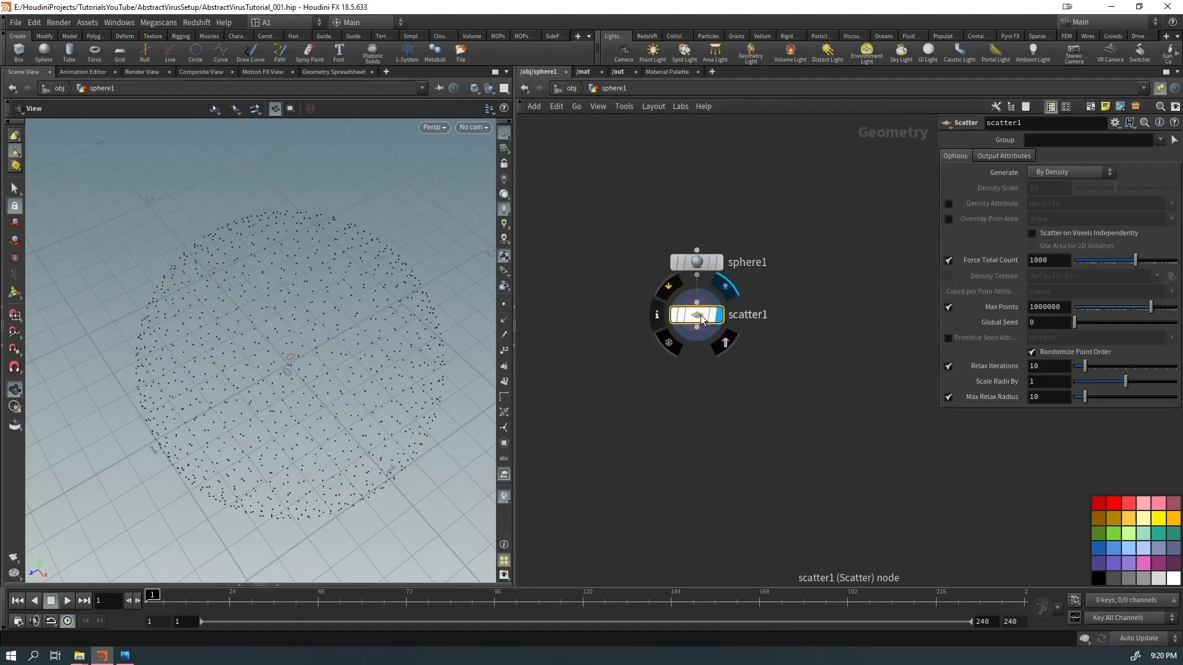
left_click_drag(317, 396, 346, 377)
Step: Set the Scatter node's Force Total Count to 10 points
left_click_drag(1049, 260, 903, 293)
type("10")
key("Return")
left_click_drag(292, 419, 634, 400)
left_click_drag(775, 391, 662, 294)
middle_click_drag(749, 479, 795, 451)
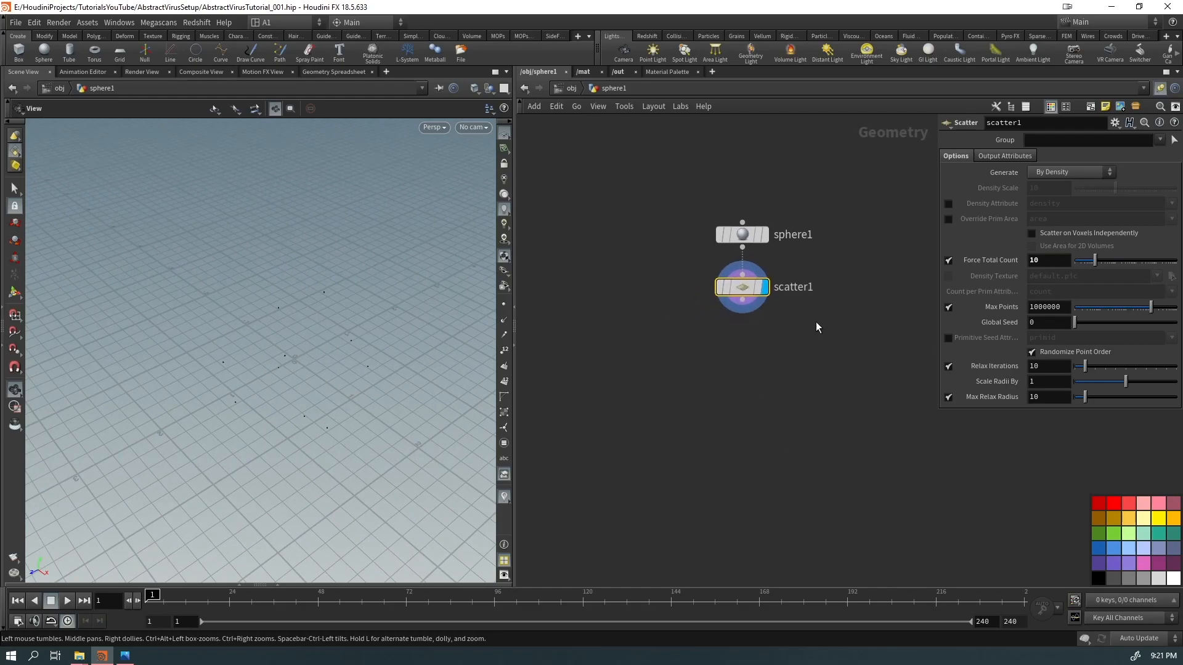
Step: Insert a Normal node between the sphere and the Scatter node, adding normals to Points
key("Tab")
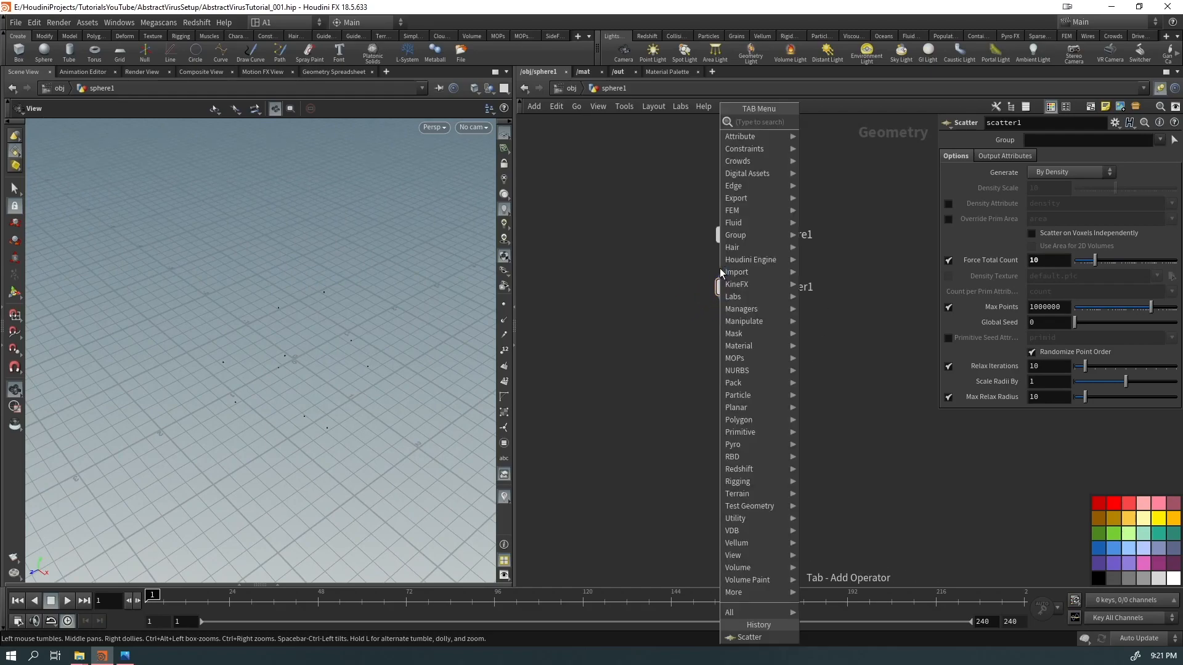
type("norm")
key("Return")
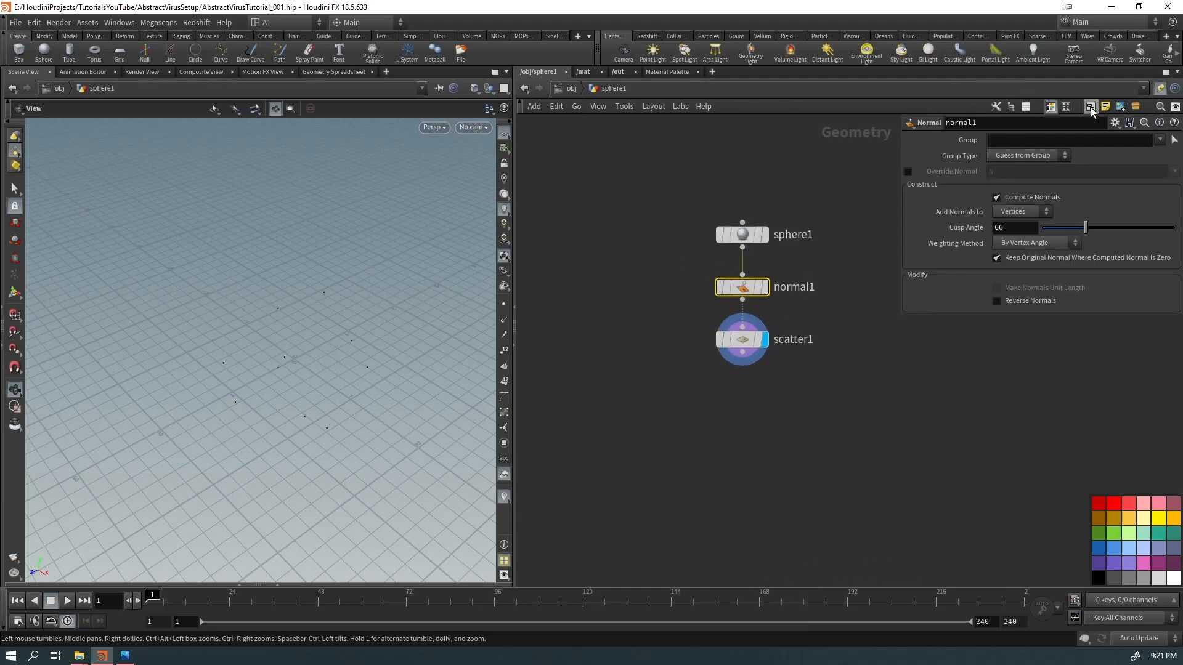
left_click(1022, 214)
left_click(1016, 225)
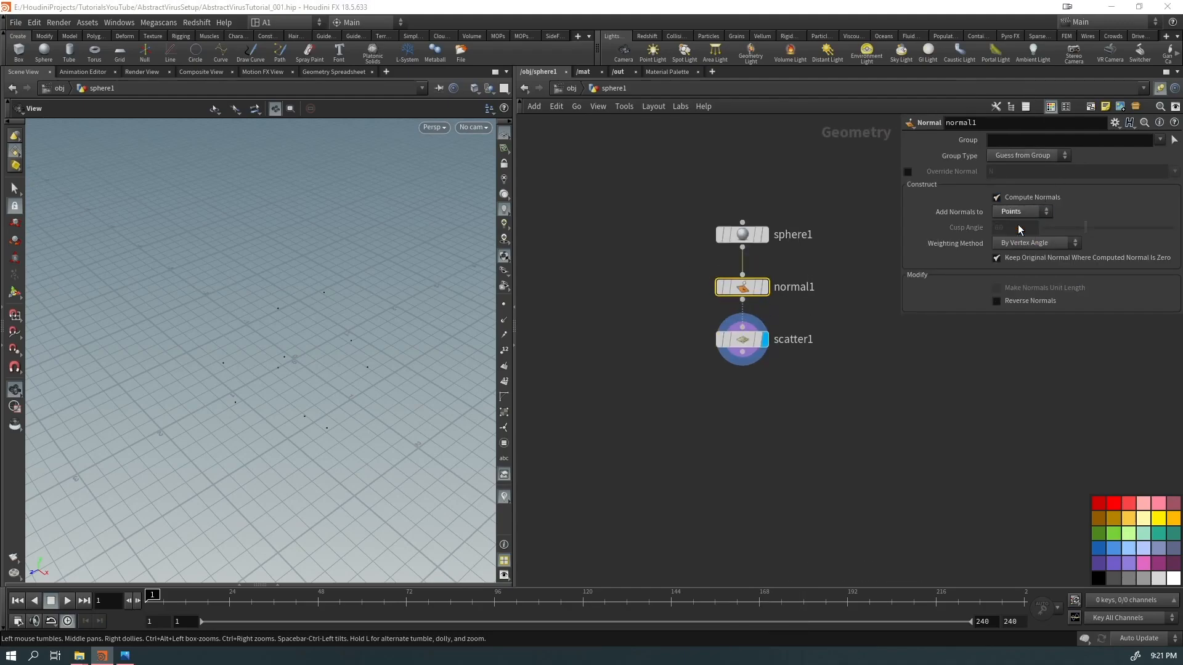
Step: Inspect the point normals of the Scatter output in the viewport and hide their display again
left_click(736, 343)
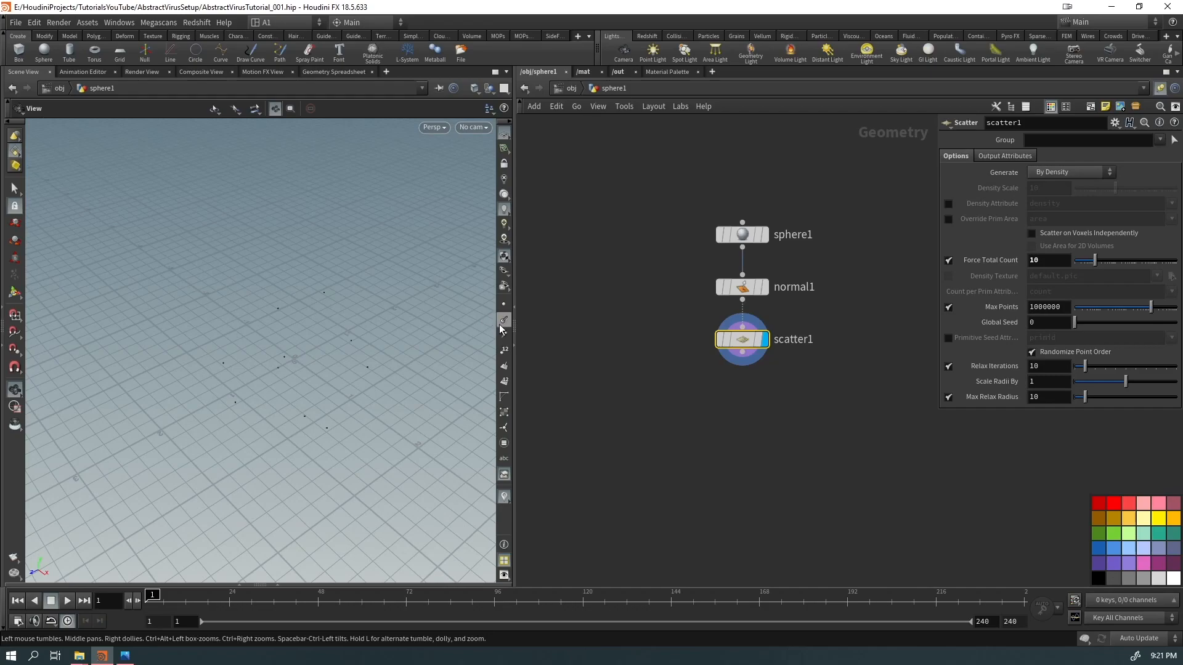
left_click_drag(305, 378, 466, 393)
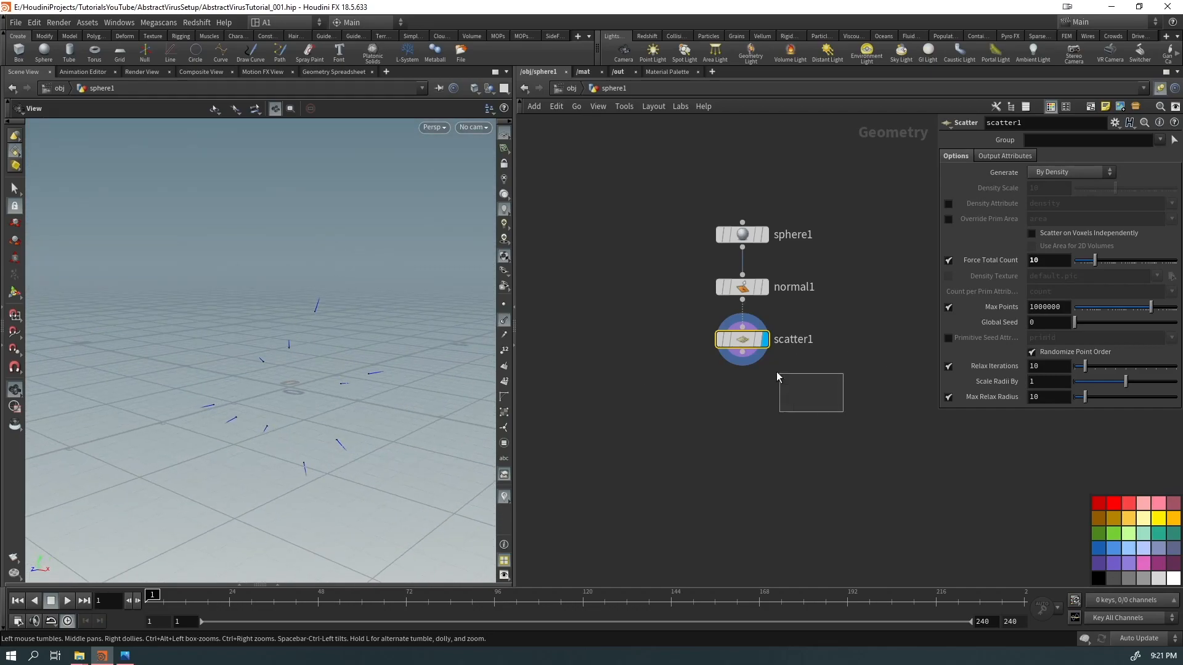
left_click_drag(325, 382, 356, 406)
left_click(504, 321)
Step: Append a POP Network to the Scatter node and go inside it
key("Tab")
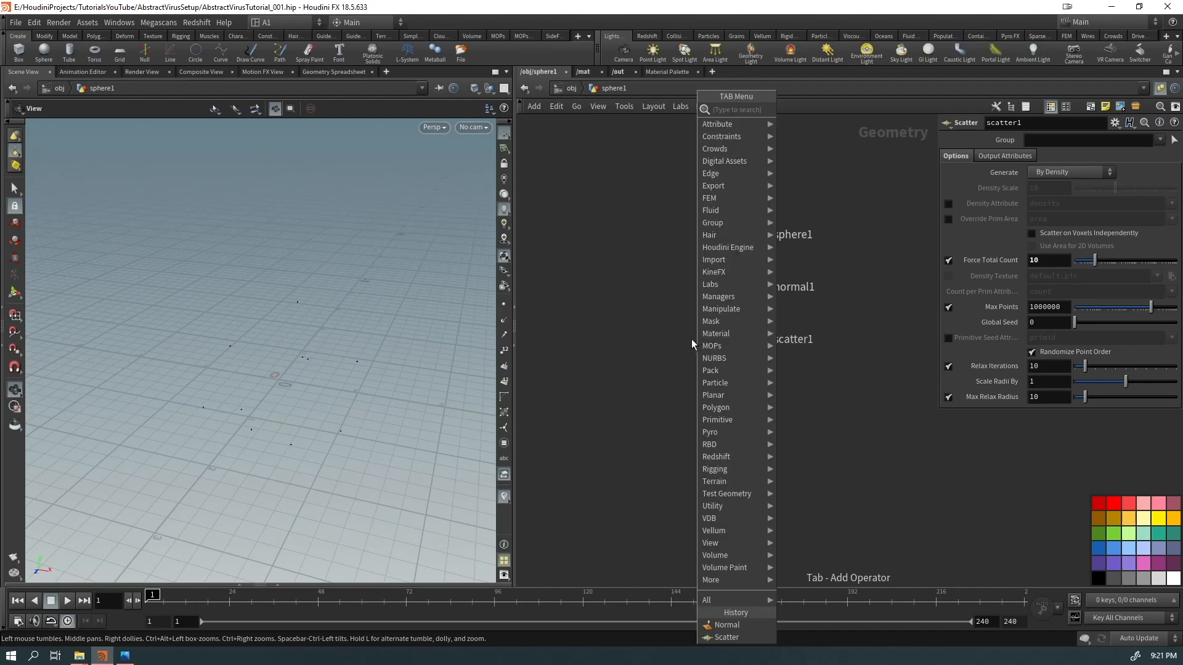
type("popnet")
key("Return")
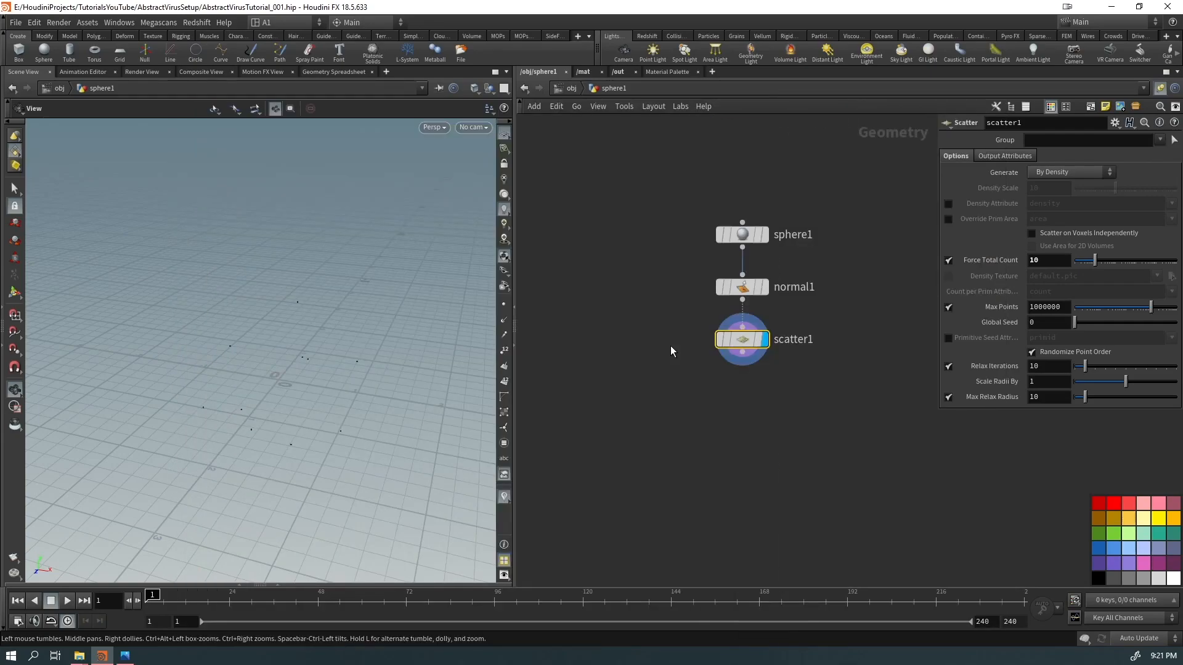
key("Return")
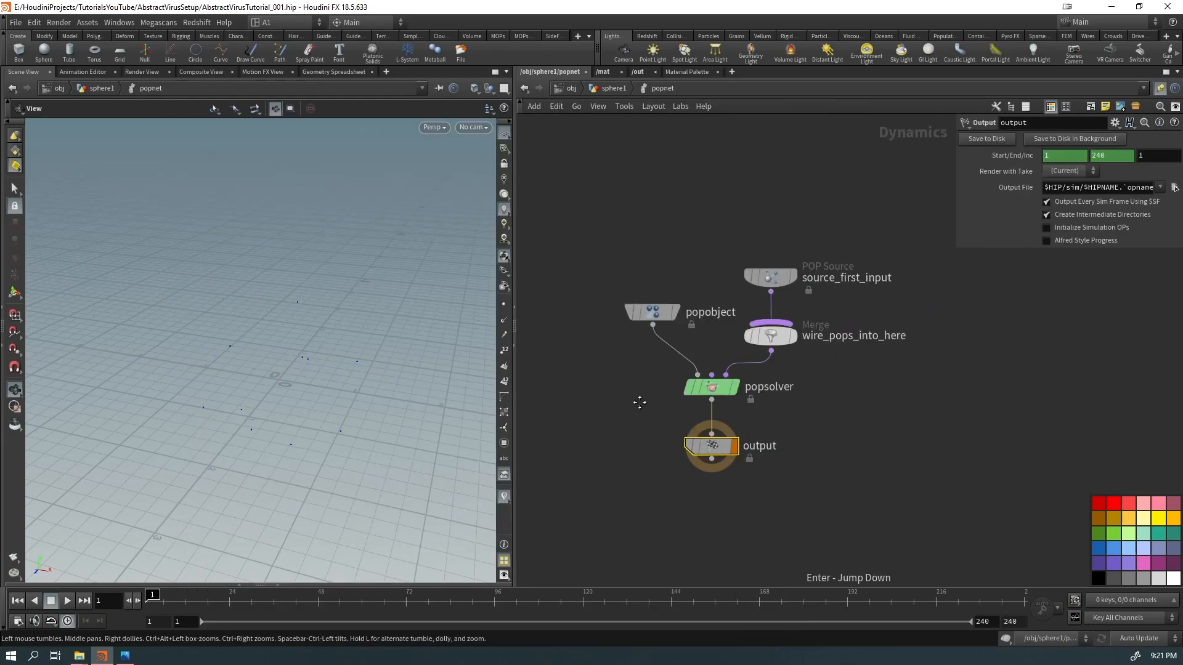
Step: Preview the default particle simulation from frame 1, and move popobject and source_first_input to open space above the merge node
key("Up")
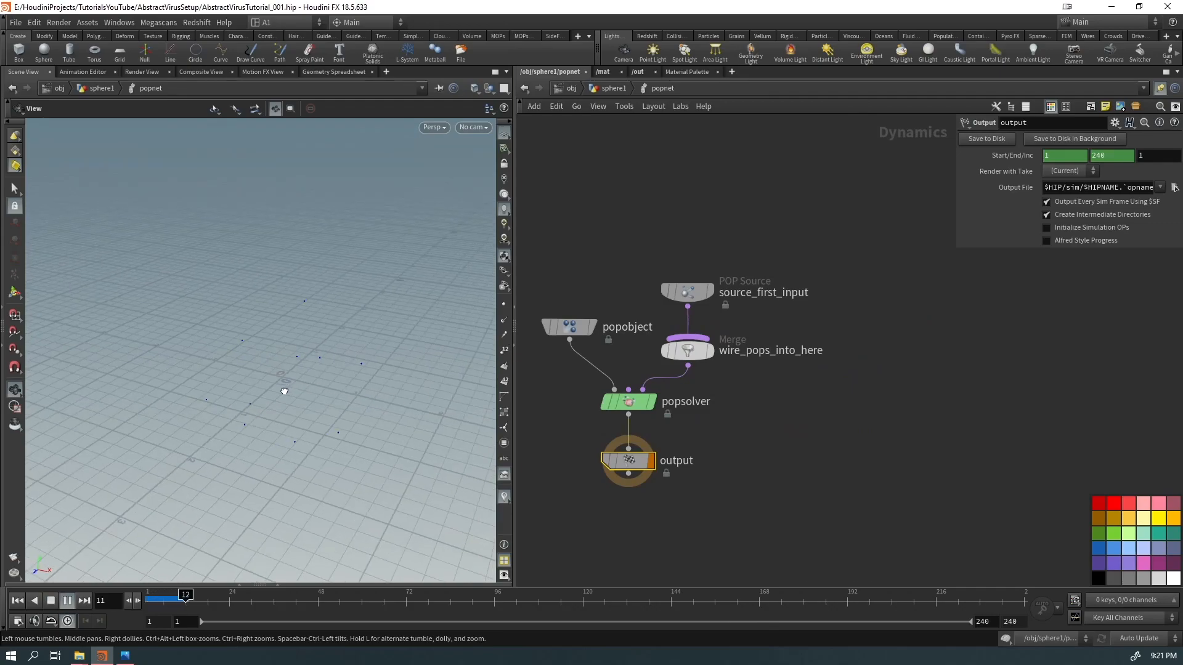
key("ctrl+Up")
left_click_drag(568, 332, 556, 365)
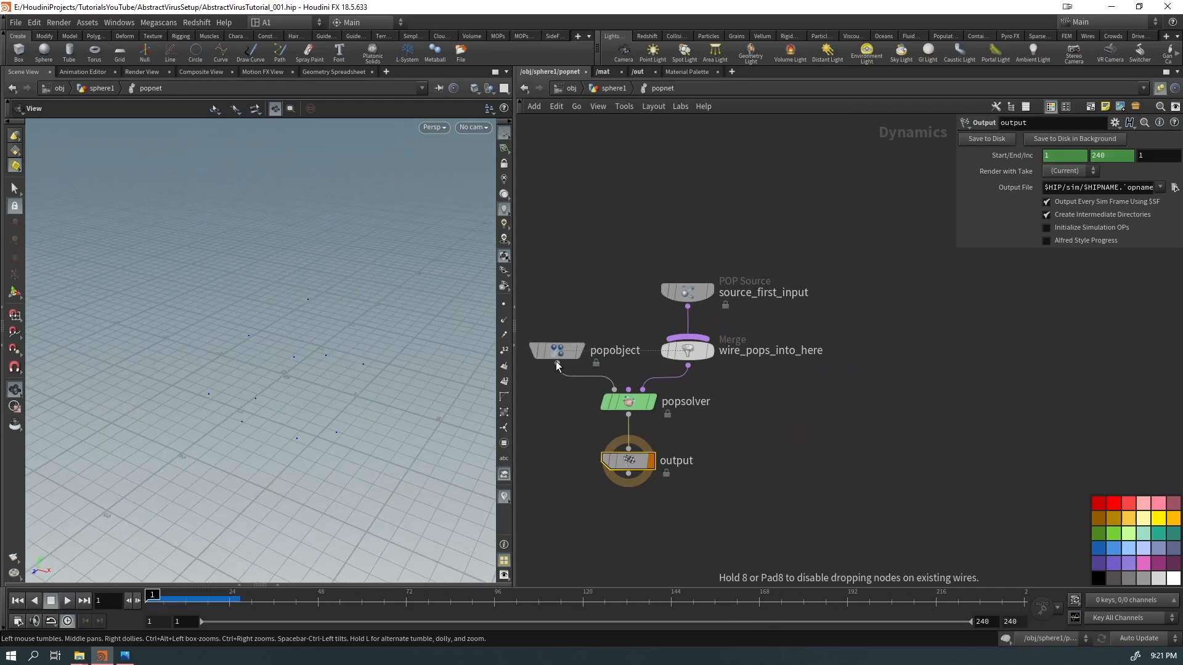
left_click_drag(684, 292, 683, 236)
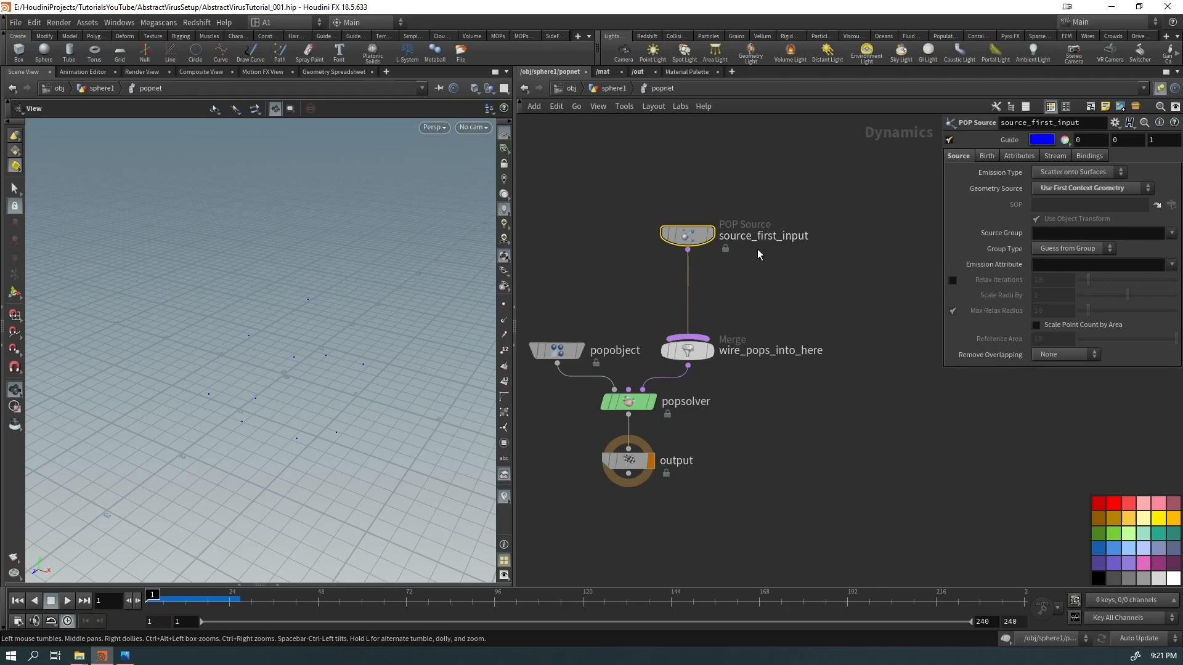
Step: Disable the guide display of source_first_input and set its Emission Type to All Points
left_click(948, 140)
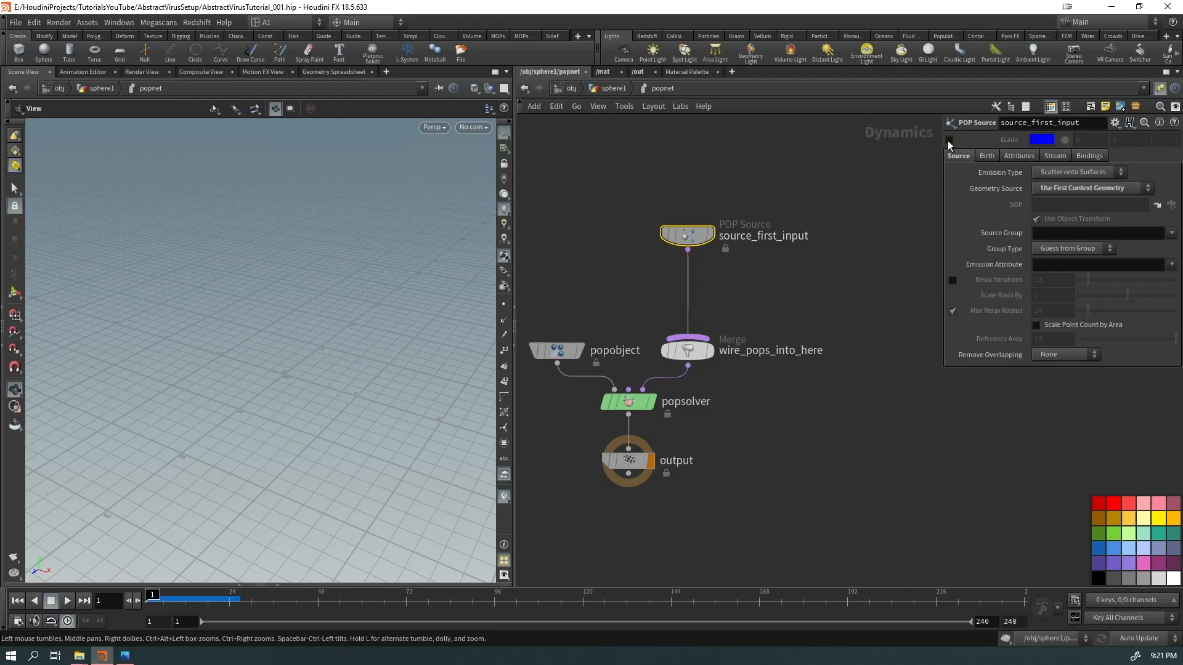
left_click_drag(342, 348, 341, 370)
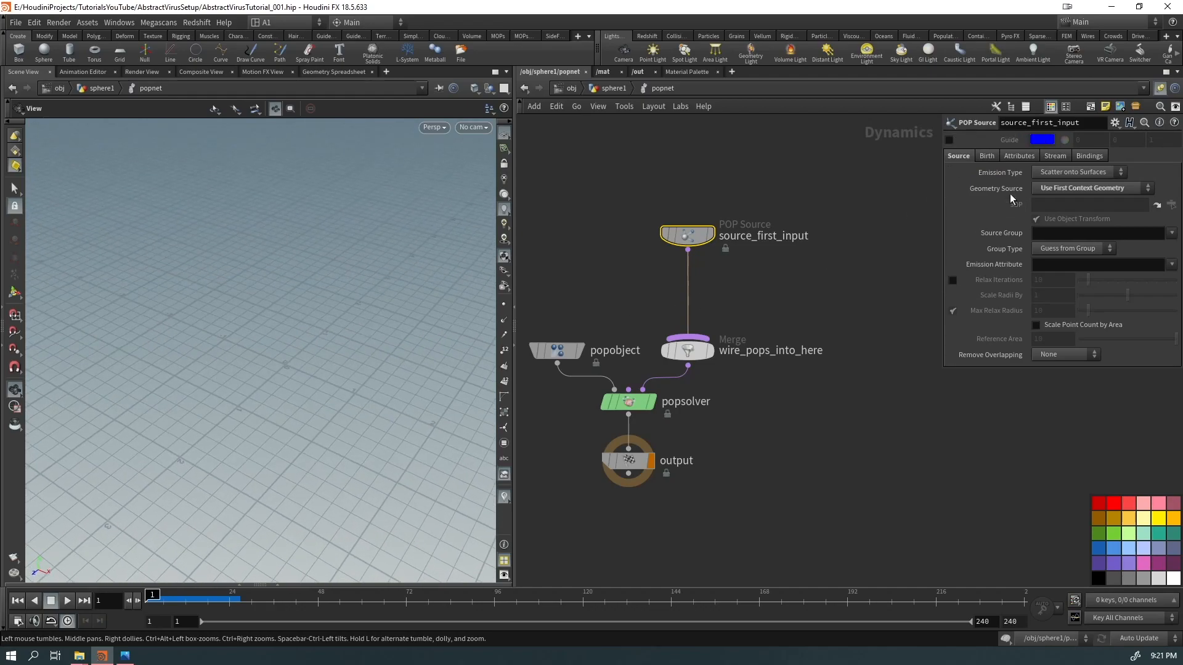
left_click(1047, 176)
left_click(1053, 181)
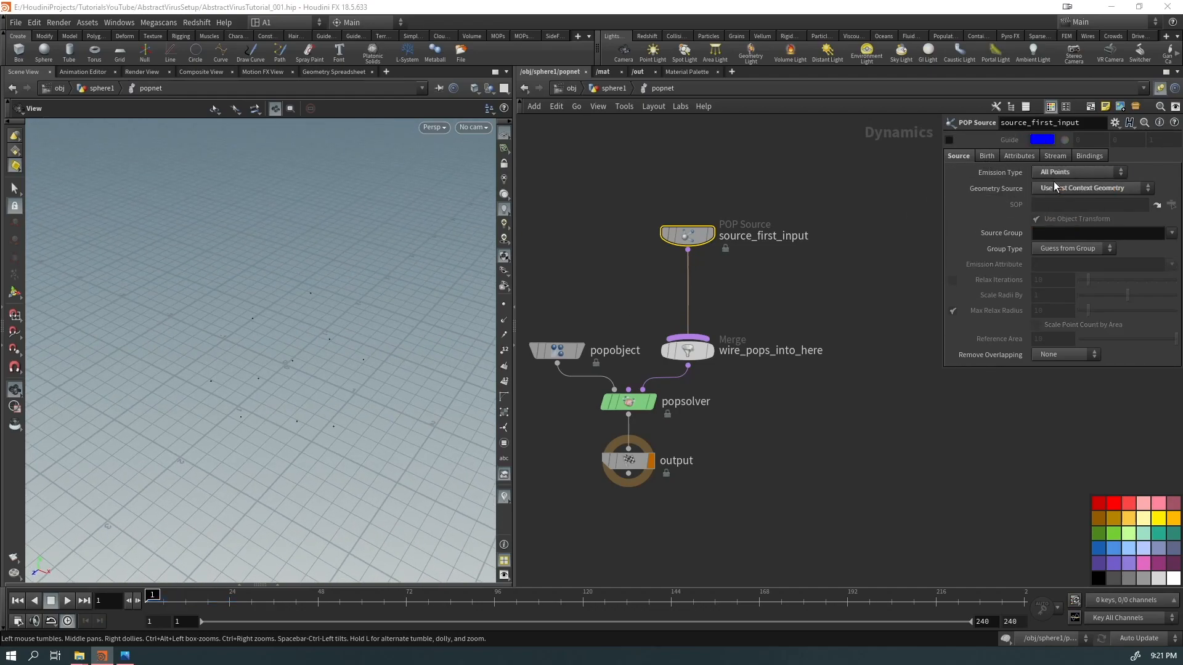
left_click_drag(323, 378, 327, 407)
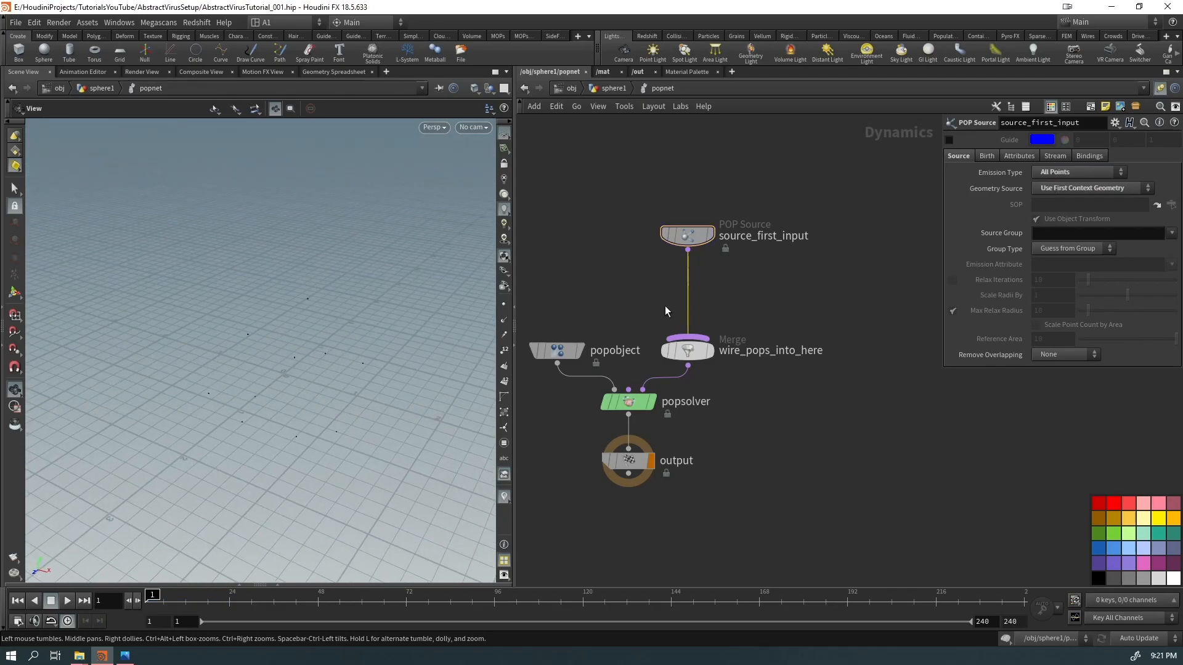
Step: Insert a POP Attract node between source_first_input and the wire_pops_into_here merge
key("Tab")
type("attr")
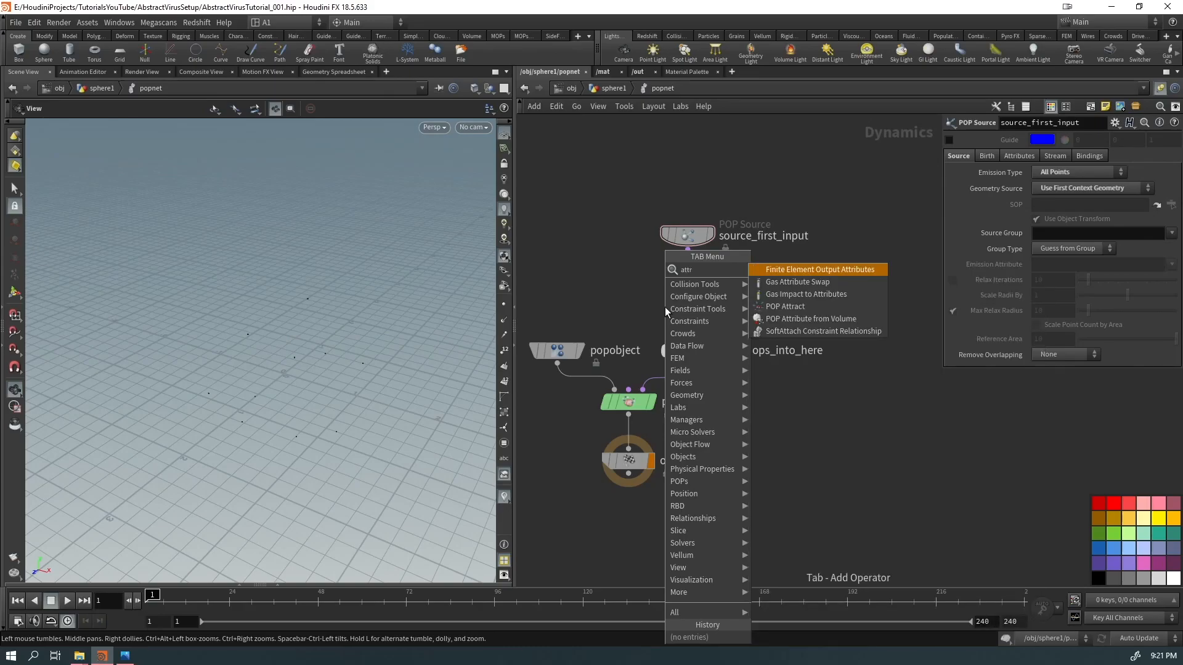
key("Down")
key("Down")
key("Down")
key("Return")
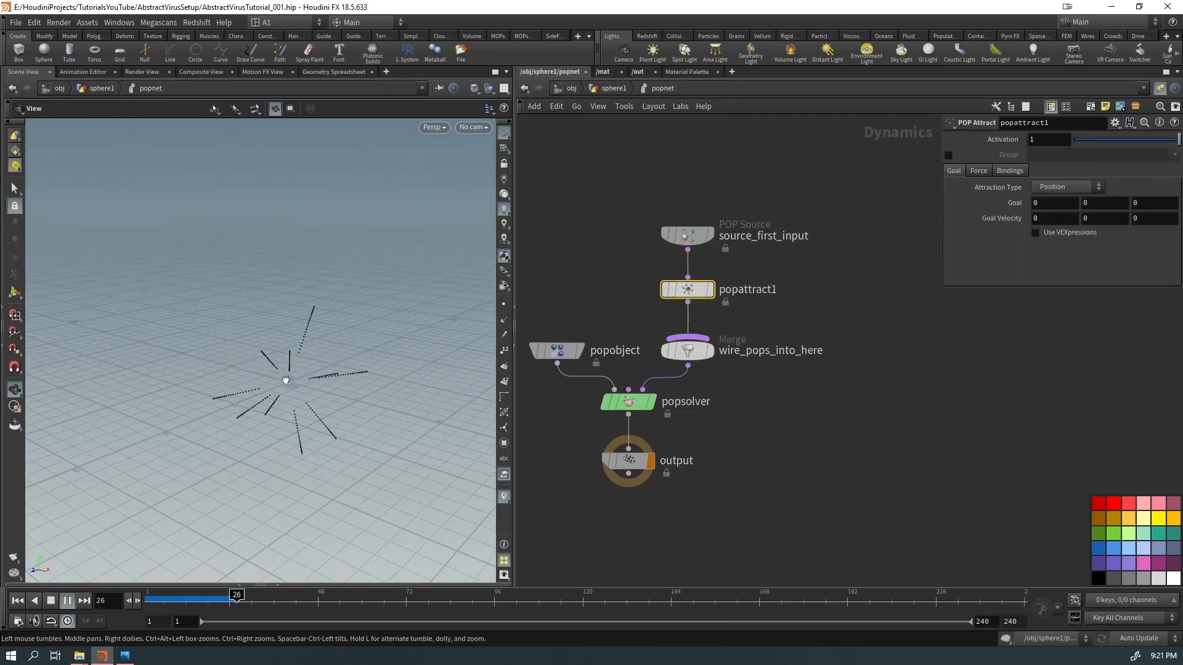
Step: Preview the particle simulation with popattract1 applied and return to frame 1
mouse_move(328, 391)
left_mouse_down()
mouse_move(137, 475)
mouse_move(359, 351)
mouse_move(285, 364)
left_mouse_up()
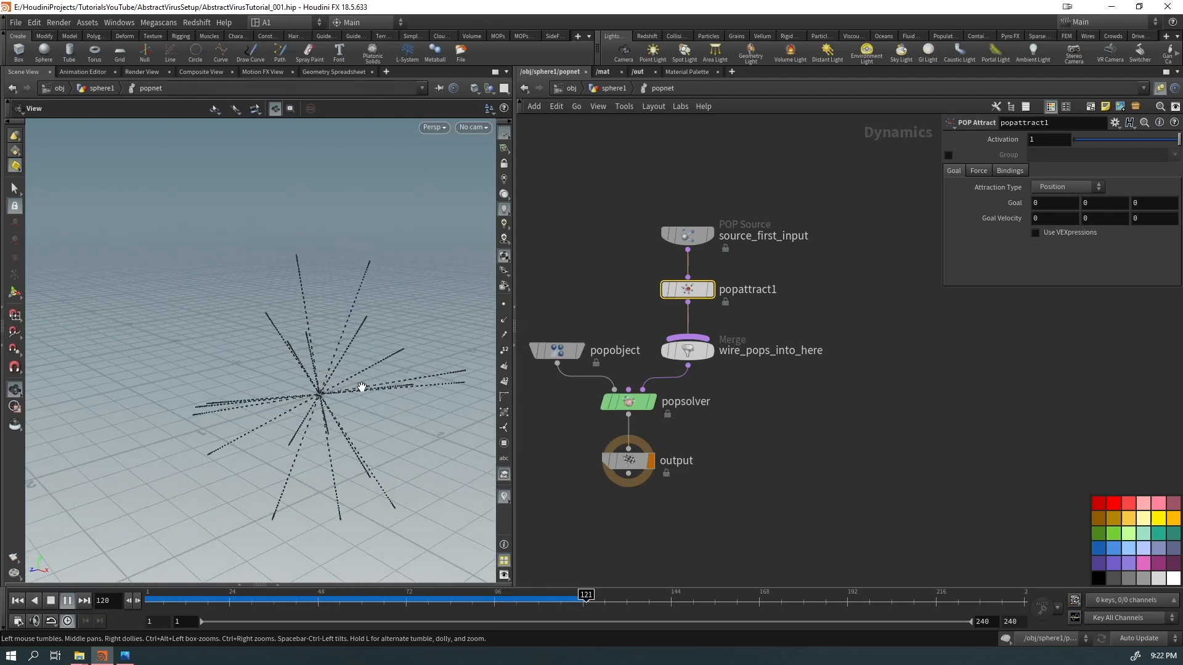
key("ctrl+Left")
left_click_drag(344, 379, 335, 390)
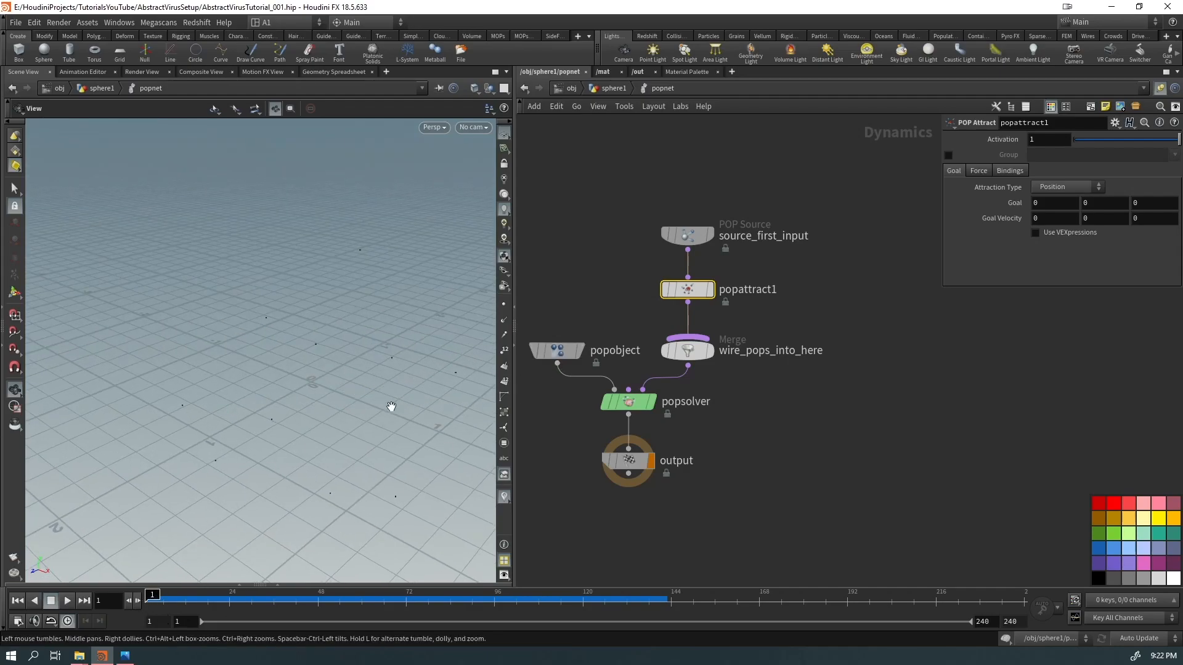
Step: Set the Impulse Activation of source_first_input to the expression $FF == 1
left_click_drag(764, 217, 645, 238)
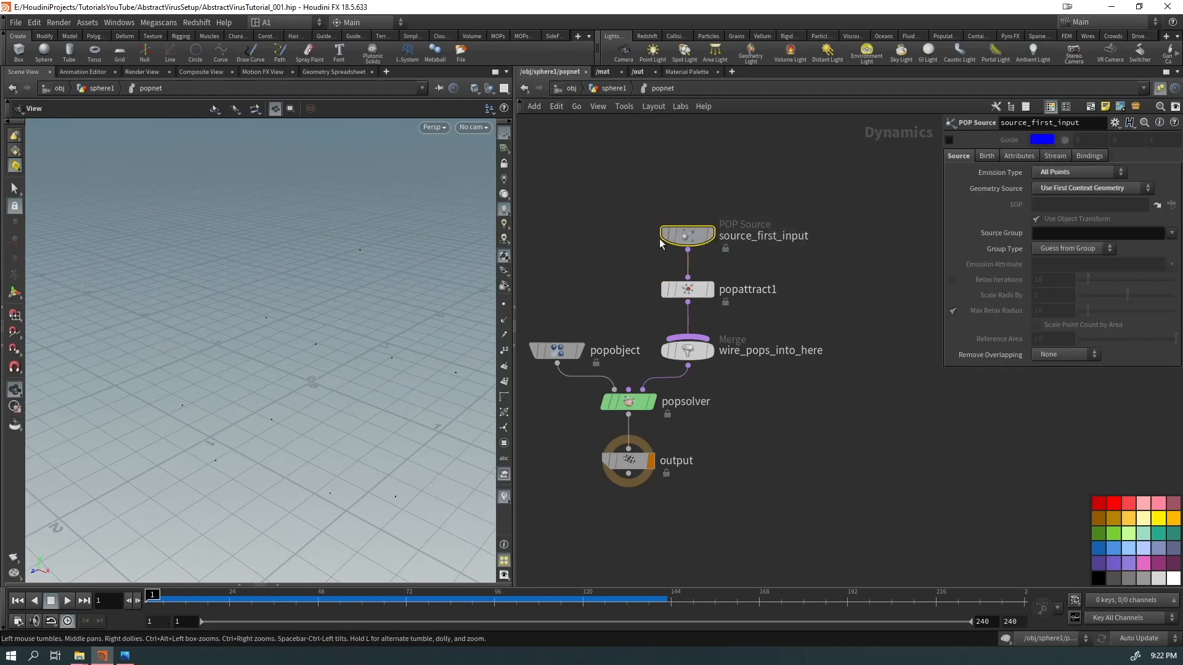
left_click(986, 156)
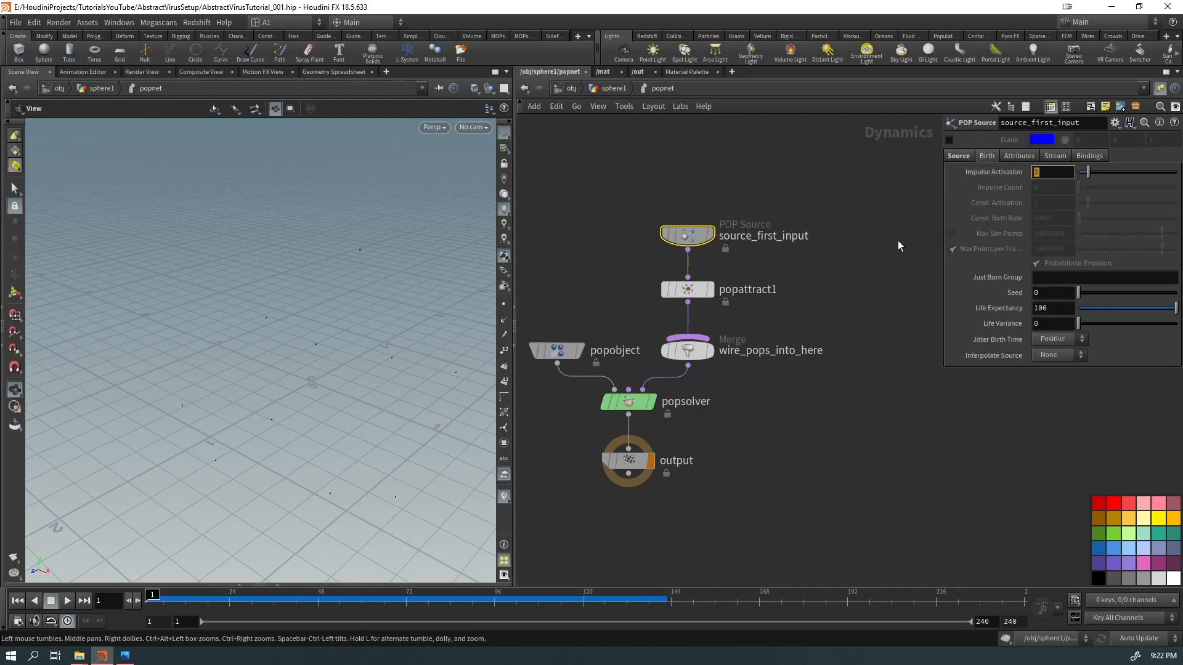
type("$FF ")
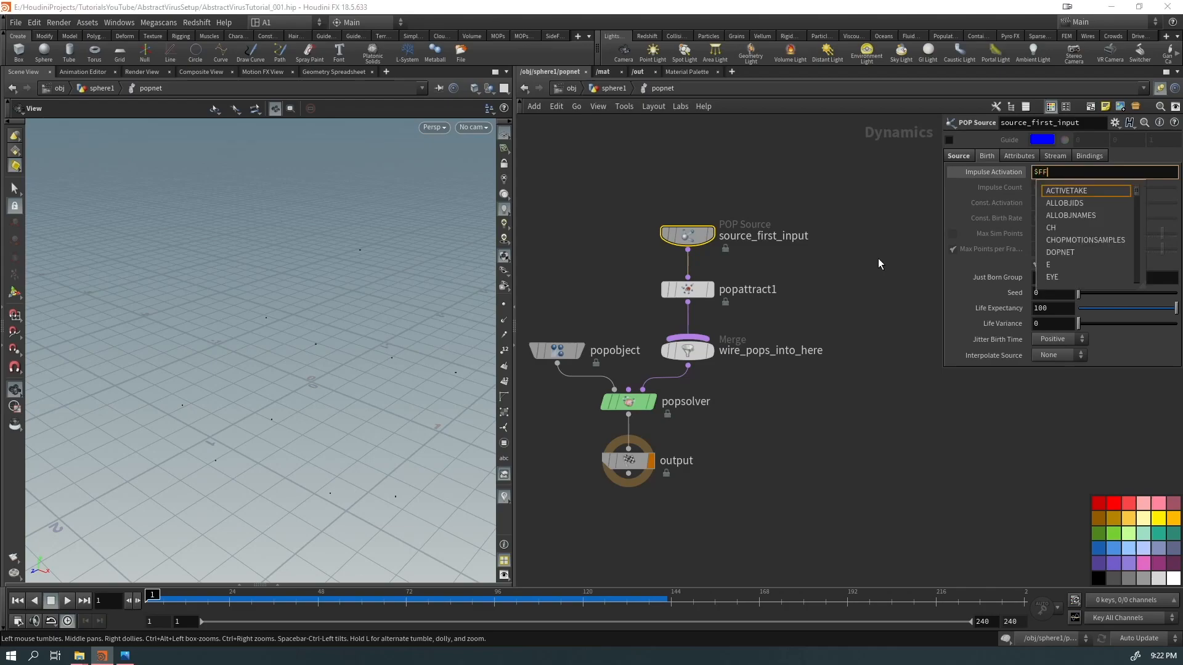
type("== 1")
key("Return")
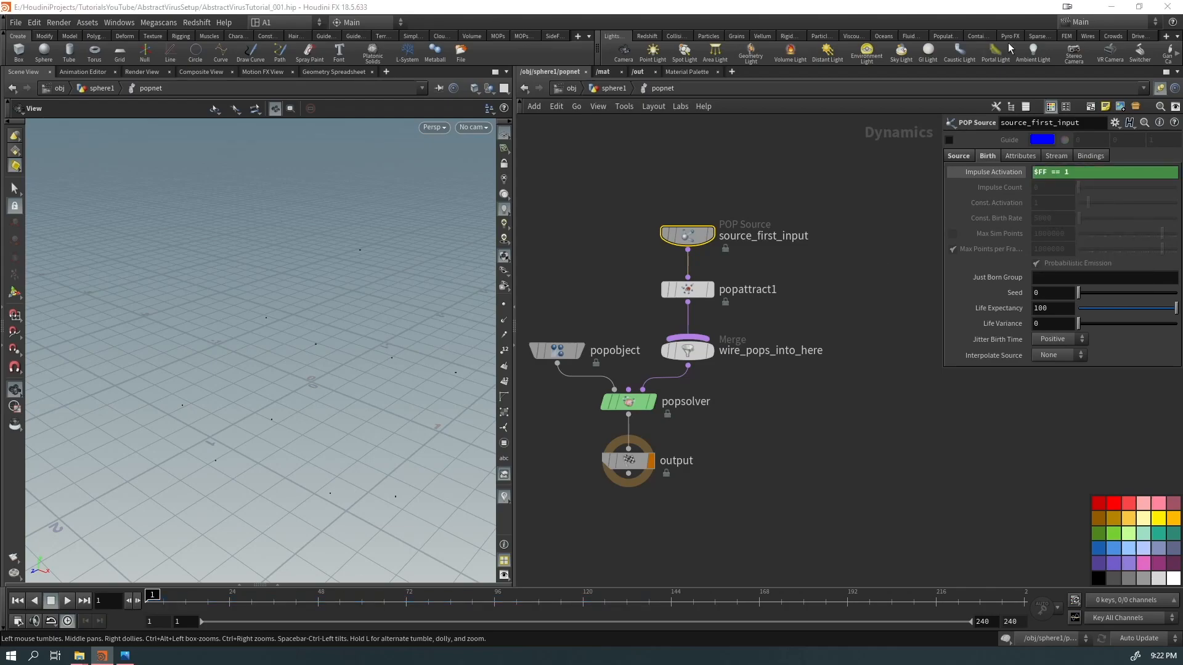
Step: Check the evaluated Impulse Activation of source_first_input at frame 1 and while stepping forward through the following frames
left_click_drag(290, 401, 293, 401)
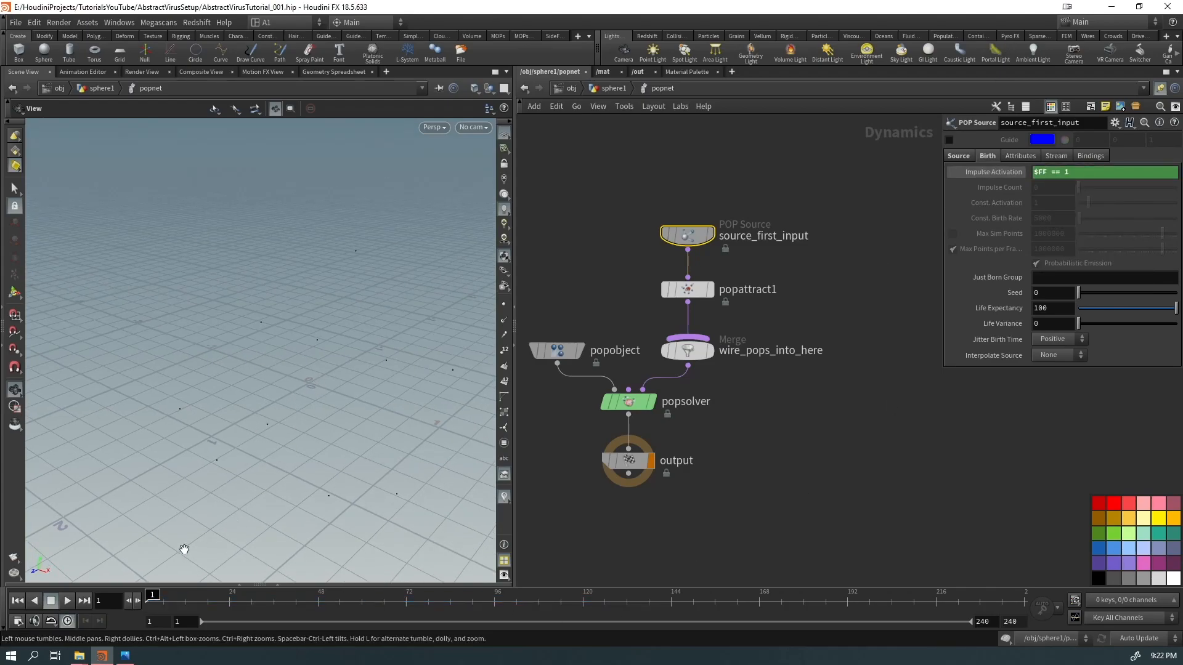
left_click(1005, 175)
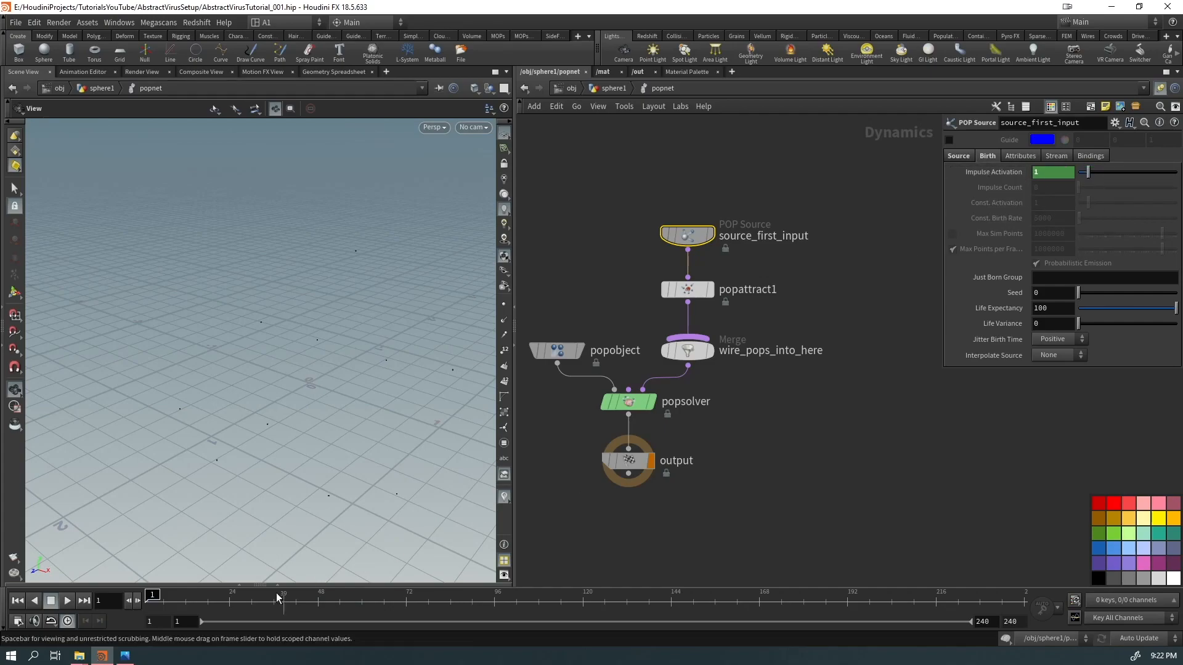
left_click_drag(233, 443, 226, 478)
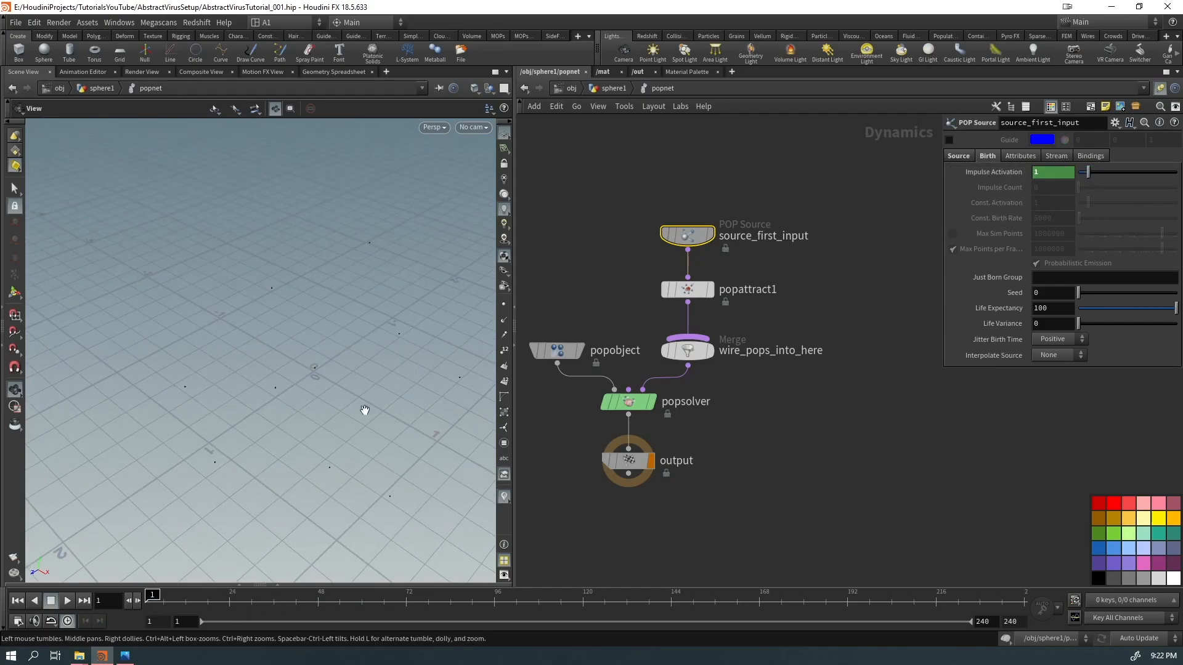
left_click(156, 599)
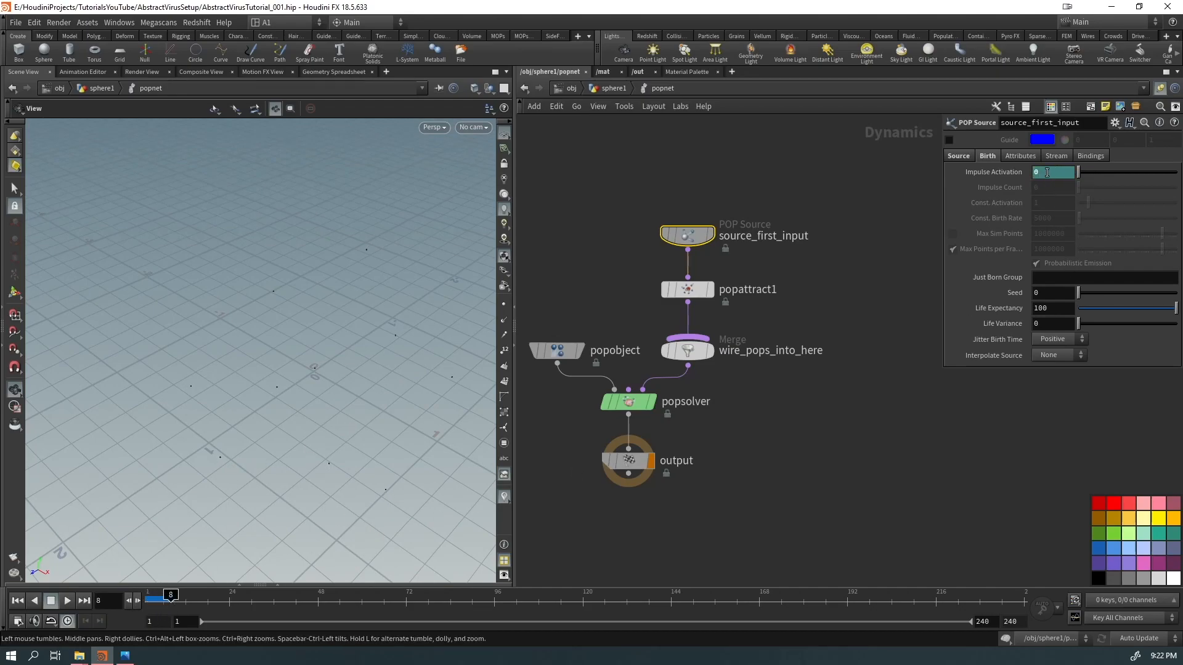
key("Right")
key("Right")
key("Right")
key("Right")
key("Right")
Step: Play the single-burst particle simulation from frame 1 and rewind it
middle_click_drag(334, 470, 297, 467)
key("ctrl+Up")
key("Up")
left_click_drag(294, 480, 296, 451)
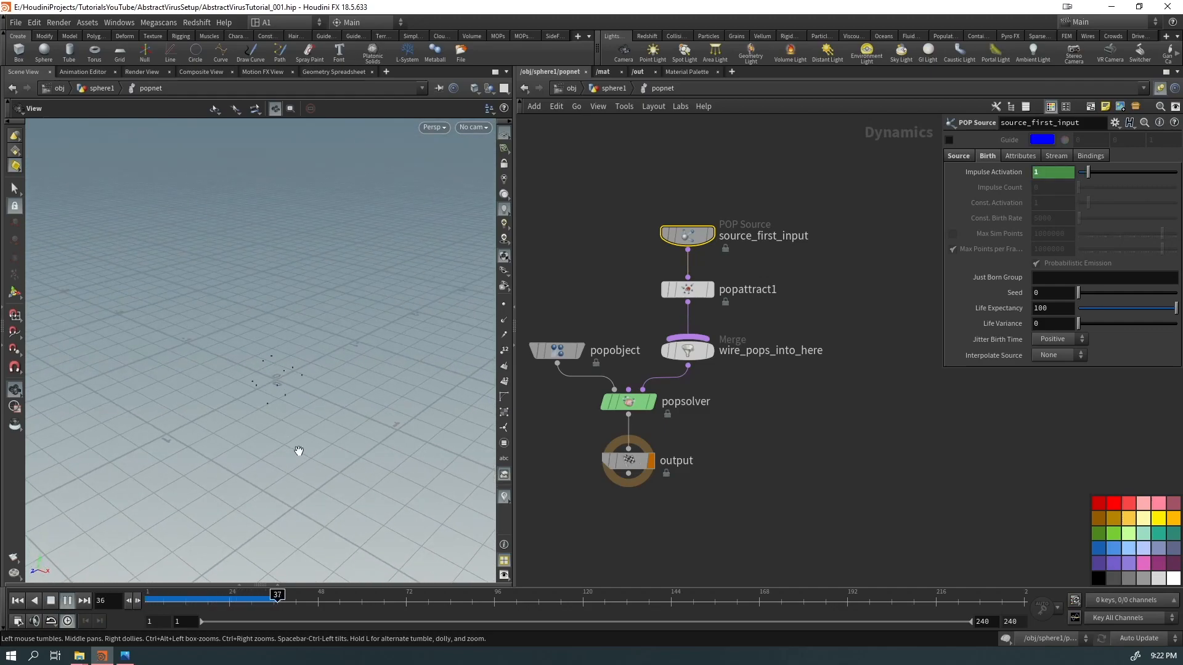
key("ctrl+Up")
Step: Set the Force Scale of popattract1 to -1
left_click(657, 293)
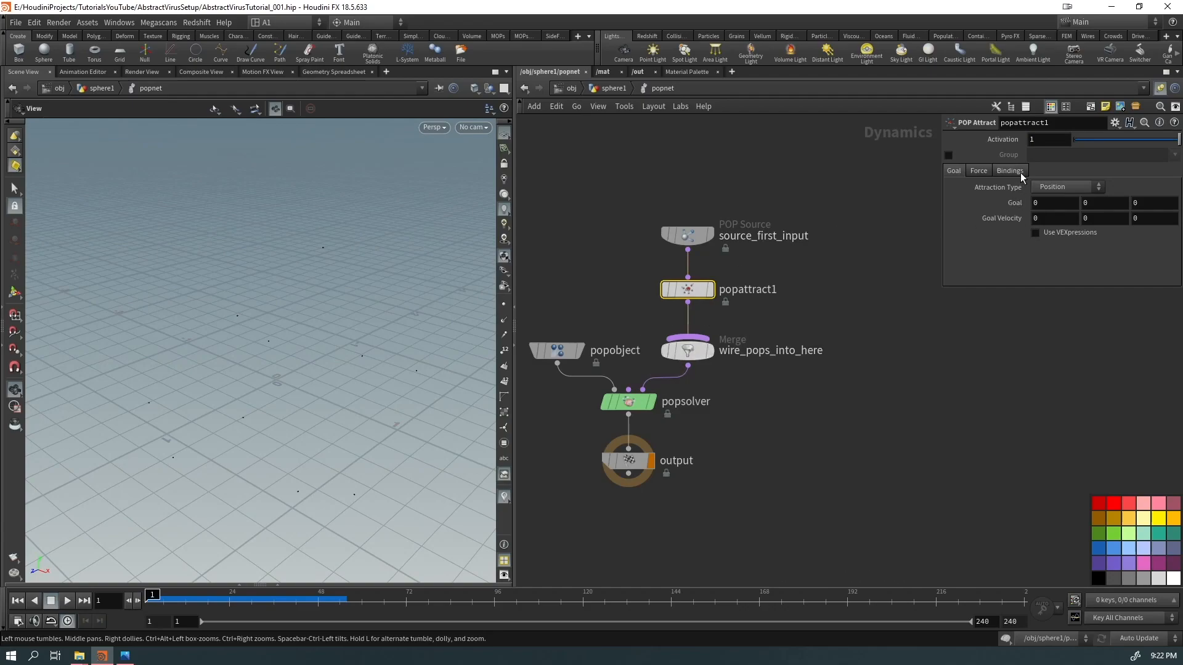
left_click(978, 172)
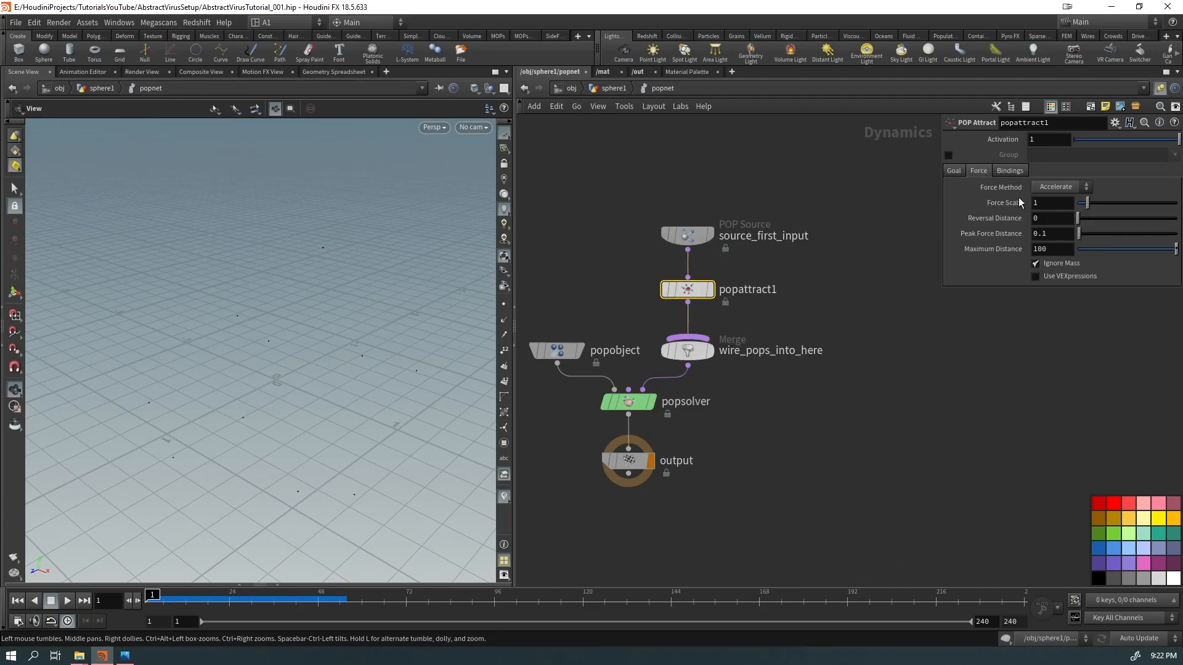
left_click(1035, 202)
type("-")
key("Return")
Step: Play the simulation with the negative attraction force, examine how the particles spread, and rewind to frame 1
middle_click_drag(379, 371, 338, 389)
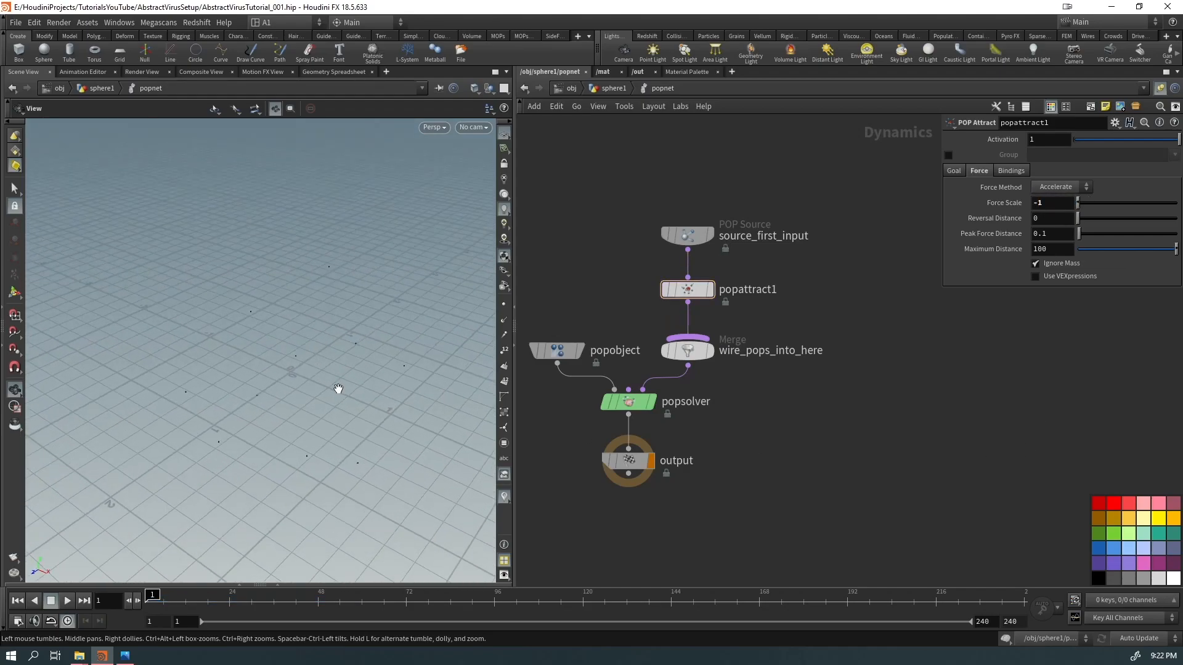
key("Up")
scroll(335, 384, "down", 5)
left_click_drag(335, 383, 282, 417)
scroll(312, 393, "down", 5)
left_click_drag(332, 379, 145, 466)
key("ctrl+Up")
Step: Move source_first_input farther above popattract1 and insert a POP Group node between them
left_click_drag(700, 239, 699, 153)
middle_click_drag(700, 153, 678, 308)
left_click_drag(678, 308, 678, 210)
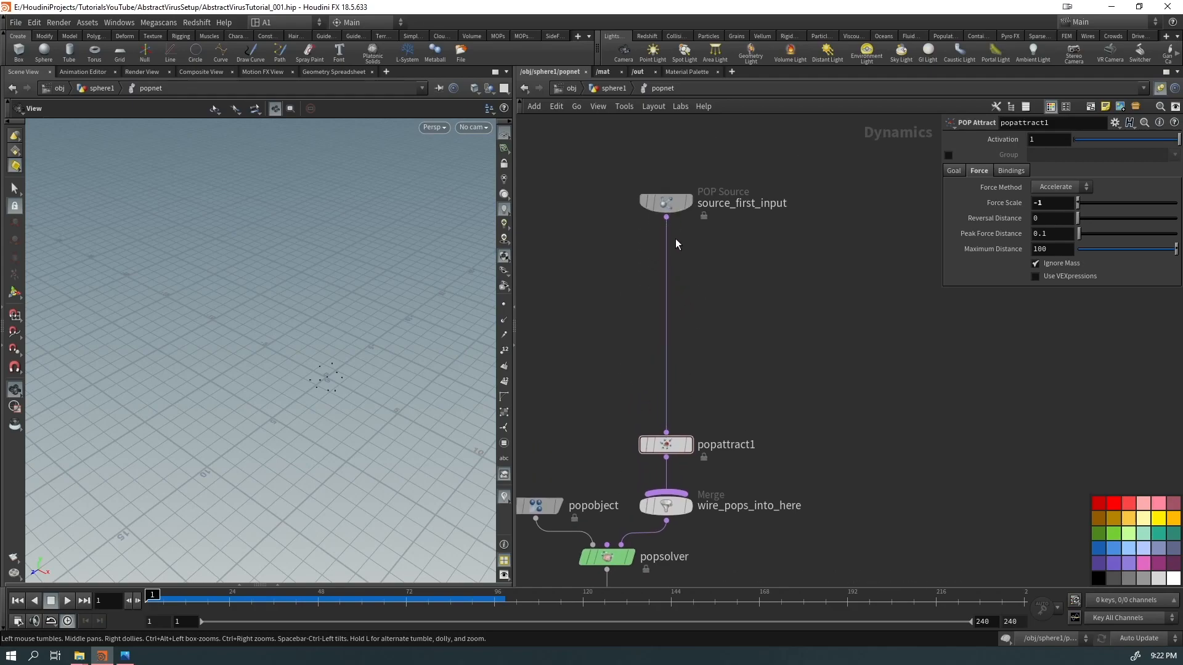
left_click(679, 203)
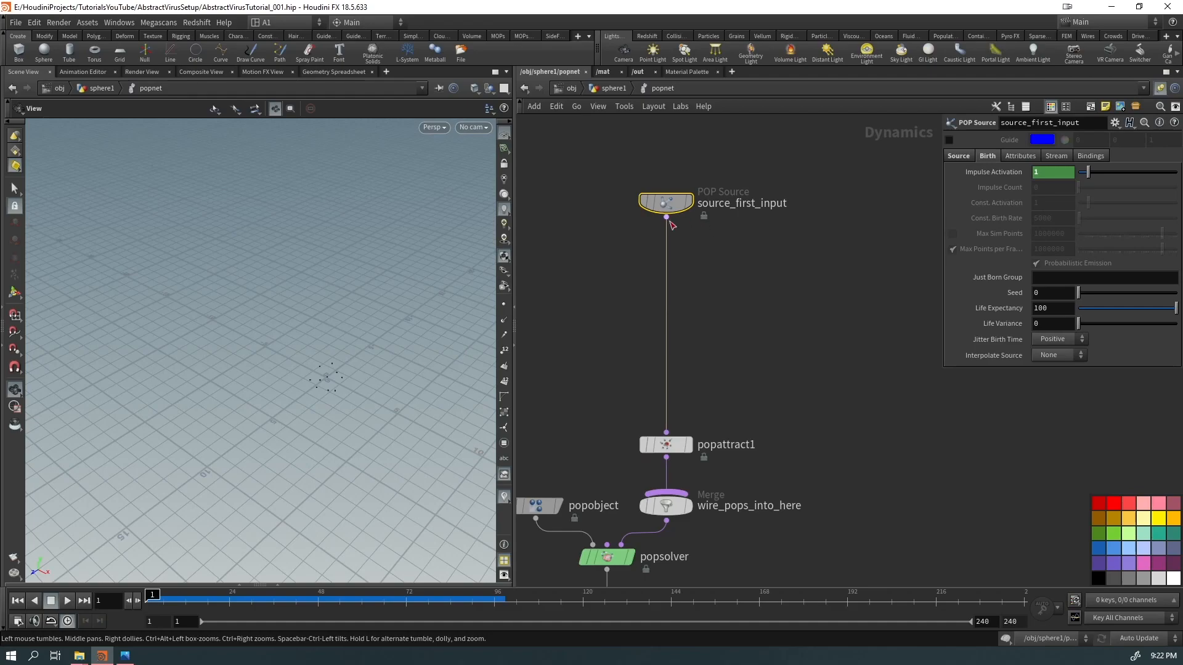
left_click_drag(702, 238, 622, 308)
key("Tab")
type("po")
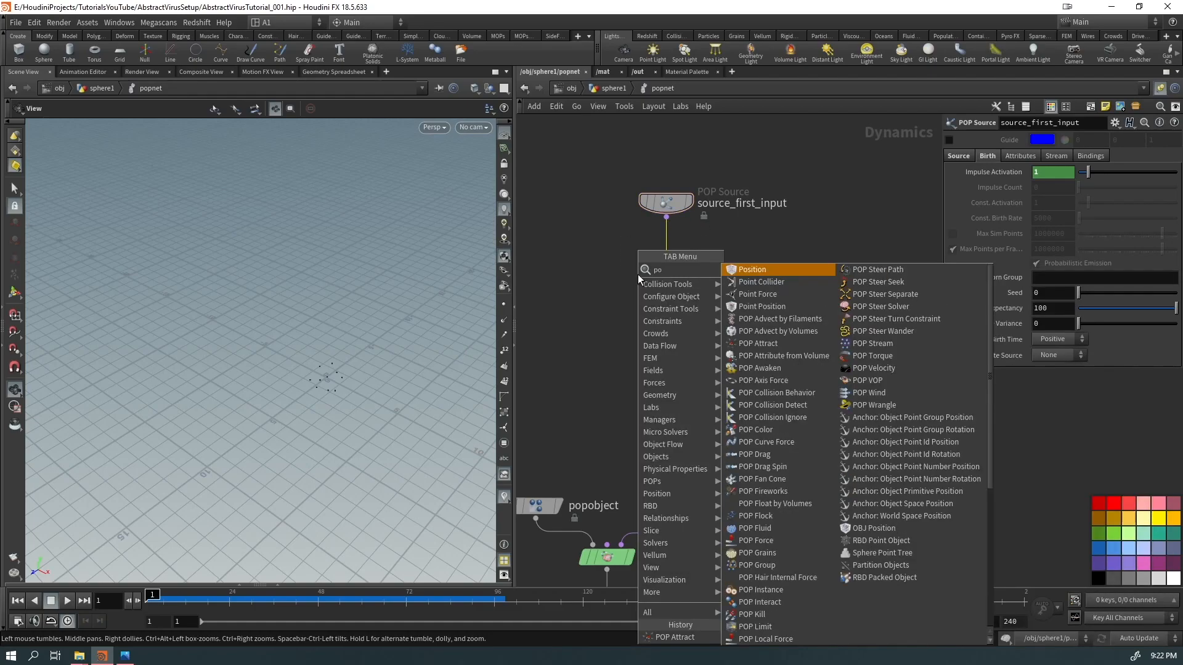
type("p grou")
key("Return")
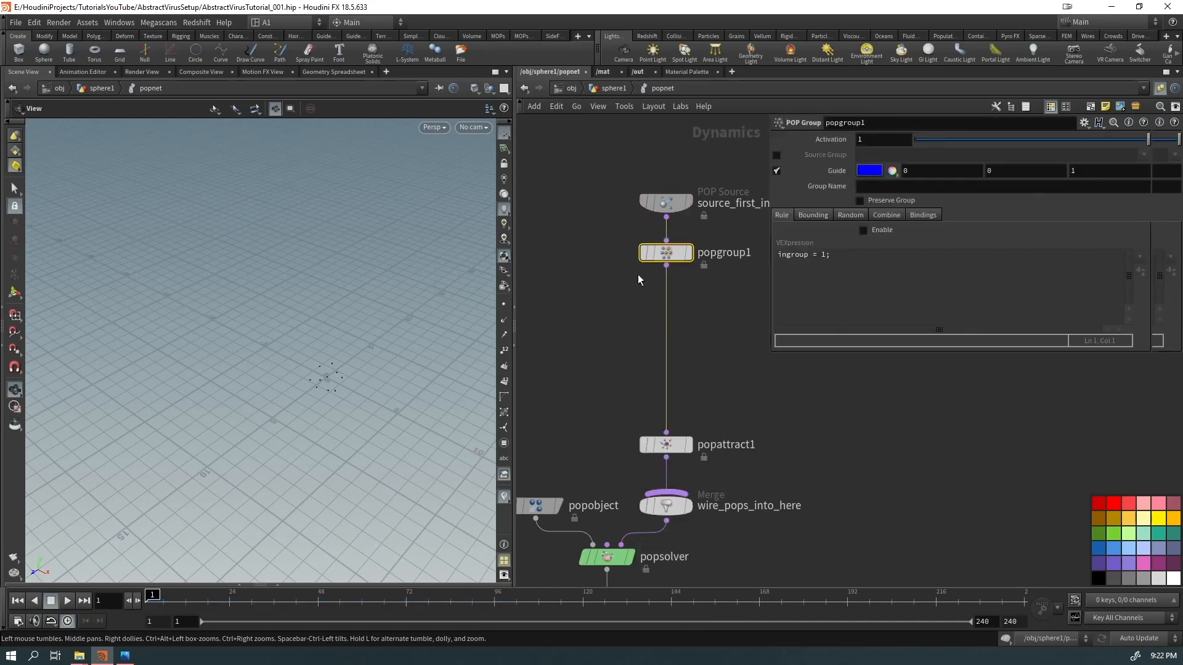
Step: Set the Stream Name of source_first_input to growth
left_click_drag(674, 220, 675, 221)
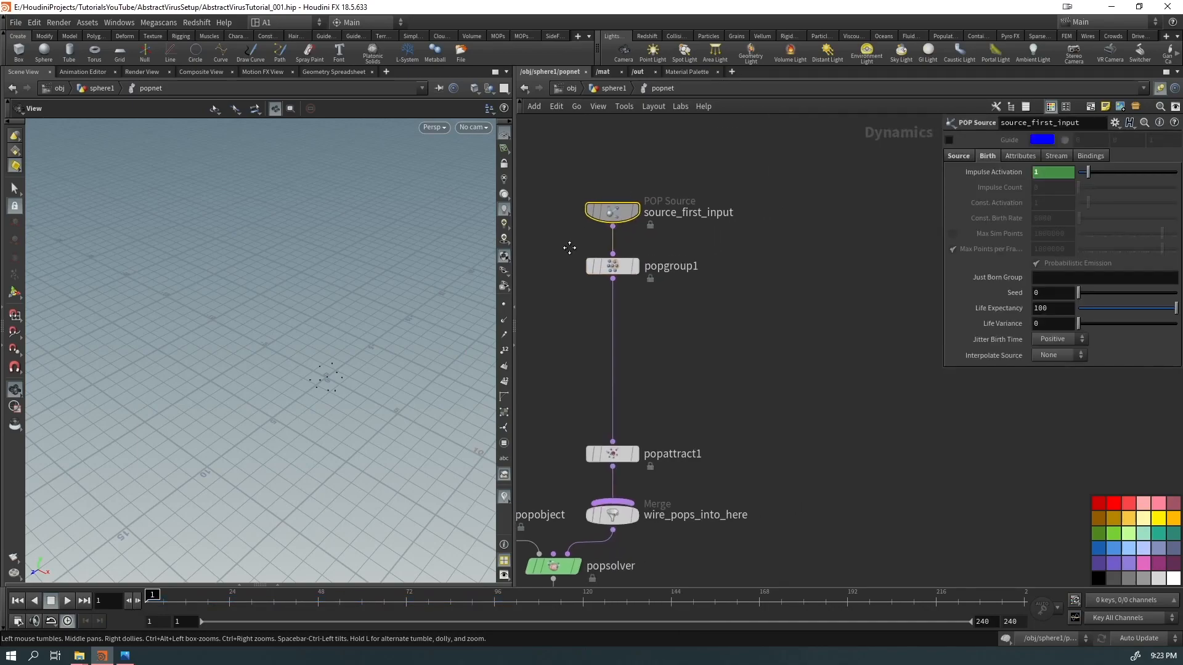
left_click(1057, 156)
left_click(1051, 174)
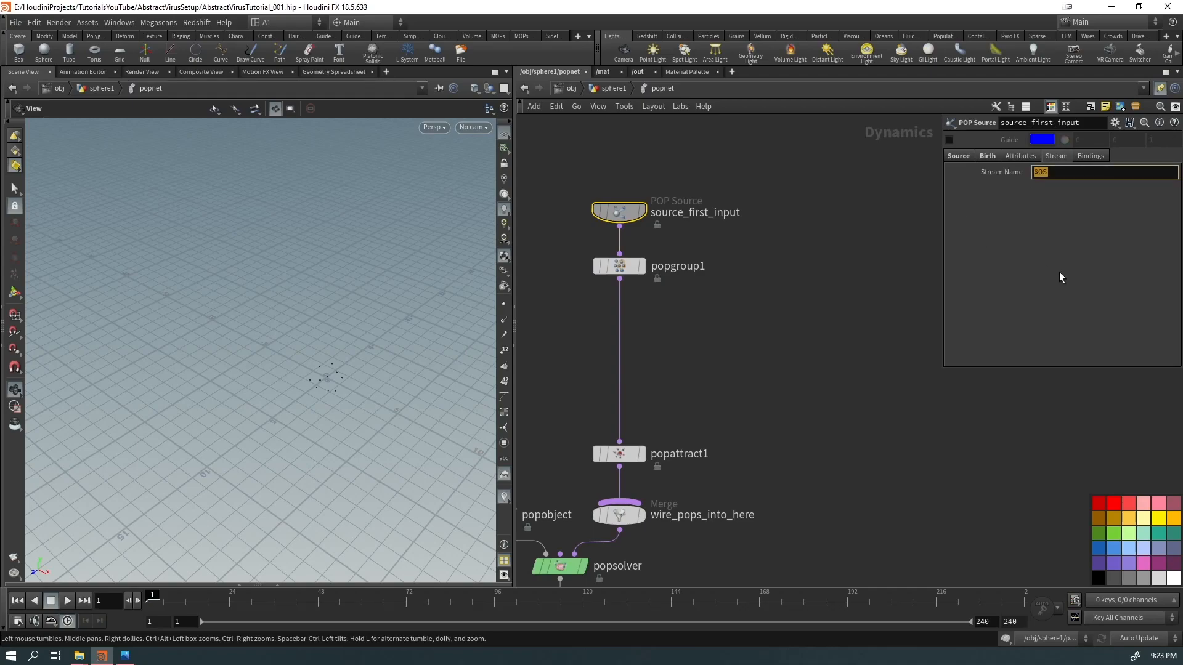
type("growth")
key("Return")
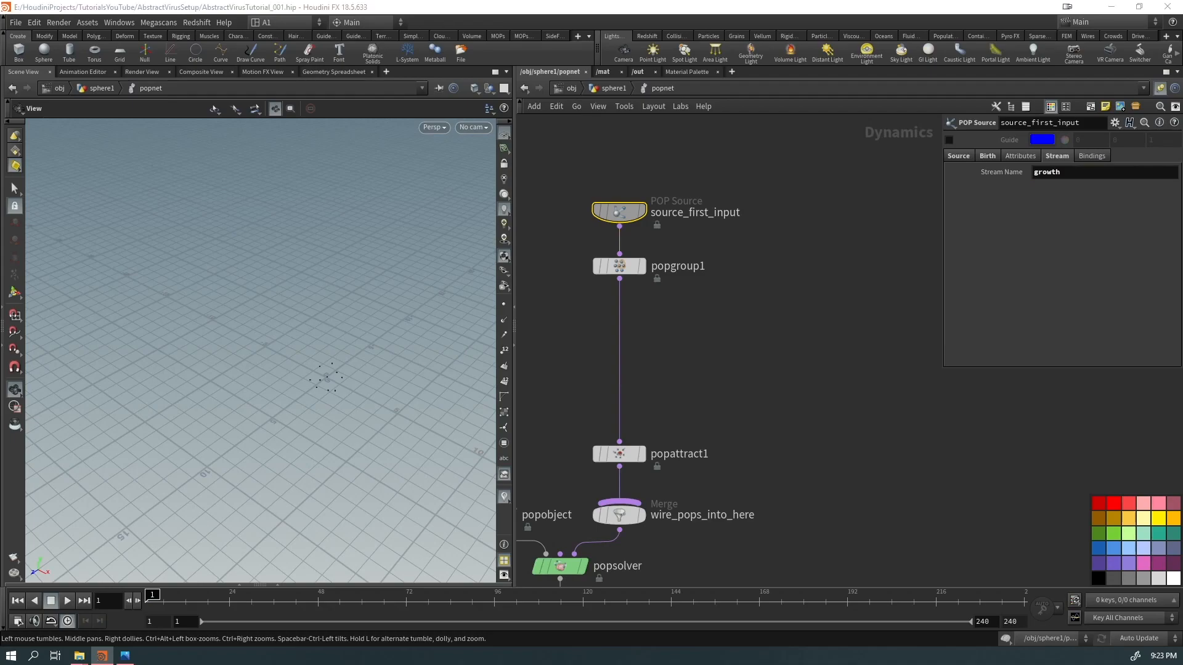
Step: Move popgroup1 slightly lower in the chain and set its Group Name to branch_grp
left_click(634, 267)
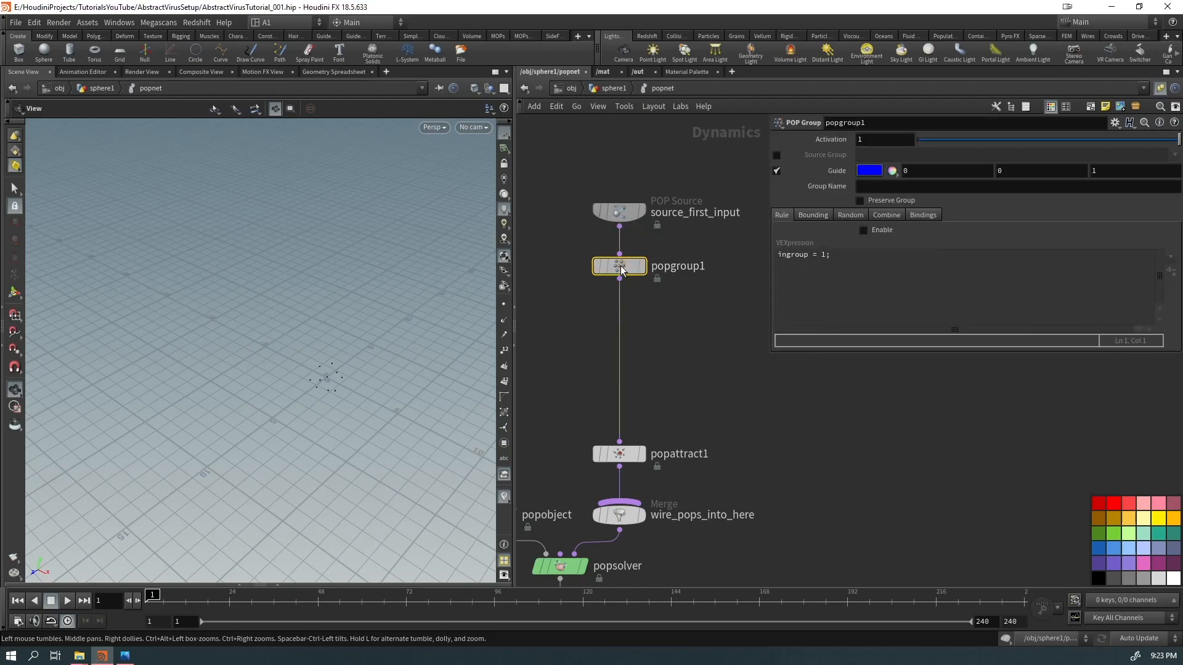
left_click_drag(620, 268, 622, 283)
left_click(868, 187)
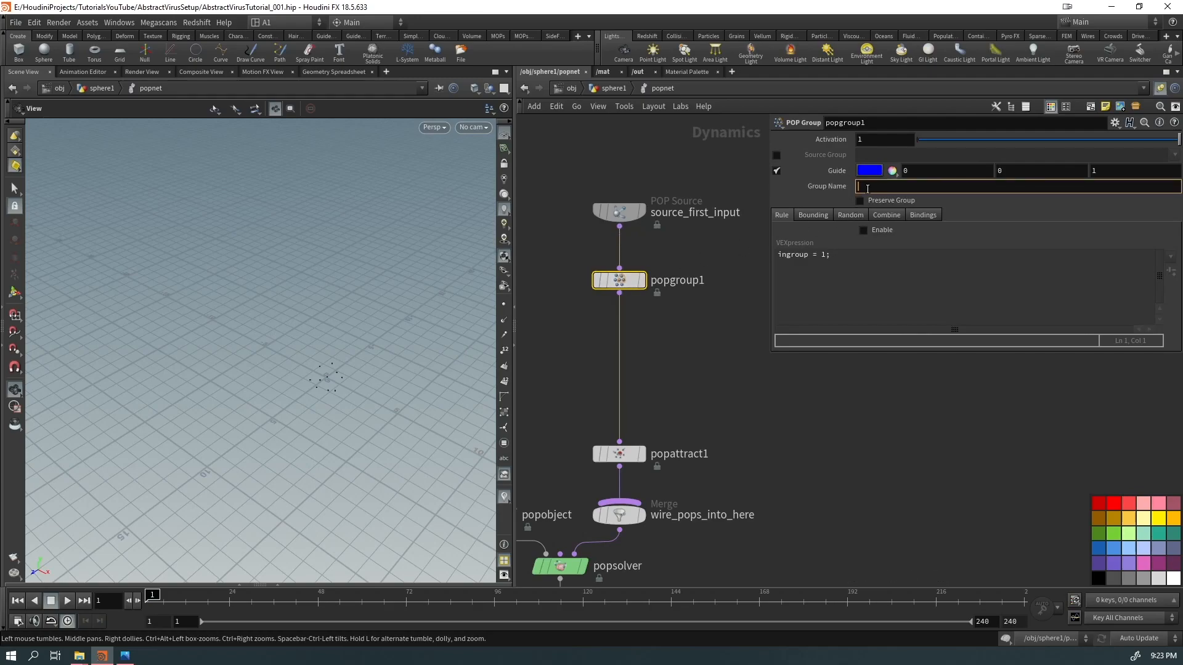
type("branch")
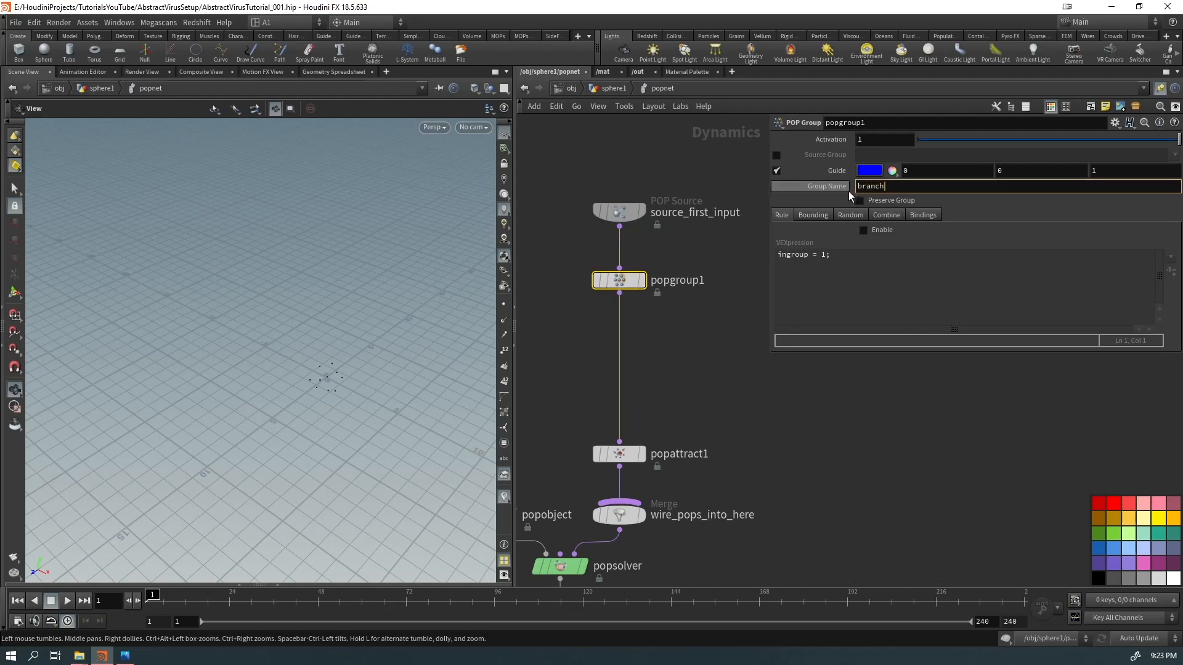
type("_grp")
key("Return")
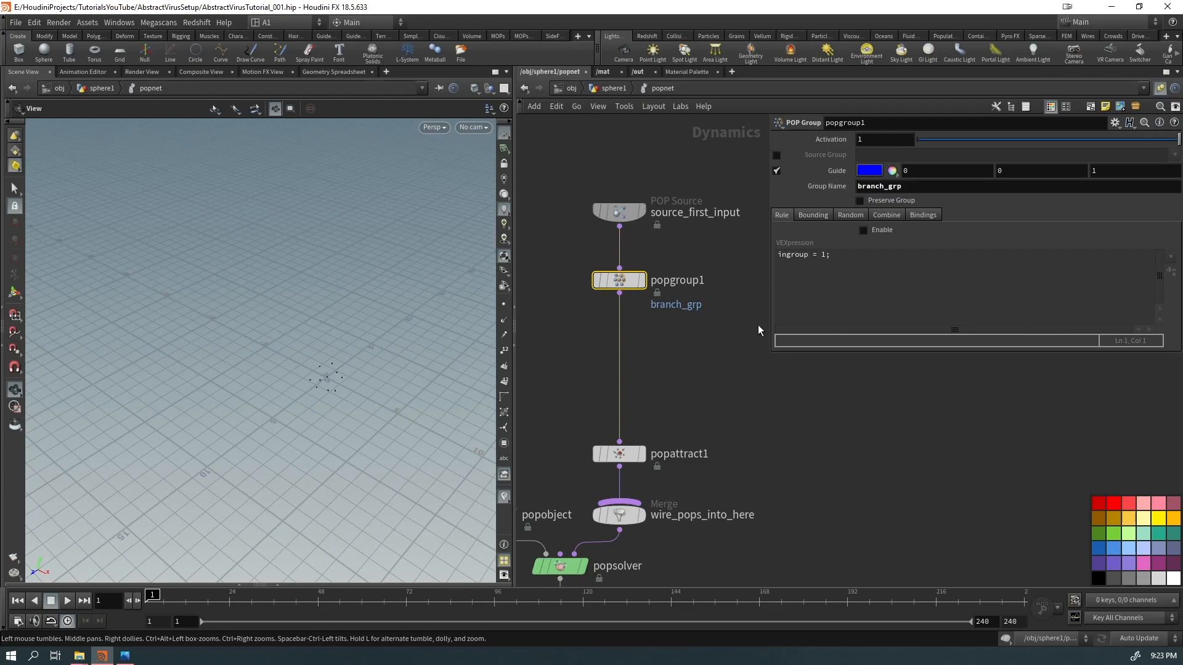
left_click(863, 230)
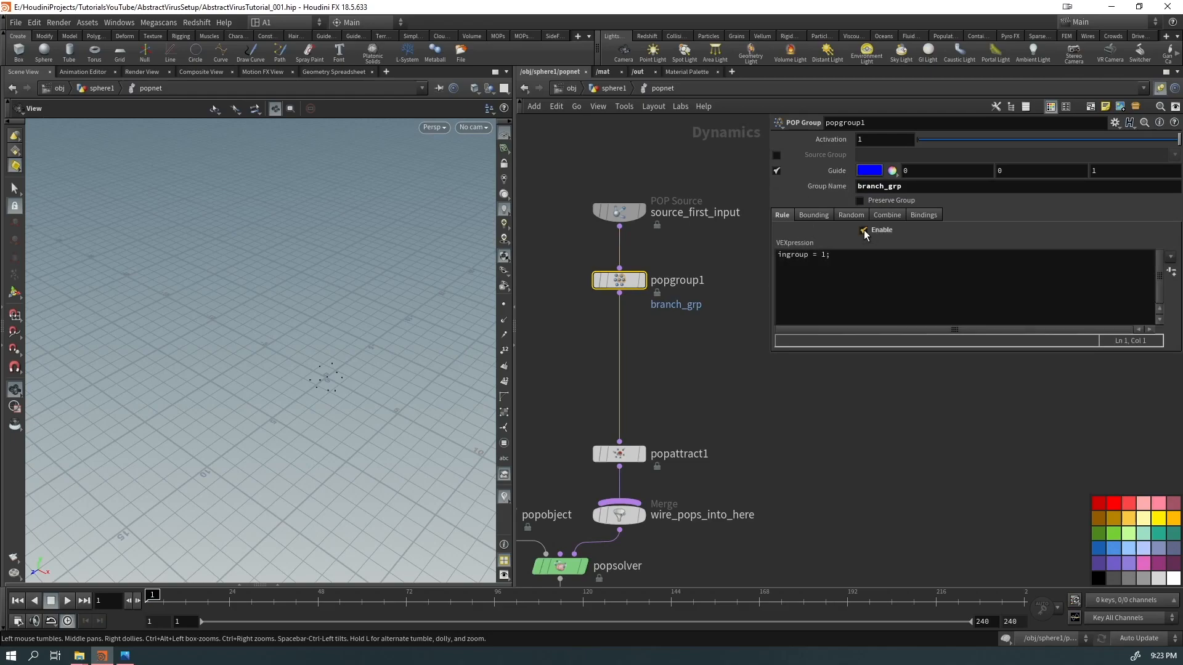
left_click(822, 255)
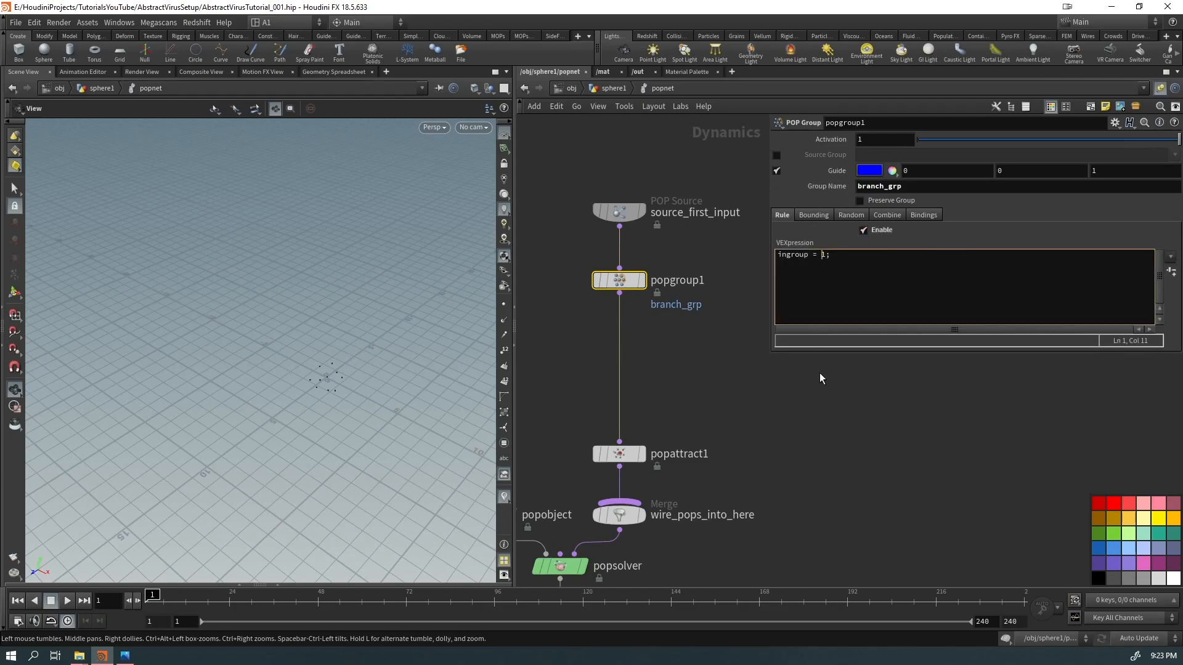
type("@Frame%24== 1")
left_click(832, 361)
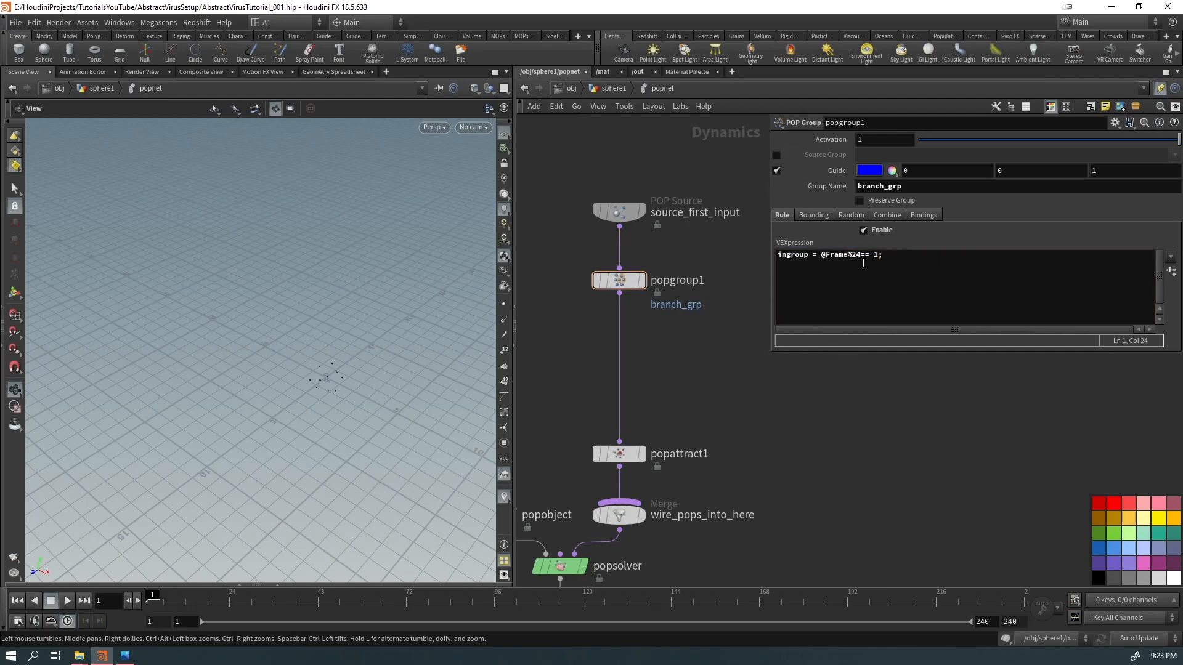
left_click(874, 255)
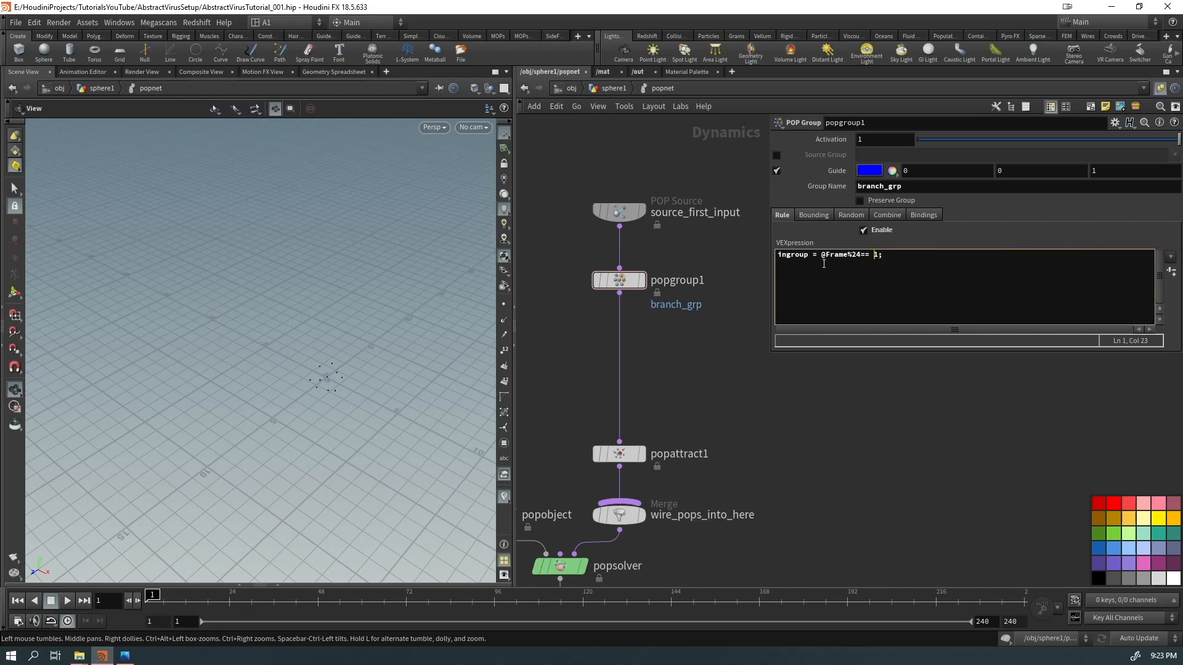
Step: Scrub the timeline to frame 24 and step through to frame 29 to examine the group rule's timing
left_click_drag(152, 600, 229, 600)
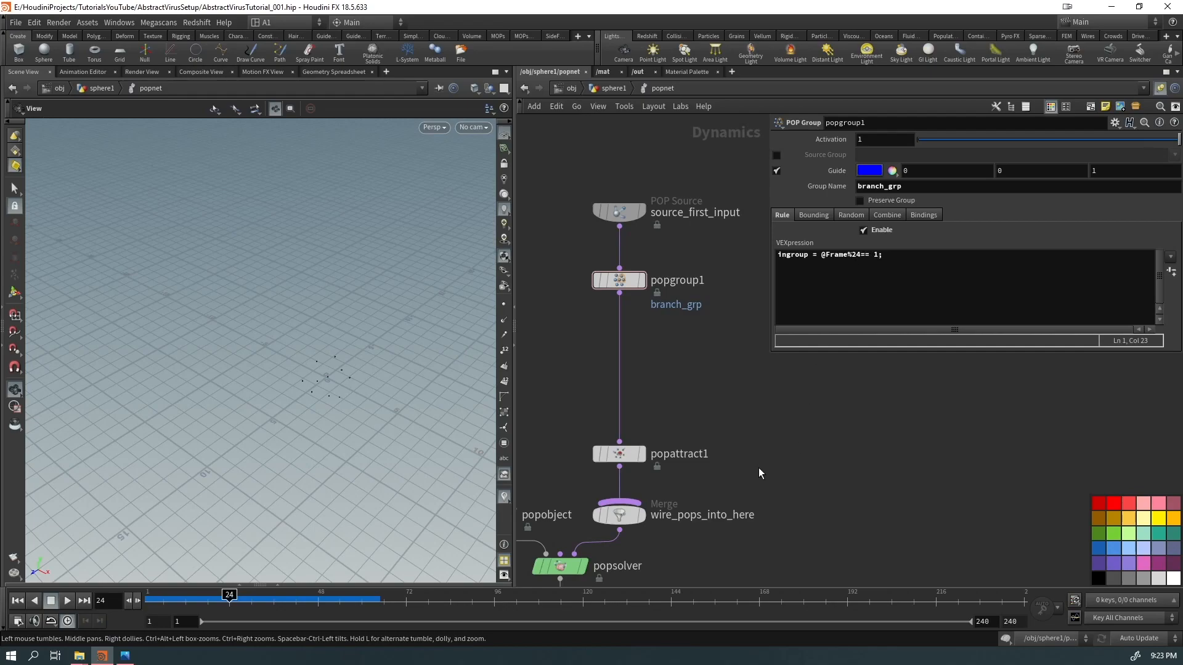
mouse_move(230, 601)
left_mouse_down()
mouse_move(149, 611)
mouse_move(229, 601)
left_mouse_up()
left_click(233, 600)
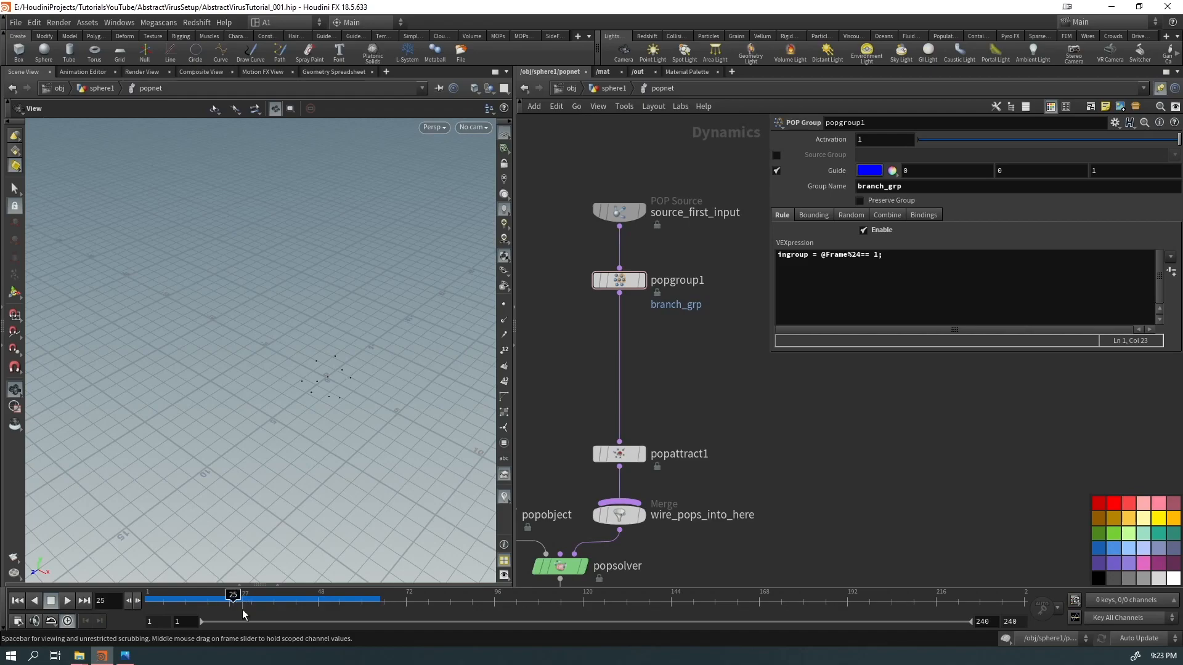
mouse_move(316, 412)
left_mouse_down()
mouse_move(346, 391)
mouse_move(320, 396)
left_mouse_up()
key("Right")
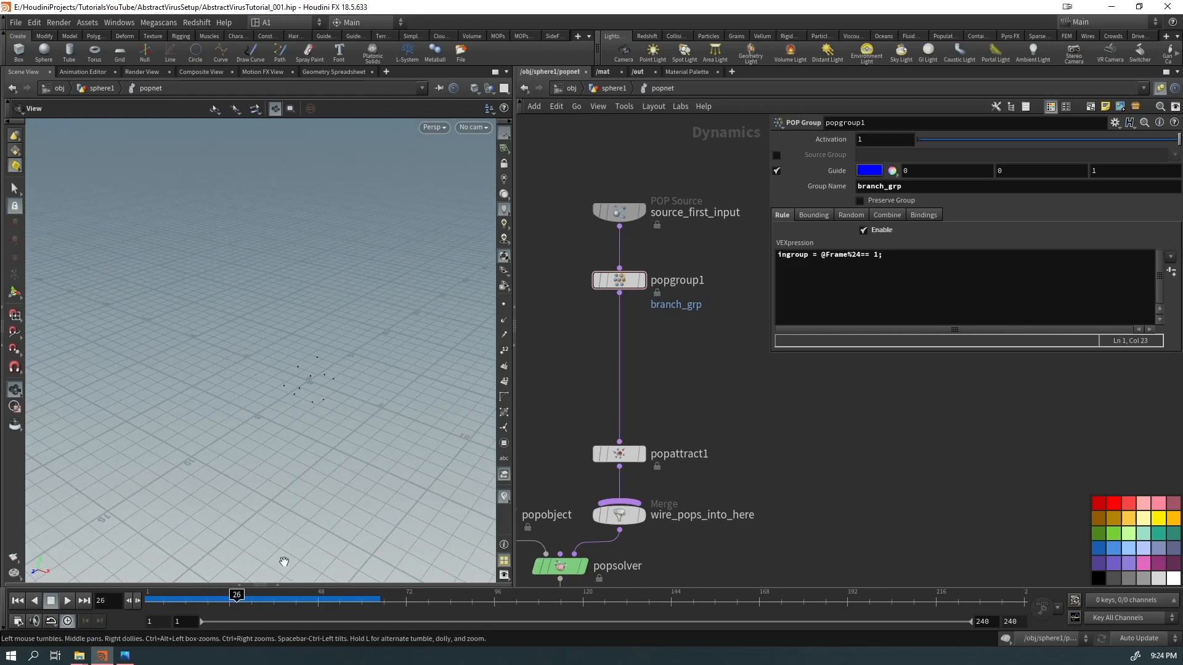
key("Right")
key("Right")
key("Right")
left_click(874, 261)
type("0")
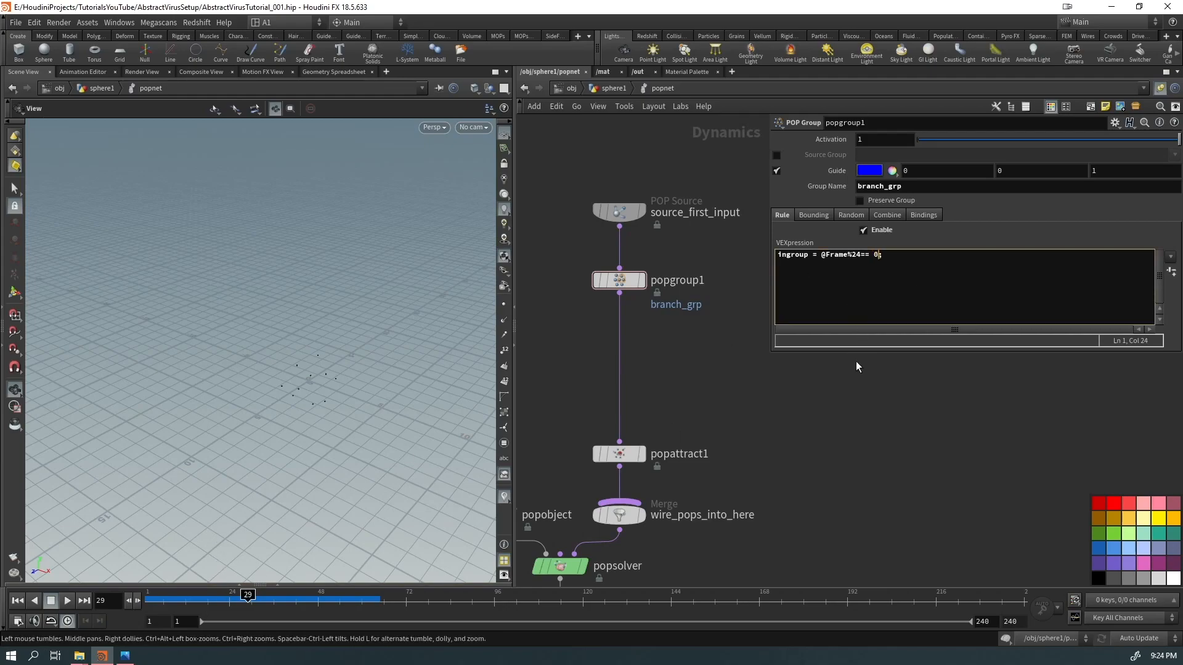
left_click(860, 255)
left_click(863, 460)
Step: Rewind to frame 1, frame the particles closely, and scrub to frame 24 to check the group rule
left_click_drag(184, 609, 149, 606)
right_click_drag(333, 341, 524, 259)
middle_click_drag(264, 467, 253, 428)
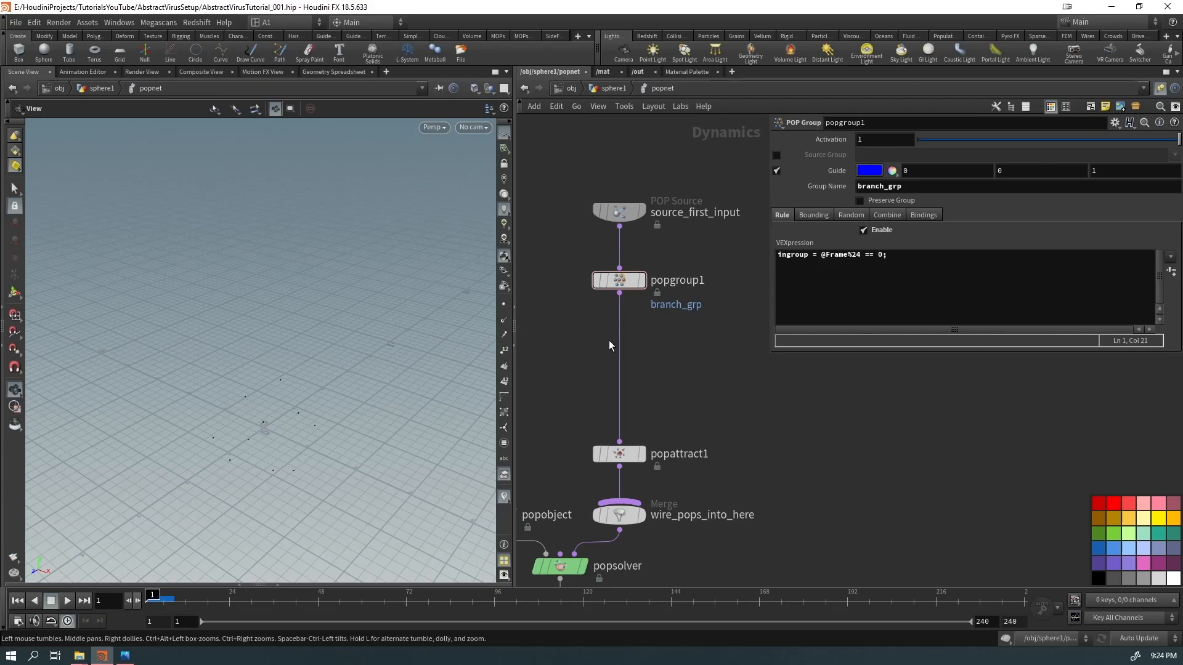
left_click_drag(182, 611, 230, 615)
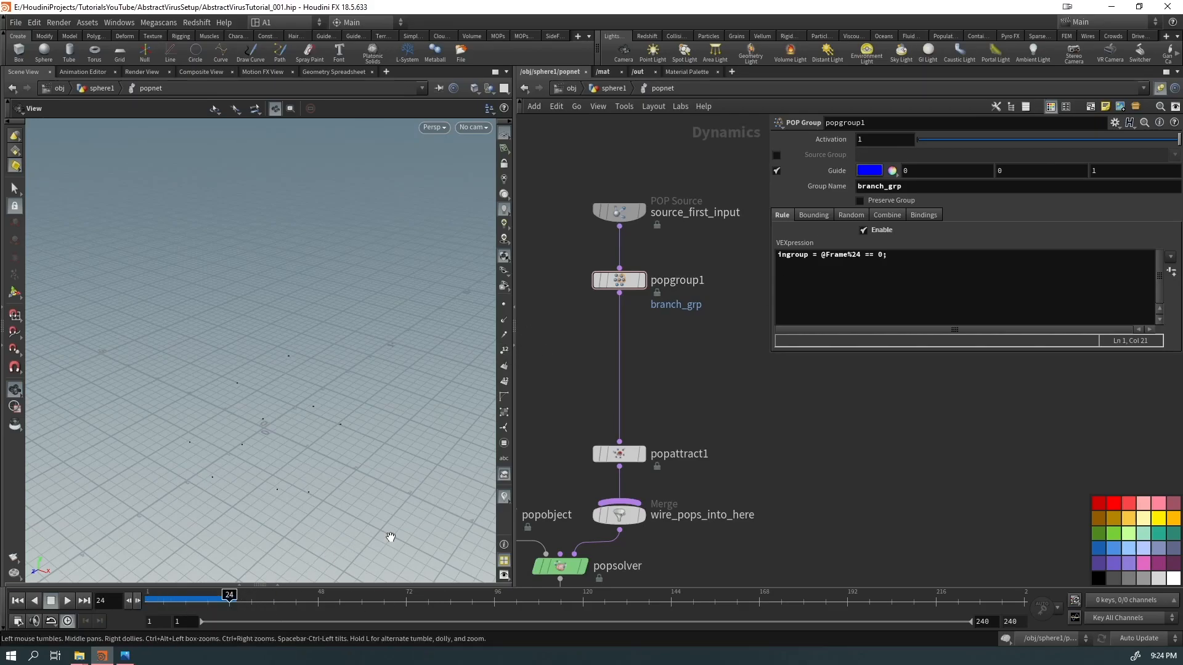
left_click(857, 258)
key("BackSpace")
key("ctrl+s")
type("48")
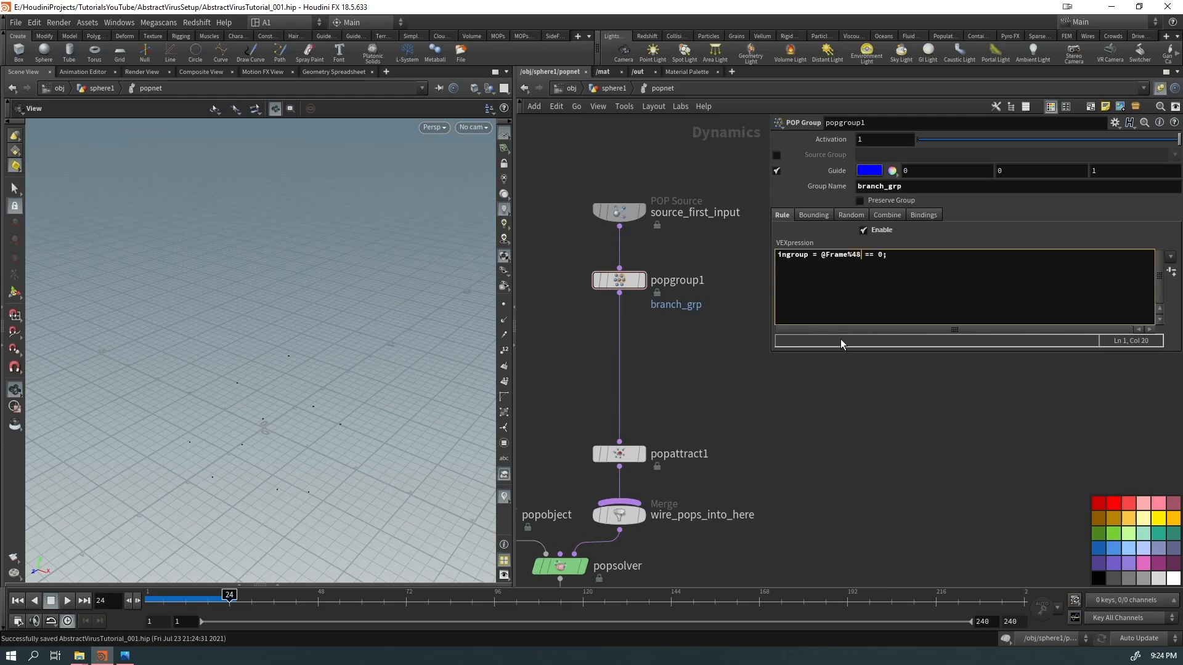
left_click(879, 256)
type("36")
left_click(177, 600)
left_click_drag(175, 601, 371, 600)
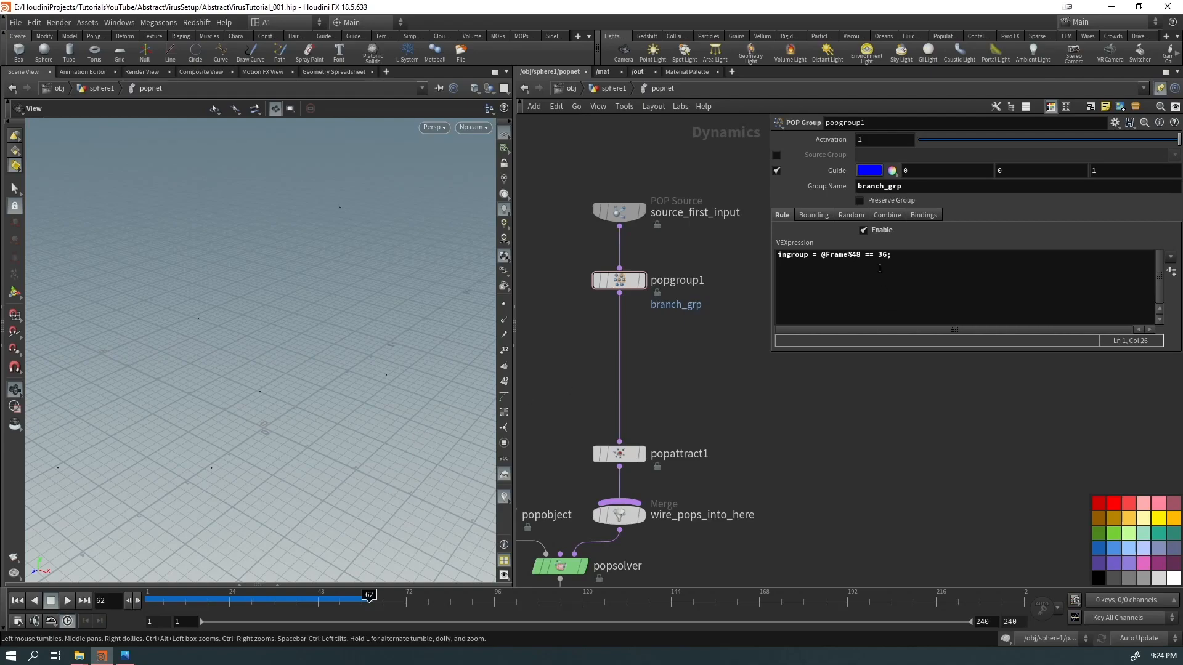
left_click(884, 257)
key("BackSpace")
type("6")
left_click(861, 254)
key("BackSpace")
key("BackSpace")
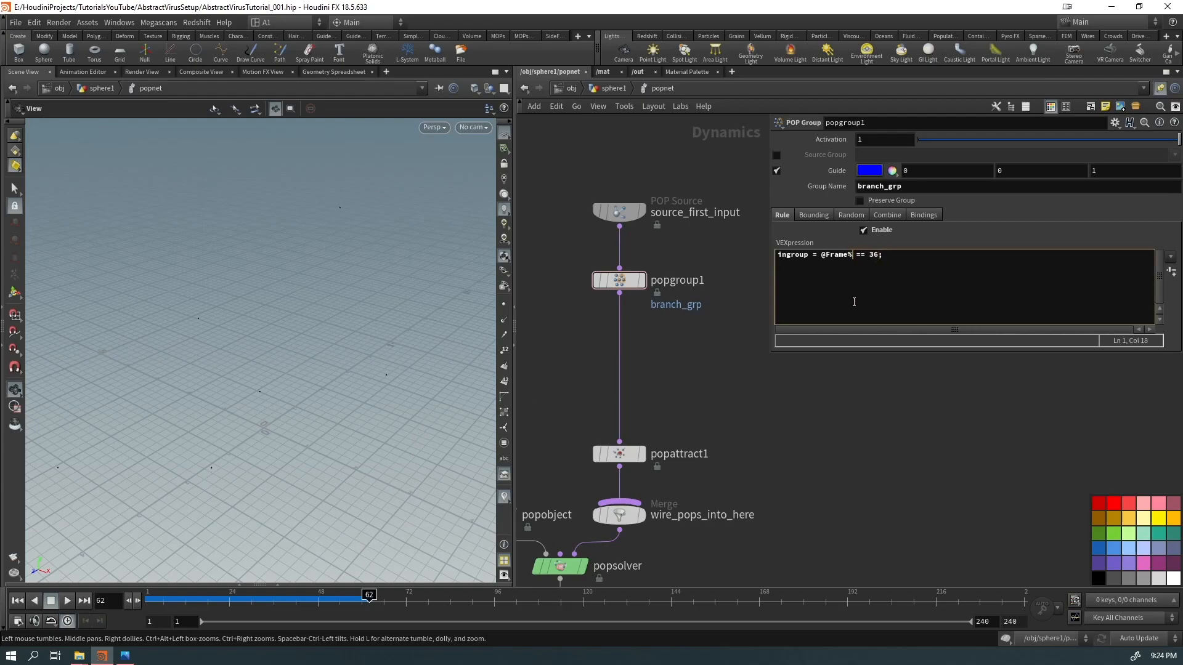
type("24")
left_click(868, 264)
key("BackSpace")
key("BackSpace")
left_click(834, 442)
key("ctrl+Up")
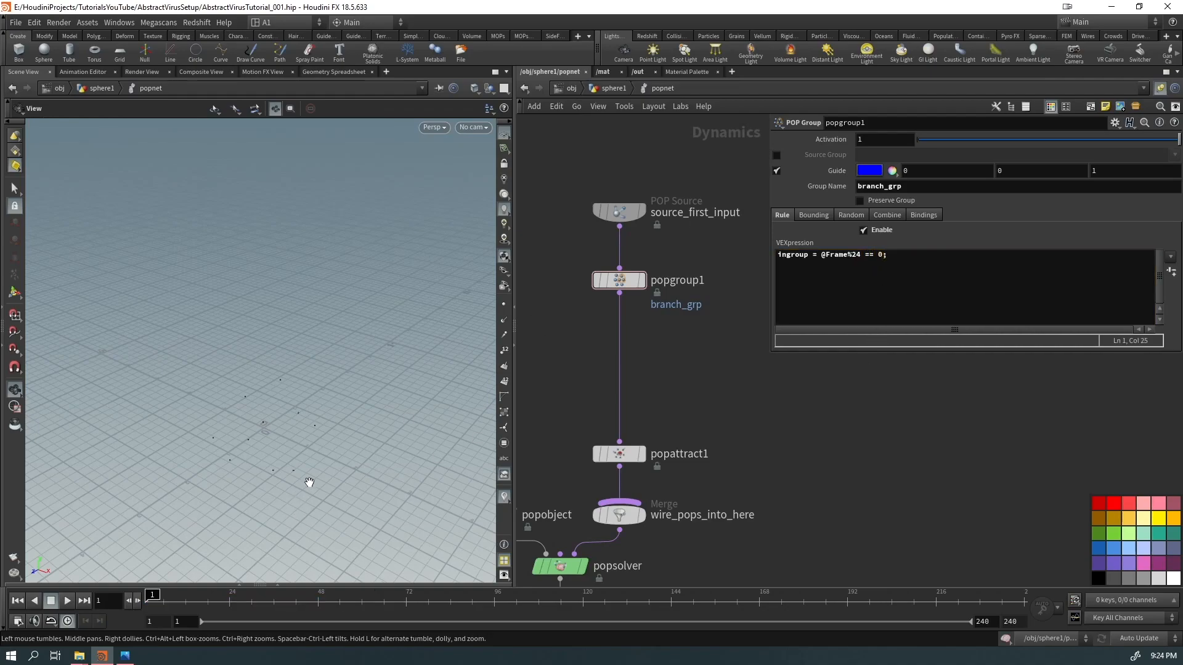
Step: Add a POP Replicate node fed by popgroup1's output and place it beside the main node chain
left_click_drag(625, 282, 623, 267)
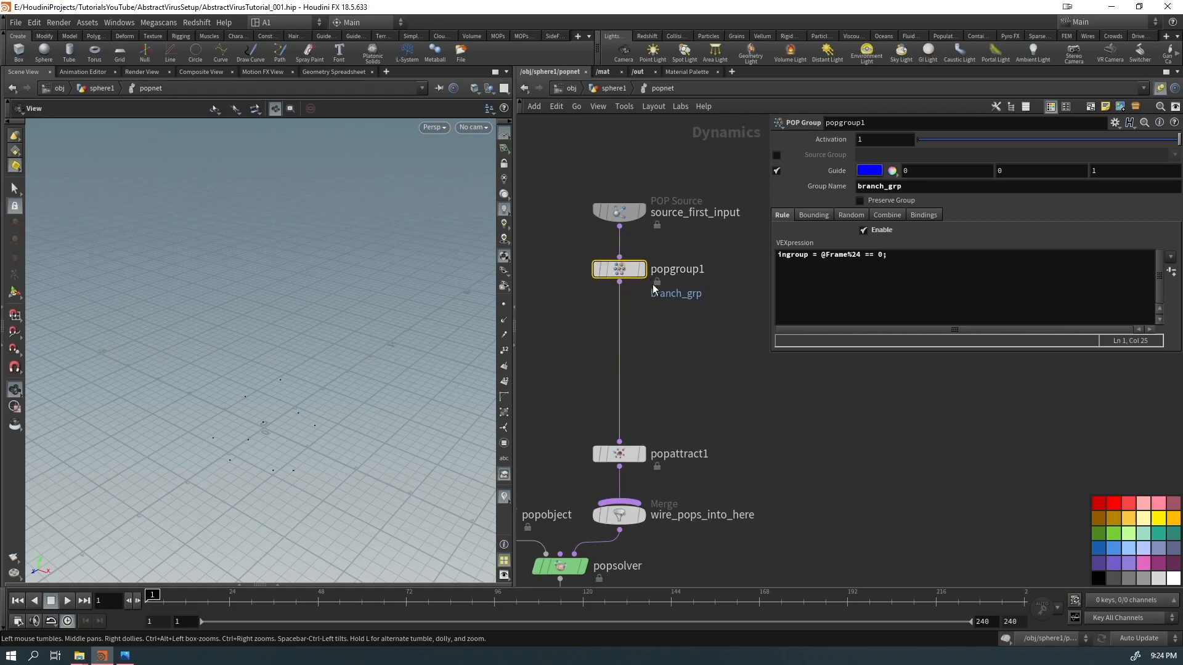
left_click(619, 282)
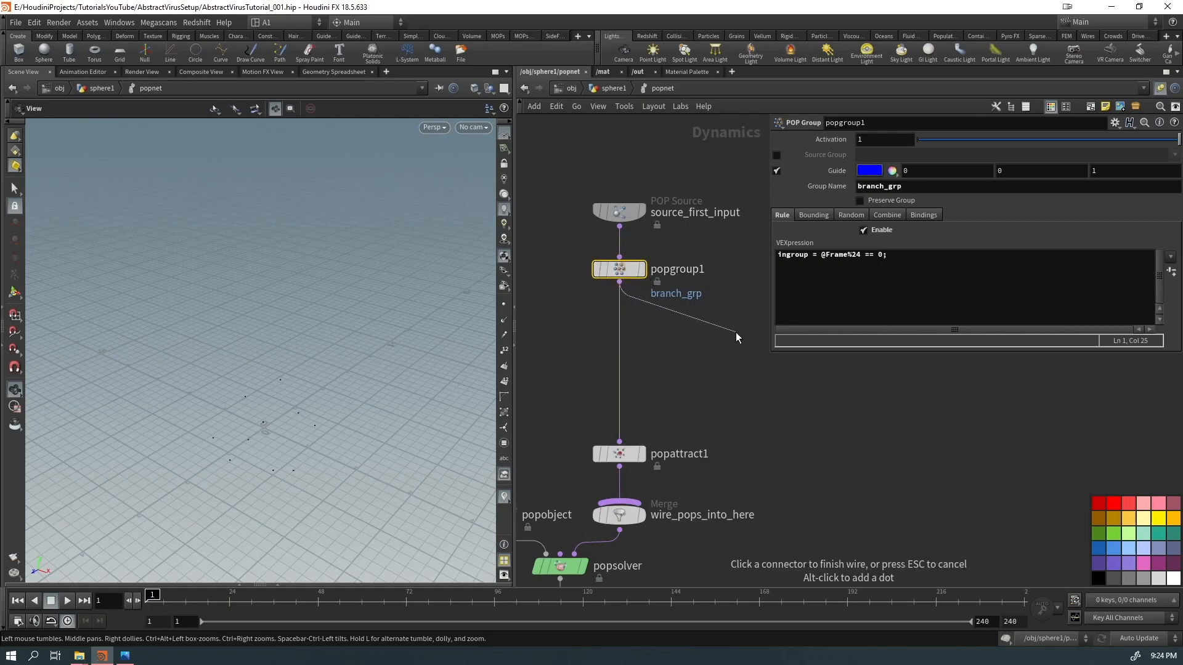
key("Tab")
type("poprep")
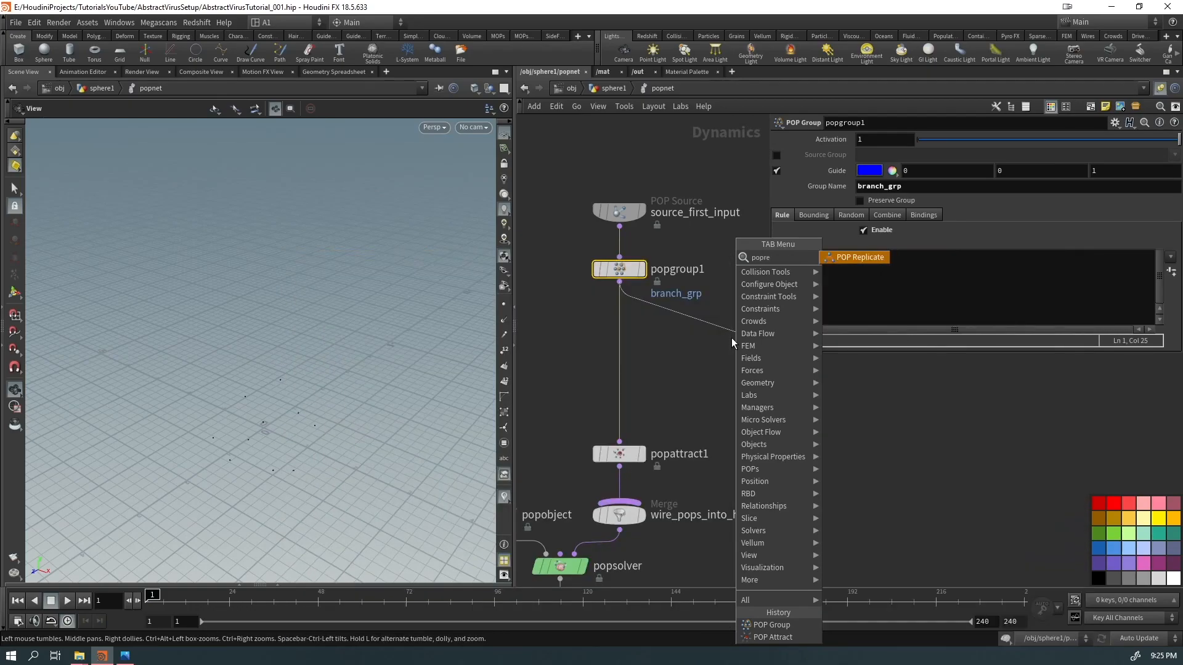
key("Return")
left_click_drag(750, 345, 724, 341)
key("shift+s")
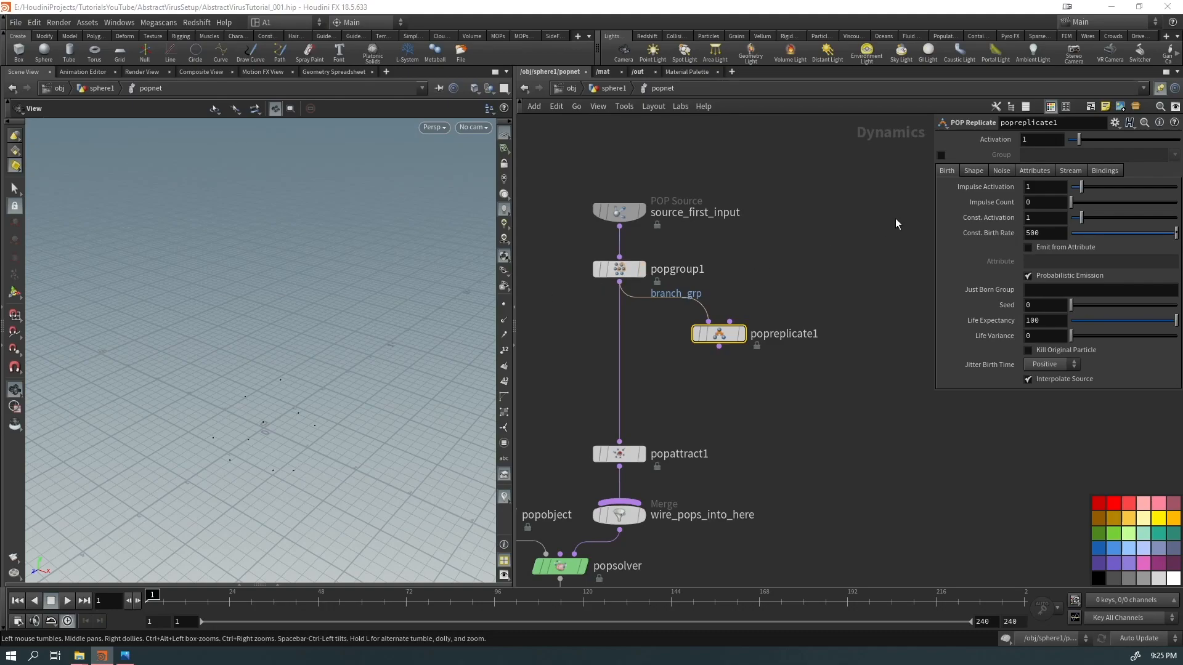
Step: Enable the group restriction on popreplicate1 and set its group to branch_grp
left_click(941, 155)
left_click(1169, 155)
left_click(572, 302)
left_click(1041, 154)
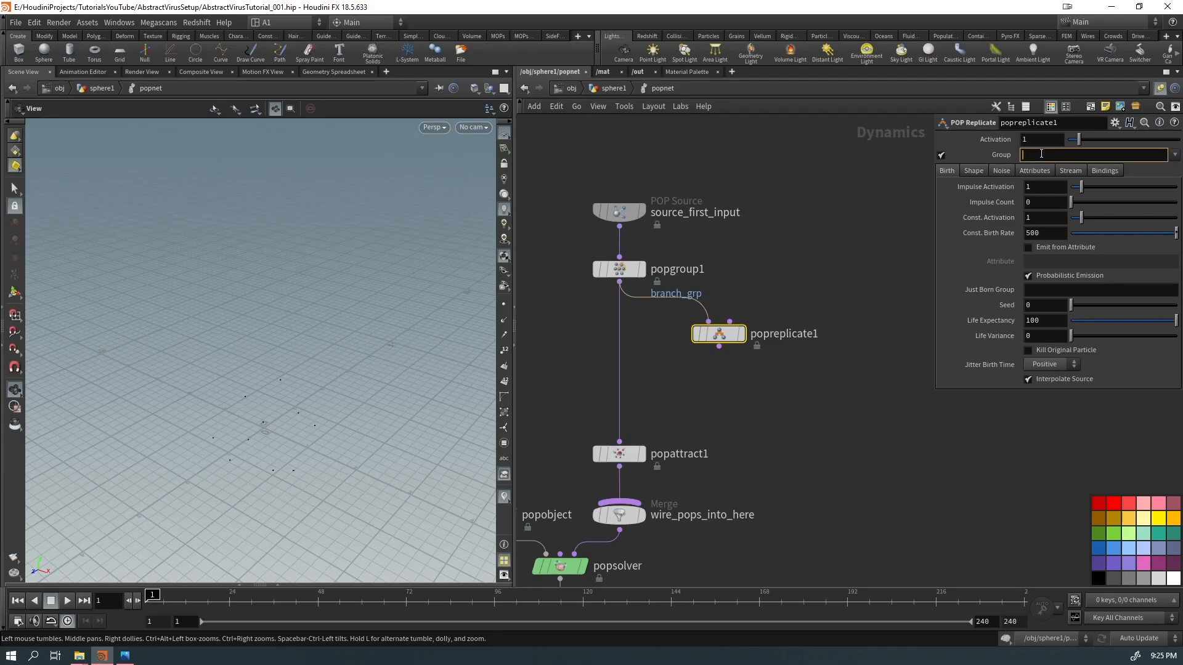
type("branch_grp")
key("Return")
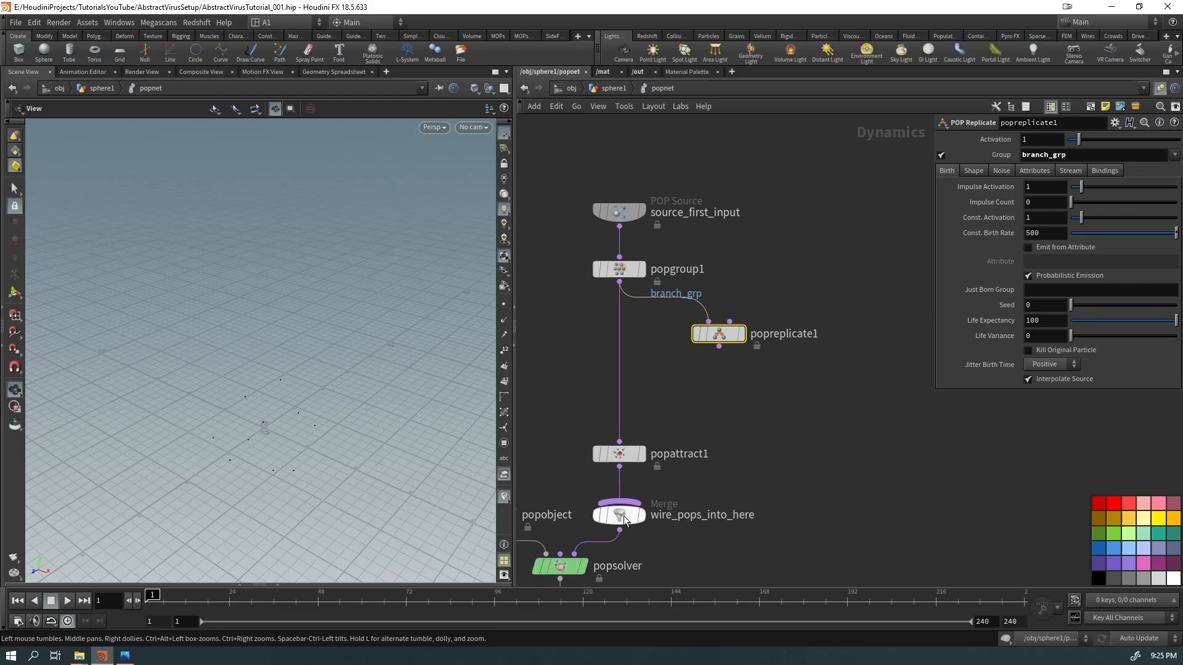
Step: Set popreplicate1's Const. Activation and Const. Birth Rate to 0 and its Impulse Count to 2
double_click(1054, 216)
type("0")
key("Tab")
type("0")
double_click(1051, 202)
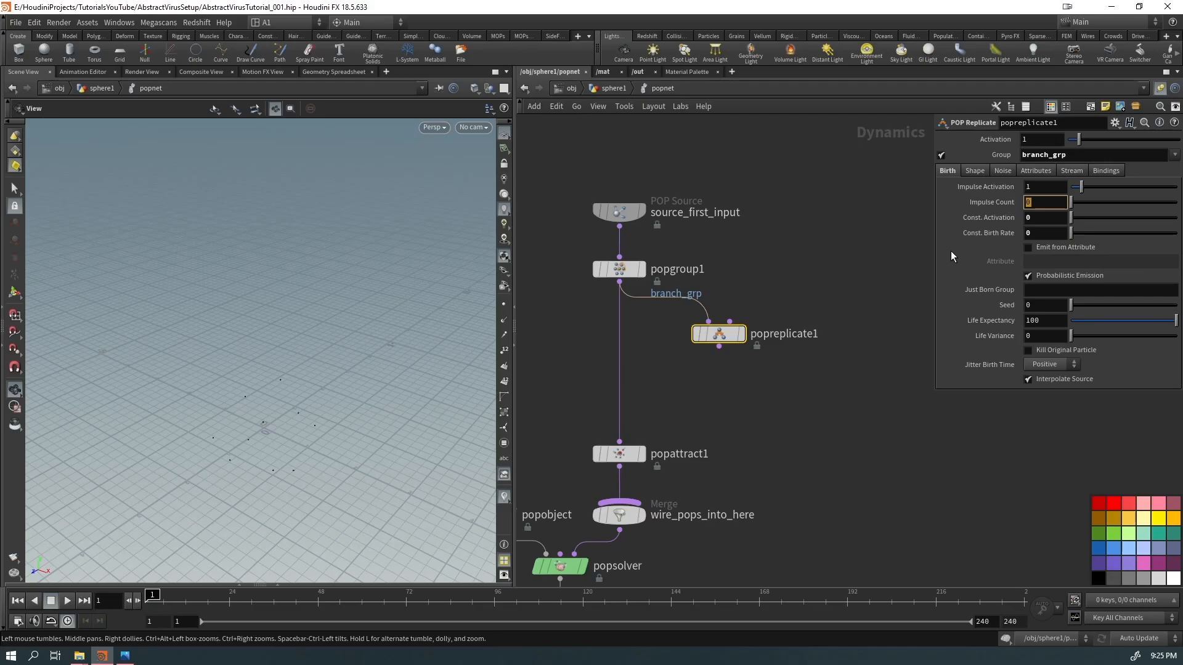
type("2")
left_click(809, 452)
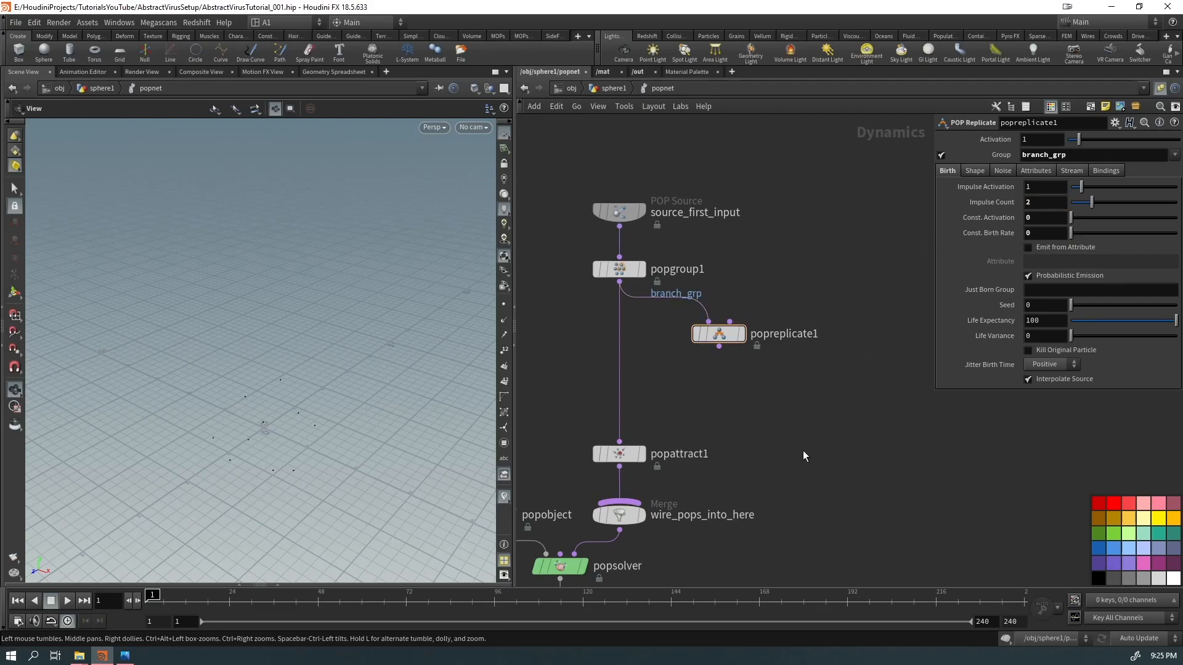
Step: Insert a Merge node between popgroup1 and popattract1 and wire popreplicate1's output into it
left_click(615, 516)
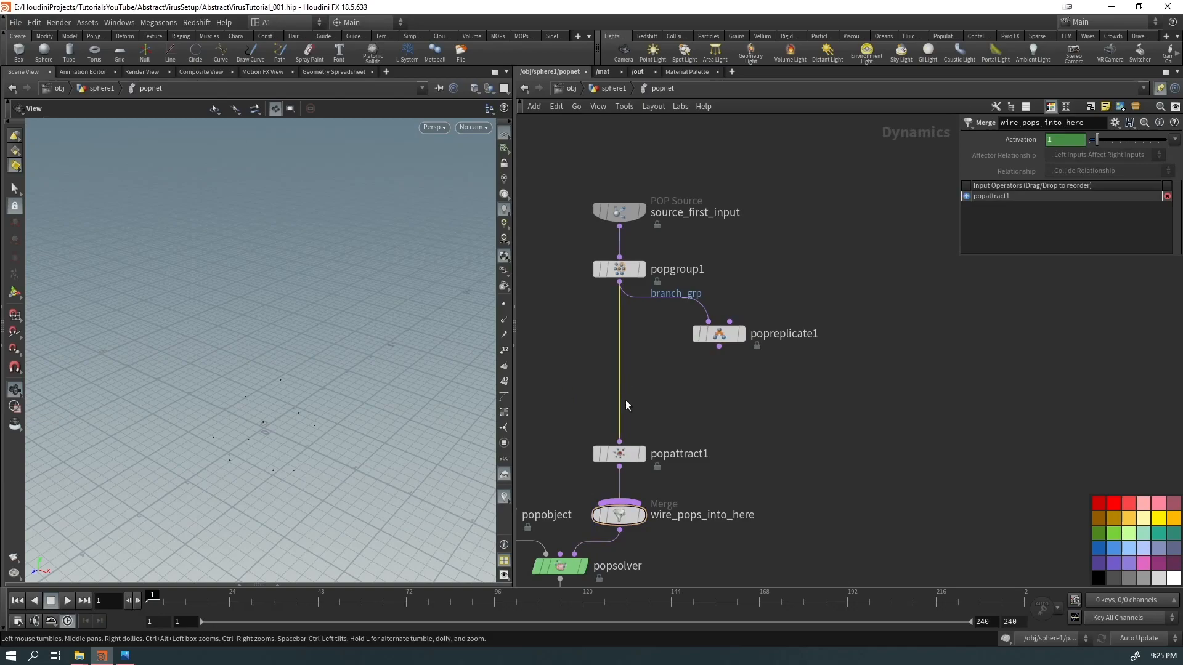
key("Tab")
type("merge")
key("Return")
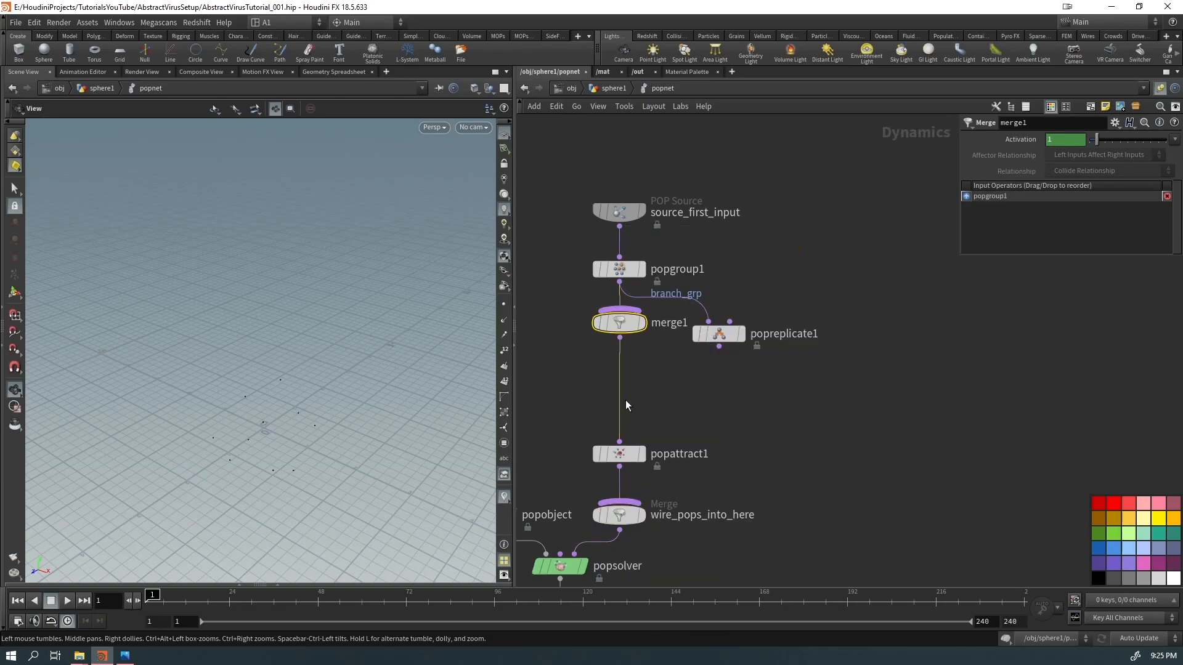
left_click_drag(594, 319, 594, 402)
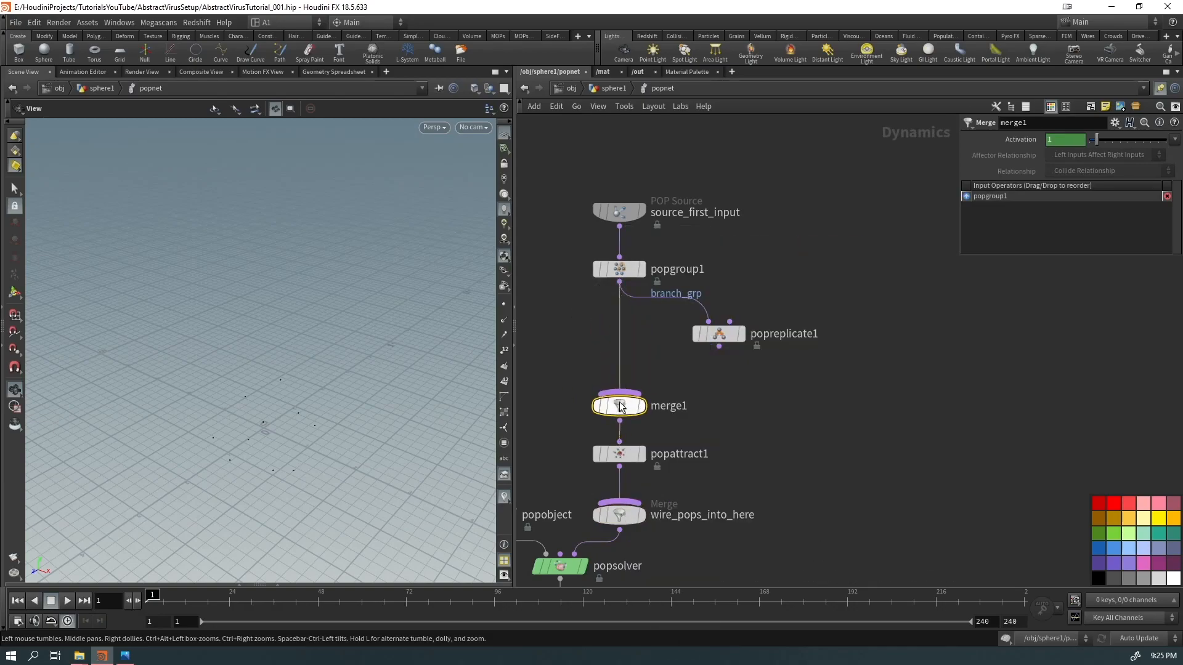
left_click_drag(719, 347, 619, 393)
left_click_drag(709, 321, 707, 360)
left_click(678, 307)
Step: Set popreplicate1's stream name to growth, matching the stream name of the POP Source
left_click_drag(670, 179, 579, 239)
double_click(1055, 177)
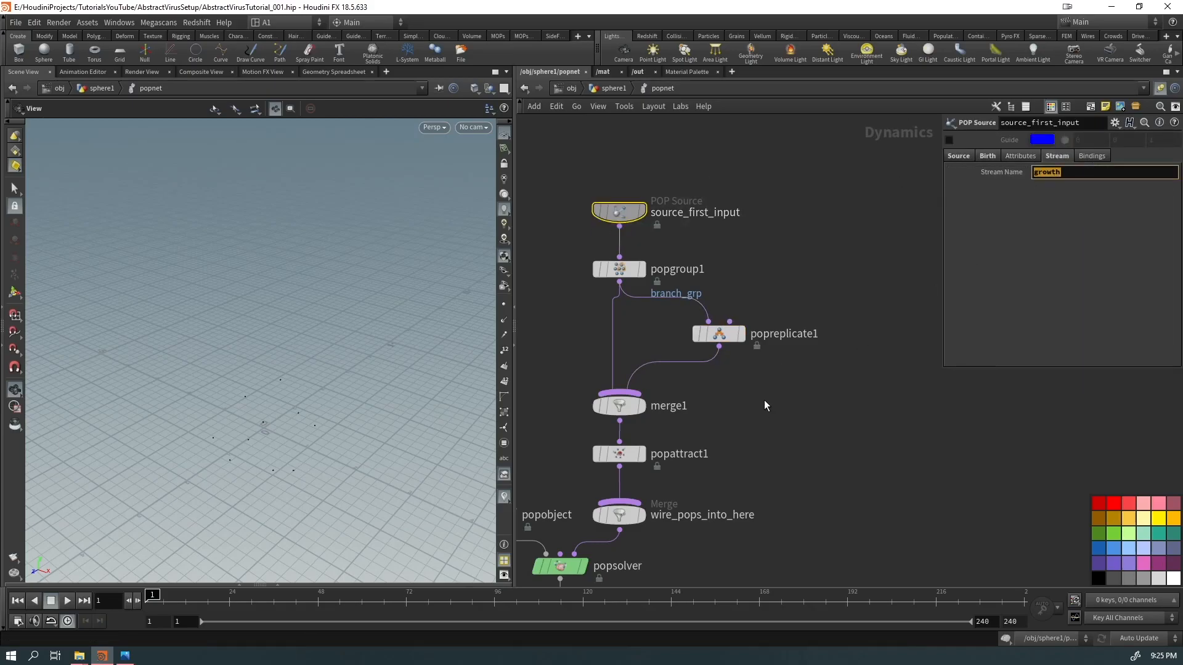
left_click_drag(763, 367, 740, 326)
left_click(1077, 170)
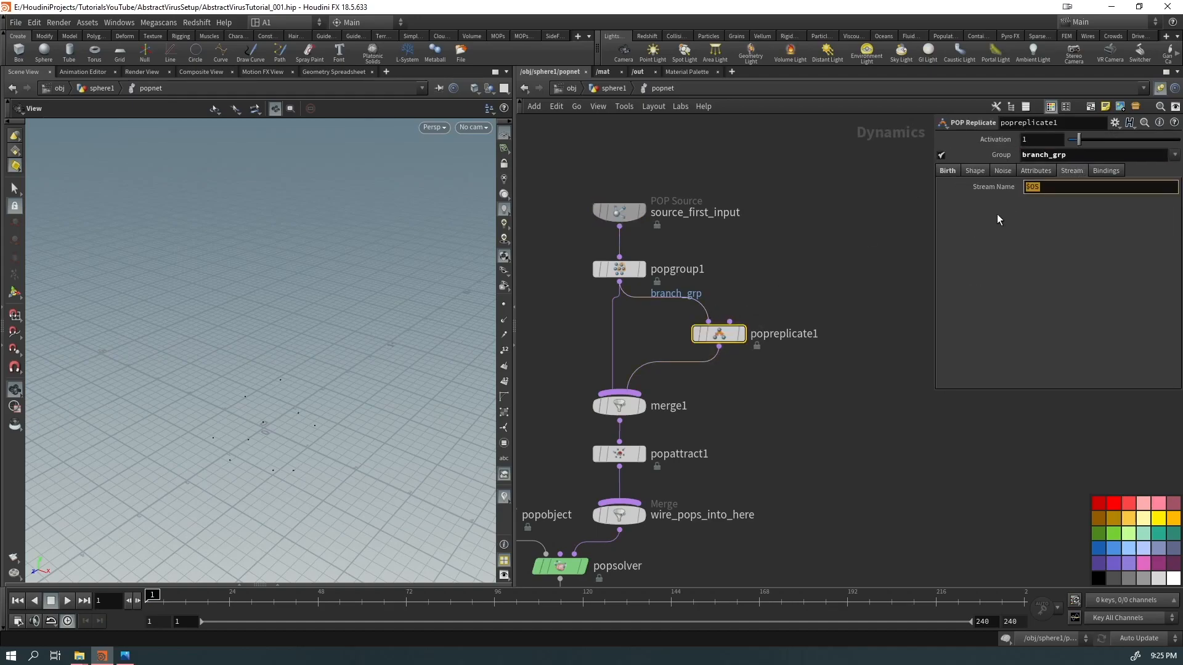
type("growth")
key("Return")
Step: Play the simulation and scrub back to frame 110 to examine the replicated particle clusters
left_click_drag(326, 397, 319, 395)
key("Up")
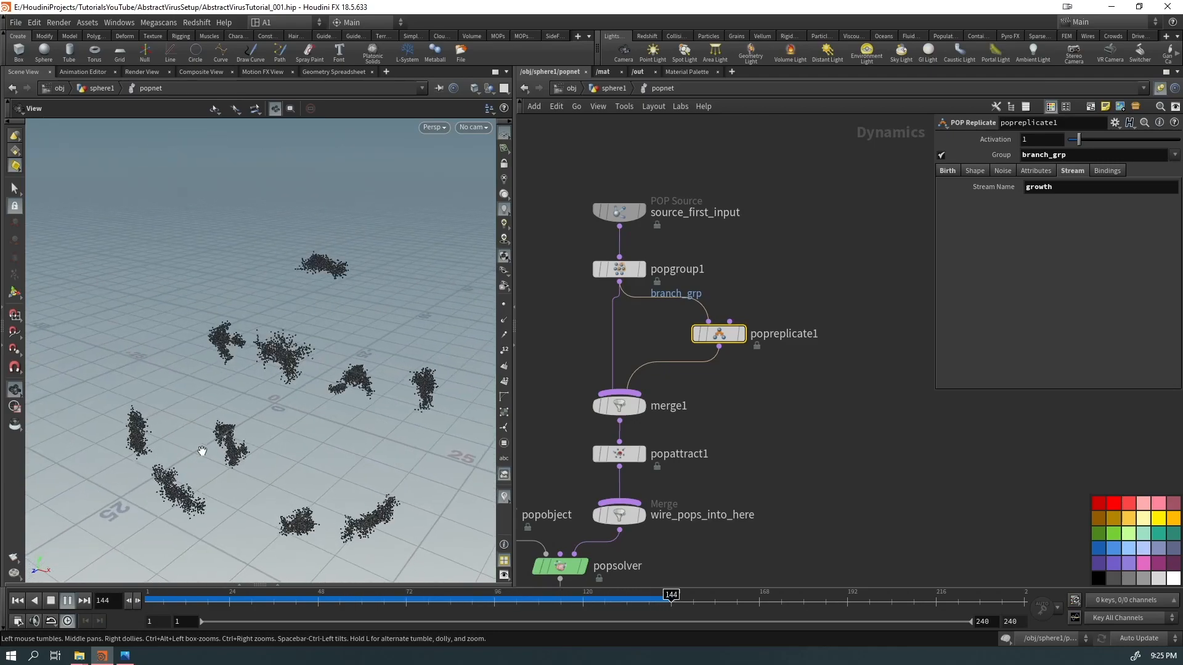
key("Up")
mouse_move(306, 430)
left_mouse_down()
mouse_move(301, 405)
mouse_move(364, 393)
mouse_move(316, 414)
left_mouse_up()
left_click_drag(654, 598, 546, 595)
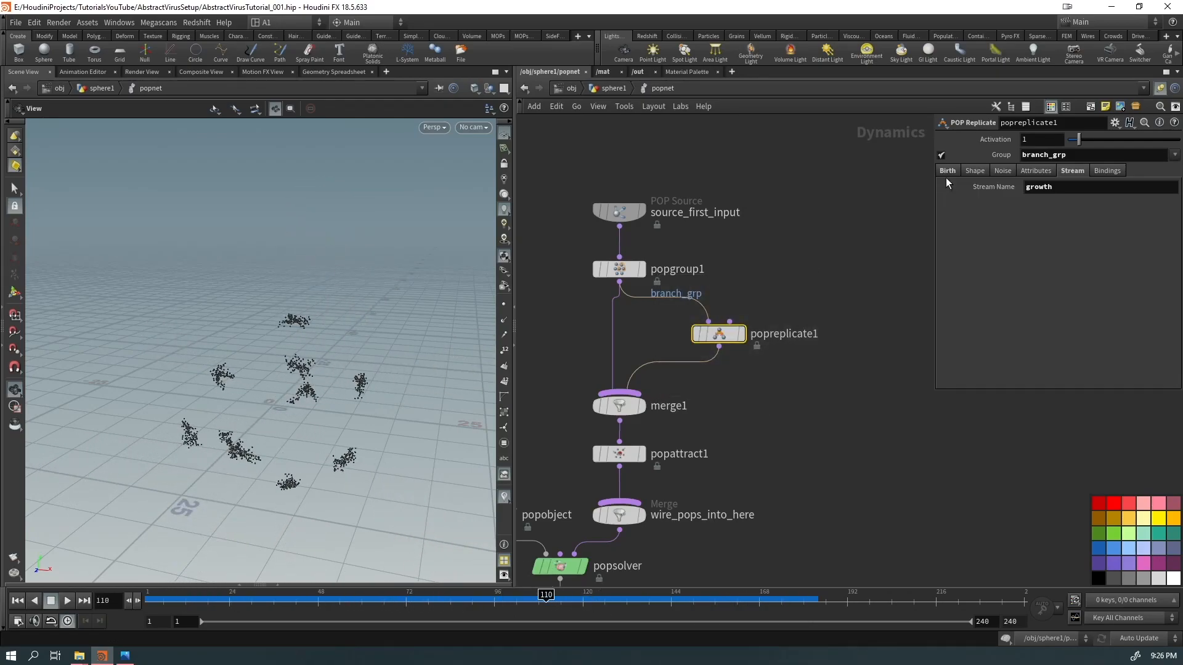
Step: Set the emission shape of popreplicate1 to Point
left_click(974, 170)
left_click(1051, 188)
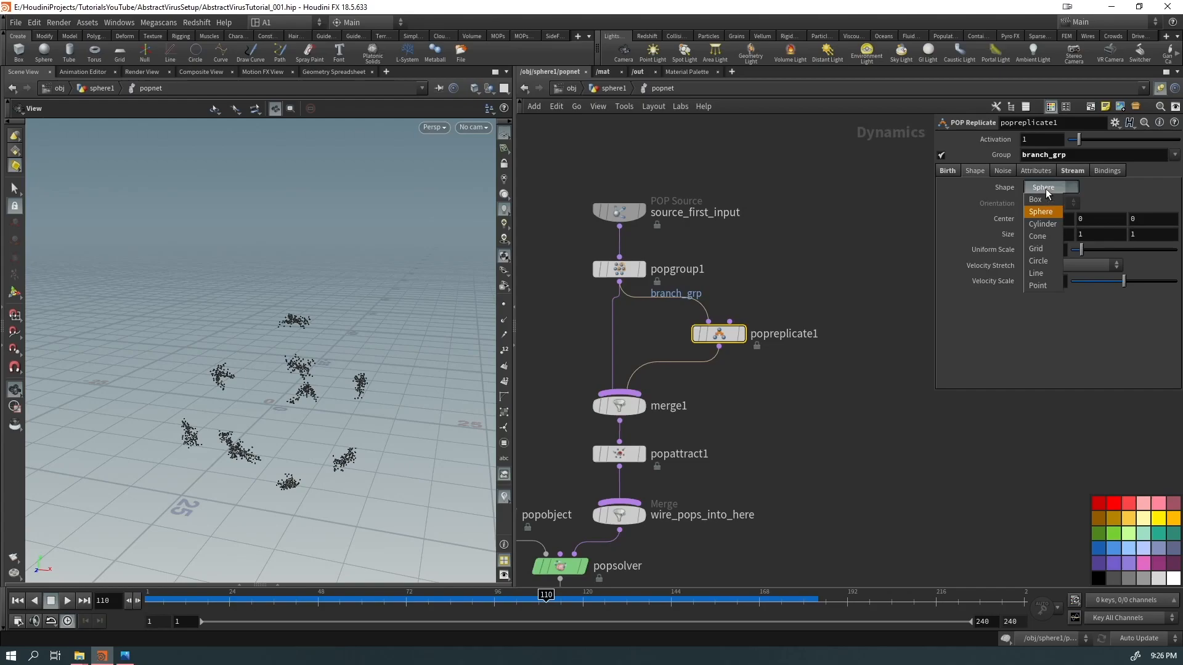
left_click(1047, 285)
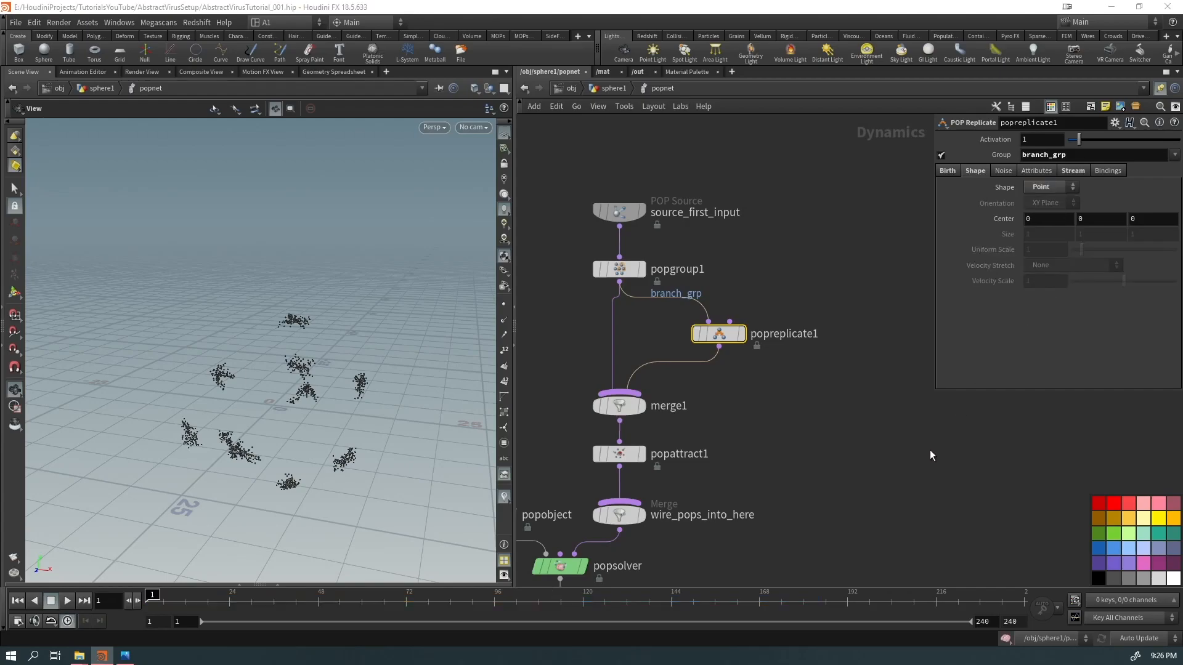
Step: Play the simulation from frame 1 and scrub back to frame 21 to inspect particle replication from the Point shape
key("ctrl+Up")
key("Up")
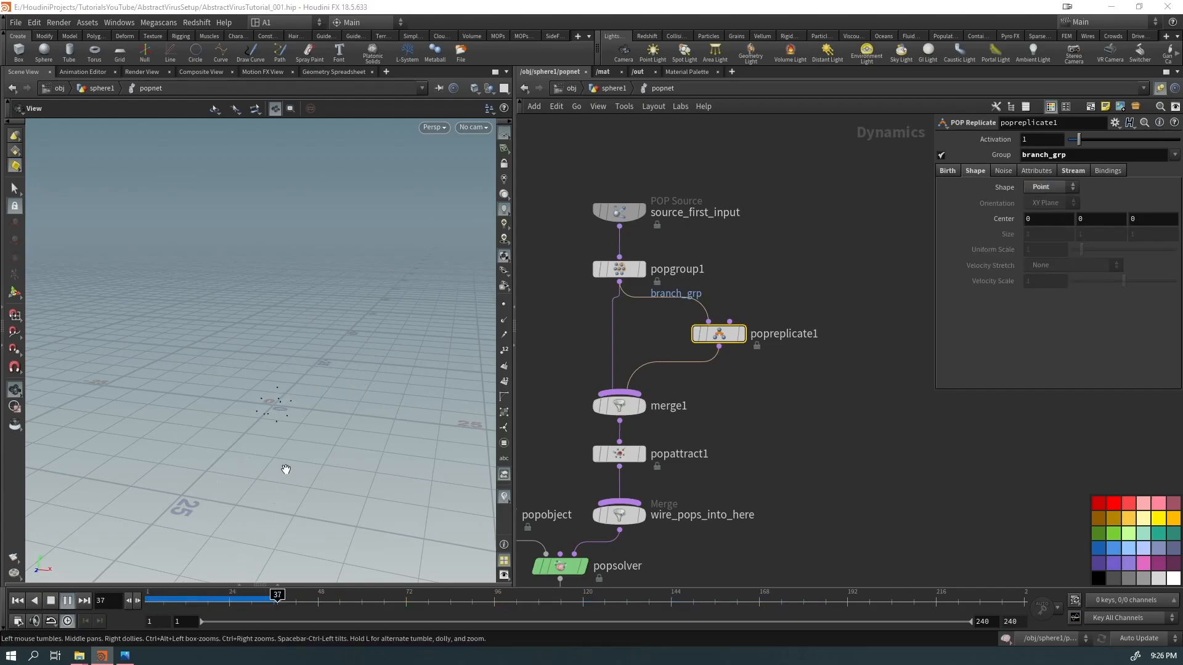
right_click_drag(291, 411, 296, 316)
middle_click_drag(296, 316, 283, 436)
key("Up")
left_click_drag(518, 605, 218, 601)
middle_click_drag(228, 530, 267, 417)
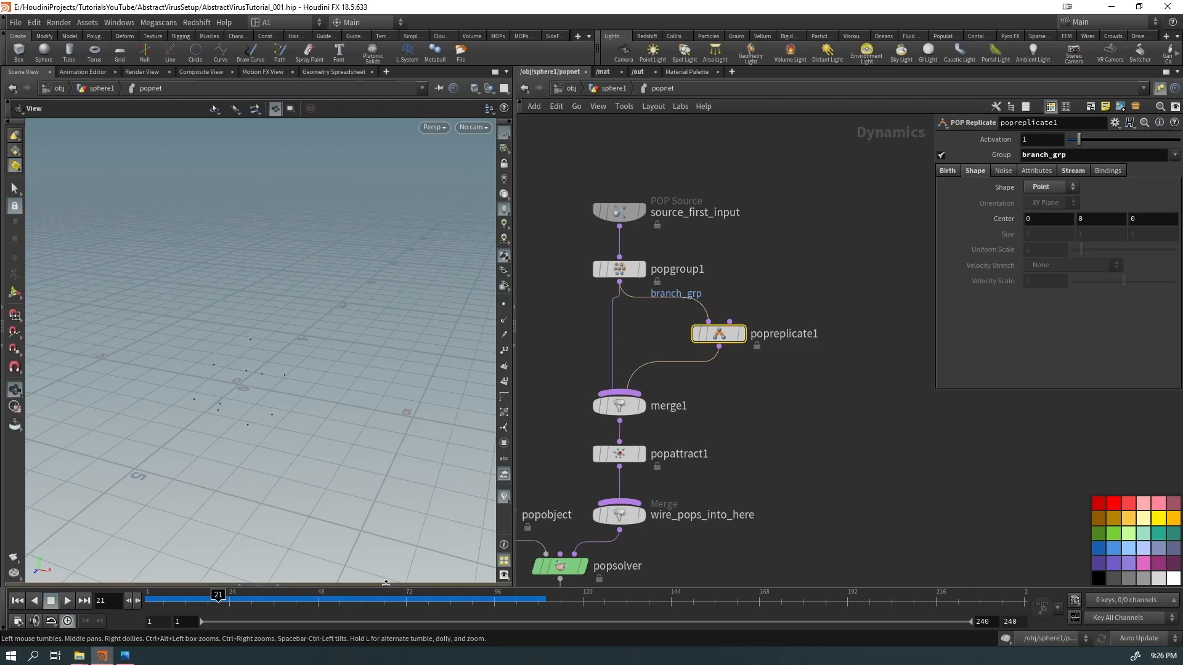
right_click_drag(216, 396, 431, 190)
Step: Go up to the sphere1 network, display point numbers, and scrub to frame 43 to check for overlapping particles before rewinding to frame 1
left_click(603, 89)
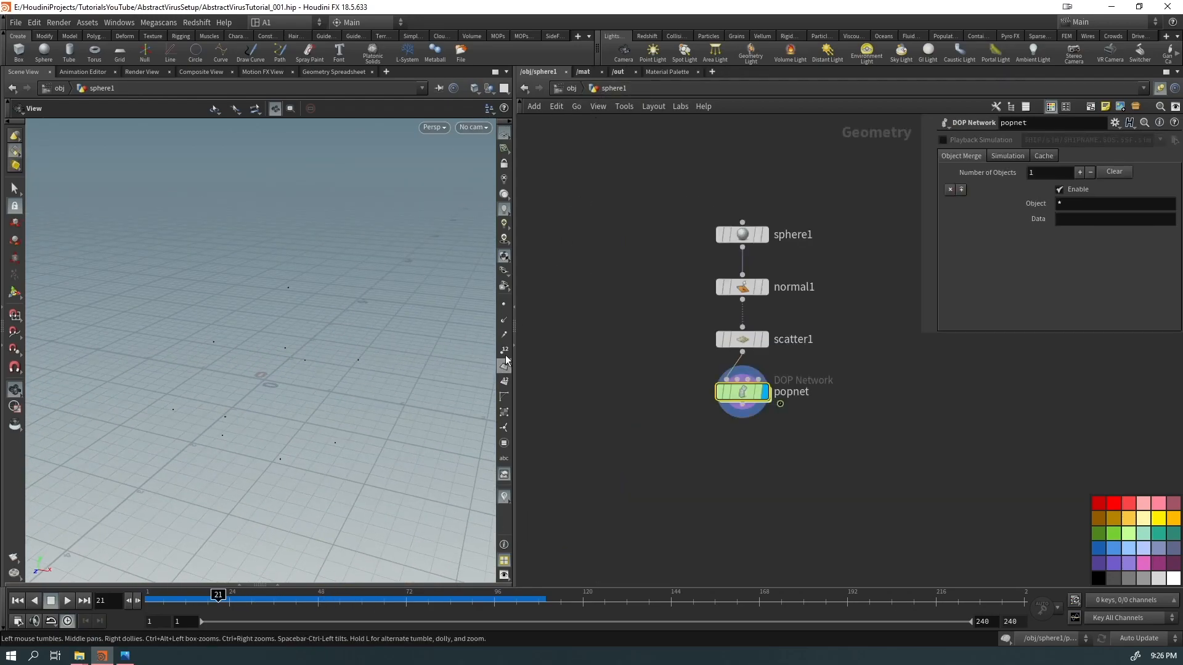
right_click_drag(303, 329, 332, 401)
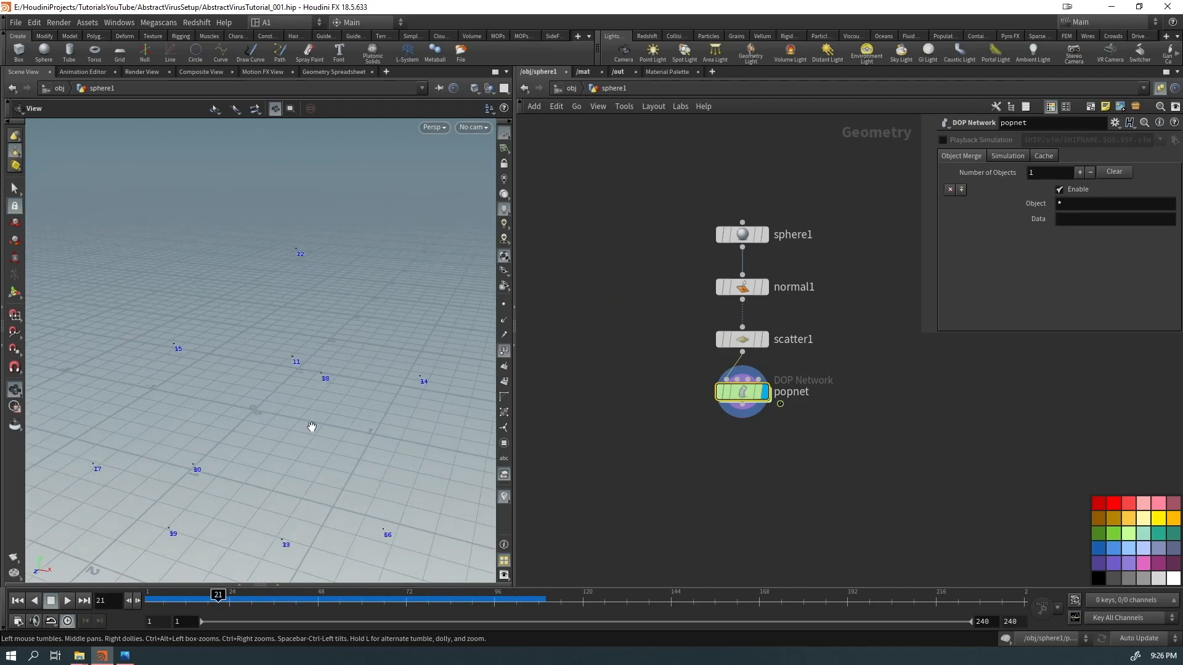
left_click(223, 598)
left_click_drag(222, 597, 299, 597)
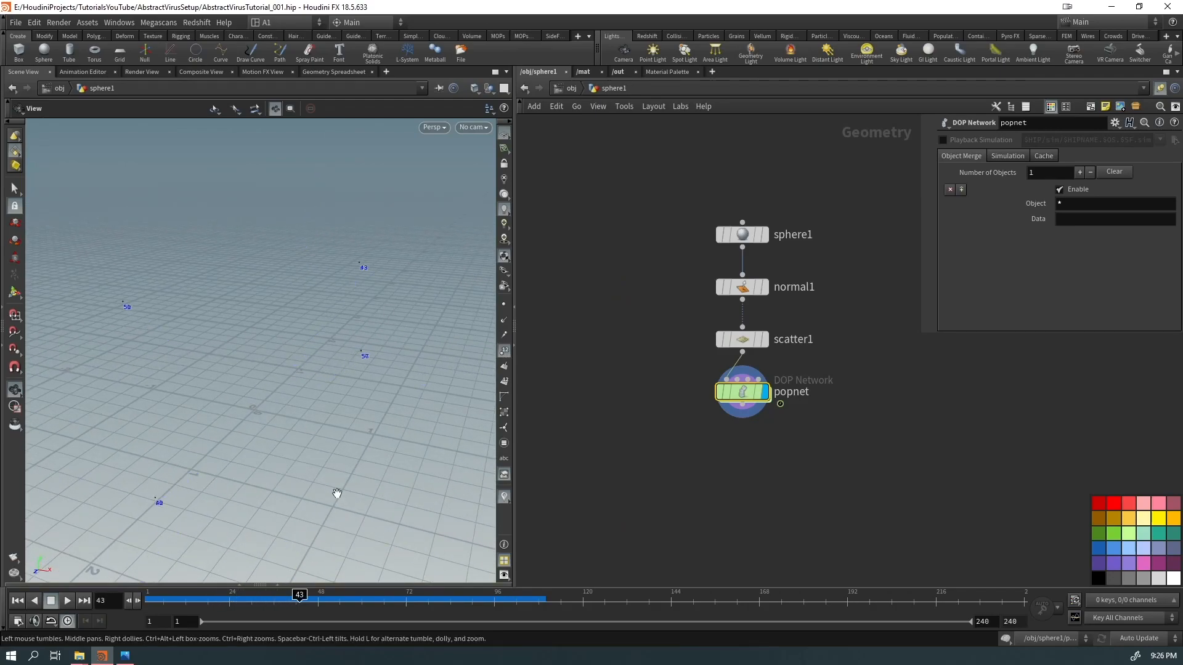
right_click_drag(378, 332, 514, 317)
scroll(360, 368, "up", 8)
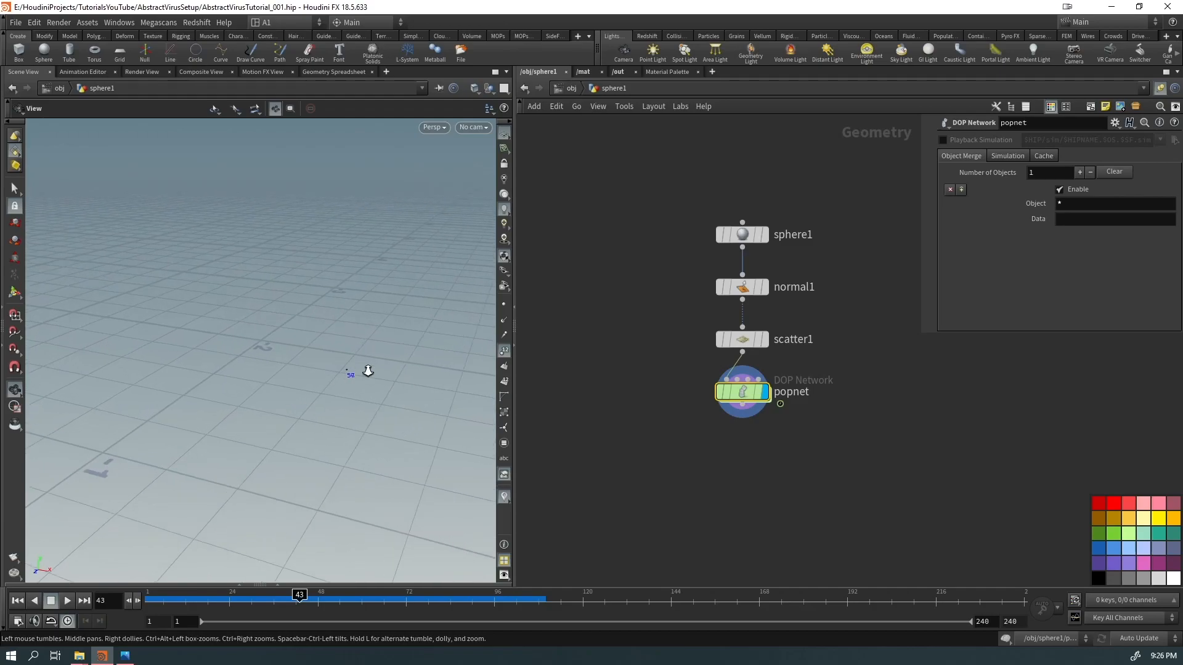
scroll(348, 376, "down", 3)
scroll(442, 292, "up", 5)
left_click_drag(301, 596, 152, 596)
Step: Return inside popnet and set popreplicate1's Initial Velocity to Add to inherited velocity
double_click(739, 393)
middle_click_drag(737, 390, 761, 403)
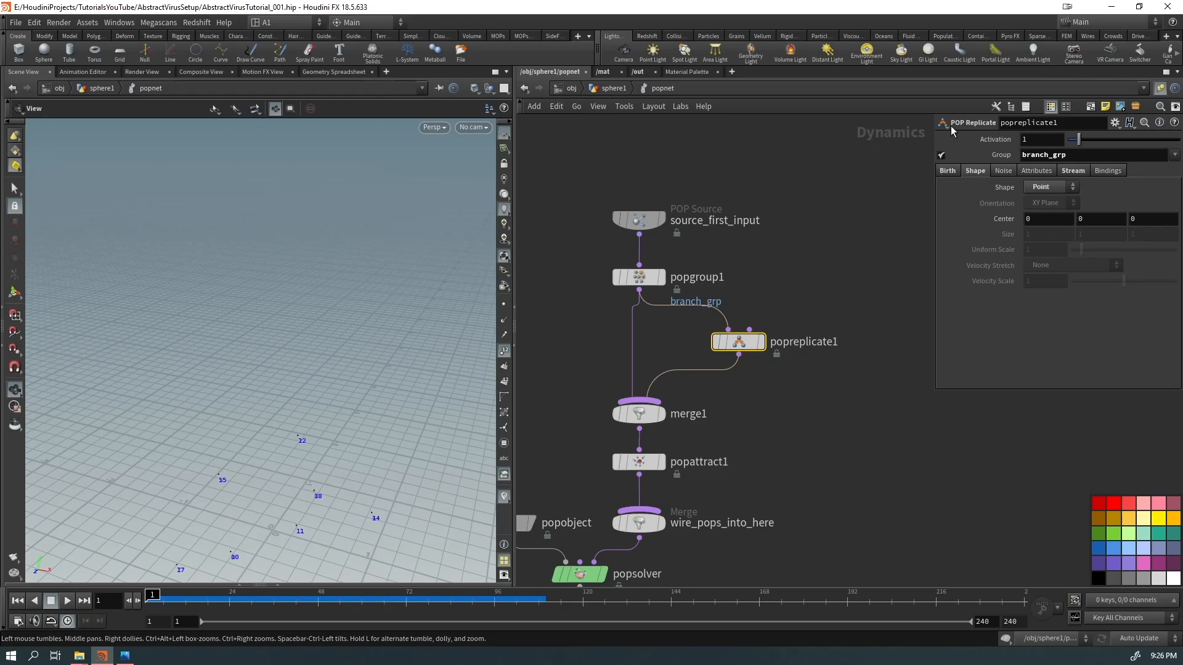
middle_click_drag(320, 458, 324, 401)
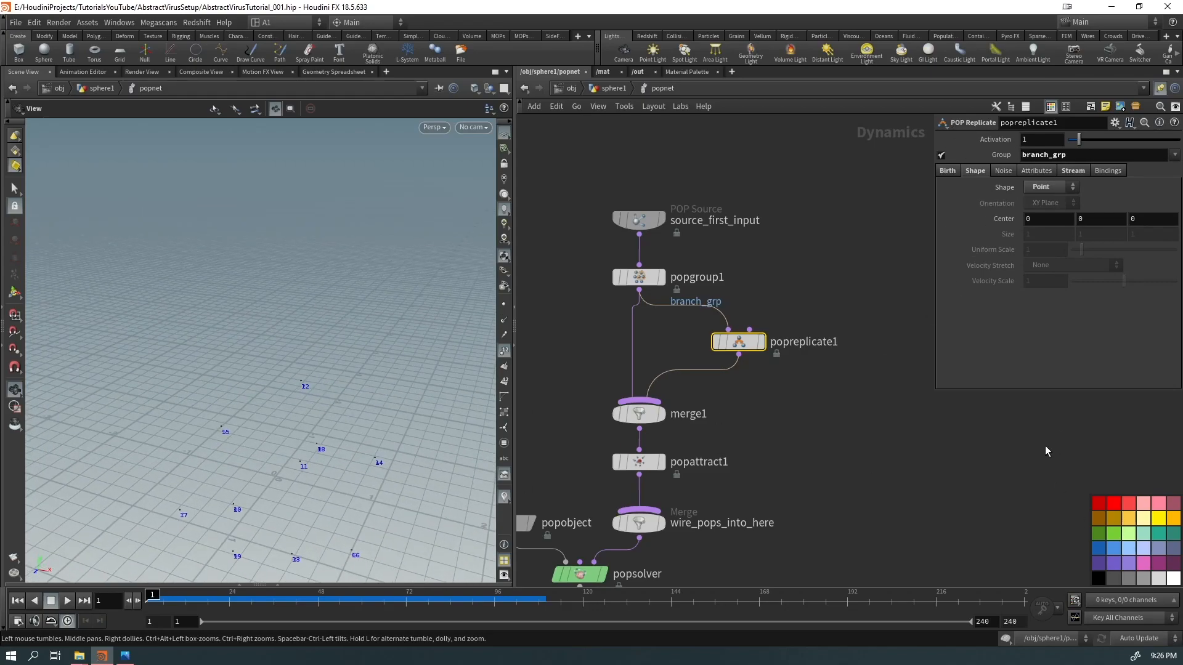
left_click(1041, 172)
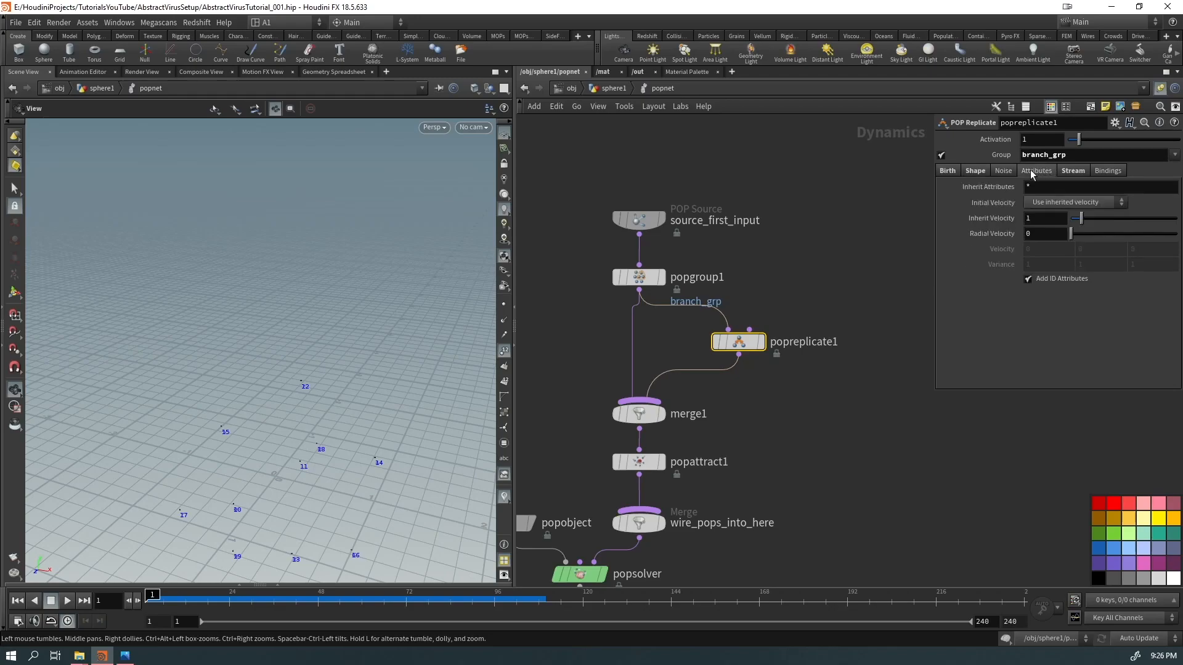
left_click(1055, 203)
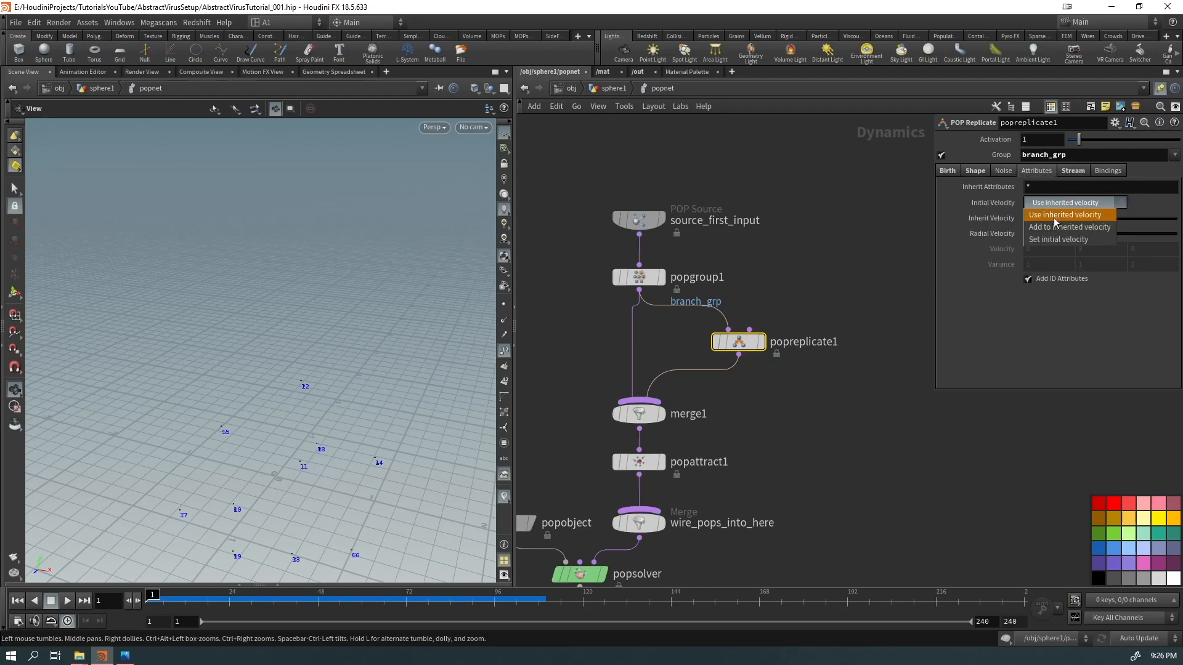
left_click(1053, 228)
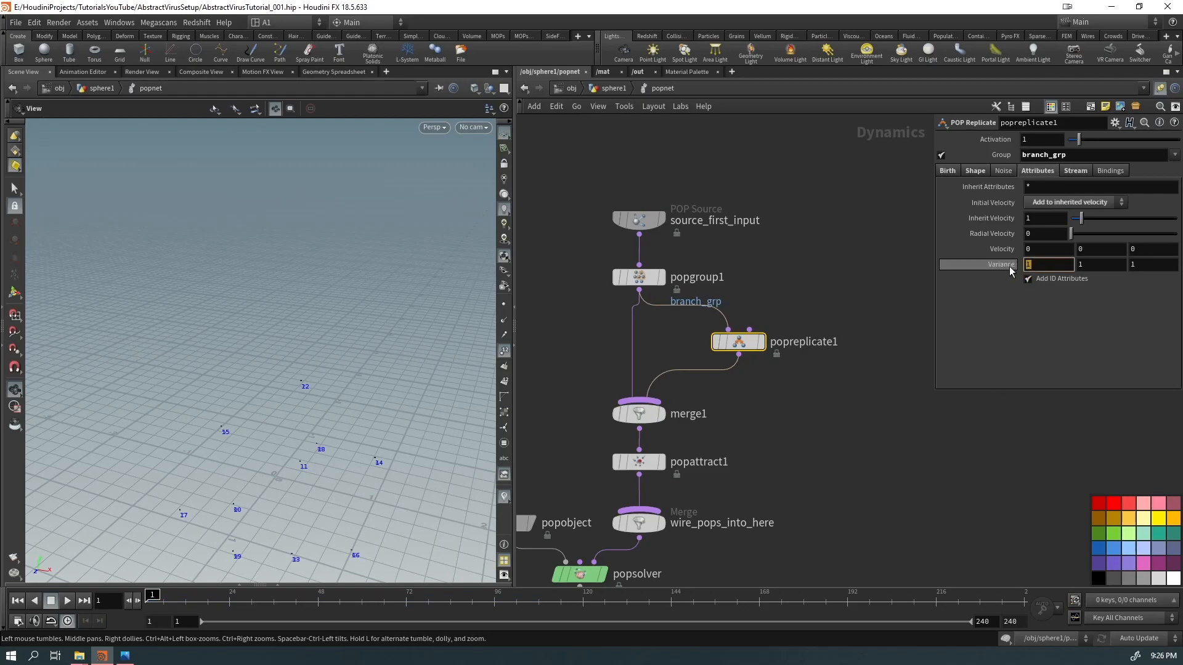
Step: Play the simulation with point numbers hidden, examine the spreading branches from several angles, and rewind to frame 1
middle_click_drag(307, 474, 310, 434)
right_click_drag(319, 402, 421, 364)
key("Up")
key("Up")
middle_click_drag(422, 365, 346, 379)
right_click_drag(444, 364, 350, 373)
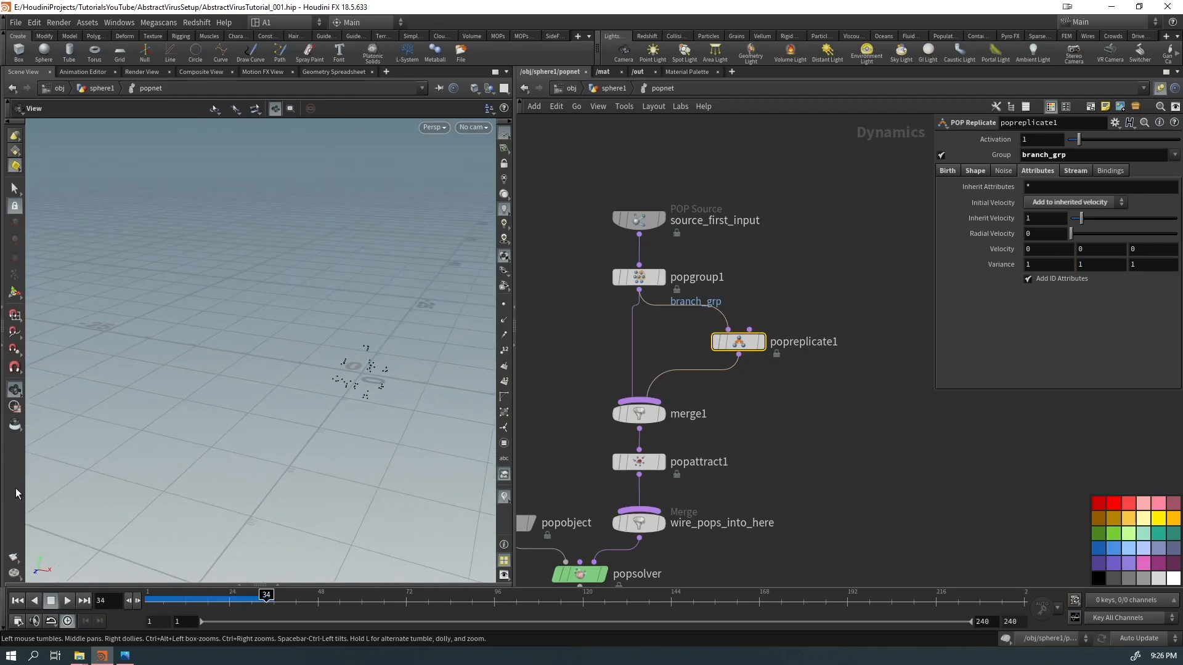
key("Up")
left_click_drag(388, 415, 343, 377)
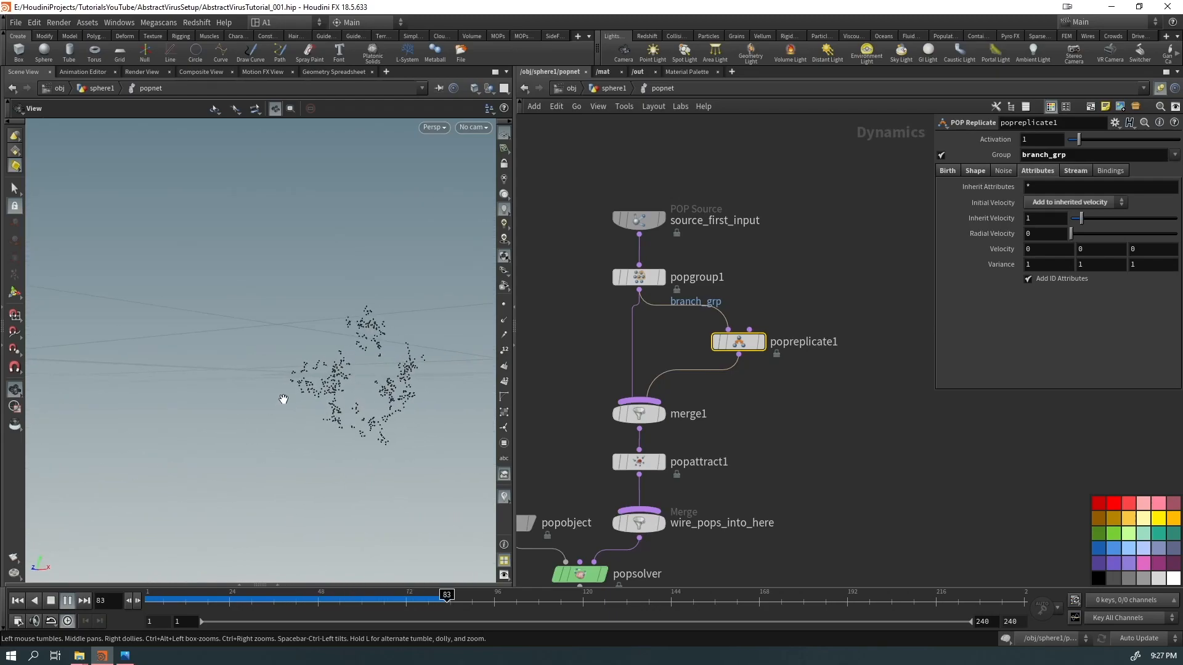
left_click_drag(285, 404, 267, 417)
right_click_drag(289, 415, 246, 446)
left_click_drag(246, 446, 320, 431)
key("ctrl+Up")
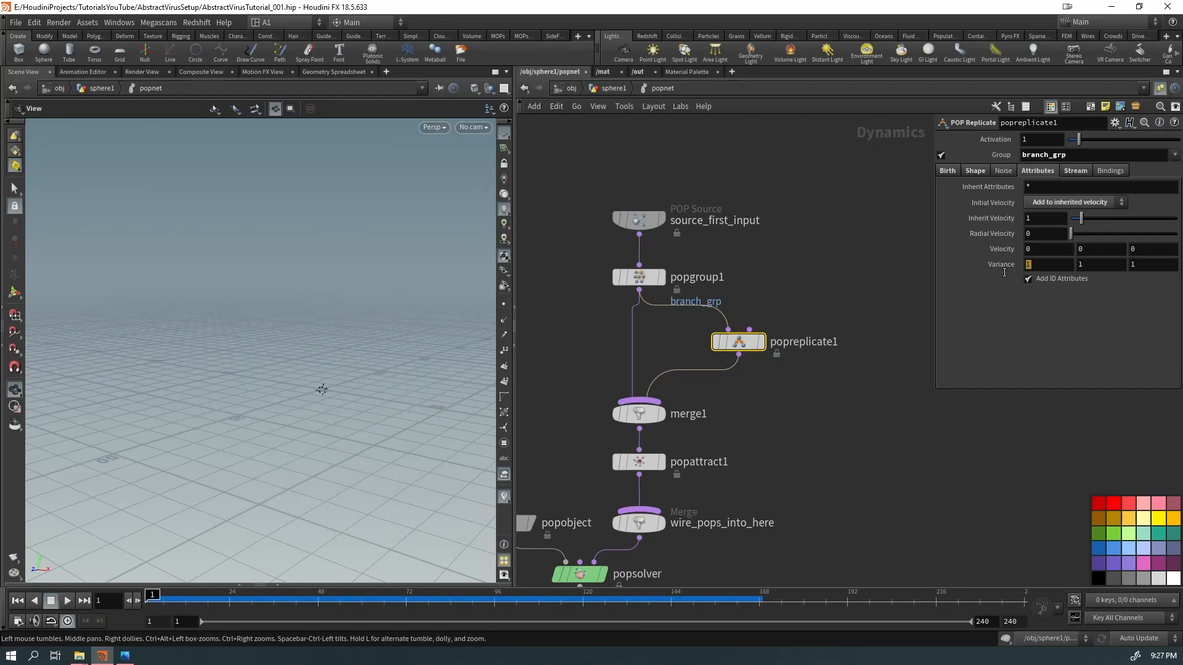
Step: Set popreplicate1's Variance to 0.01 on all three axes
type("0.01")
key("Tab")
type("0")
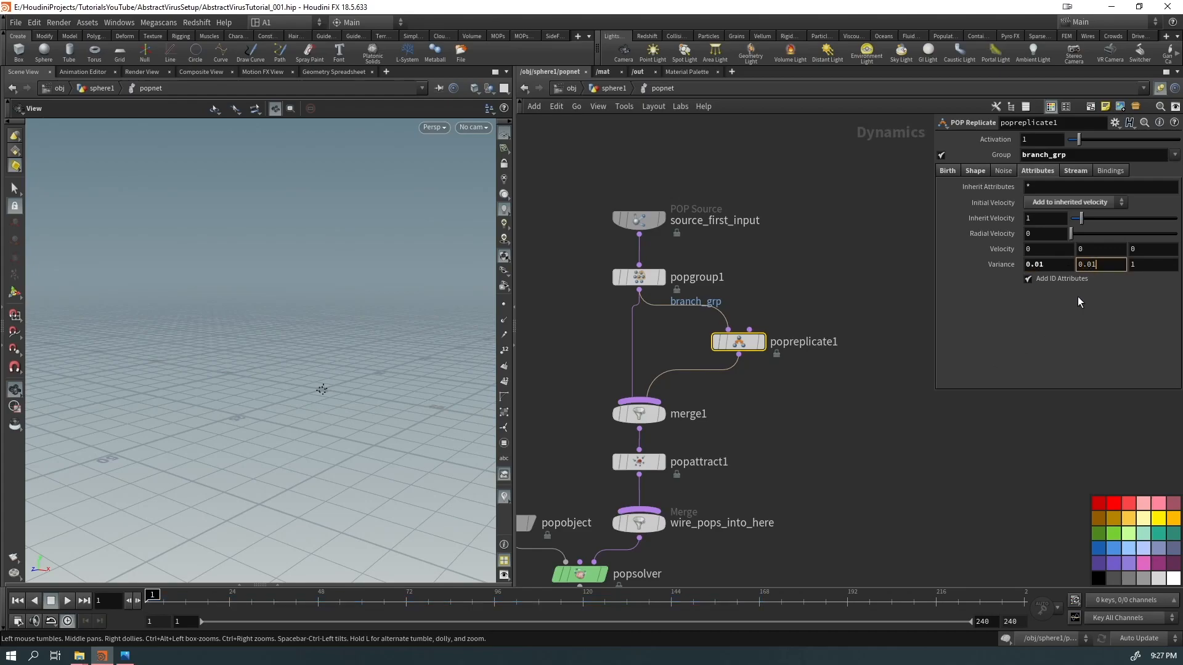
type(".01")
key("Return")
Step: Play the simulation, examine the replicated particle clusters up close and from several angles, and rewind to frame 1
key("Up")
right_click_drag(352, 411, 517, 301)
mouse_move(281, 384)
middle_mouse_down()
mouse_move(253, 327)
mouse_move(295, 275)
mouse_move(272, 462)
mouse_move(293, 378)
middle_mouse_up()
key("Up")
right_click_drag(293, 377, 379, 311)
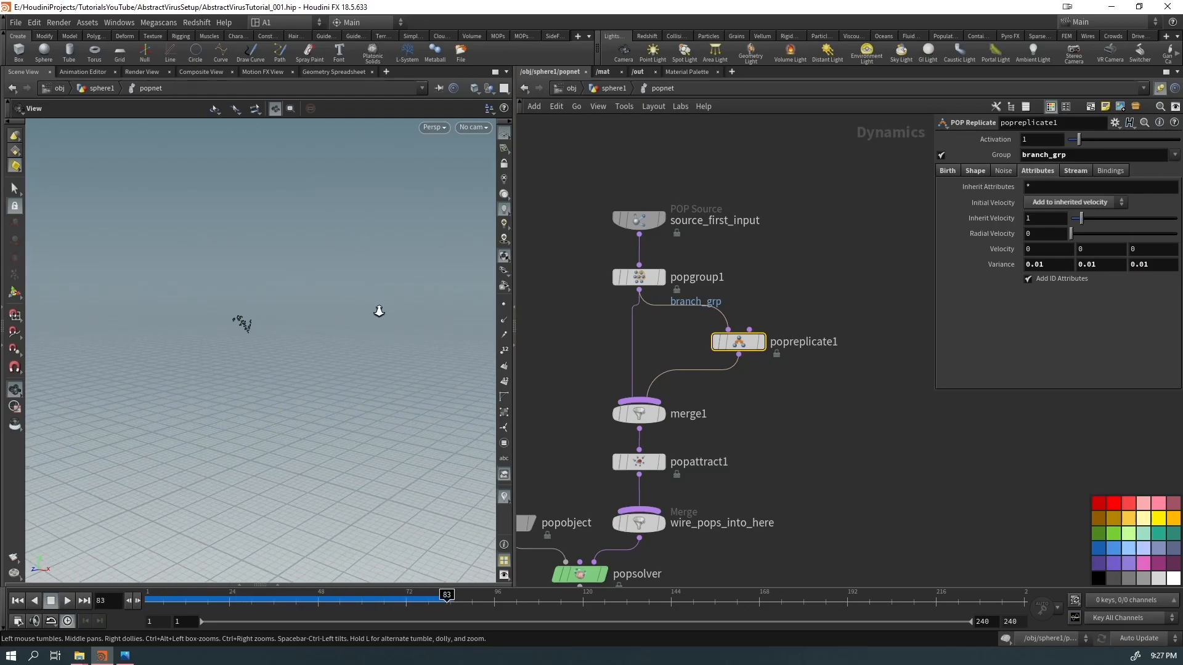
middle_click_drag(231, 330, 236, 330)
key("Left")
right_click_drag(296, 401, 299, 372)
key("ctrl+Up")
left_click_drag(283, 377, 264, 438)
right_click_drag(260, 400, 490, 332)
middle_click_drag(288, 443, 266, 384)
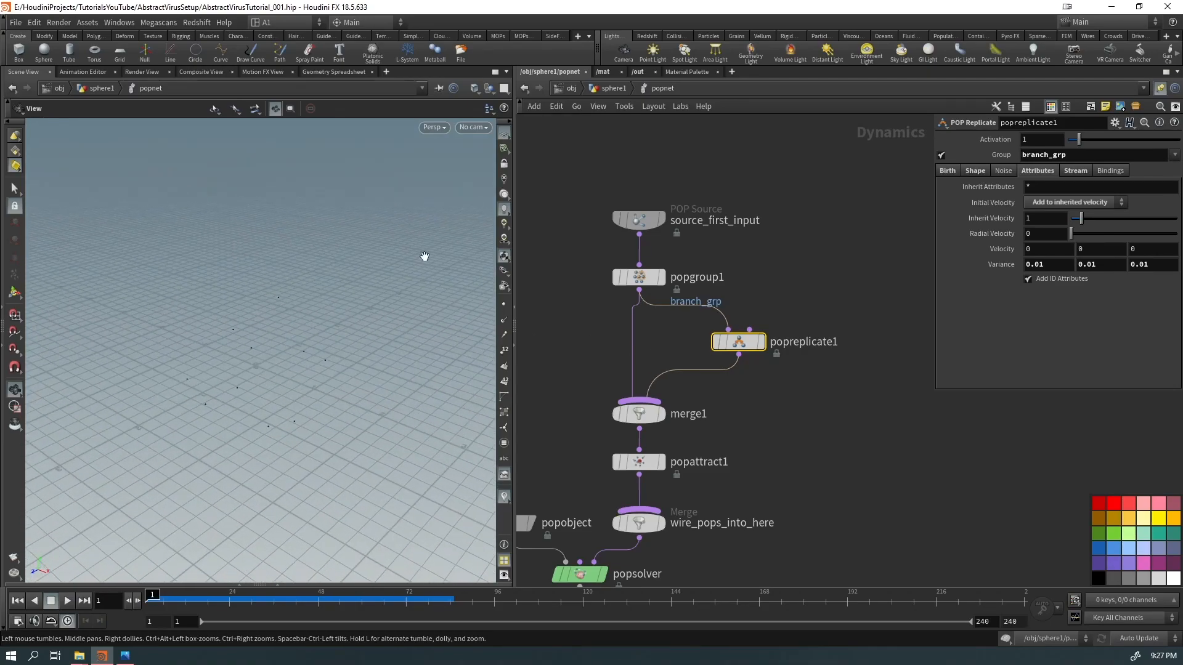
Step: Go up to the sphere1 network and add a Trail node after popnet as the displayed output
left_click(607, 89)
key("Tab")
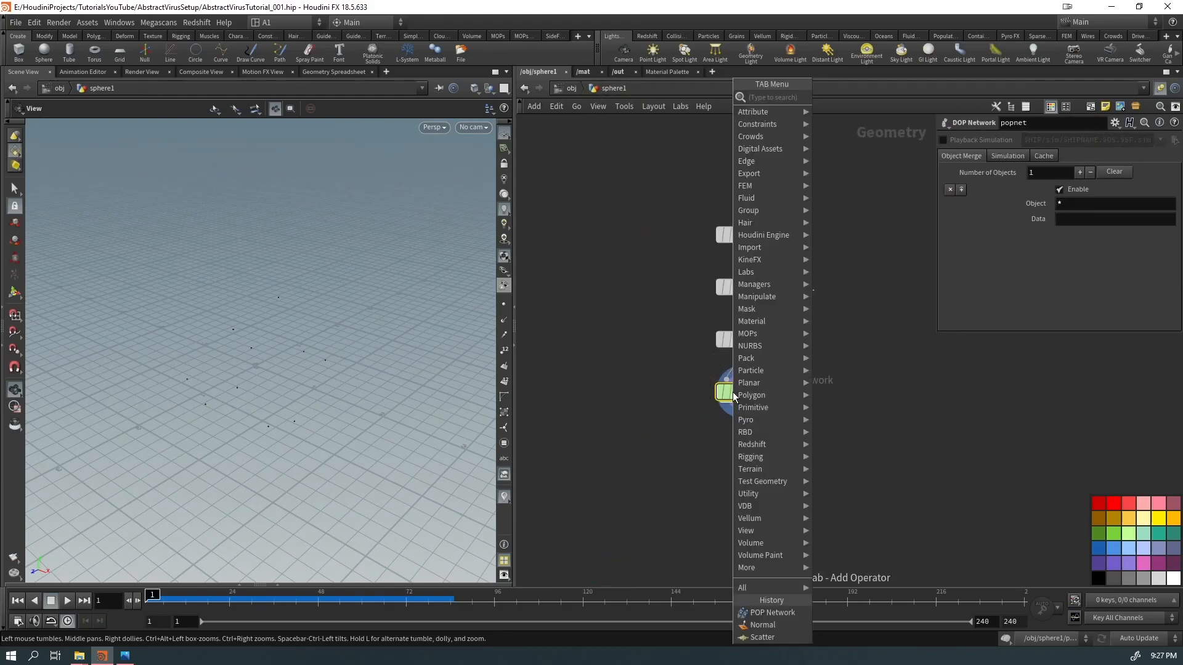
type("tr")
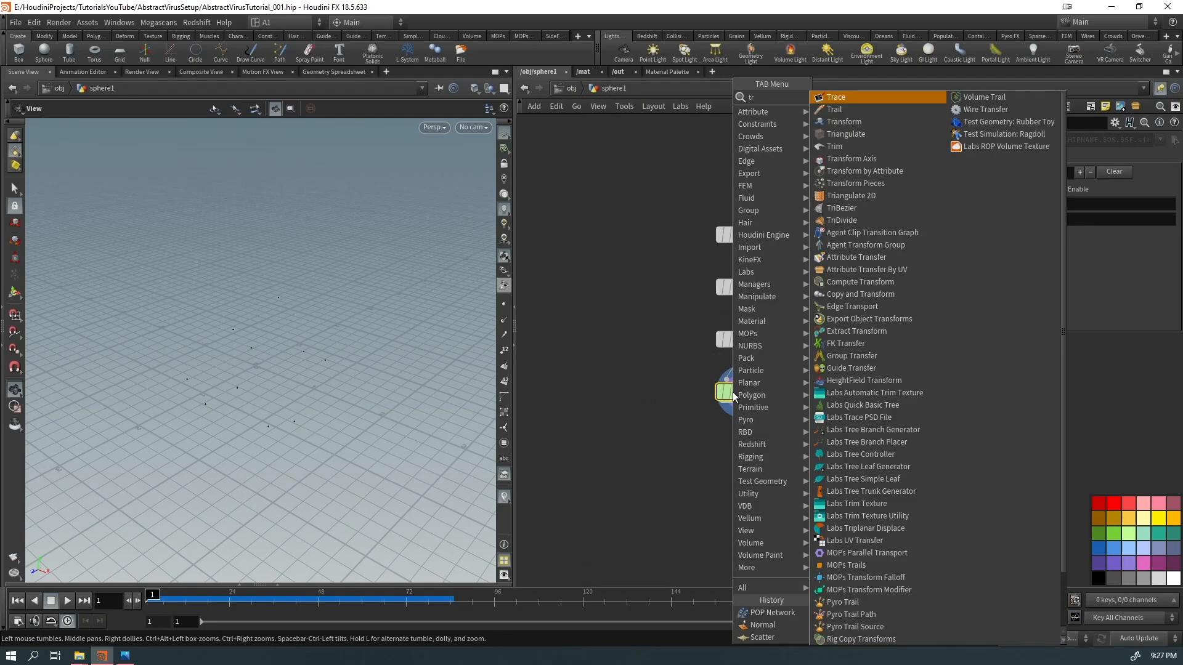
key("Down")
key("Return")
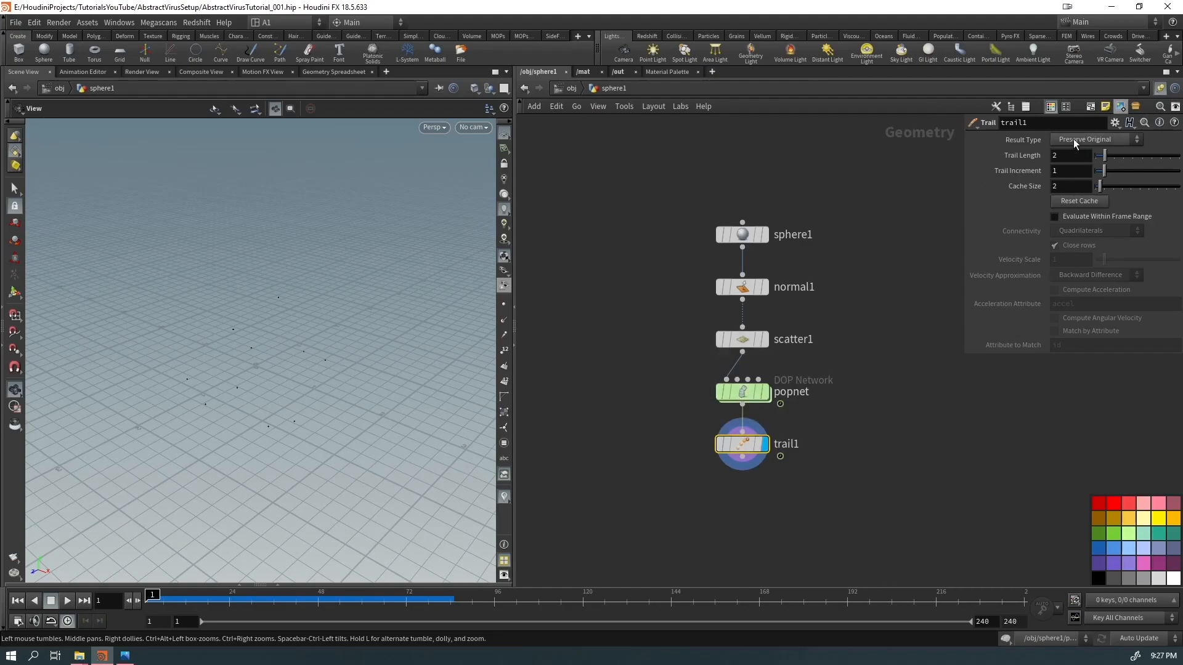
Step: Set trail1's Result Type to Connect as Polygons and Trail Length to $FF, with Close rows disabled, checking it at frame 48
left_click(1073, 139)
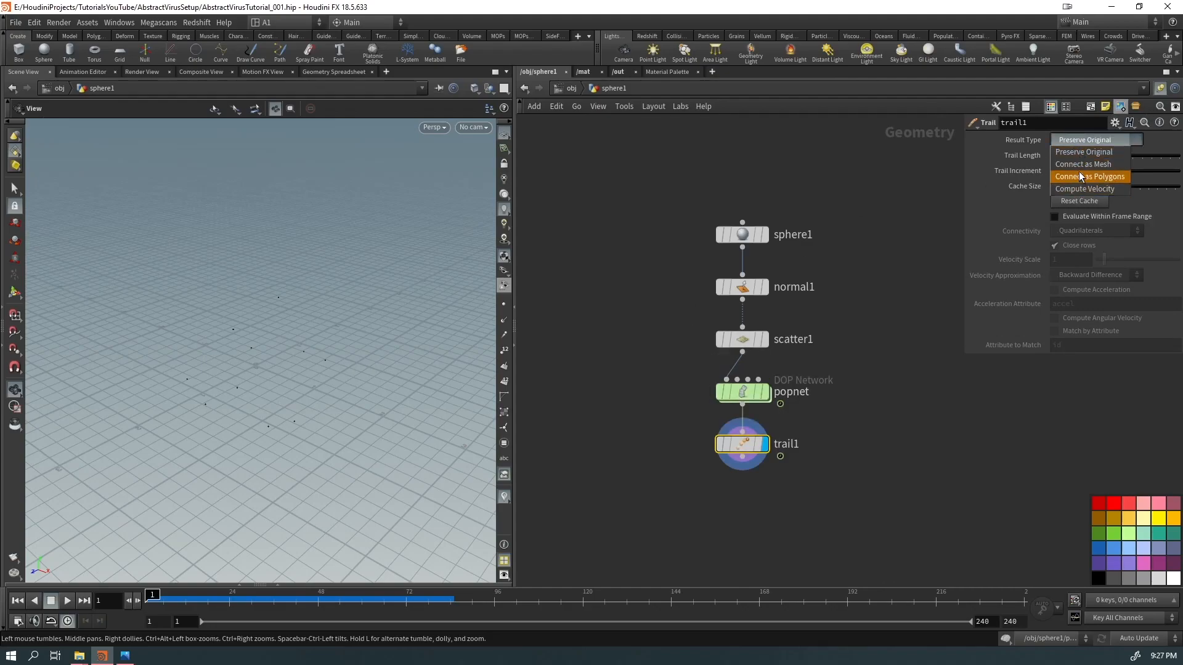
left_click(1079, 176)
left_click_drag(174, 601, 318, 602)
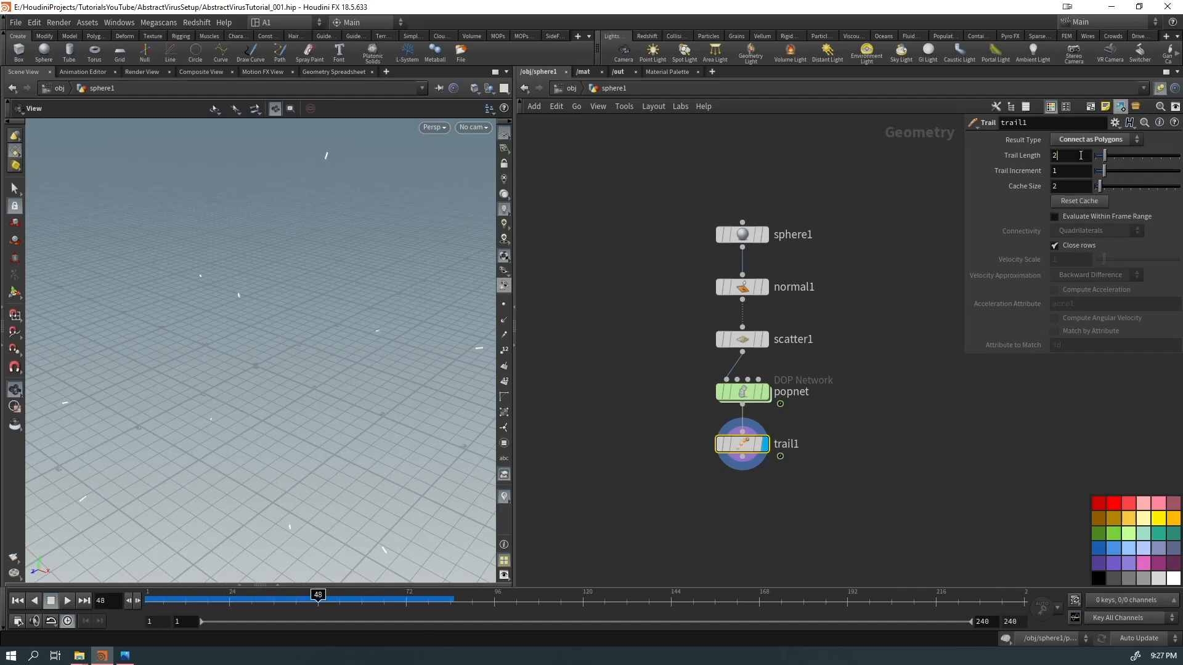
key("Return")
type("$FF")
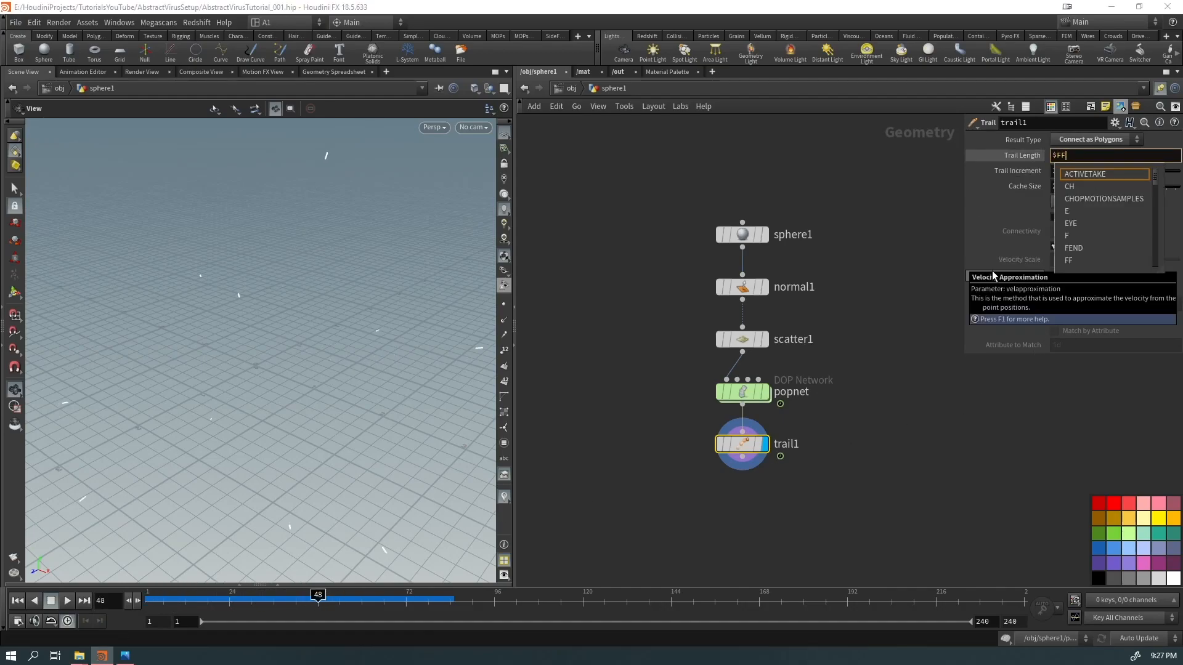
key("Return")
left_click(896, 442)
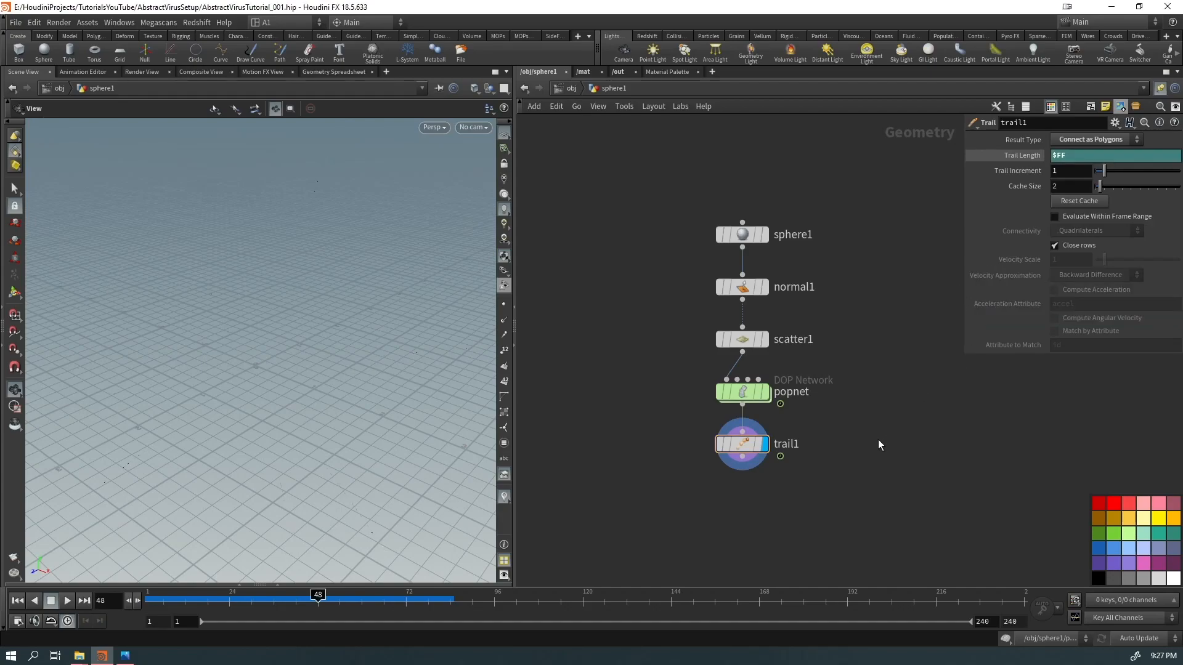
left_click(1056, 245)
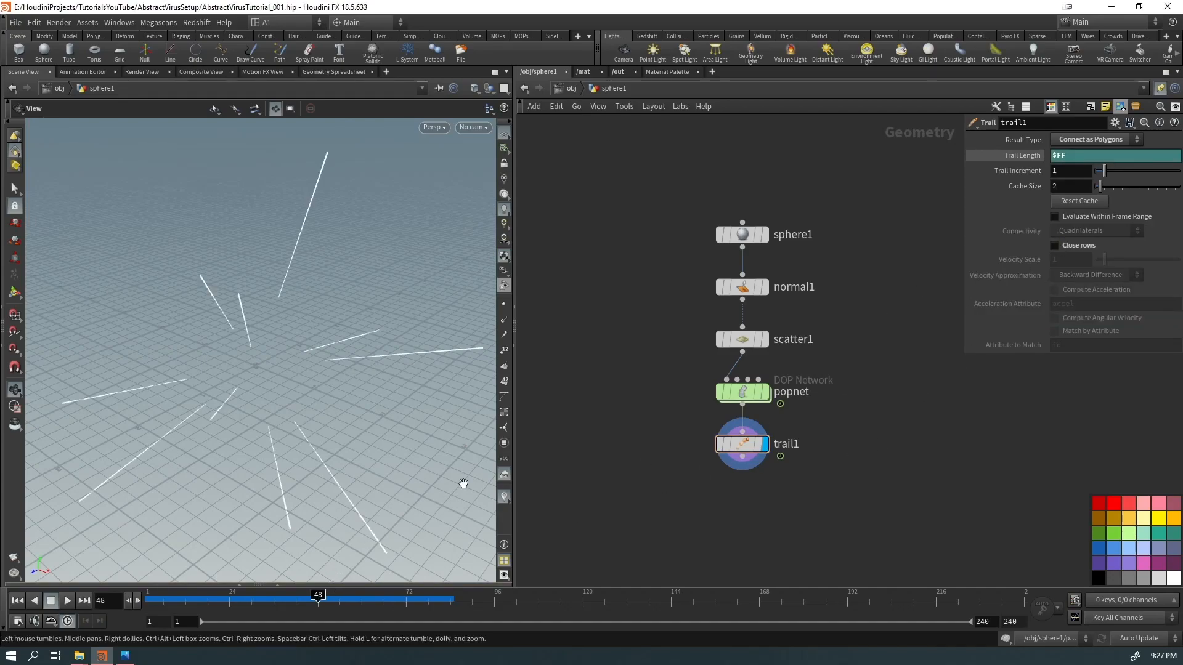
Step: Scrub through the timeline and examine the trail strands from several angles, ending at frame 124
left_click_drag(249, 600, 825, 595)
right_click_drag(368, 403, 244, 389)
left_click_drag(243, 389, 264, 356)
right_click_drag(264, 356, 351, 412)
left_click_drag(351, 412, 372, 392)
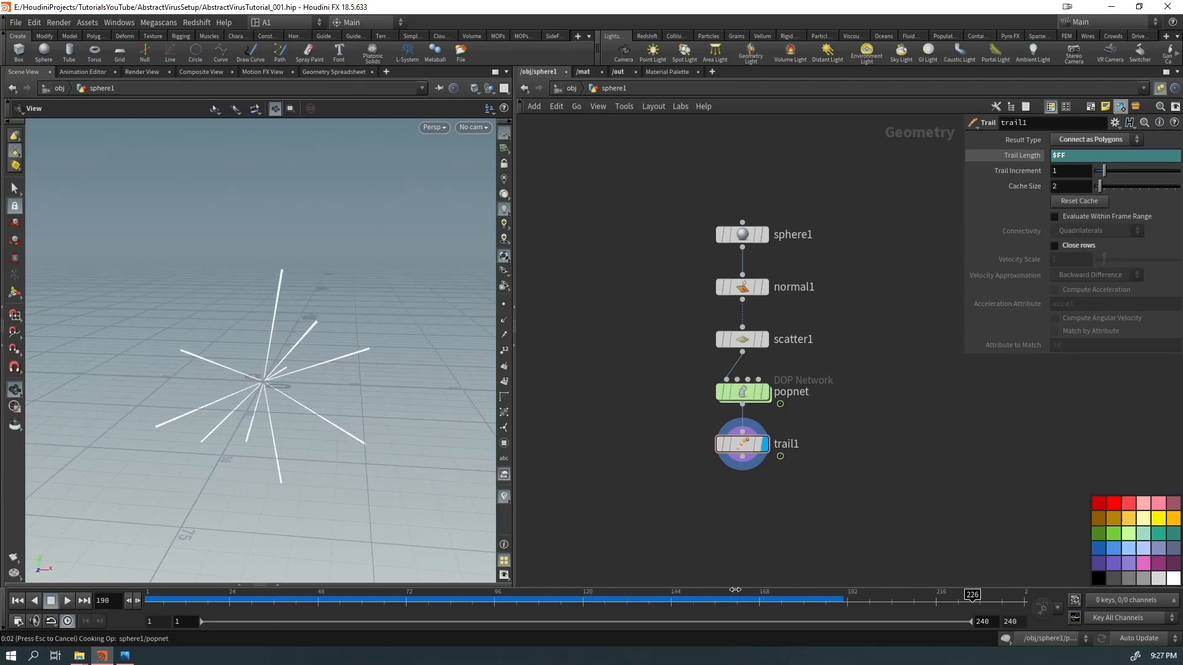
left_click_drag(783, 596, 596, 596)
left_click_drag(264, 374, 417, 361)
Step: Return inside popnet and reset popreplicate1's Variance to its default of 1 on all axes
left_click(745, 390)
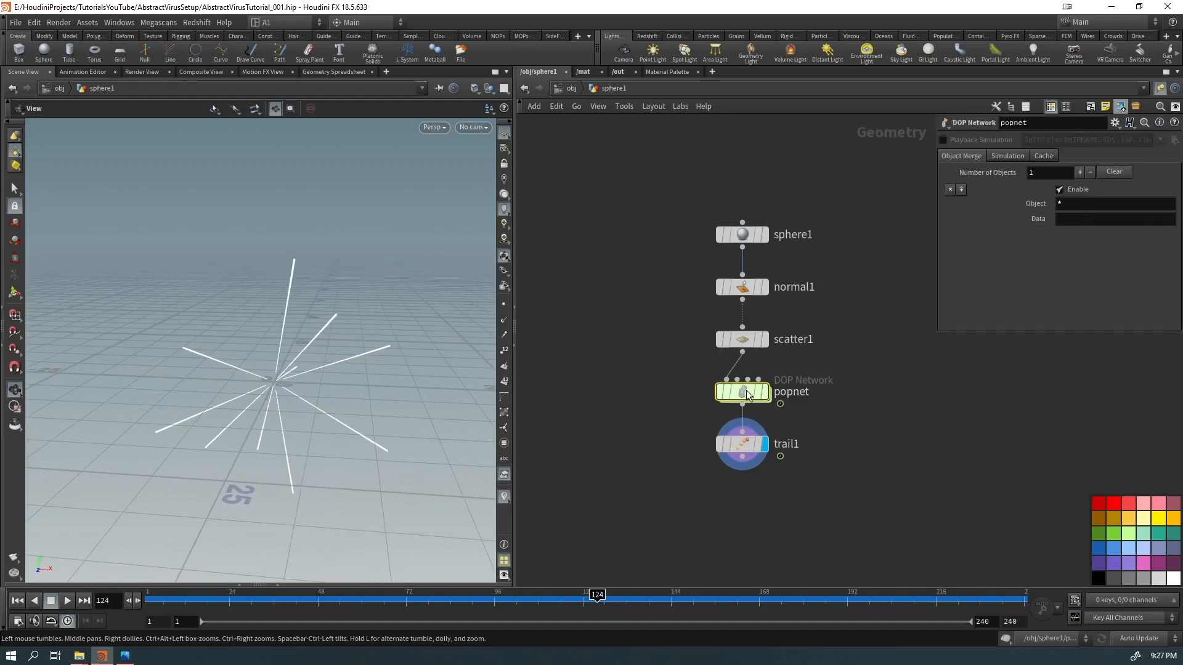
double_click(745, 390)
middle_click(998, 266, "ctrl")
key("ctrl+Up")
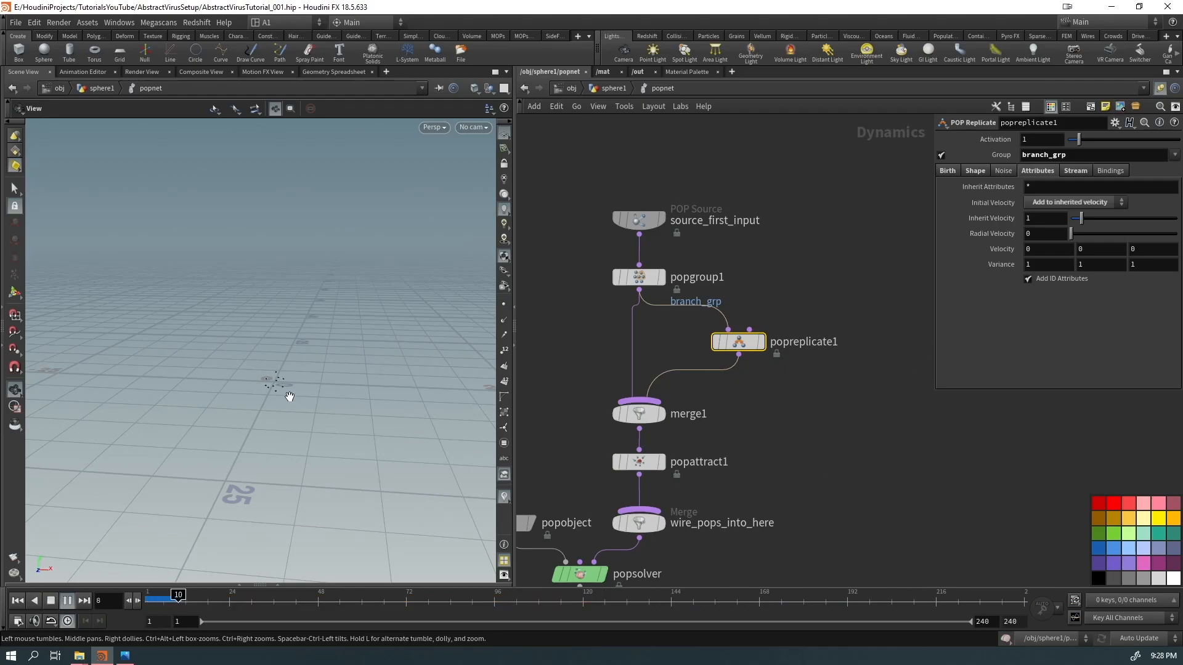
Step: Go up to sphere1, pin the scene view so it keeps showing the trails, and go back inside popnet
left_click(611, 86)
key("ctrl+Up")
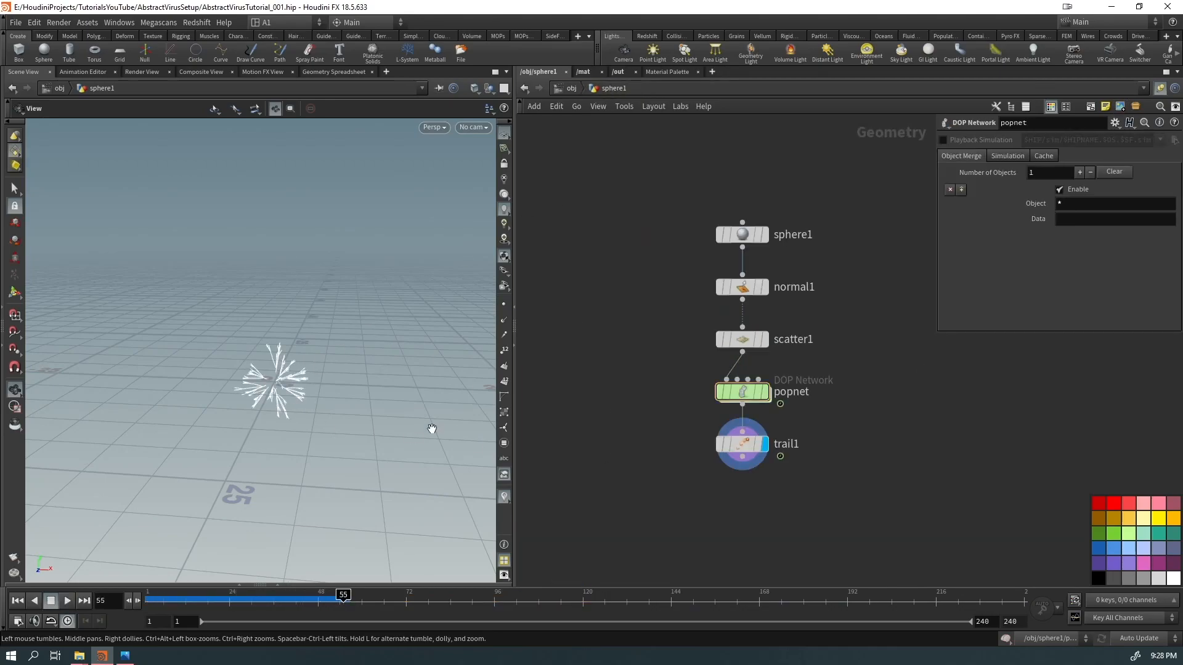
key("Down")
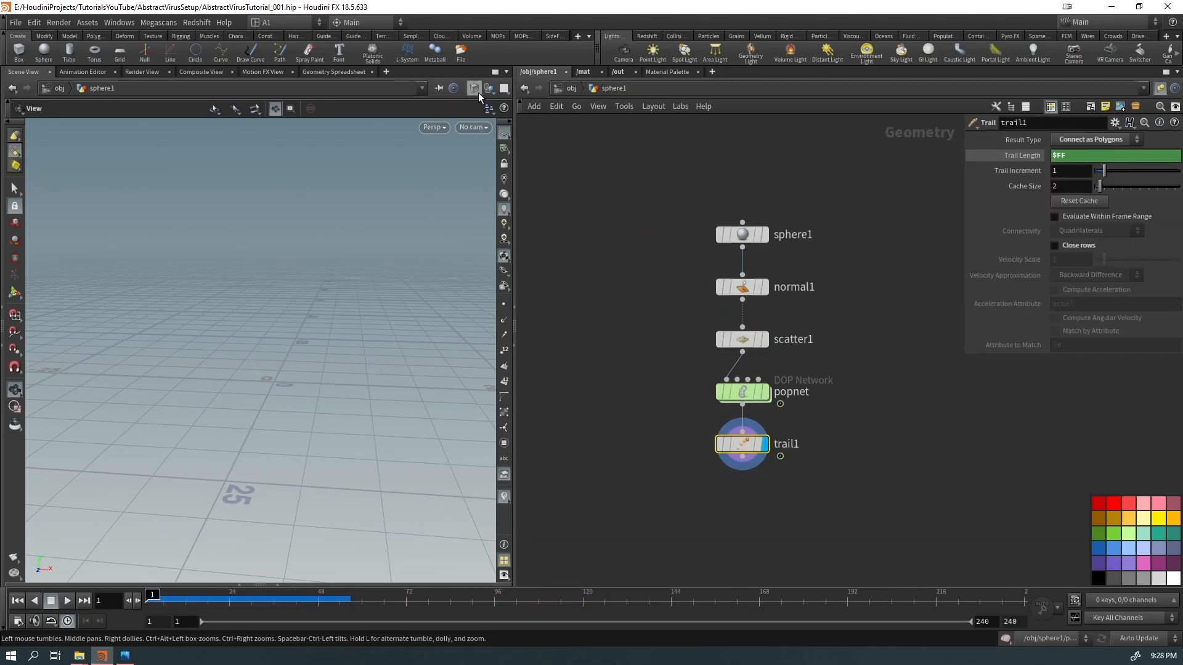
left_click(438, 87)
double_click(748, 394)
Step: Play the simulation to frame 124 and examine the branching trails up close and from several angles
key("Up")
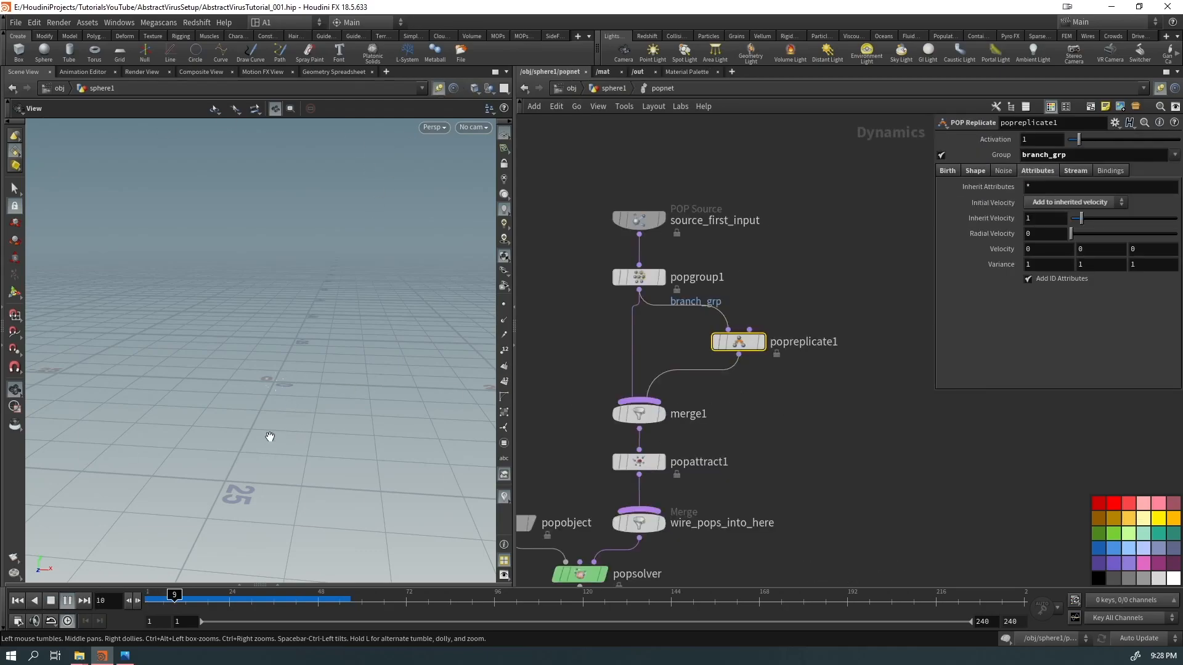
mouse_move(306, 401)
left_mouse_down()
mouse_move(256, 425)
mouse_move(291, 404)
mouse_move(363, 394)
left_mouse_up()
key("Up")
right_click_drag(363, 394, 404, 213)
mouse_move(404, 214)
left_mouse_down()
mouse_move(240, 253)
mouse_move(257, 277)
mouse_move(235, 279)
mouse_move(302, 245)
mouse_move(222, 345)
left_mouse_up()
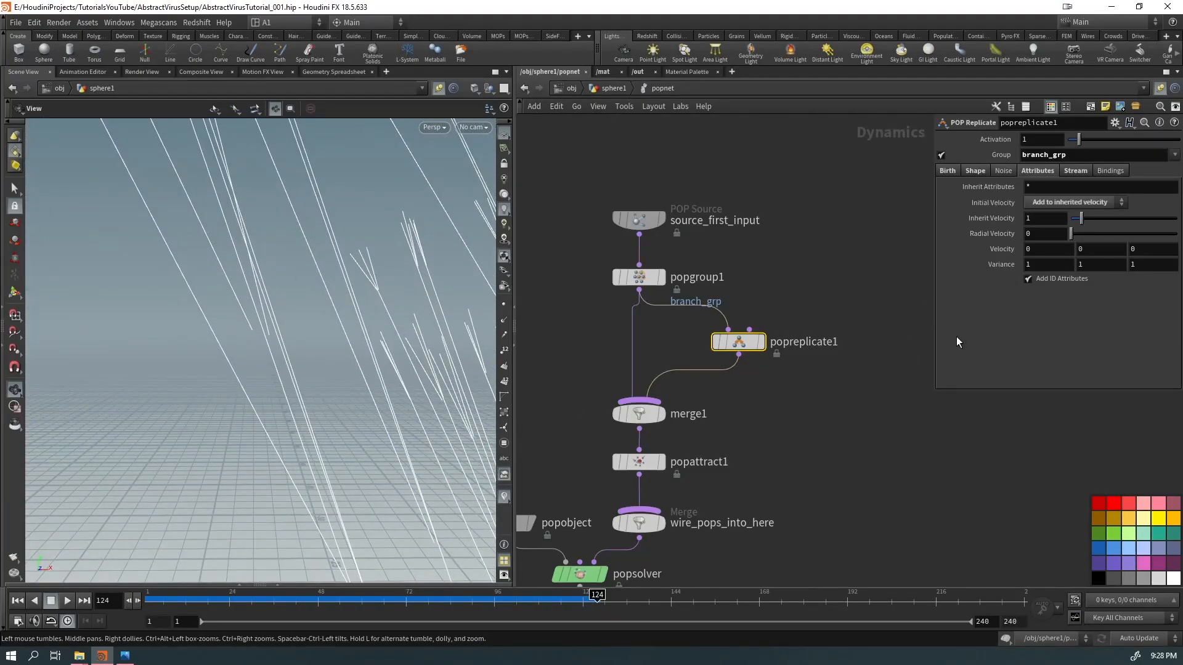
mouse_move(250, 340)
left_mouse_down()
mouse_move(66, 330)
mouse_move(150, 343)
mouse_move(322, 335)
mouse_move(232, 359)
mouse_move(189, 342)
mouse_move(265, 330)
mouse_move(247, 345)
mouse_move(258, 351)
left_mouse_up()
right_click_drag(258, 351, 279, 356)
left_click_drag(278, 356, 303, 361)
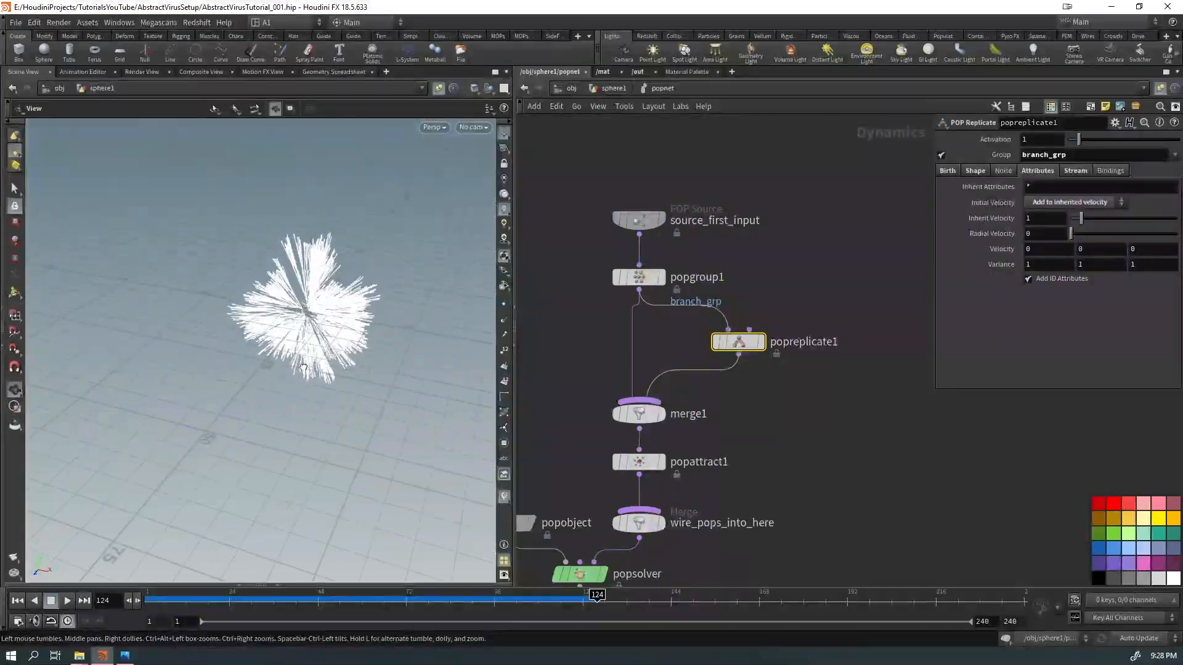
right_click_drag(438, 288, 298, 363)
mouse_move(298, 363)
left_mouse_down()
mouse_move(271, 351)
mouse_move(305, 353)
left_mouse_up()
mouse_move(304, 353)
right_mouse_down()
mouse_move(430, 280)
mouse_move(314, 332)
mouse_move(306, 324)
mouse_move(100, 433)
right_mouse_up()
left_click_drag(100, 433, 228, 388)
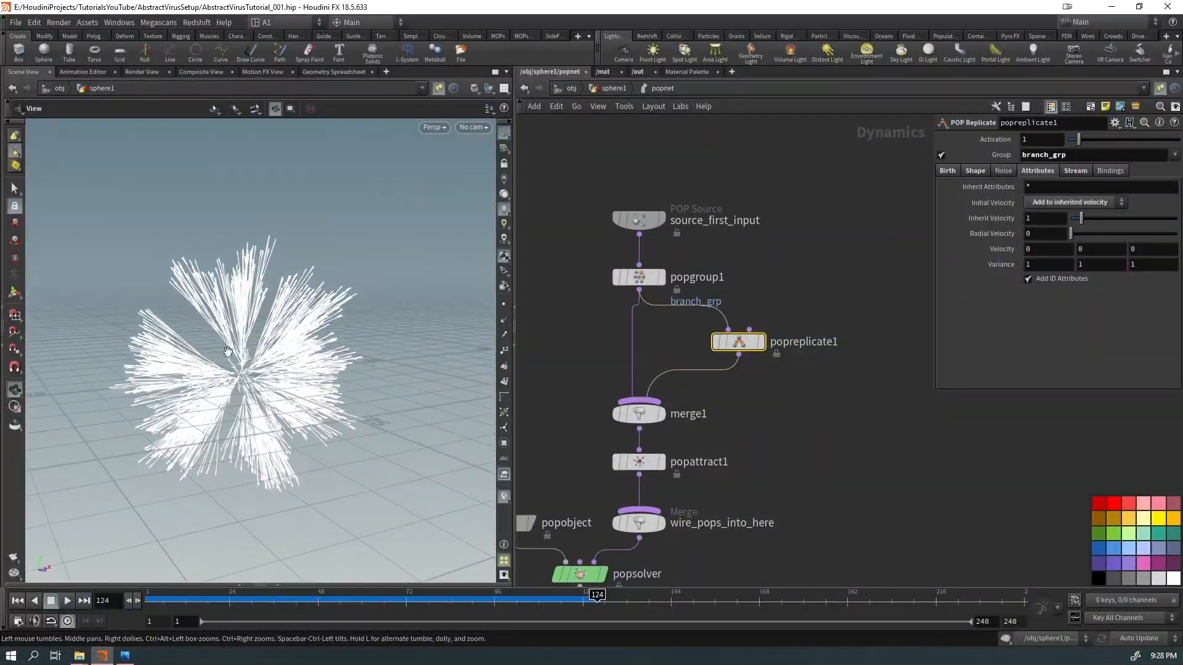
right_click_drag(228, 388, 413, 333)
left_click_drag(413, 333, 404, 395)
right_click_drag(295, 382, 45, 473)
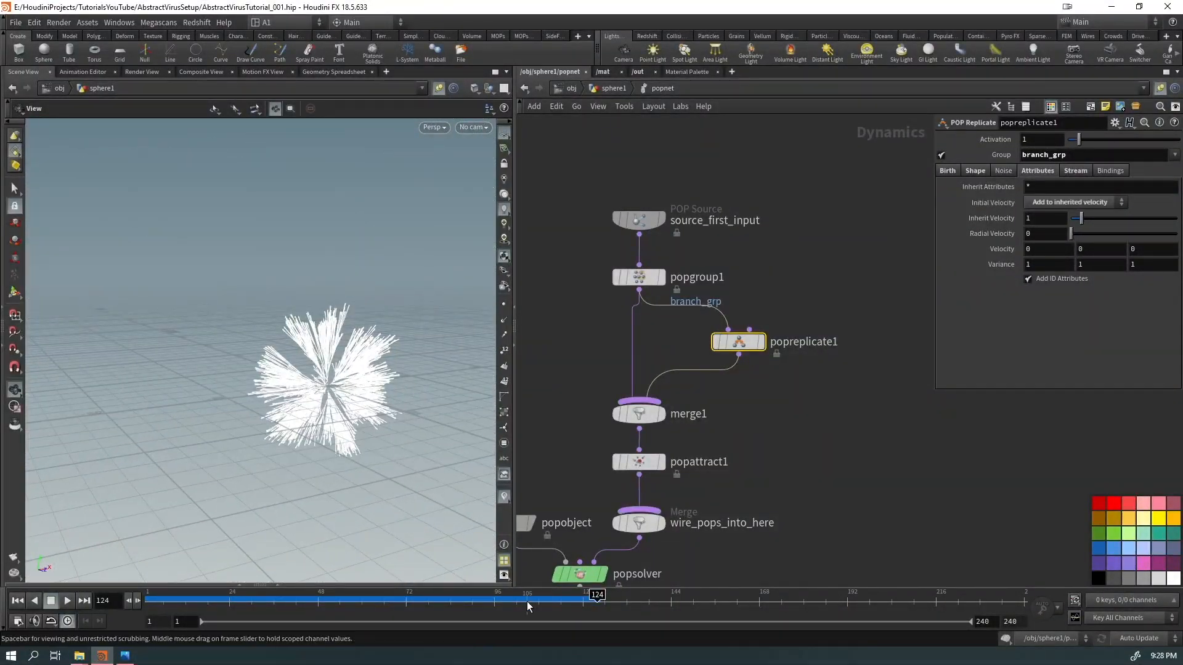
Step: Scrub the timeline forward to frame 208 to inspect the denser trail growth and return to frame 1
left_click_drag(599, 597, 906, 598)
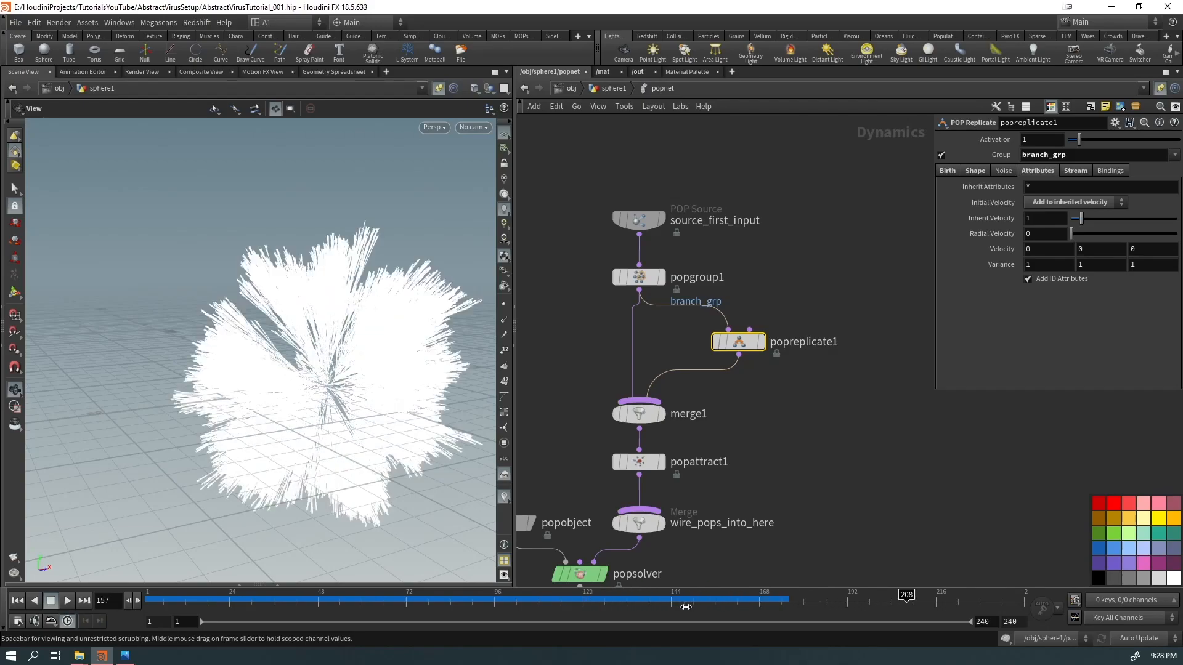
left_click_drag(688, 607, 659, 608)
left_click_drag(378, 609, 421, 598)
left_click_drag(394, 407, 265, 425)
left_click_drag(421, 599, 151, 598)
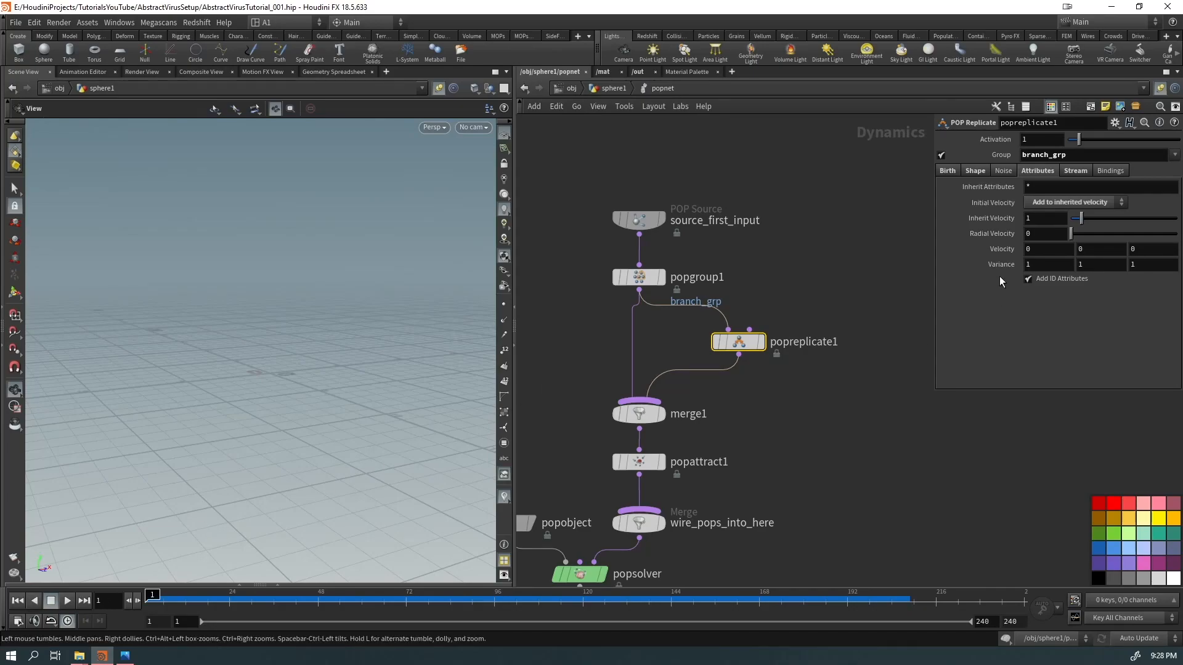
Step: Lower popreplicate1's Variance to 0.01 on each axis again
type("0.01")
left_click(1086, 270)
type(".01")
key("Return")
Step: Insert a POP Wind node between merge1 and popattract1 and set its noise Amplitude to 0.5
key("Tab")
type("popw")
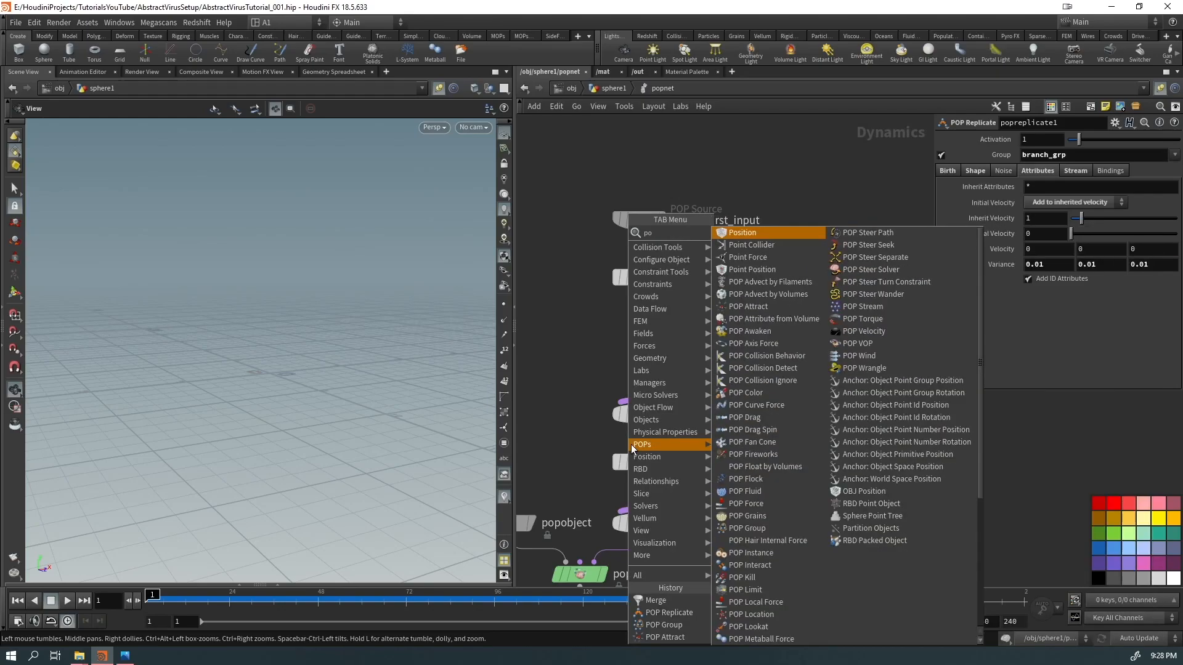
key("Return")
left_click(631, 448)
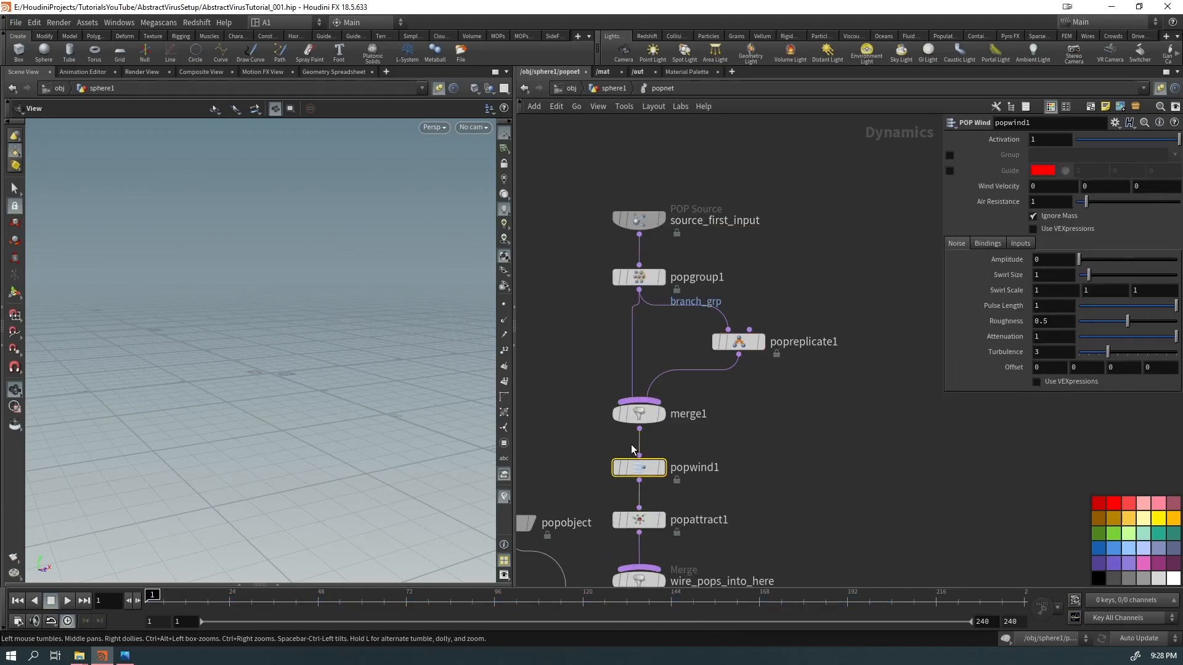
type("0.5")
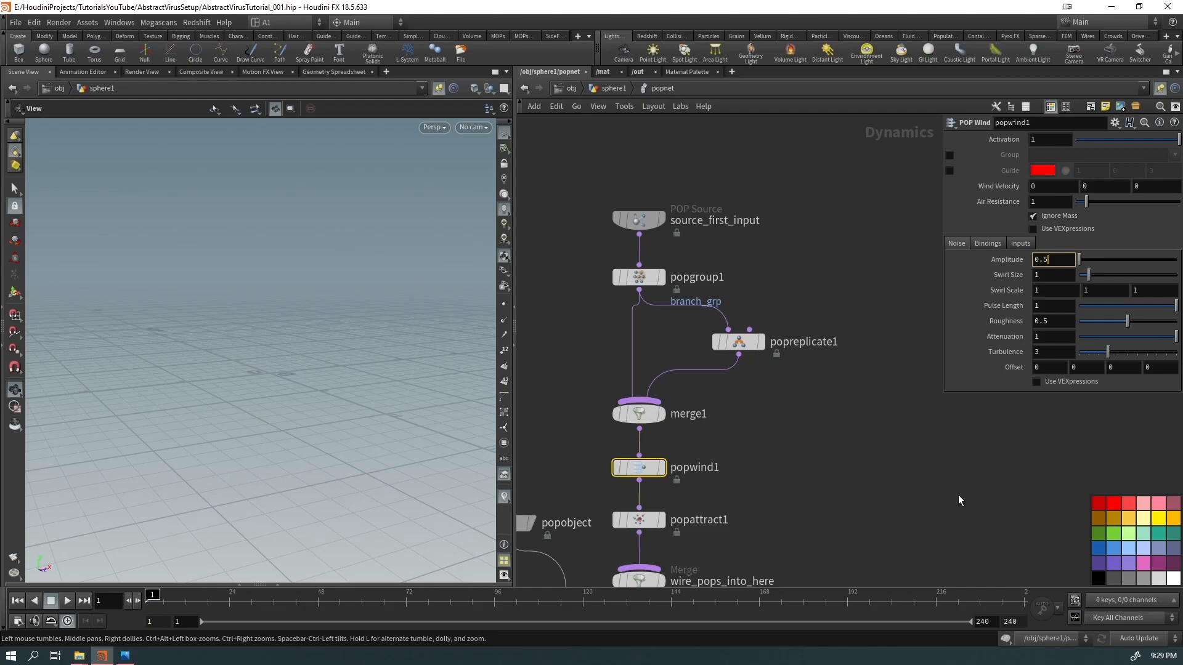
key("Return")
Step: Play the simulation to frame 172 and examine the wind-bent strands and their tips up close
key("Up")
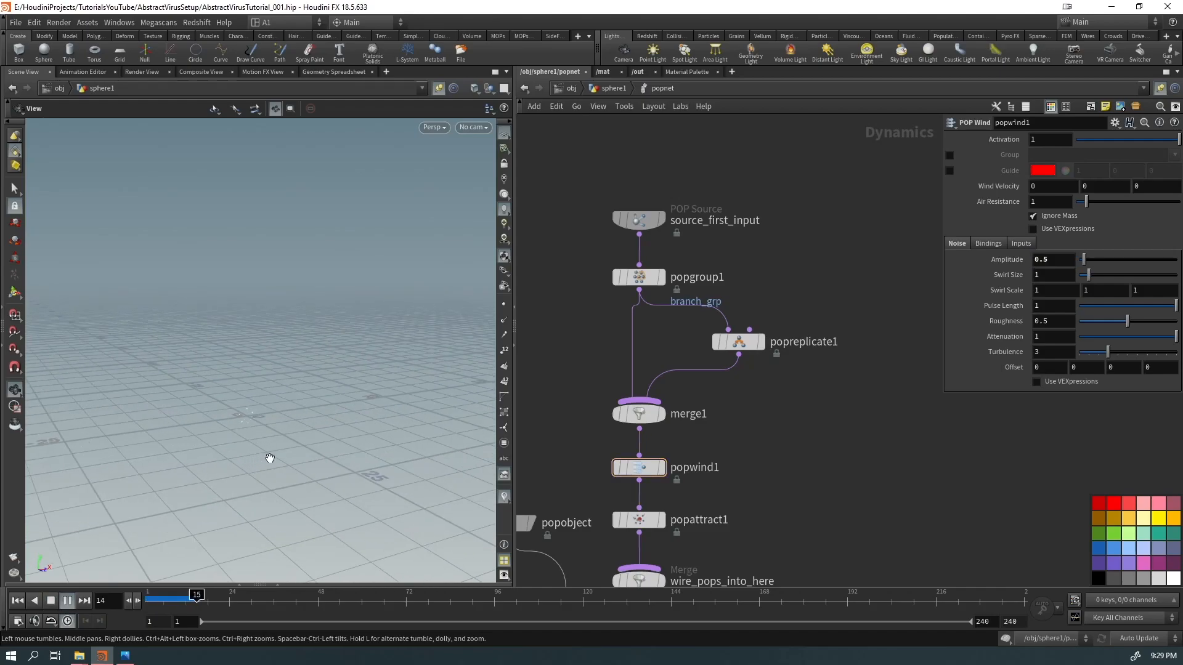
scroll(387, 316, "down", 3)
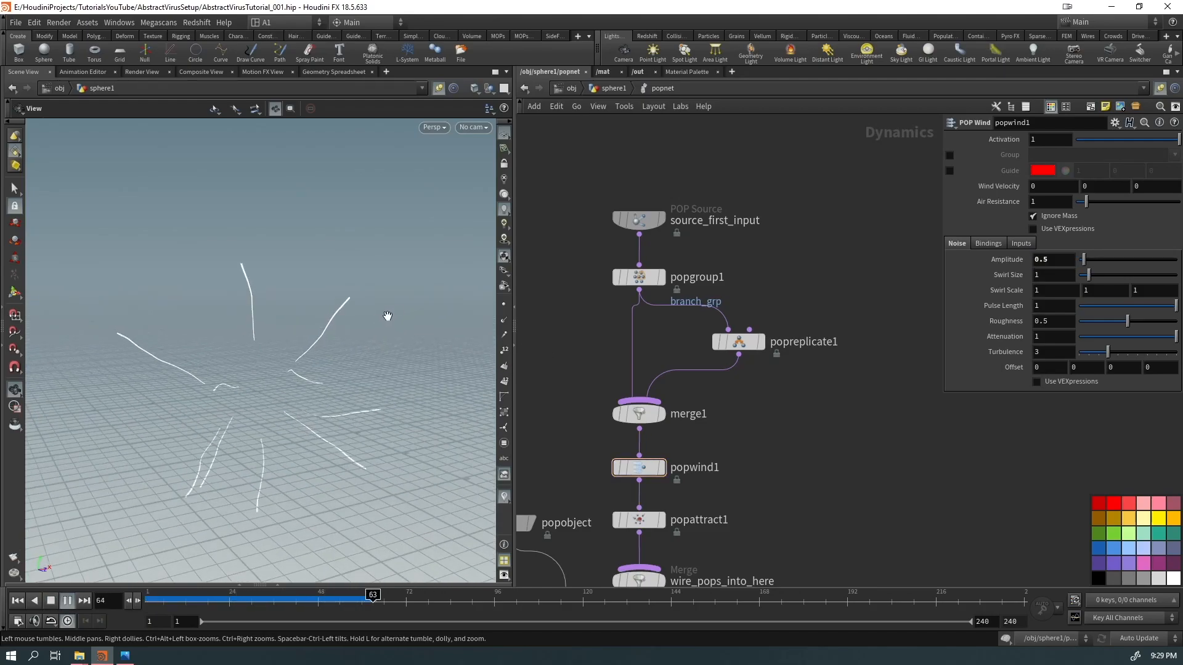
scroll(137, 438, "down", 4)
left_click_drag(137, 438, 304, 347)
right_click_drag(279, 270, 459, 221)
left_click_drag(422, 275, 344, 273)
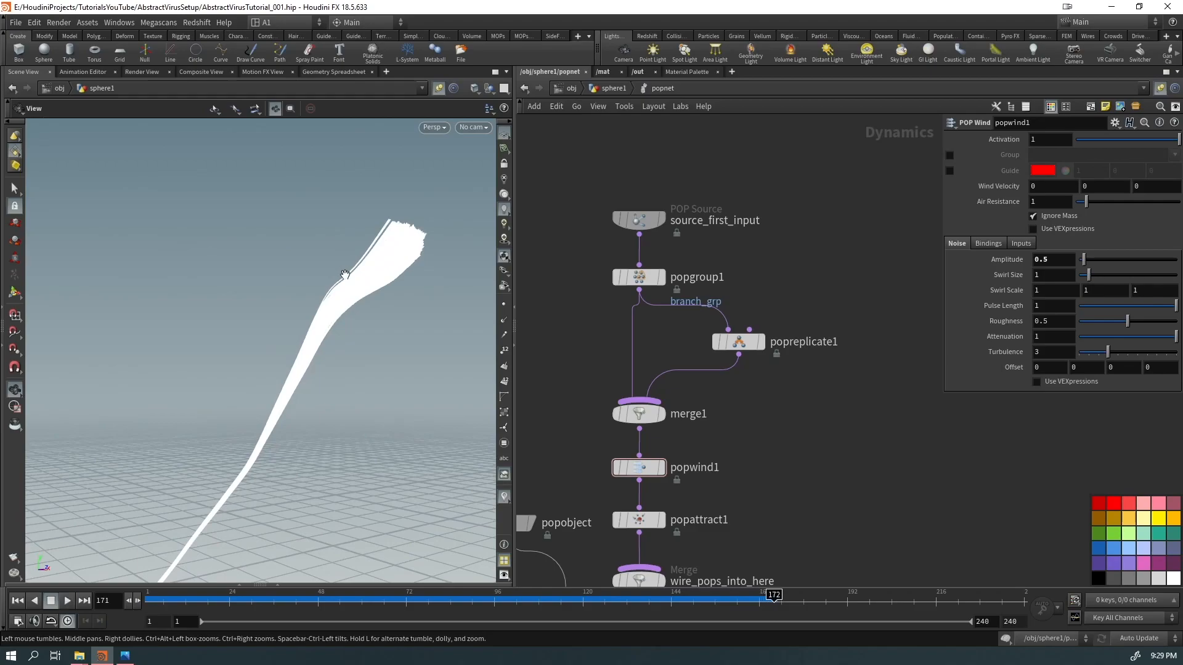
right_click_drag(344, 273, 183, 444)
key("Escape")
left_click_drag(182, 443, 228, 493)
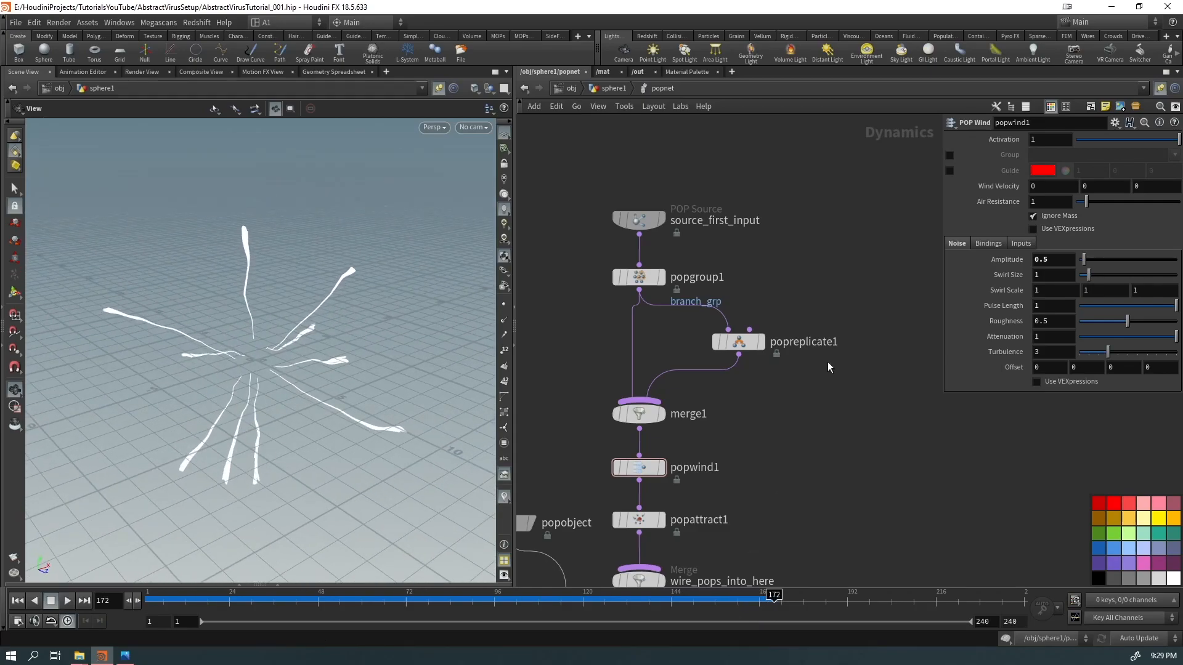
Step: Set popreplicate1's Variance to 0.1 on all three axes
left_click(742, 343)
type("0.1")
key("Tab")
type("0")
left_click_drag(1124, 268, 1121, 268)
type("0.1")
key("Return")
Step: Replay the simulation from frame 1 to check how the strands spread, and rewind
key("ctrl+Up")
key("Up")
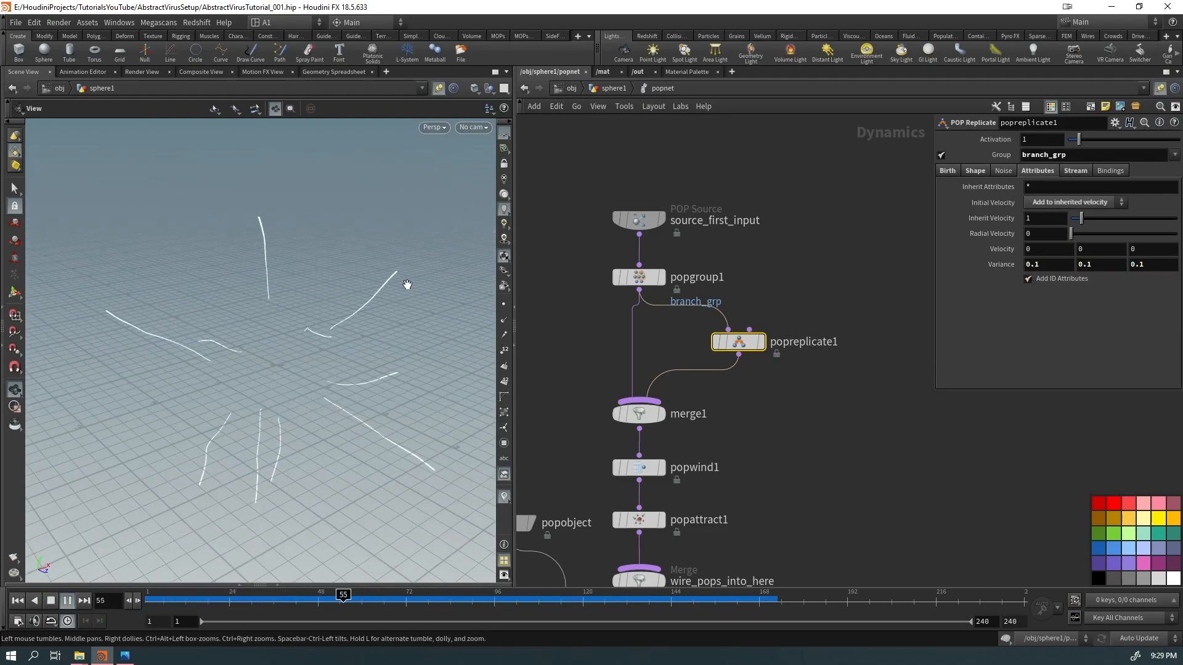
scroll(362, 307, "down", 5)
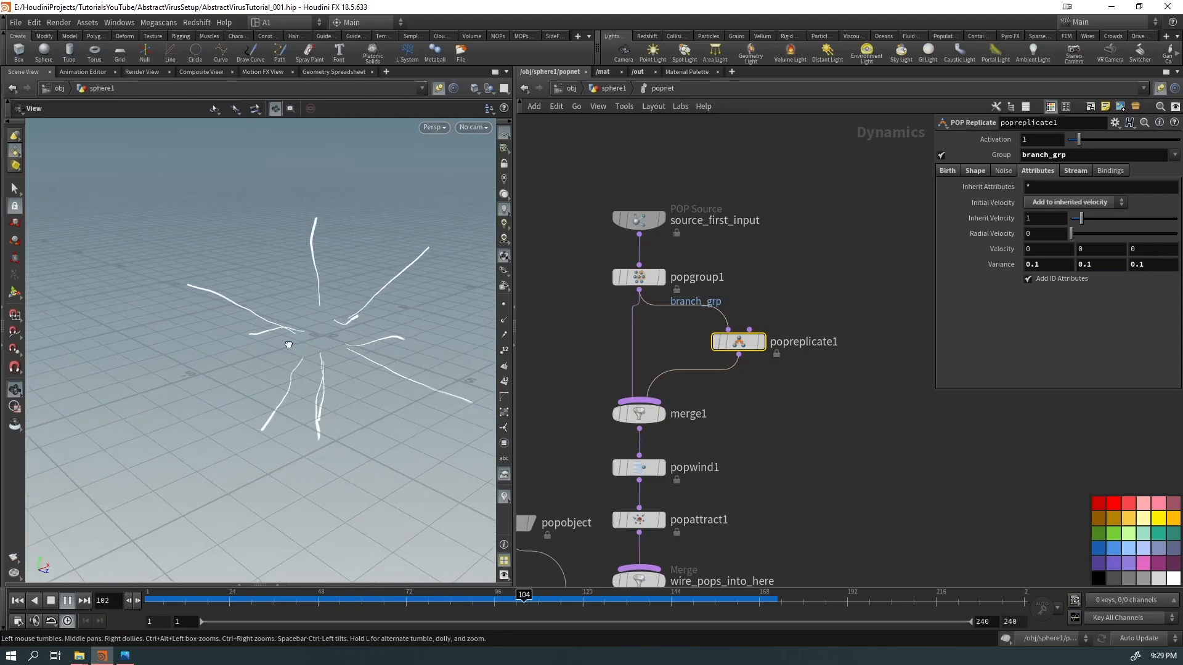
key("ctrl+Up")
Step: Set popwind1's noise Amplitude to 3 and play the simulation
left_click(640, 468)
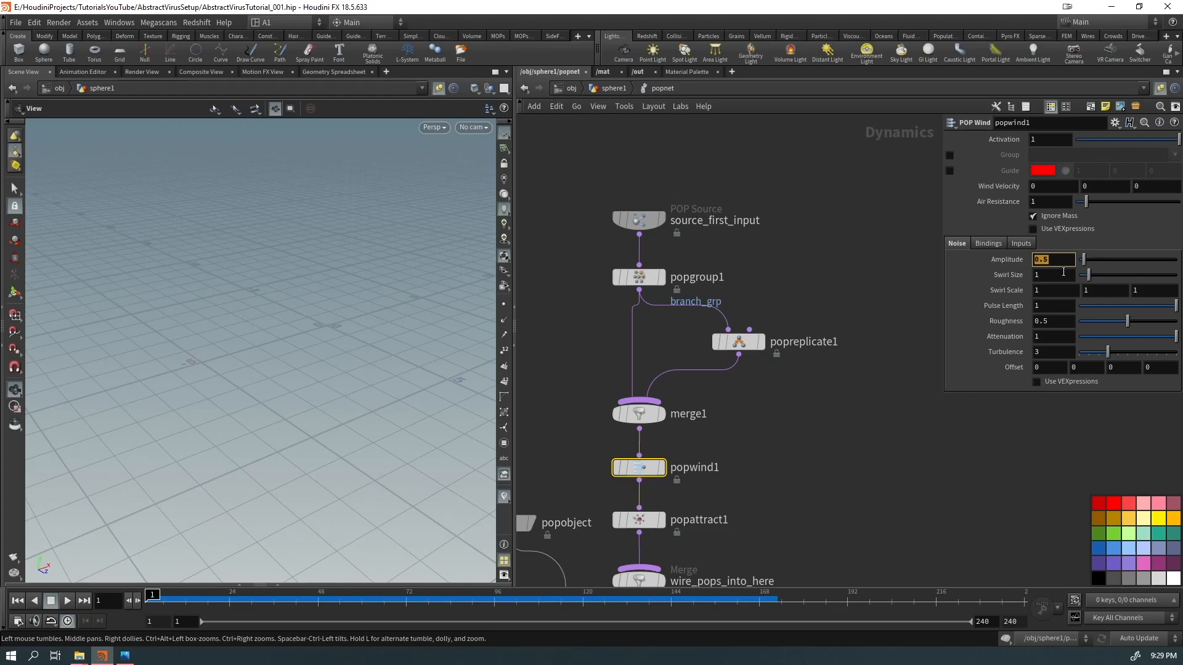
key("Return")
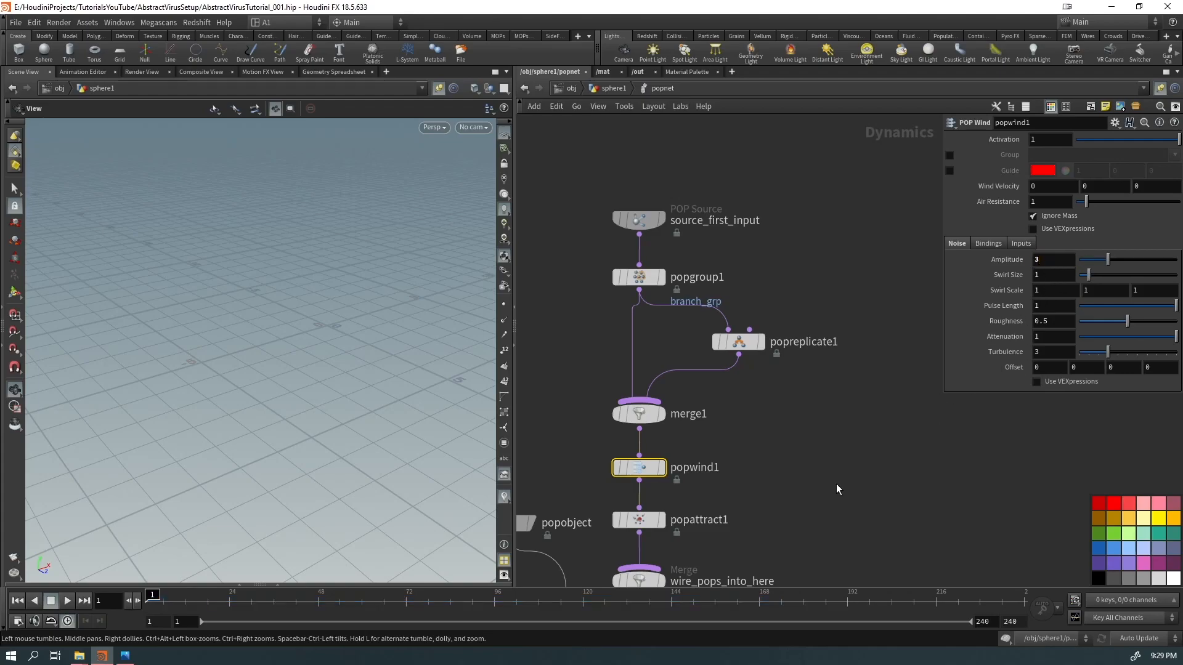
key("Up")
Step: Rewind, set popwind1's noise Amplitude to 1, and play the simulation from the start
key("ctrl+Up")
key("Return")
key("Up")
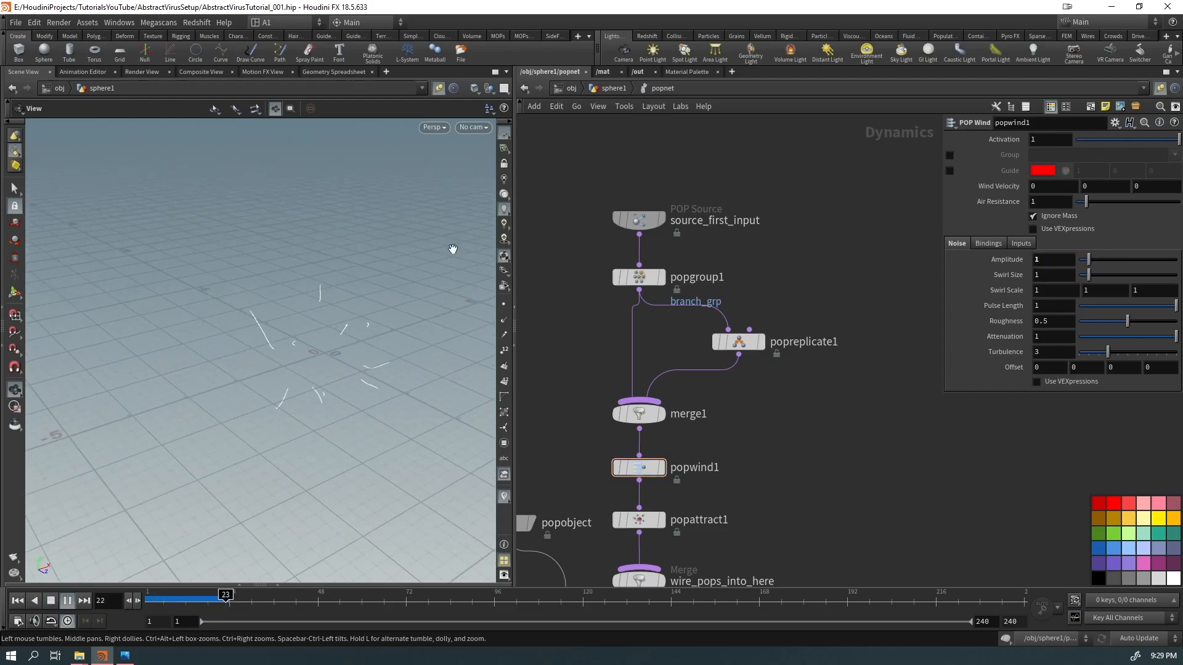
Step: Examine the growing strands from several angles during playback, and stop the simulation
left_click_drag(154, 406, 265, 455)
right_click_drag(265, 455, 236, 430)
left_click_drag(235, 430, 376, 351)
key("Up")
right_click_drag(376, 351, 431, 372)
left_click_drag(431, 372, 416, 453)
right_click_drag(417, 454, 75, 502)
left_click_drag(75, 502, 158, 483)
right_click_drag(158, 483, 184, 431)
left_click_drag(184, 431, 259, 394)
Step: Scrub back to frame 21 and examine the young strands up close
left_click_drag(618, 595, 557, 601)
left_click_drag(234, 602, 219, 601)
left_click_drag(332, 345, 367, 334)
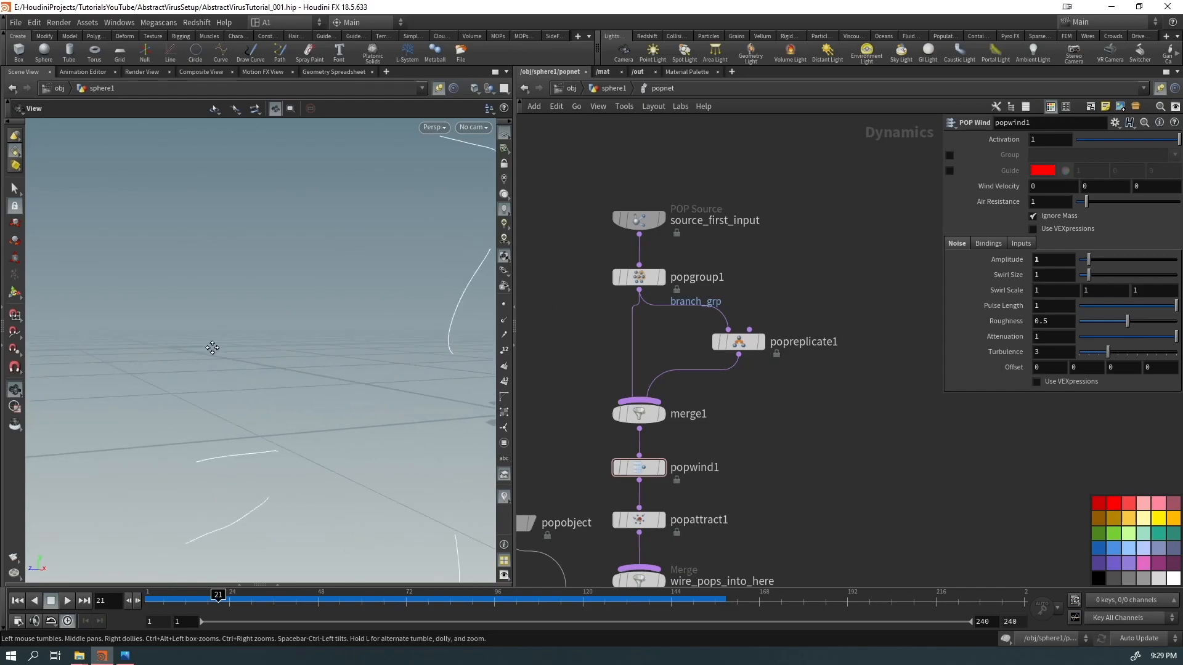
left_click_drag(238, 346, 115, 399)
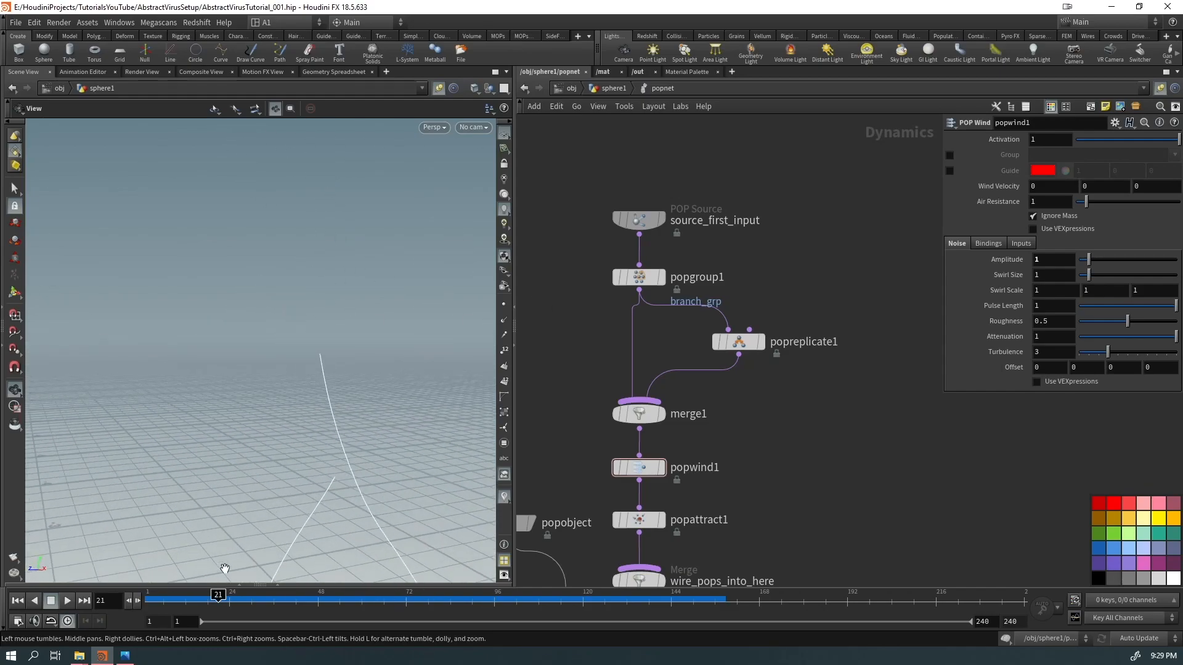
left_click_drag(330, 305, 234, 274)
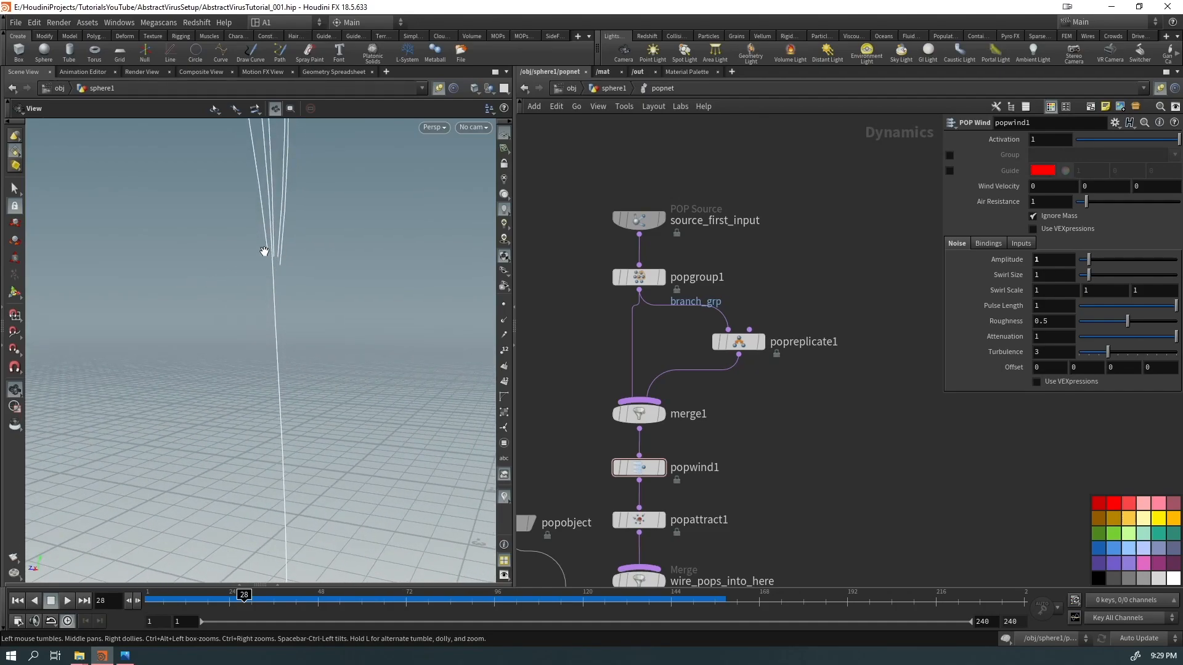
Step: Scrub through the frames where the strands replicate to examine how they split, and return to frame 1
left_click_drag(244, 599, 317, 598)
left_click_drag(191, 388, 153, 381)
middle_click_drag(264, 308, 290, 419)
left_click_drag(290, 419, 164, 438)
middle_click_drag(240, 364, 238, 538)
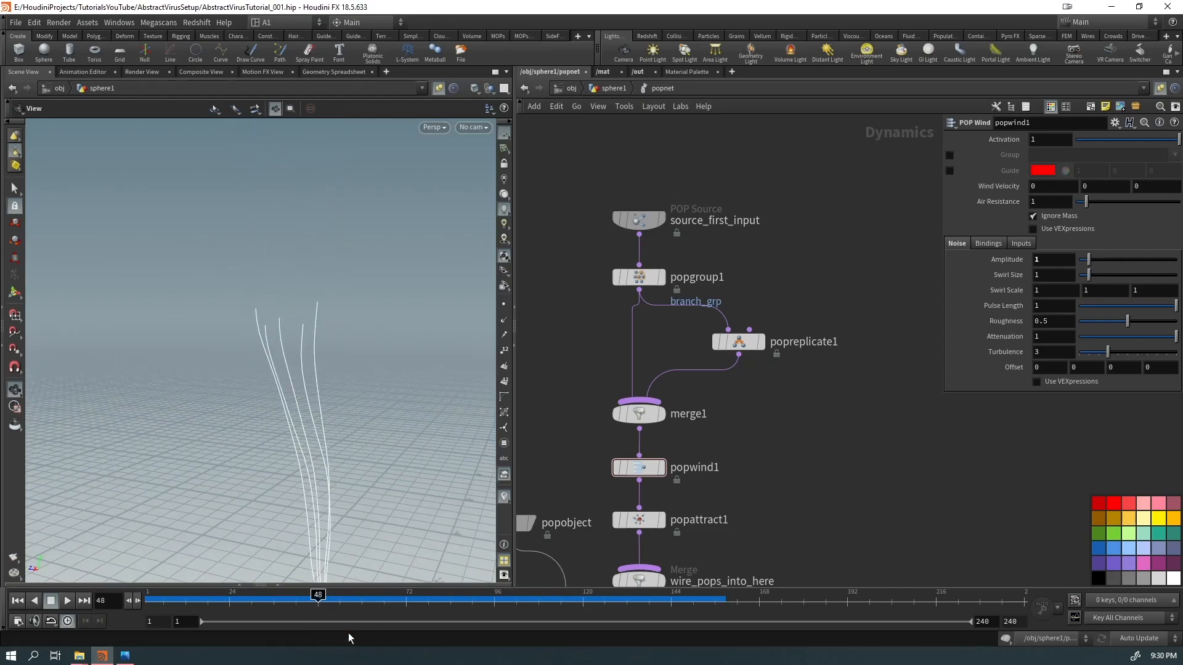
left_click_drag(318, 594, 347, 594)
left_click_drag(282, 351, 261, 335)
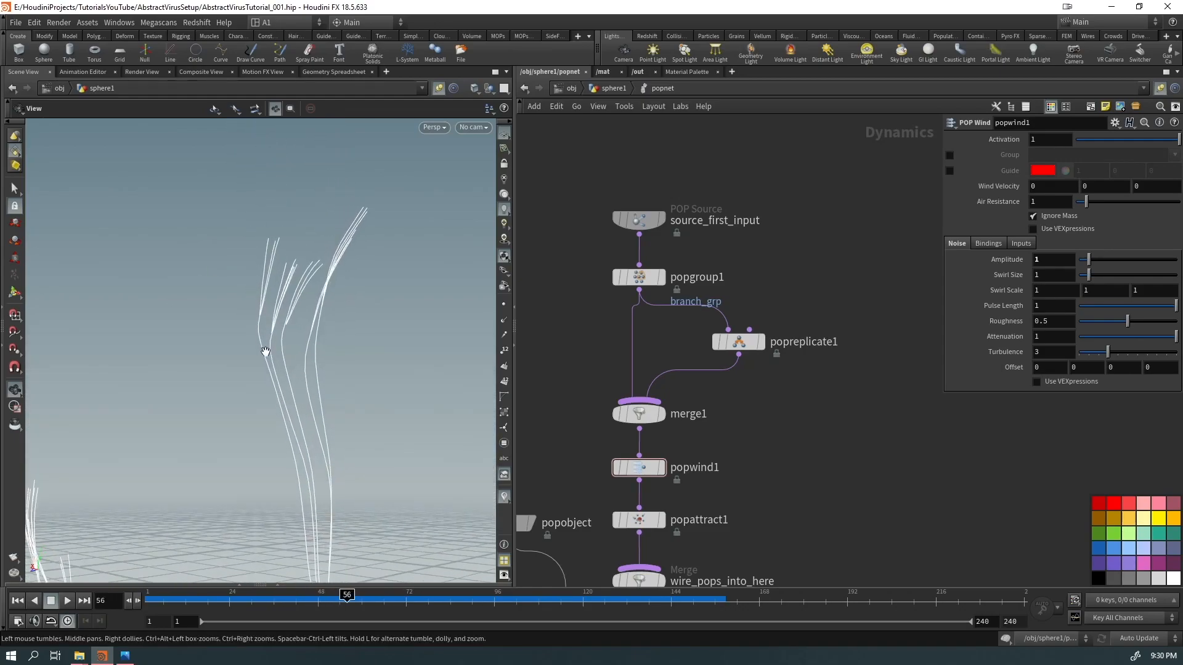
left_click_drag(346, 594, 414, 594)
left_click_drag(257, 246, 375, 338)
right_click_drag(122, 340, 179, 424)
mouse_move(414, 596)
left_mouse_down()
mouse_move(449, 596)
mouse_move(290, 602)
mouse_move(391, 601)
left_mouse_up()
right_click_drag(322, 456, 35, 396)
left_click_drag(206, 360, 248, 423)
left_click_drag(415, 603, 148, 579)
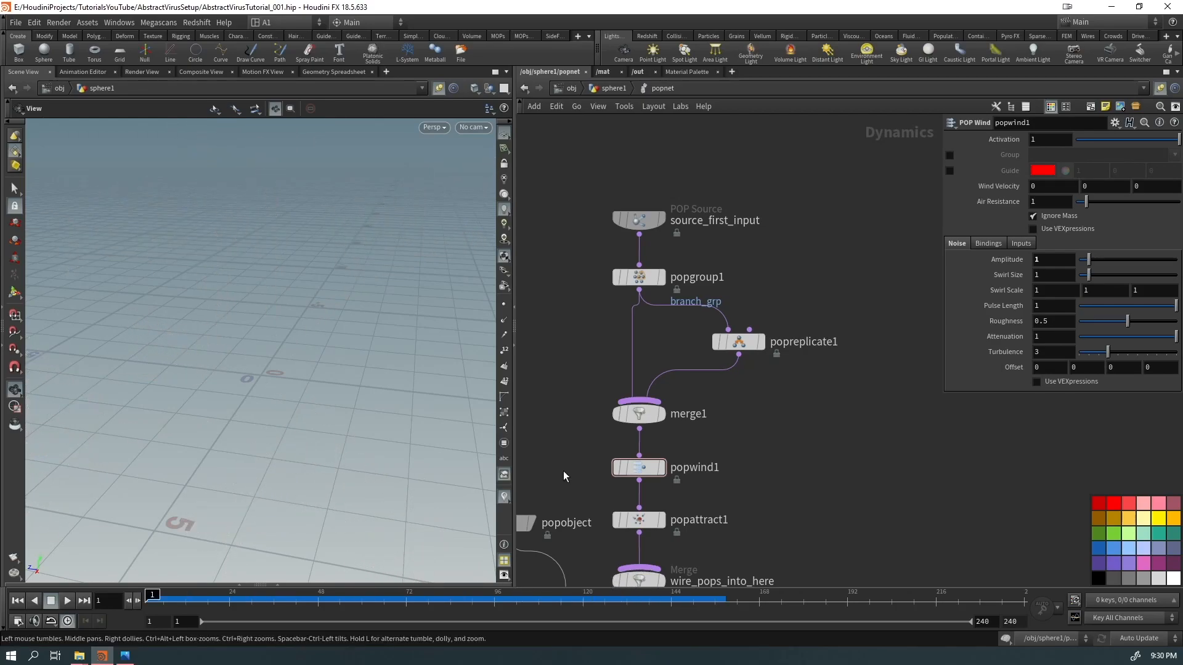
left_click(639, 276)
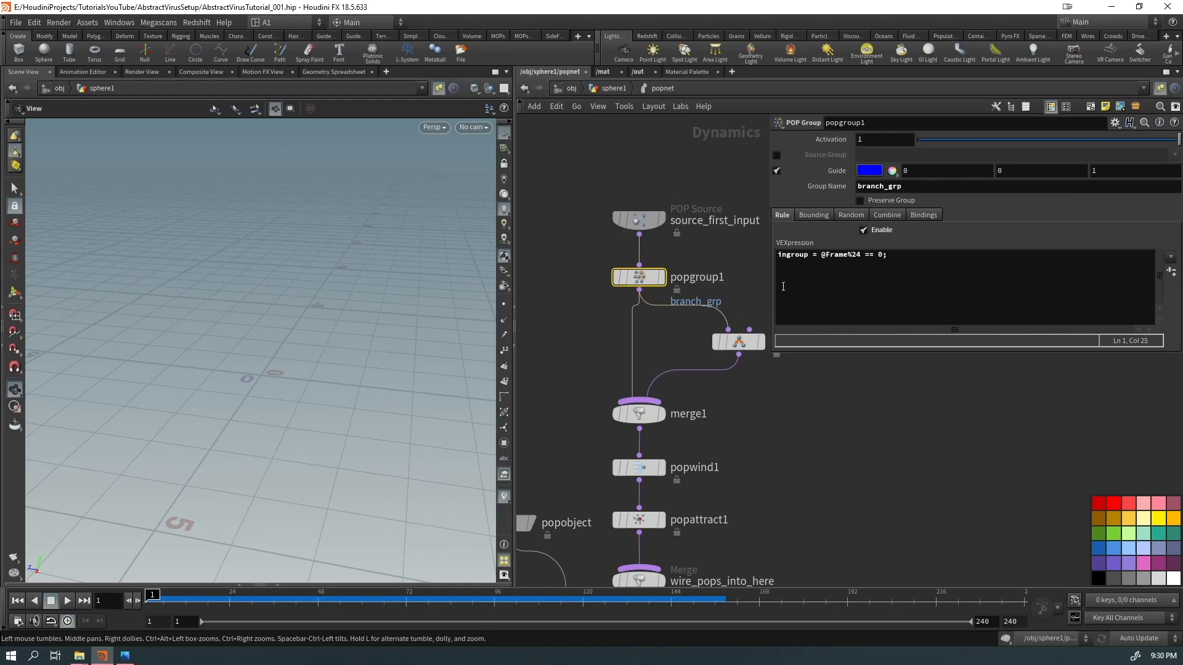
left_click(861, 255)
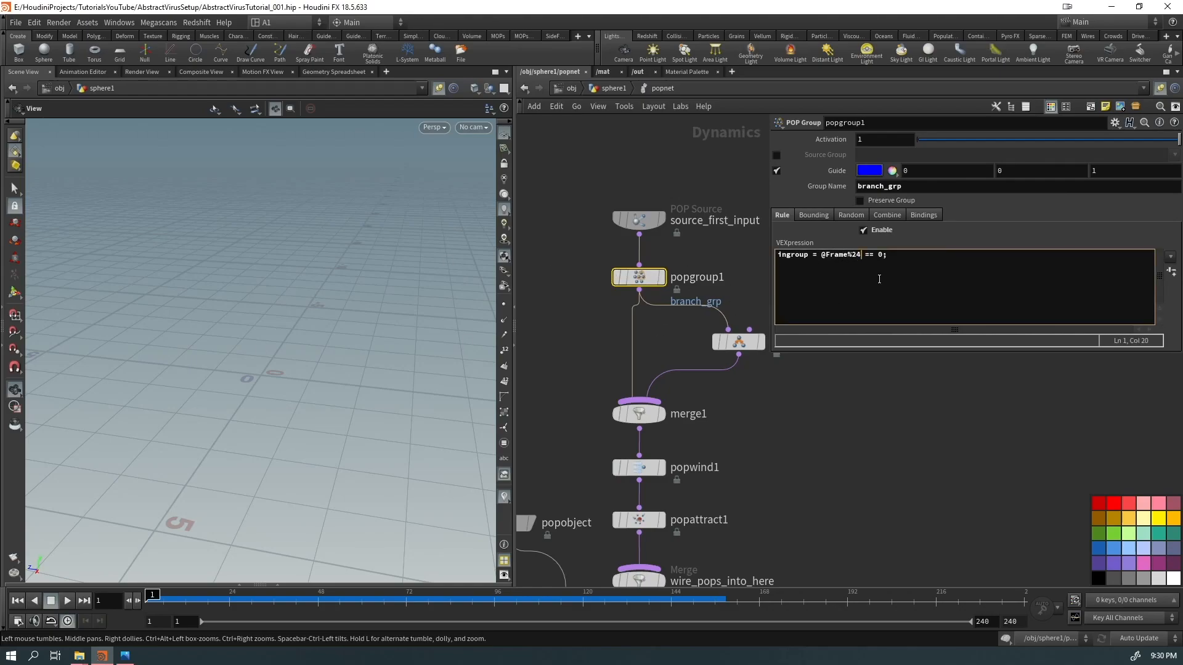
key("Left")
key("Left")
key("Left")
key("Right")
key("Right")
key("Right")
key("Right")
key("Left")
key("BackSpace")
key("BackSpace")
key("Right")
type("48")
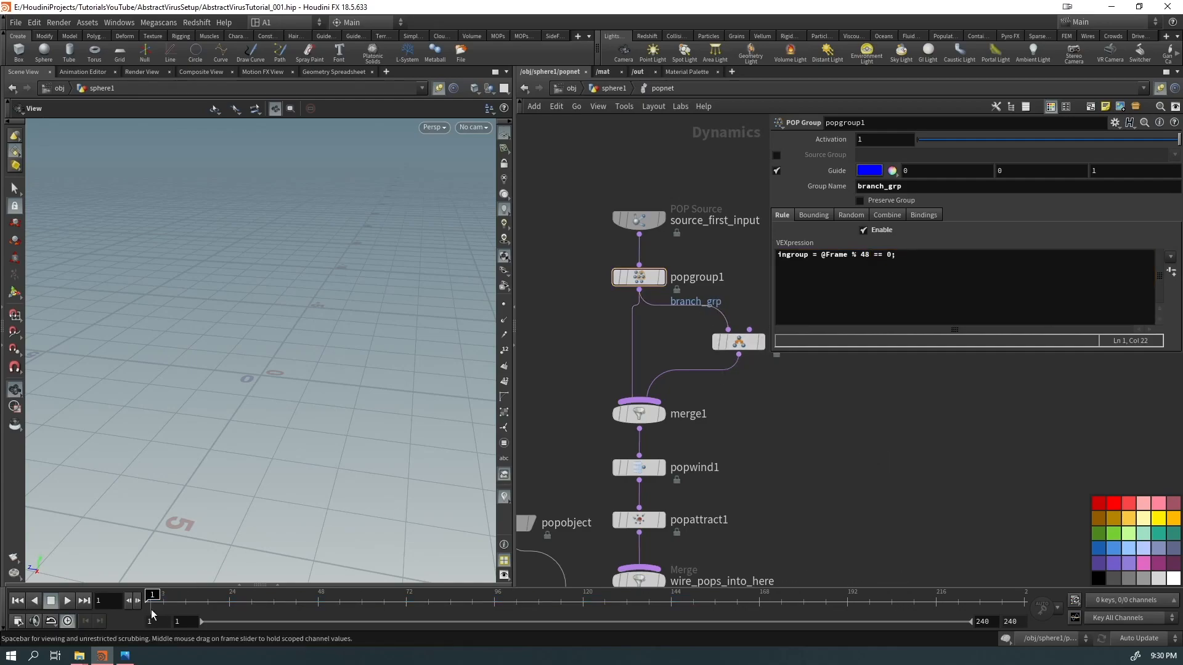
Step: Scrub the simulation through to frame 240 and examine the branch structure up close
left_click_drag(195, 603, 793, 602)
scroll(314, 427, "down", 6)
left_click_drag(314, 428, 330, 394)
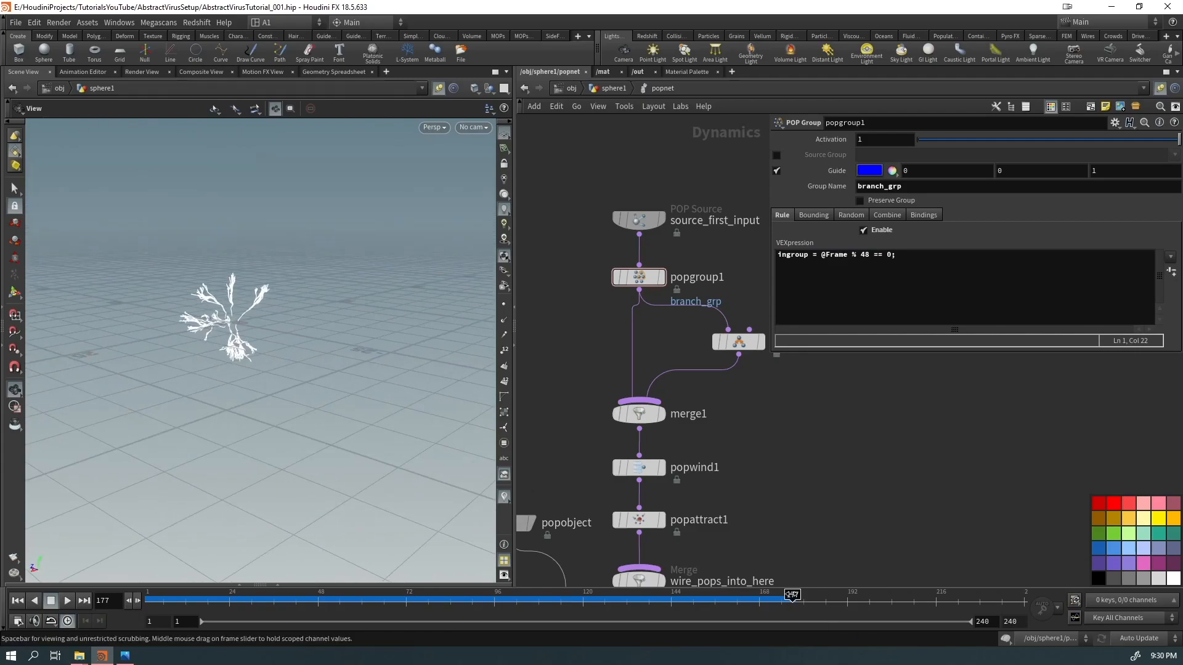
left_click_drag(796, 601, 1139, 575)
mouse_move(282, 427)
left_mouse_down()
mouse_move(309, 325)
mouse_move(277, 440)
left_mouse_up()
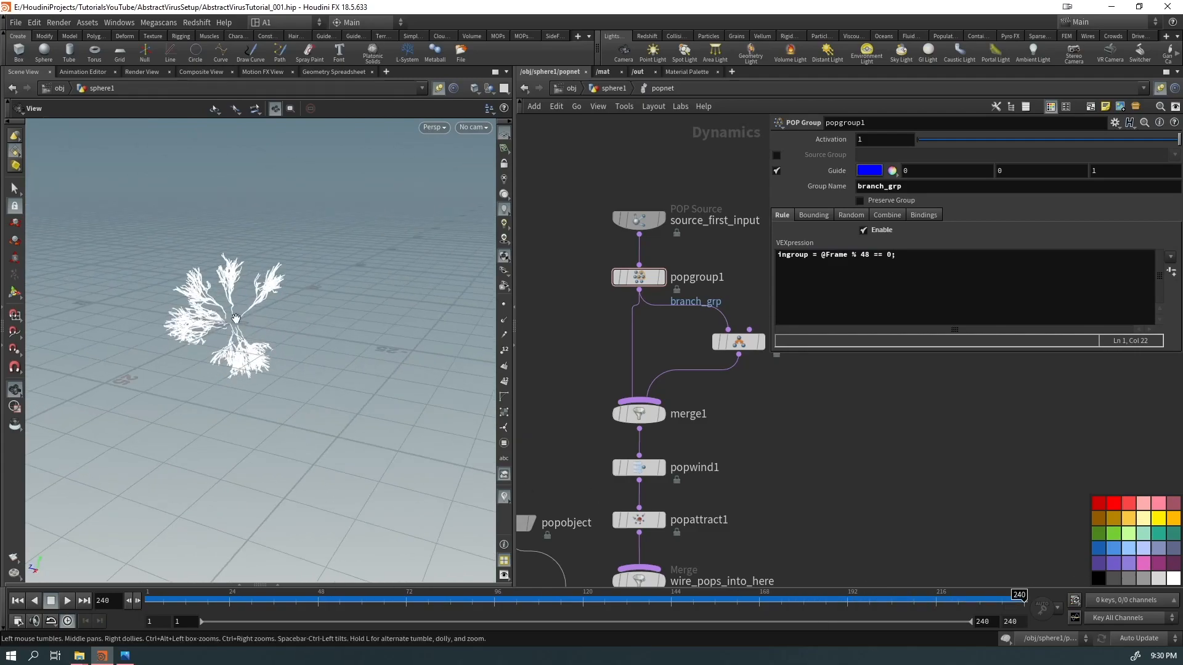
scroll(278, 440, "up", 8)
left_click_drag(314, 312, 508, 271)
left_click(744, 344)
middle_click_drag(839, 435, 740, 441)
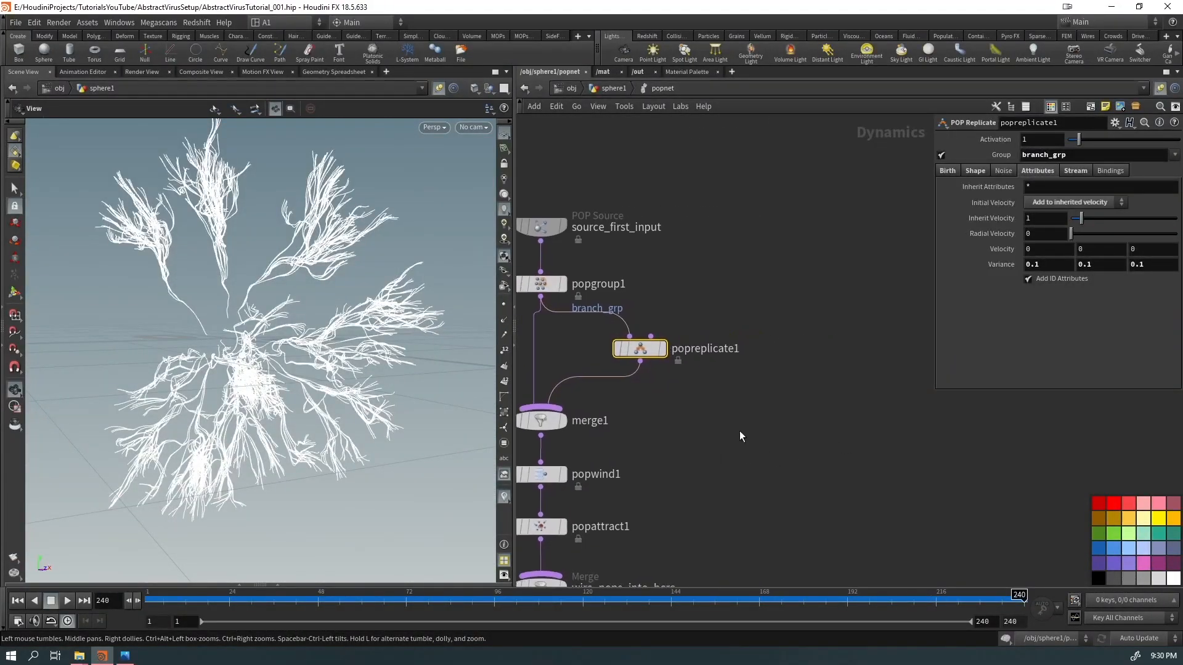
left_click_drag(636, 348, 616, 353)
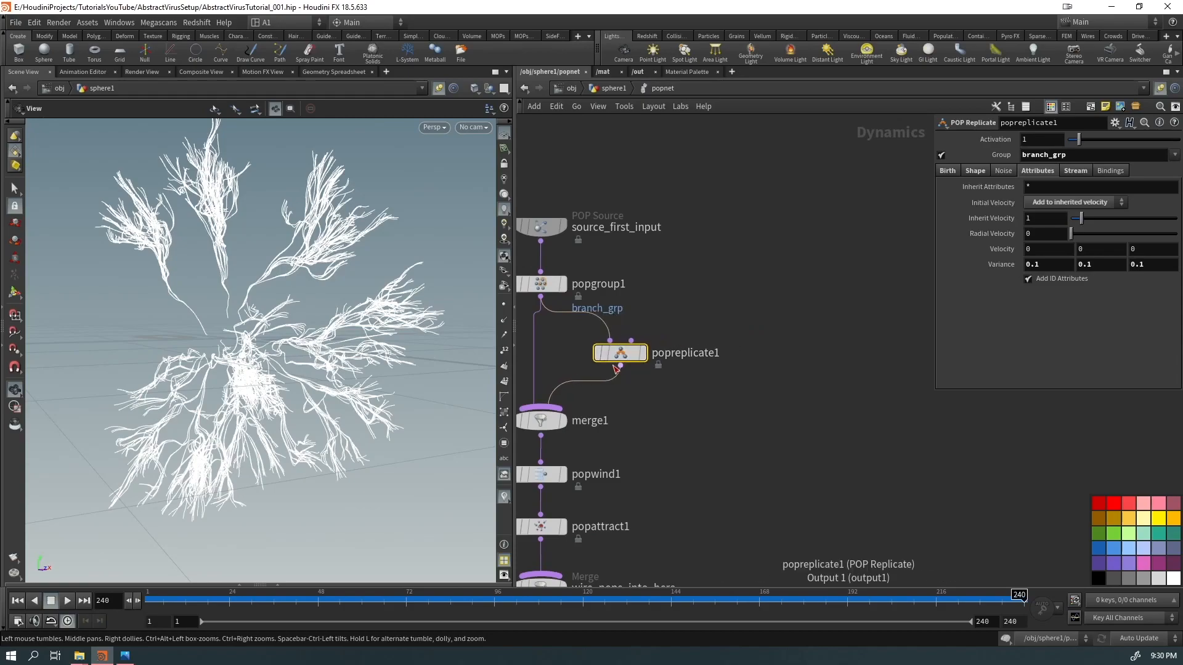
left_click(949, 172)
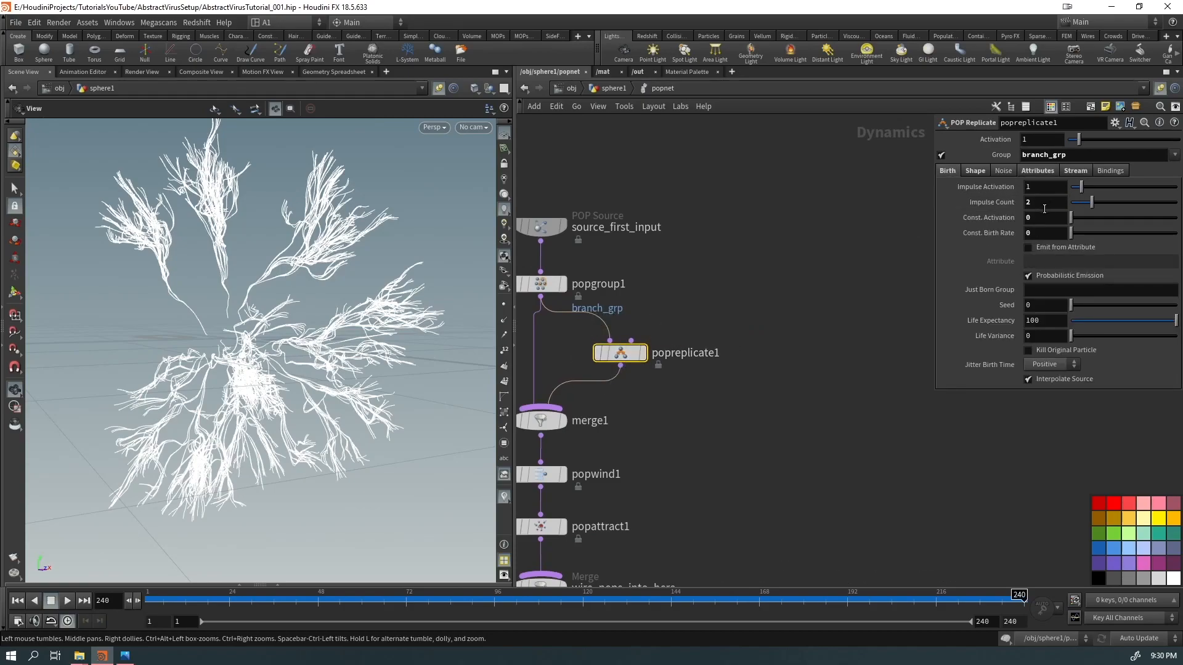
key("ctrl+Up")
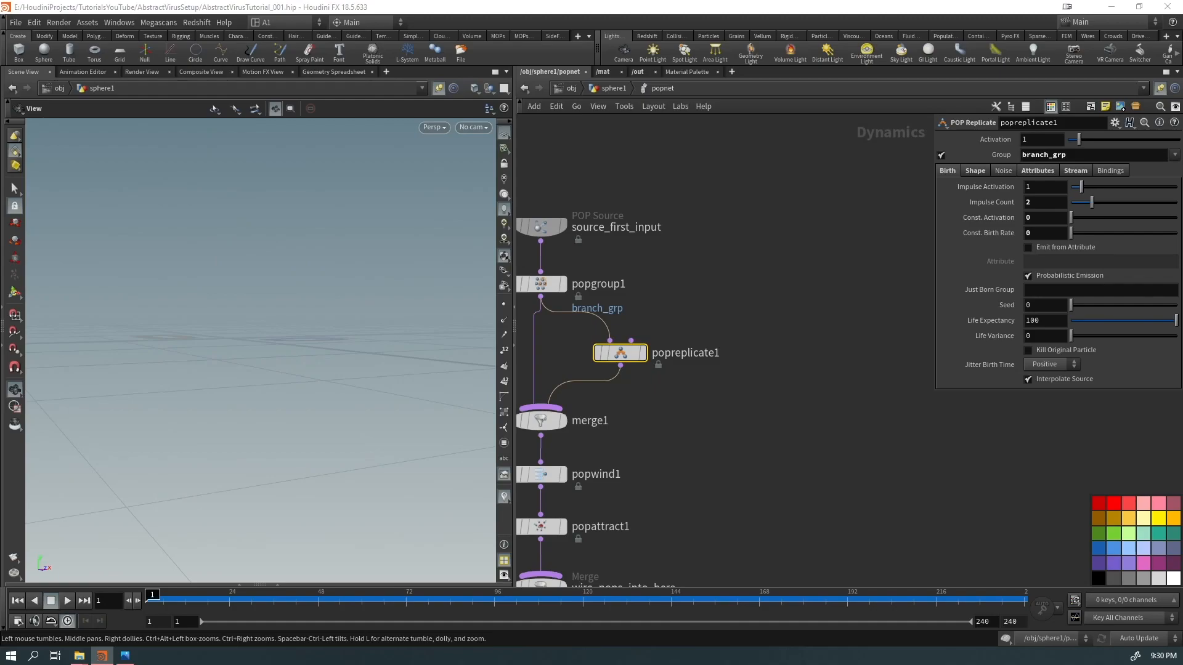
left_click(1035, 203)
type("rand")
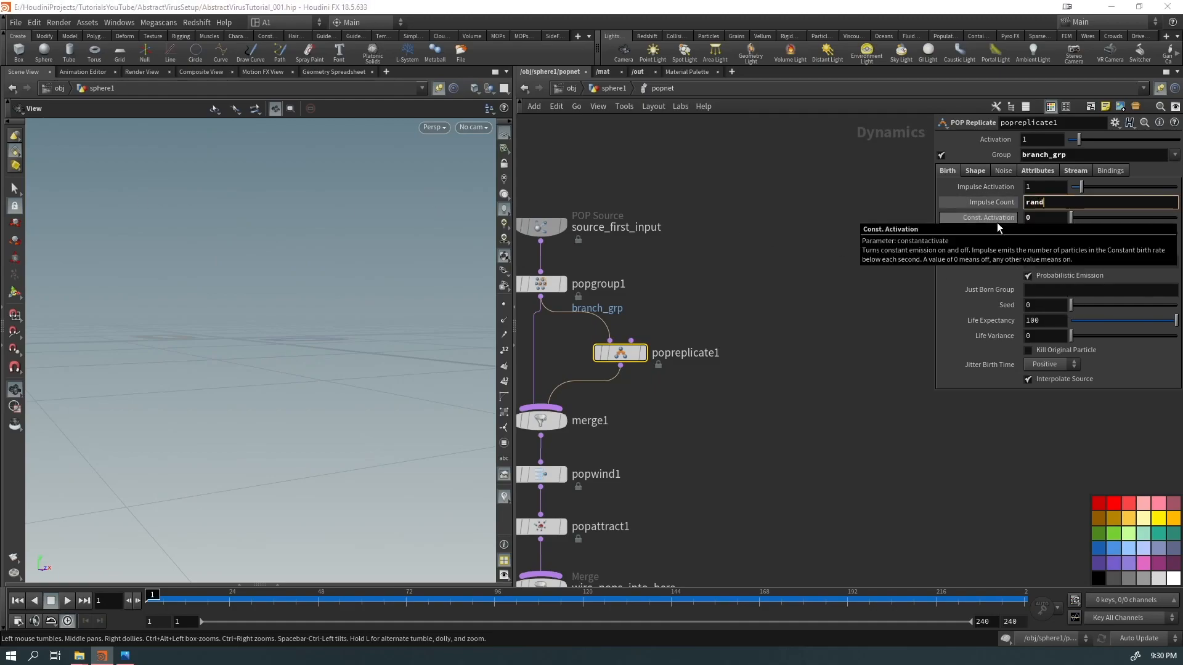
type("()")
type("@Frame")
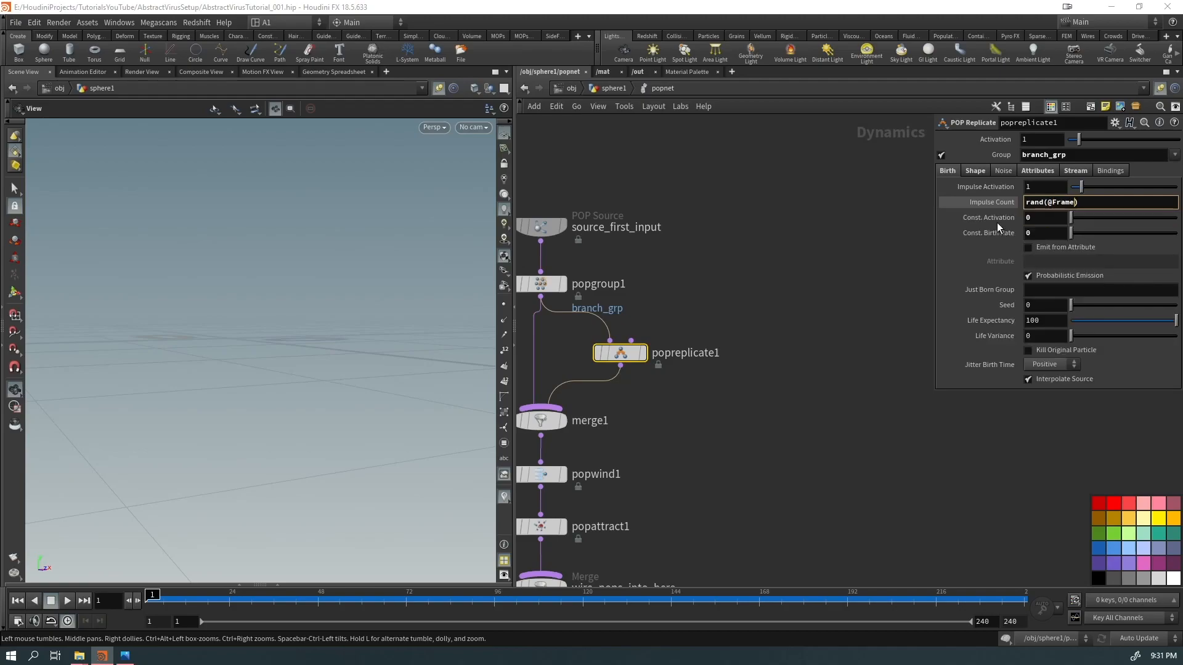
type(" + @ptnum +123")
left_click(815, 361)
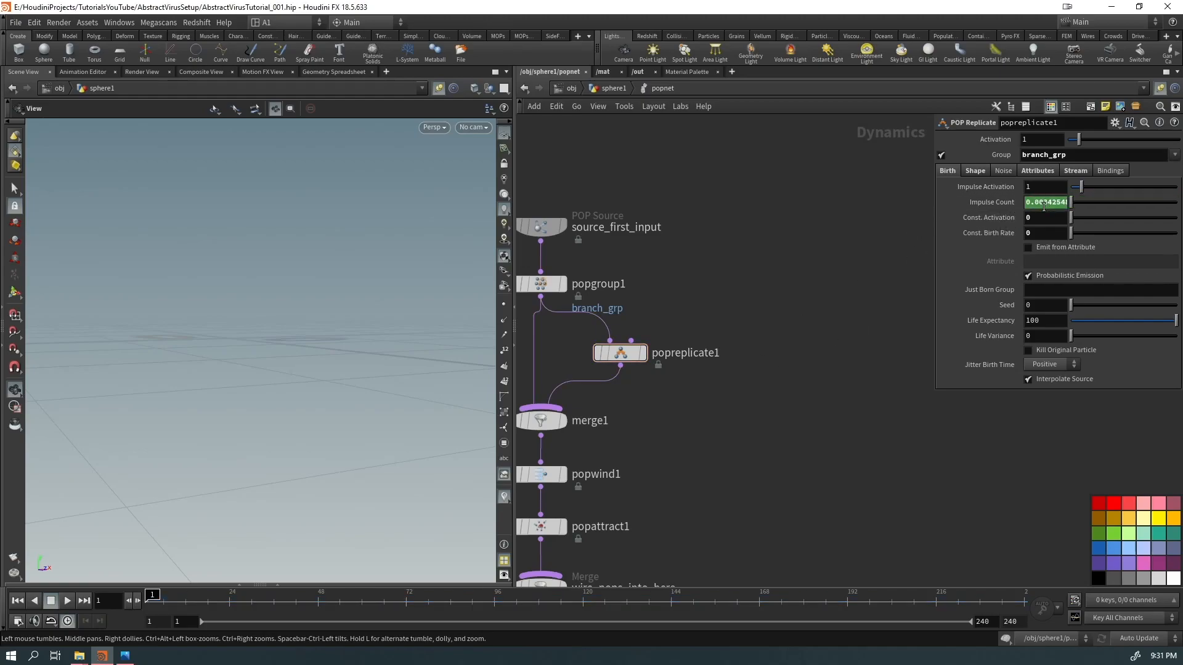
Step: Play the simulation to frame 240 to check the randomized branching, and rewind to frame 1
key("Up")
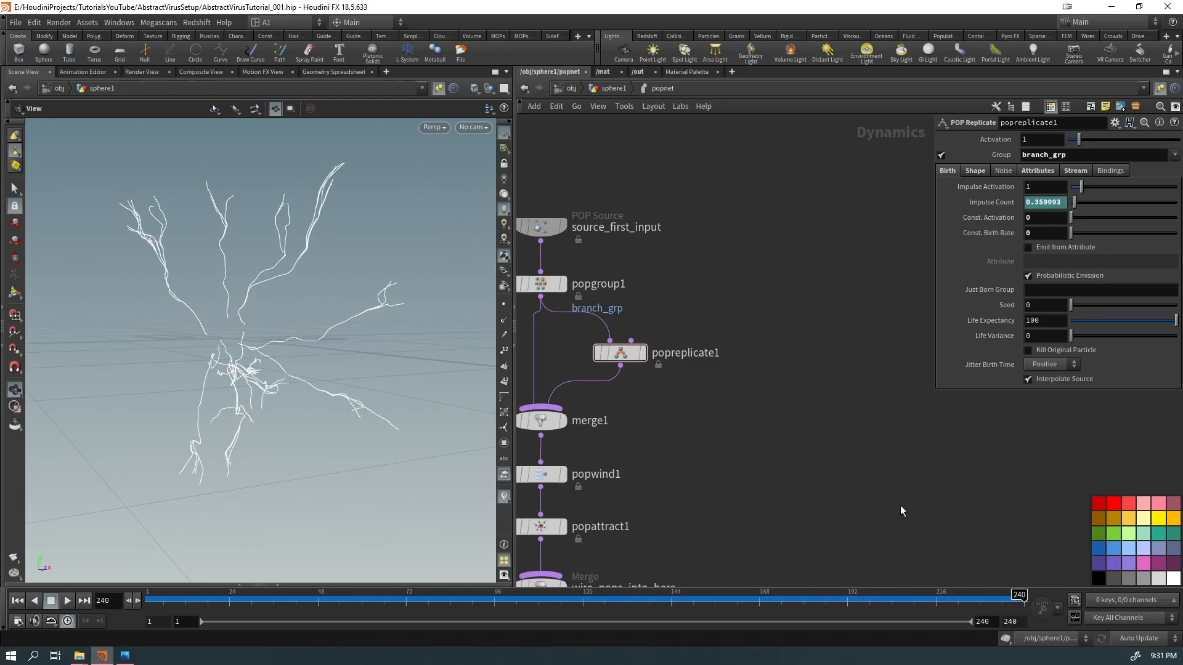
left_click_drag(284, 368, 367, 509)
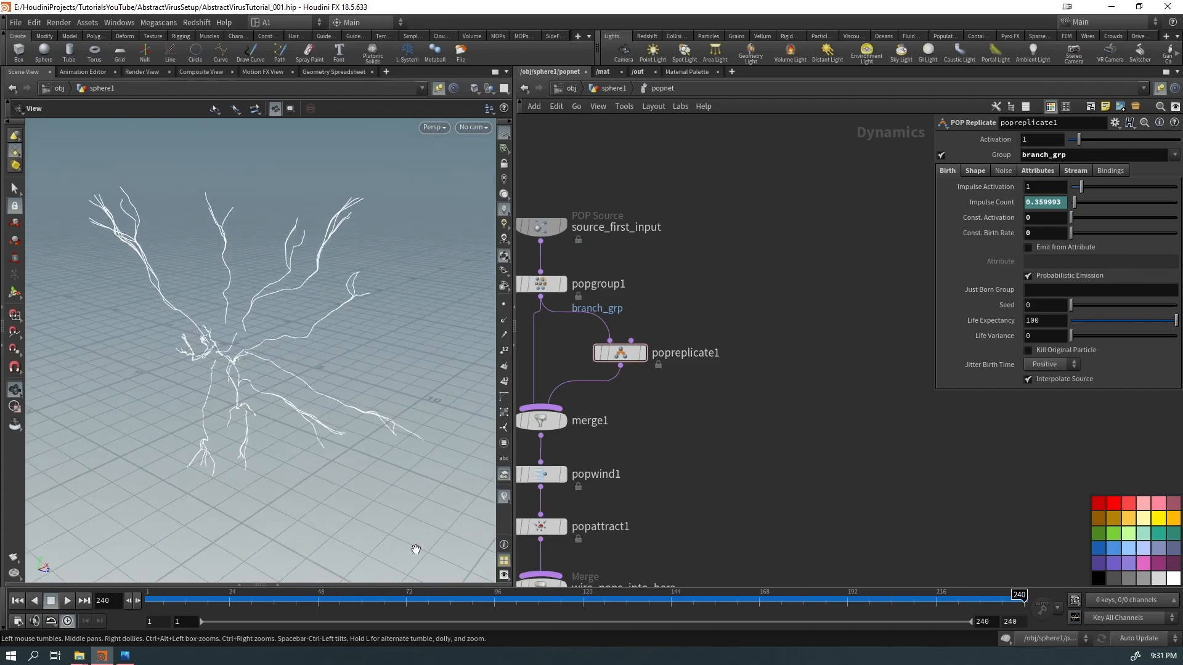
left_click_drag(693, 600, 138, 584)
Step: Wrap popreplicate1's Impulse Count expression in fit01 with an output range of 0 to 5
left_click(620, 353)
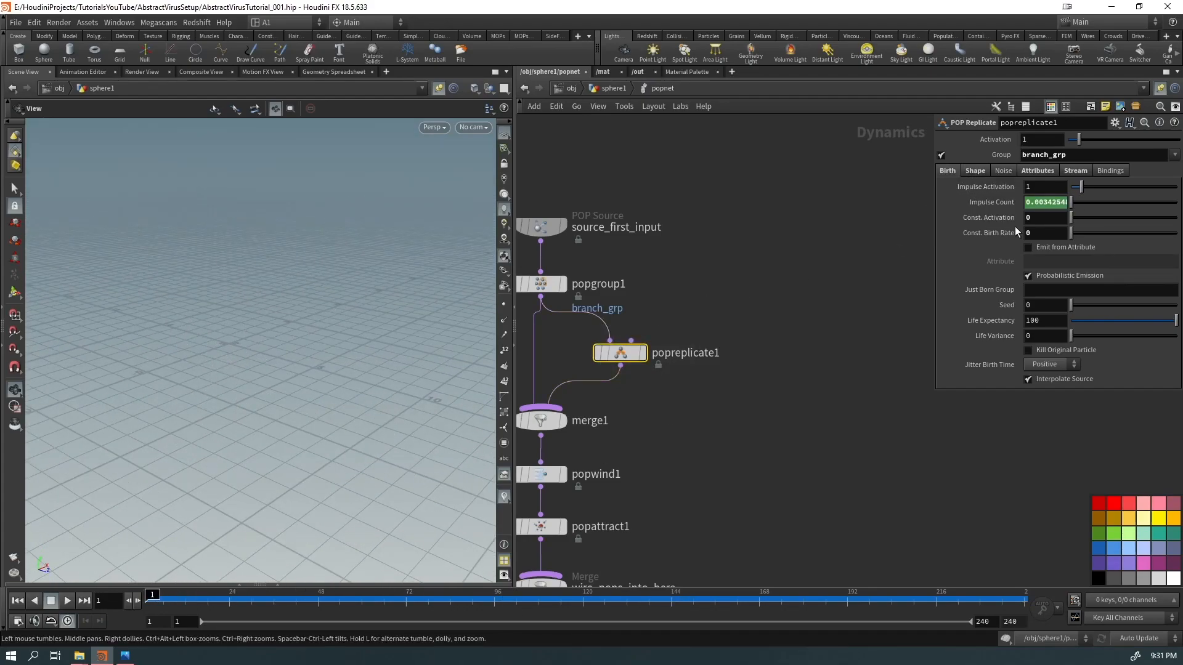
left_click(996, 201)
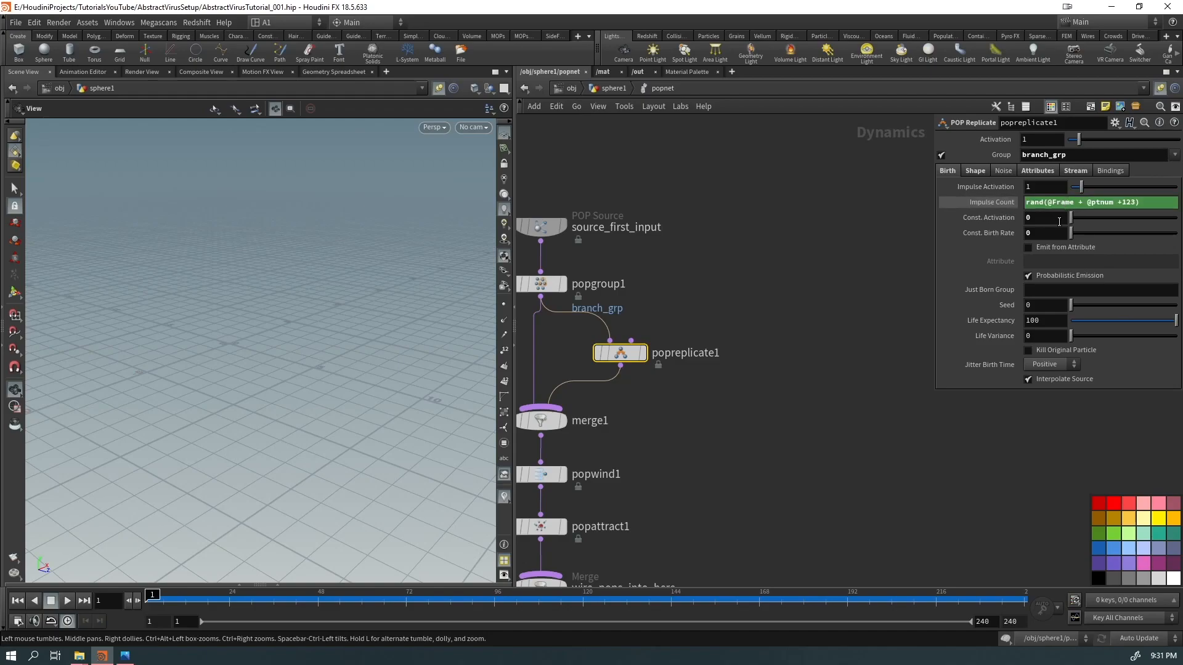
left_click(1028, 202)
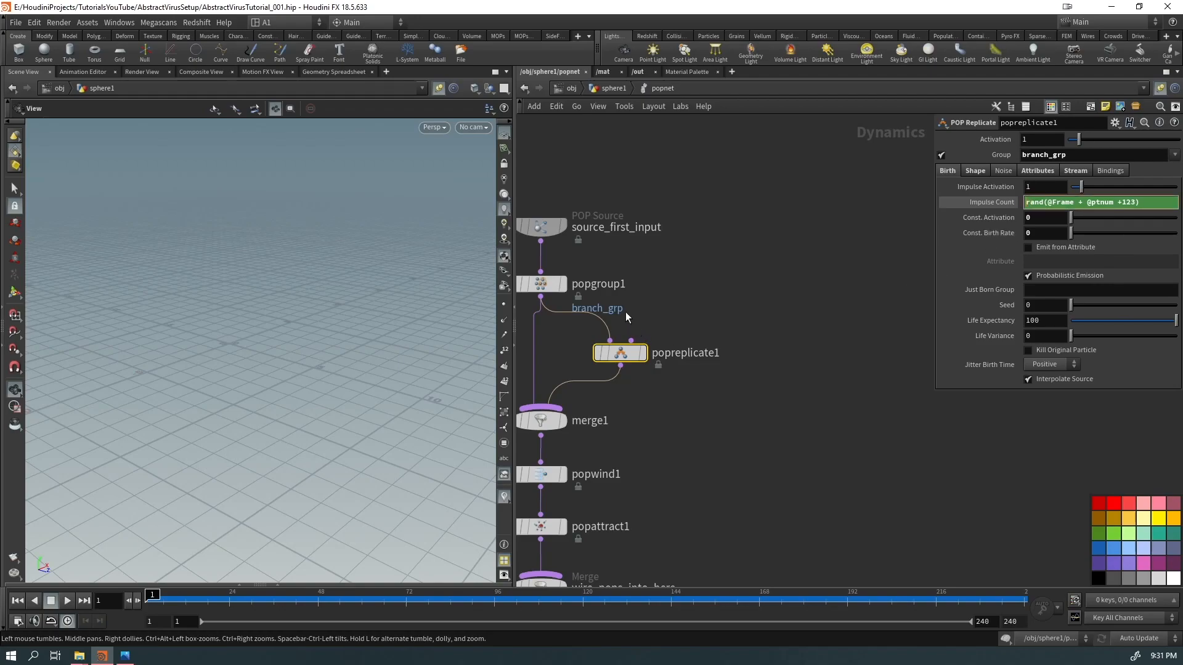
type("fit01(")
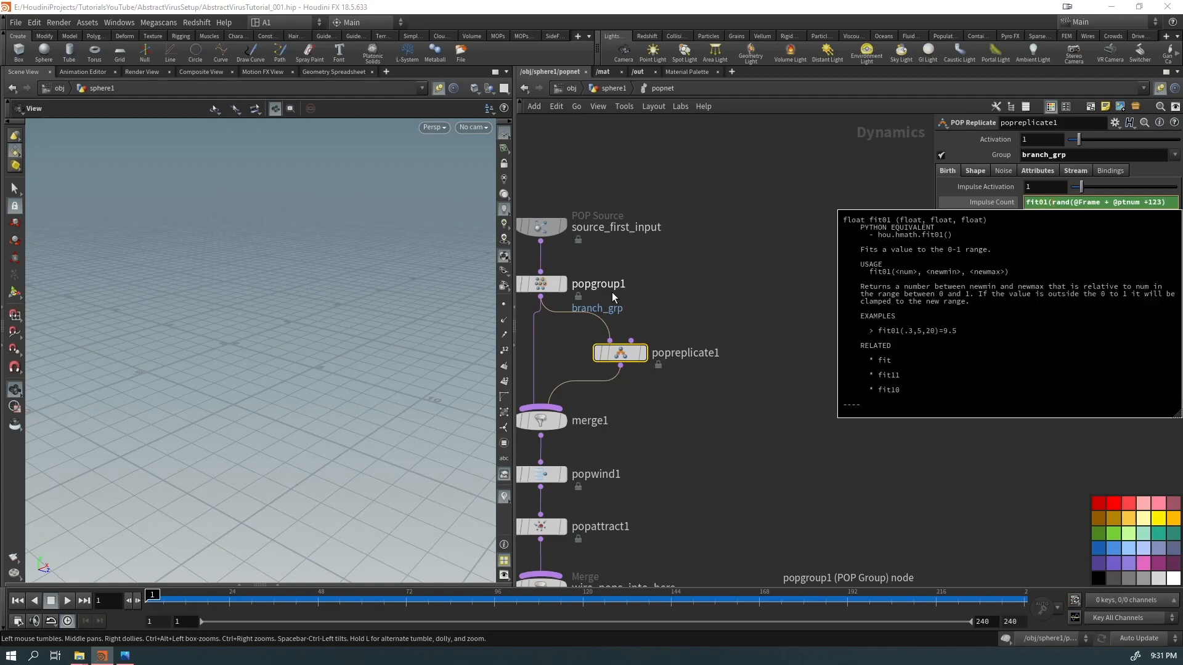
type(")")
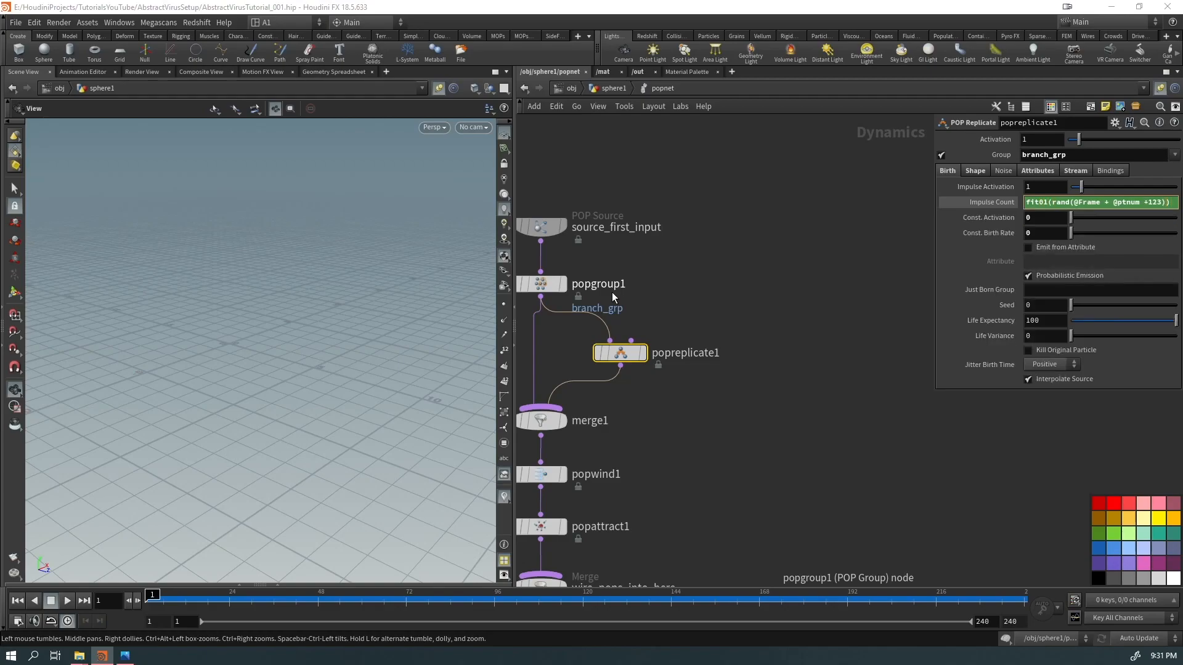
key("Left")
type(",")
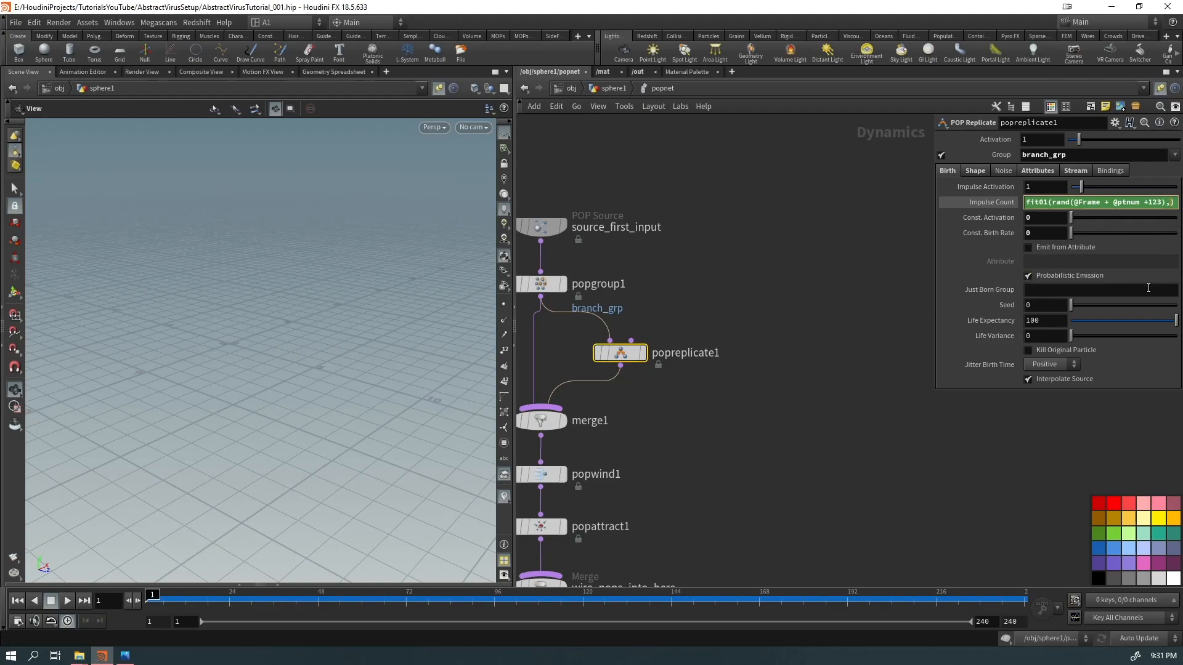
type("0, 5")
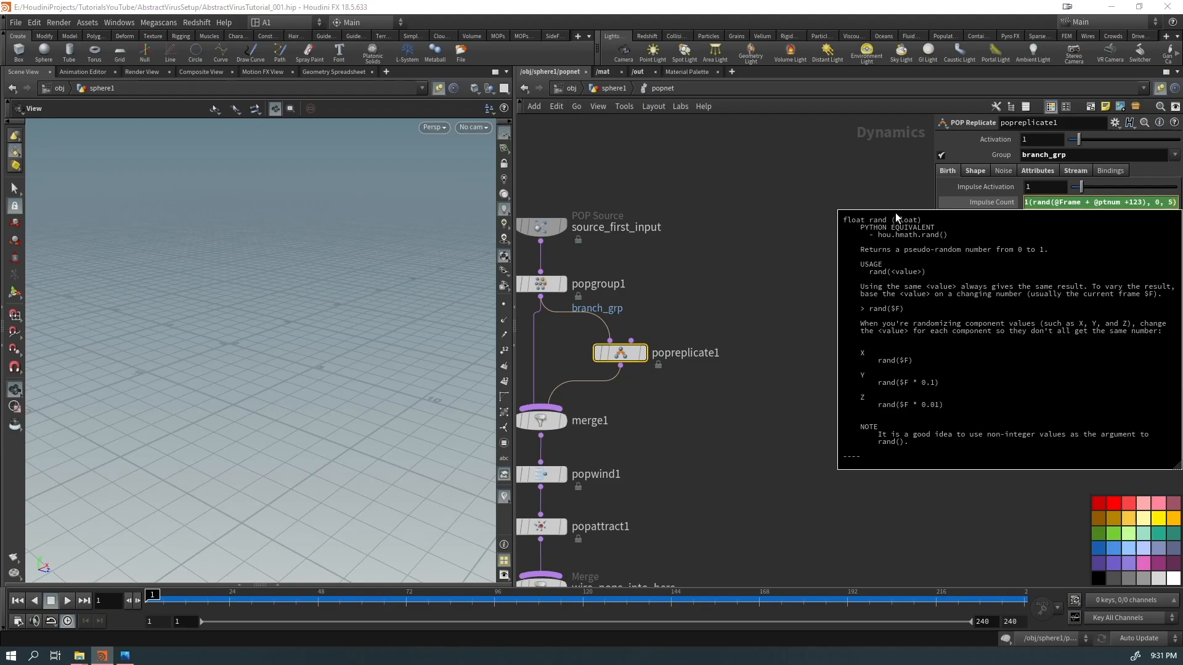
Step: Enclose the whole Impulse Count expression in floor() so it gives whole numbers
key("Return")
key("Home")
type("floor(")
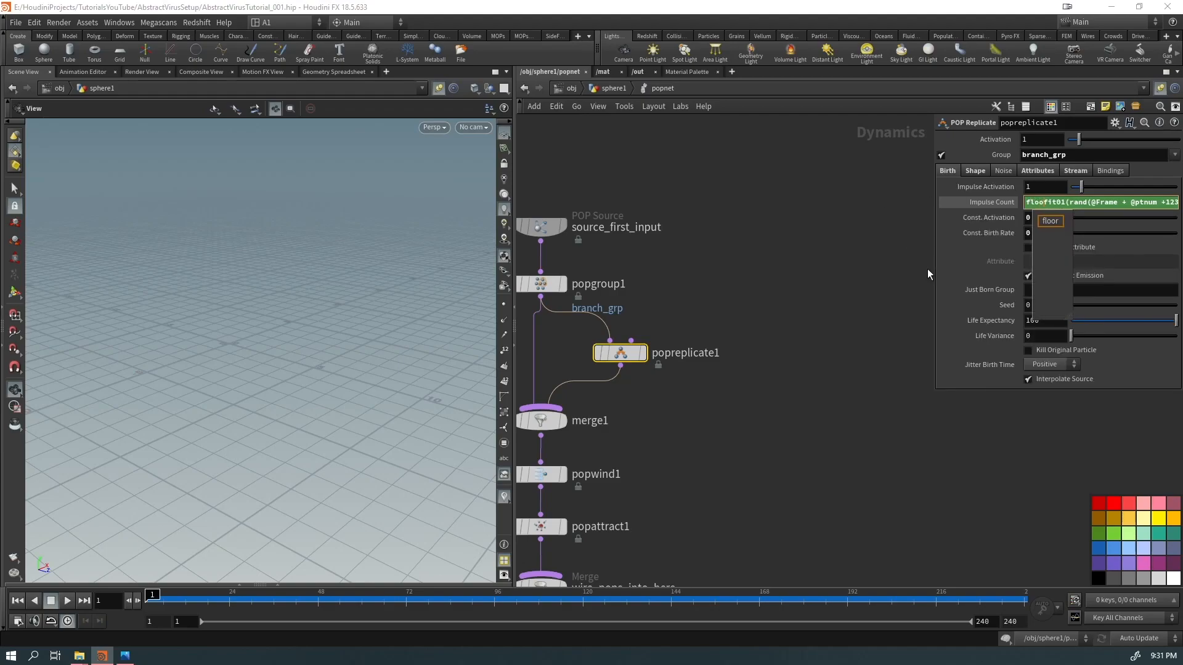
key("End")
type(")")
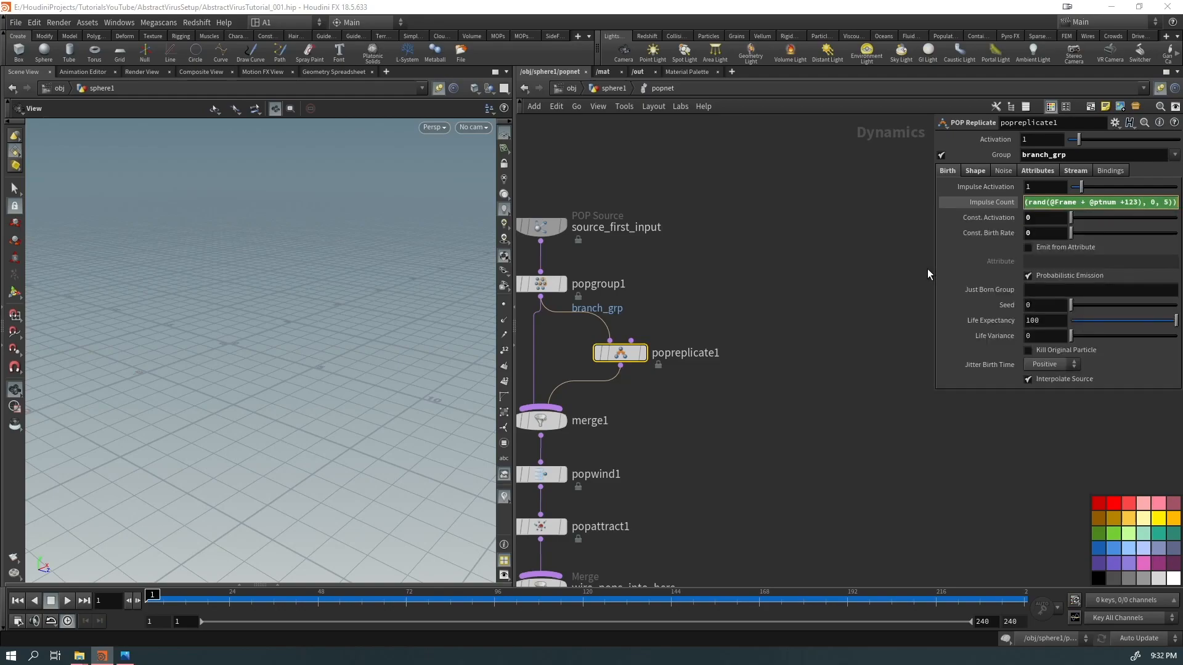
key("Return")
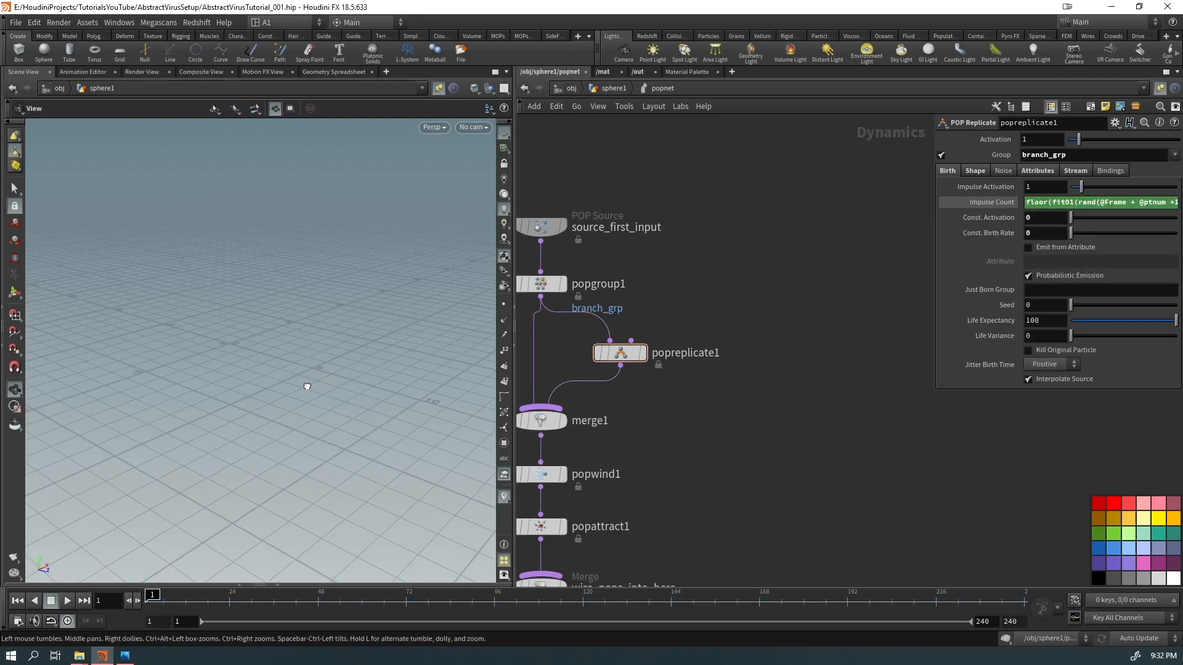
Step: Play the simulation to frame 240 and examine the varied branches from different angles
key("Up")
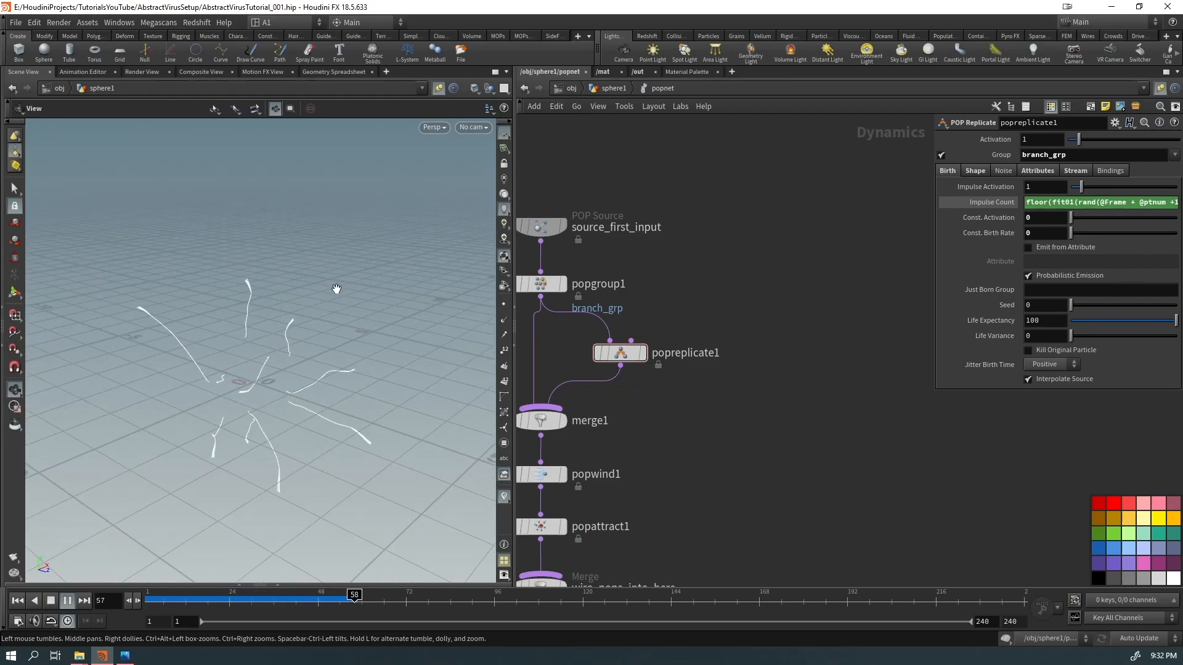
left_click_drag(330, 454, 284, 412)
middle_click_drag(285, 413, 223, 412)
left_click_drag(223, 412, 227, 380)
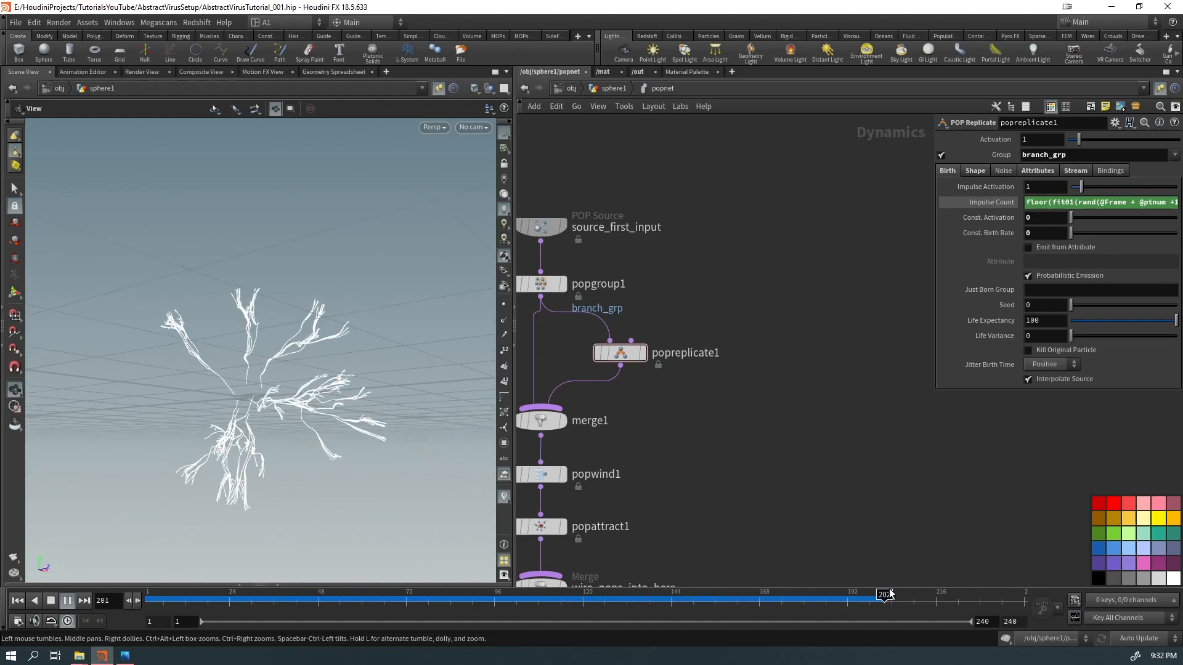
left_click_drag(434, 400, 389, 433)
Step: Set the fit01 maximum in popreplicate1's Impulse Count expression to 7 and replay the simulation from frame 1
left_click(1134, 200)
left_click_drag(1163, 202, 1182, 203)
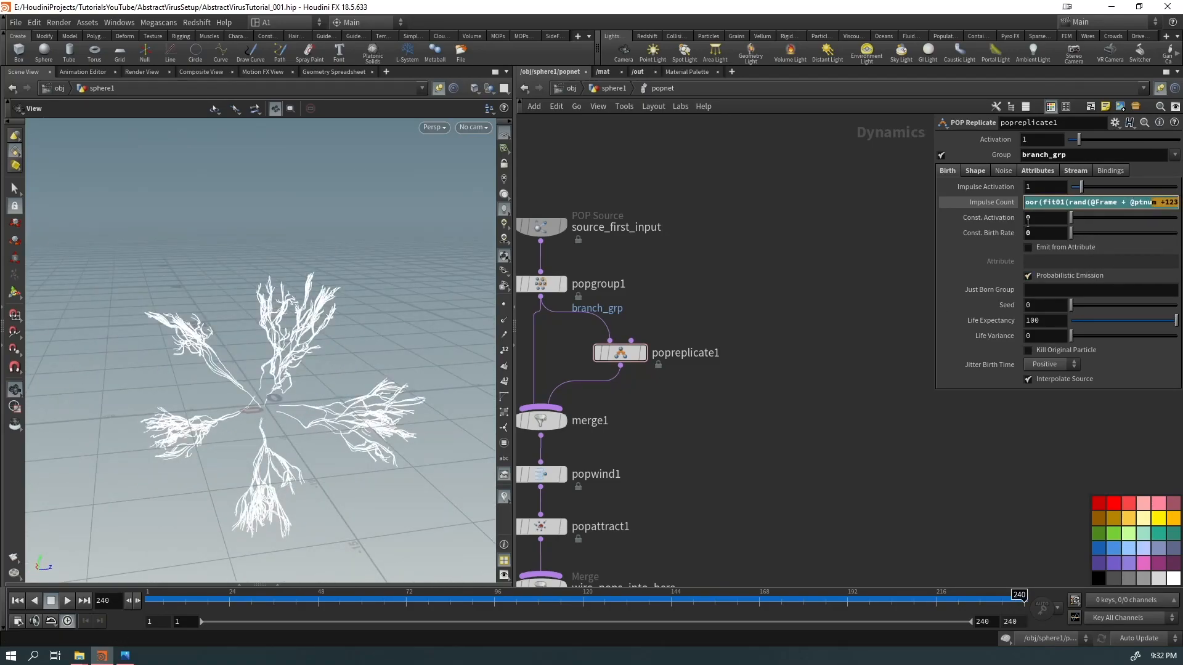
left_click_drag(935, 204, 785, 210)
left_click(1066, 202)
key("BackSpace")
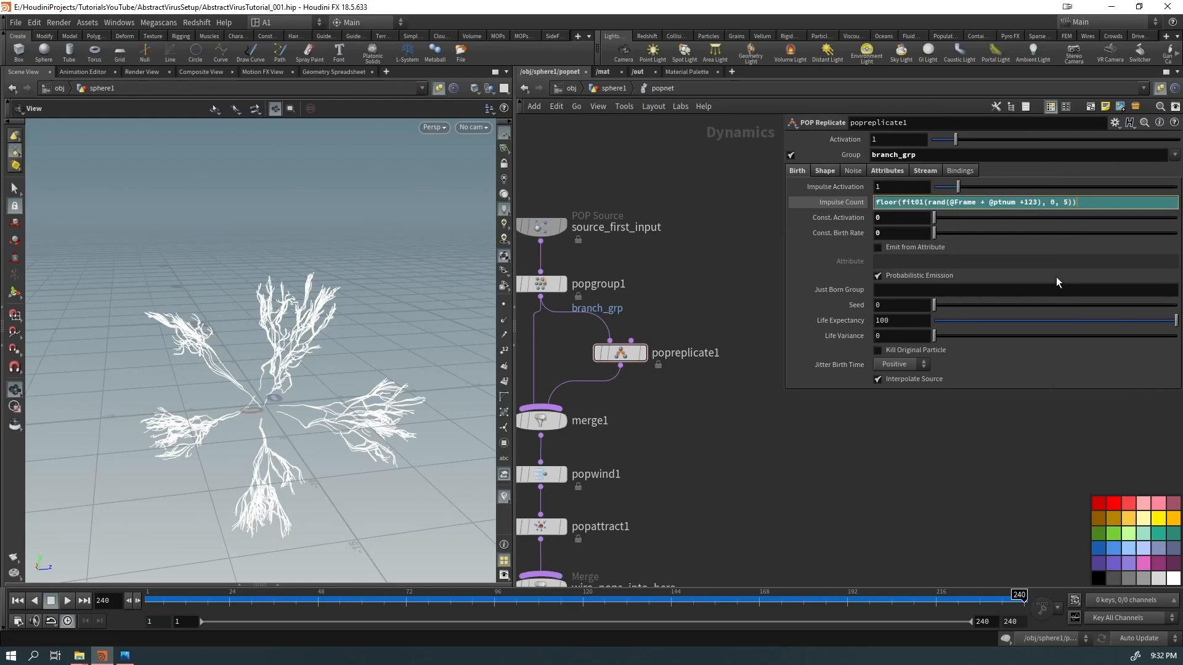
key("BackSpace")
type("7")
key("Return")
key("ctrl+Up")
key("Up")
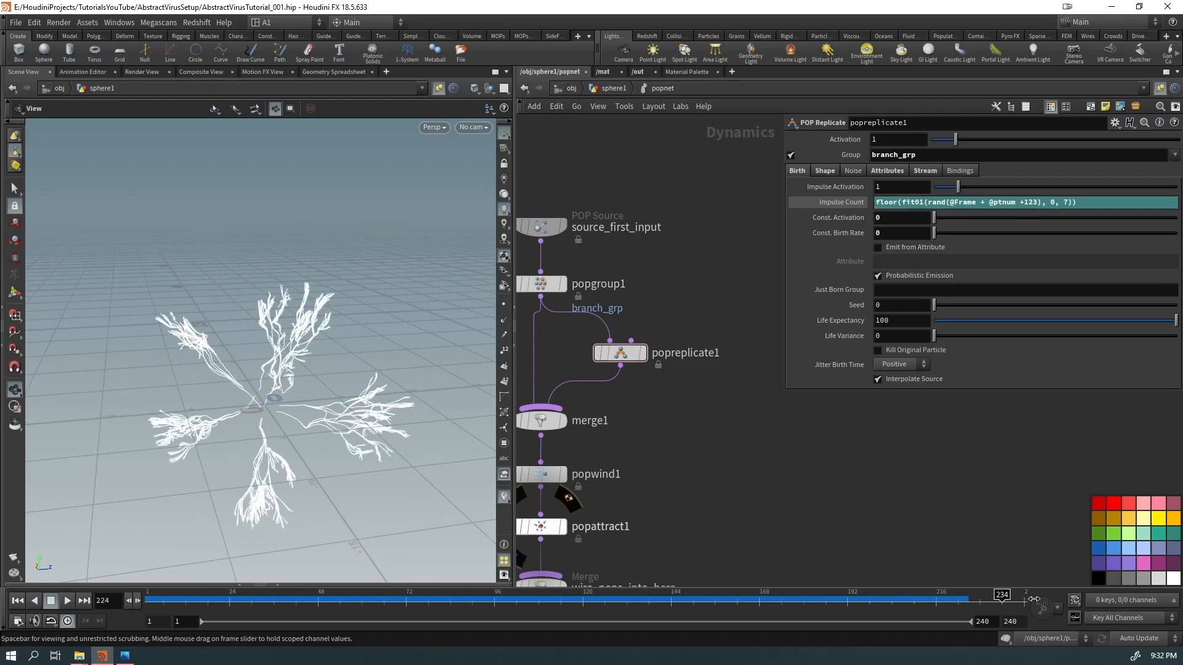
Step: Set the fit01 minimum in popreplicate1's Impulse Count expression to 1 and replay the simulation from frame 1 to 240
left_click_drag(330, 475, 259, 442)
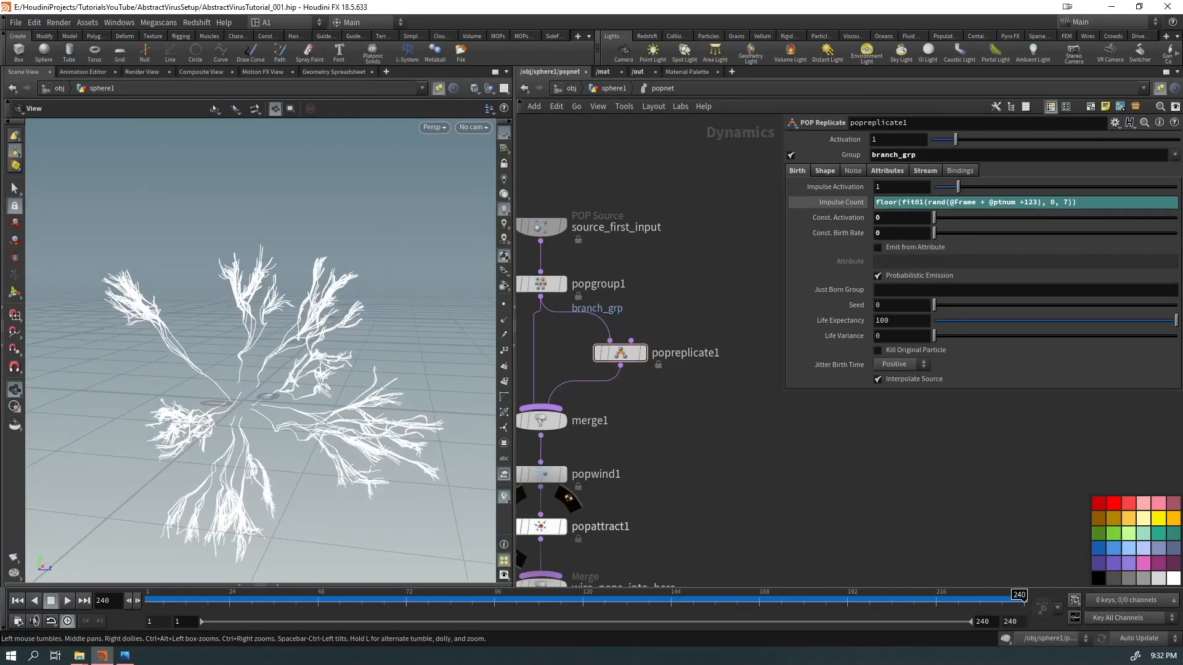
double_click(1050, 202)
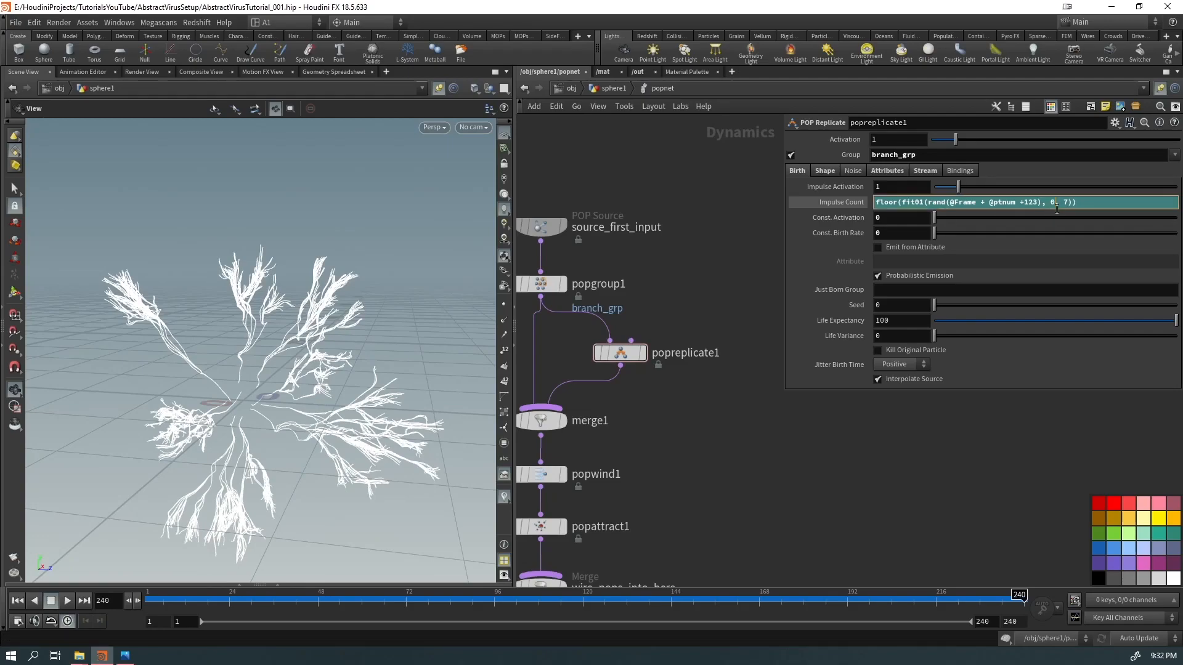
type("1")
key("Return")
key("ctrl+Up")
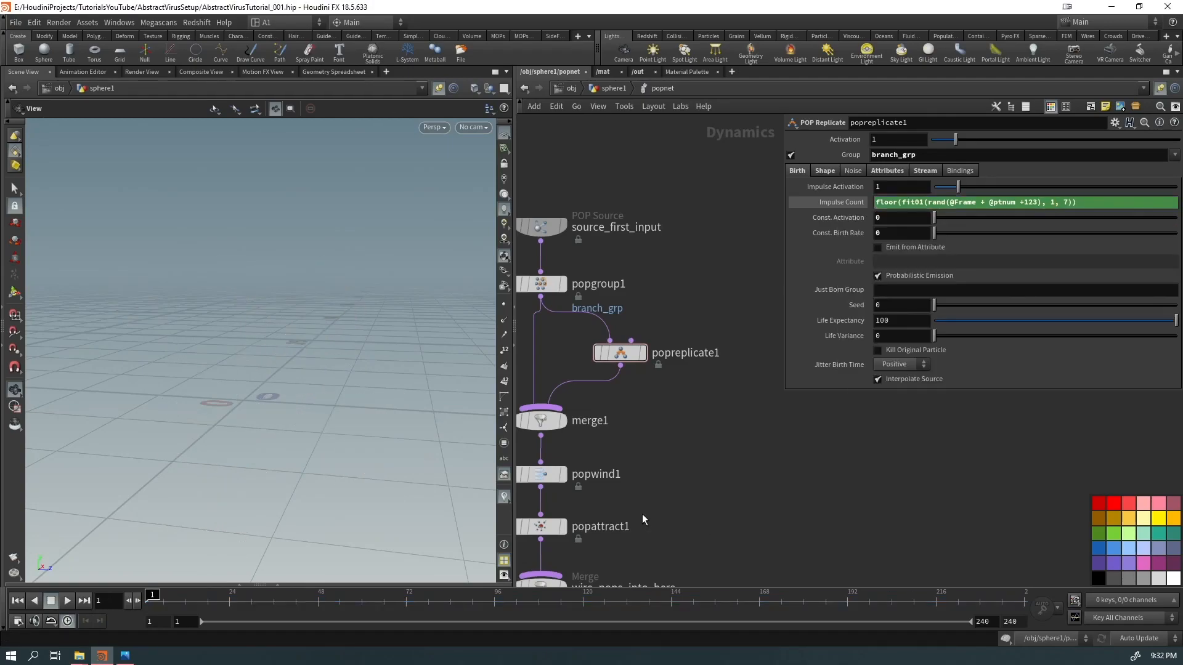
left_click_drag(150, 596, 1178, 624)
left_click_drag(345, 394, 280, 370)
Step: Return to the sphere1 geometry network and save the scene
middle_click_drag(687, 497, 736, 333)
middle_click_drag(689, 531, 803, 379)
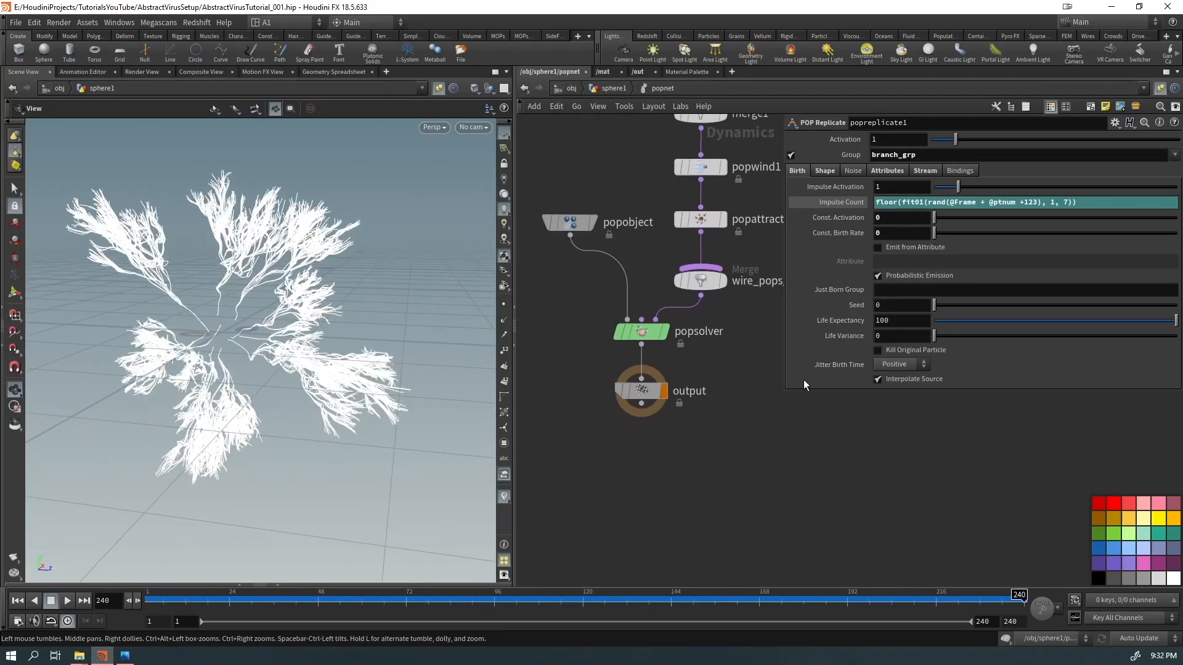
middle_click_drag(571, 136, 568, 330)
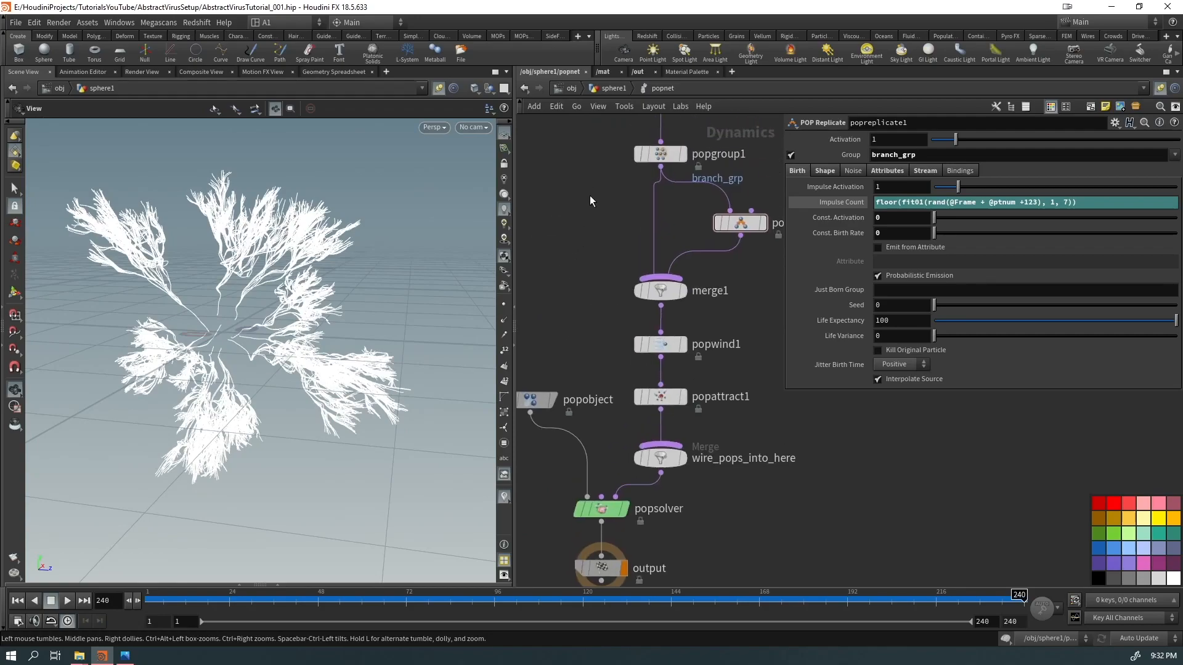
left_click(605, 88)
middle_click_drag(731, 491, 605, 373)
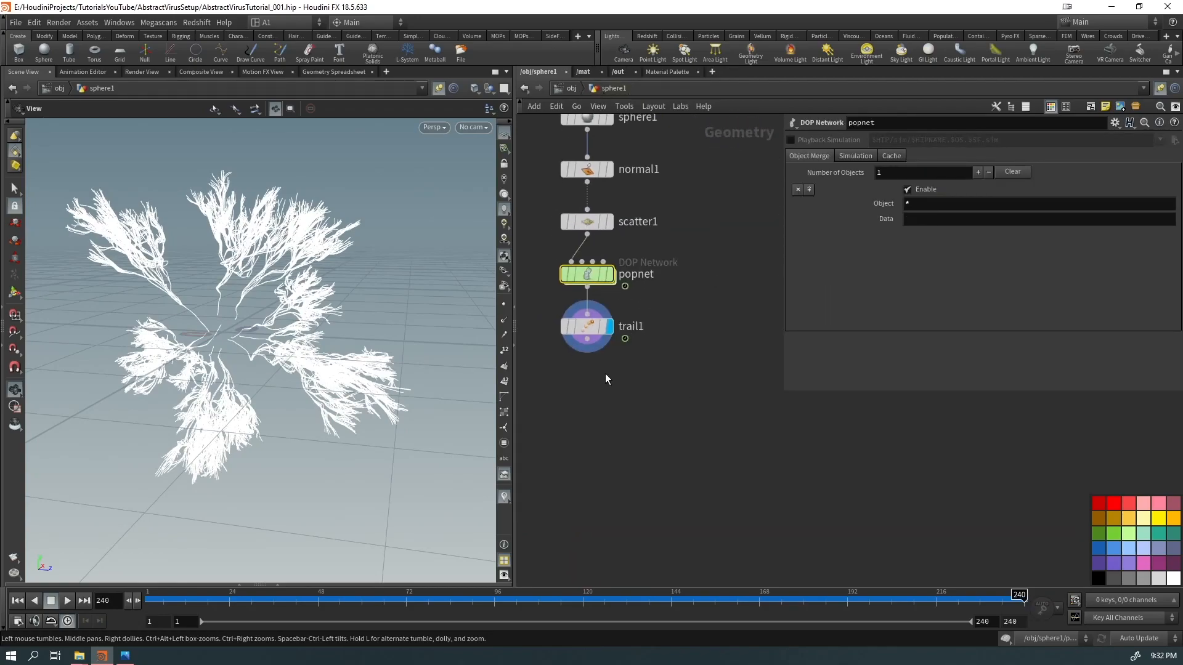
left_click(591, 352)
key("Escape")
key("ctrl+s")
Step: Add a PolyWire node fed by trail1 and display its geometry
left_click(587, 339)
key("Tab")
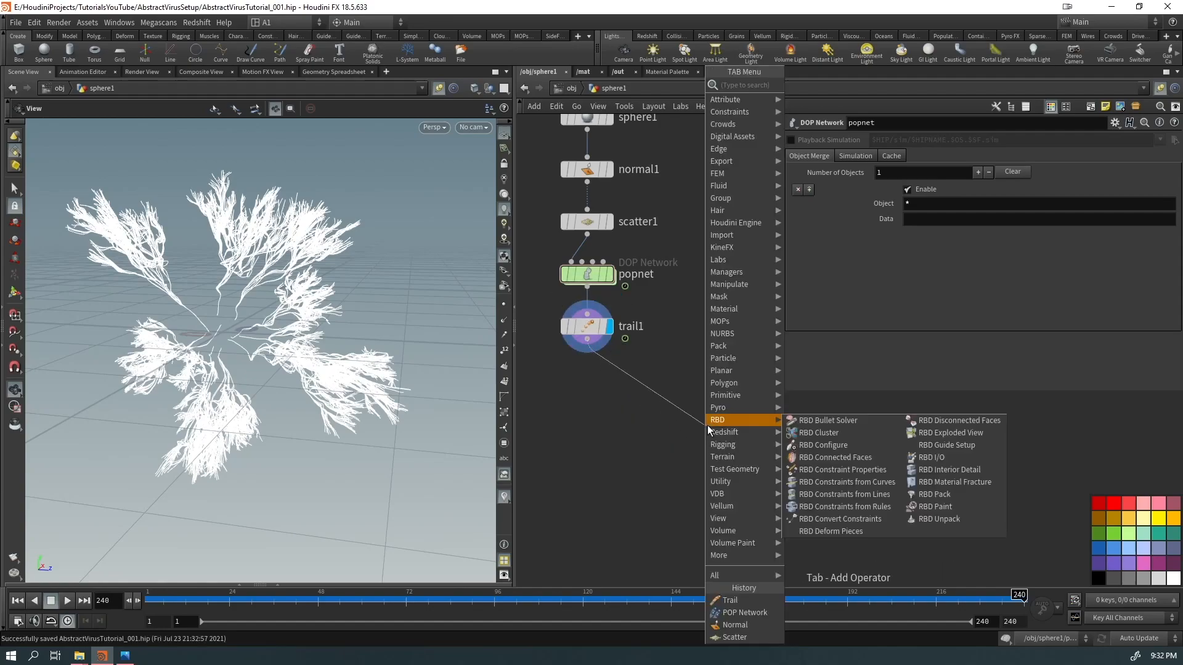
type("polywi")
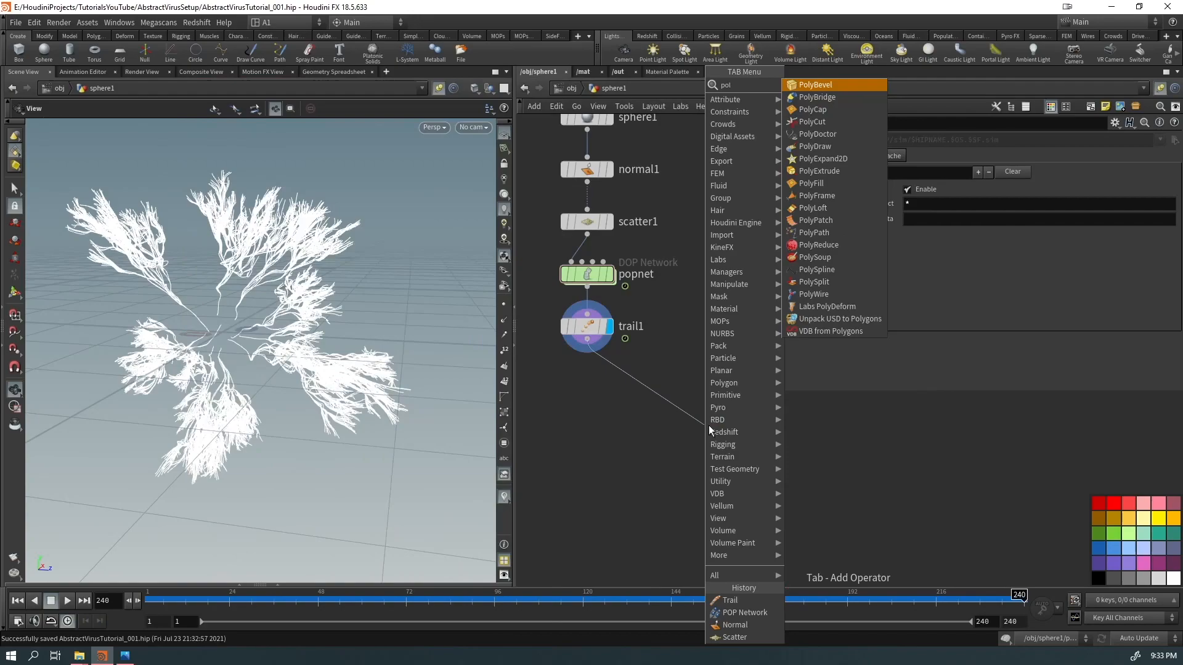
key("Escape")
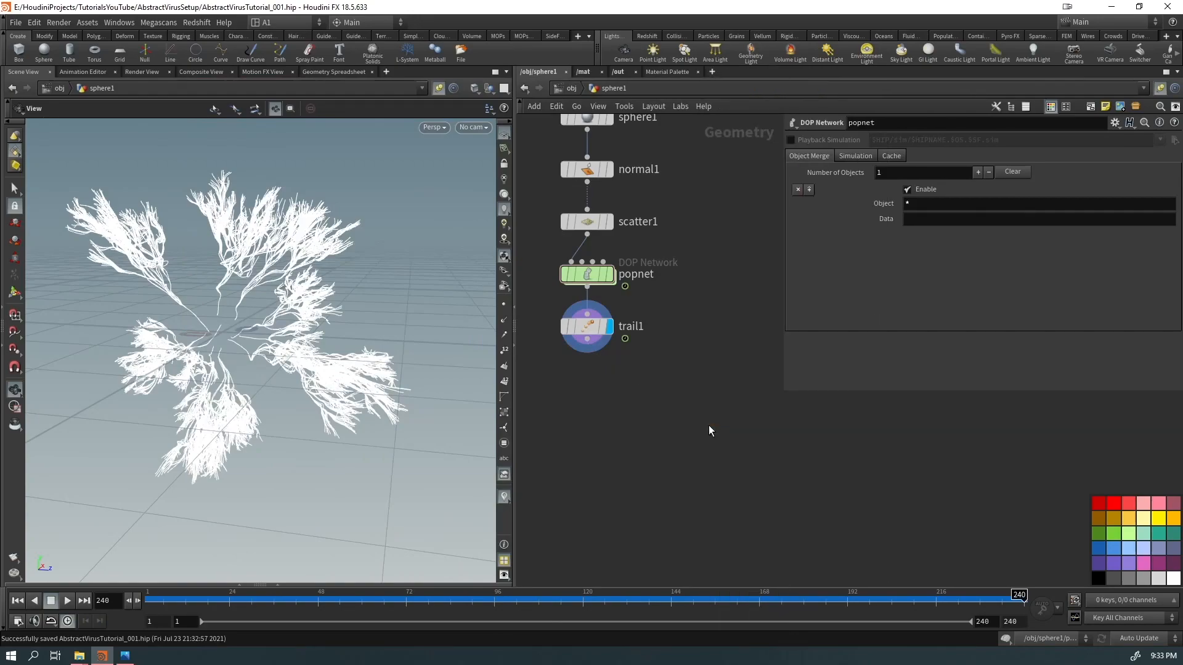
left_click(697, 455)
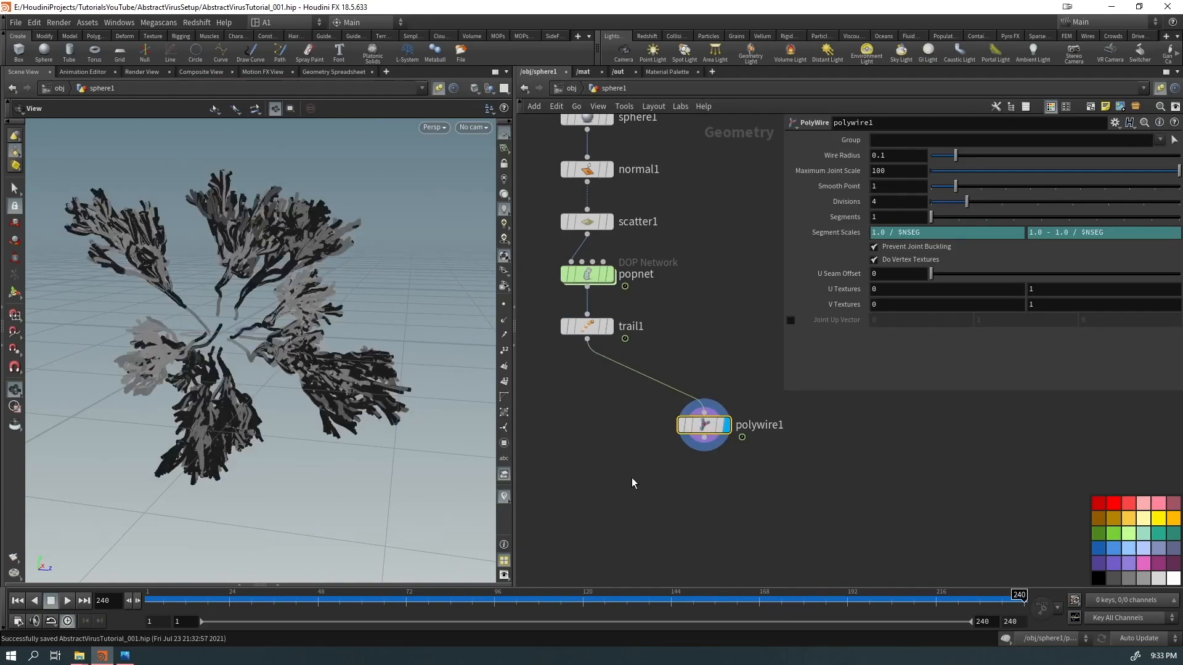
left_click_drag(241, 253, 285, 239)
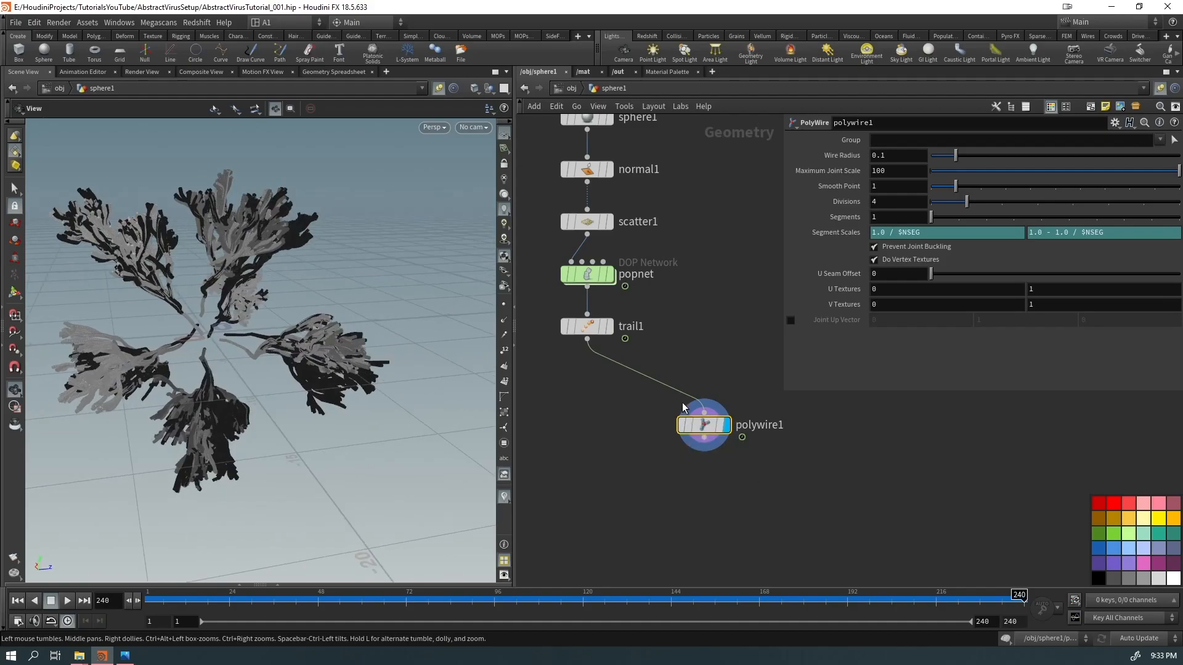
Step: Append a Normal node after polywire1 and display it
key("Tab")
type("no")
key("Return")
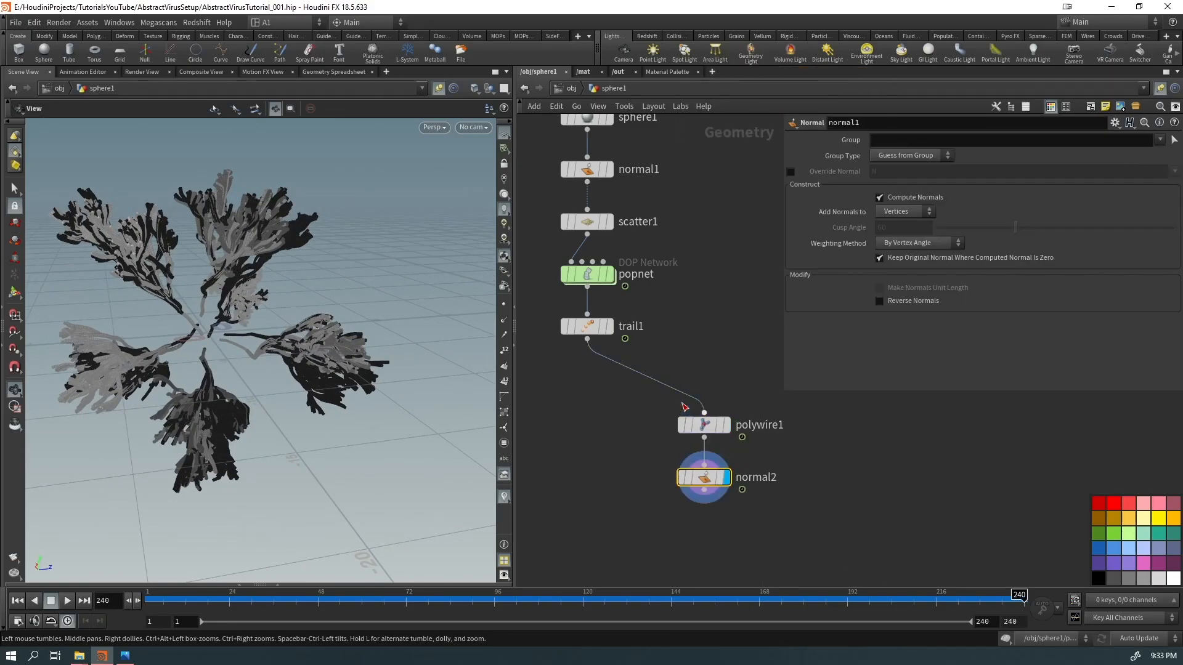
right_click_drag(563, 152, 540, 171)
left_click_drag(321, 196, 885, 243)
Step: Try 12 Divisions on polywire1 and settle on 8
left_click(690, 433)
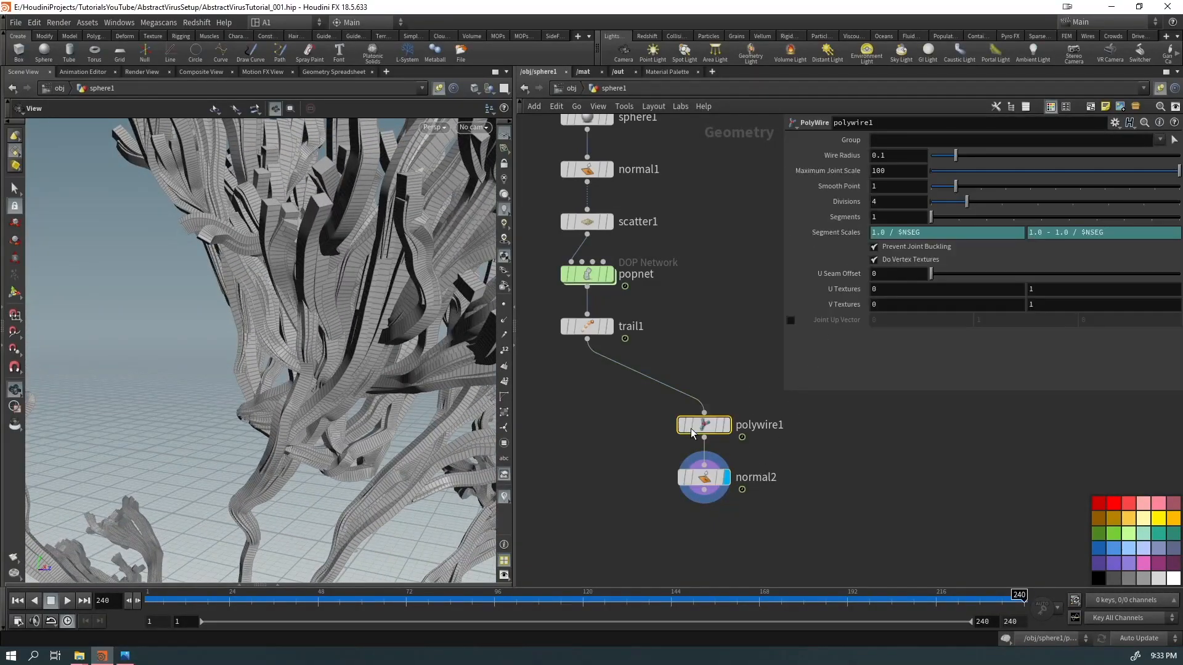
key("Return")
type("12")
key("Return")
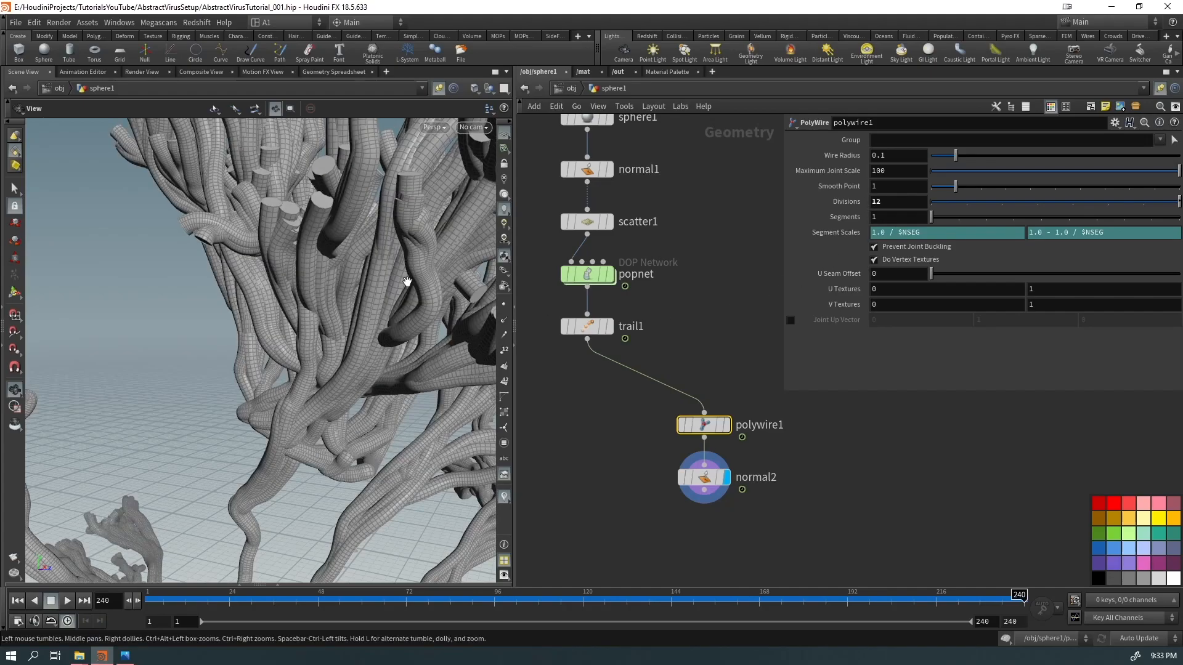
double_click(879, 206)
type("8")
key("Return")
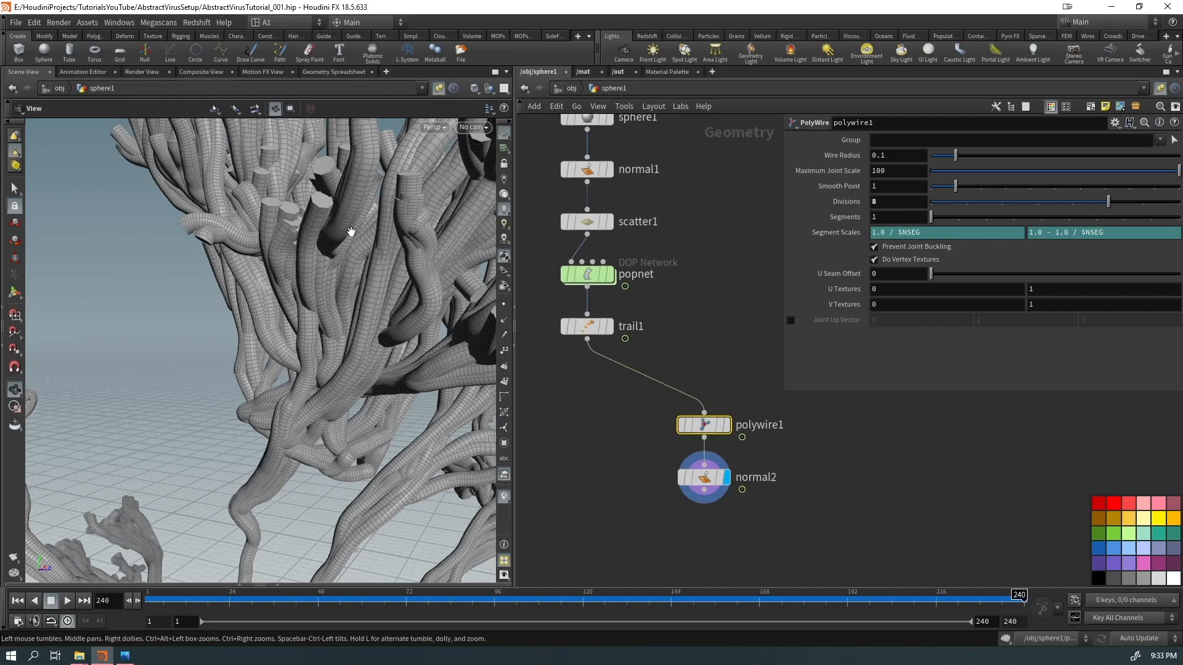
Step: Examine the wired branches up close and from a distance, and check normal2's geometry information for its polygon count
middle_click_drag(354, 213, 338, 279)
right_click_drag(339, 279, 164, 344)
left_click_drag(164, 343, 367, 313)
right_click_drag(366, 313, 464, 433)
middle_click_drag(465, 433, 222, 250)
left_click_drag(222, 251, 213, 315)
middle_click_drag(214, 315, 317, 441)
right_click_drag(316, 441, 243, 341)
mouse_move(242, 340)
left_mouse_down()
mouse_move(423, 252)
mouse_move(382, 227)
mouse_move(333, 243)
mouse_move(306, 429)
mouse_move(219, 388)
mouse_move(247, 345)
left_mouse_up()
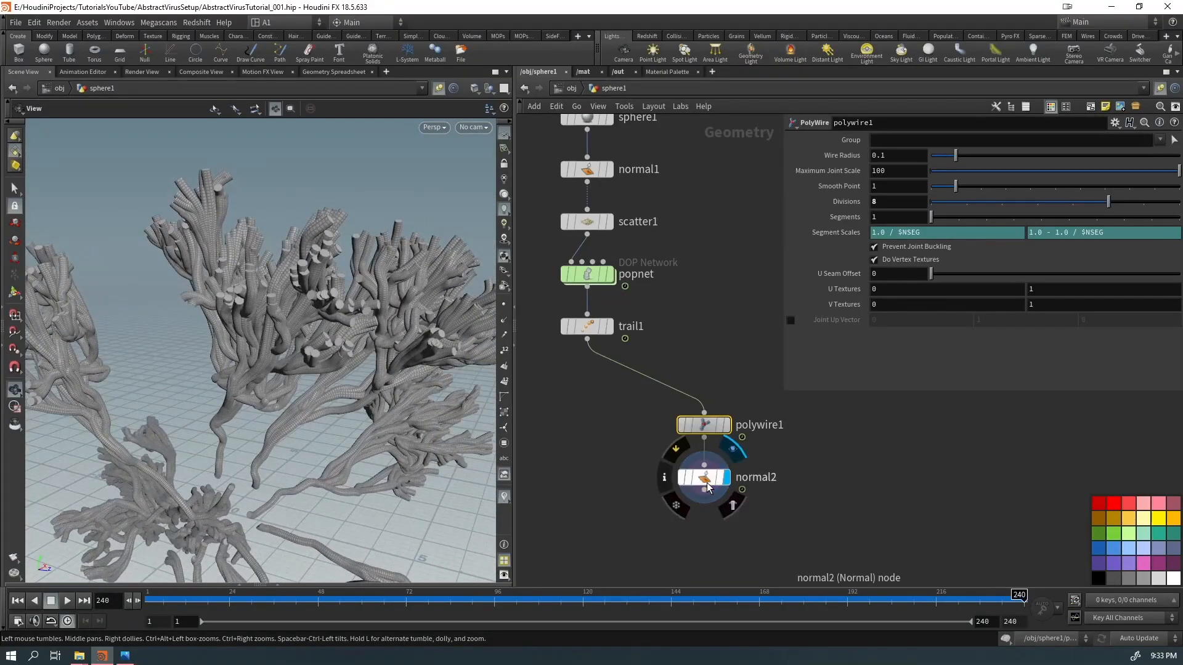
middle_click(707, 486)
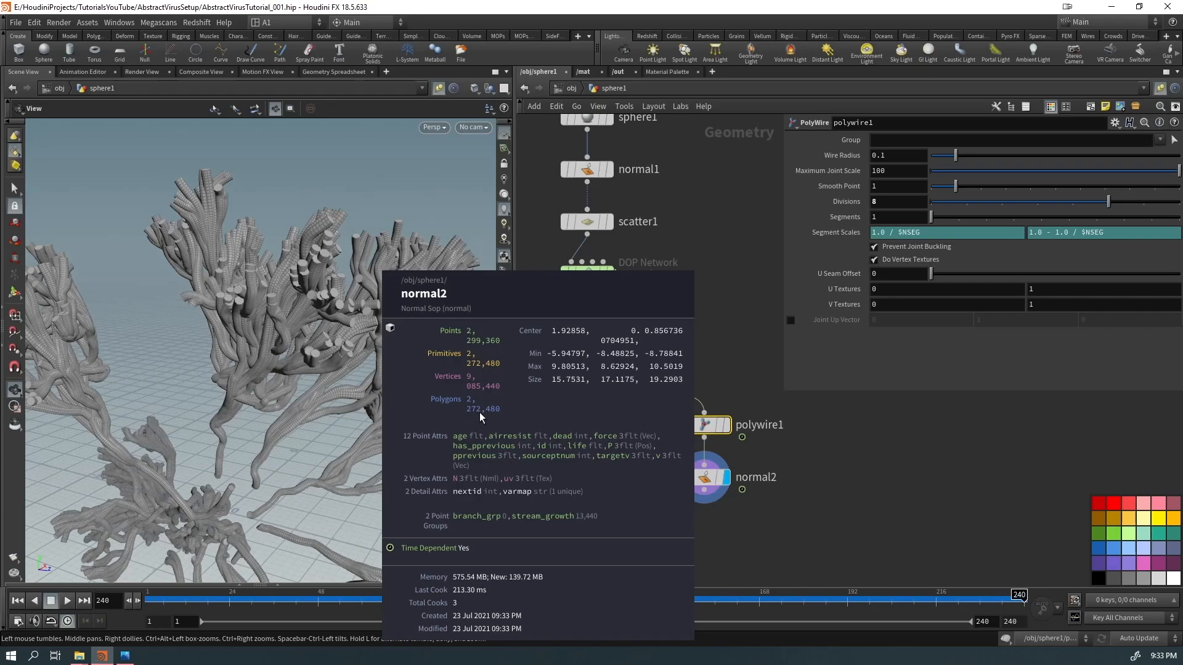
left_click_drag(363, 427, 233, 395)
right_click_drag(233, 394, 217, 336)
left_click_drag(218, 336, 213, 364)
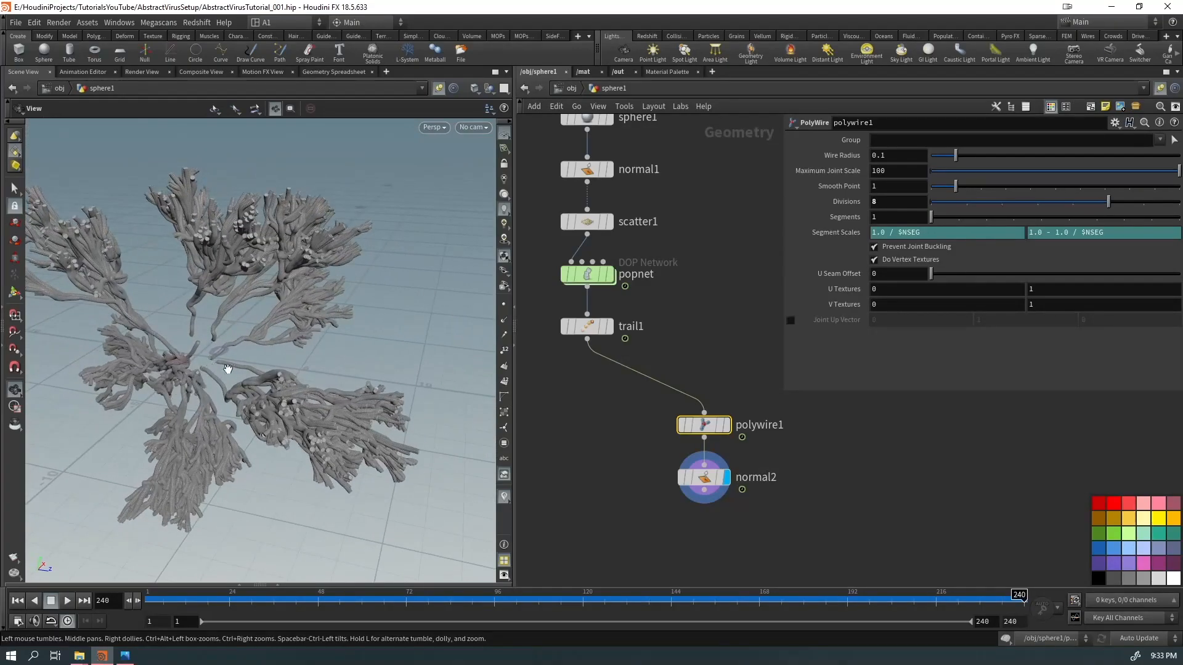
Step: Display trail1's strands instead of the wire meshes and switch the network connections to the rounded wire style
left_click(609, 326)
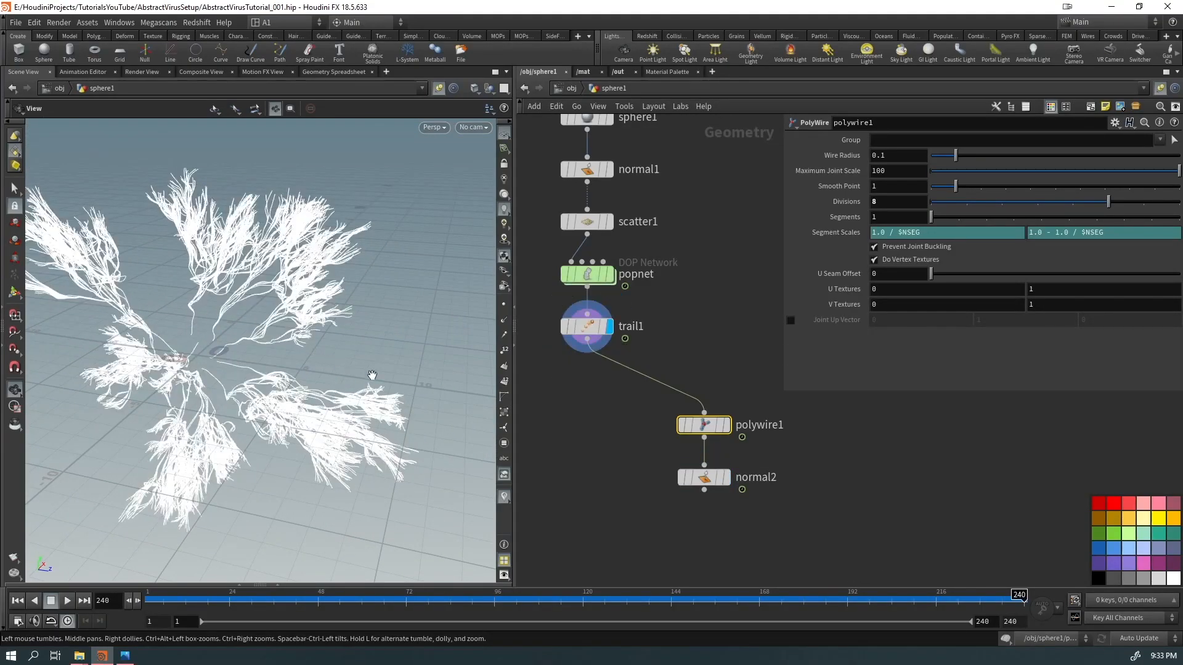
key("shift+s")
left_click(736, 210)
middle_click_drag(586, 448, 624, 510)
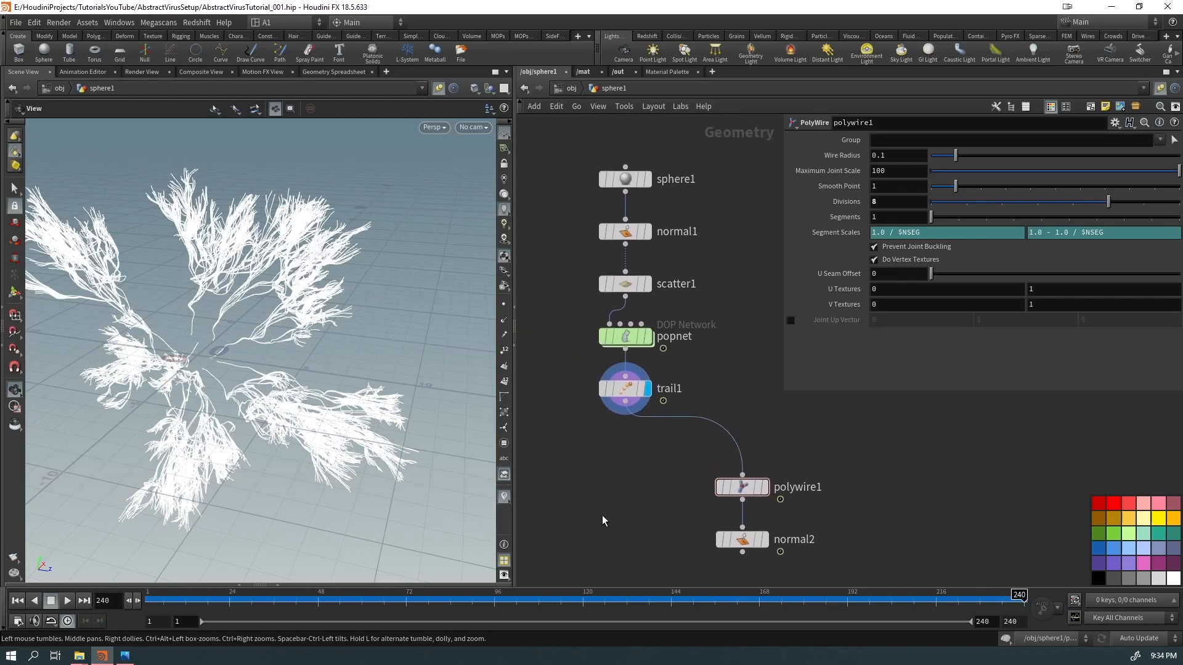
left_click_drag(278, 312, 231, 365)
right_click_drag(234, 364, 303, 339)
left_click_drag(302, 338, 337, 313)
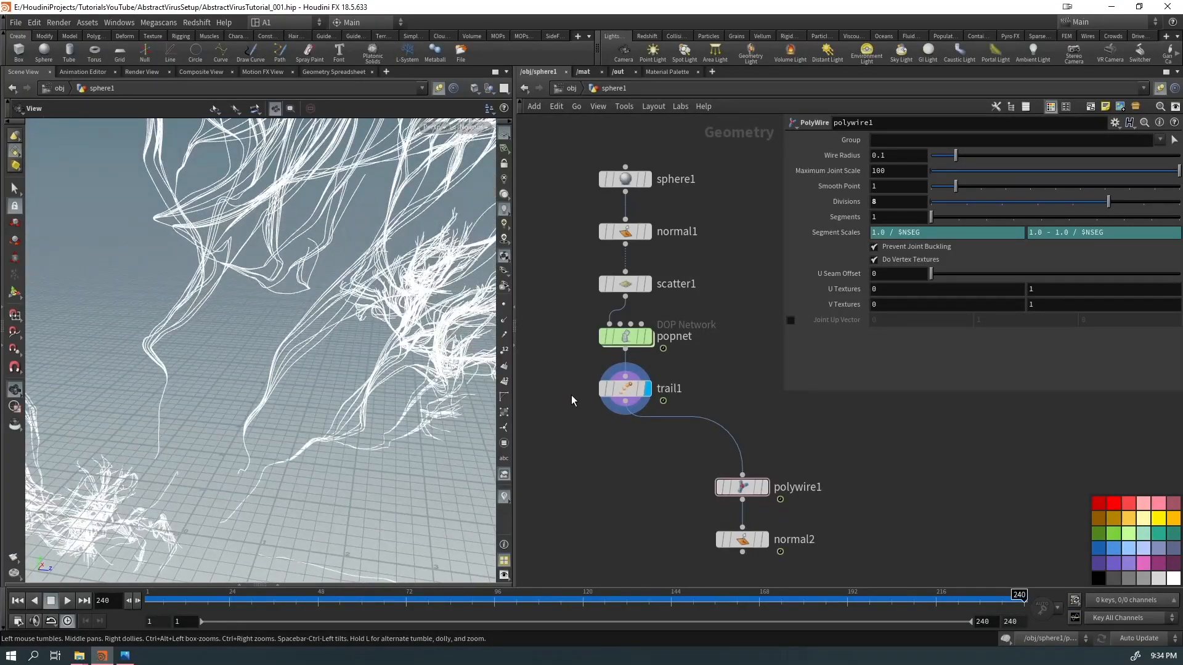
Step: At the object level, create a camera from the current view and look through cam1
left_click(569, 89)
right_click_drag(287, 327, 185, 394)
left_click_drag(184, 393, 236, 336)
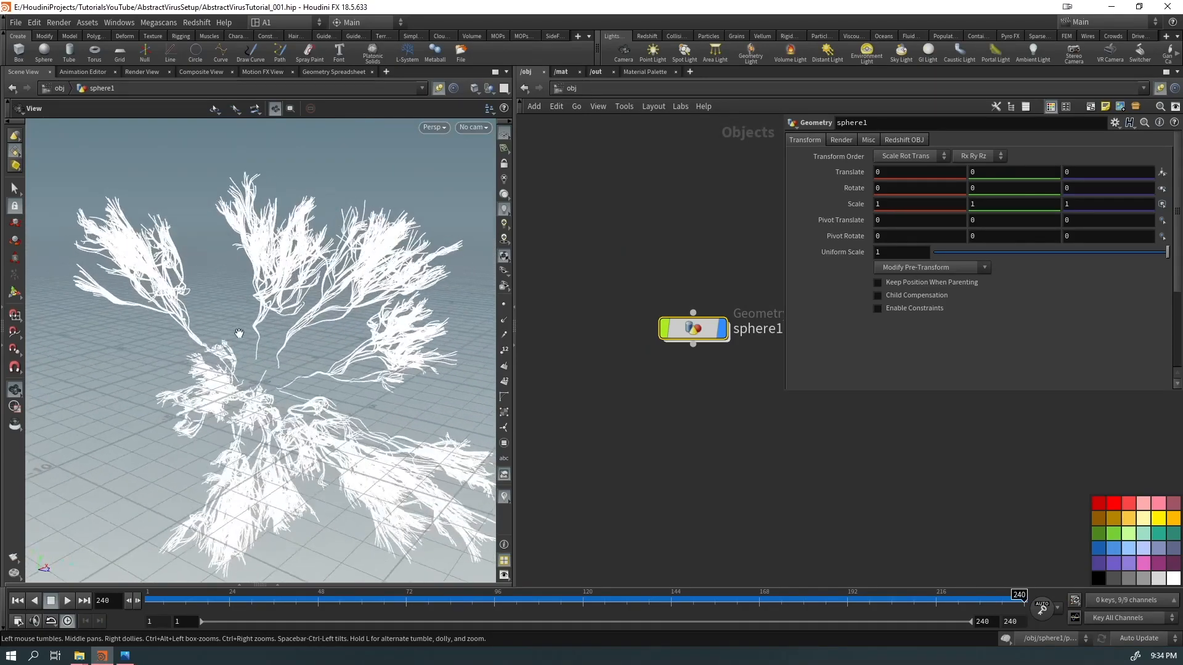
left_click(627, 54, "ctrl")
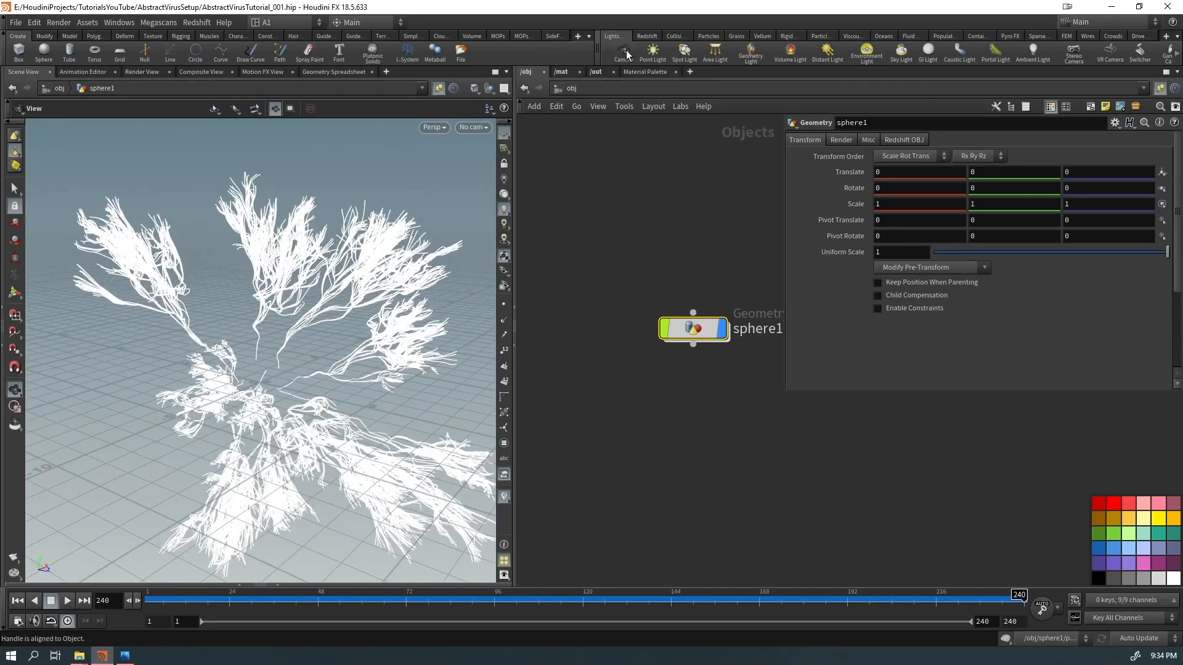
mouse_move(345, 295)
left_mouse_down("alt")
mouse_move(330, 308)
mouse_move(323, 298)
left_mouse_up("alt")
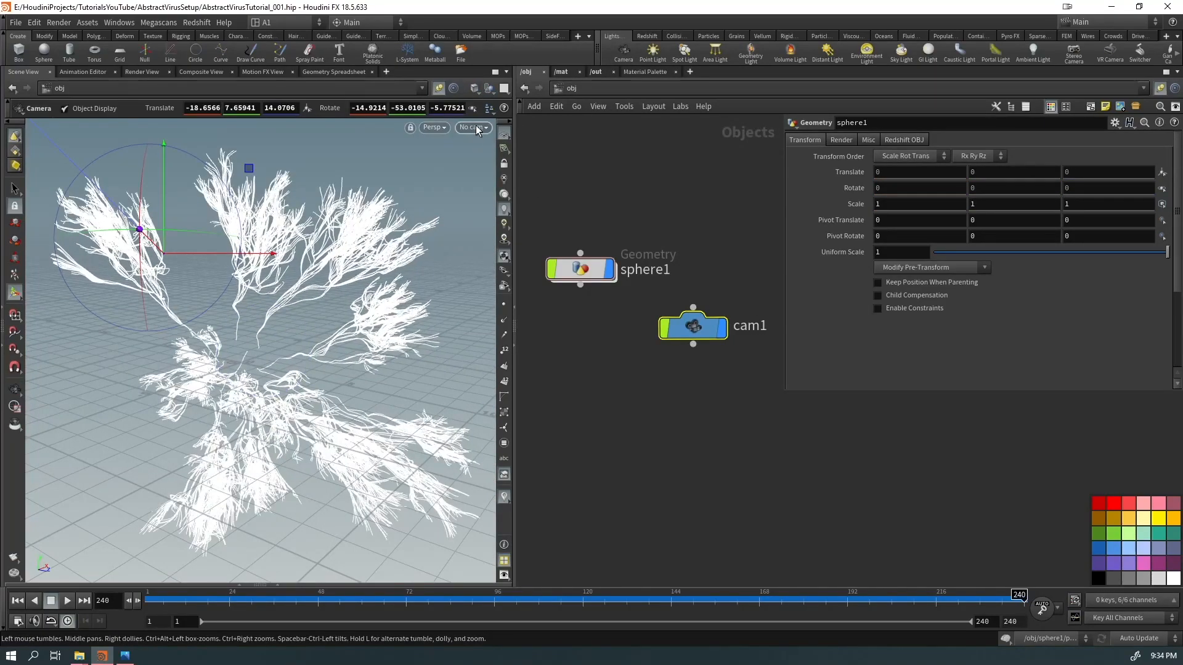
left_click(477, 128)
left_click(487, 180)
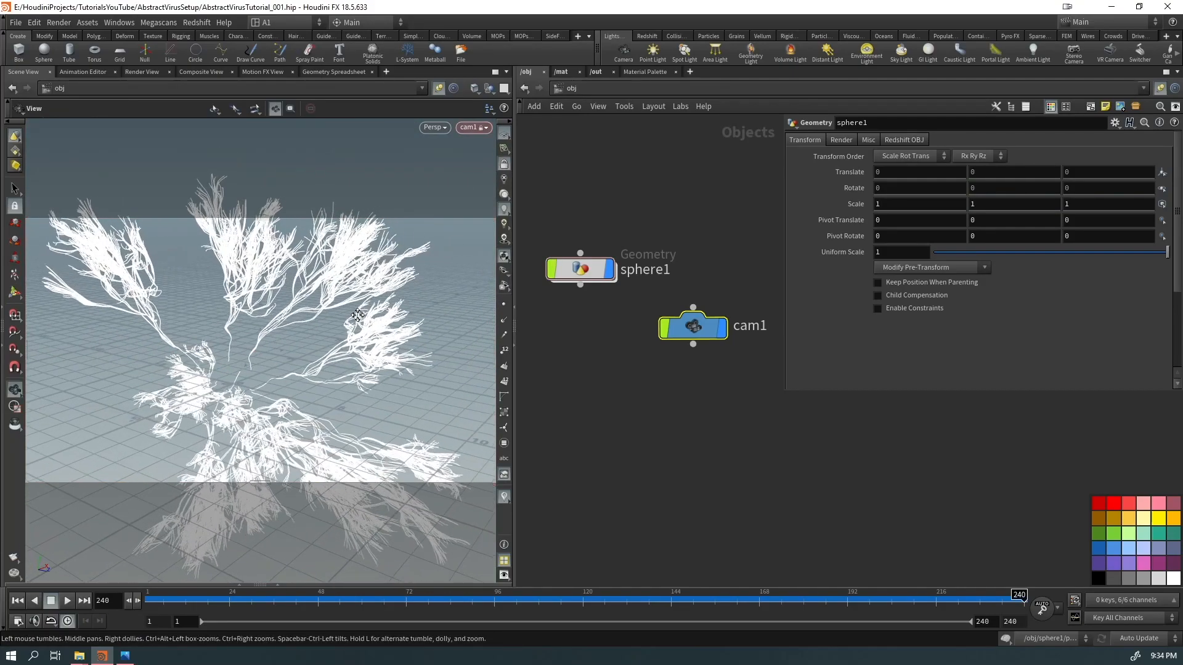
Step: Reframe cam1 closer to the strands' centre from a lower viewpoint
left_click_drag(360, 316, 256, 331)
right_click_drag(256, 331, 230, 314)
mouse_move(229, 314)
left_mouse_down()
mouse_move(263, 329)
mouse_move(233, 325)
left_mouse_up()
left_click(635, 217)
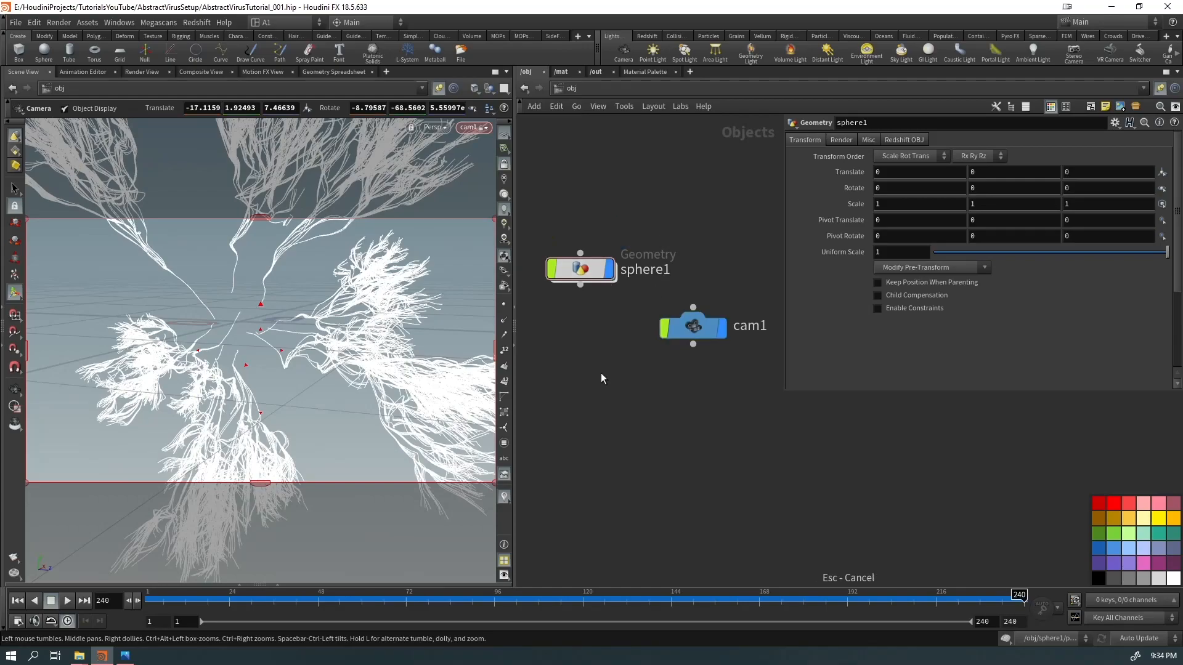
Step: Move the cam1 node lower in the network and add a Geometry object directly beneath sphere1
left_click_drag(678, 330, 572, 511)
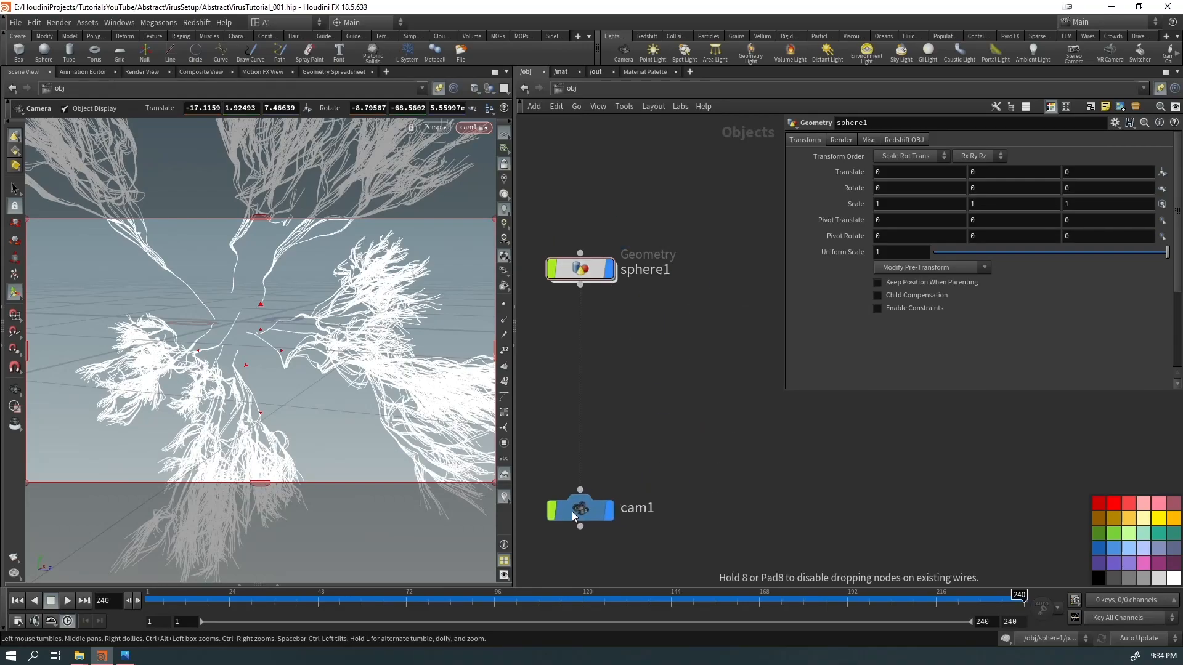
key("Tab")
type("geo")
key("Return")
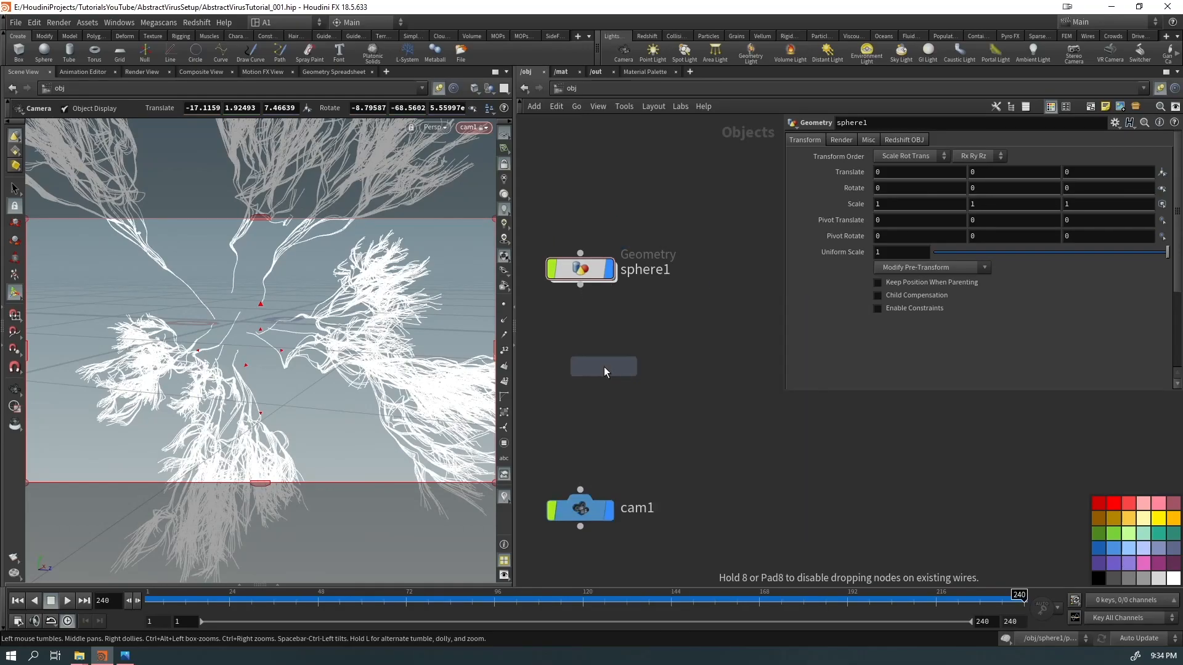
left_click(604, 372)
left_click_drag(603, 369, 579, 363)
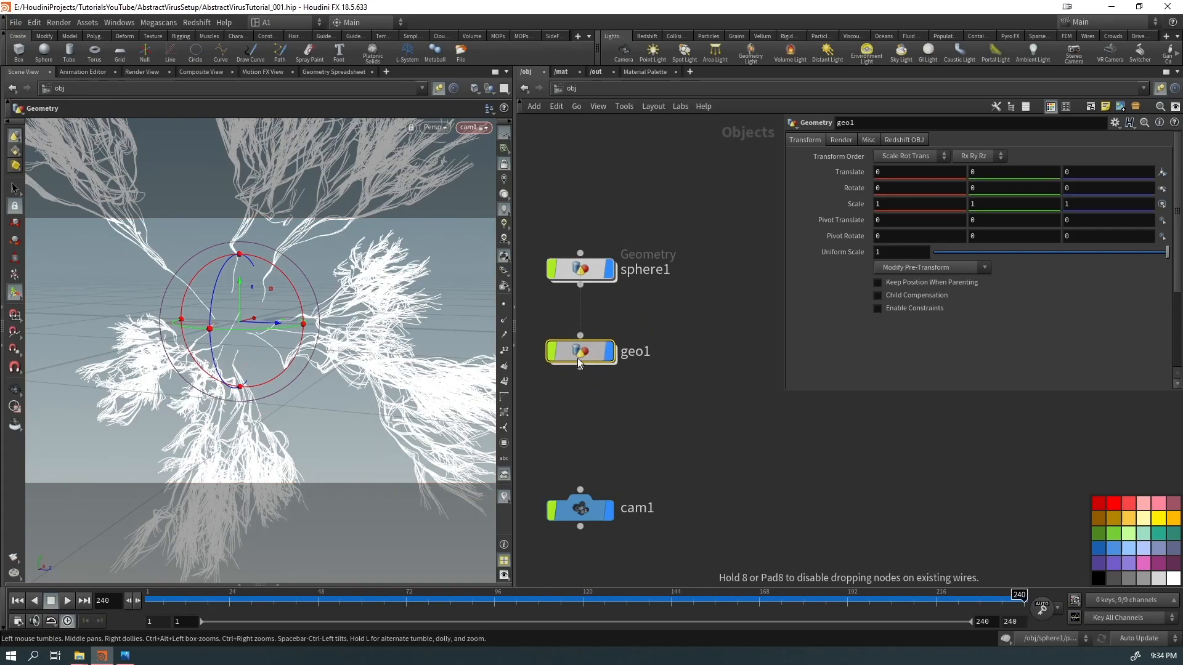
Step: Inside sphere1, save the scene and connect a Null node to trail1's output
double_click(590, 269)
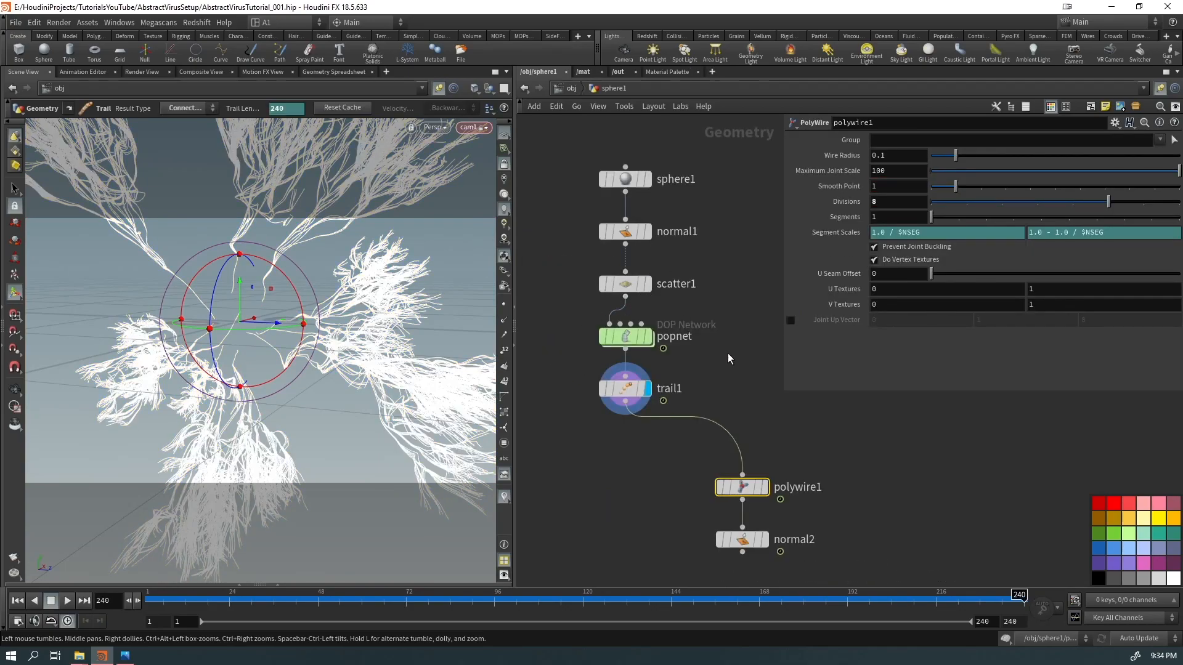
middle_click_drag(726, 357, 801, 335)
left_click(696, 387)
key("ctrl+s")
key("Tab")
type("nu")
key("Return")
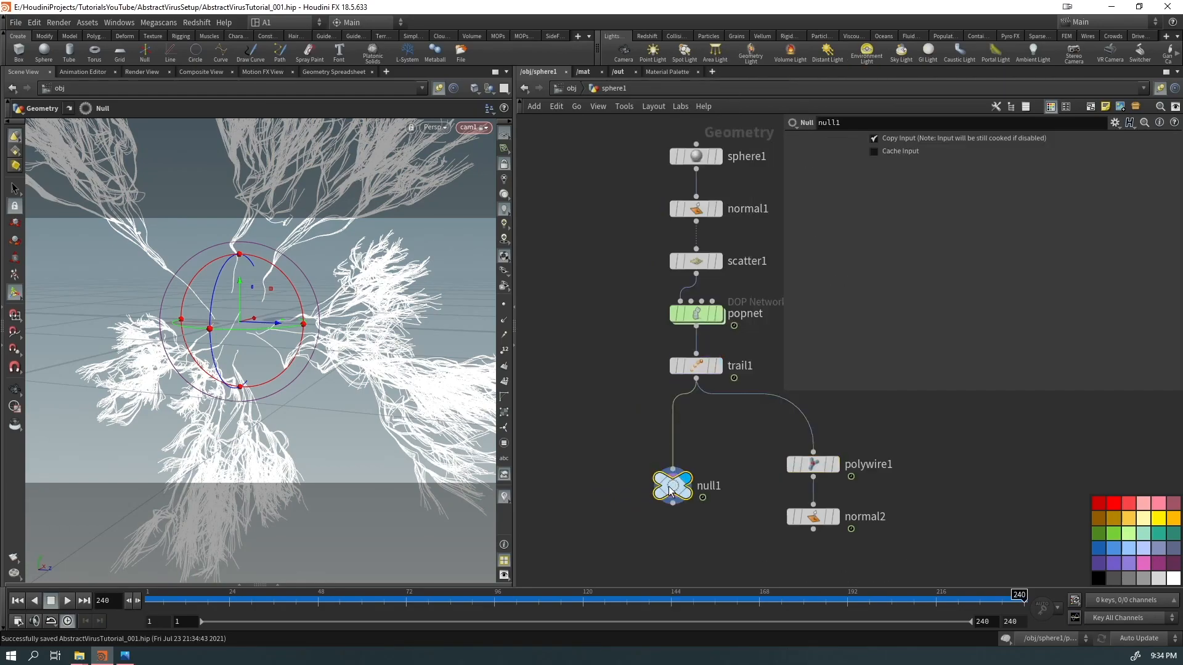
Step: Rename the null under trail1 as OUT_STRANDS
left_click(701, 491)
type("OUT_STRANC")
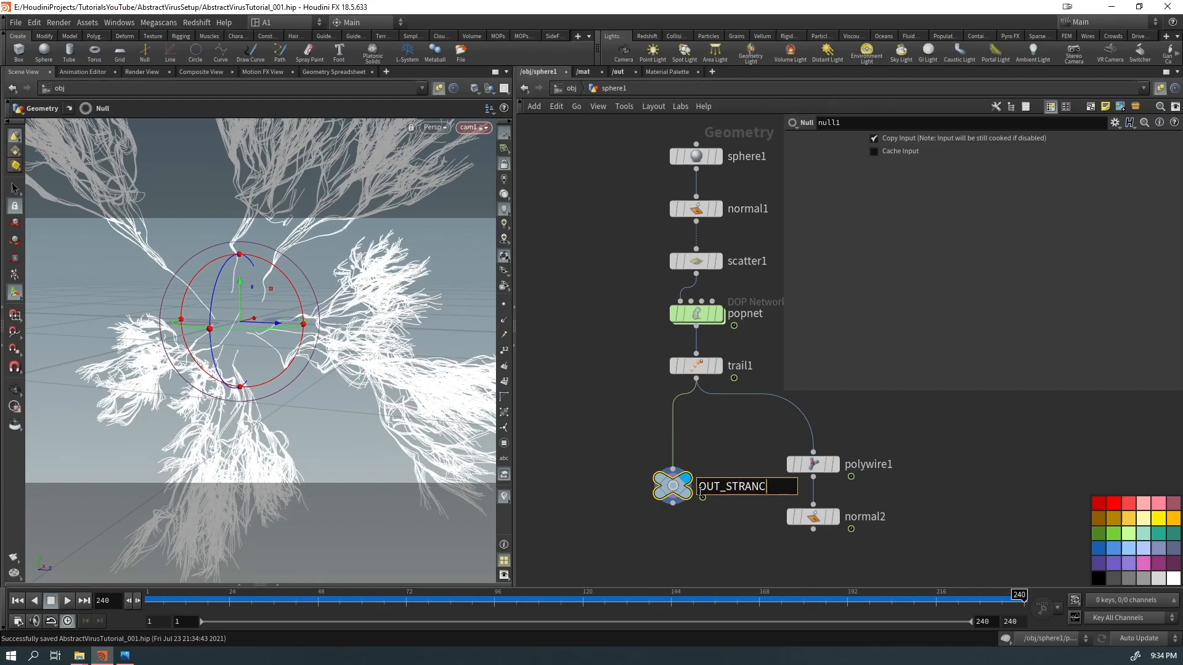
type("DS")
key("Return")
middle_click_drag(600, 304, 641, 375)
scroll(641, 375, "down", 3)
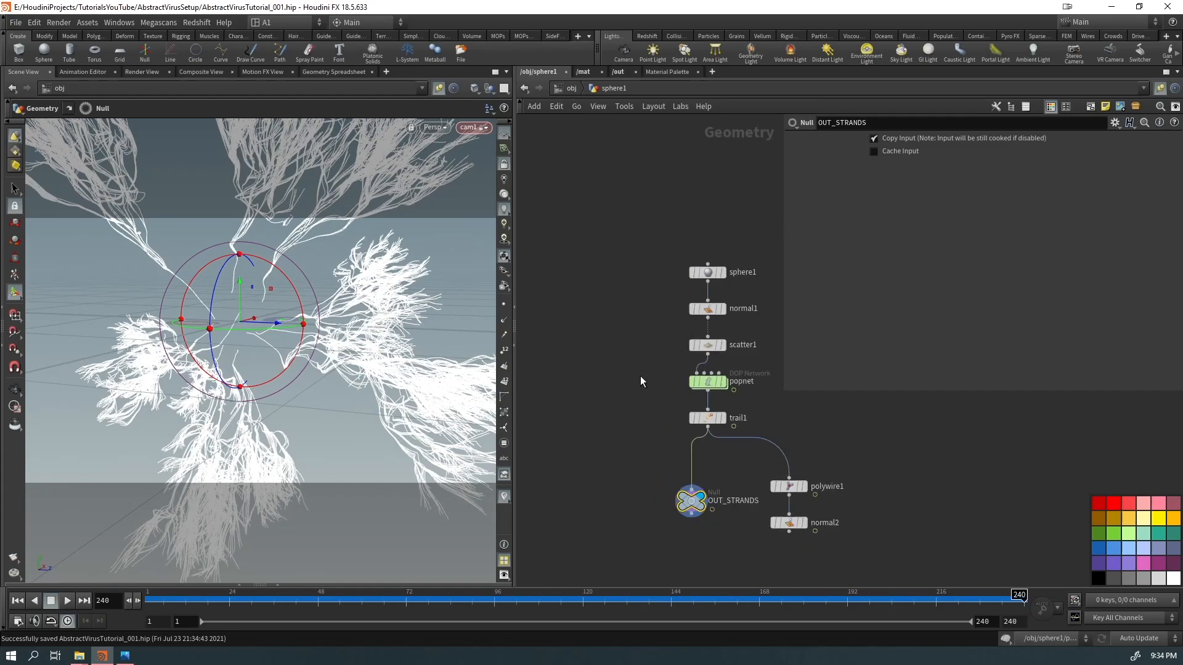
Step: Duplicate the OUT_STRANDS null, connect the copy to sphere1's output and rename it OUT_CORE
left_click_drag(689, 499, 591, 500, "alt")
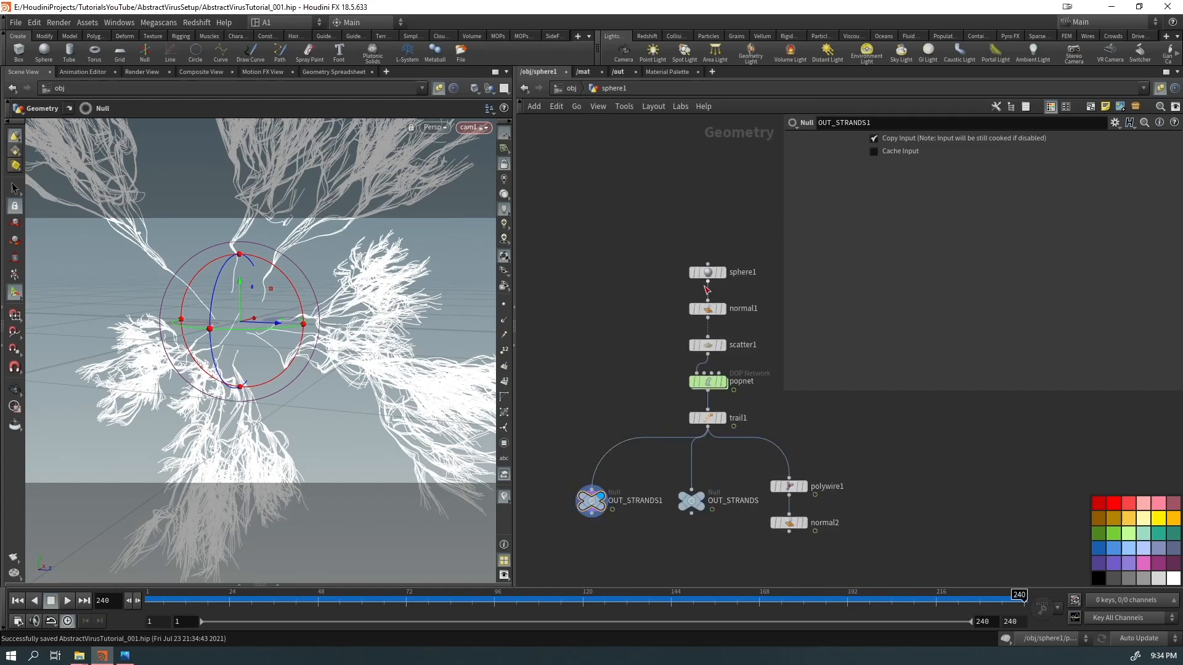
left_click_drag(707, 310, 592, 485)
double_click(634, 500)
left_click_drag(664, 501, 633, 510)
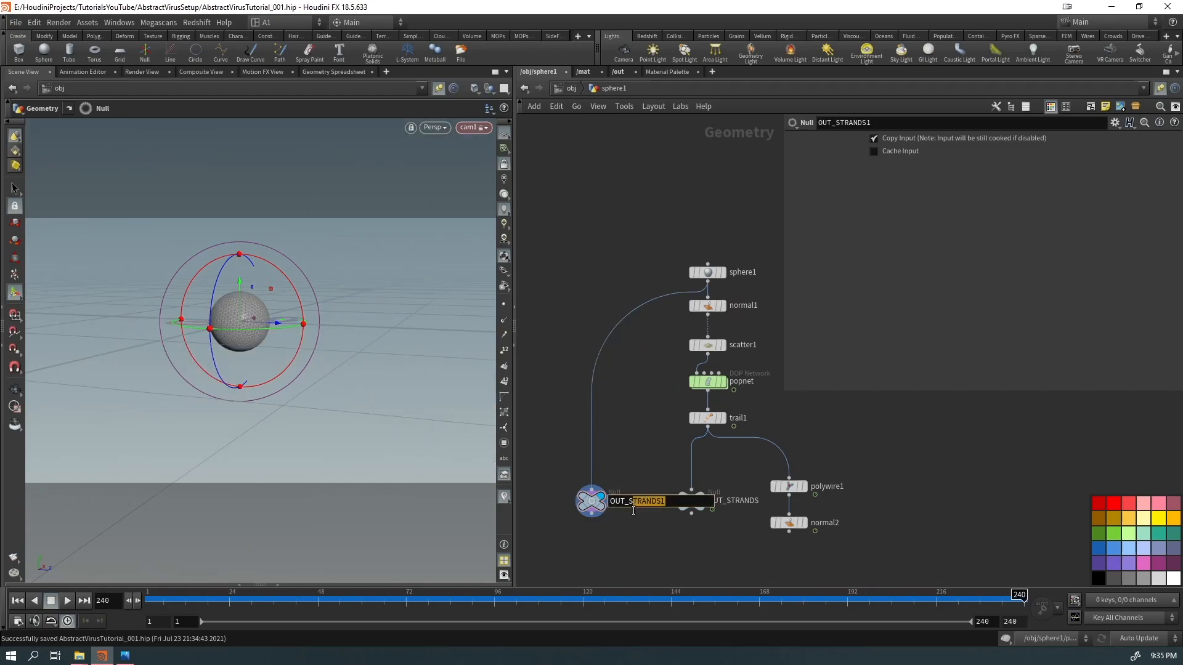
type("CORE")
key("Return")
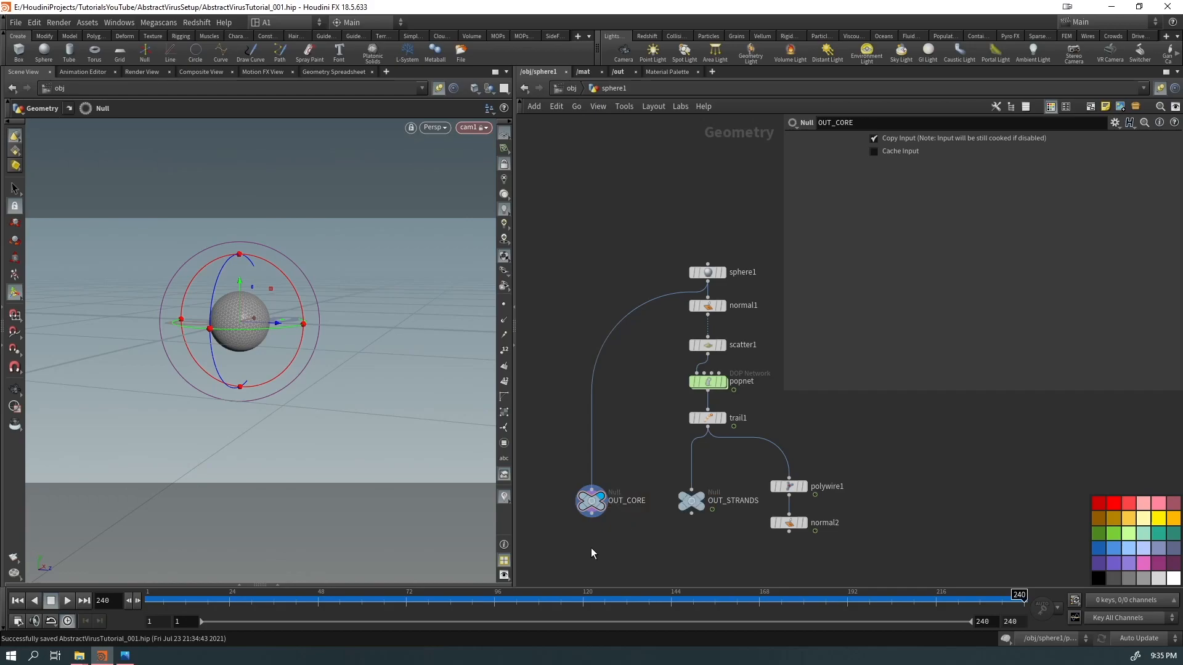
Step: Inside geo1, add an Object Merge node that loads the copied OUT_STRANDS null from /obj/sphere1
middle_click_drag(635, 483, 692, 373)
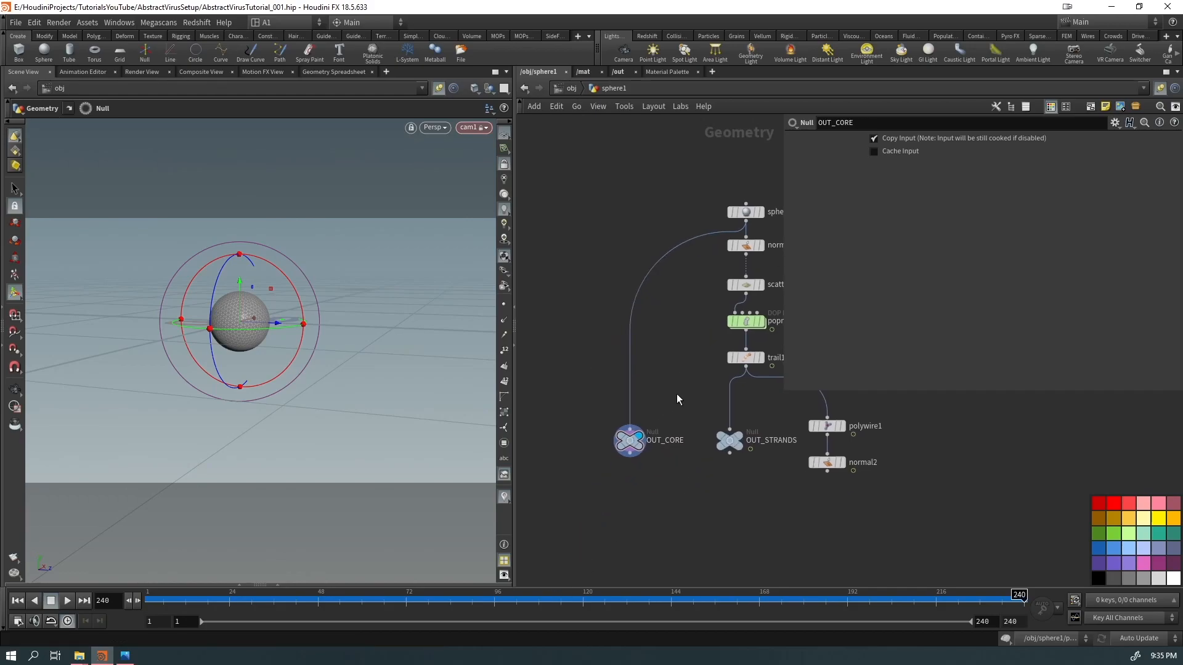
left_click_drag(744, 476, 701, 432)
key("ctrl+c")
left_click(572, 88)
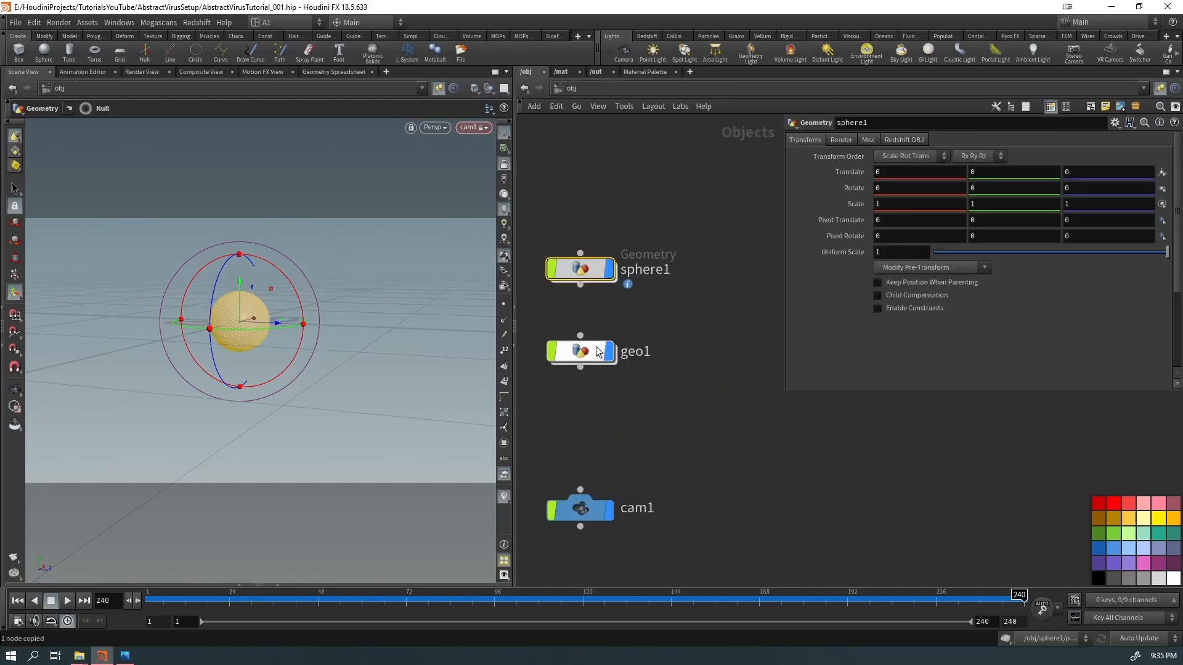
double_click(586, 357)
key("Tab")
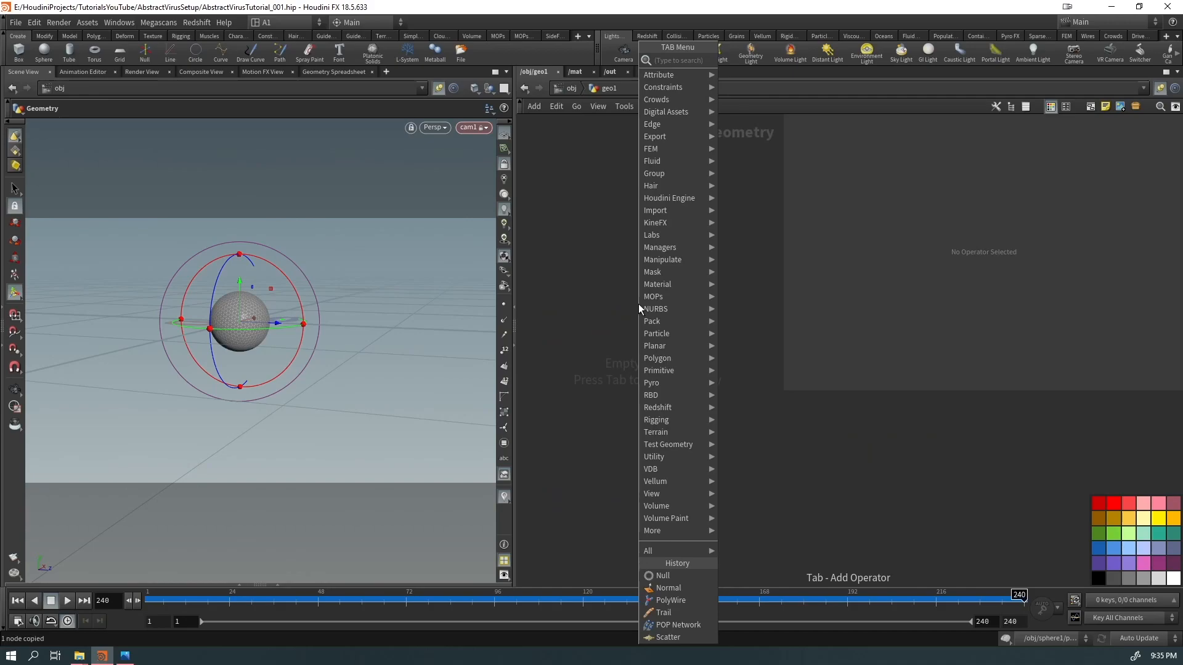
type("object merge")
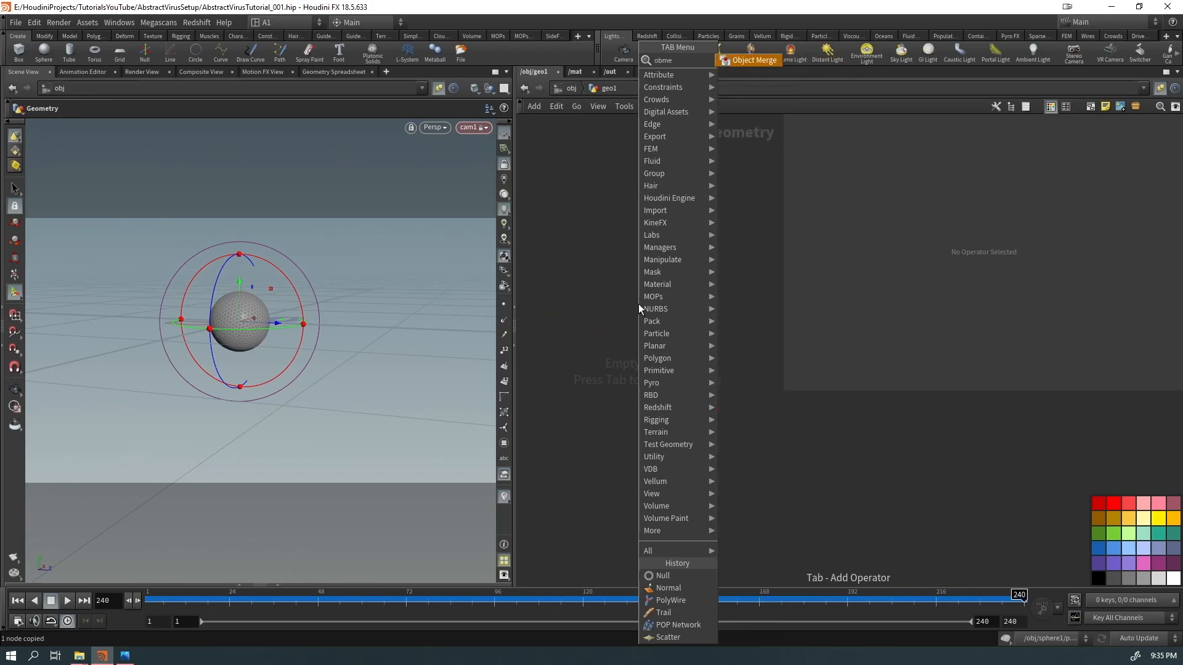
key("Return")
left_click(639, 306)
left_click(993, 178)
key("ctrl+v")
key("Escape")
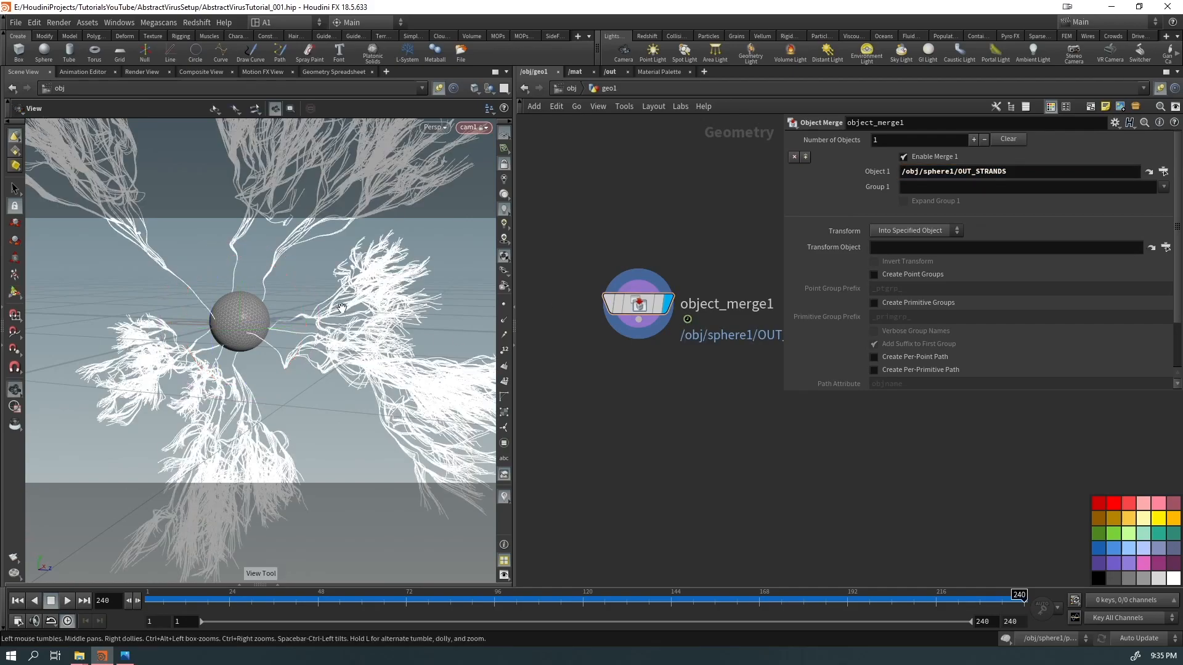
Step: At object level, rename geo1 as STRANDS and sphere1 as GEO
left_click(563, 92)
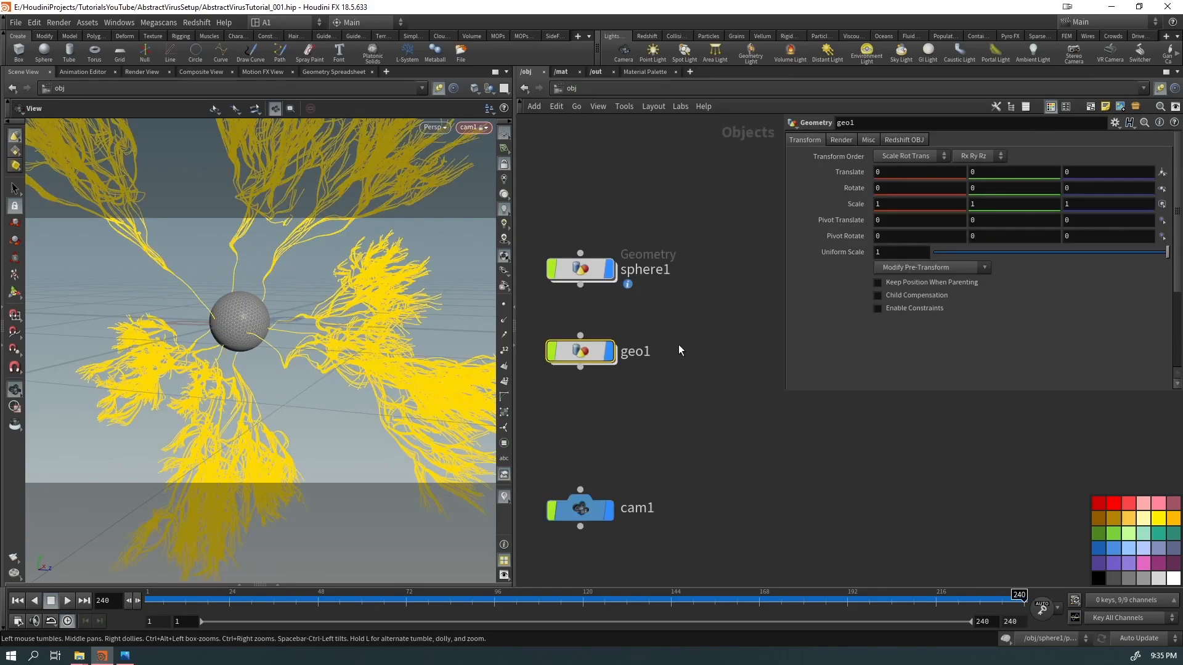
double_click(641, 353)
type("STRANDS")
key("Return")
double_click(650, 269)
double_click(649, 269)
type("GEO")
key("Return")
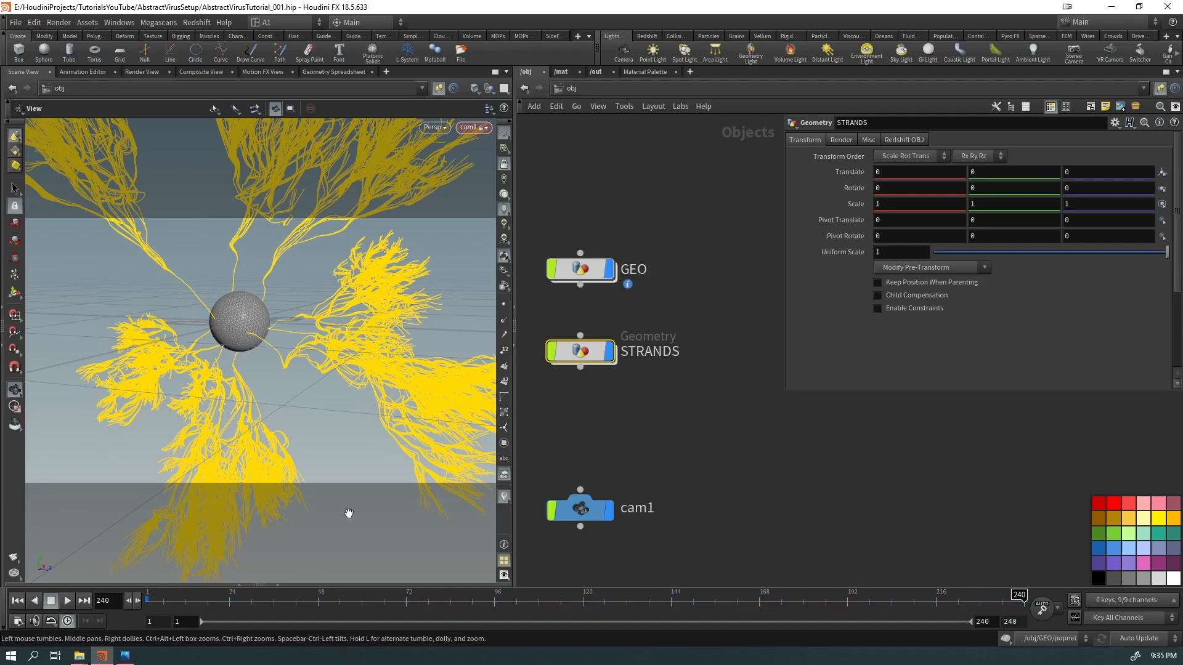
Step: Scrub the timeline to review the strands' growth up to frame 240, and unlock cam1 from the view
left_click_drag(330, 597, 148, 596)
key("Up")
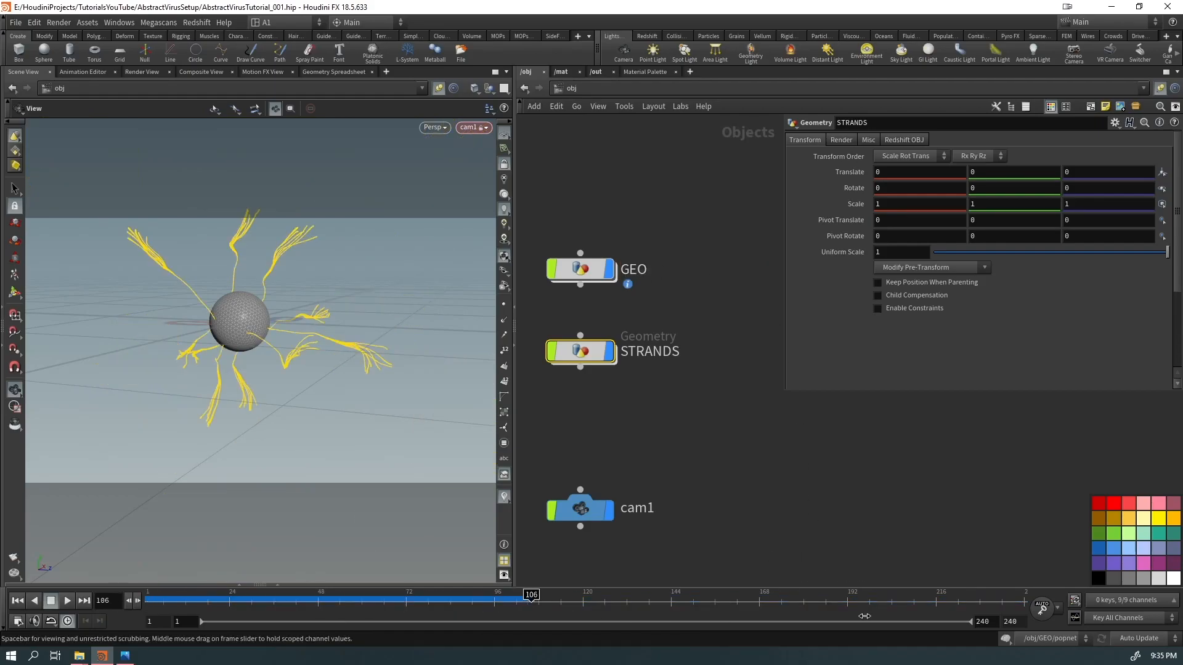
left_click(686, 440)
left_click(640, 349)
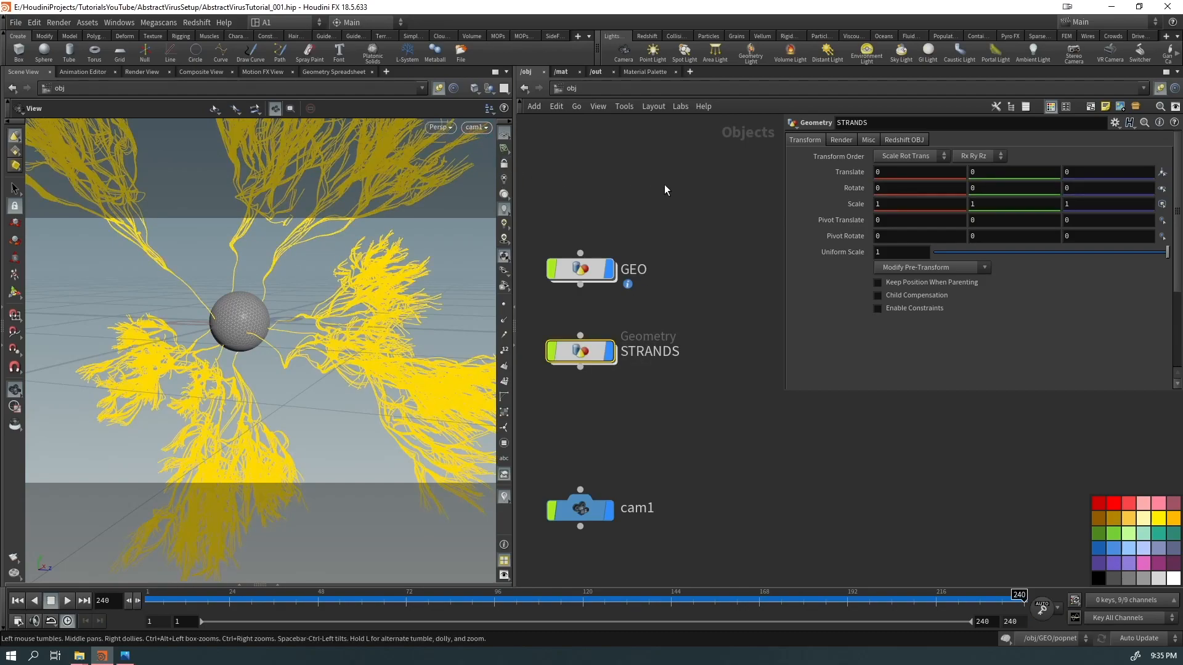
left_click(697, 283)
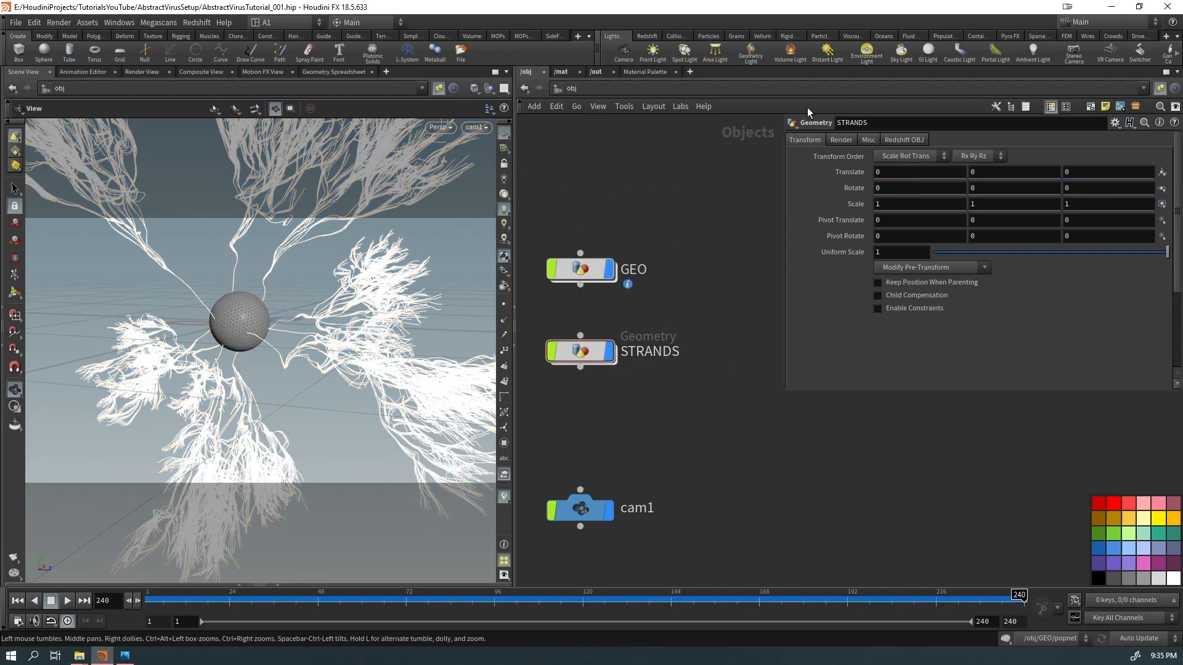
Step: Add a Redshift dome light below cam1 and load the Grayscale Gorilla Metal HDRIs preset on it
left_click(645, 36)
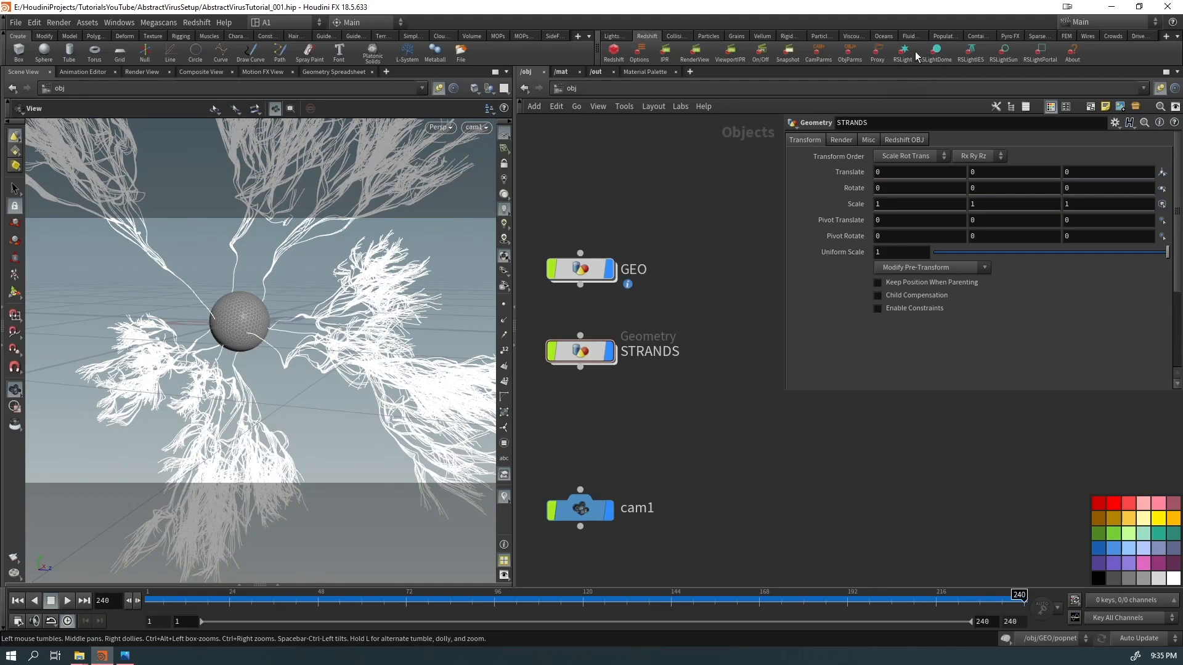
left_click(935, 52)
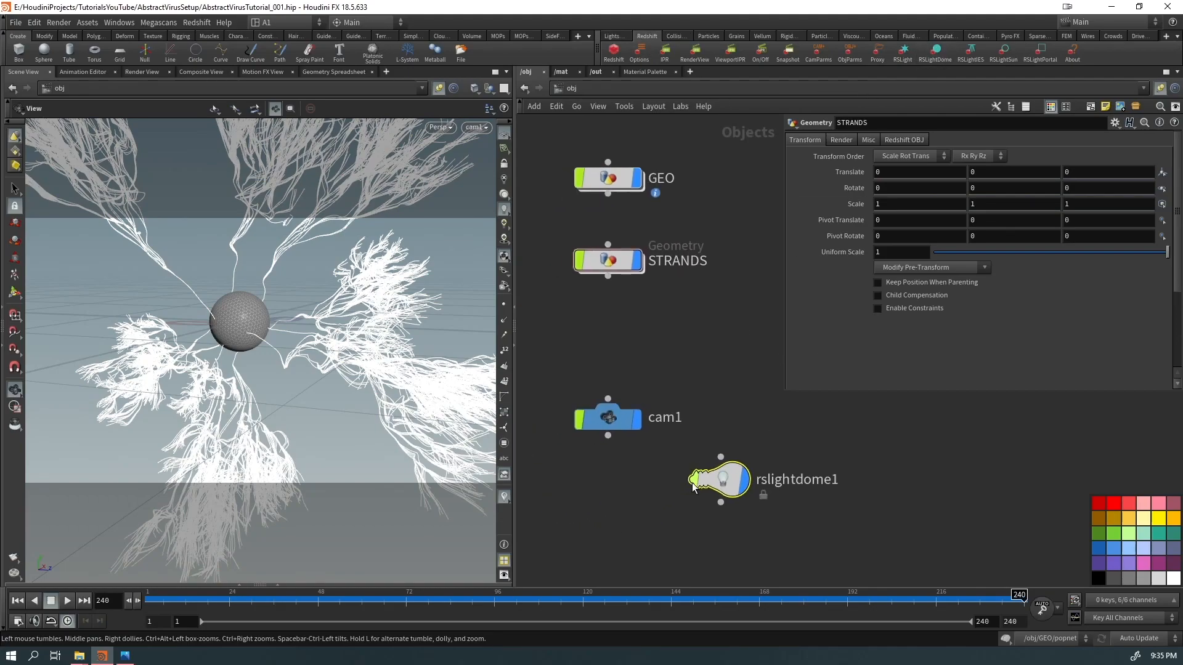
left_click(601, 499)
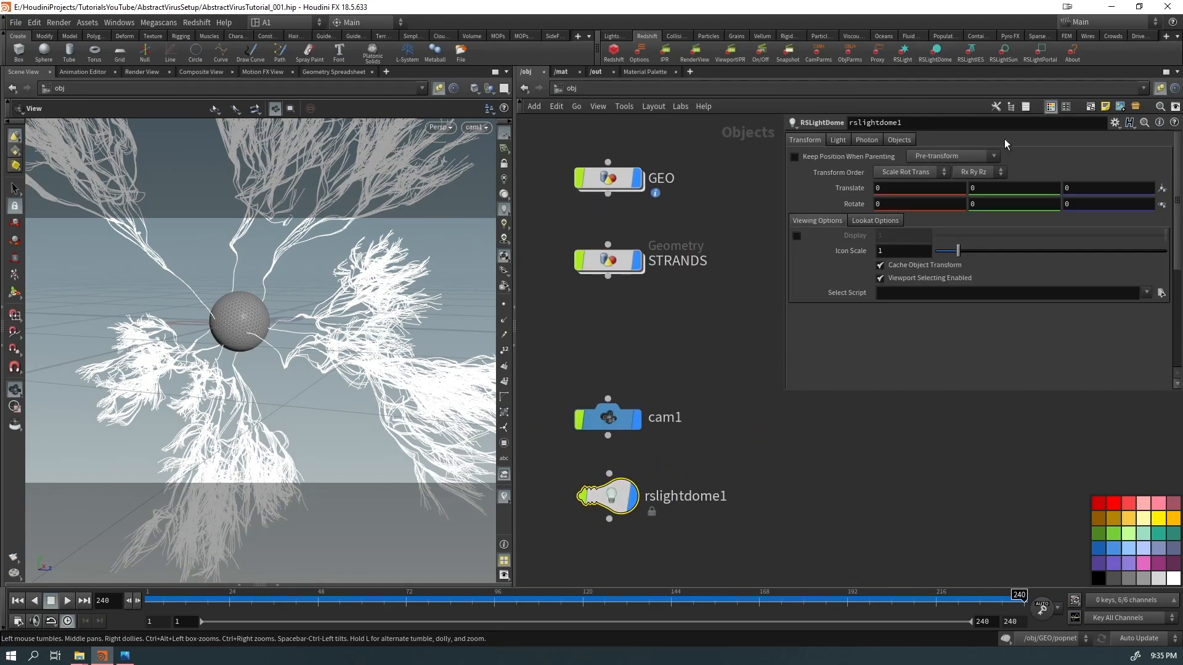
left_click(1115, 122)
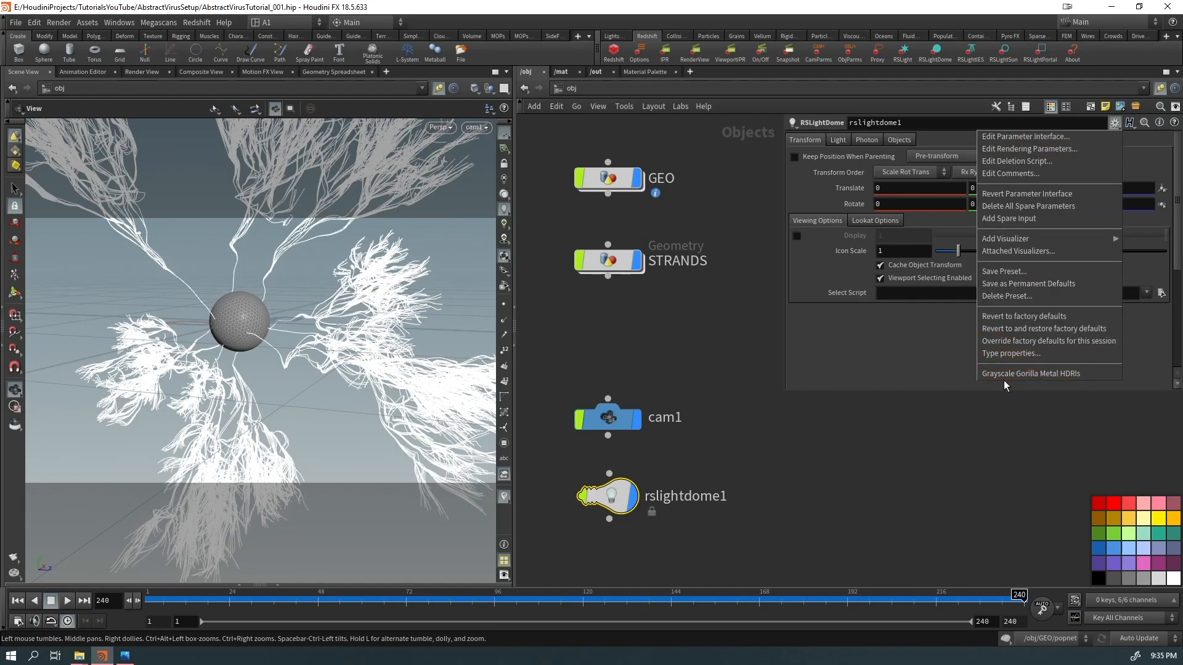
left_click(1026, 374)
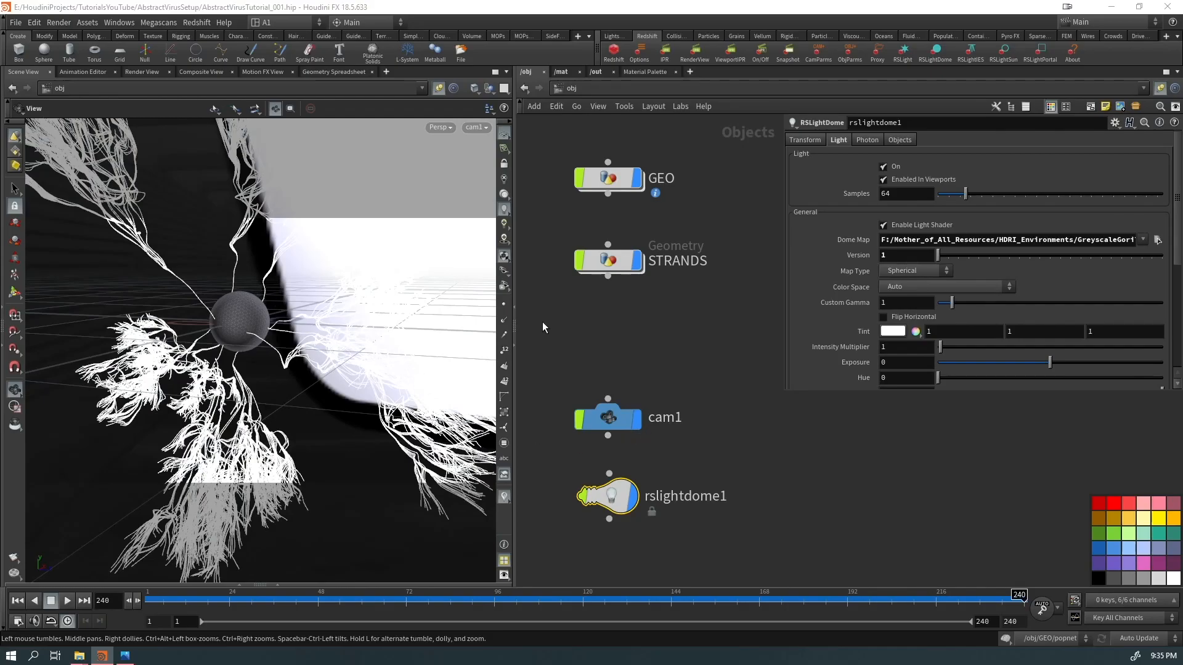
Step: Lock cam1 to the view, orbit it to a new angle around the virus and start a Redshift Render View render
left_click(504, 164)
left_click_drag(459, 189, 228, 316)
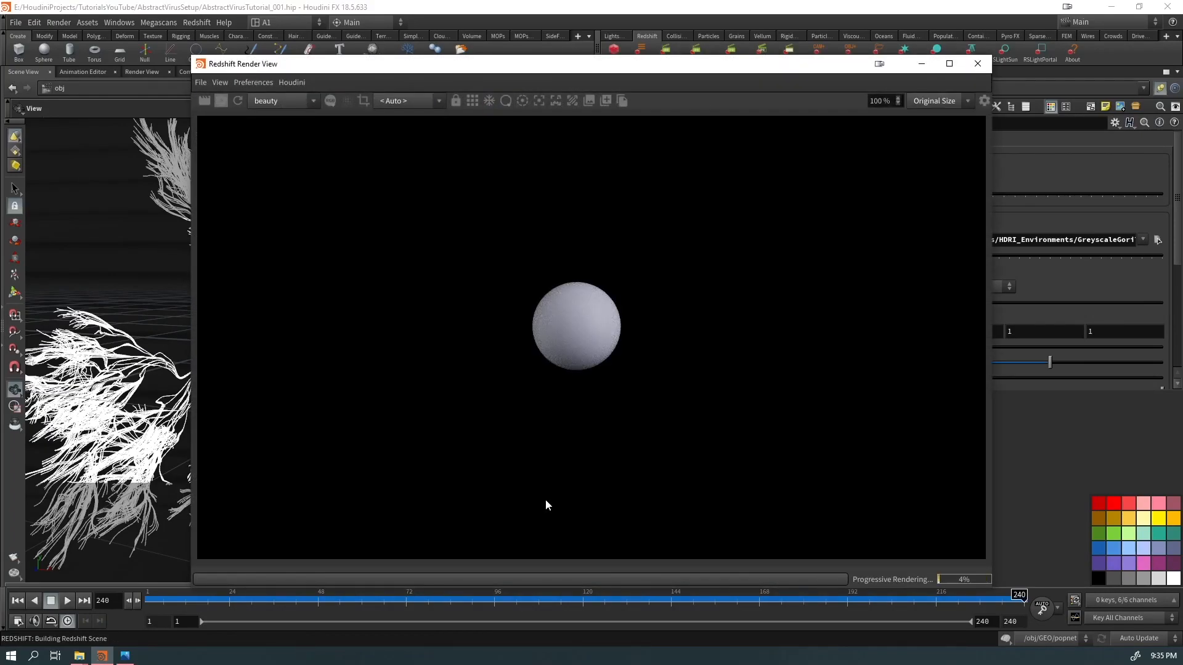
Step: Place the Redshift Render View over the viewport so the network stays accessible, and save the scene
left_click_drag(813, 69, 639, 82)
left_click_drag(822, 107, 542, 112)
key("ctrl+s")
Step: Stop the render and make STRANDS render as Redshift strands, with strand type Capsule and maximum tessellation subdivisions 0
left_click(709, 242)
left_click(896, 140)
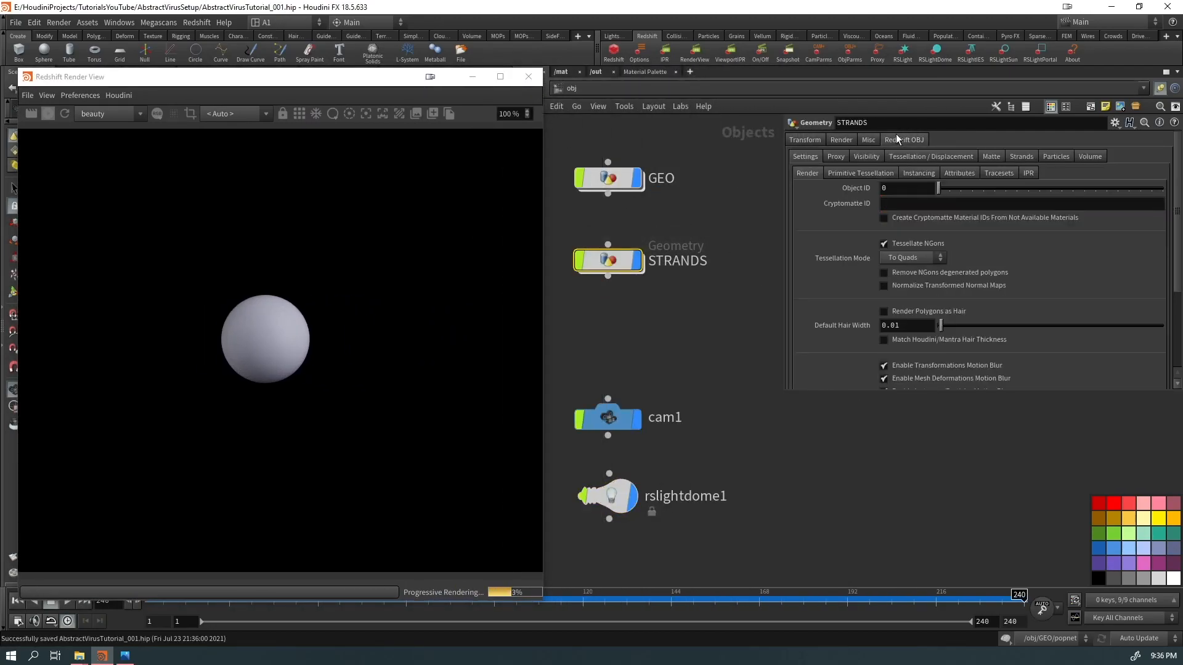
left_click(1020, 157)
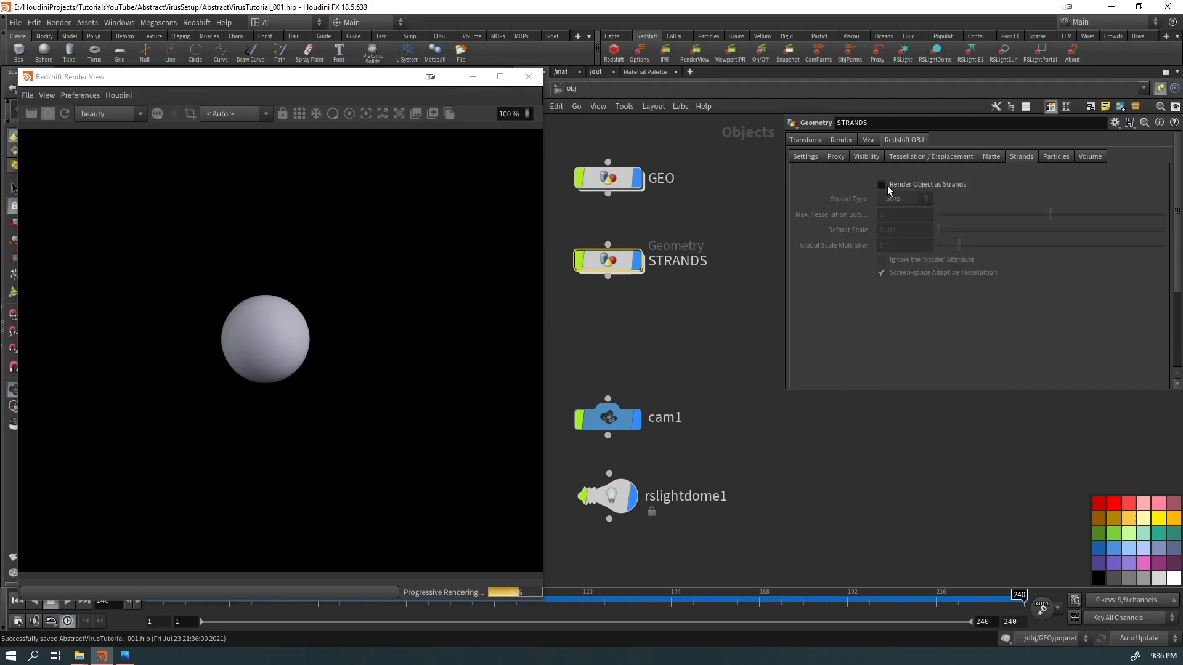
left_click(44, 115)
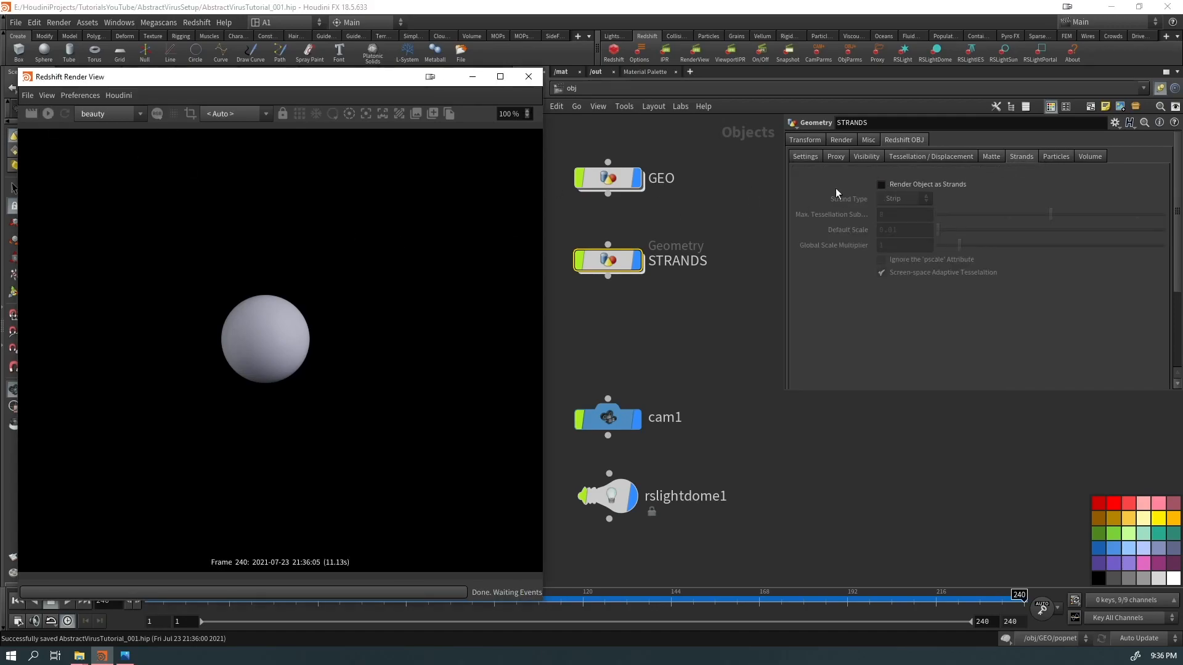
left_click(936, 185)
left_click(902, 199)
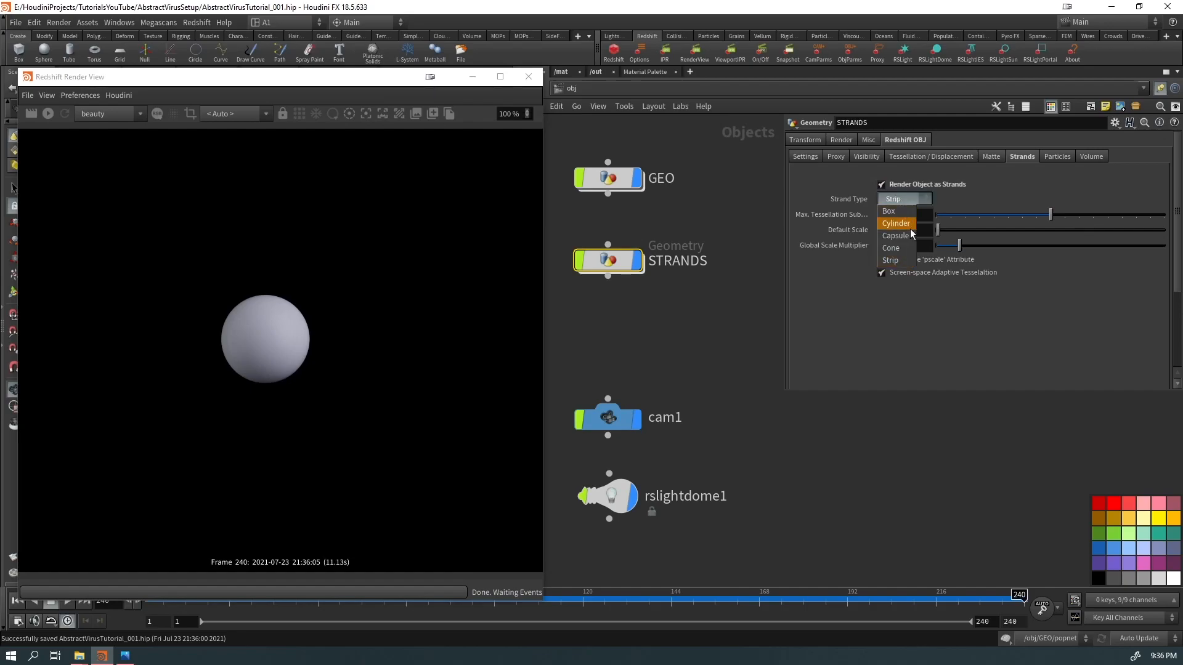
left_click(900, 236)
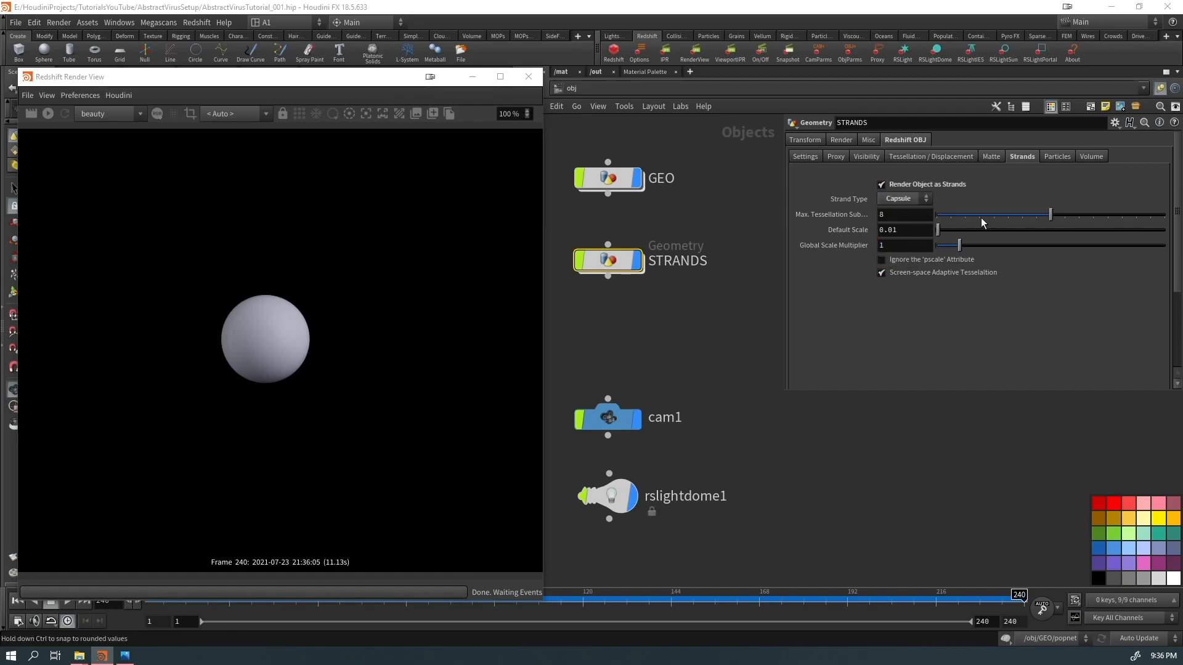
left_click_drag(1012, 215, 914, 224)
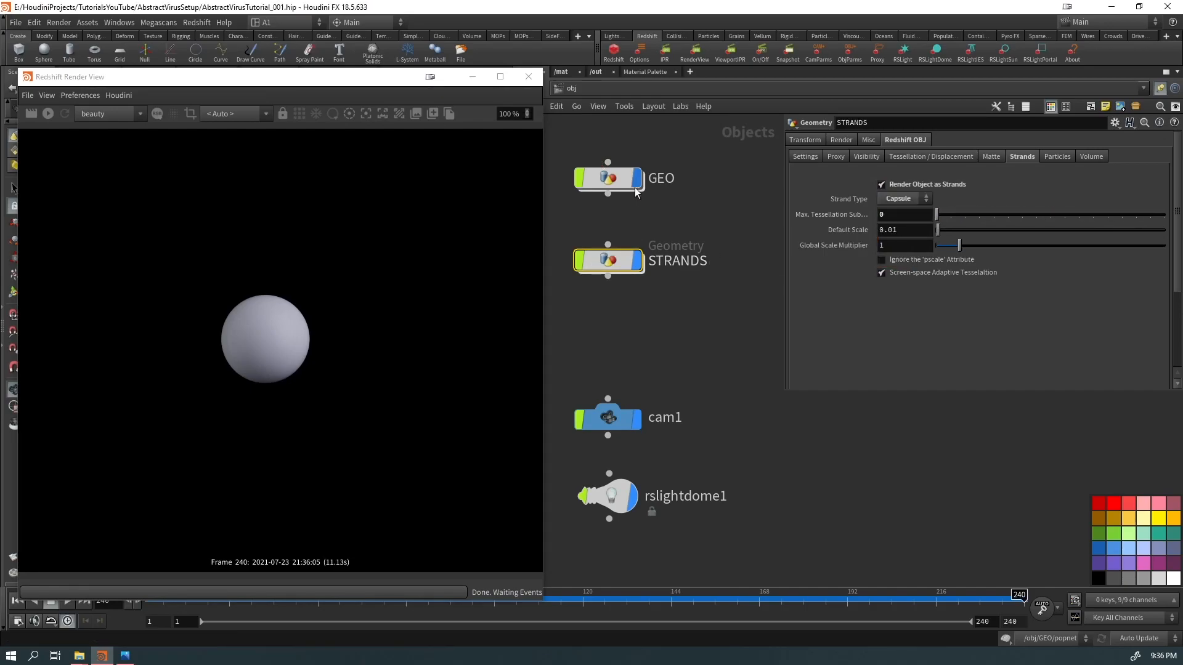
Step: Restart the interactive Redshift render and zoom out to show the full frame with the strands
left_click(722, 239)
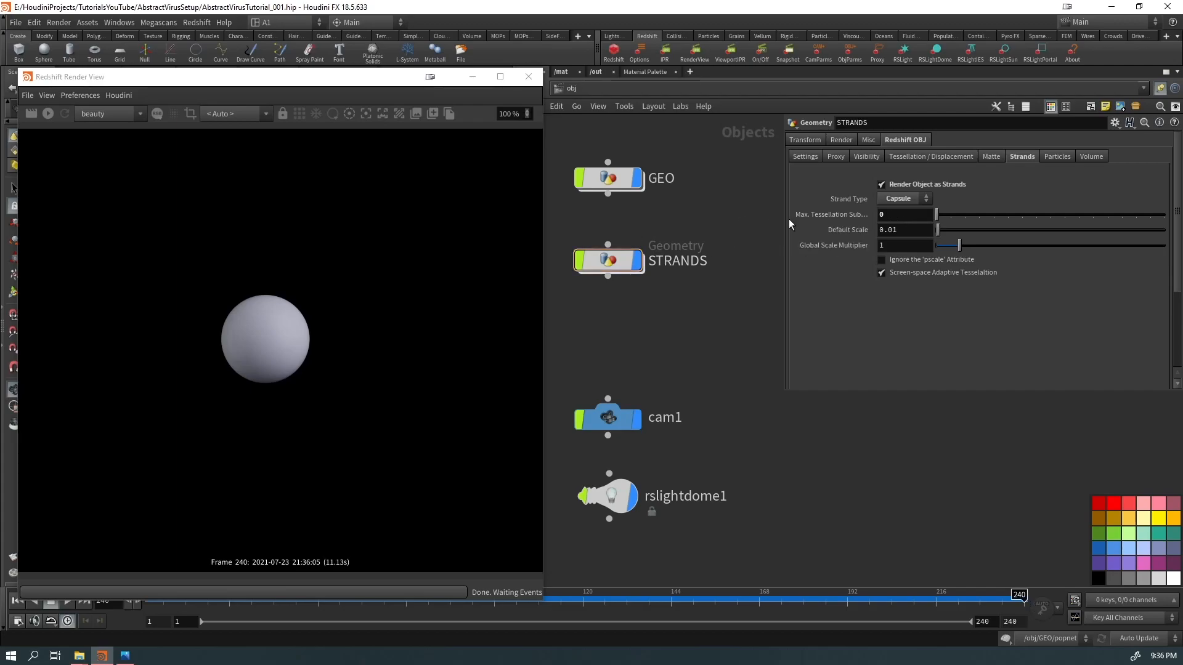
left_click(49, 113)
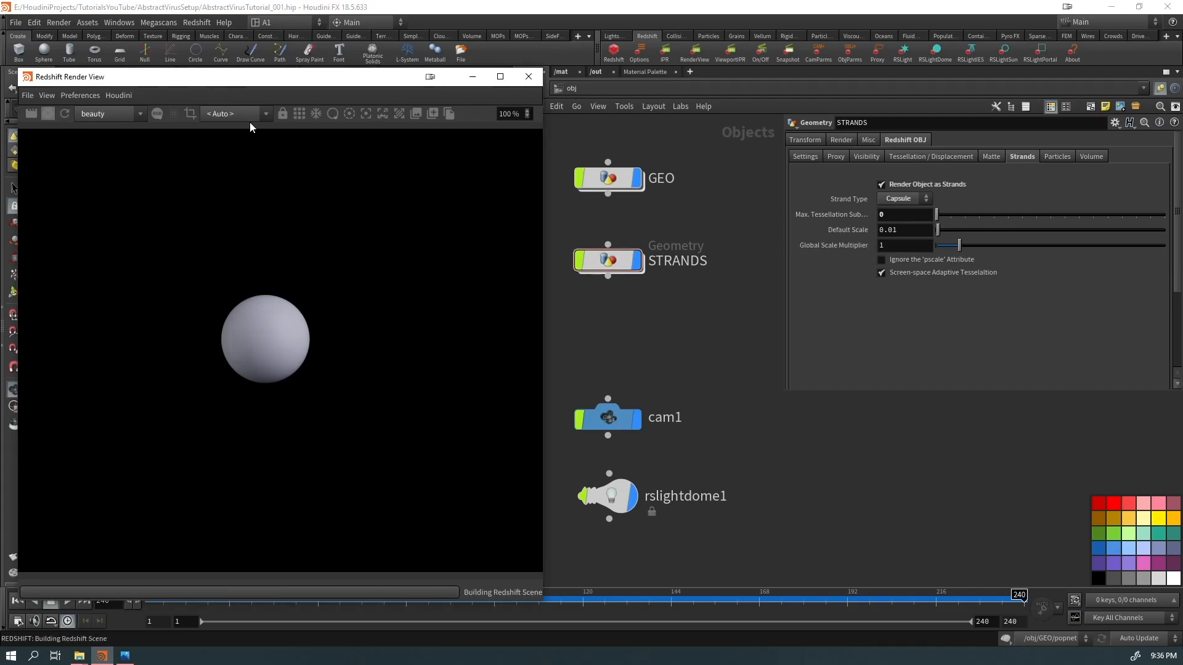
scroll(316, 334, "down", 1)
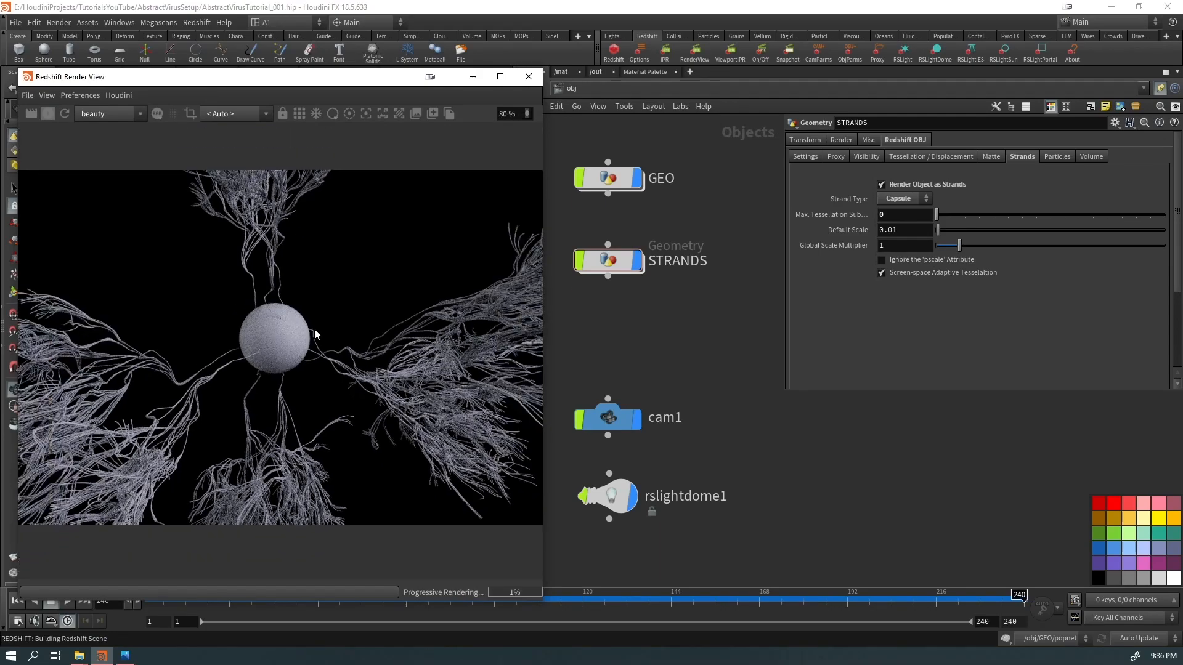
scroll(309, 406, "down", 1)
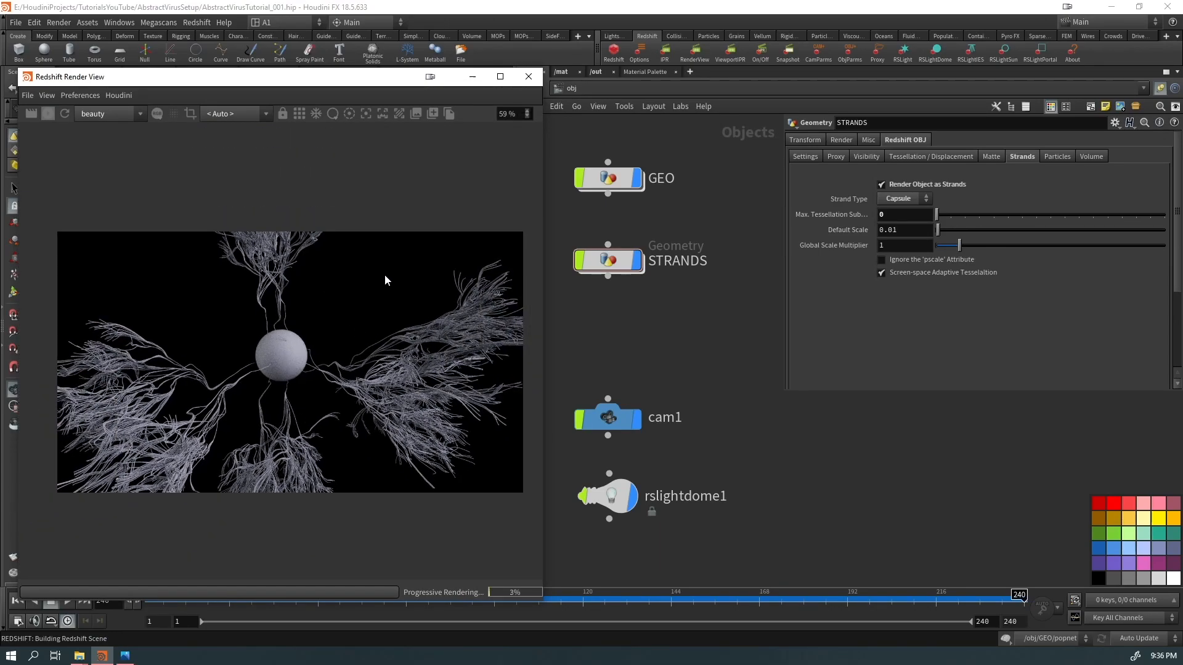
Step: Switch to Photos, examine the core and strand details in the reference image AbstractVirus_001_01_4K.jpg up close, and close it
left_click(124, 655)
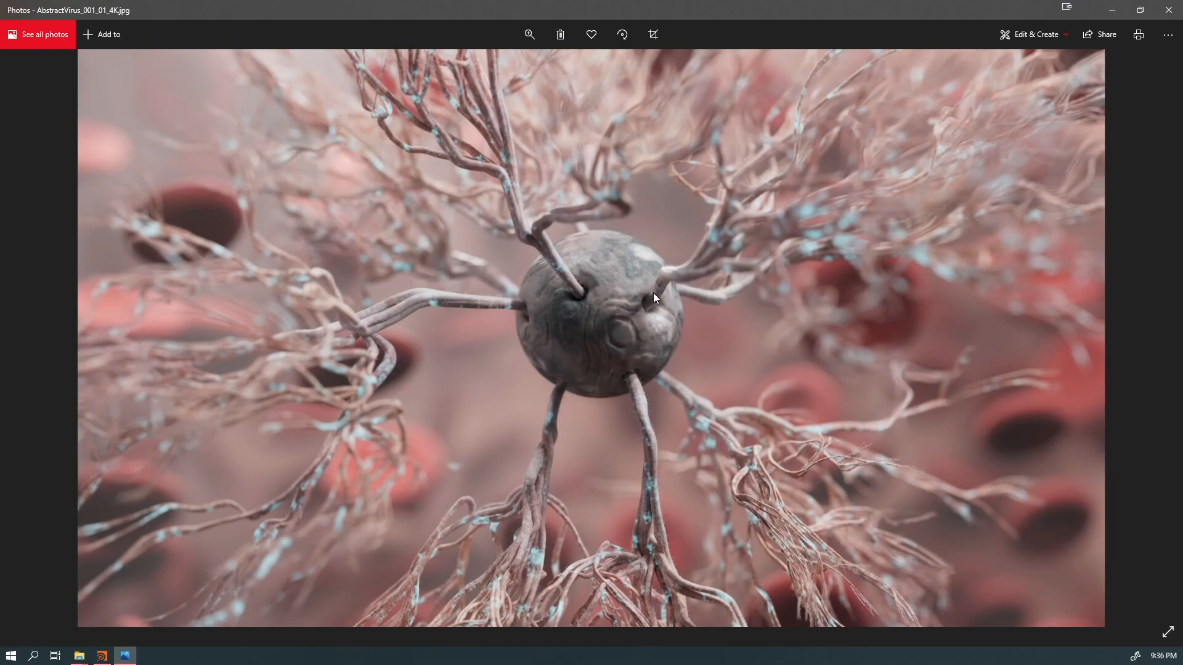
scroll(653, 294, "up", 2)
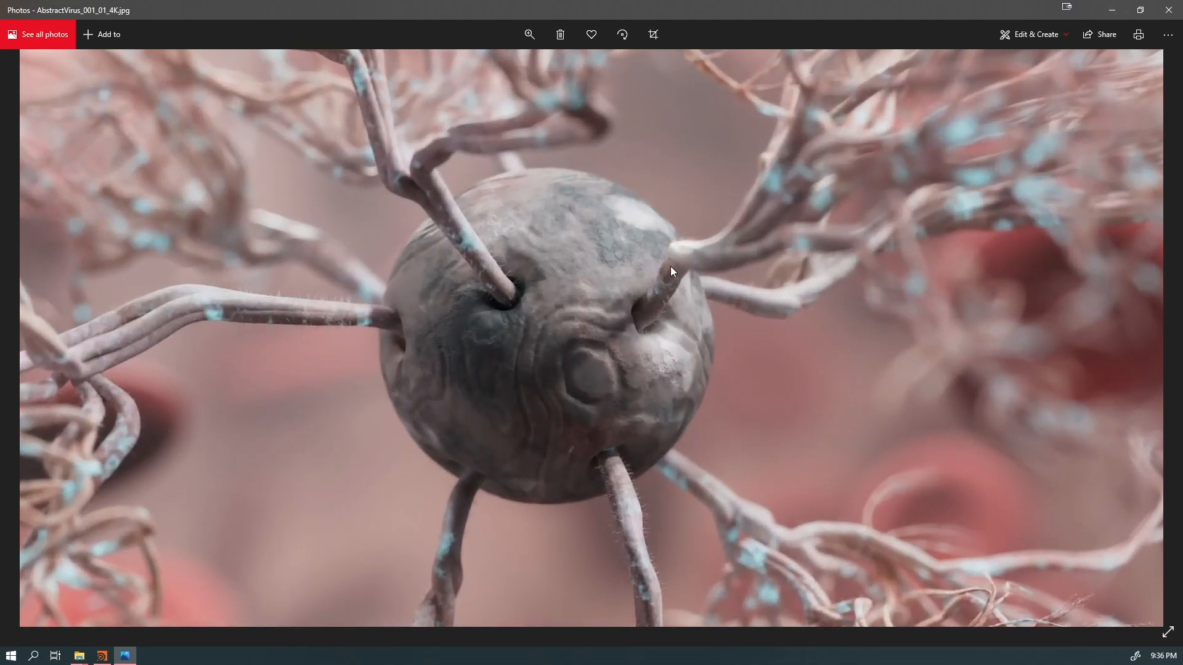
left_click_drag(638, 461, 553, 258)
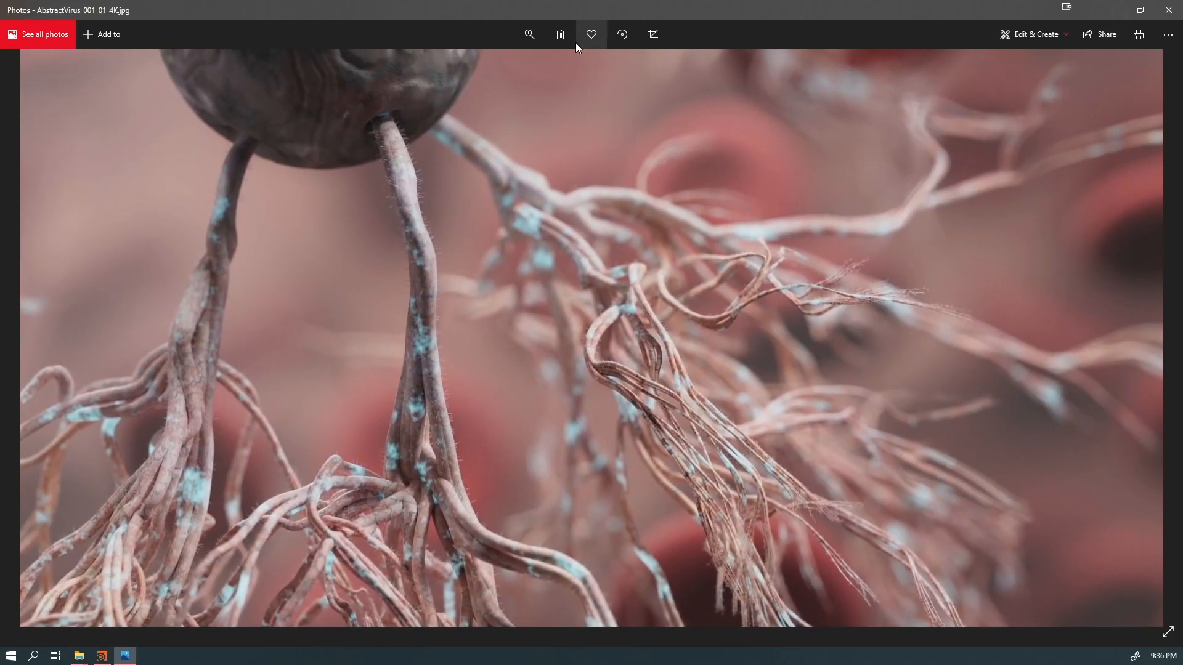
left_click(529, 34)
left_click_drag(470, 66, 539, 68)
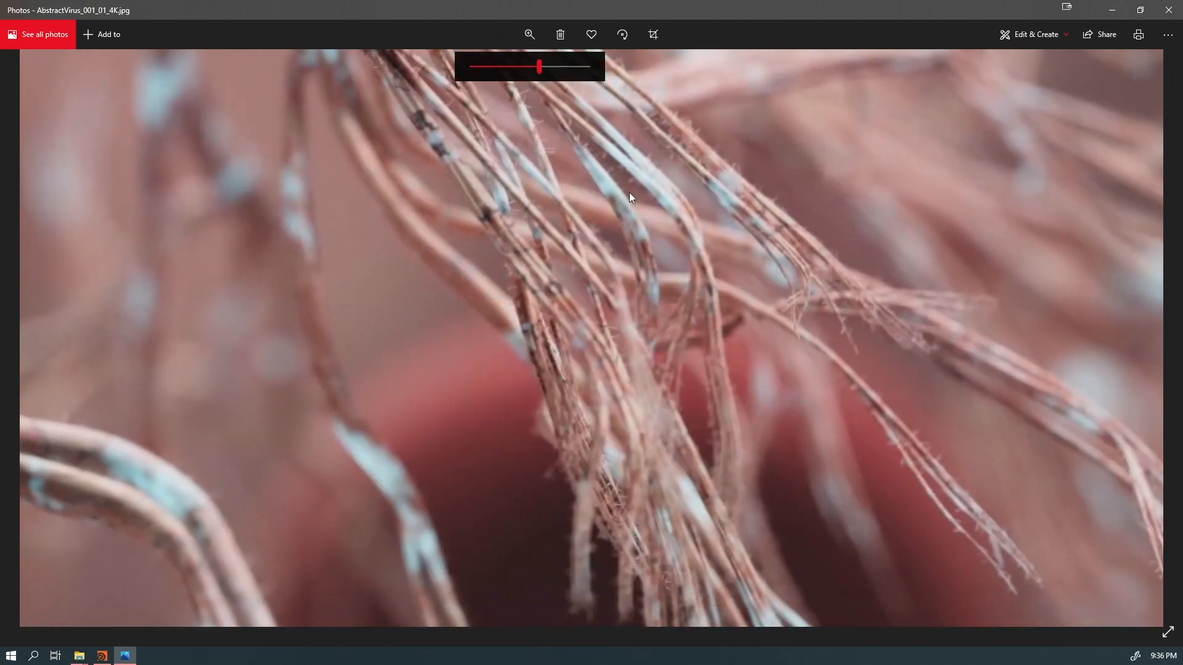
scroll(653, 404, "up", 2)
left_click(1156, 18)
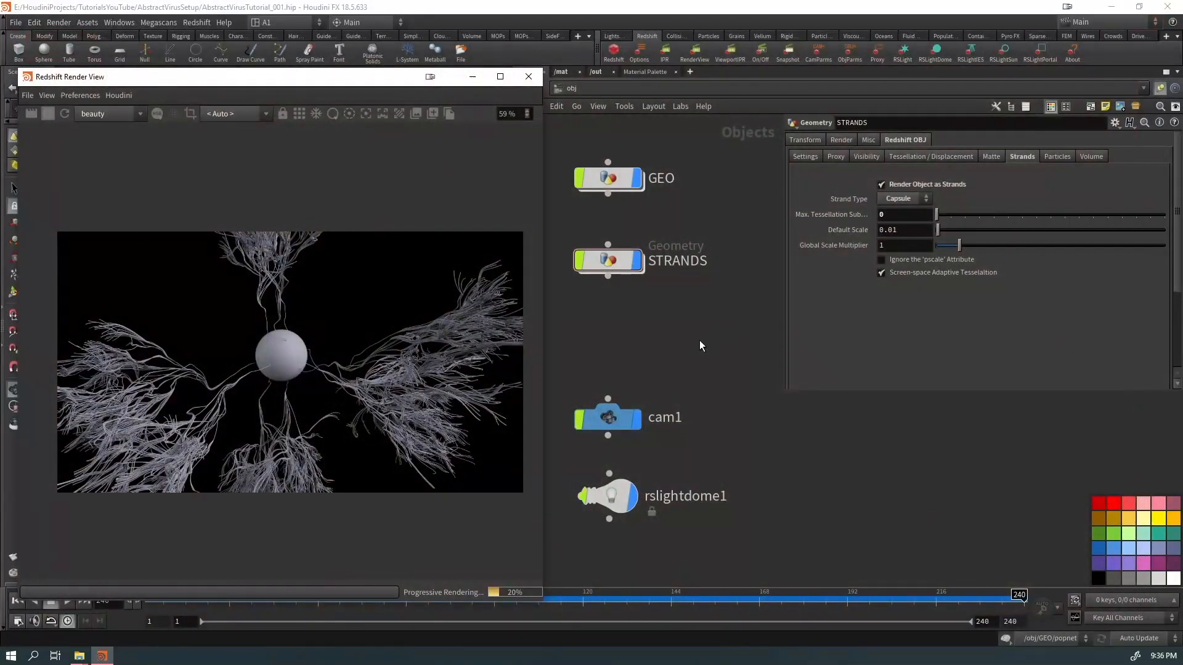
Step: Try a Redshift Global Scale Multiplier of 3 on STRANDS, and raise it to 5
left_click(907, 198)
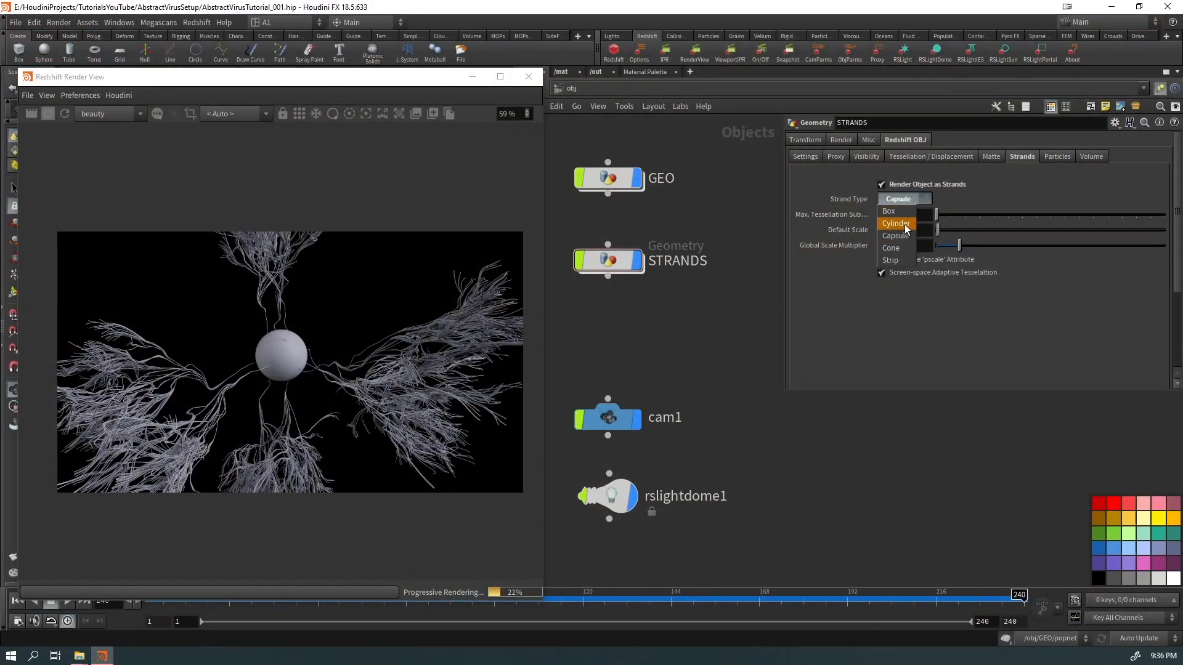
left_click(685, 360)
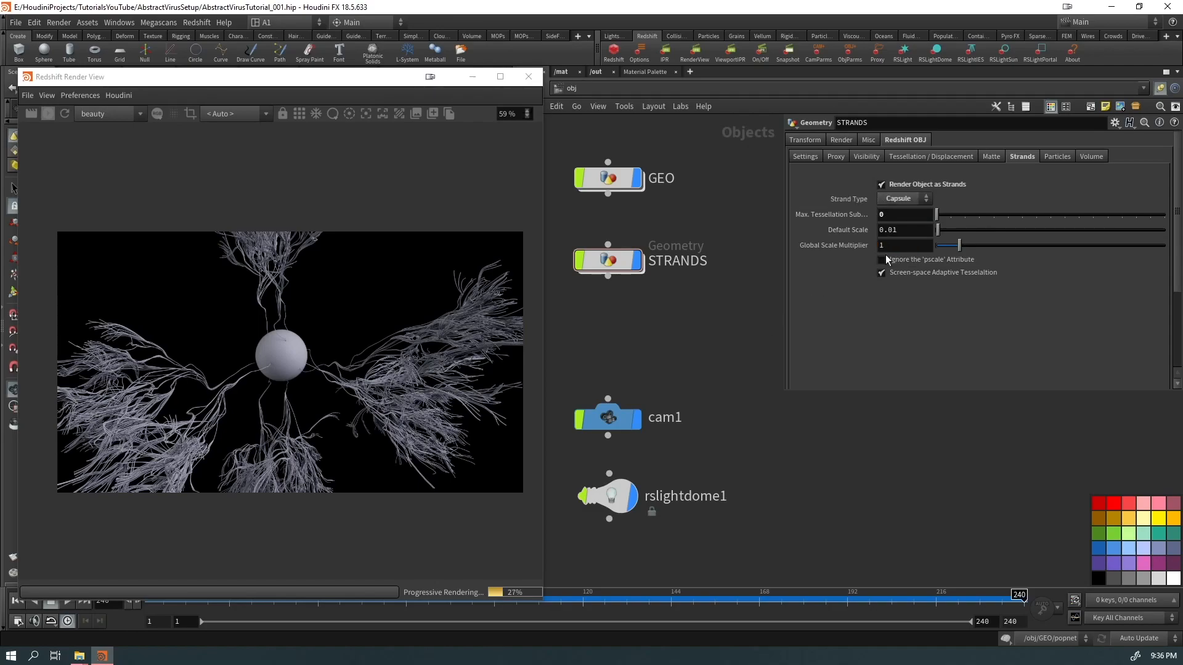
left_click(901, 246)
type("3")
key("Return")
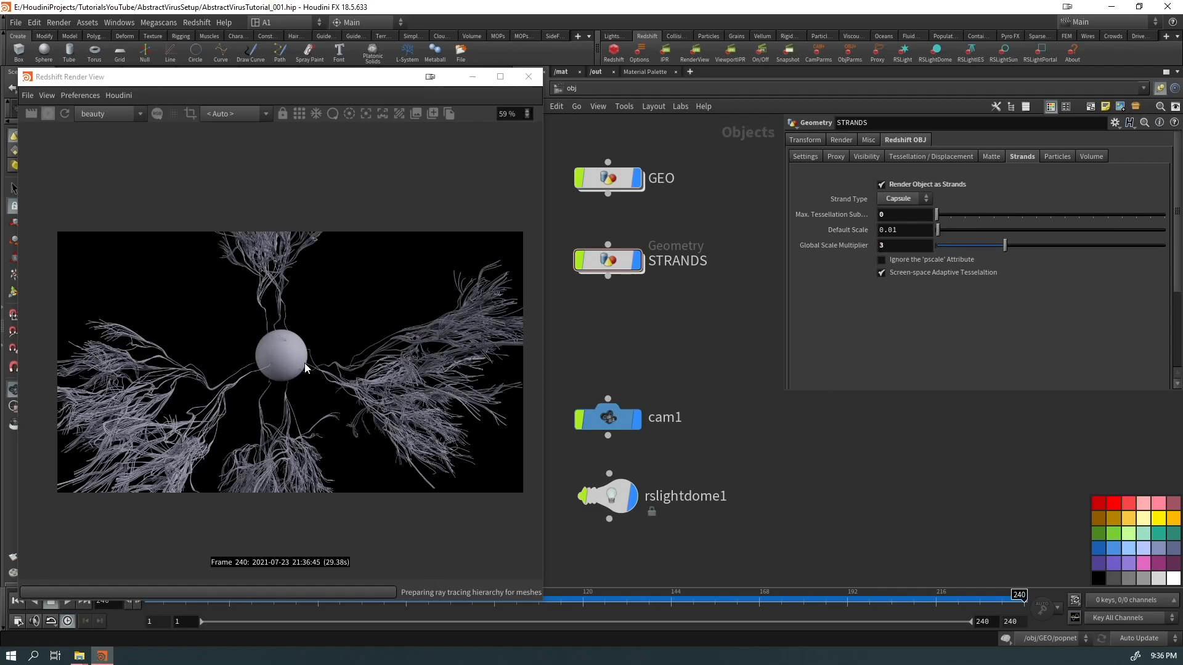
scroll(311, 388, "up", 5)
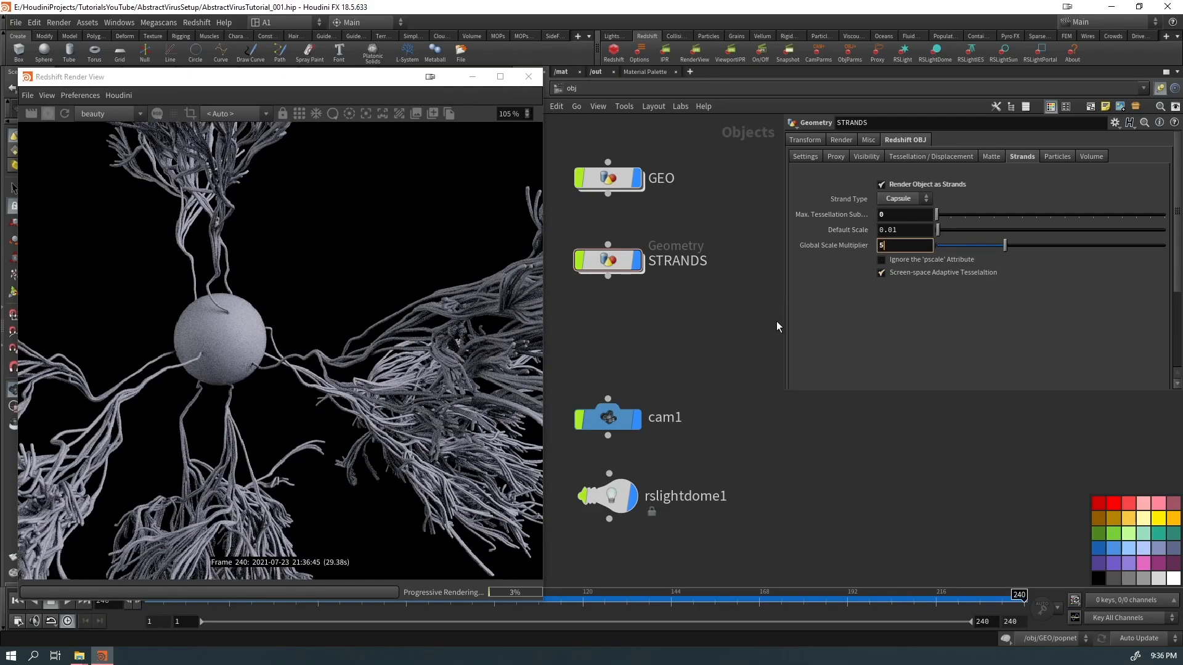
key("Return")
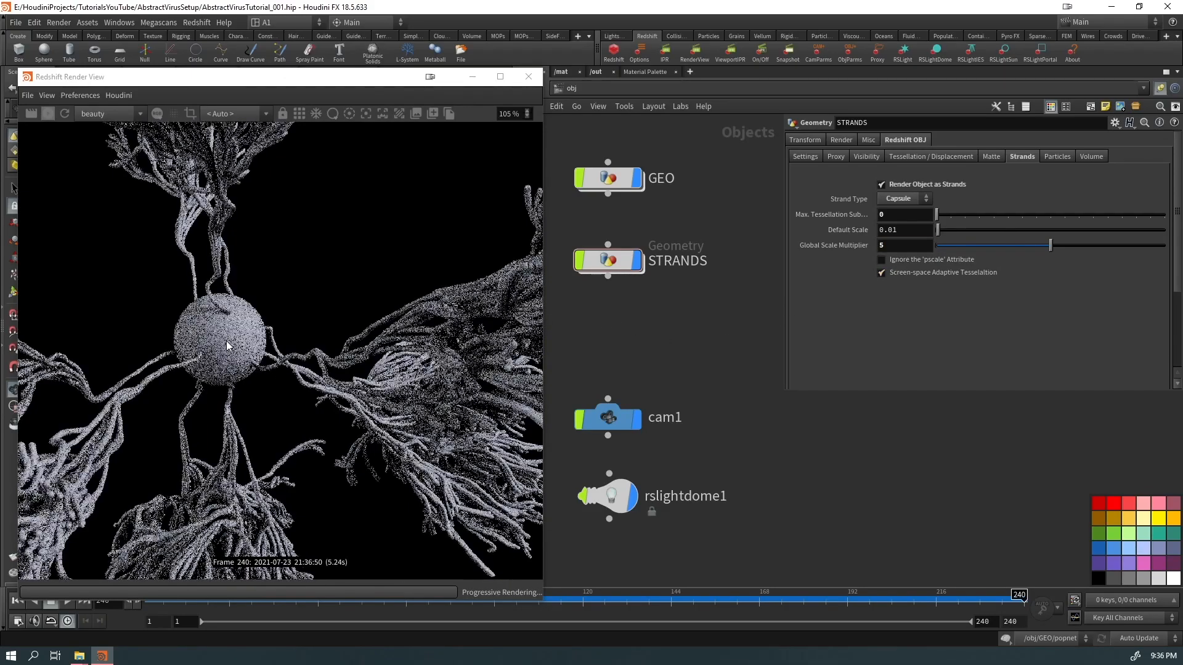
Step: Inspect the thickened strand ends in the render and set the strand type of STRANDS to Cone
scroll(245, 294, "up", 6)
scroll(245, 295, "down", 8)
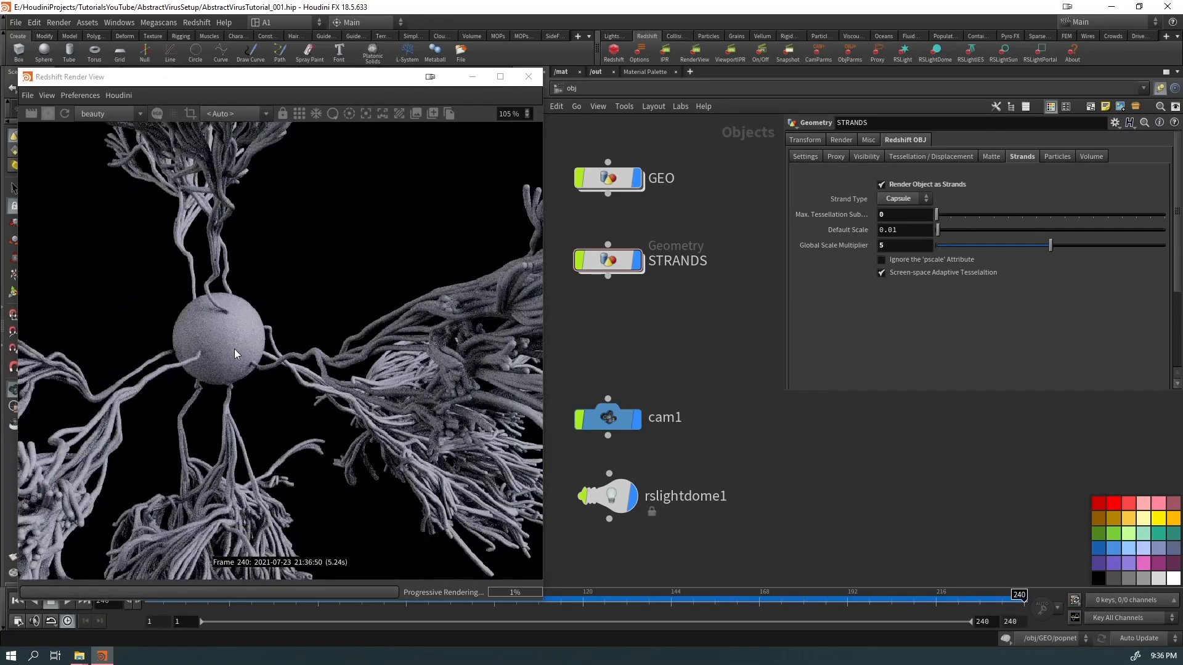
middle_click_drag(450, 367, 388, 362)
scroll(403, 347, "up", 2)
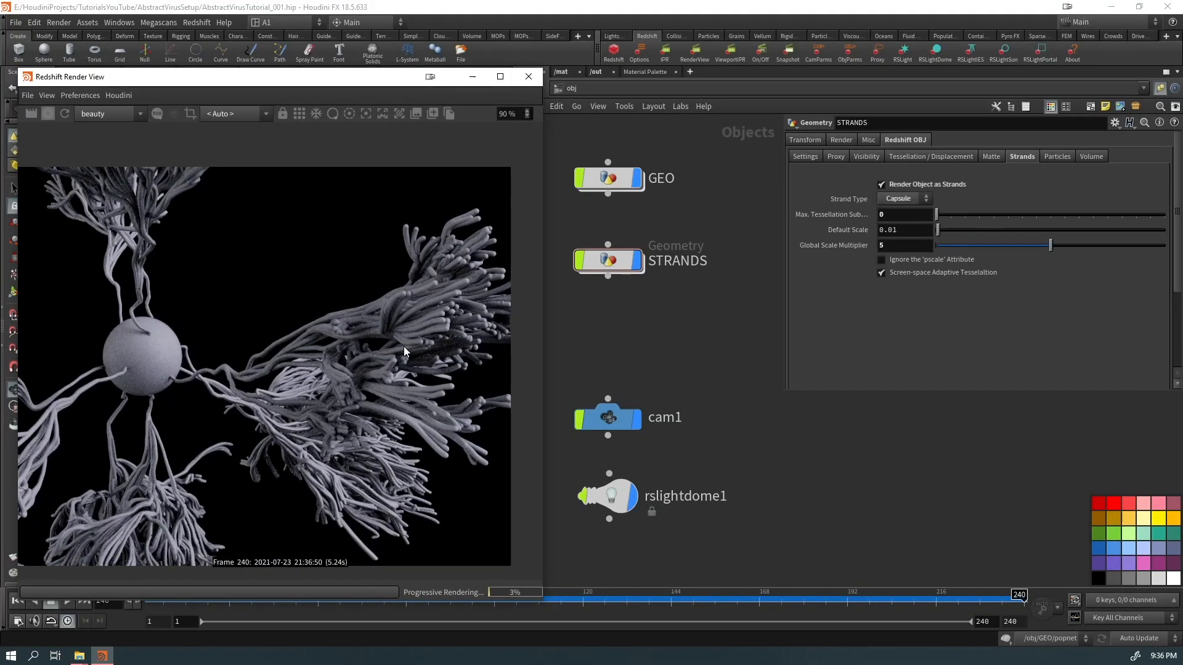
scroll(485, 193, "up", 2)
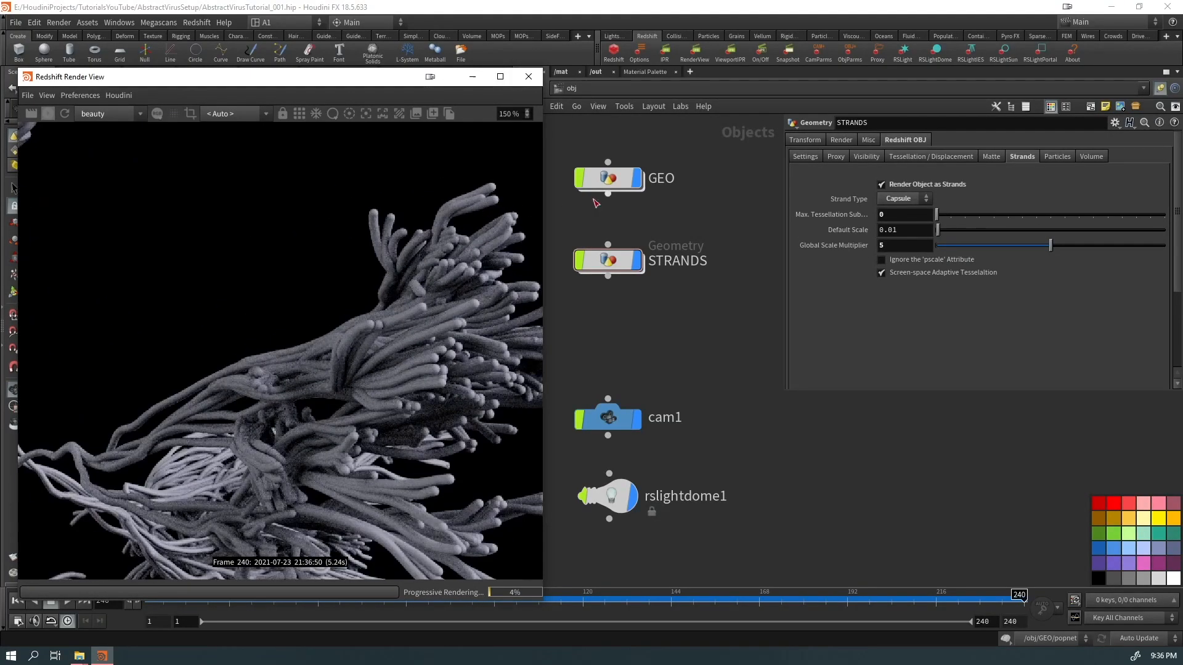
left_click(918, 199)
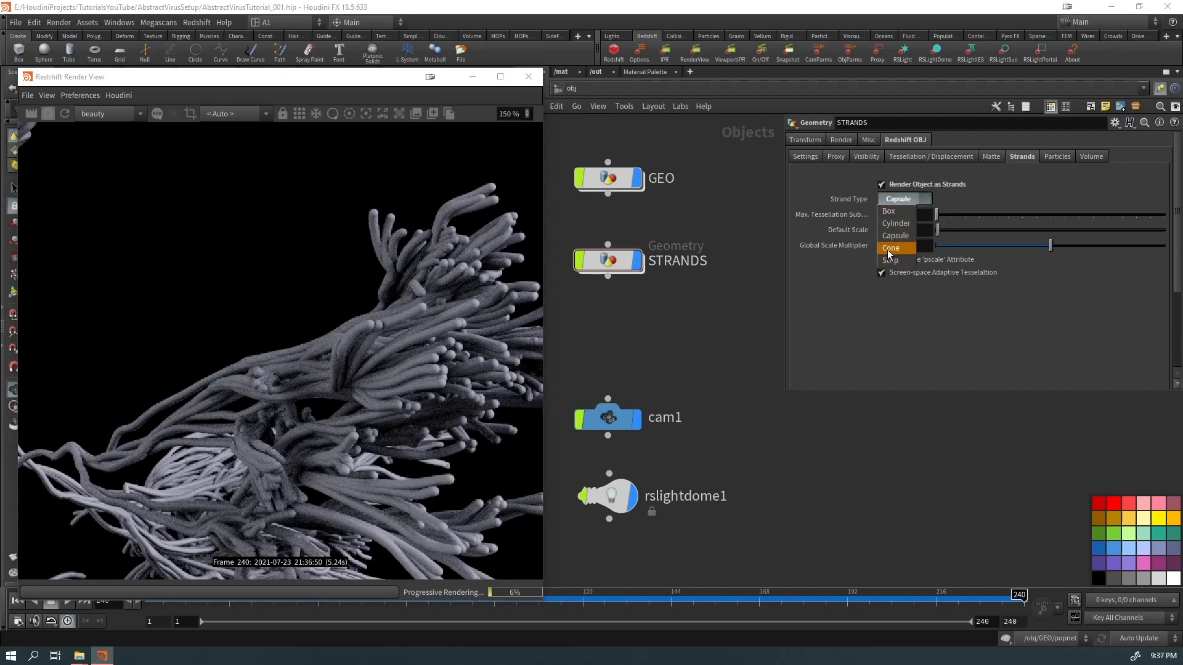
left_click(892, 248)
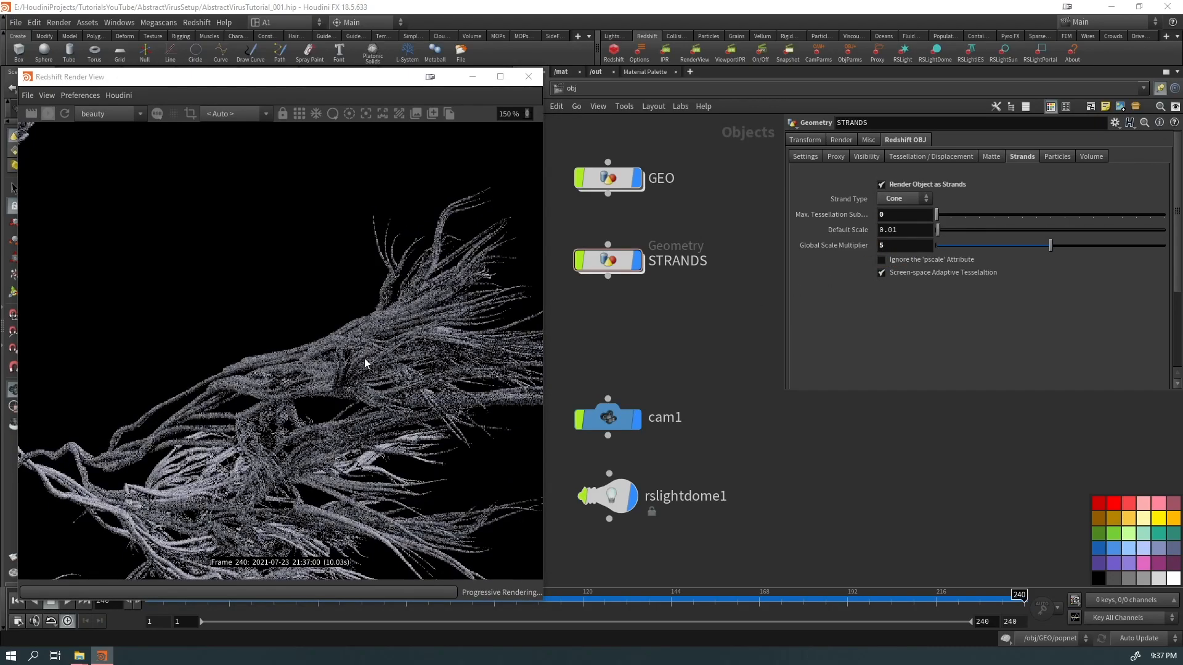
middle_click_drag(217, 390, 324, 366)
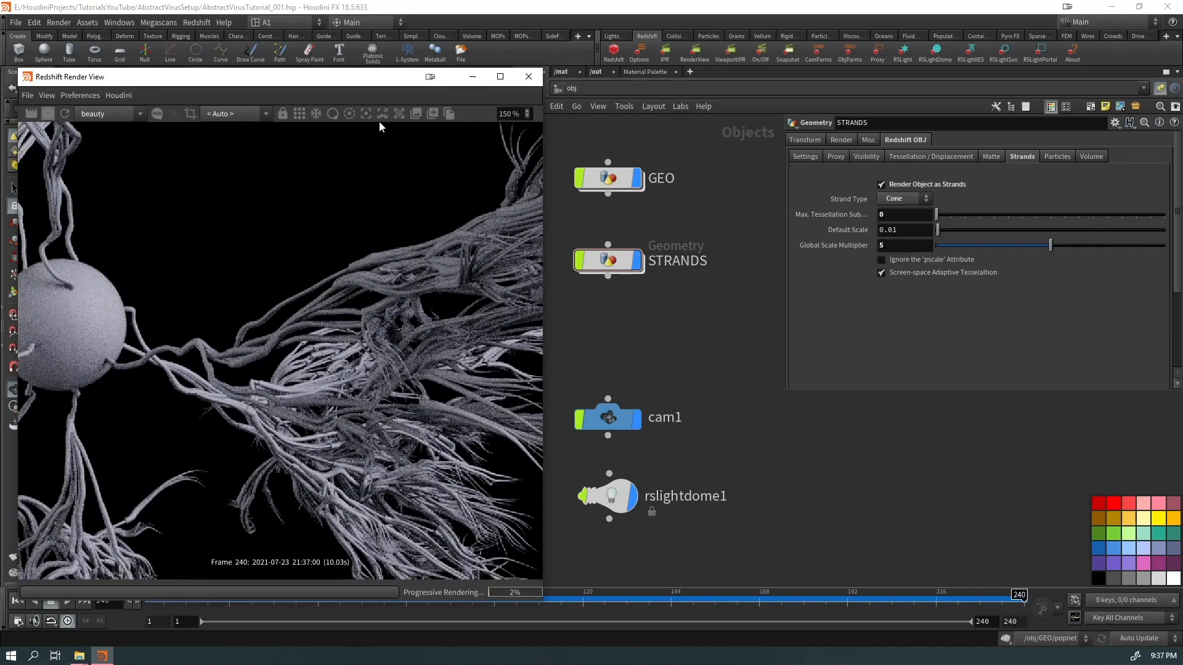
Step: Move the render view off the viewport, orbit the camera around a strand cluster and zoom the render in on its branch joints
left_click_drag(386, 82, 913, 50)
right_click_drag(394, 388, 345, 314)
left_click_drag(333, 308, 310, 295)
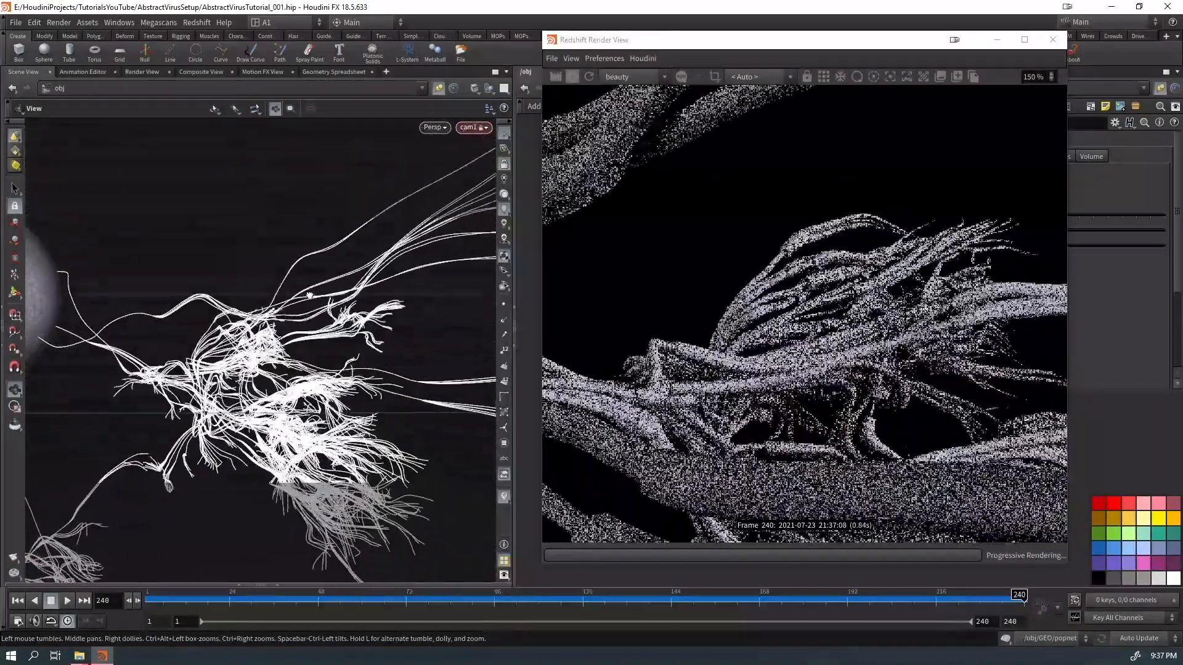
left_click_drag(364, 240, 244, 333)
left_click_drag(314, 345, 326, 370)
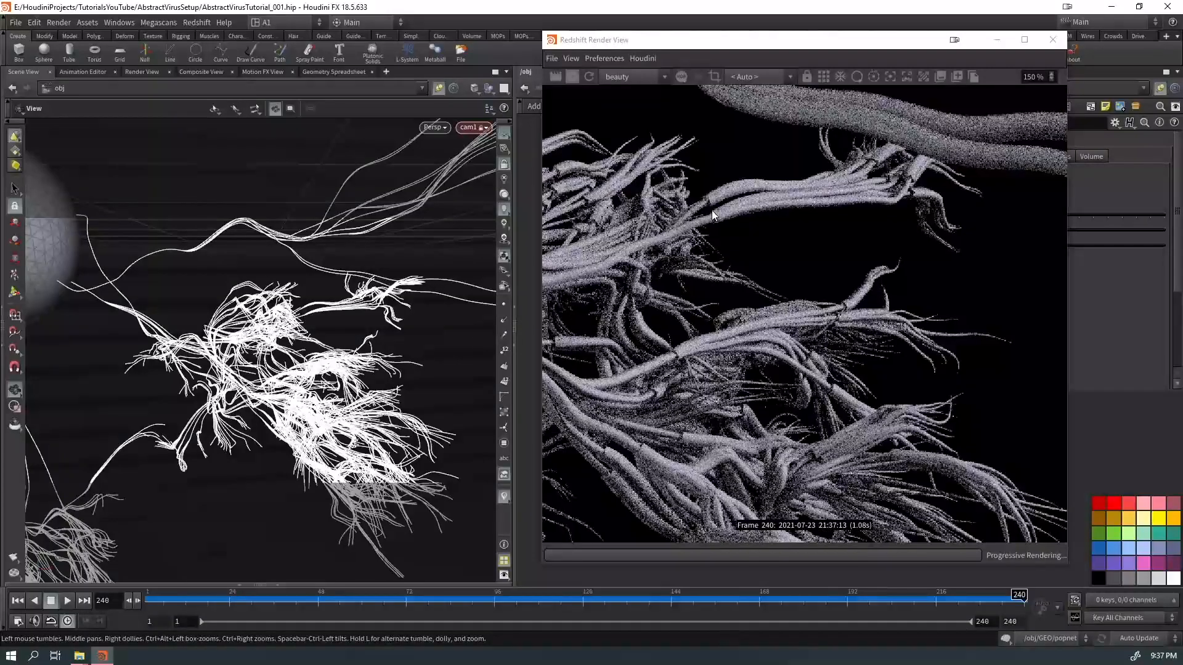
scroll(710, 212, "up", 5)
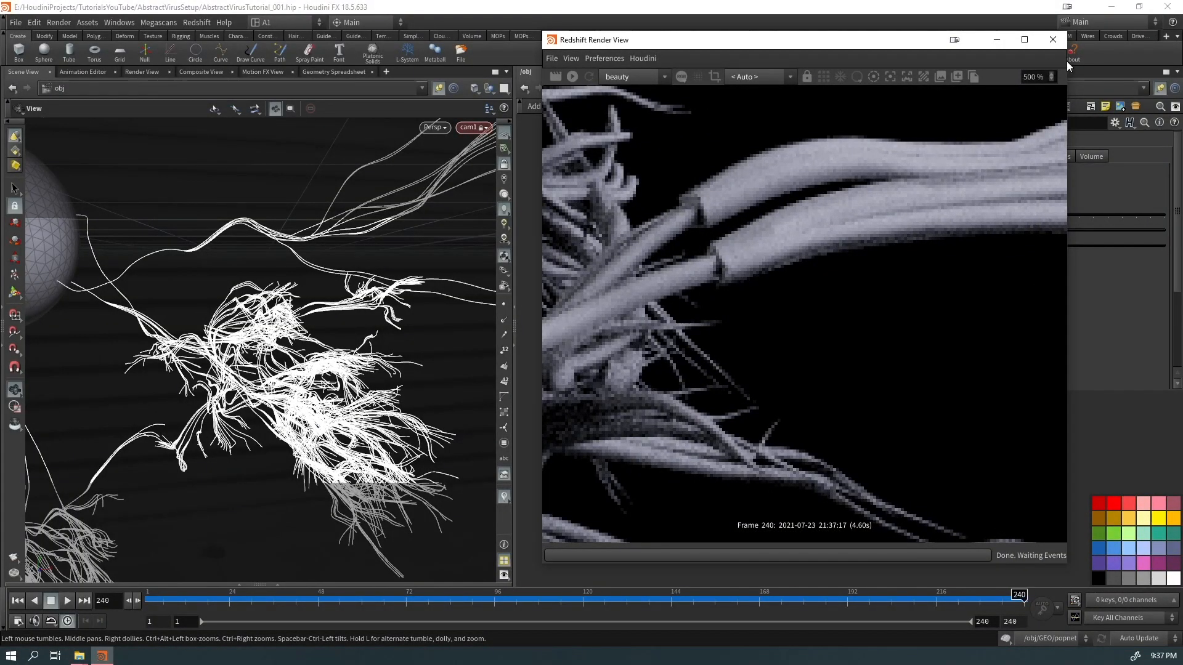
Step: Widen the Redshift Render View, show its display settings and set the denoise engine to OptiX
left_click_drag(986, 40, 689, 41)
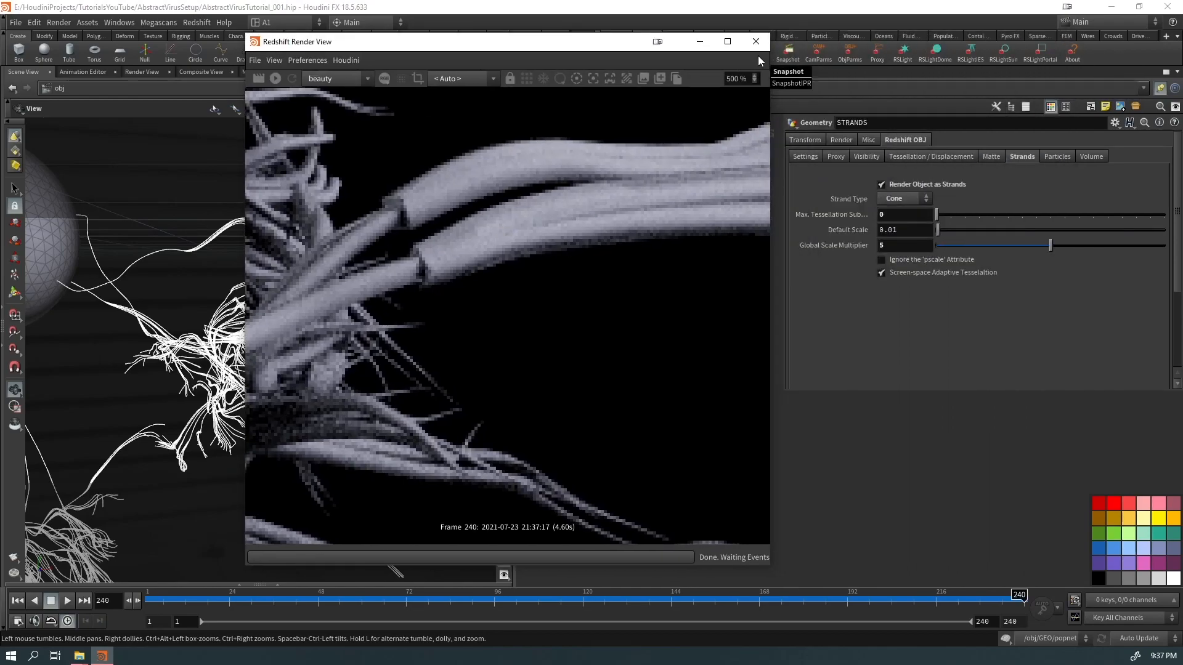
left_click_drag(770, 59, 1054, 62)
left_click(1046, 78)
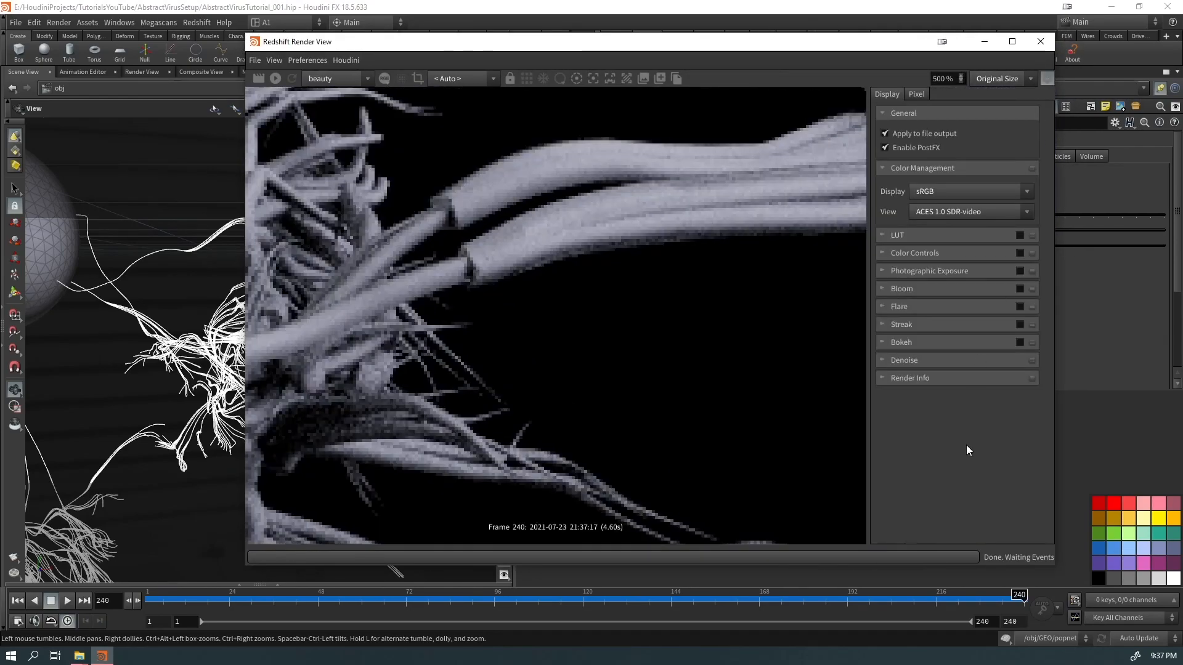
left_click(921, 360)
left_click(1010, 383)
left_click(937, 428)
Step: In the Redshift system settings of Redshift_ROP1, enable Automatic Sampling and Optix RT on Supported GPUs
left_click_drag(849, 41, 587, 234)
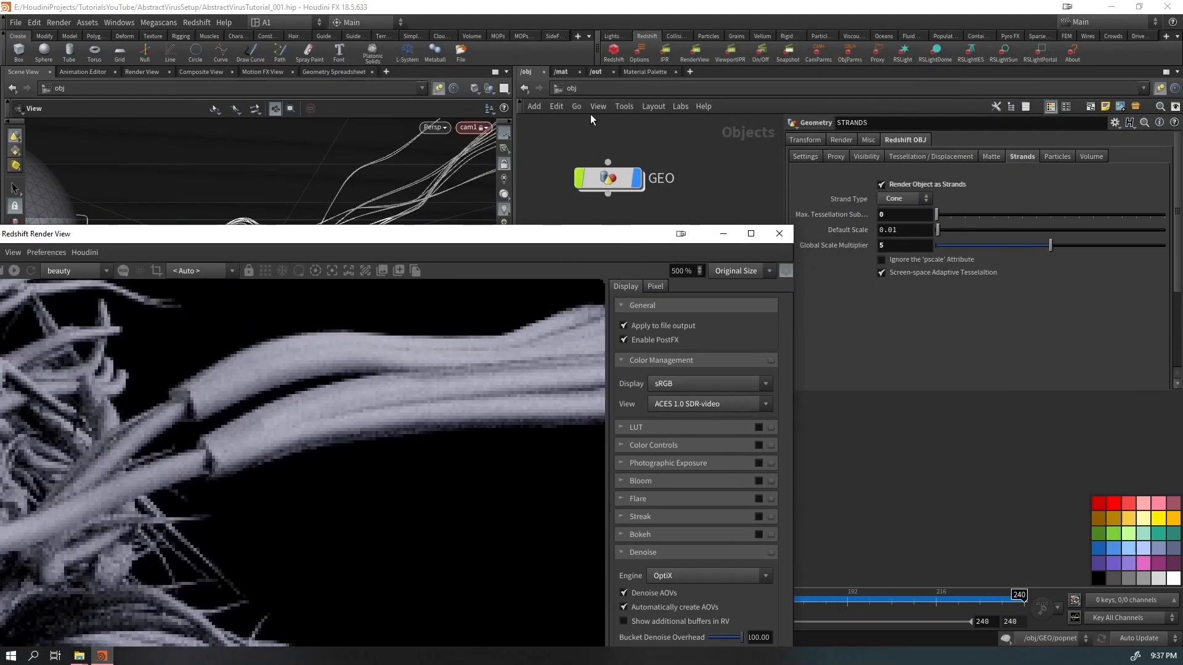
left_click(601, 72)
left_click(834, 269)
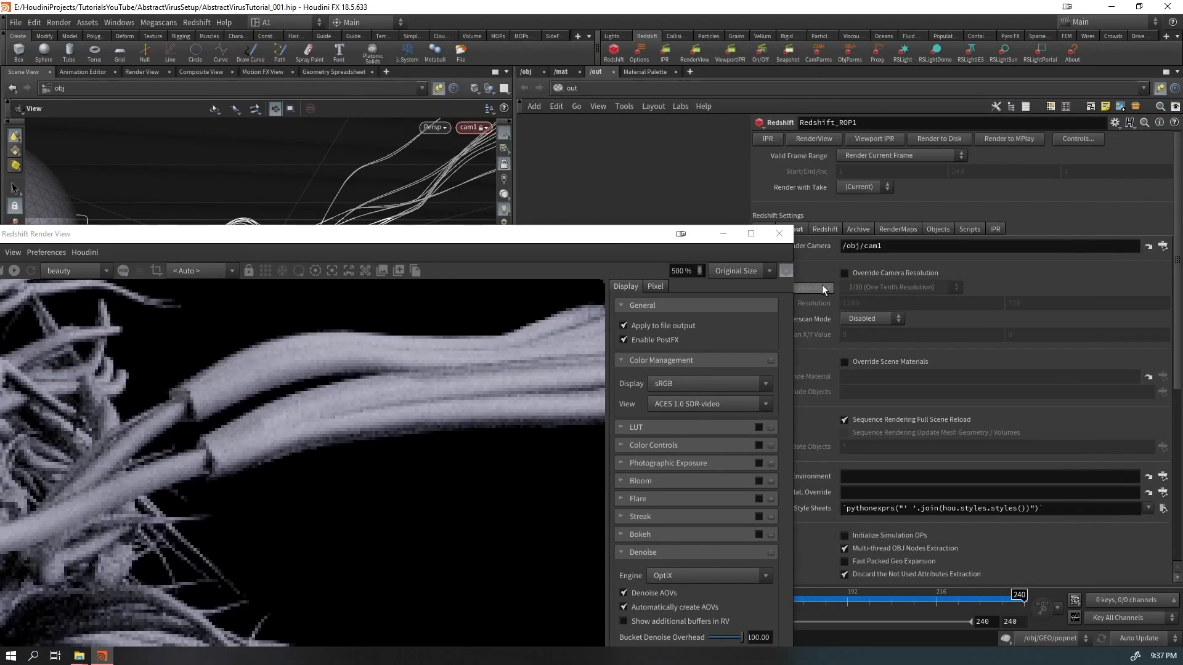
middle_click_drag(682, 177, 508, 123)
middle_click_drag(635, 167, 558, 150)
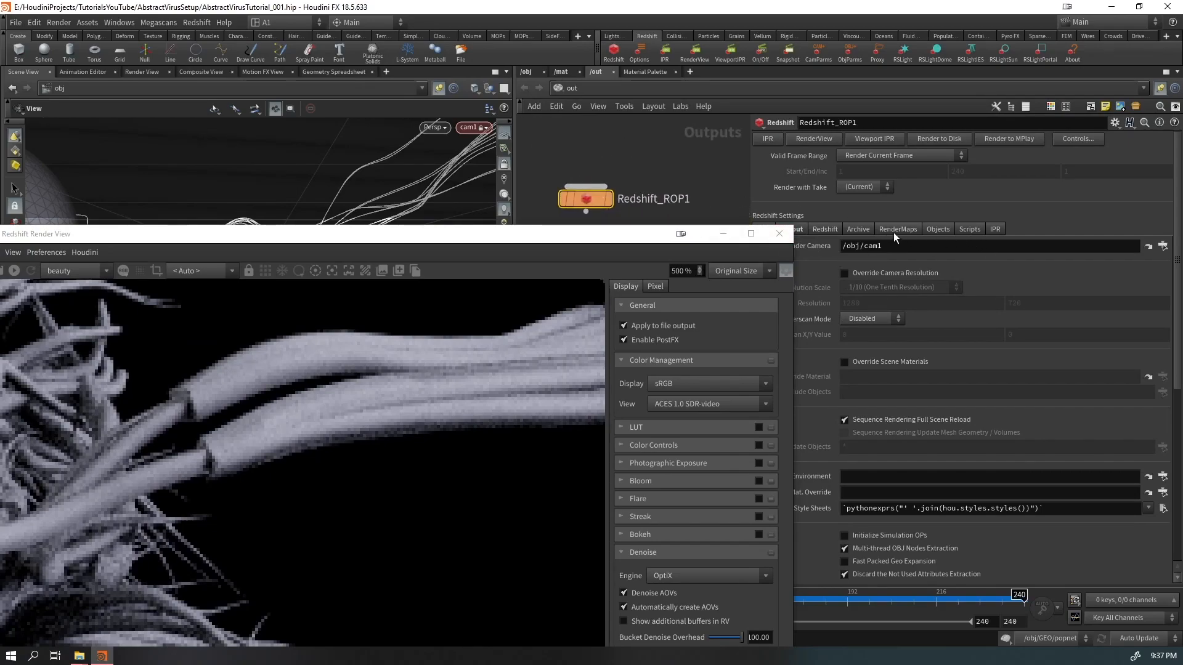
left_click_drag(653, 234, 602, 312)
left_click(825, 230)
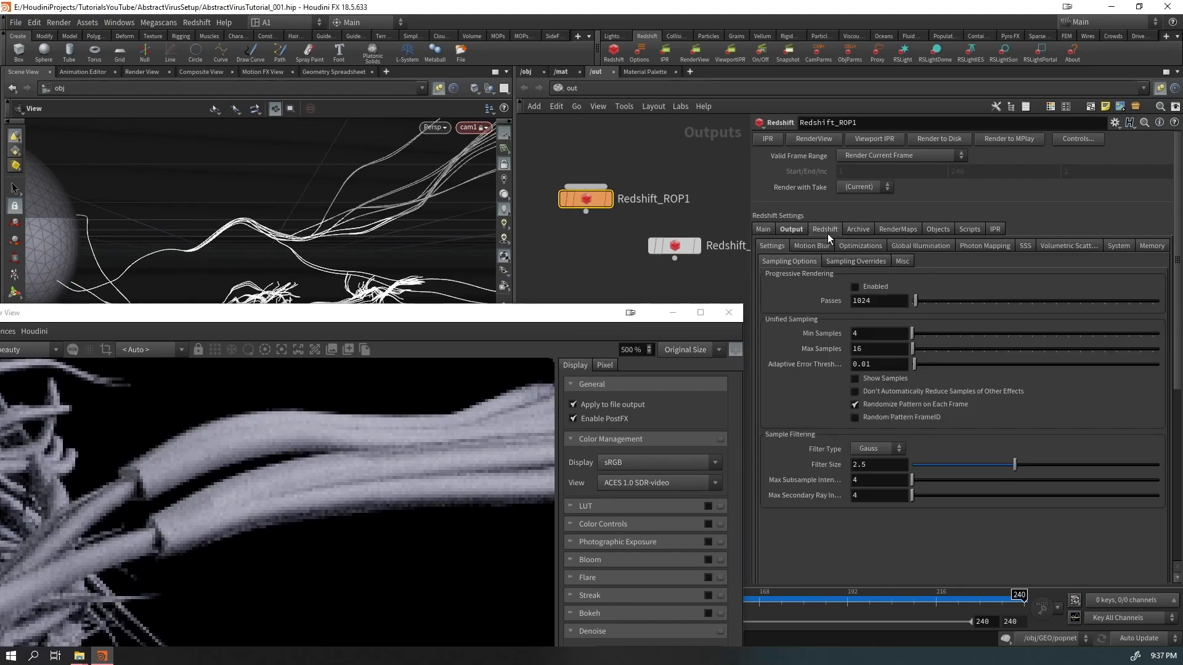
left_click(1119, 245)
scroll(976, 424, "down", 2)
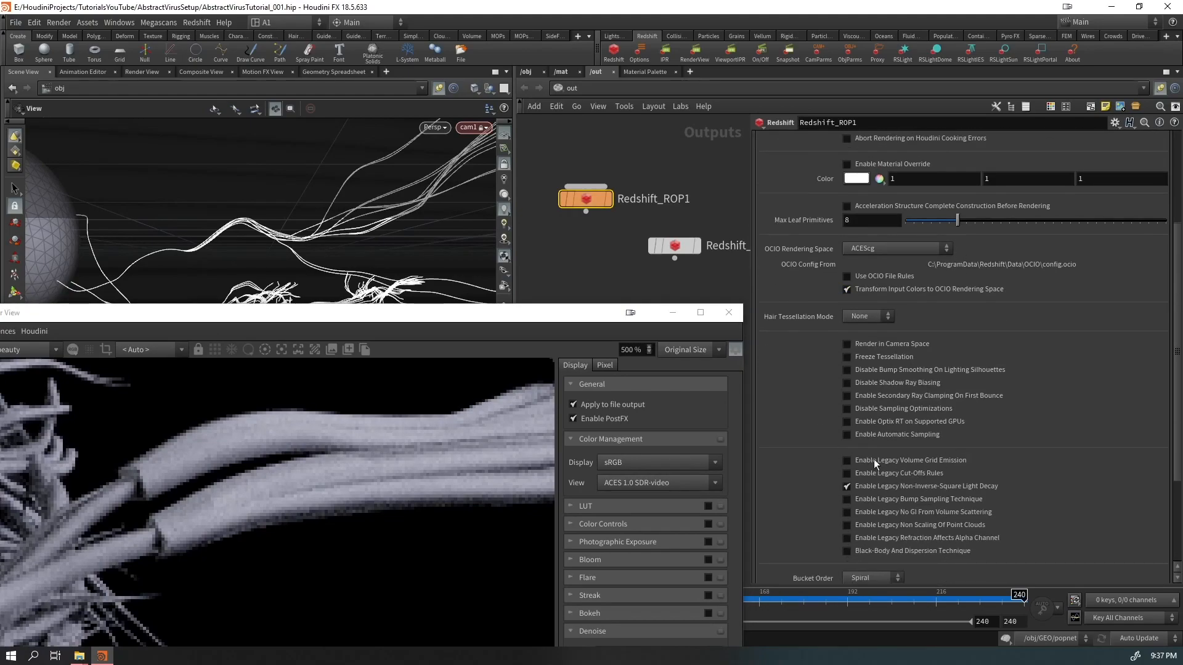
left_click(846, 435)
left_click(846, 422)
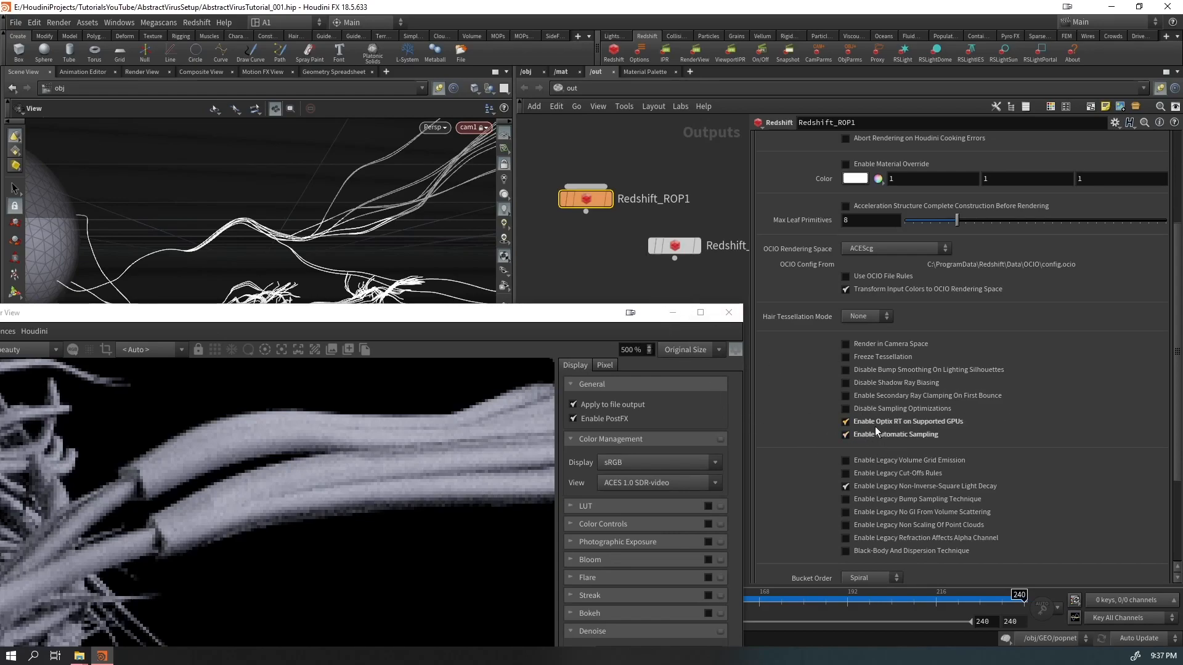
Step: Return to the object network, restart the interactive Redshift render and zoom out to show the whole strand cluster
middle_click_drag(697, 168, 704, 216)
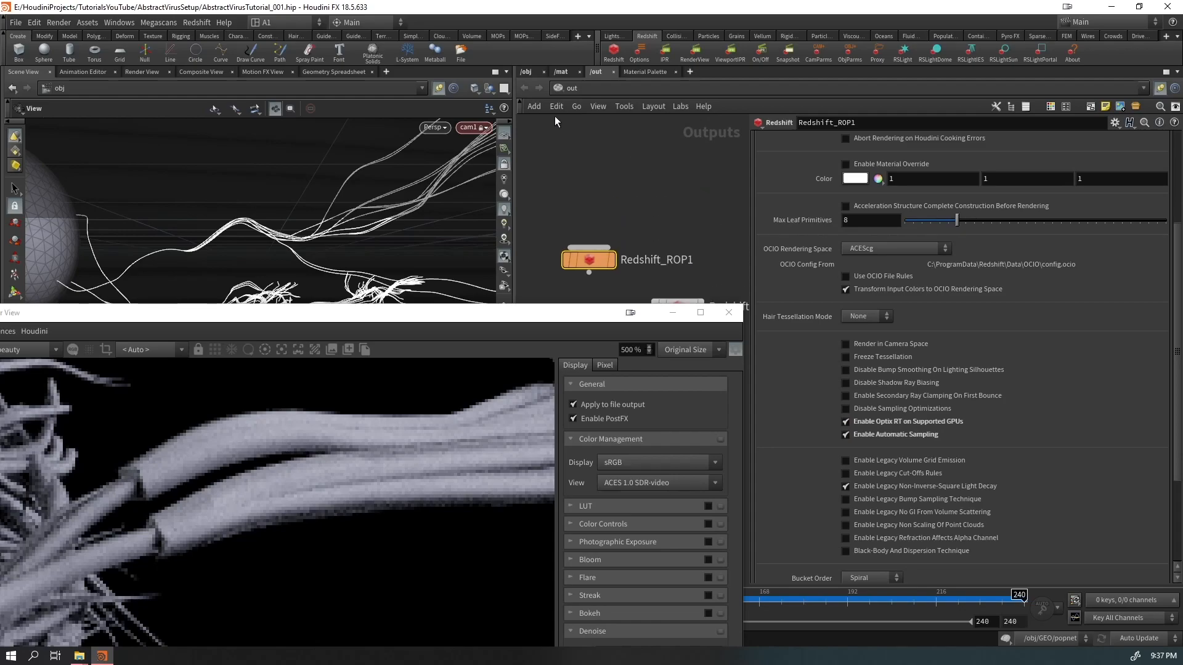
left_click(525, 72)
left_click_drag(465, 314, 643, 61)
left_click(143, 97)
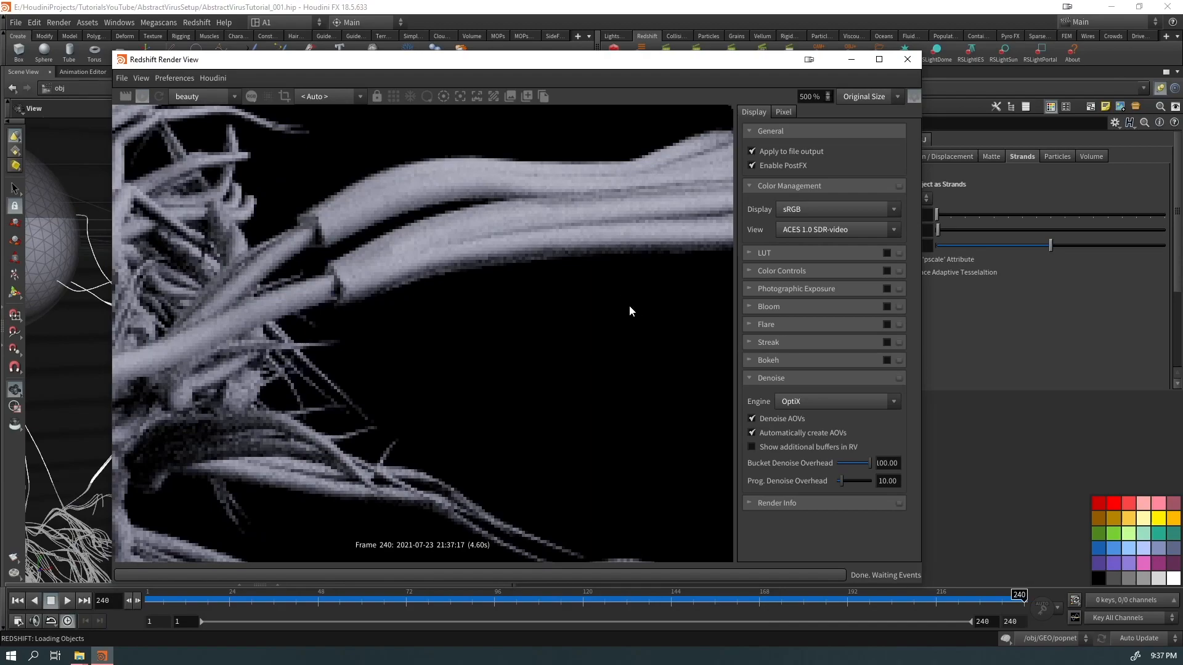
scroll(386, 265, "down", 5)
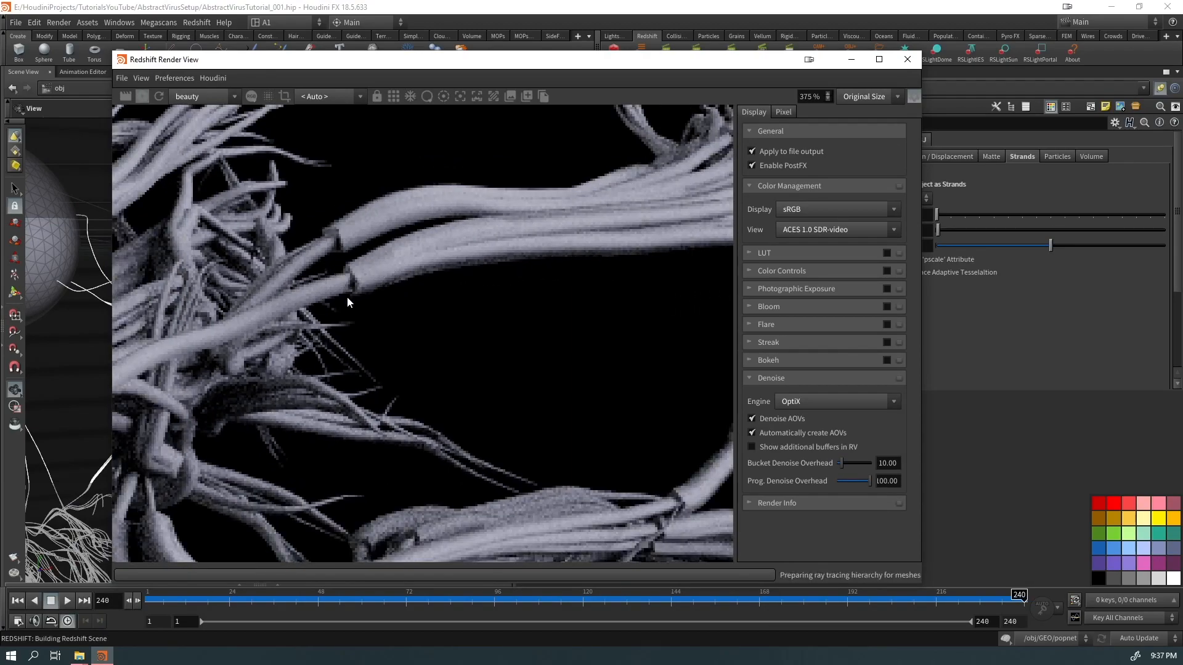
scroll(343, 287, "down", 5)
scroll(315, 380, "down", 5)
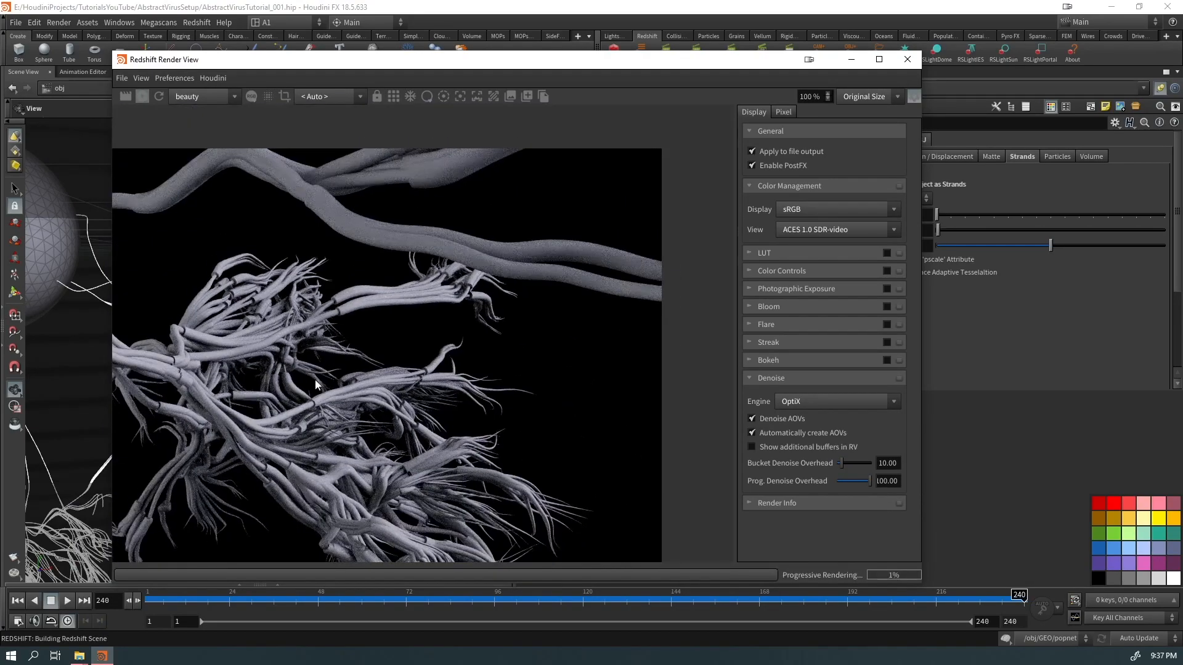
Step: Zoom in on the rendered branch joints, switch to Photos and compare them with the strands near the core in AbstractVirus_001_01_4K.jpg
scroll(317, 345, "up", 8)
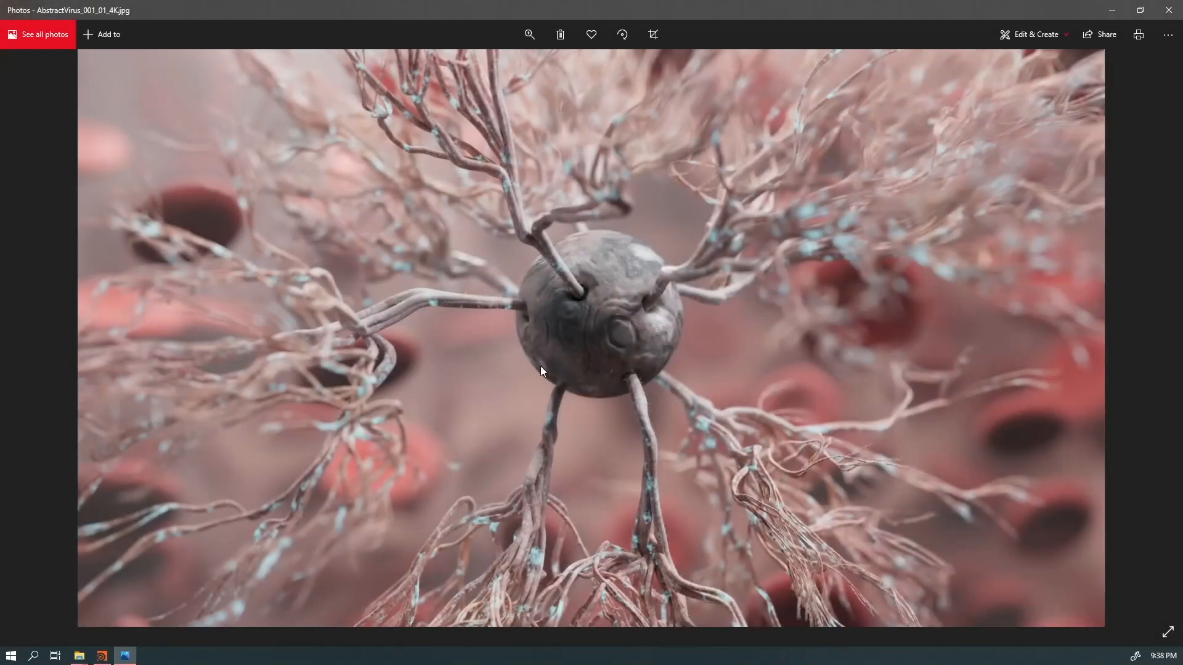
scroll(605, 260, "up", 3, "ctrl")
left_click_drag(565, 286, 602, 509)
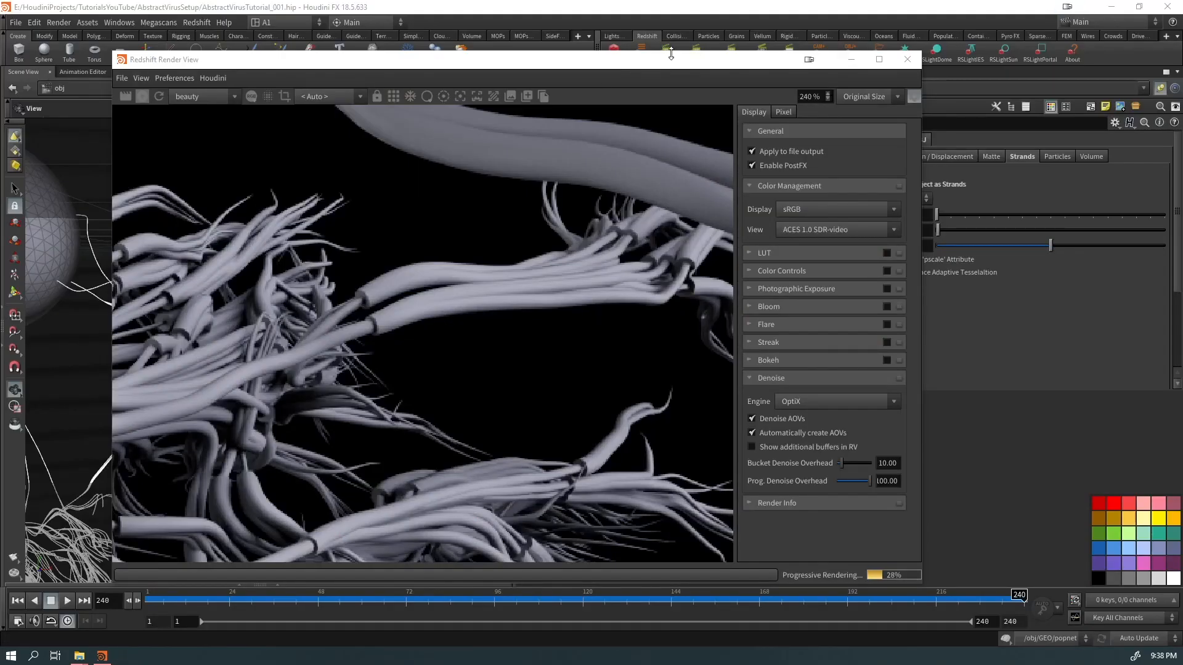
Step: Back in Houdini, stop the interactive render and close the Redshift Render View
left_click(142, 96)
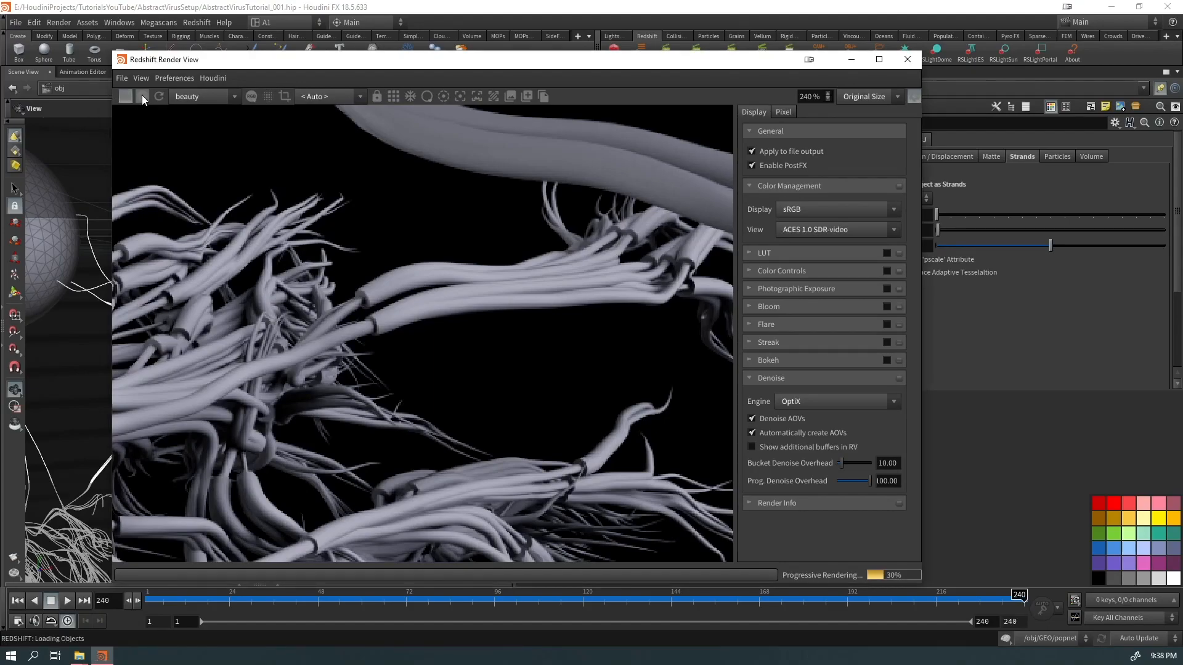
left_click(129, 98)
left_click(907, 59)
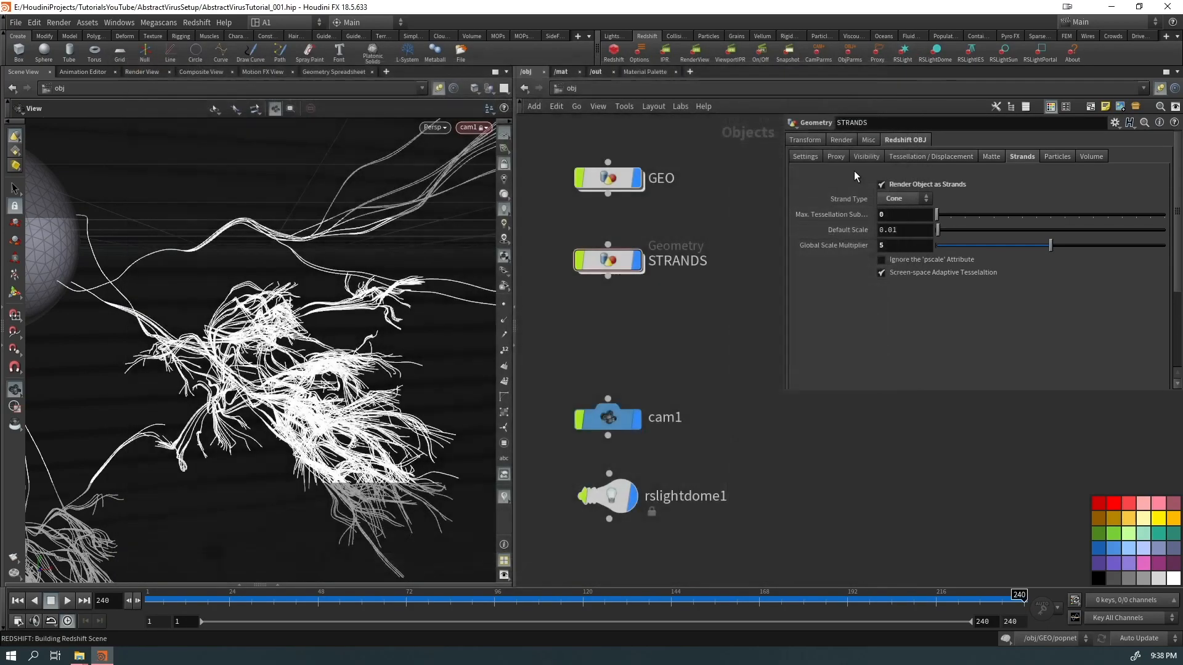
Step: Inside GEO, move OUT_STRANDS well below trail1 and shift the polywire1 and normal2 branch down to make room
double_click(608, 178)
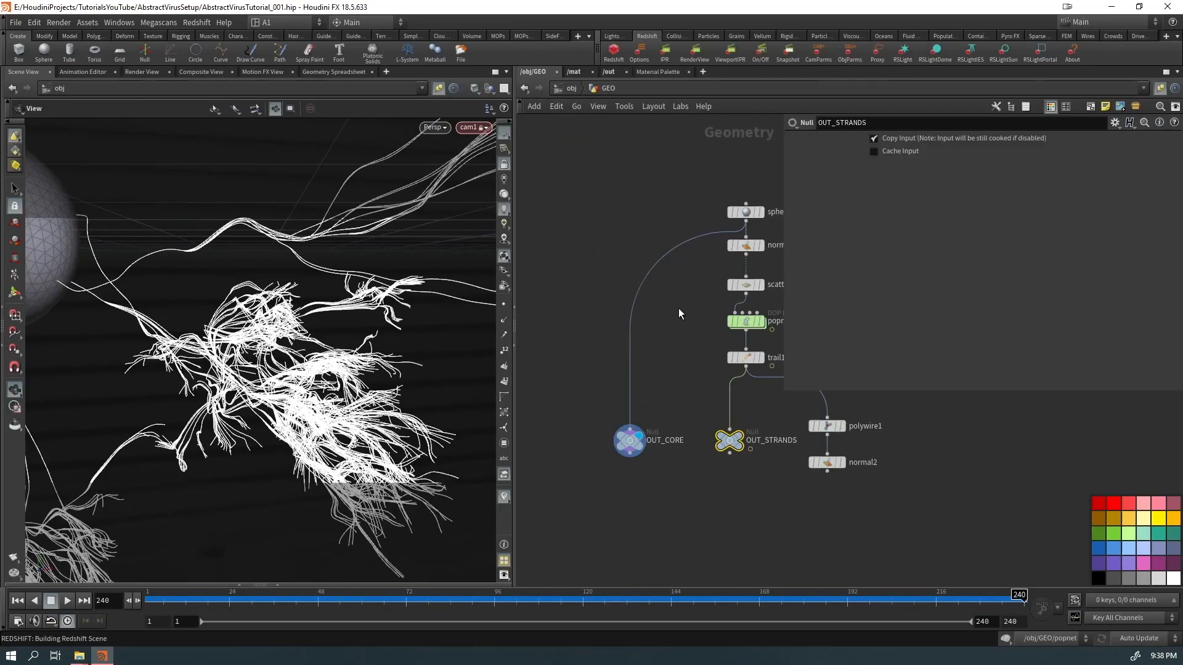
left_click_drag(608, 368, 621, 557)
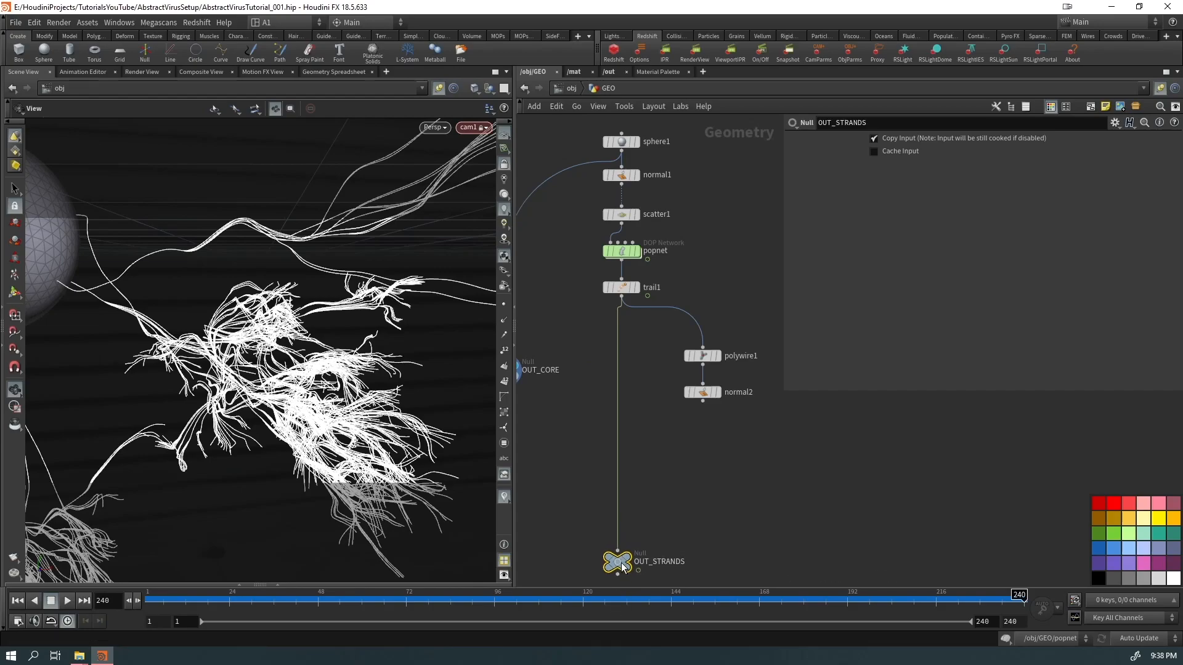
middle_click_drag(694, 228, 687, 303)
mouse_move(748, 530)
left_mouse_down()
mouse_move(674, 422)
mouse_move(740, 536)
left_mouse_up()
middle_click_drag(762, 474, 746, 341)
left_click(838, 450)
Step: Rename the polywire1 node as THICKNESS_VIZ
middle_click_drag(813, 441, 714, 437)
left_click(670, 401)
left_click_drag(693, 401, 604, 404)
type("TH")
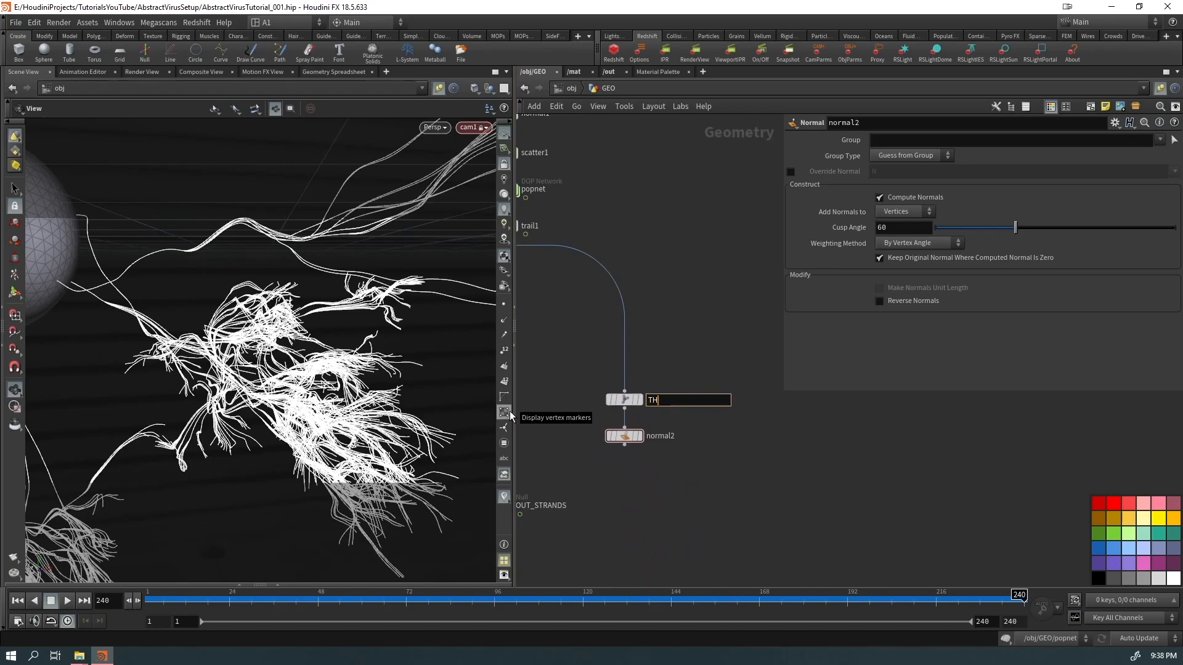
type("ICKNESS_VIZ")
key("Return")
Step: Select THICKNESS_VIZ and normal2 together and colour both nodes orange-yellow
left_click_drag(671, 357, 610, 416)
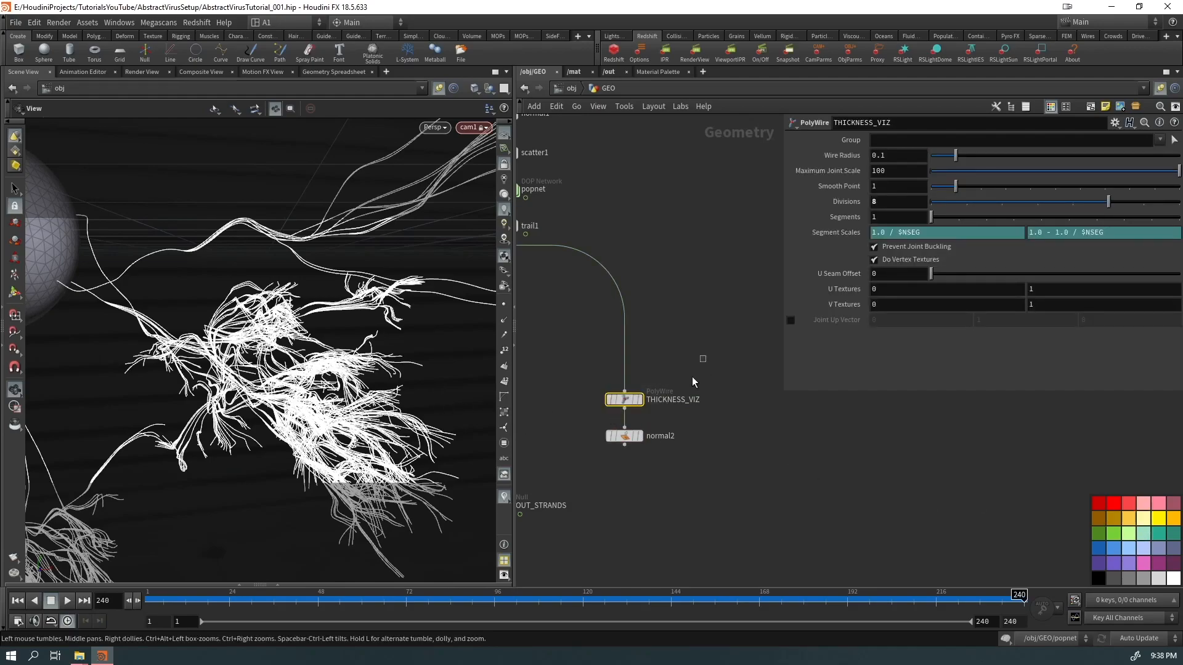
left_click_drag(701, 360, 640, 491)
left_click(1173, 523)
left_click(693, 491)
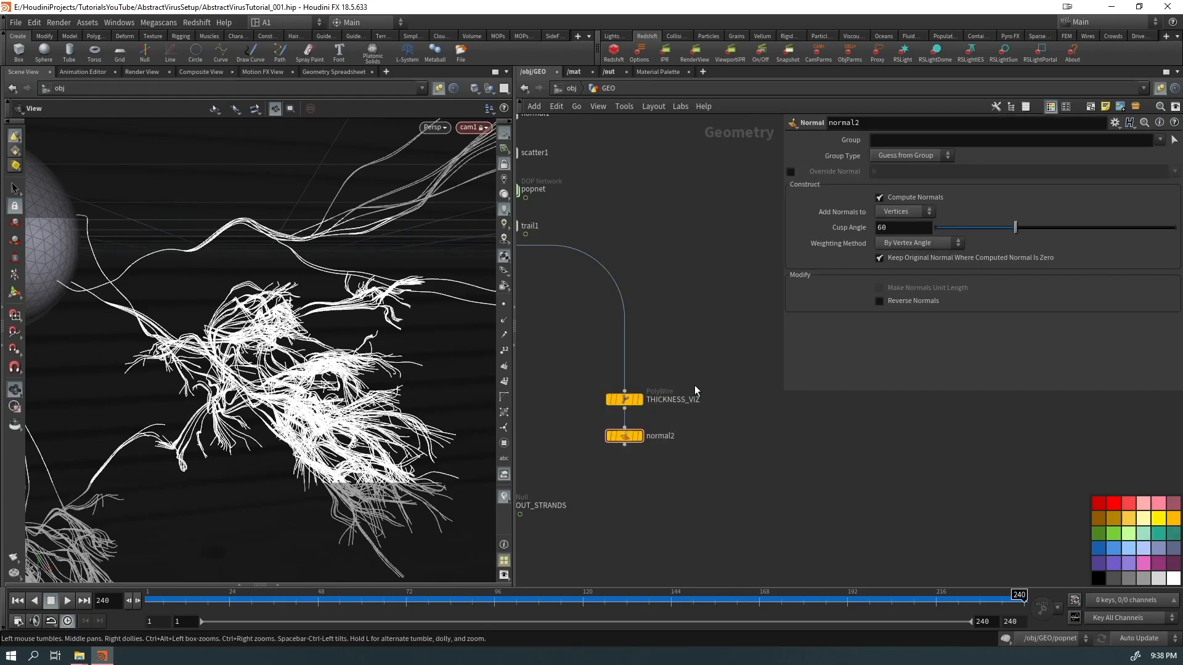
Step: In the GEO network, go up to the popnet node and open its contents
key("h")
middle_click_drag(688, 402, 650, 485)
scroll(703, 275, "up", 5)
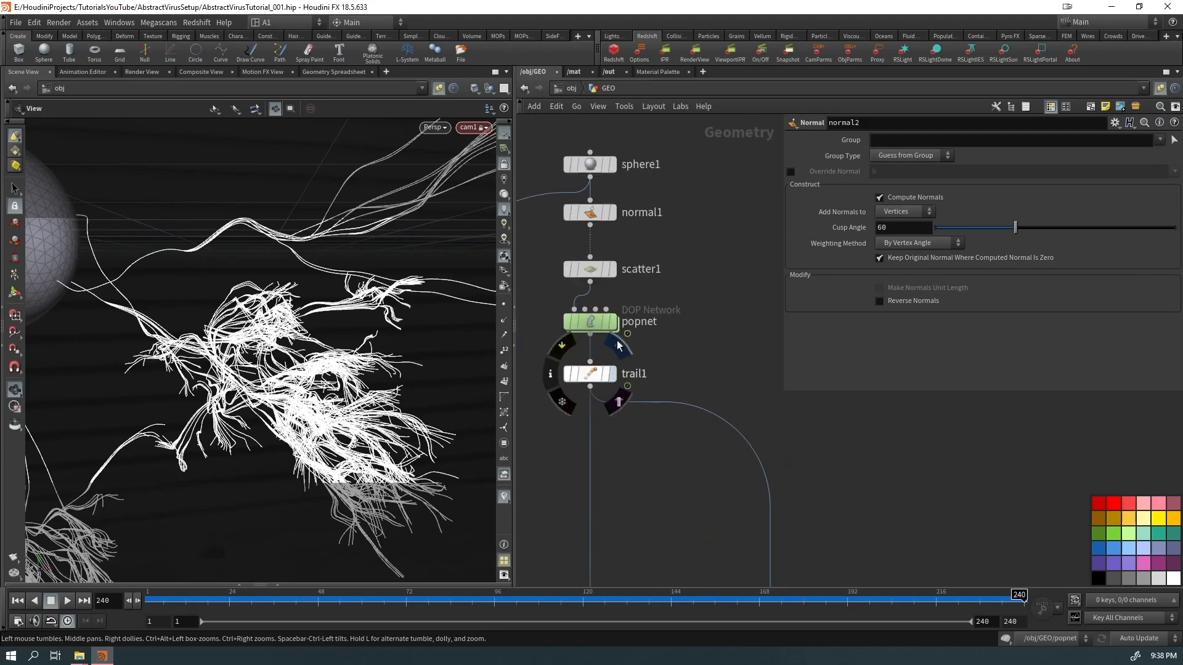
left_click(594, 316)
double_click(593, 316)
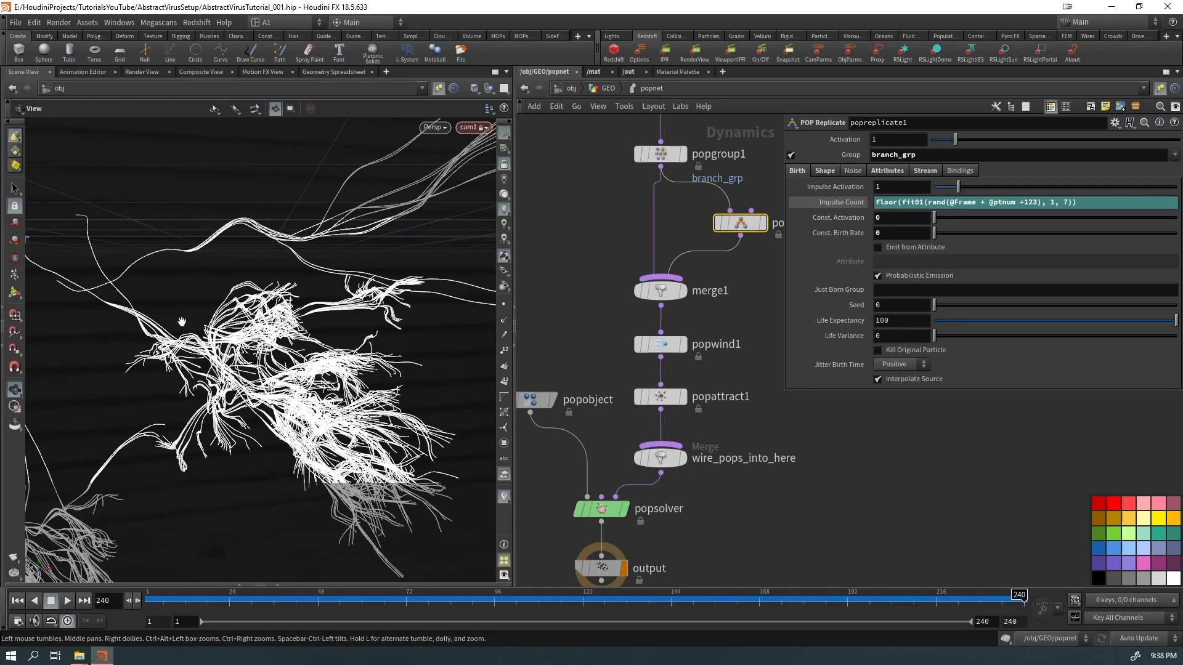
Step: Undo the viewport changes saved to cam1, unlock the camera from the view and orbit freely around the strands
key("ctrl+z")
key("ctrl+z")
key("ctrl+z")
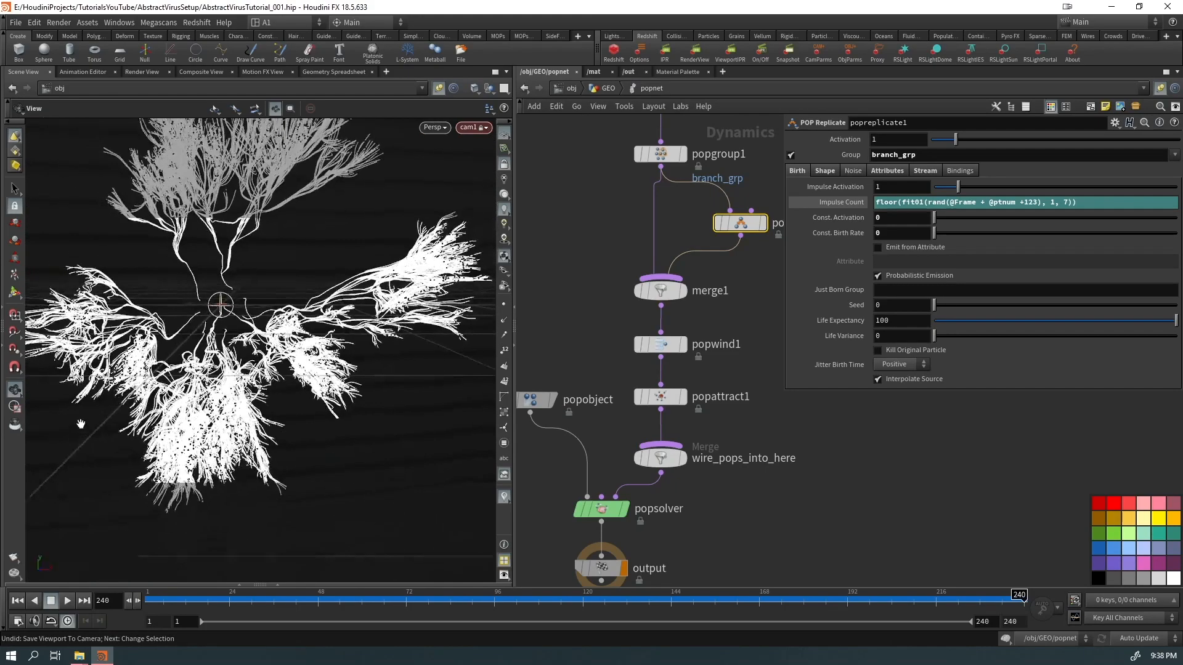
key("ctrl+z")
key("ctrl+z")
left_click(503, 165)
left_click_drag(277, 237, 167, 339)
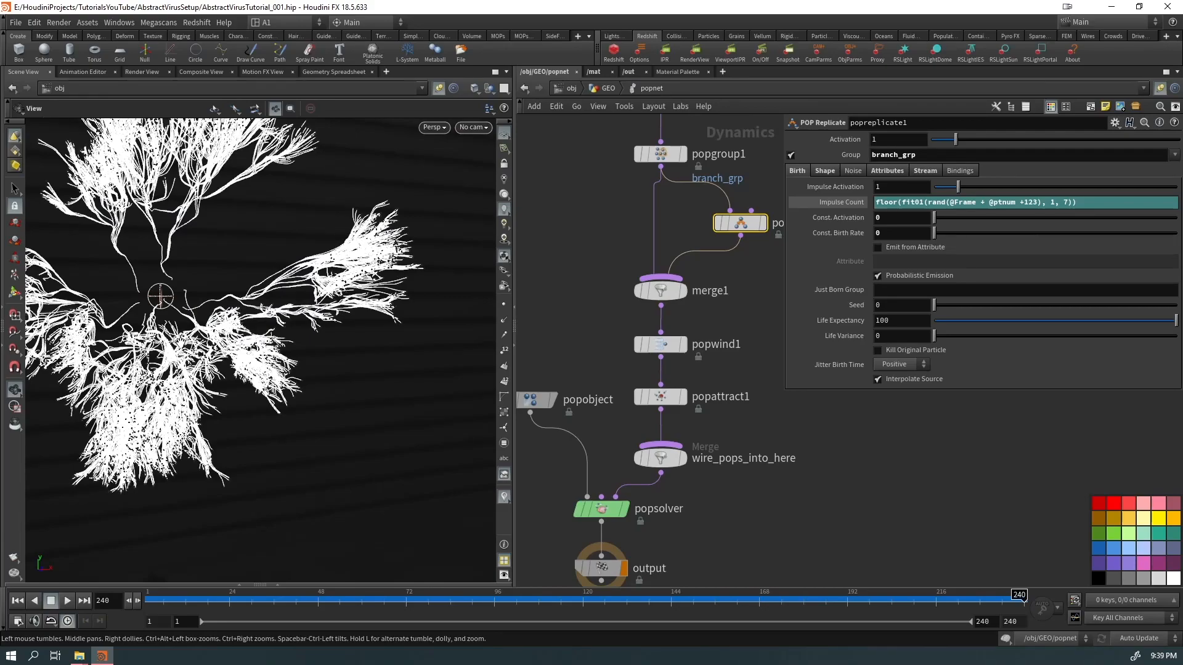
Step: Insert a POP Wrangle between merge1 and popwind1 in the popnet network
middle_click_drag(597, 265, 593, 361)
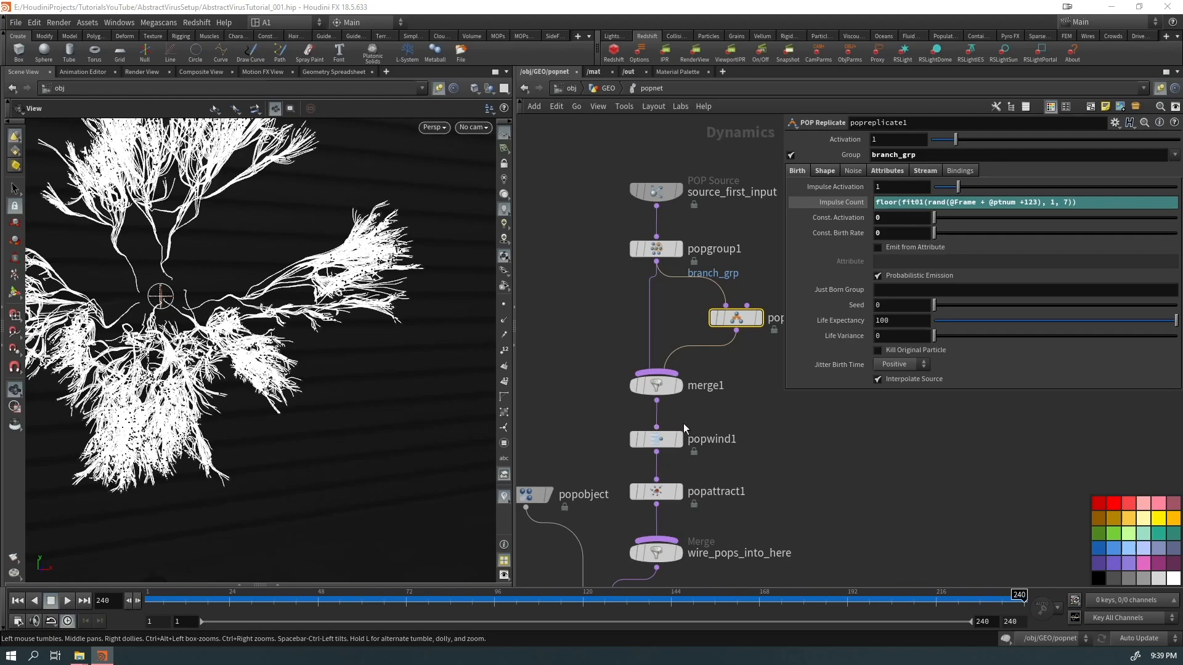
key("Tab")
type("popwr")
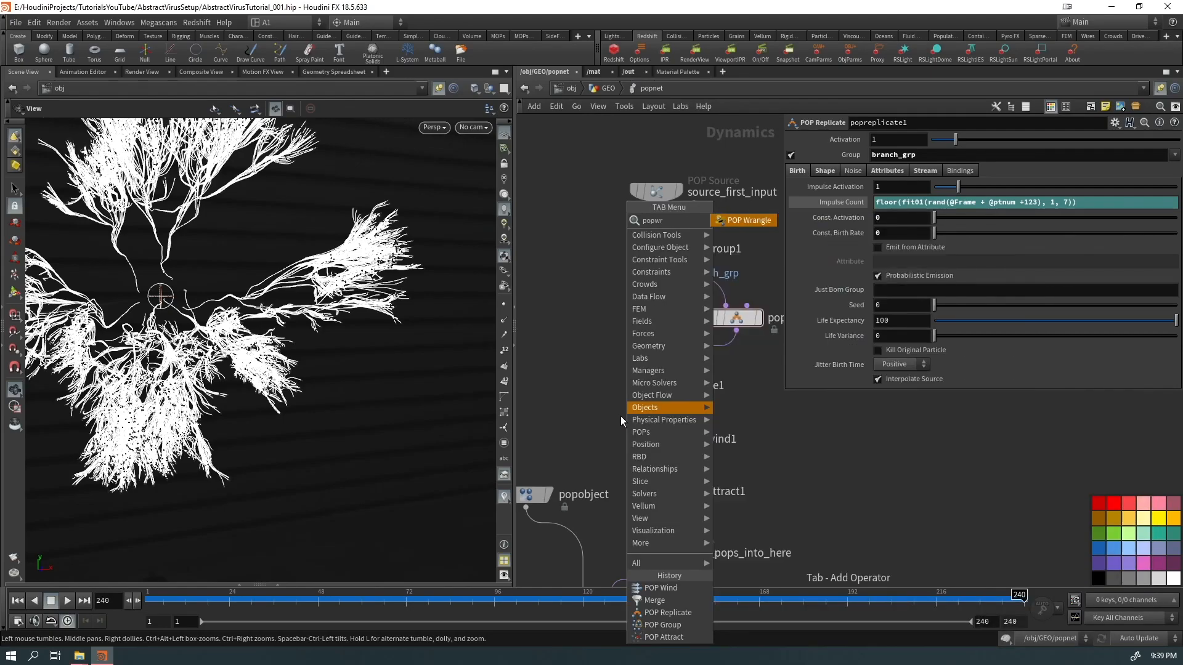
key("Return")
Step: Return the timeline to frame 1 and enter the expression f@growth += 1; in popwrangle1
left_click(855, 231)
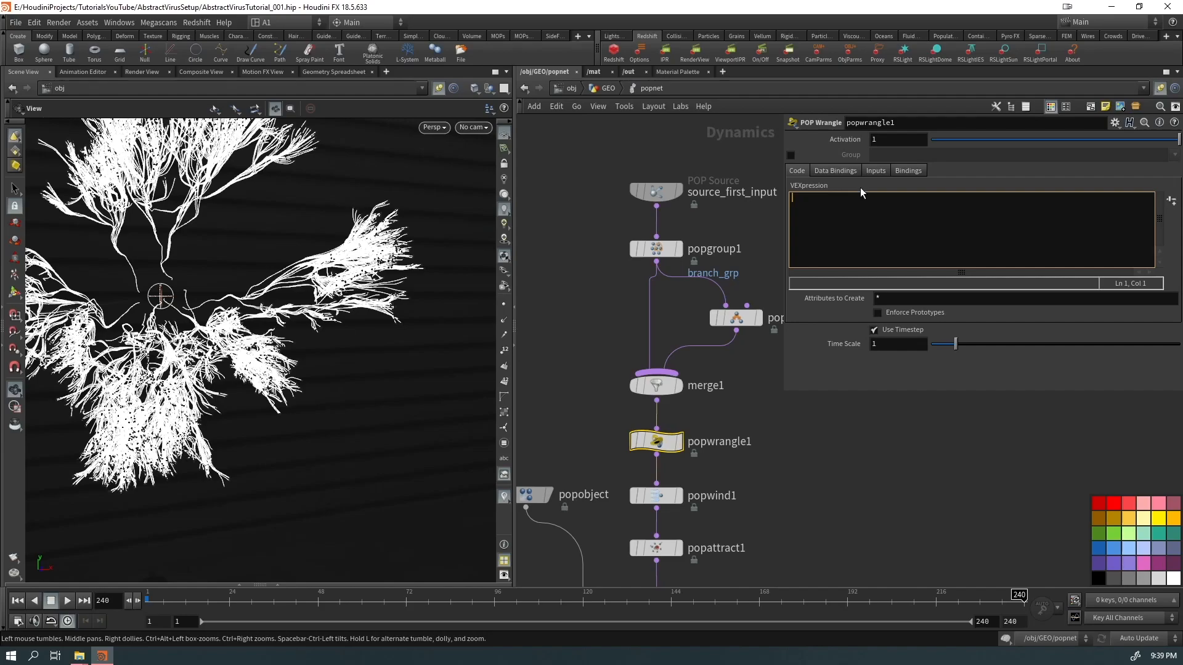
left_click(925, 607)
mouse_move(891, 607)
left_mouse_down()
mouse_move(208, 604)
mouse_move(98, 621)
left_mouse_up()
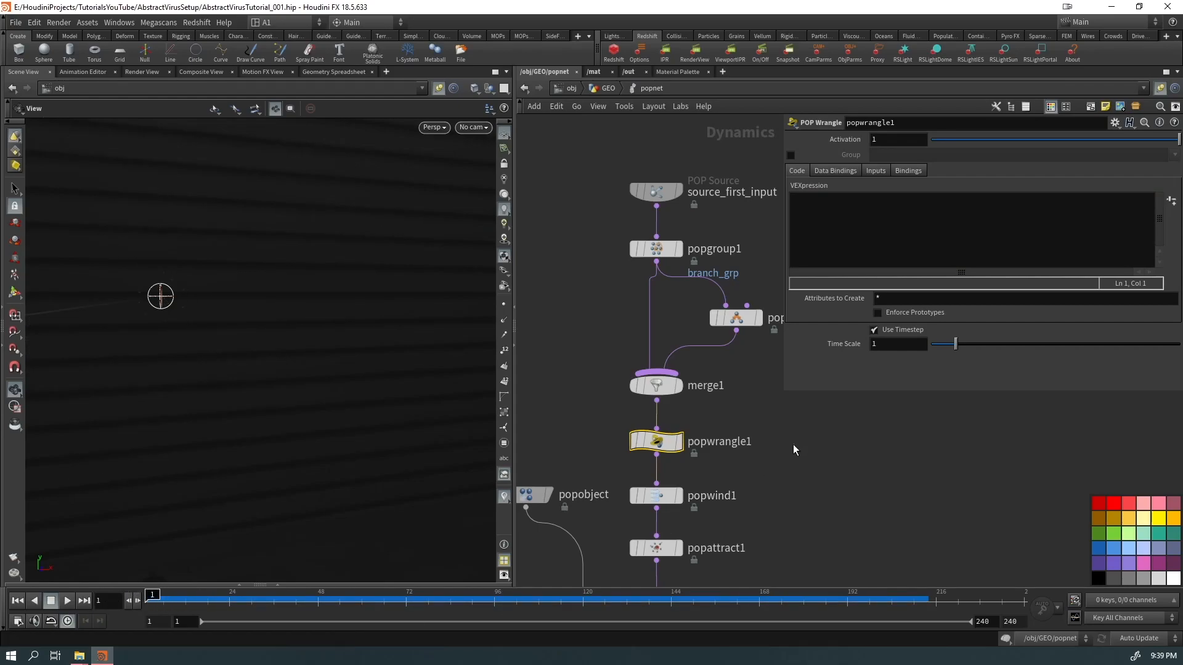
left_click(863, 249)
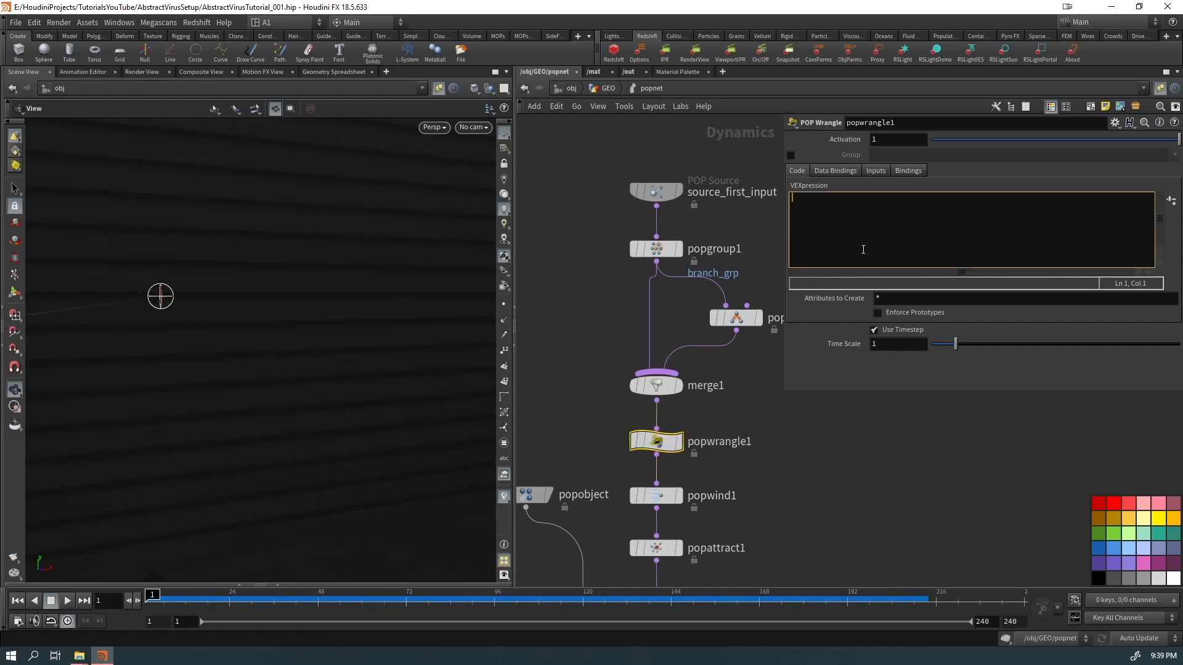
type("f@g")
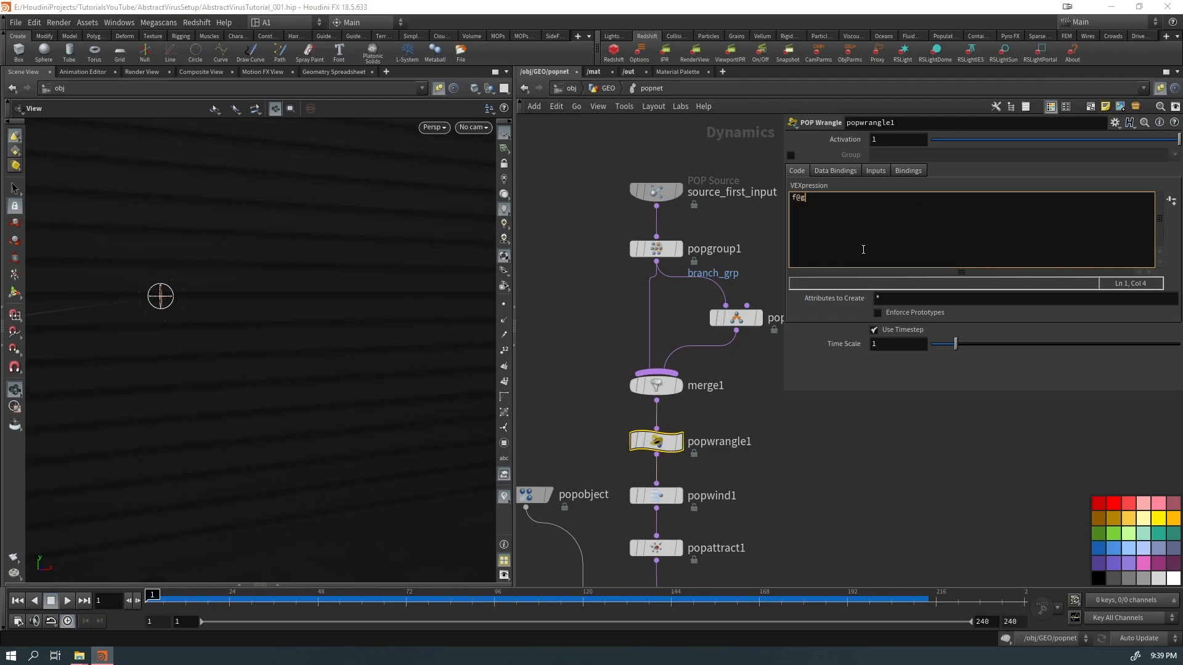
type("rowth += 1;")
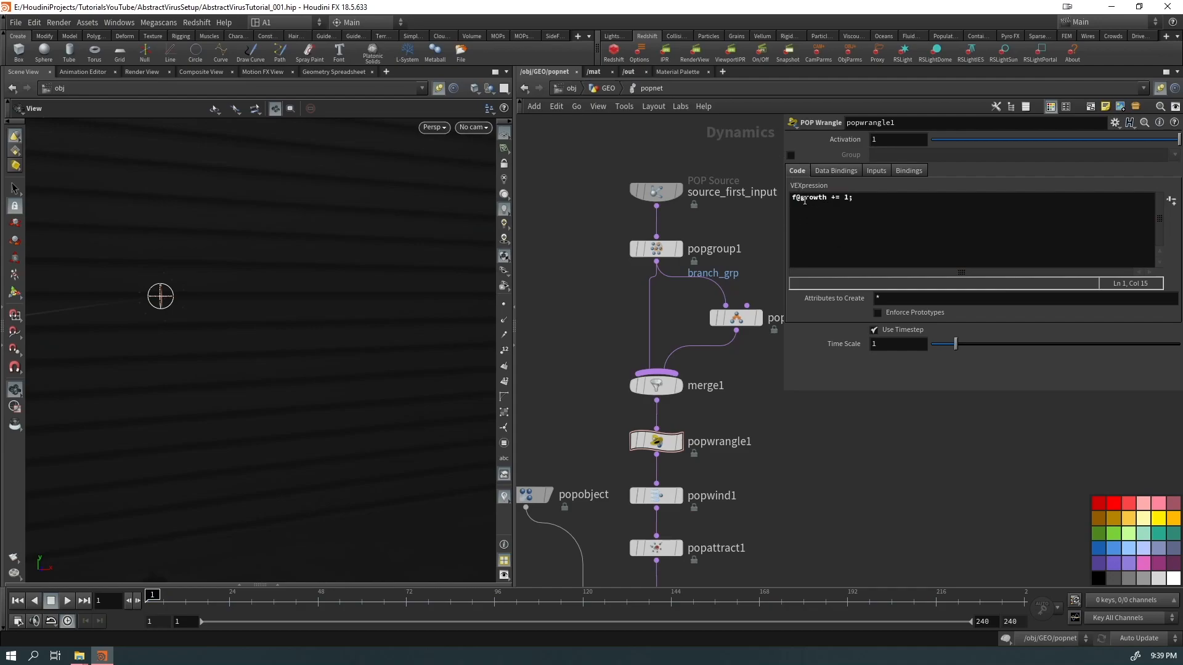
Step: Back in GEO, insert an Attribute Wrangle between scatter1 and popnet with the expression f@growth = 0;
left_click(596, 87)
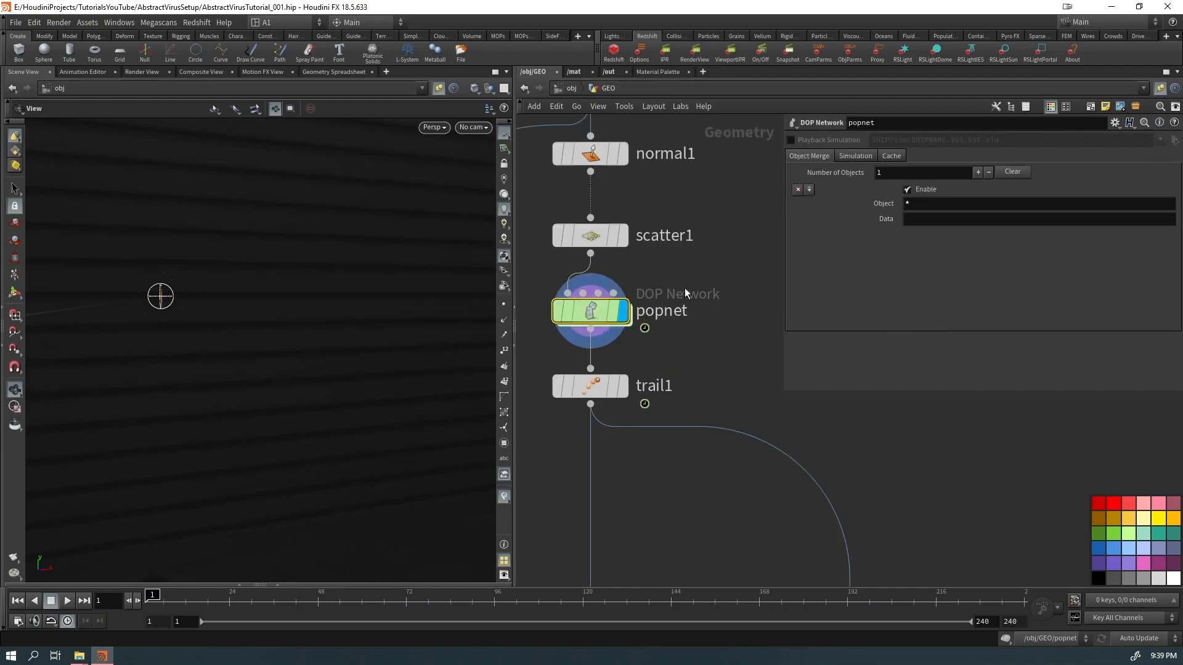
key("Tab")
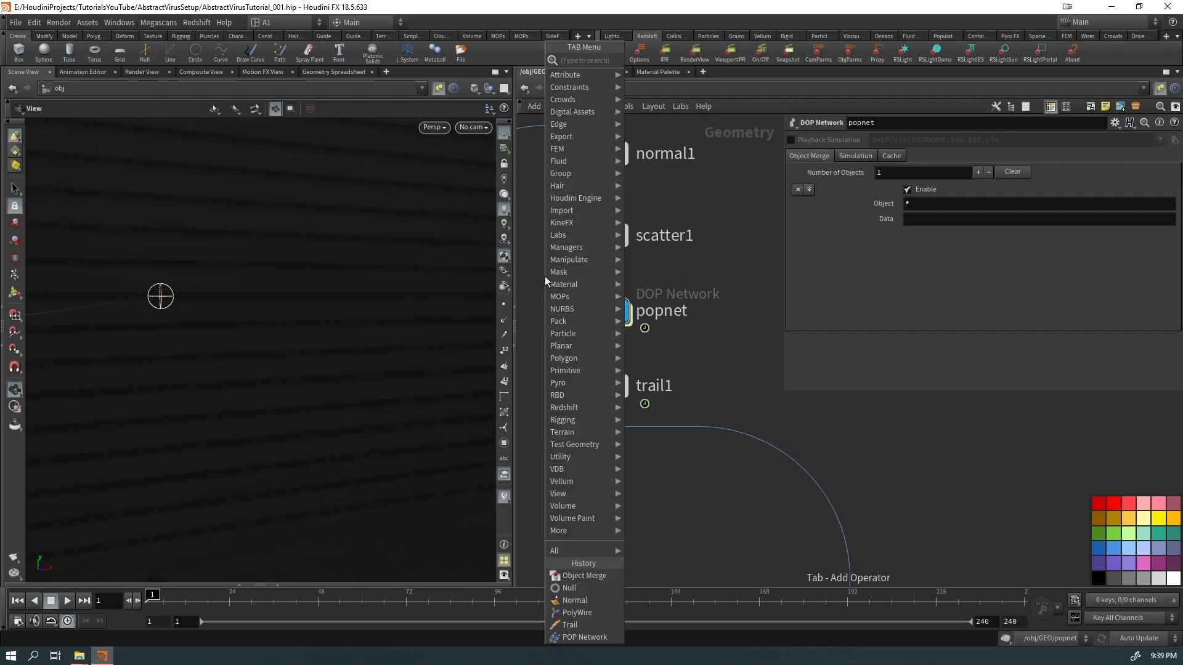
key("Return")
left_click(825, 255)
type("f@gr")
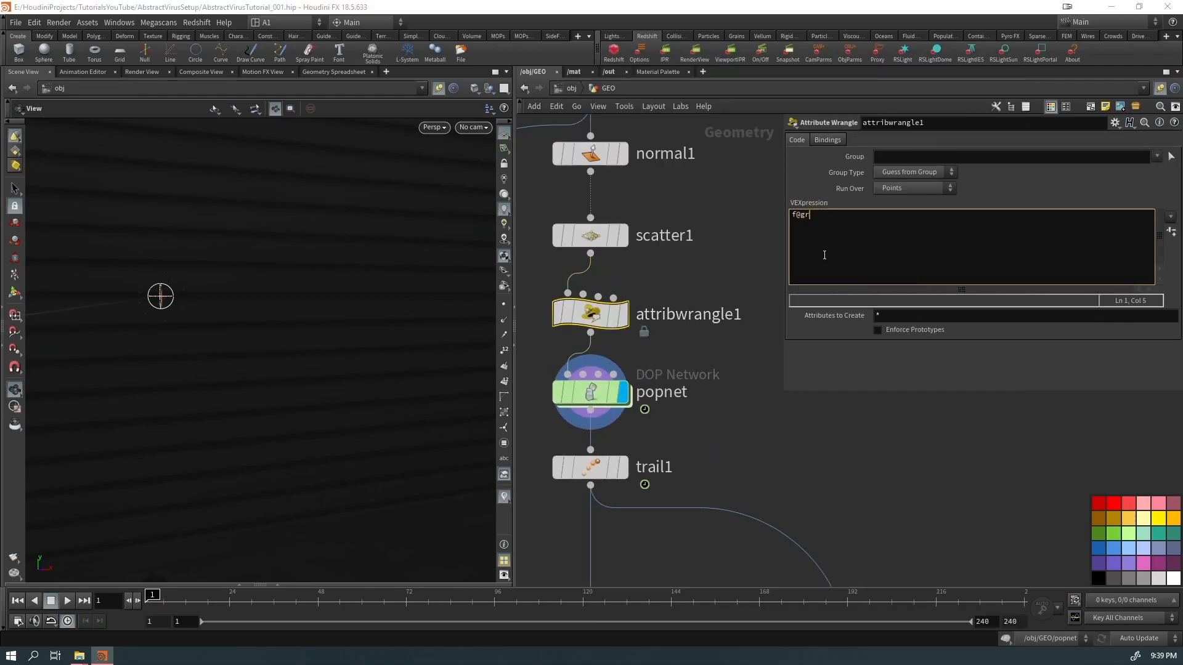
type("owth =0;")
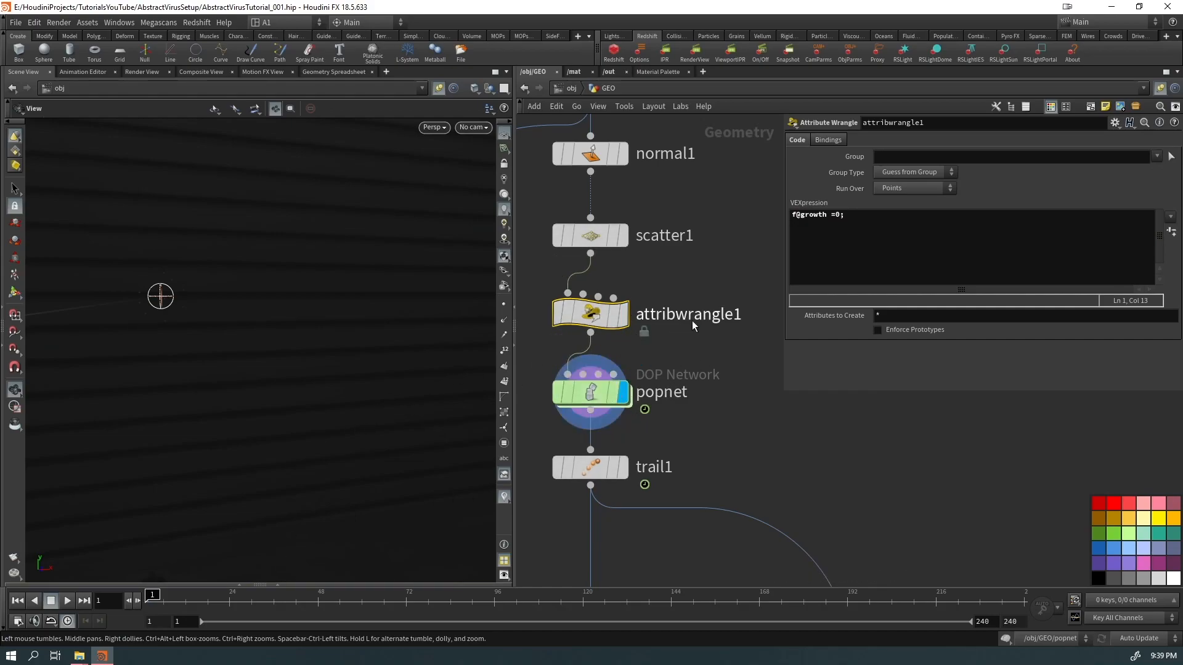
left_click(832, 218)
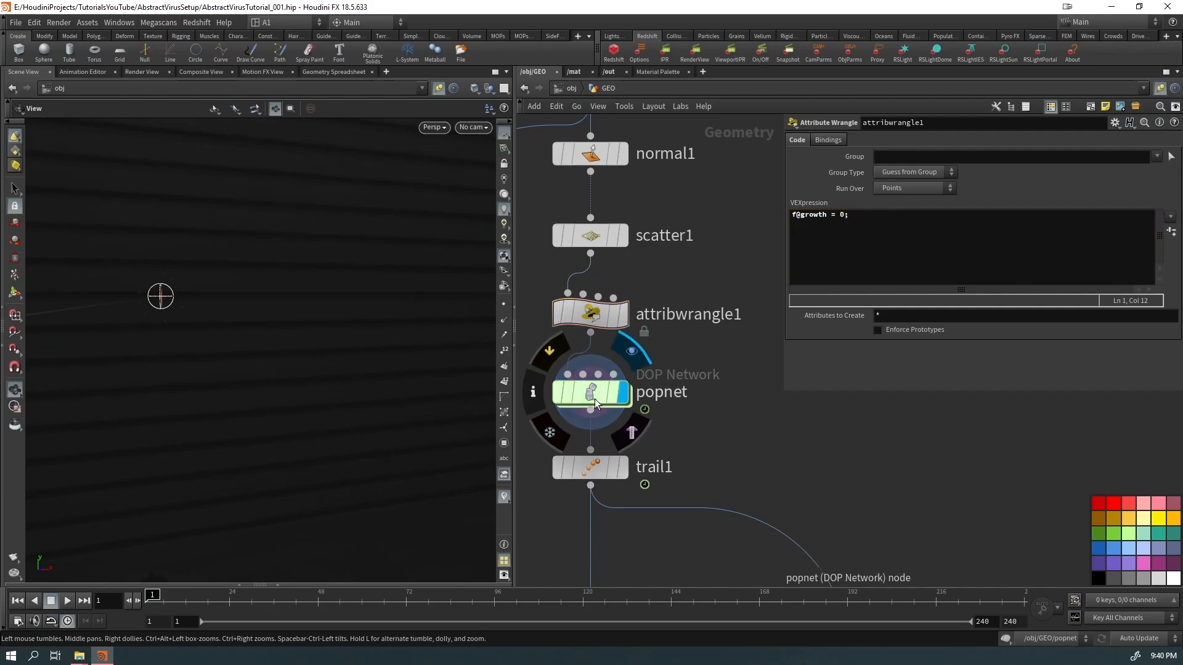
Step: Inside popnet, play the simulation, add the equivalent line f@growth = f@growth +1; to popwrangle1 and remove it again
double_click(593, 394)
left_click(67, 601)
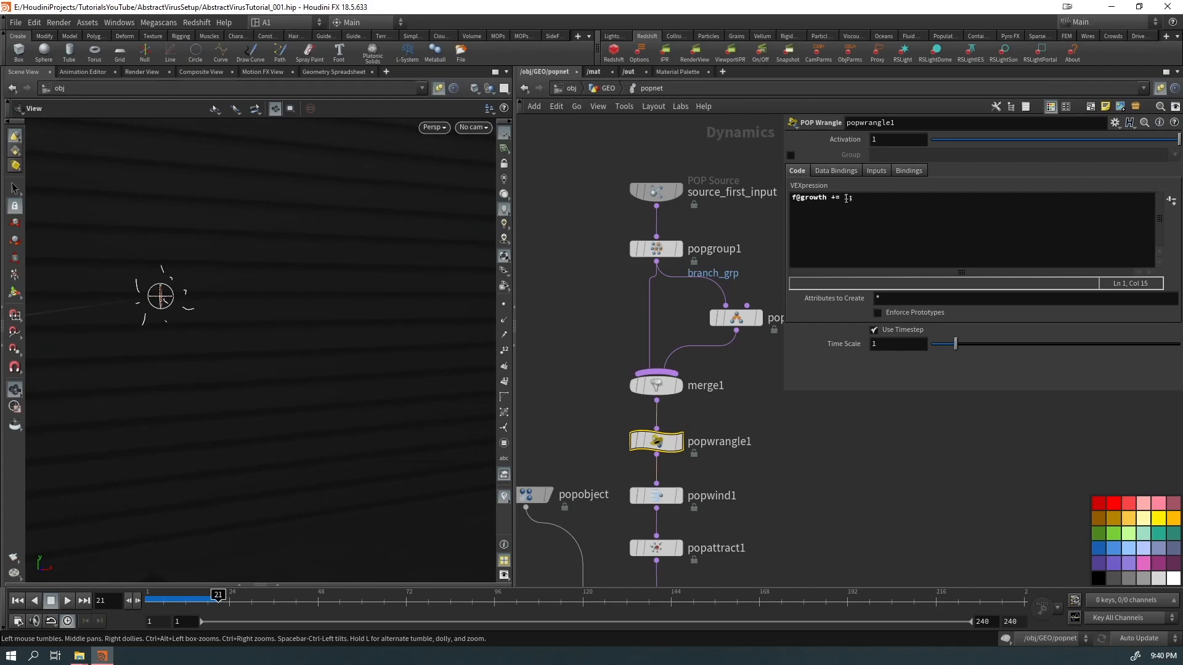
left_click(855, 220)
type("f@")
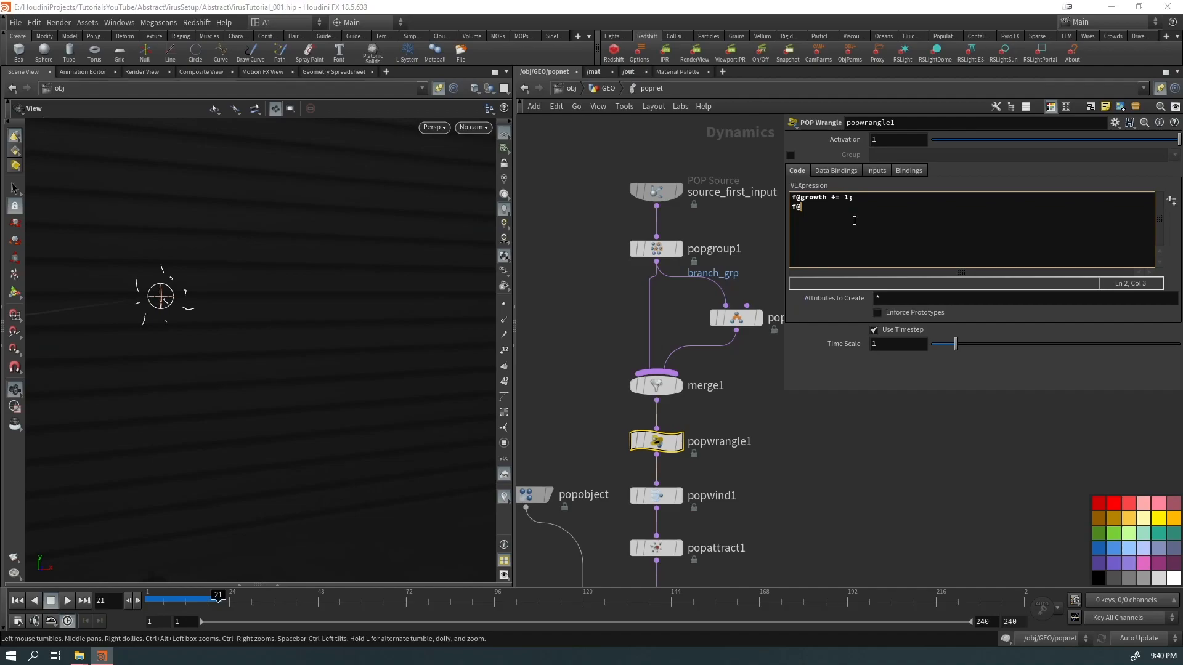
type("growth = f@growth +1;")
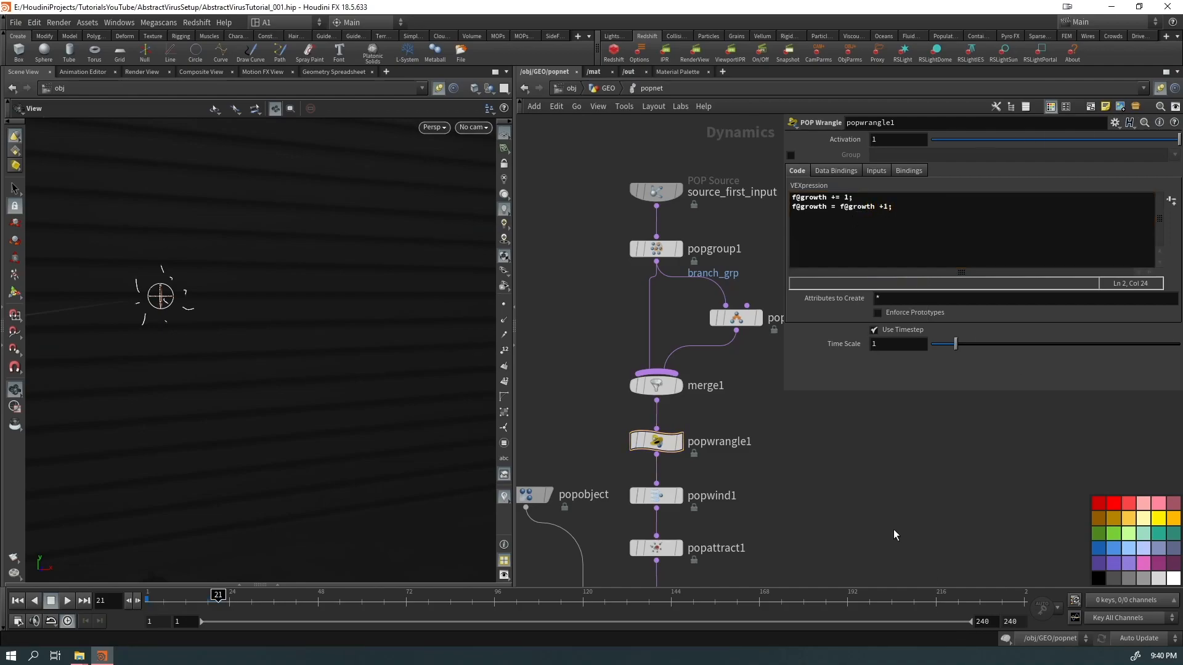
left_click_drag(908, 208, 791, 207)
key("BackSpace")
key("BackSpace")
Step: Return to GEO and add a viewport visualizer for popnet's growth point attribute from the node's information
left_click(604, 89)
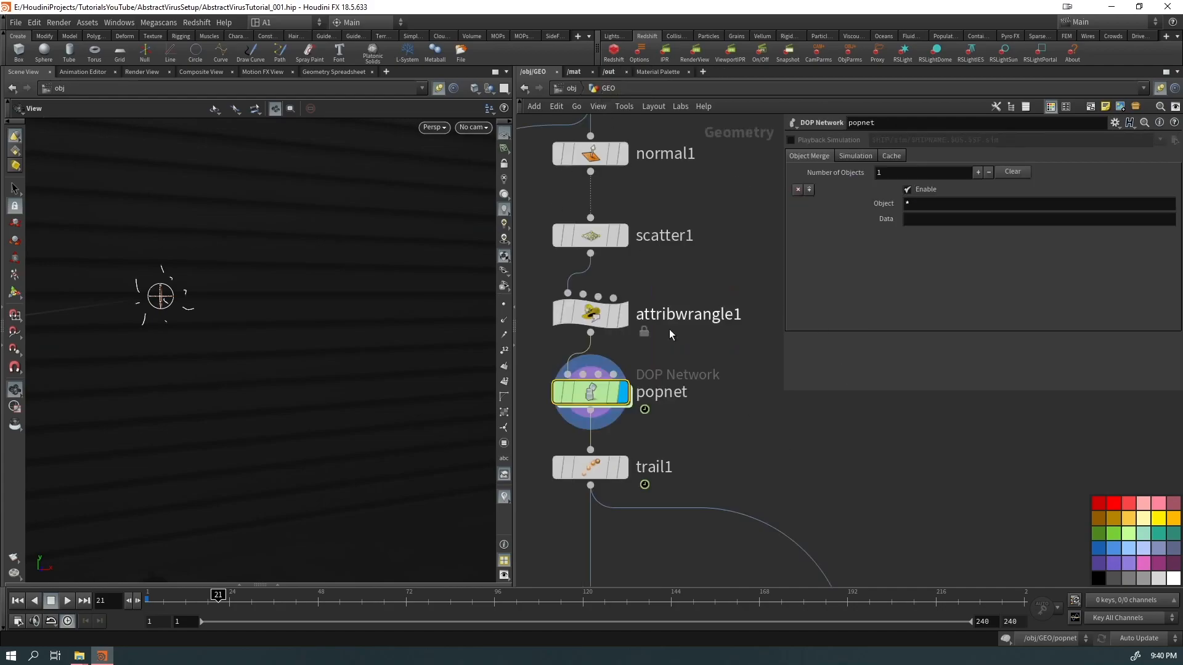
left_click(532, 392)
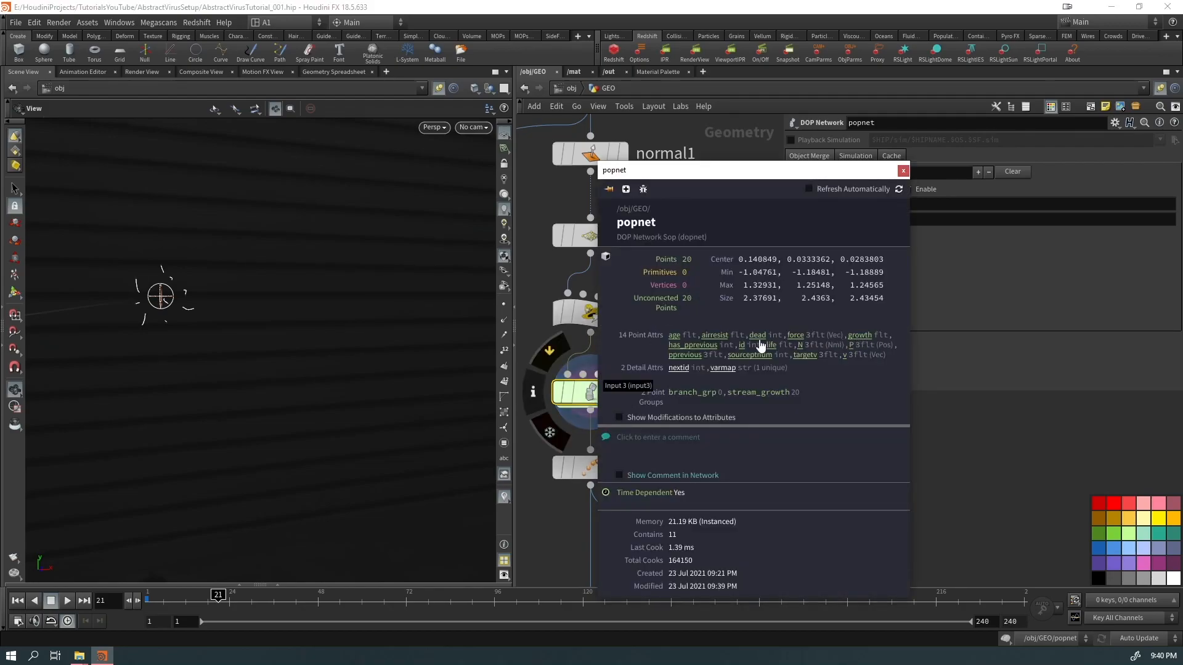
left_click(903, 171)
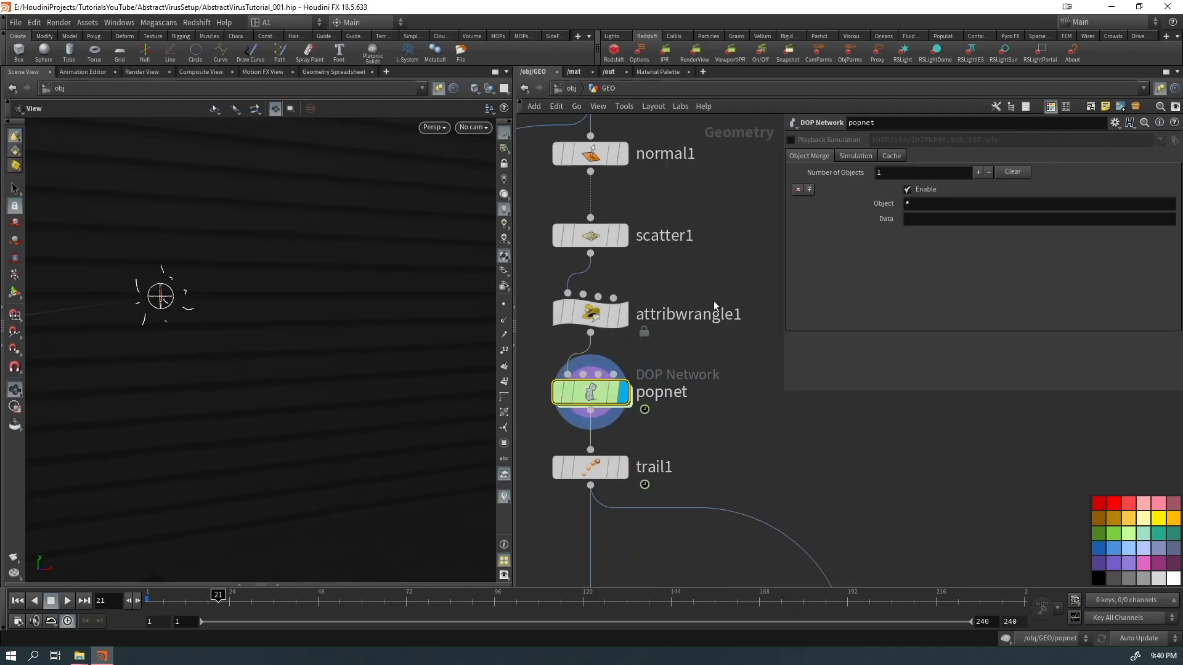
middle_click(583, 394)
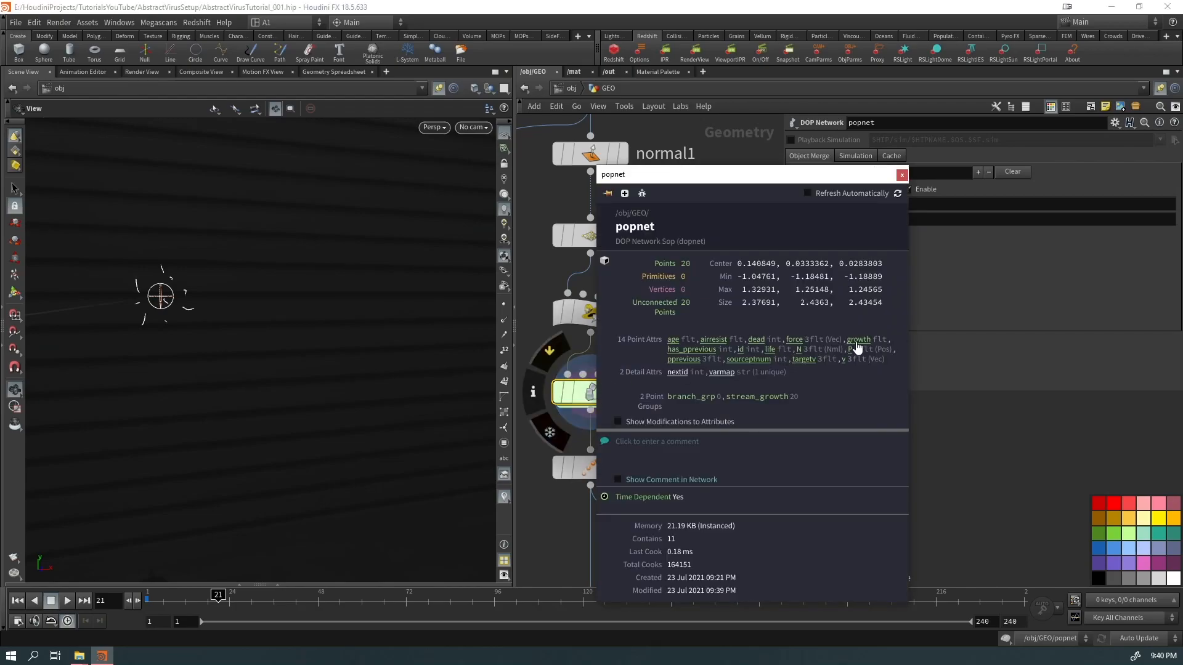
left_click(902, 175)
left_click(502, 497)
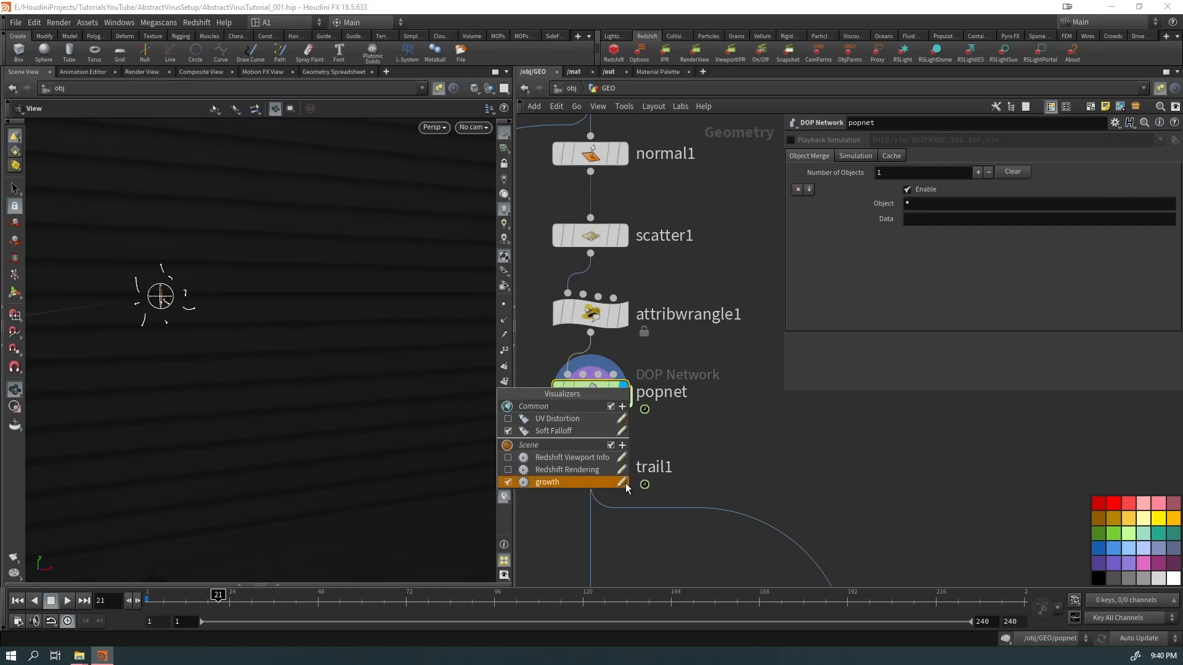
left_click(721, 430)
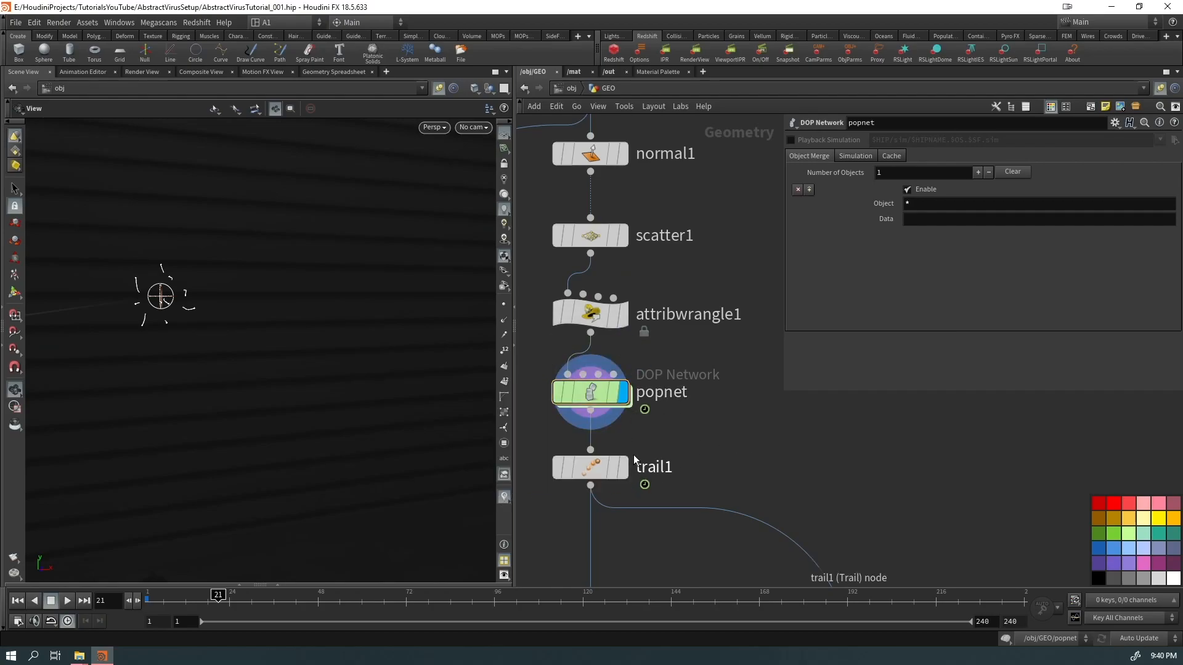
Step: Display trail1, advance the simulation to frame 240 and inspect the growth colouring along the strands up close
left_click(622, 467)
left_click_drag(182, 252, 248, 408)
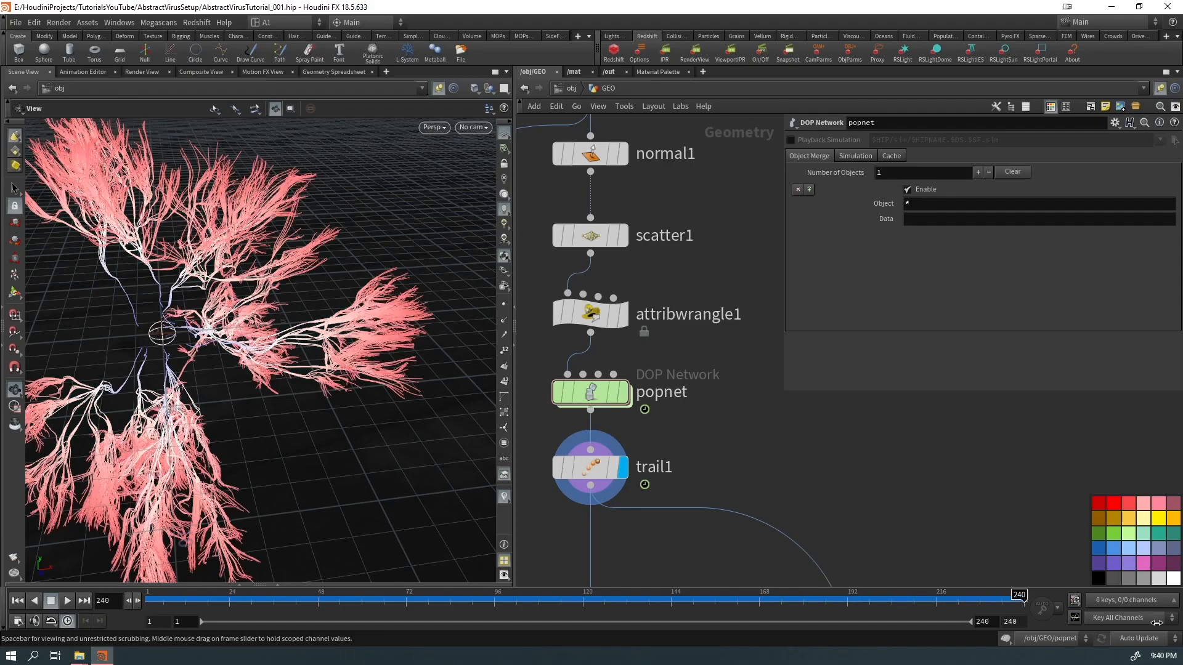
left_click_drag(298, 404, 294, 407)
middle_click_drag(295, 407, 306, 441)
right_click_drag(306, 441, 302, 493)
left_click_drag(301, 493, 346, 562)
right_click_drag(345, 563, 232, 390)
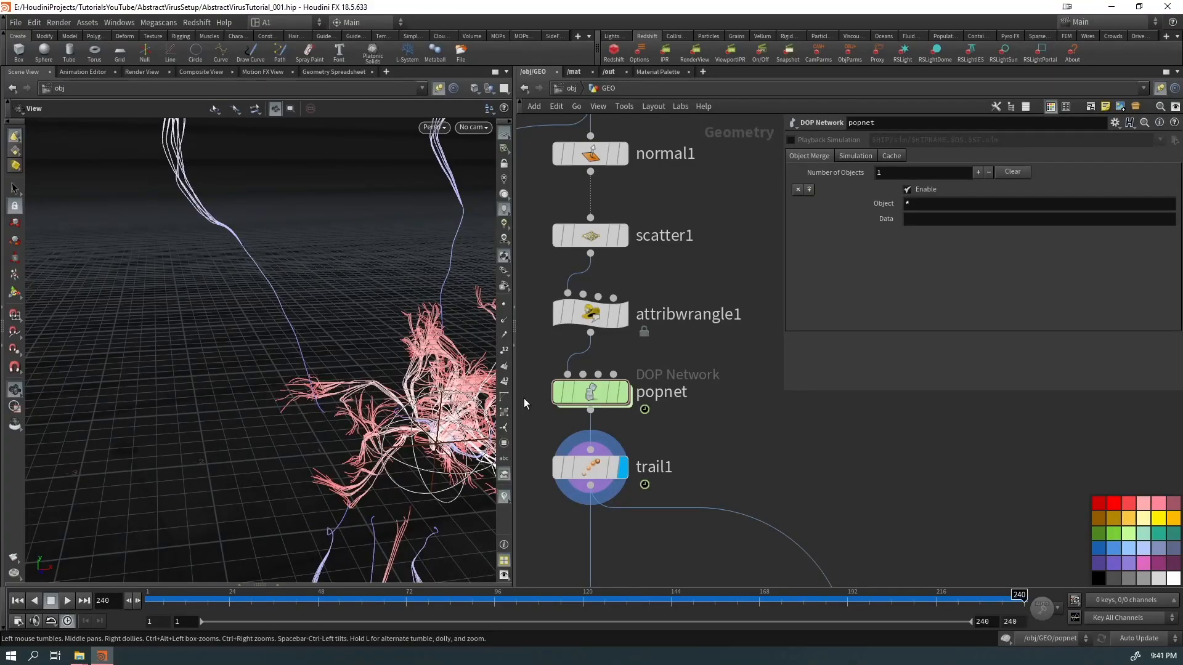
left_click_drag(334, 398, 308, 417)
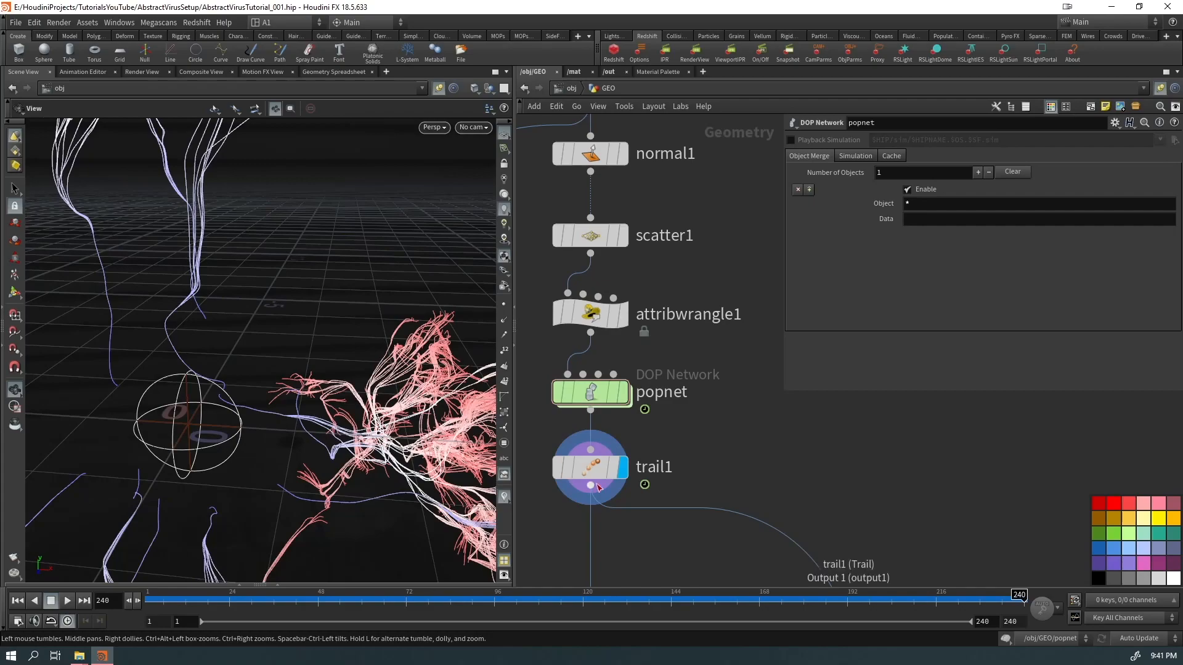
Step: Review the growth expressions in popwrangle1 inside popnet and in attribwrangle1 in GEO
double_click(590, 392)
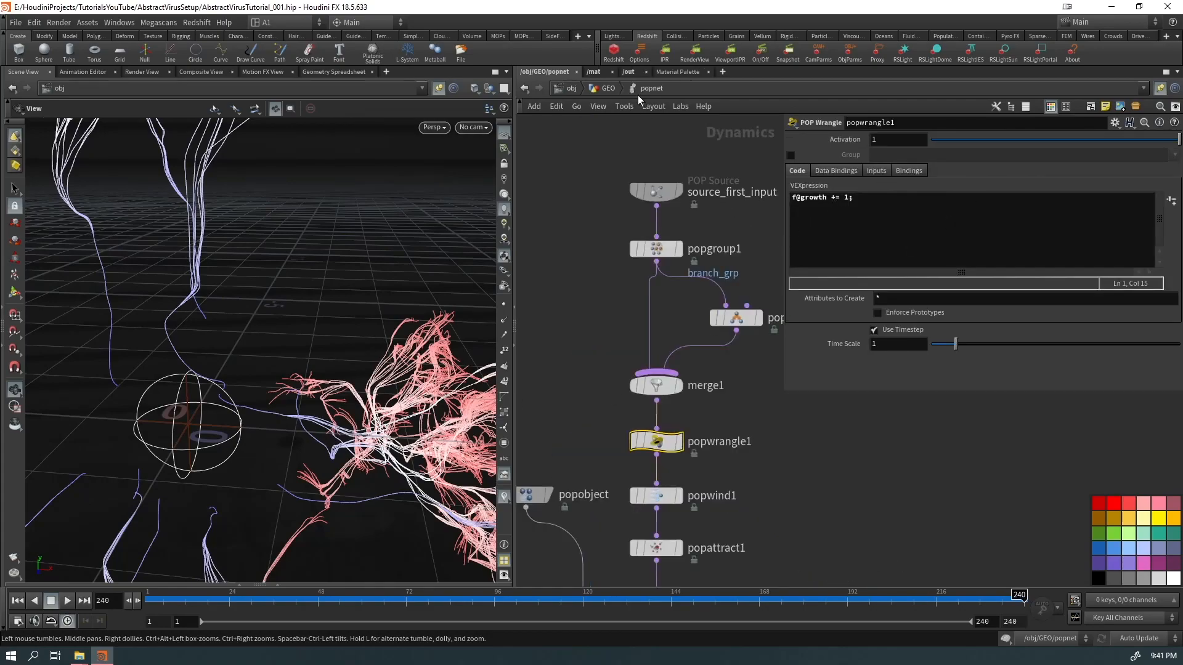
left_click(608, 88)
left_click(598, 318)
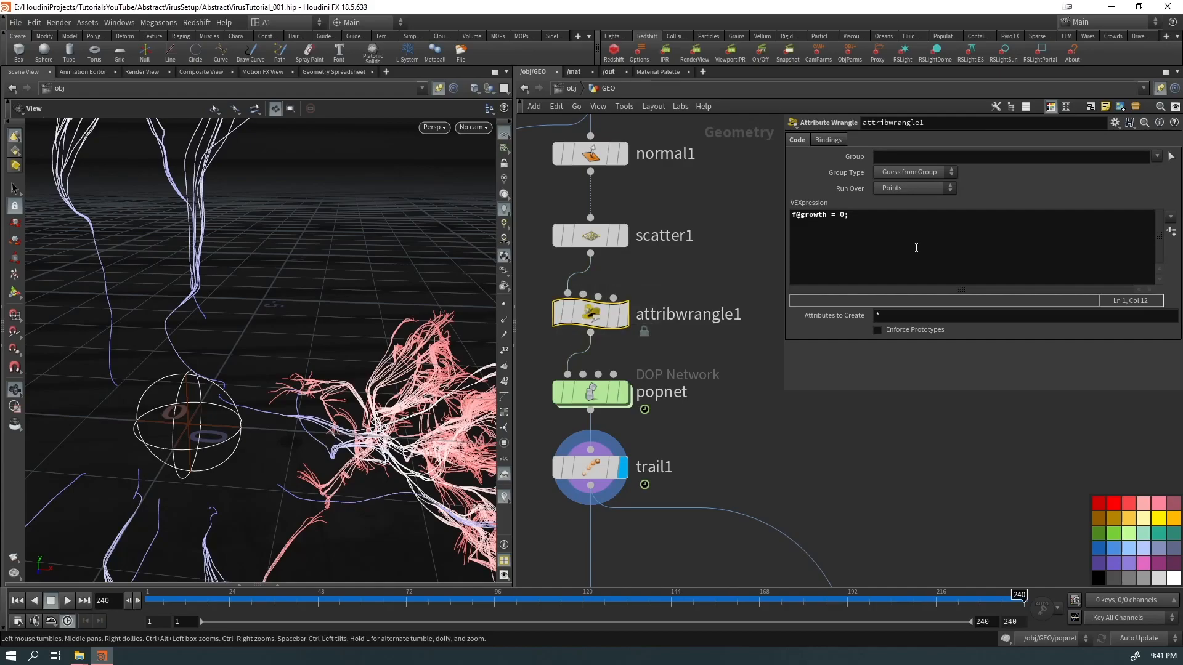
left_click(734, 490)
Step: Examine the growth colouring over the whole strand structure at frame 240 and show trail1's parameters
right_click_drag(316, 413, 355, 393)
left_click_drag(326, 389, 296, 372)
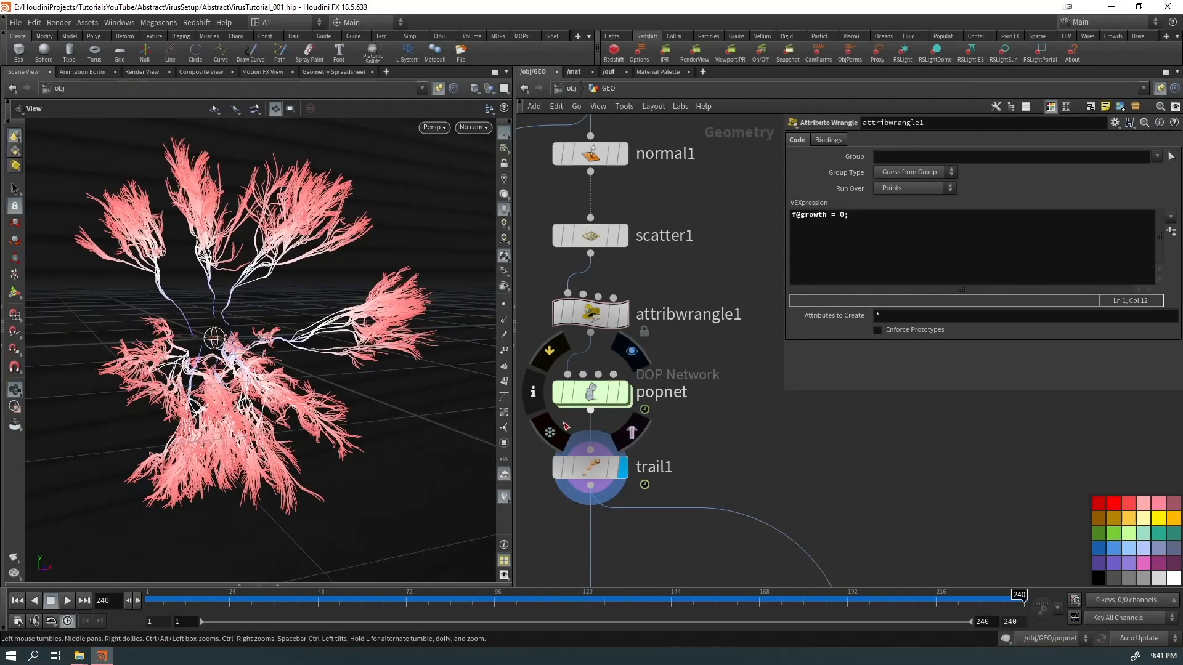
left_click_drag(998, 607, 1026, 602)
left_click_drag(938, 621, 1025, 609)
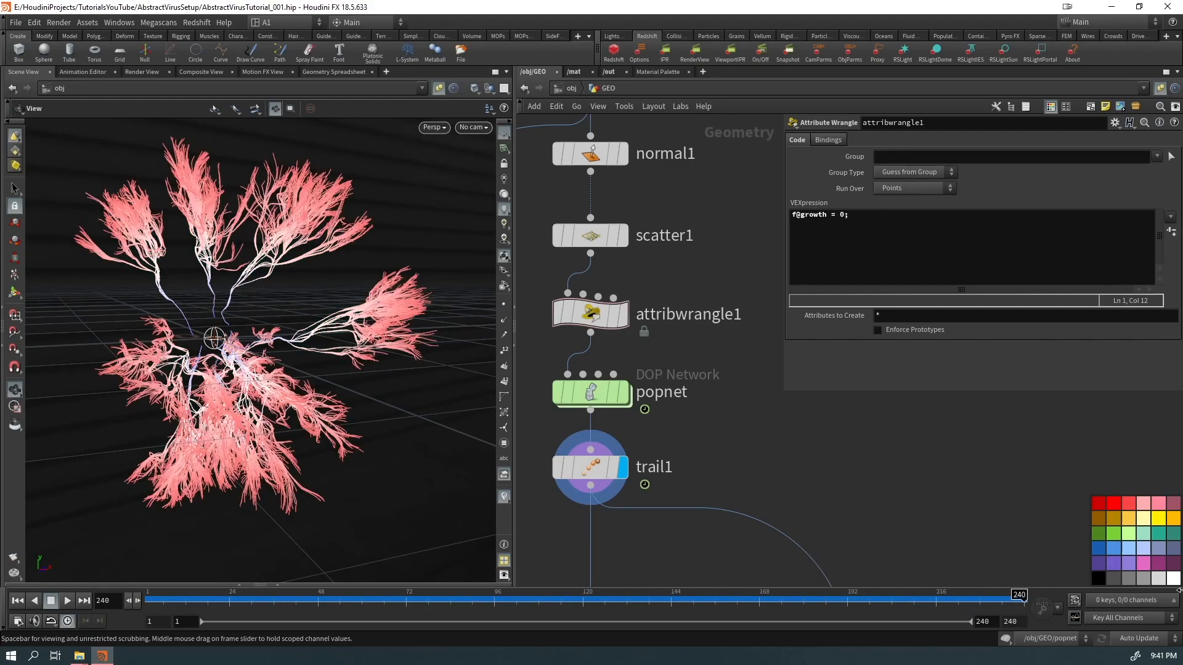
left_click_drag(433, 407, 340, 422)
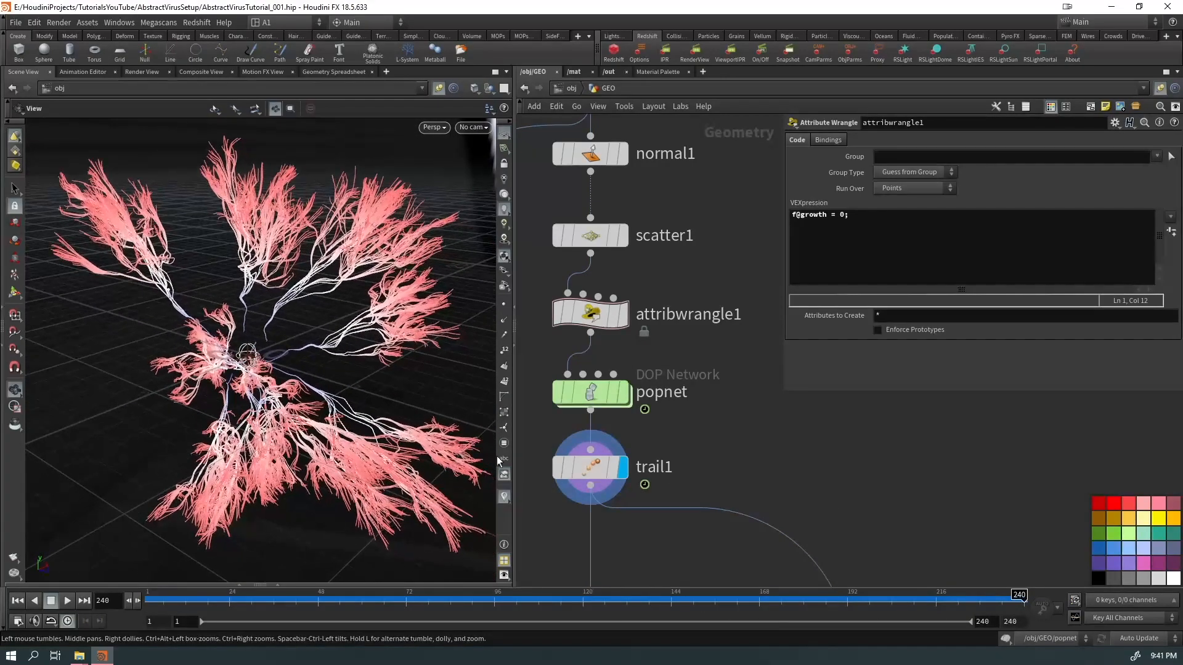
mouse_move(615, 459)
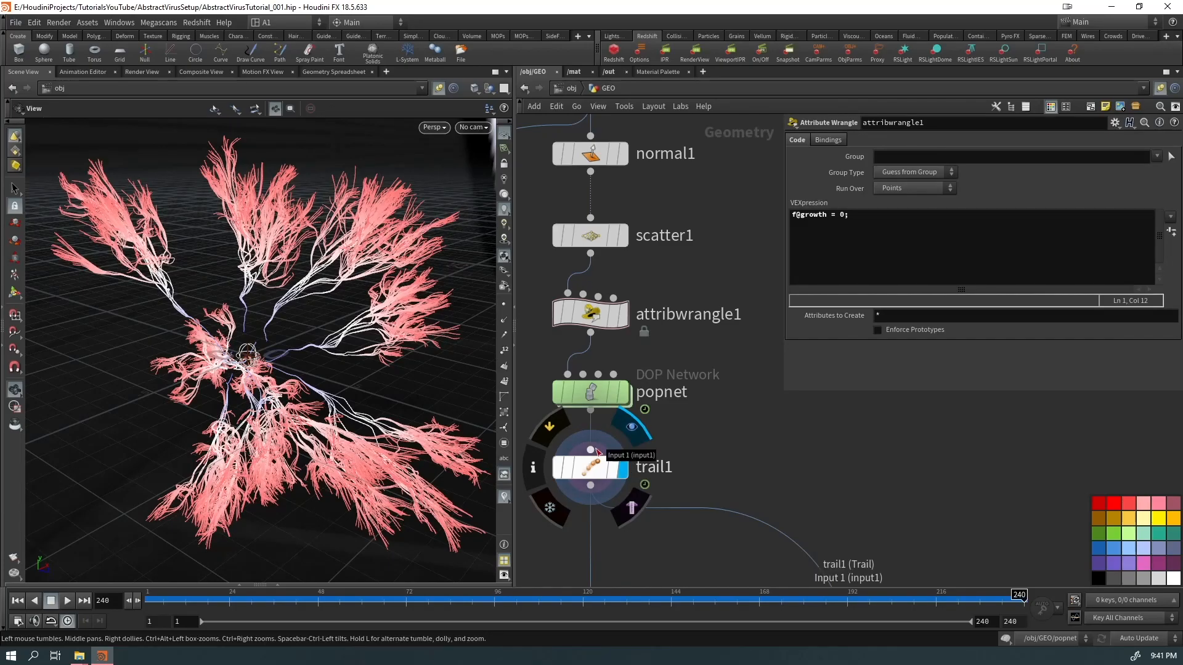
left_click(600, 471)
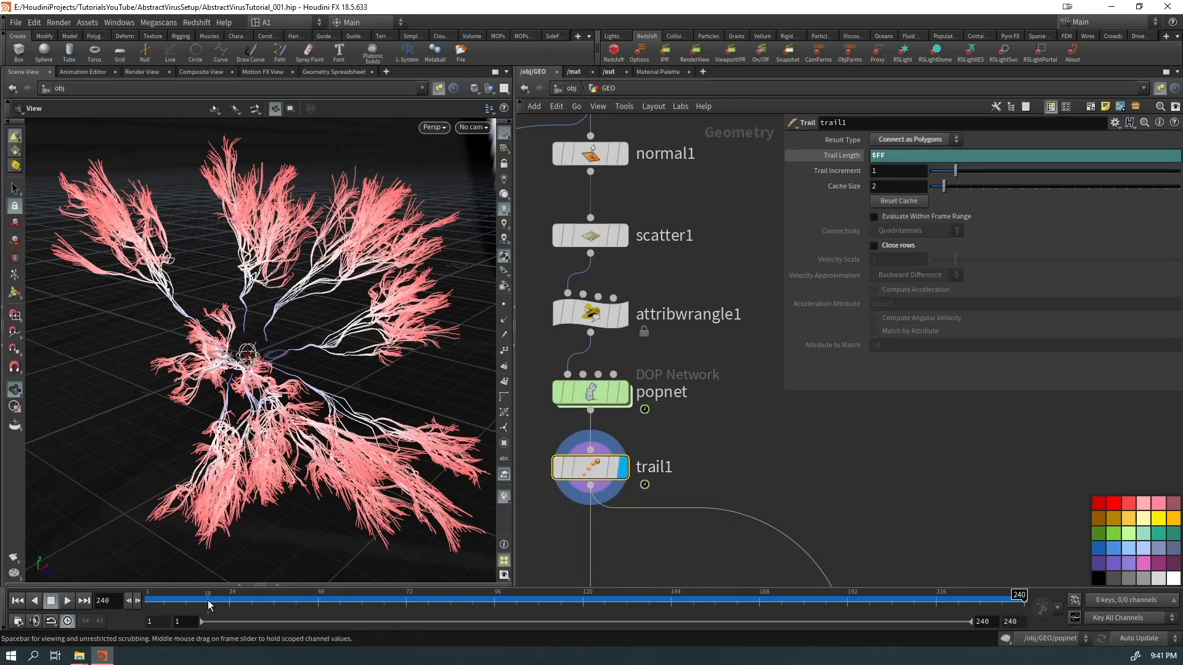
Step: Show trail1's geometry spreadsheet below the viewport and sort its points by growth, highest values first
left_click(277, 584)
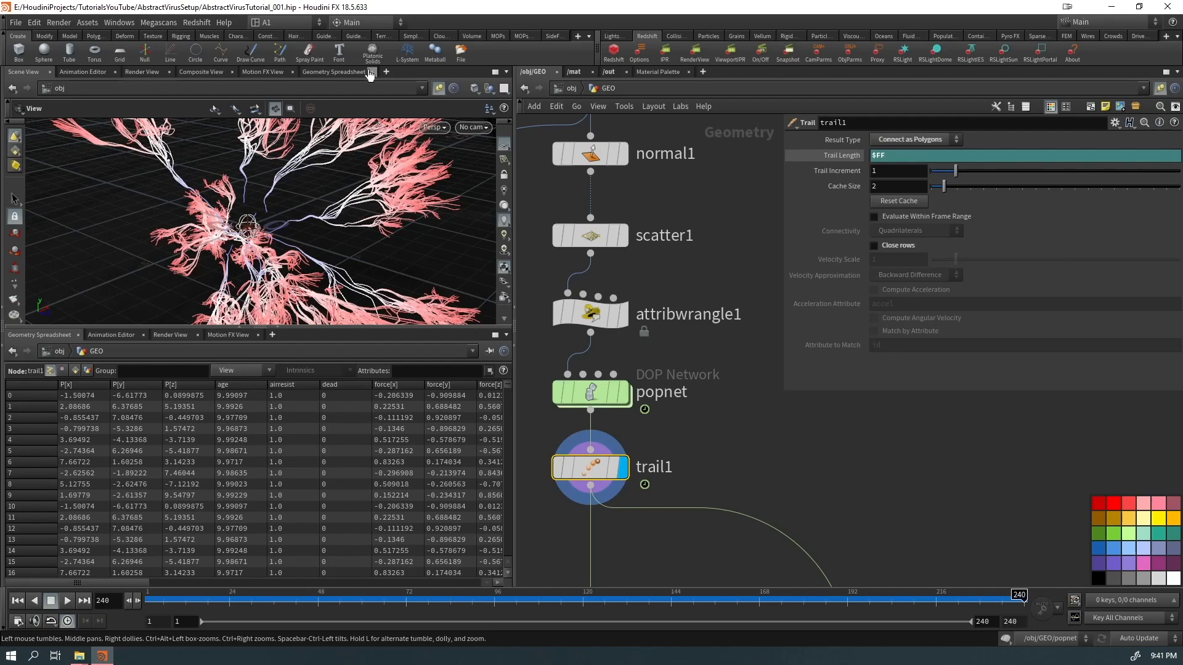
left_click_drag(132, 583, 223, 578)
left_click(260, 385)
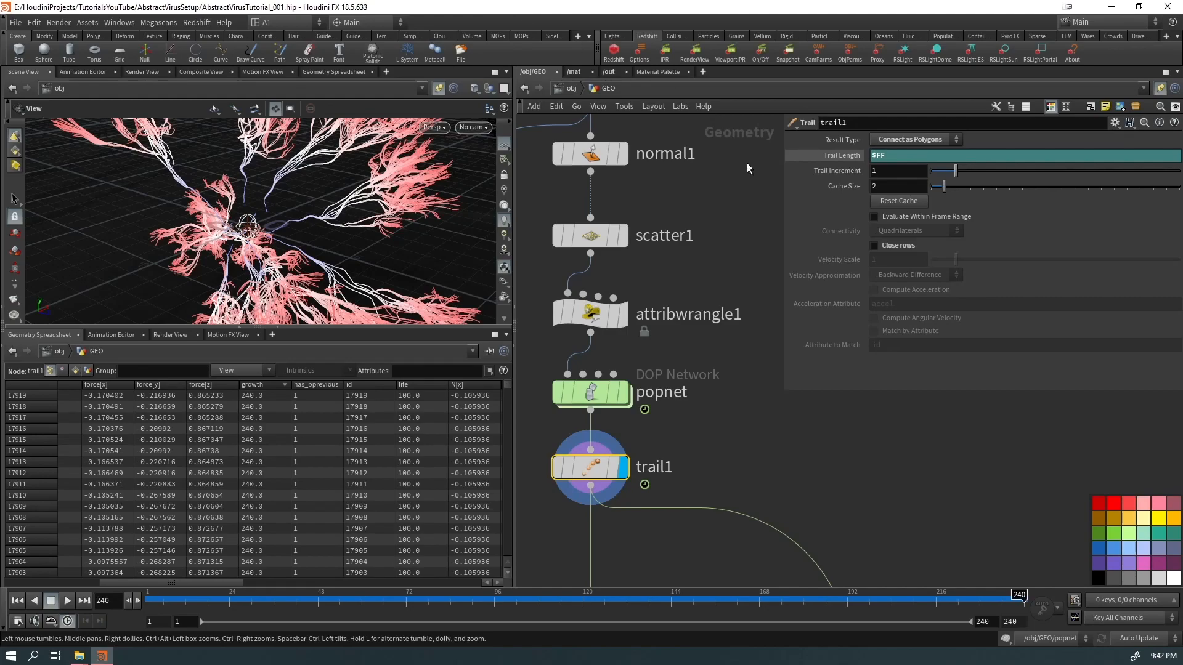
Step: Move trail1 further down to leave room below popnet, and restore the viewport to its full height
middle_click_drag(708, 463, 701, 324)
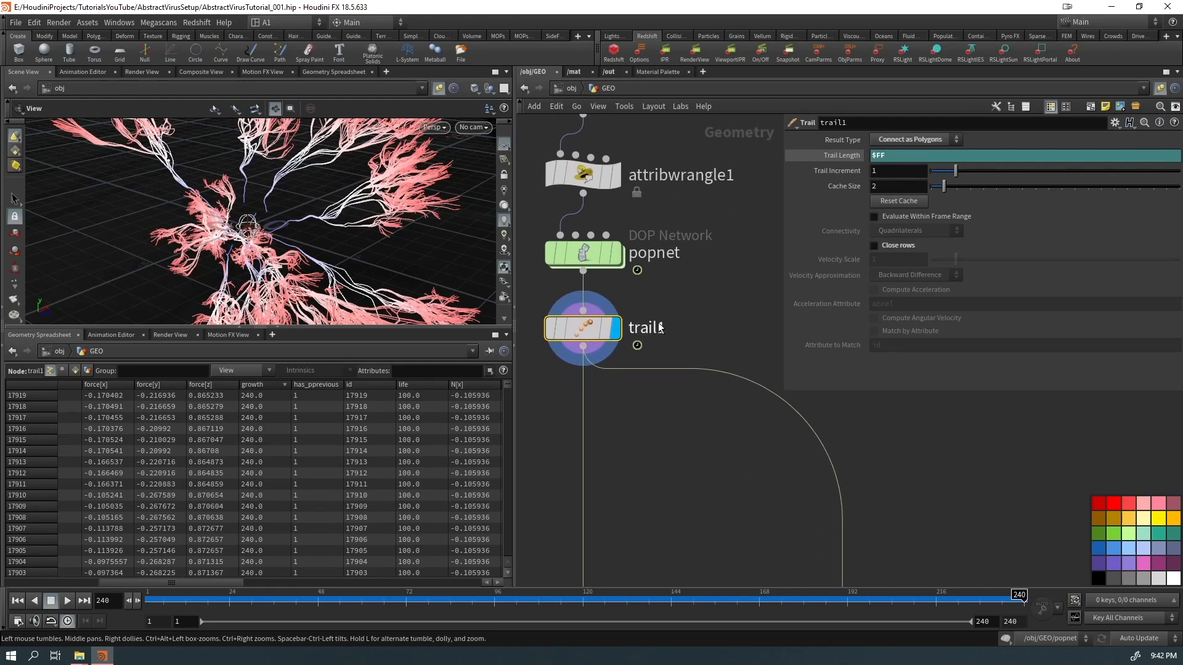
left_click_drag(588, 324, 590, 468)
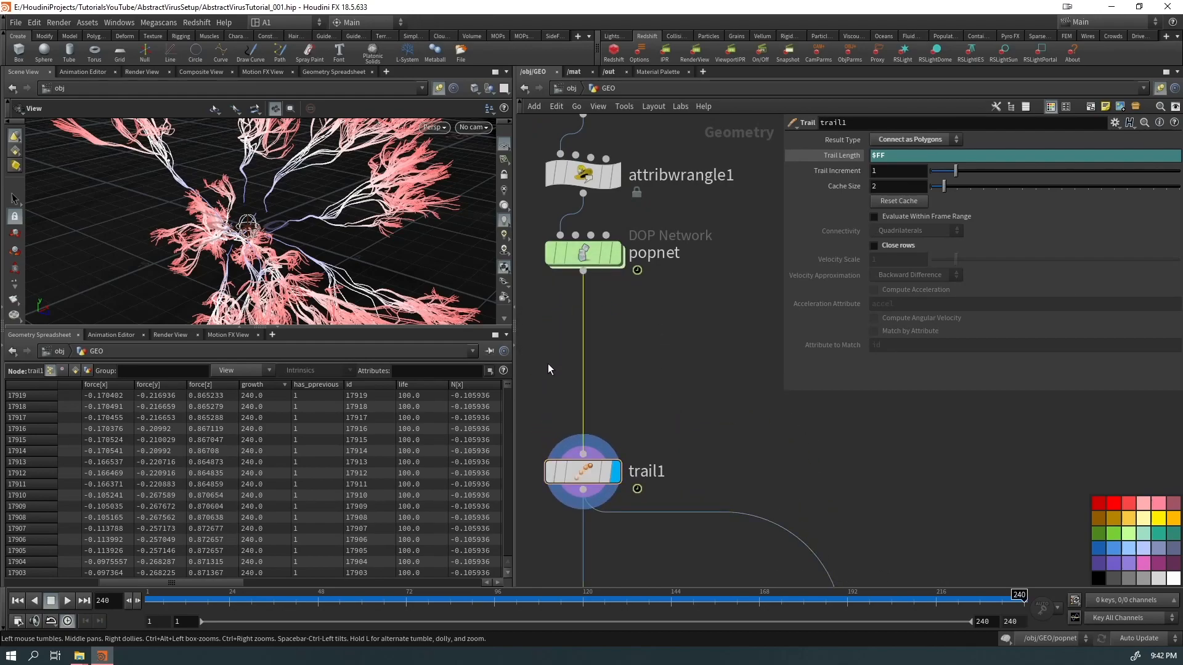
key("ctrl+b")
left_click_drag(335, 306, 326, 308)
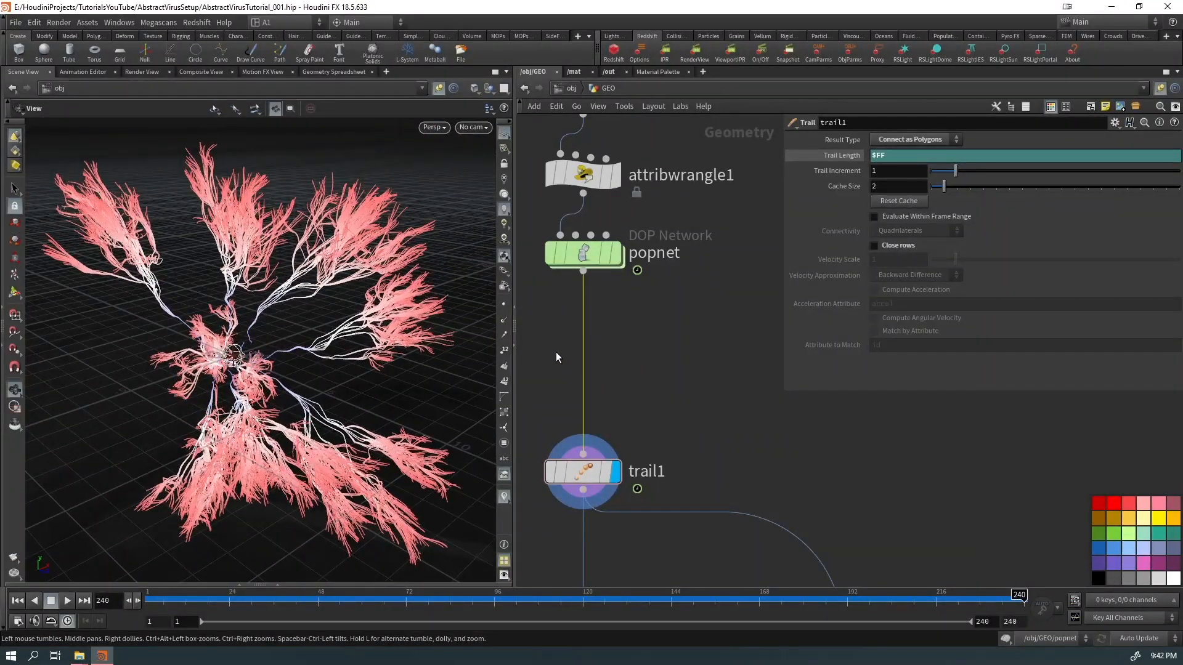
key("Tab")
type("popv")
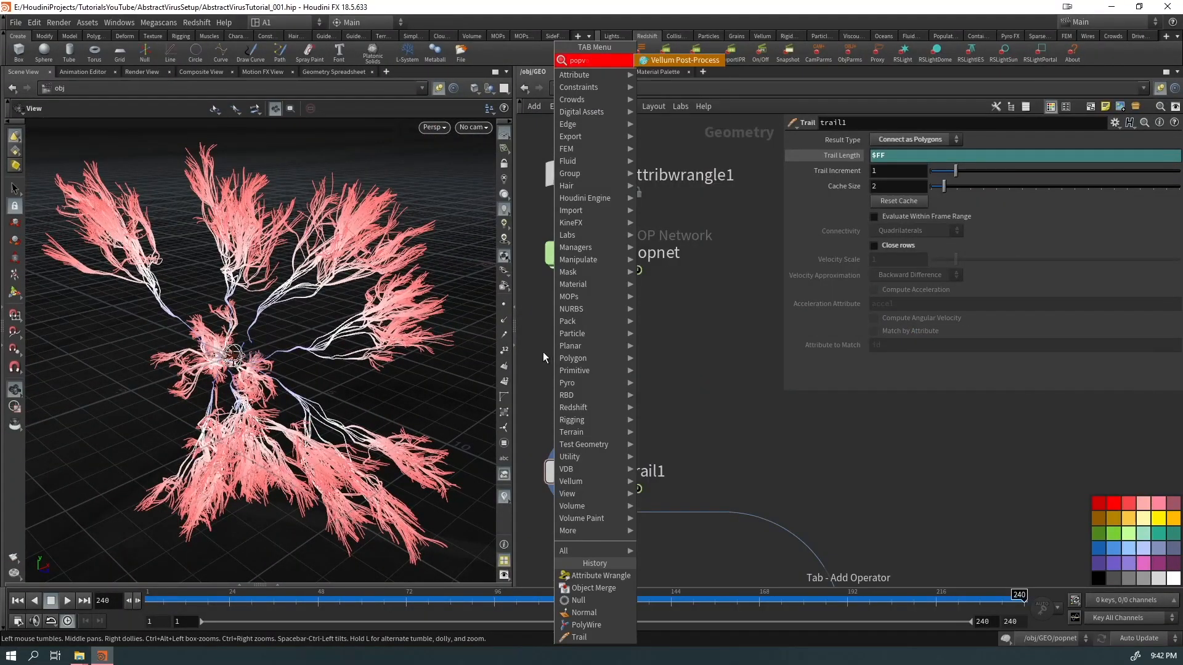
key("Return")
key("Delete")
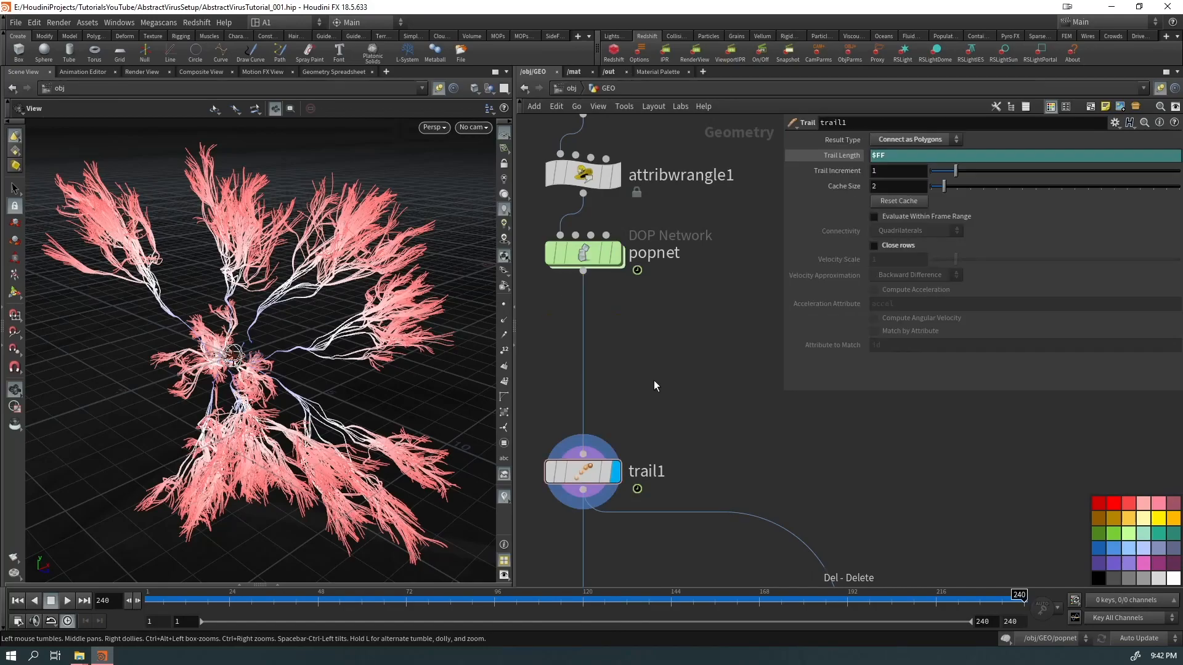
Step: Insert a Point VOP node between popnet and trail1
key("Tab")
type("point")
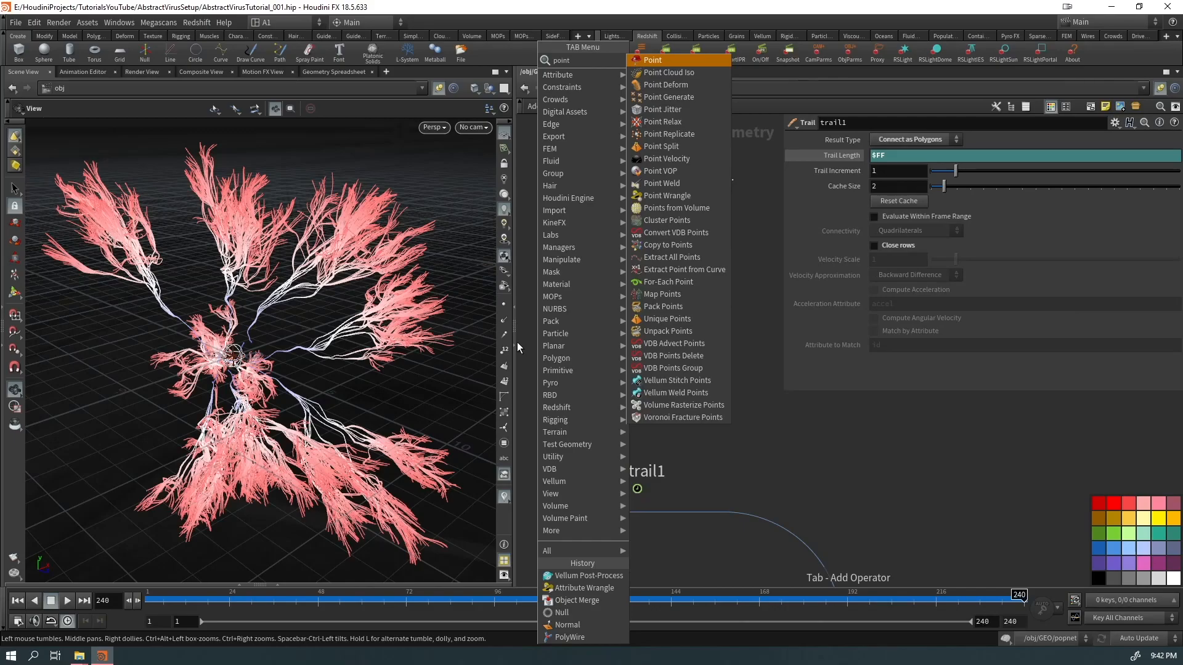
type(" vop")
key("Return")
key("Return")
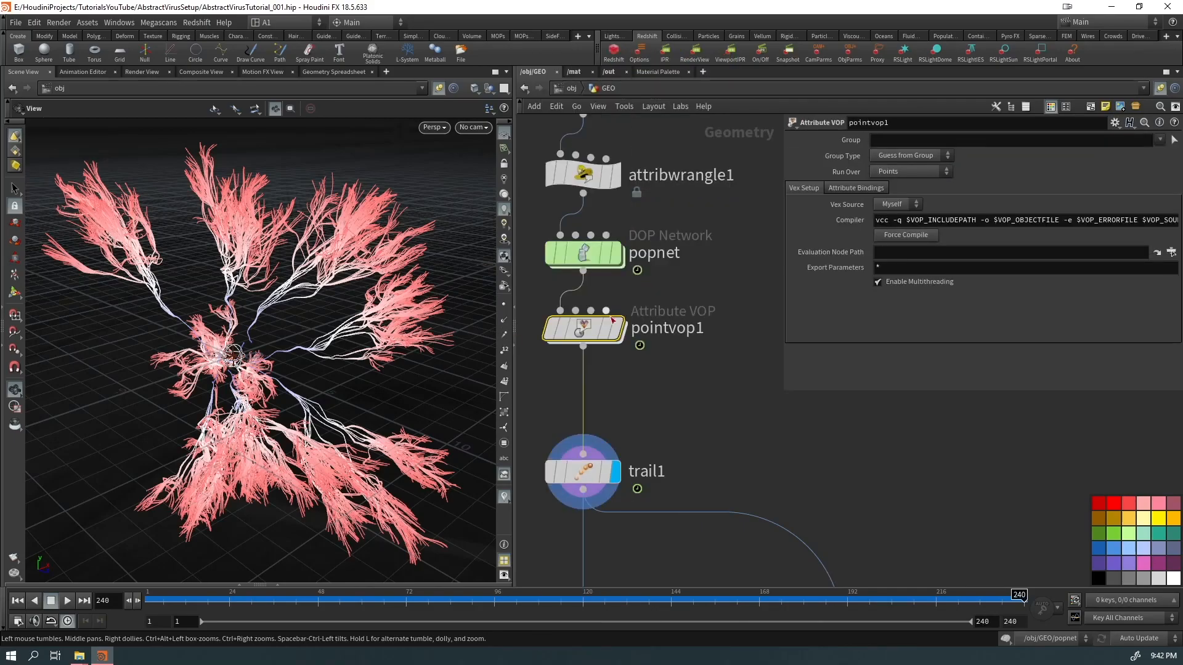
Step: Go inside pointvop1, space its global and output nodes apart, and add a Bind node below the global parameters
double_click(579, 330)
scroll(623, 387, "down", 4)
middle_click_drag(676, 418, 643, 384)
left_click_drag(696, 278, 729, 323)
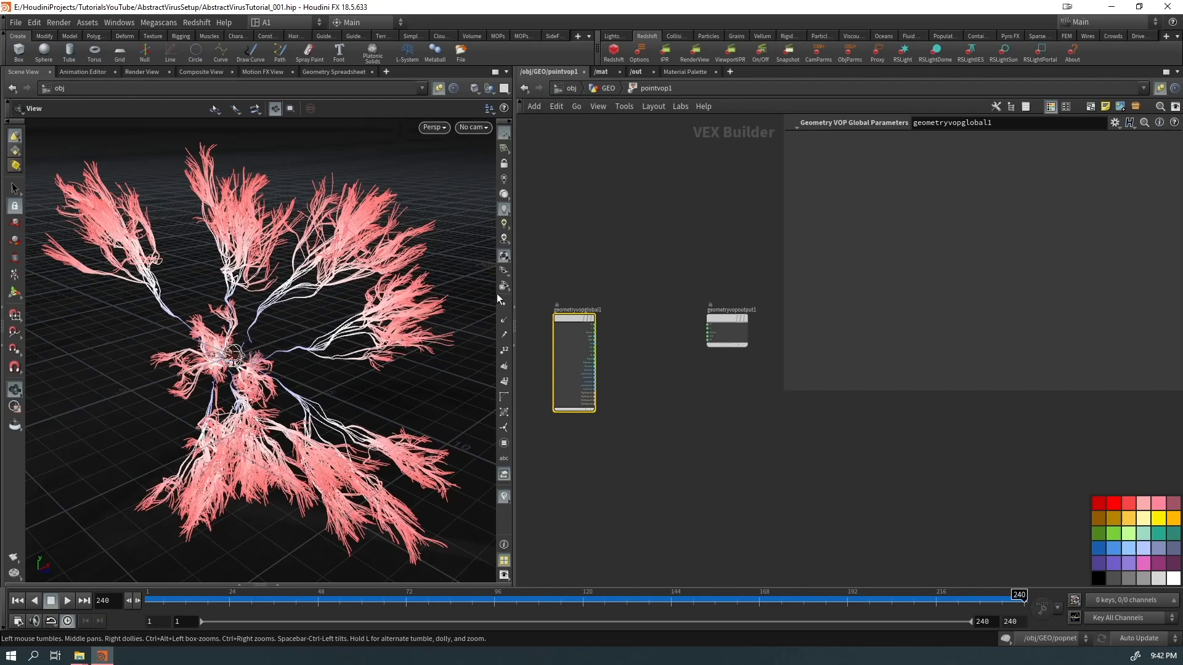
left_click(600, 475)
key("Tab")
type("bind")
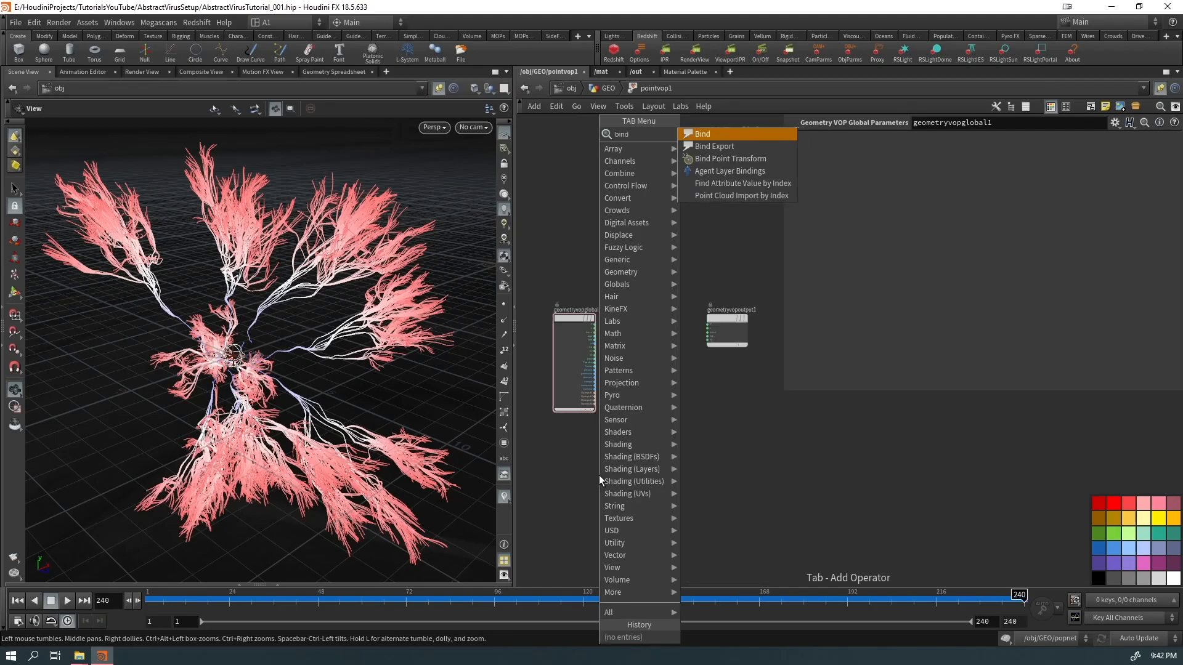
key("Return")
left_click(599, 475)
Step: Add a Bind Export node beside bind1 and connect bind1's parm output to its input
key("Tab")
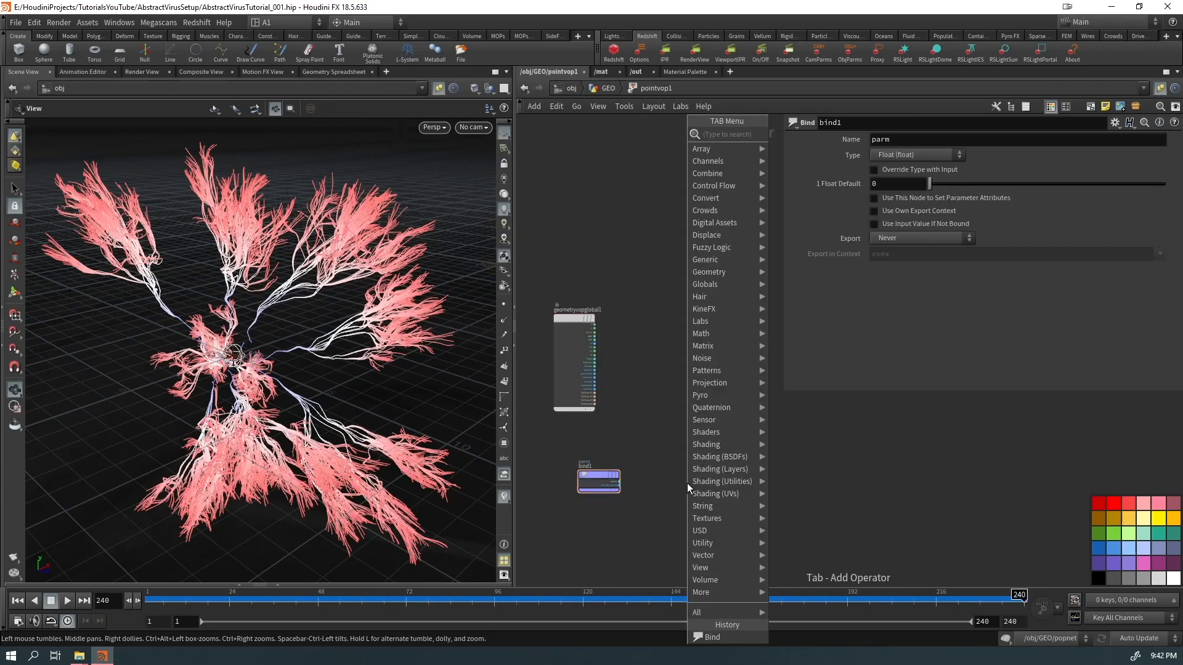
type("bindexpo")
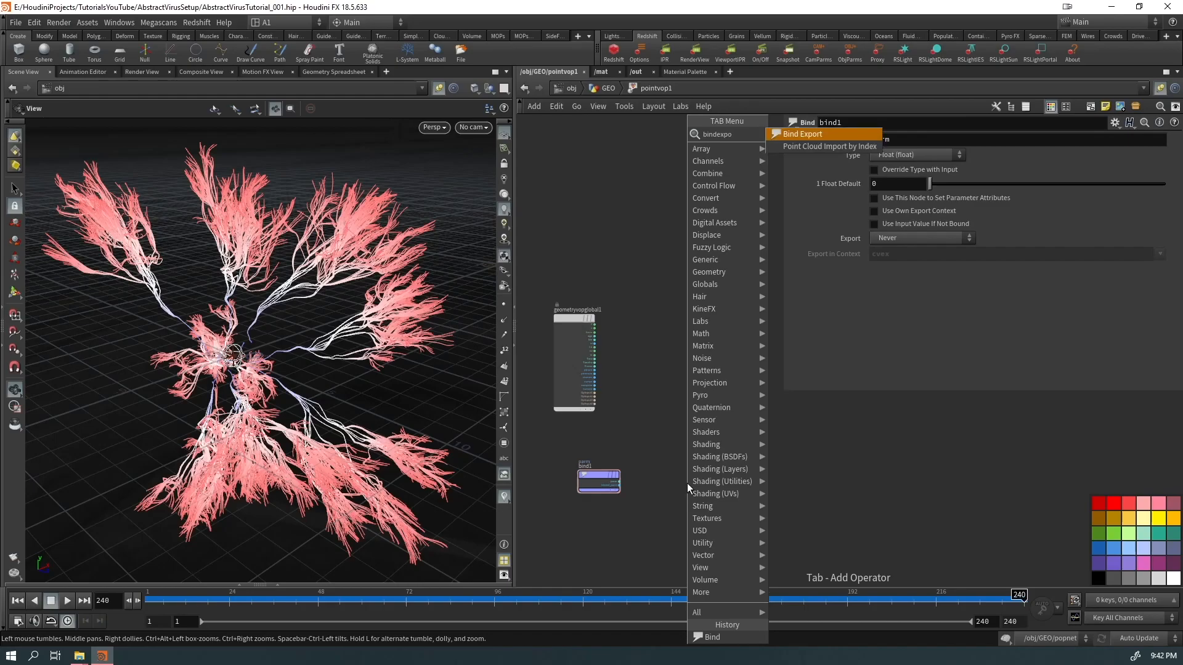
key("Return")
scroll(593, 489, "up", 4)
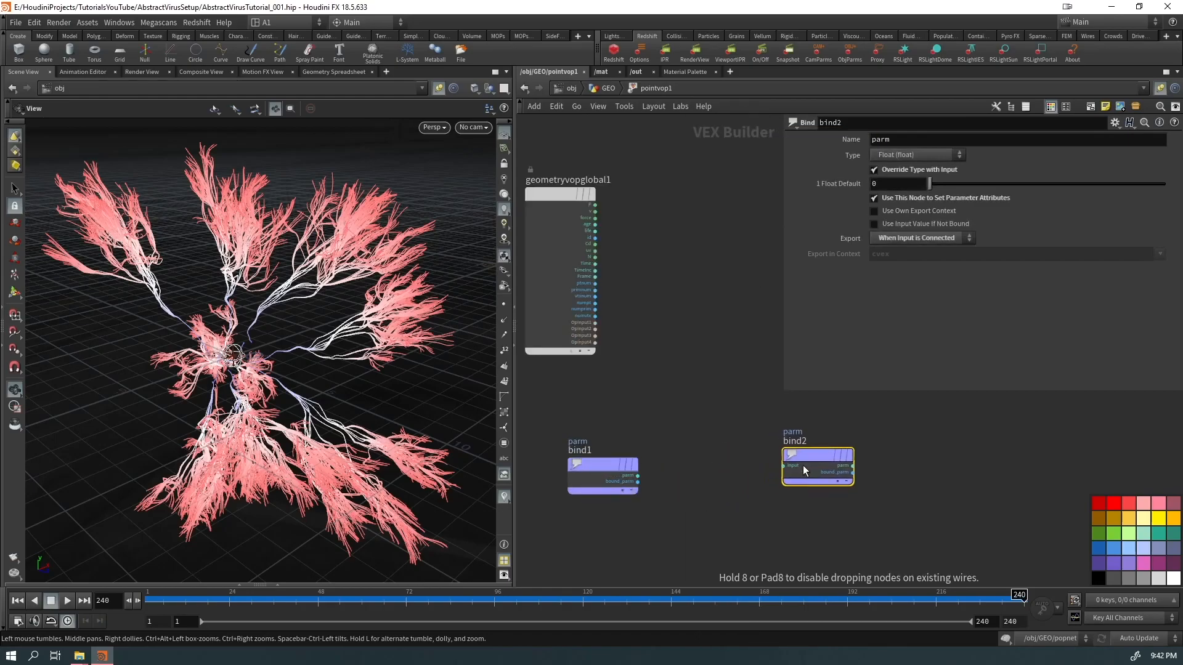
left_click(803, 473)
left_click(637, 476)
left_click(783, 475)
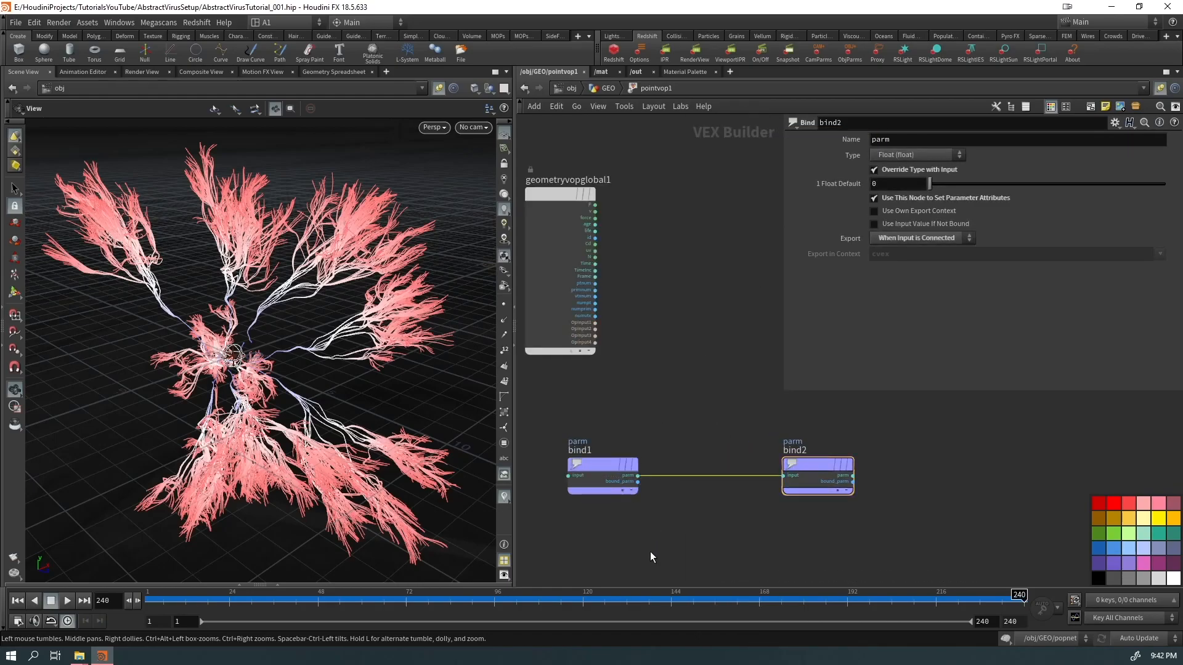
Step: Insert a Fit Range node on the wire between bind1 and bind2
key("Tab")
type("fit")
key("Return")
left_click(733, 493)
left_click_drag(746, 501, 745, 488)
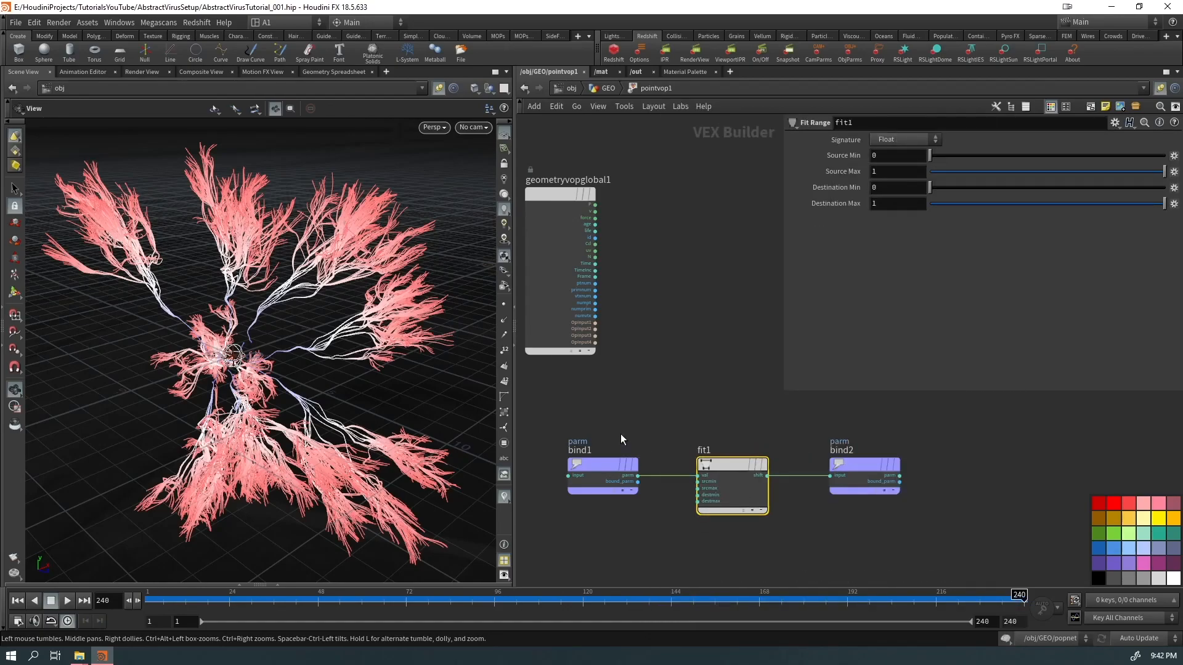
Step: Set the bound attribute name to growth on bind1 and to pscale on the bind2 export node
left_click(602, 468)
double_click(888, 141)
type("growth")
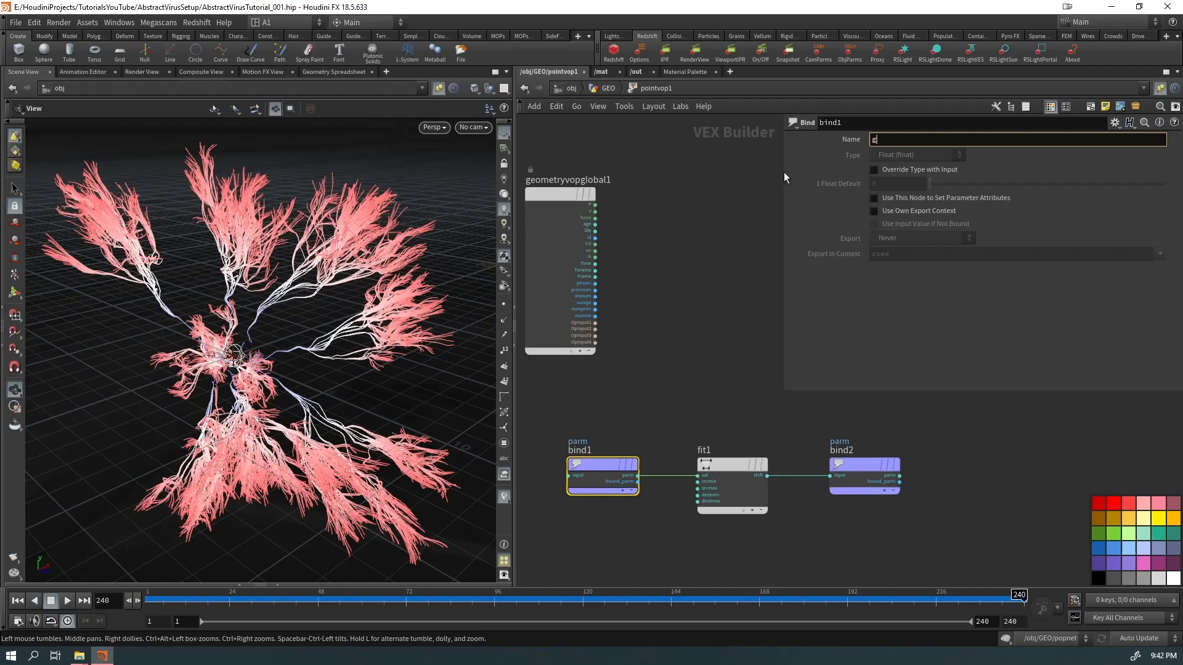
key("Return")
left_click_drag(902, 547, 804, 425)
double_click(906, 136)
type("pscale")
key("Return")
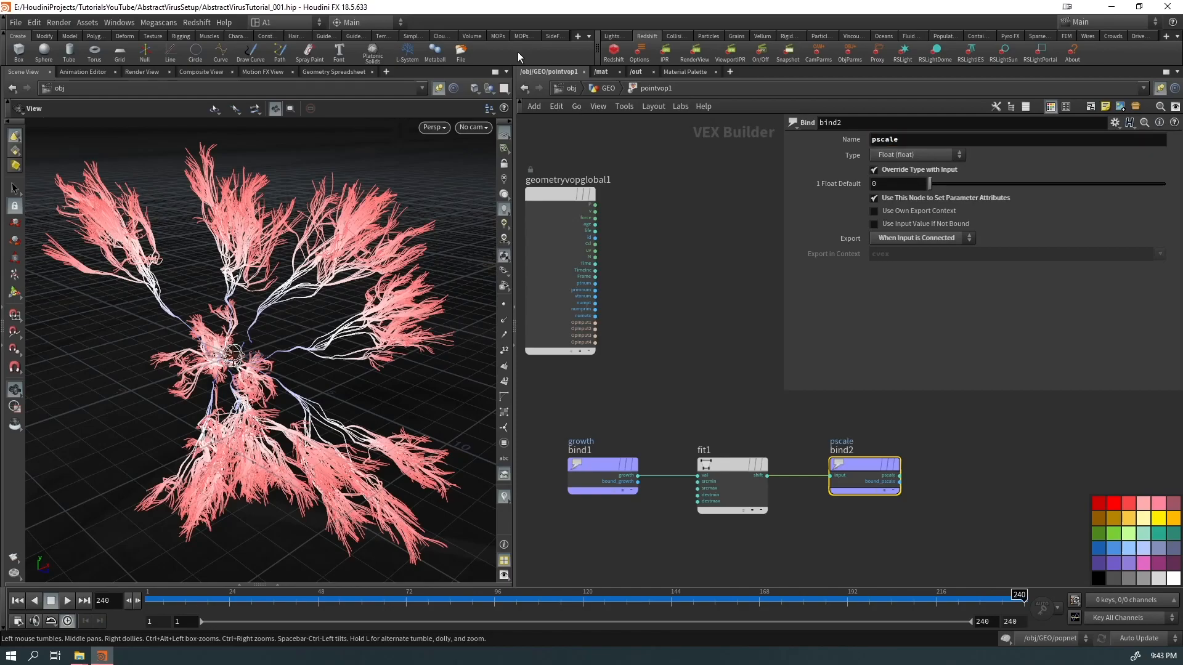
Step: Promote fit1's srcmin, srcmax, destmin and destmax inputs to parameters
scroll(719, 436, "up", 5)
left_click(636, 477)
scroll(636, 474, "up", 2)
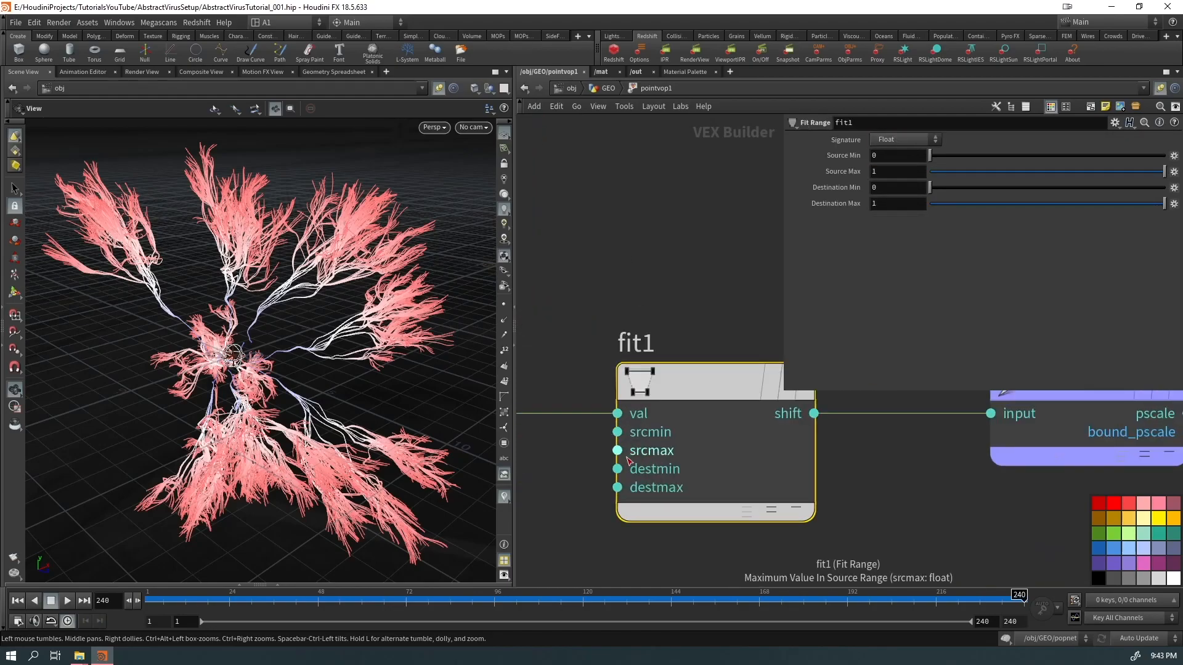
right_click(646, 434)
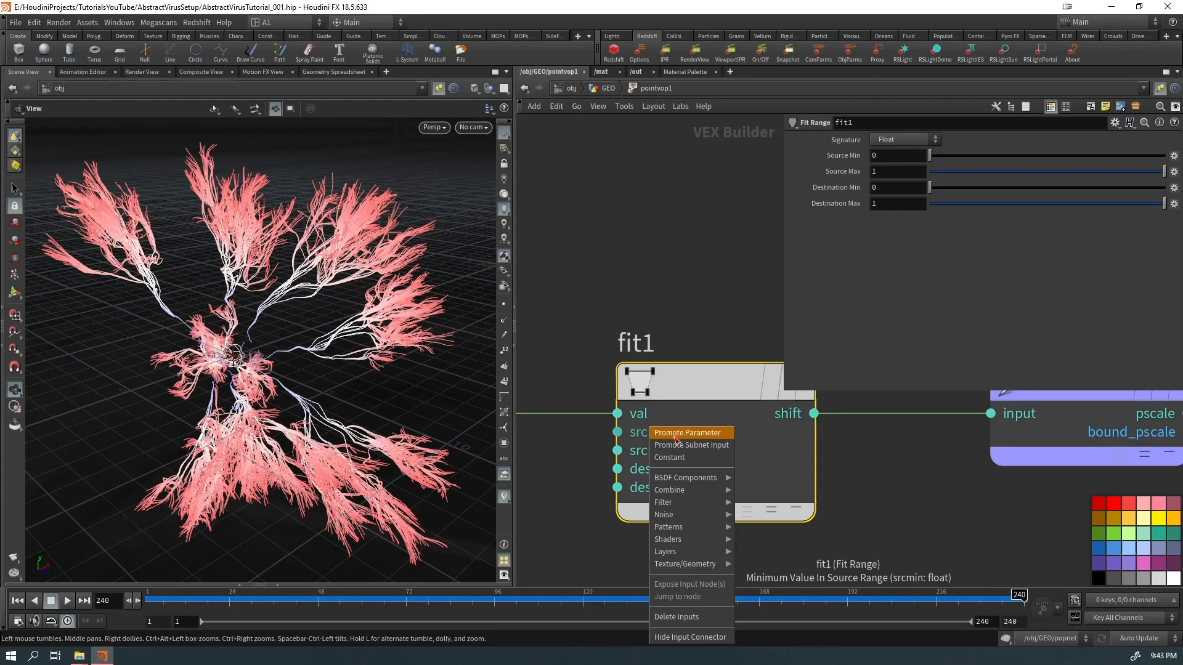
left_click(675, 438)
right_click(652, 452)
left_click(684, 433)
right_click(649, 470)
left_click(673, 434)
right_click(648, 483)
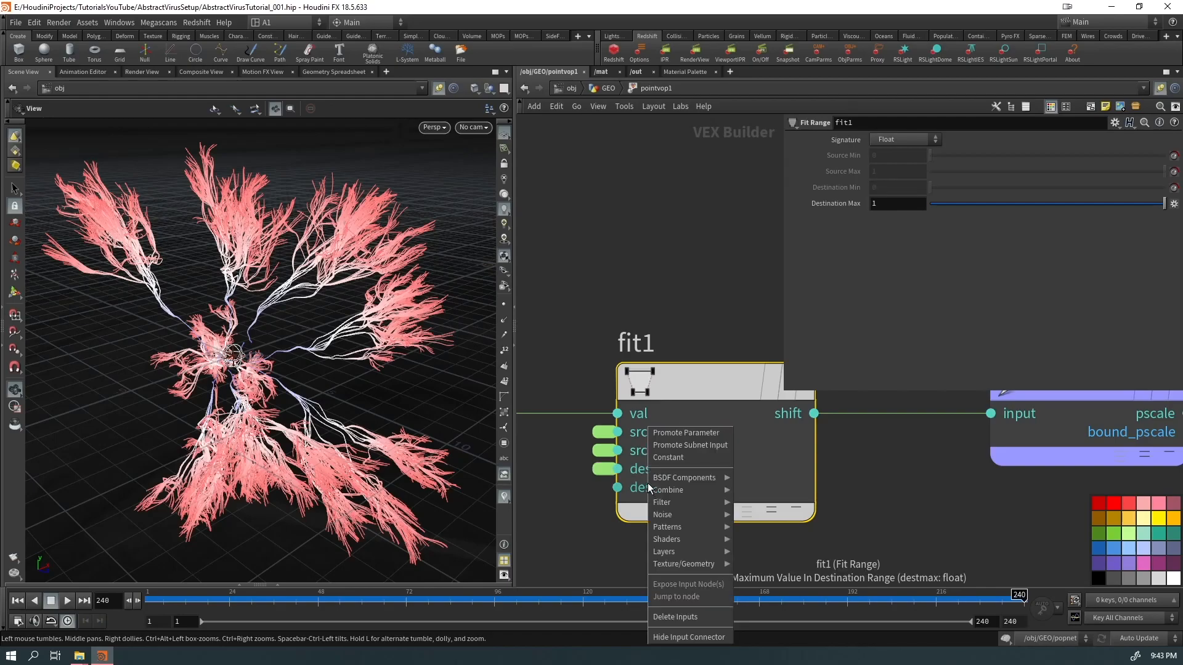
left_click(683, 432)
Step: Spread out bind1, fit1 and bind2, and create a Ramp Parameter node
scroll(829, 502, "down", 3)
left_click_drag(697, 457, 622, 456)
scroll(709, 493, "down", 3)
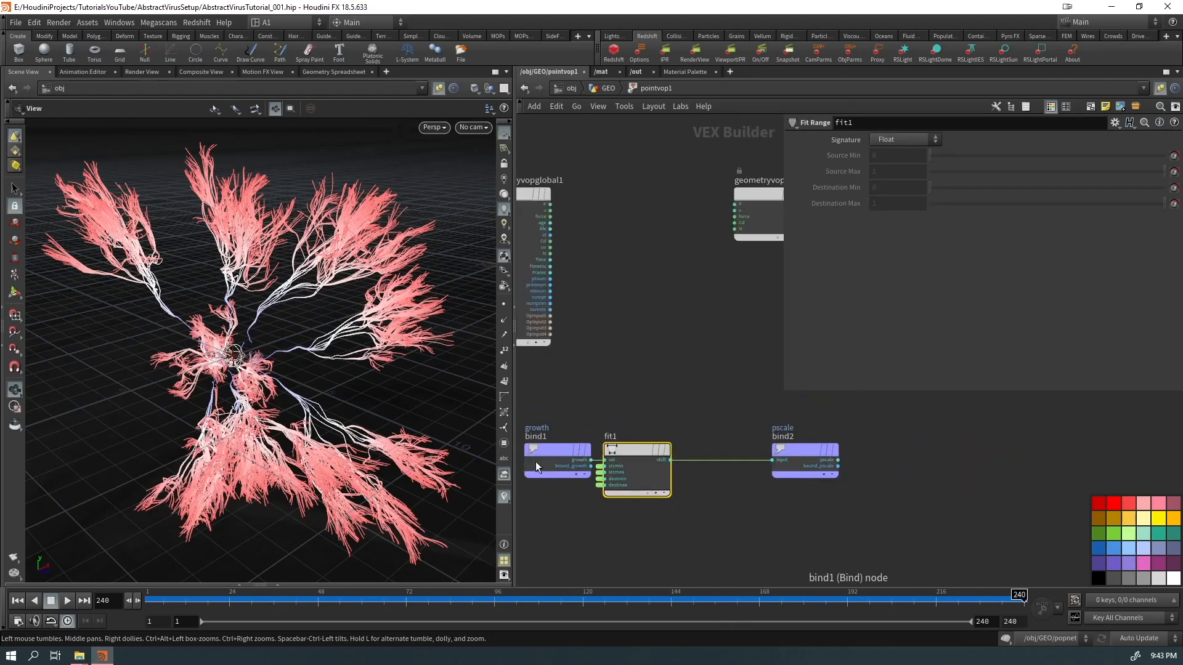
left_click_drag(535, 461, 513, 461)
left_click_drag(793, 450, 838, 450)
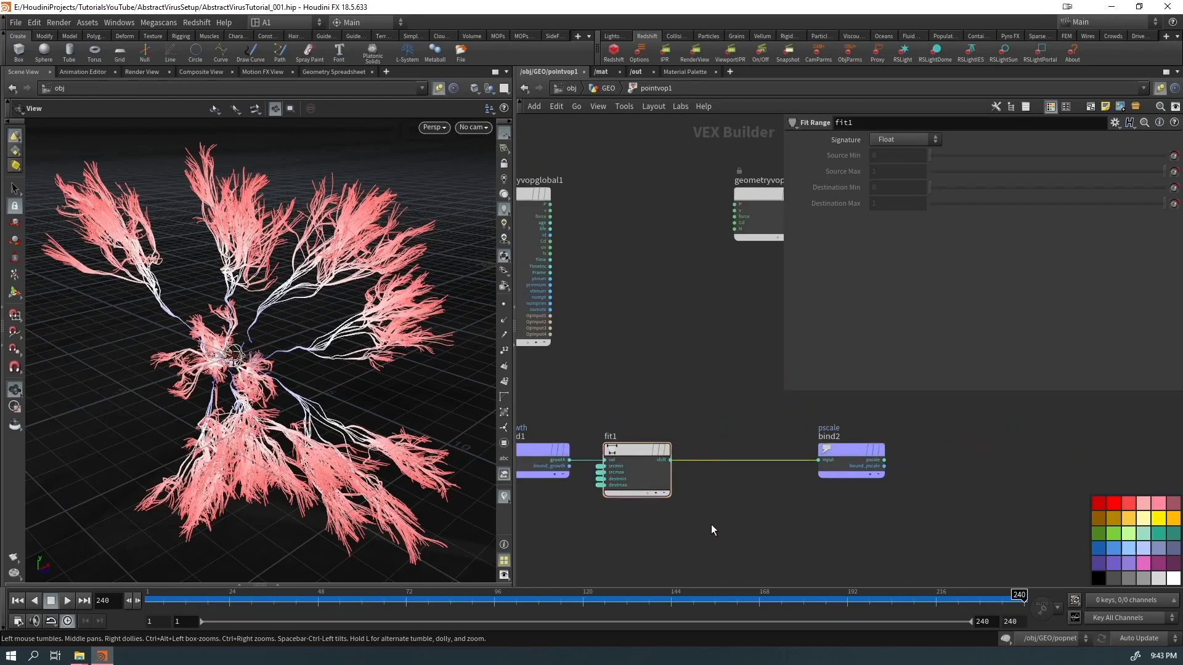
key("Tab")
type("param")
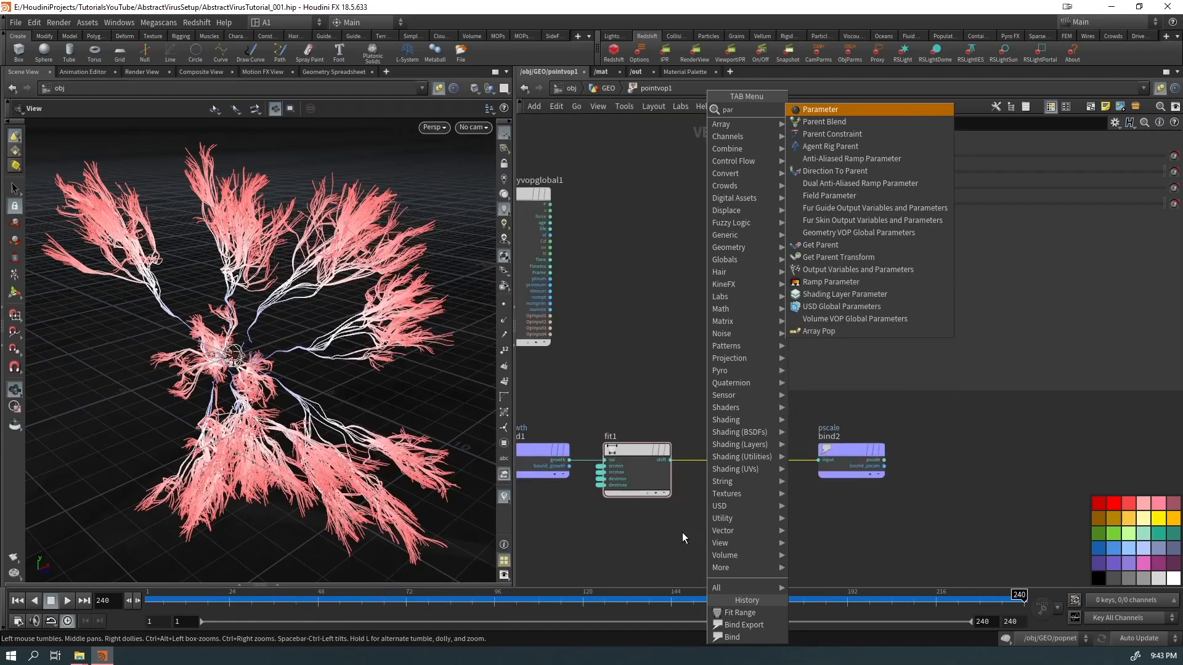
key("Down")
key("Down")
key("Down")
key("Down")
key("Down")
key("Down")
key("Down")
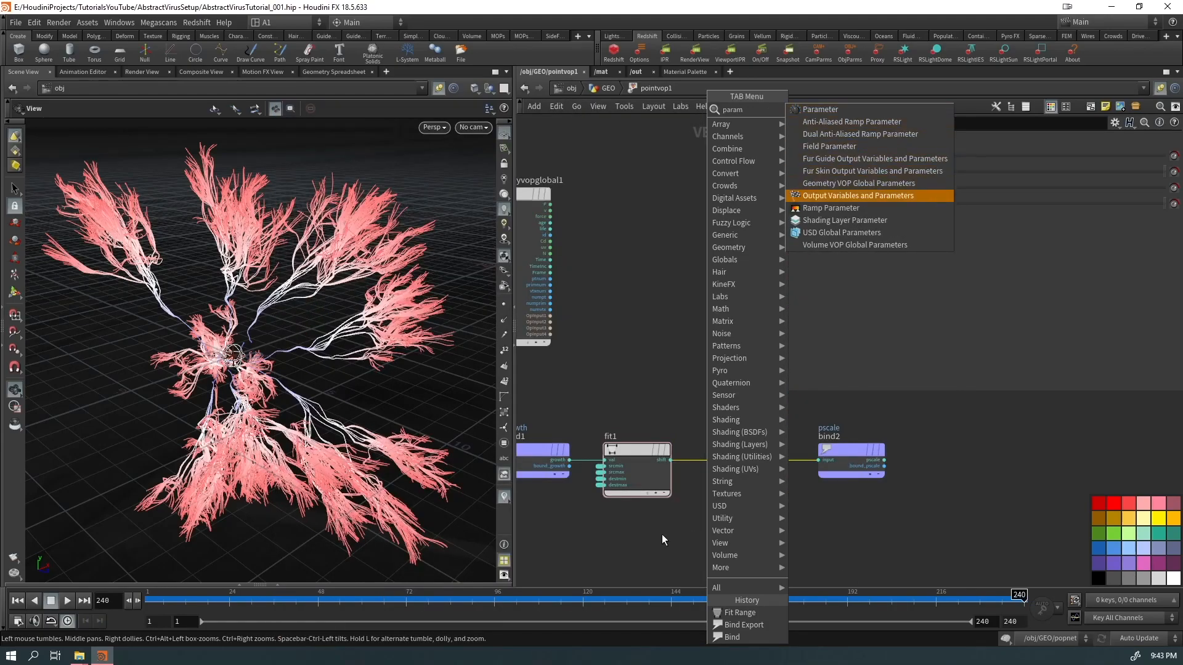
key("Return")
Step: Wire ramp1 in between fit1 and bind2, and set its Ramp Type to Spline Ramp (float)
left_click_drag(758, 456, 737, 453)
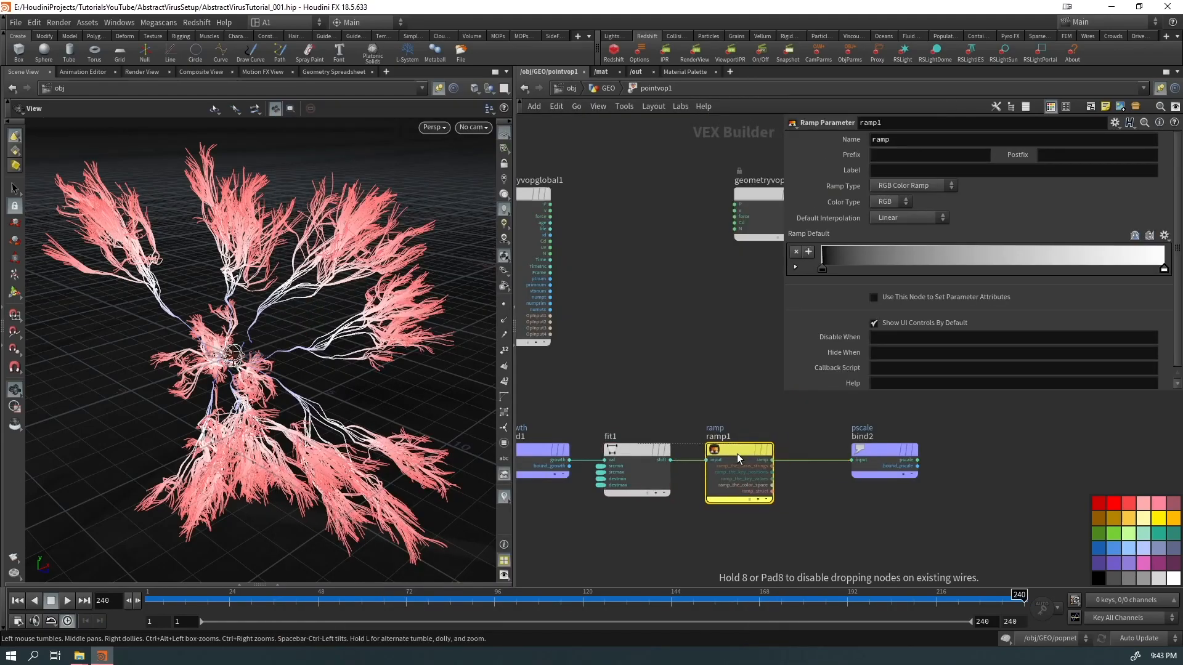
left_click_drag(880, 453, 842, 452)
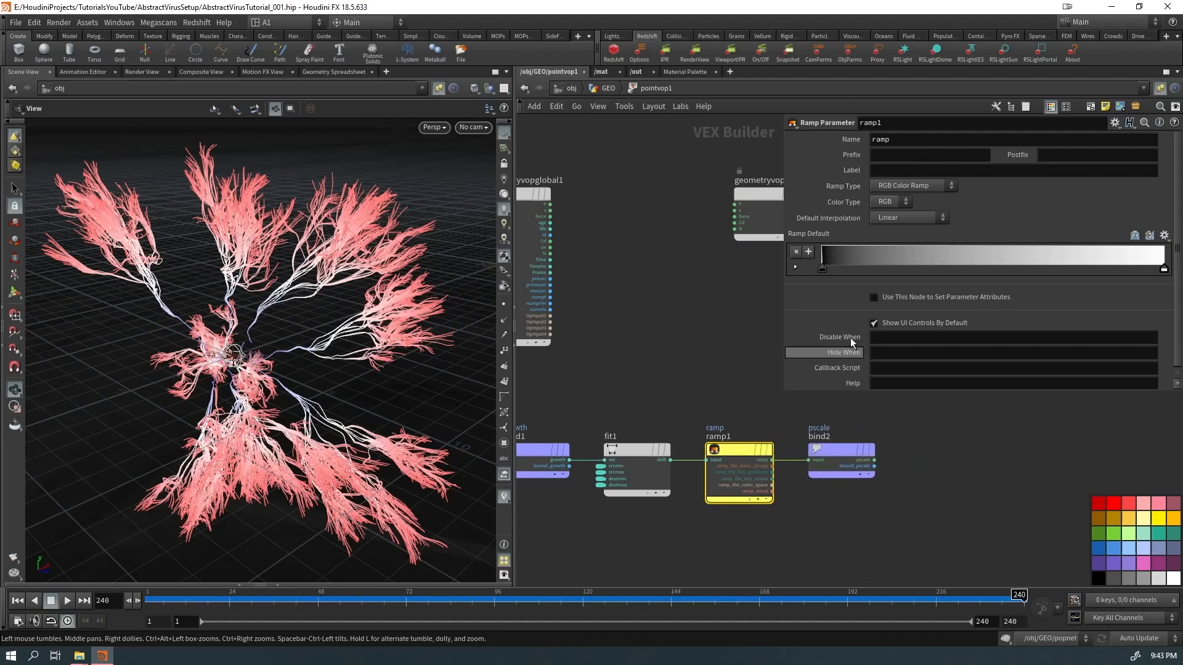
left_click(896, 191)
left_click(887, 213)
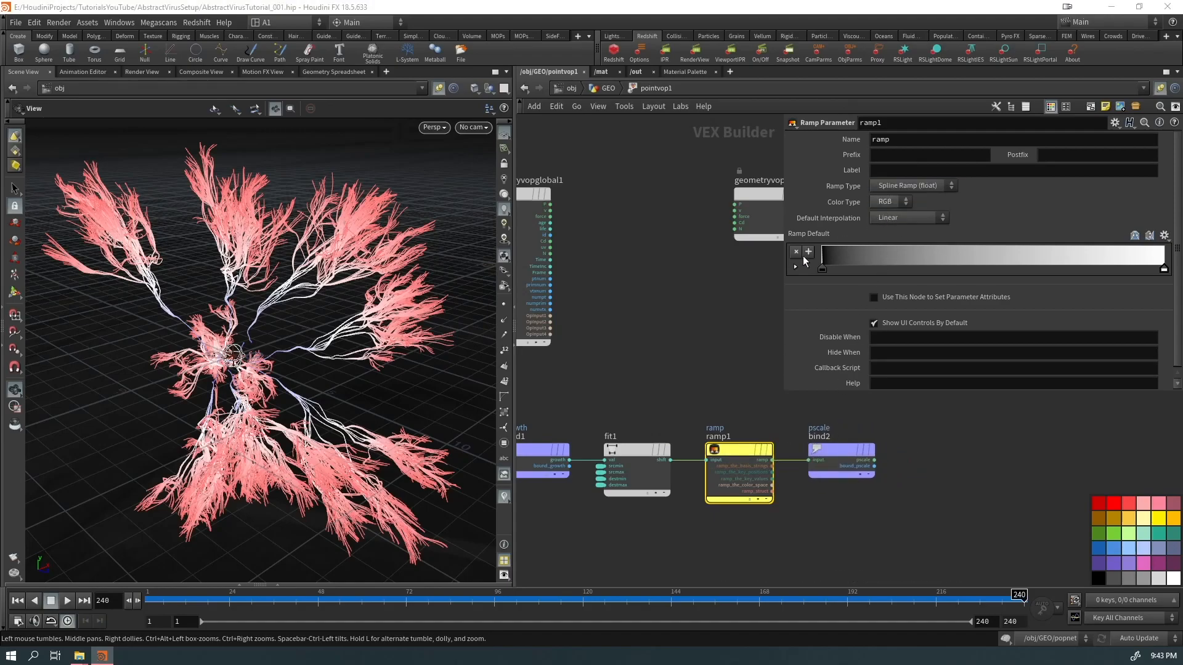
Step: Return to GEO and add a viewport visualizer for pointvop1's pscale point attribute from the node's information
left_click(606, 88)
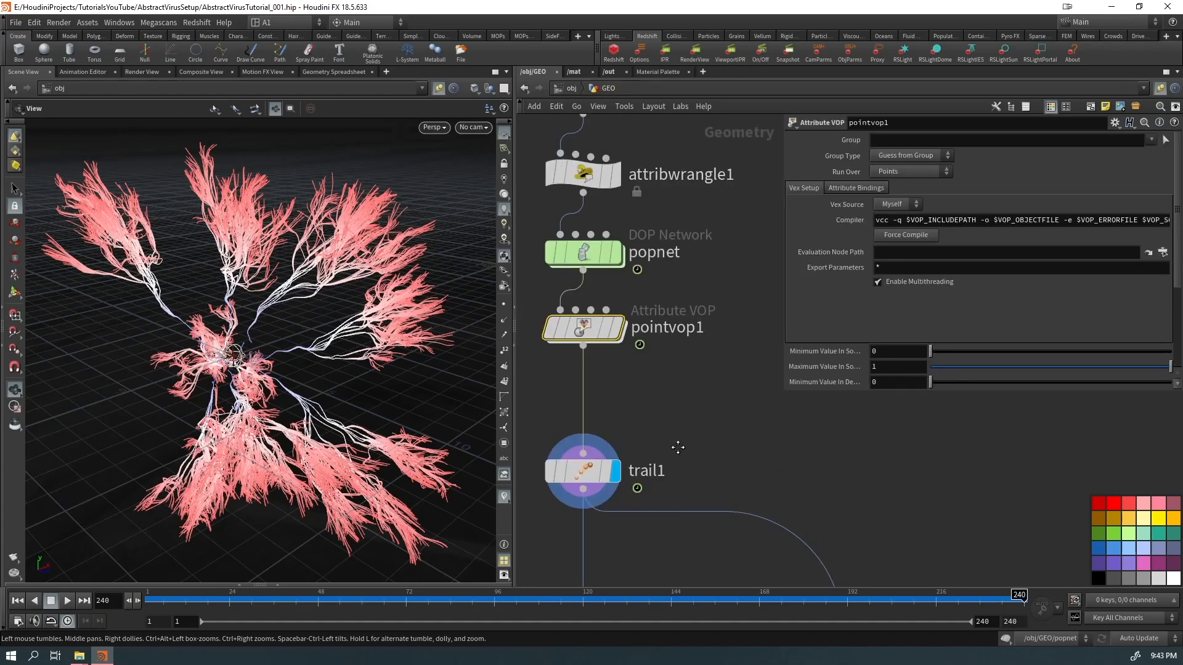
middle_click_drag(677, 451, 734, 359)
middle_click(640, 363)
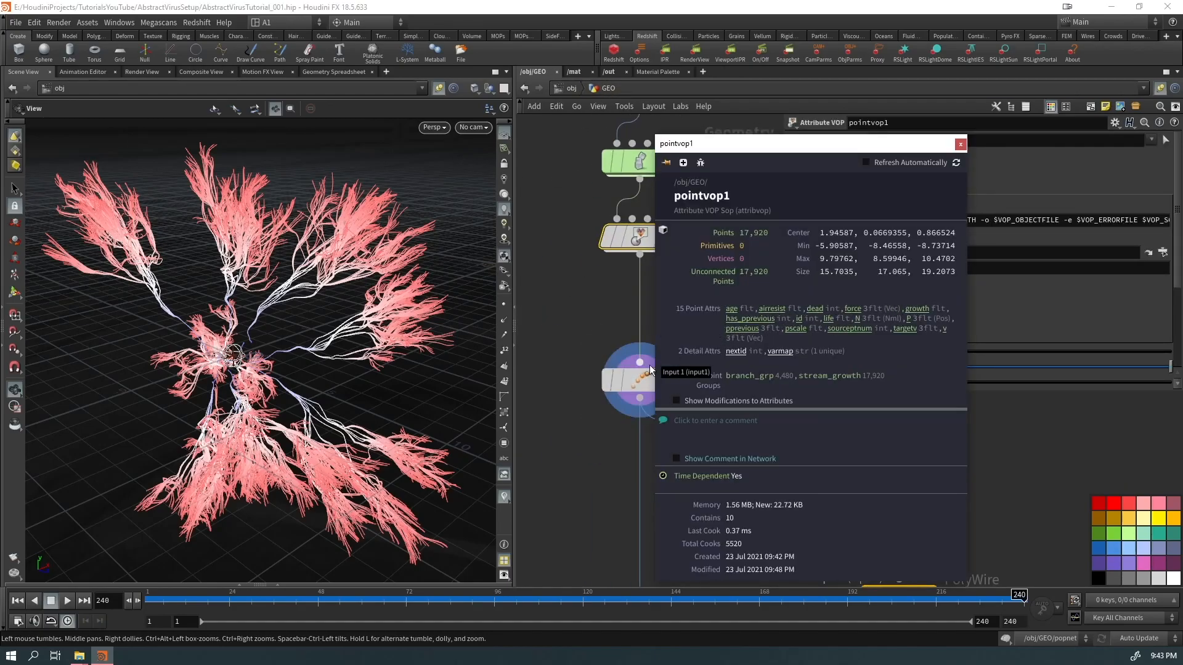
mouse_move(641, 379)
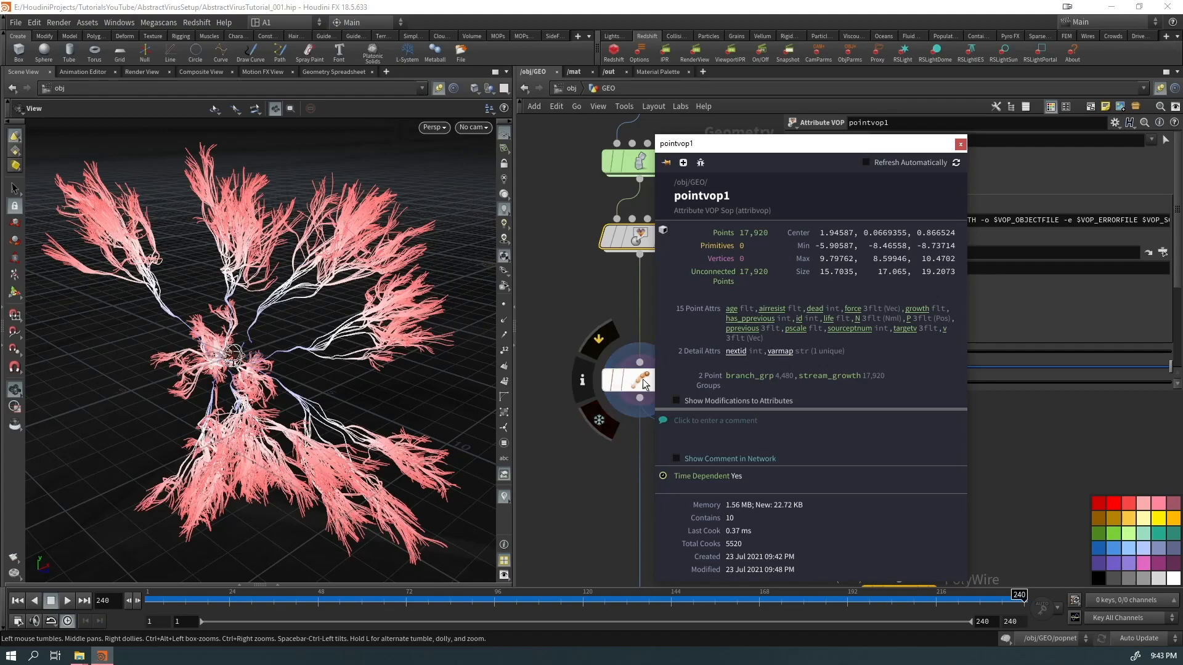
left_click(792, 328)
left_click(959, 145)
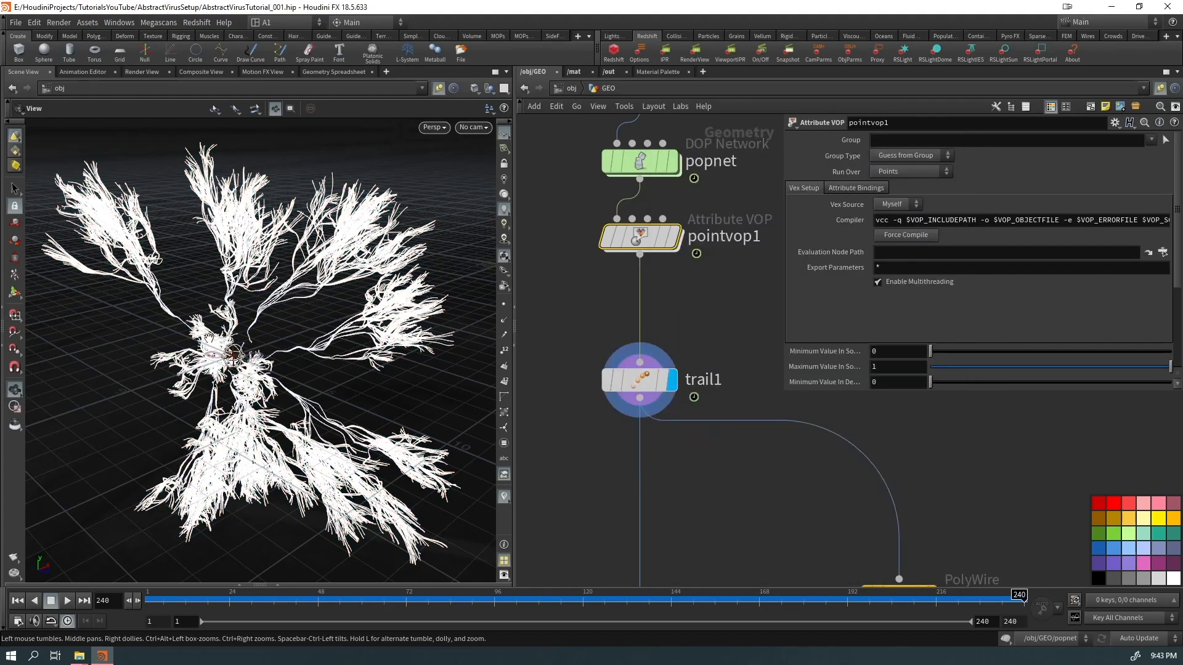
Step: Enlarge pointvop1's parameter area, raise its ramp's end point to a value of 1, and display popnet
left_click_drag(784, 391, 742, 564)
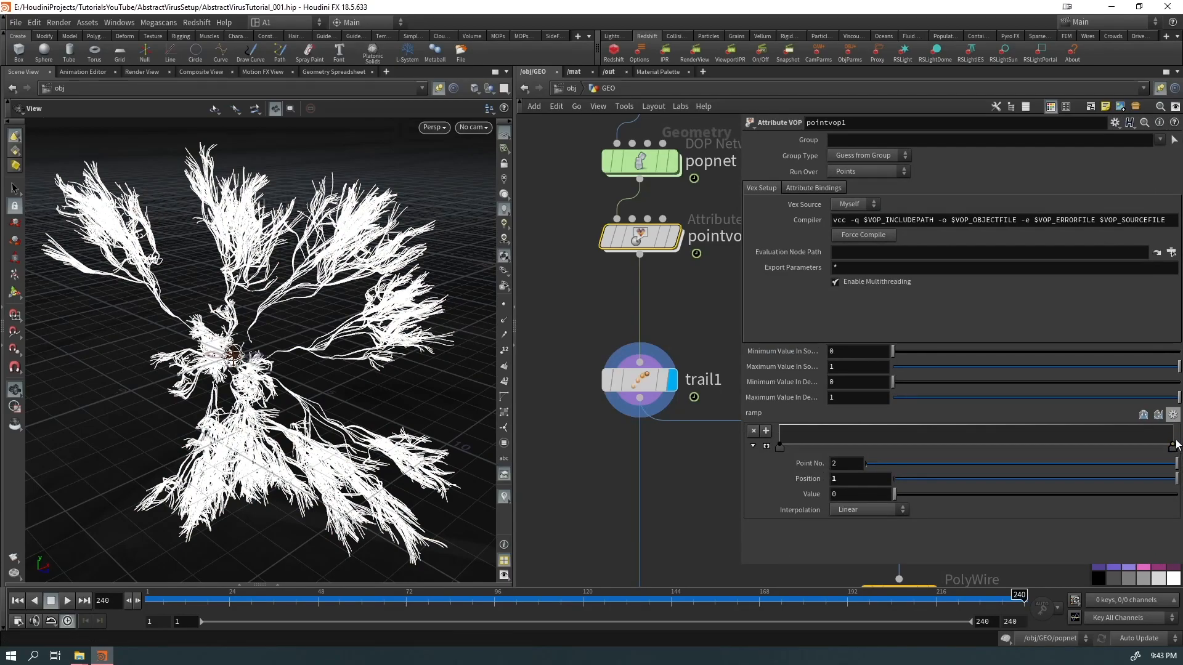
left_click_drag(1174, 443, 1173, 412)
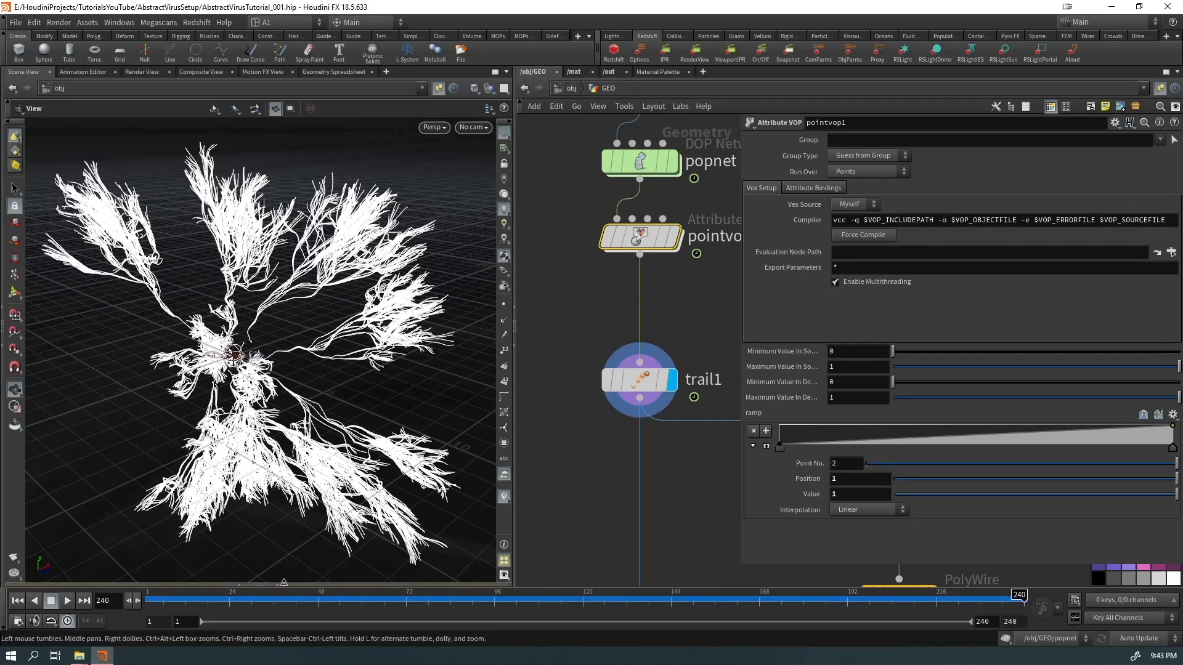
left_click(675, 165)
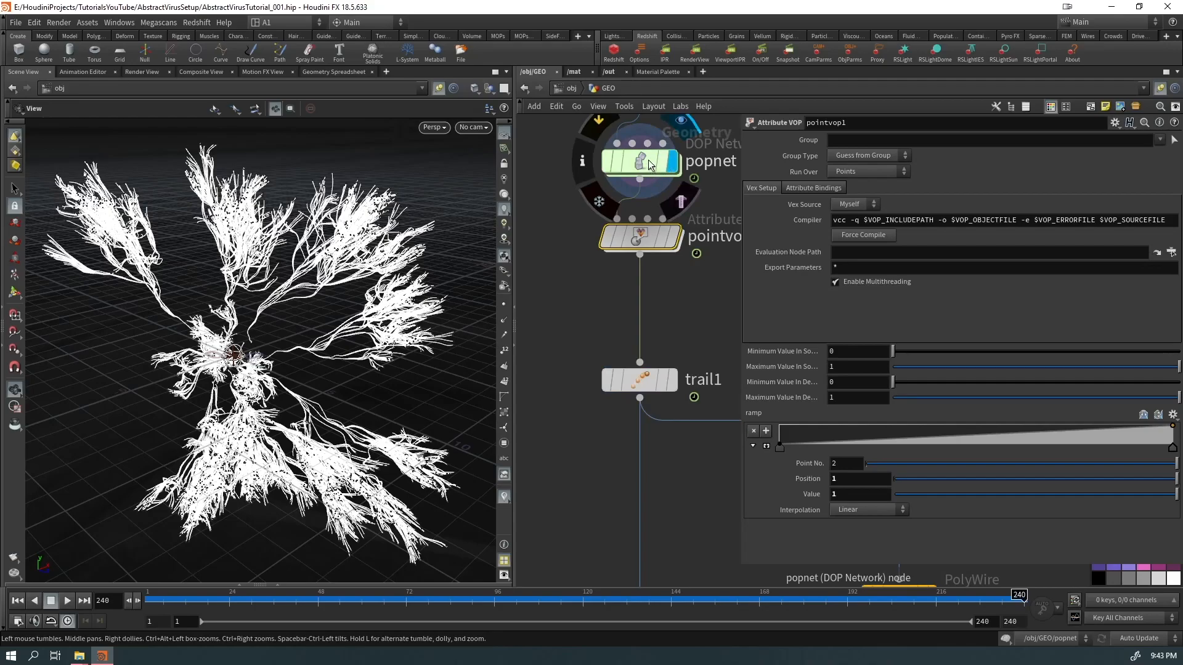
Step: Display pointvop1 and reverse the sorting of its points by the growth attribute in the Geometry Spreadsheet
left_click(277, 584)
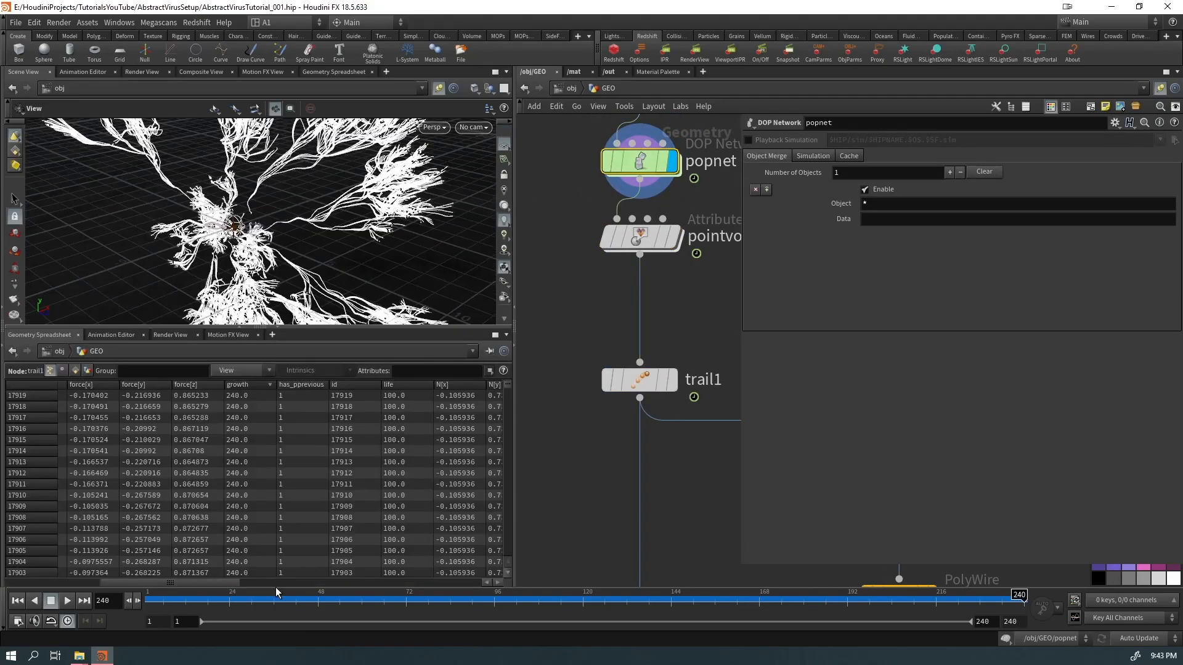
left_click(674, 237)
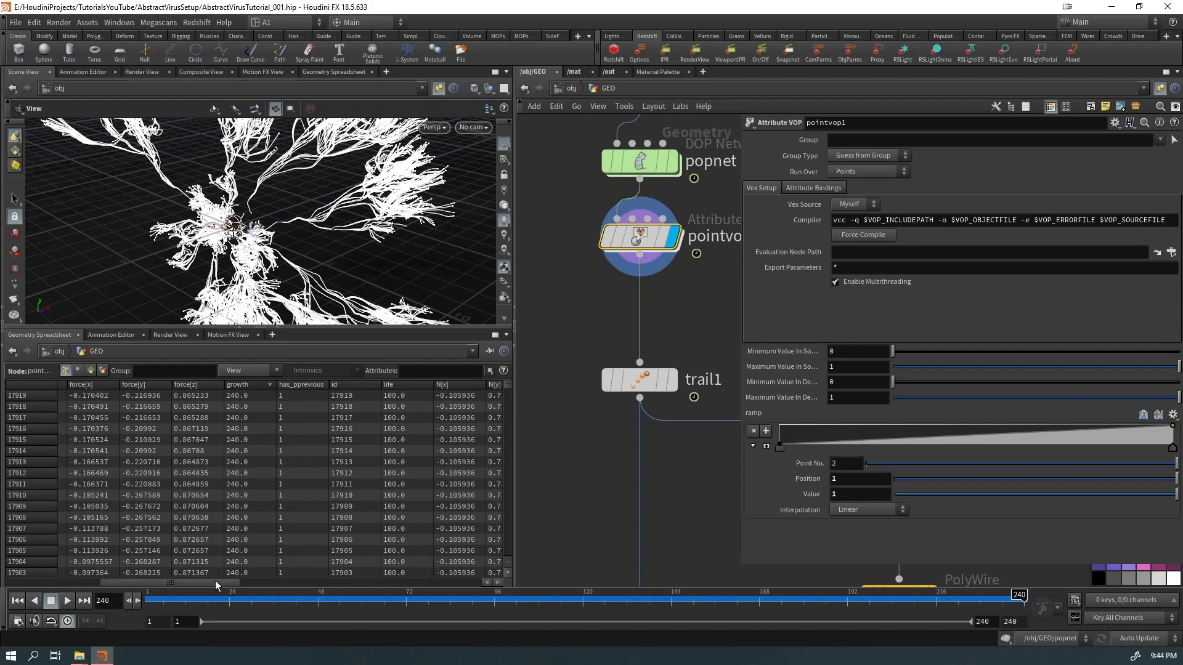
left_click(245, 386)
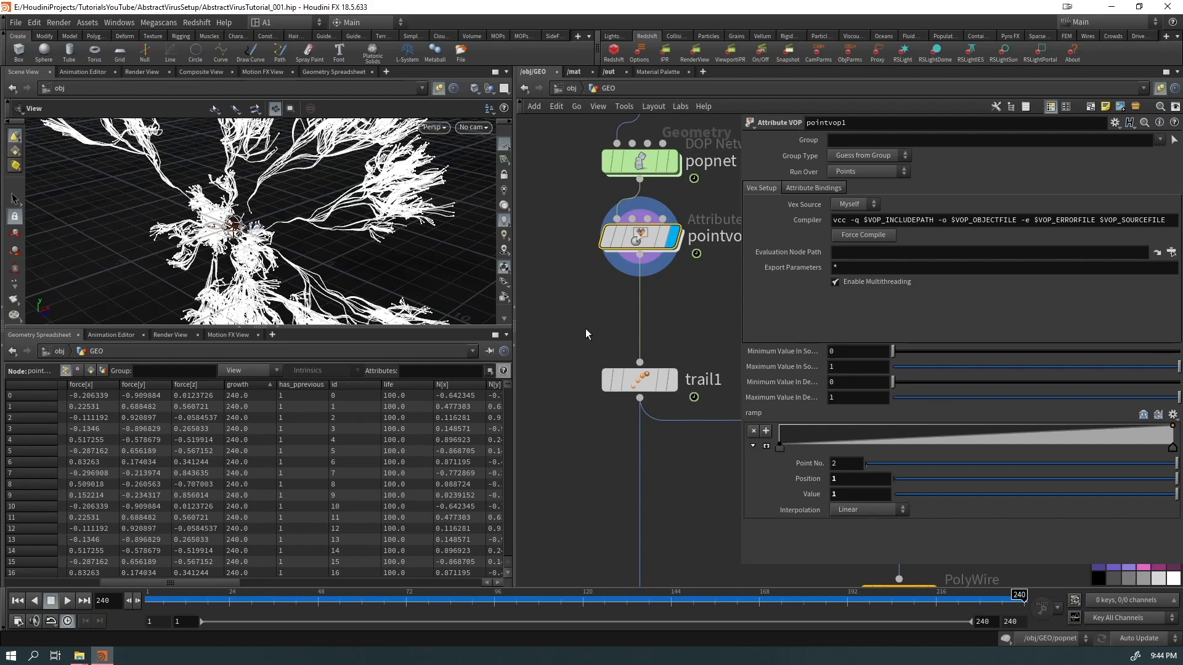
Step: Make room below popnet and insert a Null node between popnet and pointvop1
middle_click_drag(582, 284, 548, 394)
left_click_drag(606, 348, 605, 418)
key("Tab")
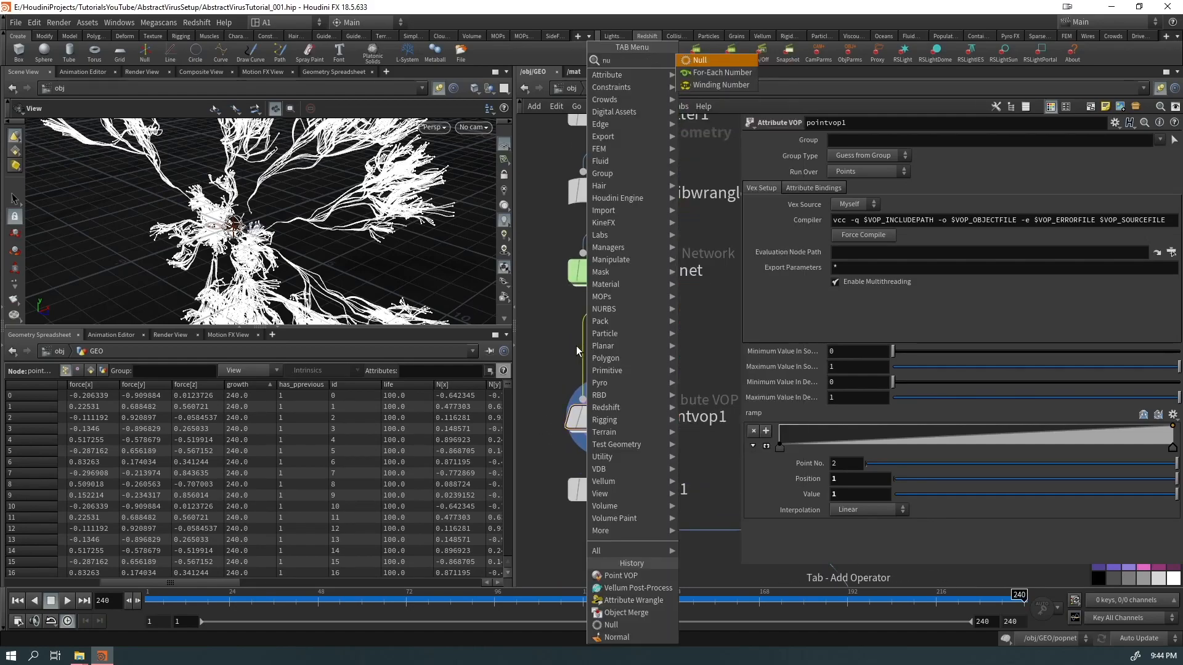
type("null")
key("Return")
Step: Sort null1's points by growth in the Geometry Spreadsheet and check the values from frame 1 through frame 240
left_click(260, 386)
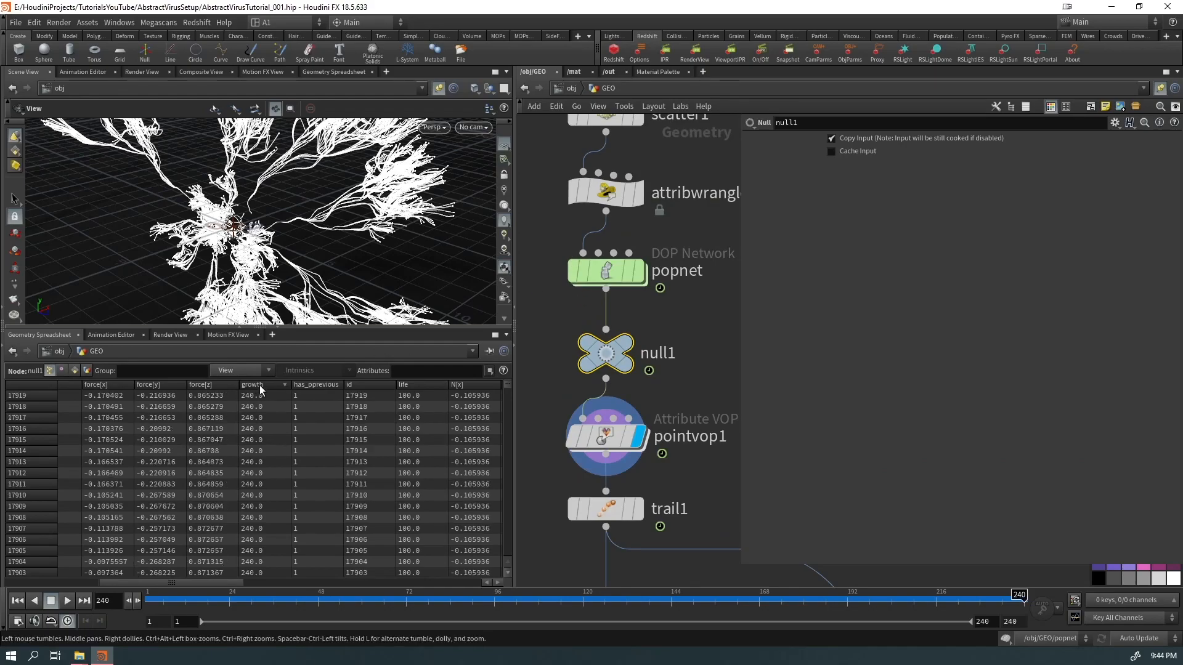
key("ctrl+Up")
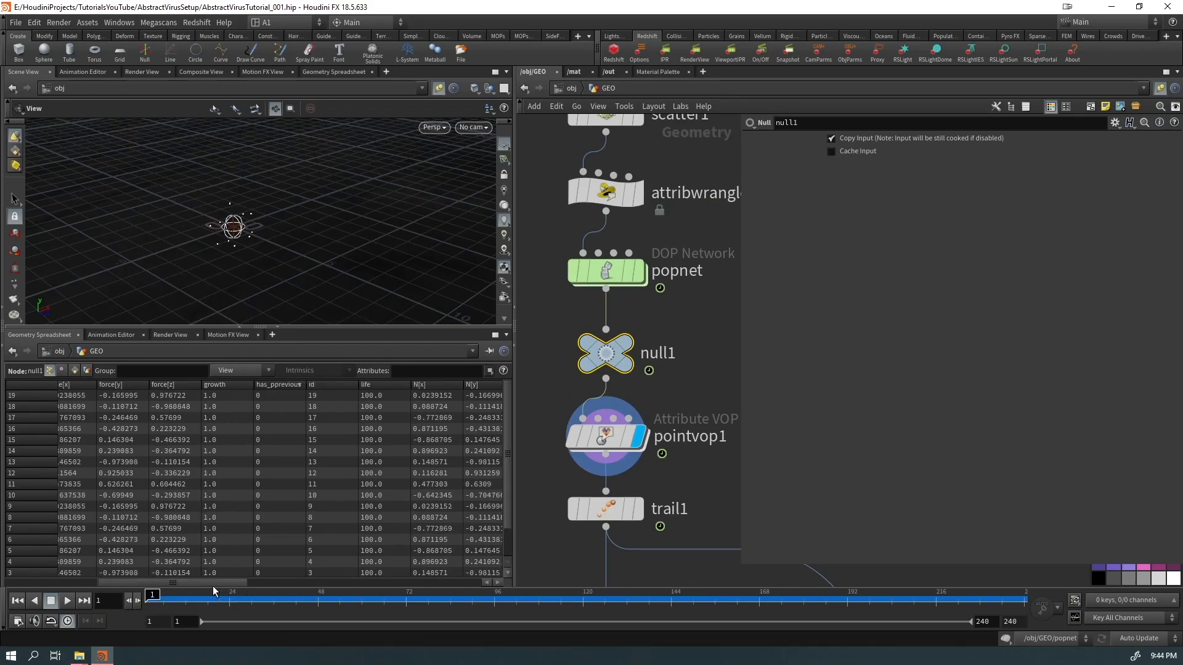
left_click_drag(152, 597, 1023, 595)
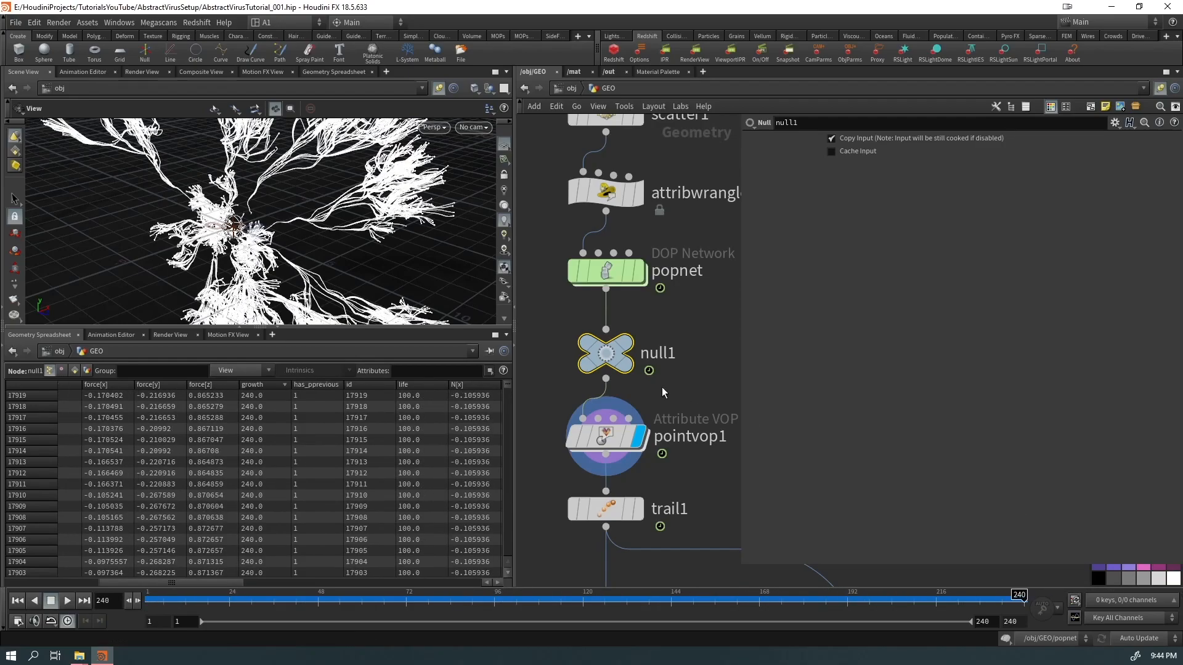
Step: Add a viewport visualizer for null1's growth point attribute from the node's information, with null1 as the displayed node
mouse_move(623, 341)
middle_click(605, 359)
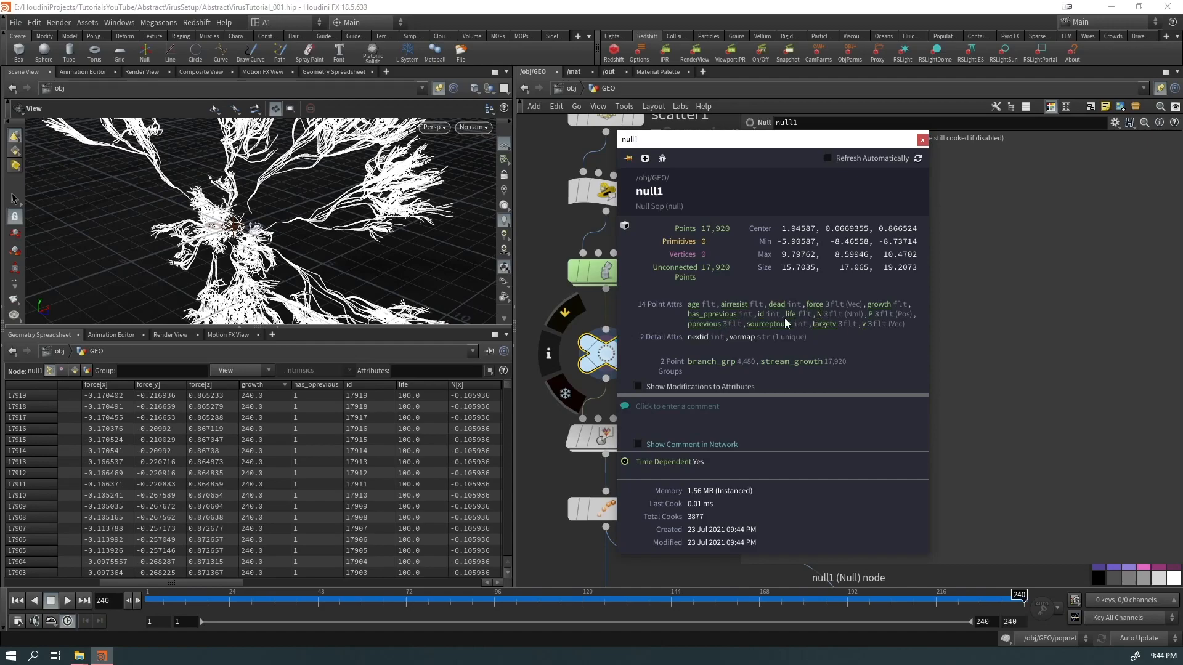
left_click(877, 305)
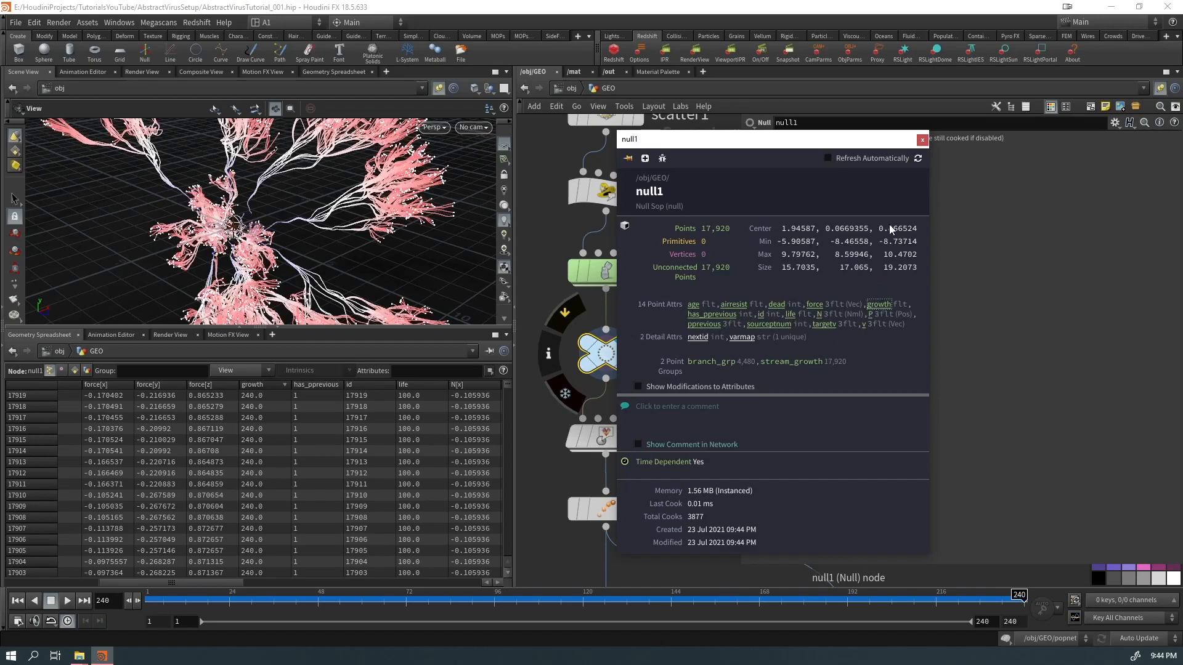
left_click(922, 140)
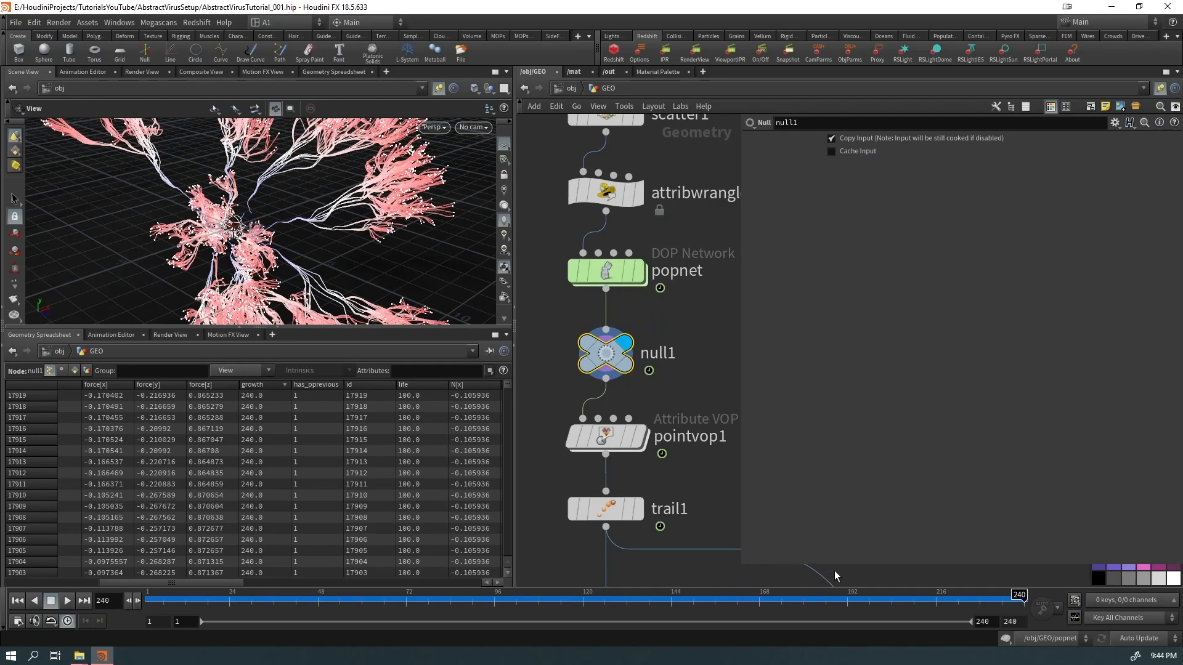
Step: Extend the timeline's end frame to 360 and scrub through the added frames to inspect the branch growth
double_click(1020, 618)
type("360")
key("Return")
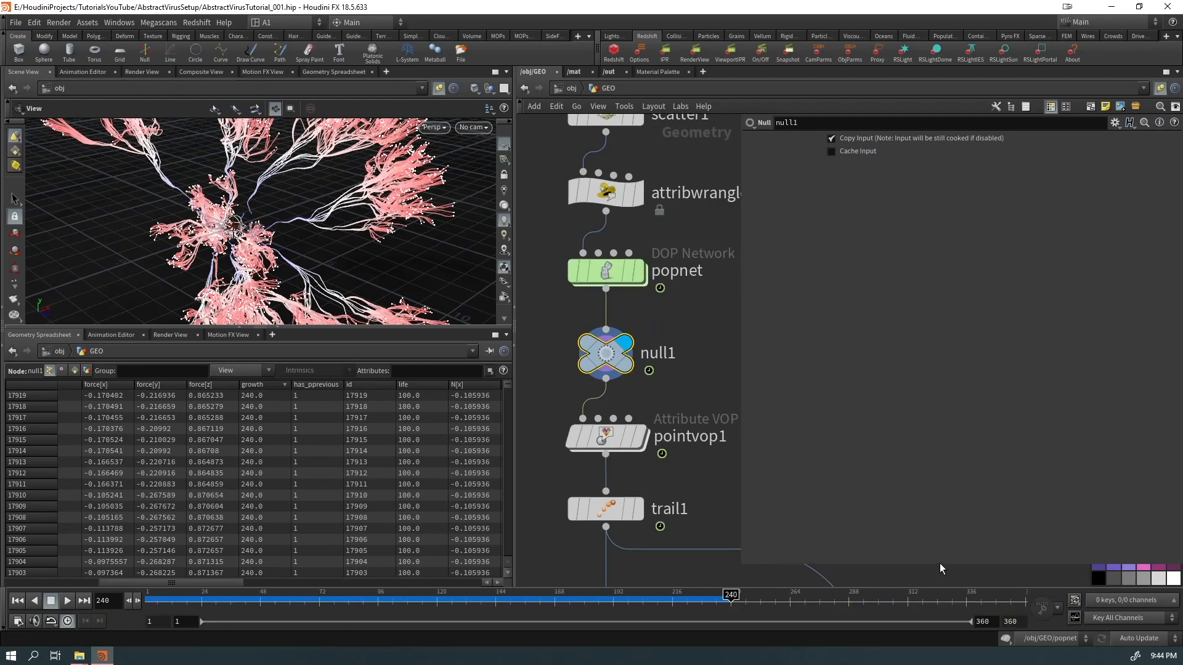
left_click_drag(743, 593, 1019, 591)
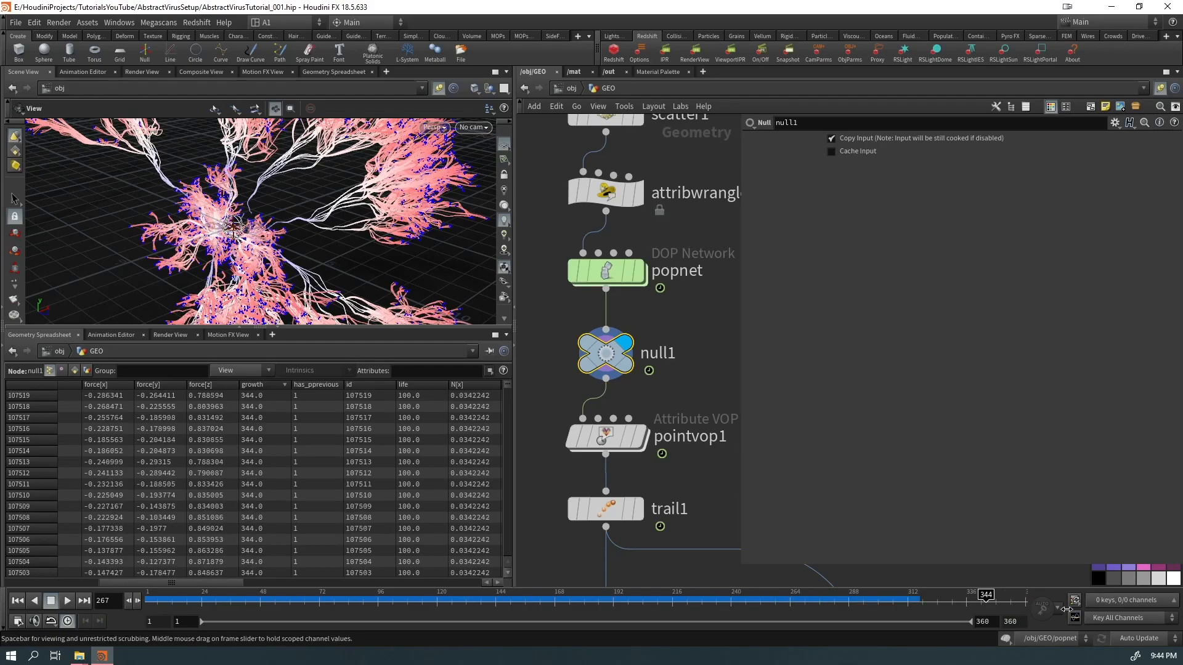
left_click_drag(941, 601, 885, 598)
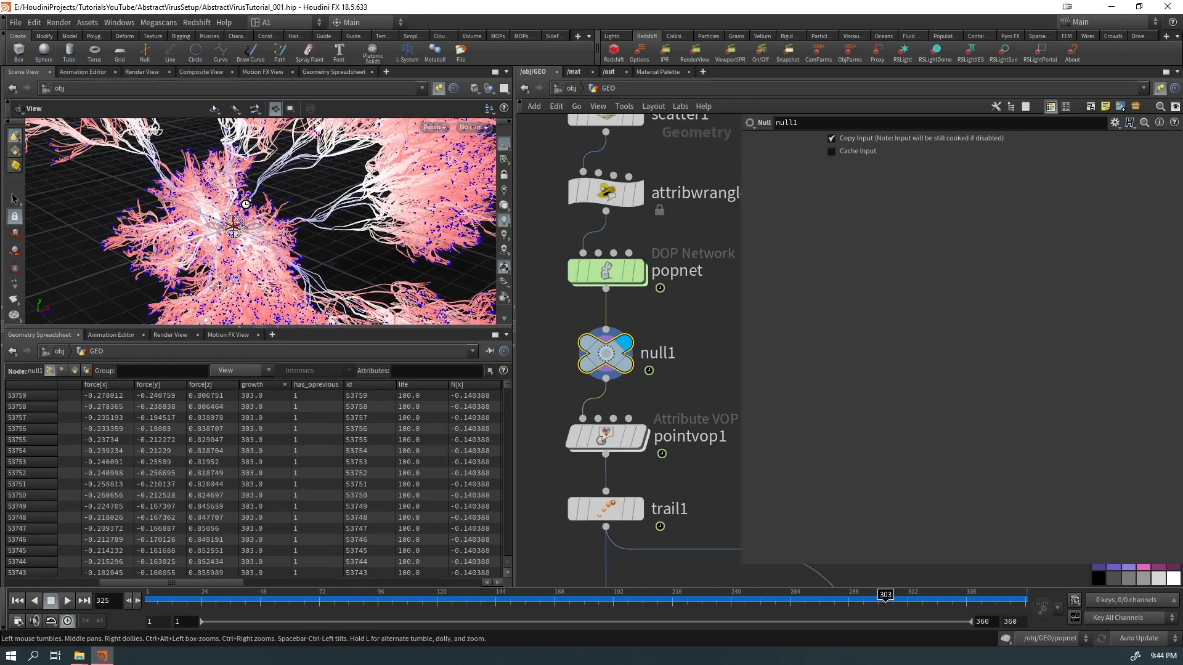
right_click_drag(246, 204, 179, 262)
left_click_drag(179, 262, 263, 236)
scroll(503, 287, "down", 2)
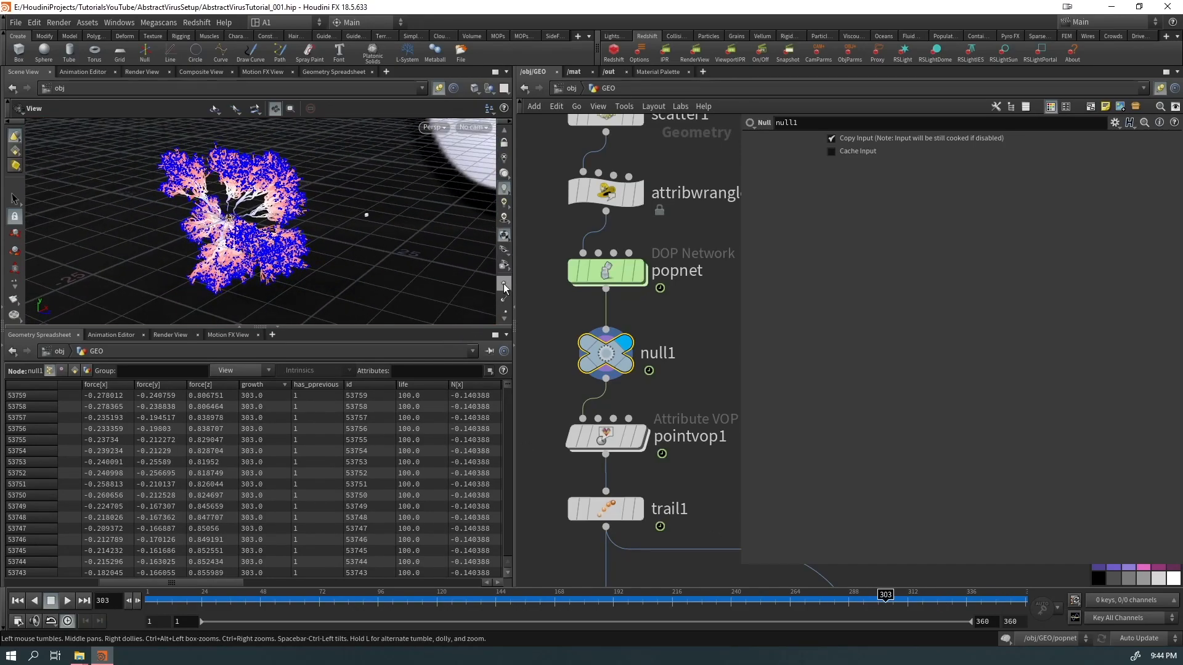
right_click_drag(205, 237, 426, 172)
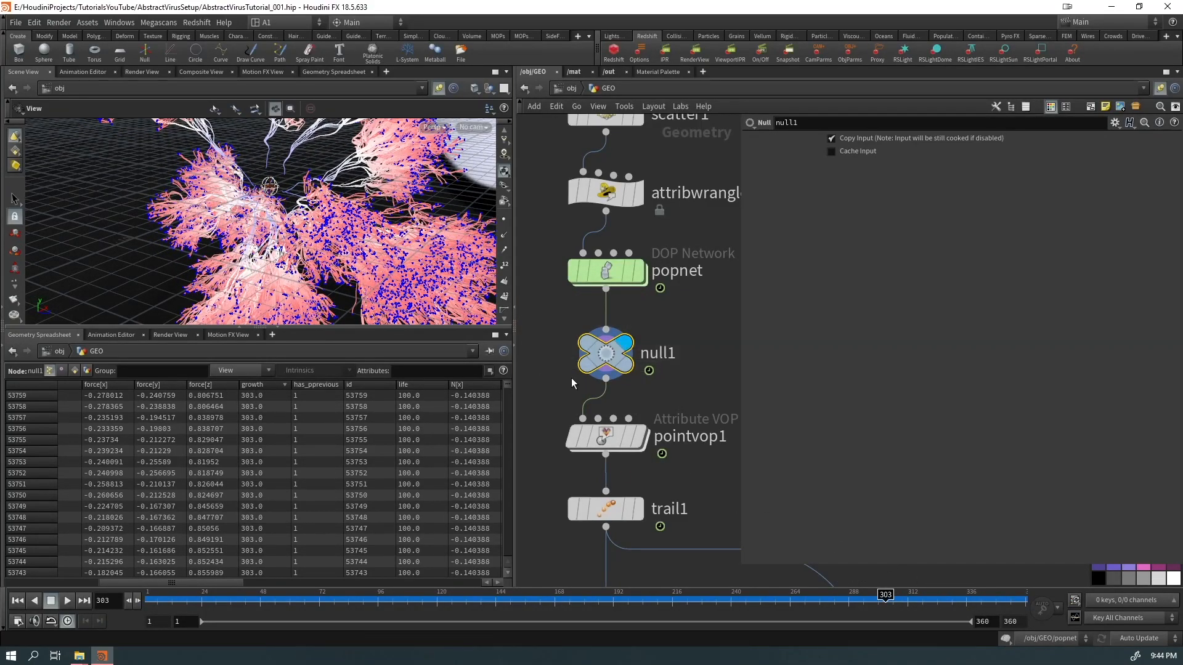
Step: Delete the null1 node and display pointvop1, moved closer beneath popnet
key("Delete")
left_click(640, 436)
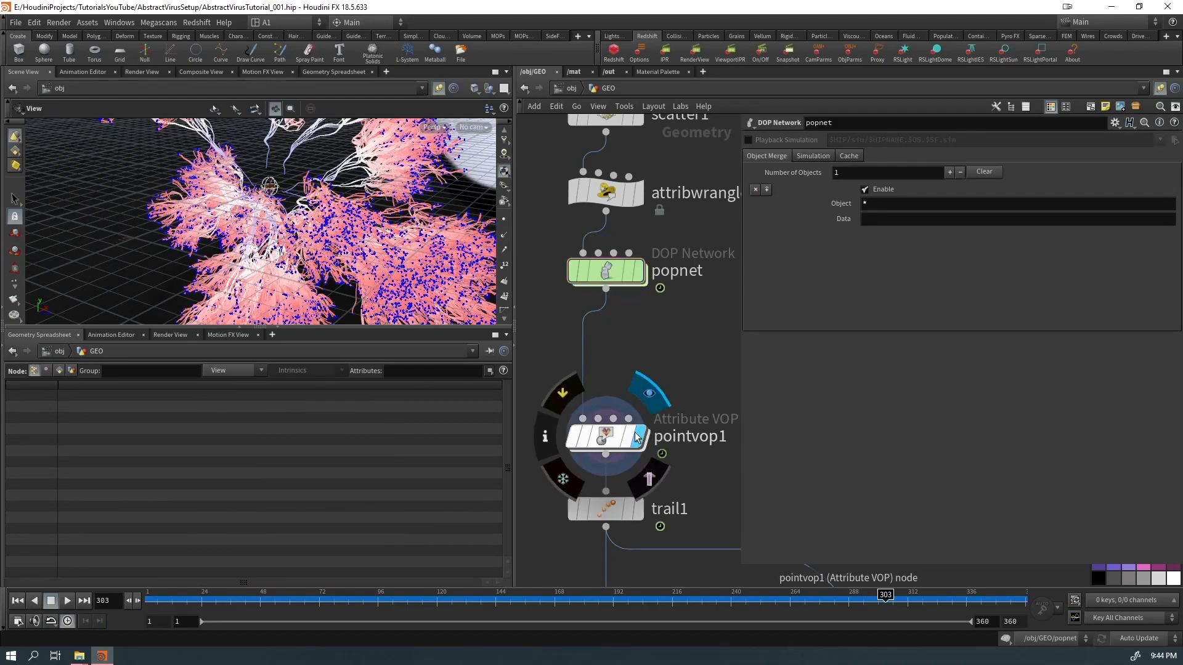
left_click_drag(607, 437, 607, 396)
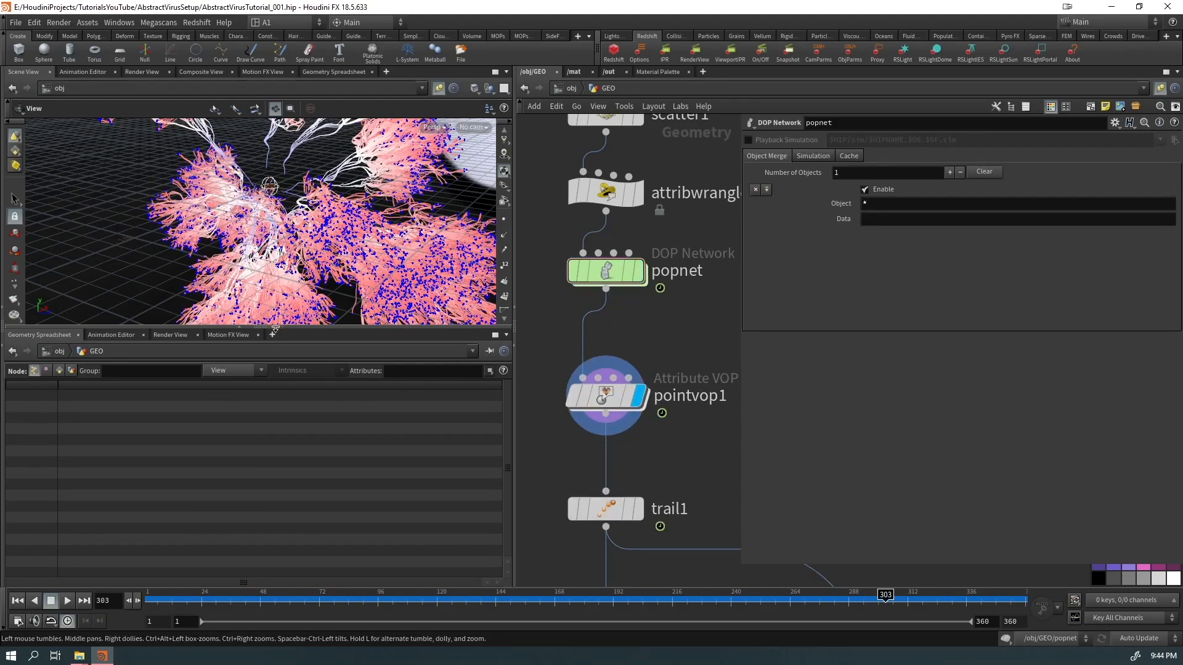
left_click(277, 328)
Step: Set pointvop1's Maximum Value In Source to $FF and scrub the timeline to frame 231
left_click(585, 418)
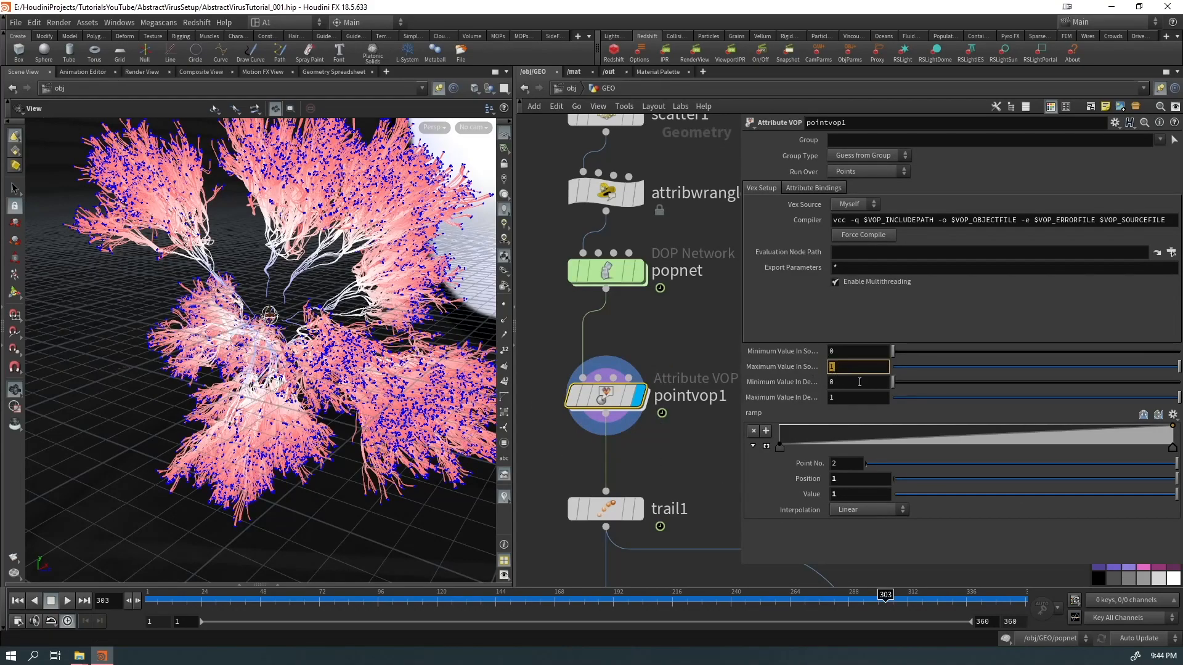
type("$FF")
key("Return")
left_click_drag(870, 597, 655, 599)
left_click(804, 367)
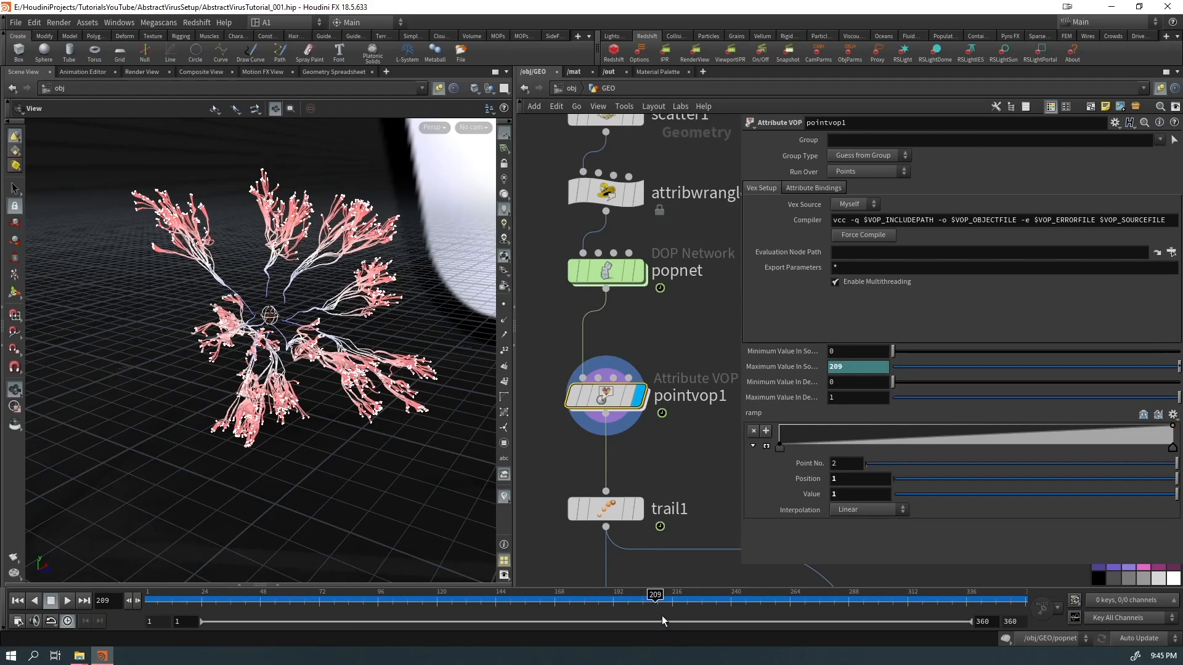
left_click_drag(655, 596, 708, 595)
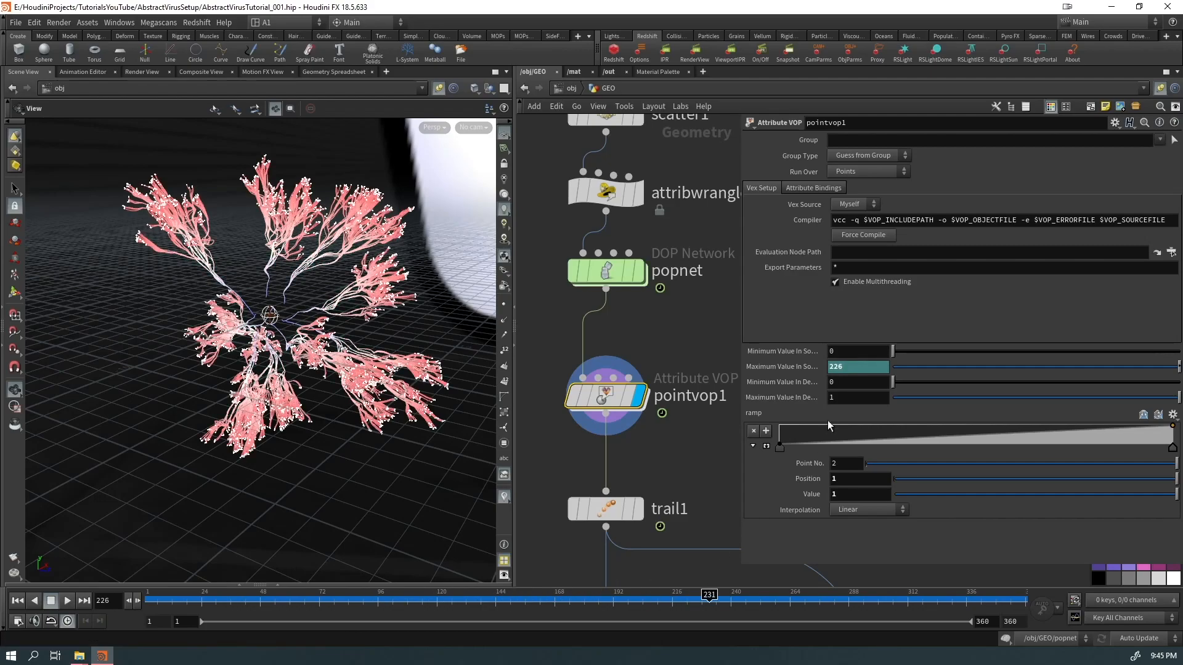
Step: Set pointvop1's Minimum Value In Destination to 0.1 and Maximum Value In Destination to 0.001
left_click(839, 382)
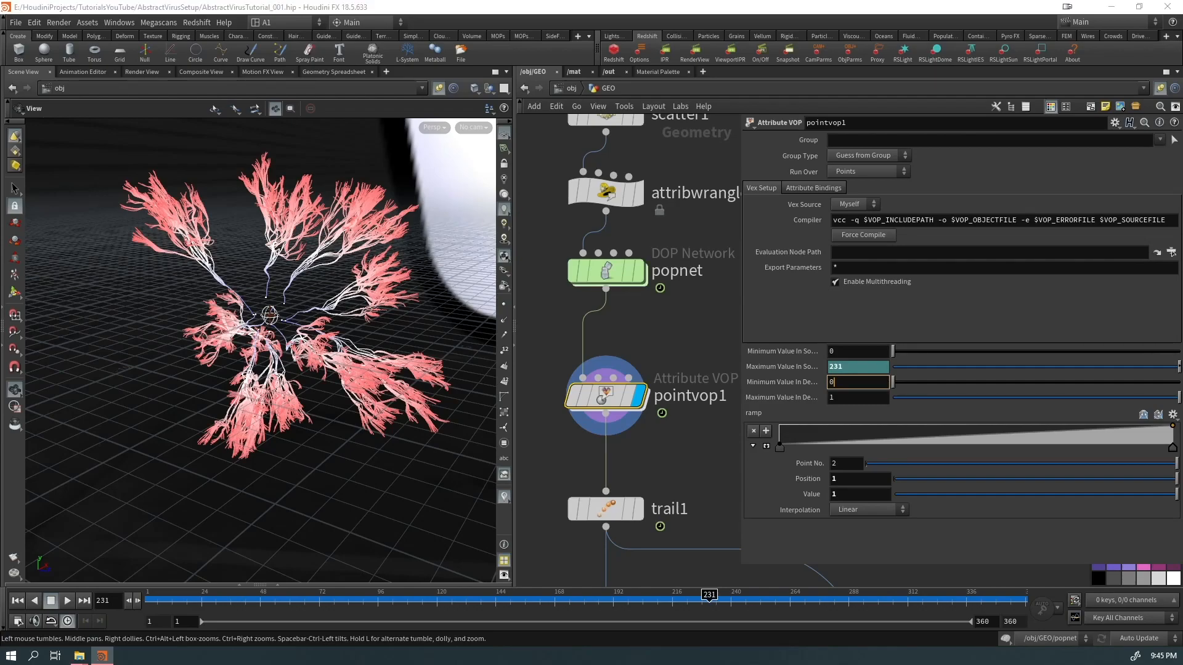
left_click(853, 397)
type("0.0")
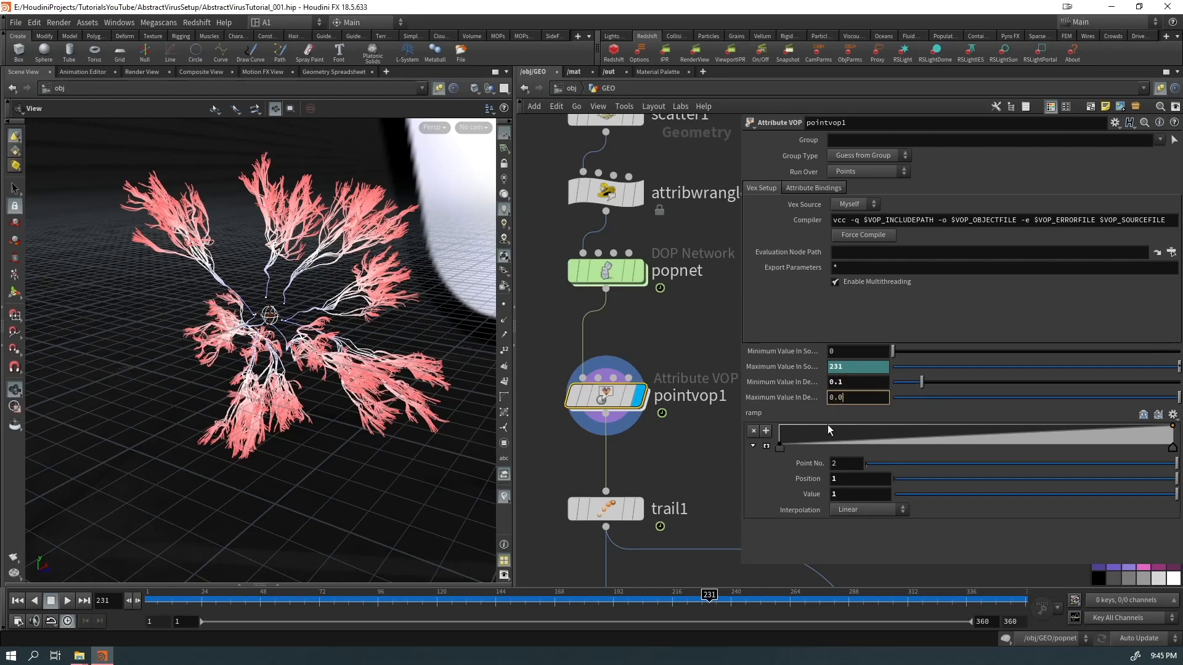
type("01")
key("Return")
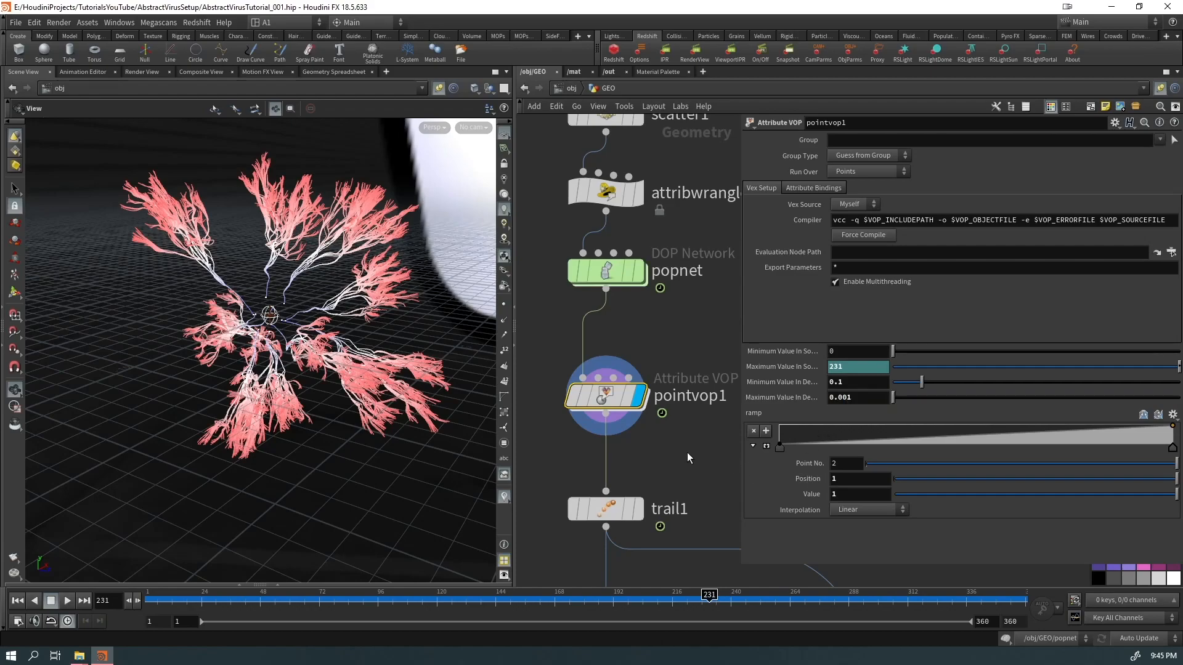
Step: Check pointvop1's node info and compare the growth of popnet and pointvop1 across the timeline from the first frame
middle_click(604, 399)
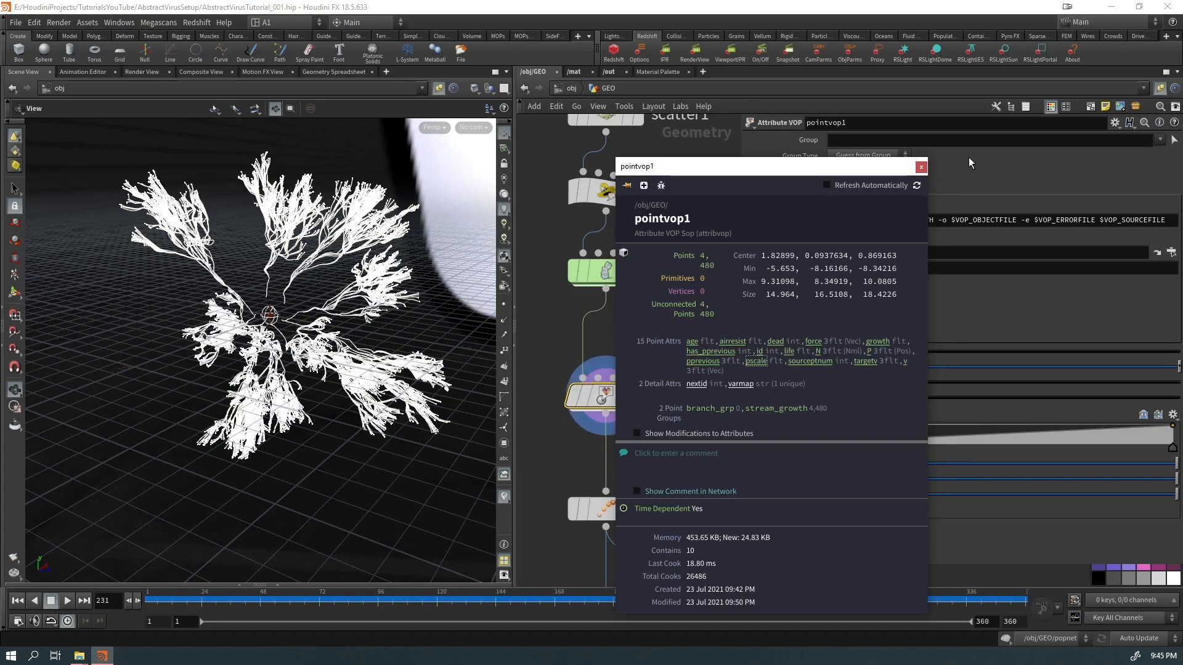
key("ctrl+Up")
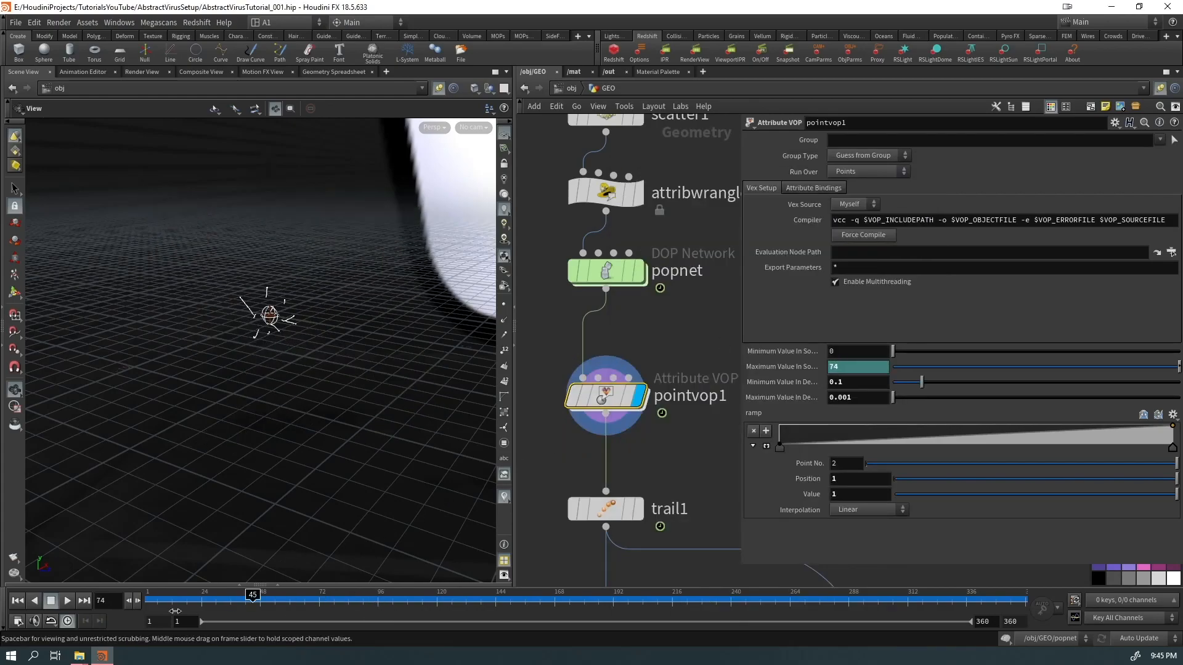
left_click(641, 271)
key("Up")
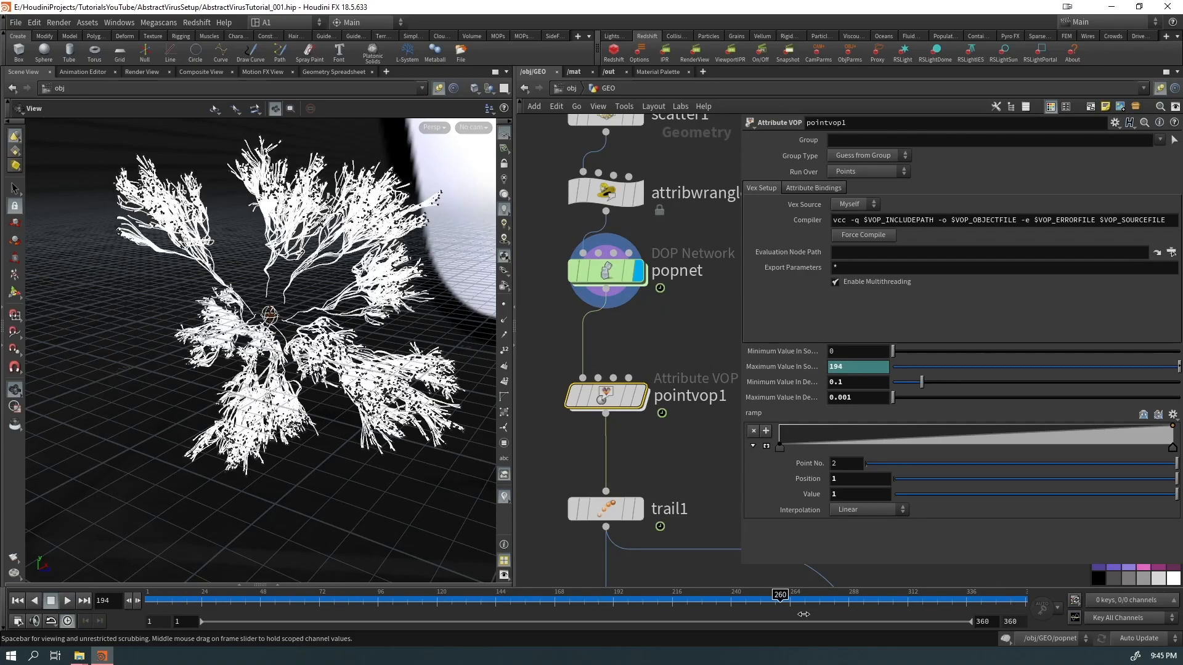
key("ctrl+Up")
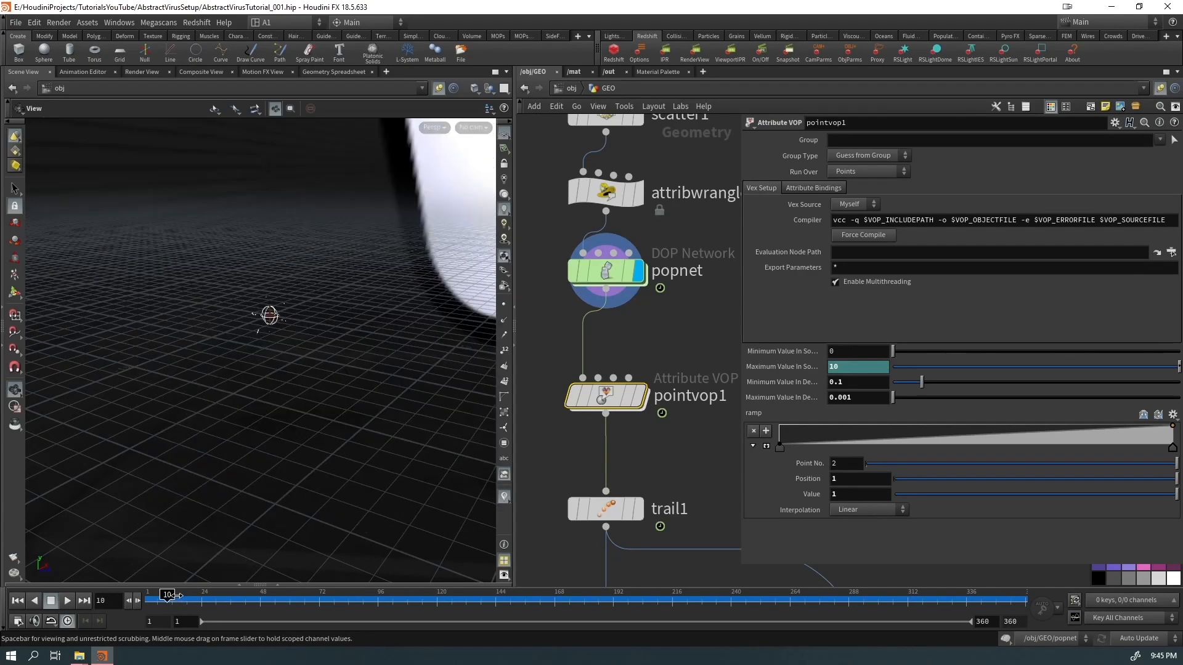
left_click(641, 397)
key("Up")
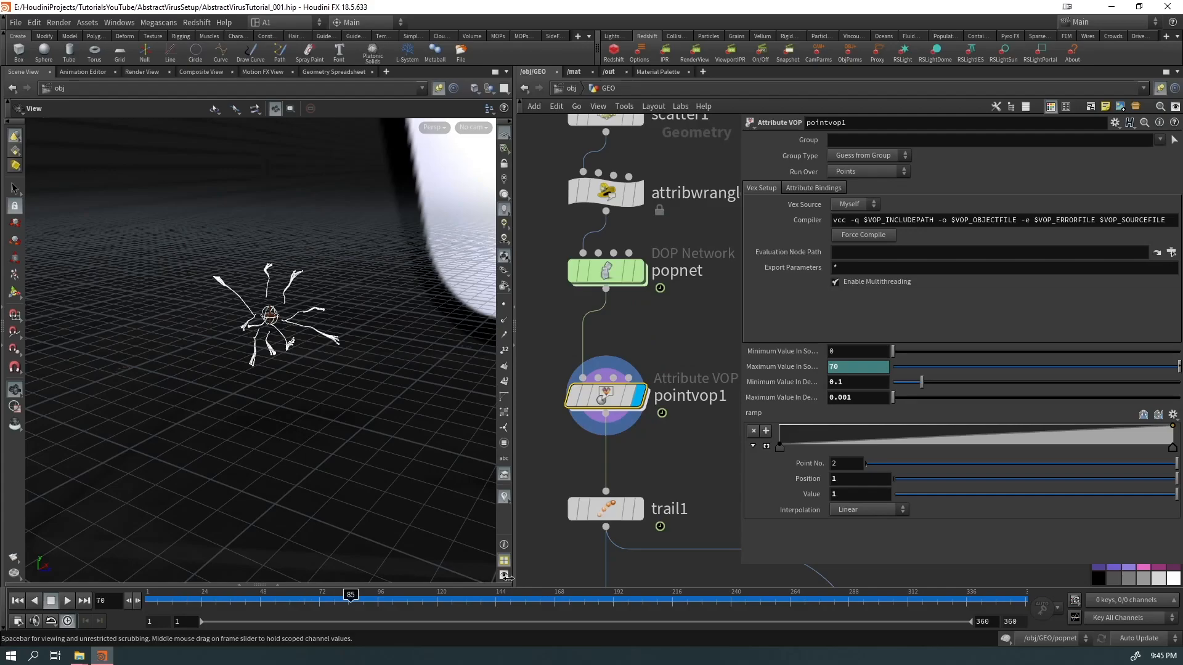
left_click(567, 595)
left_click_drag(570, 571, 561, 573)
Step: Toggle the pscale visualizer and change the viewport's lighting mode
left_click(505, 497)
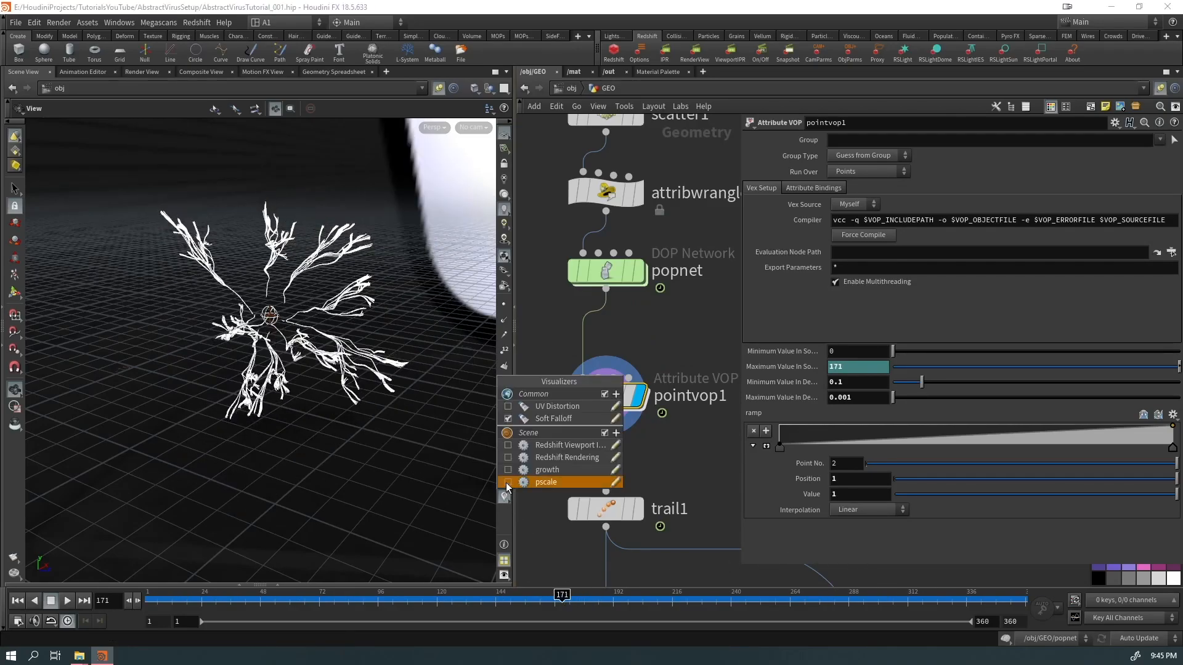
left_click_drag(345, 320, 431, 259)
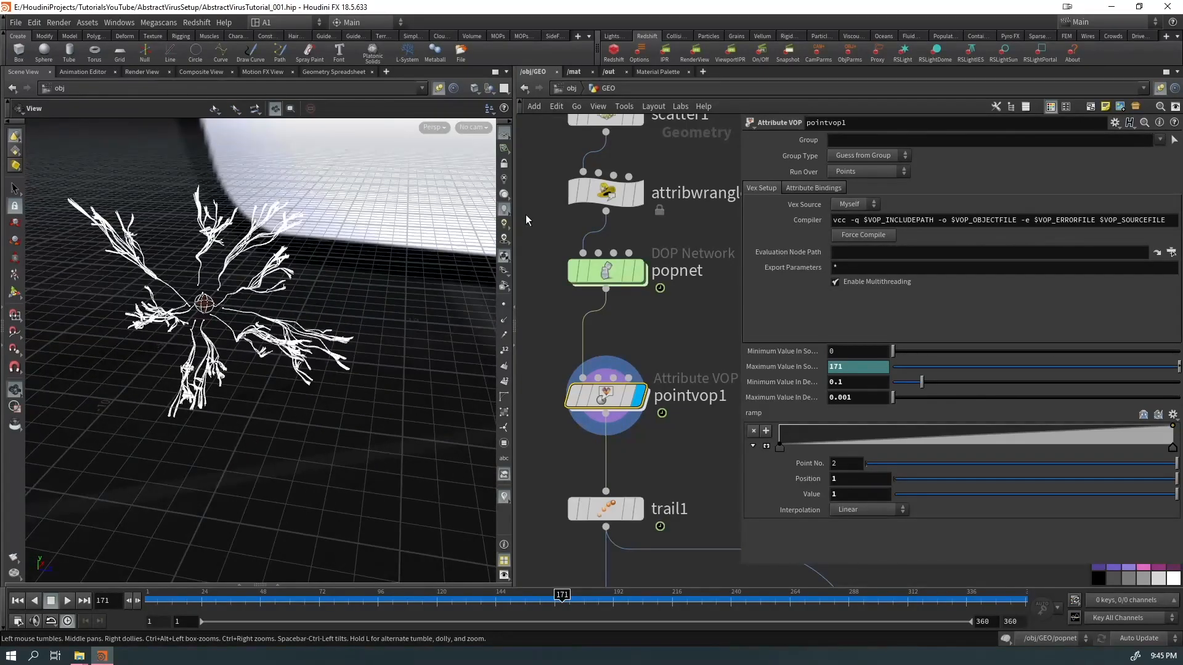
left_click(505, 196)
left_click_drag(237, 297, 345, 354)
Step: Look inside popnet, return to GEO and link the scene view to the GEO network level
double_click(614, 272)
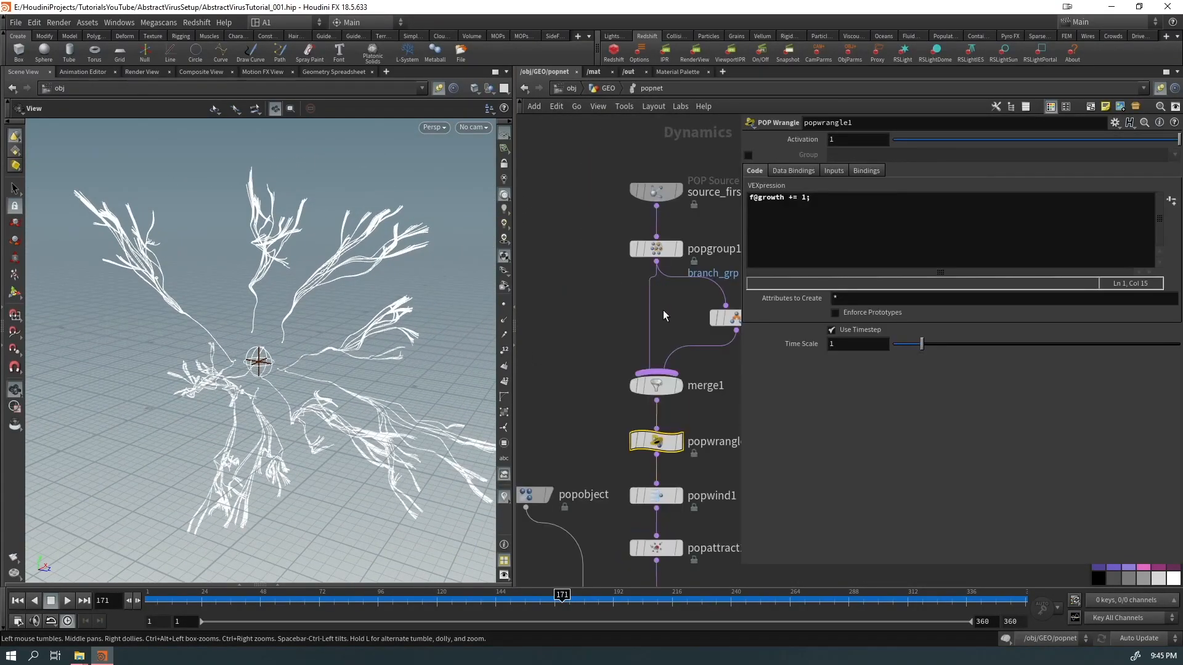
left_click(596, 89)
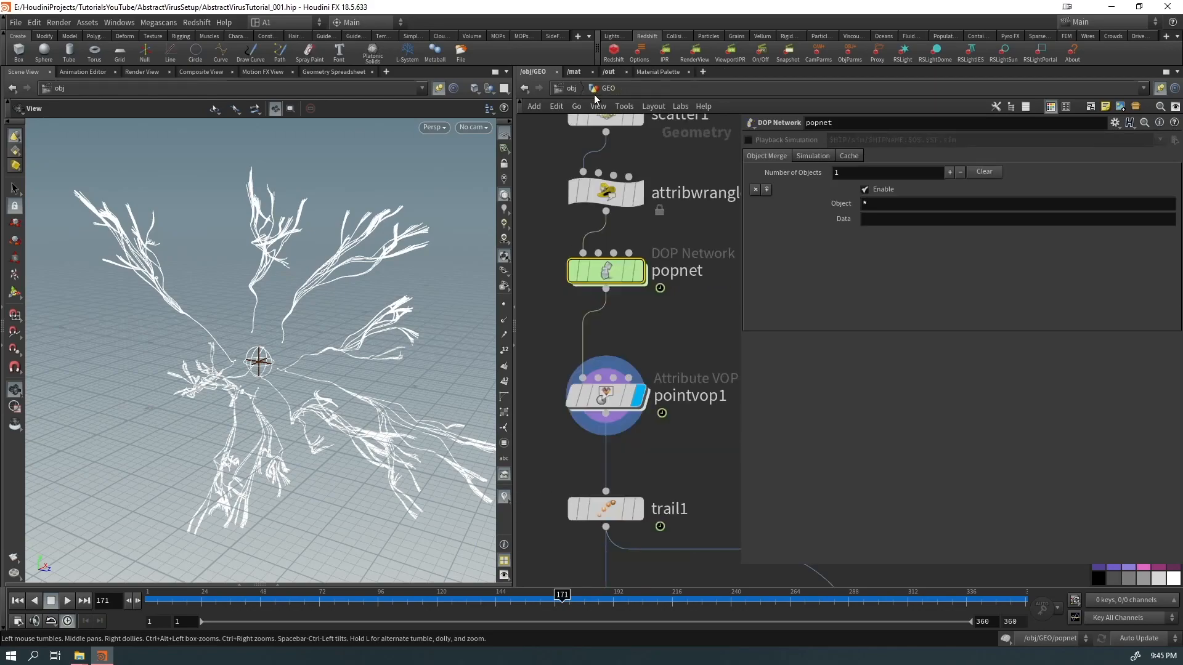
left_click(439, 88)
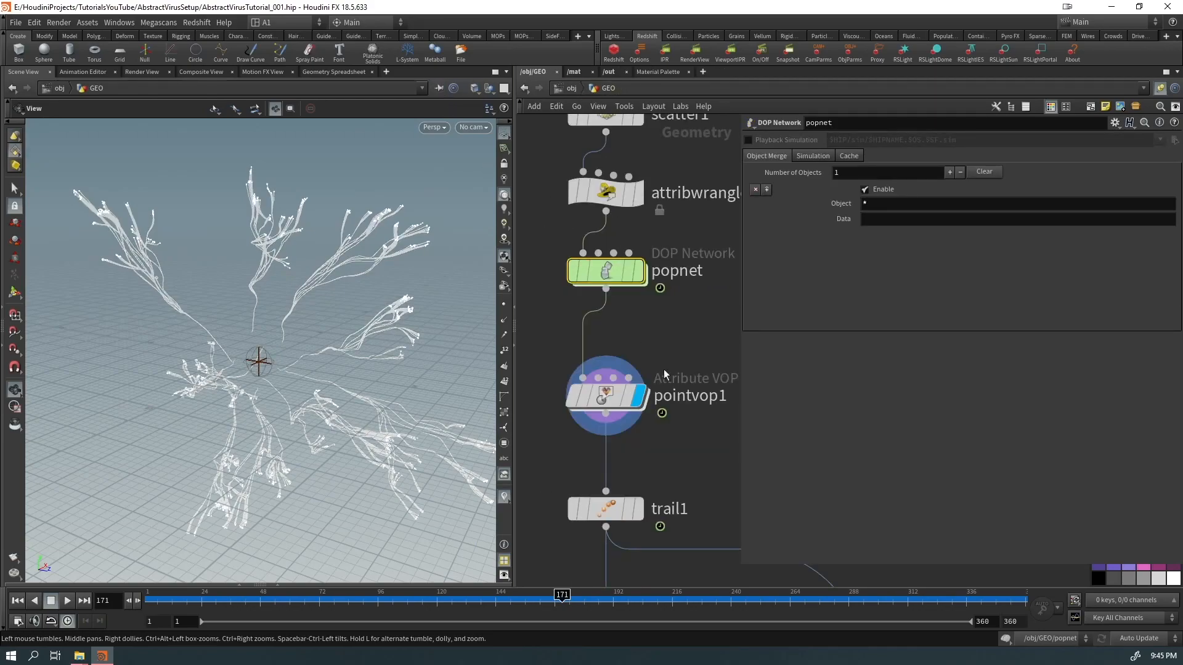
Step: Examine the pscale and growth Bind nodes inside pointvop1 and return to the GEO network
left_click(605, 402)
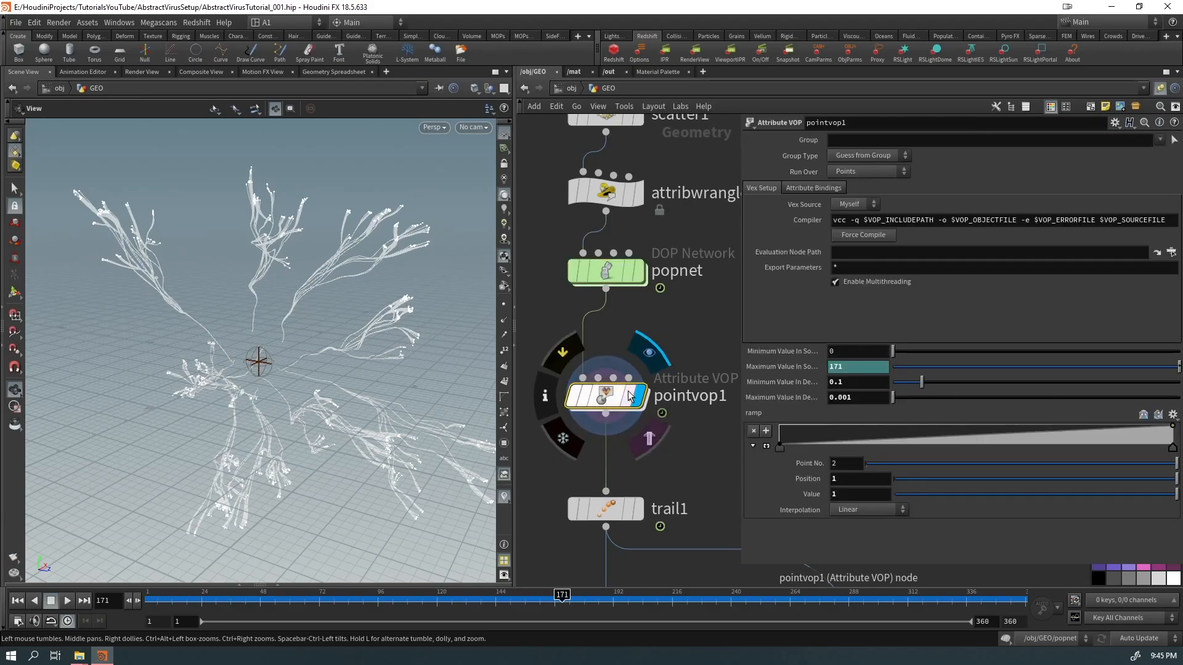
double_click(597, 398)
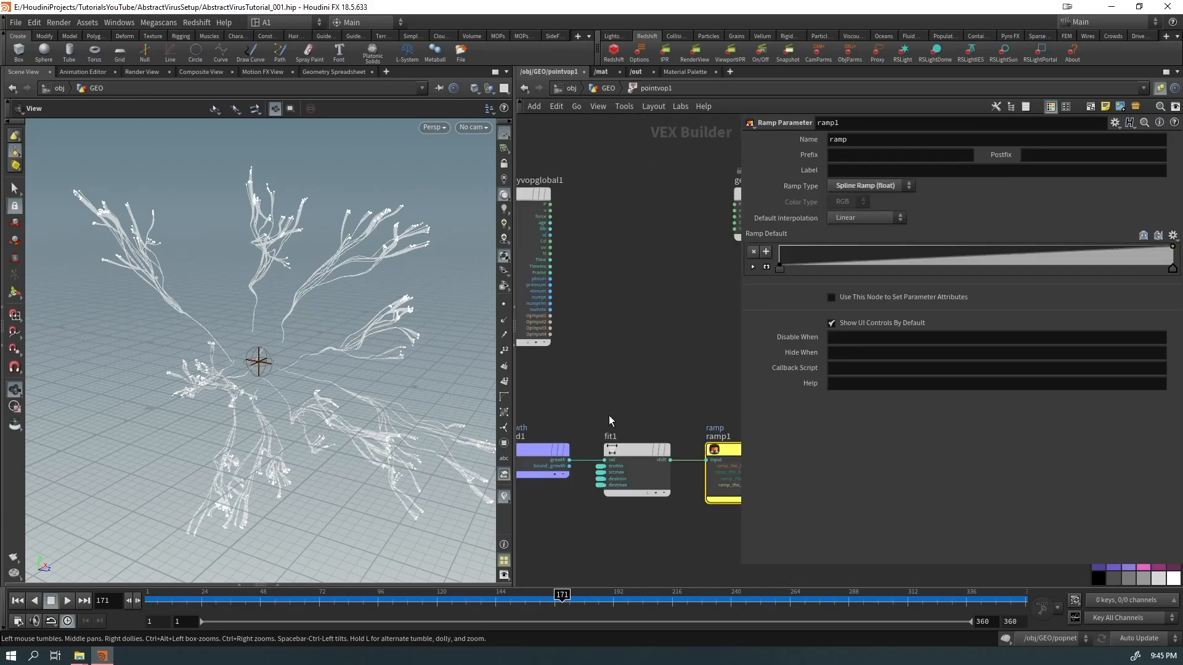
middle_click_drag(608, 415, 496, 373)
middle_click_drag(621, 355, 526, 356)
left_click_drag(594, 397, 619, 506)
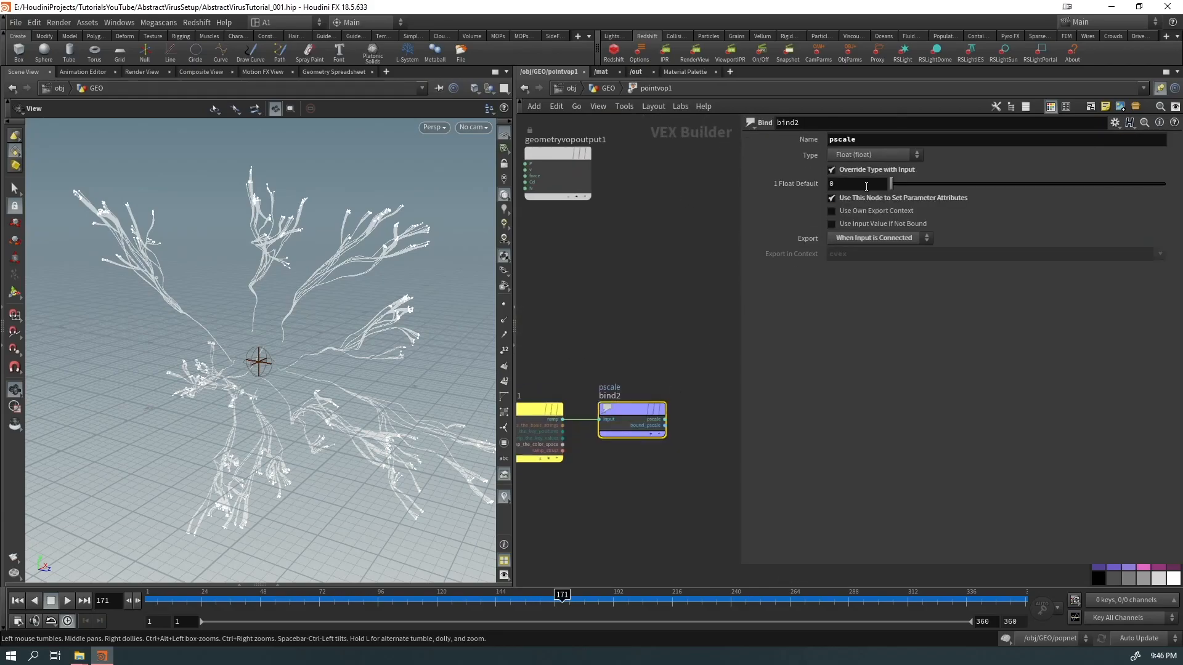
middle_click_drag(650, 284, 875, 268)
left_click_drag(610, 360, 554, 442)
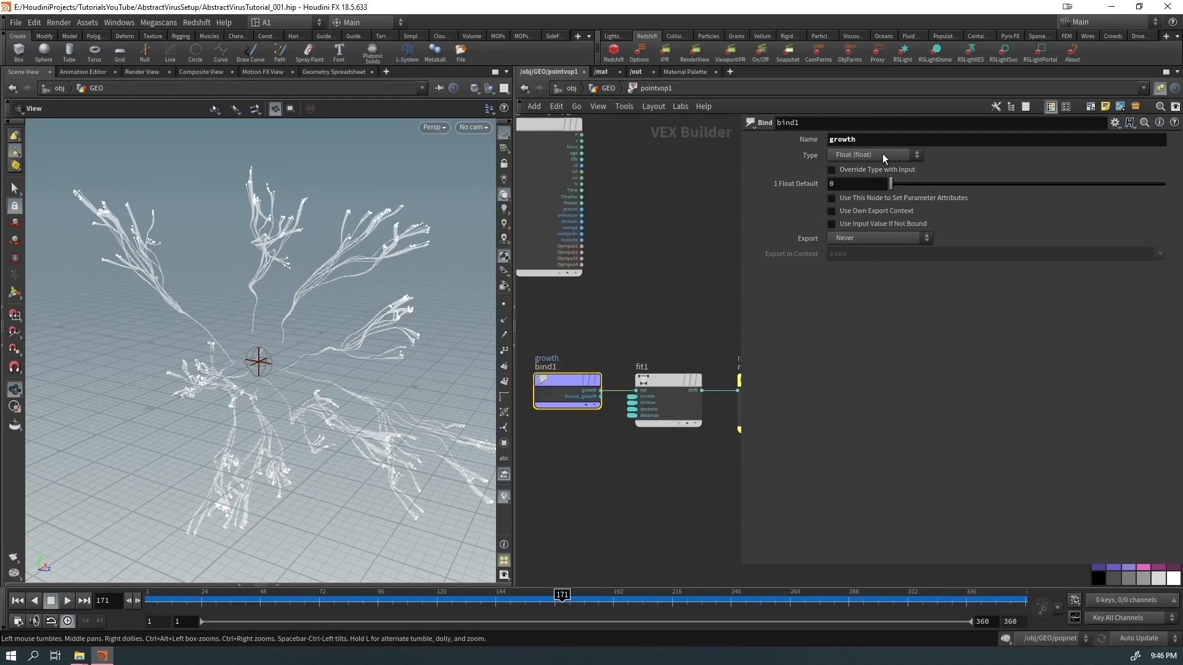
left_click(607, 88)
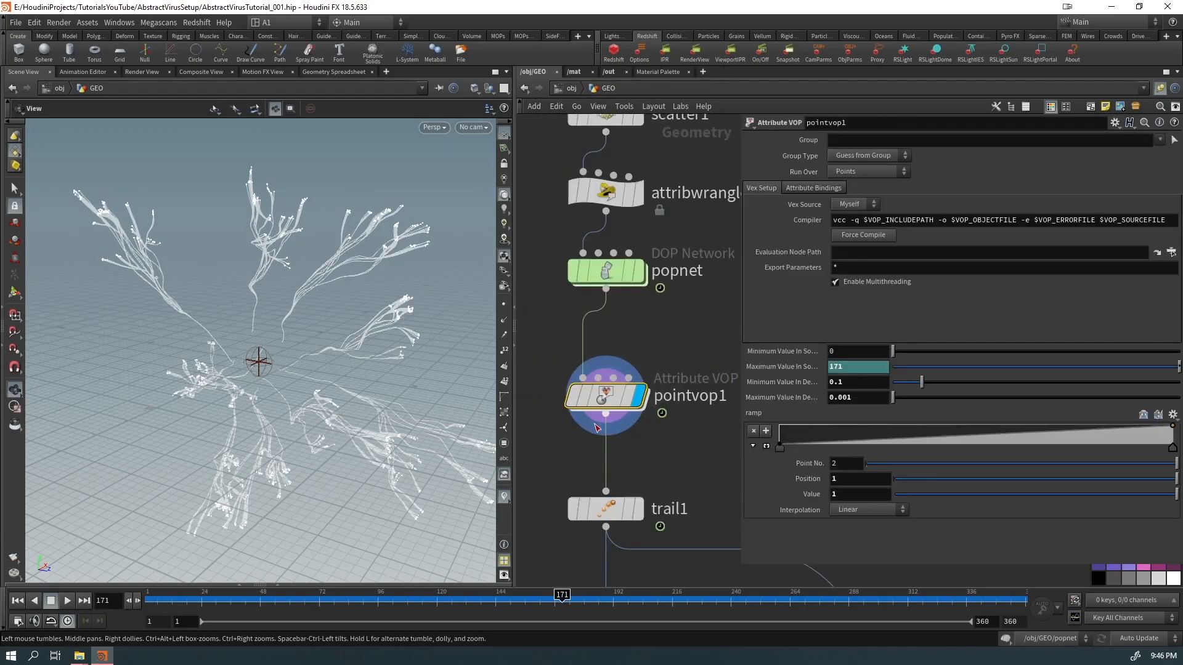
Step: Set pointvop1's Minimum Value In Source to 1 and scrub the timeline to frame 212
type("1")
key("Return")
left_click_drag(223, 595, 662, 595)
Step: View trail1's output back to frame 153, and display popnet to check its node info
left_click(641, 513)
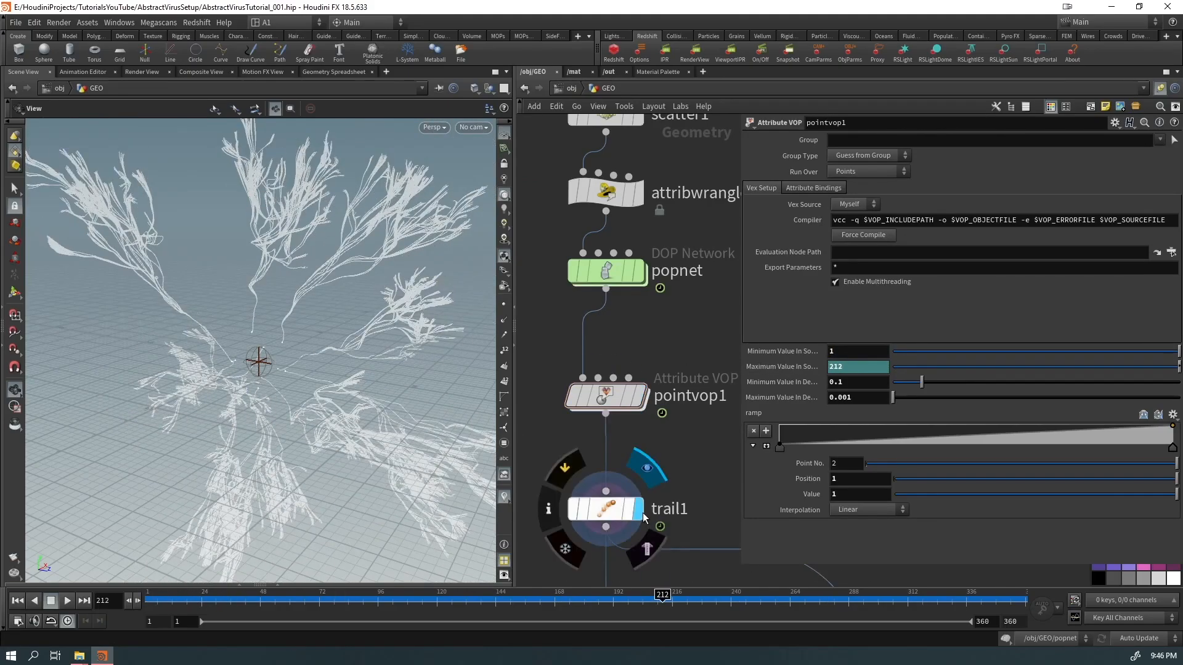
left_click_drag(576, 600, 514, 561)
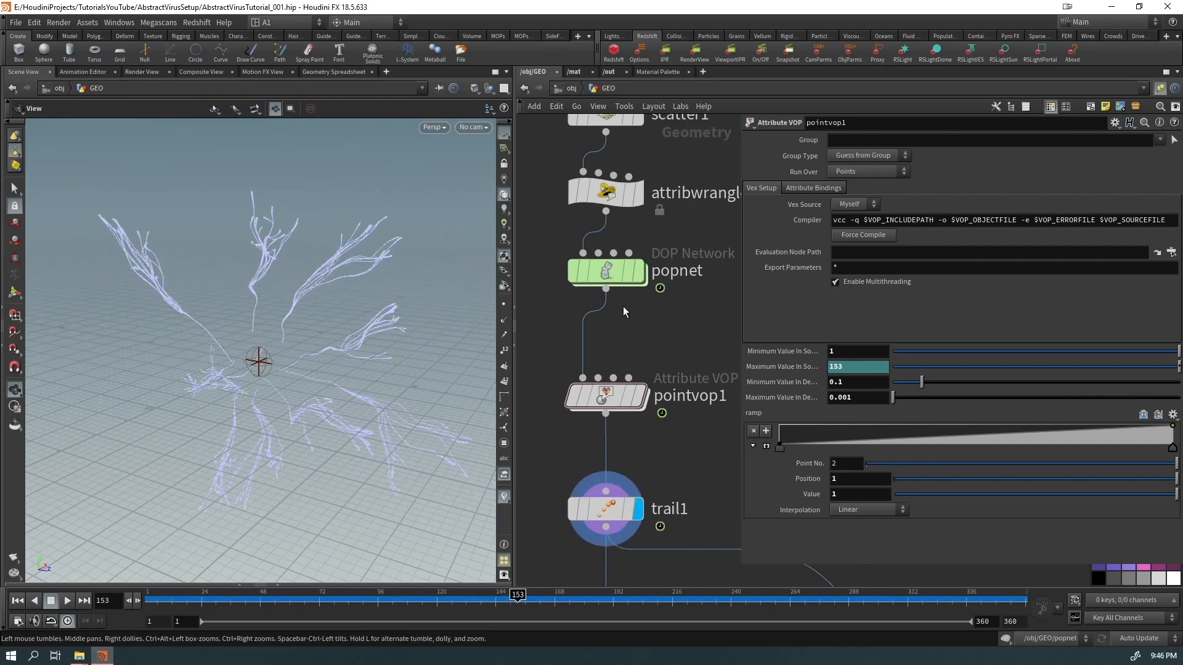
left_click(638, 271)
left_click(616, 273)
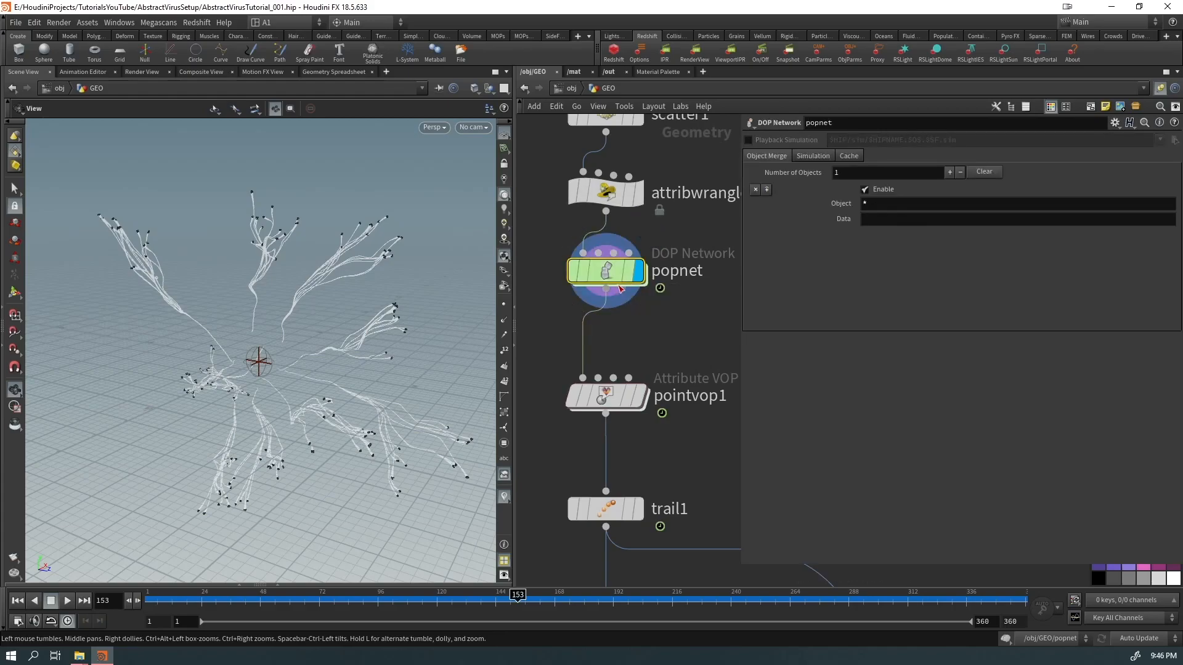
middle_click(620, 287)
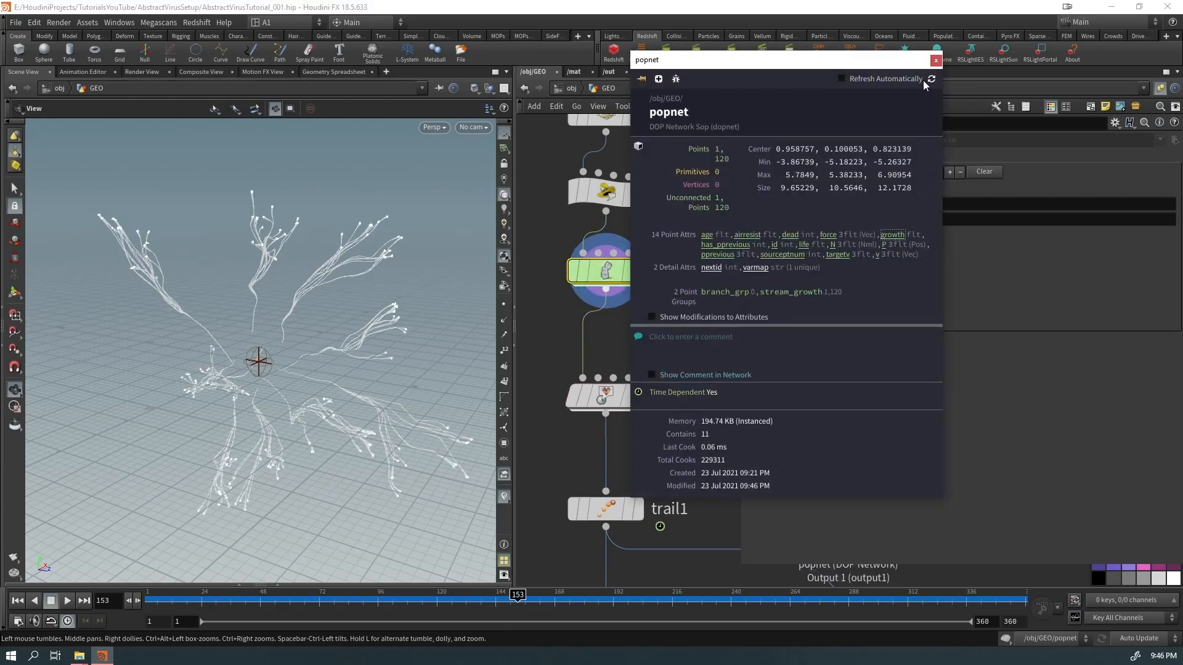
left_click(935, 60)
Step: Enable the growth visualizer, adjust how other objects are displayed, and replay popnet's growth from the first frame
left_click(504, 496)
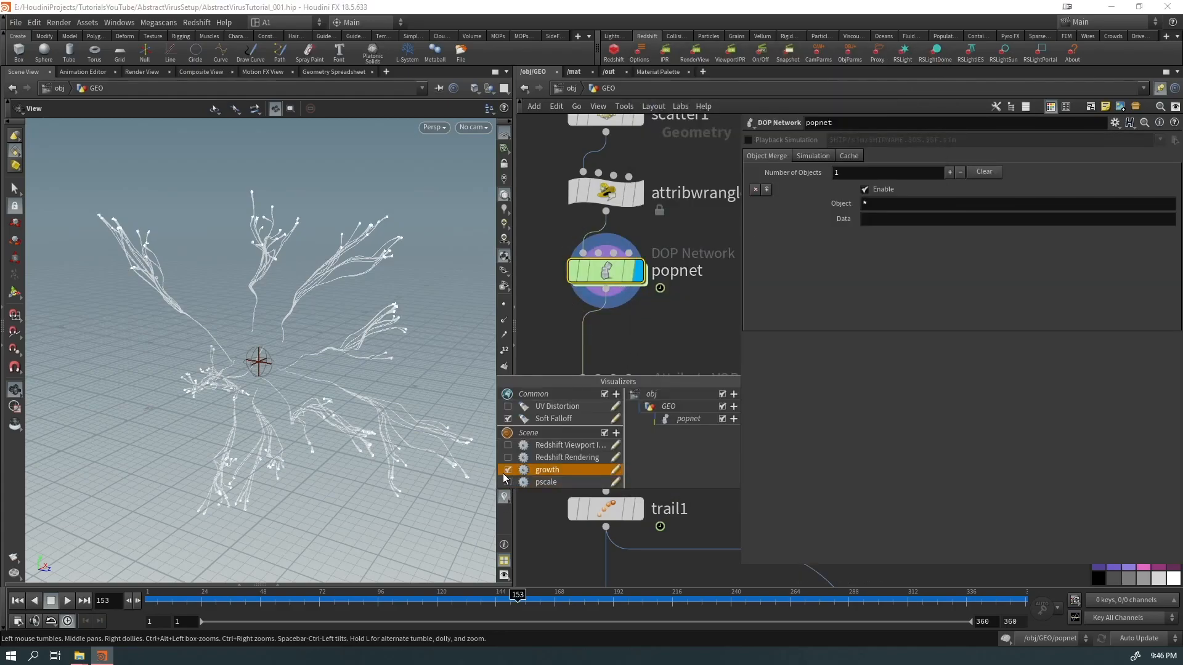
left_click(489, 89)
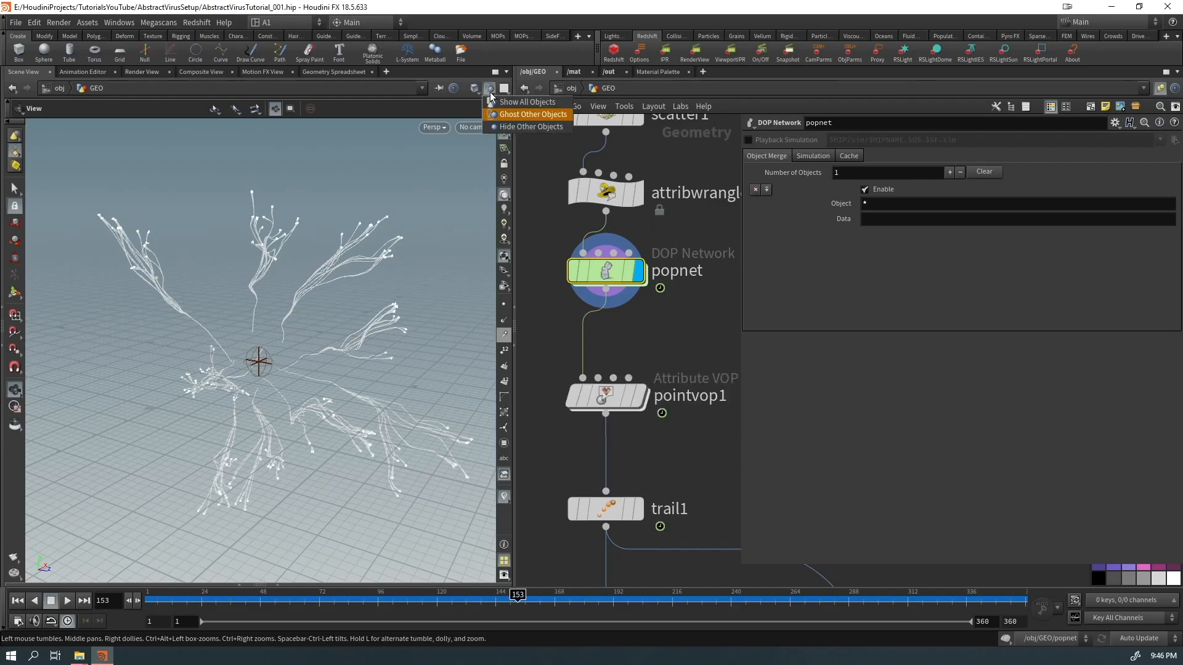
left_click(533, 114)
key("ctrl+Up")
key("Up")
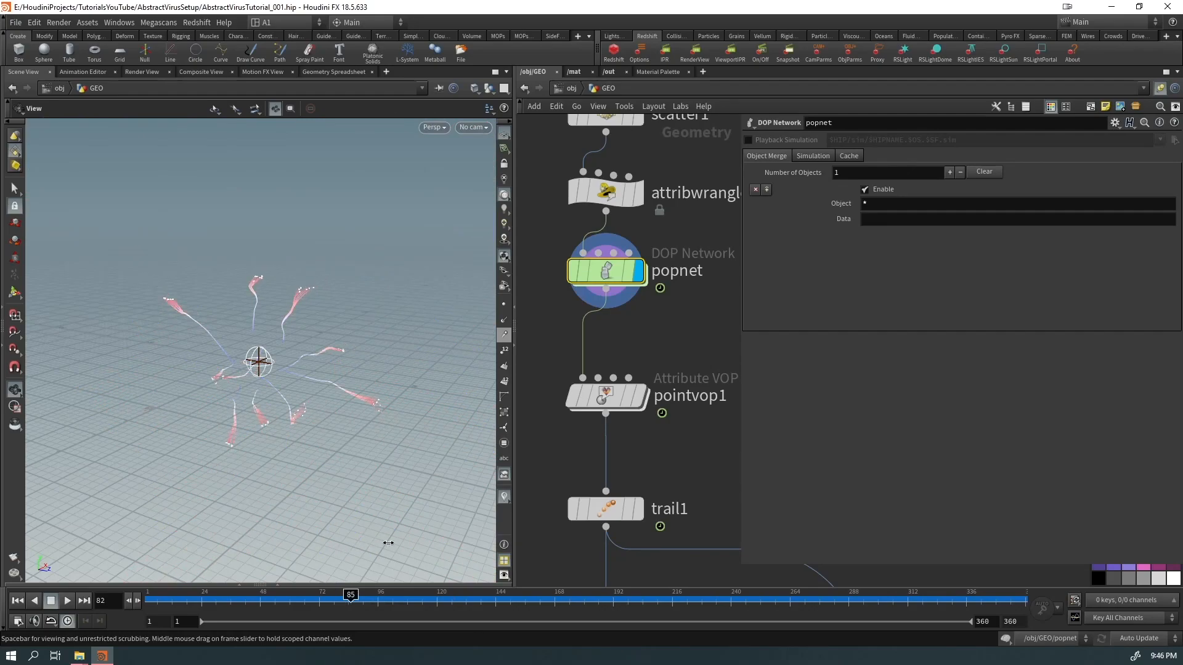
Step: Look inside pointvop1's VOP network, return to GEO, and move the end point of its ramp to position 0.827586
left_click(647, 354)
left_click(601, 404)
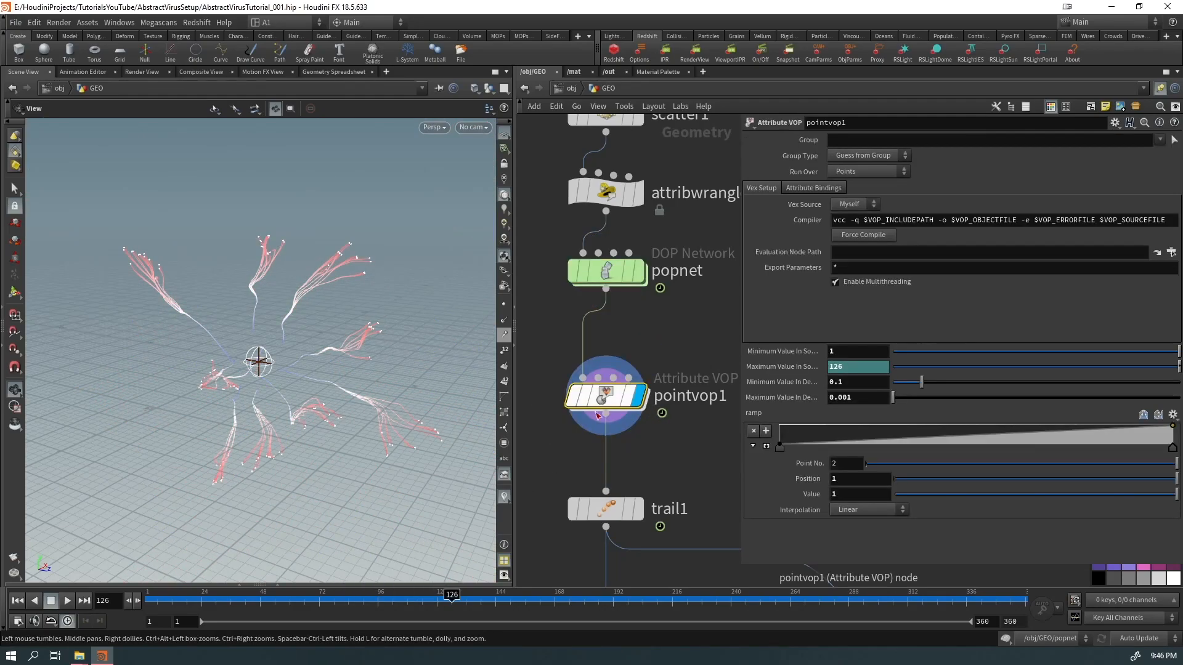
mouse_move(667, 335)
middle_mouse_down()
mouse_move(627, 338)
mouse_move(672, 339)
middle_mouse_up()
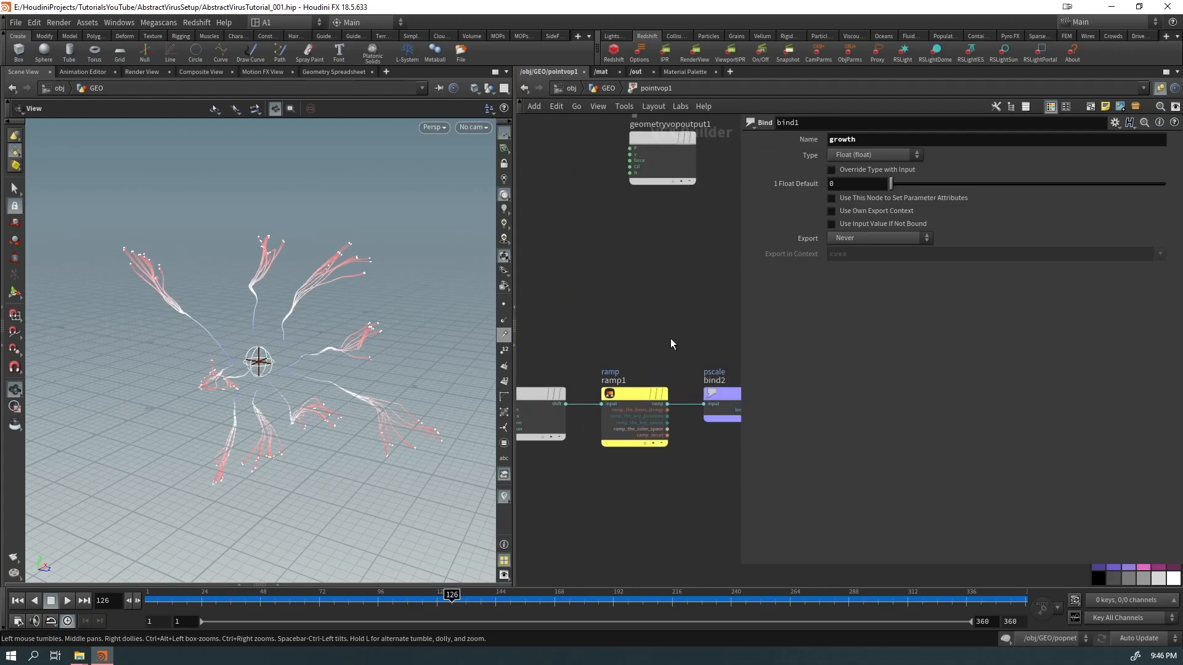
middle_click_drag(566, 346, 585, 304)
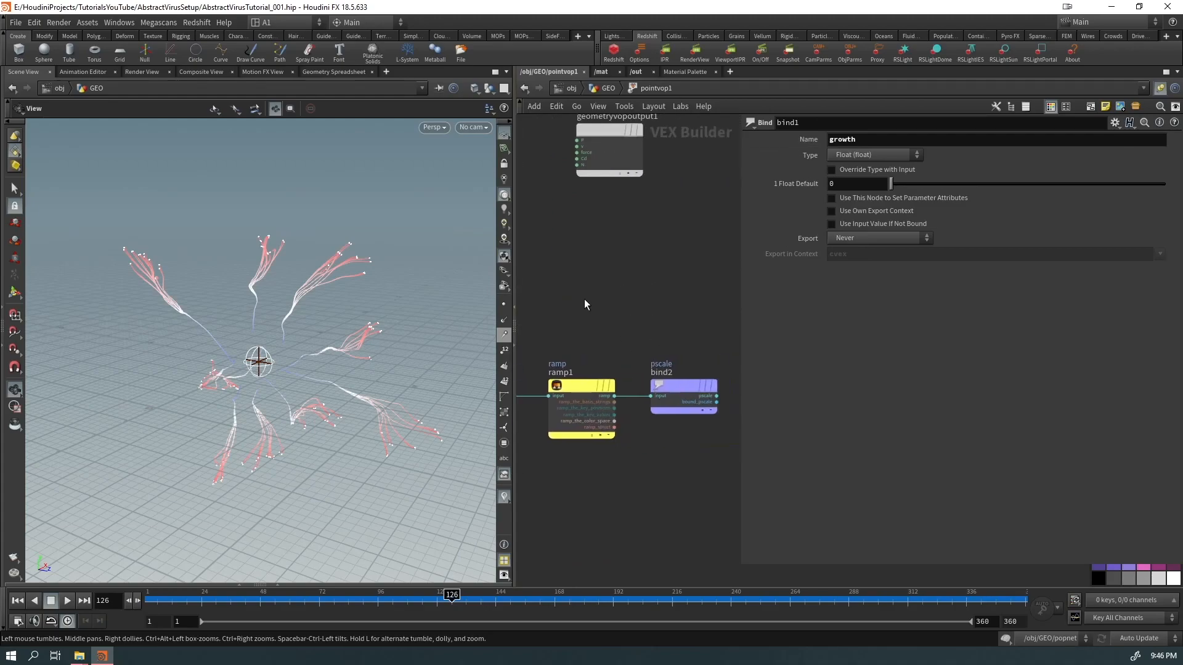
left_click(607, 89)
left_click_drag(1172, 451, 1105, 446)
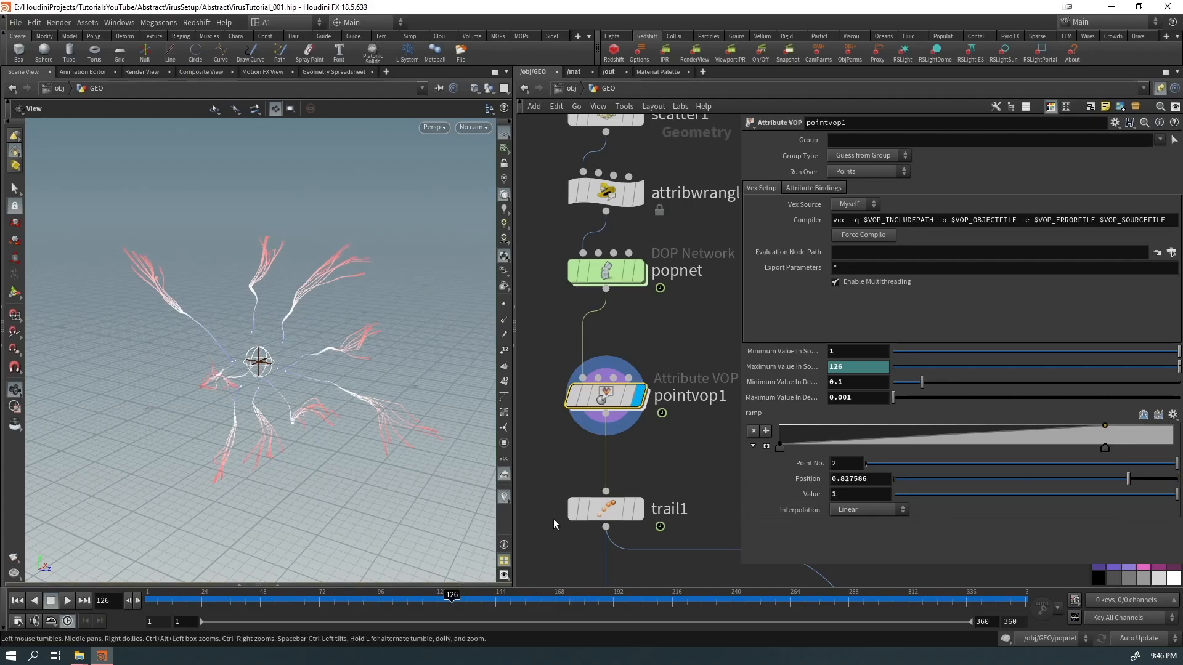
Step: Display trail1, check its node info, and scrub the timeline to frame 159
left_click(613, 511)
middle_click(613, 512)
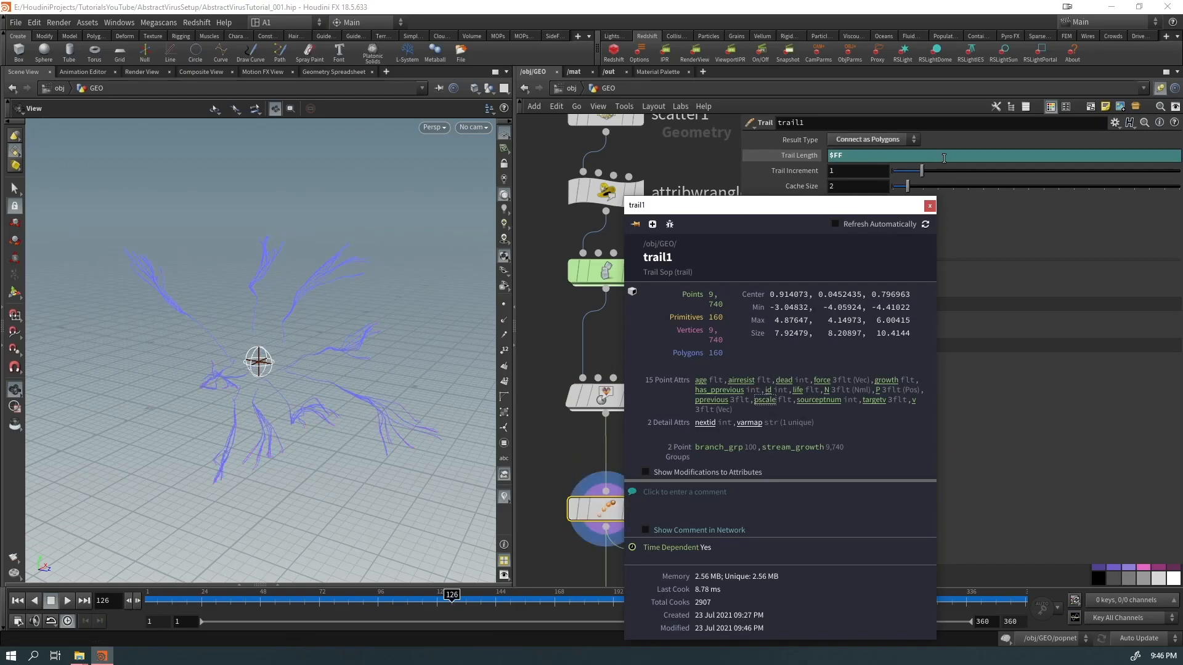
left_click(929, 205)
left_click_drag(353, 609, 531, 597)
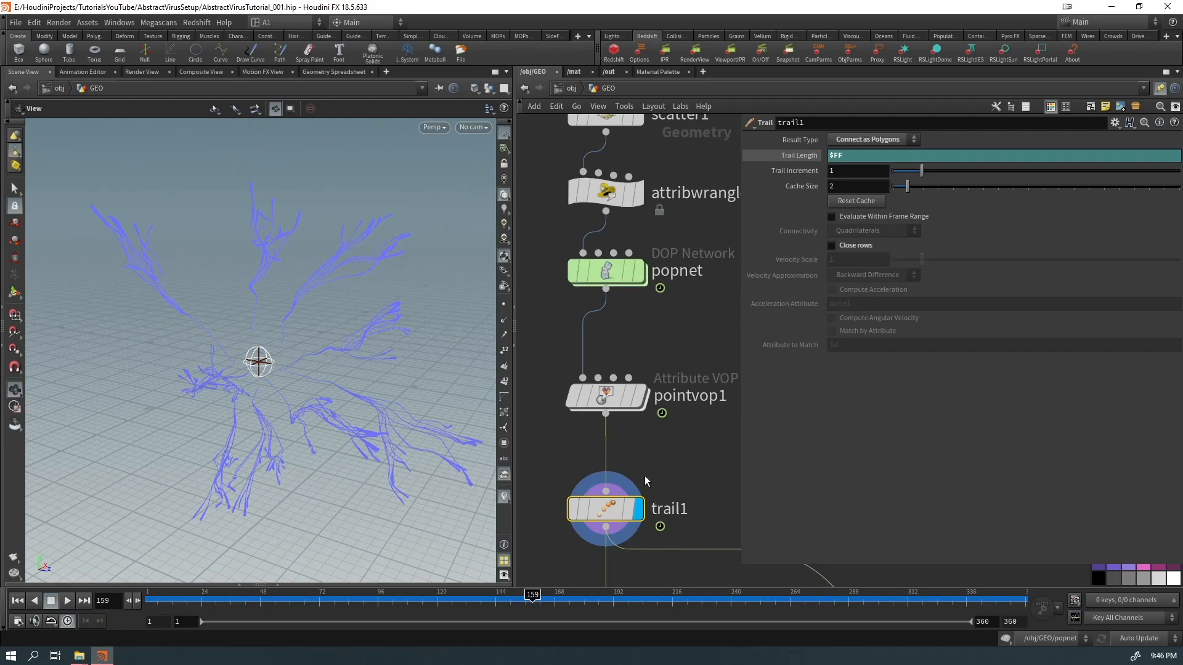
Step: Check pointvop1's node info, view the trails from another angle, and open pointvop1's VOP network
left_click(619, 397)
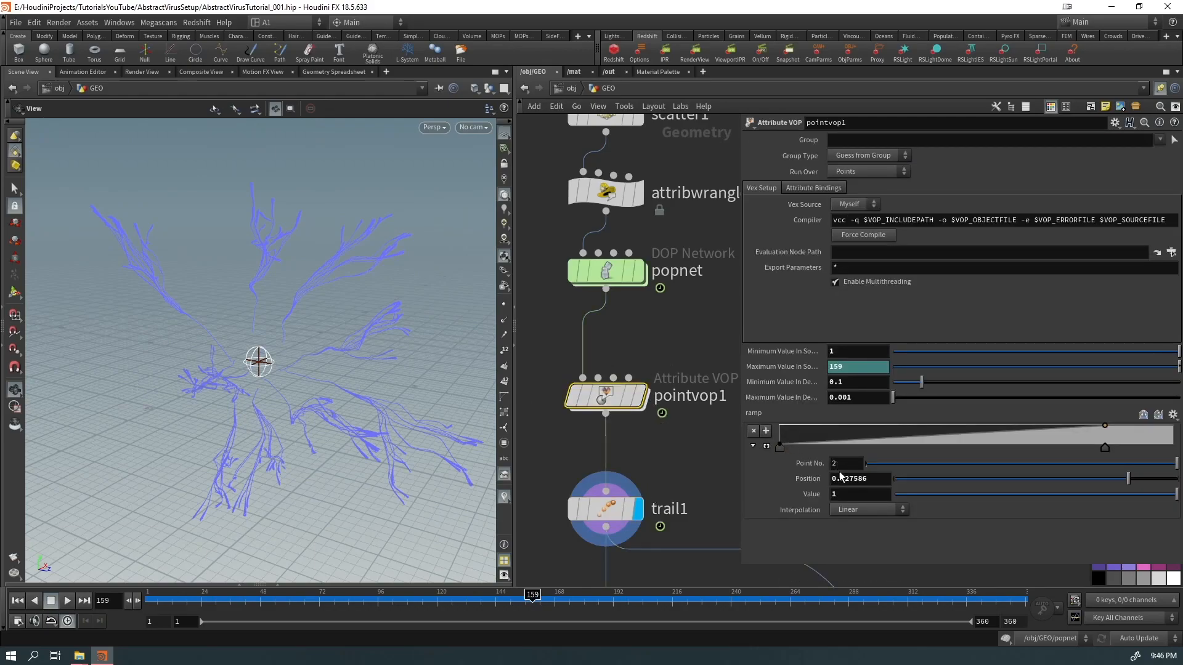
middle_click(616, 398)
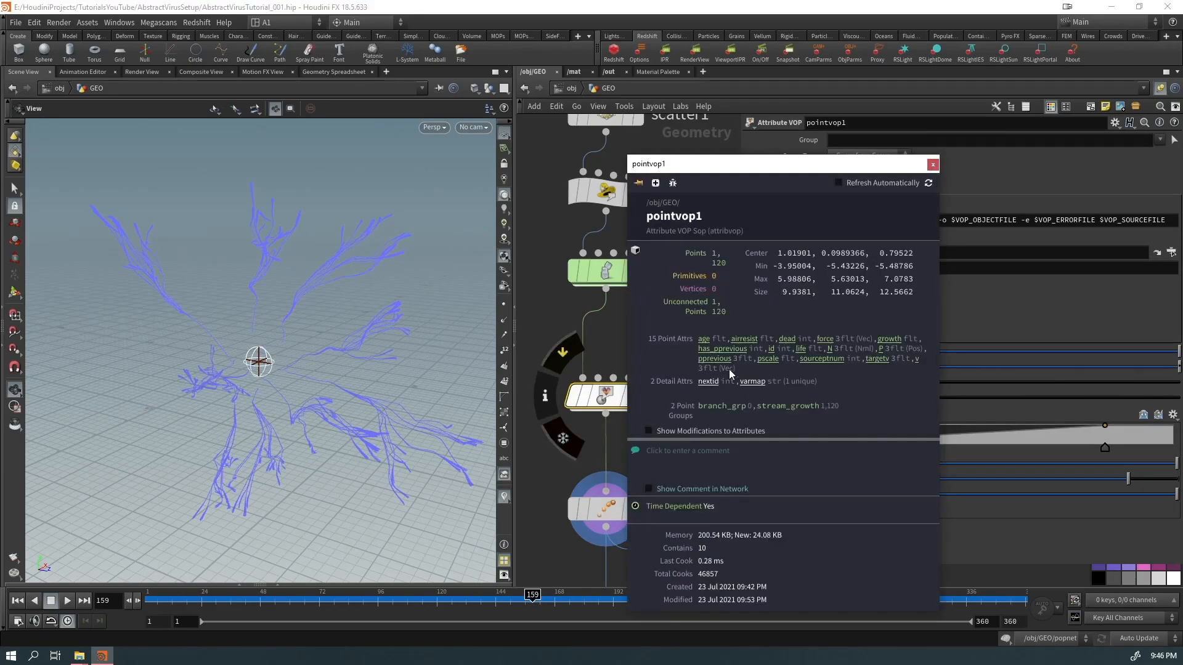
left_click(933, 164)
left_click_drag(369, 406, 277, 388)
left_click_drag(602, 401, 602, 397)
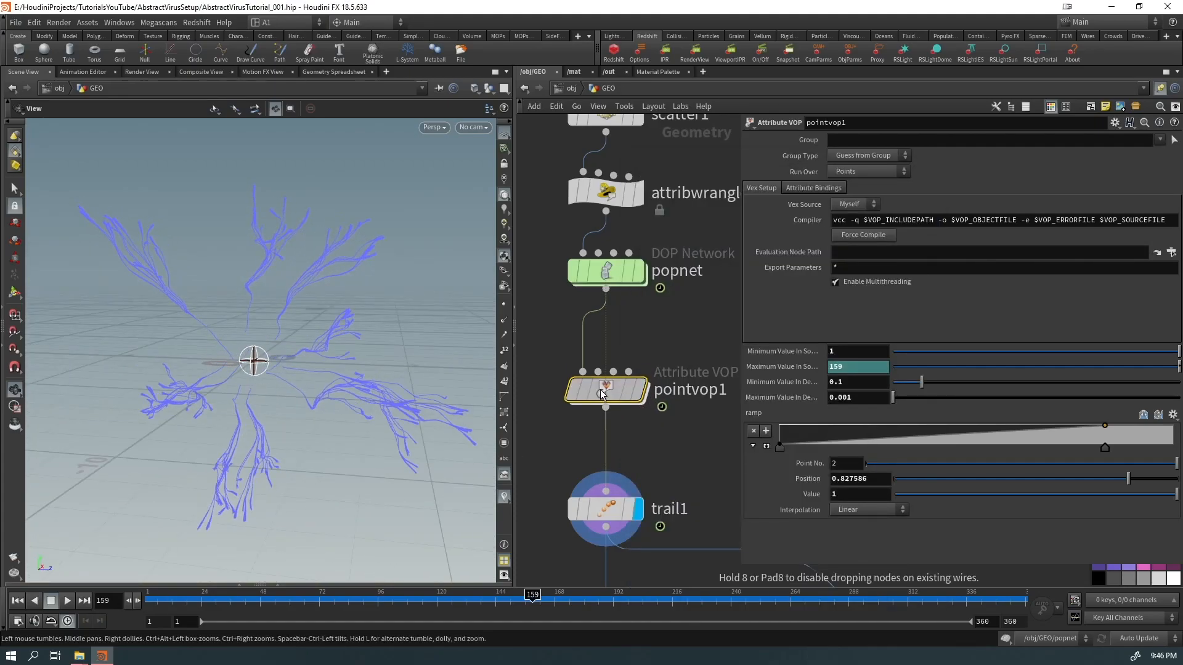
double_click(603, 393)
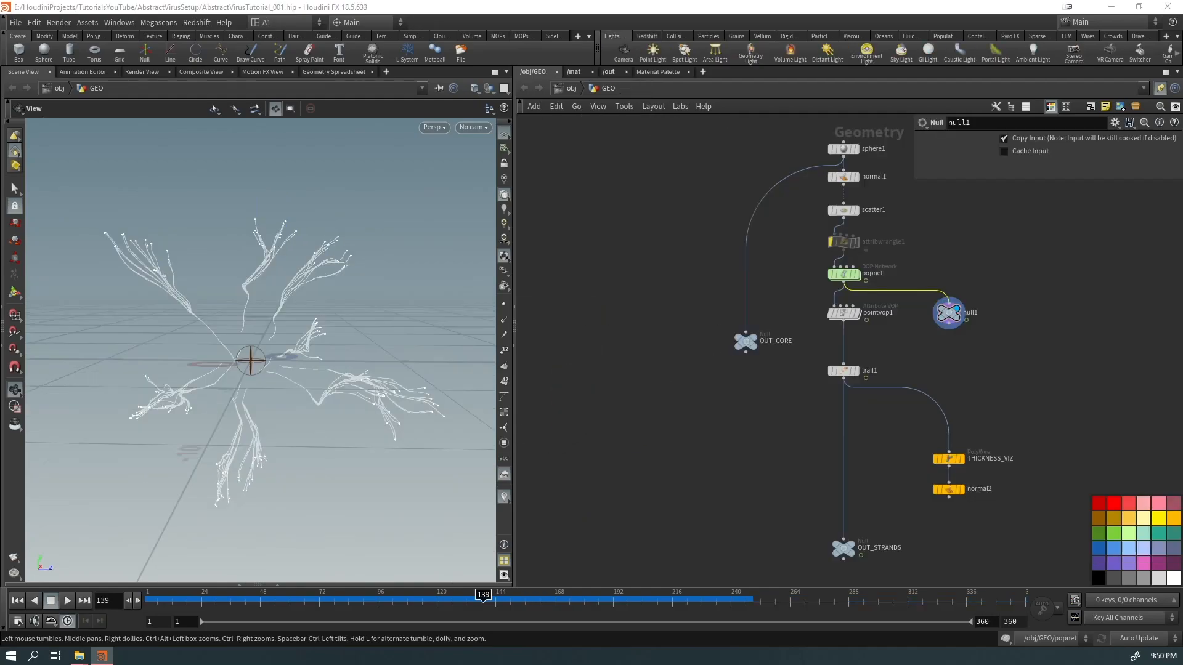
Step: Insert trail1 between popnet and pointvop1, and compare the outputs of trail1 and pointvop1 at frame 224
left_click_drag(847, 371, 846, 311)
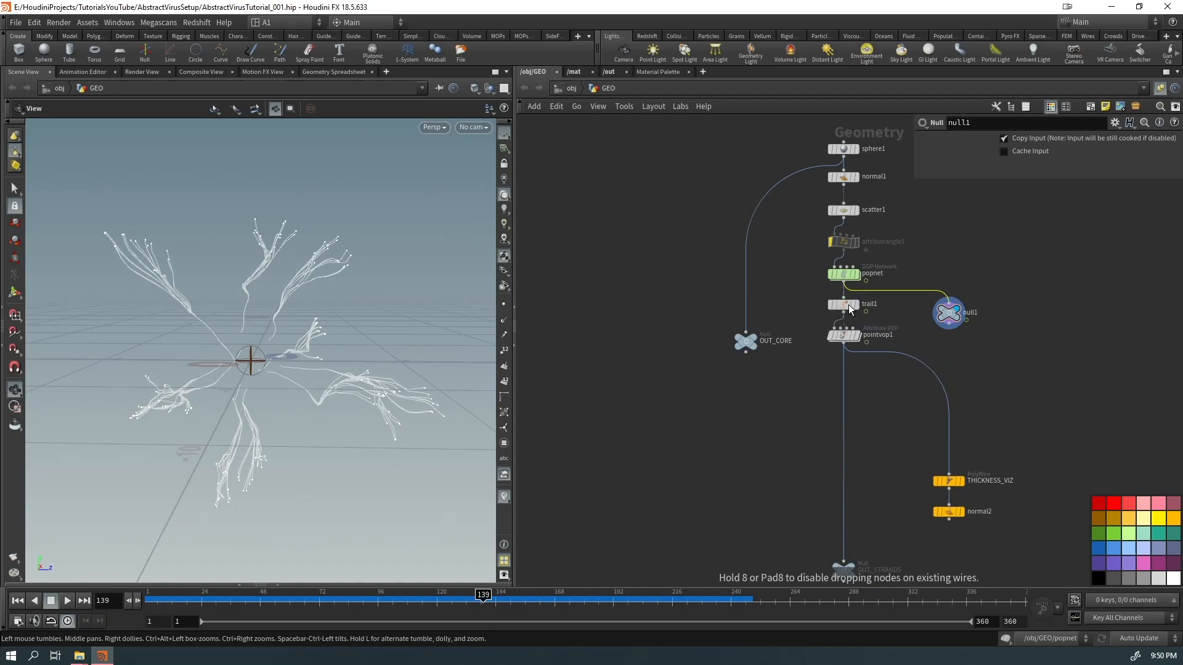
left_click(855, 305)
left_click_drag(484, 600, 691, 601)
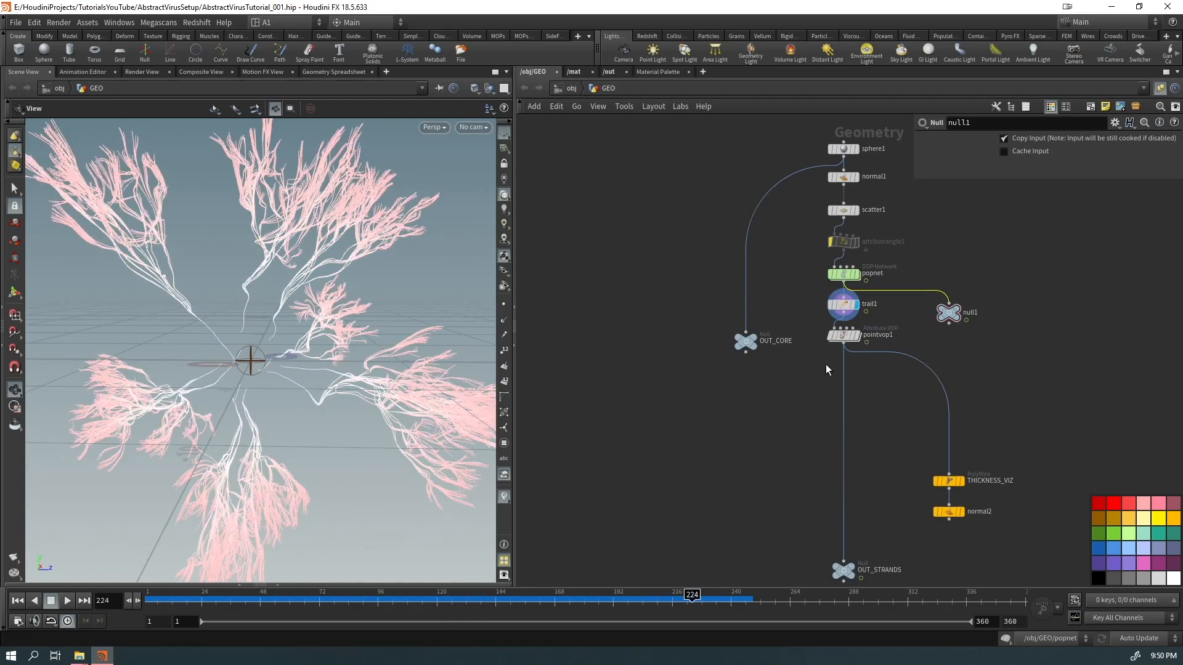
left_click(861, 336)
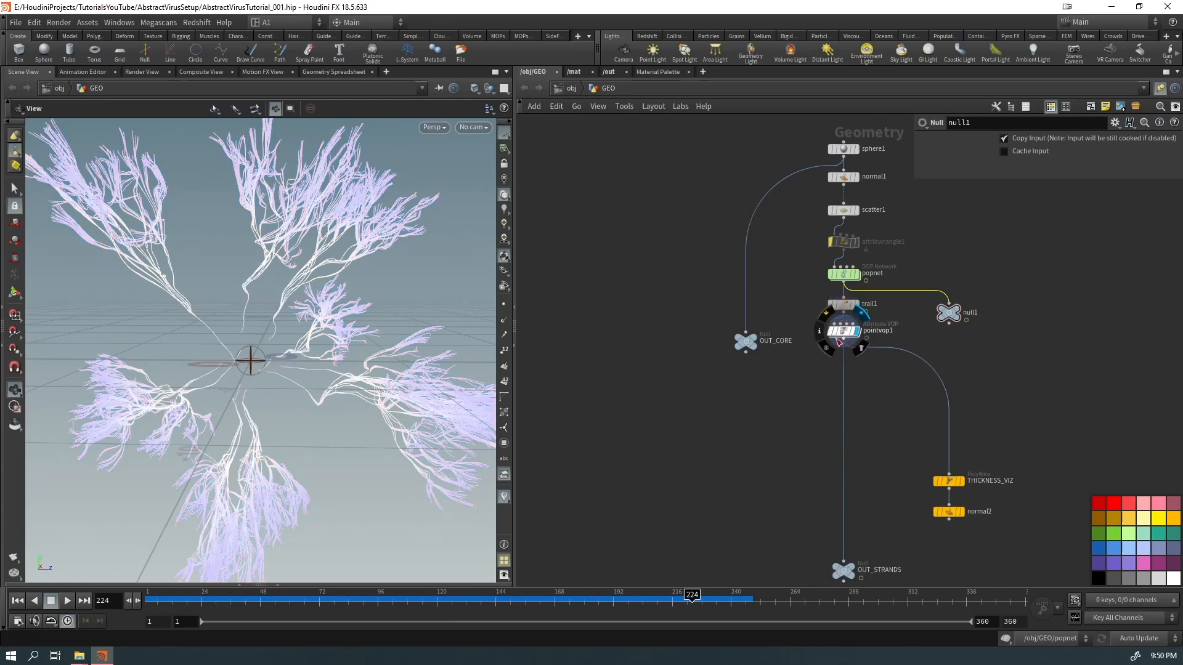
left_click_drag(647, 600, 691, 566)
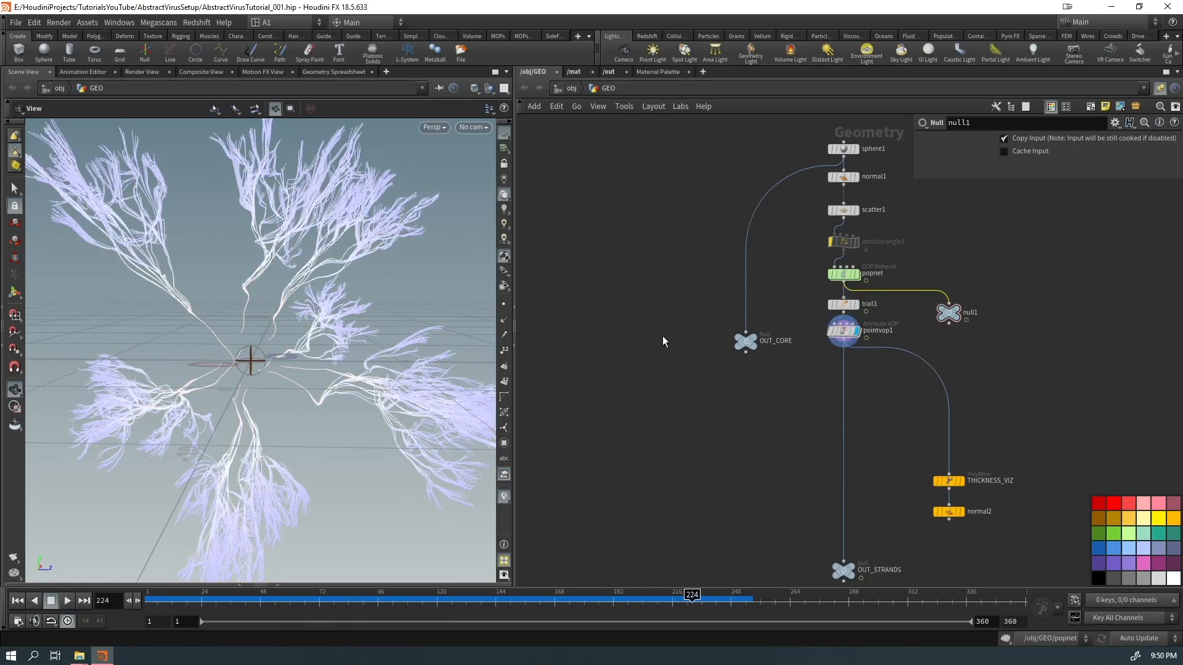
Step: Scrub popnet's simulation through to the end of the timeline, and view trail1's output at frame 175
left_click(859, 274)
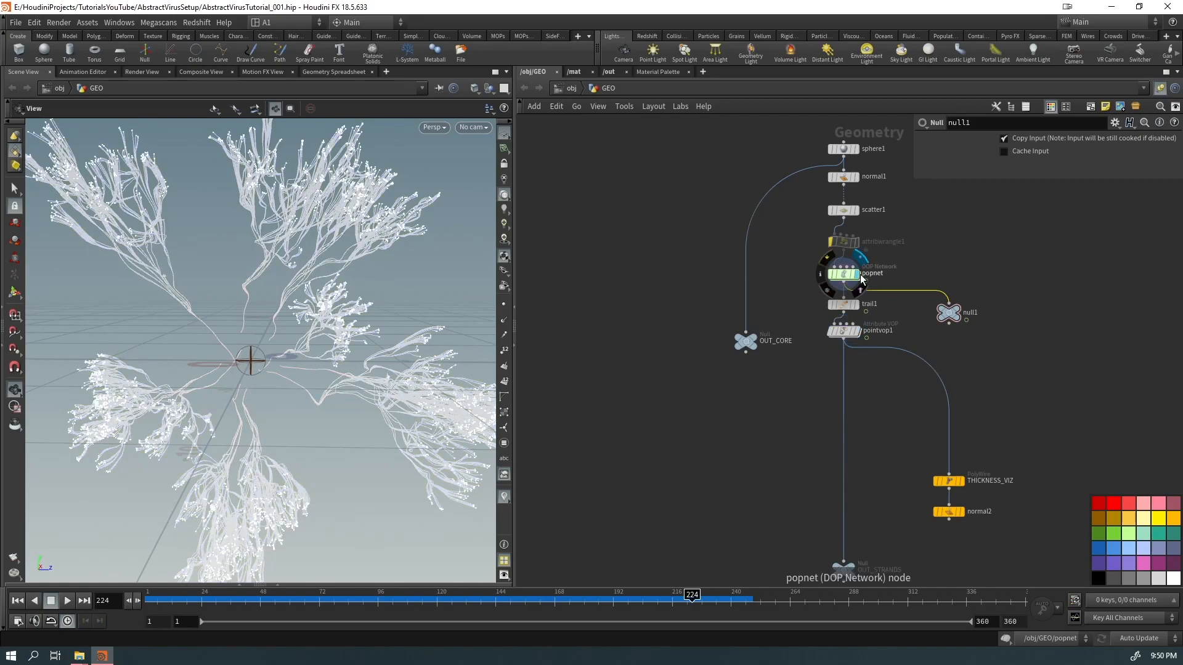
left_click(340, 598)
left_click_drag(301, 630, 1019, 599)
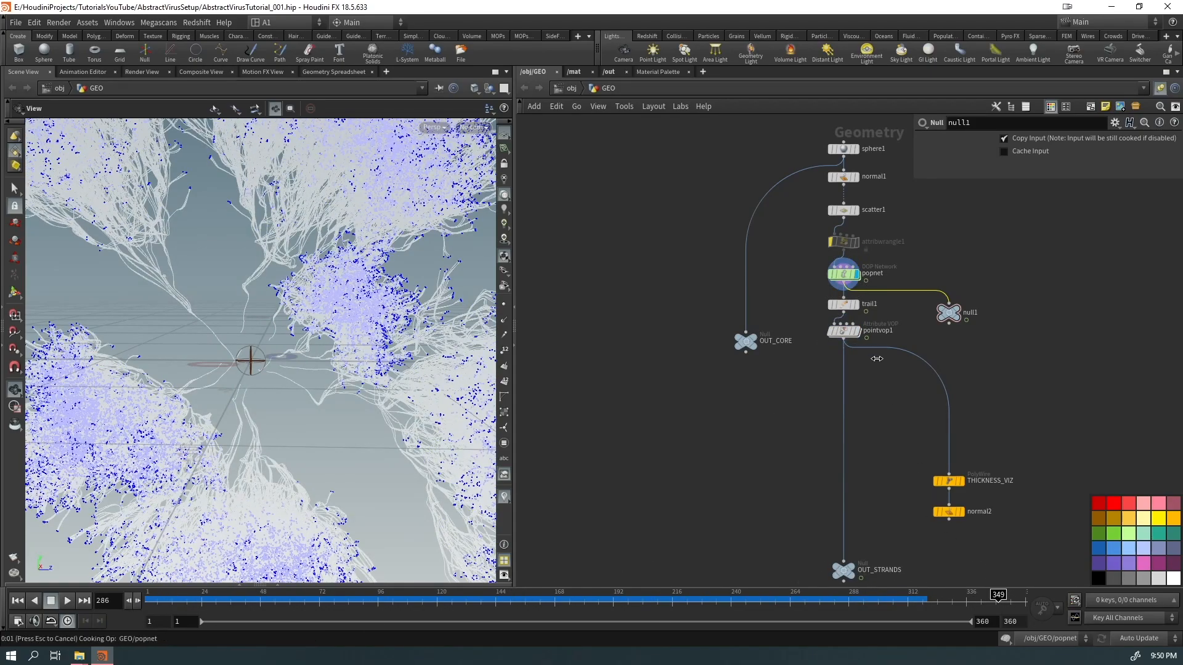
left_click(857, 305)
right_click_drag(325, 438, 288, 401)
mouse_move(288, 401)
left_mouse_down()
mouse_move(322, 390)
mouse_move(294, 405)
left_mouse_up()
left_click_drag(462, 593, 572, 494)
Step: Compare the active visualizers for trail1 and pointvop1, check pointvop1's node info, and inspect its branches up close
right_click(506, 501)
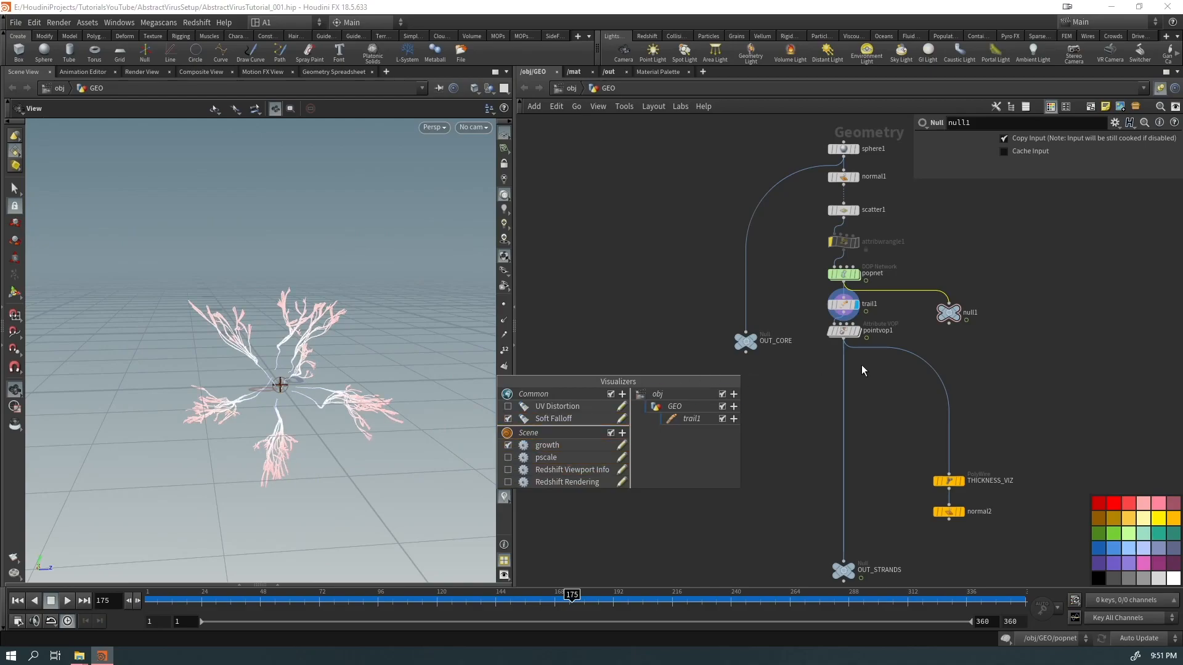
left_click(856, 332)
left_click(850, 335)
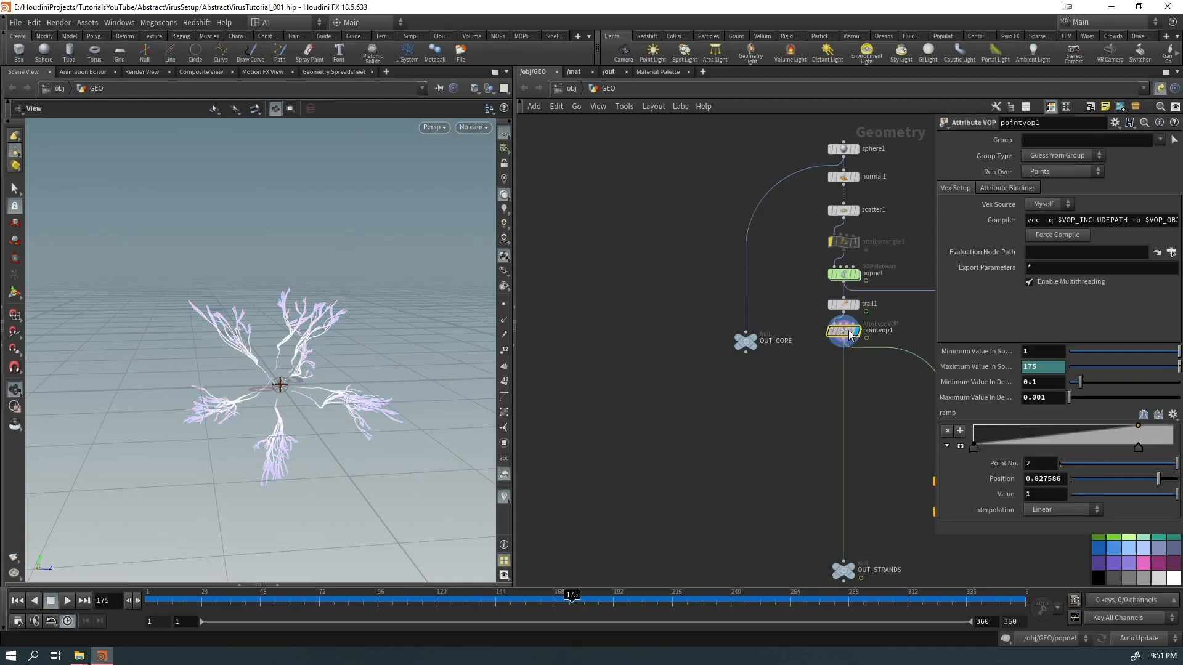
middle_click(852, 334)
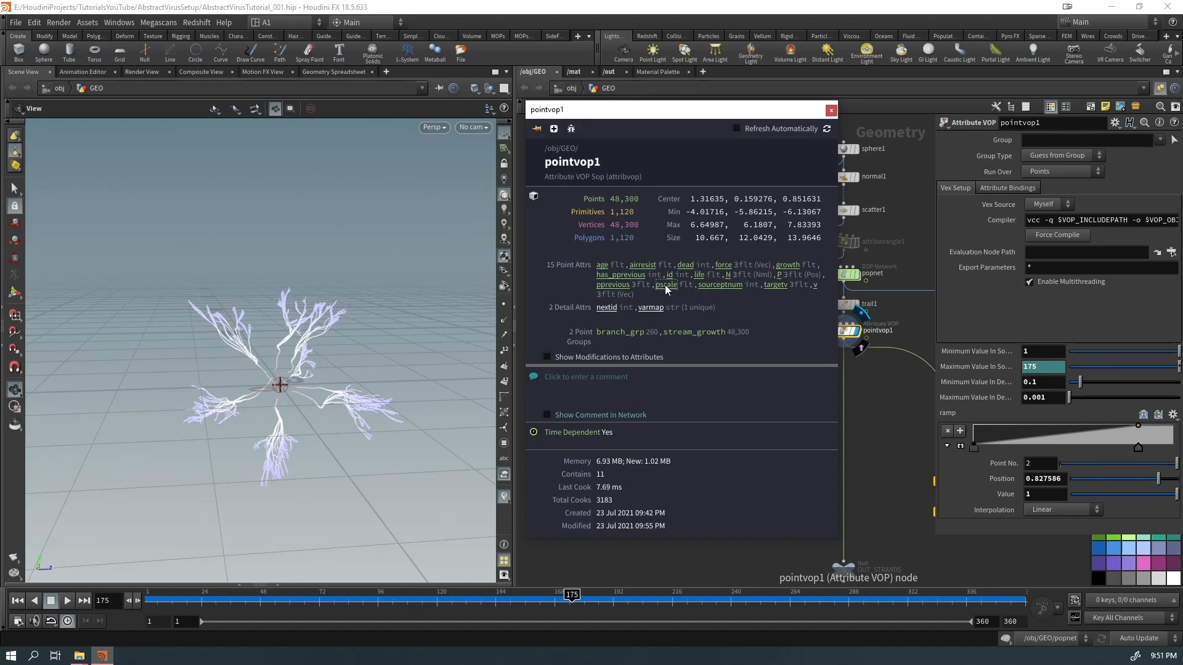
left_click(831, 110)
left_click(504, 496)
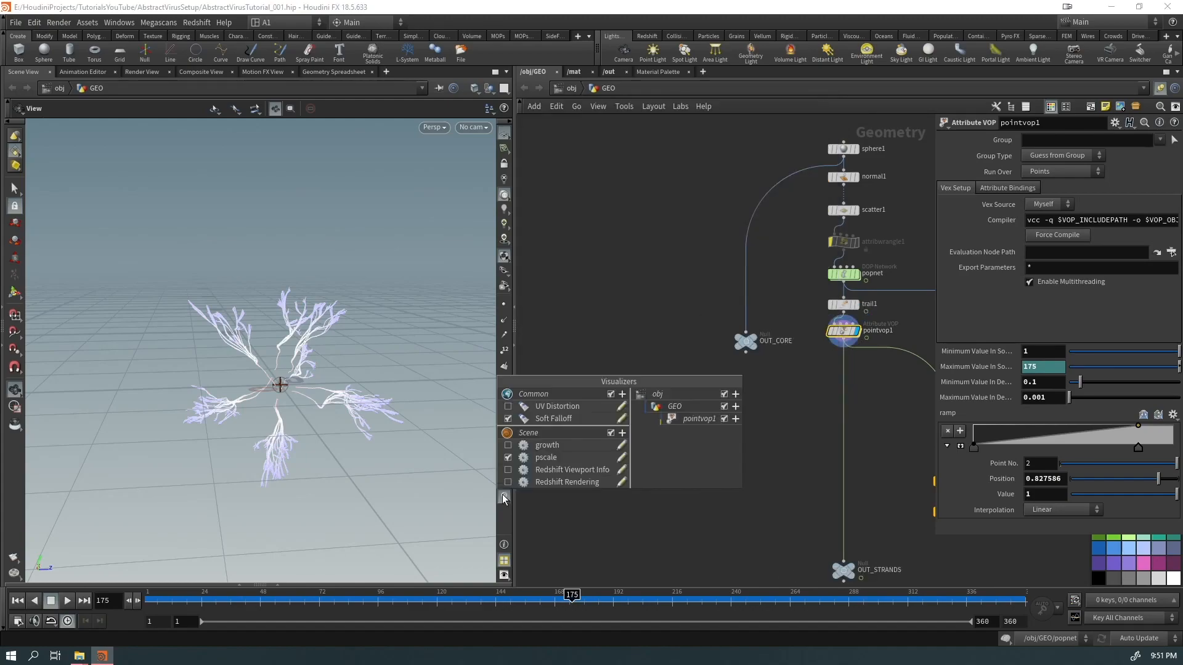
left_click(505, 500)
right_click_drag(317, 357, 356, 409)
left_click_drag(356, 409, 312, 398)
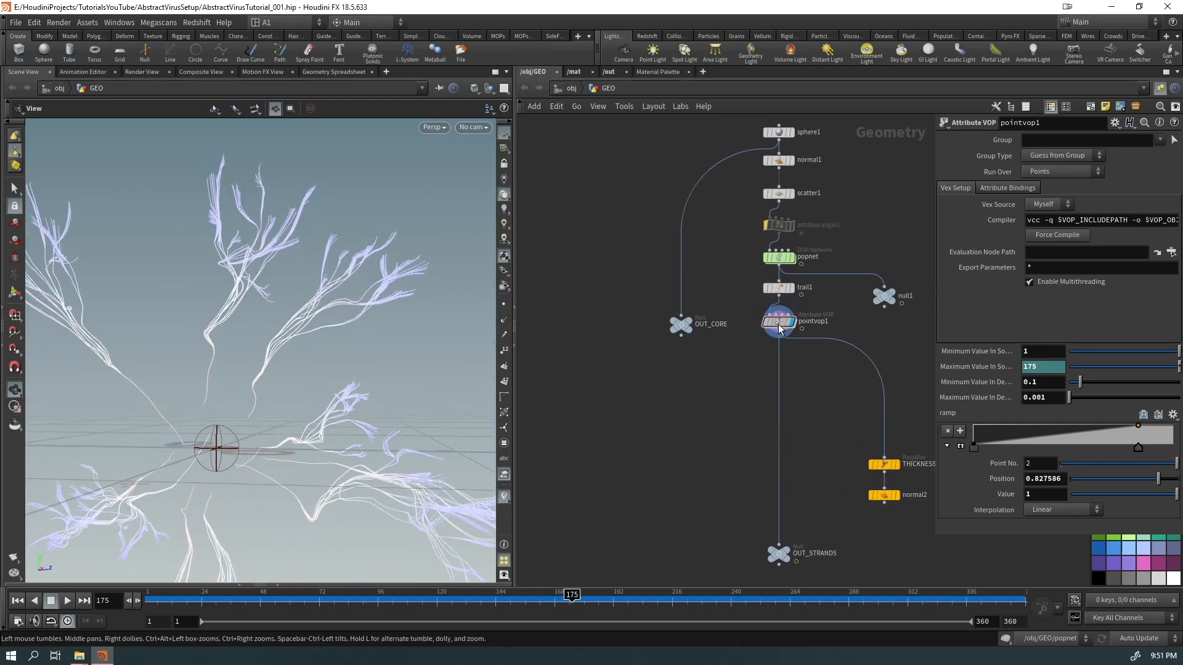
Step: Display OUT_STRANDS, switch the display to OUT_CORE, and line OUT_CORE up beside OUT_STRANDS
left_click(785, 557)
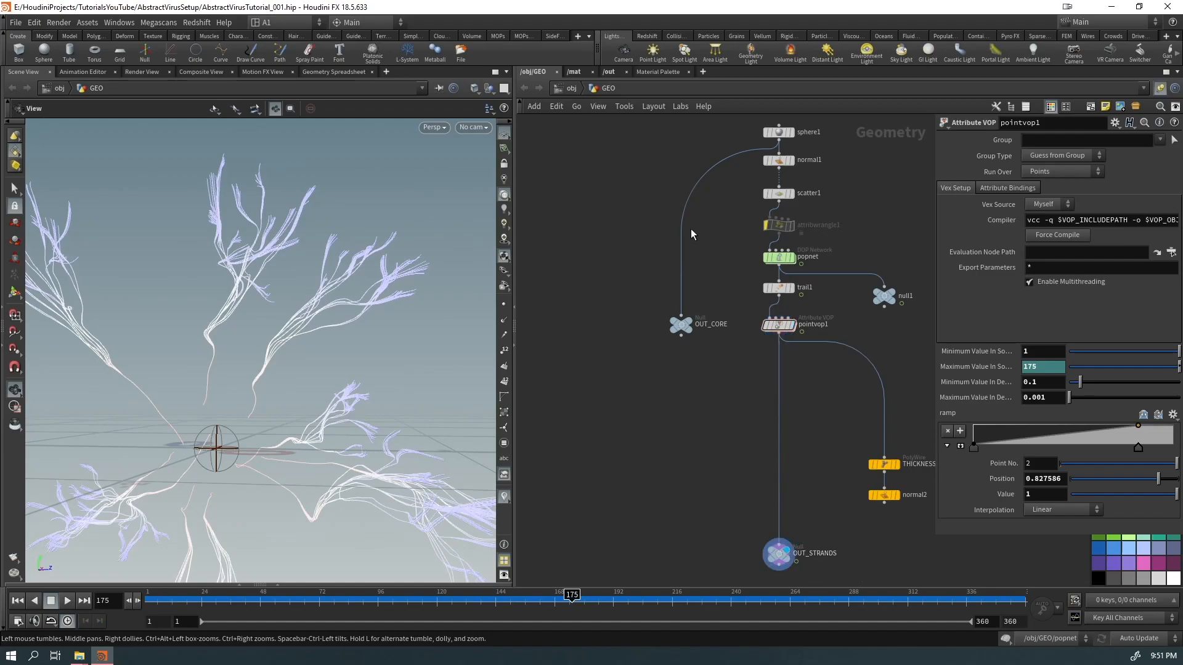
left_click(689, 325)
left_click_drag(682, 331, 688, 561)
left_click(491, 97)
left_click(507, 99)
Step: Return to the object level and start a Redshift render preview of frame 175
left_click(576, 88)
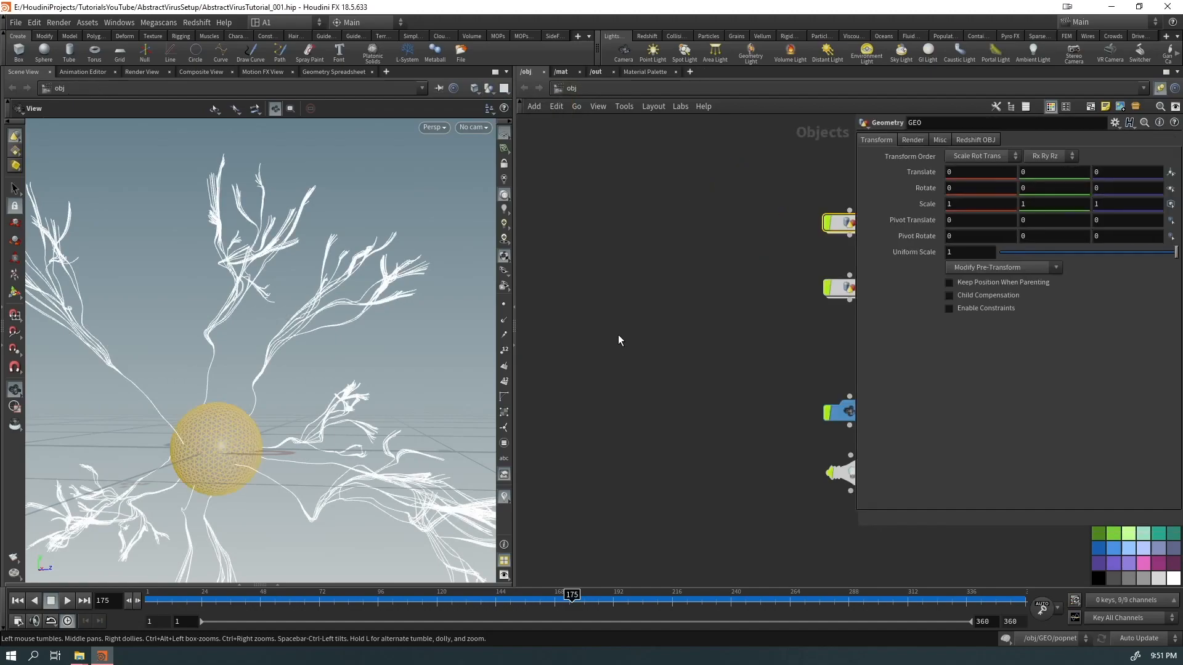
left_click(646, 36)
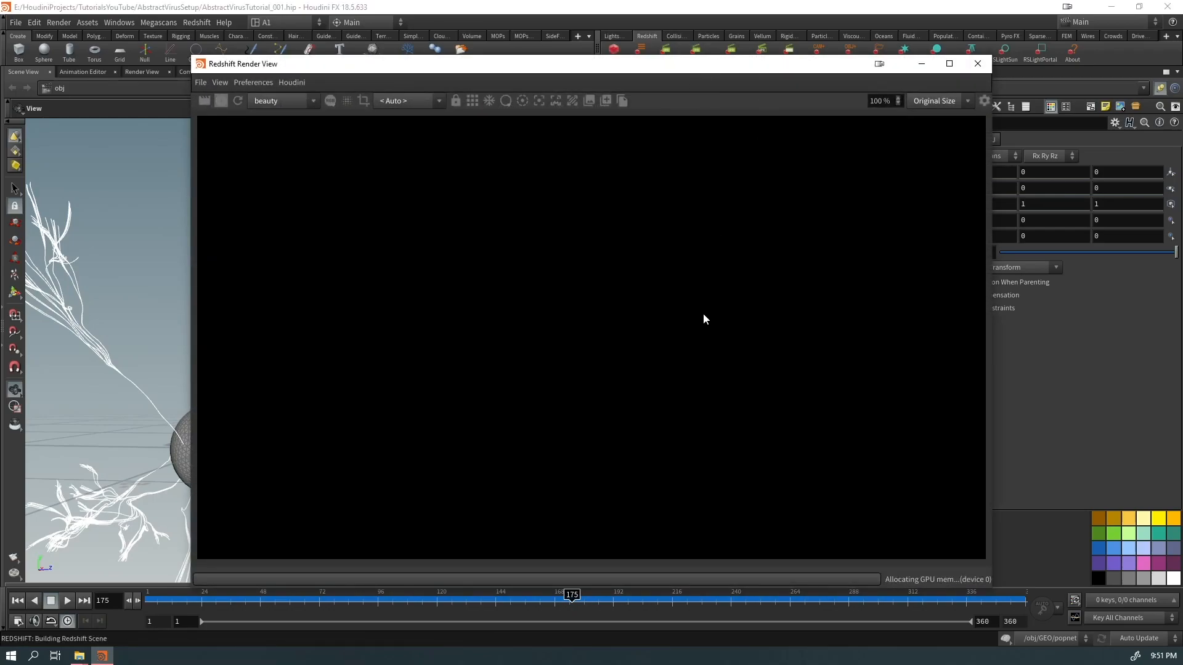
left_click_drag(590, 65, 447, 43)
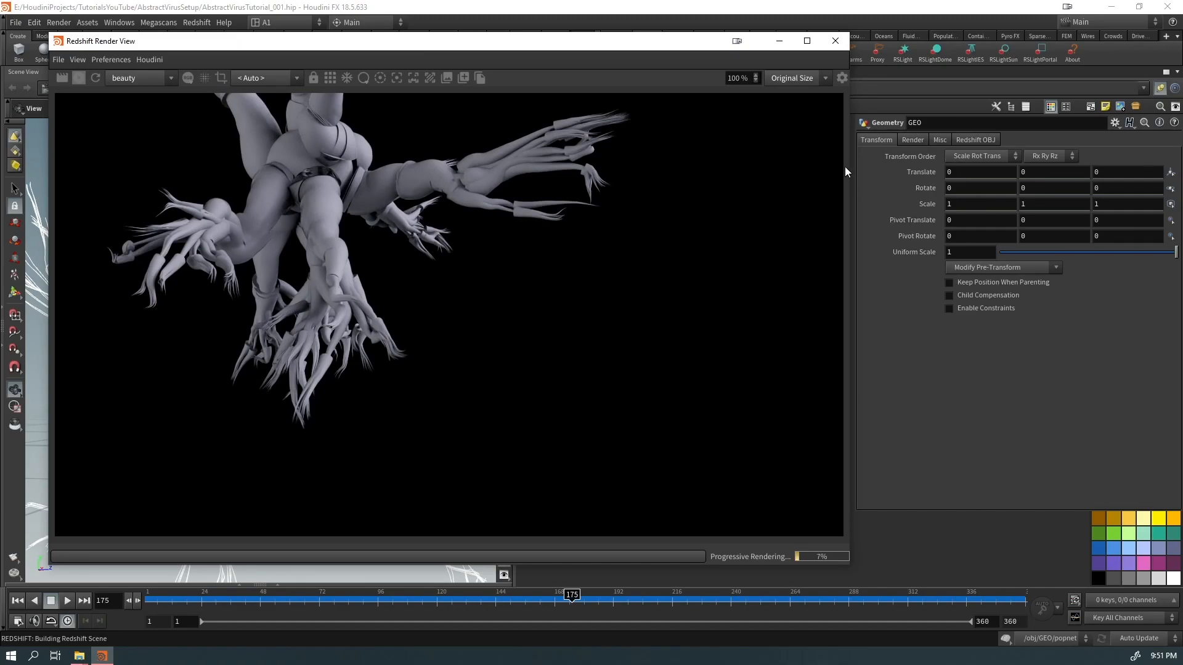
Step: Set the Redshift strand type of the STRANDS object to Capsule and examine the render at 130%
left_click(979, 140)
left_click(1091, 157)
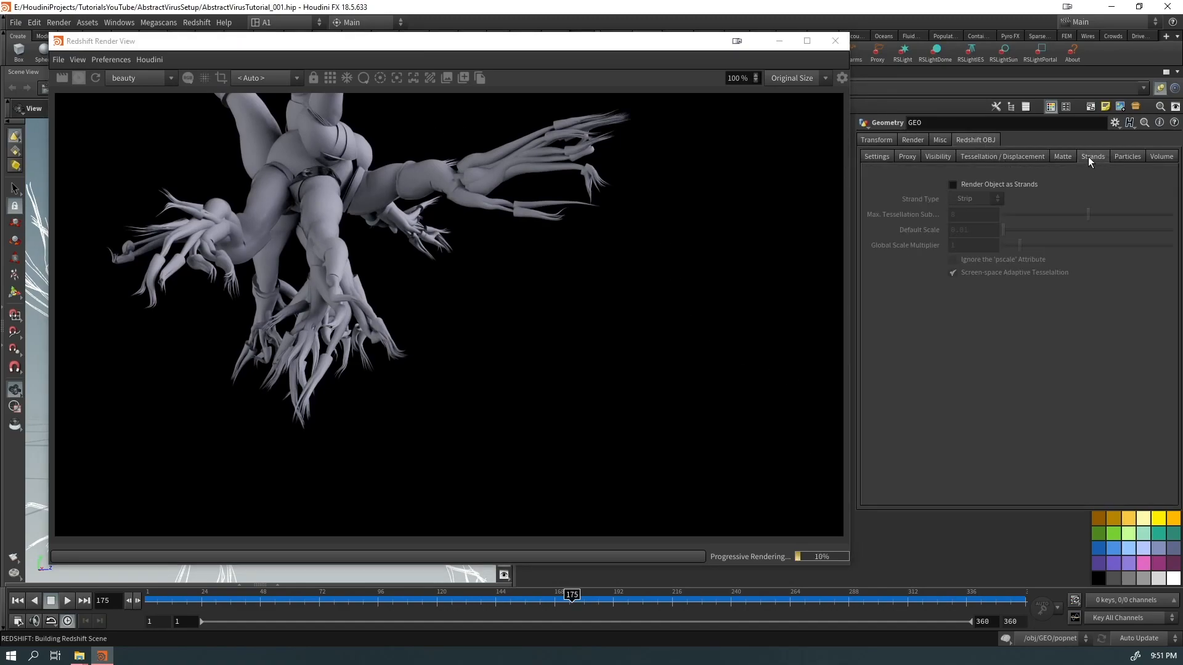
left_click_drag(661, 45, 502, 211)
left_click(726, 238)
left_click(972, 198)
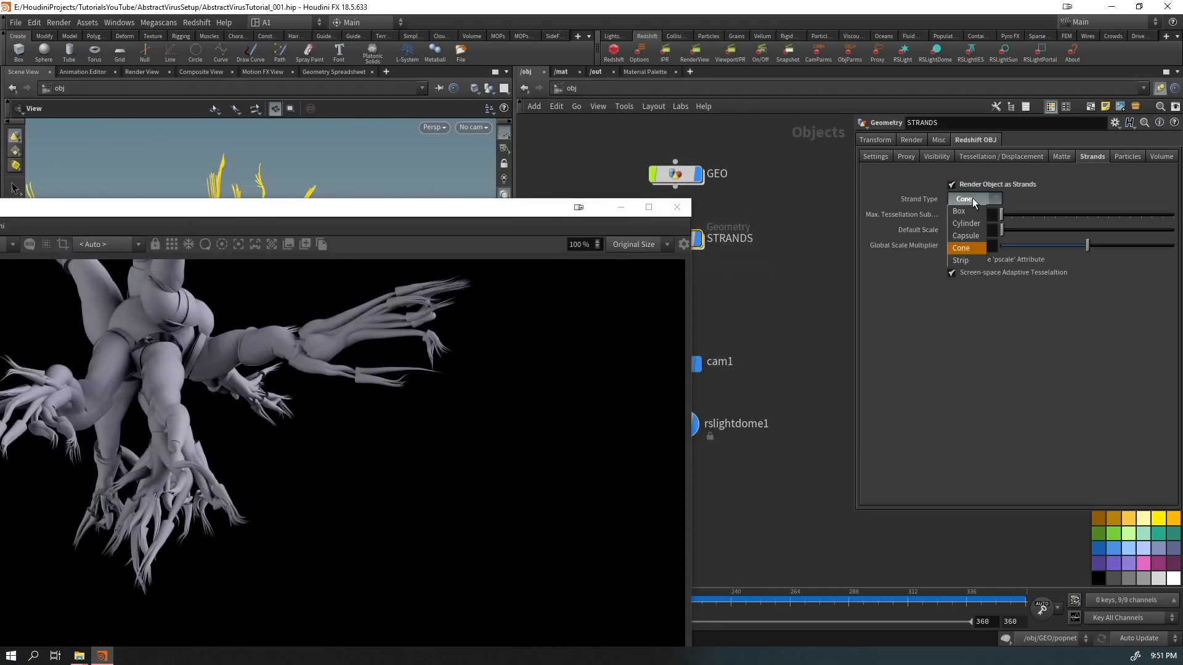
left_click(960, 236)
left_click_drag(529, 214, 739, 98)
scroll(459, 289, "up", 5)
scroll(363, 341, "down", 4)
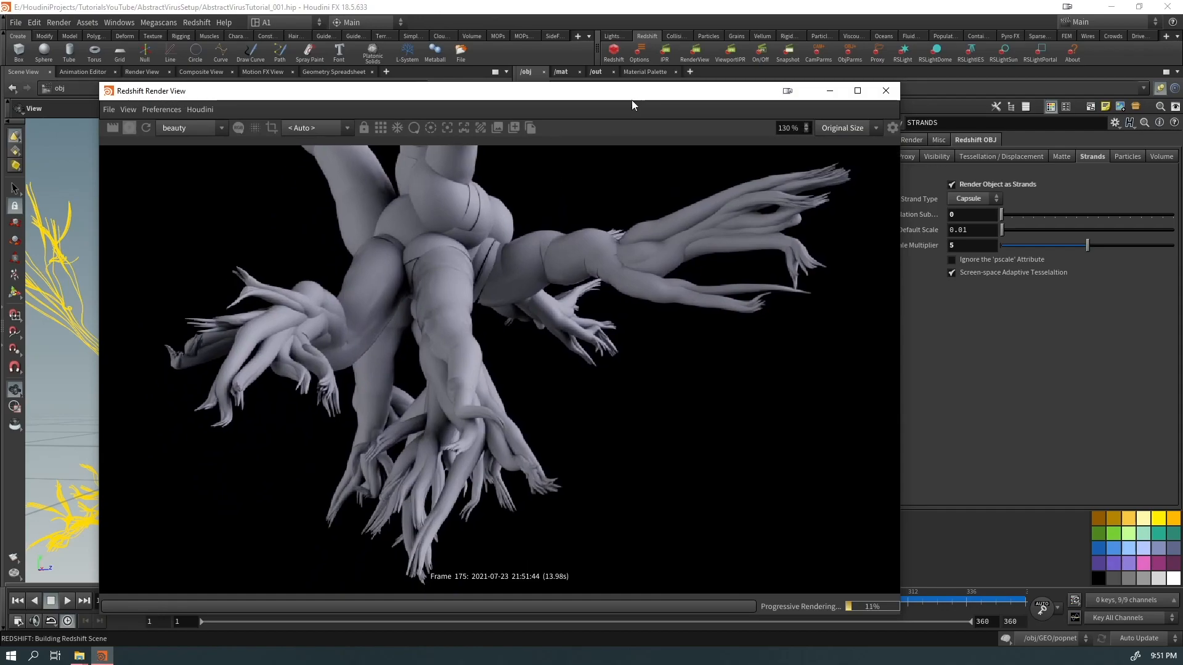
Step: Inside GEO, move the end point of pointvop1's ramp to position 0.931889 and set its value to 0.9
left_click_drag(899, 112, 594, 140)
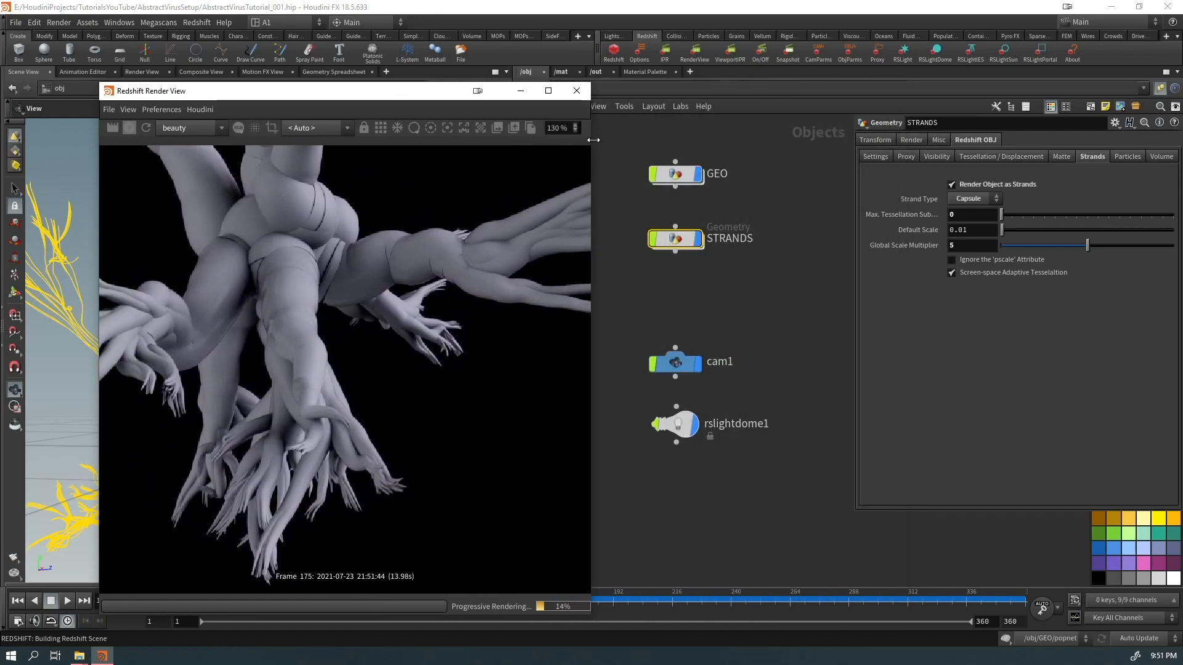
double_click(675, 174)
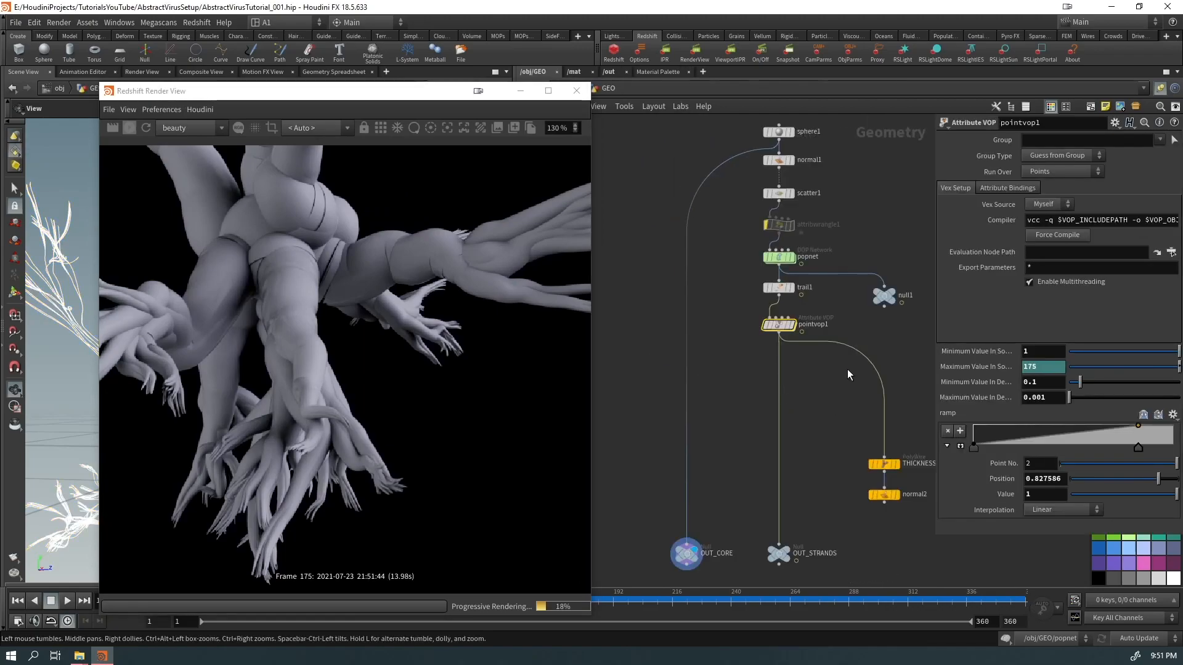
mouse_move(1137, 447)
left_mouse_down()
mouse_move(1147, 447)
mouse_move(1103, 447)
mouse_move(1159, 452)
left_mouse_up()
double_click(1043, 494)
type("0.9")
key("Return")
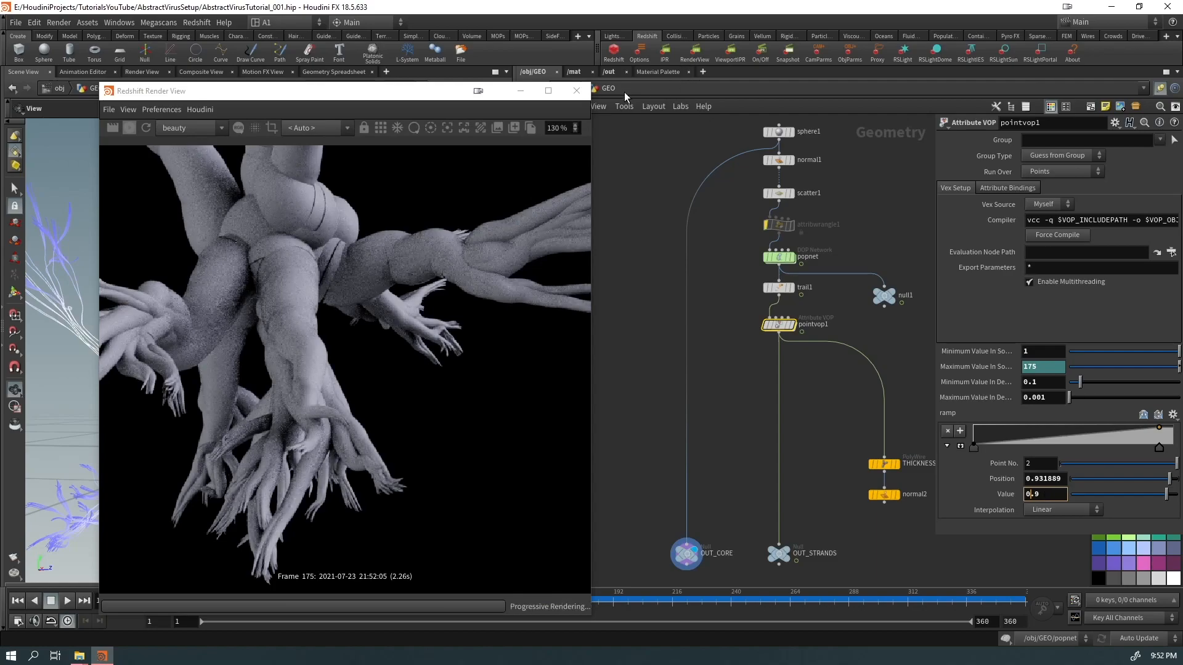
Step: Set the STRANDS object's Global Scale Multiplier to 1 and rearrange the render window for a wider view
left_click_drag(465, 100, 437, 156)
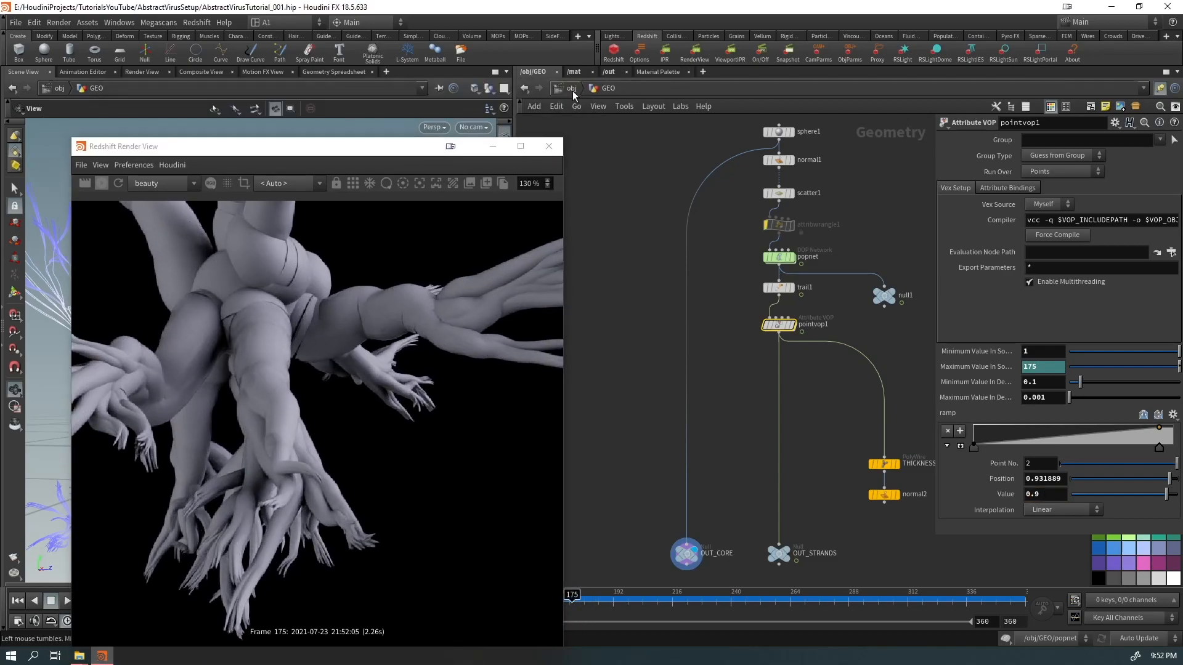
left_click(571, 89)
left_click(674, 238)
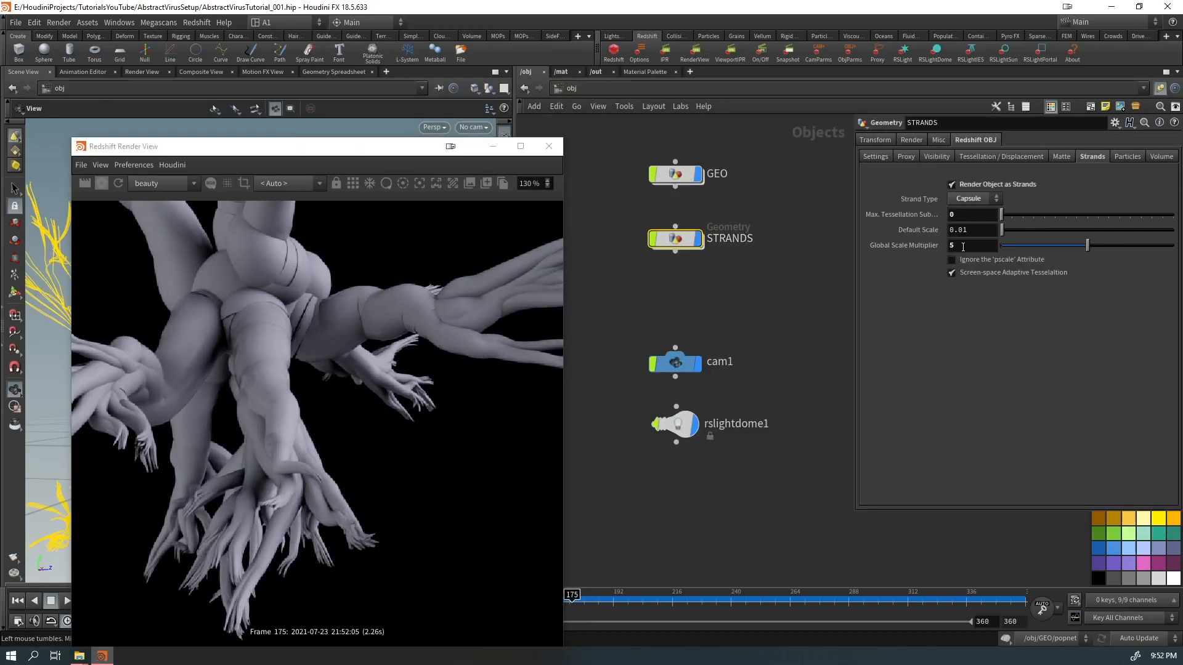
left_click(742, 317)
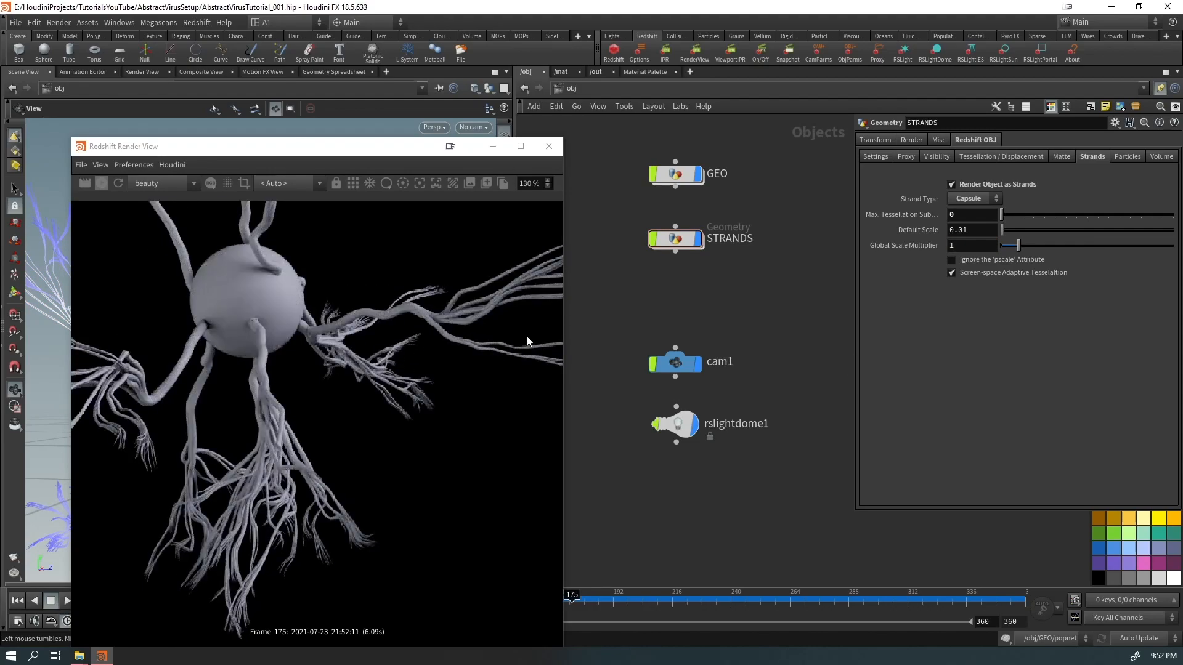
key("Return")
left_click_drag(373, 141, 328, 67)
left_click_drag(517, 129, 719, 129)
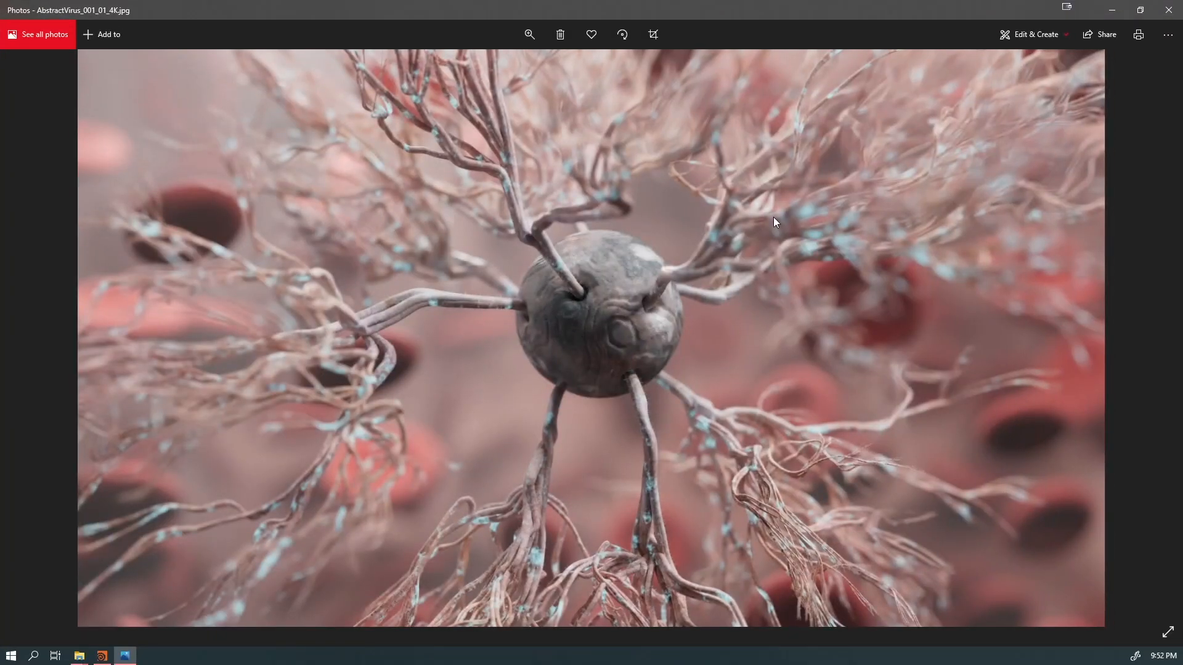
Step: Compare the strand thickness and core in the render with the reference image AbstractVirus_001_01_4K.jpg
left_click_drag(726, 2, 779, 89)
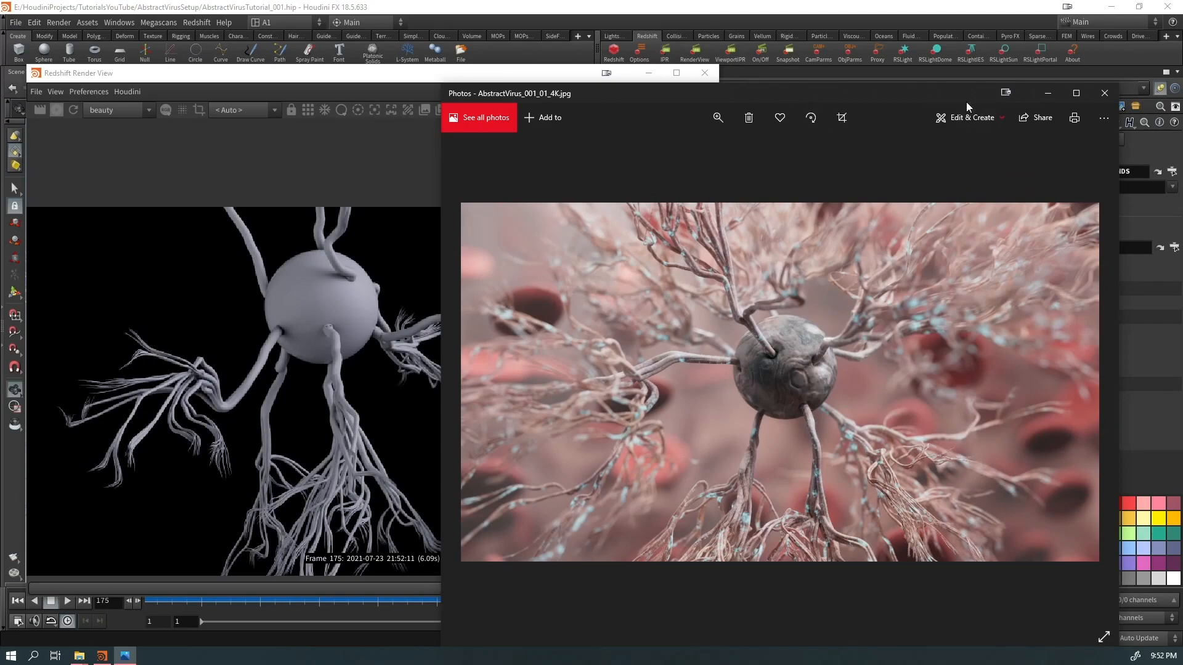
key("alt+F4")
scroll(269, 313, "up", 6)
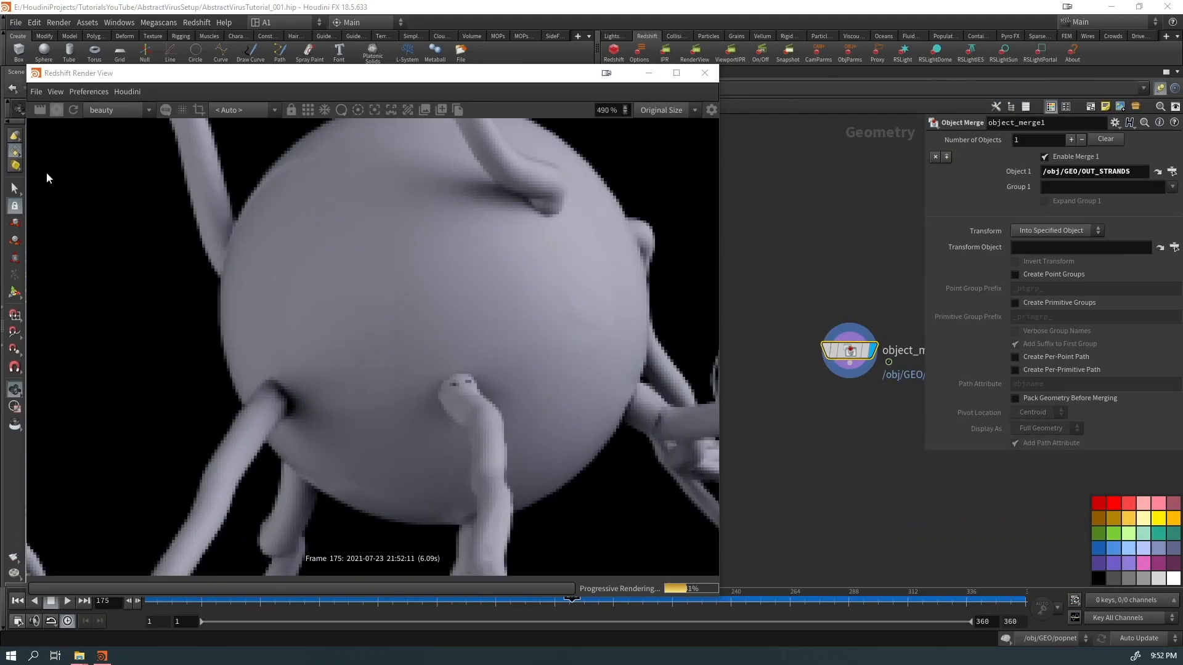
scroll(360, 423, "down", 3)
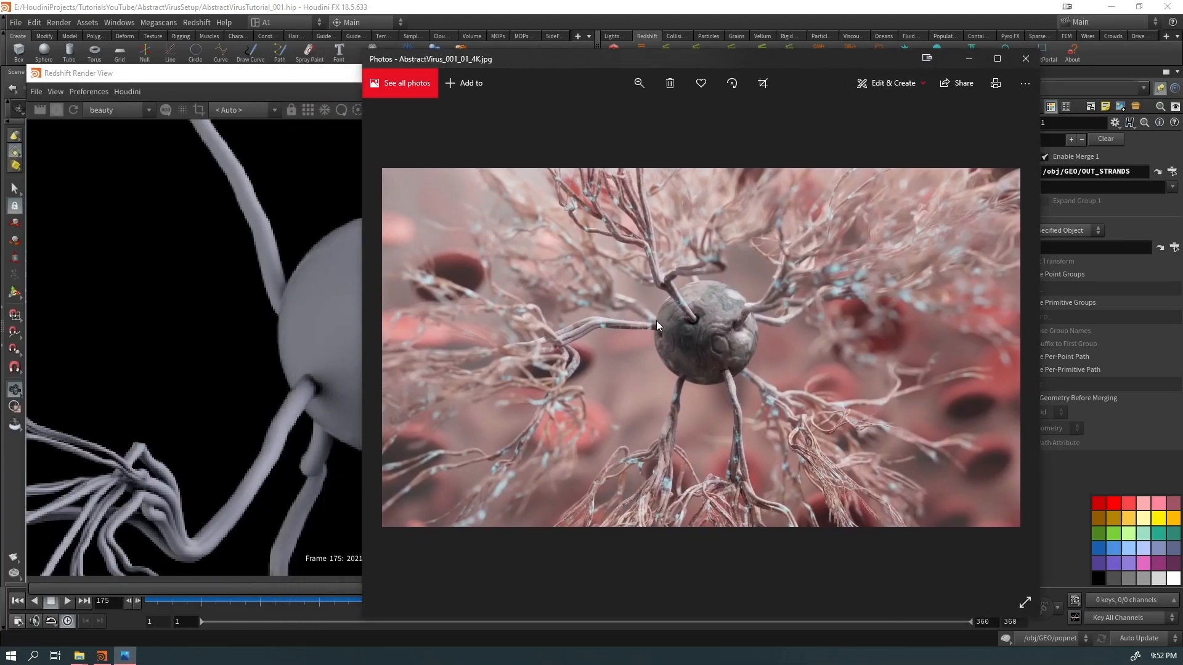
scroll(656, 320, "up", 2, "ctrl")
left_click_drag(878, 60, 0, 81)
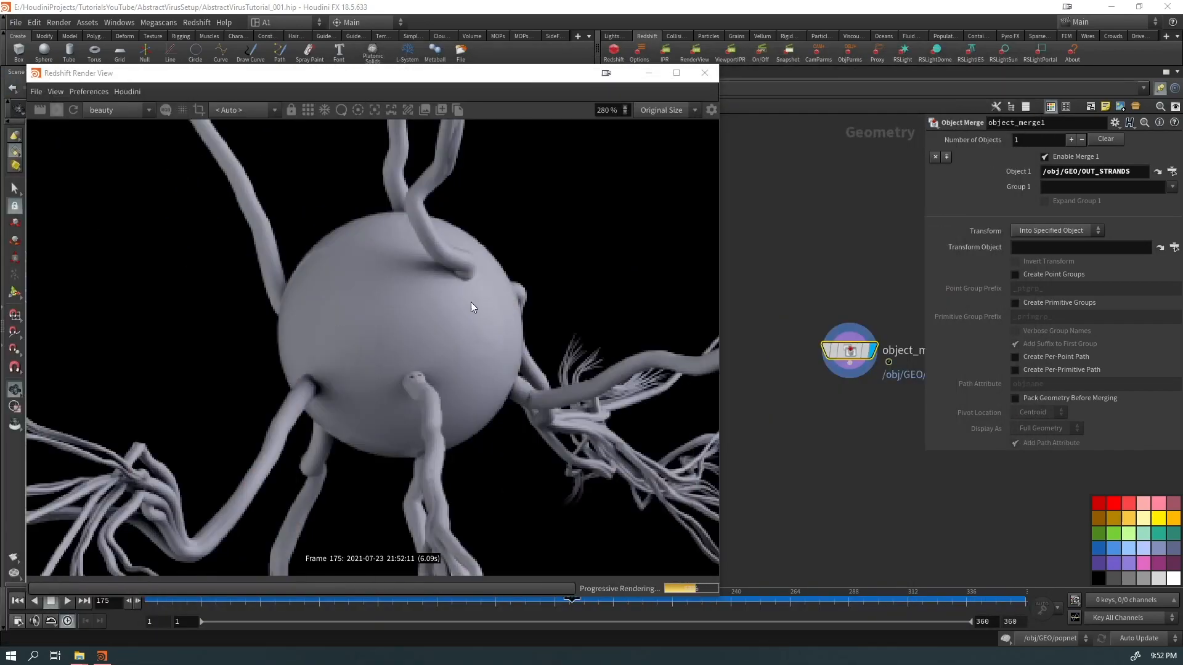
scroll(469, 300, "down", 2)
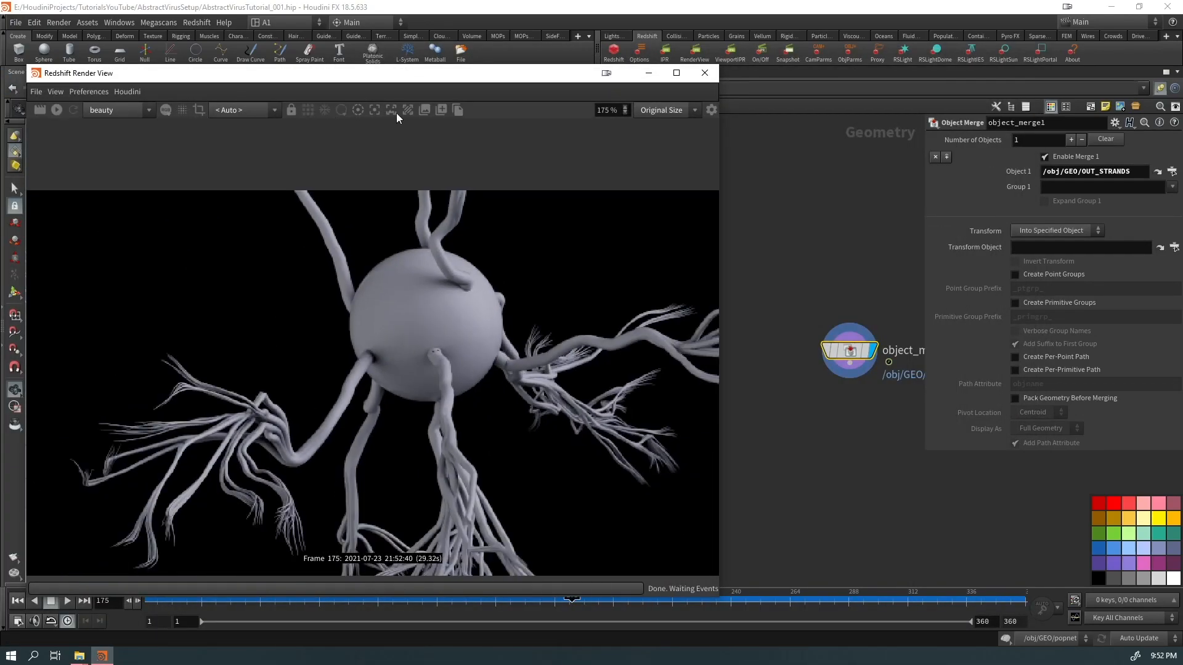
Step: Close the render view, return to the GEO network and re-enable the bypassed attribwrangle1 node
left_click(705, 73)
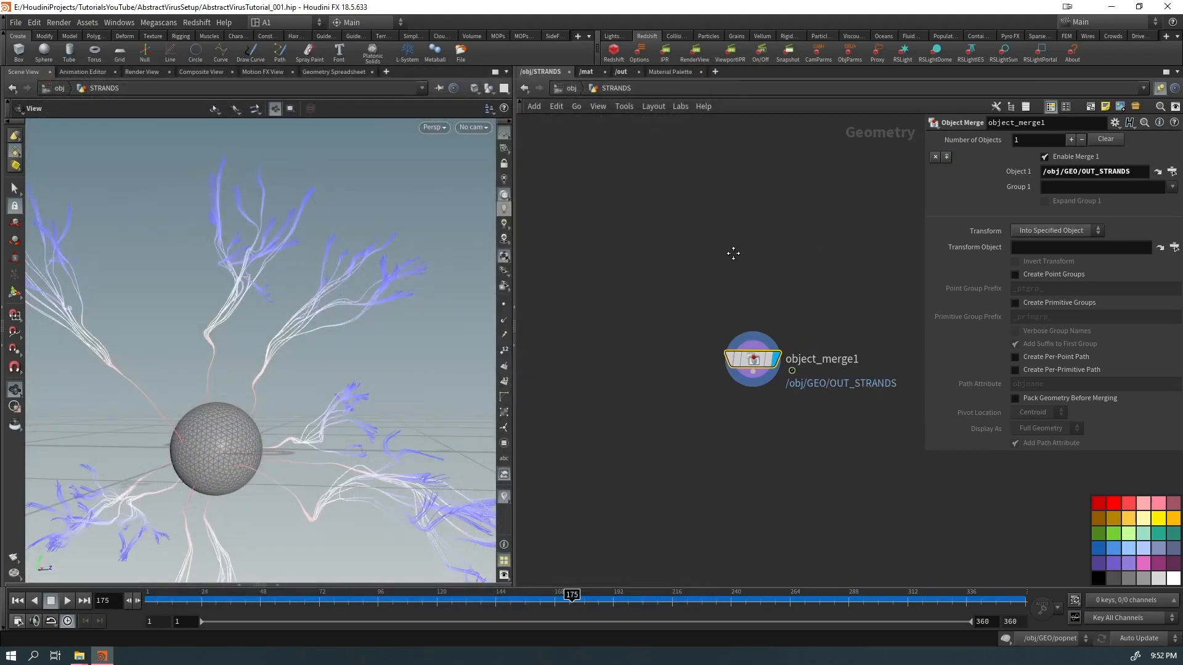
left_click(573, 88)
double_click(676, 178)
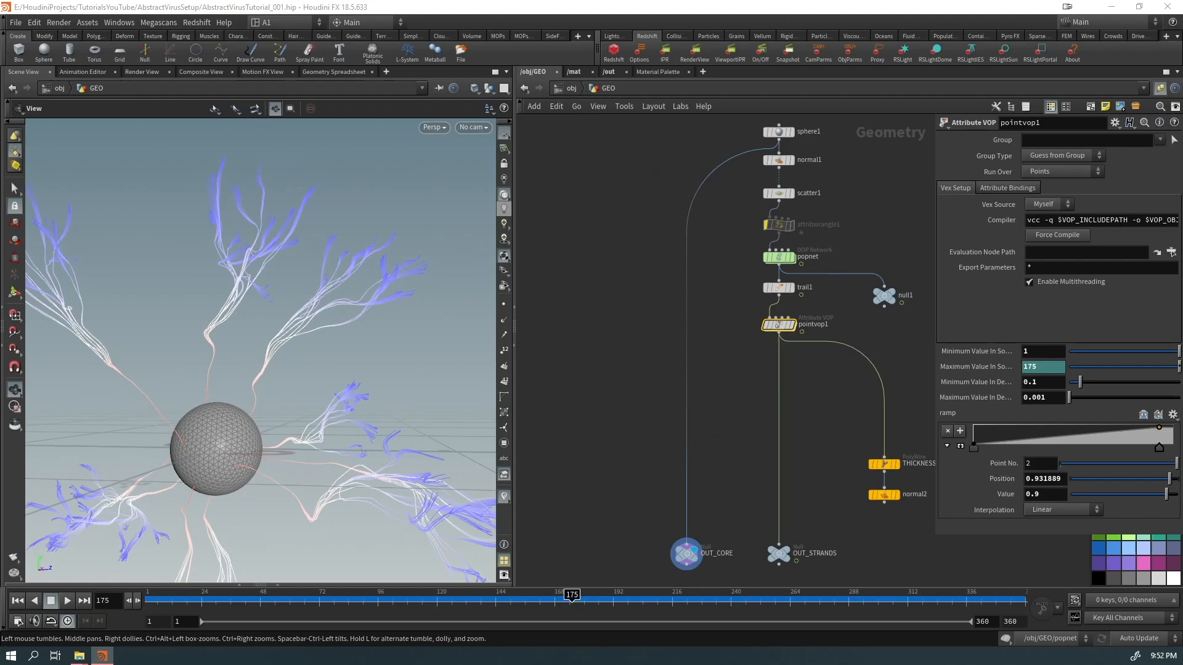
middle_click_drag(670, 320, 619, 384)
left_click(734, 283)
key("ctrl+Up")
Step: Set the end of the frame range to 240 and inspect the grown branches at the last frame
left_click_drag(148, 600, 1014, 584)
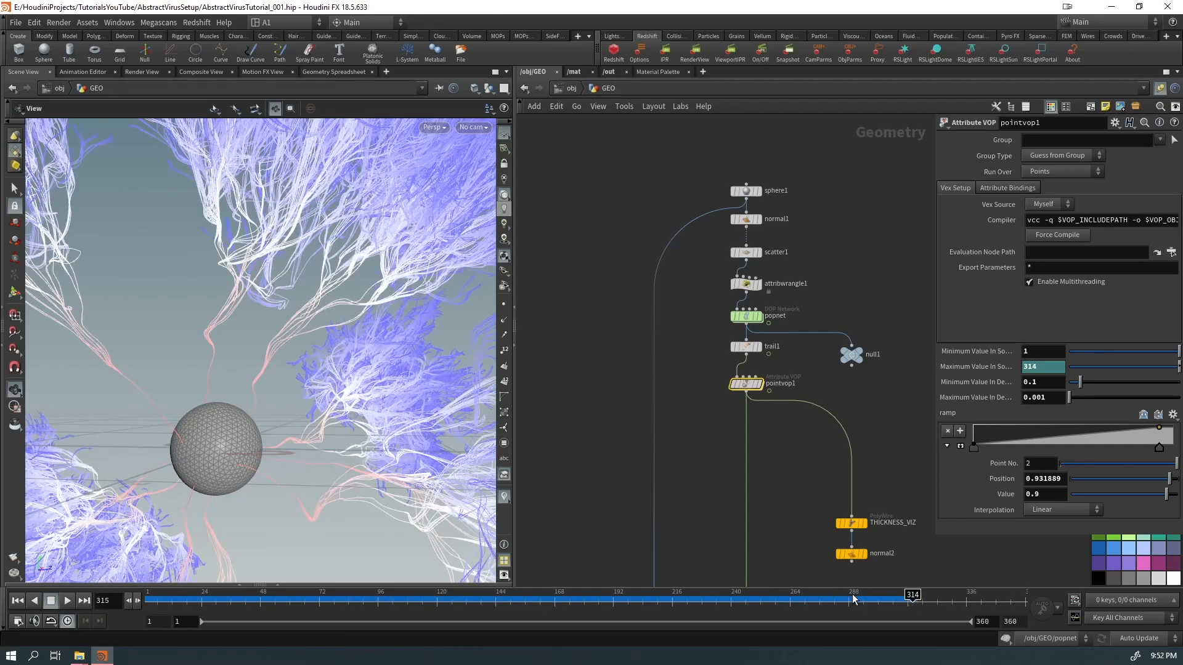
left_click_drag(853, 599, 711, 599)
left_click_drag(1016, 622, 948, 623)
type("240")
key("Return")
left_click_drag(991, 595, 1063, 602)
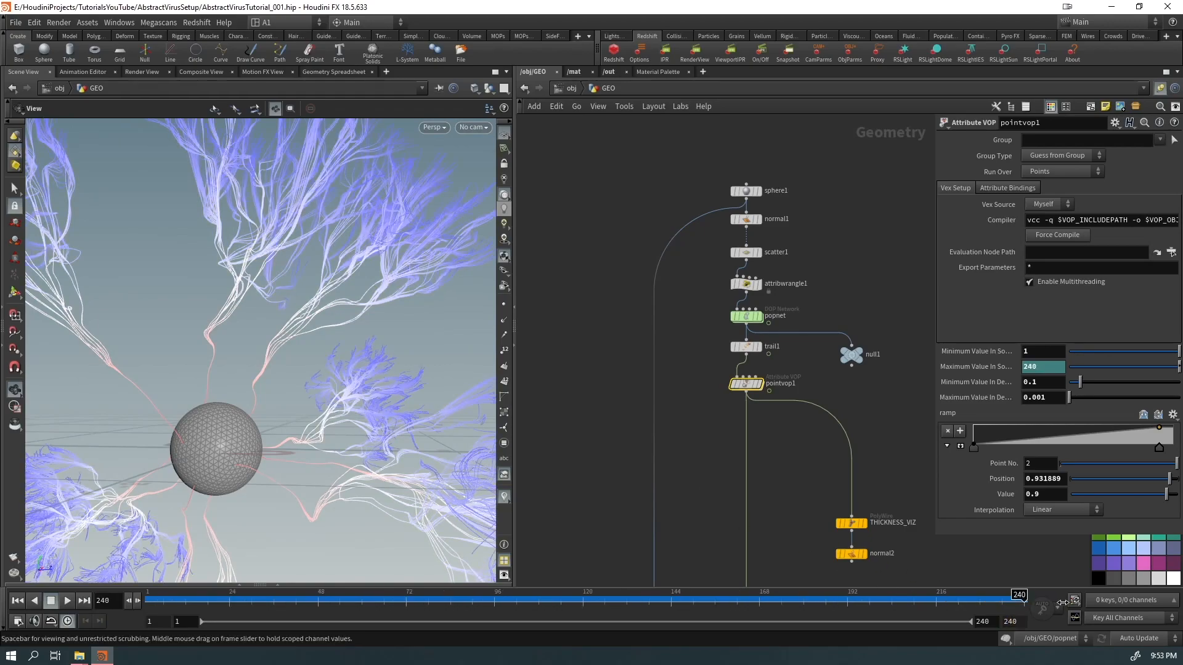
scroll(266, 388, "down", 5)
left_click_drag(267, 389, 252, 413)
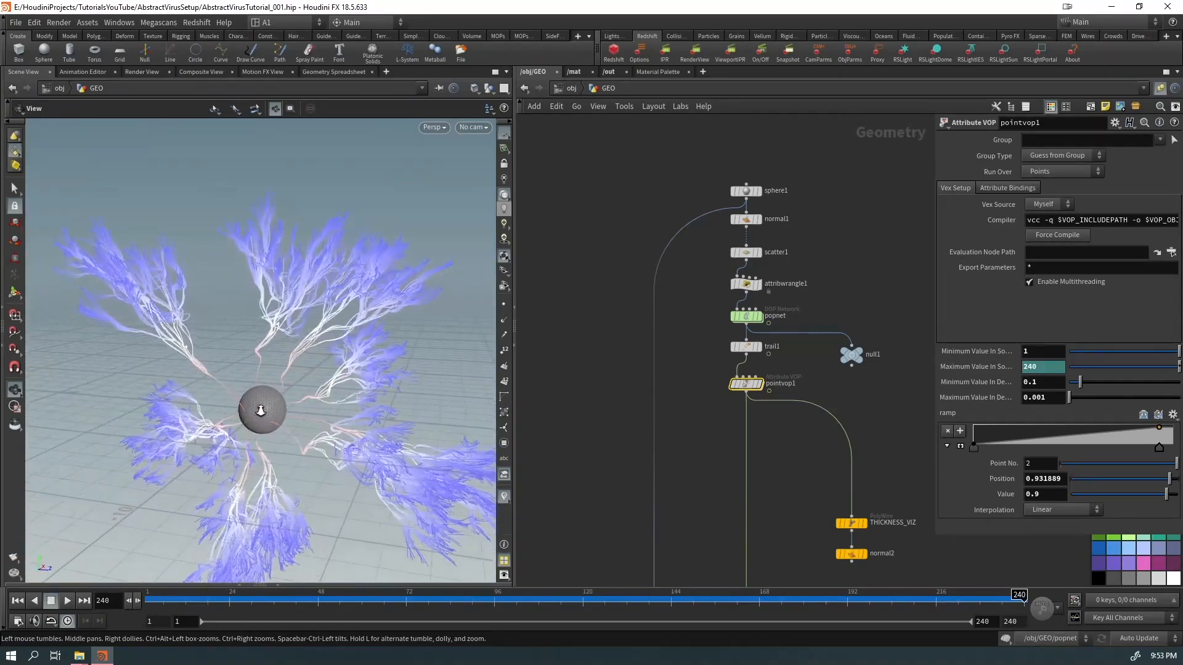
scroll(253, 413, "up", 5)
Step: Display the scatter1 node and orbit around its scattered points
middle_click_drag(709, 375, 793, 290)
middle_click_drag(785, 242, 782, 365)
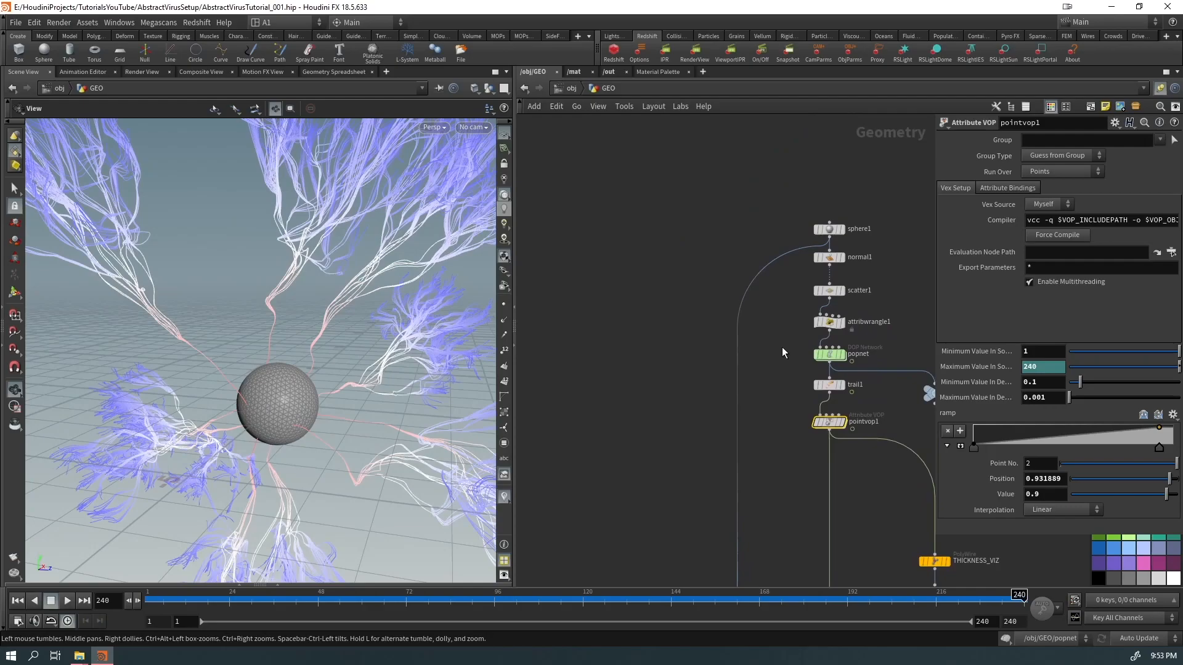
mouse_move(843, 298)
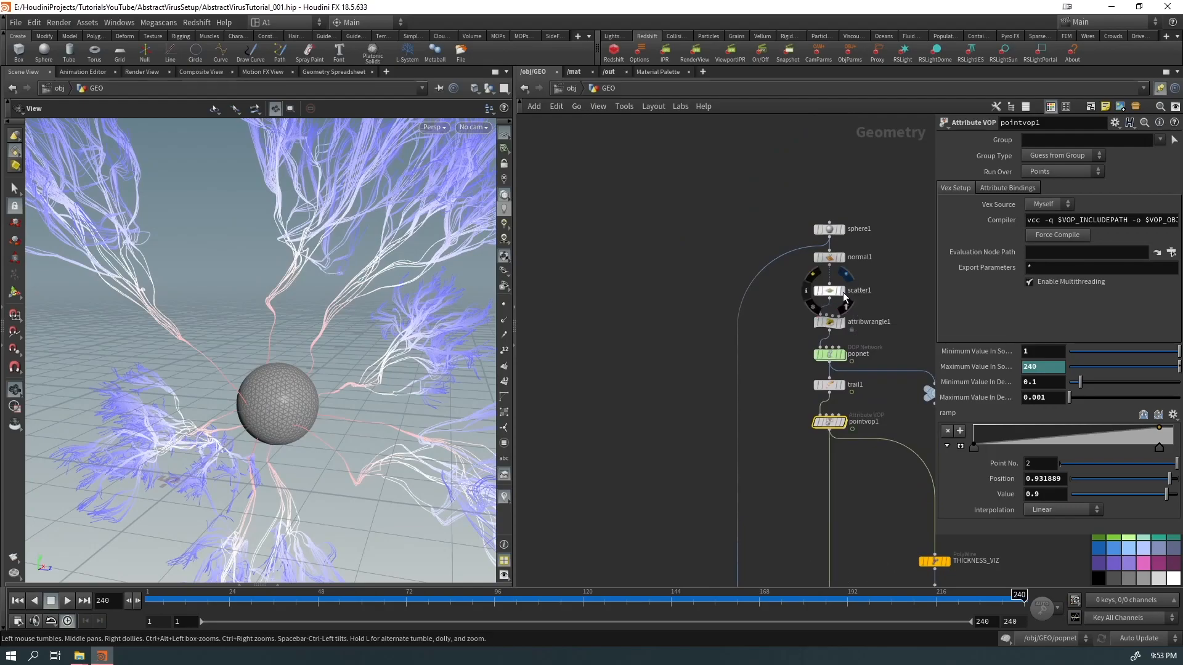
left_click(846, 276)
right_click_drag(265, 382, 434, 314)
left_click_drag(434, 314, 268, 313)
Step: Add a Copy to Points node that takes the scatter1 output as its target points
left_click(628, 398)
left_click(830, 302)
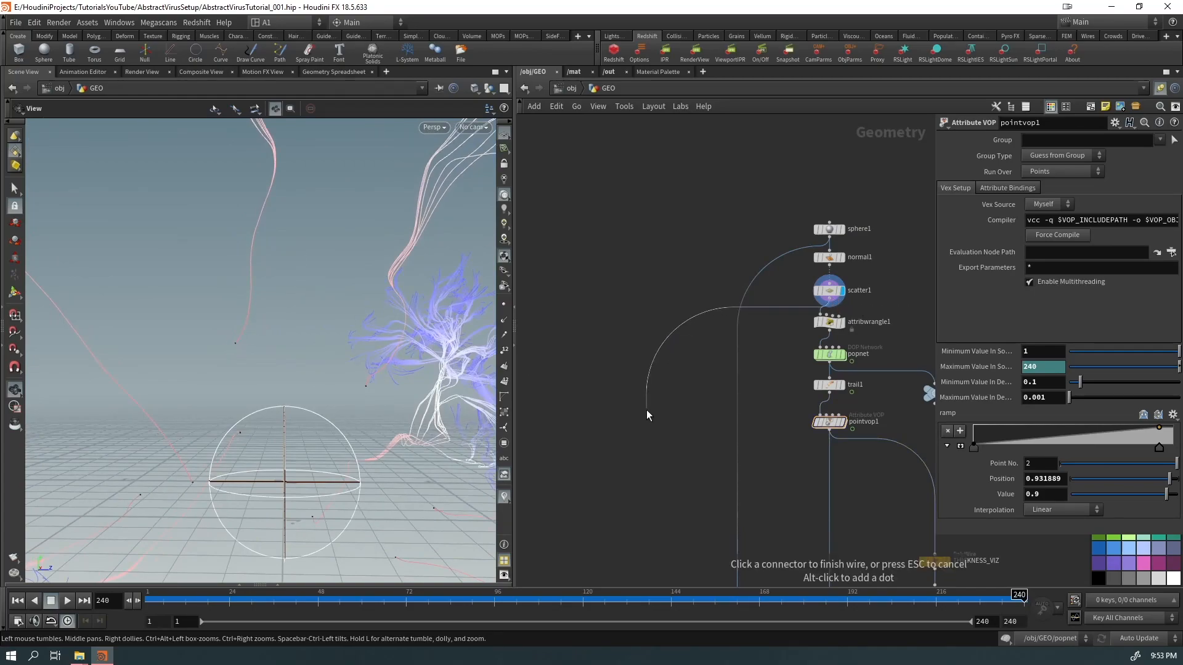
key("Tab")
type("ctp")
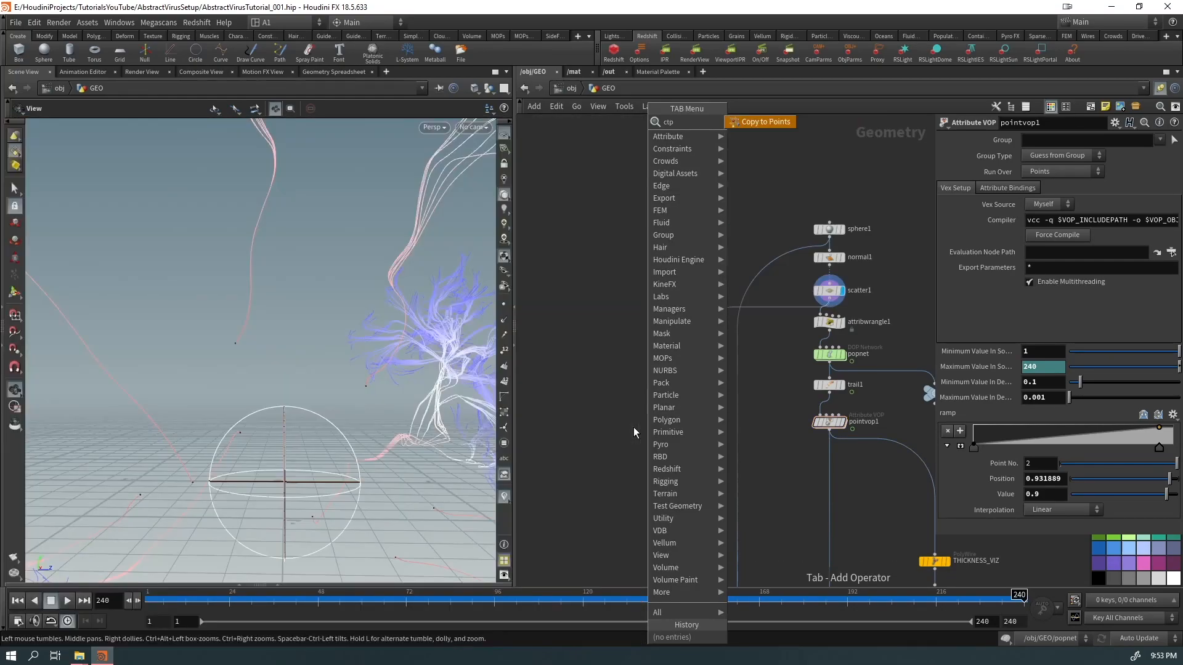
key("Return")
left_click_drag(642, 390, 655, 413)
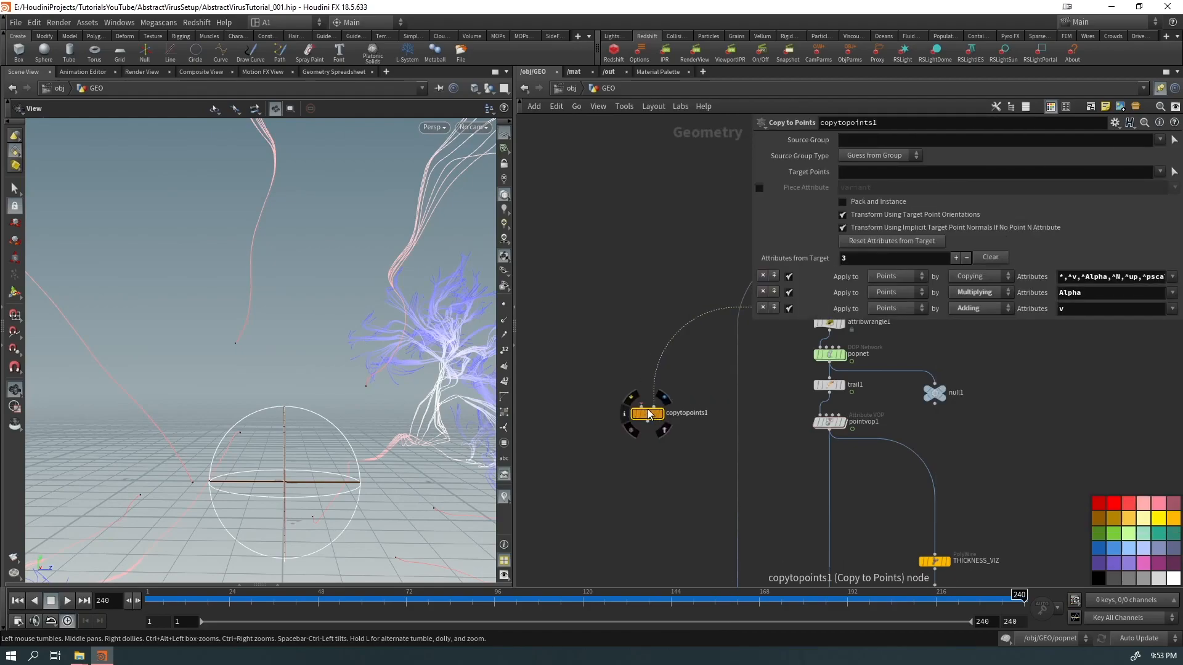
Step: Add a Sphere node as the geometry input of copytopoints1 and display the copied spheres
key("Tab")
type("sphere")
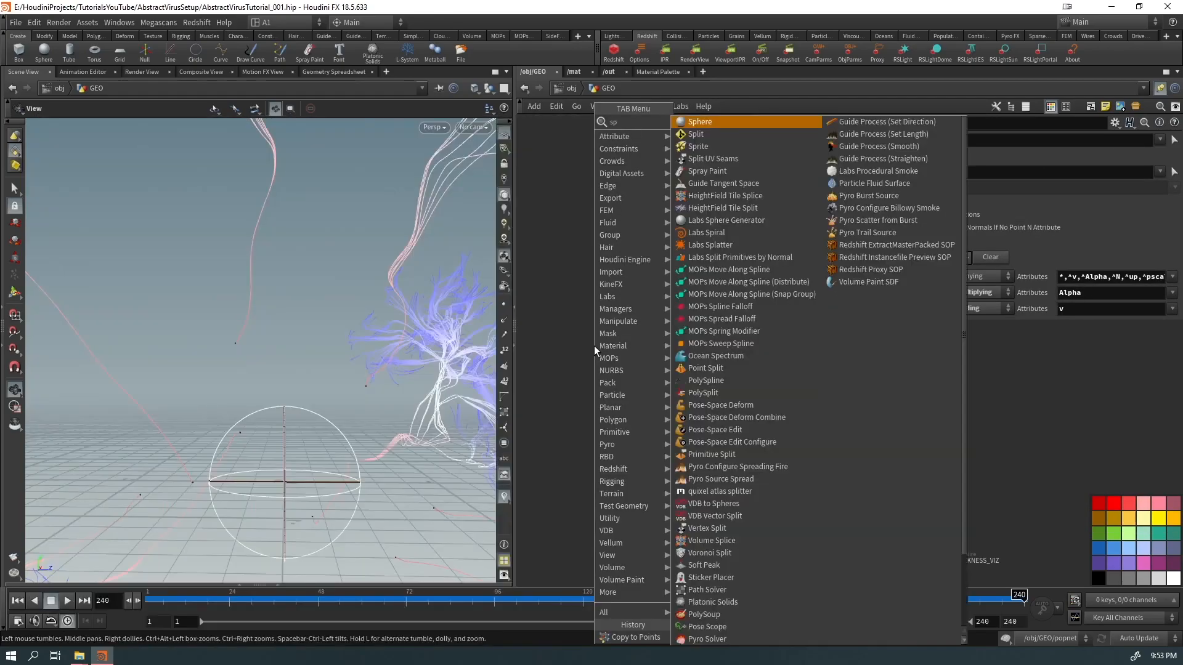
key("Return")
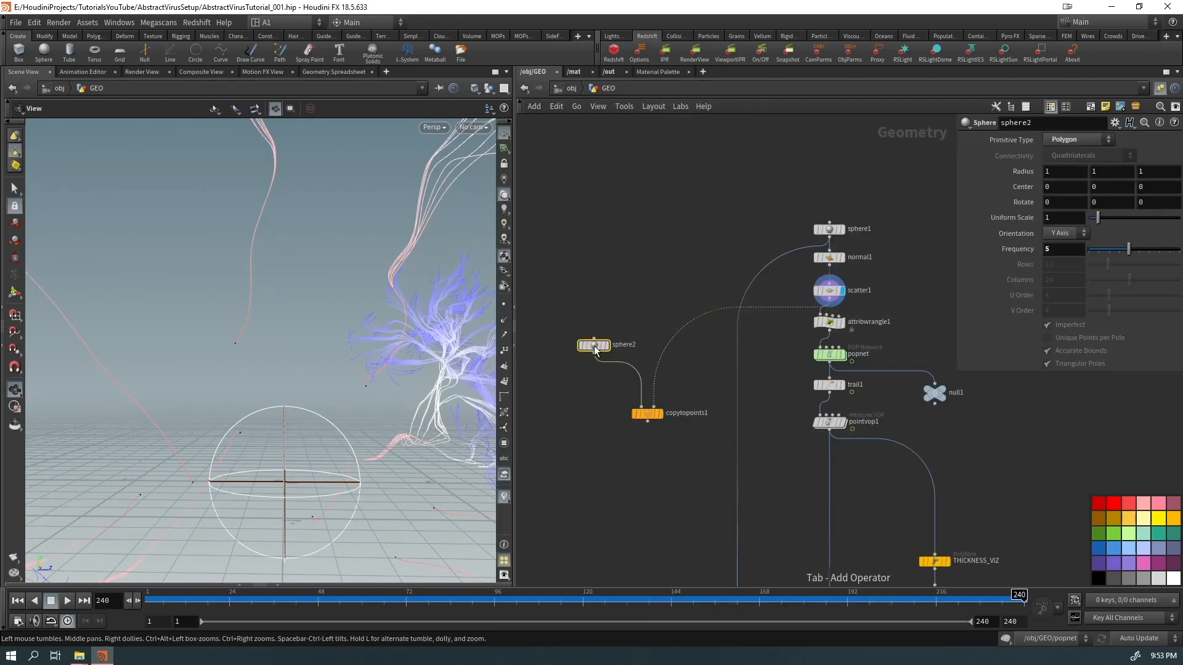
left_click(659, 413)
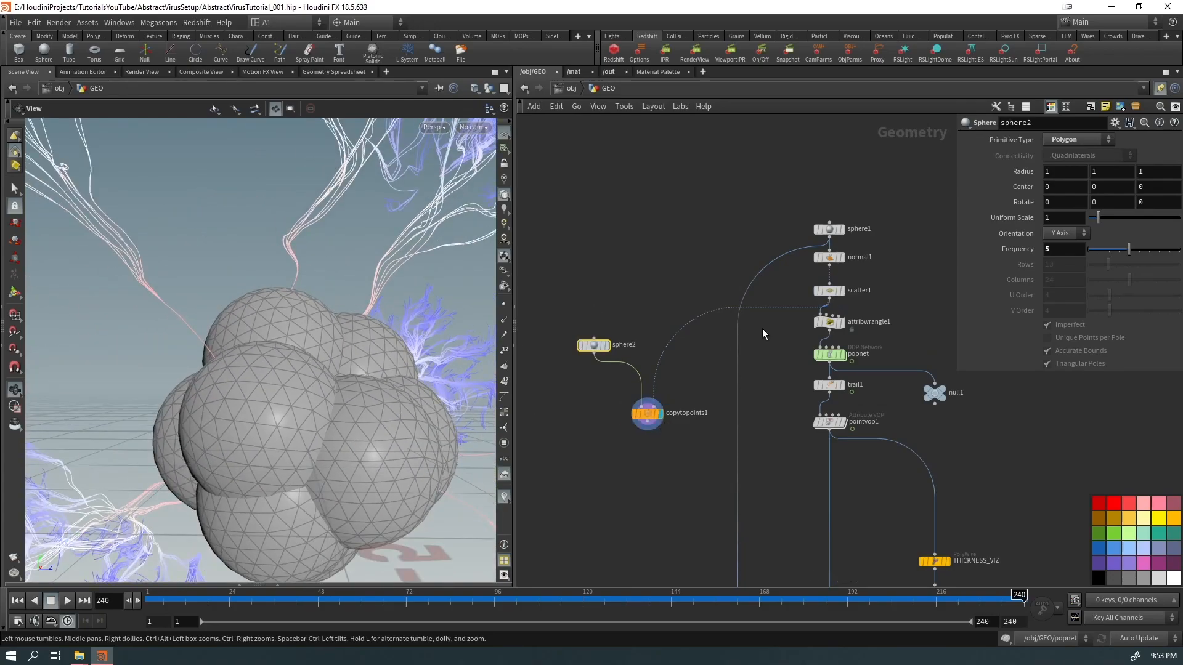
Step: Set the Uniform Scale of sphere2 to 0.2 and place the node closer to copytopoints1
scroll(1061, 216, "down", 7)
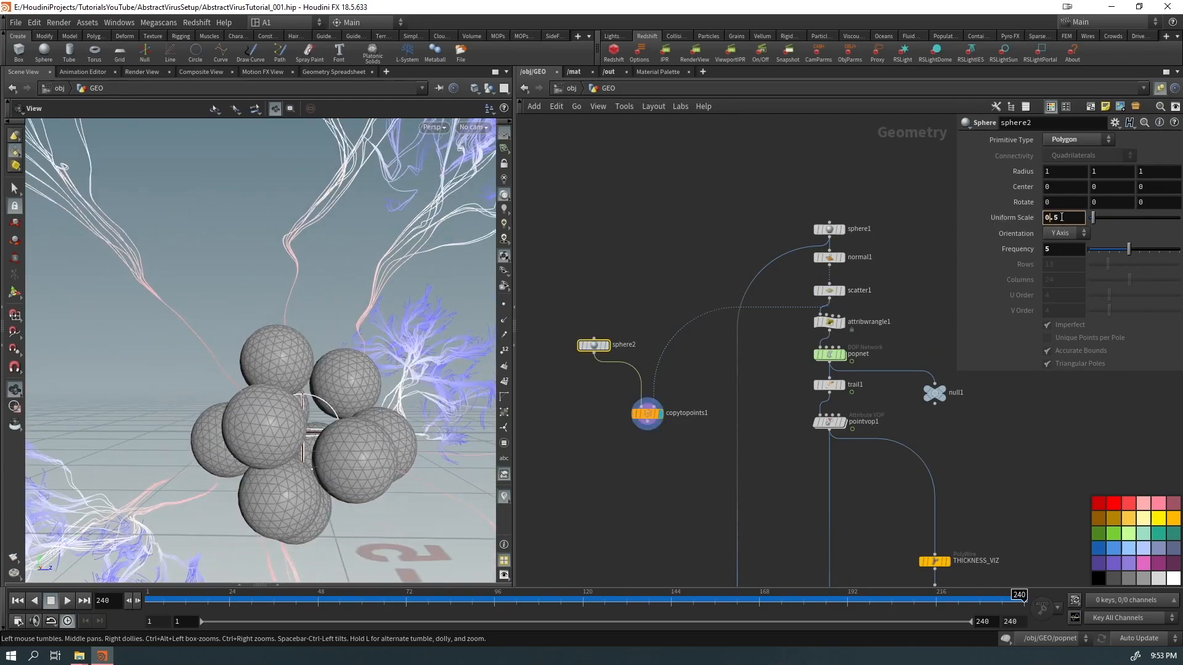
scroll(1064, 217, "down", 1)
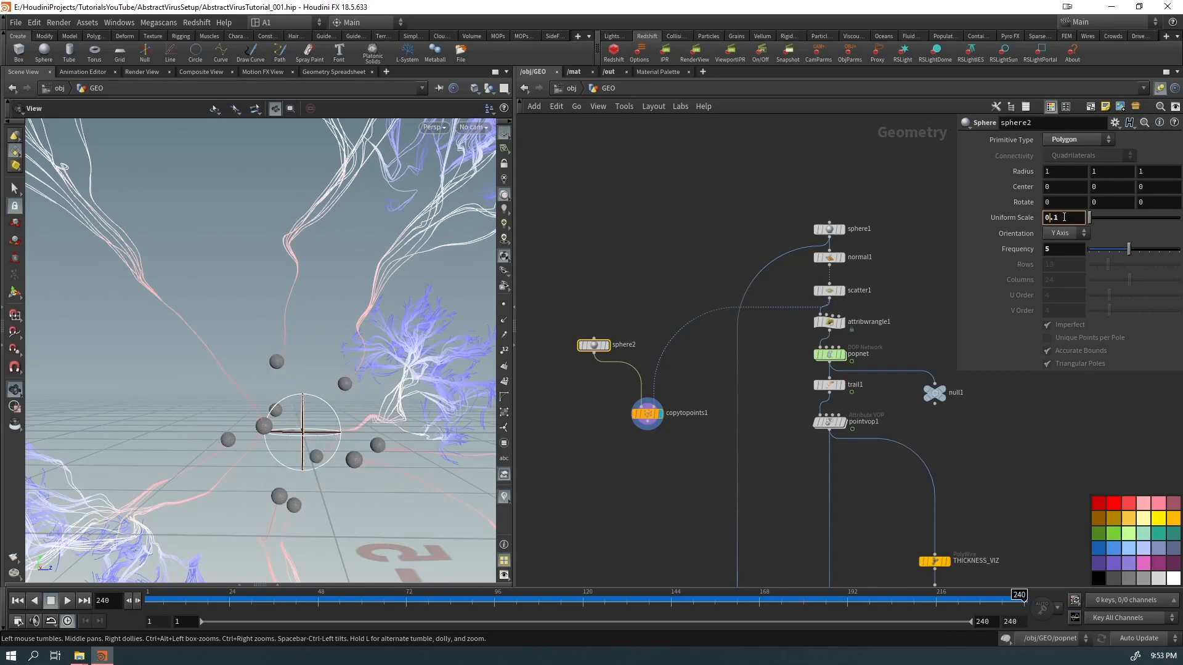
scroll(1061, 223, "up", 1)
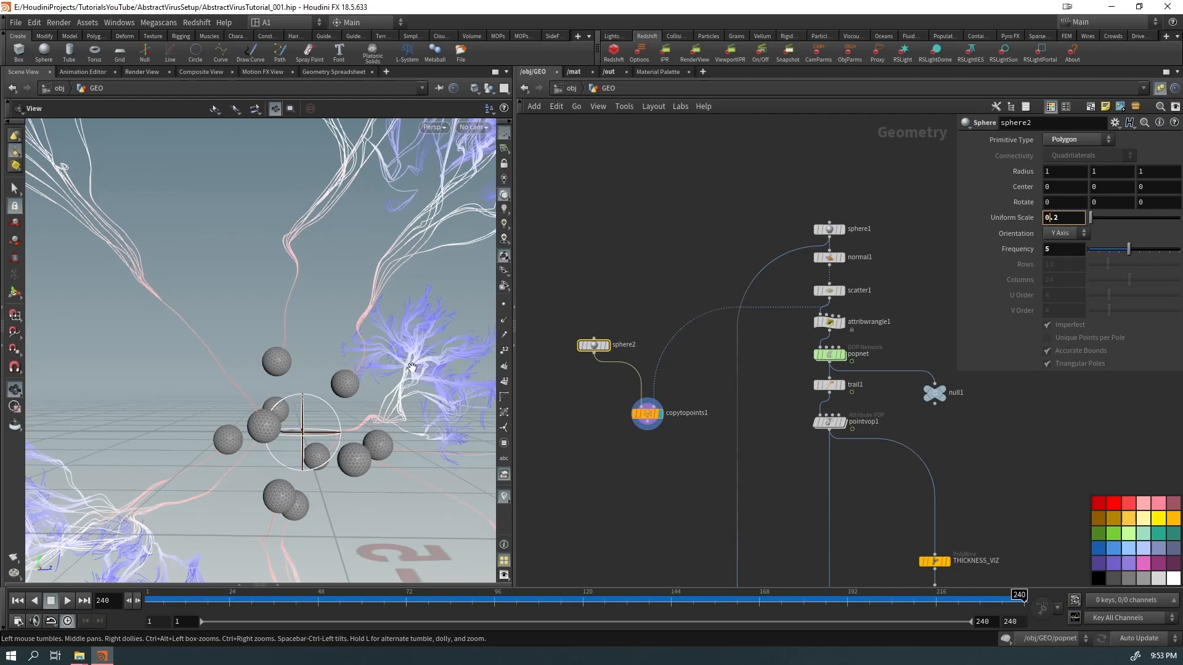
left_click_drag(585, 349, 585, 377)
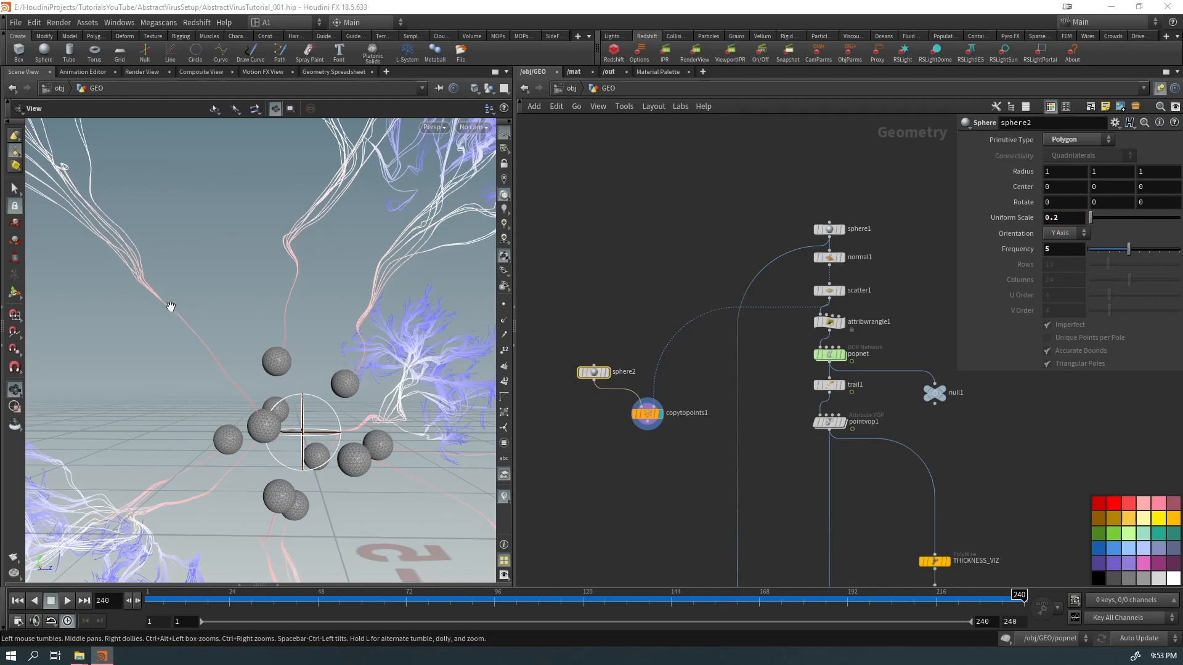
left_click(652, 336)
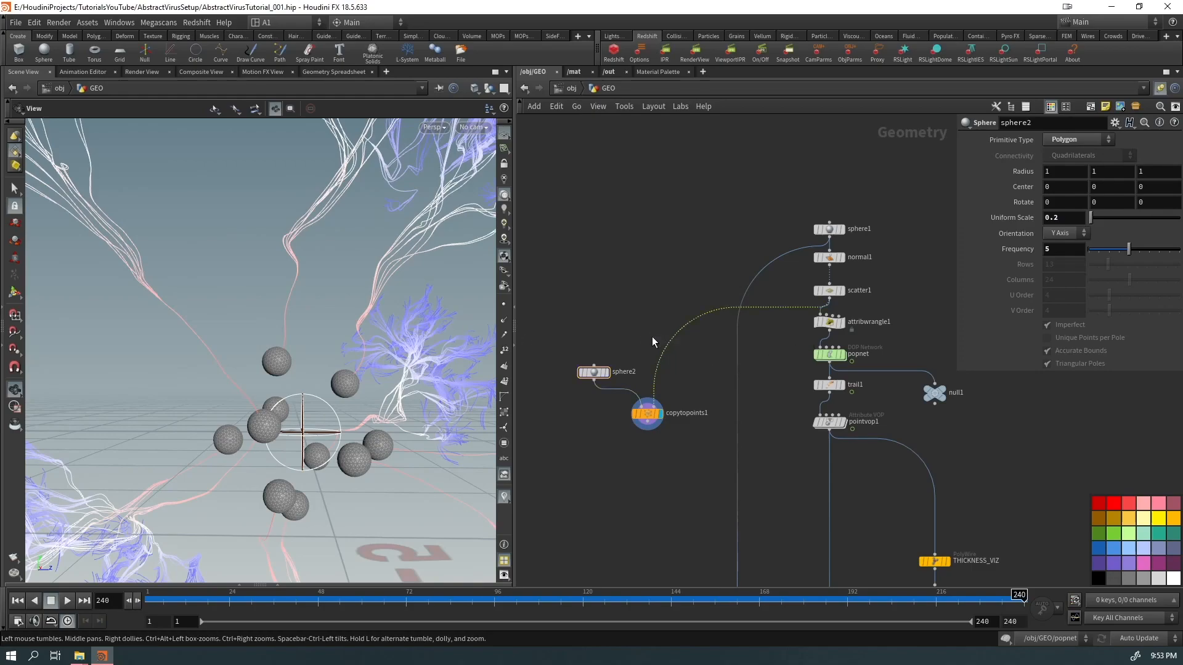
key("Tab")
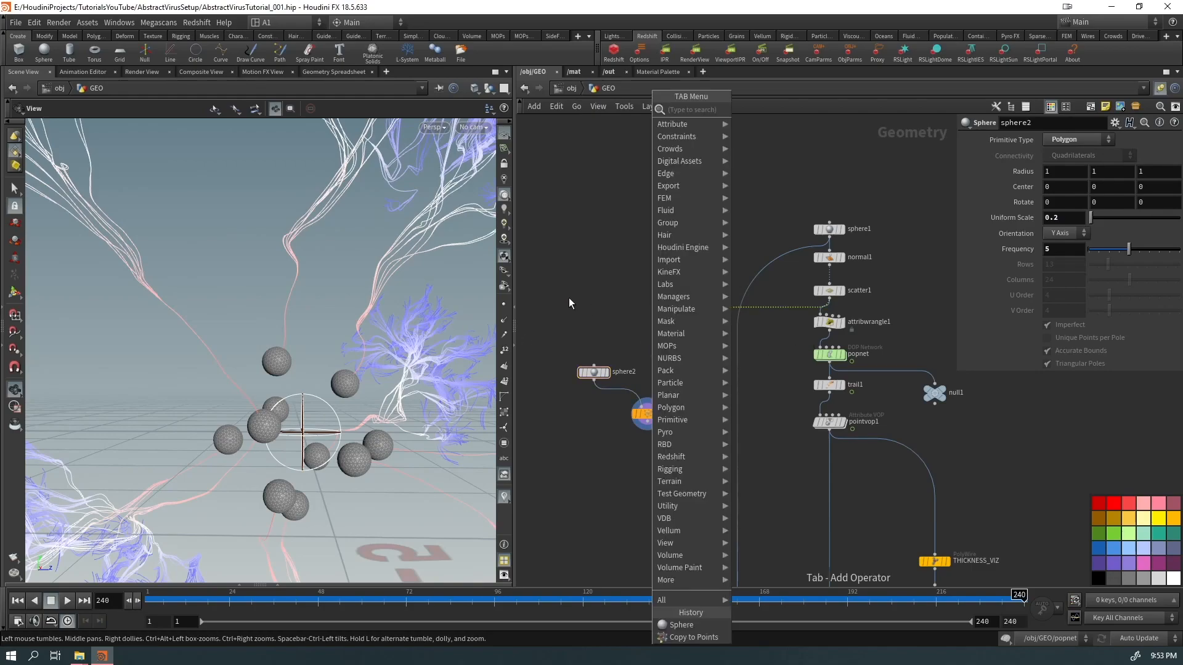
left_click(611, 305)
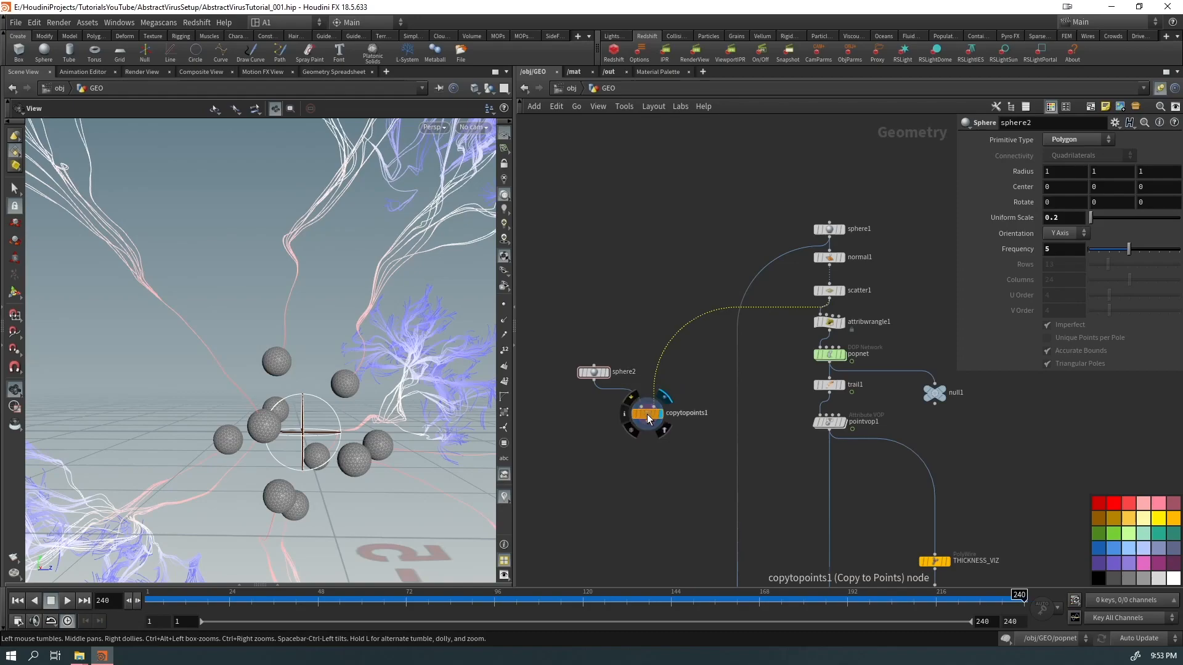
Step: Move copytopoints1 and sphere2 up beside the main node chain
left_click_drag(647, 419, 678, 387)
left_click_drag(594, 372, 634, 321)
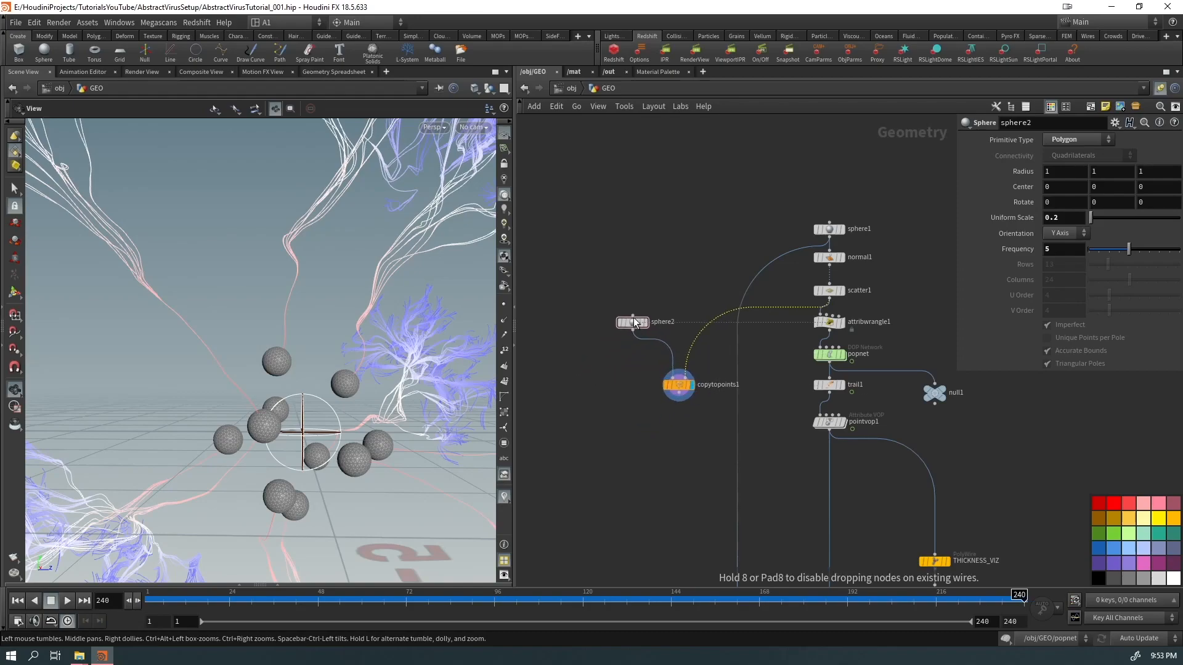
left_click_drag(678, 384, 682, 365)
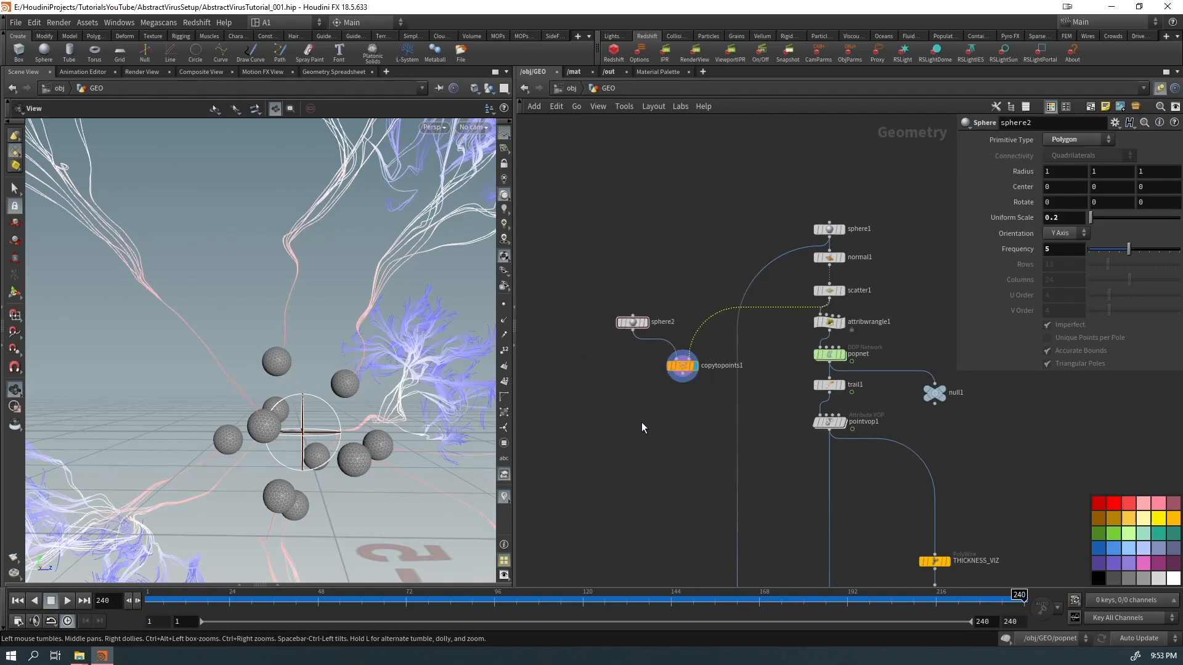
Step: Display sphere1 with copytopoints1 temporarily templated over it and examine where the small spheres overlap the core
middle_click_drag(671, 439, 713, 382)
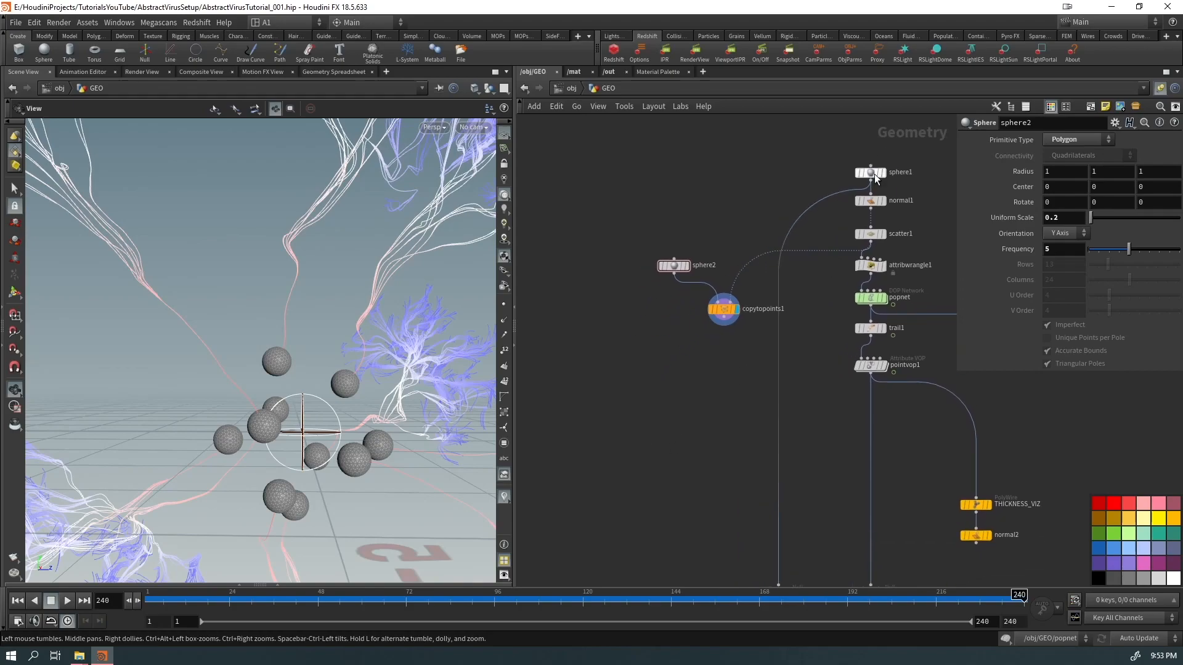
left_click(870, 175)
left_click(885, 174)
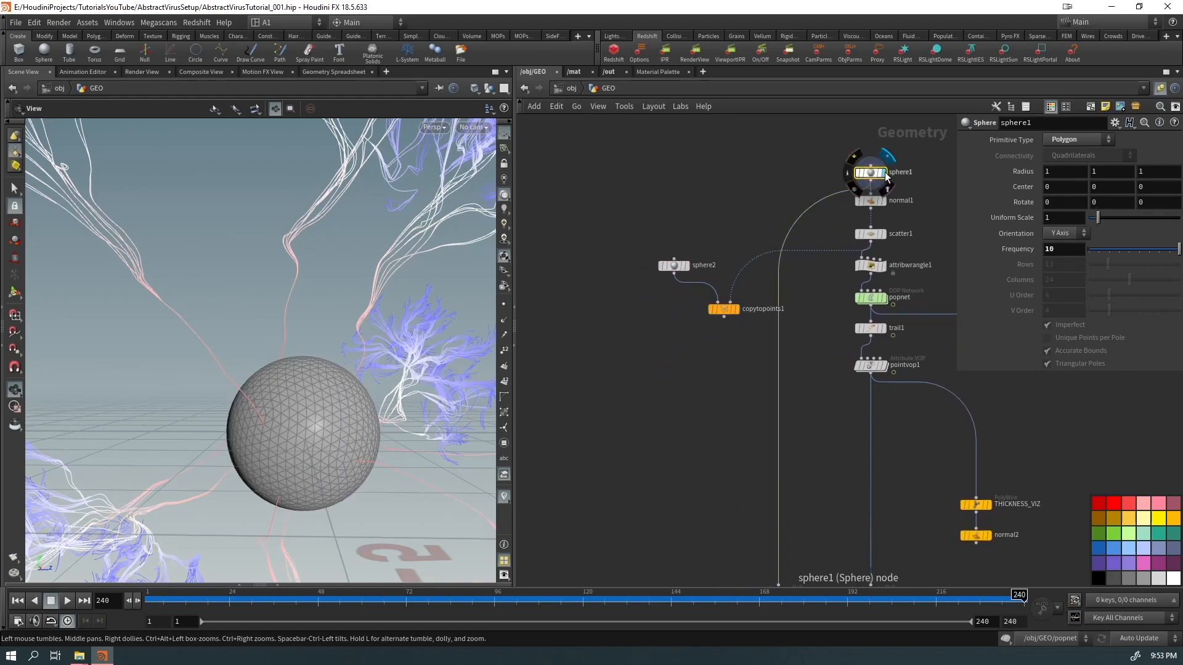
left_click(734, 309)
left_click_drag(252, 425, 340, 349)
scroll(299, 345, "up", 5)
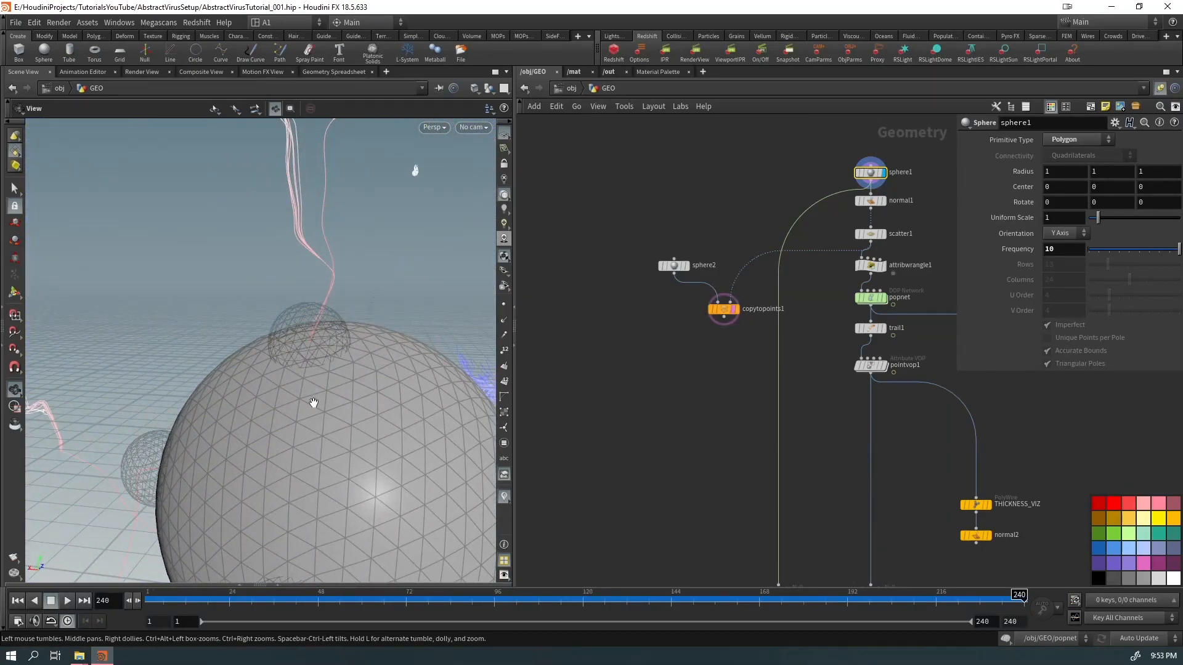
left_click_drag(322, 399, 391, 429)
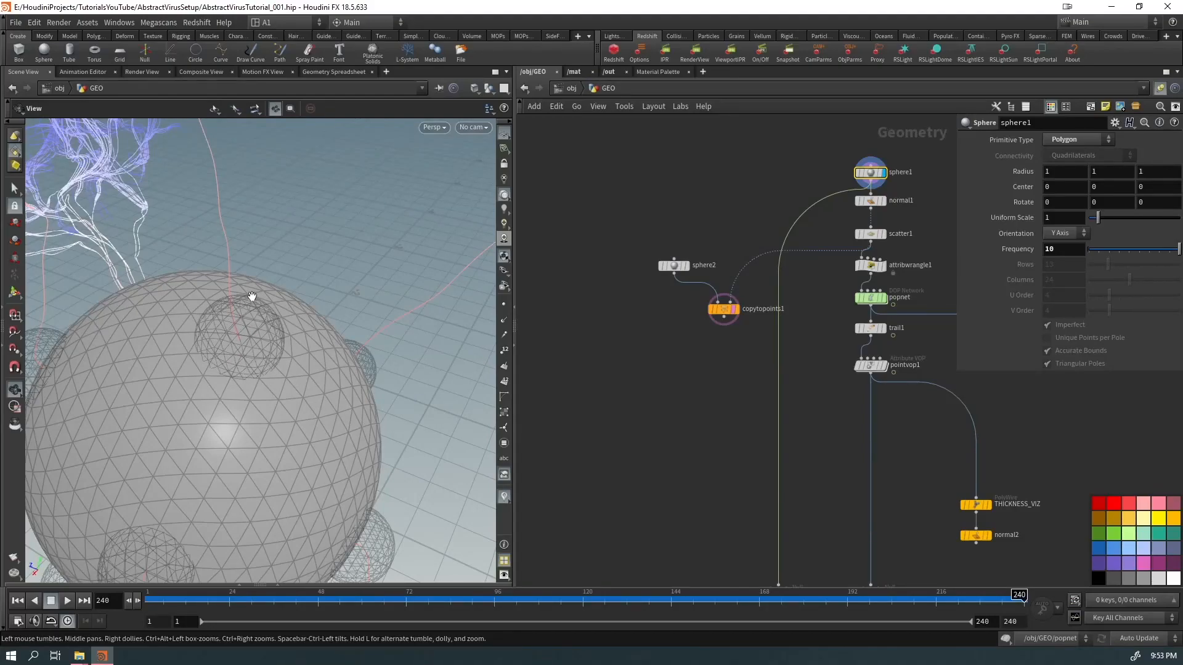
left_click_drag(247, 336, 149, 361)
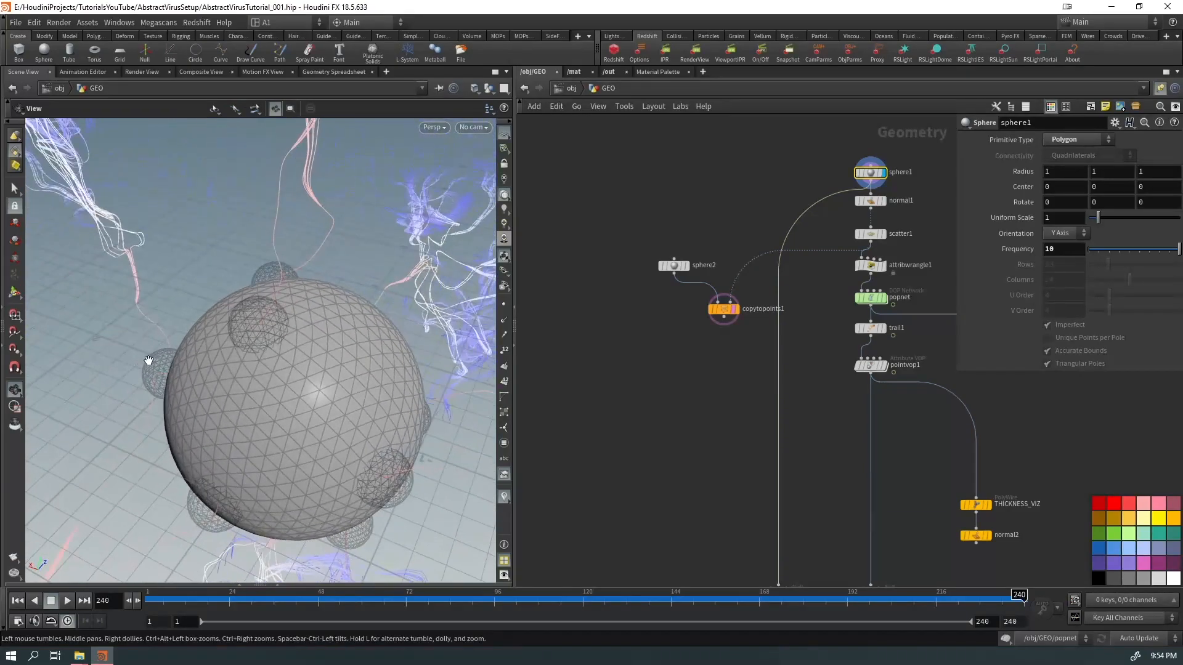
left_click(733, 309)
Step: Add a VDB from Polygons node fed by sphere1, place it beside sphere2's branch and display it
key("Tab")
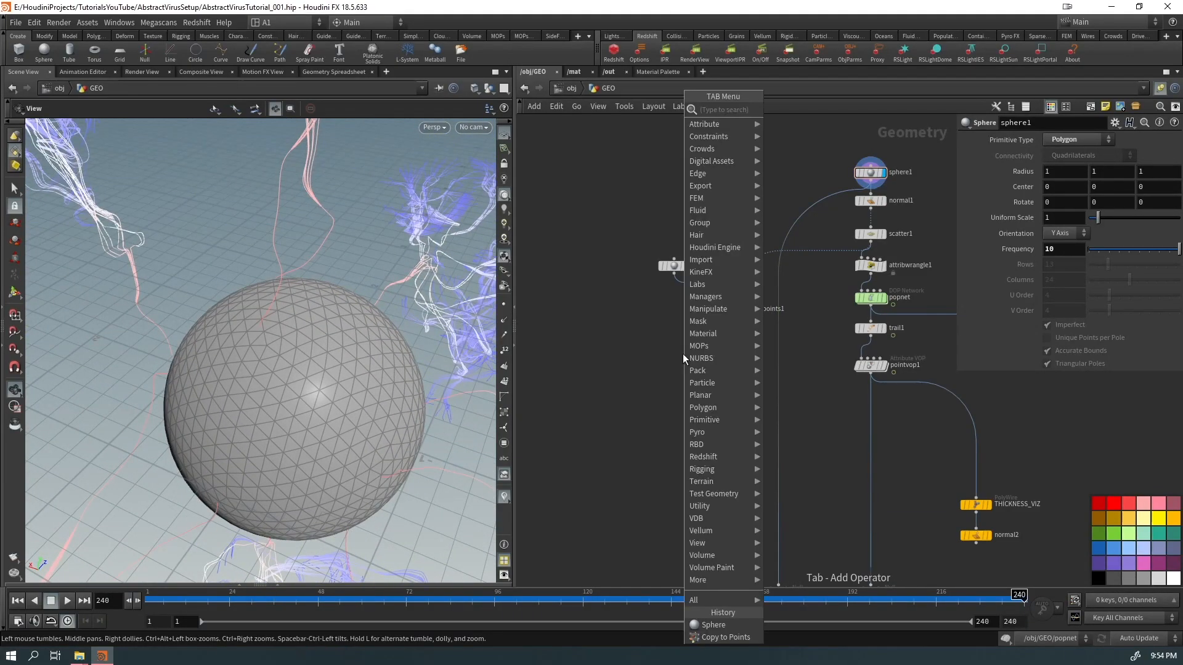
type("vdbpol")
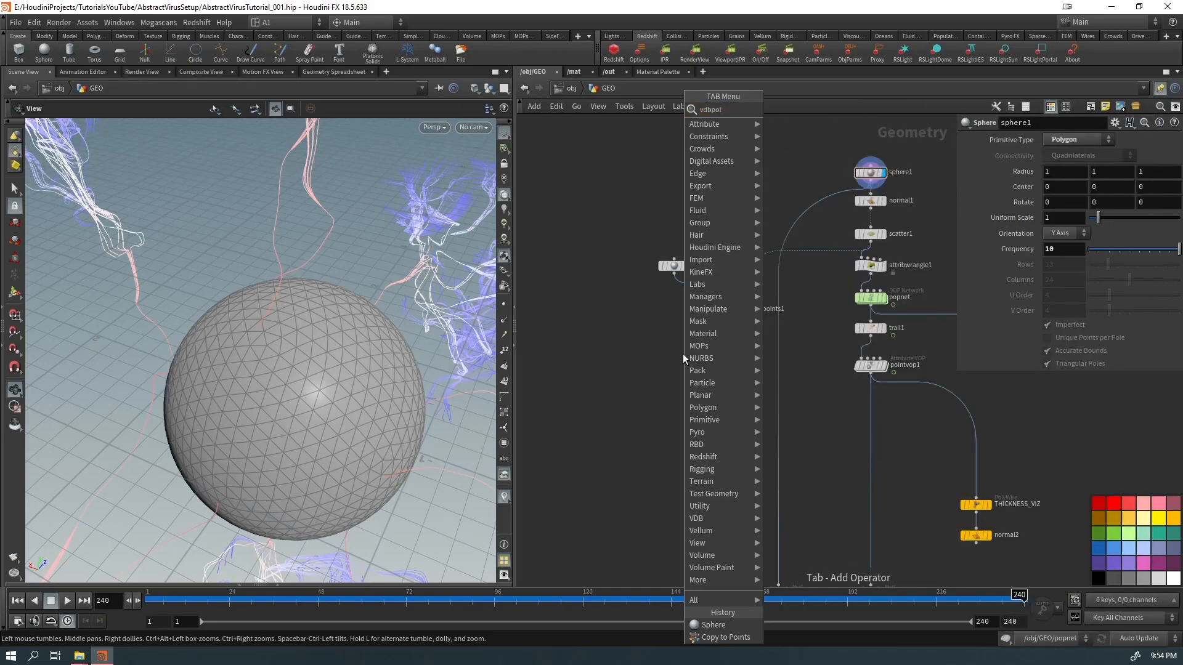
key("Return")
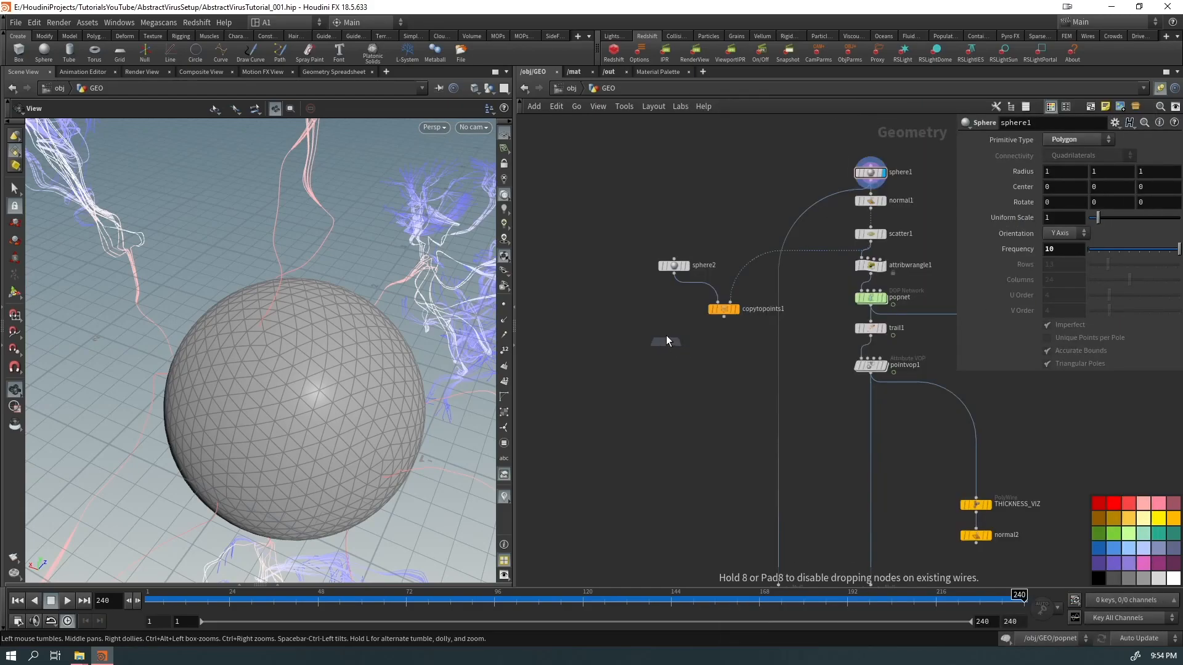
left_click(574, 337)
left_click(869, 185)
left_click(575, 329)
left_click(590, 337)
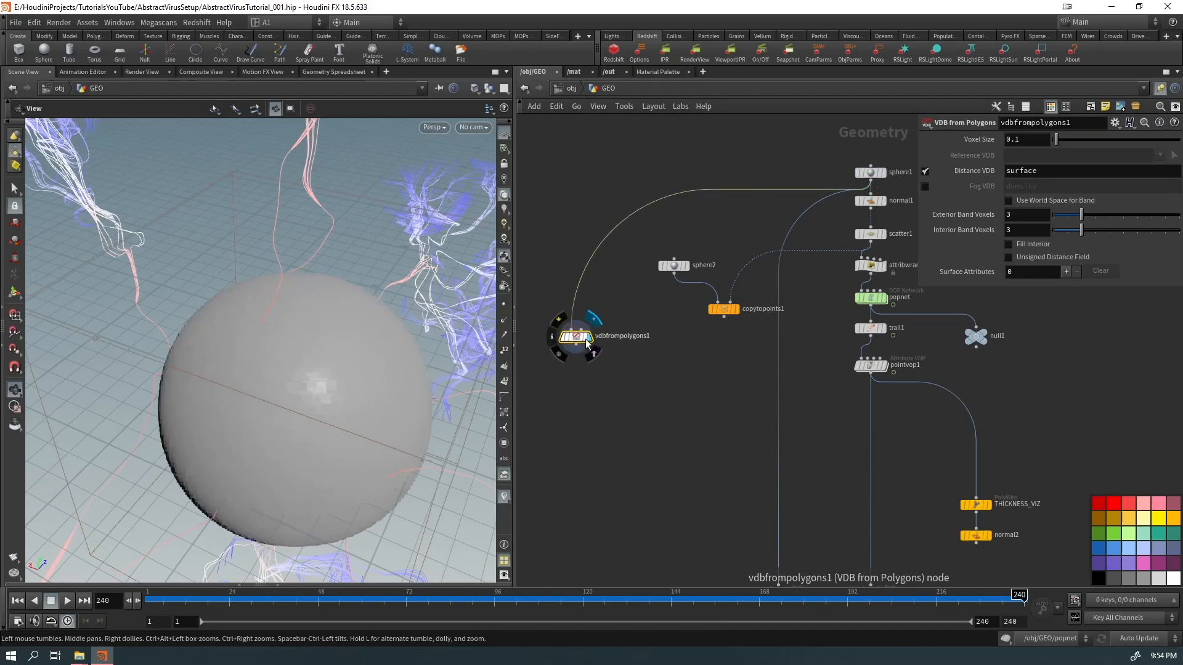
Step: Create a reference copy of vdbfrompolygons1 and place it next to the original
right_click(575, 339)
mouse_move(626, 360)
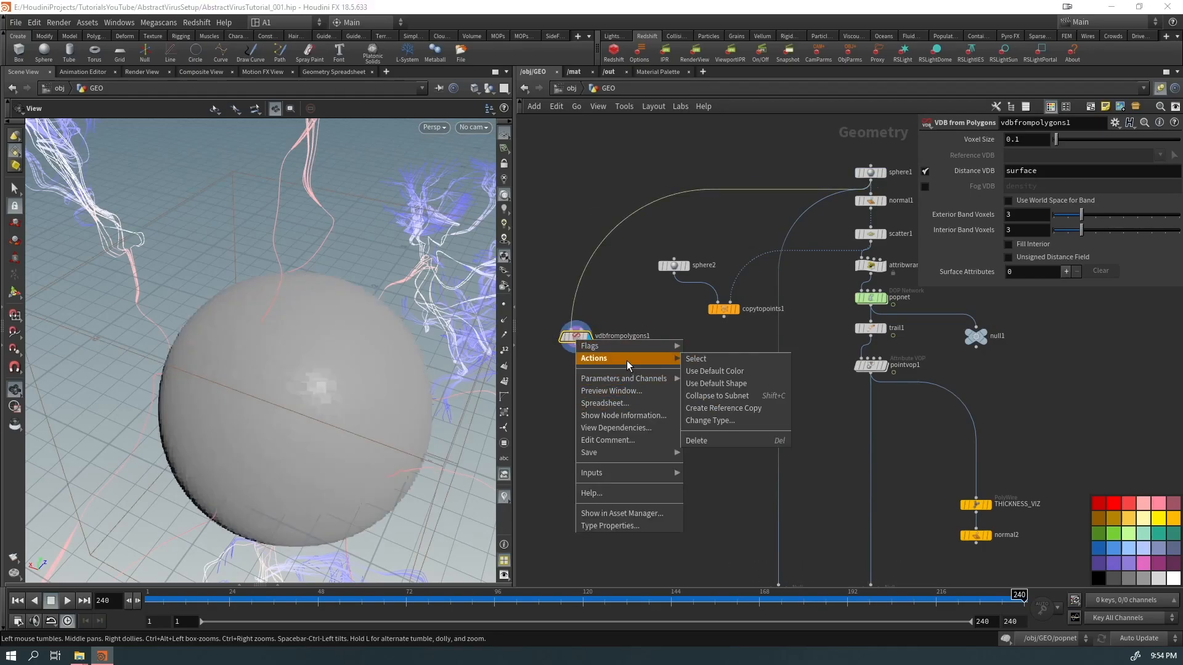
left_click(730, 413)
mouse_move(641, 368)
left_mouse_down()
mouse_move(651, 377)
mouse_move(641, 367)
left_mouse_up()
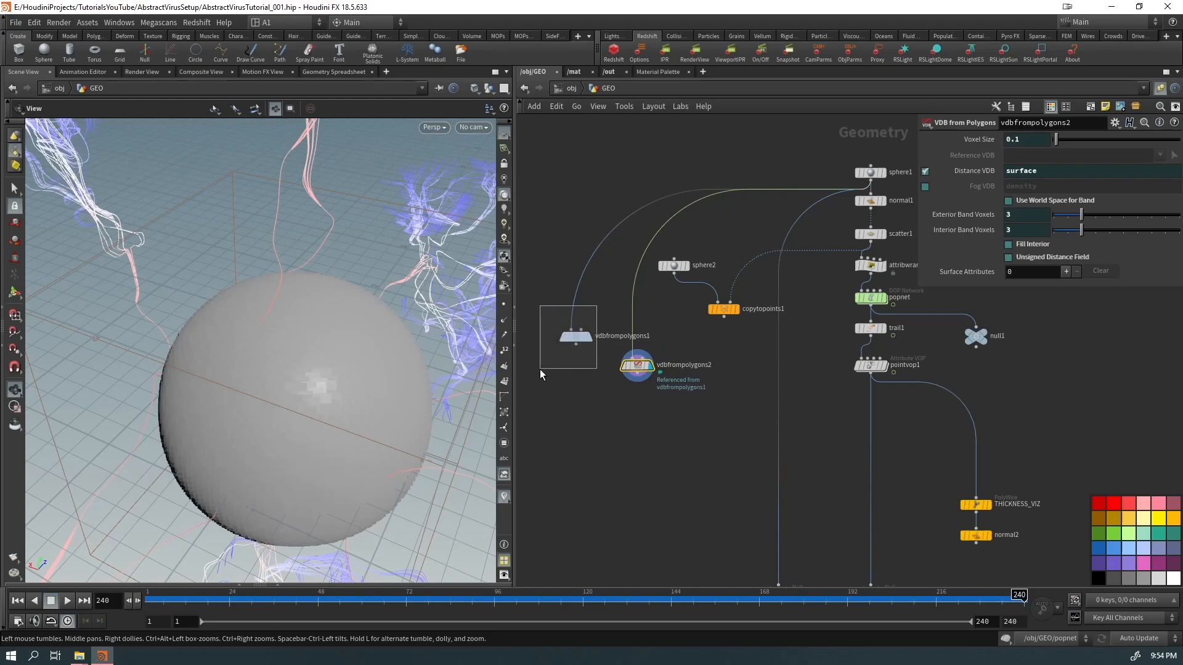
Step: Set the Voxel Size of vdbfrompolygons1 to 0.01
left_click_drag(540, 369, 540, 368)
left_click(1028, 140)
key("BackSpace")
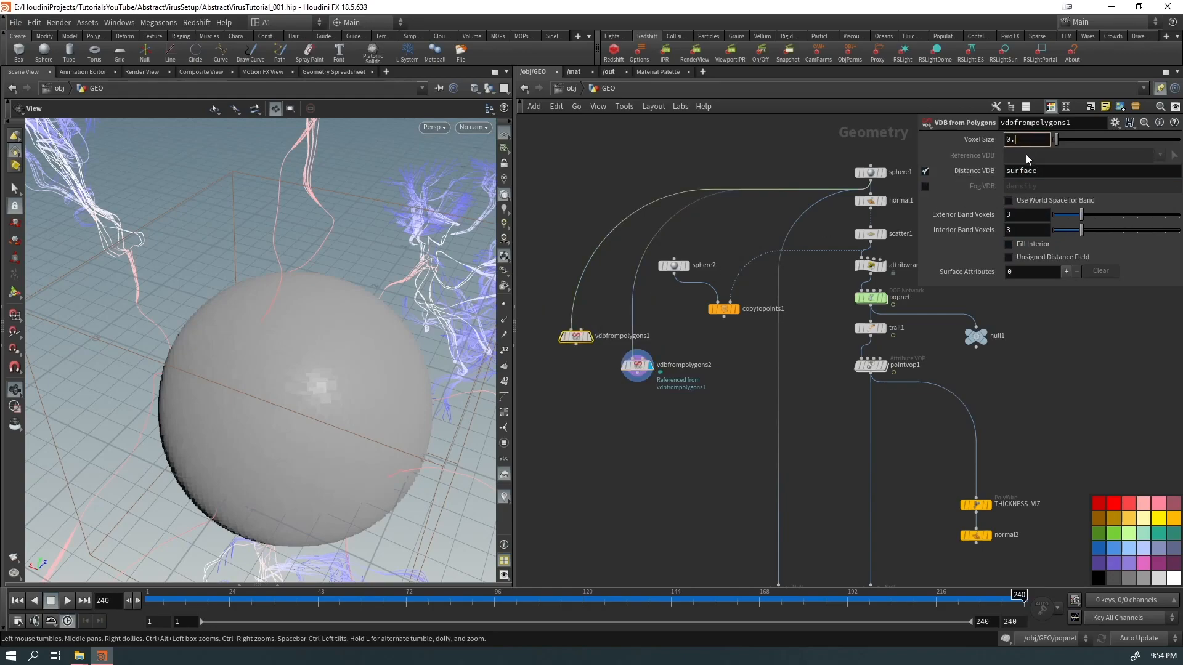
type("01")
key("Return")
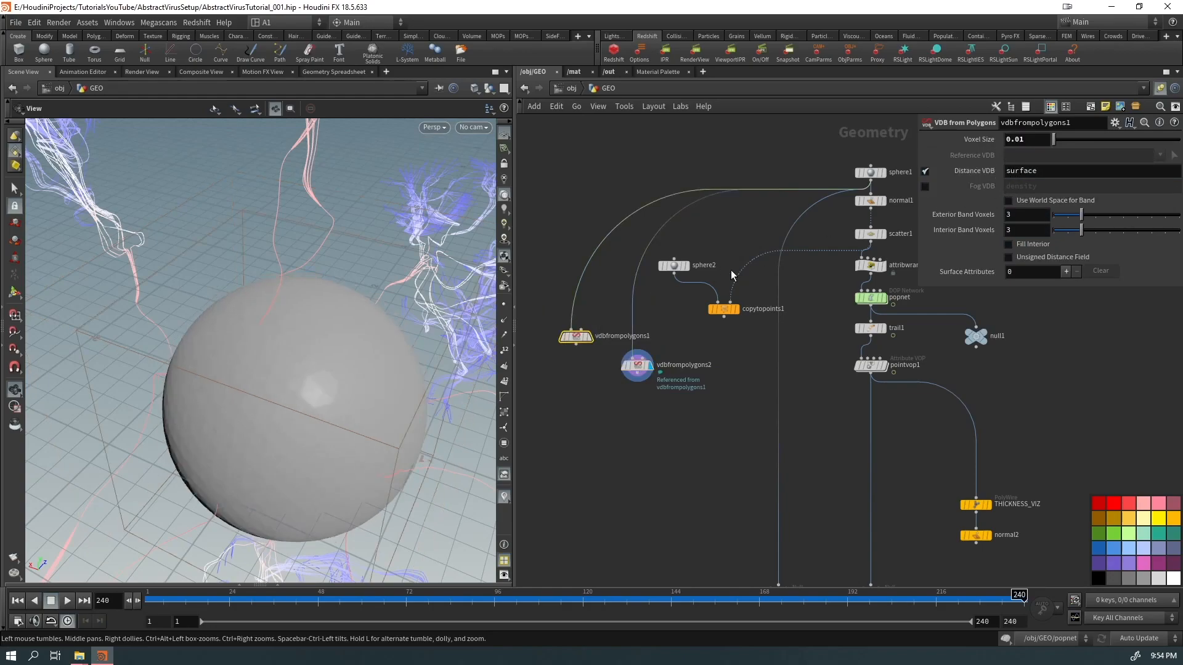
Step: Feed vdbfrompolygons2 from copytopoints1 instead of sphere1 and place it below that node
left_click(629, 355)
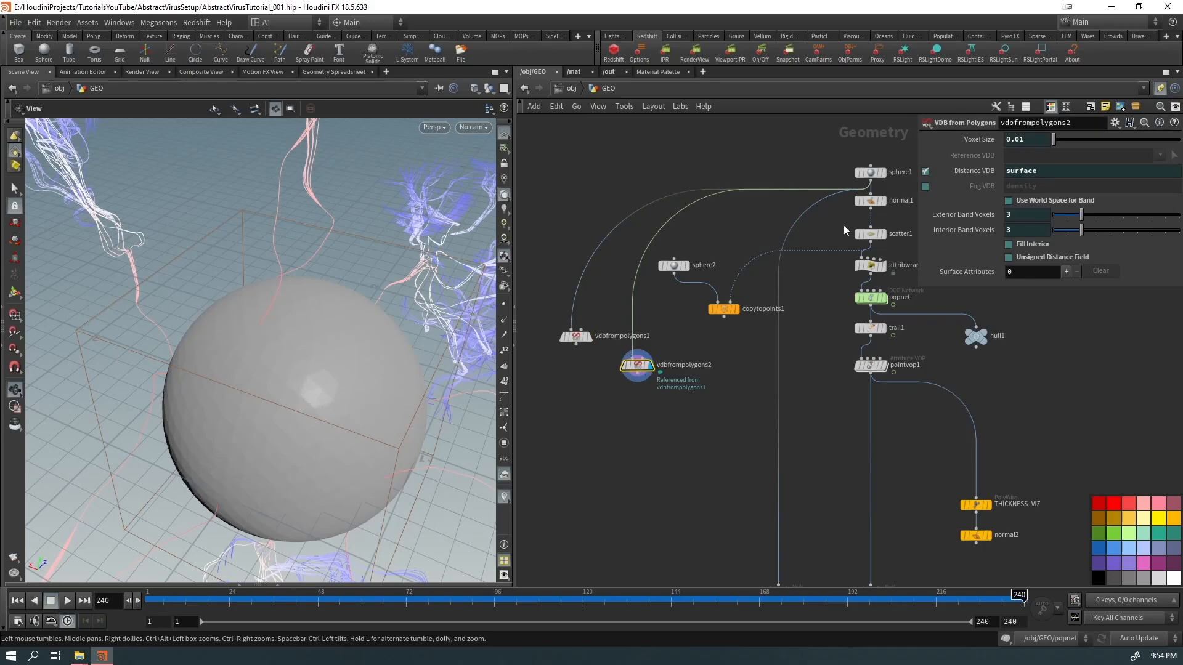
left_click(724, 314)
left_click(637, 358)
left_click_drag(637, 365, 717, 359)
right_click_drag(267, 320, 185, 411)
left_click_drag(185, 411, 540, 265)
Step: Raise the Frequency of sphere2 to 10 and check the smoothness of the copied spheres
left_click(668, 279)
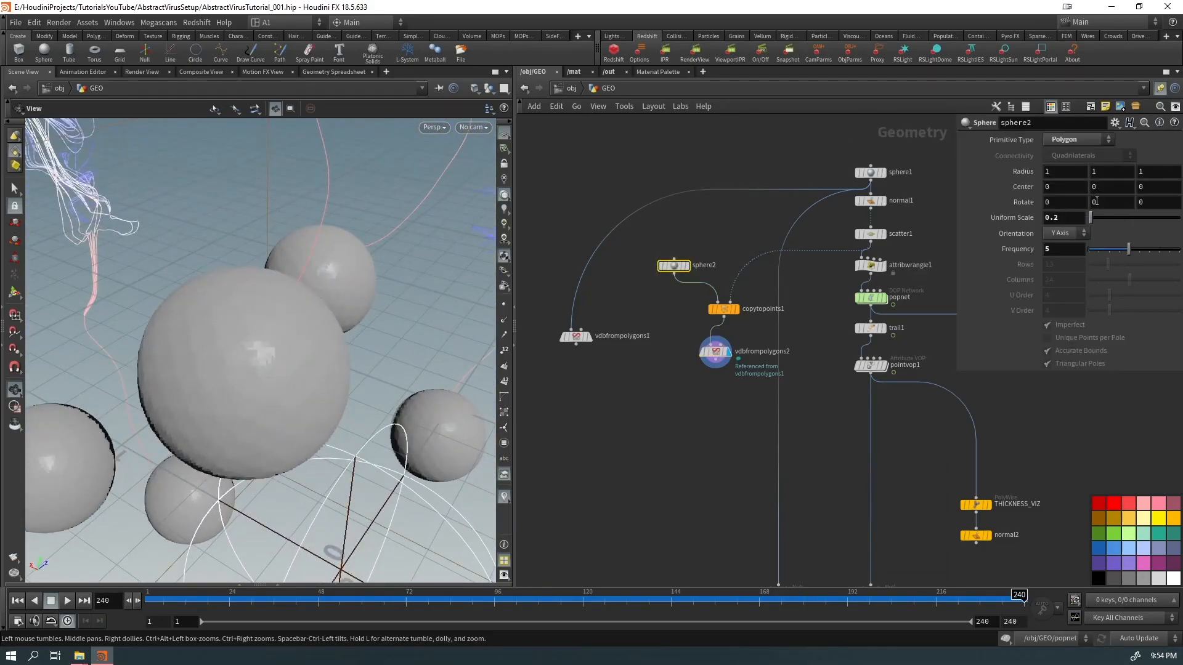
left_click_drag(1108, 249, 1180, 252)
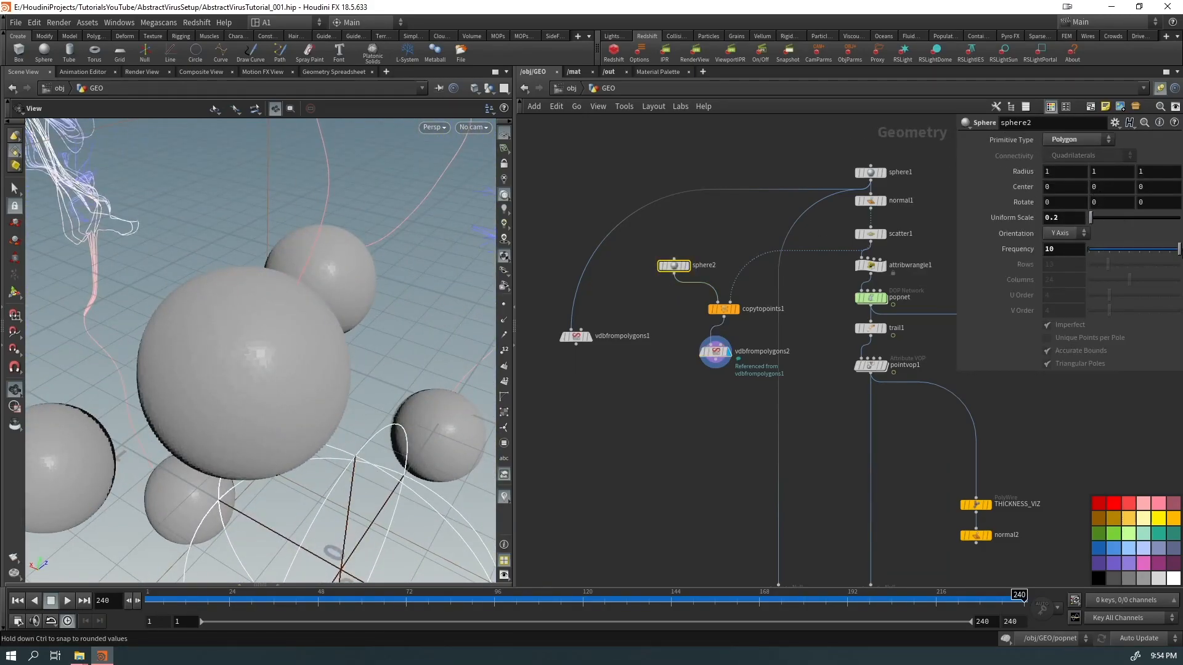
left_click_drag(191, 357, 303, 335)
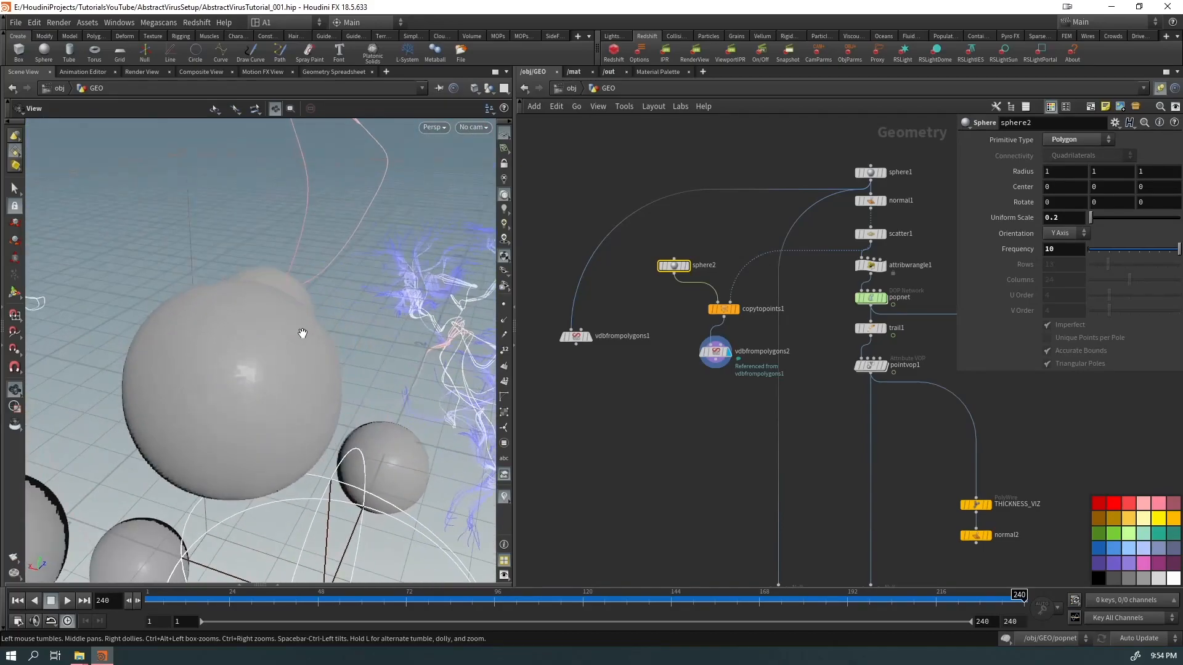
Step: Add a VDB Combine node with vdbfrompolygons1 as first input and vdbfrompolygons2 as second, and display it
left_click_drag(577, 337, 585, 348)
left_click(600, 431)
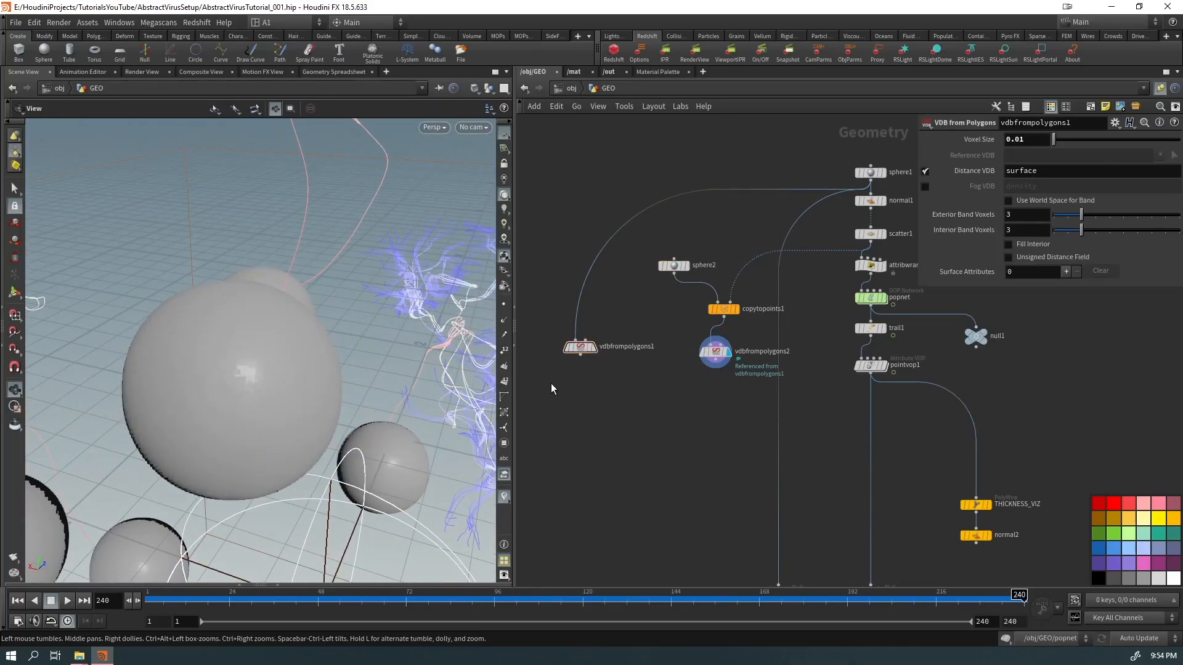
left_click_drag(545, 371, 720, 343)
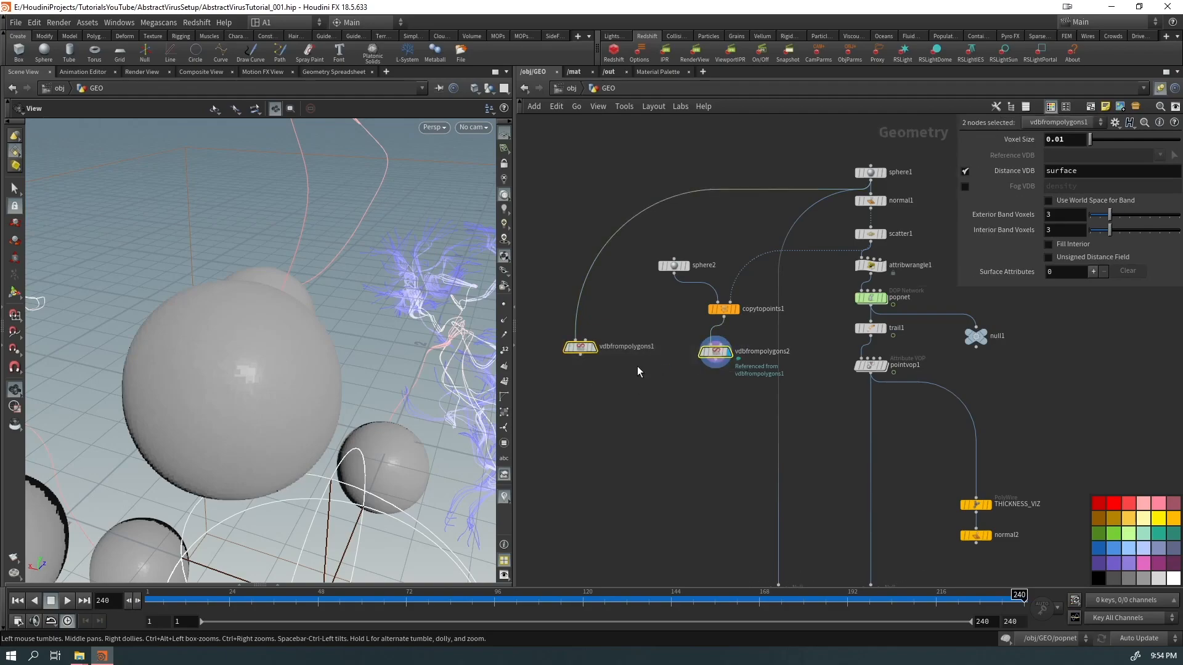
left_click(579, 356)
key("Tab")
type("vdbp")
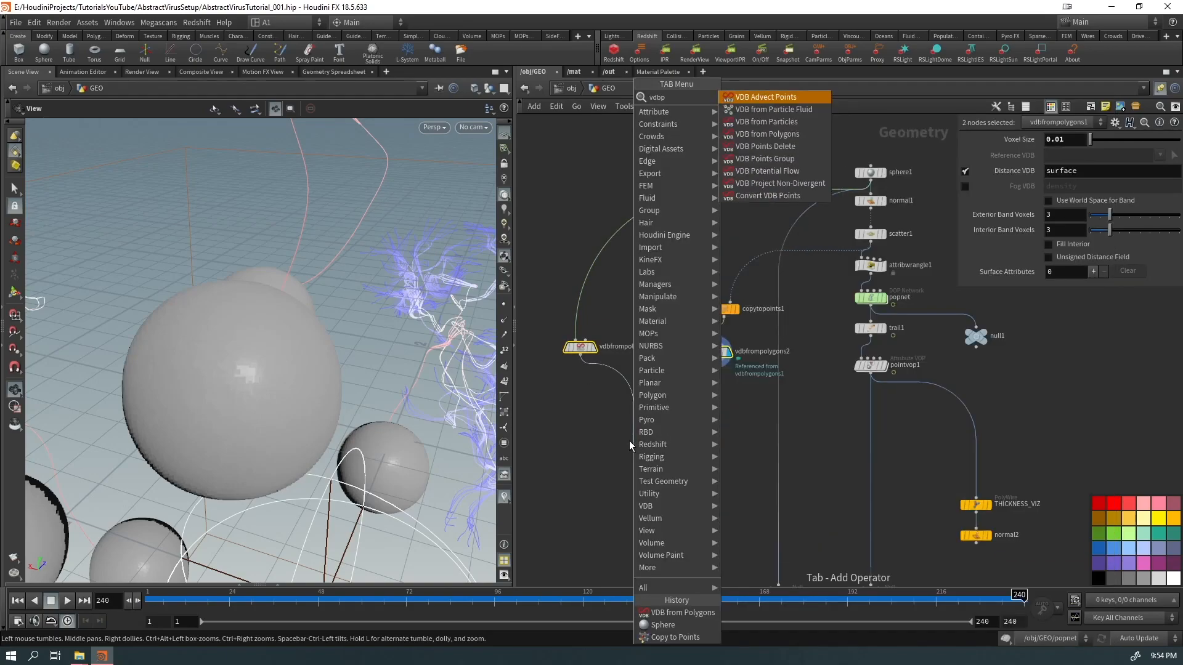
key("BackSpace")
type("v")
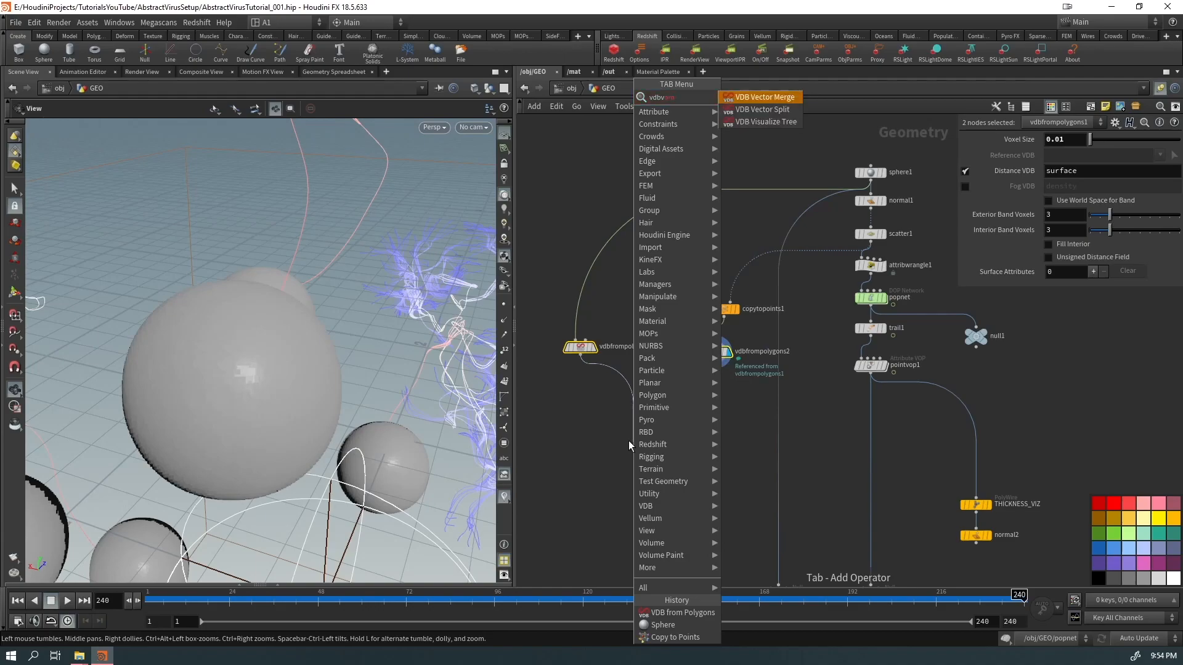
key("BackSpace")
type("c")
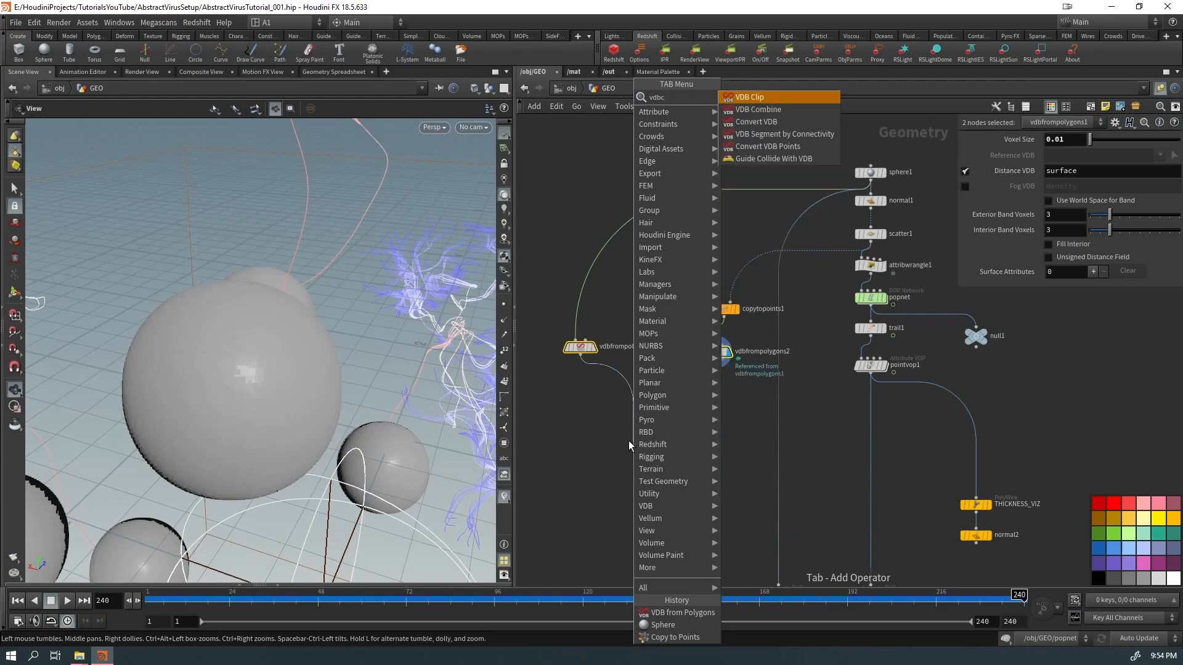
type("om")
key("Return")
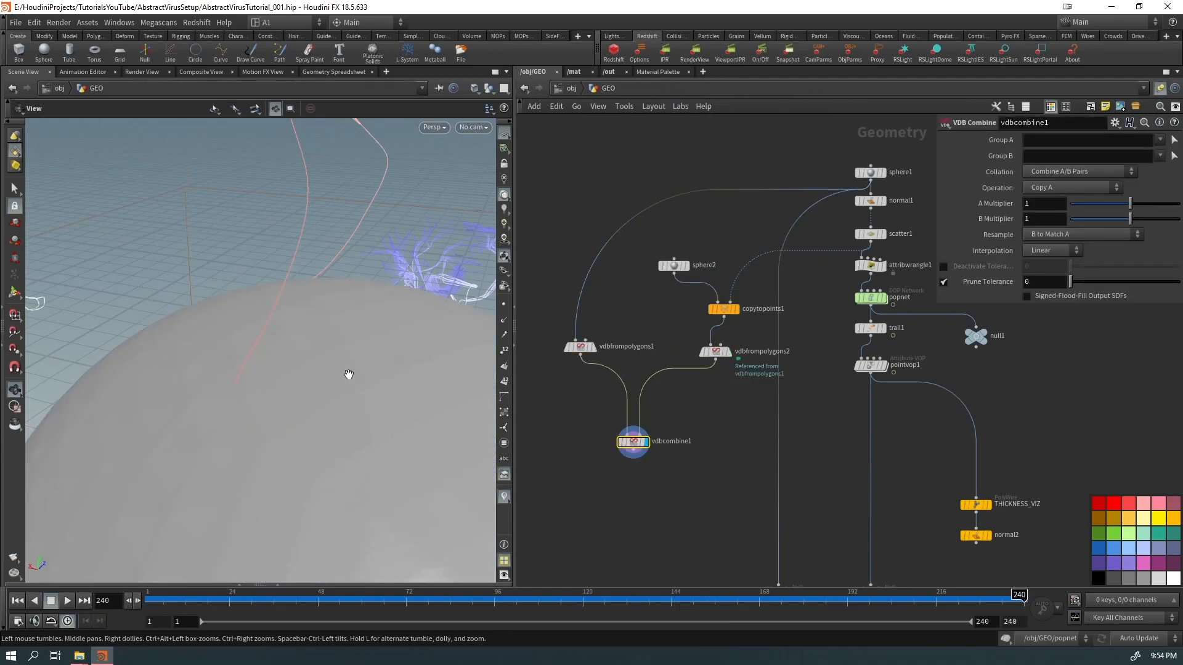
Step: Insert a Subdivide node between sphere1 and vdbfrompolygons1, align it above the VDB node and display it
scroll(352, 375, "down", 5)
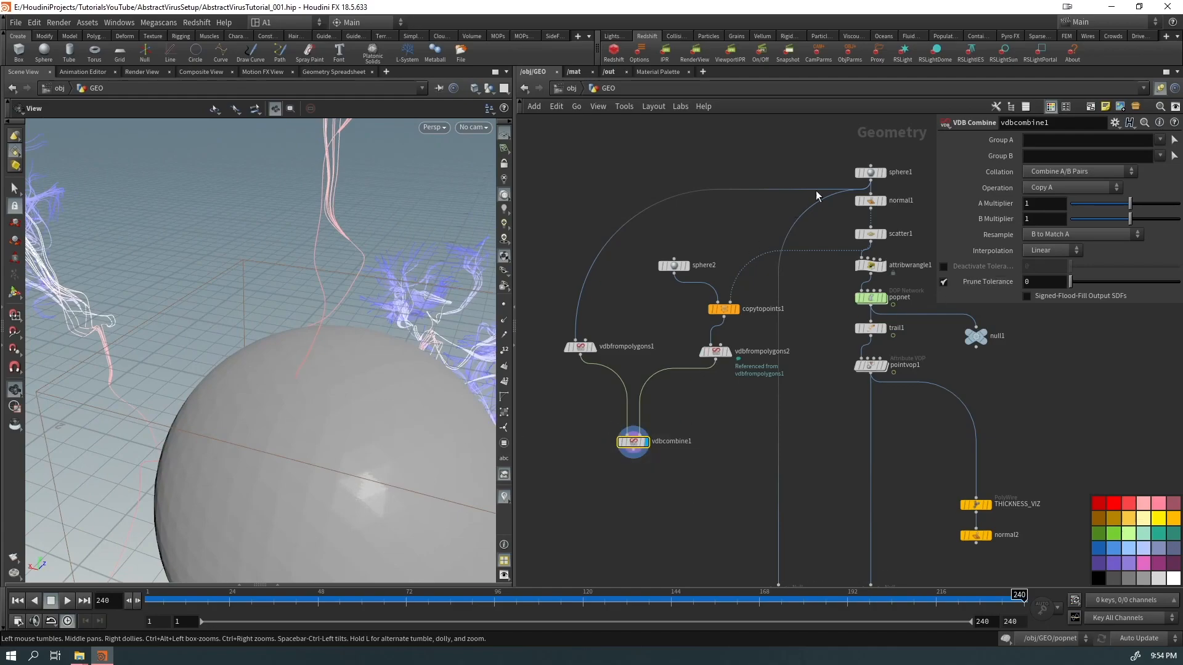
left_click_drag(254, 495, 302, 347)
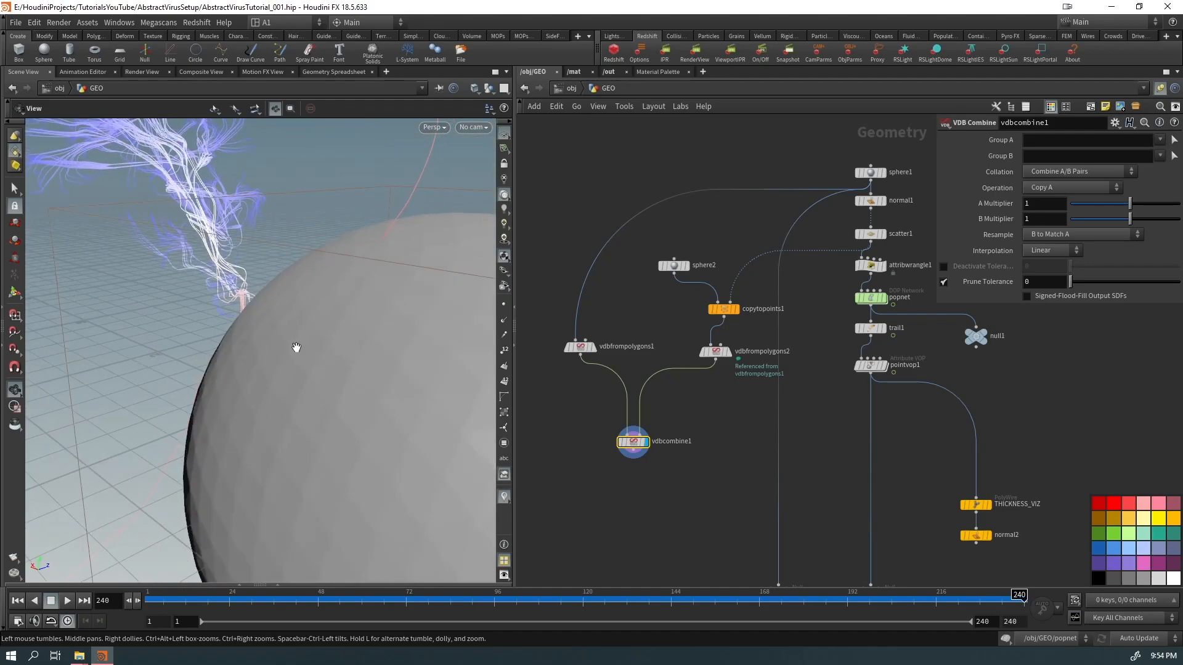
key("Tab")
type("sub")
key("Return")
left_click(563, 271)
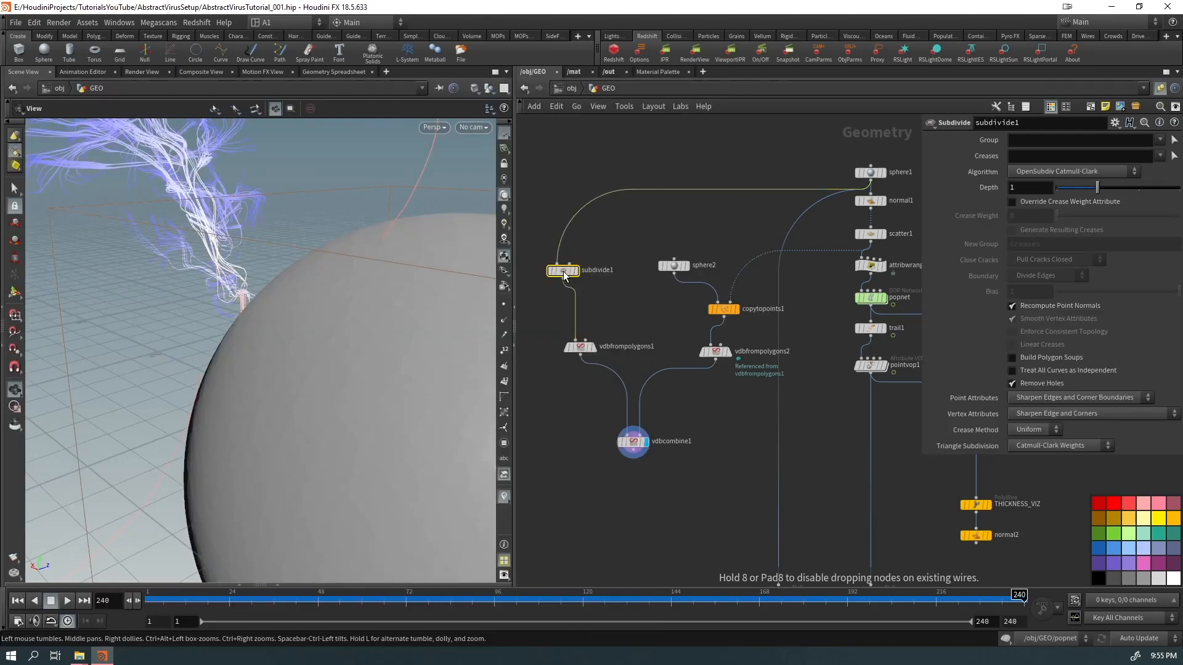
left_click(569, 264)
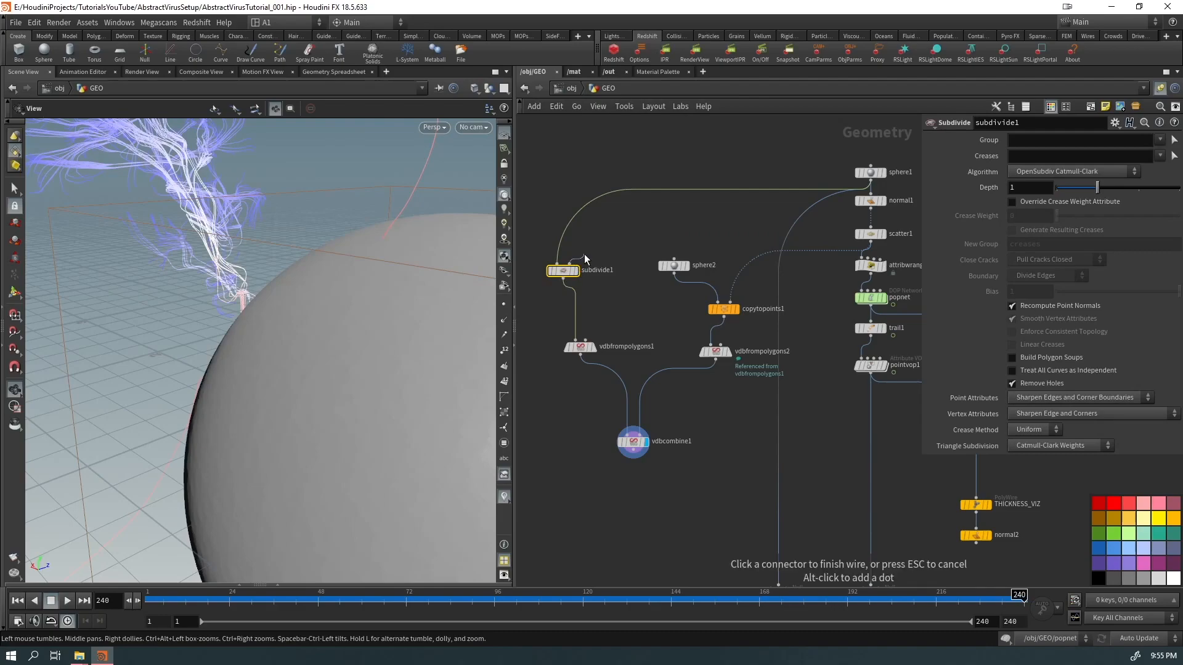
left_click(584, 254)
left_click(576, 269)
left_click_drag(564, 273, 581, 274)
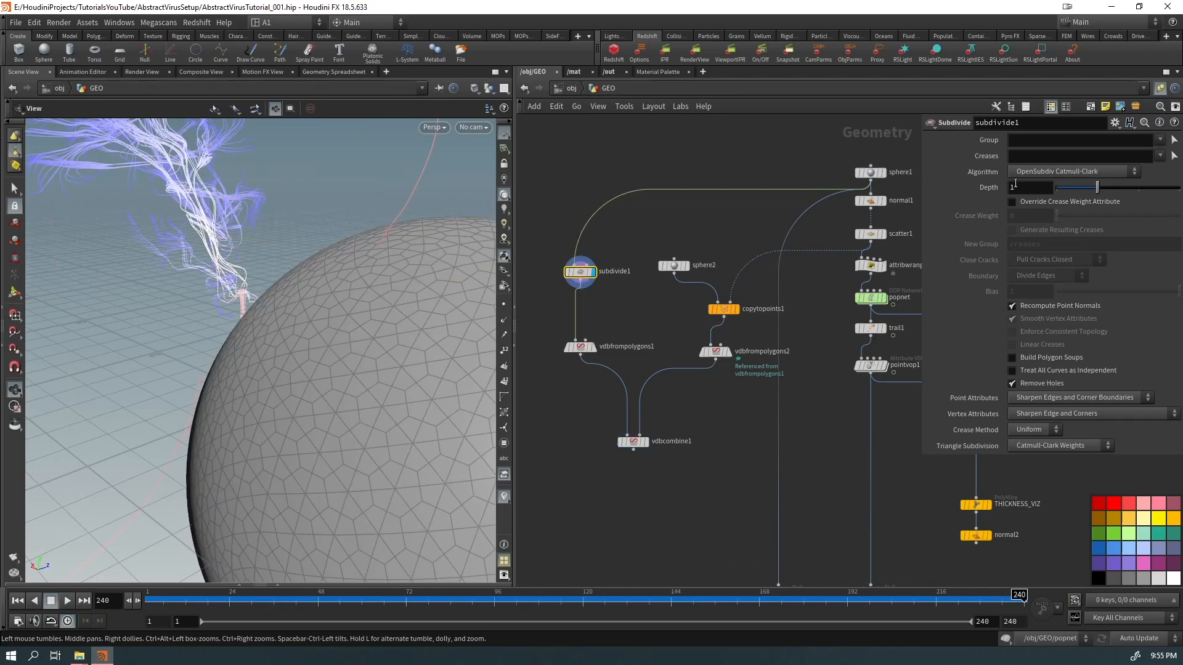
Step: Set the Algorithm of subdivide1 to OpenSubdiv Loop and compare its mesh with sphere1
left_click(1047, 172)
left_click(1045, 230)
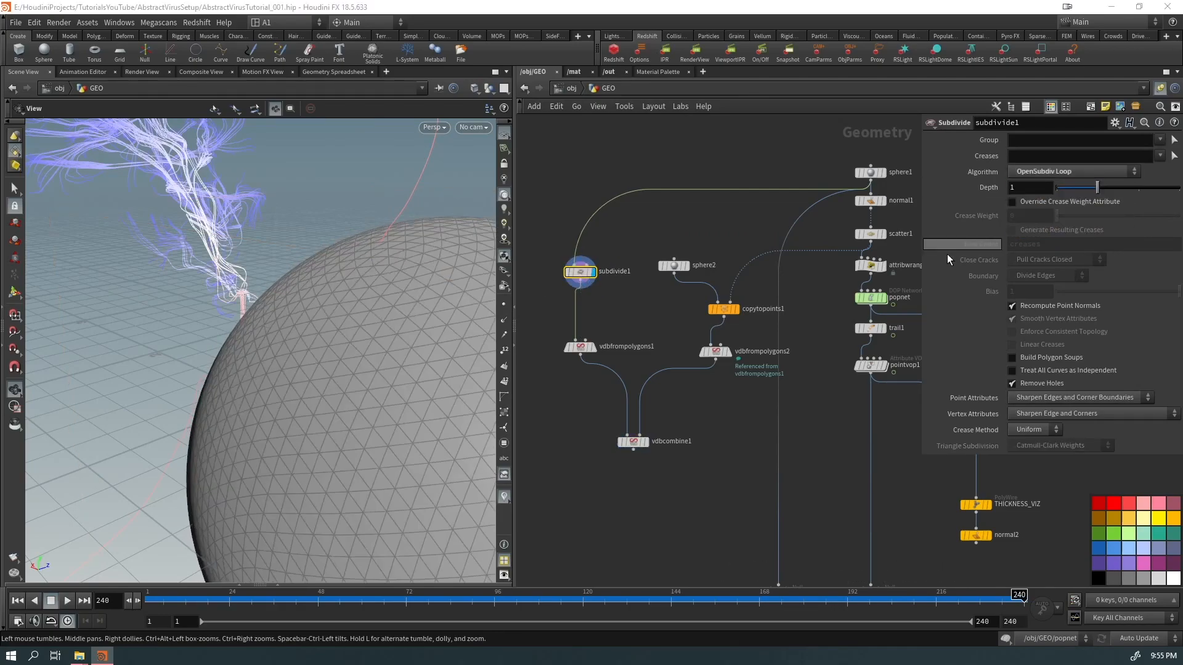
left_click(884, 173)
left_click(594, 272)
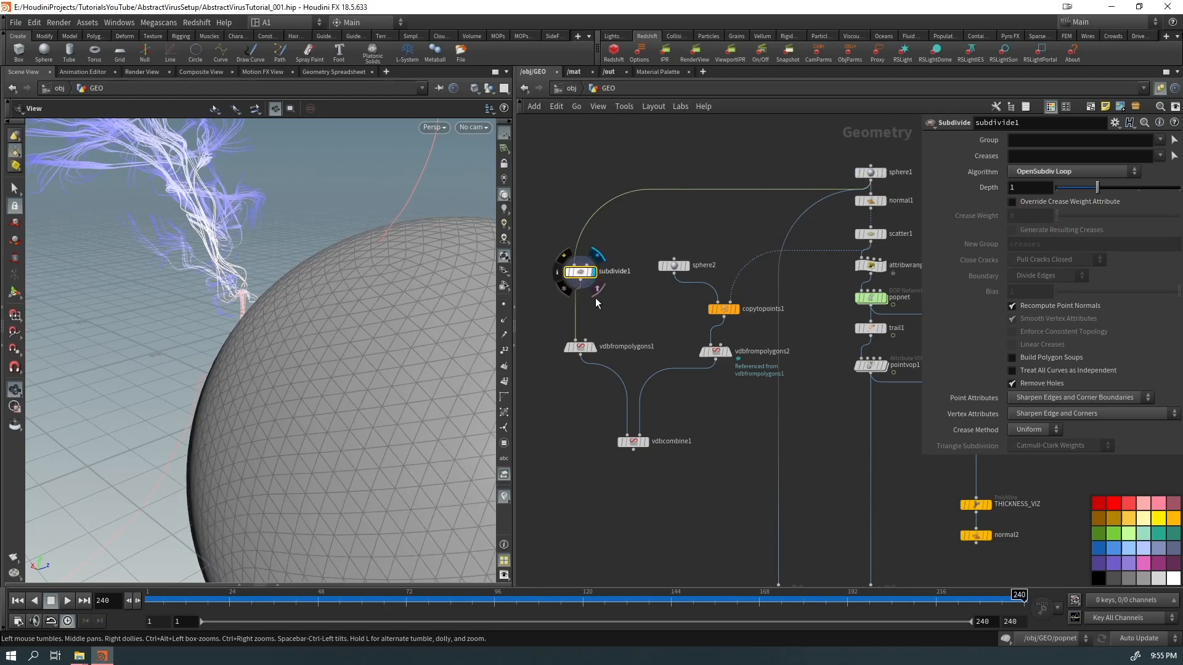
Step: Display vdbcombine1, move it closer to its inputs and set its Operation to SDF Difference
left_click(646, 441)
left_click_drag(645, 442, 657, 409)
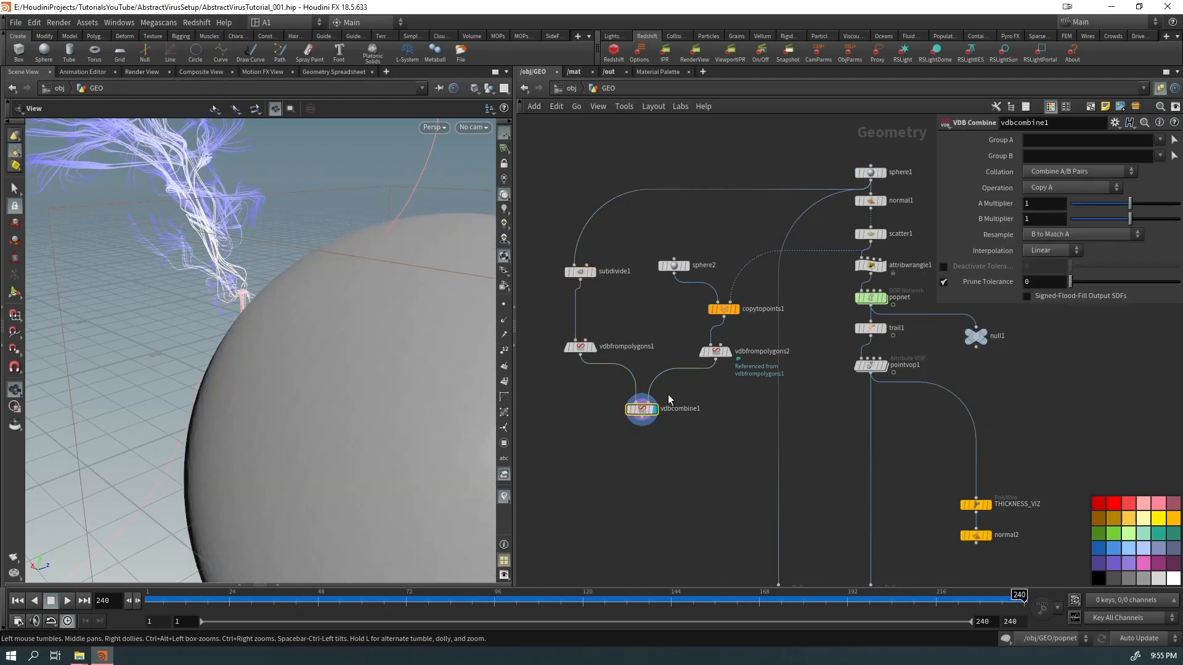
left_click(1062, 170)
left_click(1063, 170)
left_click(1061, 188)
left_click(1052, 362)
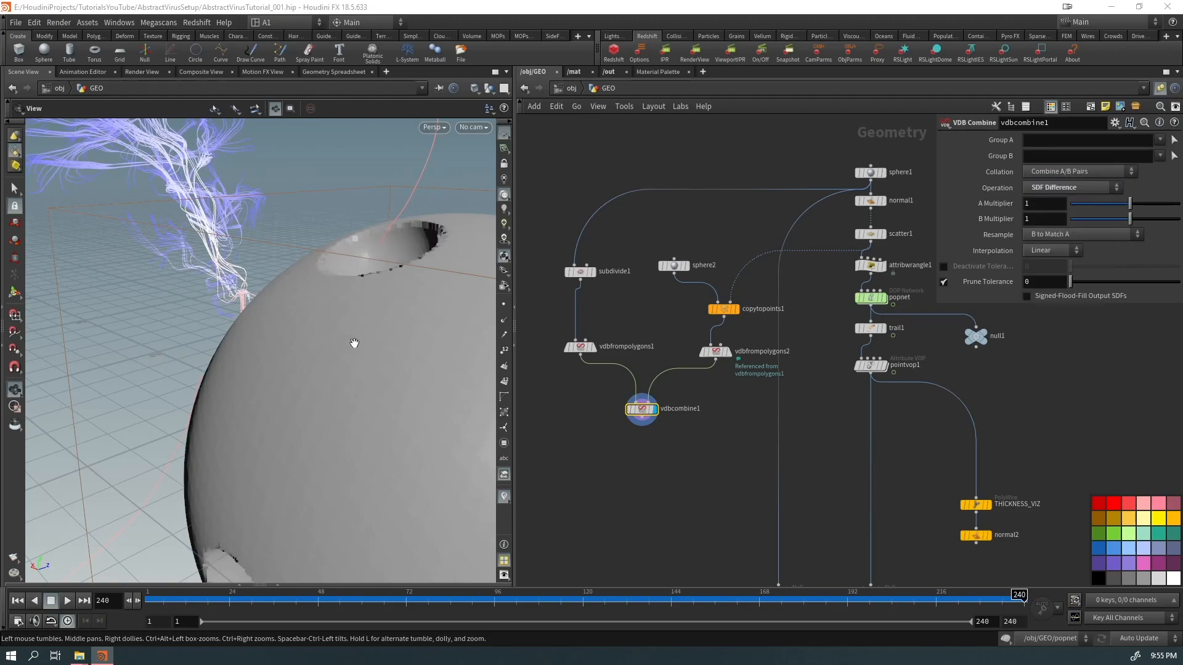
right_click_drag(352, 344, 249, 404)
left_click_drag(248, 404, 329, 398)
Step: Insert a VDB Reshape SDF node between vdbfrompolygons2 and vdbcombine1 with its Offset at 1.53
left_click(666, 371)
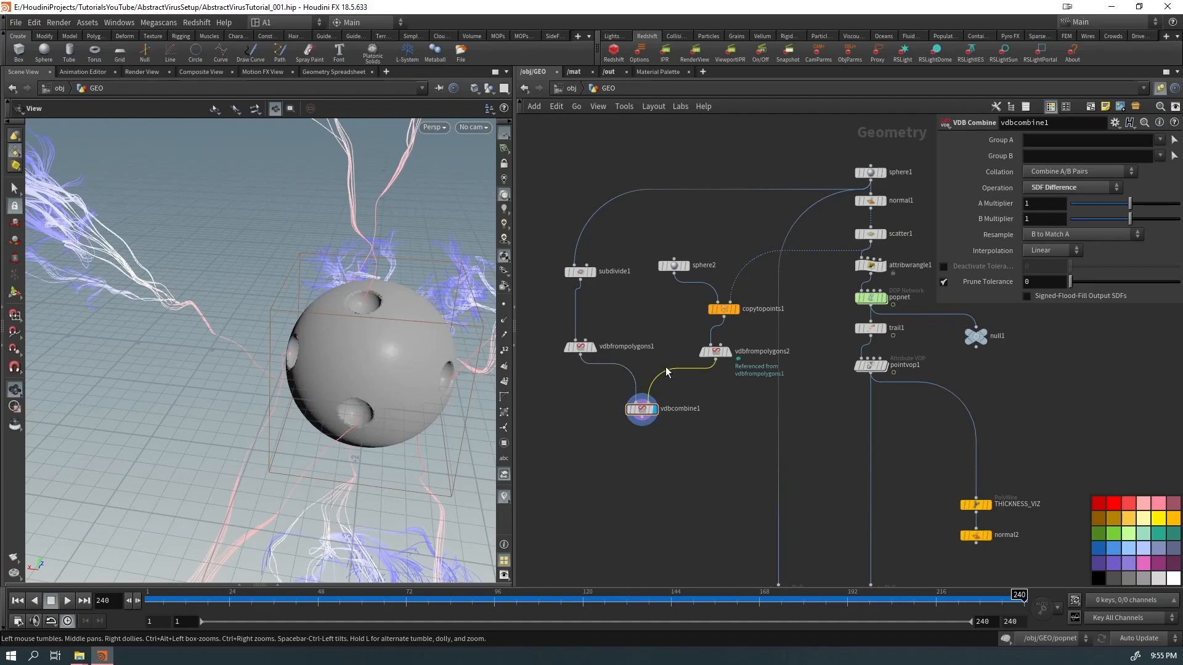
key("Tab")
type("vdb reshape")
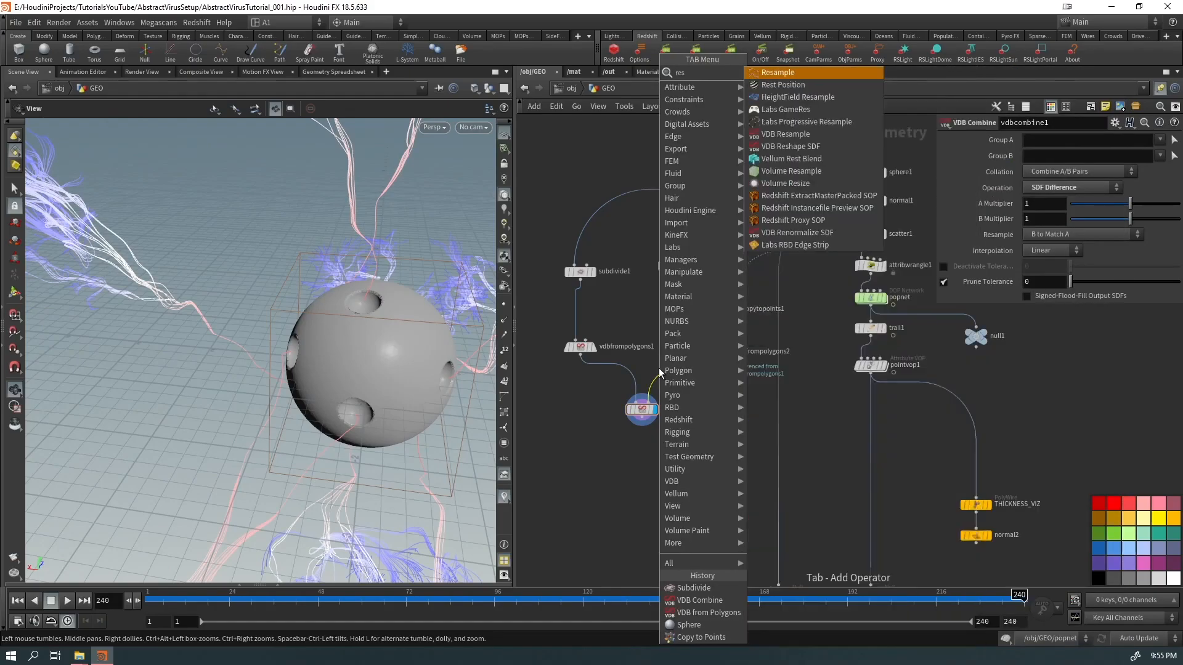
key("Return")
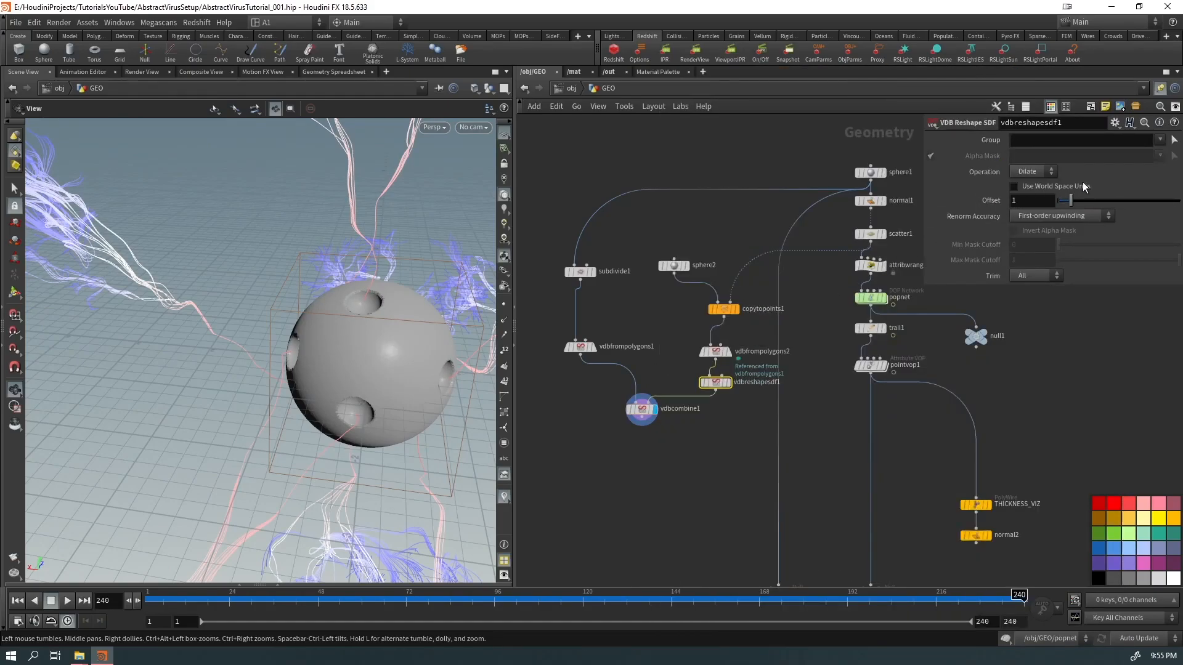
mouse_move(1070, 200)
left_mouse_down()
mouse_move(1128, 204)
mouse_move(1132, 216)
mouse_move(1060, 218)
mouse_move(1062, 203)
mouse_move(1075, 205)
left_mouse_up()
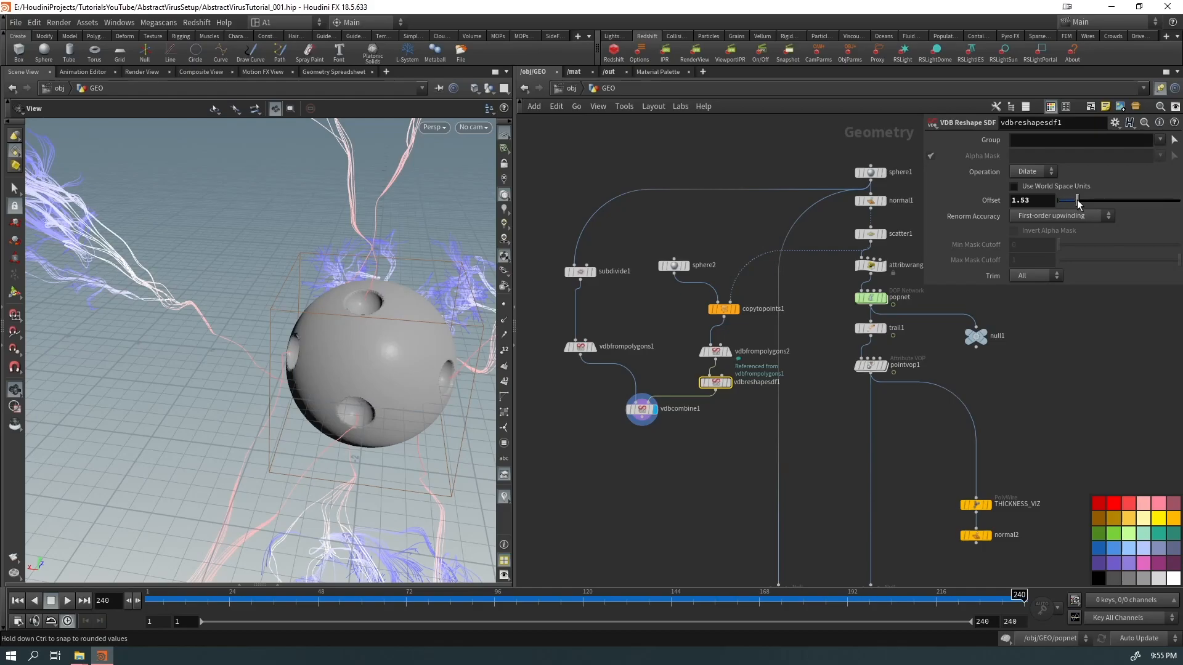
Step: Set the Uniform Scale of sphere2 to 0.1 and check the holes in the core
left_click(661, 269)
left_click(1065, 218)
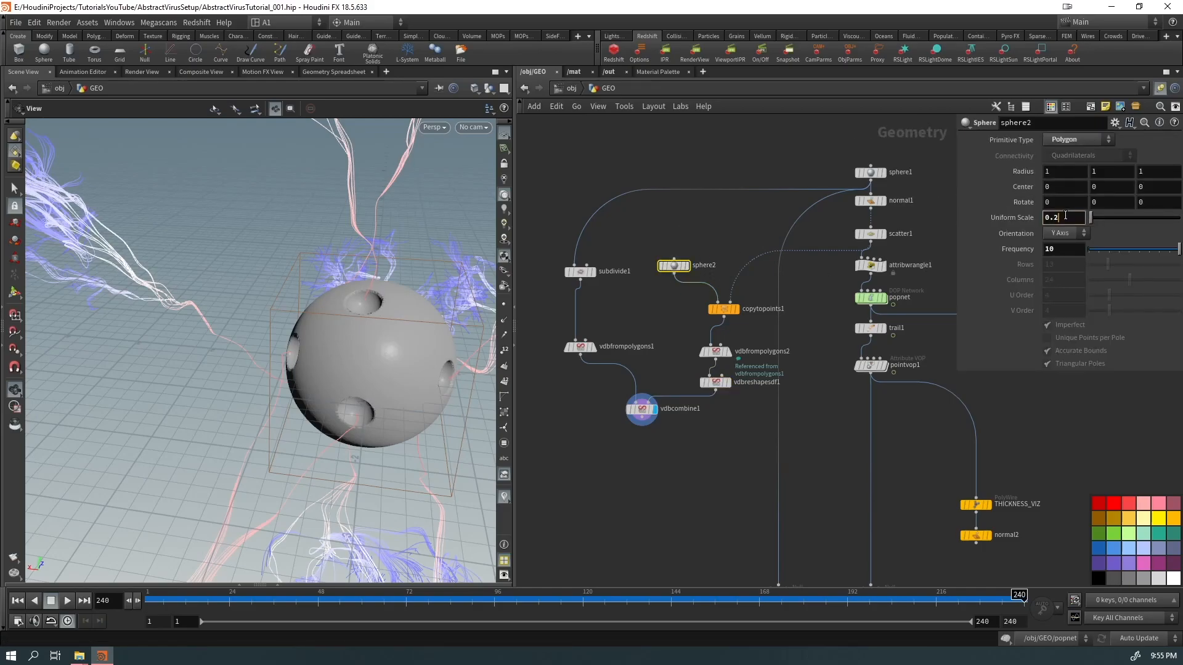
key("BackSpace")
type("1")
key("Return")
left_click_drag(391, 380, 247, 341)
Step: Add a VDB Reshape SDF node after vdbcombine1, display it and set its Offset to 10
left_click(634, 408)
key("Tab")
type("resh")
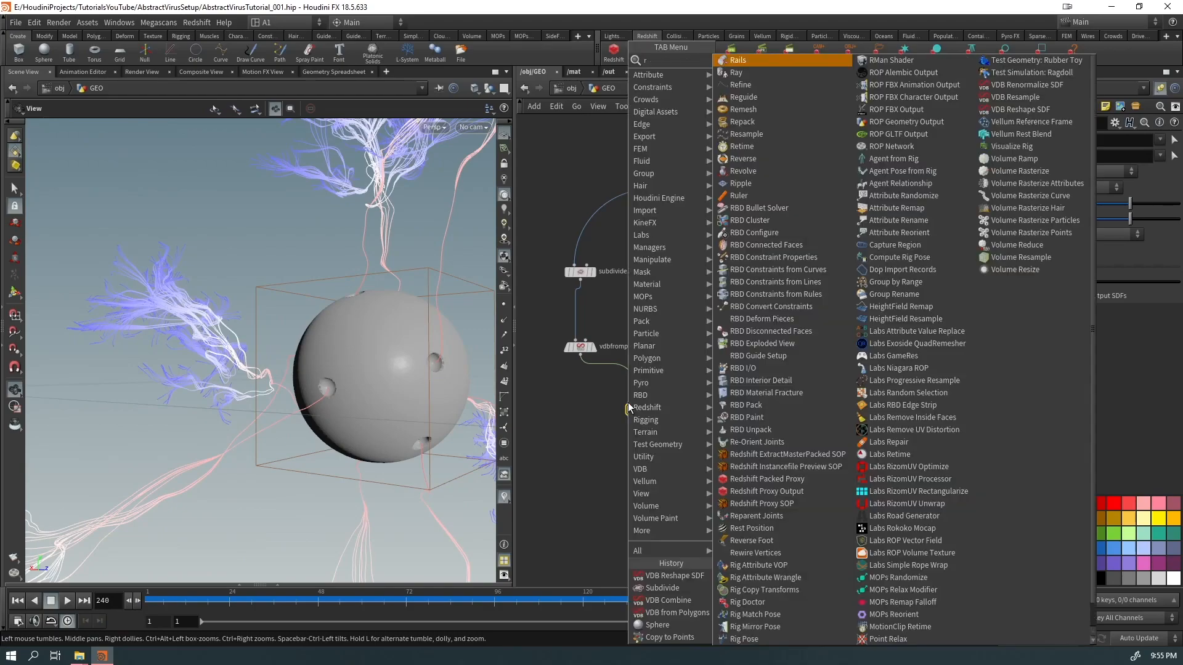
key("Return")
key("Return")
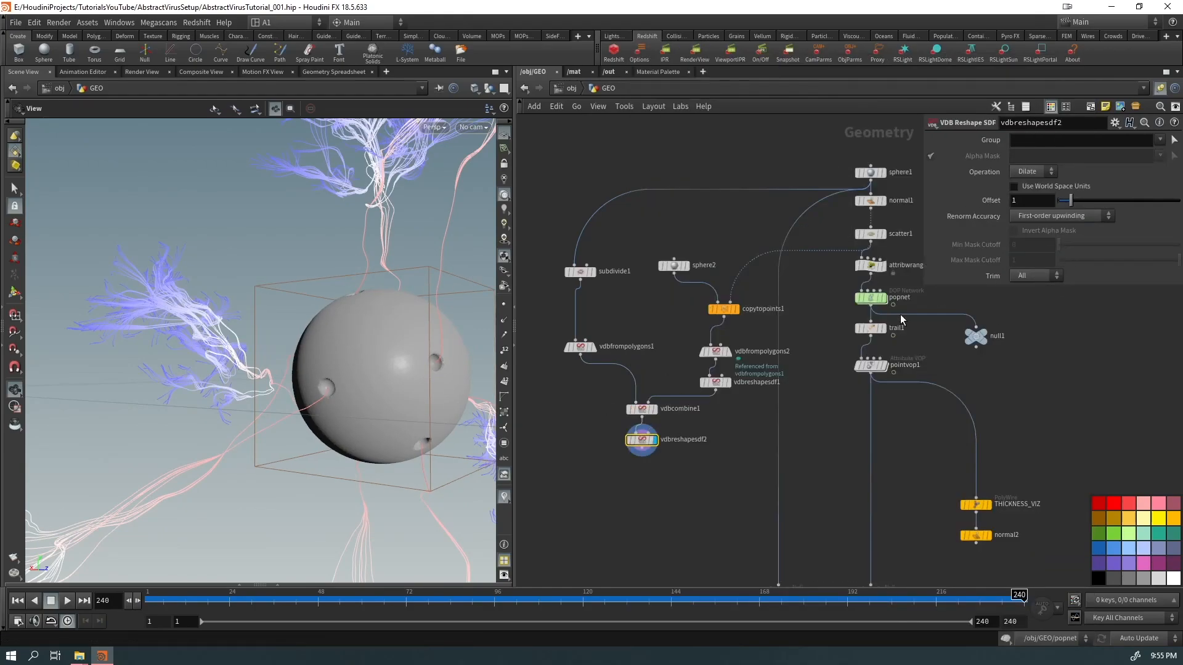
left_click(625, 437)
left_click_drag(1076, 198, 1179, 202)
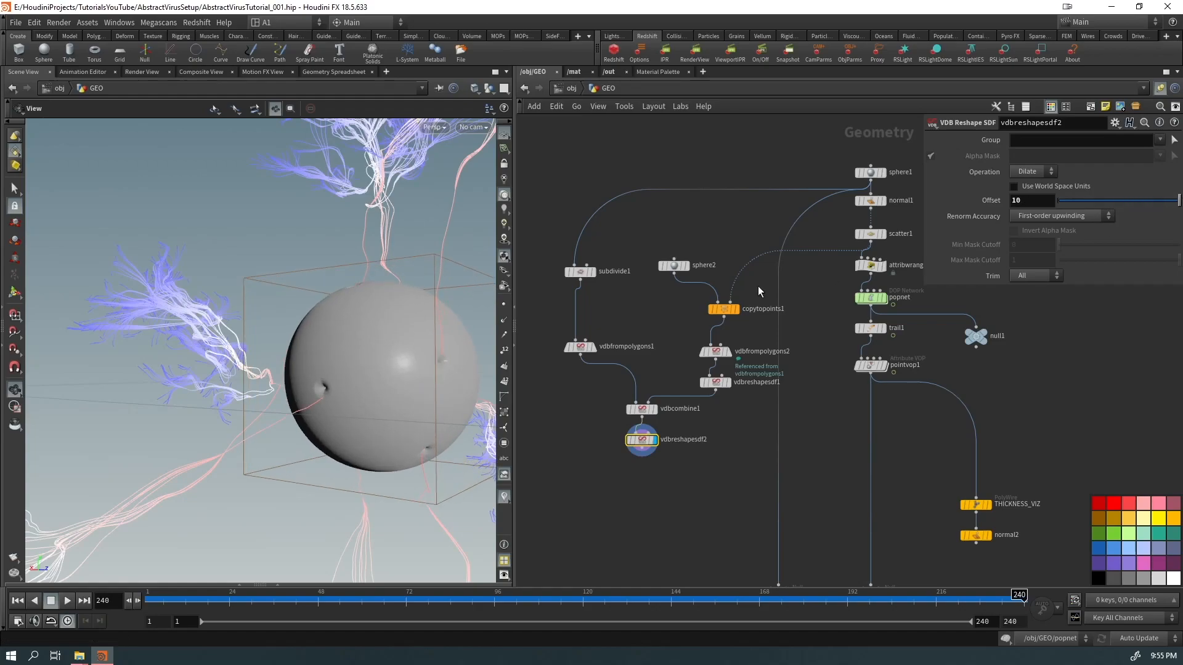
Step: Set the Offset of vdbreshapesdf2 to 5 and check the holes around the core
left_click_drag(330, 305, 377, 338)
left_click_drag(1023, 202, 946, 244)
type("5")
key("Return")
left_click_drag(336, 372, 449, 388)
left_click_drag(345, 283, 357, 259)
right_click_drag(357, 258, 678, 143)
left_click_drag(392, 276, 373, 309)
scroll(374, 310, "down", 10)
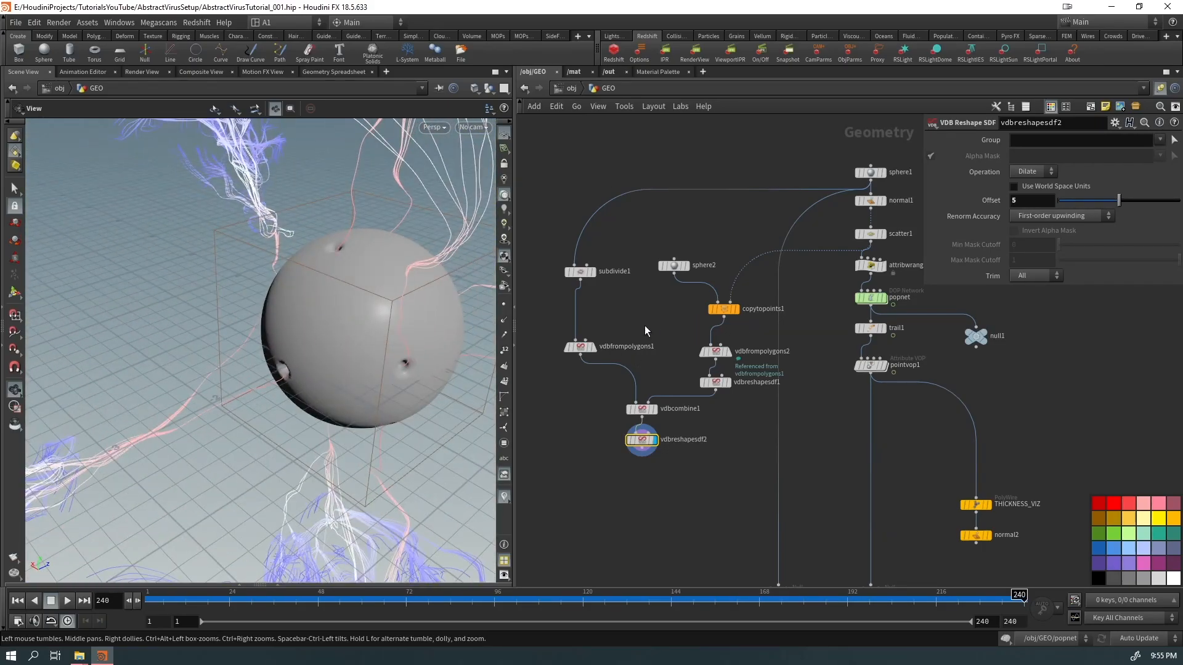
Step: Enlarge the holes by setting the Offset of vdbreshapesdf1 to 10, after trying 2 and 4
left_click(724, 354)
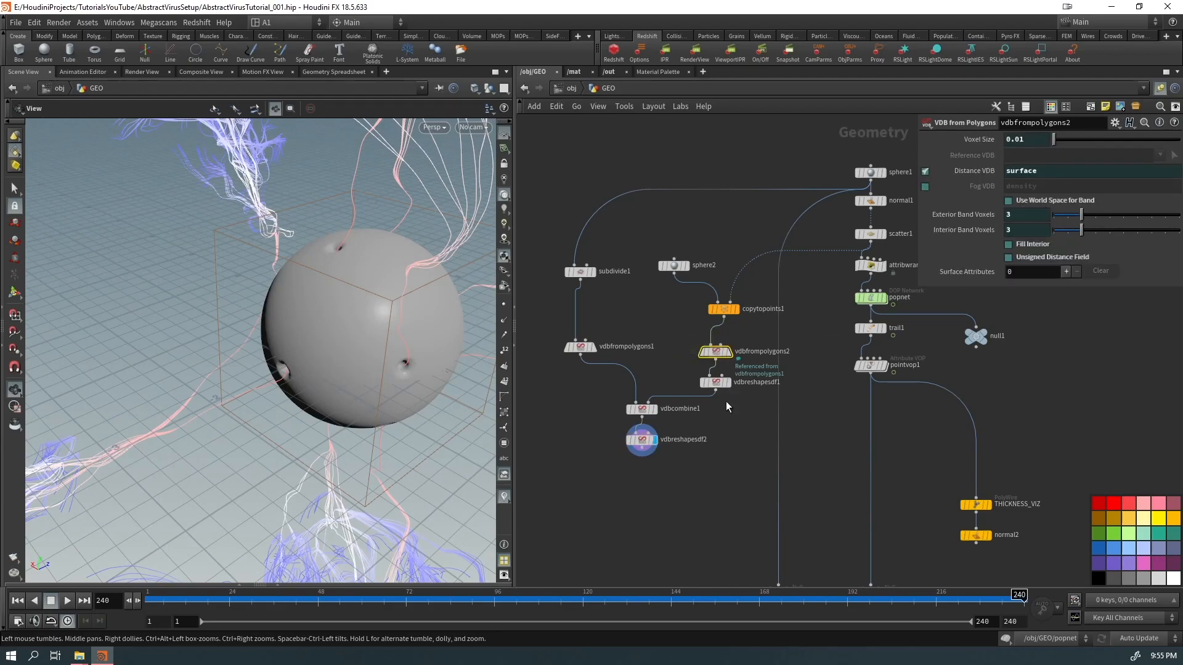
left_click(714, 382)
left_click(1023, 200)
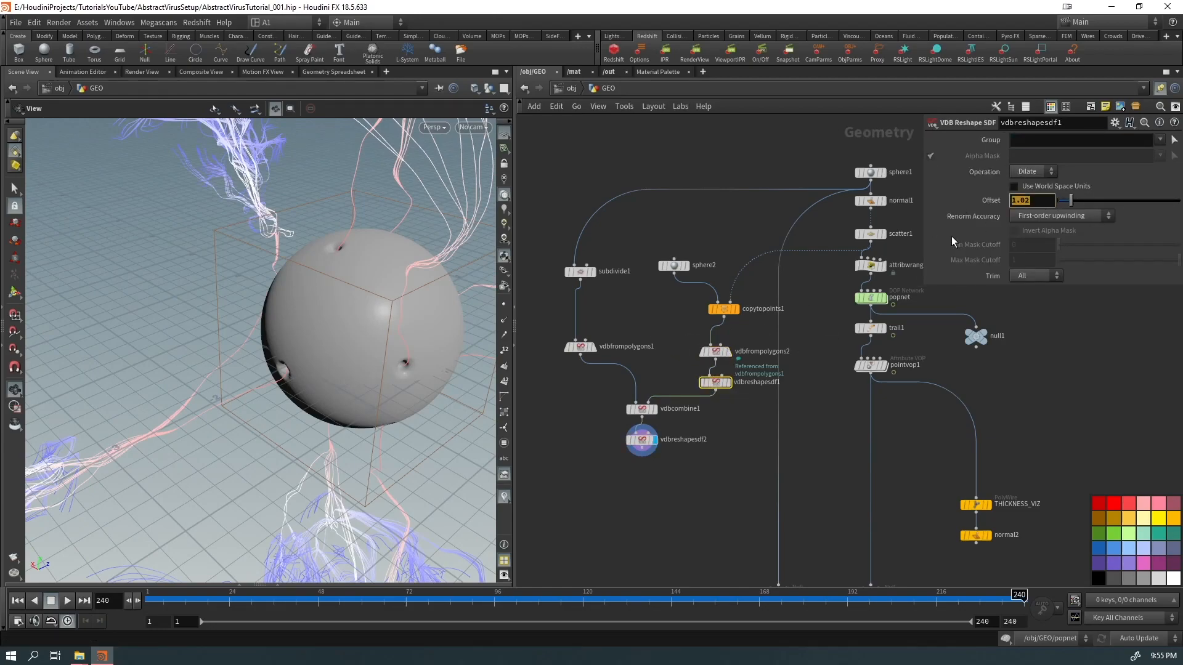
type("2")
key("Return")
type("4")
key("Return")
left_click_drag(391, 391, 468, 335)
double_click(1029, 200)
type("10")
key("Return")
left_click_drag(329, 286, 333, 320)
Step: Try an Offset of 15 on vdbreshapesdf2, return it to 10 and check a hole up close
left_click_drag(670, 461, 617, 428)
key("Return")
type("15")
key("Return")
left_click_drag(347, 295, 432, 257)
left_click(1031, 200)
type("10")
key("Return")
left_click_drag(409, 343, 335, 338)
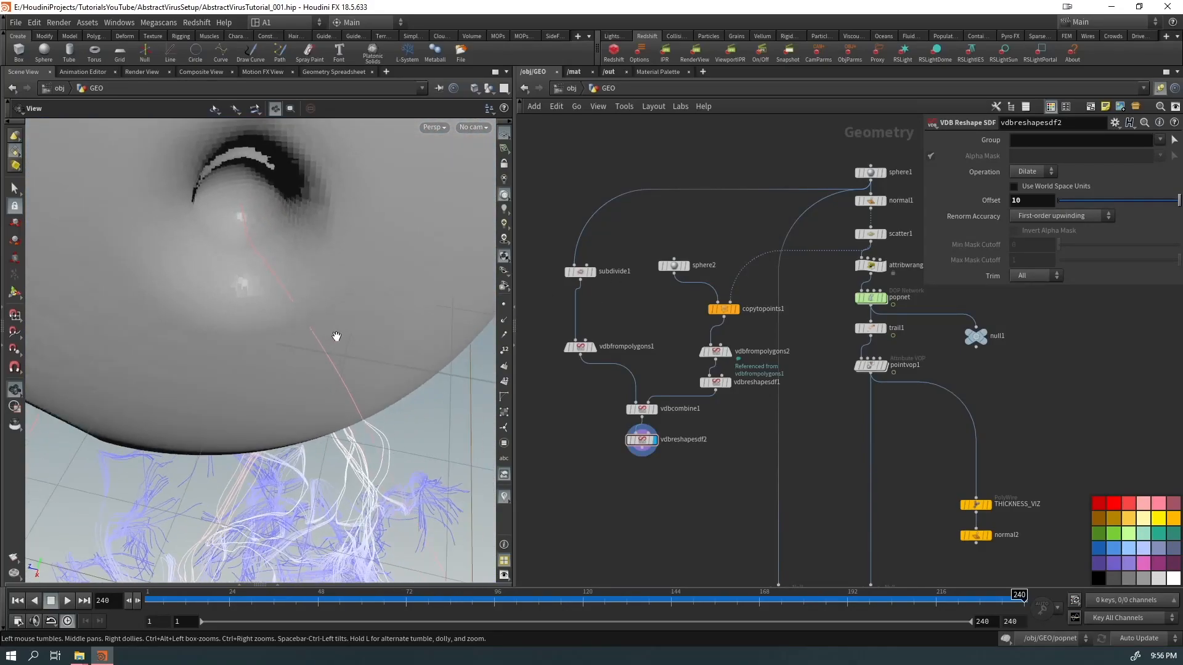
Step: Add a Convert VDB node after vdbreshapesdf2 with Convert To set to Polygons
left_click_drag(661, 479, 611, 436)
scroll(660, 405, "down", 2)
scroll(200, 348, "down", 5)
left_click_drag(297, 224, 308, 289)
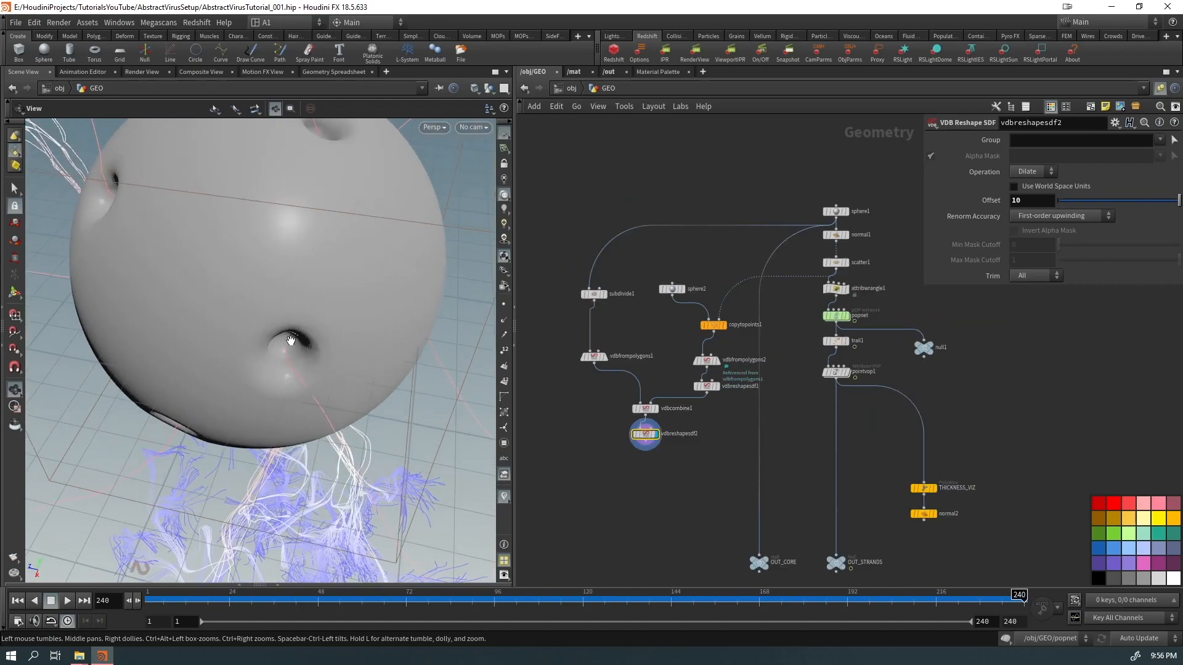
key("Tab")
mouse_move(631, 433)
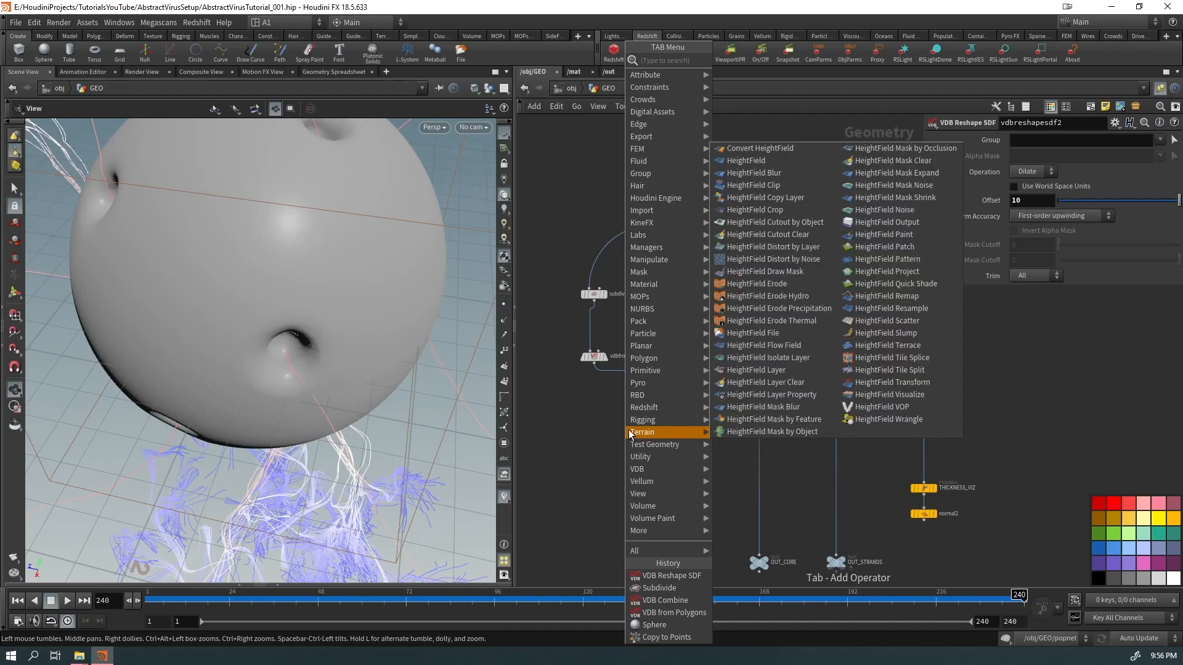
type("convdb")
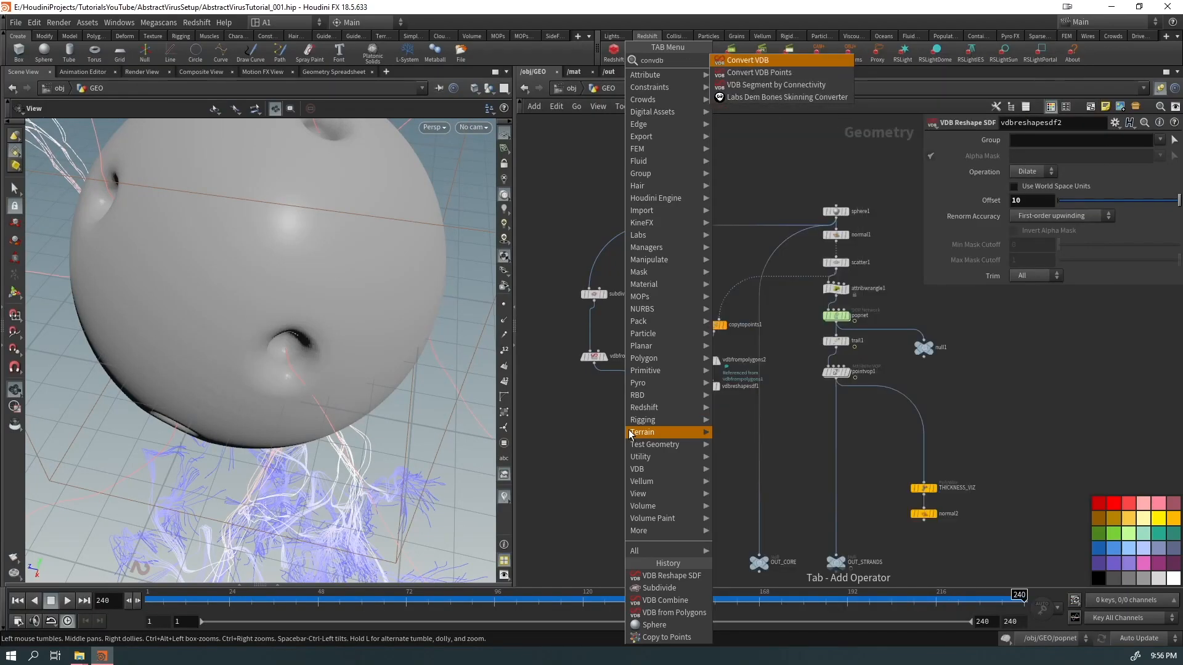
key("Return")
left_click(1060, 156)
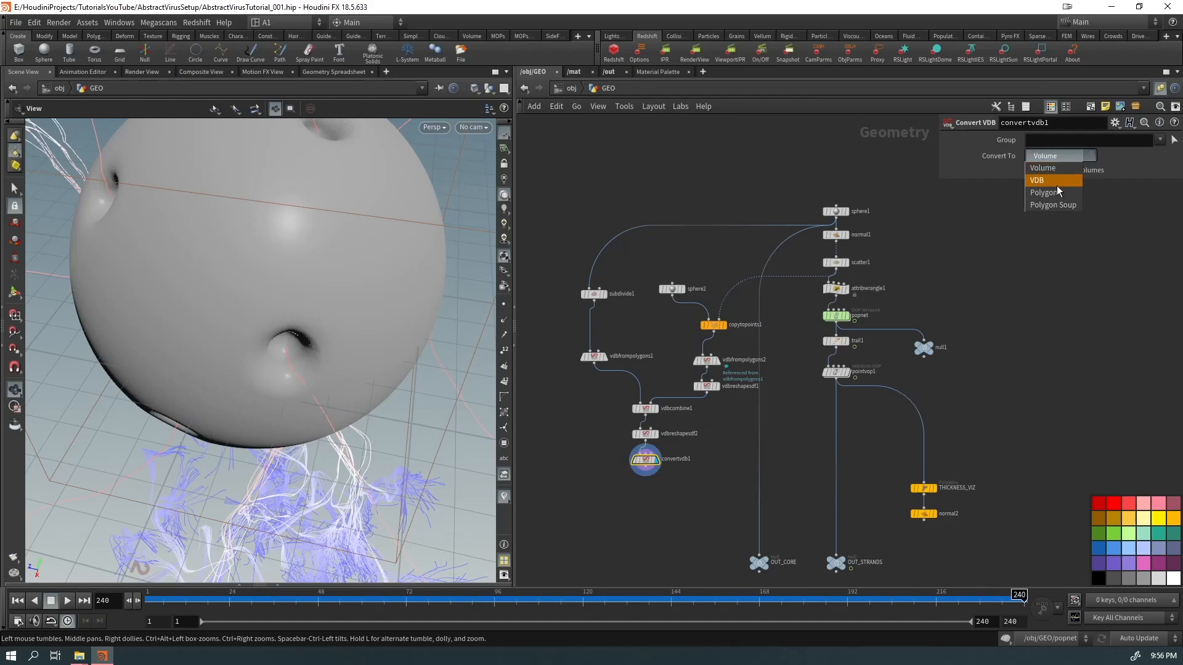
left_click(1055, 192)
Step: Examine the converted polygon mesh around the holes and over the whole core
left_click_drag(391, 330, 290, 330)
right_click_drag(290, 330, 594, 319)
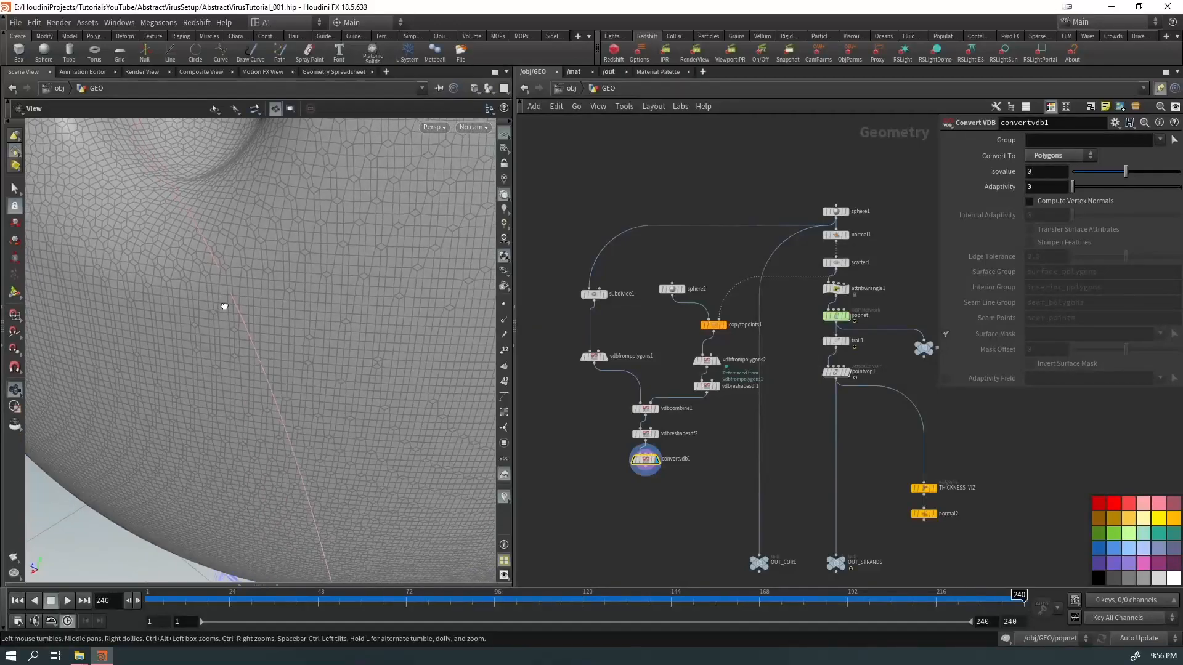
left_click_drag(219, 306, 284, 334)
right_click_drag(233, 290, 105, 282)
left_click_drag(105, 282, 179, 269)
left_click_drag(307, 338, 291, 246)
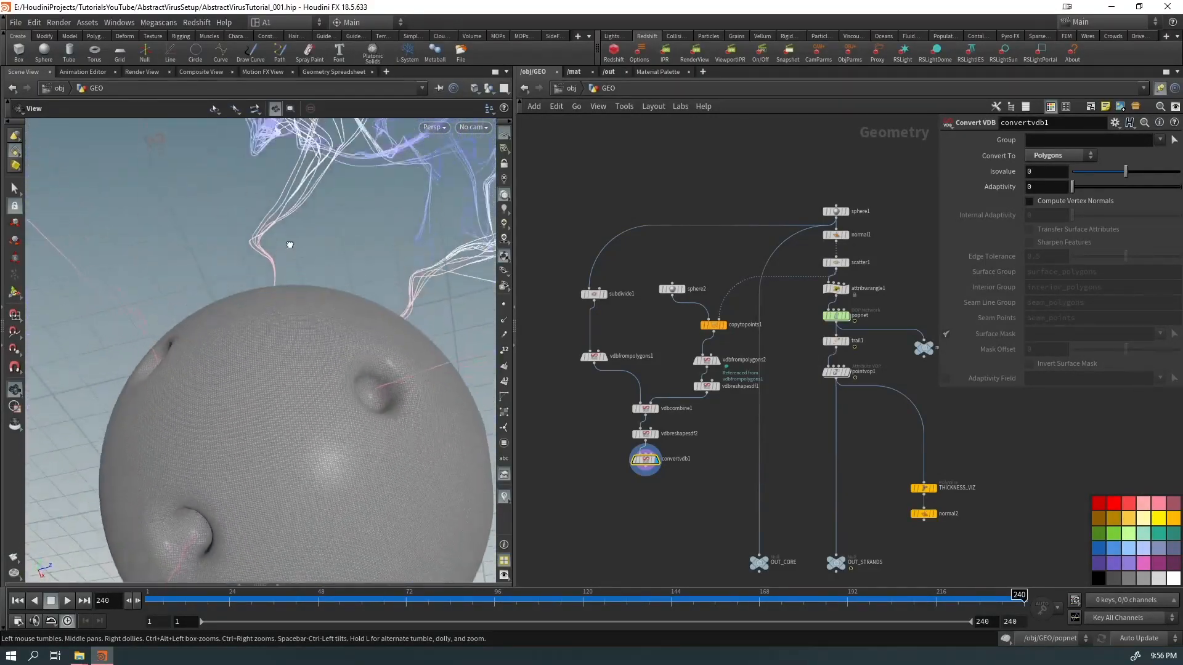
right_click_drag(290, 246, 130, 430)
left_click_drag(129, 431, 364, 467)
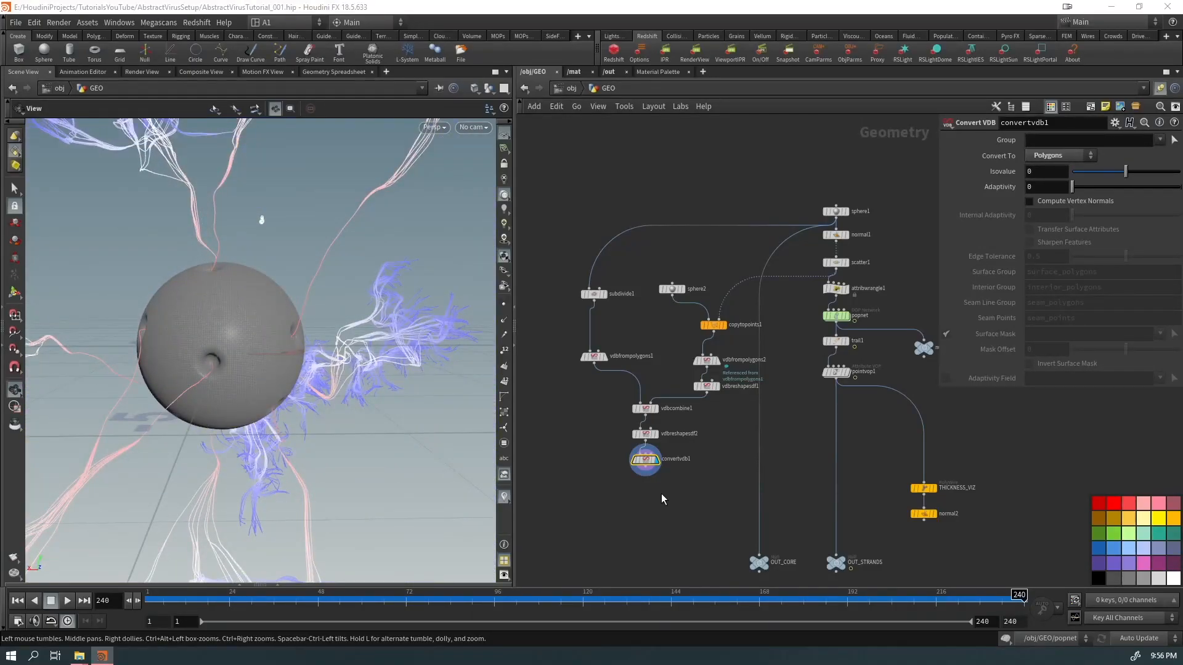
Step: Add a Null node after convertvdb1 and name it OUT_CORE1
key("Tab")
type("null")
key("Return")
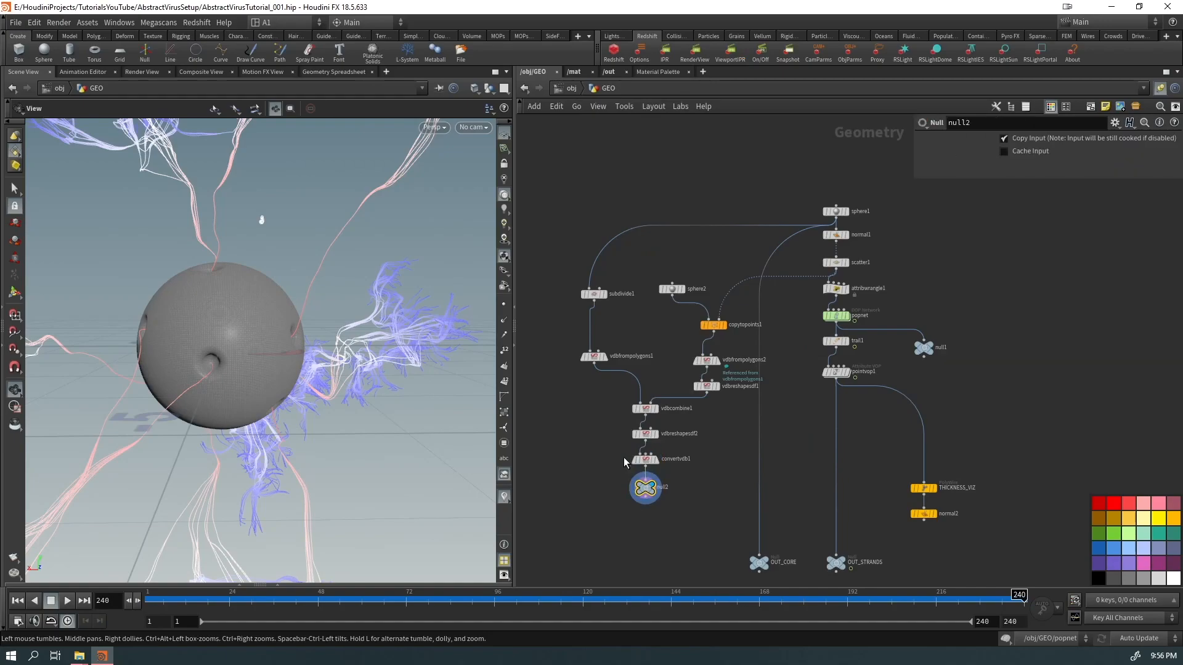
double_click(661, 487)
type("null3")
key("Return")
scroll(667, 490, "up", 2)
scroll(669, 487, "up", 2)
key("Escape")
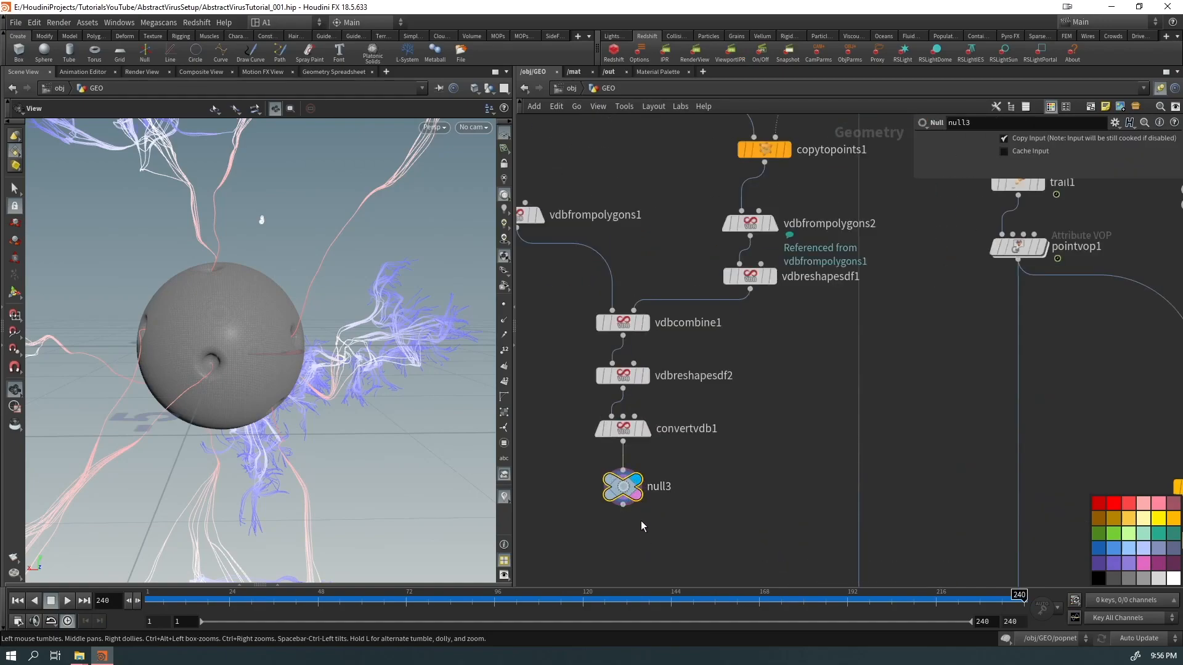
double_click(659, 487)
type("OU")
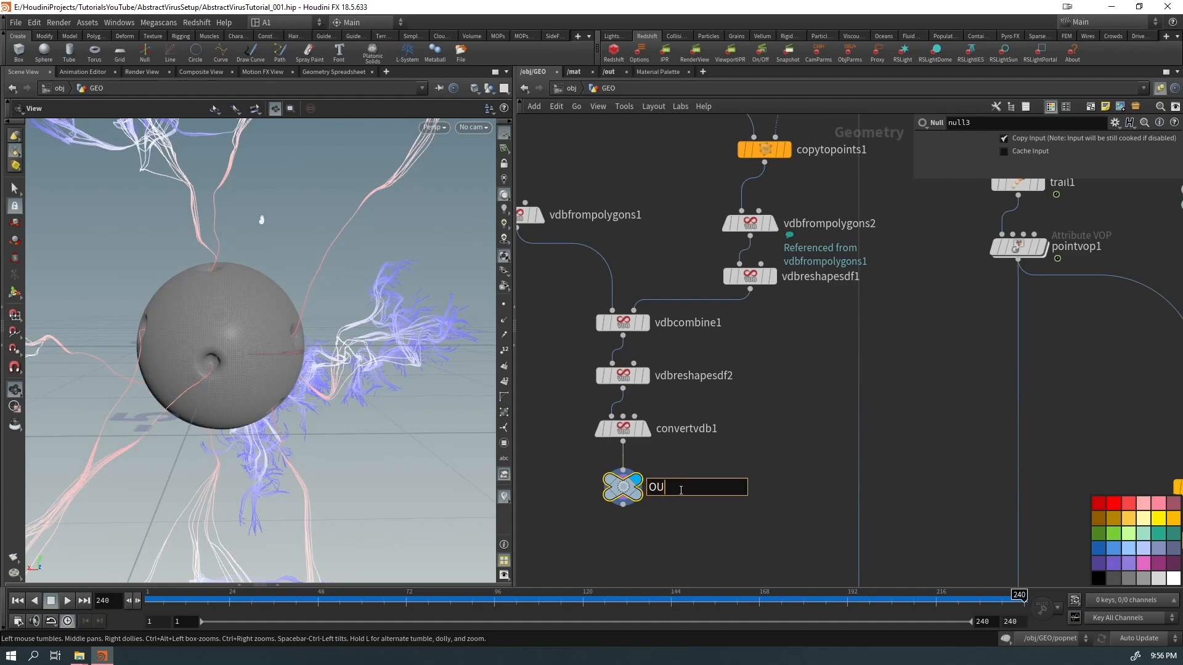
type("T_CORE1")
key("Return")
Step: Copy the OUT_CORE1 node, enter popnet and insert a Merge node between popsolver and output
left_click_drag(716, 542, 594, 457)
key("ctrl+c")
middle_click_drag(832, 391, 678, 601)
double_click(865, 341)
middle_click_drag(735, 506, 637, 396)
key("Tab")
type("merge")
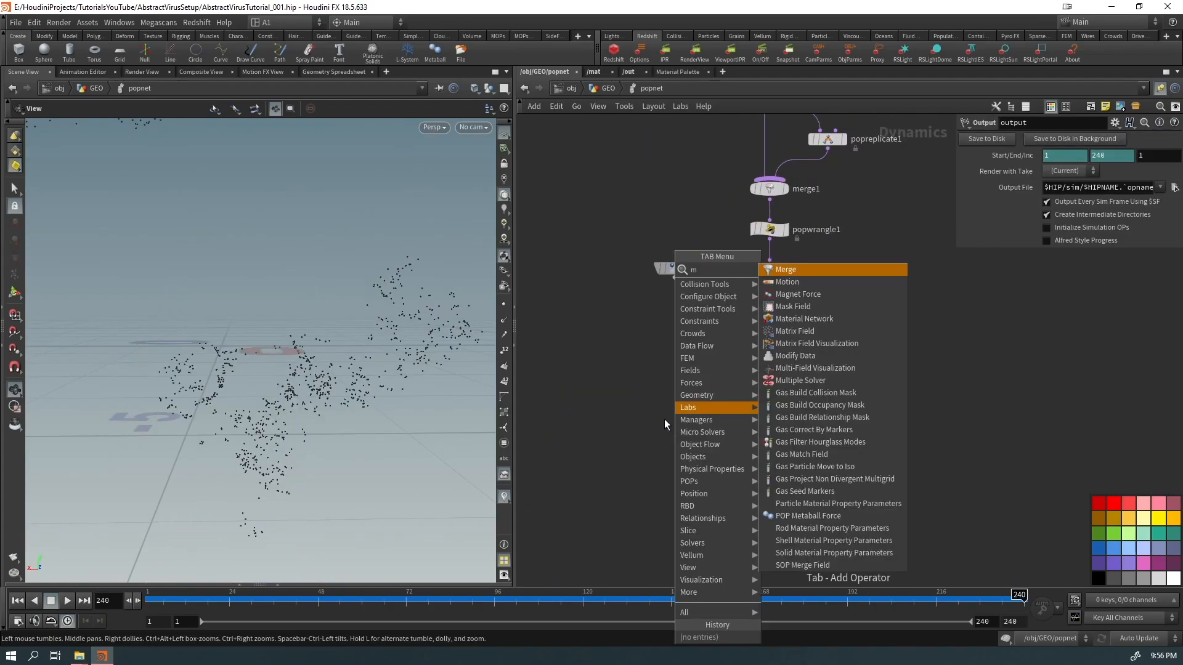
key("Return")
left_click(664, 425)
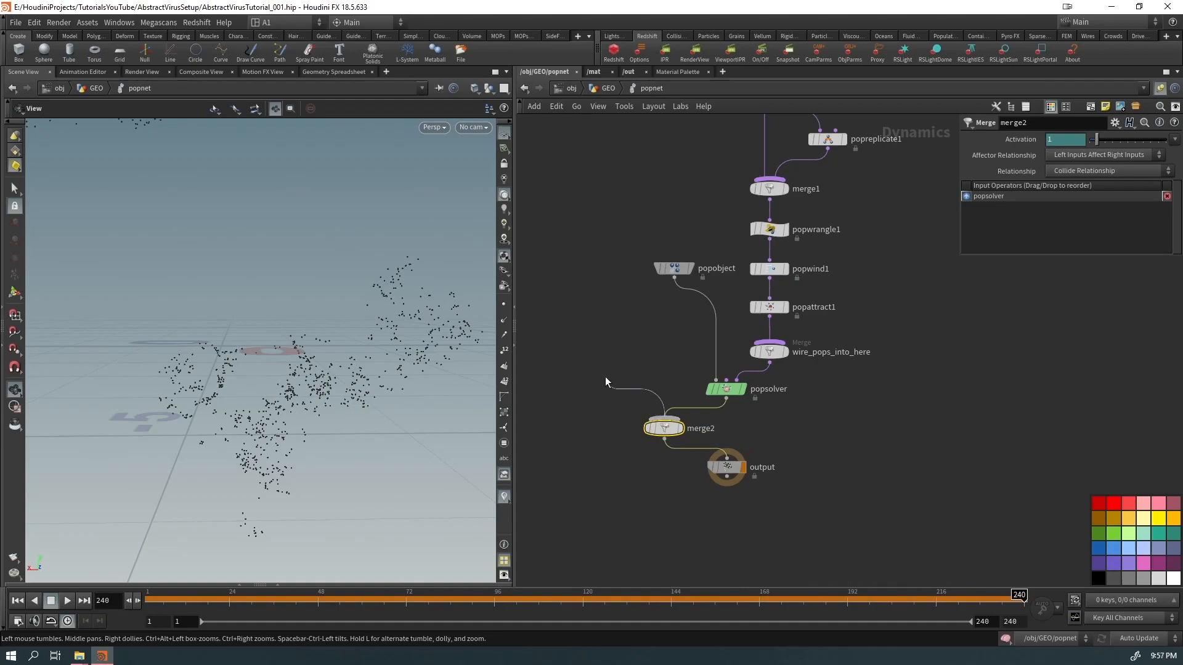
Step: Add a Static Object node connected to merge2
key("Tab")
type("stati")
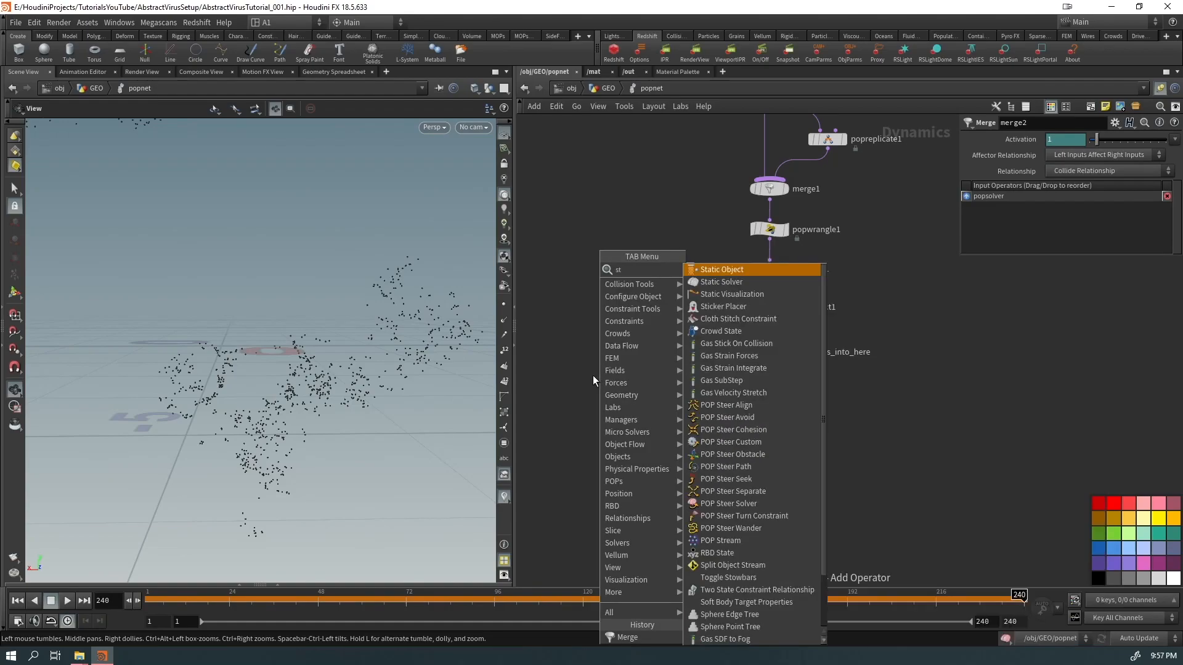
key("Return")
left_click(592, 375)
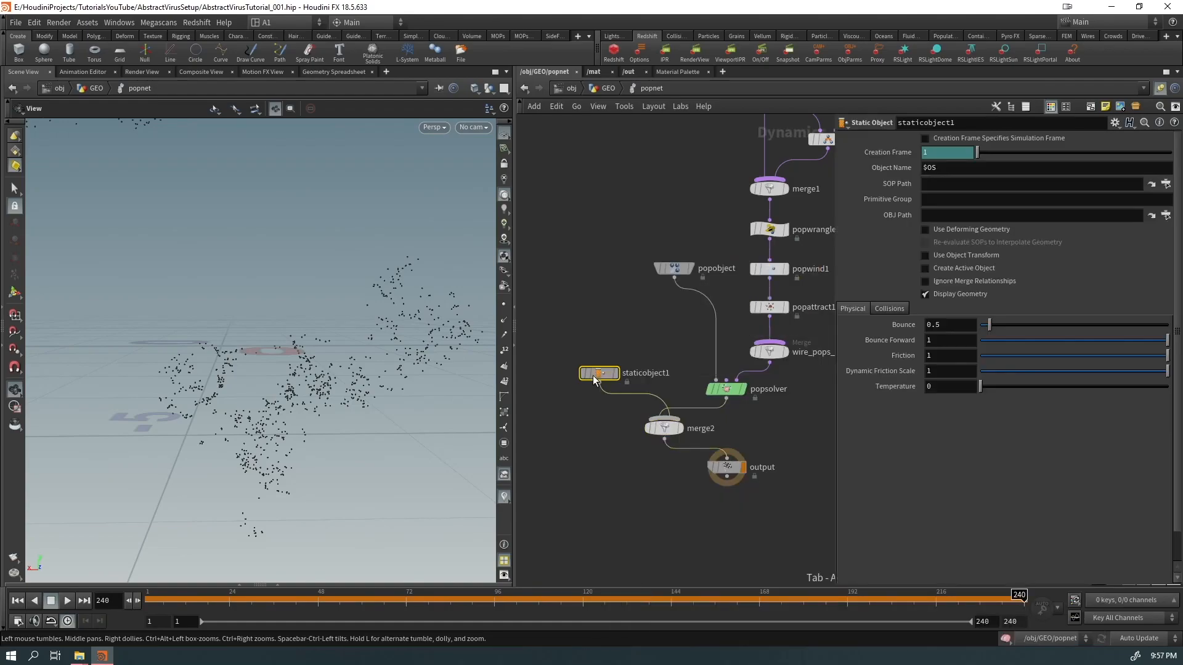
Step: Reorder the inputs of merge2 so staticobject1 precedes popsolver, and place staticobject1 level with popsolver
left_click_drag(688, 418, 688, 417)
scroll(689, 418, "up", 4)
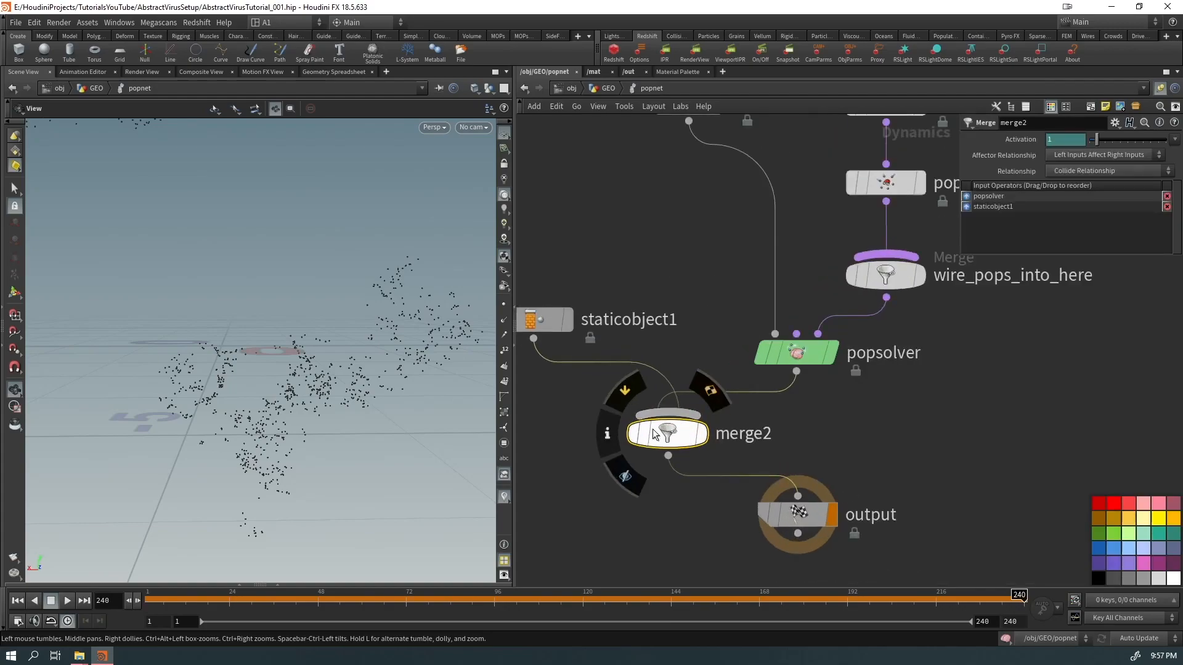
left_click_drag(690, 392, 690, 422)
scroll(680, 450, "down", 2)
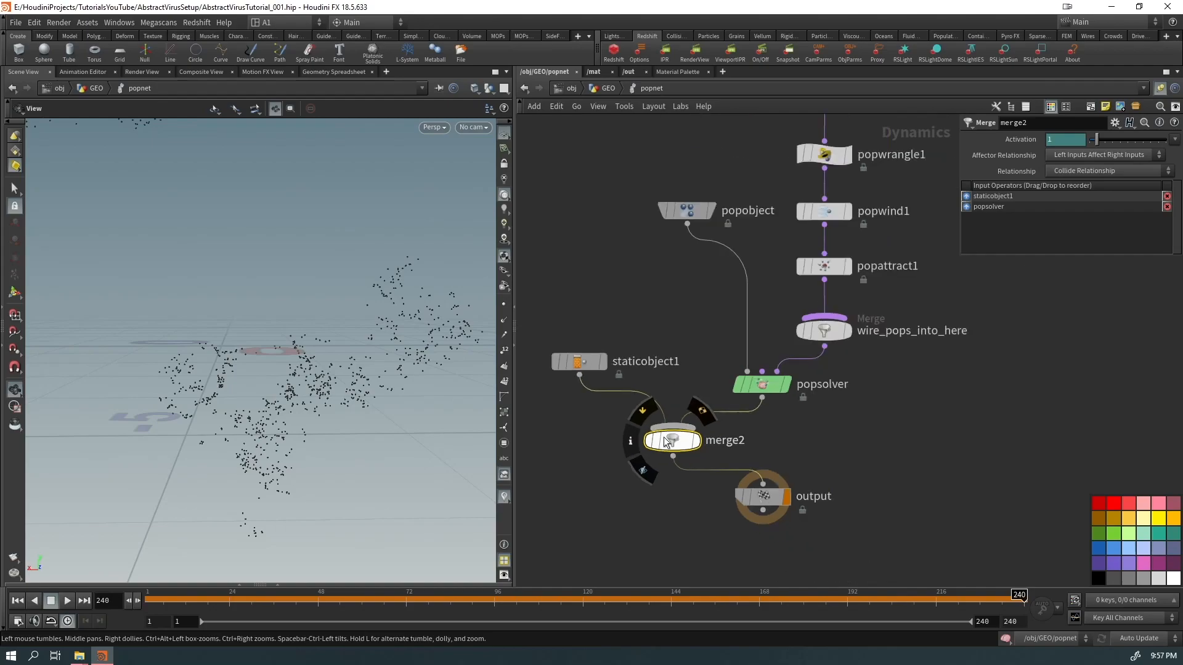
left_click_drag(577, 381, 578, 388)
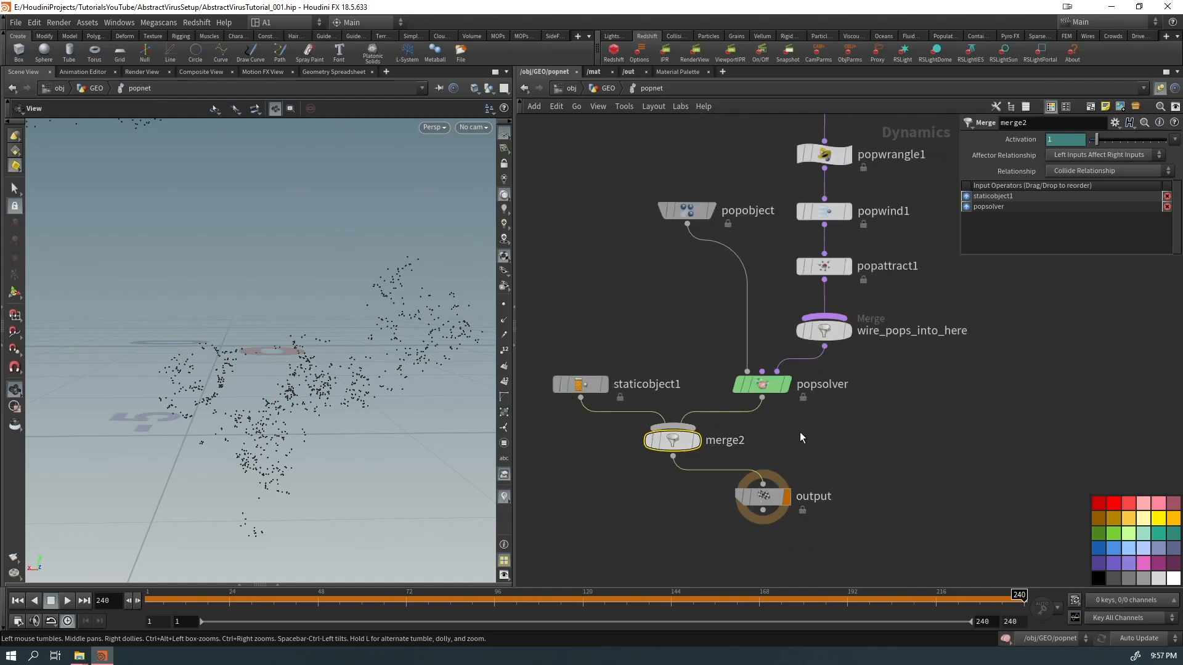
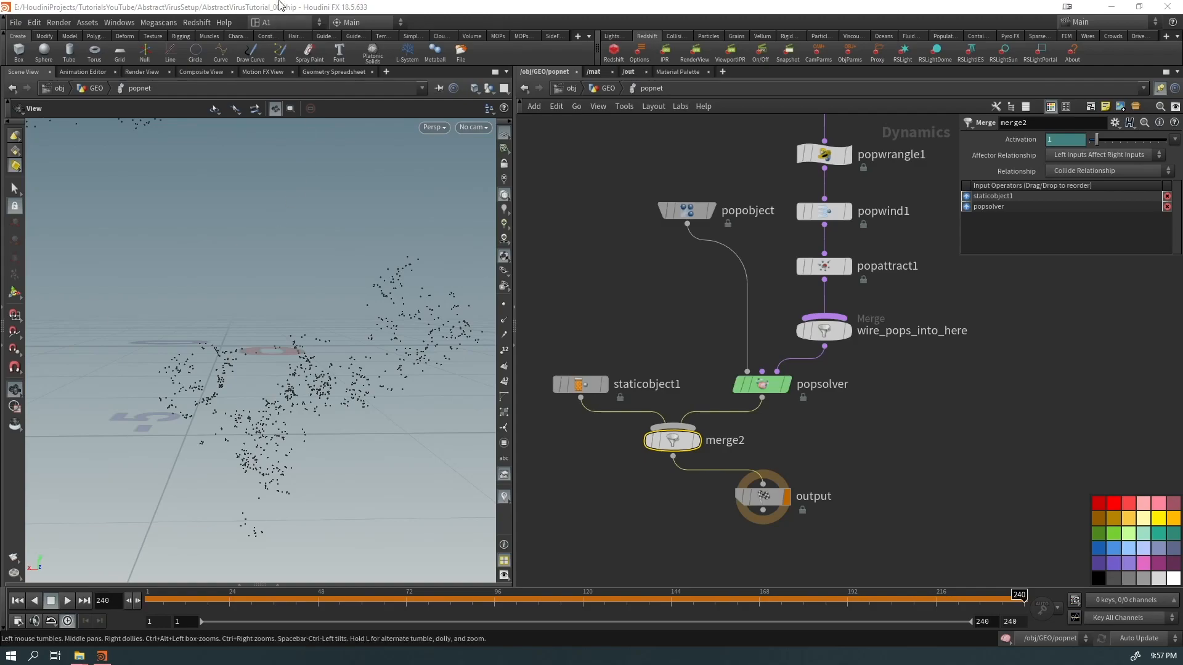
Step: Return to frame 1 and set the SOP Path of staticobject1 to /obj/GEO/OUT_CORE
left_click(19, 9)
left_click(662, 339)
key("ctrl+Up")
left_click_drag(612, 311, 556, 409)
left_click(954, 185)
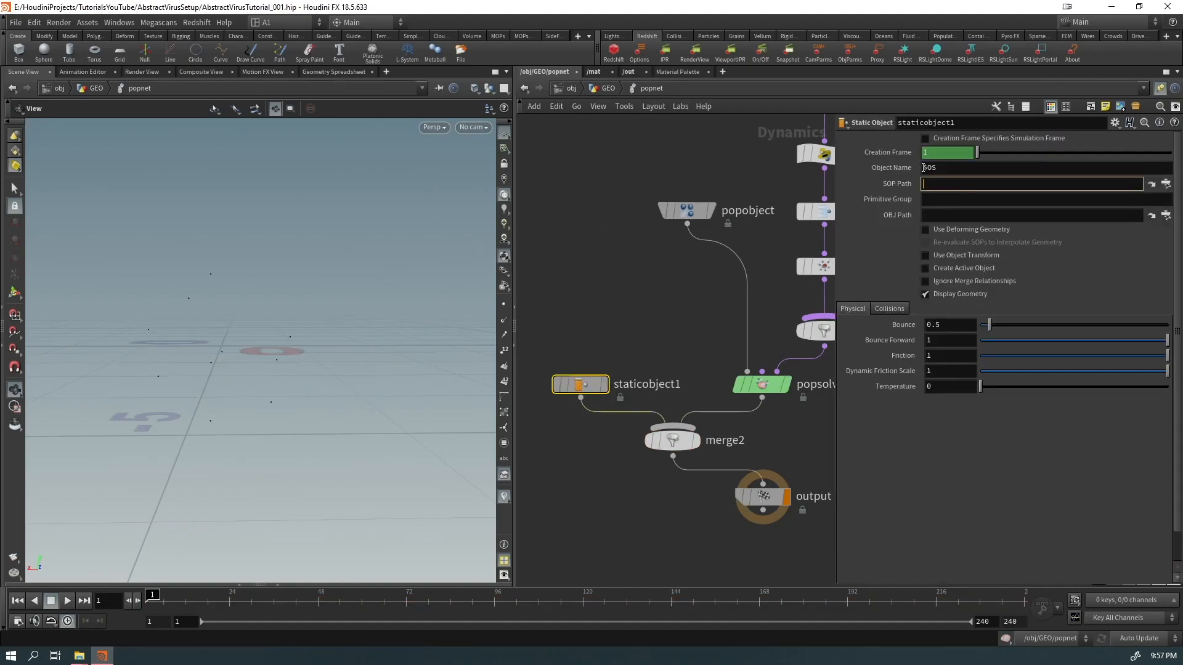
type("/obj/GEO/OUT_CORE1")
left_click(664, 292)
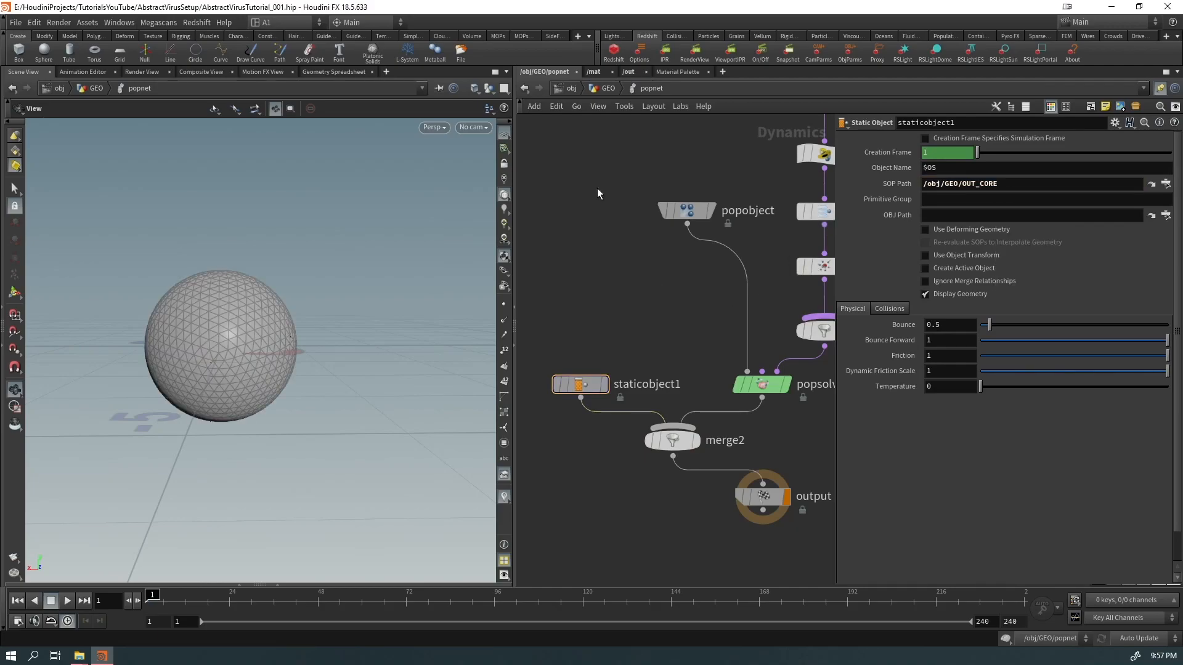
Step: Back in the GEO network, delete the old OUT_CORE null and rename OUT_CORE1 as OUT_CORE
left_click(600, 91)
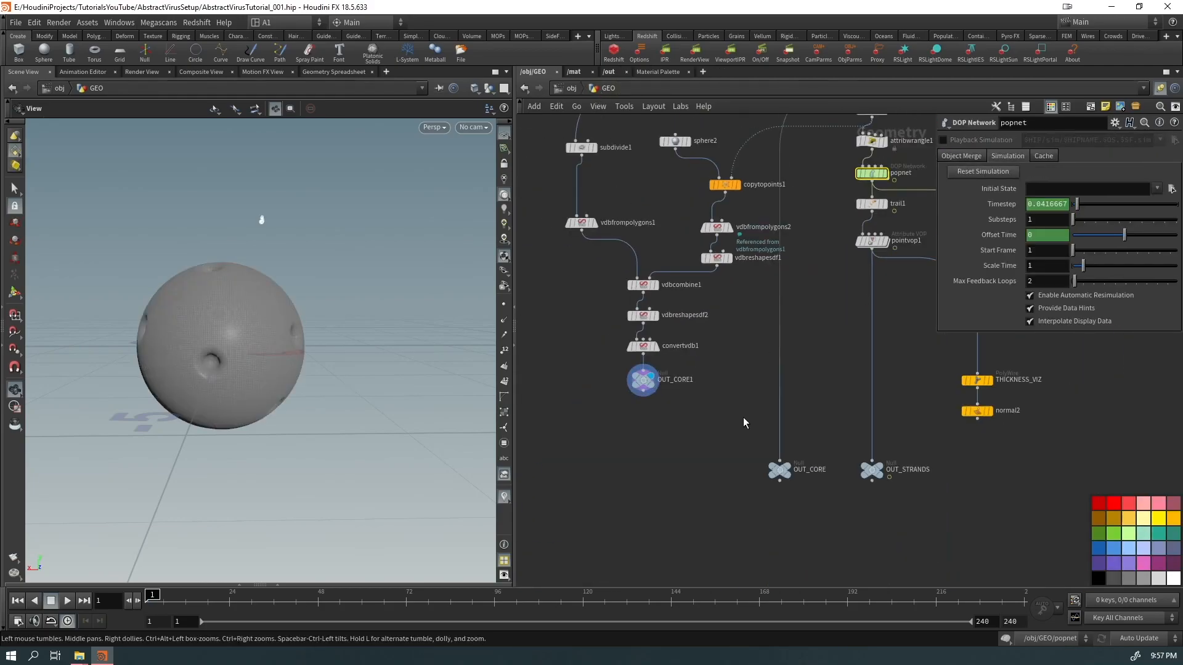
left_click(780, 470)
key("Delete")
double_click(684, 381)
key("BackSpace")
key("Return")
Step: Play the first frames of the simulation and check how the strands leave the holes in the core
middle_click_drag(747, 375, 694, 421)
left_click_drag(364, 365, 319, 385)
key("Up")
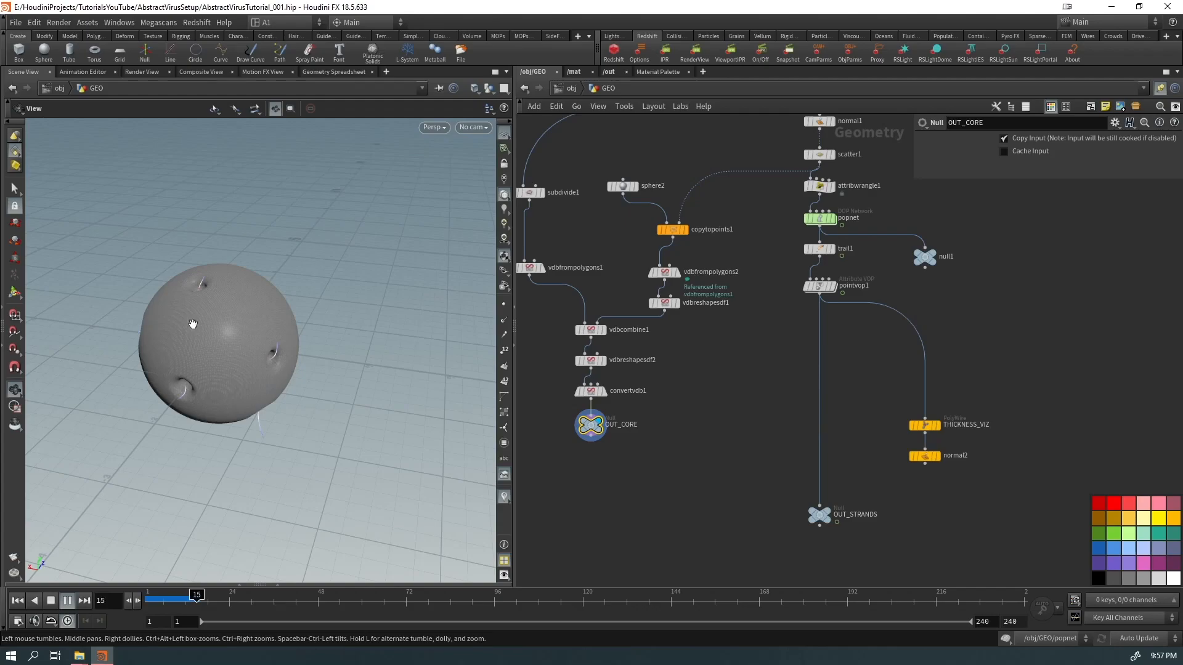
scroll(191, 321, "up", 2)
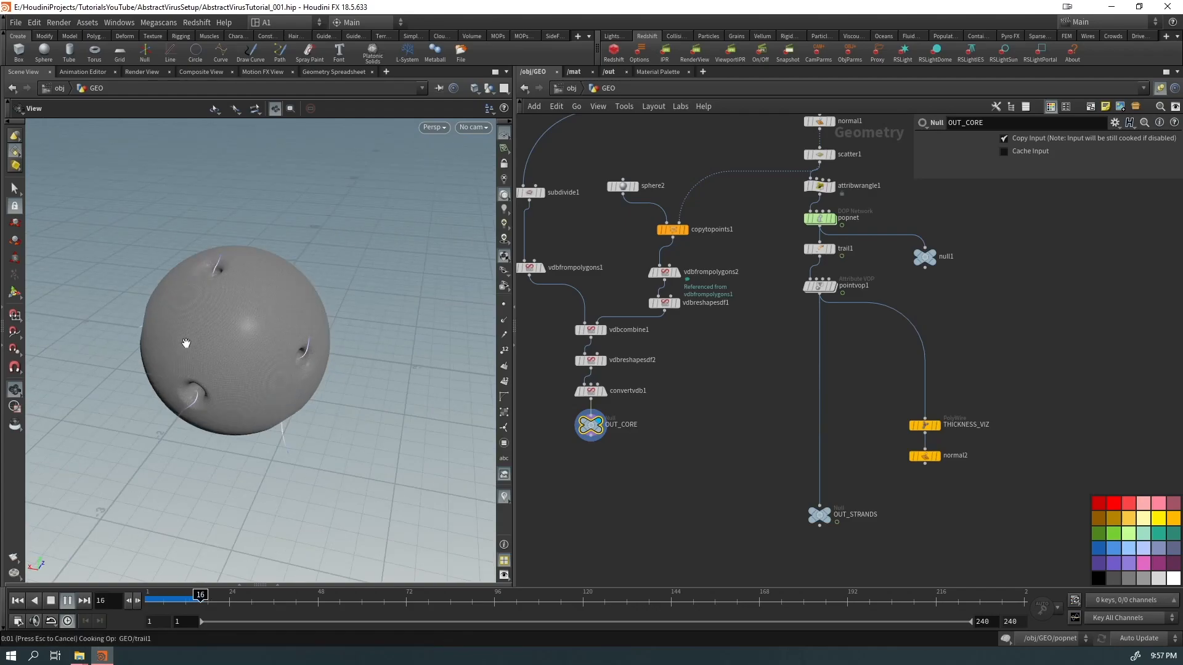
scroll(193, 325, "up", 2)
key("Escape")
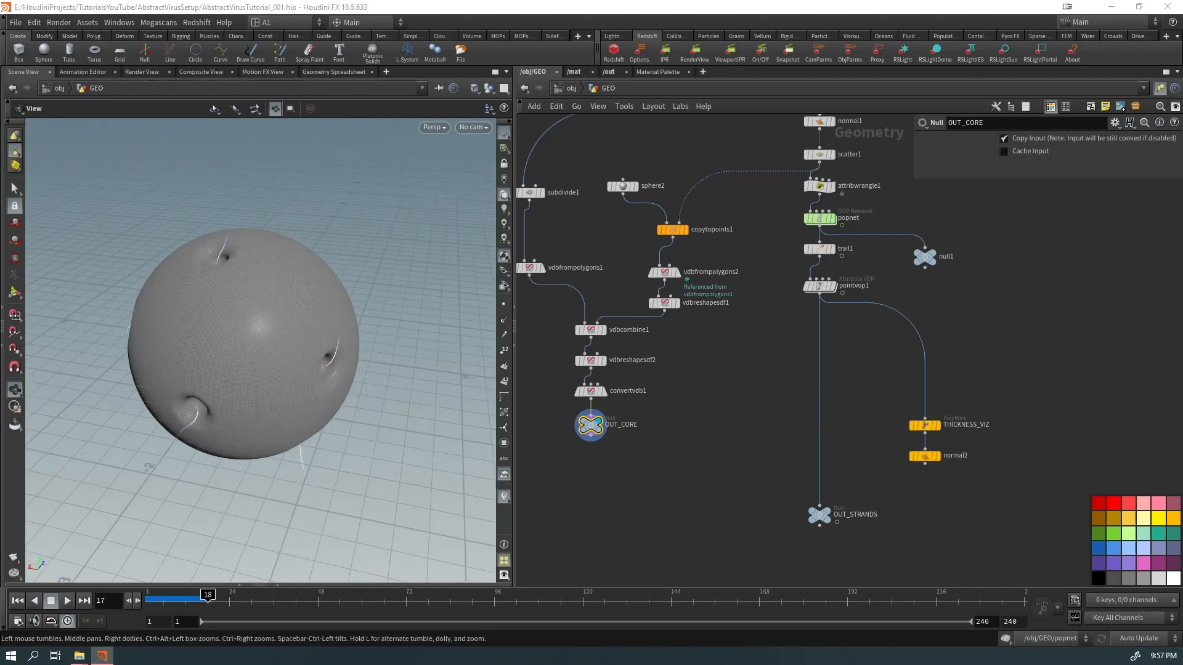
left_click_drag(188, 374, 396, 372)
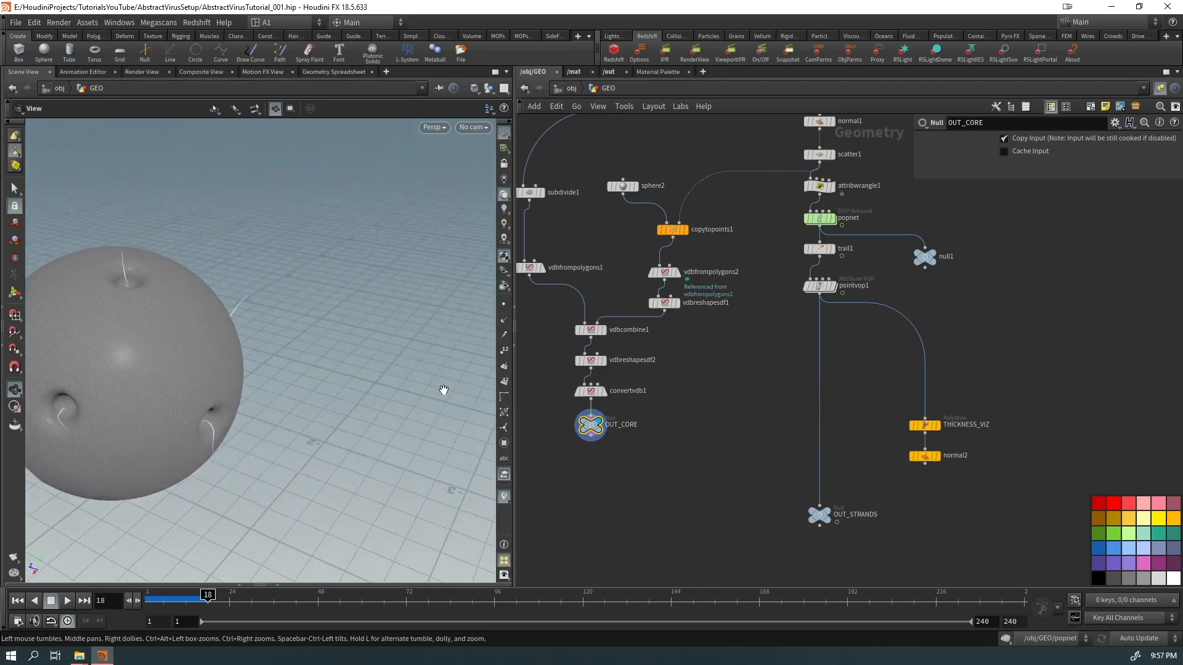
Step: Move the OUT_CORE null away from convertvdb1, level with OUT_STRANDS
left_click_drag(597, 429, 597, 515)
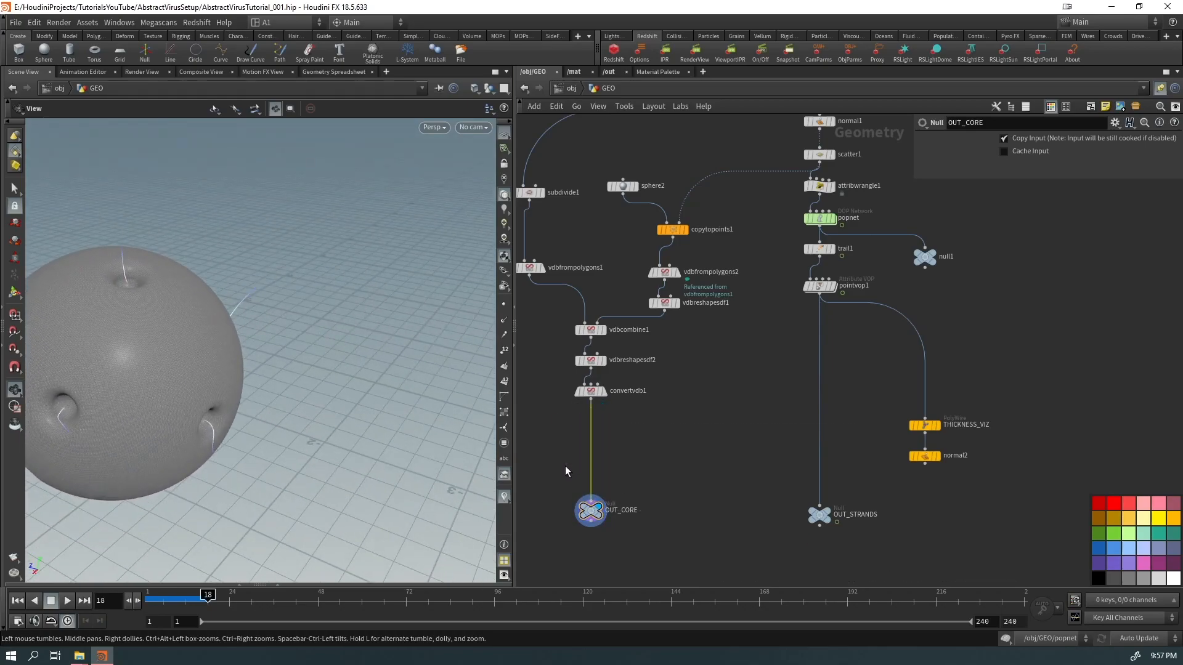
Step: Try automatically laying out all nodes in the GEO network and undo the layout
key("c")
key("l")
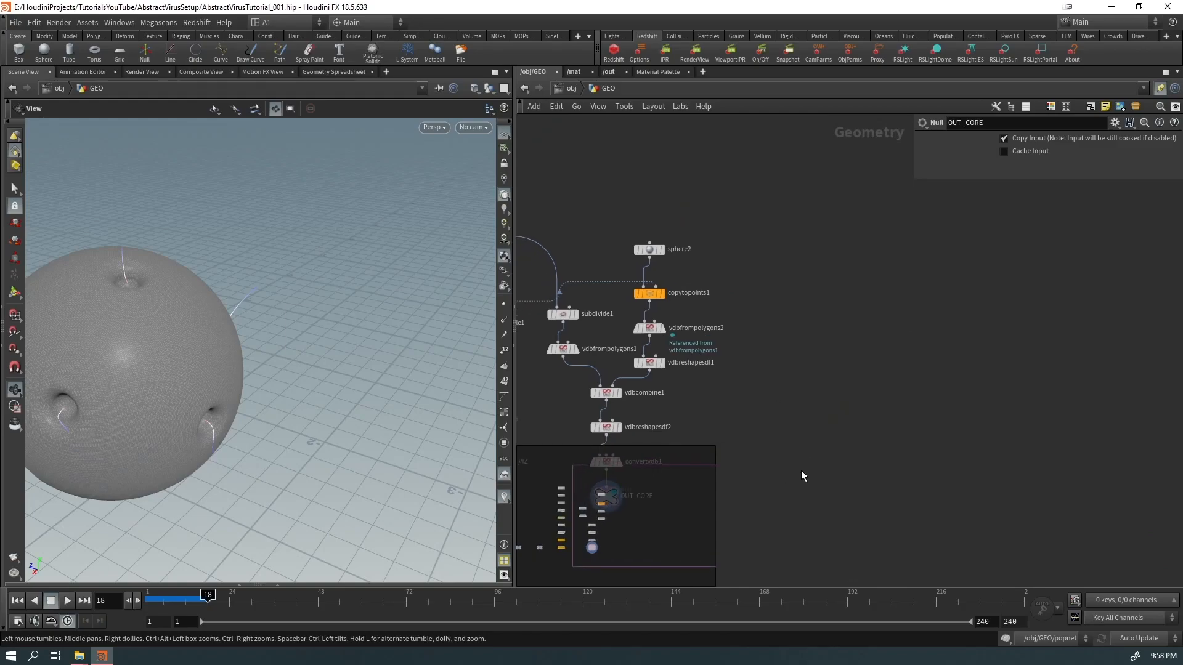
key("o")
middle_click_drag(796, 460, 839, 404)
middle_click_drag(559, 520, 854, 373)
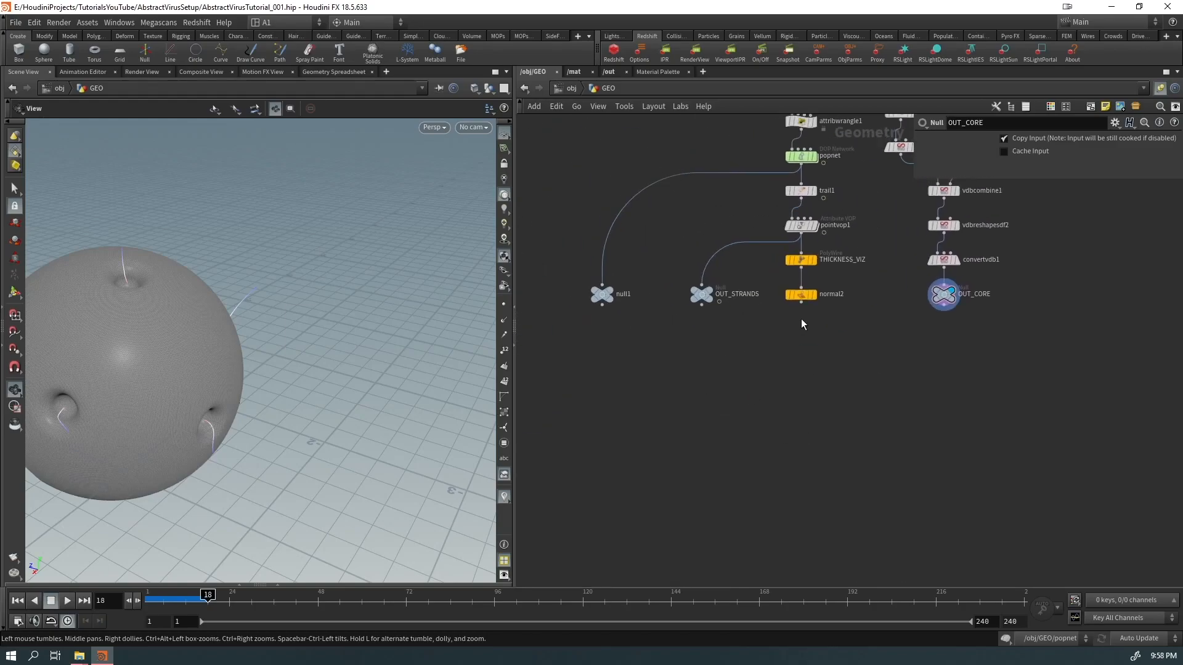
key("h")
key("ctrl+z")
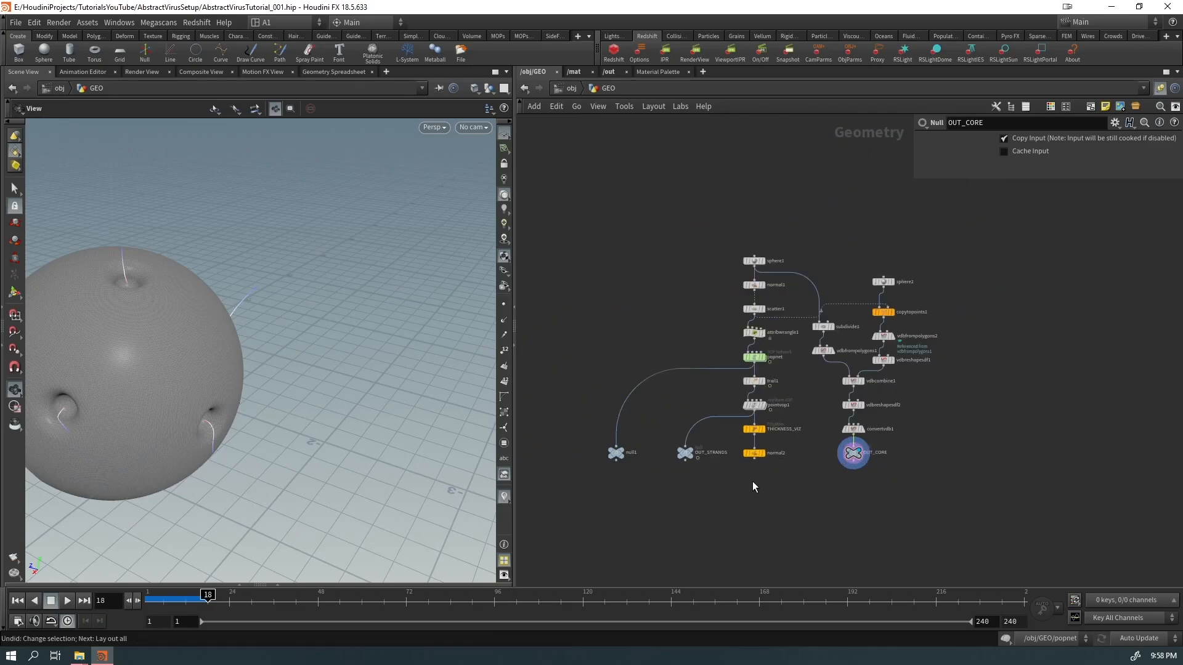
key("ctrl+z")
Step: Insert a Collision Source node between convertvdb1 and OUT_CORE
scroll(754, 336, "up", 3)
key("Tab")
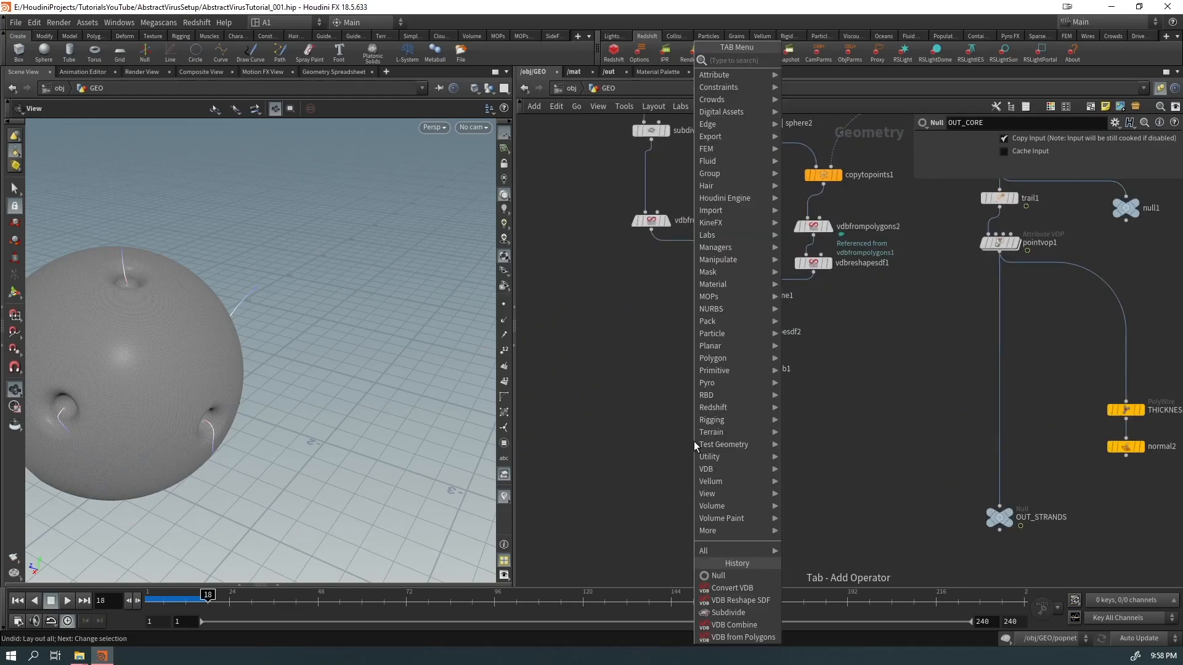
type("coll")
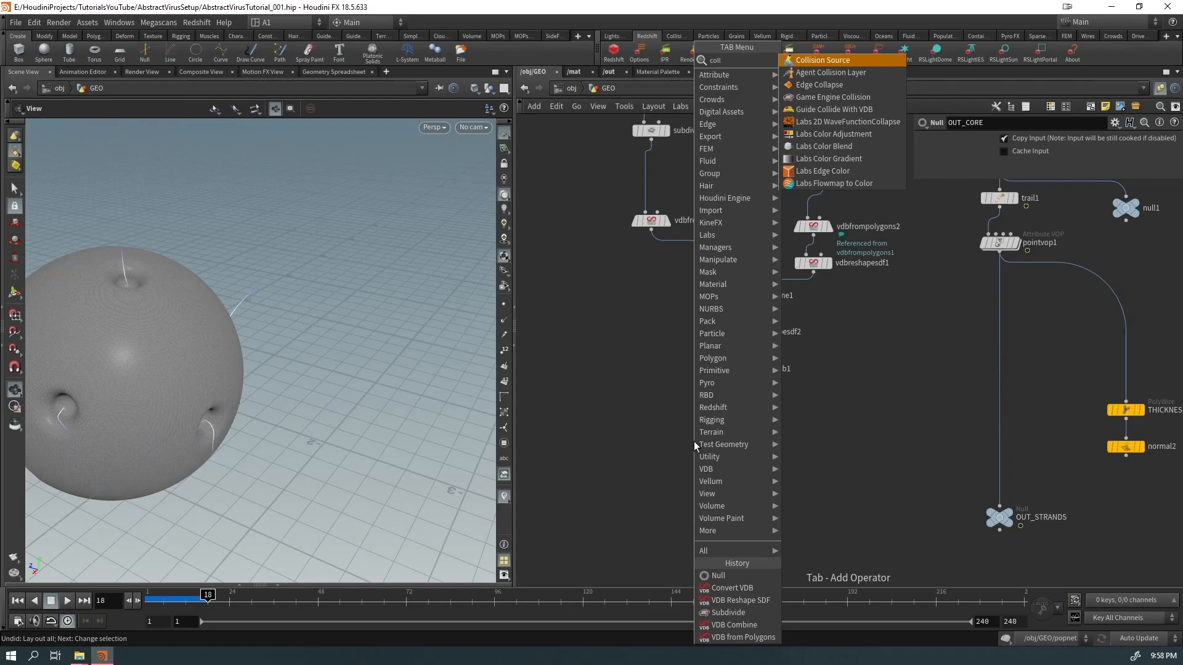
key("Escape")
left_click(716, 439)
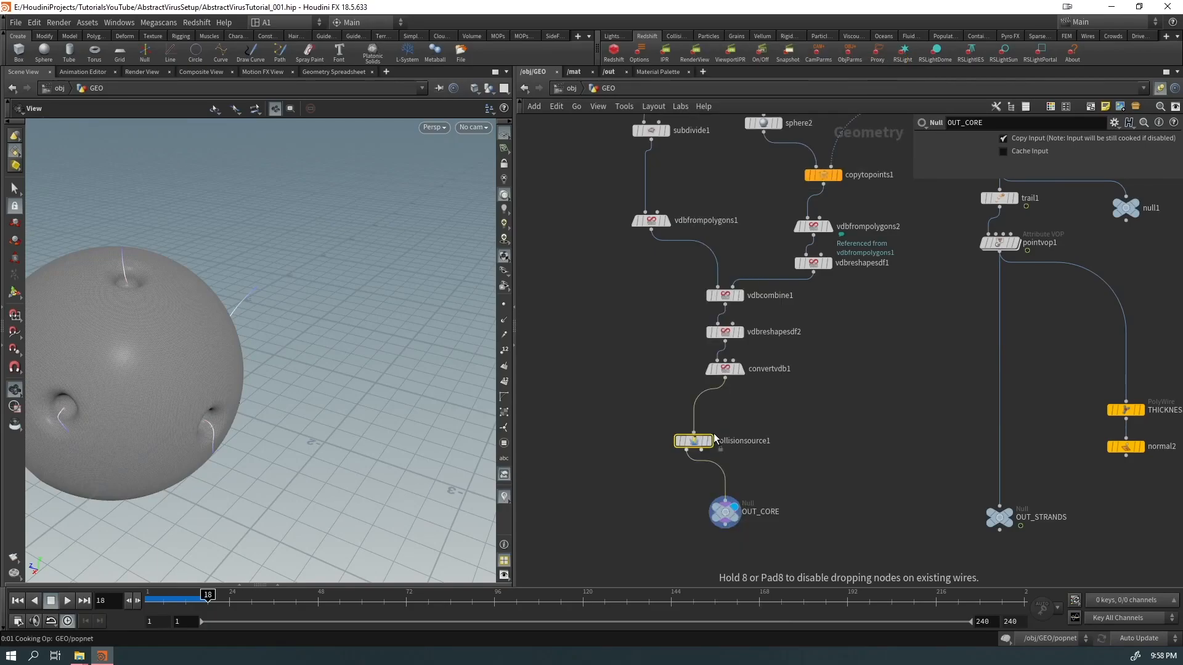
left_click_drag(711, 440, 781, 446)
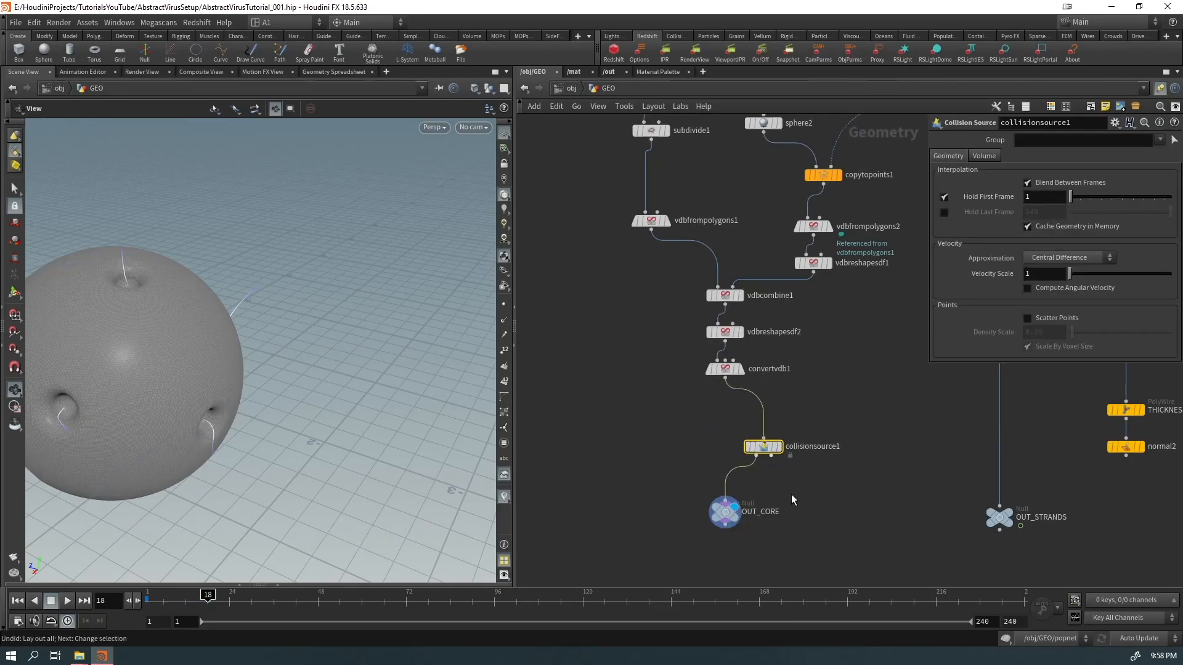
Step: Connect a new null to the second output of collisionsource1, level it with OUT_CORE and rename it OUT_CORE_VOLUME
left_click(772, 456)
key("Tab")
type("nu")
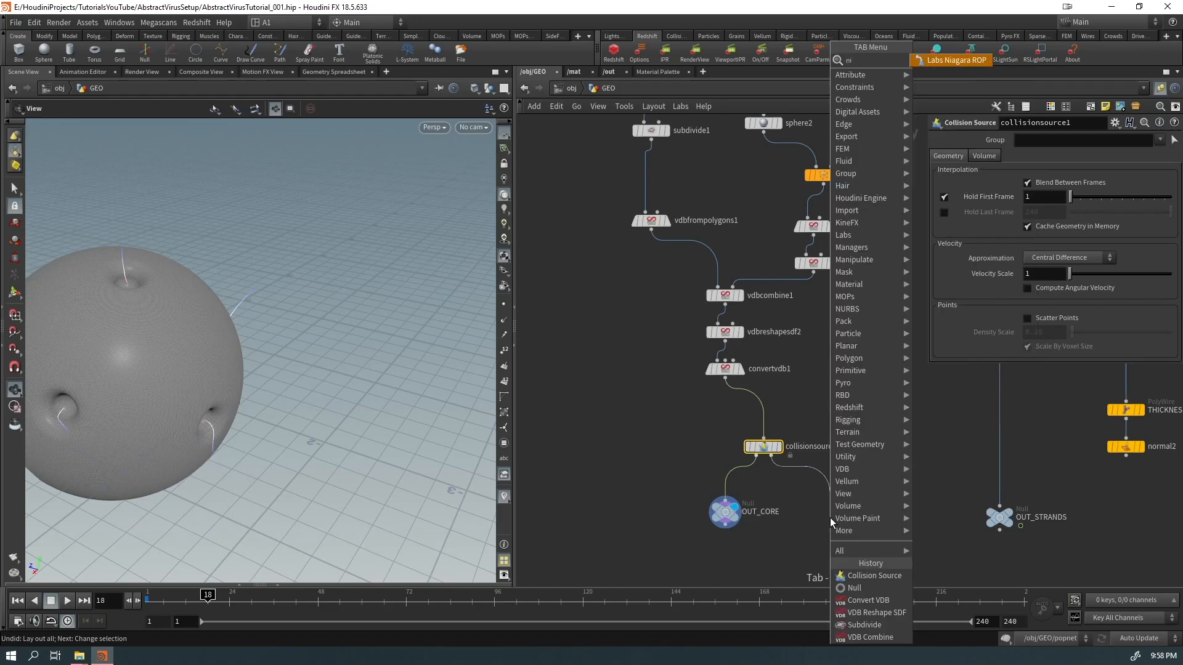
key("Return")
left_click(831, 517)
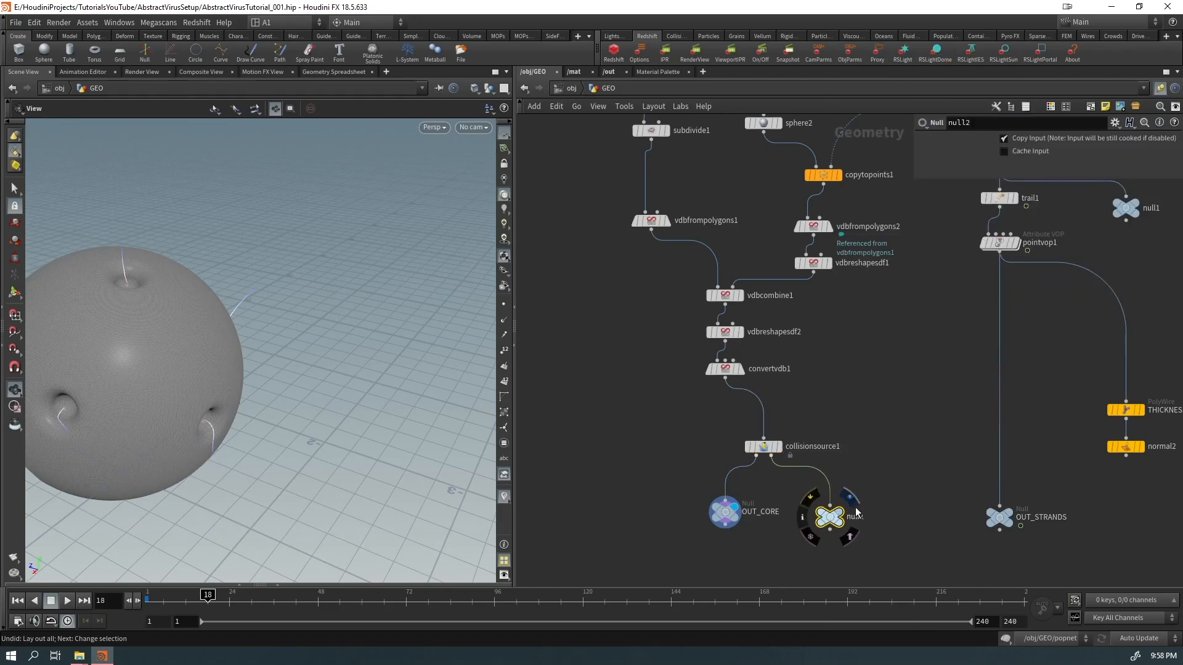
left_click_drag(833, 515, 827, 512)
double_click(849, 513)
double_click(853, 510)
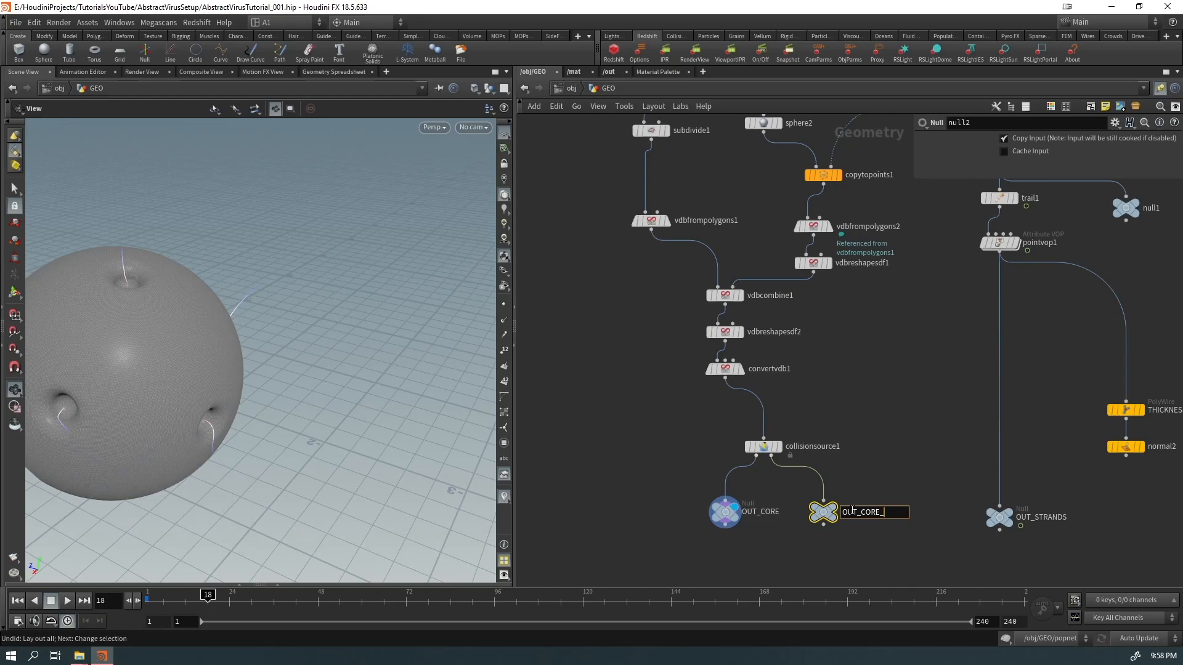
type("OUT_CORE_VOLUME")
key("Return")
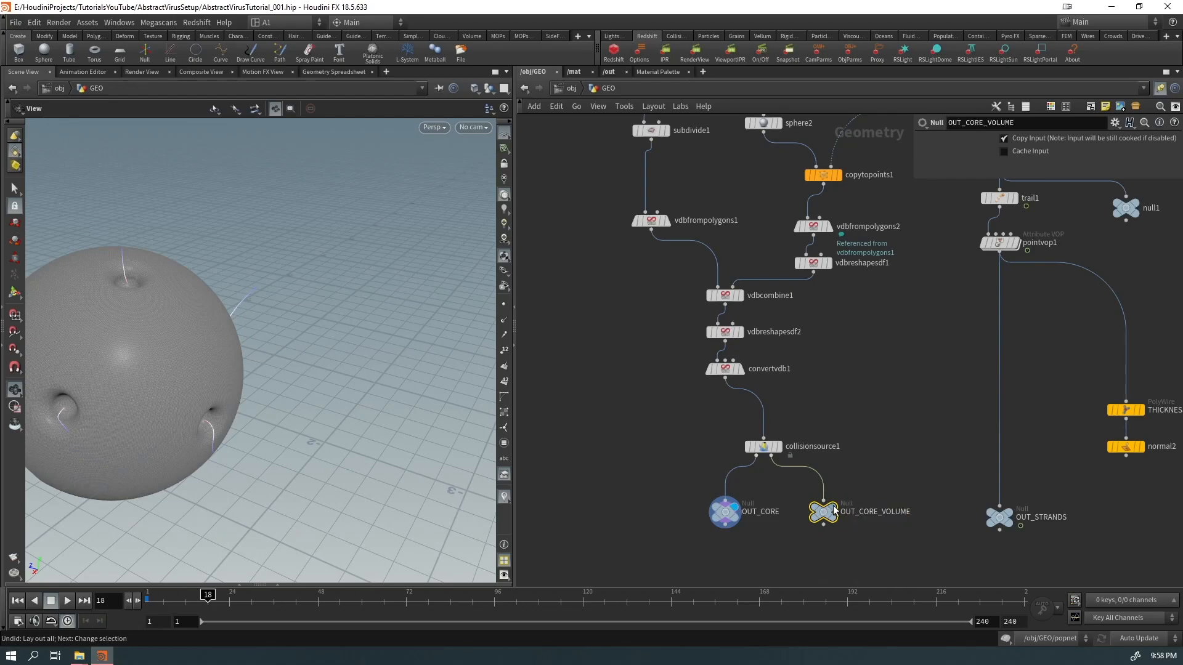
Step: Display OUT_CORE_VOLUME and examine the collision volume's detail around a hole up close
mouse_move(835, 512)
key("r")
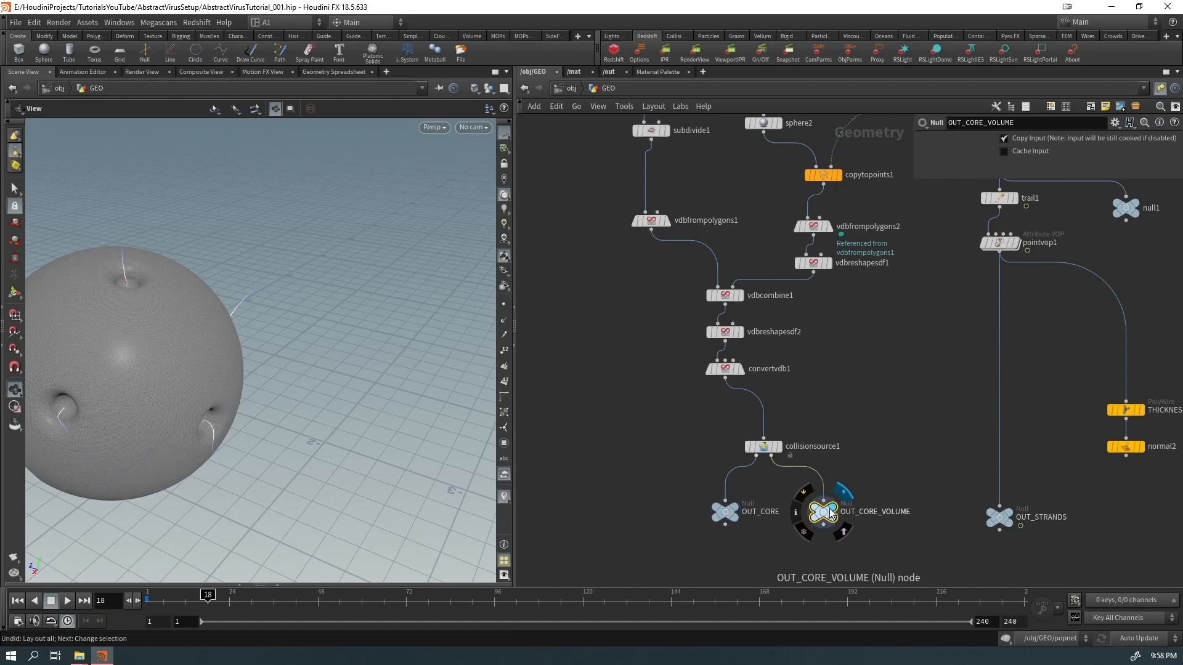
middle_click_drag(231, 269, 404, 215)
scroll(282, 295, "up", 6)
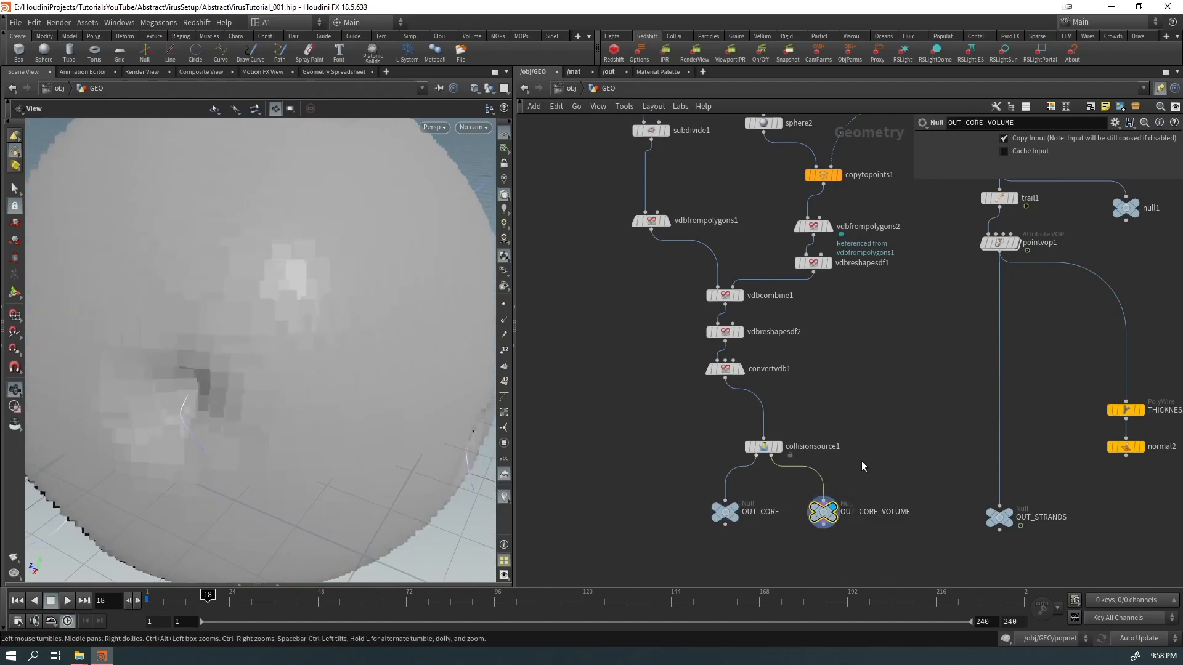
Step: Set the volume Voxel Size of collisionsource1 to 0.05
left_click(763, 446)
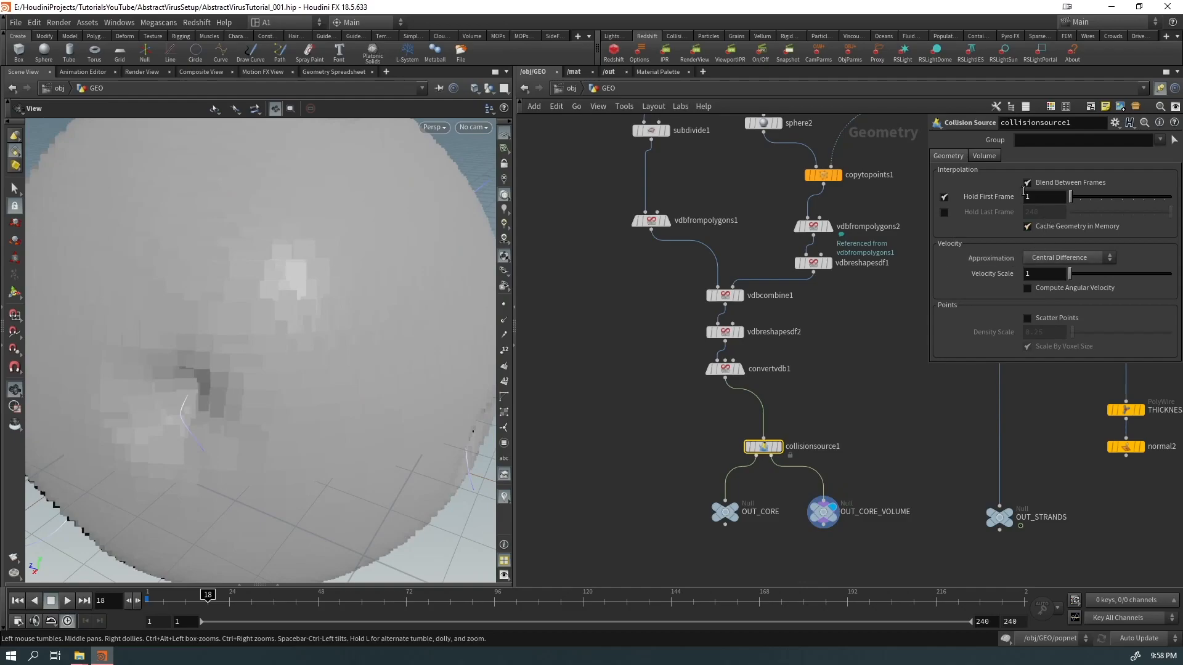
left_click(984, 155)
left_click(1038, 203)
key("BackSpace")
key("Return")
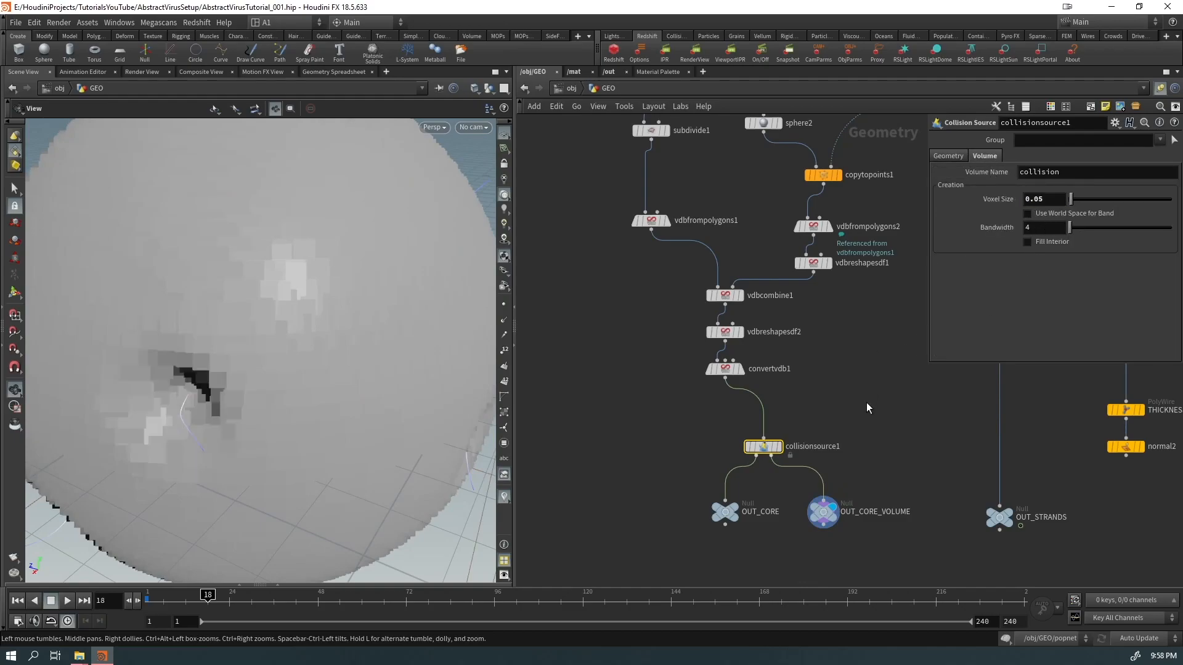
right_click_drag(291, 312, 132, 404)
Step: In popnet, set staticobject1's volume collision mode to Volume Sample, with a copied reference to /obj/GEO/OUT_CORE_VOLUME as the proxy volume
left_click(823, 511)
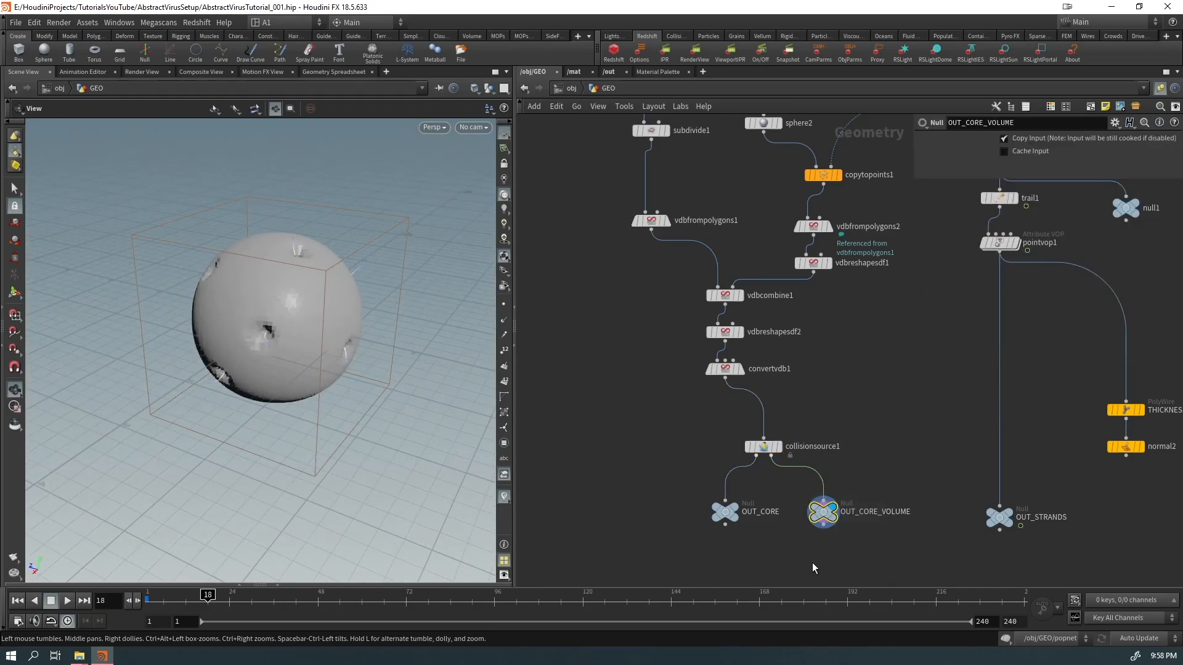
key("ctrl+c")
middle_click_drag(887, 414, 620, 533)
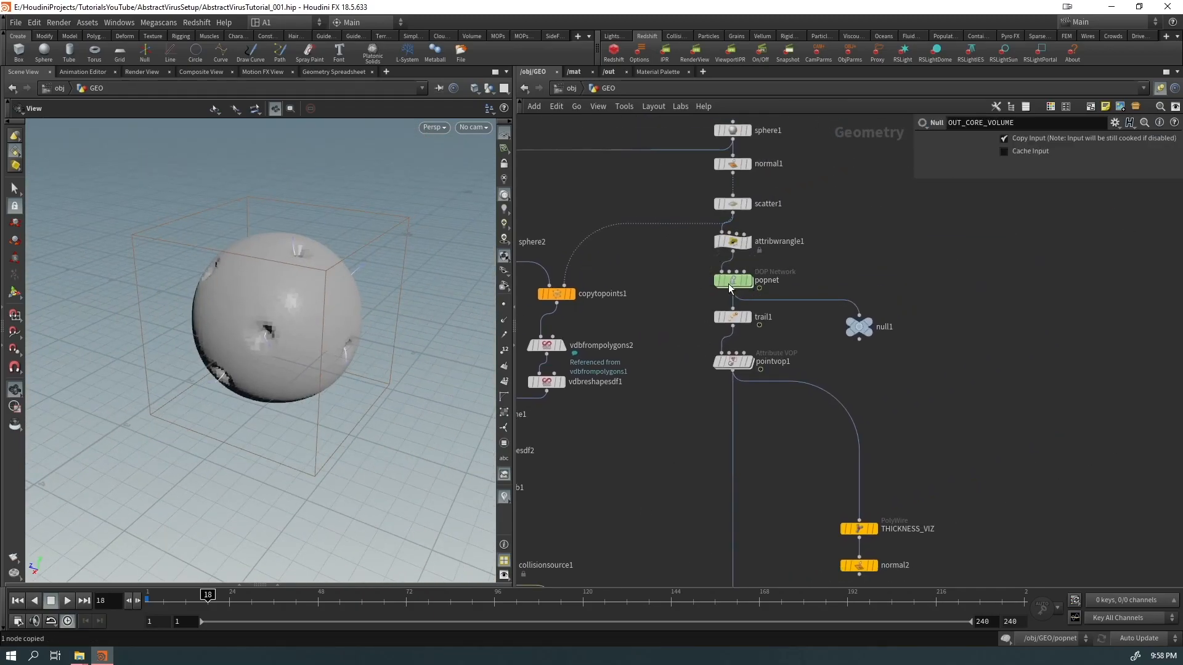
double_click(731, 281)
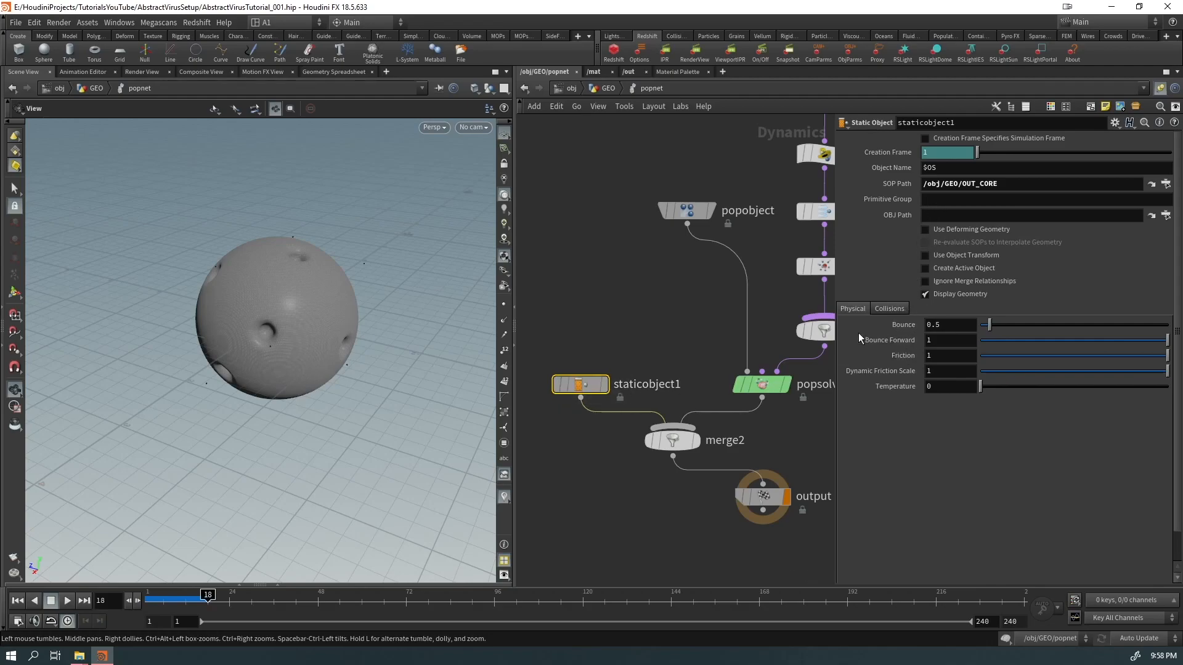
left_click(888, 309)
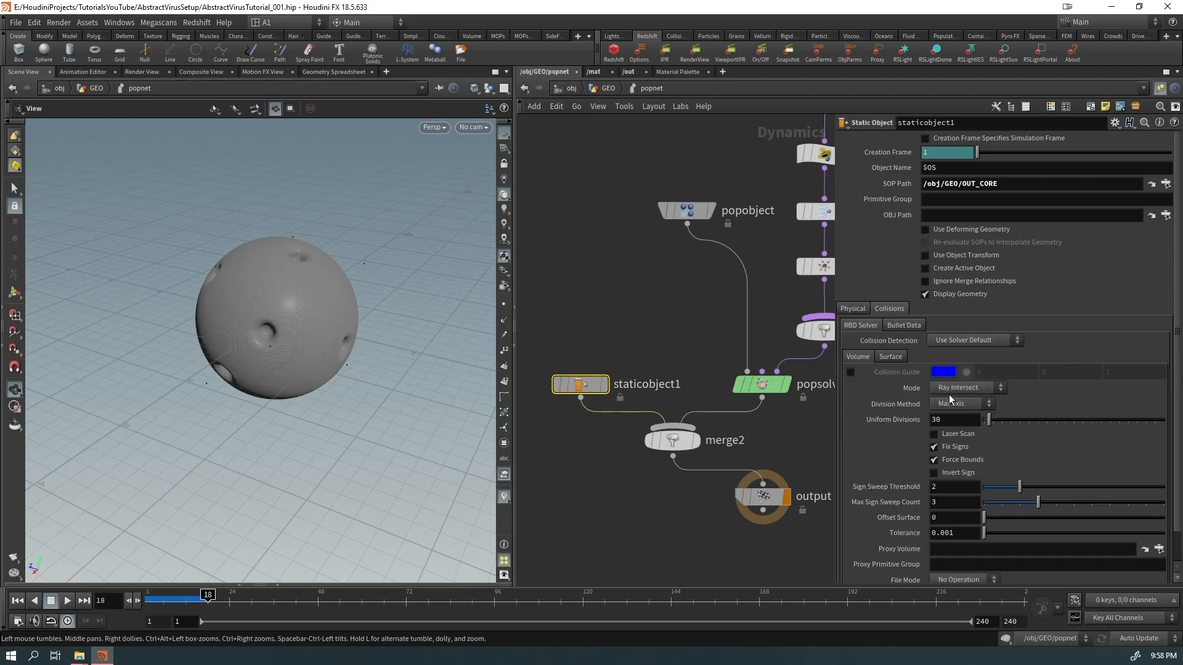
left_click(970, 387)
left_click(969, 478)
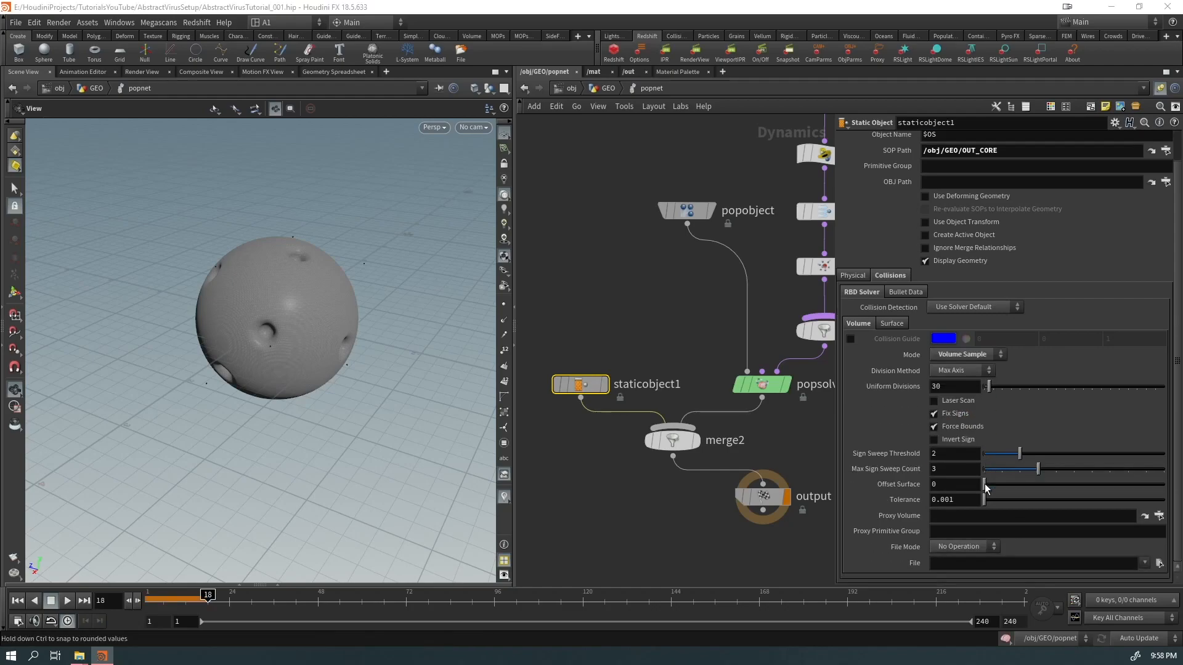
left_click(939, 515)
key("ctrl+v")
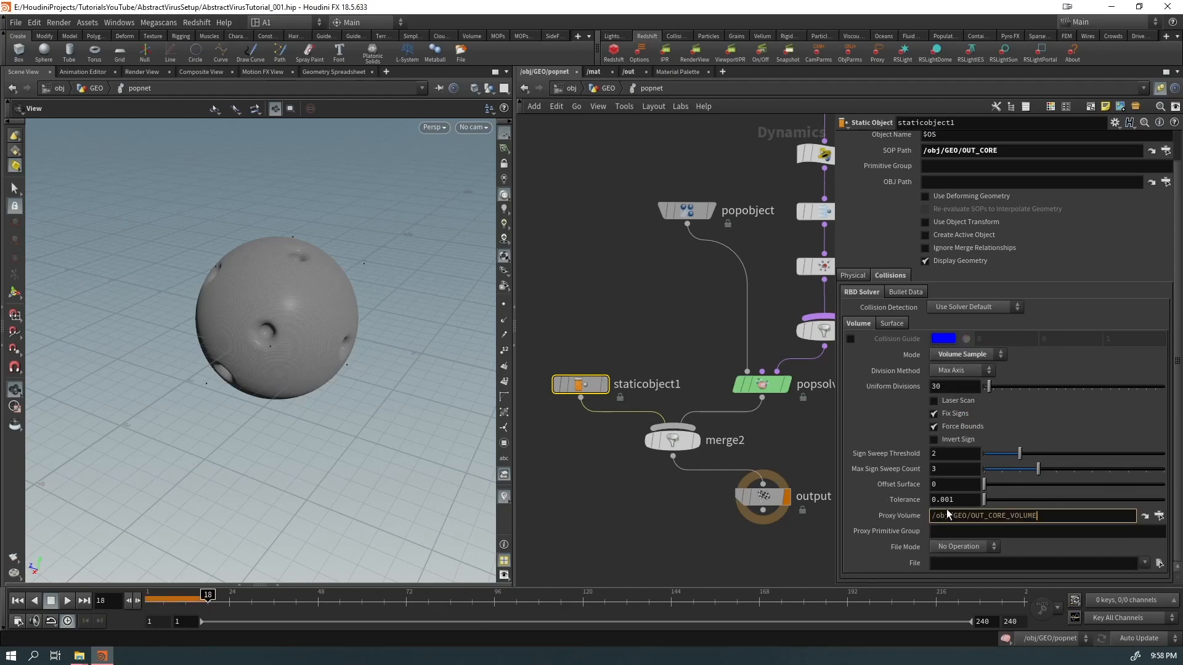
left_click(647, 534)
Step: At the first frame, inspect staticobject1's collision guide instead of its display geometry, and restore both display settings
key("ctrl+Up")
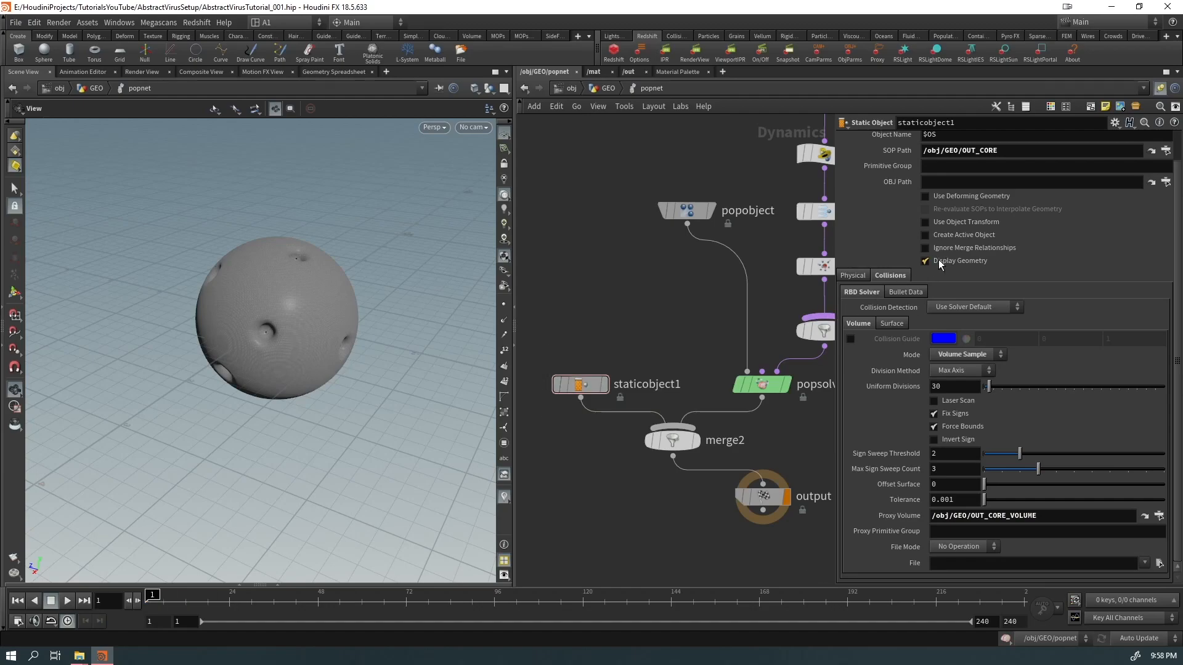
left_click(942, 260)
left_click(850, 339)
scroll(304, 346, "up", 6)
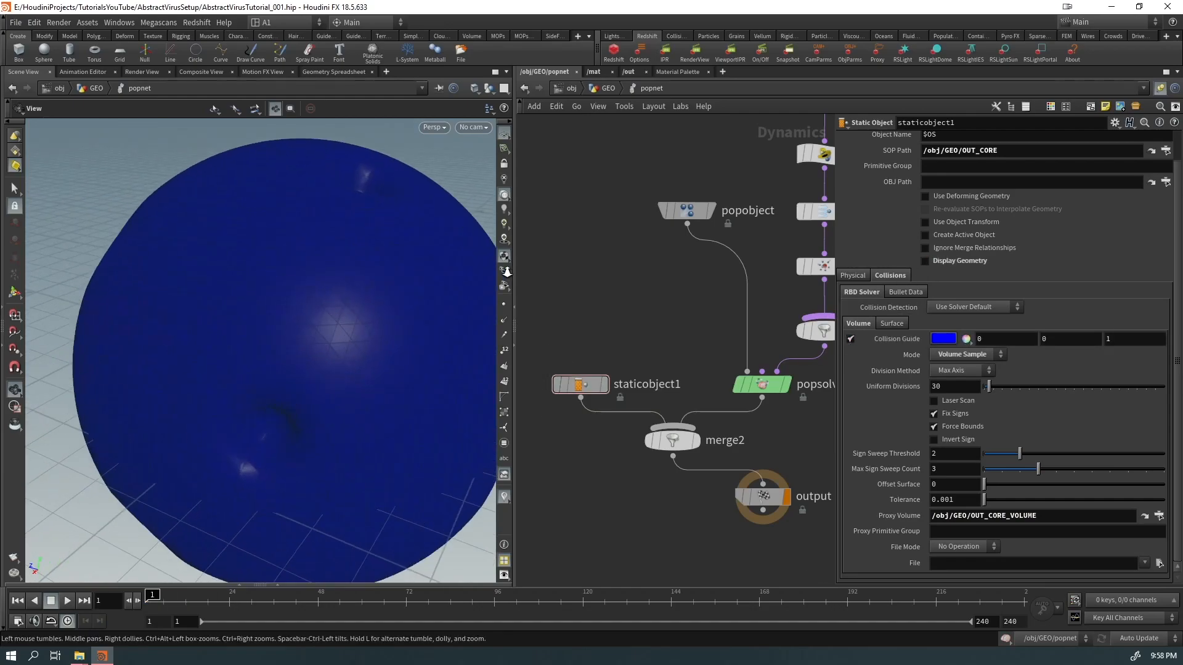
left_click_drag(389, 285, 278, 385)
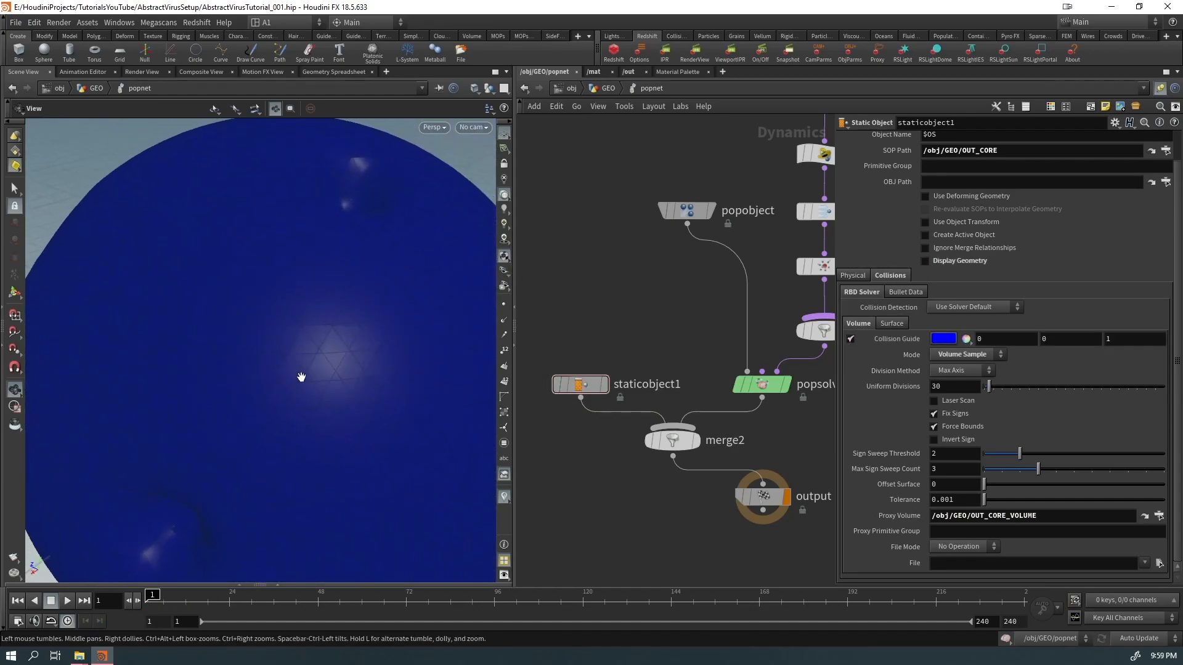
left_click(850, 339)
left_click(924, 260)
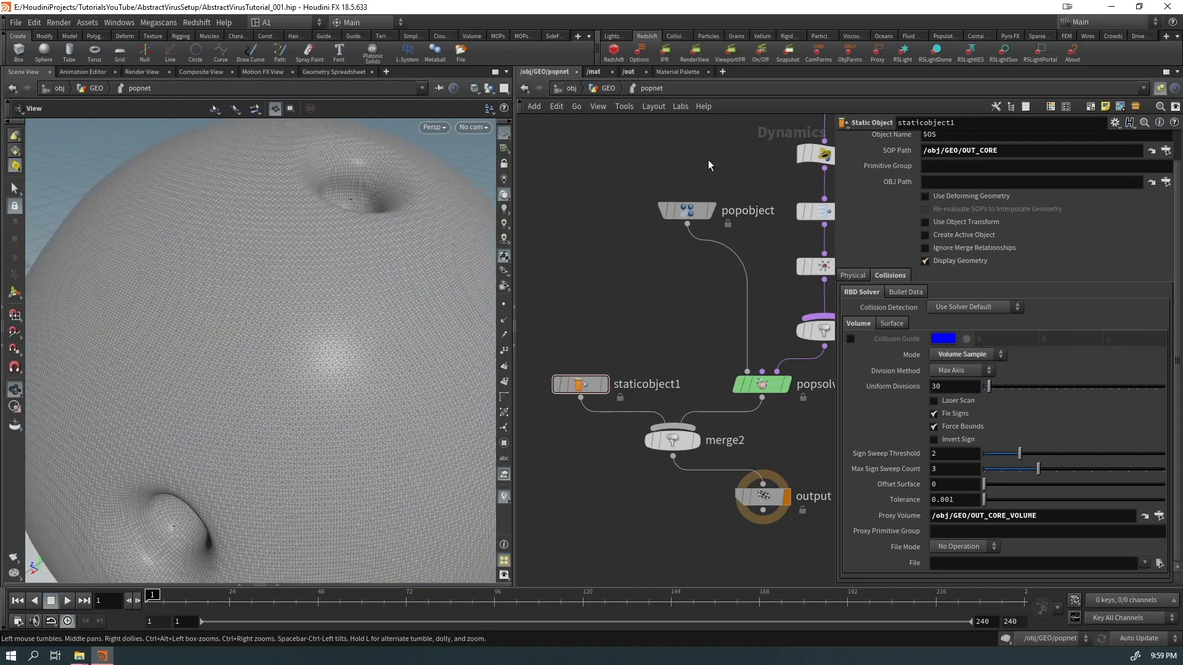
Step: Back in the GEO network, display popnet, try limiting its object merge to pop* and restore the object to *
left_click(607, 89)
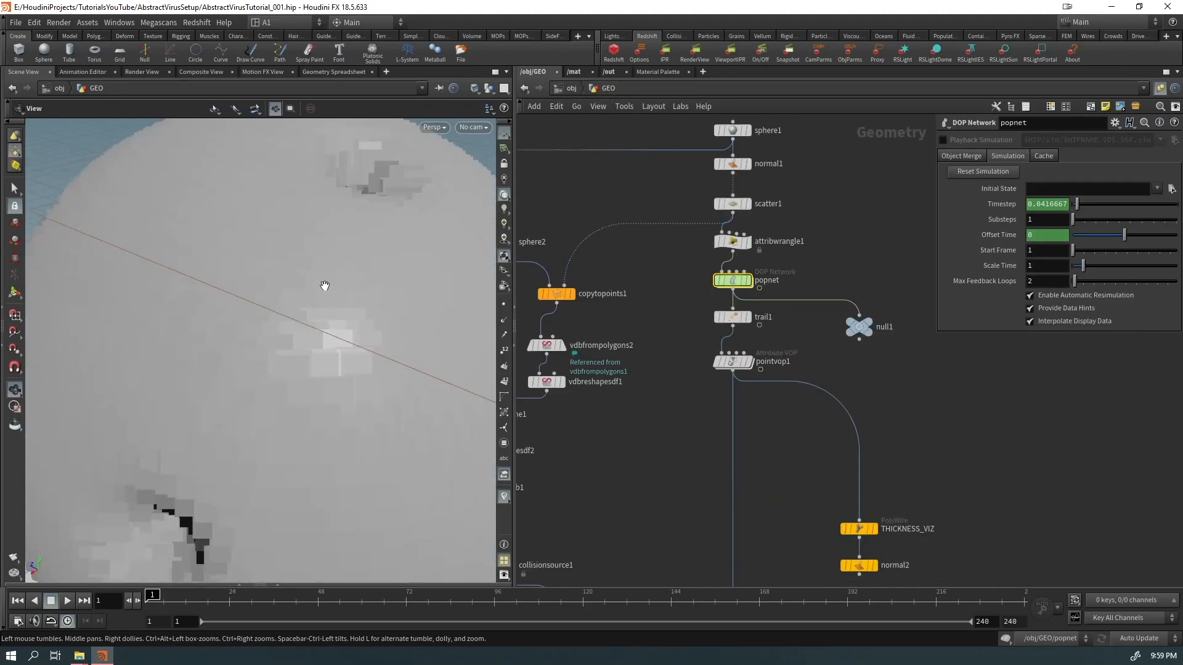
scroll(324, 286, "down", 4)
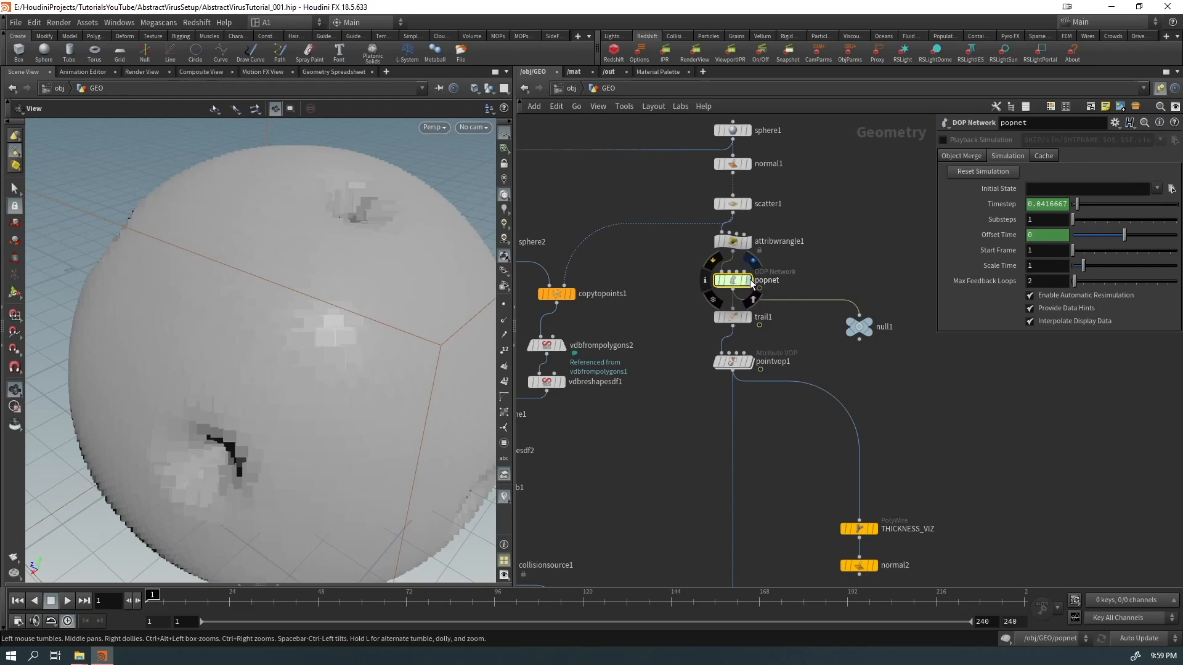
left_click(748, 280)
left_click(959, 155)
left_click(1056, 203)
type("pop*")
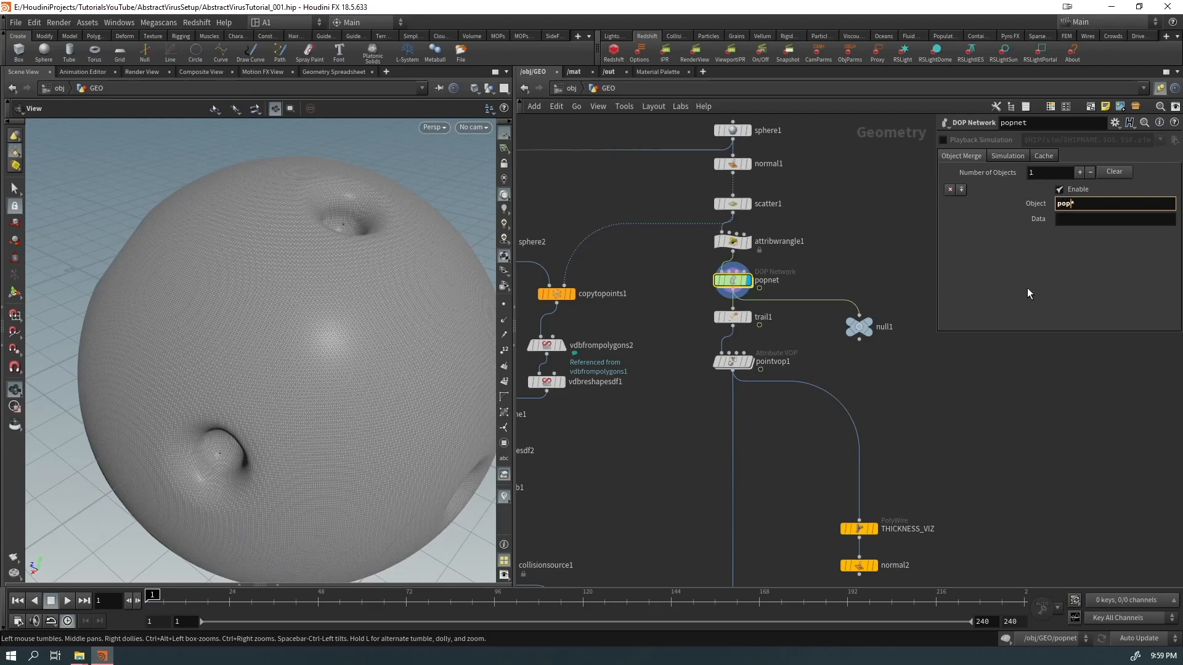
key("Return")
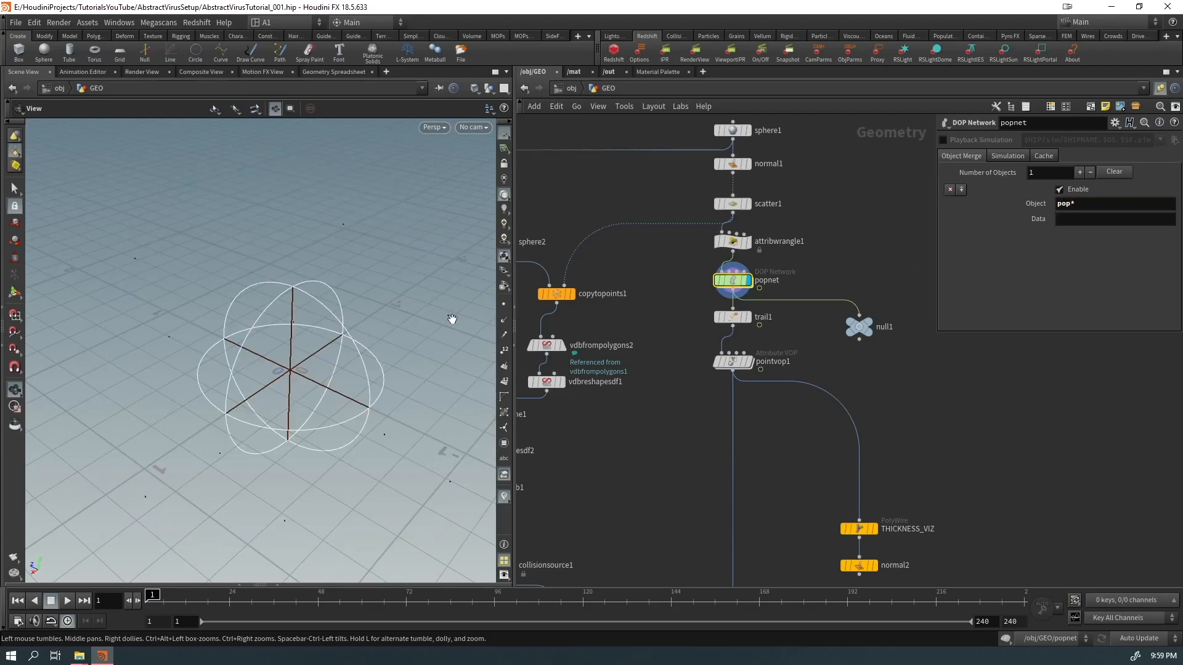
double_click(1068, 204)
key("Return")
Step: Inspect a hole in the core closely, display trail1 and play the first frames of the simulation
right_click_drag(365, 231, 250, 262)
left_click_drag(250, 262, 332, 235)
right_click_drag(332, 235, 283, 328)
middle_click_drag(283, 328, 320, 388)
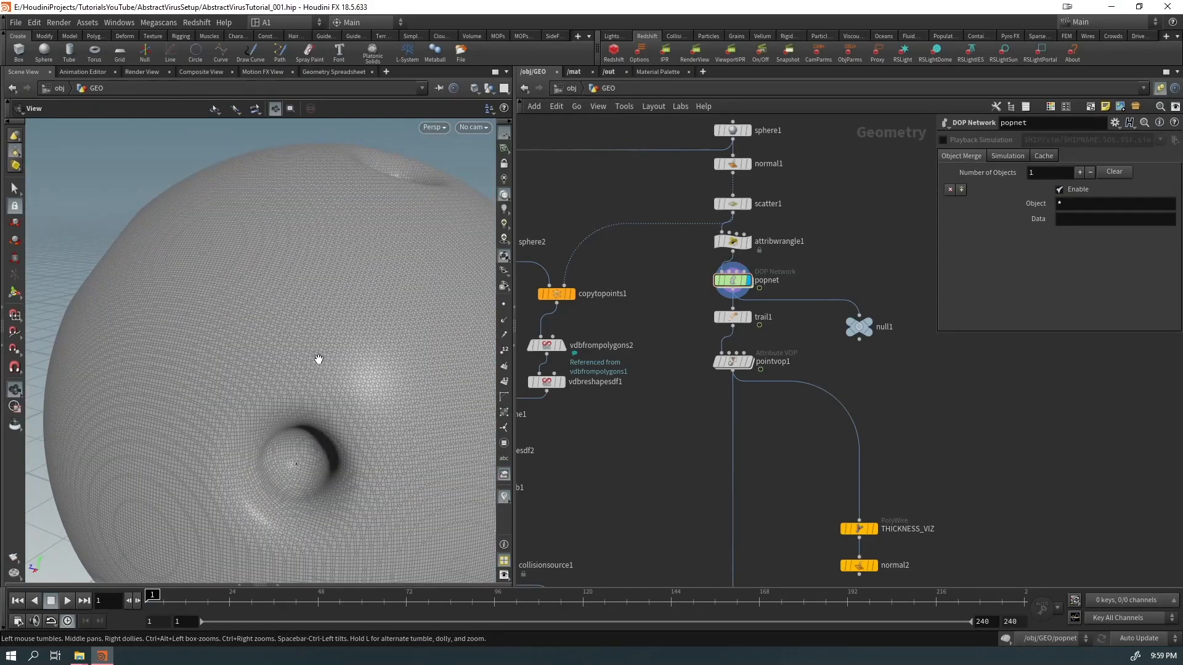
left_click_drag(317, 384, 290, 323)
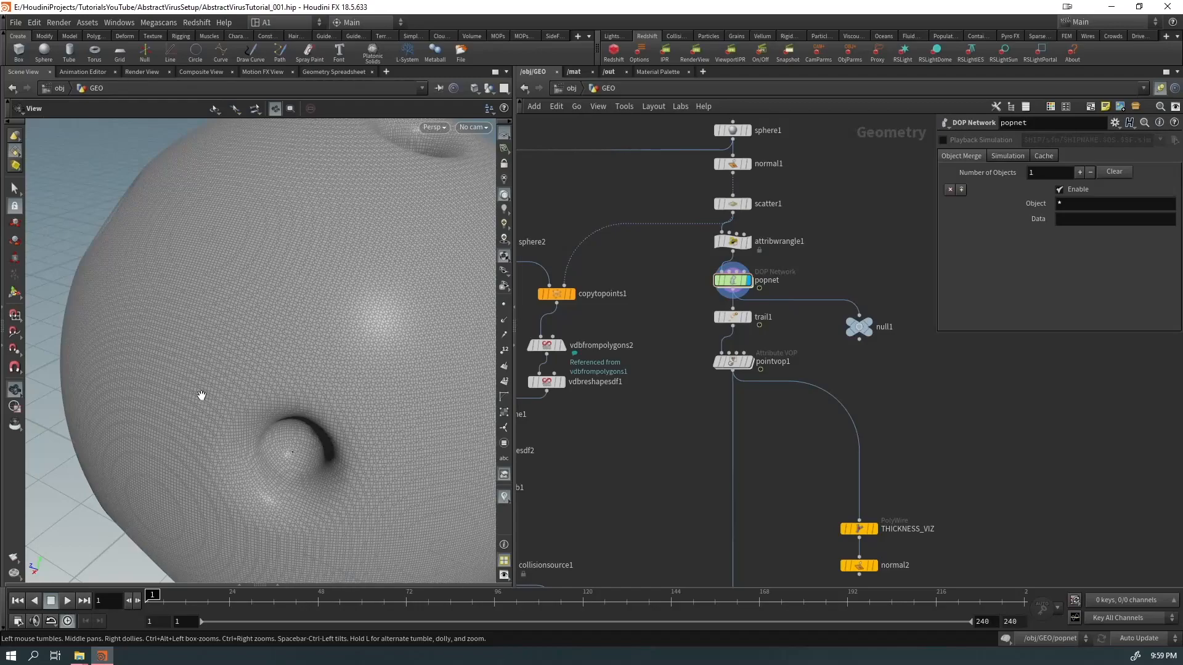
left_click(747, 317)
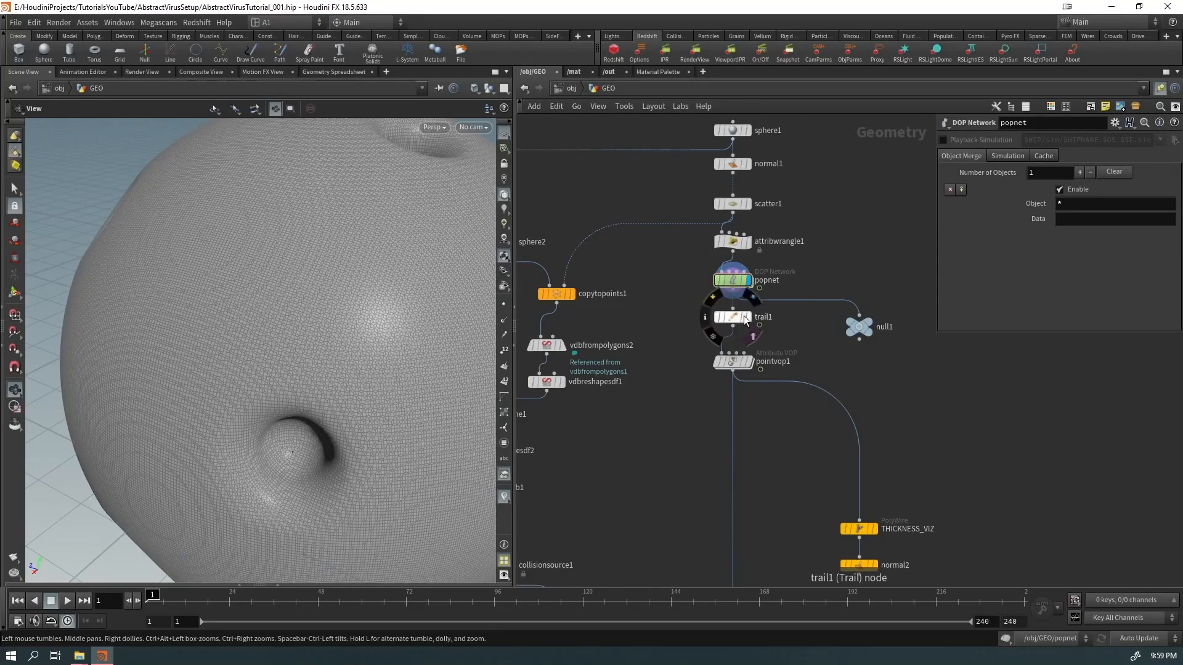
key("Up")
right_click_drag(359, 360, 227, 409)
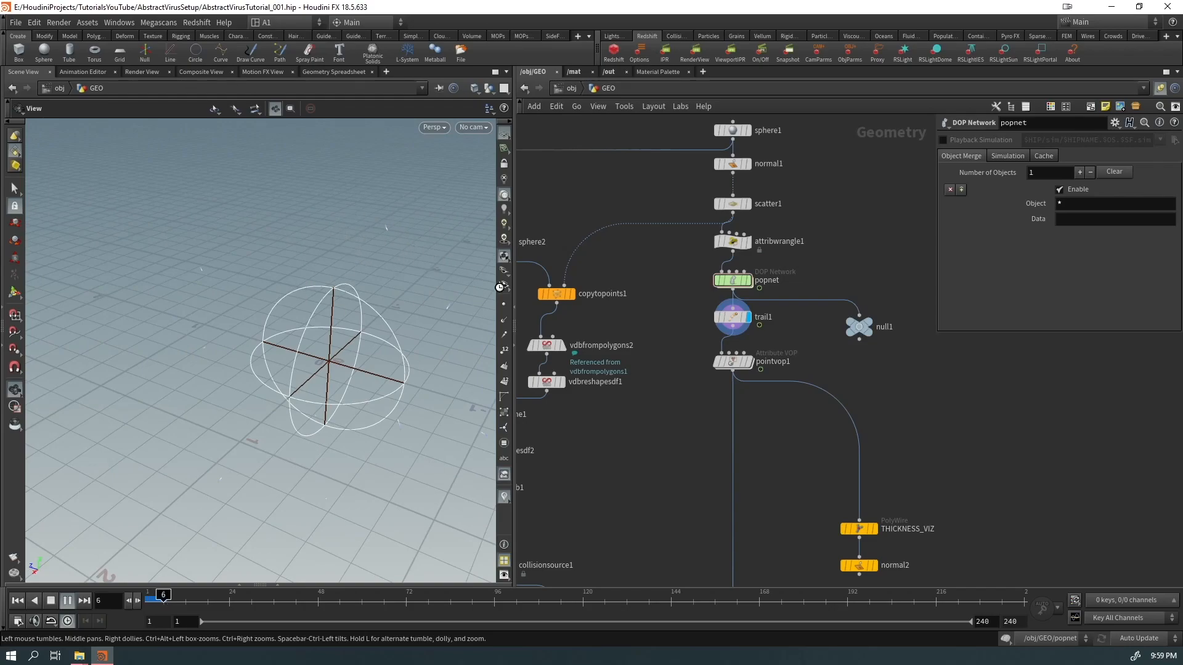
key("Up")
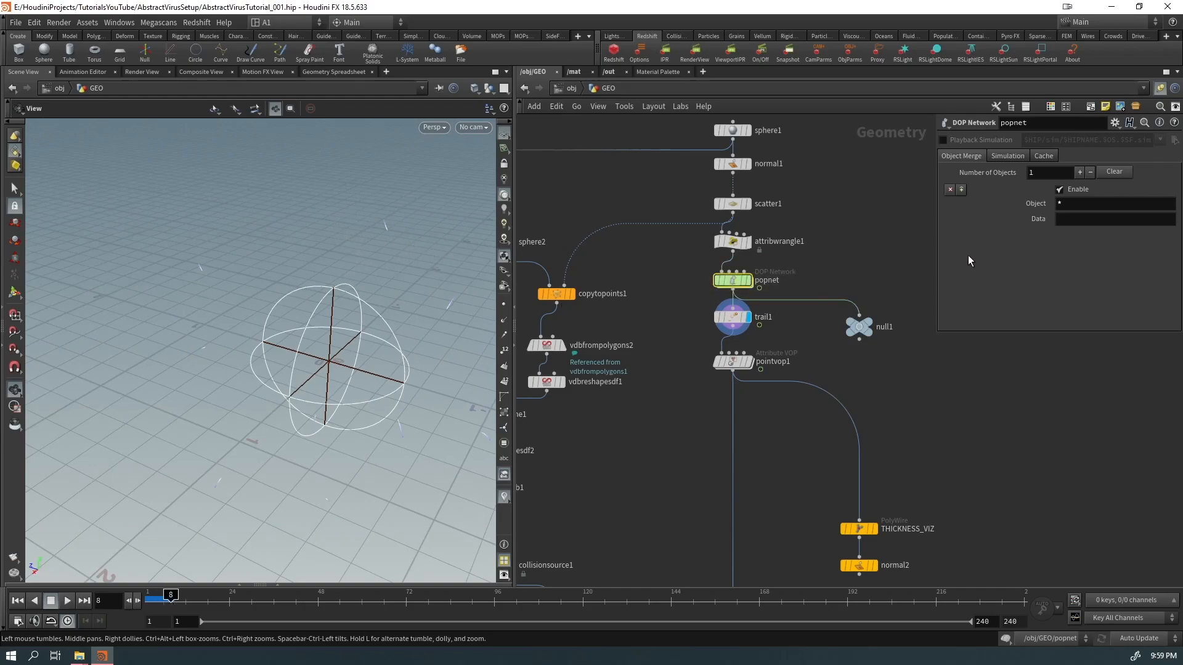
Step: Set popnet's merged object to popobject, copying the name from the POP object node inside the network
left_click(1057, 204)
type("pop")
double_click(732, 280)
left_click_drag(660, 227, 659, 228)
left_click(755, 216)
left_click_drag(776, 212, 661, 212)
key("ctrl+c")
left_click(682, 161)
left_click(622, 93)
left_click(575, 206)
left_click(606, 89)
key("ctrl+v")
left_click(1025, 422)
Step: Display OUT_CORE, play the simulation from the first frame and examine how the strands leave the holes, returning to frame 1
key("ctrl+Up")
middle_click_drag(625, 453, 820, 193)
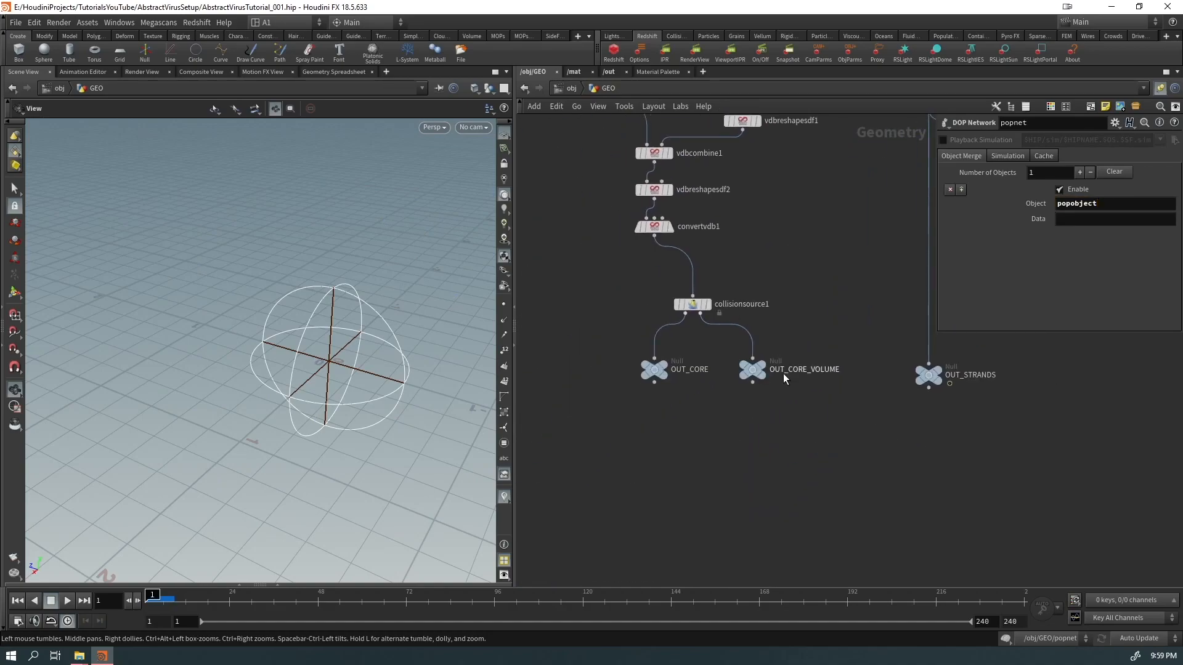
left_click(664, 365)
key("Up")
right_click_drag(290, 345, 95, 443)
left_click_drag(95, 444, 386, 424)
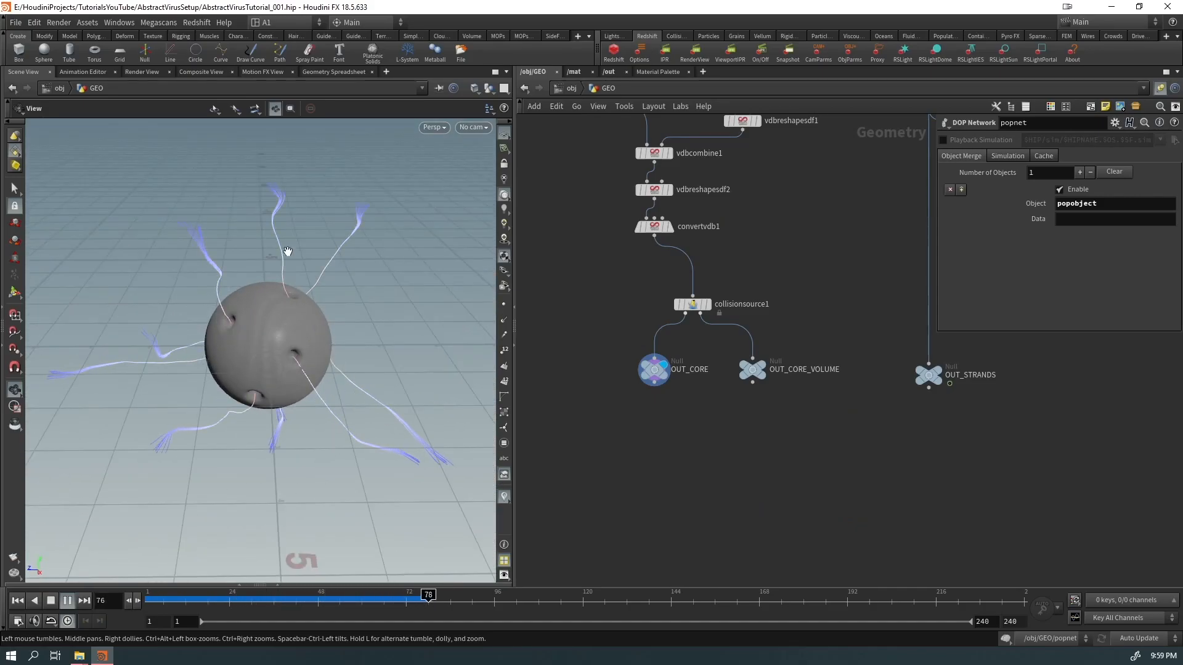
left_click_drag(284, 345, 240, 380)
right_click_drag(240, 380, 620, 286)
left_click_drag(446, 252, 292, 359)
key("Up")
key("ctrl+Up")
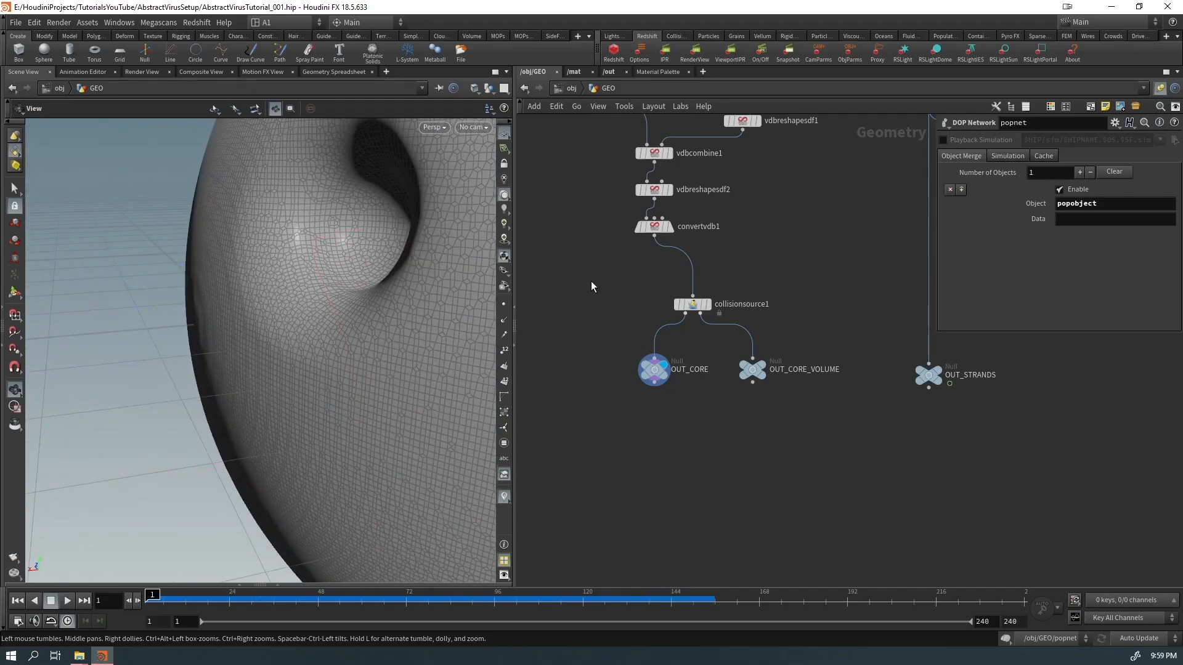
Step: Set collisionsource1's voxel size to 0.01 and play the simulation to examine how the strands leave the core
left_click_drag(708, 328, 708, 329)
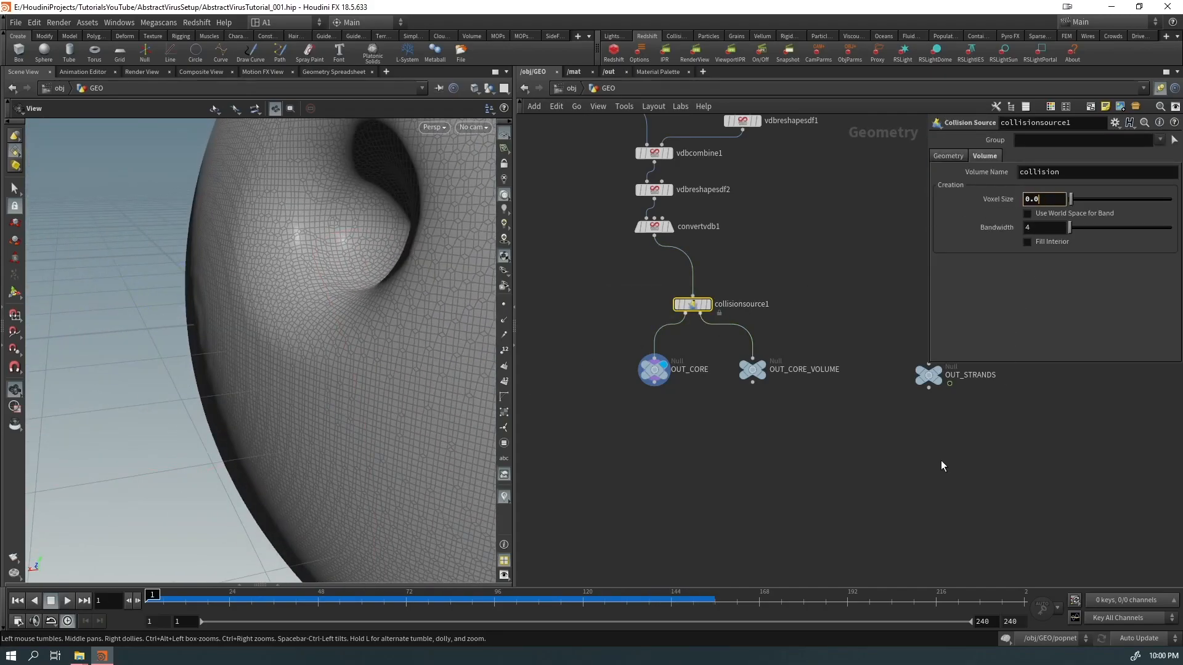
right_click_drag(460, 400, 195, 438)
left_click_drag(195, 438, 379, 387)
key("Up")
right_click_drag(379, 386, 306, 370)
left_click_drag(306, 369, 346, 346)
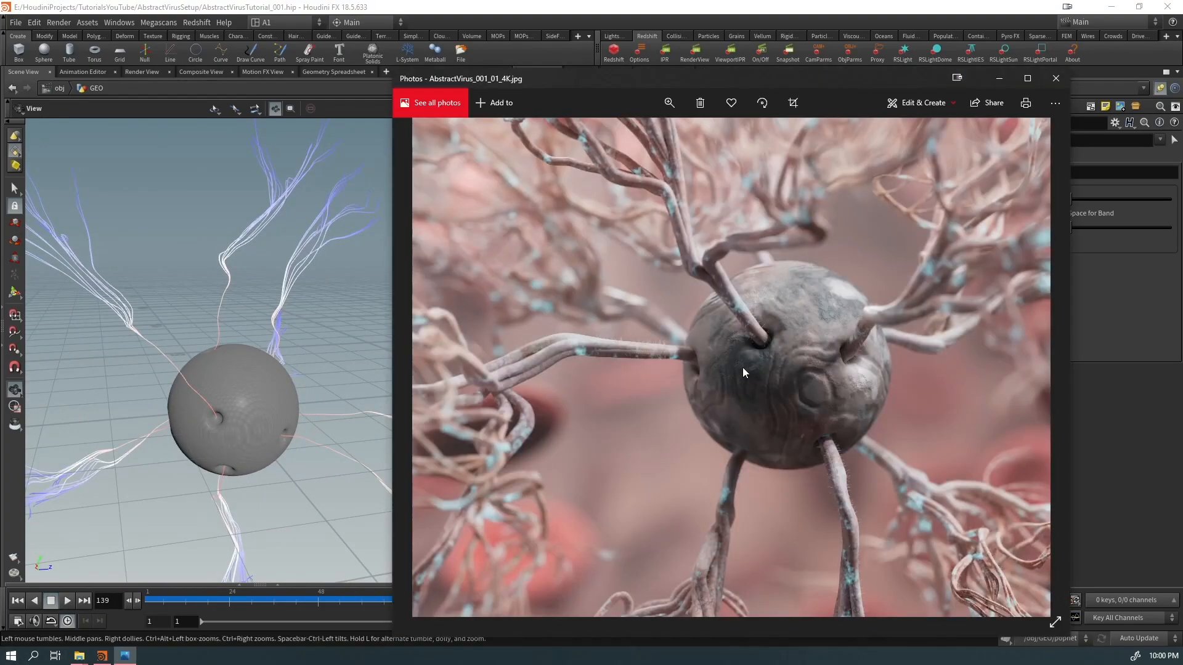
Step: Examine the virus core's surface in the reference image AbstractVirus_001_01_4K.jpg, and close the image
scroll(859, 382, "down", 4)
scroll(737, 354, "up", 4)
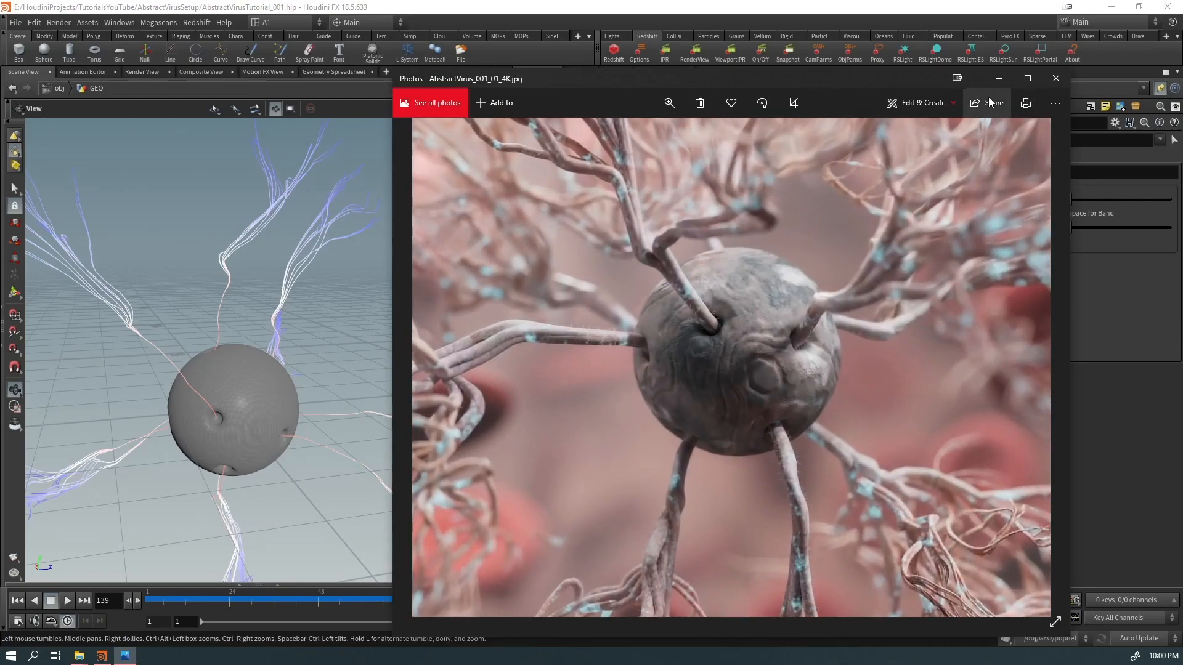
key("alt+F4")
Step: Add a Point VOP between convertvdb1 and collisionsource1
left_click_drag(750, 253, 672, 282)
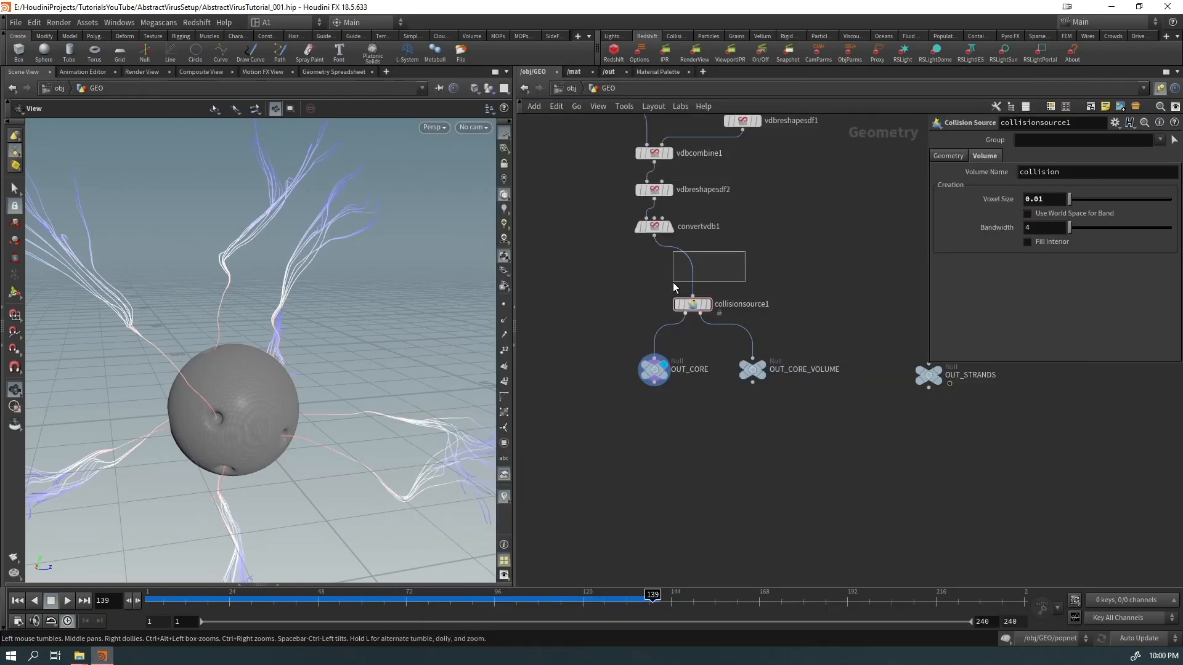
key("Tab")
mouse_move(676, 278)
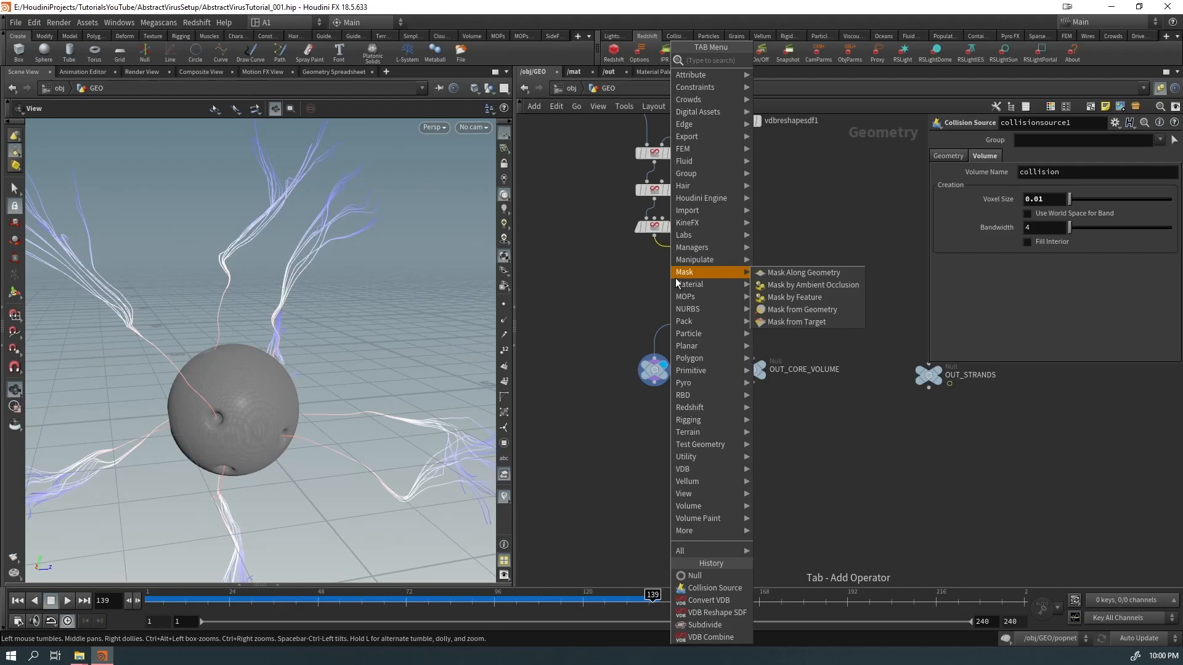
type("poinv")
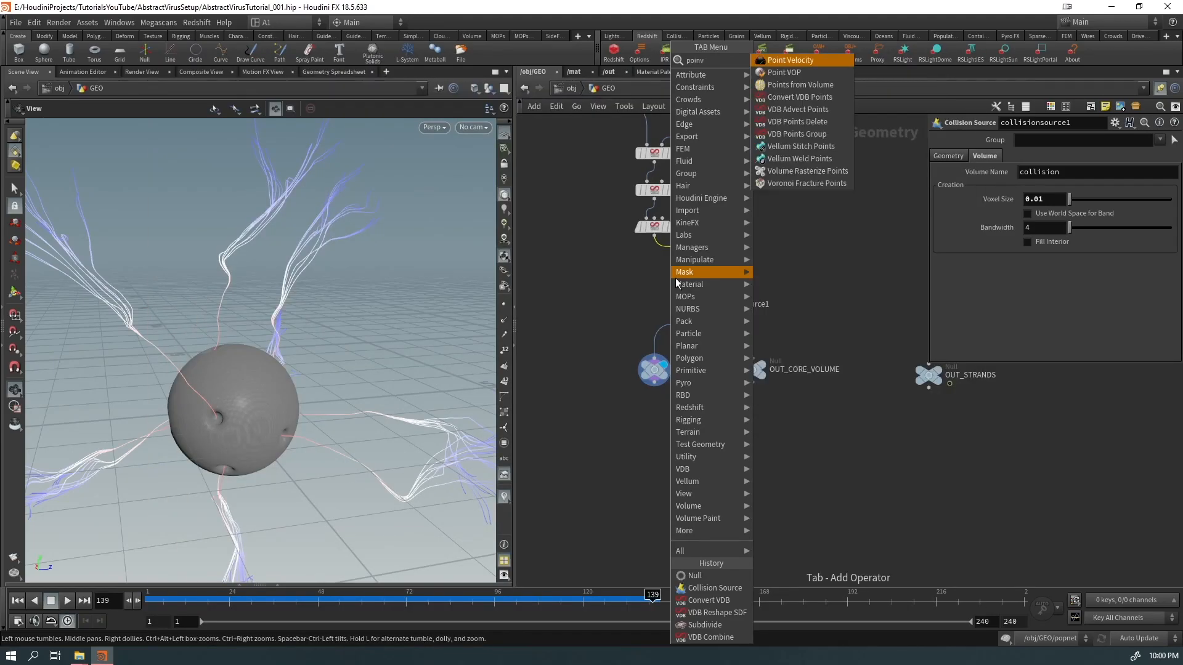
key("Return")
left_click(647, 281)
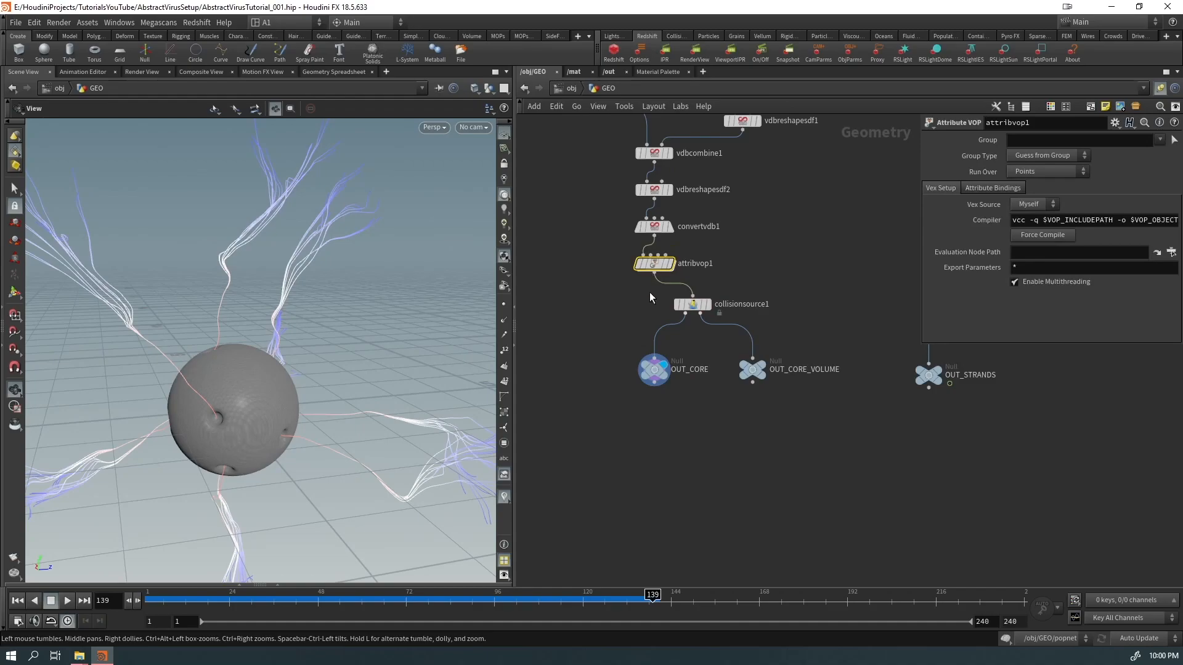
Step: Inside the Point VOP, connect the global P to the output's P and save the scene file
double_click(662, 269)
middle_click_drag(826, 334, 701, 321)
left_click_drag(803, 231, 1017, 327)
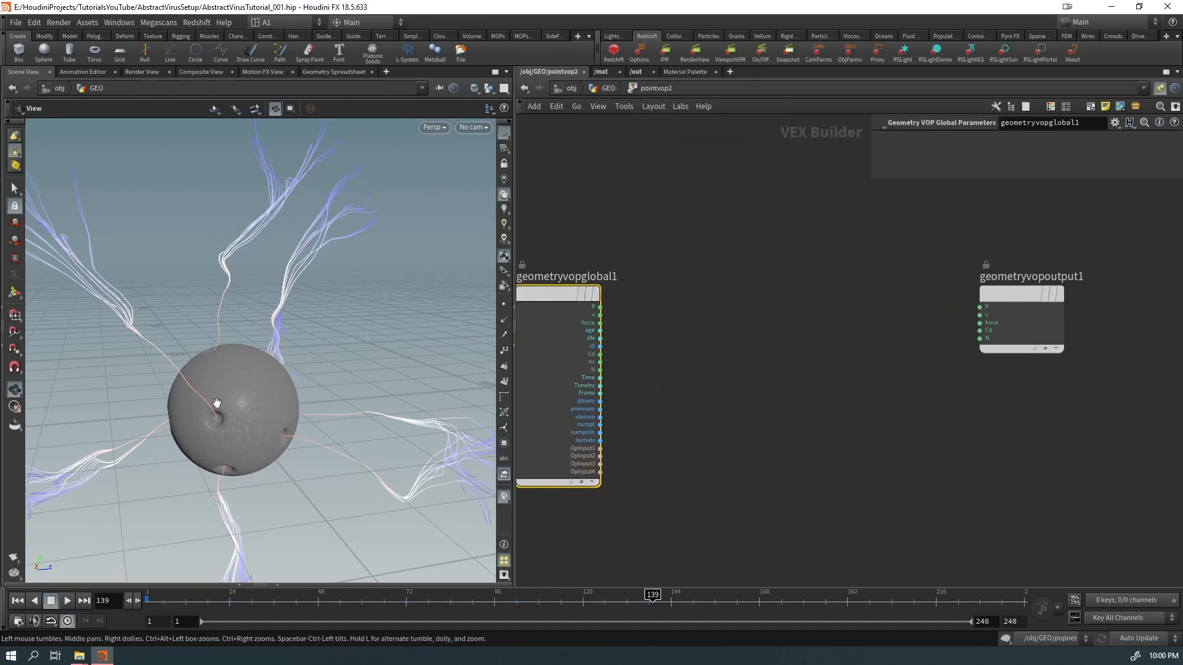
right_click_drag(256, 400, 135, 377)
key("ctrl+s")
left_click(600, 307)
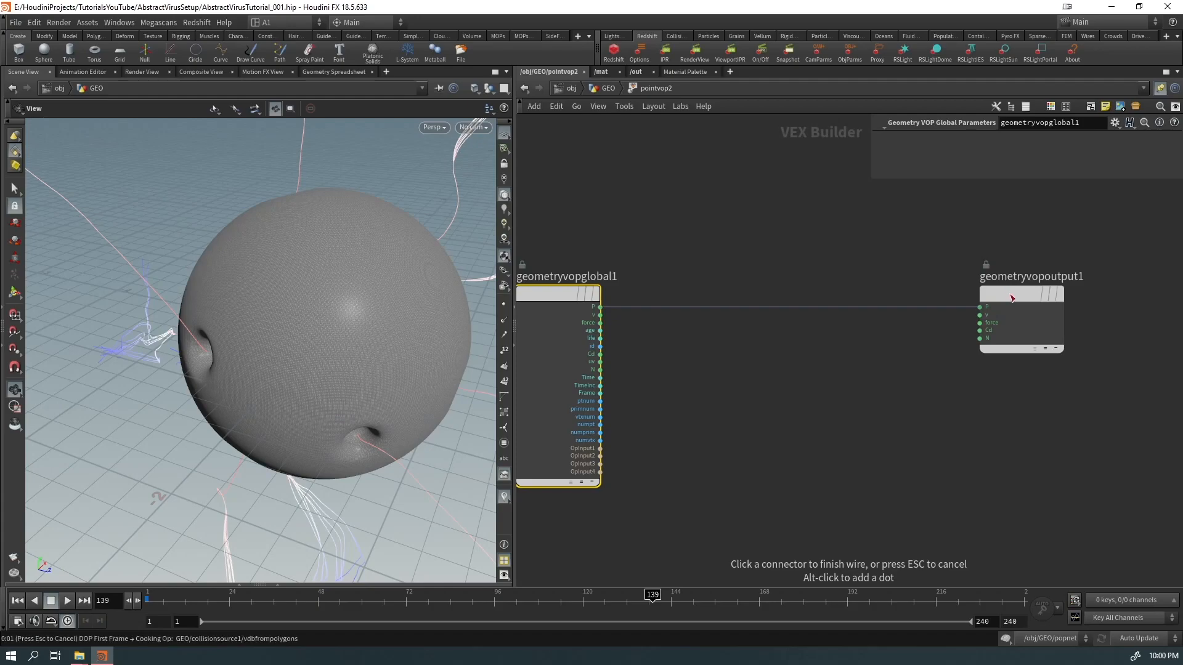
left_click(1016, 304)
left_click_drag(1008, 294, 996, 279)
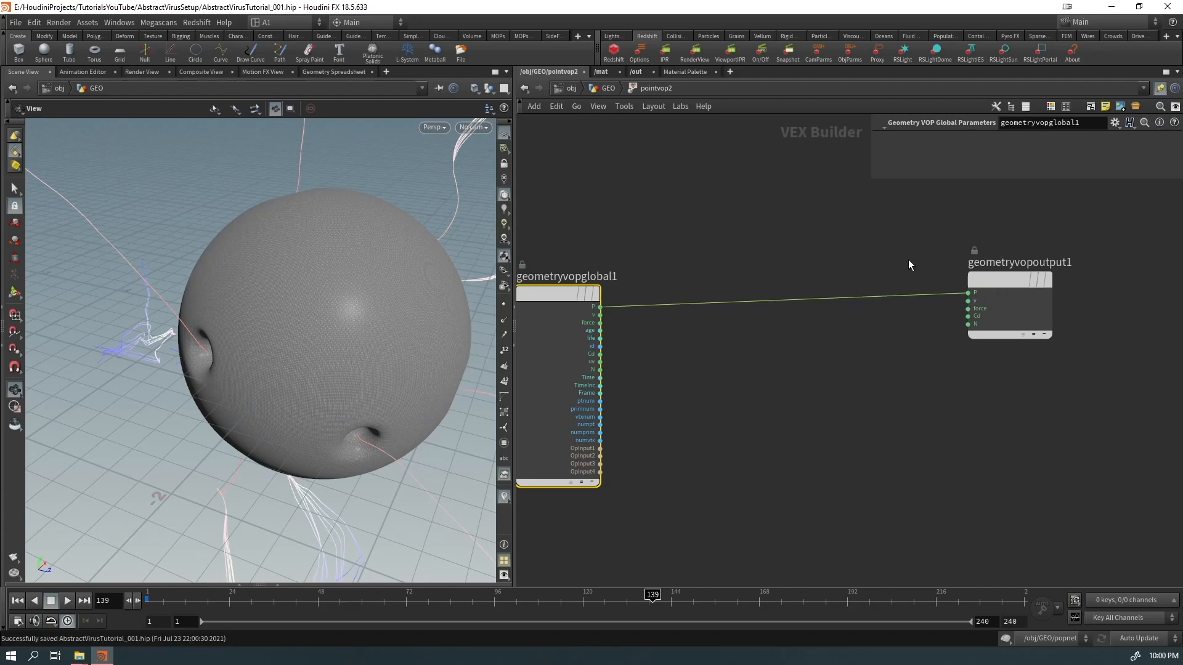
Step: Hide the other objects in the viewport and realign the output node inside pointvop2
left_click(606, 88)
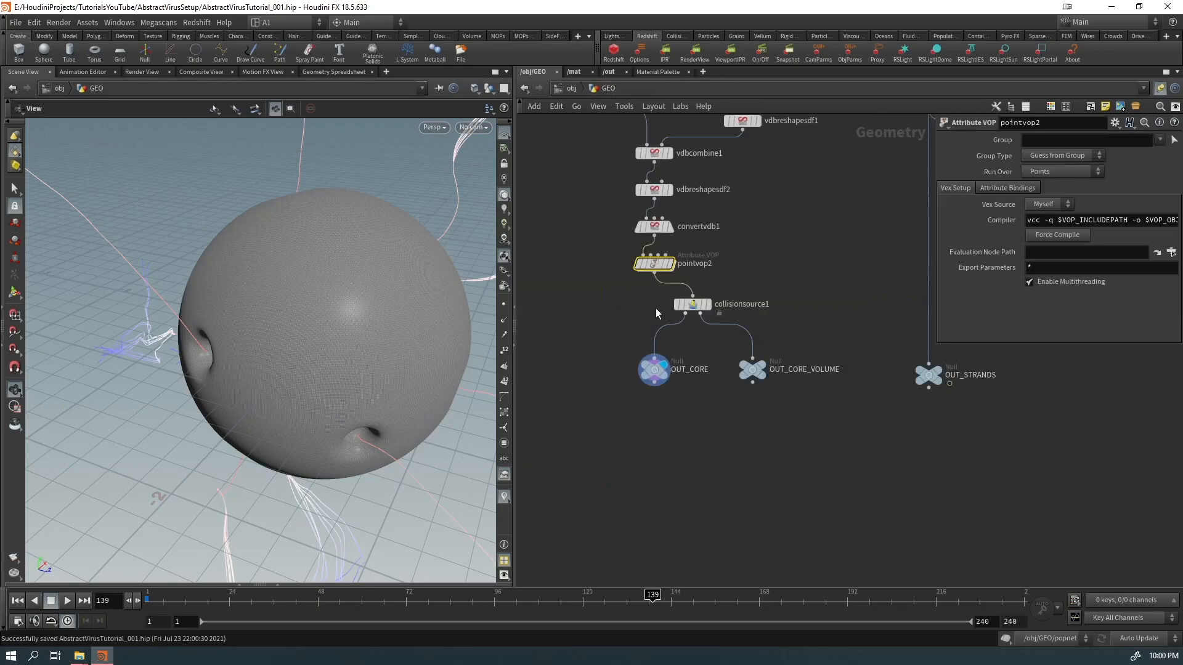
double_click(656, 265)
left_click(490, 88)
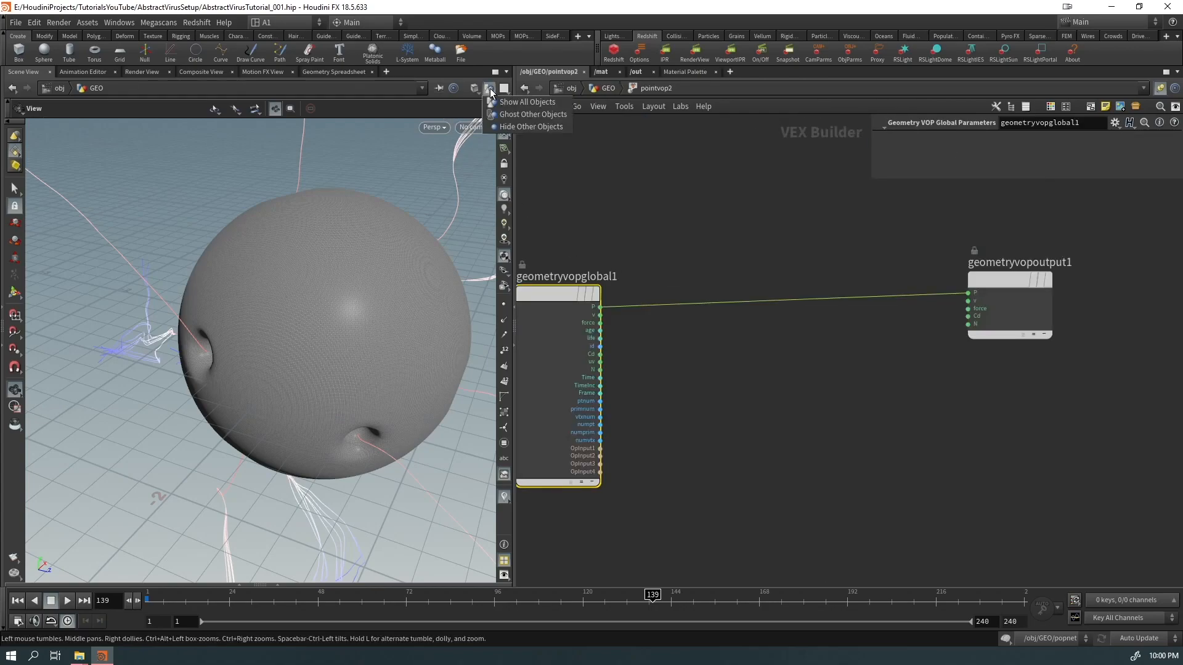
left_click(498, 126)
left_click_drag(992, 277, 1011, 291)
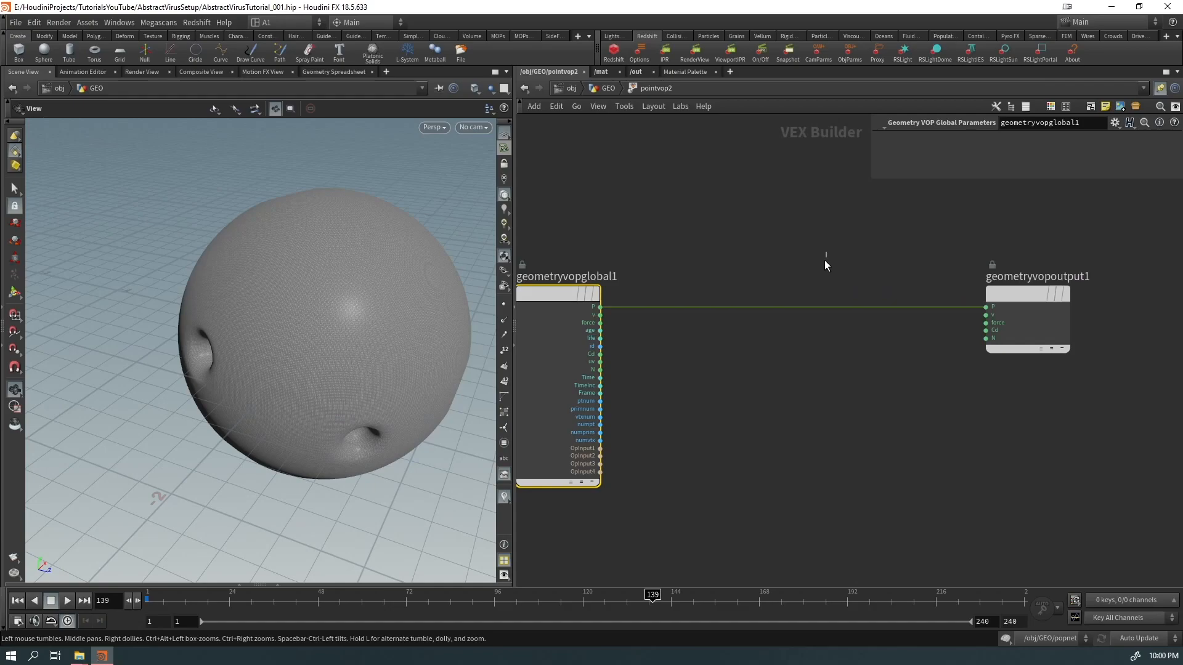
Step: Insert a Displace Along Normal node on the P connection in front of the VOP output
key("Tab")
type("disp")
key("Return")
key("Return")
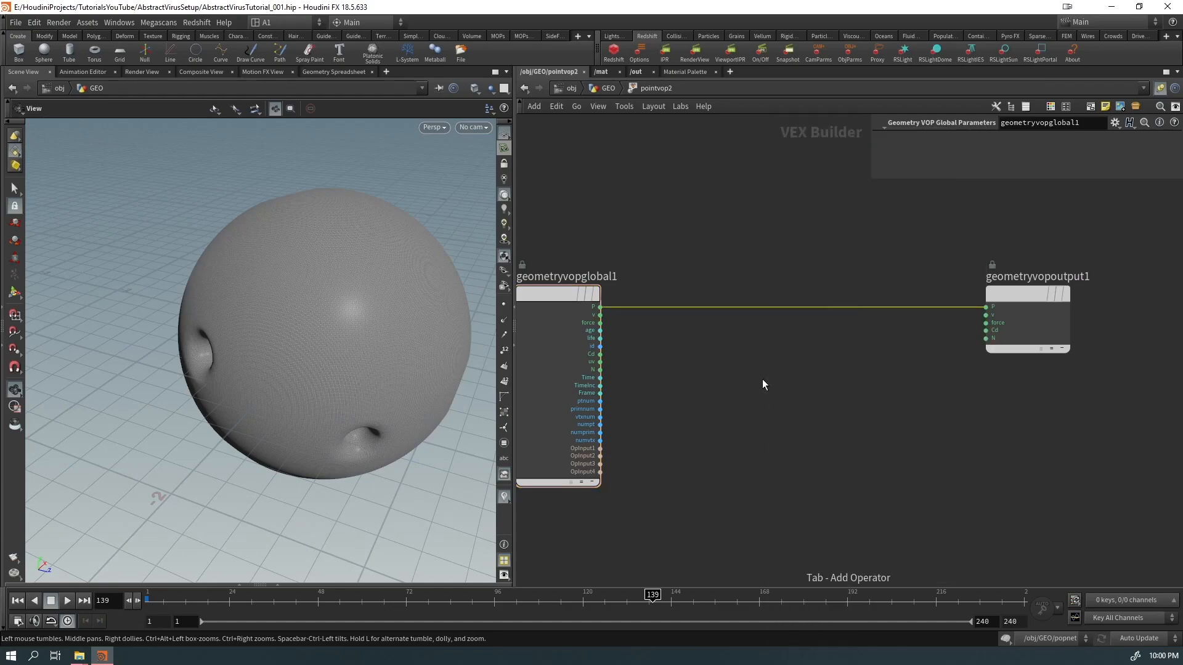
left_click_drag(729, 289, 926, 344)
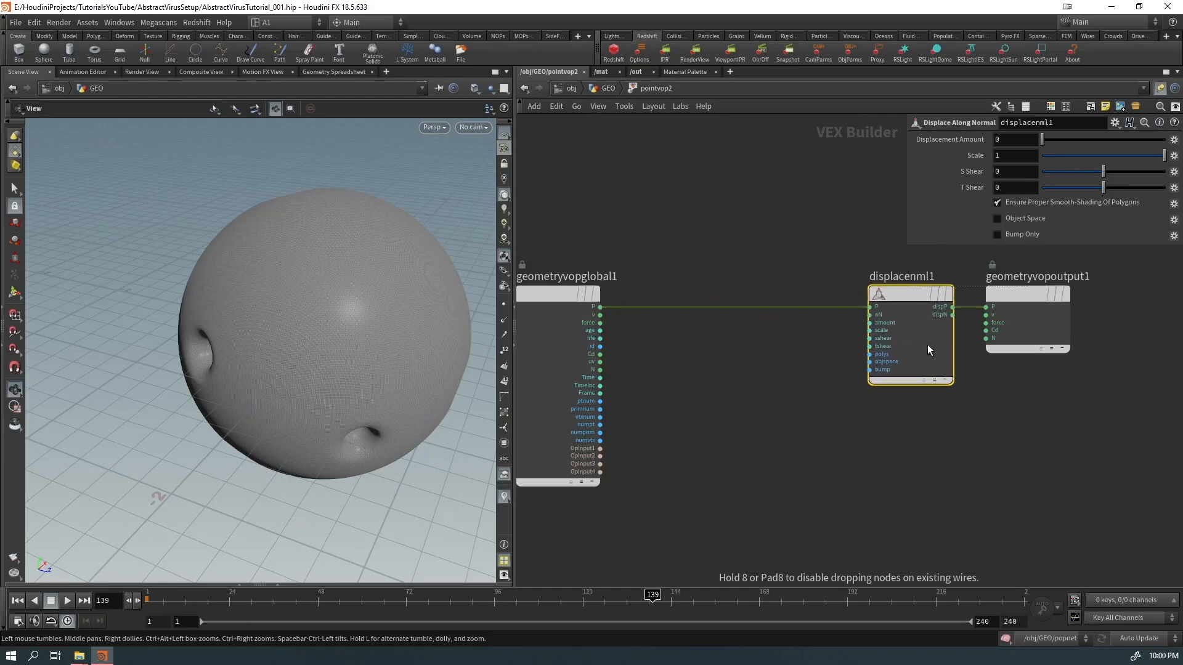
Step: Add an Anti-Aliased Noise driven by P, chain a 1D copy after it and connect that to the displacement amount
left_click(599, 307)
key("Tab")
type("aano")
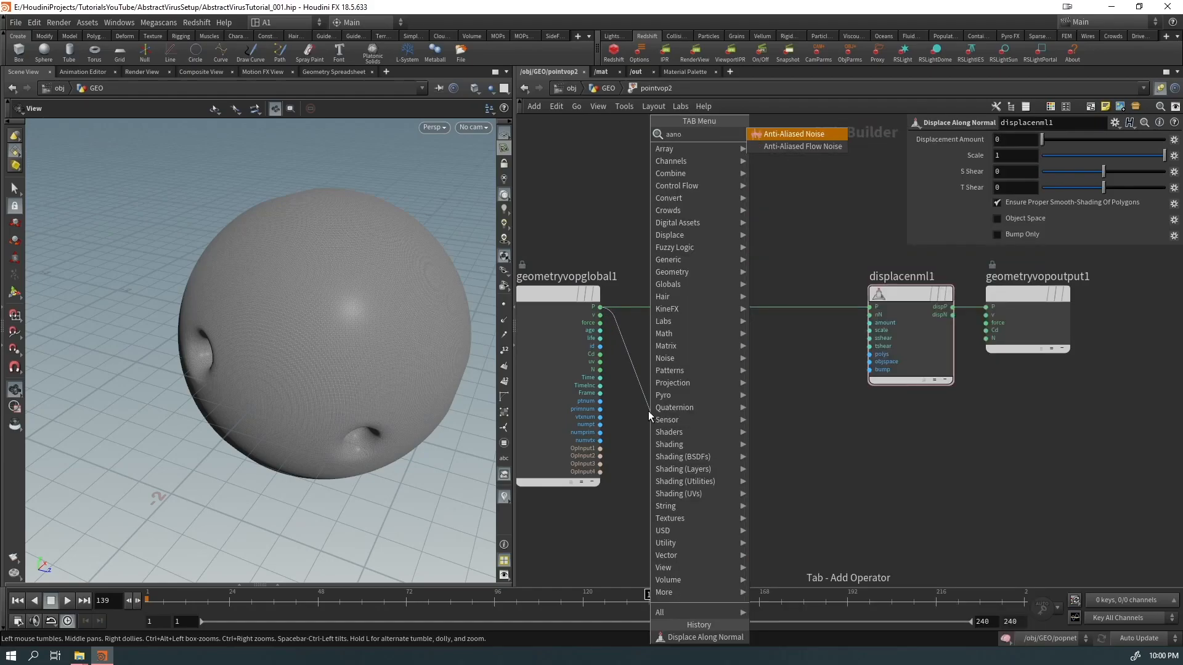
key("Return")
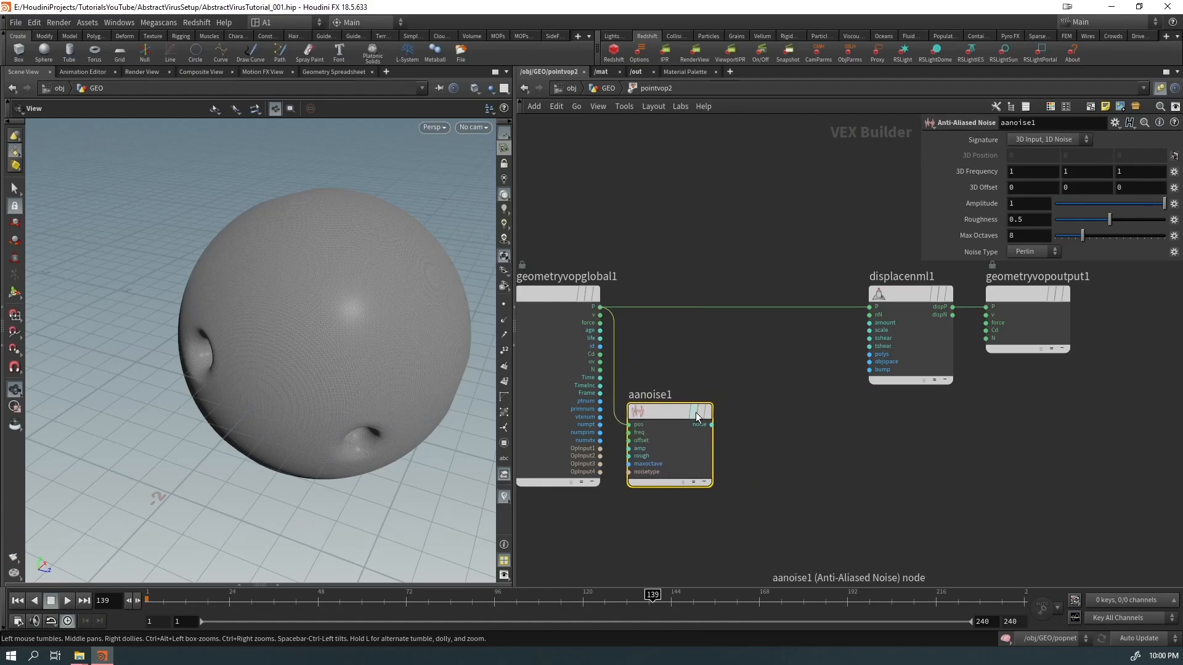
left_click_drag(682, 433, 823, 434, "alt")
mouse_move(713, 425)
left_mouse_down()
mouse_move(764, 446)
mouse_move(790, 441)
mouse_move(776, 435)
mouse_move(881, 325)
left_mouse_up()
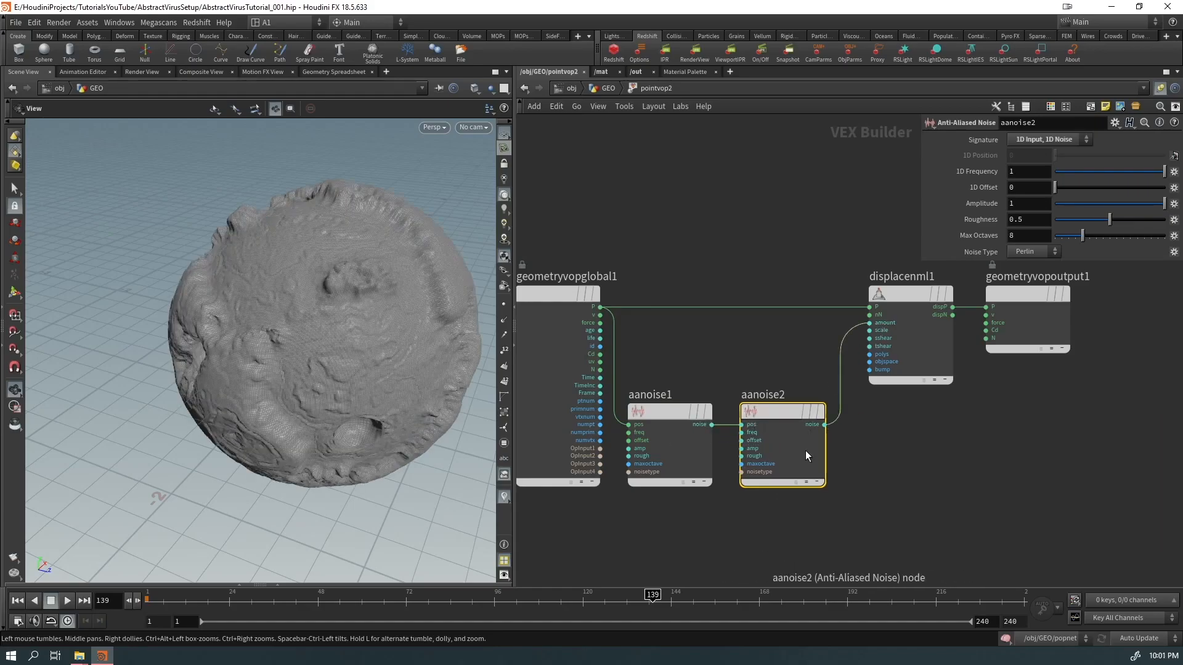
Step: Set the displacement scale to 0.1 and the first noise's roughness to 0.157, with the core shaded without wires
left_click_drag(442, 367, 399, 297)
left_click(910, 363)
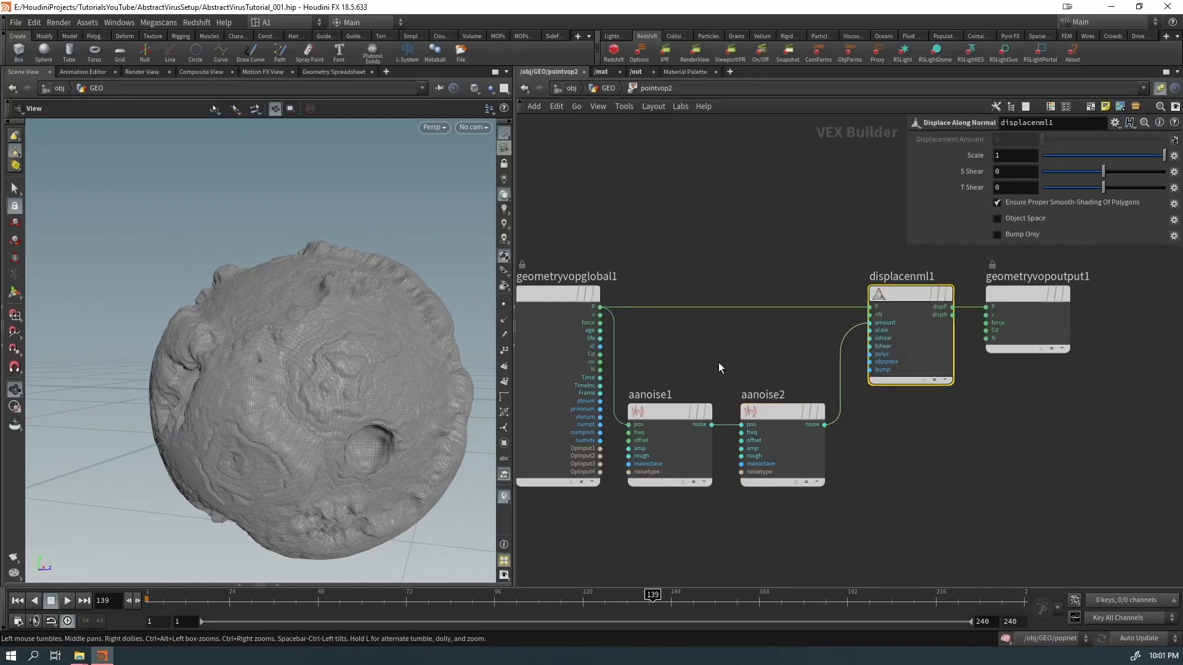
type("0.1")
key("Return")
mouse_move(330, 436)
left_mouse_down()
mouse_move(356, 441)
mouse_move(172, 382)
mouse_move(176, 369)
left_mouse_up()
key("shift+w")
left_click(674, 475)
left_click_drag(1085, 218, 1068, 226)
Step: Set the second noise's 1D frequency to 3.3 and inspect the core with the wireframe overlay
left_click(782, 444)
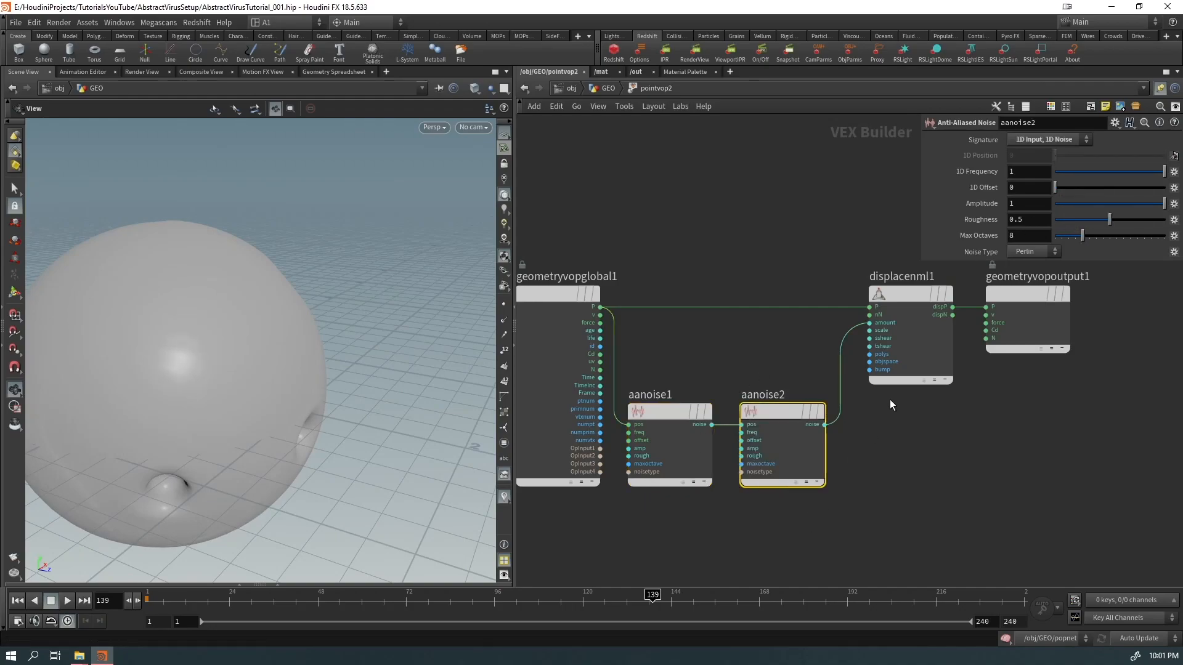
middle_click_drag(217, 350, 336, 338)
middle_click_drag(972, 176, 1030, 173)
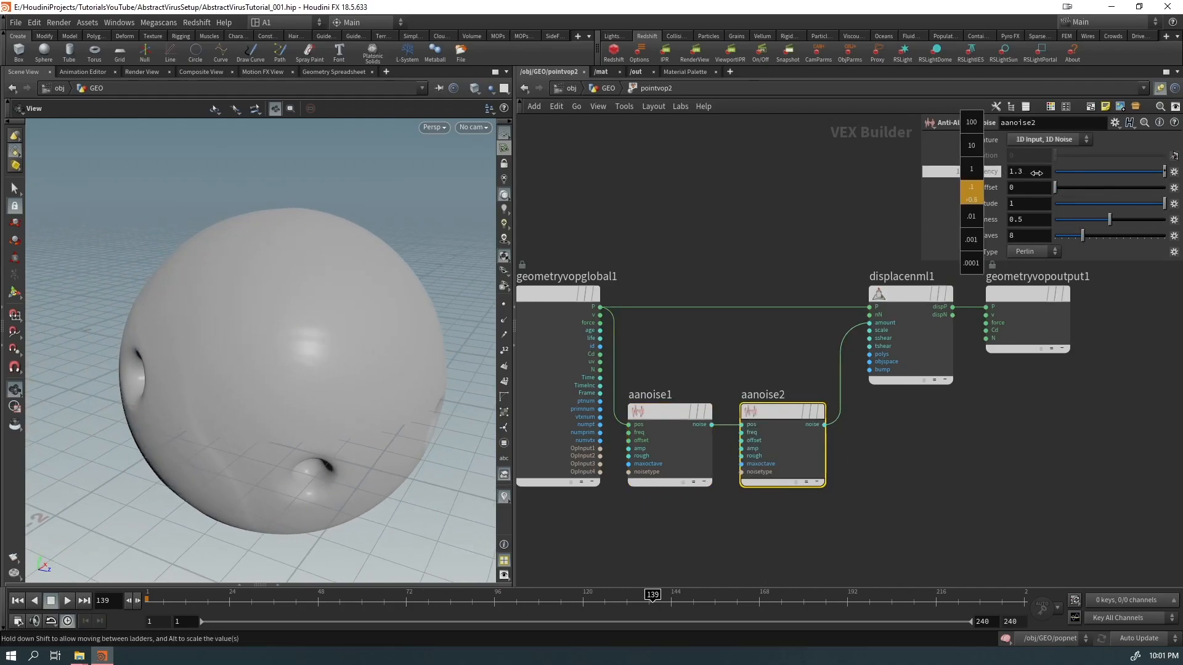
middle_click_drag(1104, 173, 1101, 173)
mouse_move(407, 425)
left_mouse_down()
mouse_move(401, 414)
mouse_move(464, 394)
mouse_move(393, 445)
left_mouse_up()
key("shift+w")
left_click_drag(333, 396, 324, 436)
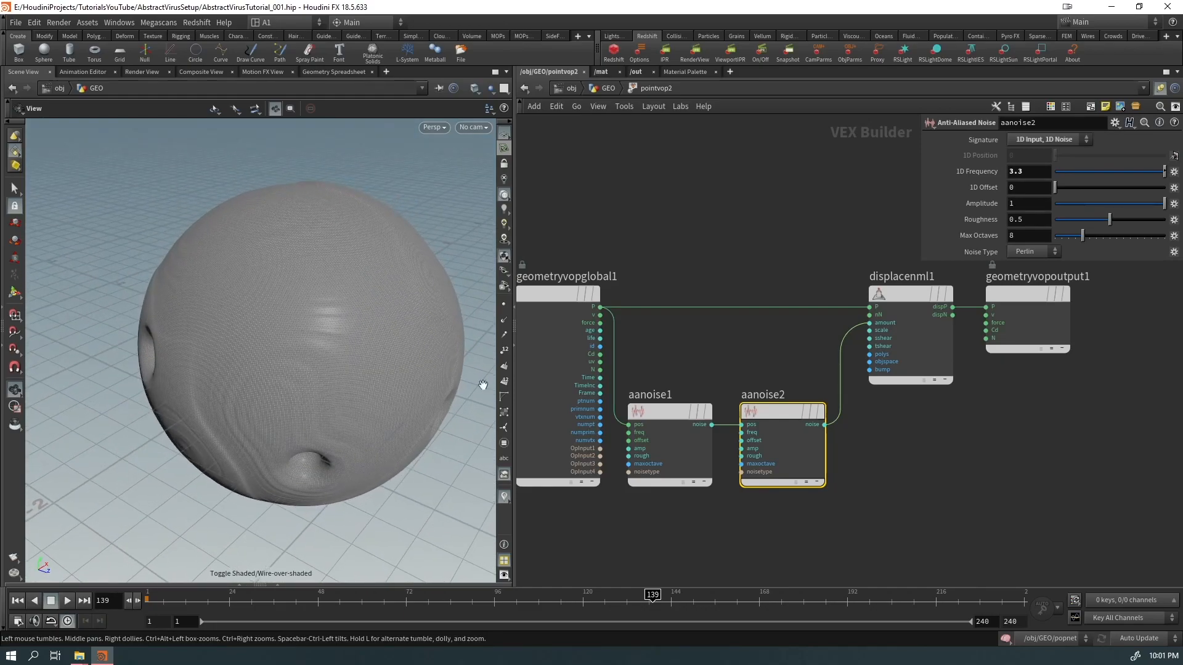
key("shift+w")
key("shift+w")
Step: Try an amplitude of 2.3 on the second noise and a larger displacement scale, undoing both changes
left_click(792, 445)
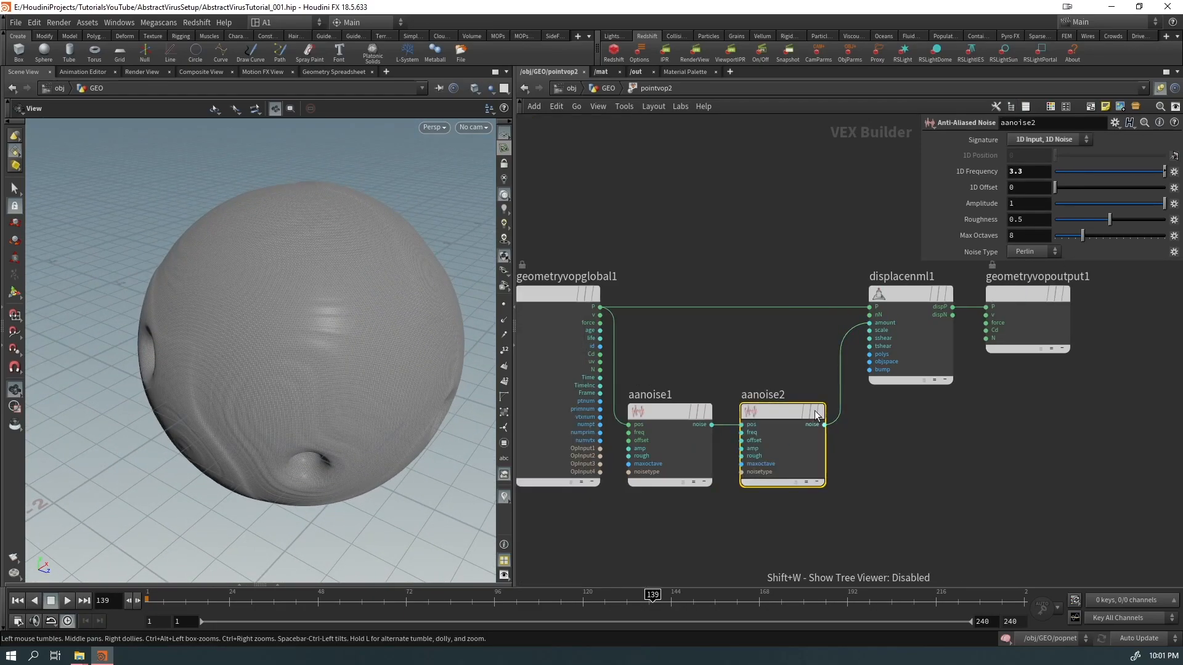
middle_click_drag(980, 196, 1071, 193)
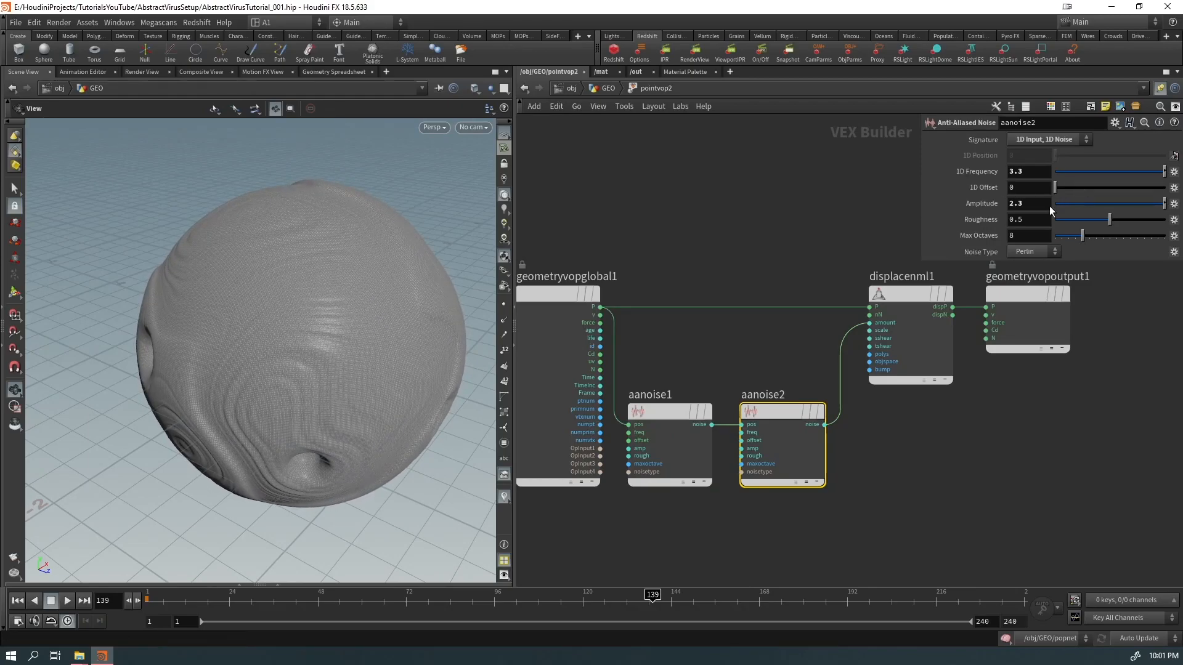
key("ctrl+z")
left_click_drag(356, 468, 381, 431)
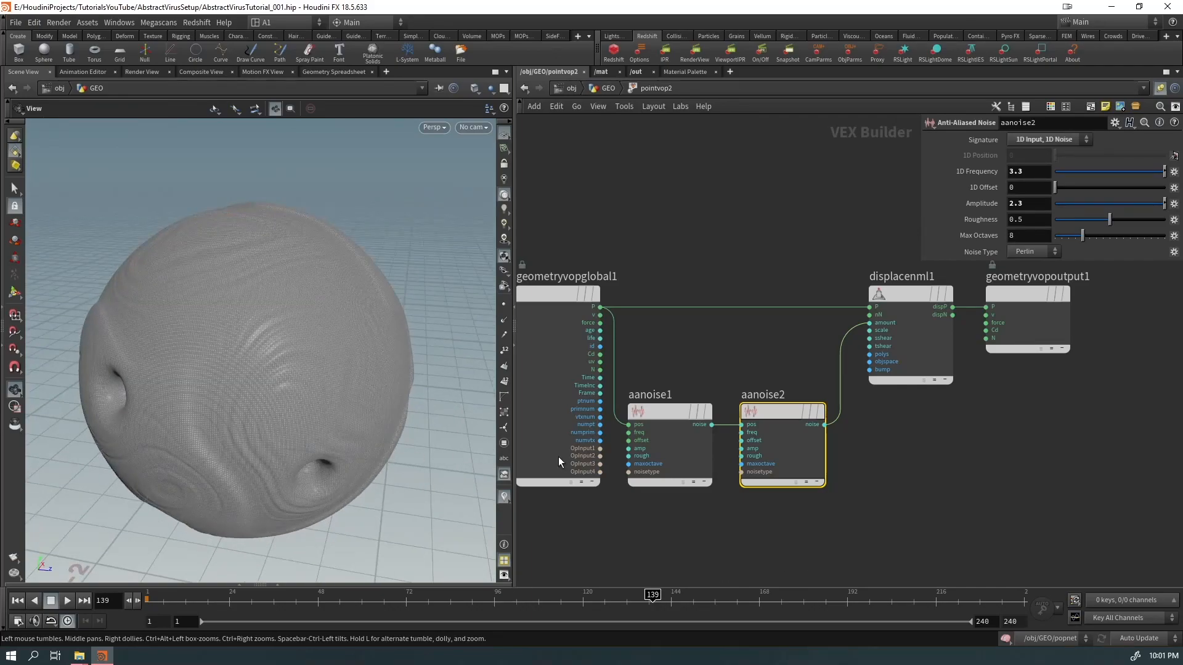
left_click(883, 295)
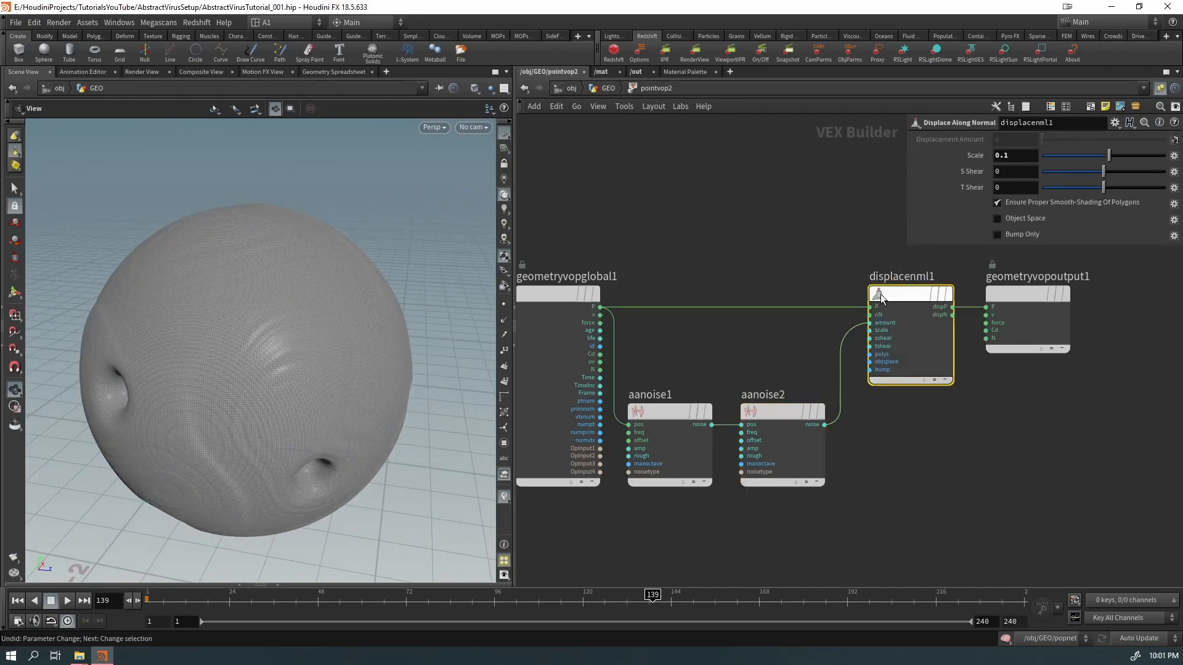
left_click_drag(1106, 155, 1148, 156)
key("ctrl+z")
Step: Set the first noise's amplitude to 1.1 and roughness to 0.421, checking the core without the wireframe
left_click(692, 418)
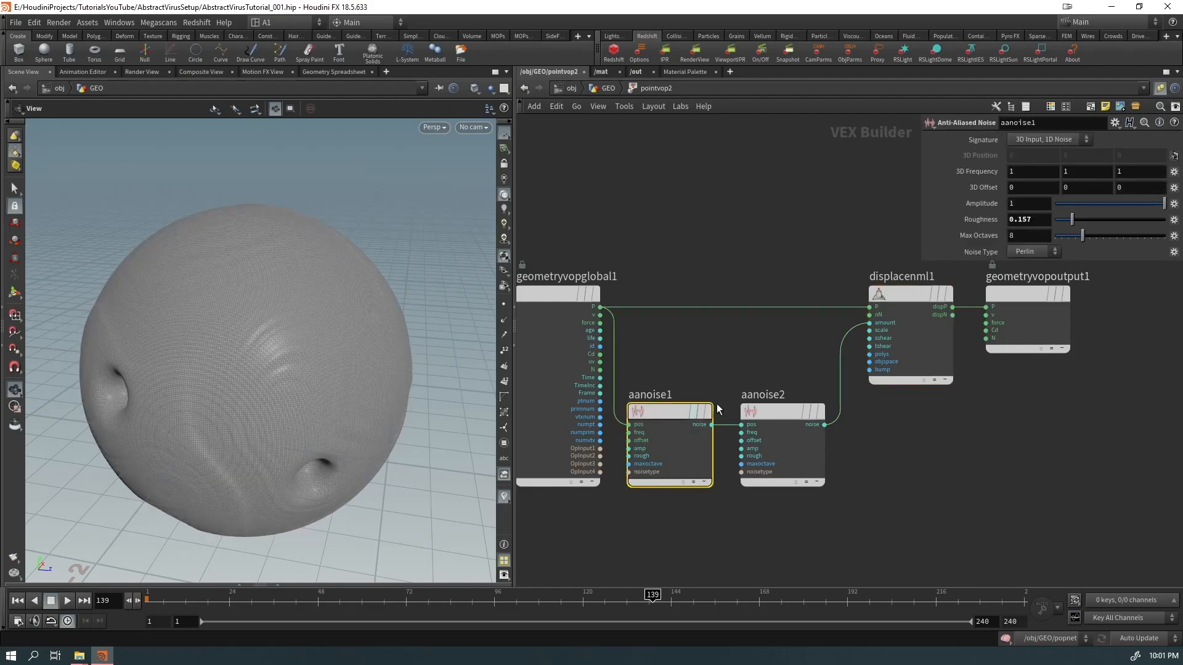
middle_click(991, 202)
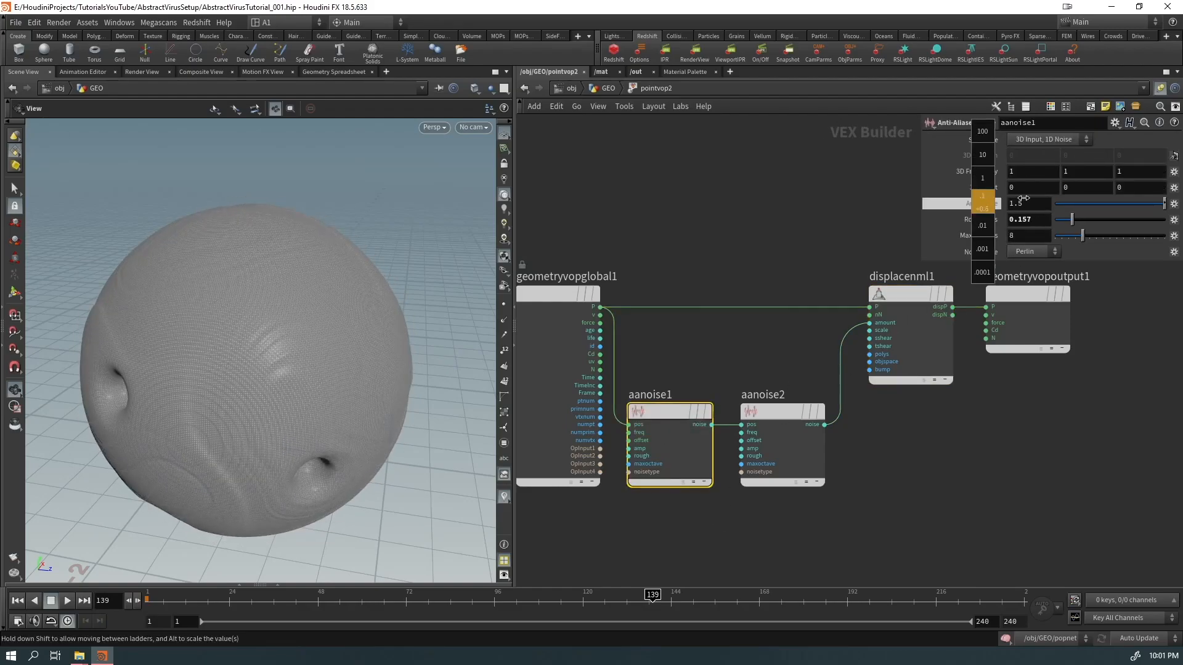
left_click_drag(1072, 219, 1101, 218)
mouse_move(151, 420)
left_mouse_down()
mouse_move(134, 343)
mouse_move(110, 416)
left_mouse_up()
key("shift+w")
mouse_move(327, 435)
left_mouse_down()
mouse_move(305, 354)
mouse_move(353, 348)
mouse_move(380, 328)
mouse_move(372, 356)
mouse_move(348, 364)
mouse_move(370, 386)
mouse_move(357, 295)
mouse_move(345, 290)
left_mouse_up()
Step: Shift the second noise node slightly and set the first noise's 3D frequency to 1.6 on all axes
left_click_drag(794, 452, 807, 452)
left_click_drag(813, 354, 779, 457)
left_click_drag(682, 366, 657, 458)
middle_click_drag(967, 176, 1012, 173)
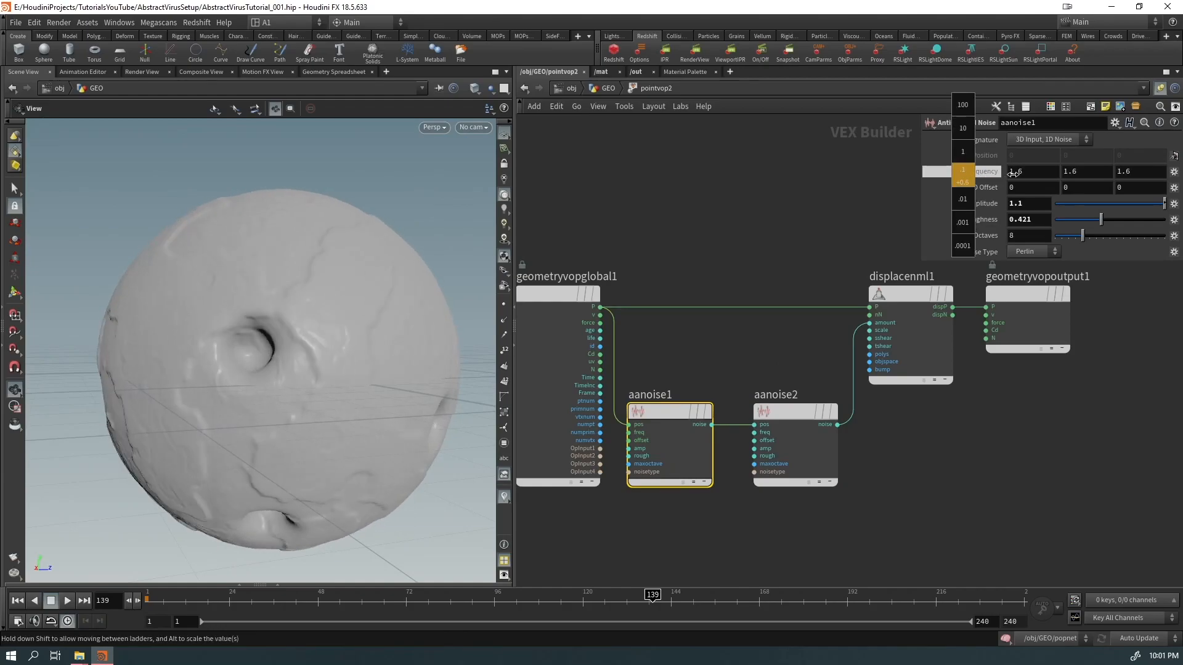
left_click_drag(459, 394, 368, 438)
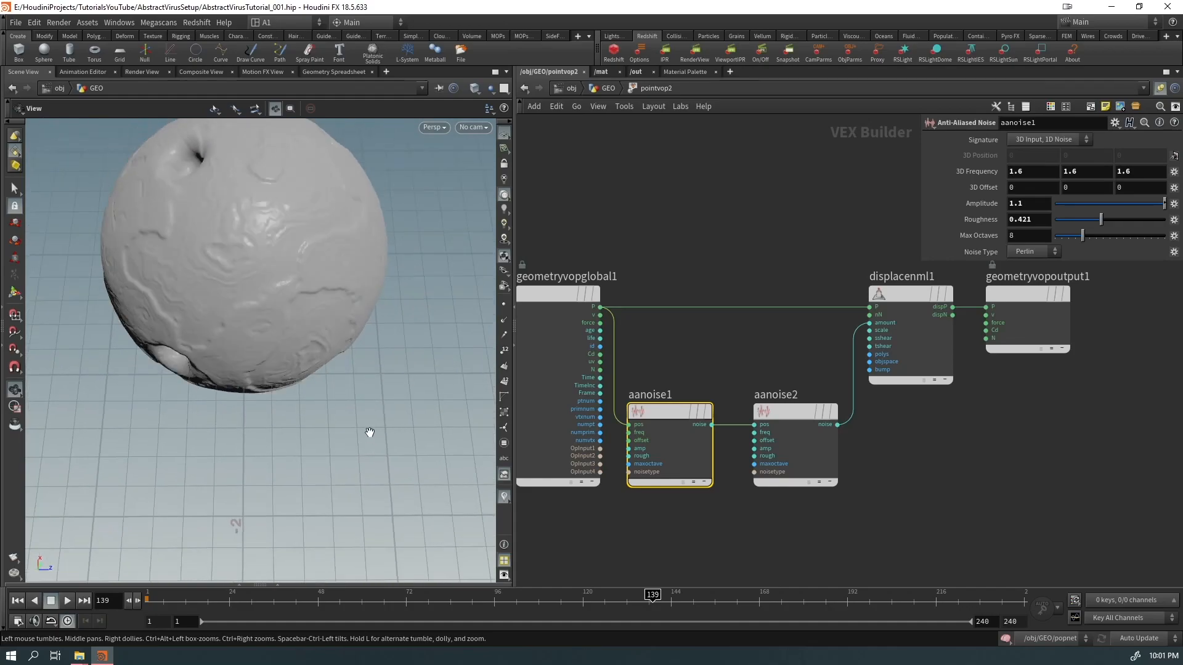
Step: Return to the GEO network and show all objects in the viewport again
left_click(606, 88)
left_click(667, 362)
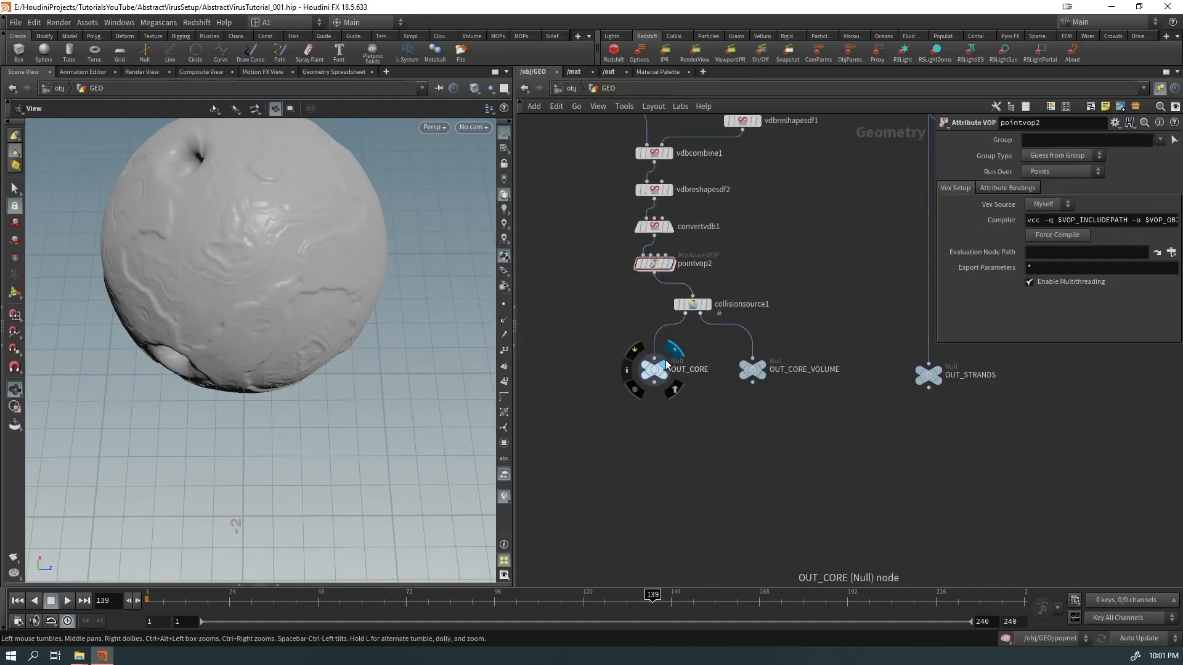
left_click(489, 89)
left_click(498, 103)
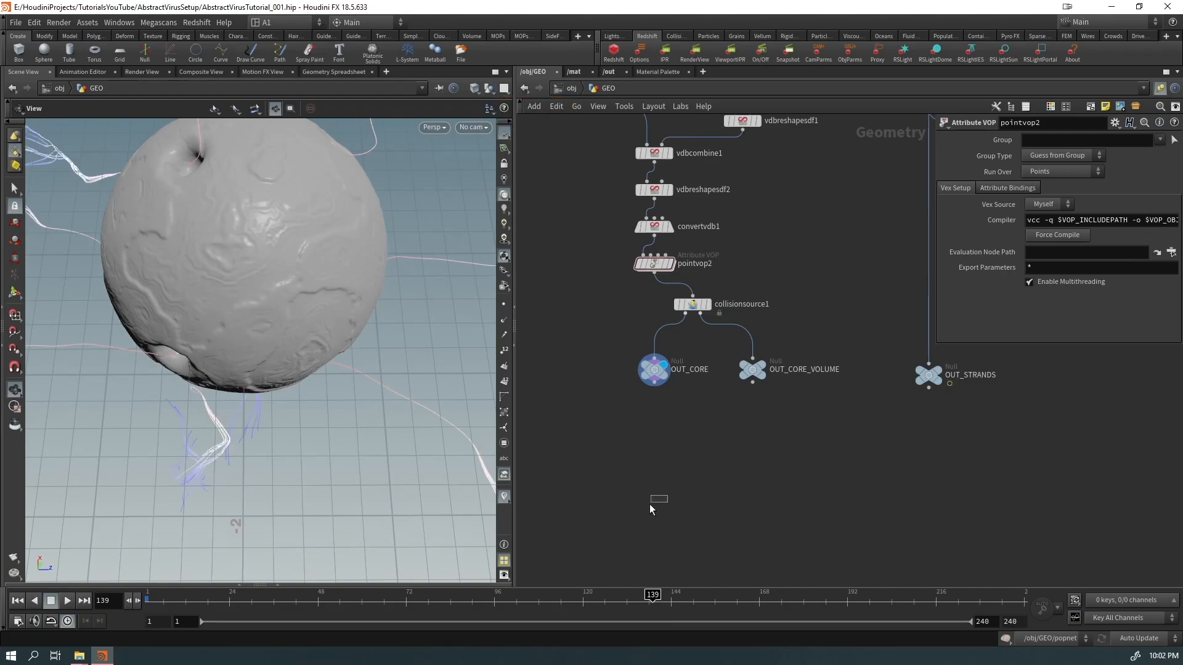
Step: Replay the simulation from frame 1 and examine the strands growing around the displaced core from several angles
key("ctrl+Left")
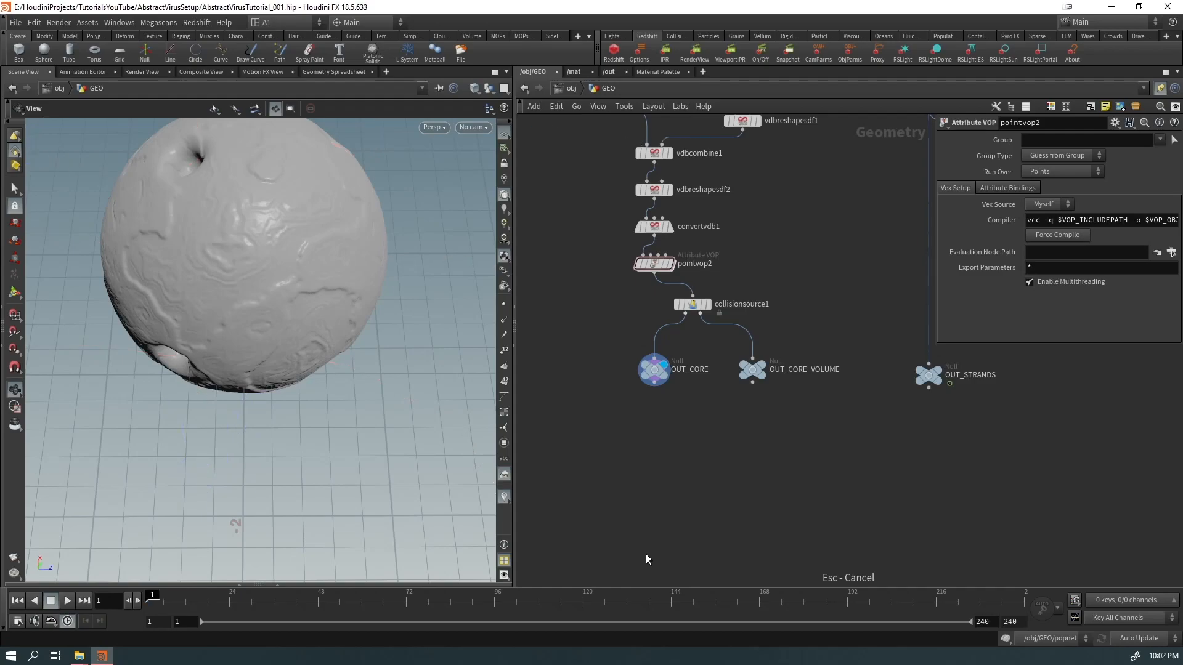
scroll(269, 259, "down", 6)
mouse_move(279, 333)
left_mouse_down()
mouse_move(348, 246)
mouse_move(312, 338)
mouse_move(288, 341)
left_mouse_up()
key("Up")
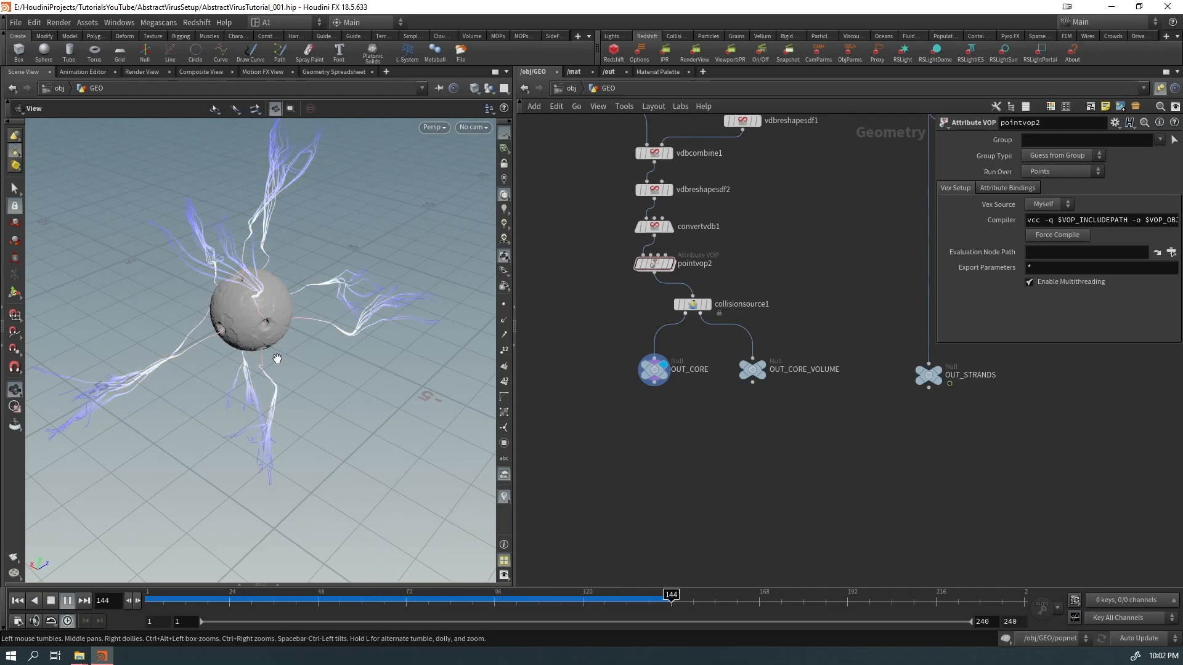
left_click_drag(285, 428, 311, 467)
key("Up")
left_click_drag(430, 327, 549, 351)
left_click_drag(304, 355, 197, 334)
scroll(270, 315, "down", 5)
middle_click_drag(258, 327, 225, 408)
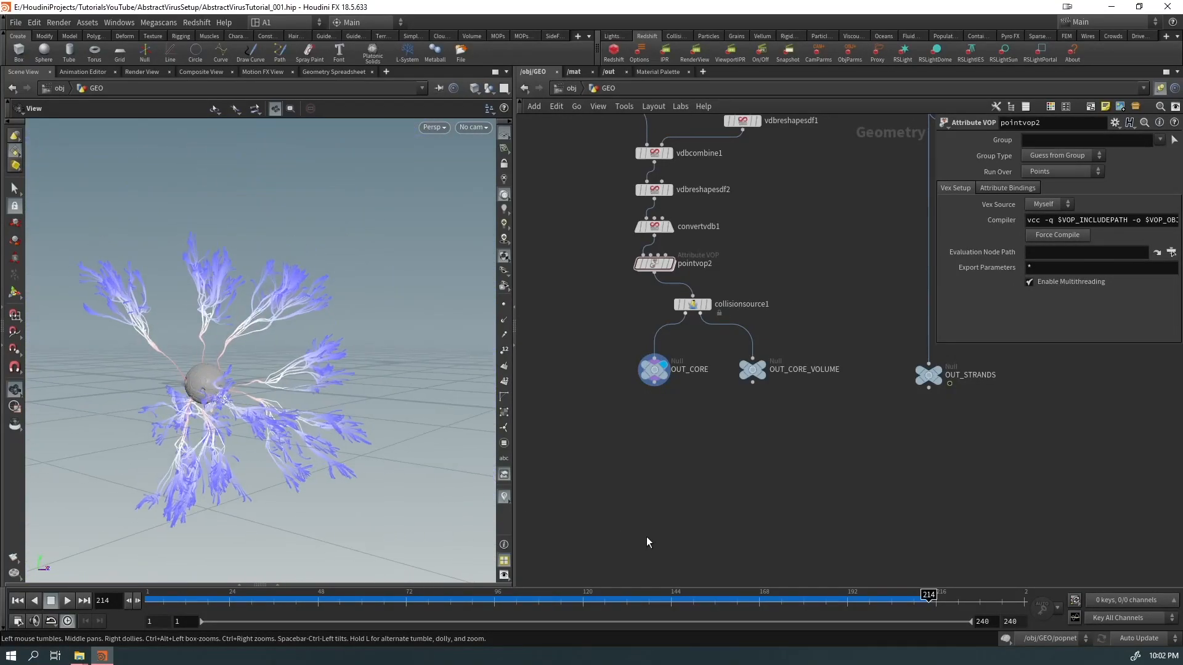
Step: Save the scene, return to the object level and start a Redshift render to inspect the virus at frame 214
key("ctrl+s")
left_click(571, 88)
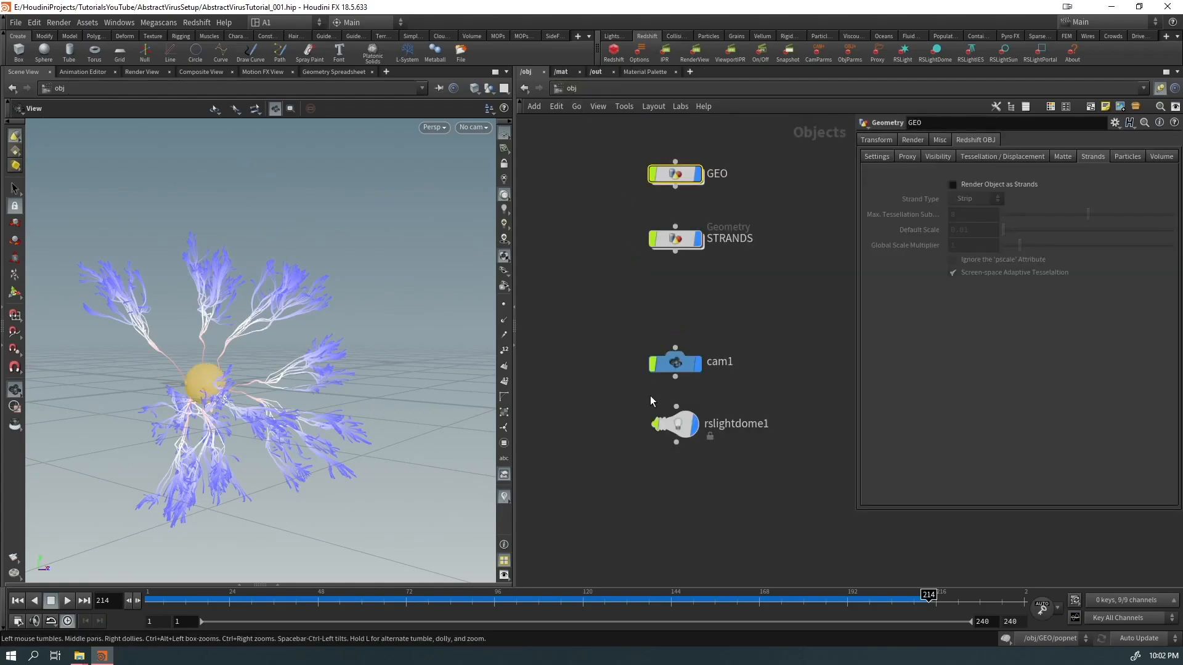
left_click(708, 49)
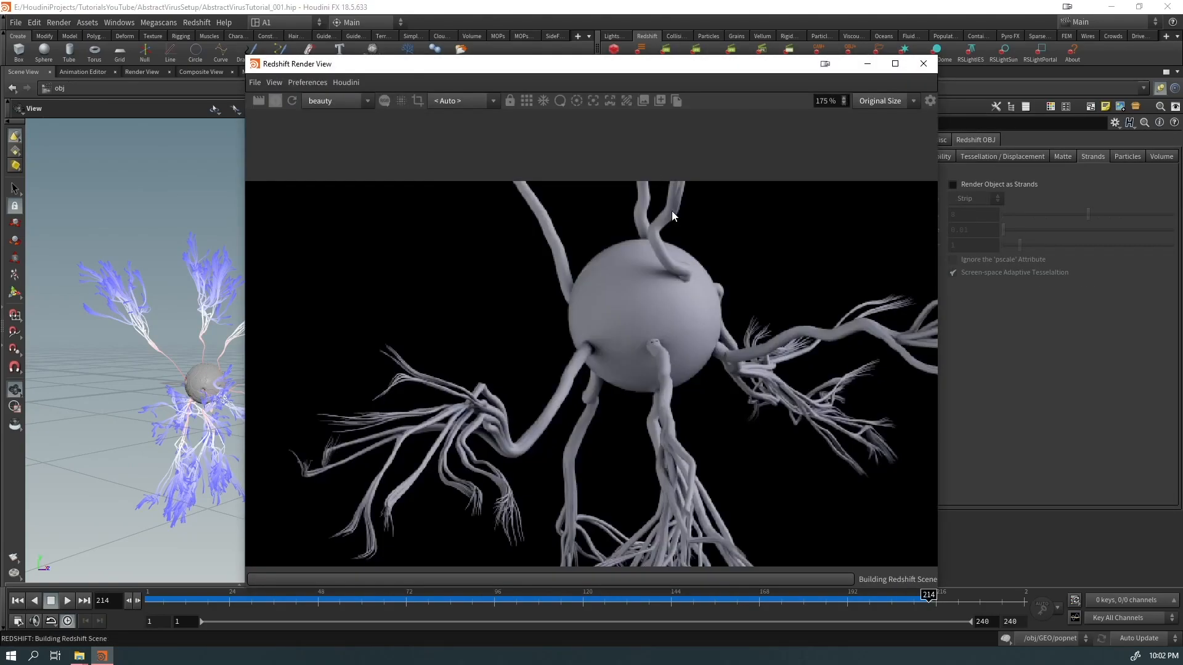
scroll(663, 317, "down", 3)
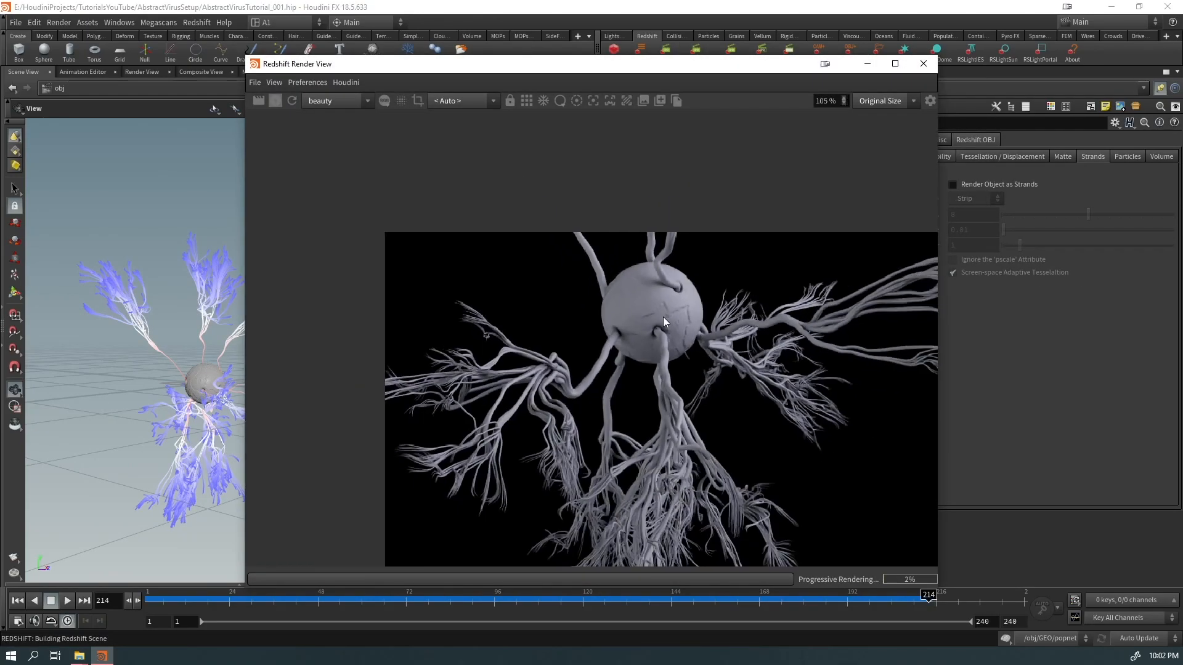
middle_click_drag(782, 456, 688, 393)
scroll(700, 395, "up", 1)
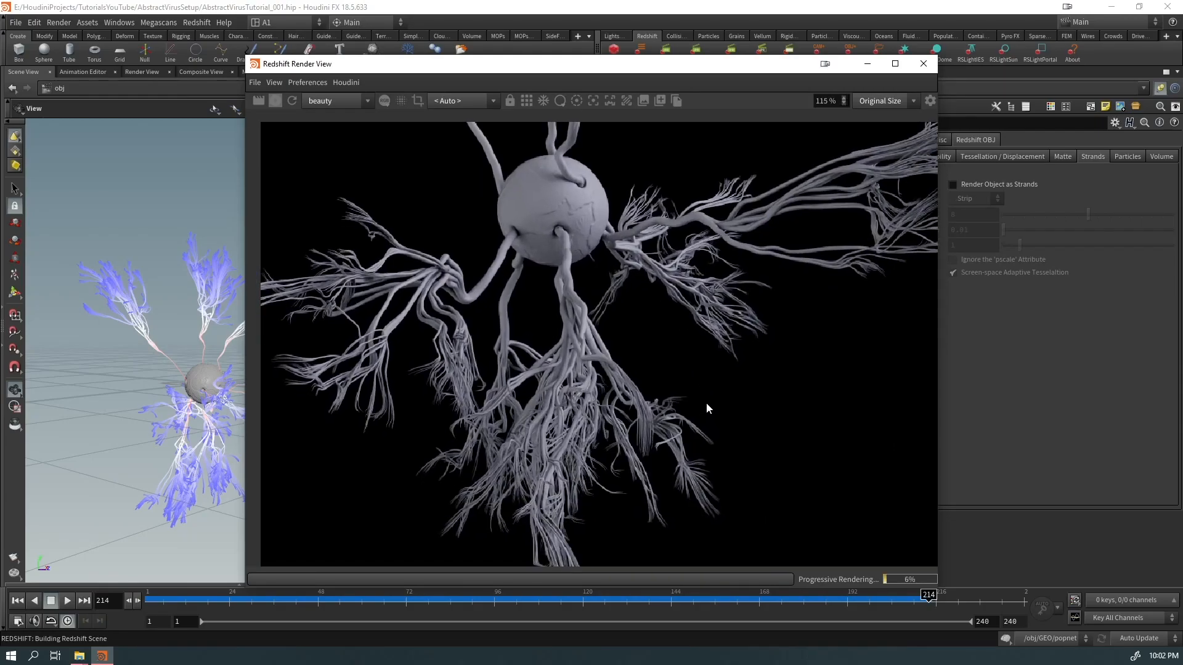
Step: Go to frame 120 and bring up the Redshift_ROP1 settings in the output network
left_click_drag(706, 611, 582, 601)
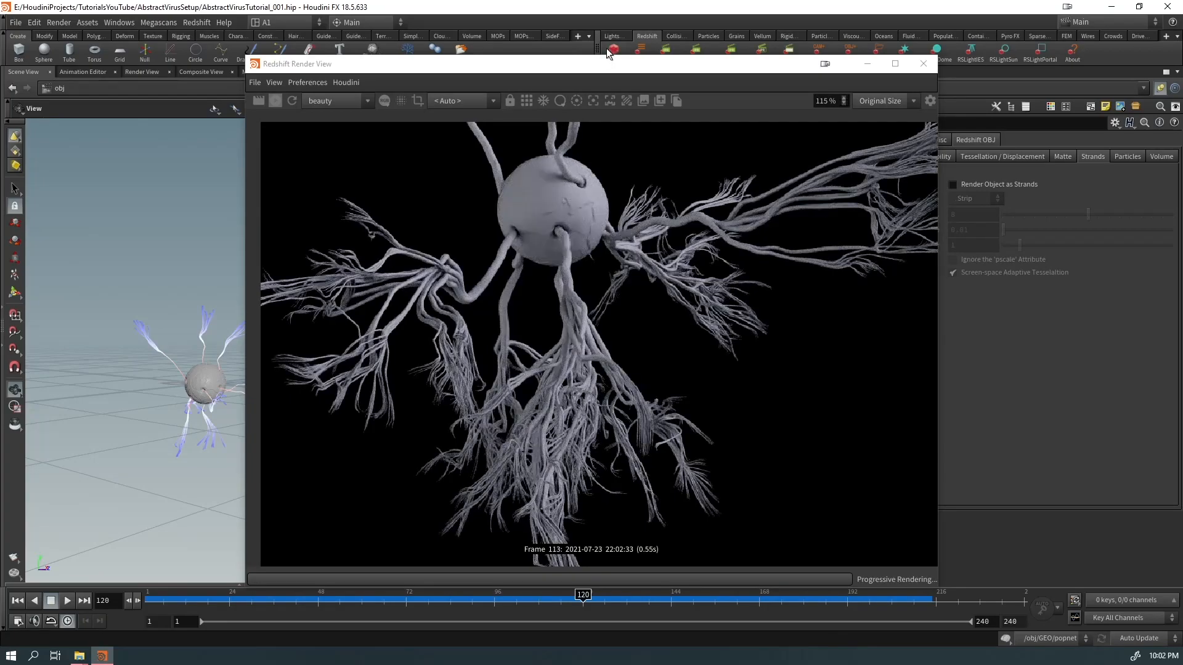
left_click_drag(619, 65, 435, 206)
left_click(598, 68)
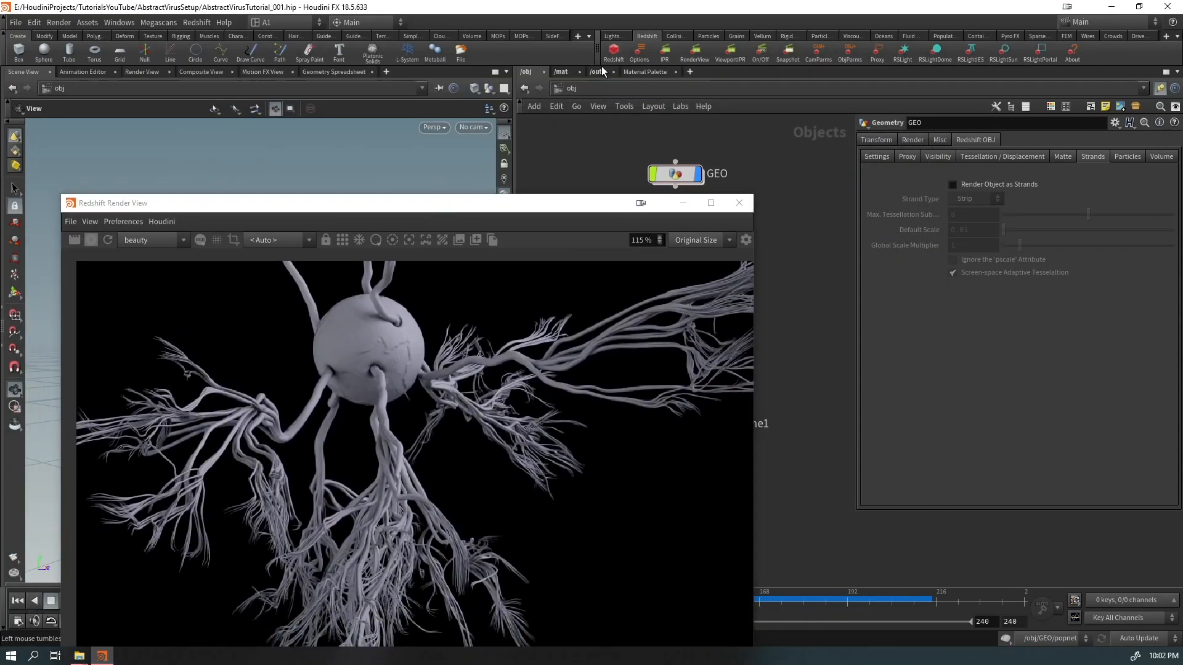
left_click_drag(613, 212, 381, 114)
scroll(709, 353, "down", 5)
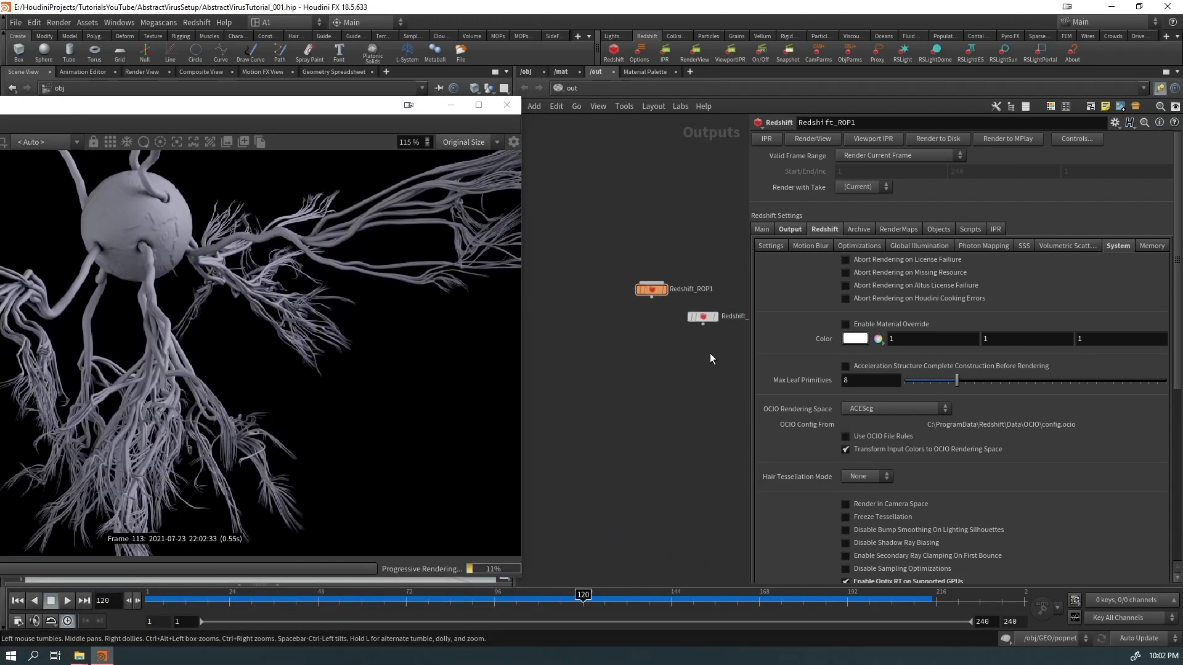
Step: Review Redshift_ROP1's IPR settings and restart the live render at frame 120
left_click_drag(687, 272, 643, 323)
left_click(992, 232)
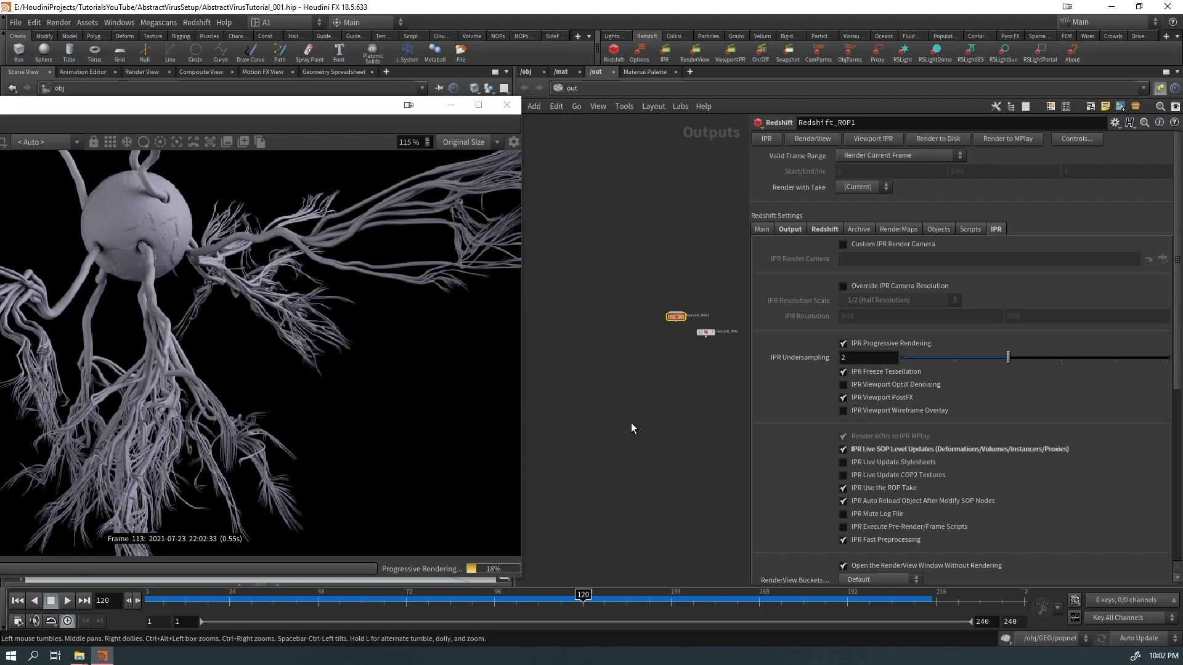
left_click_drag(156, 114, 448, 121)
left_click(152, 150)
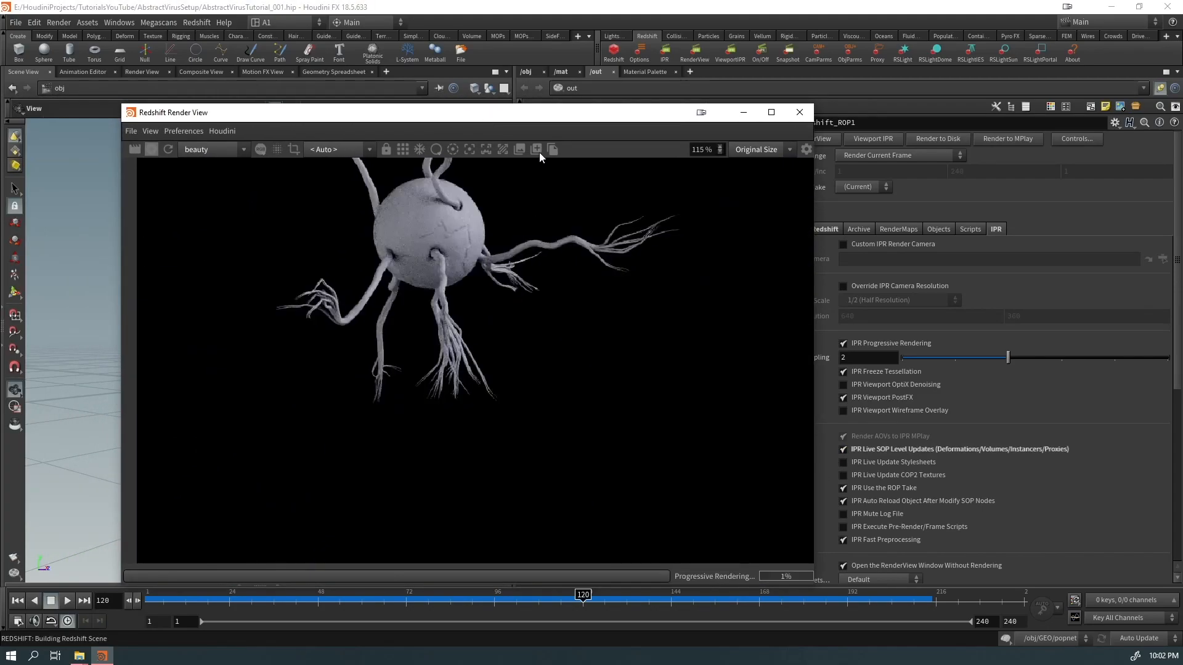
Step: Go to frame 42 to render the short strands, moving the render window clear of the viewport's camera selector
left_click_drag(540, 116, 435, 66)
mouse_move(573, 600)
left_mouse_down()
mouse_move(357, 575)
mouse_move(296, 582)
left_mouse_up()
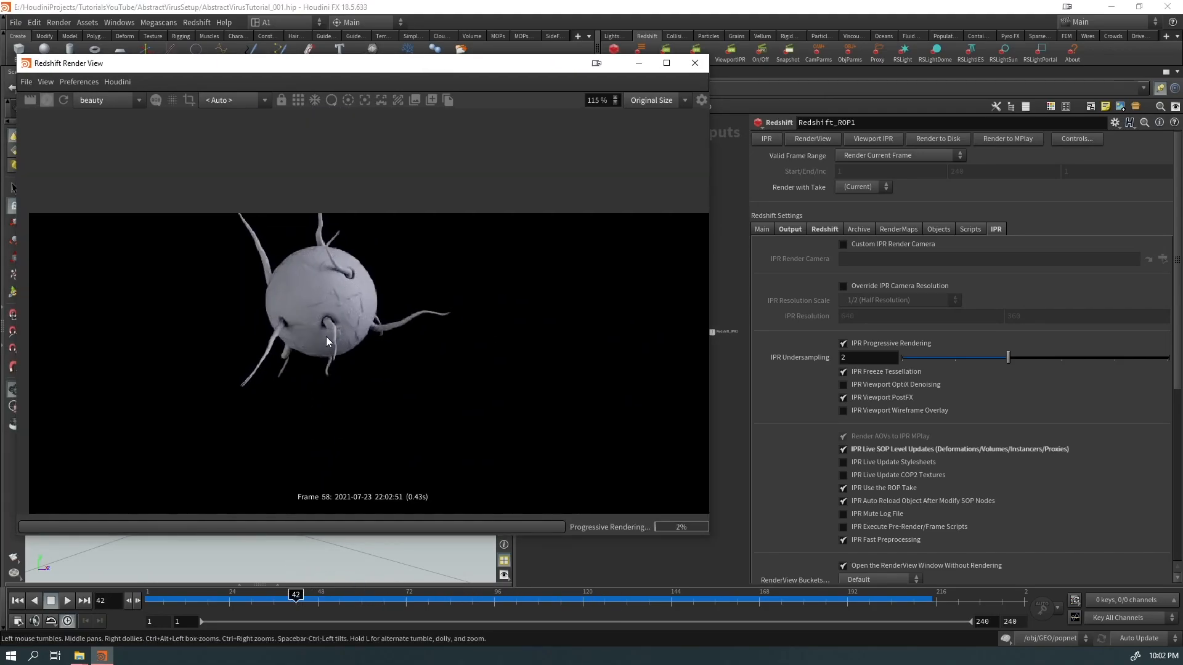
left_click_drag(382, 64, 843, 80)
left_click_drag(606, 79, 610, 245)
Step: Look through cam1 with the camera locked to the view and reframe the virus in the render
left_click(478, 127)
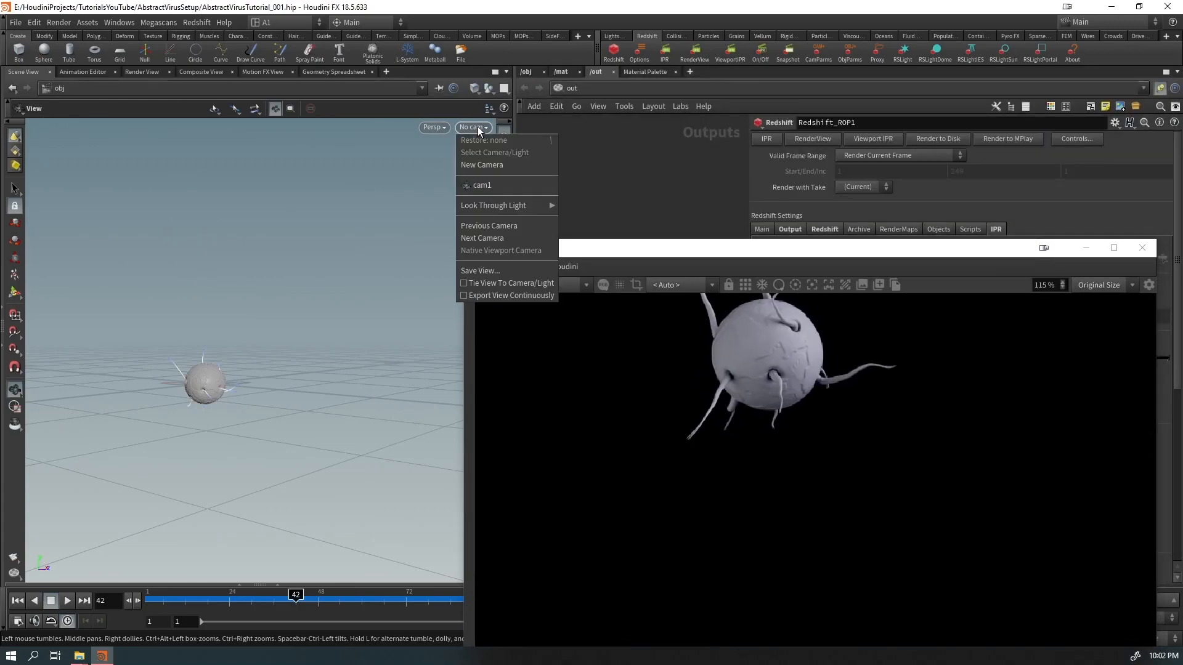
left_click(481, 185)
left_click(508, 167)
middle_click_drag(285, 262, 361, 346)
left_click_drag(598, 253, 632, 195)
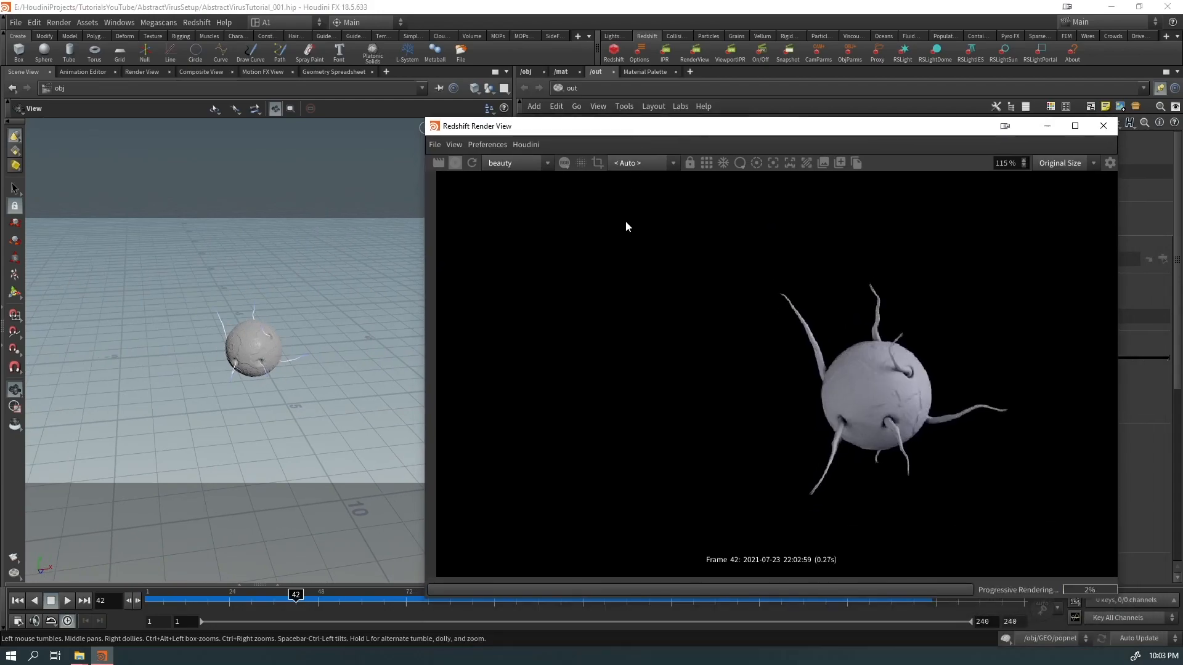
scroll(686, 357, "down", 3)
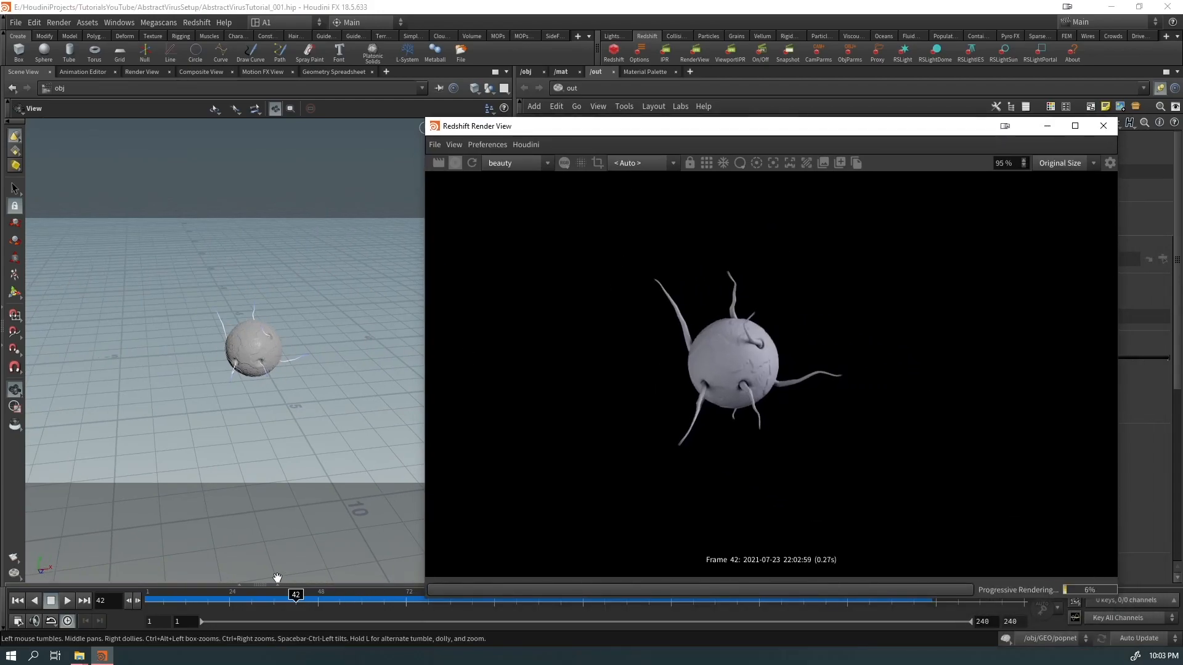
Step: Render the growing strands through cam1 at frame 160 and at the last frame, 240, orbiting the camera around the core
left_click_drag(298, 598, 744, 591)
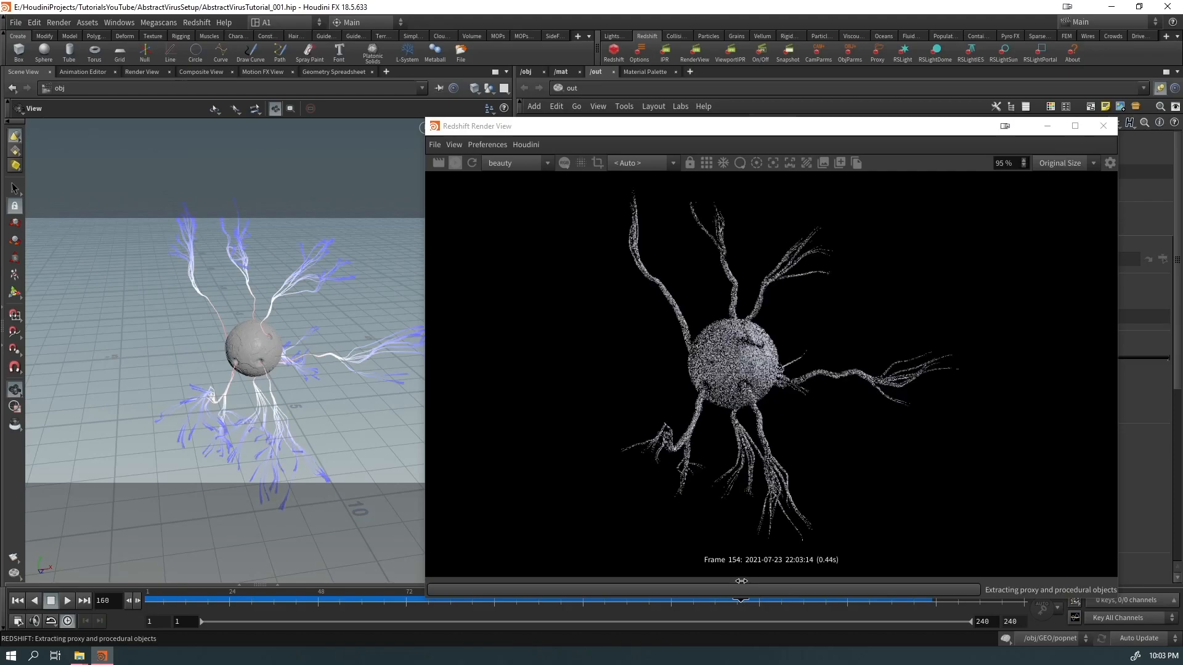
left_click_drag(756, 126, 889, 105)
left_click_drag(290, 271, 184, 271)
left_click_drag(774, 115, 641, 67)
left_click_drag(770, 596, 1024, 598)
Step: Orbit cam1 to a new angle on the fully grown virus and inspect the rendered core up close
left_click_drag(343, 414, 281, 358)
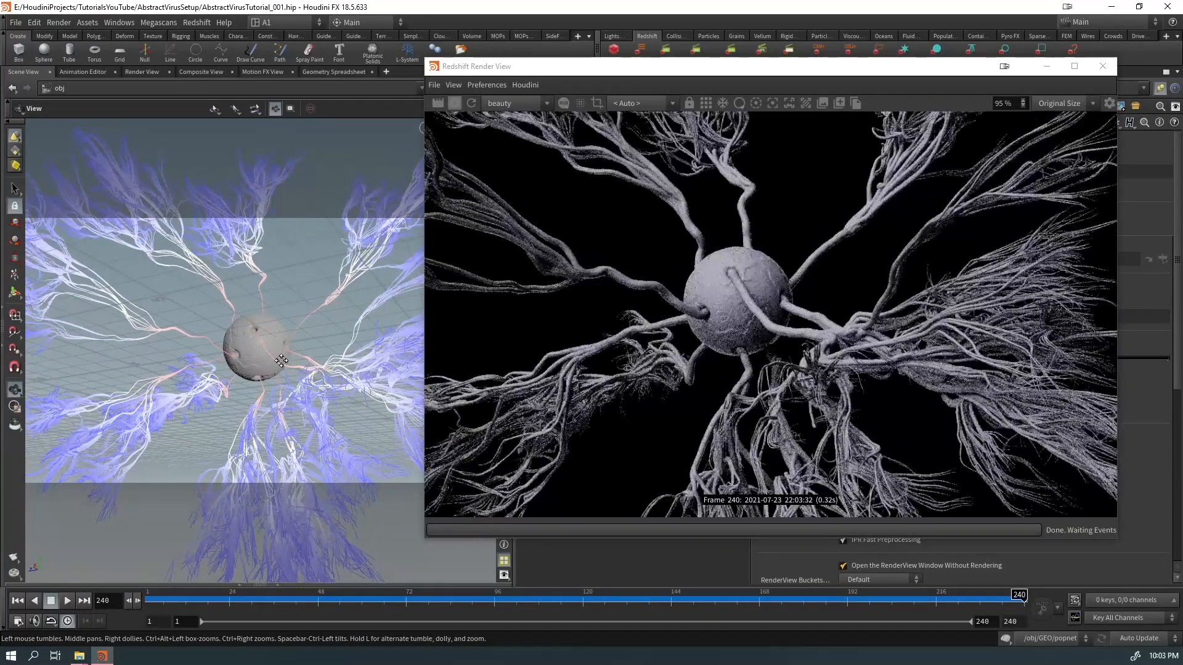
left_click_drag(781, 69, 822, 91)
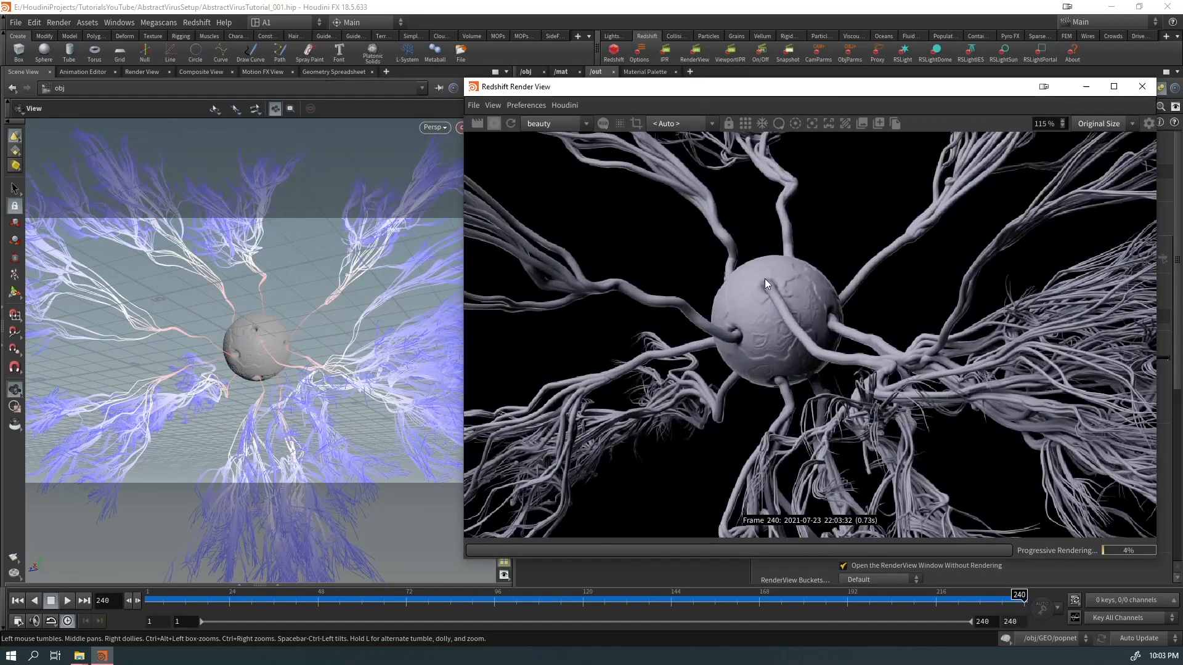
scroll(764, 279, "up", 6)
scroll(793, 241, "down", 6)
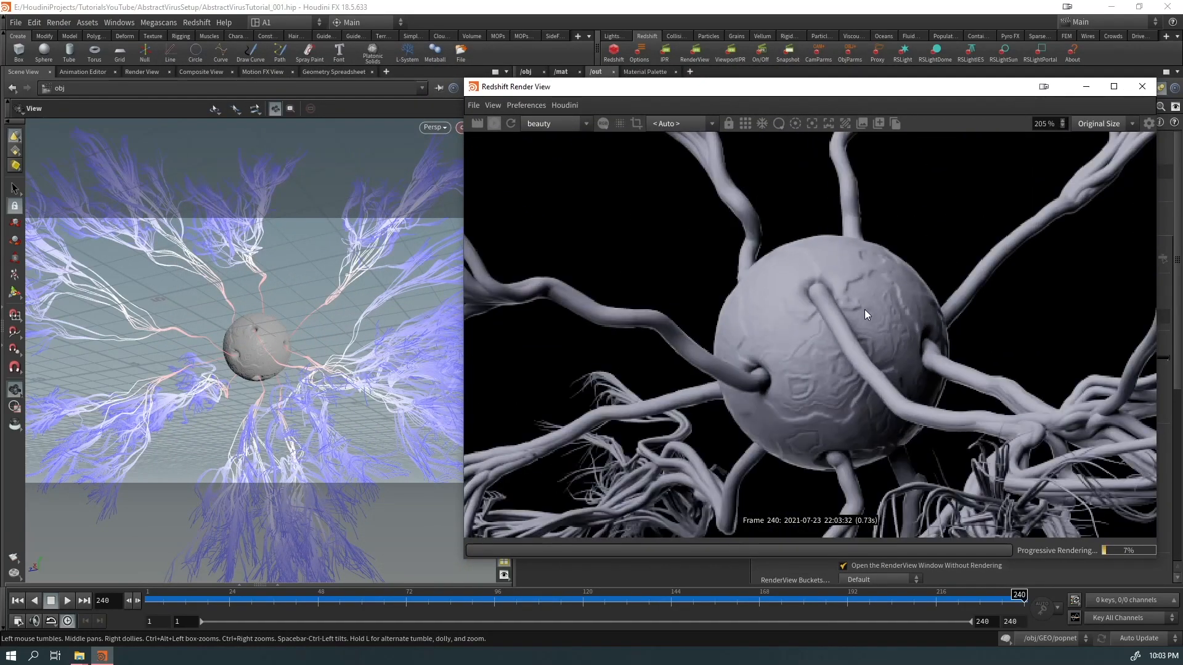
Step: Open the GEO network beside the render and shift the collisionsource1 node slightly to tidy the core branch
left_click_drag(880, 87, 495, 88)
left_click_drag(779, 115, 591, 114)
left_click_drag(434, 93, 354, 109)
middle_click_drag(561, 181, 563, 183)
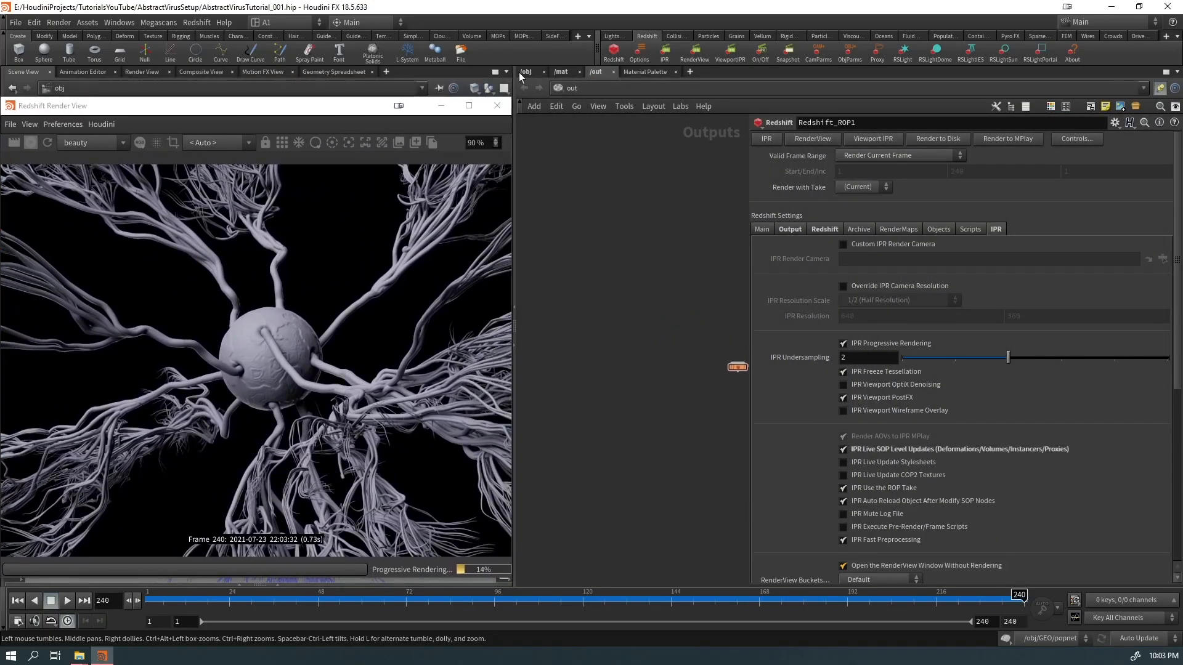
left_click(528, 72)
double_click(676, 179)
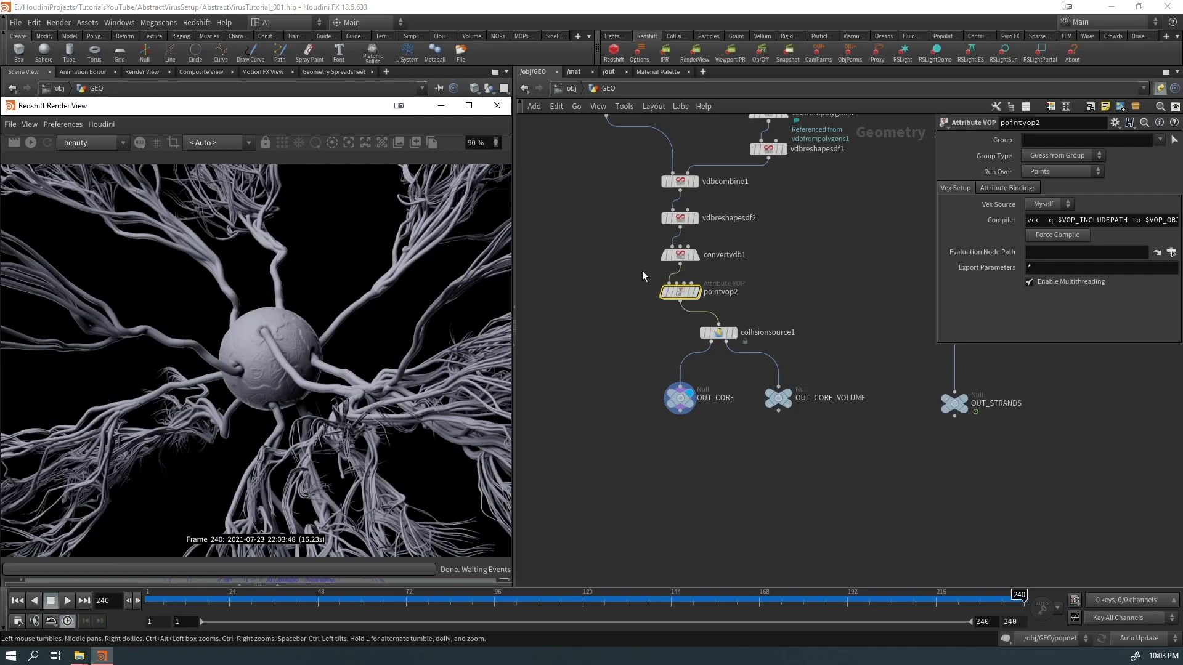
left_click_drag(729, 334, 691, 334)
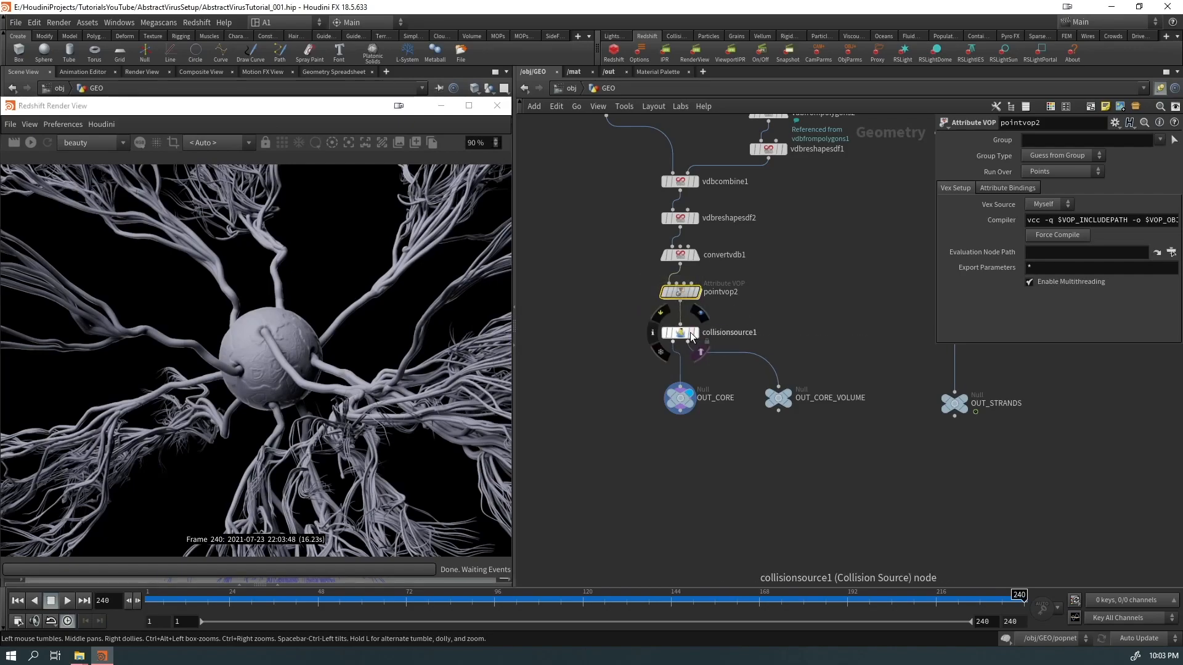
left_click_drag(689, 341, 709, 341)
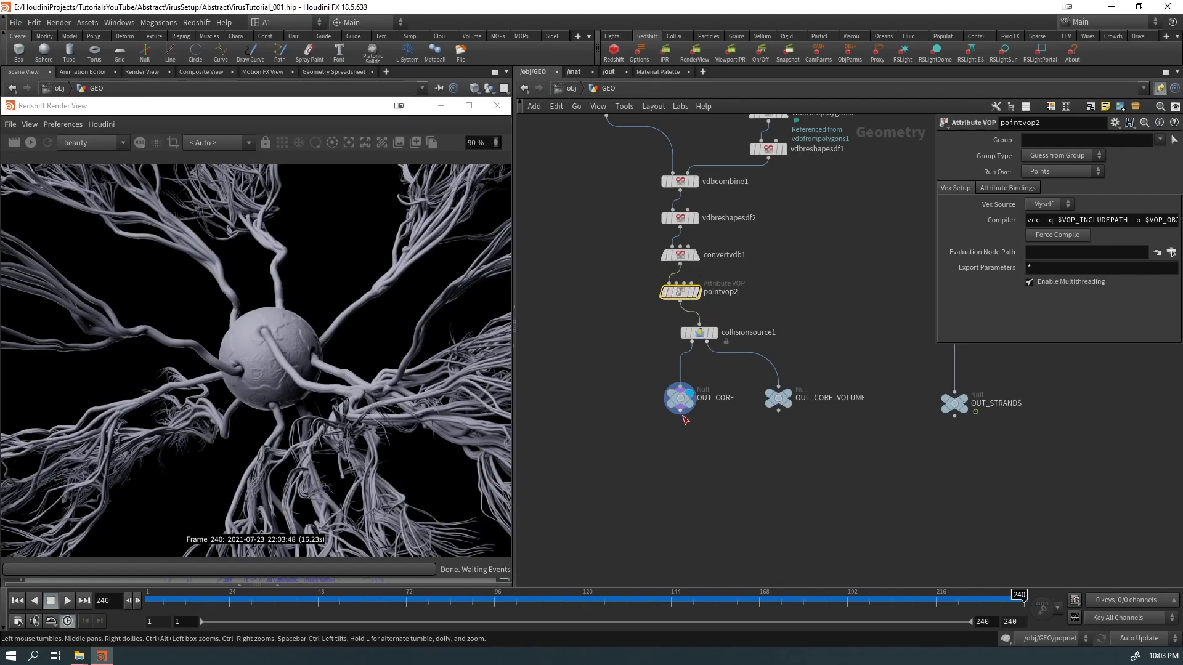
middle_click_drag(718, 416, 658, 445)
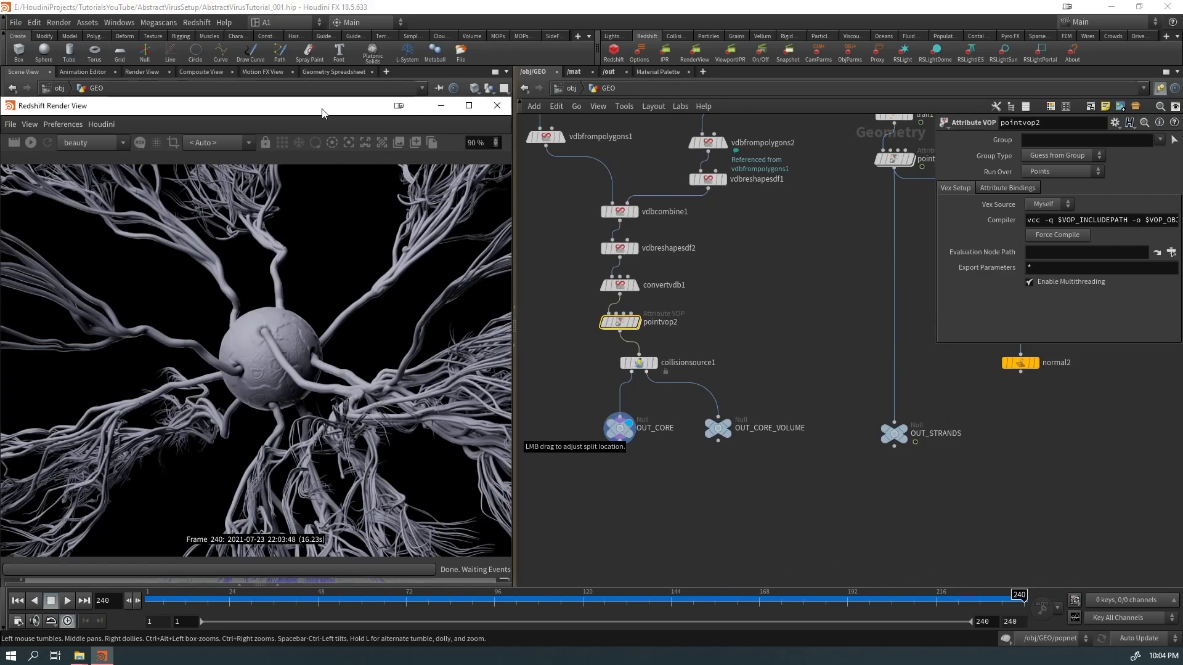
Step: Unlock the camera from the view and examine up close how the strands leave the holes in the core
left_click_drag(326, 105, 0, 117)
left_click(506, 165)
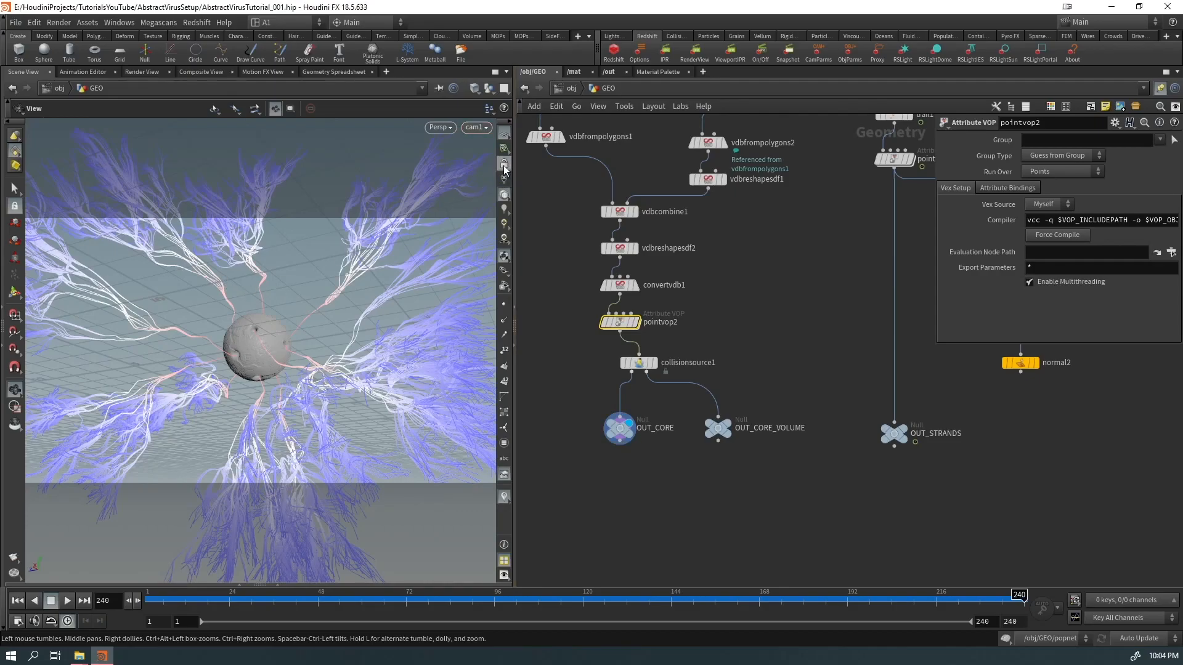
left_click_drag(223, 307, 243, 335)
right_click_drag(242, 336, 470, 245)
left_click_drag(470, 245, 390, 249)
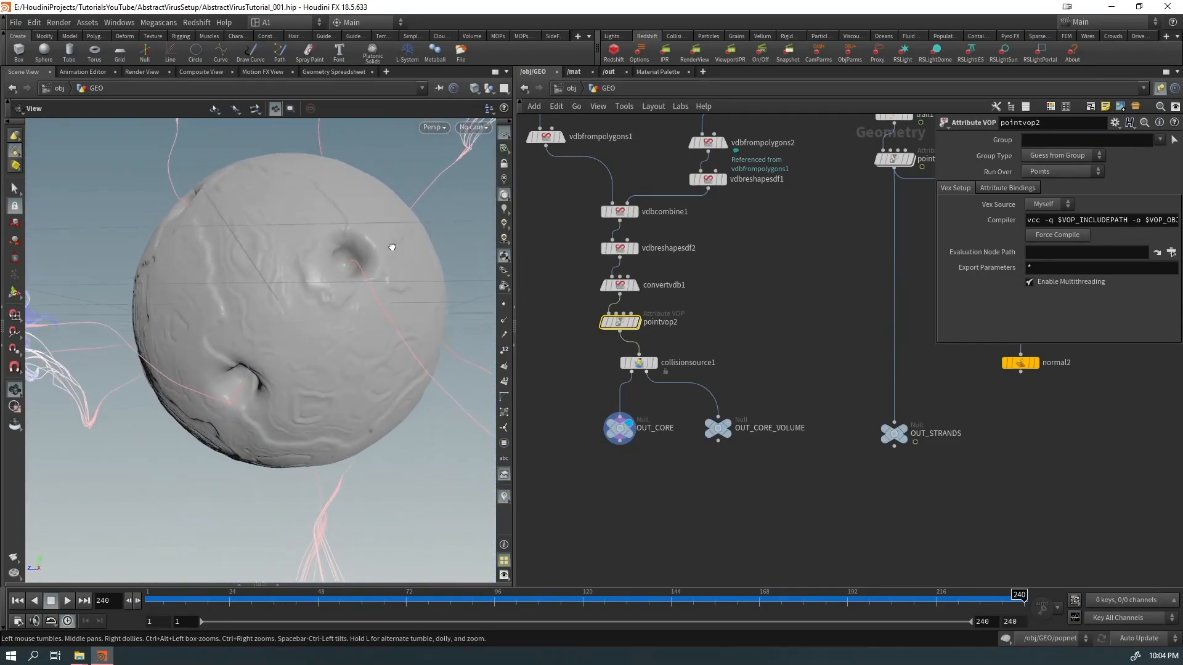
right_click_drag(382, 253, 544, 172)
left_click_drag(277, 311, 403, 274)
left_click_drag(358, 311, 376, 356)
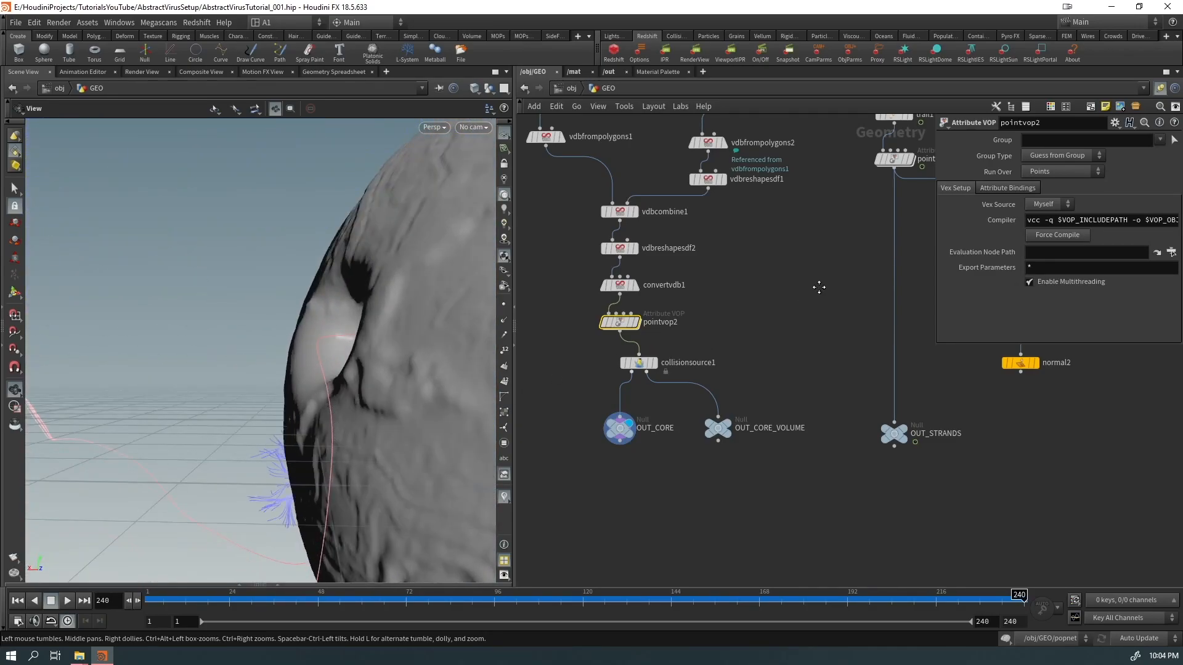
Step: Rewind to frame 1 and set the dilate offset of vdbreshapesdf1 to 15
middle_click_drag(819, 291, 881, 324)
double_click(685, 357)
key("ctrl+Up")
key("u")
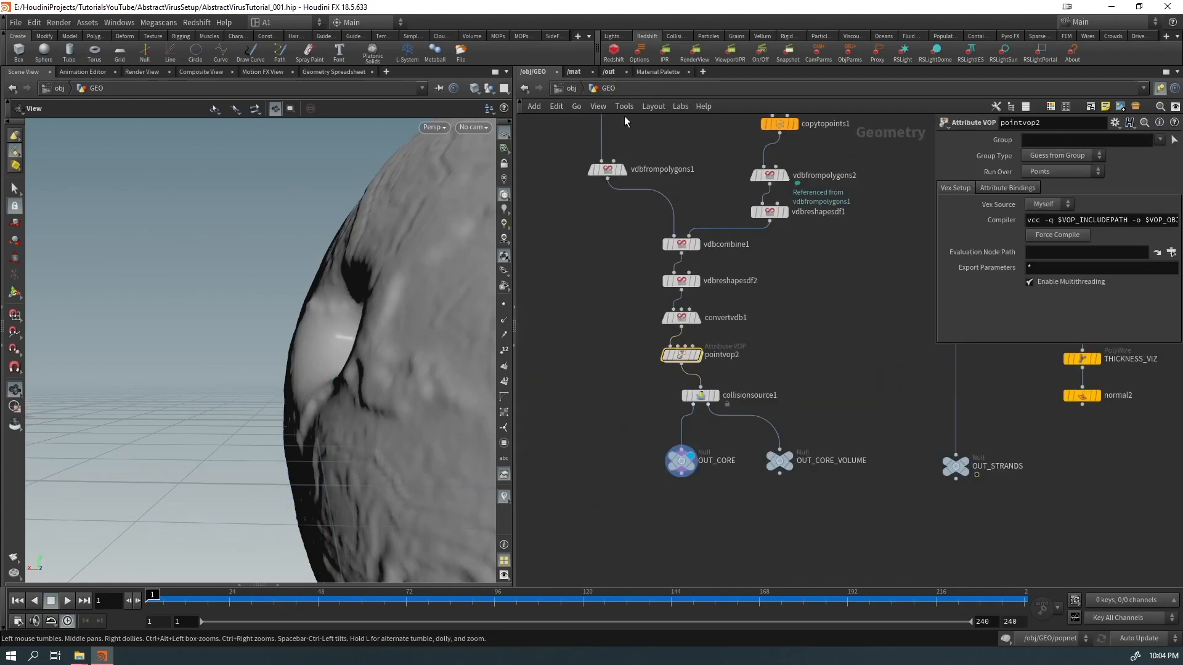
left_click(673, 282)
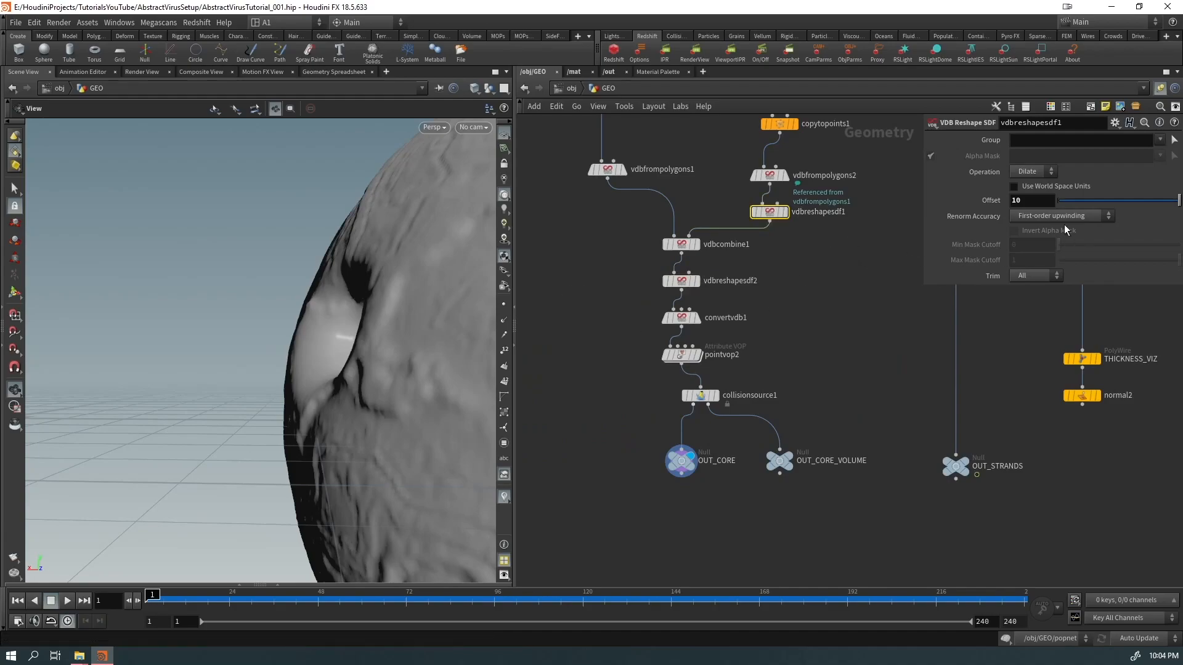
middle_click_drag(1028, 204, 1034, 203)
middle_click_drag(1175, 198, 972, 200)
left_click_drag(1031, 203, 985, 216)
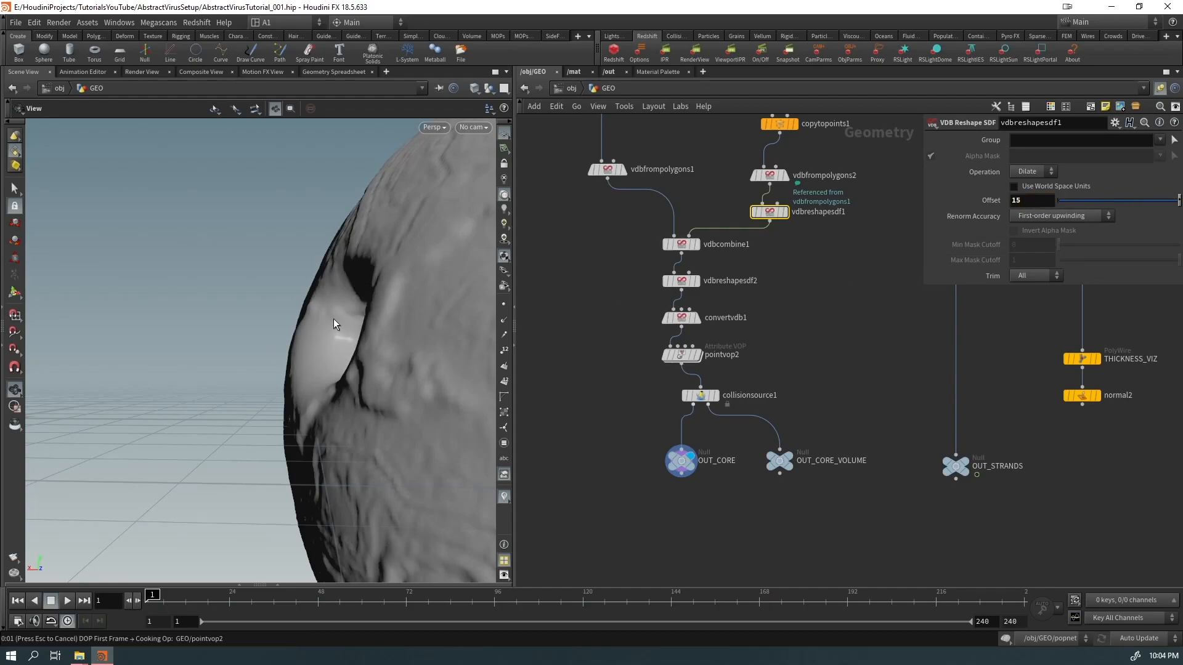
Step: Inspect the hole bumps and try a dilate offset of 13 on vdbreshapesdf1
left_click_drag(332, 322, 388, 397)
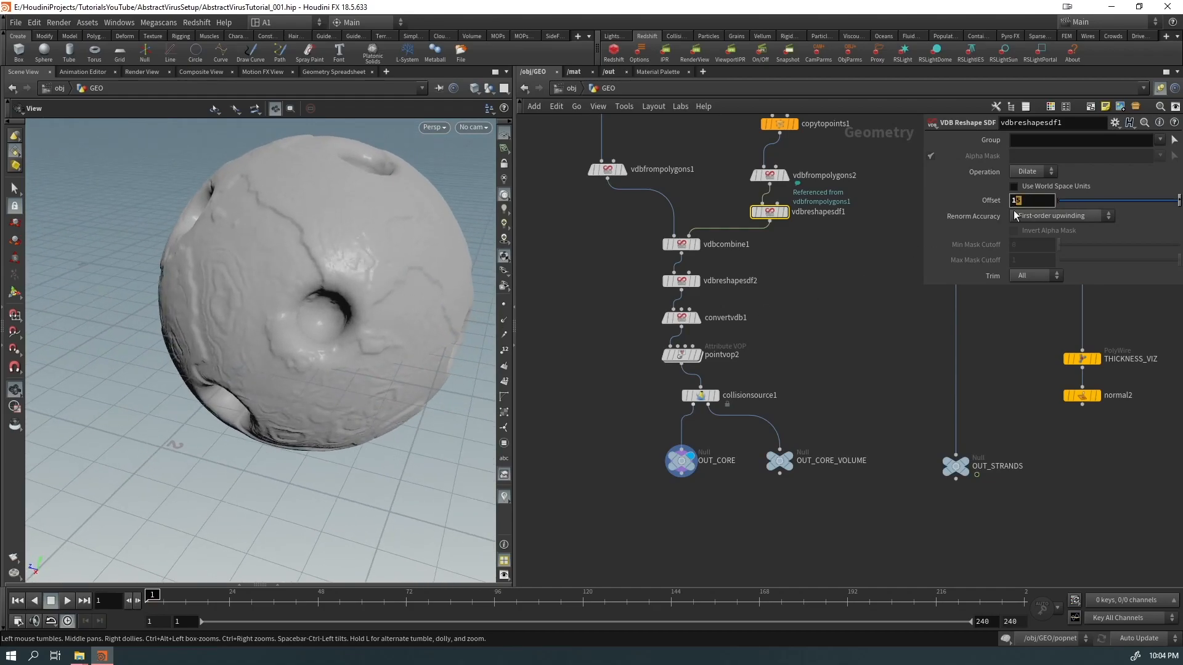
type("3")
key("Return")
Step: Try a dilate offset of 14 on vdbreshapesdf1 and play the simulation while orbiting around the holes
left_click_drag(339, 358, 394, 308)
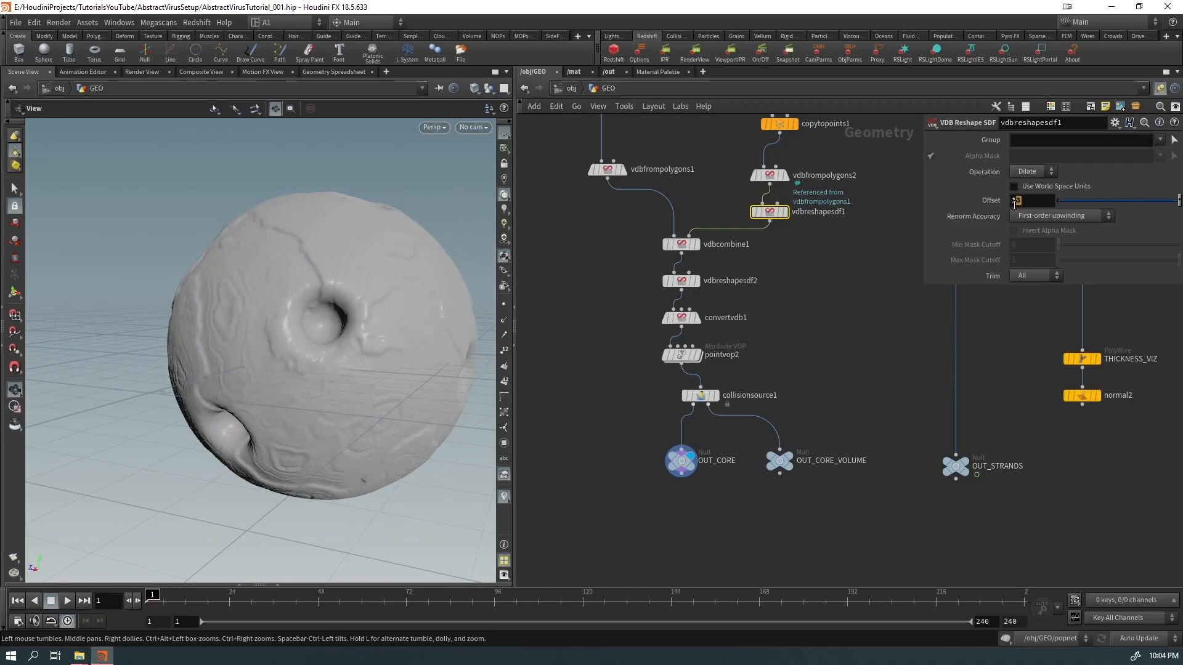
left_click_drag(290, 388, 431, 405)
right_click_drag(431, 405, 380, 386)
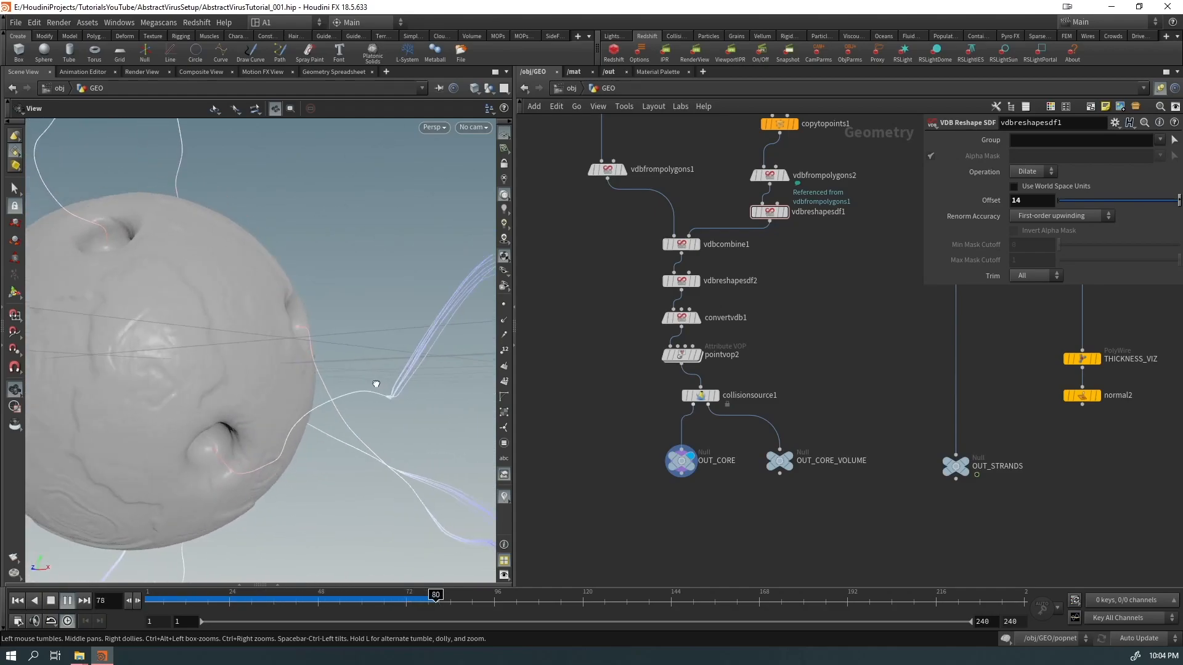
left_click_drag(380, 386, 430, 364)
Step: Set the vdbreshapesdf1 offset to 15 and replay from frame 1, examining the strands at the holes from several angles
key("ctrl+Up")
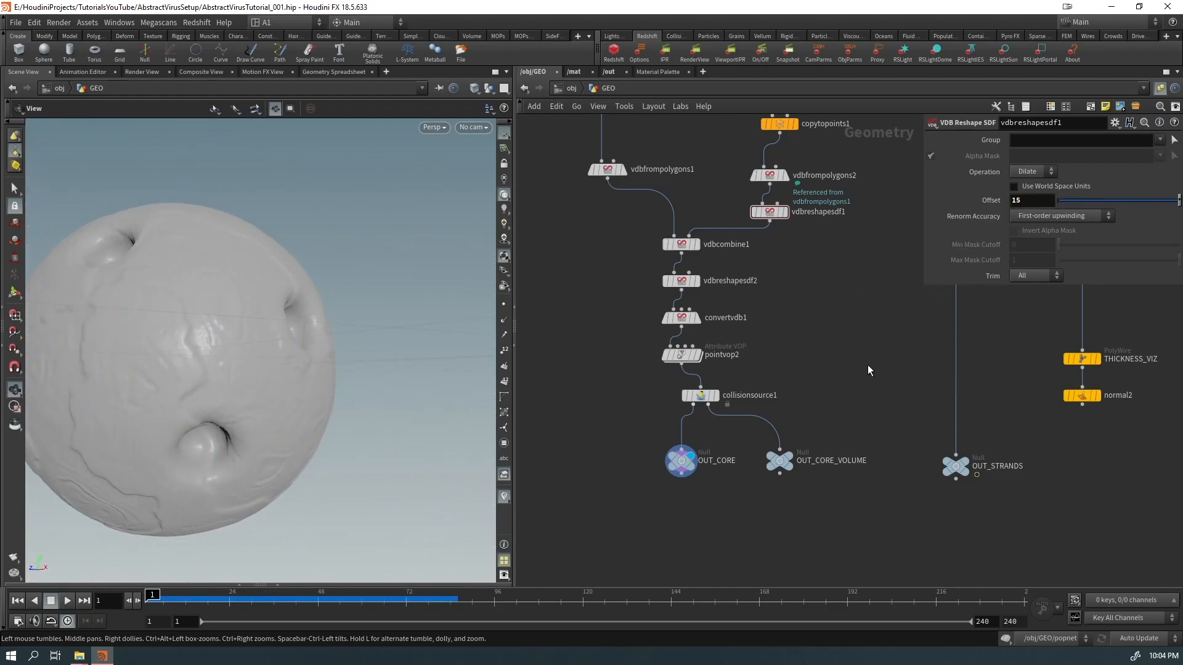
key("Up")
left_click_drag(249, 401, 225, 410)
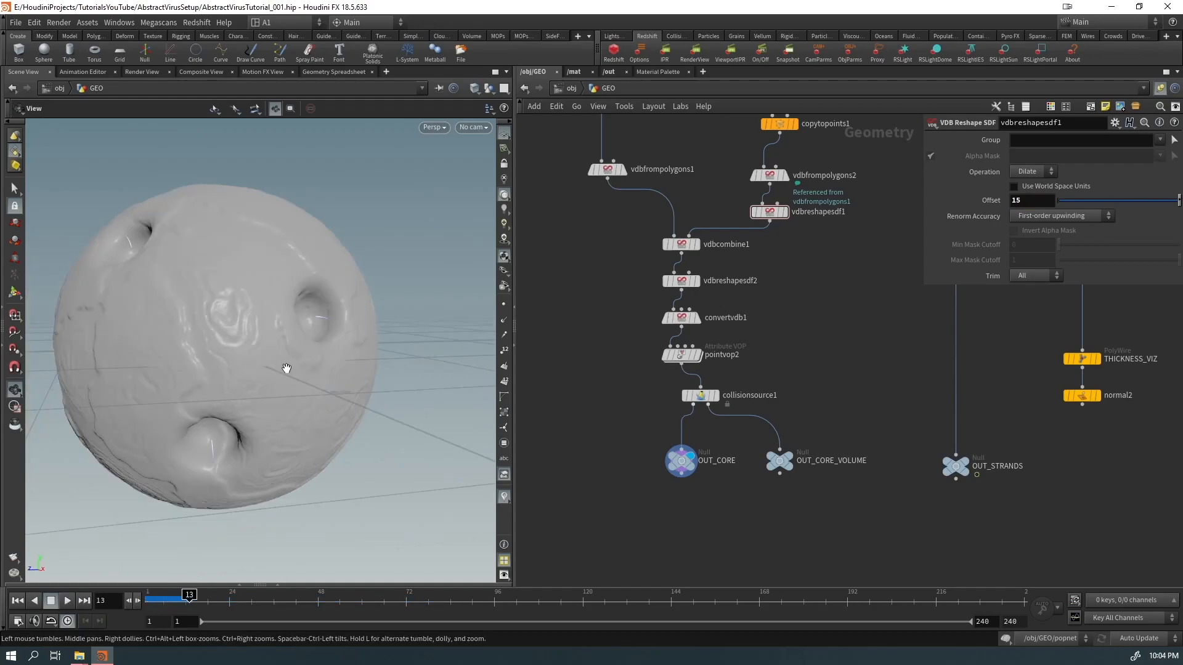
key("Up")
right_click_drag(217, 558, 203, 431)
left_click_drag(203, 430, 250, 307)
left_click_drag(181, 466, 272, 623)
right_click_drag(257, 390, 433, 353)
left_click_drag(277, 357, 375, 374)
Step: Rewind, set popwind1's noise offset inside the popnet to 3.4 on all four components, and play the simulation
middle_click_drag(763, 309, 583, 489)
middle_click_drag(900, 378, 858, 421)
key("ctrl+Up")
double_click(742, 336)
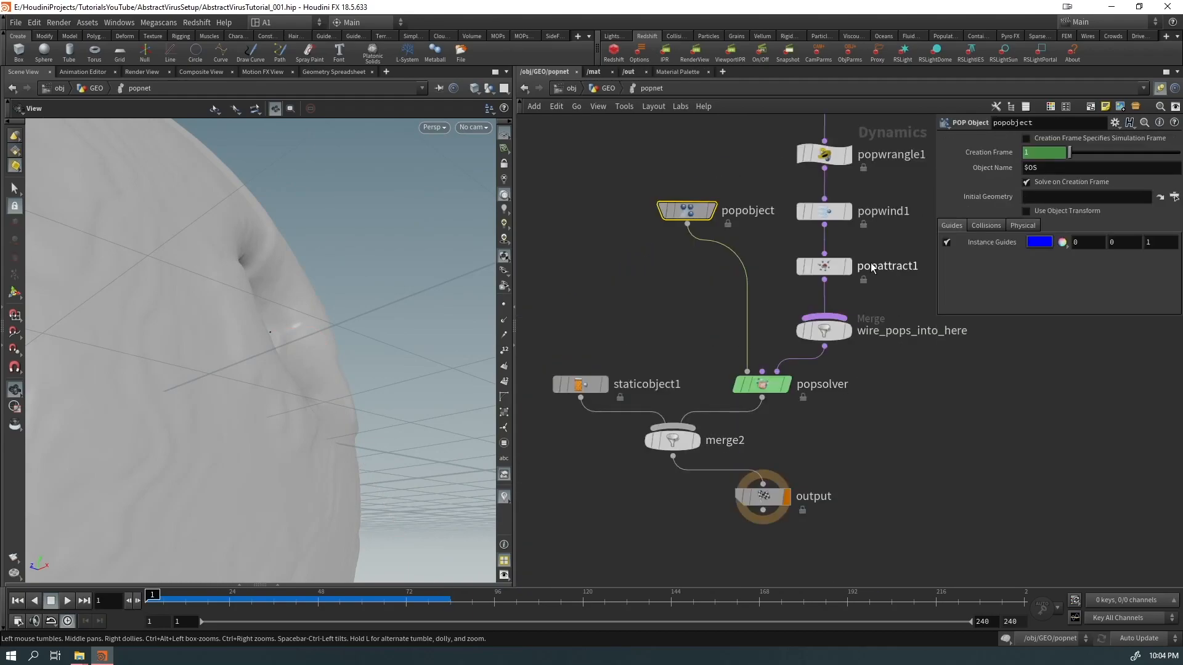
left_click(834, 213)
middle_click_drag(1014, 367, 1108, 364)
right_click_drag(244, 321, 216, 394)
key("Up")
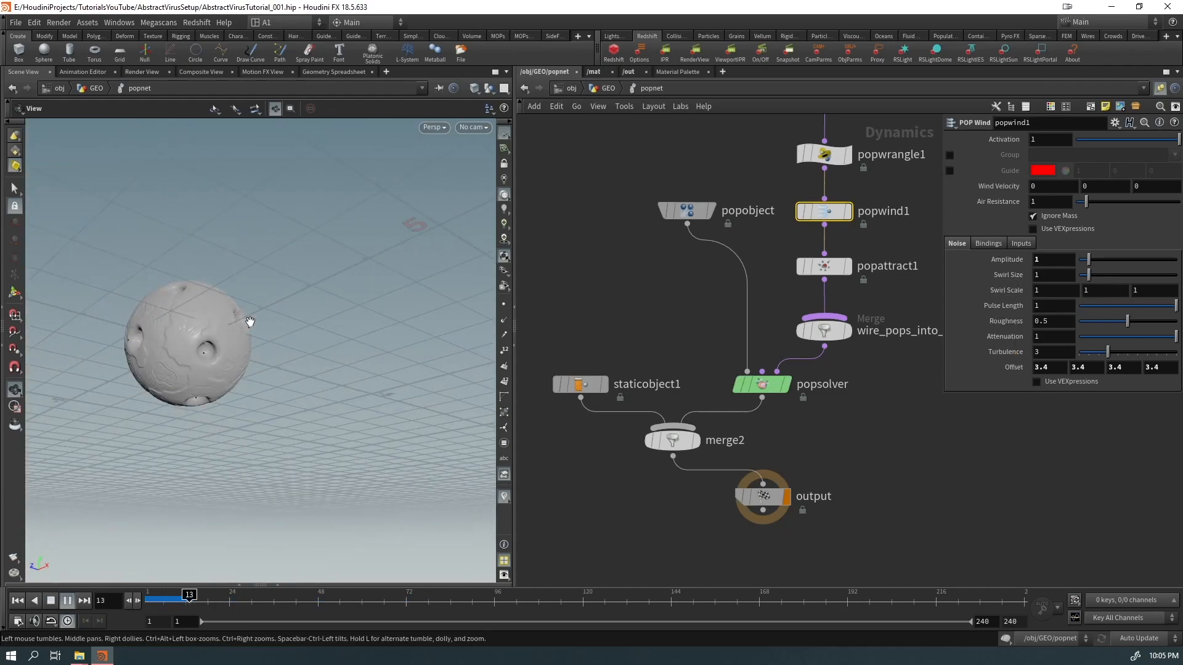
Step: Return to the GEO network and examine the strands emerging from the core's holes up close while the simulation plays
left_click(593, 89)
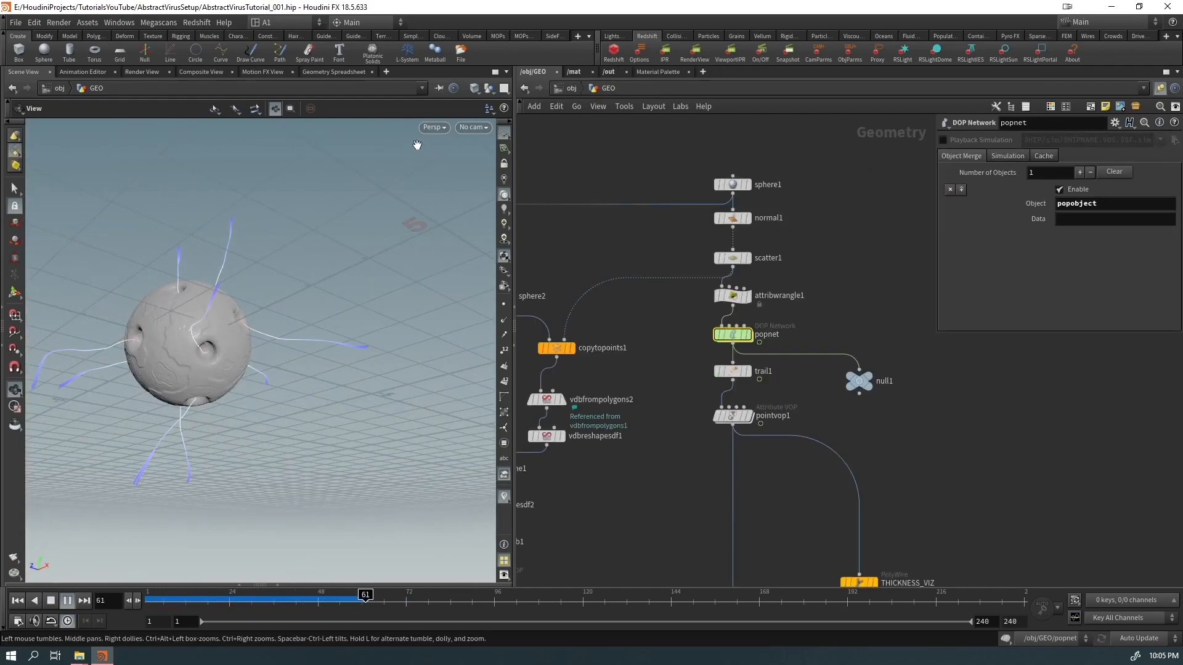
left_click_drag(312, 303, 265, 319)
right_click_drag(265, 319, 243, 362)
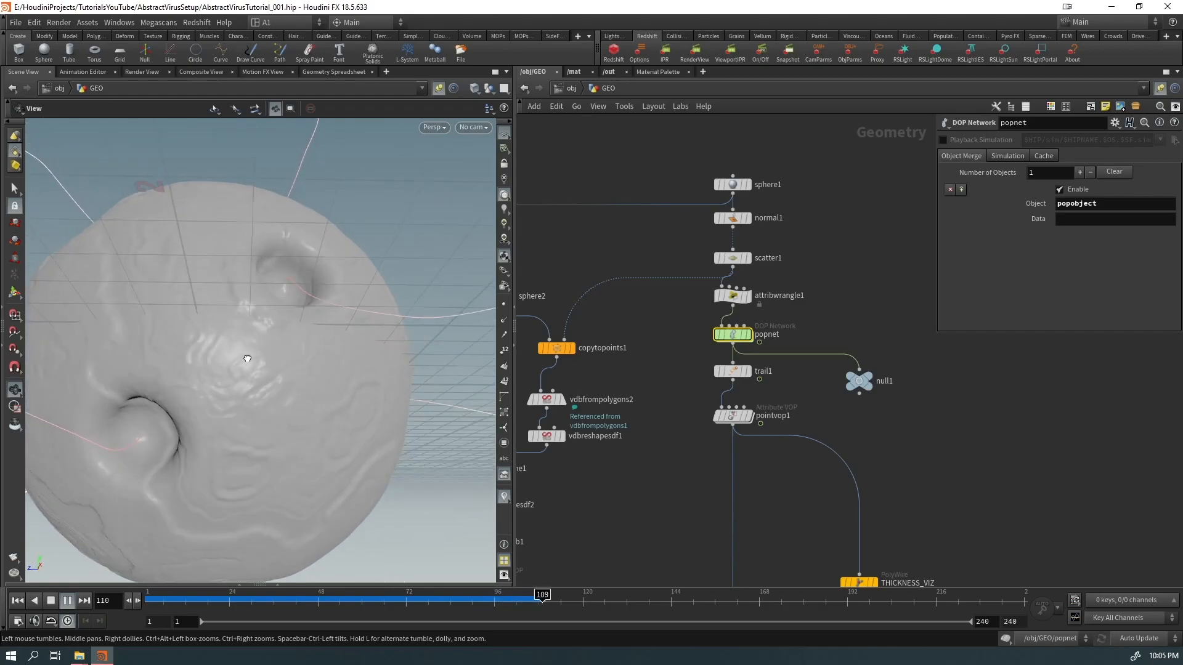
left_click_drag(242, 361, 294, 322)
key("Up")
right_click_drag(294, 322, 109, 428)
left_click_drag(108, 428, 564, 456)
right_click_drag(318, 333, 479, 268)
left_click_drag(478, 268, 113, 311)
right_click_drag(177, 309, 61, 374)
left_click_drag(61, 373, 178, 348)
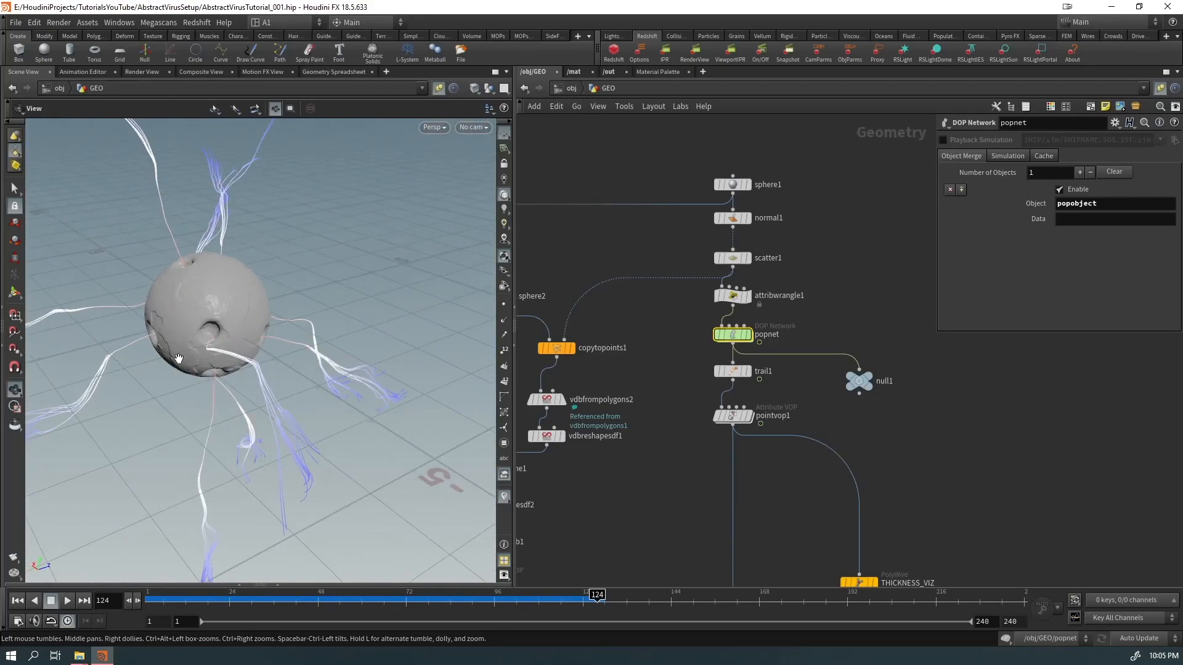
Step: Advance the simulation to frame 240 and look through cam1
left_click_drag(591, 597, 1024, 604)
left_click_drag(259, 345, 277, 308)
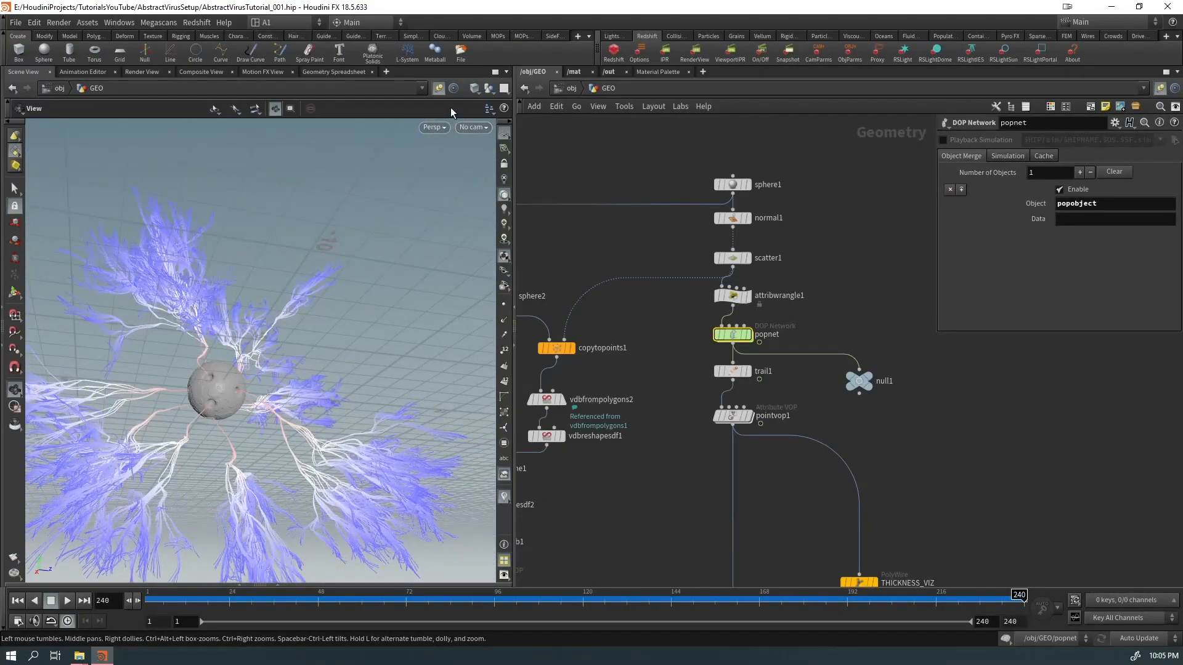
left_click(474, 127)
left_click(496, 185)
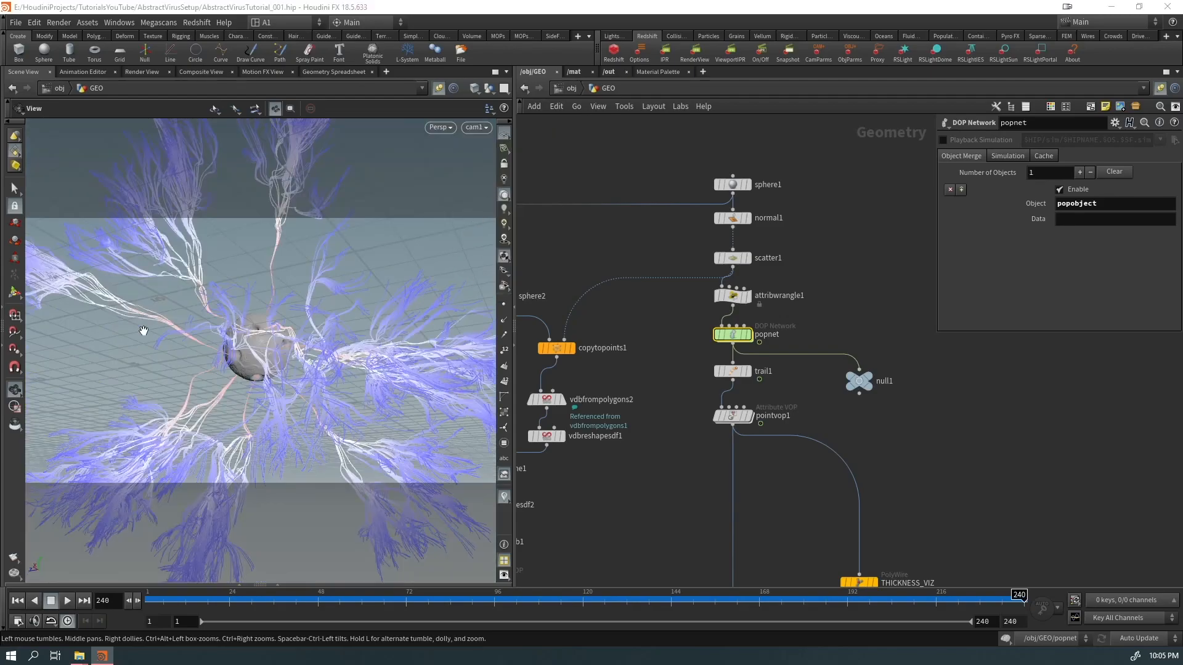
Step: Render the virus at frame 240 in the Redshift Render View and frame the whole image there
left_click_drag(0, 127, 392, 127)
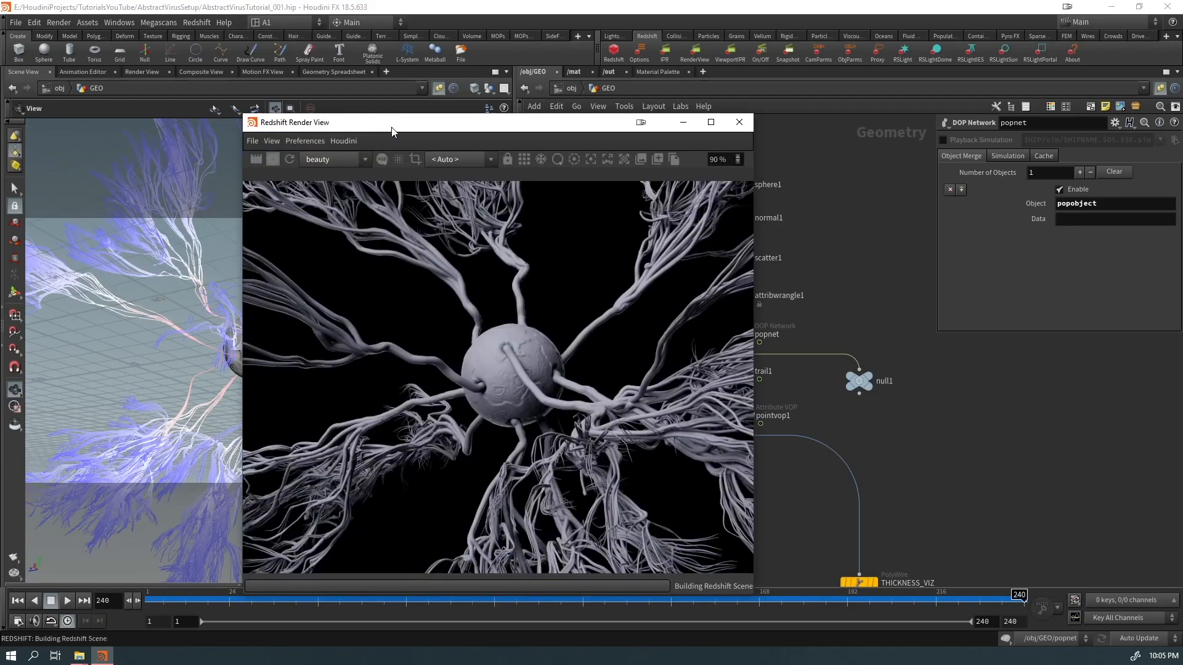
left_click_drag(517, 123, 308, 68)
scroll(345, 312, "down", 2)
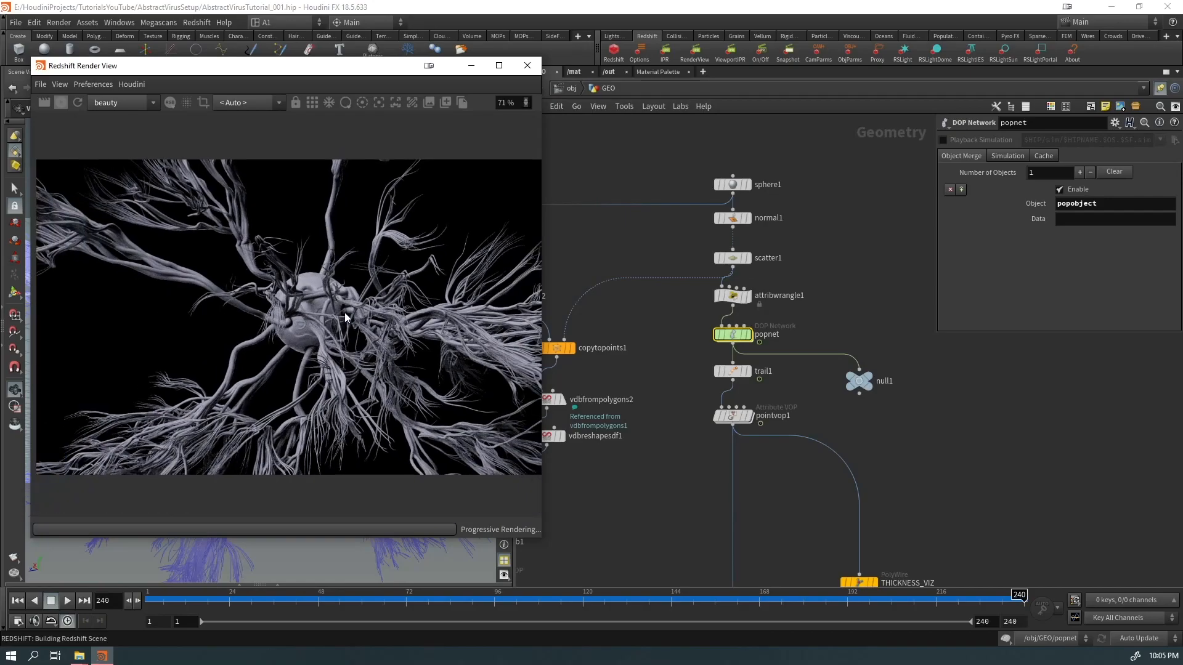
middle_click_drag(328, 317, 260, 332)
Step: Lock cam1 to the view, orbit it slightly around the virus while checking the render, and unlock it again
left_click_drag(266, 67, 816, 88)
left_click(504, 163)
mouse_move(258, 355)
left_mouse_down()
mouse_move(189, 333)
mouse_move(357, 364)
mouse_move(279, 349)
mouse_move(292, 332)
mouse_move(277, 363)
left_mouse_up()
left_click_drag(727, 87, 301, 262)
left_click(504, 165)
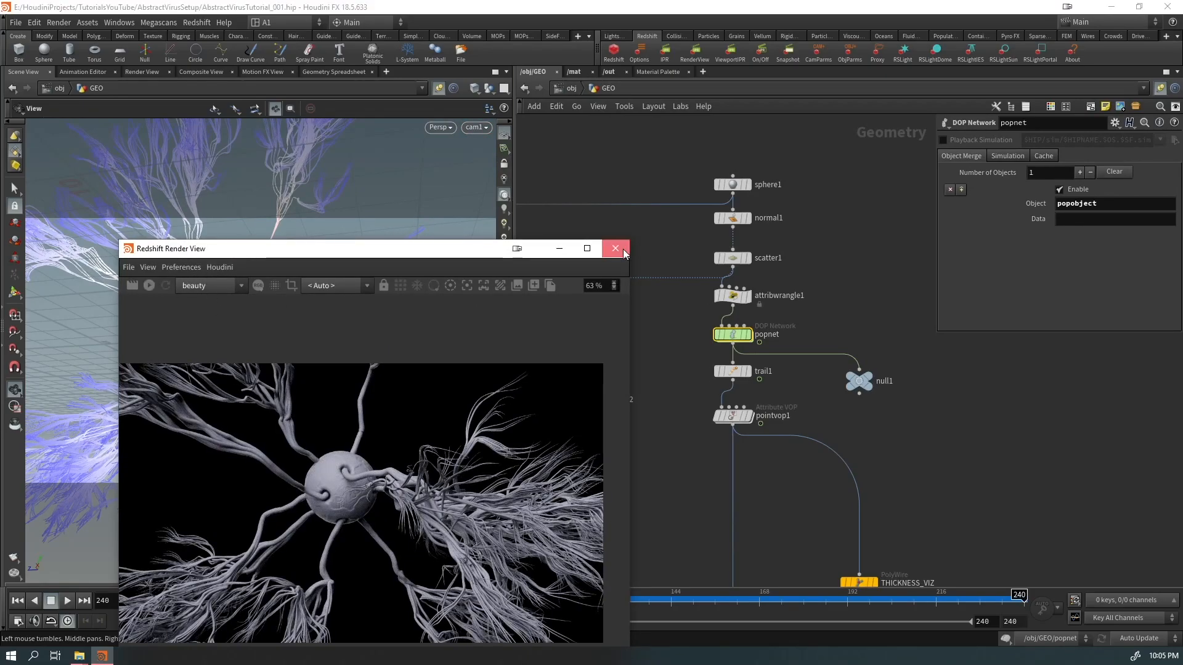
Step: Close the render view and add a Grid object at the object level
left_click(615, 248)
middle_click_drag(644, 143, 765, 141)
key("u")
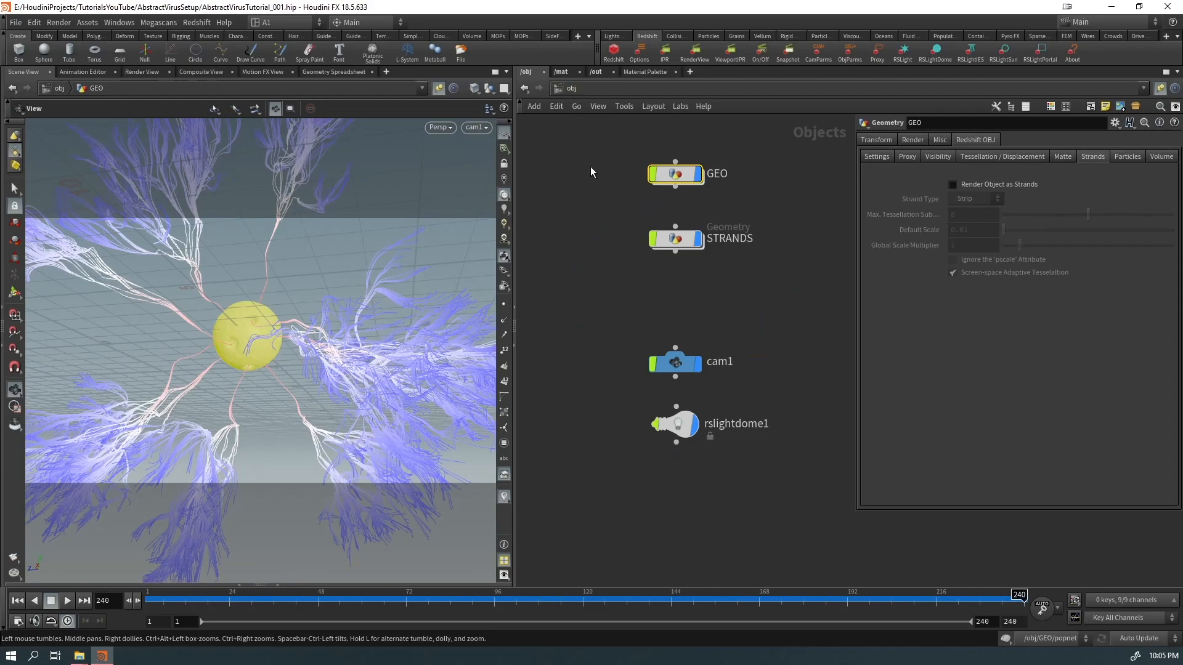
left_click(618, 343)
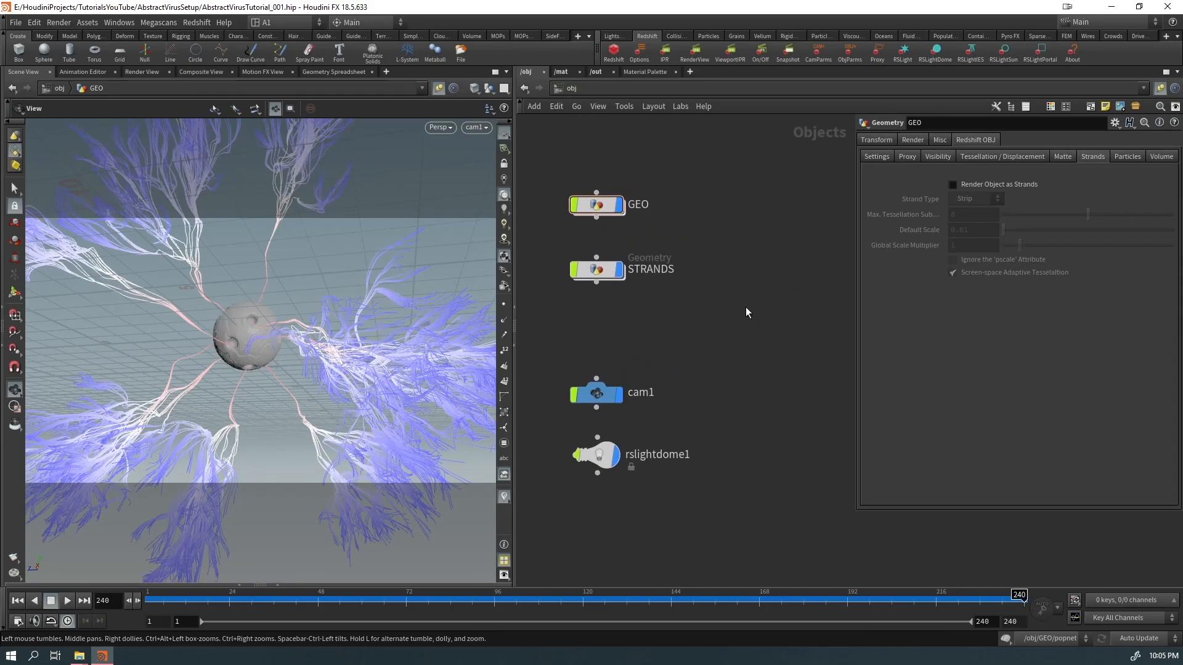
key("Tab")
type("gri")
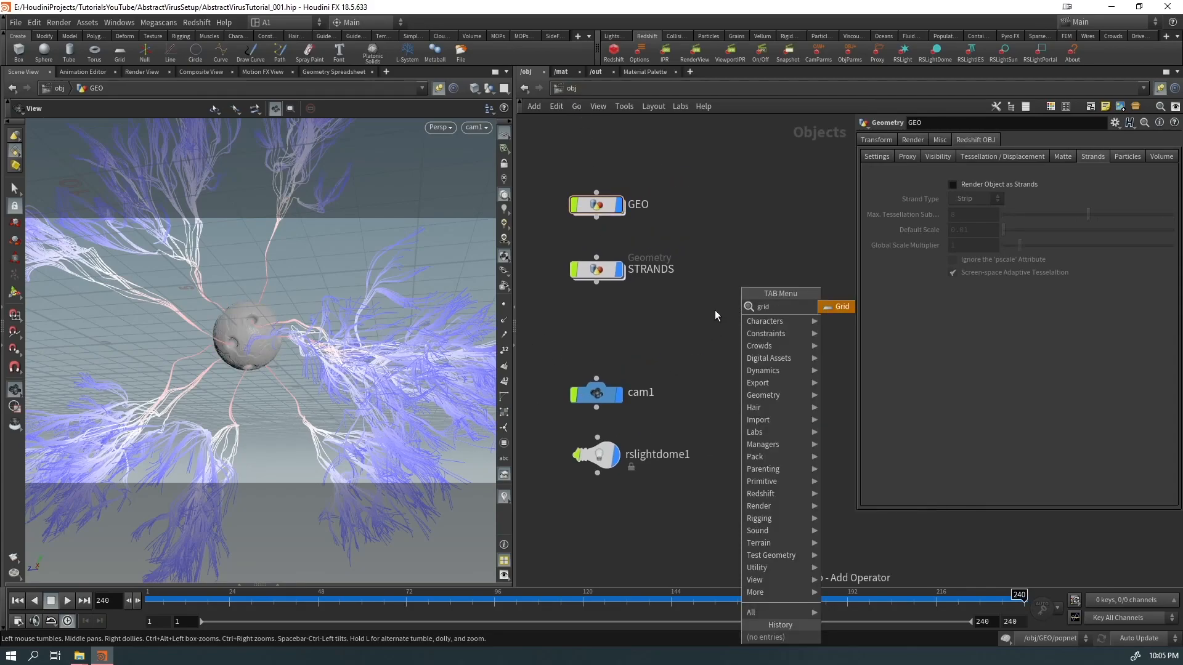
key("Return")
left_click(709, 309)
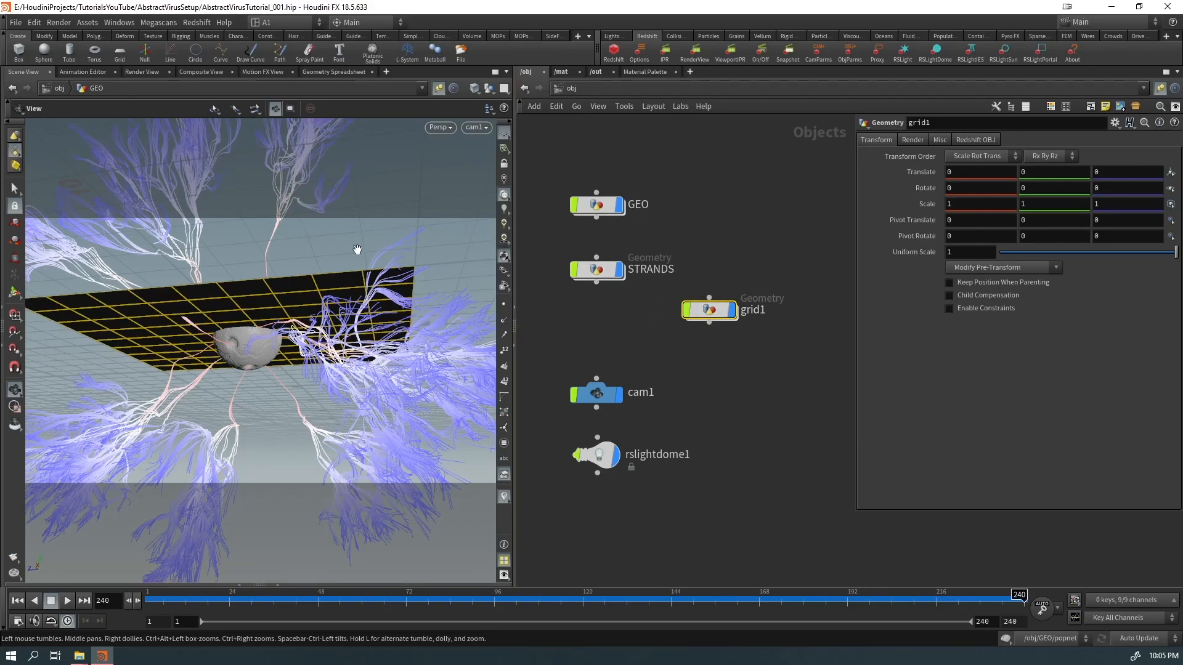
Step: Parent the new grid object to cam1 and rename it BG
scroll(371, 242, "down", 6)
left_click_drag(369, 244, 311, 308)
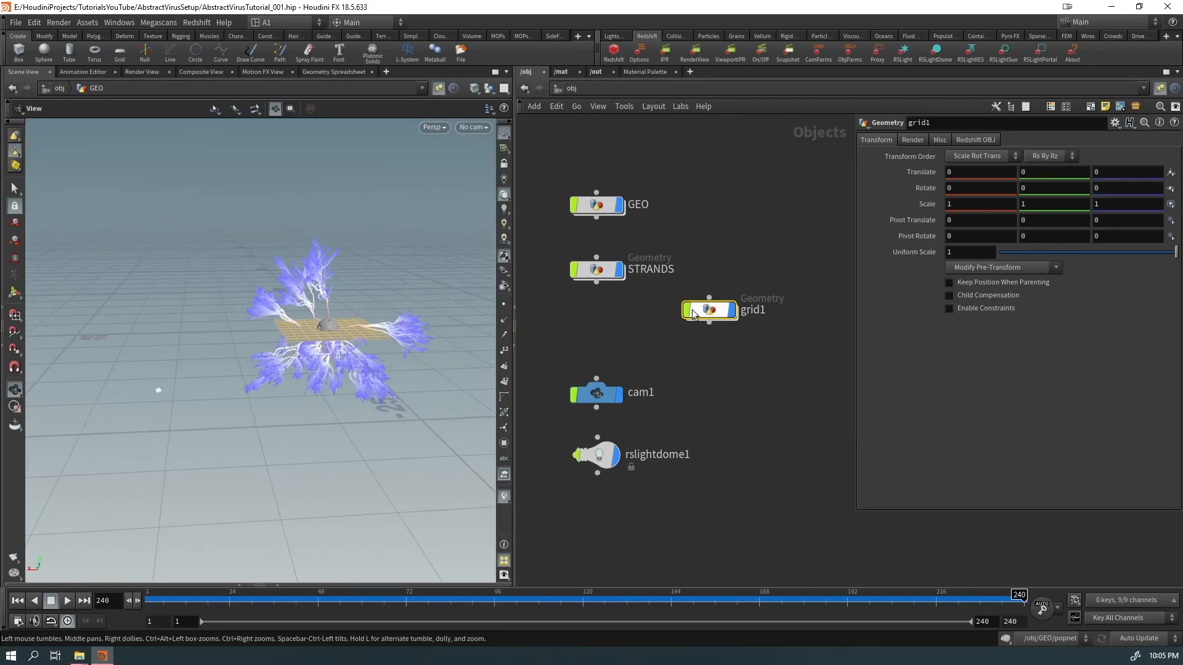
left_click_drag(693, 313, 722, 351)
mouse_move(749, 407)
double_click(793, 421)
key("ctrl+a")
type("BG")
key("Return")
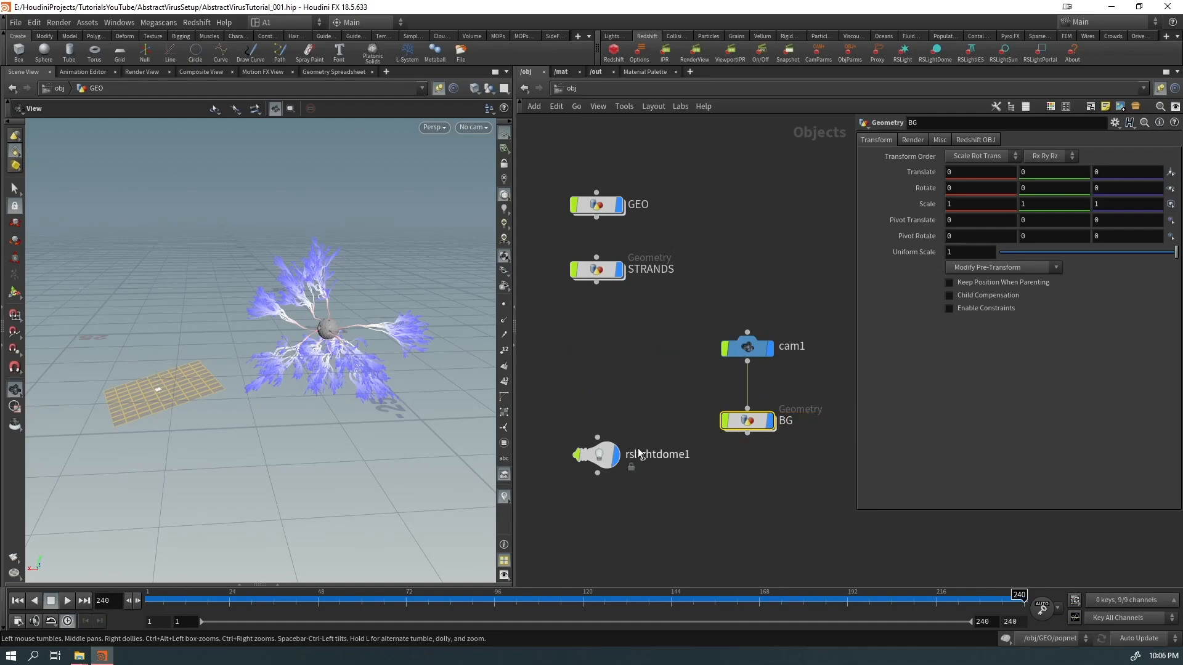
key("Return")
Step: Try to bring up the transform handles on BG to move it in the viewport
left_click_drag(294, 406, 255, 420)
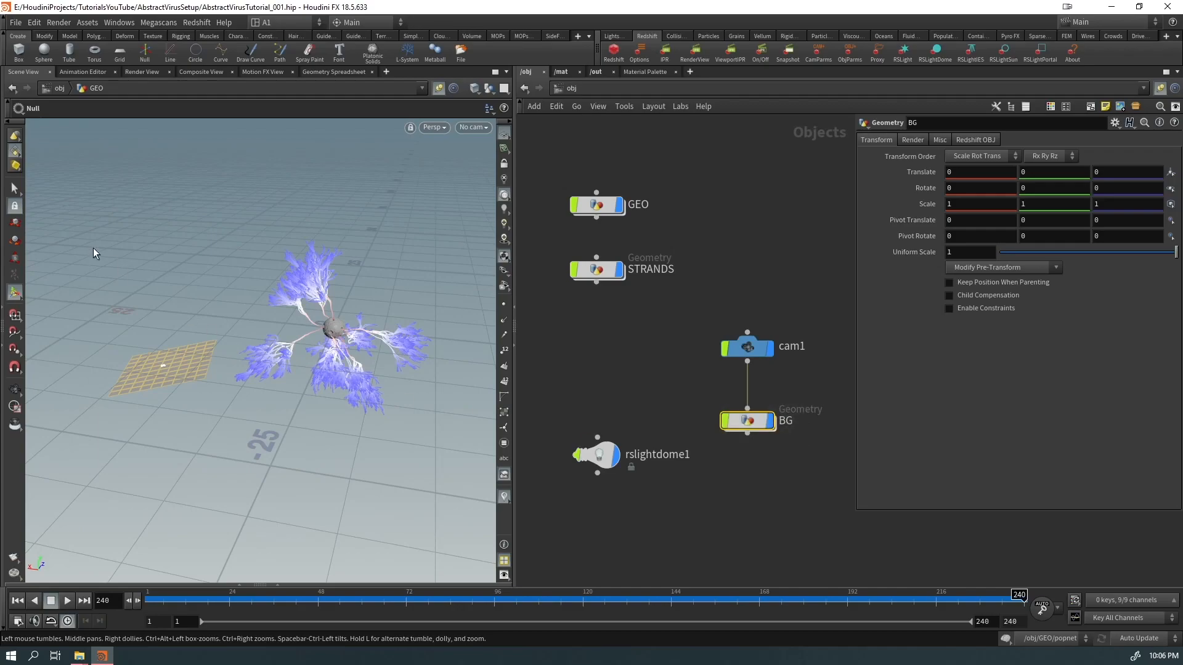
left_click(17, 224)
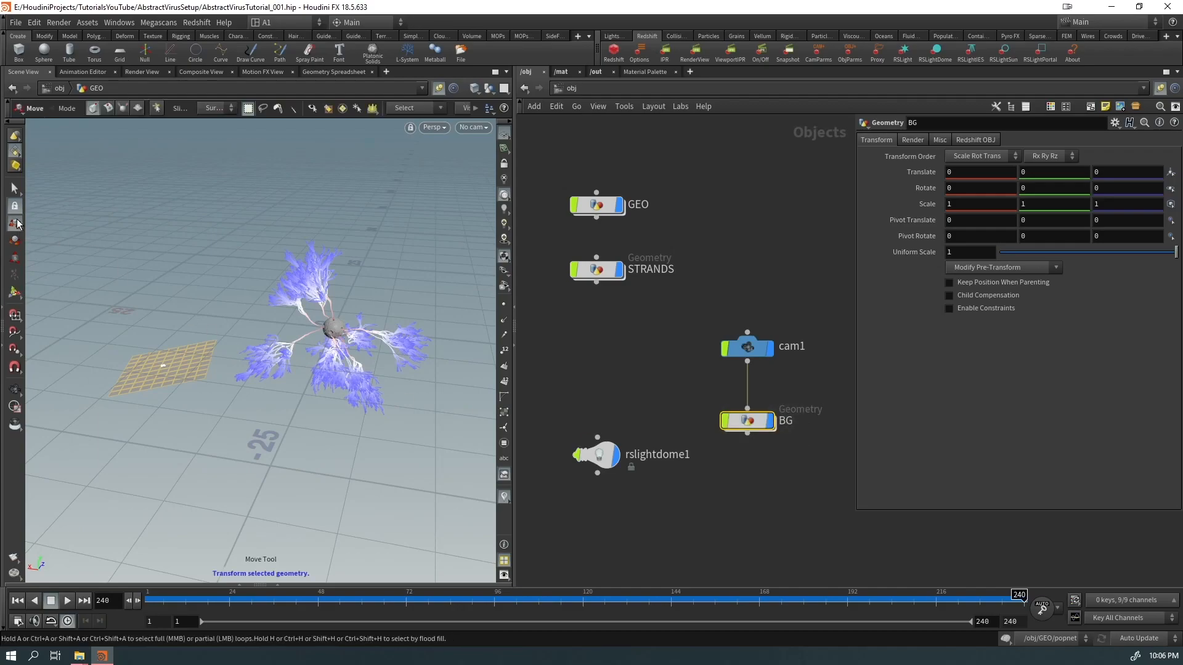
left_click(14, 293)
right_click_drag(221, 334, 145, 418, "alt")
right_click_drag(205, 367, 517, 333, "alt")
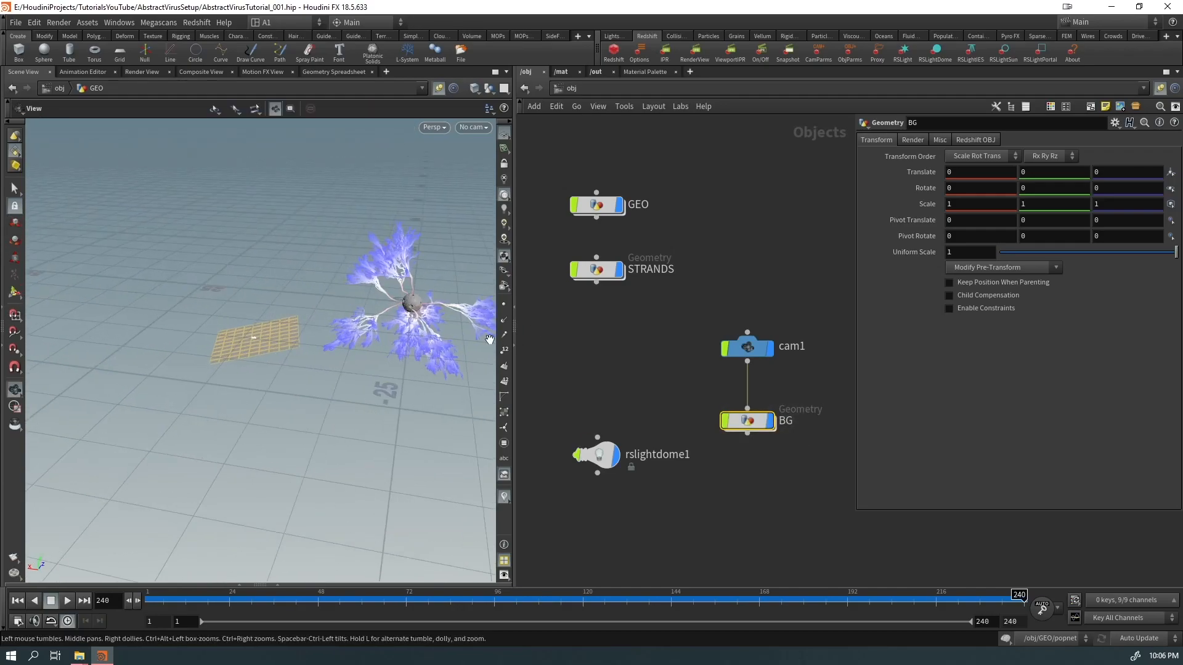
right_click_drag(249, 323, 580, 311, "alt")
left_click_drag(247, 524, 316, 357, "alt")
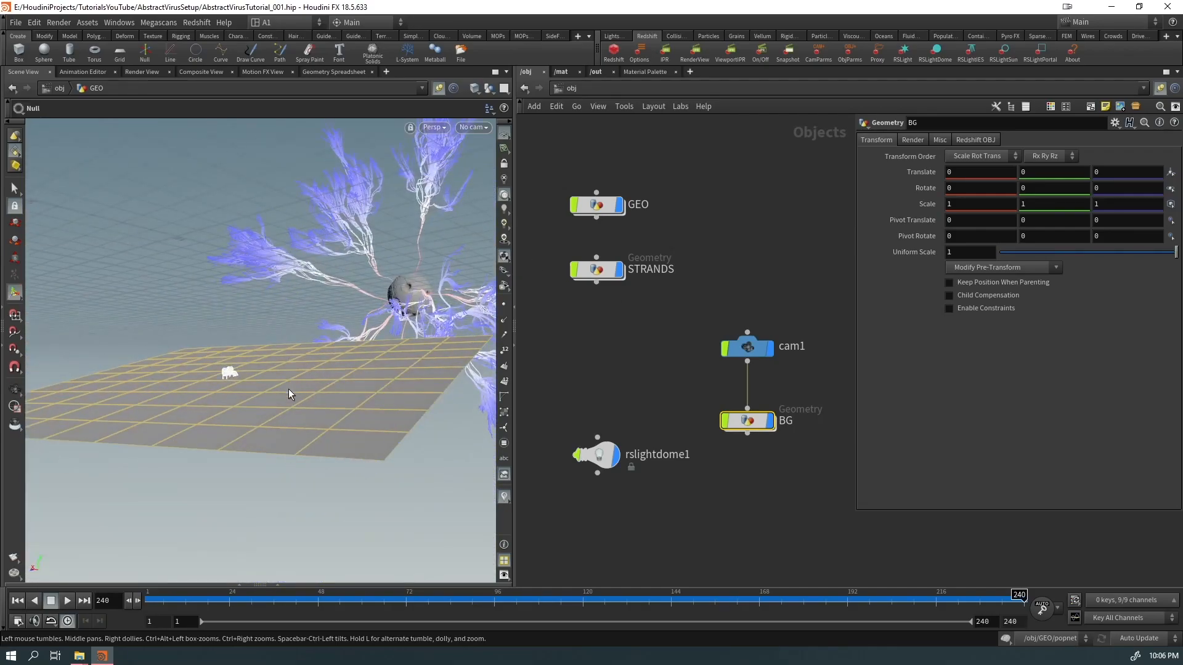
left_click_drag(564, 309, 564, 309)
left_click_drag(345, 345, 398, 311, "alt")
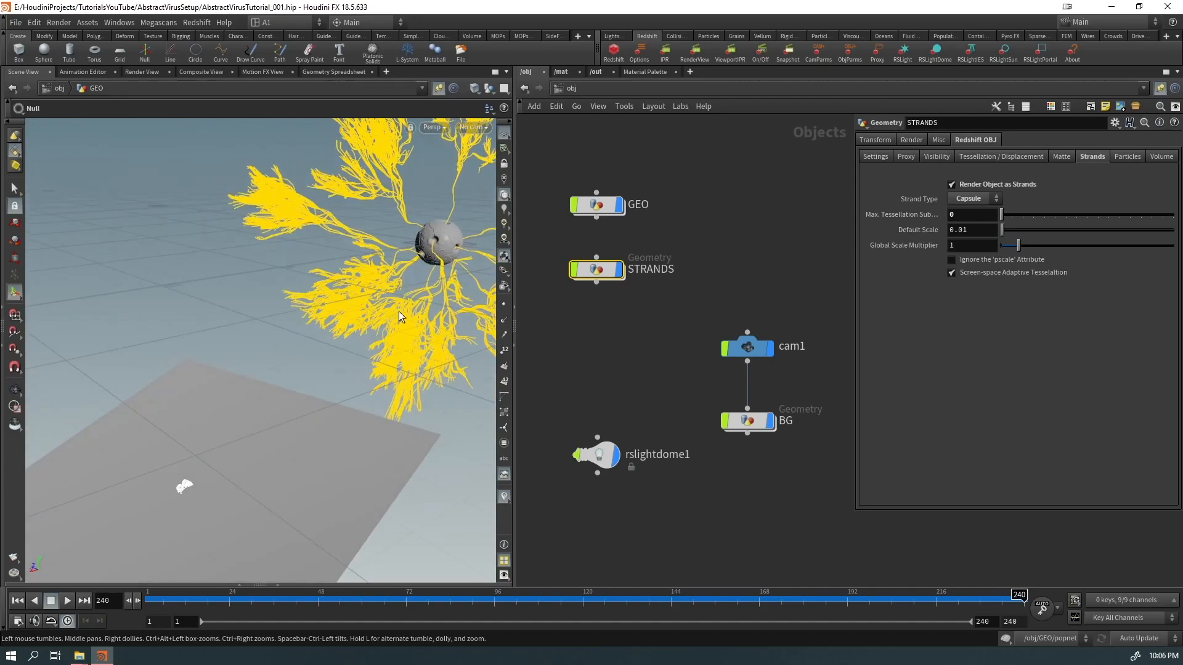
key("alt")
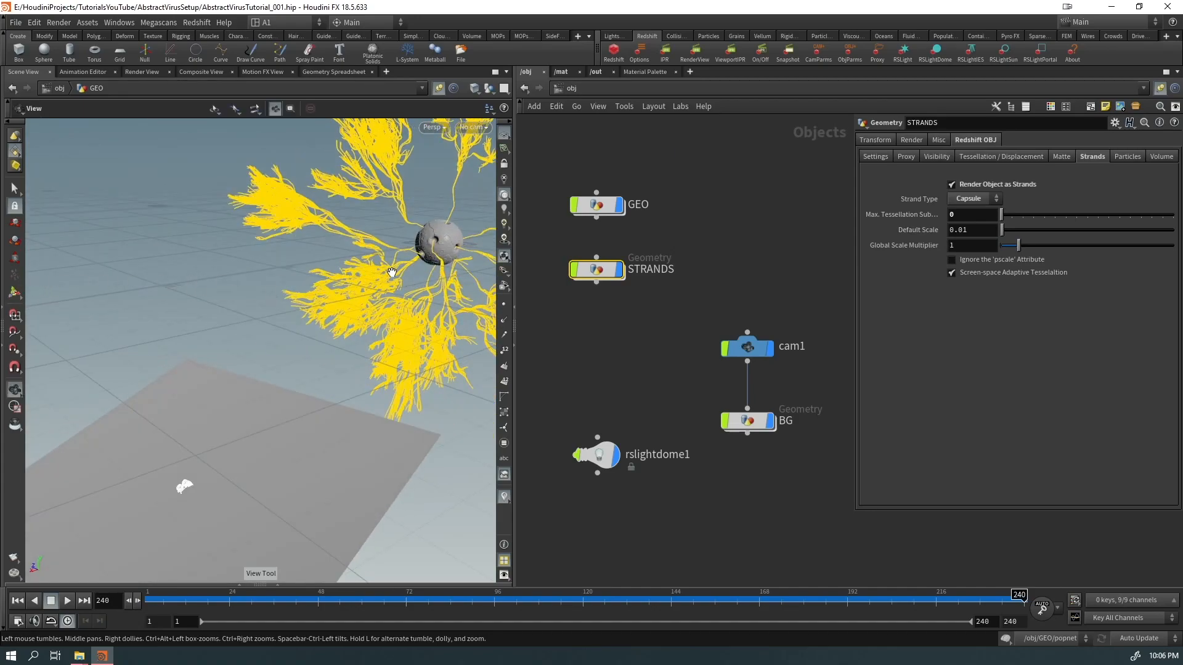
key("Return")
middle_click_drag(412, 293, 294, 325, "alt")
right_click_drag(295, 325, 207, 387, "alt")
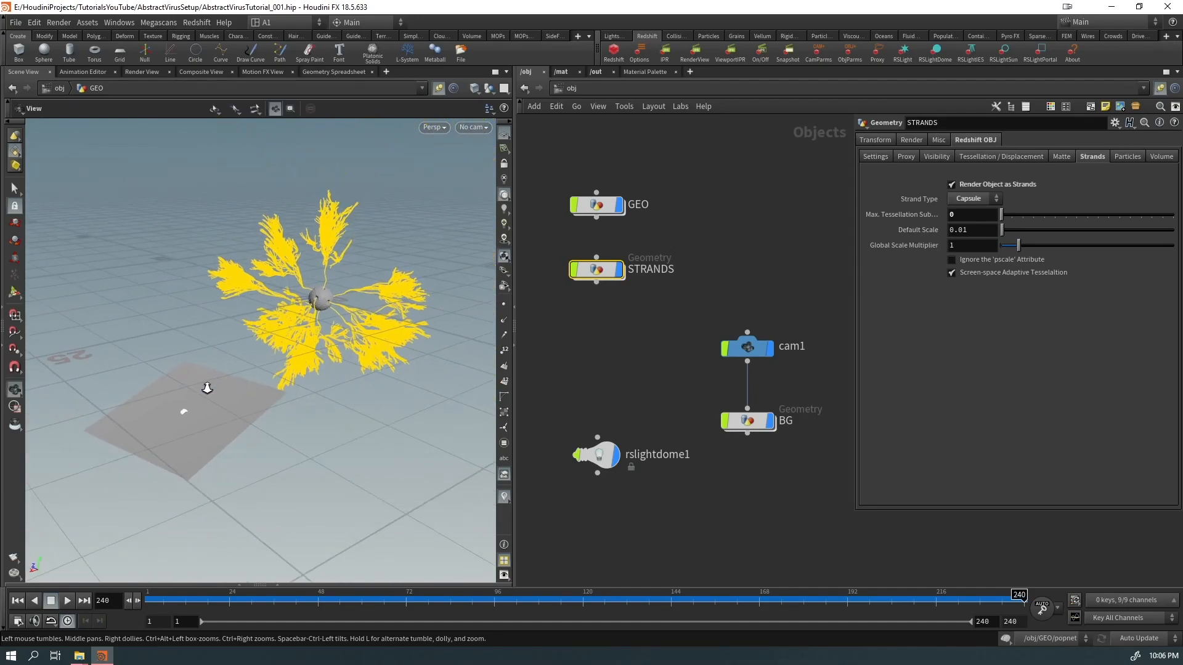
left_click_drag(206, 387, 225, 398, "alt")
left_click(747, 421)
left_click_drag(364, 448, 217, 392, "alt")
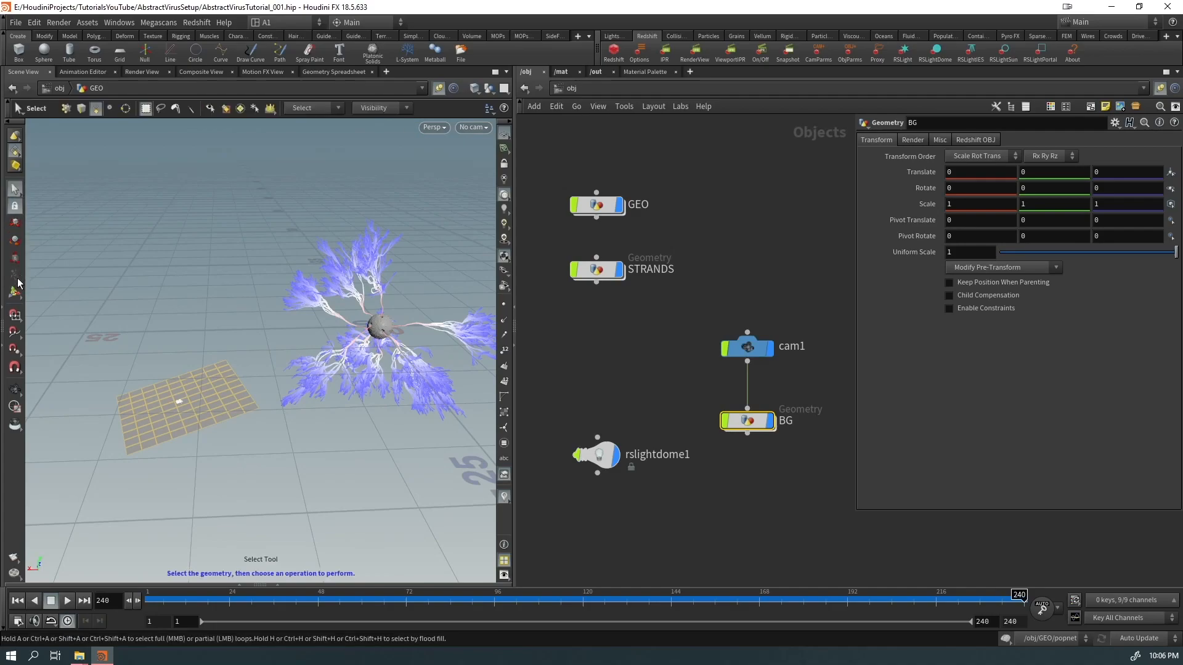
left_click_drag(159, 351, 242, 397, "alt")
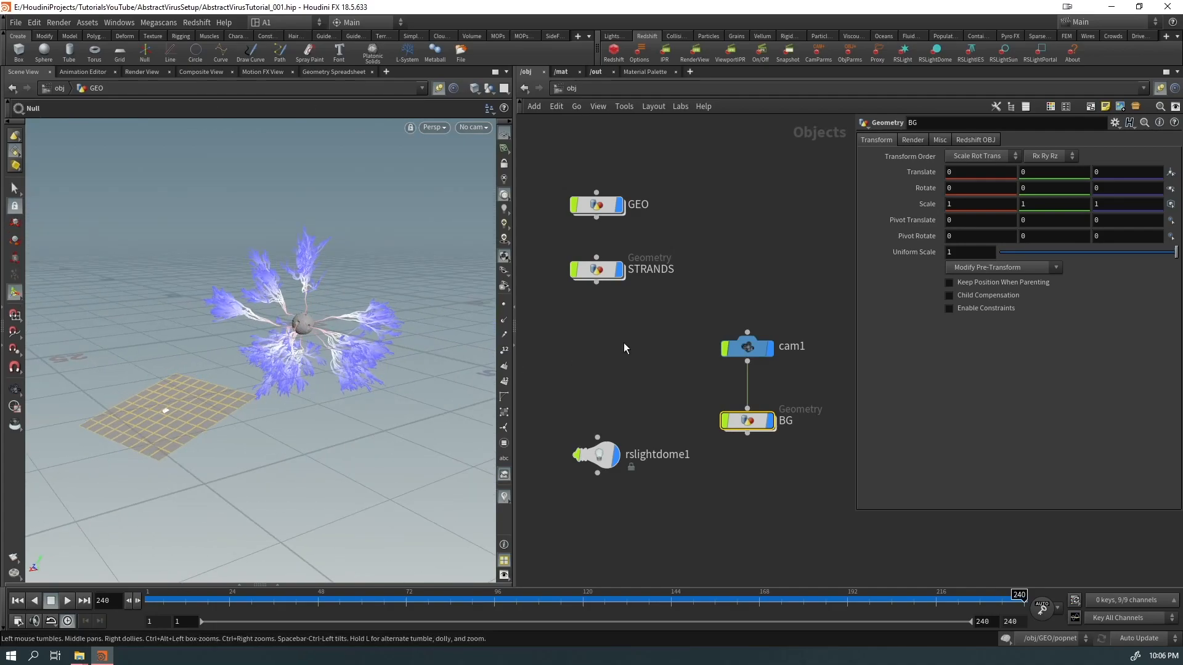
Step: Try offsetting BG in Y and X, undoing both, and shift it behind the virus with a Z translate of -61.6
middle_click_drag(1041, 169, 1061, 170)
key("ctrl+z")
middle_click_drag(964, 175, 981, 175)
key("ctrl+z")
middle_click_drag(1116, 174, 431, 591)
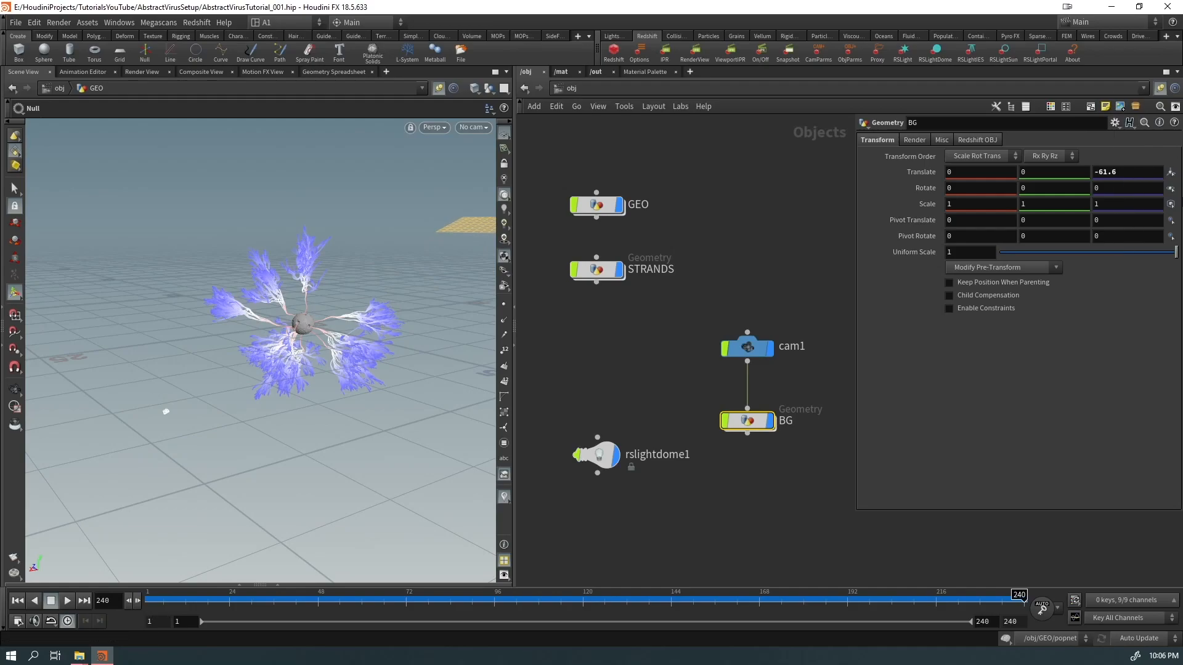
middle_click_drag(448, 238, 315, 308)
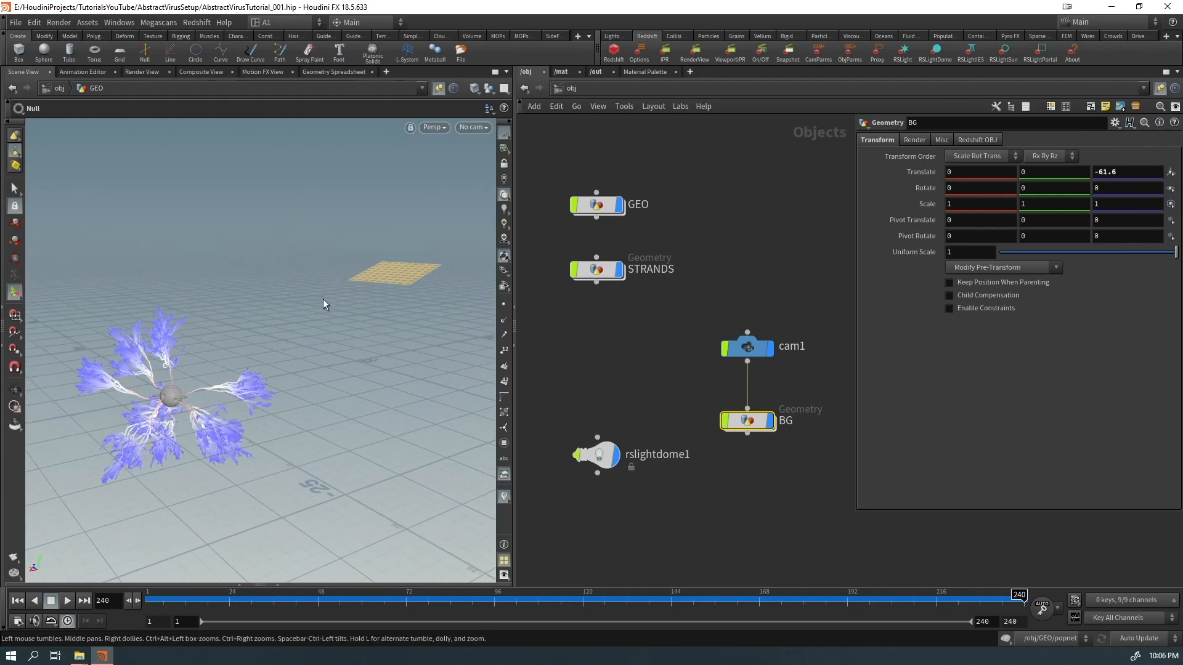
Step: Bring the viewport to the object level so that BG's move handle is available
left_click(13, 225)
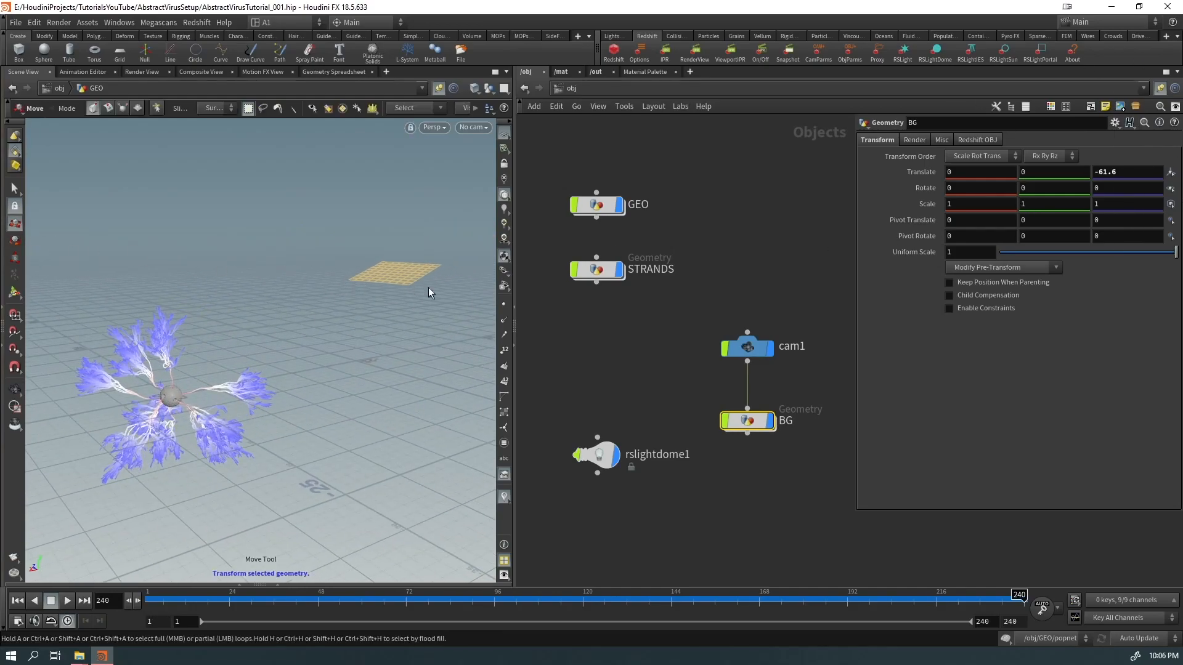
double_click(751, 425)
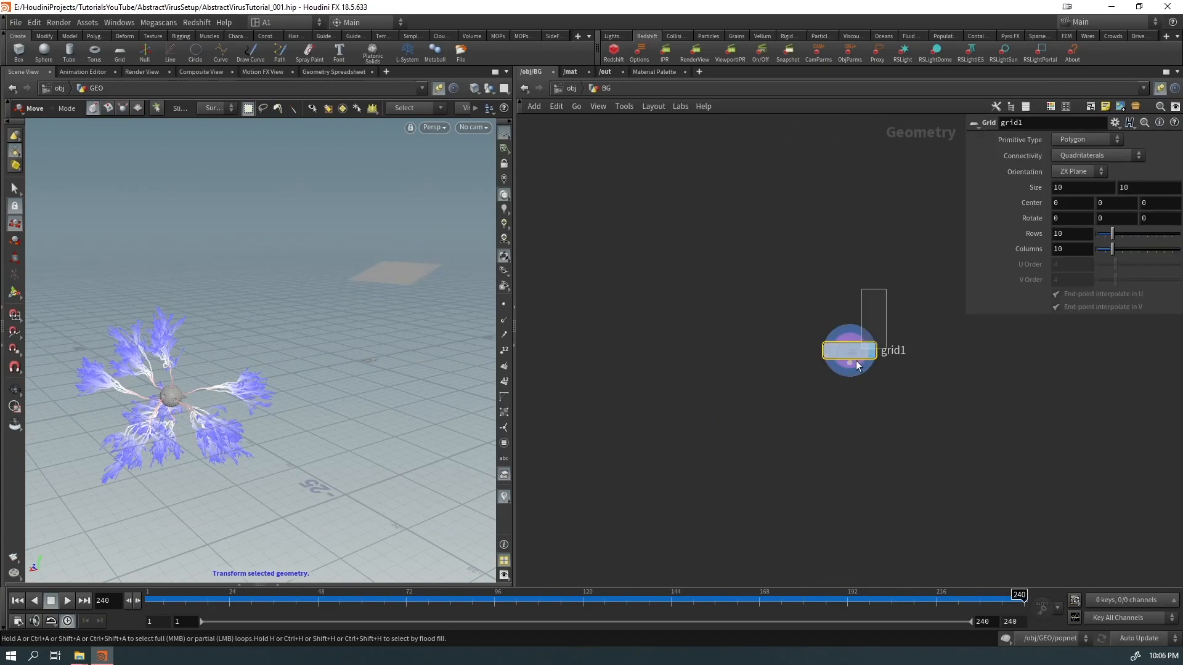
left_click(571, 89)
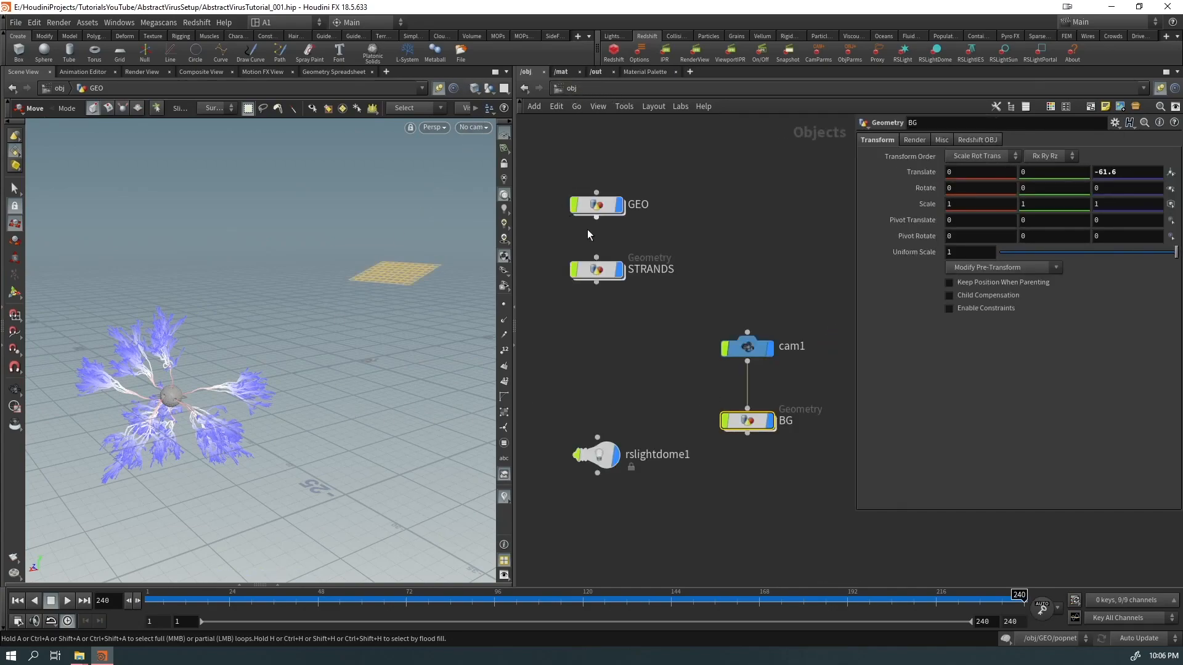
double_click(601, 202)
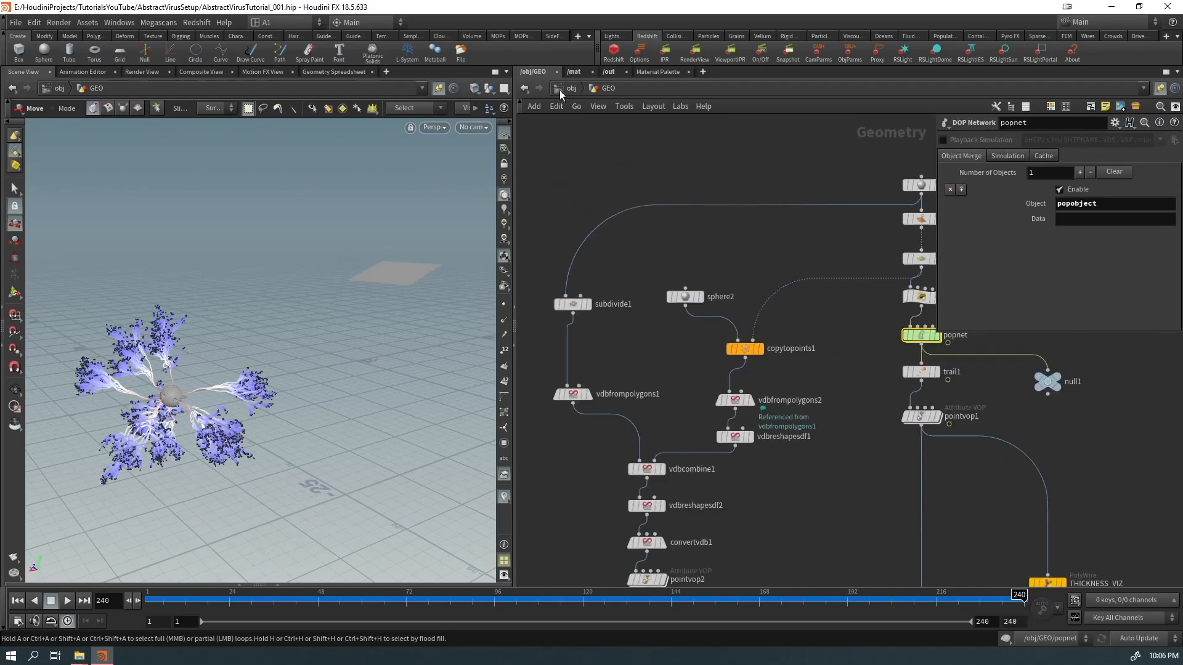
left_click(570, 88)
left_click(420, 255)
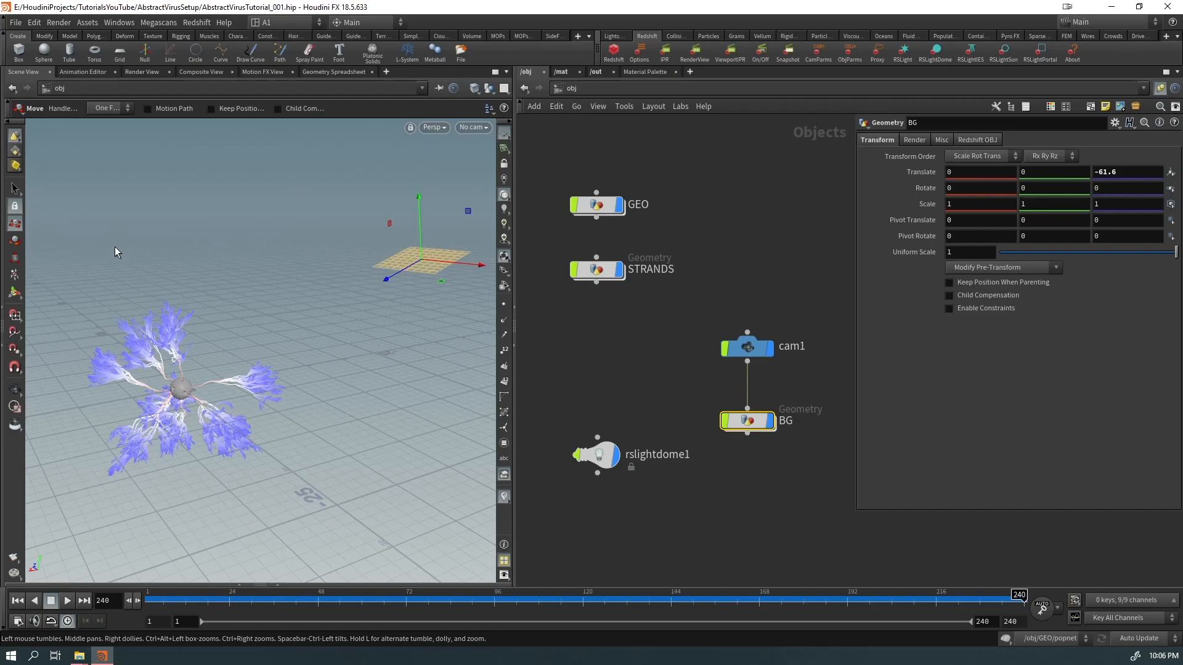
Step: Rotate BG 90 degrees about X so it stands upright behind the virus
left_click(16, 242)
left_click_drag(393, 218, 227, 404)
key("Escape")
right_click_drag(226, 403, 309, 385)
left_click_drag(308, 385, 343, 369)
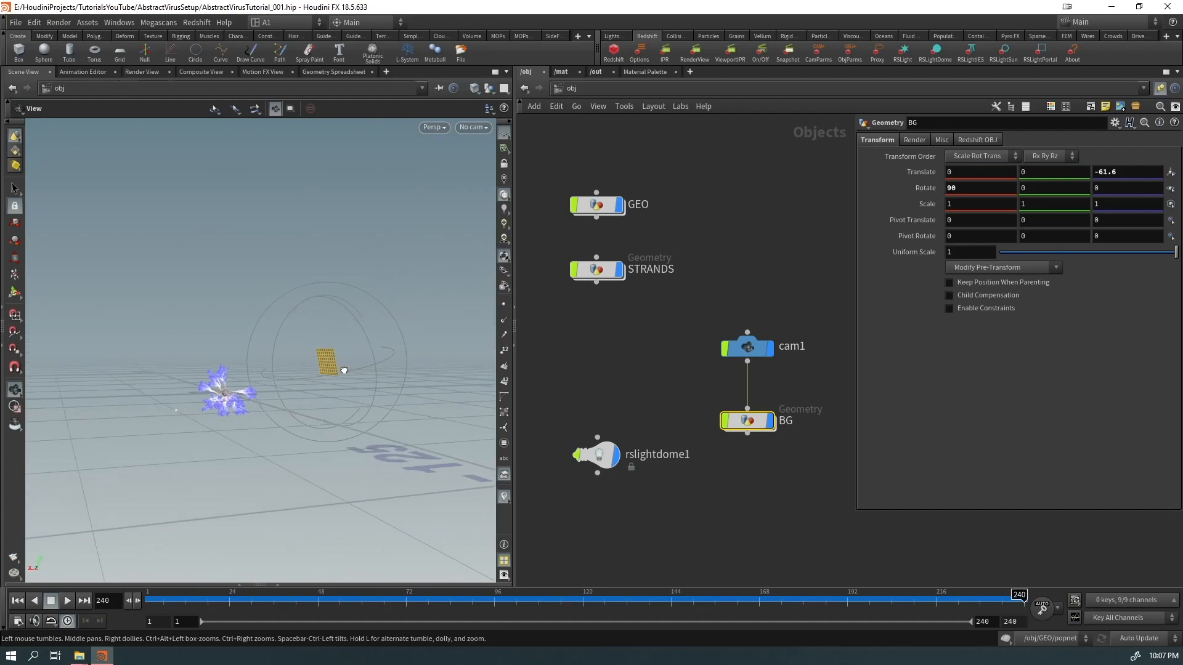
Step: Set BG's uniform scale to 10 and look through cam1 again
key("r")
left_click(967, 254)
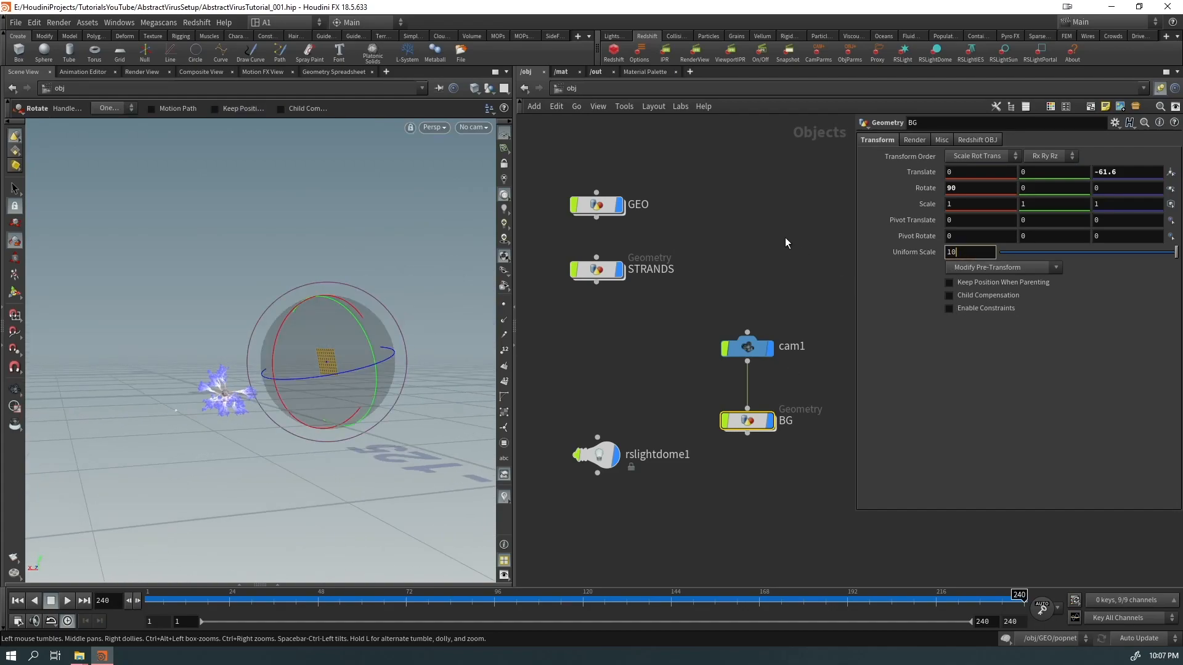
key("Return")
key("Escape")
left_click_drag(267, 380, 331, 369)
left_click(472, 128)
left_click(471, 181)
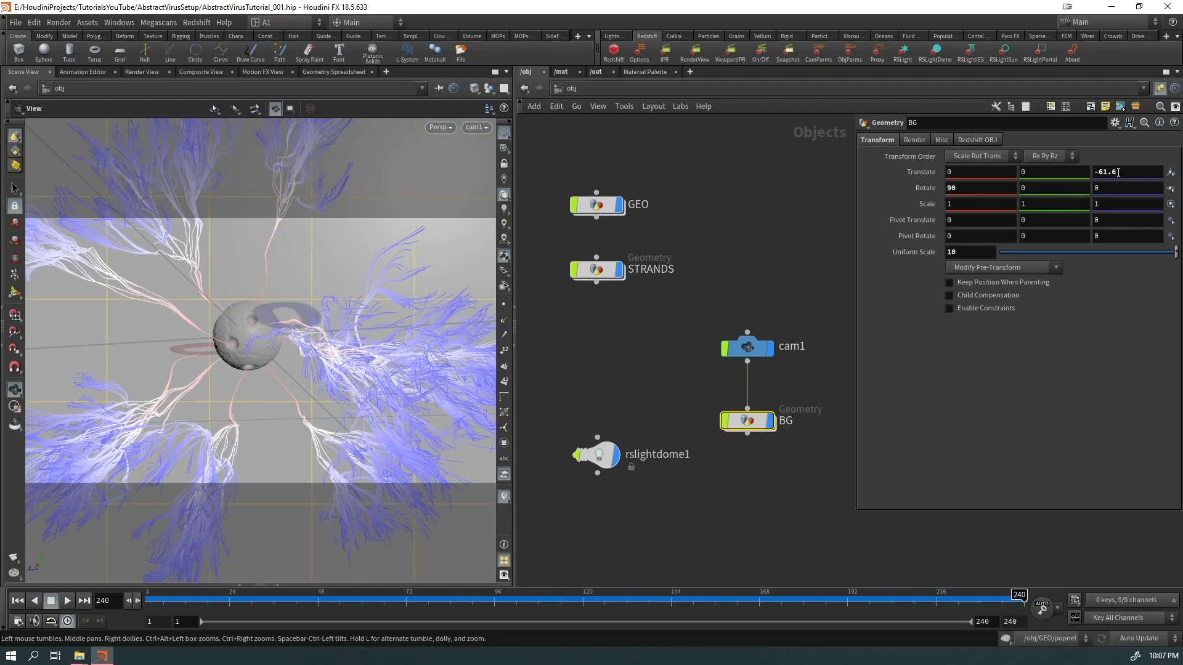
Step: Try a Z translate of -70 on BG, then set it to 80
double_click(1117, 173)
type("-70")
key("Return")
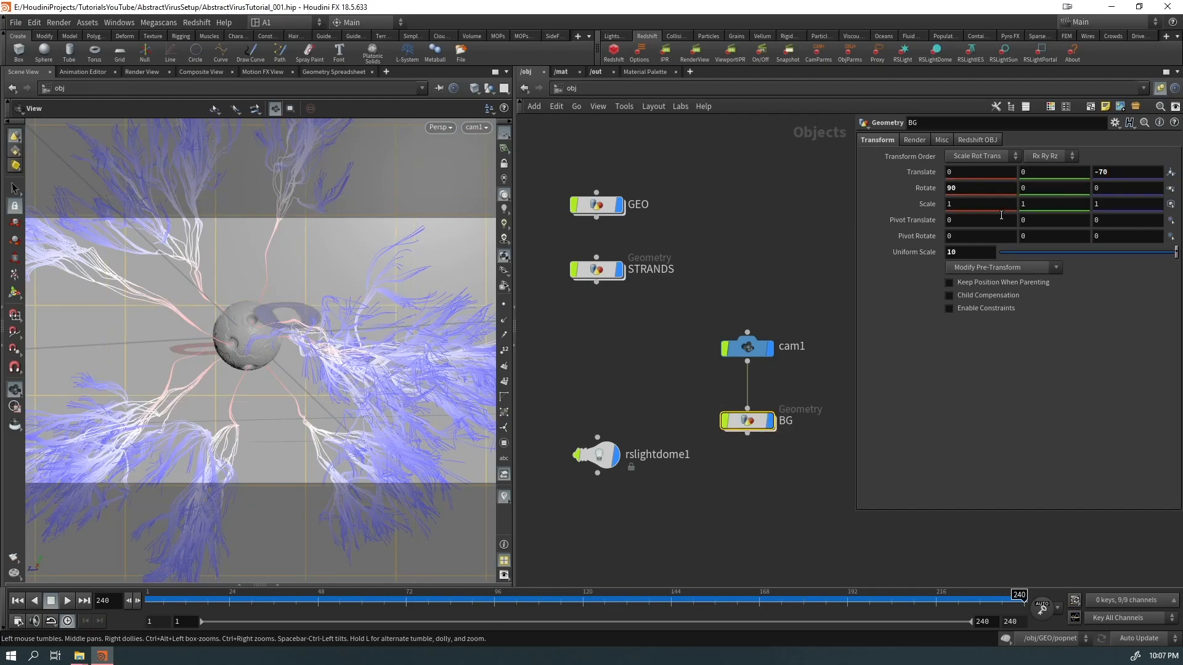
double_click(1117, 175)
key("Return")
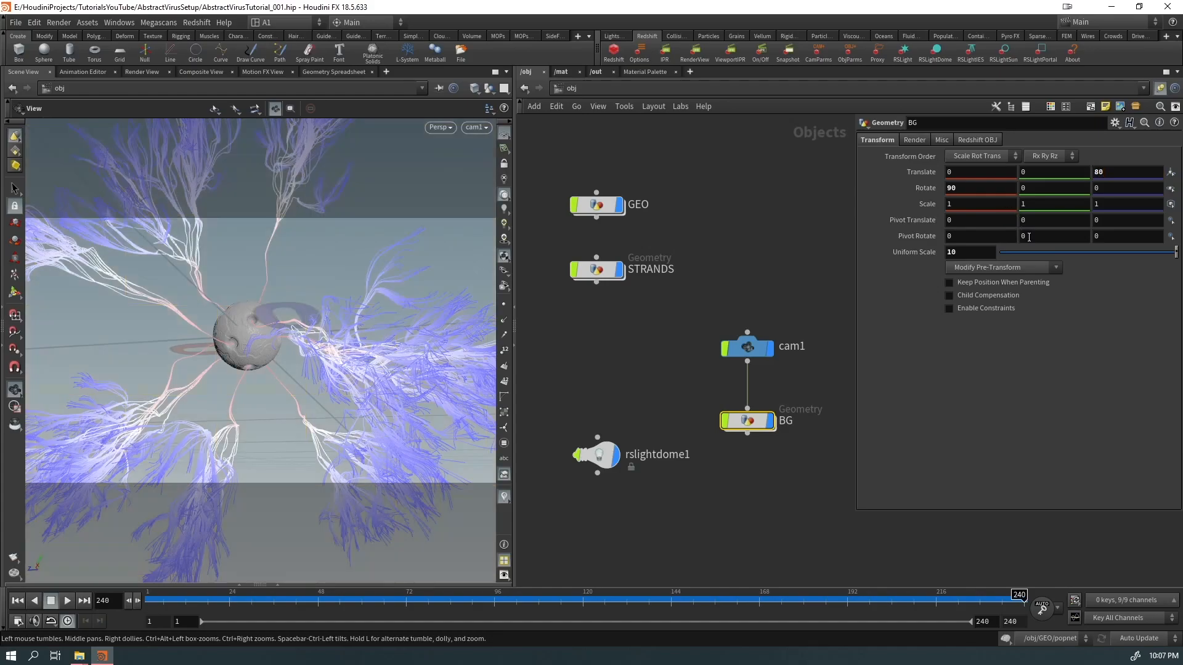
Step: Try a Z translate of -80 on BG, then set it to -100
scroll(448, 285, "down", 5)
left_click_drag(396, 298, 313, 363)
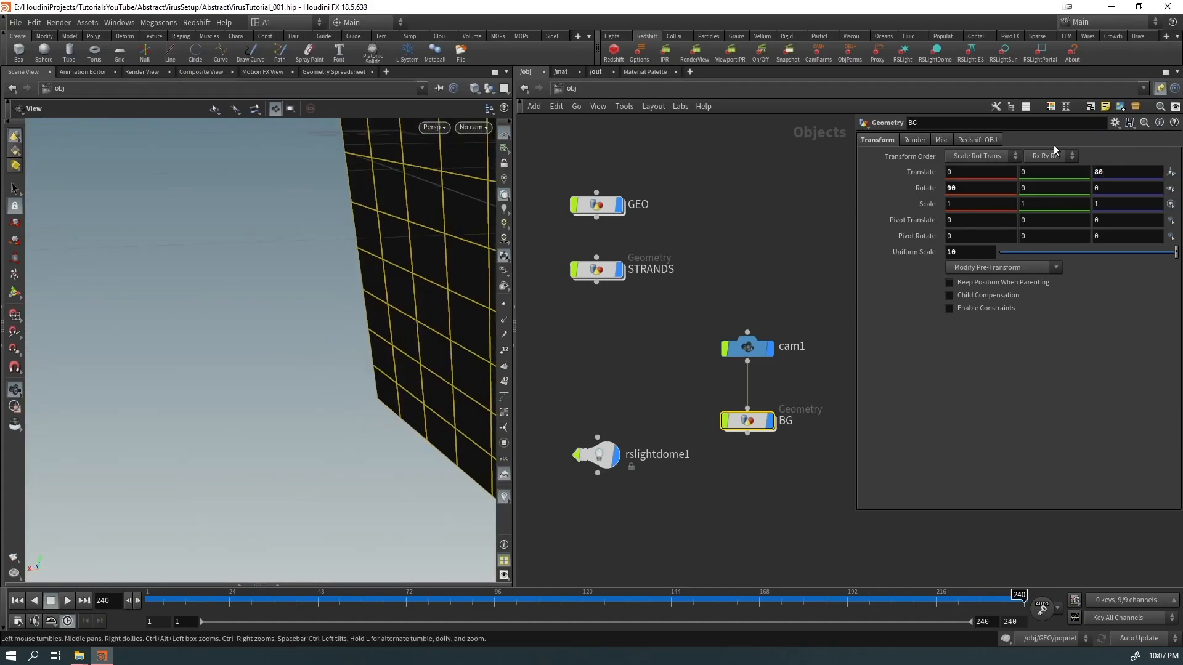
type("-")
key("Return")
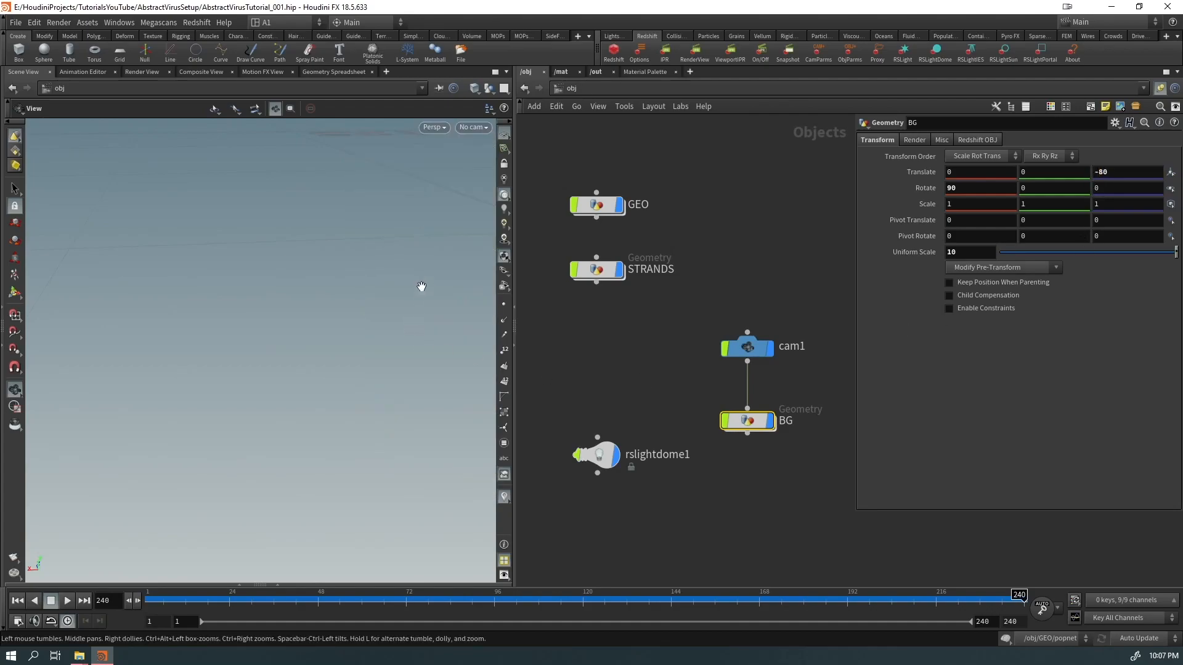
scroll(404, 314, "down", 4)
left_click_drag(404, 314, 266, 340)
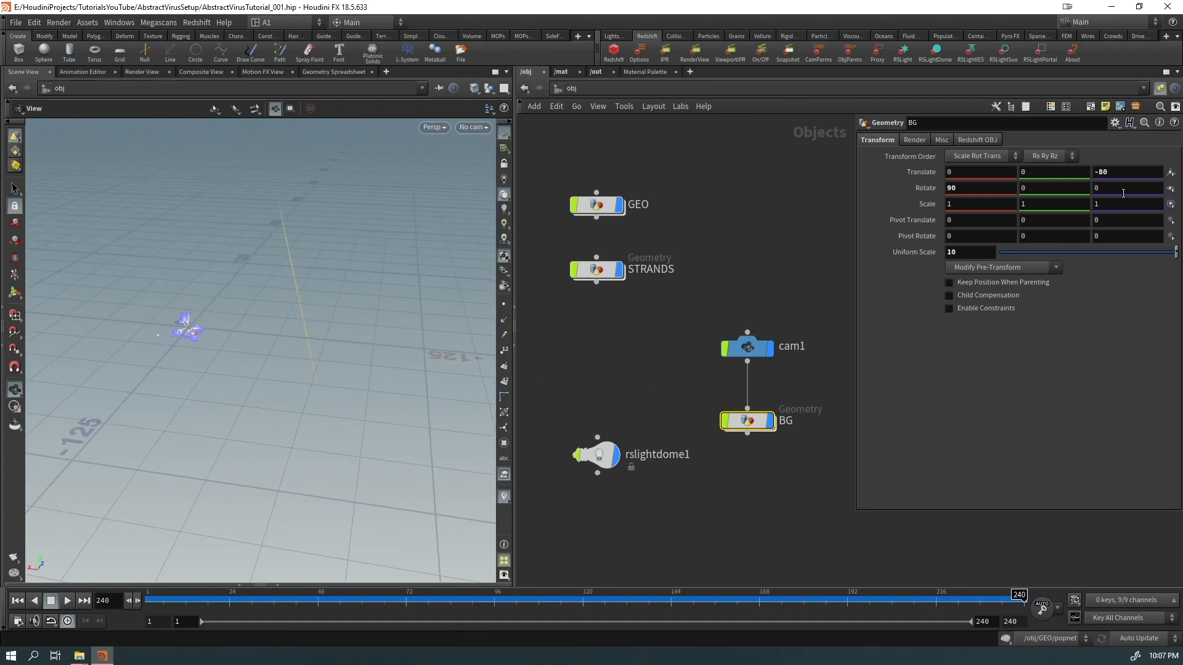
left_click(1124, 173)
type("-100")
key("Return")
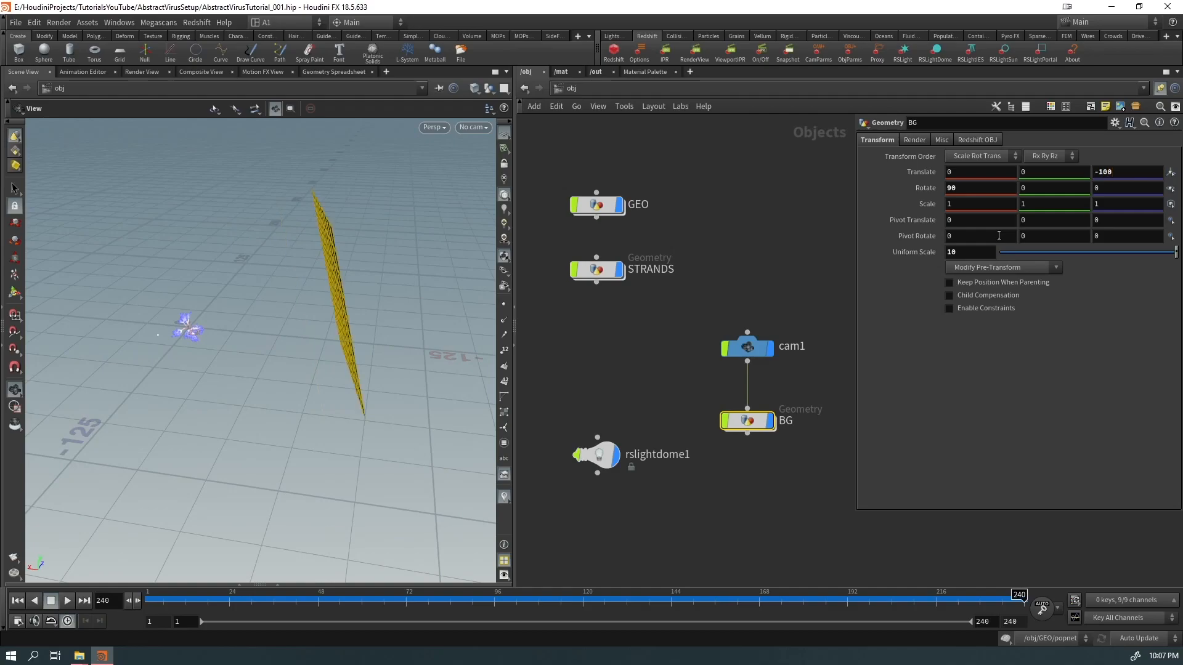
Step: Look through cam1 and push BG farther back to a Z translate of -111.9
left_click(472, 127)
left_click(498, 183)
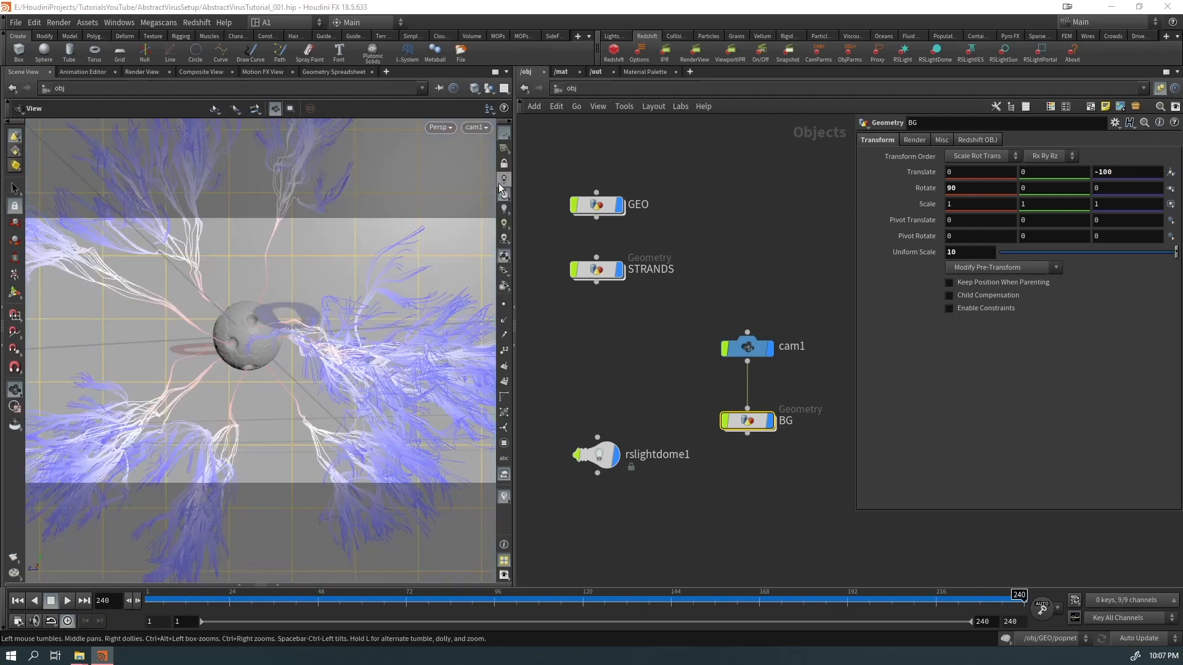
middle_click_drag(1127, 171, 58, 367)
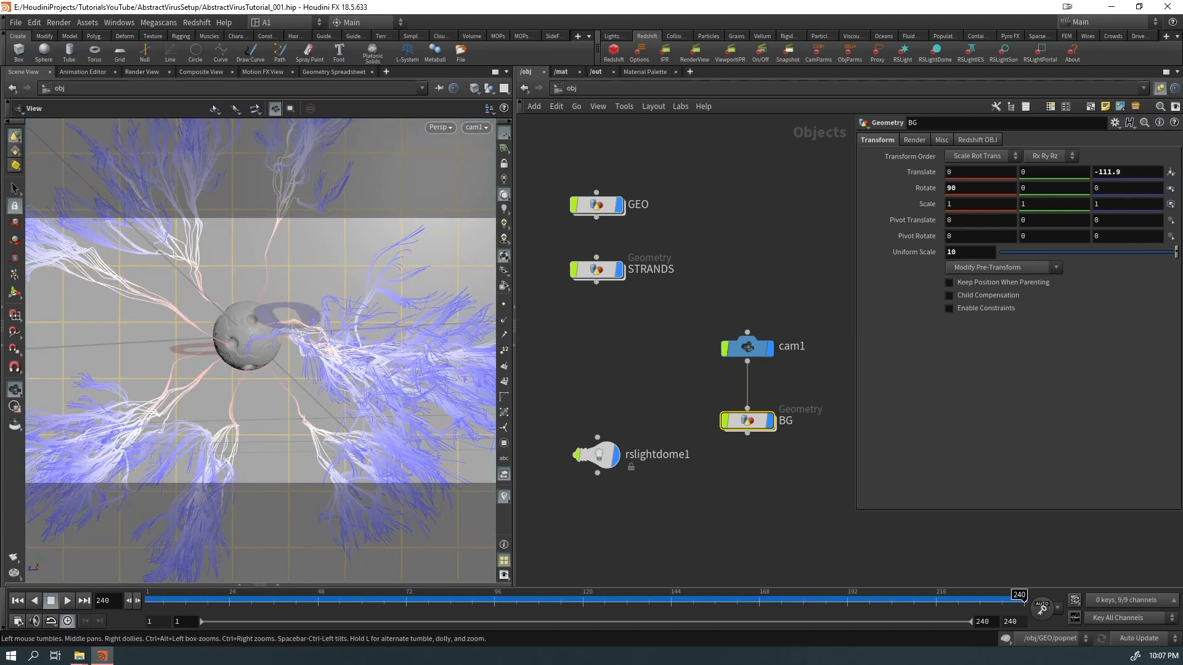
Step: Inside BG, show the wireframe over the shading and set grid1 to 100 rows and 100 columns
double_click(746, 421)
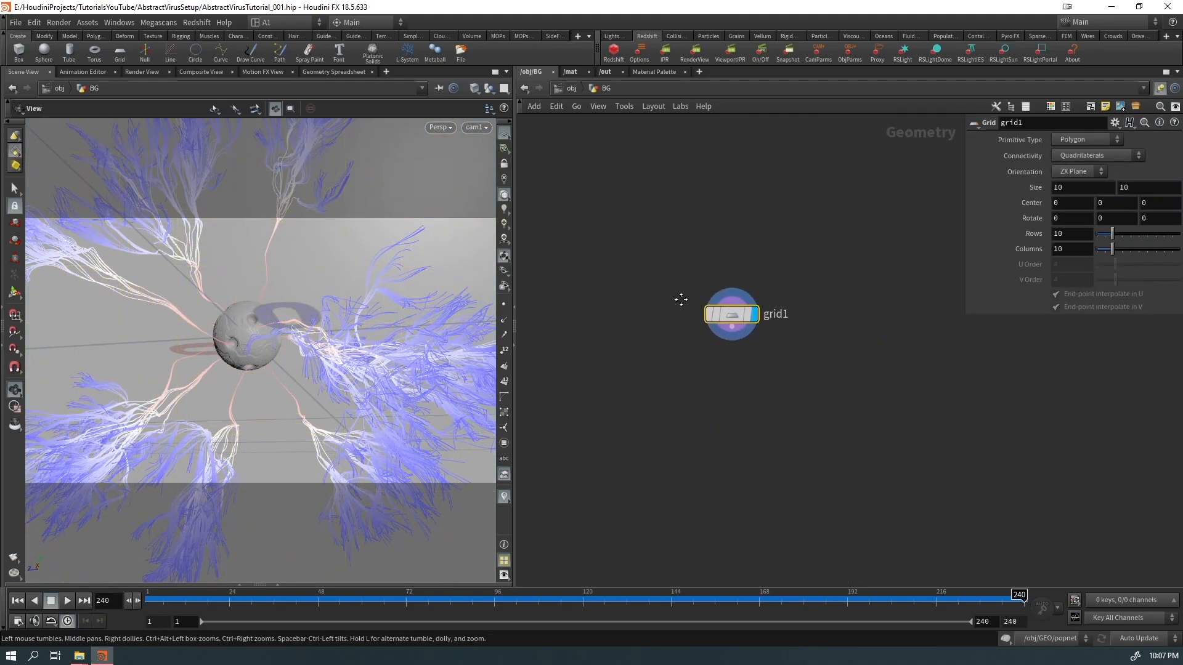
key("shift+w")
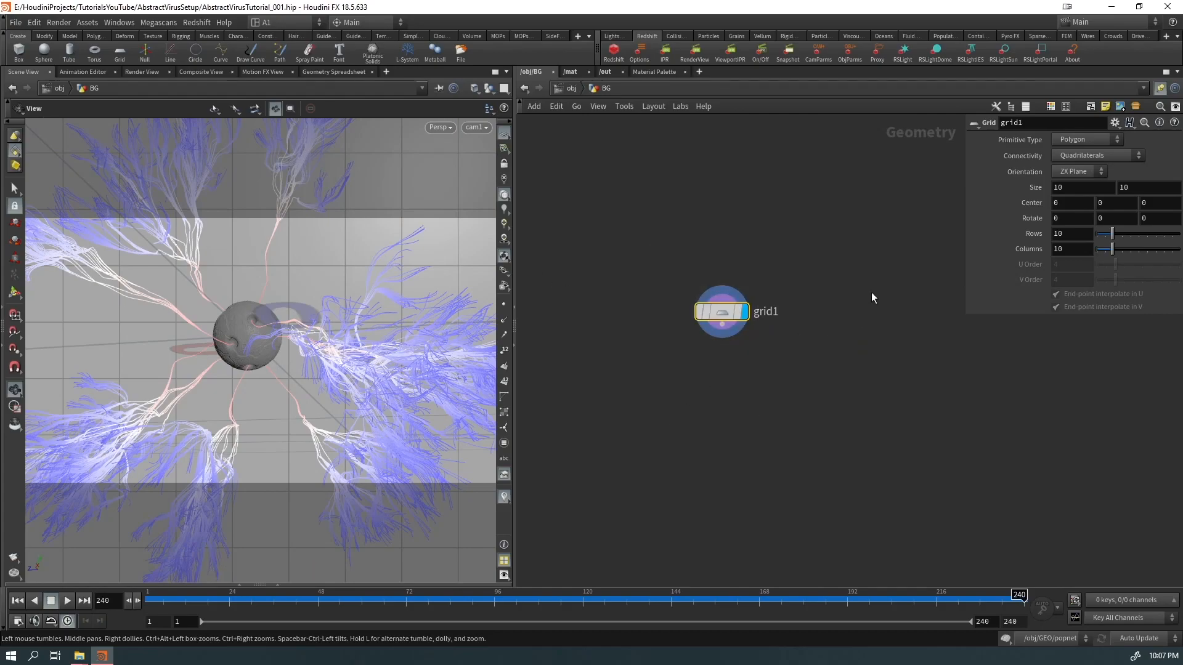
left_click(1065, 240)
type("0")
key("Tab")
type("100")
key("Return")
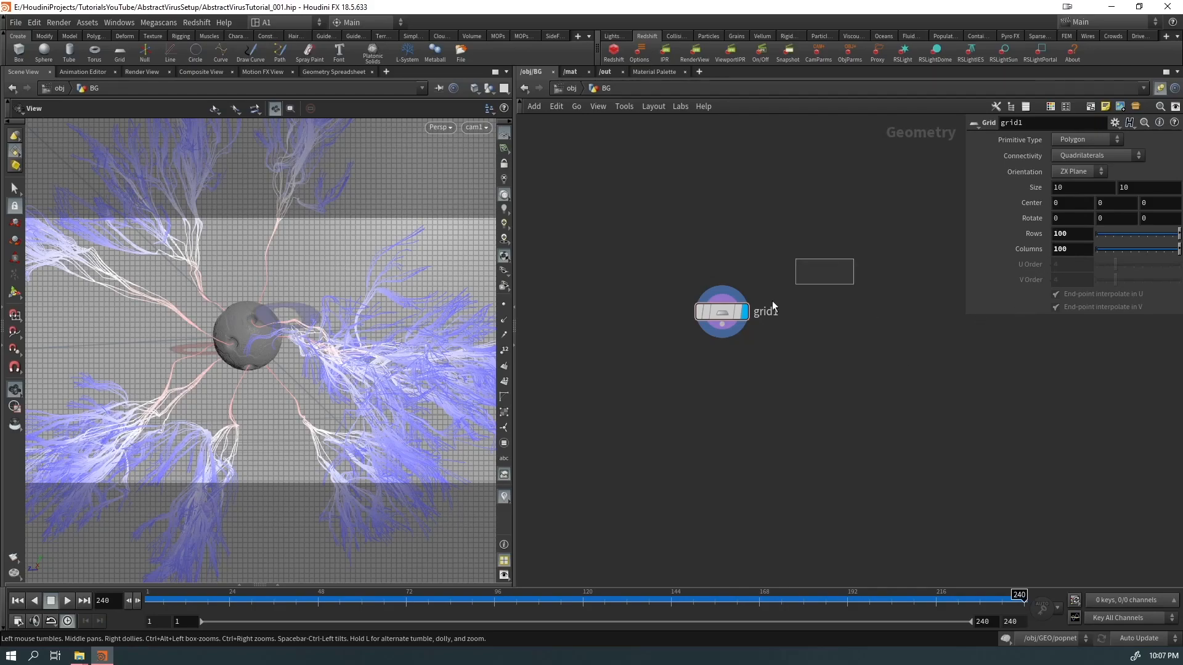
Step: Add a Mountain node after grid1 with height 3.44 and element size 4.5
key("Tab")
type("mo")
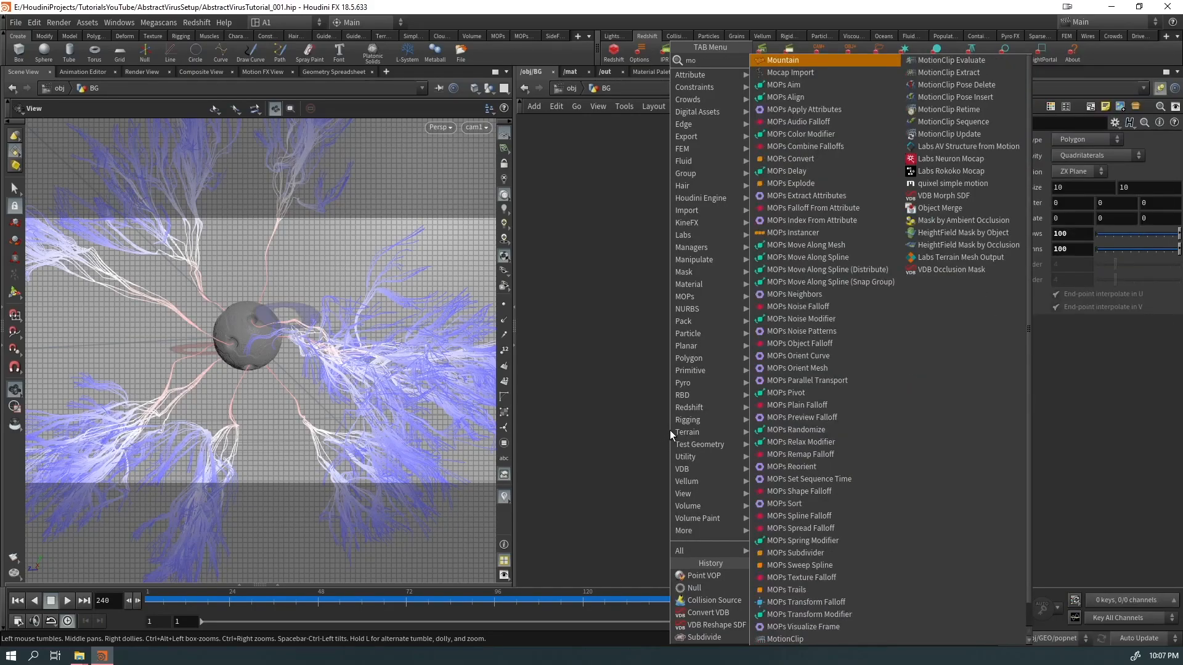
key("Return")
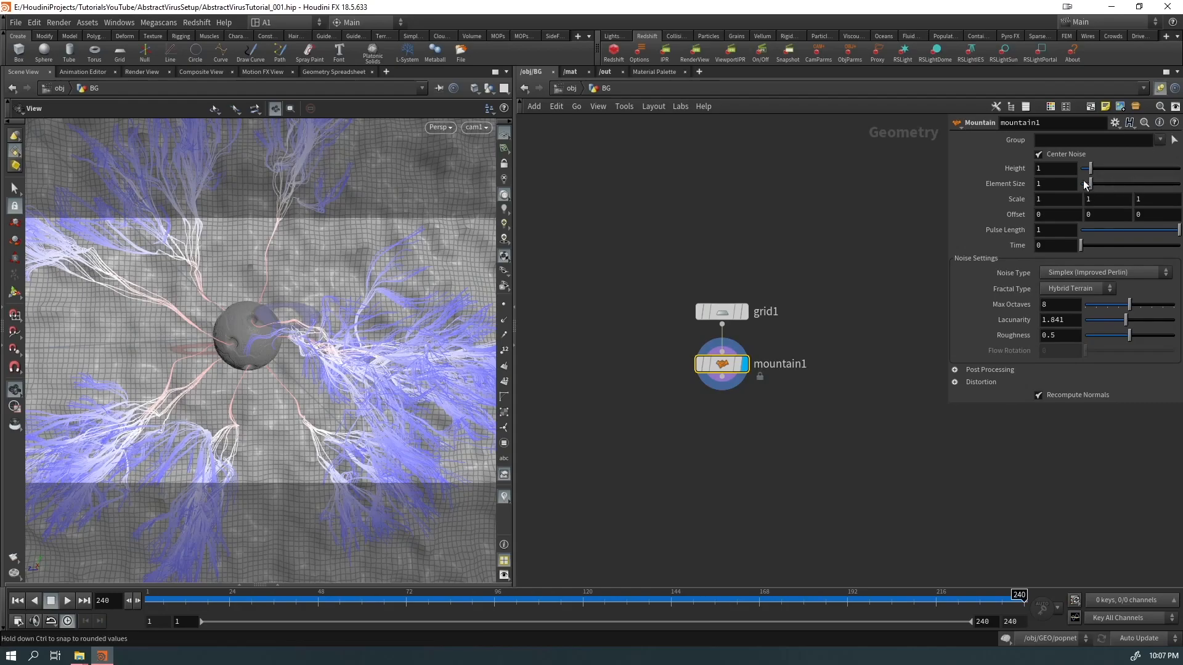
left_click_drag(335, 277, 290, 339)
left_click_drag(1090, 170, 1124, 176)
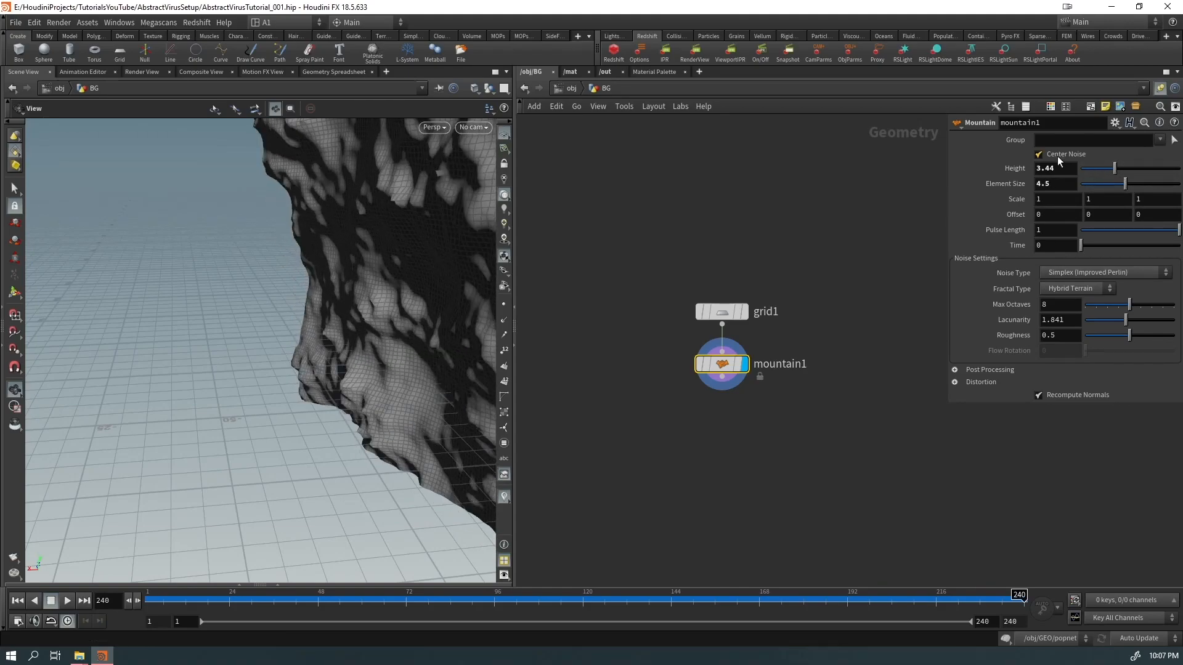
Step: Try Alligator noise on mountain1, then set its noise type to Worley (cellular) F1
left_click(1055, 275)
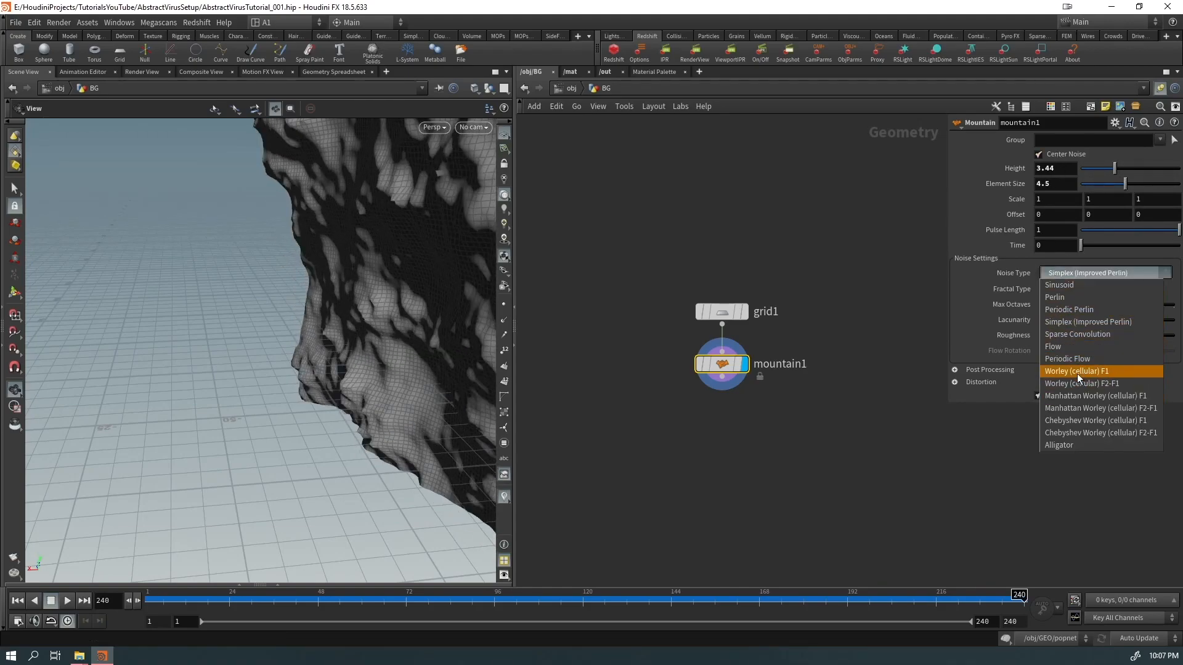
left_click(1058, 445)
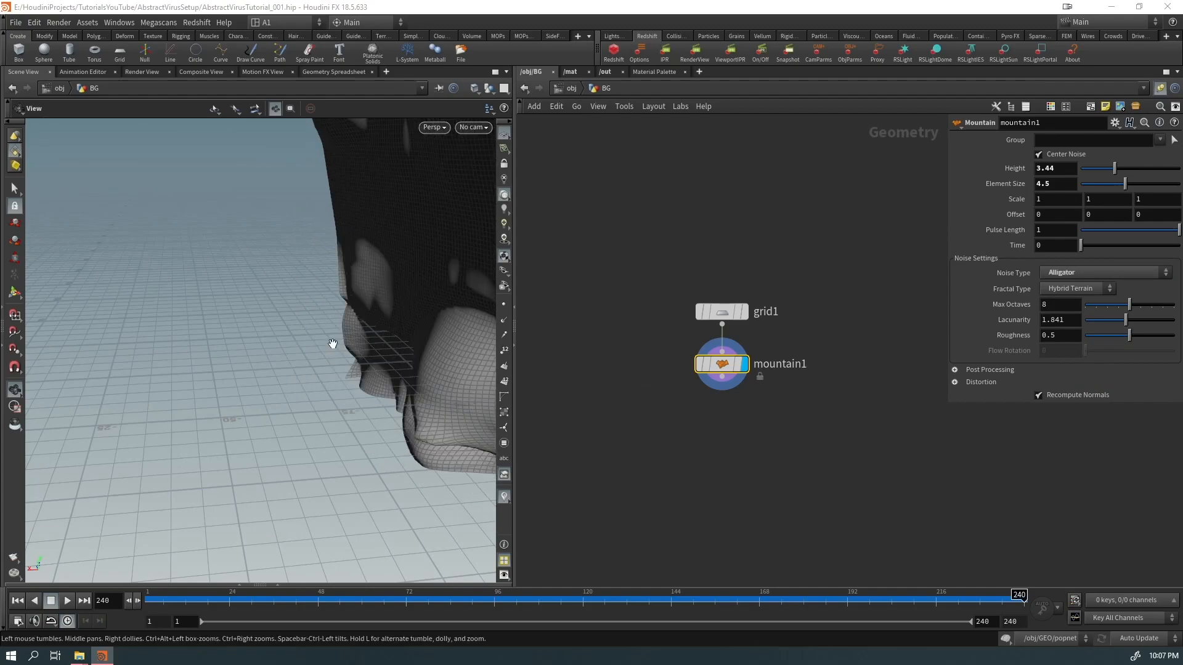
scroll(363, 336, "down", 5)
left_click_drag(362, 336, 380, 333)
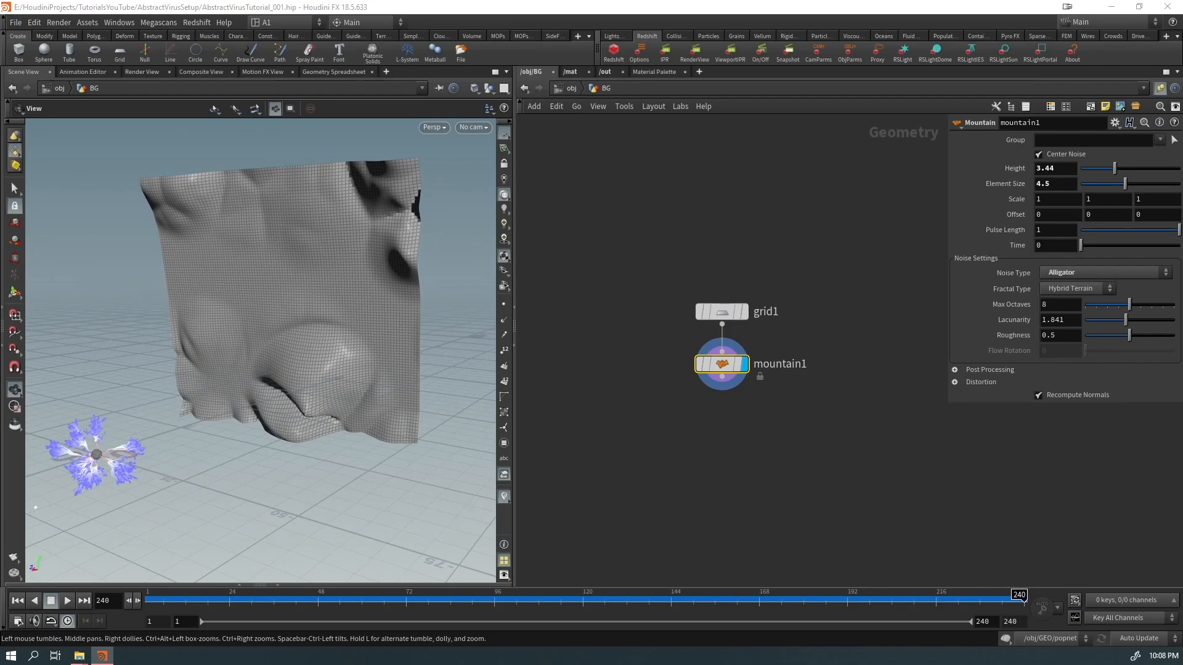
left_click(1058, 273)
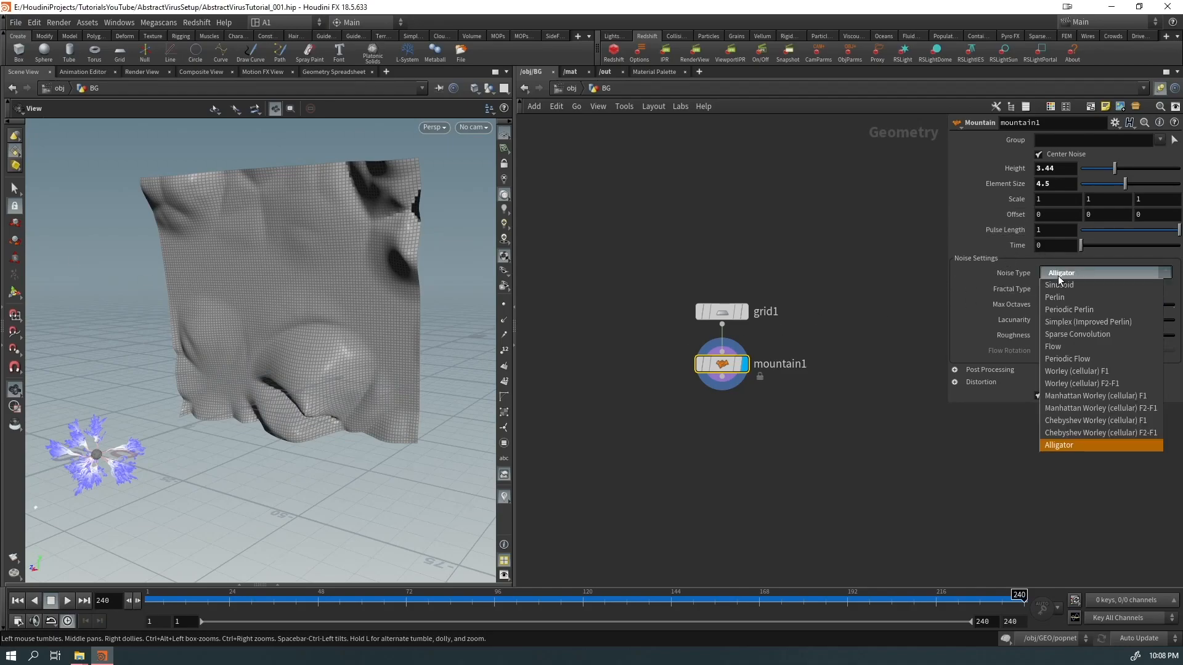
left_click(1099, 372)
mouse_move(288, 284)
left_mouse_down()
mouse_move(360, 282)
mouse_move(272, 285)
left_mouse_up()
Step: Increase grid1's resolution to 250 rows and 250 columns
left_click_drag(747, 281, 689, 348)
double_click(1067, 234)
type("250")
key("Tab")
type("250")
key("Return")
left_click_drag(304, 322, 333, 320)
Step: Add a second Mountain node after mountain1 and set its height to 0.1
left_click(702, 351)
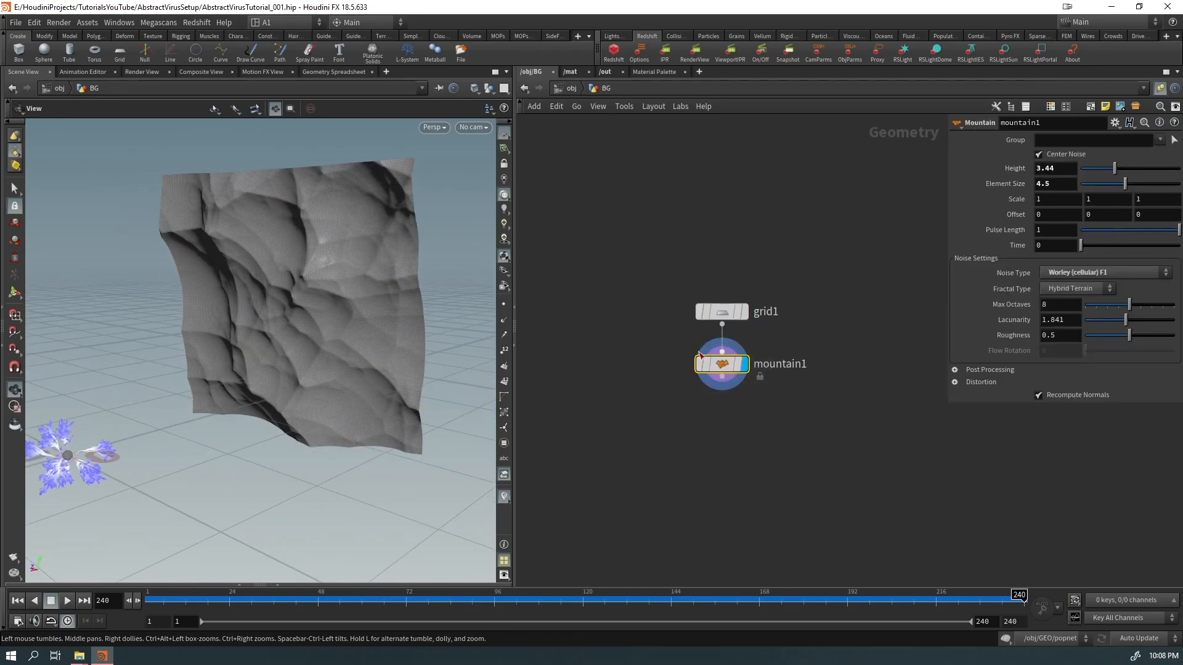
key("Tab")
type("moun")
key("Return")
key("Return")
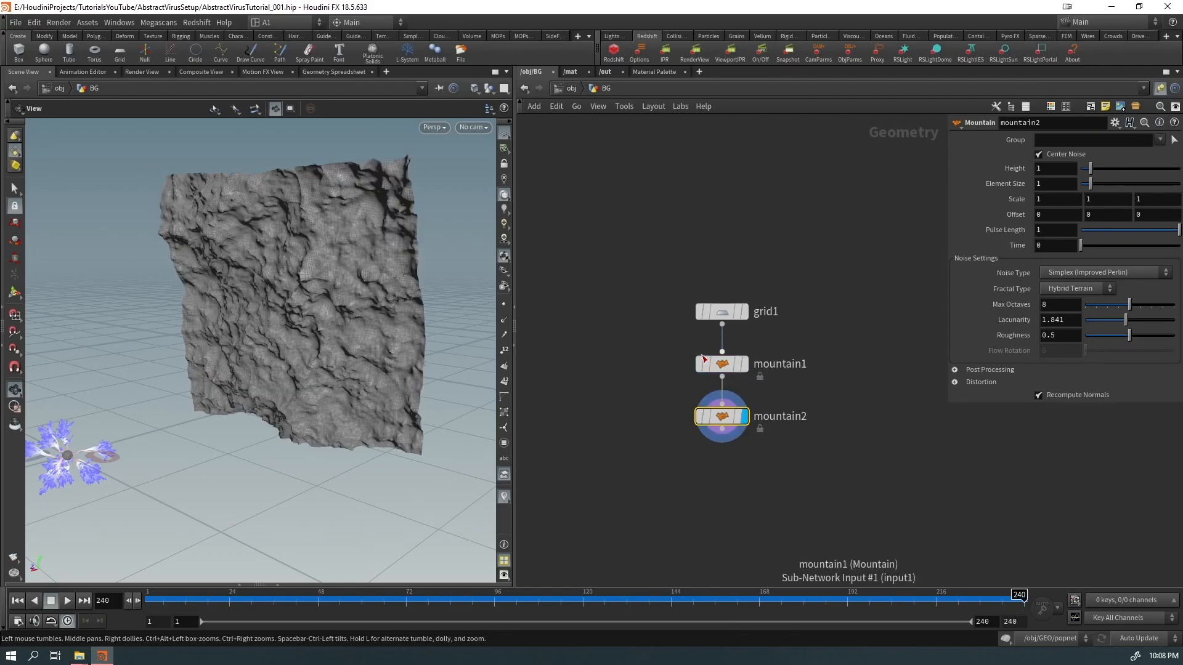
left_click_drag(1051, 170, 1006, 183)
type("0.1")
key("Return")
Step: Inspect the background surface up close, comparing the displayed results of mountain1 and mountain2
scroll(364, 264, "up", 10)
key("shift+w")
left_click_drag(404, 294, 242, 366)
left_click_drag(343, 337, 468, 351)
left_click(743, 364)
left_click(744, 417)
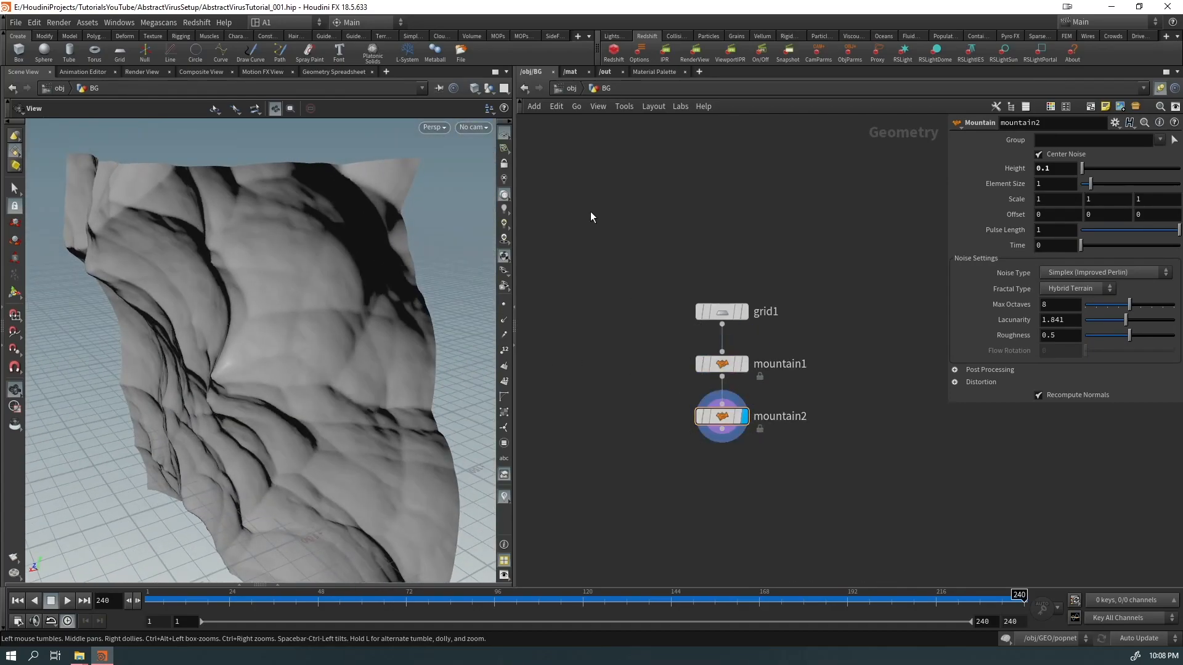
Step: Return to the object level and enable Redshift tessellation on BG
left_click(562, 90)
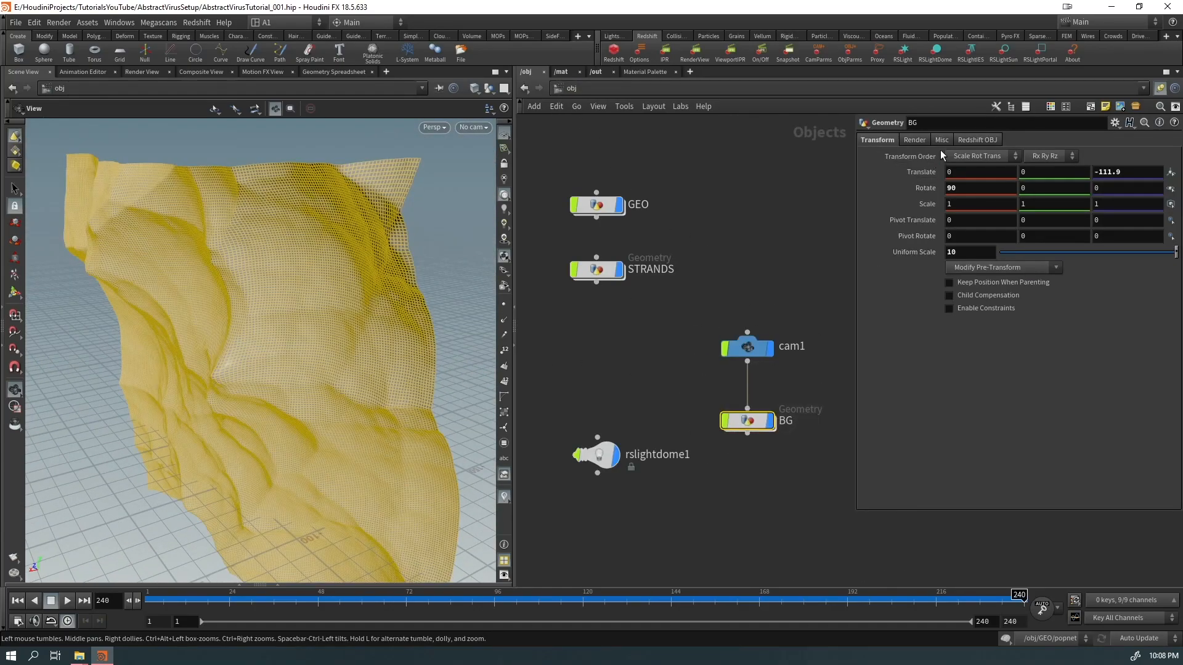
left_click(967, 140)
left_click(980, 156)
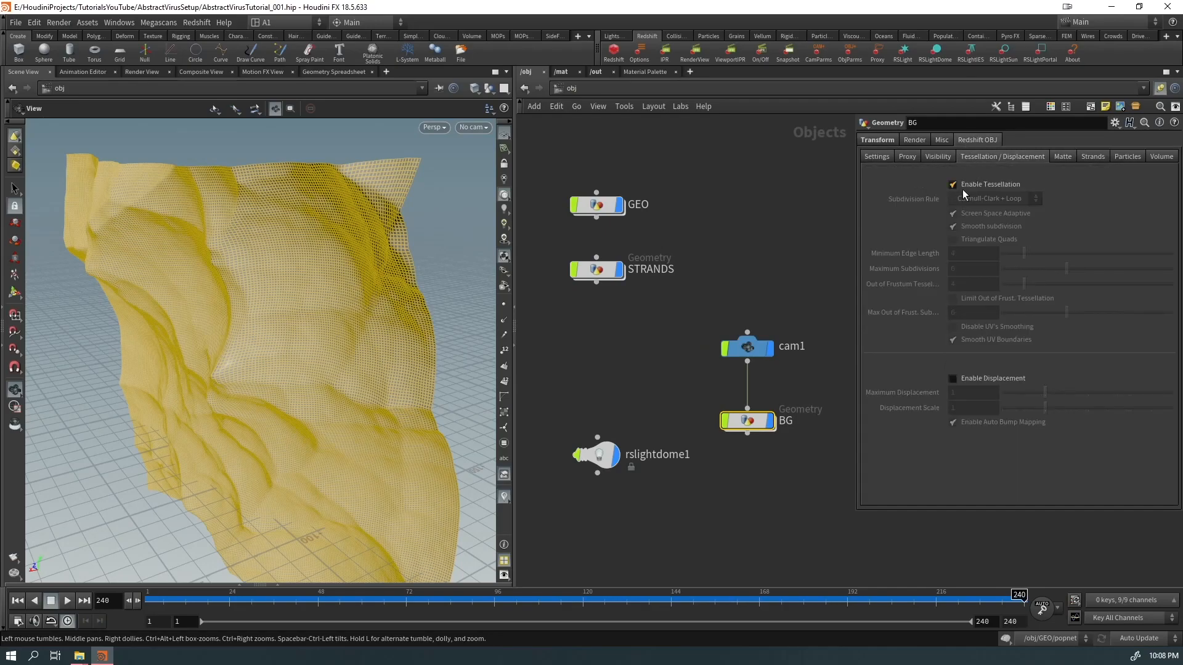
left_click(962, 186)
left_click(729, 554)
Step: Inside BG, raise mountain1's height to 10 for stronger relief
left_click_drag(209, 406, 184, 376)
double_click(746, 420)
left_click_drag(696, 387, 696, 388)
middle_click_drag(1056, 168, 73, 179)
middle_click_drag(1056, 168, 1058, 176)
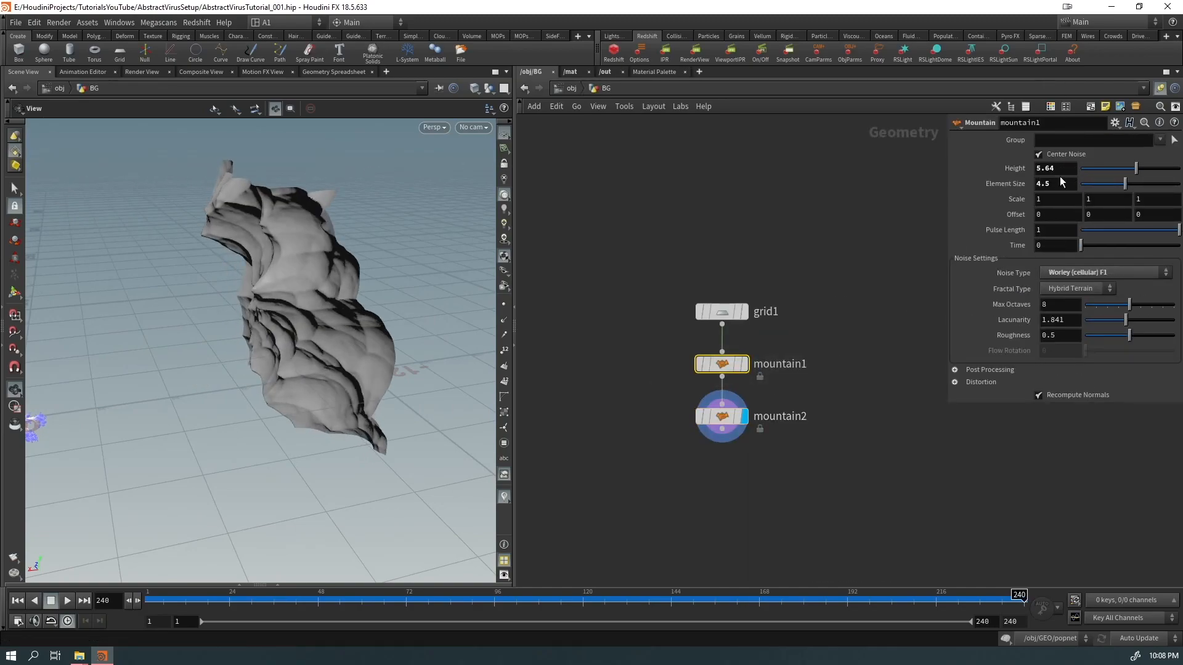
left_click_drag(286, 303, 265, 292)
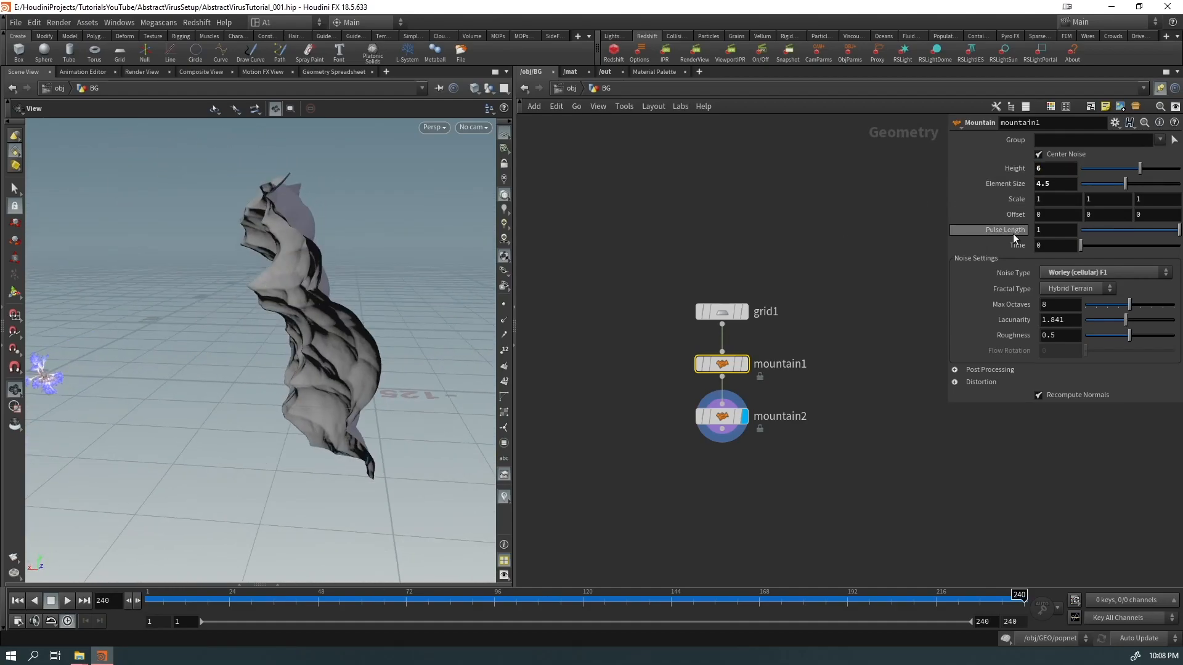
left_click_drag(1056, 170, 1024, 184)
type("10")
key("Return")
left_click_drag(231, 325, 327, 327)
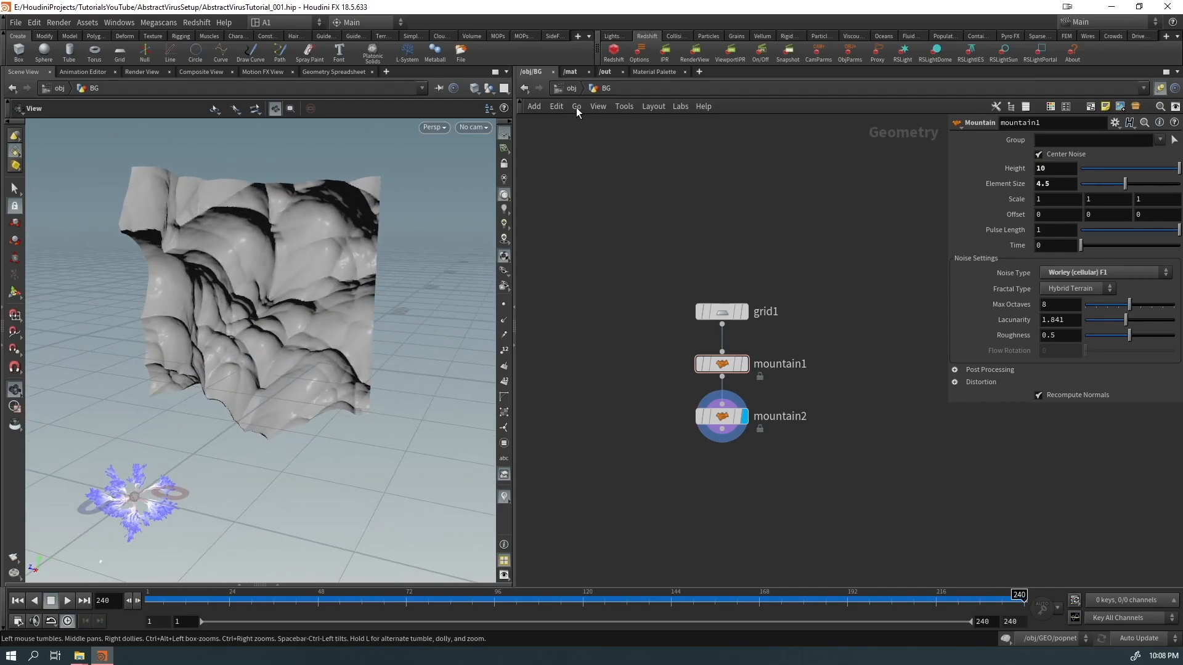
Step: Add a Geometry object beside GEO at the object level and name it RED_BLOOD_CELLS
key("u")
left_click(652, 343)
middle_click_drag(652, 344, 595, 312)
key("Tab")
type("geo")
key("Return")
left_click(601, 332)
left_click_drag(601, 332, 682, 173)
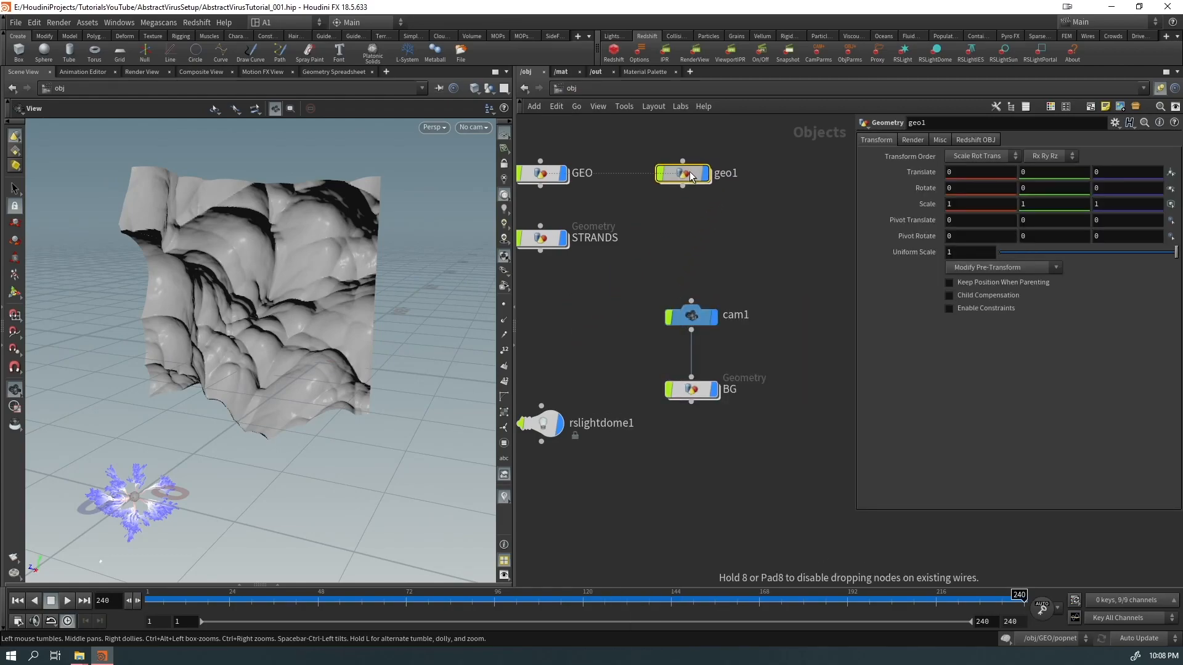
double_click(725, 174)
type("RED_BLOOD_CELLS")
key("Return")
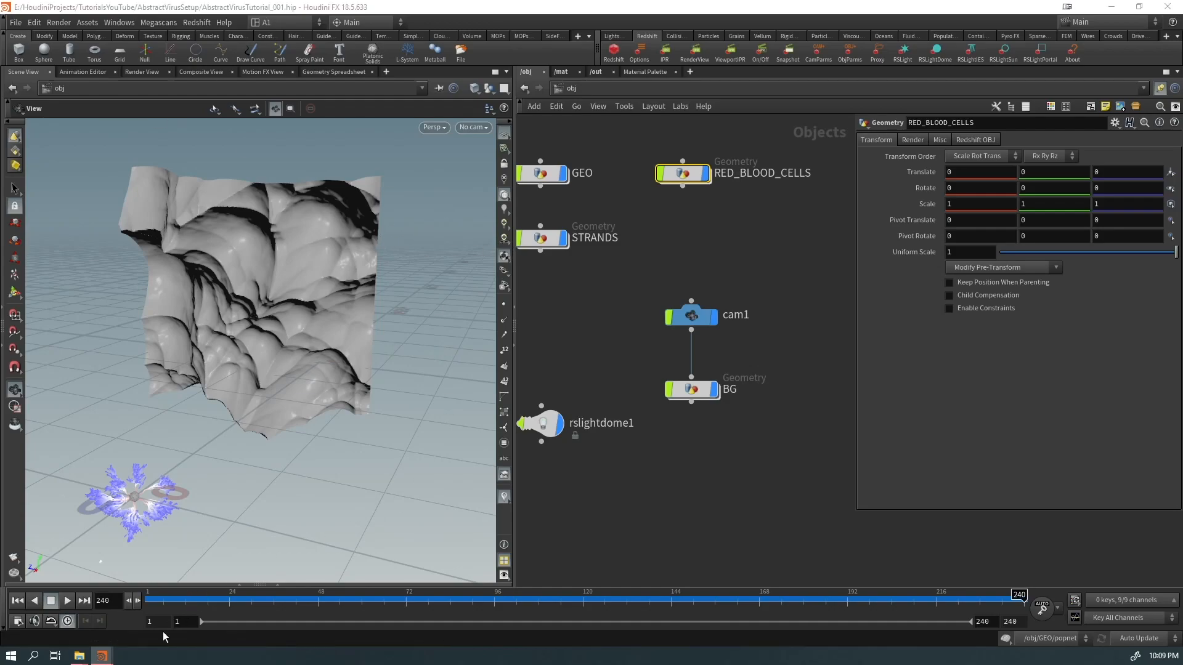
Step: Switch to the finished AbstractVirus_001.hip scene and examine the red blood cells scattered between the virus and the background
mouse_move(103, 656)
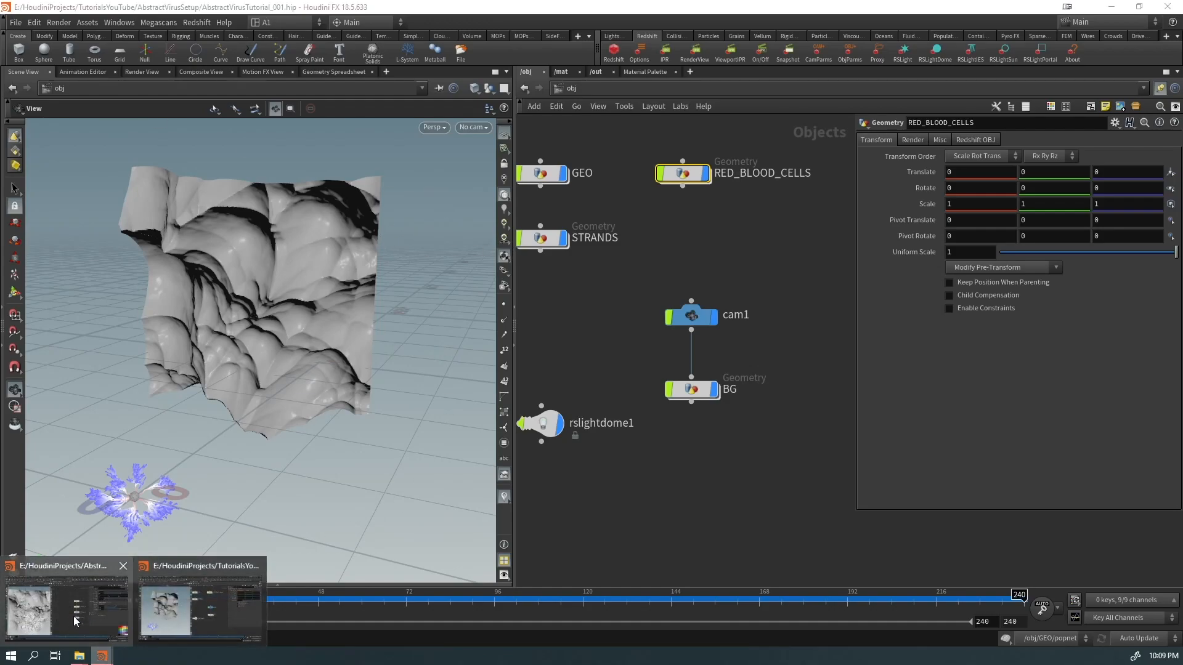
left_click(75, 621)
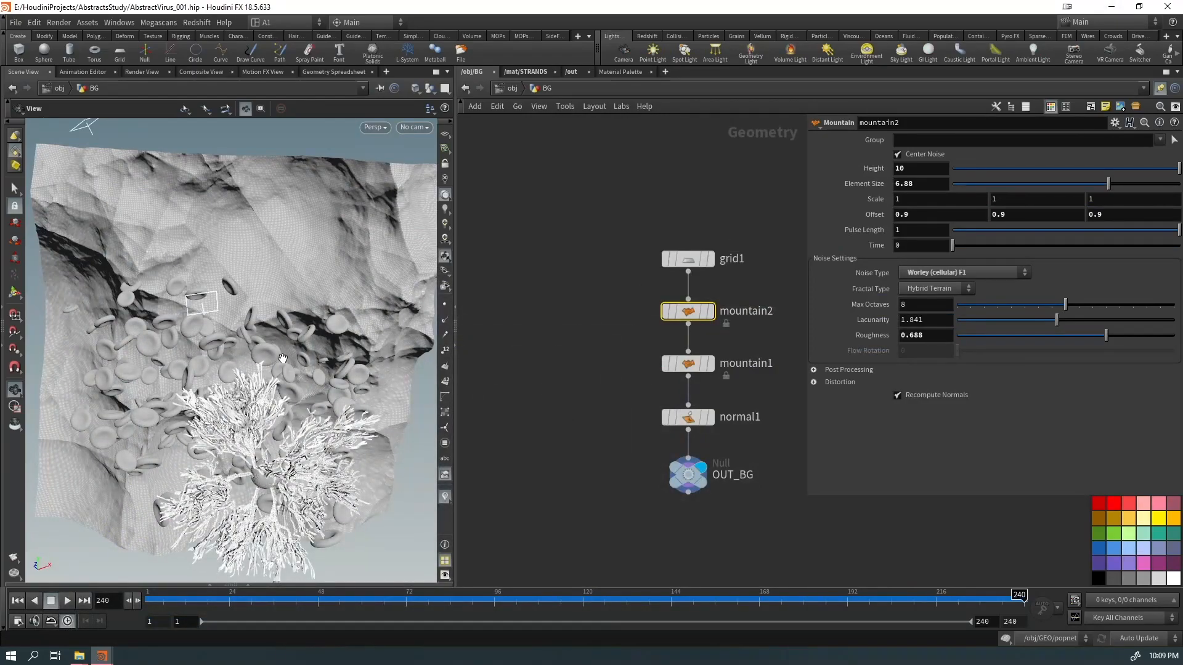
left_click_drag(271, 433, 351, 388)
right_click_drag(351, 388, 300, 231)
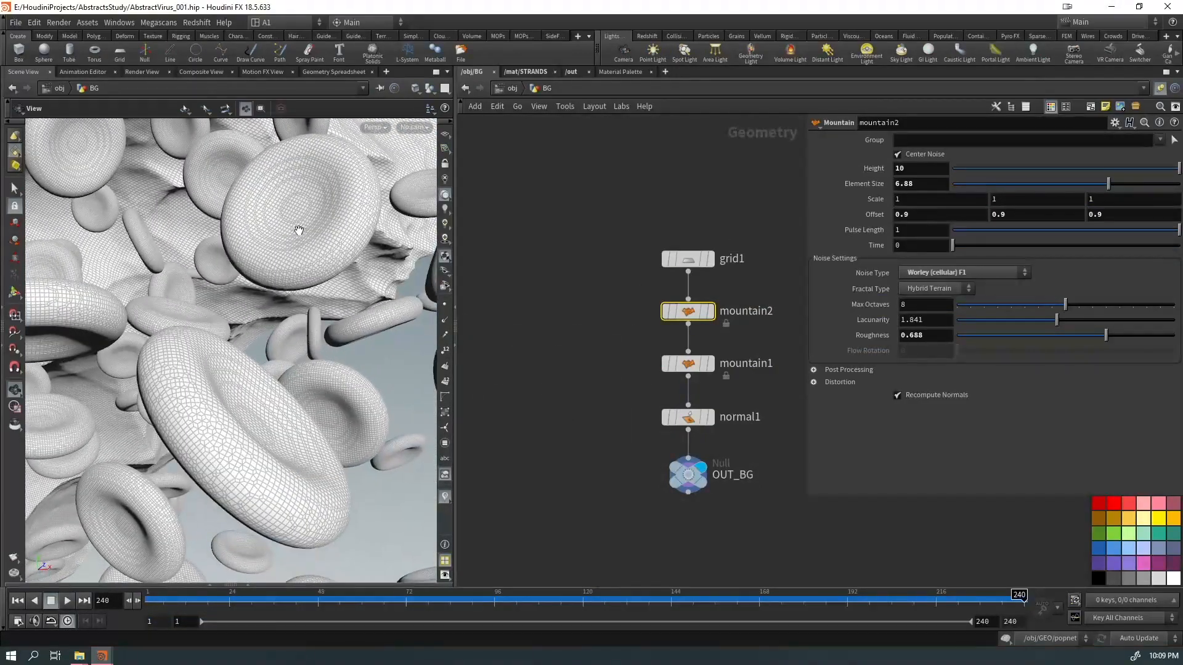
middle_click_drag(300, 231, 262, 328)
left_click_drag(263, 328, 283, 297)
right_click_drag(283, 297, 268, 365)
left_click_drag(268, 366, 243, 382)
right_click_drag(243, 382, 252, 336)
middle_click_drag(252, 336, 268, 340)
middle_click_drag(152, 275, 311, 337)
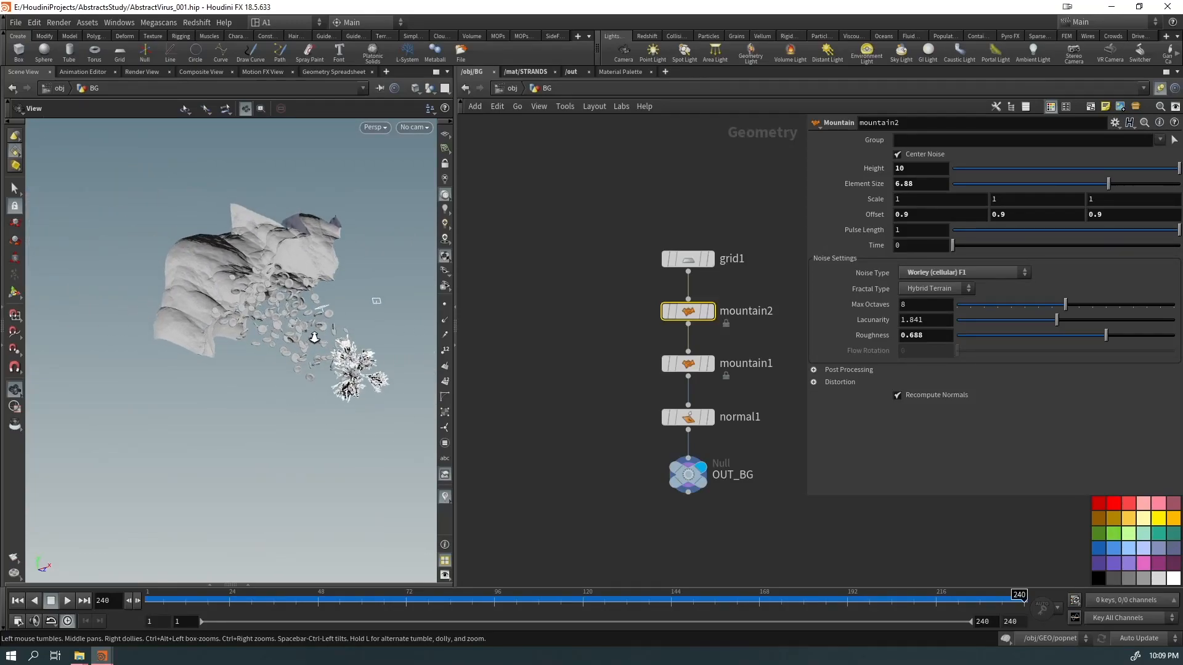
scroll(310, 338, "up", 5)
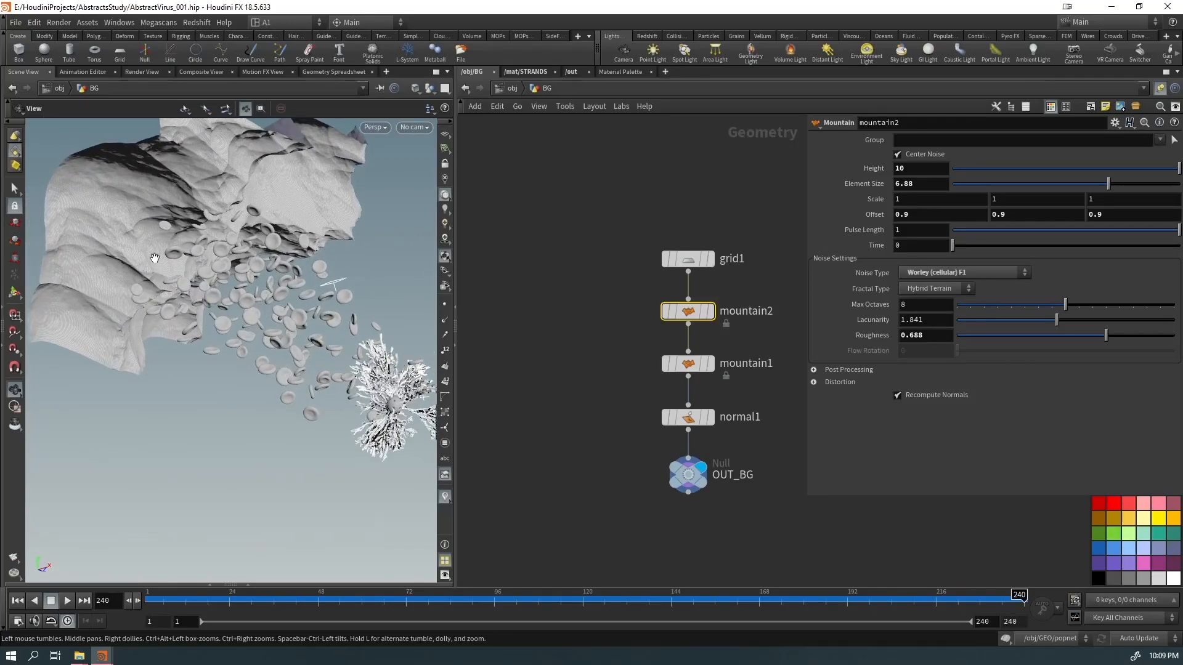
Step: Check the finished scene's layout of virus, blood cells and background through cam1 and from the side, then reveal the desktop
left_click_drag(147, 268, 277, 234)
left_click(412, 127)
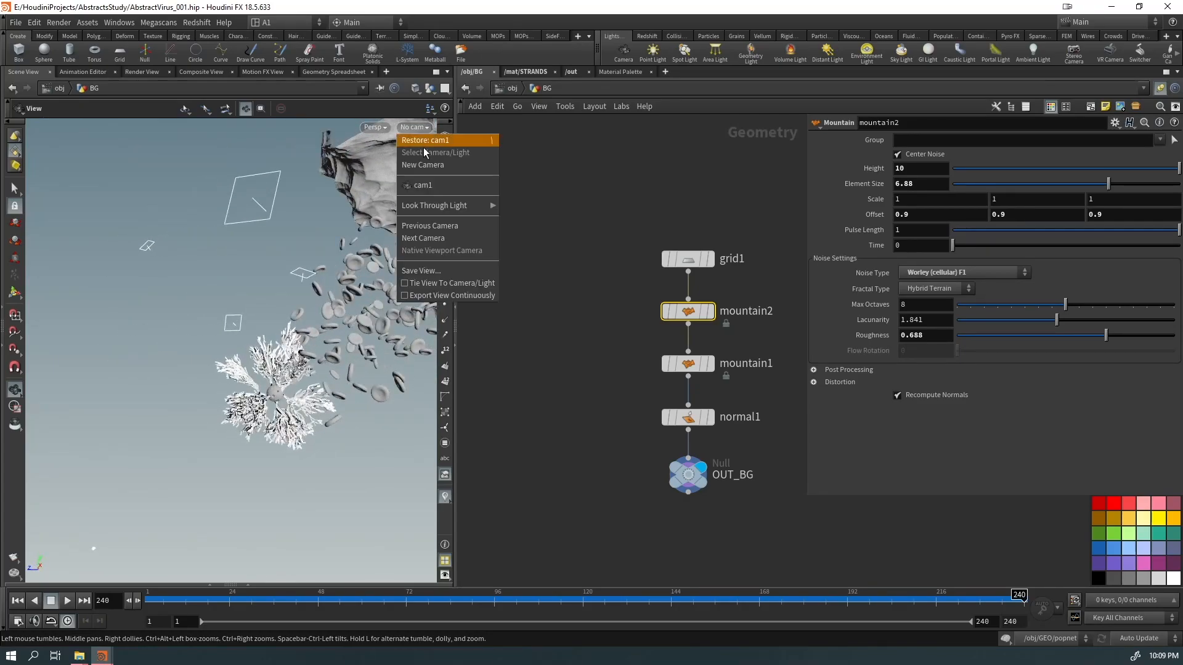
left_click(425, 185)
left_click_drag(303, 297, 155, 410)
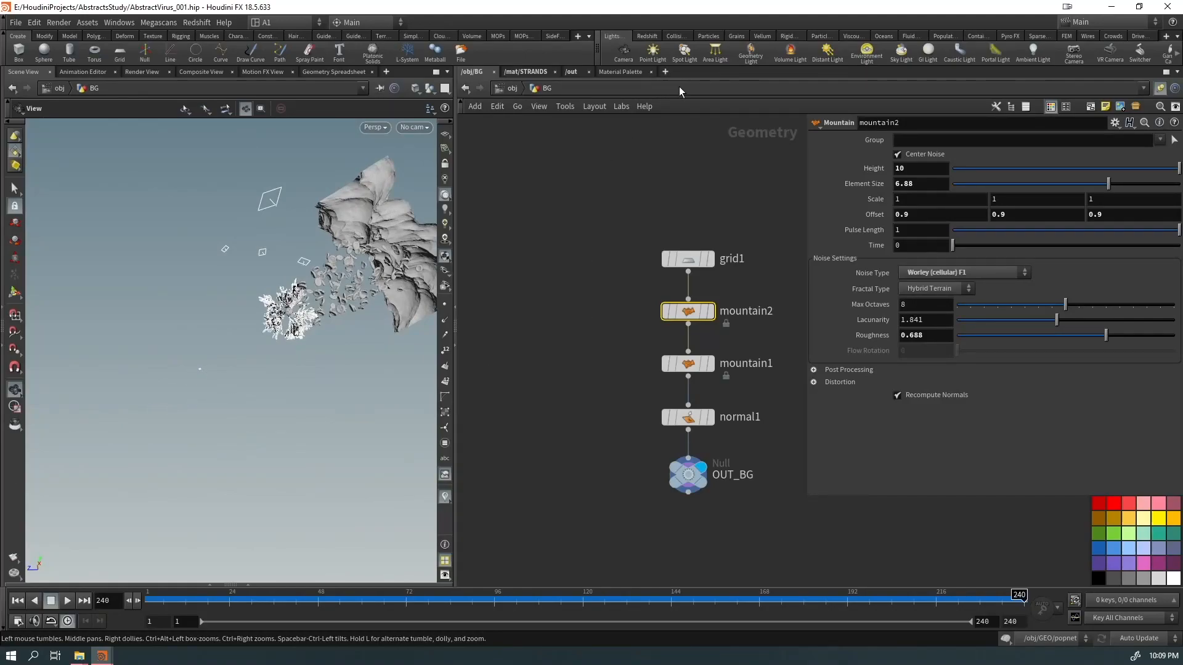
left_click_drag(321, 296, 232, 334)
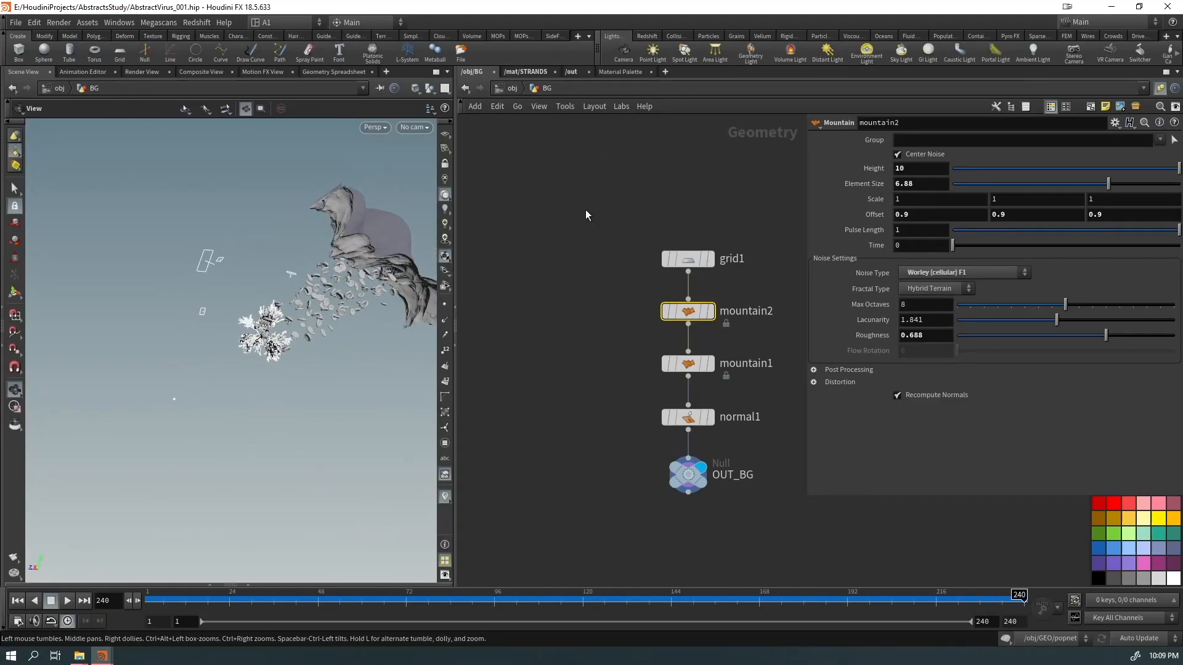
left_click(1069, 7)
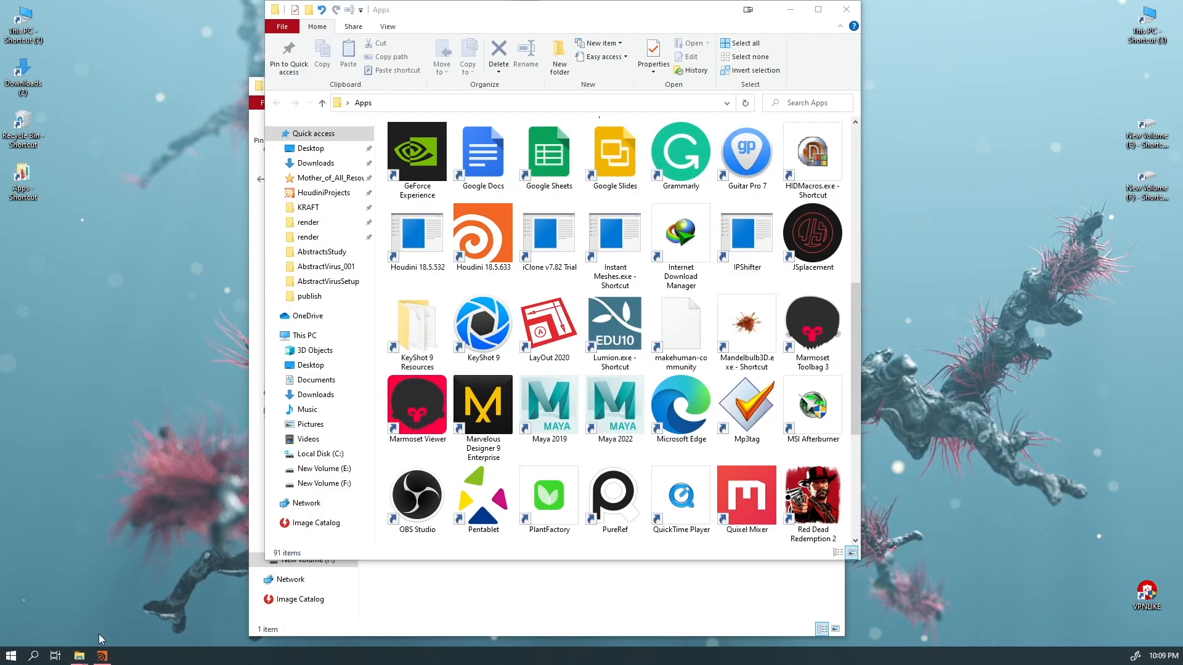
Step: Return to the AbstractVirusTutorial_001.hip scene and add a Sphere node inside the RED_BLOOD_CELLS object
left_click(102, 656)
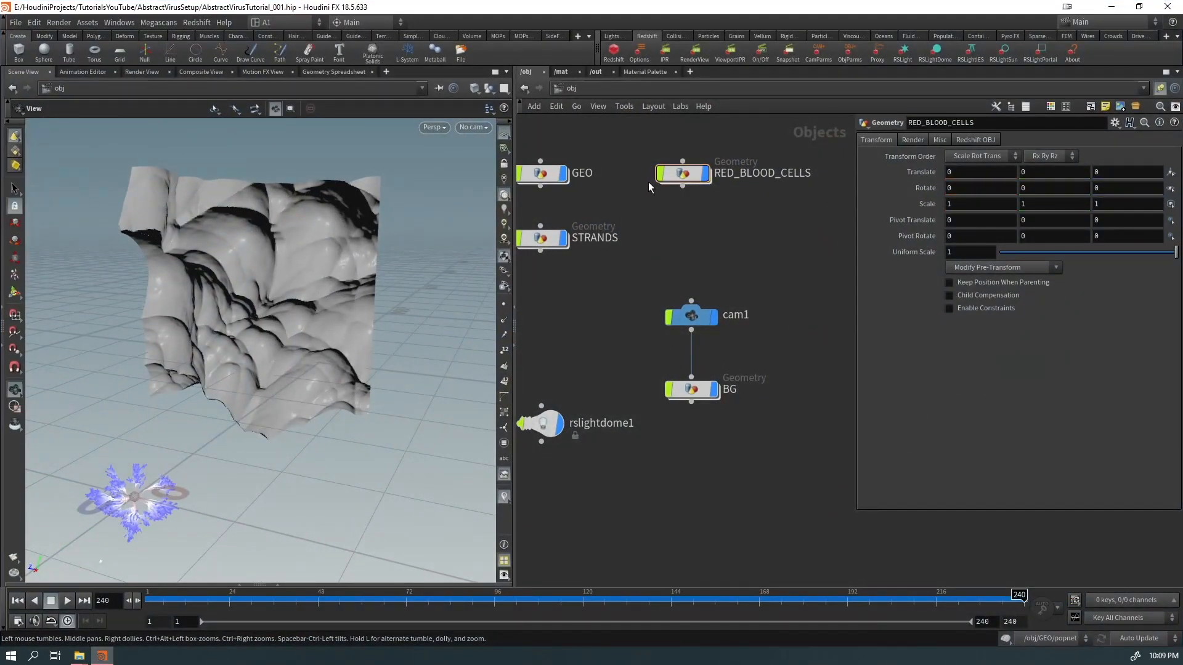
double_click(693, 176)
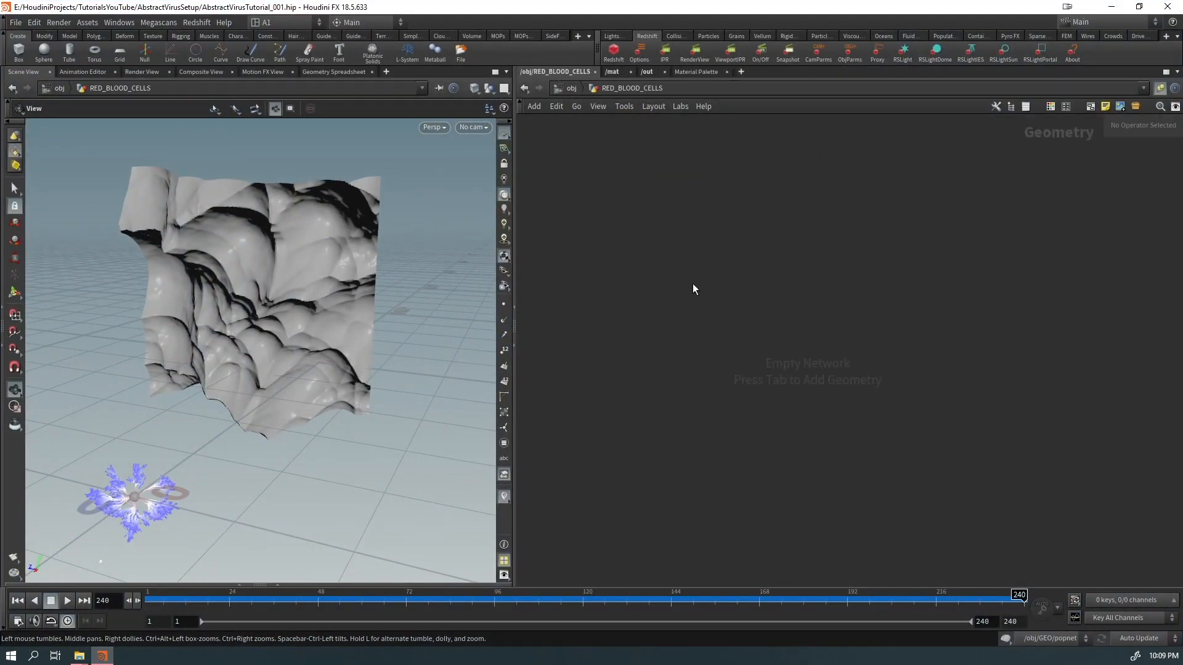
key("Tab")
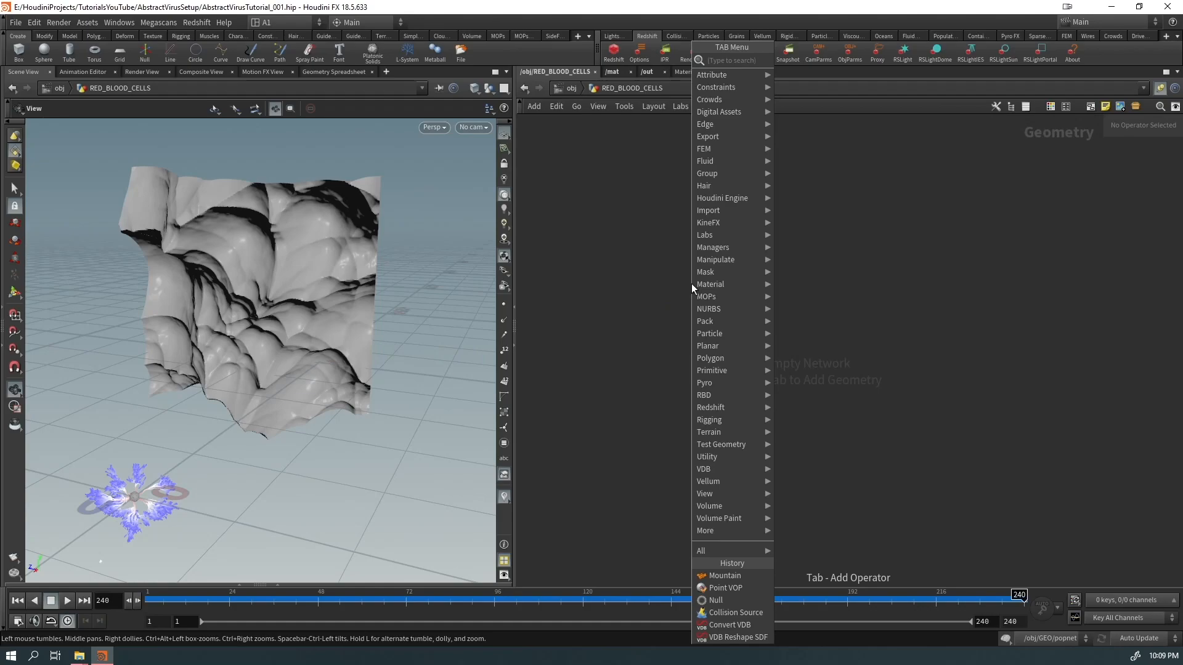
left_click(627, 254)
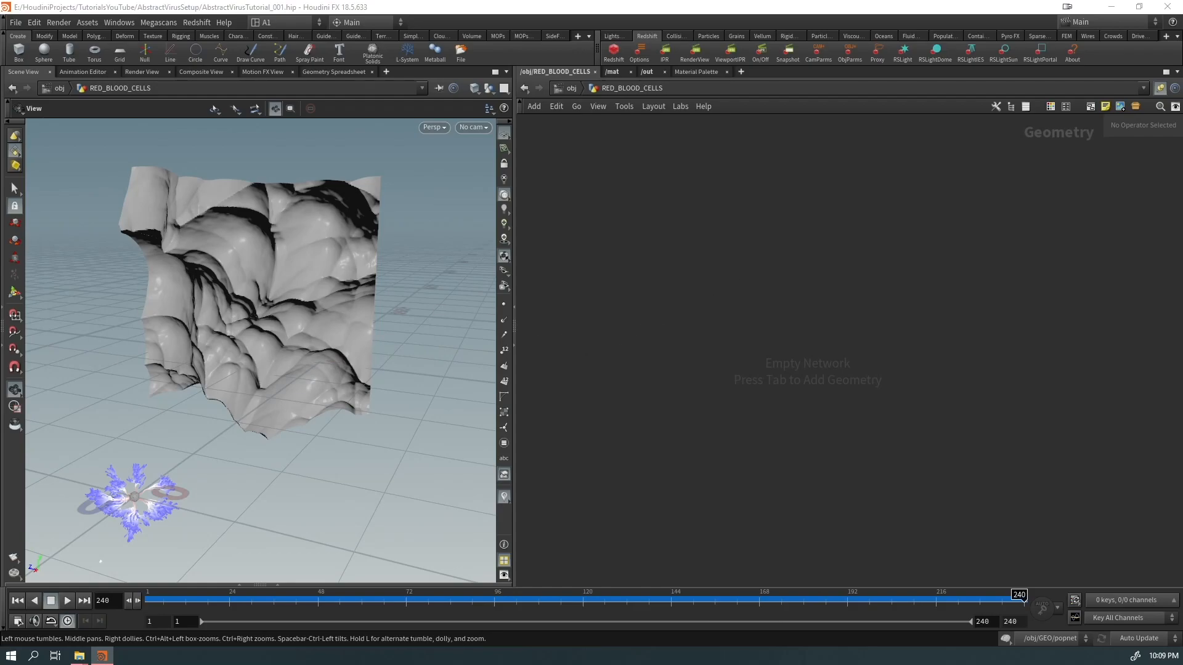
left_click(732, 243)
key("Tab")
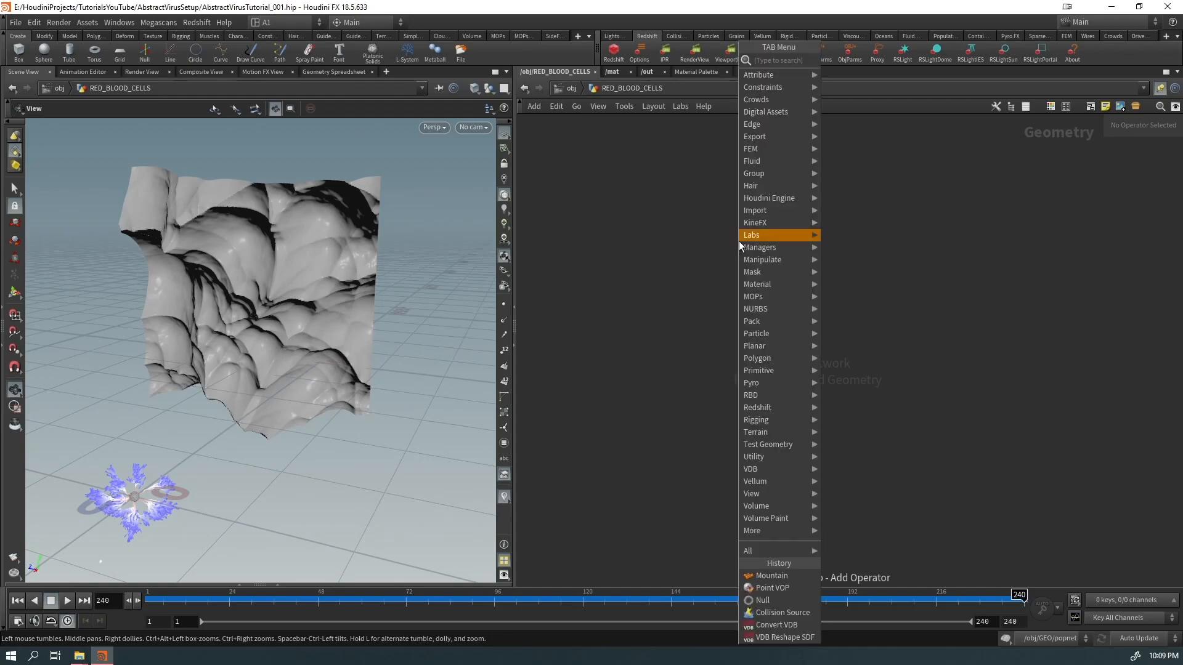
type("sphere")
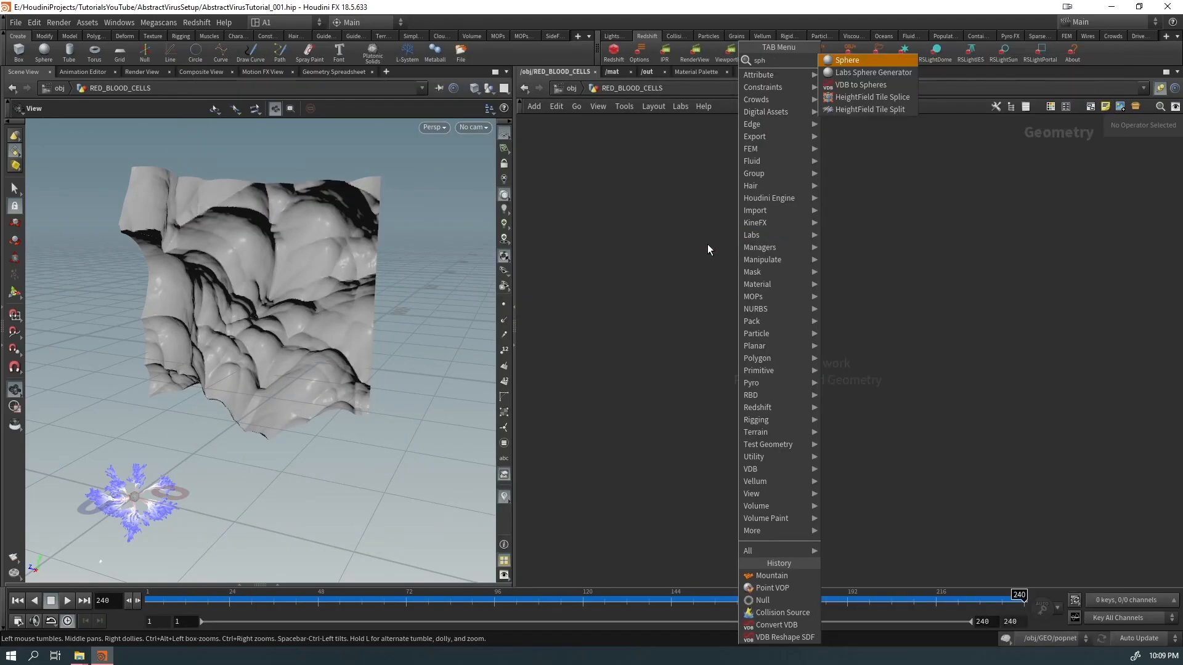
key("Return")
left_click(689, 247)
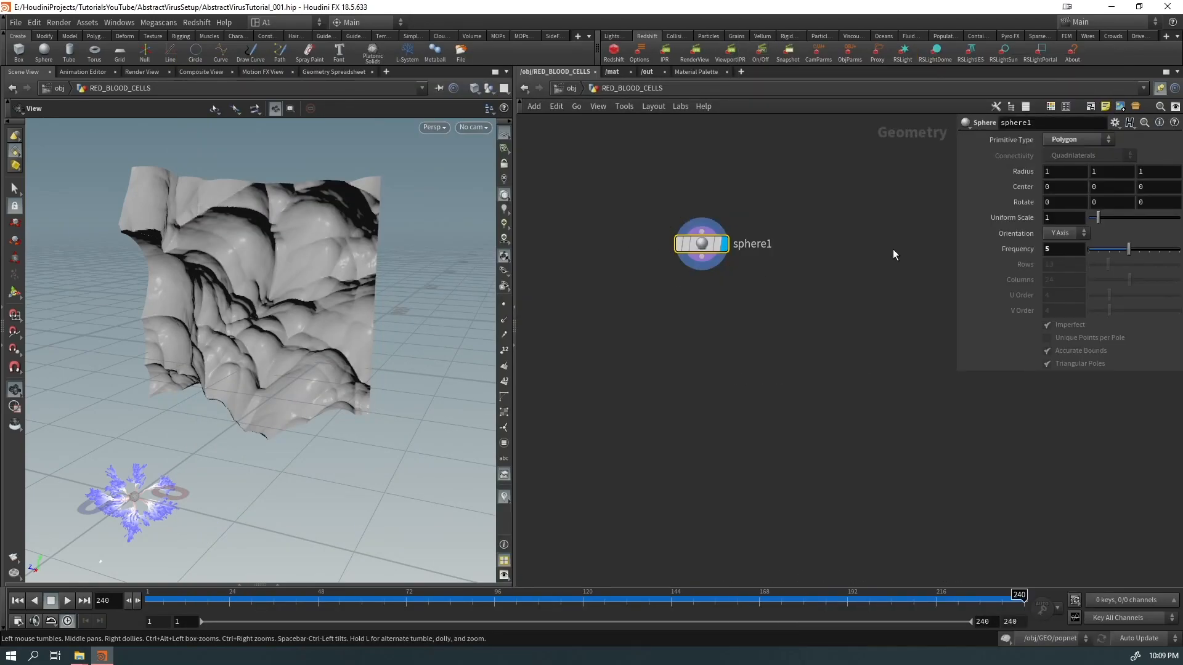
Step: Hide all other objects in the viewport, frame the sphere and show it shaded with its wireframe
left_click(489, 90)
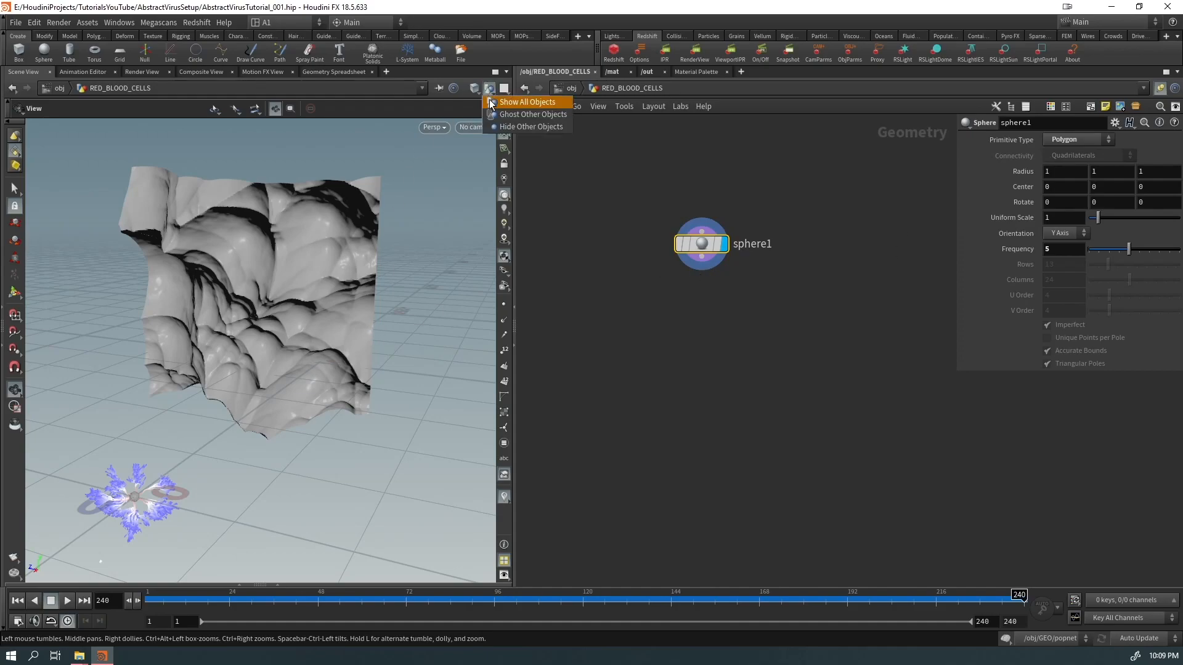
left_click(494, 126)
left_click_drag(261, 412, 220, 447)
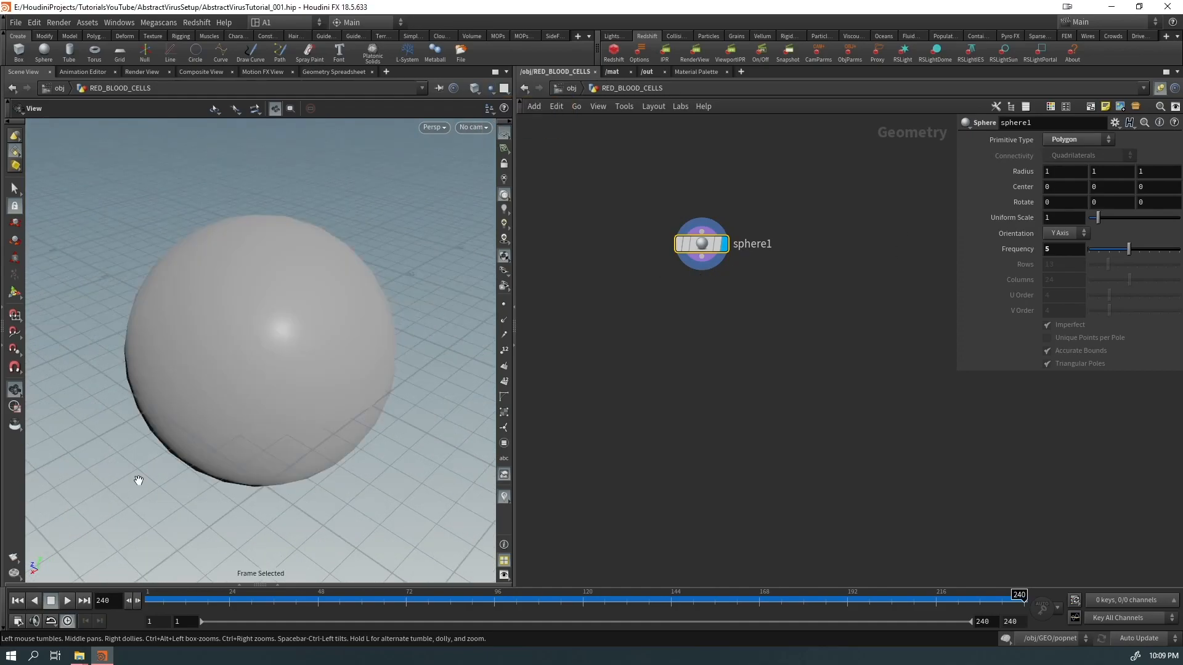
key("shift+w")
Step: Set sphere1's frequency to 50 for a much denser polygon mesh
left_click_drag(1061, 251, 1009, 267)
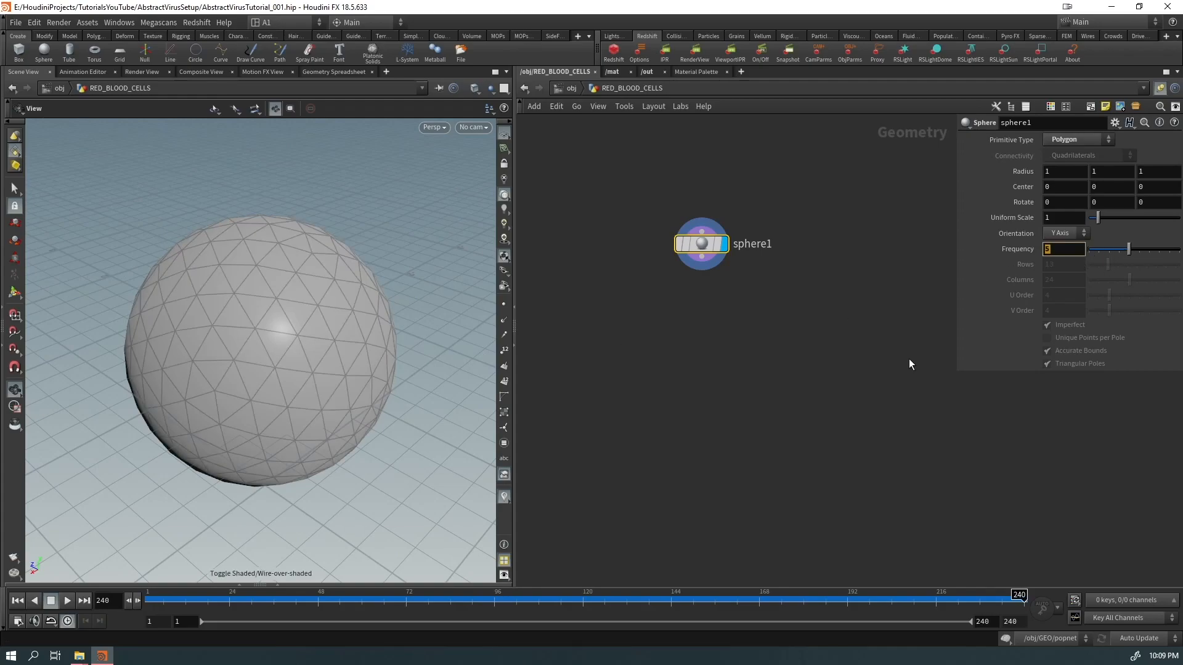
type("50")
key("Return")
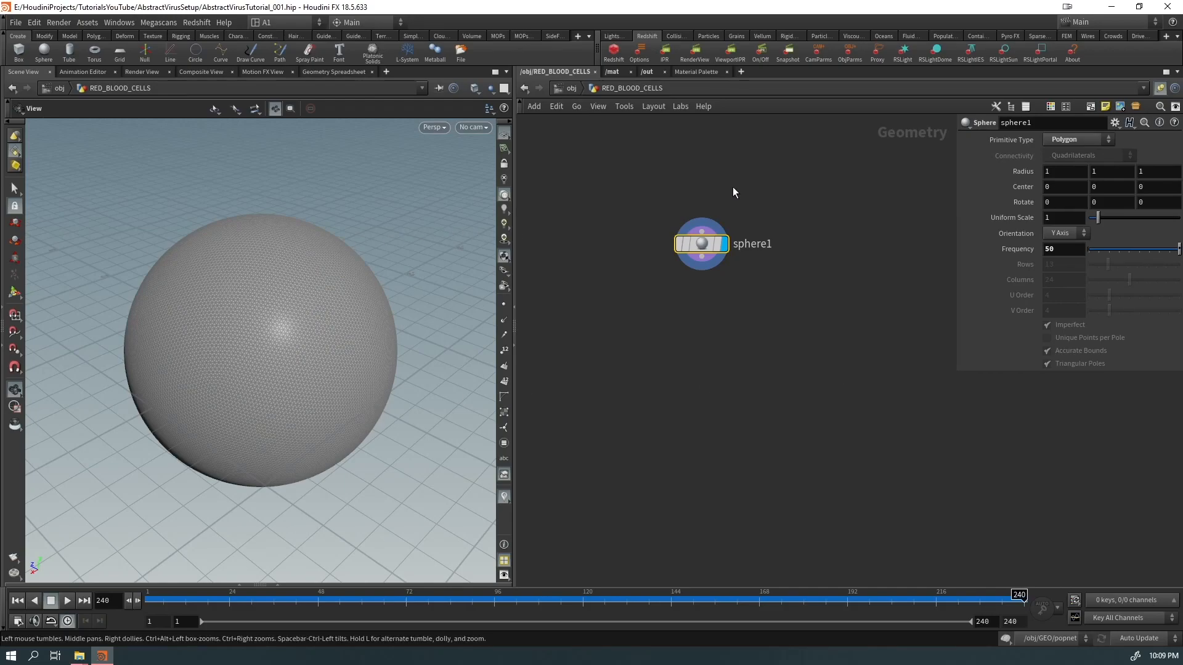
Step: Add a Group node fed by sphere1 and open its group type choices
key("Tab")
type("group")
key("Return")
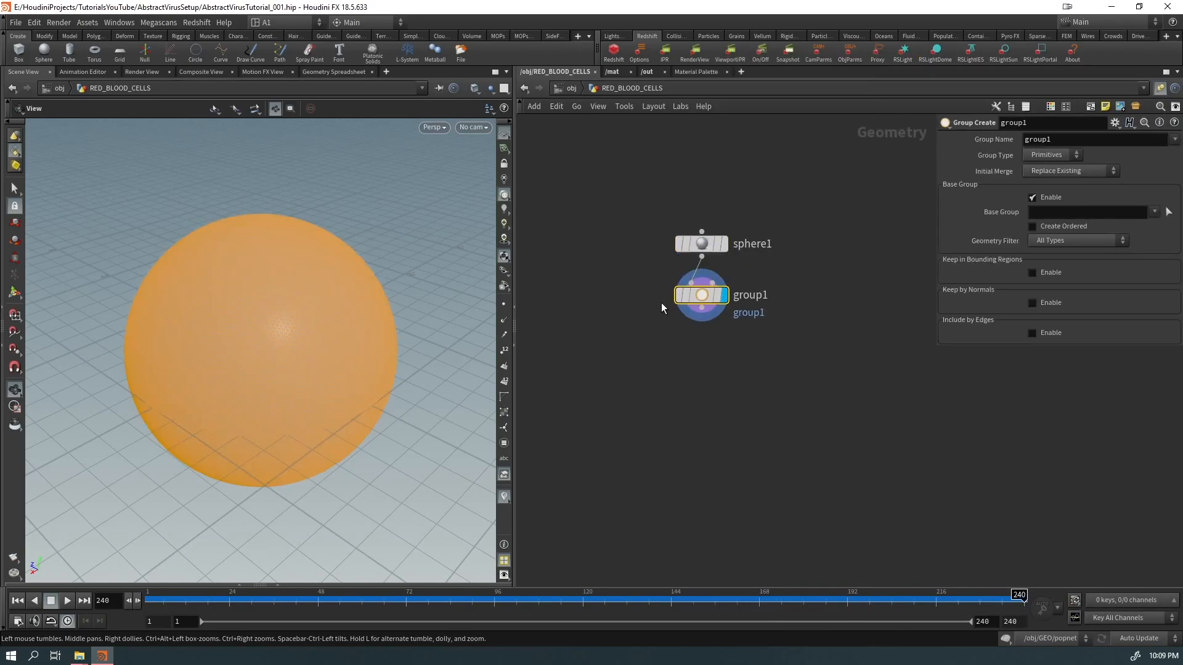
left_click(1035, 156)
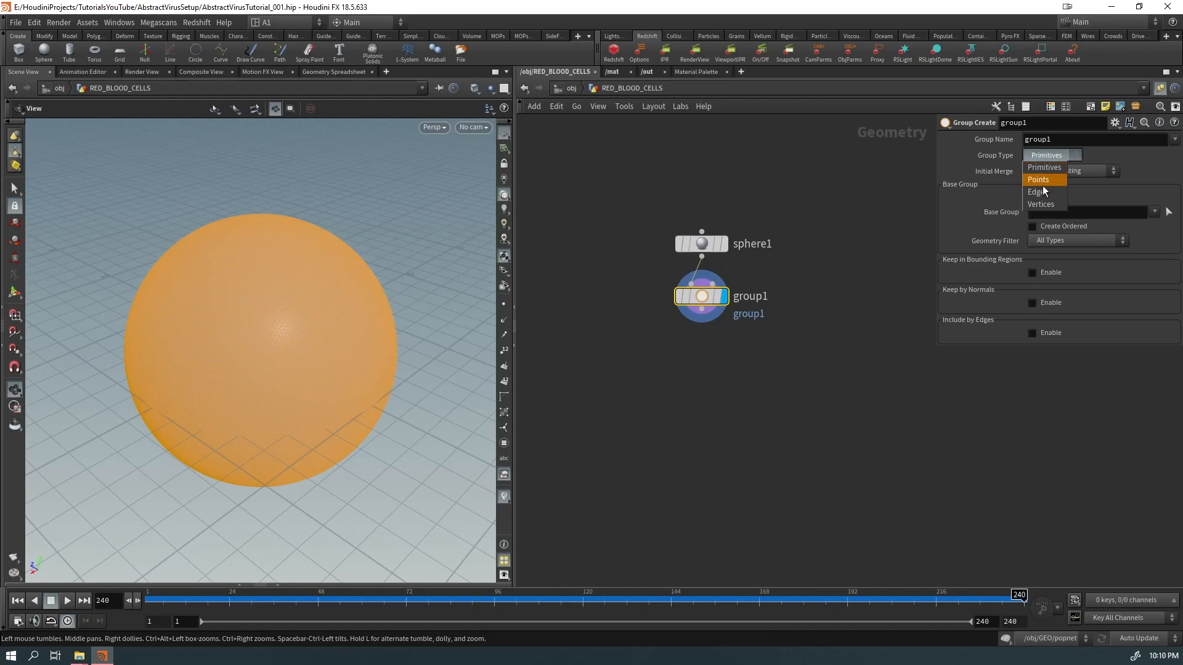
Step: Set the group node to select points, name the group middle_grp, and disable its base group
left_click(1043, 186)
type("middle_")
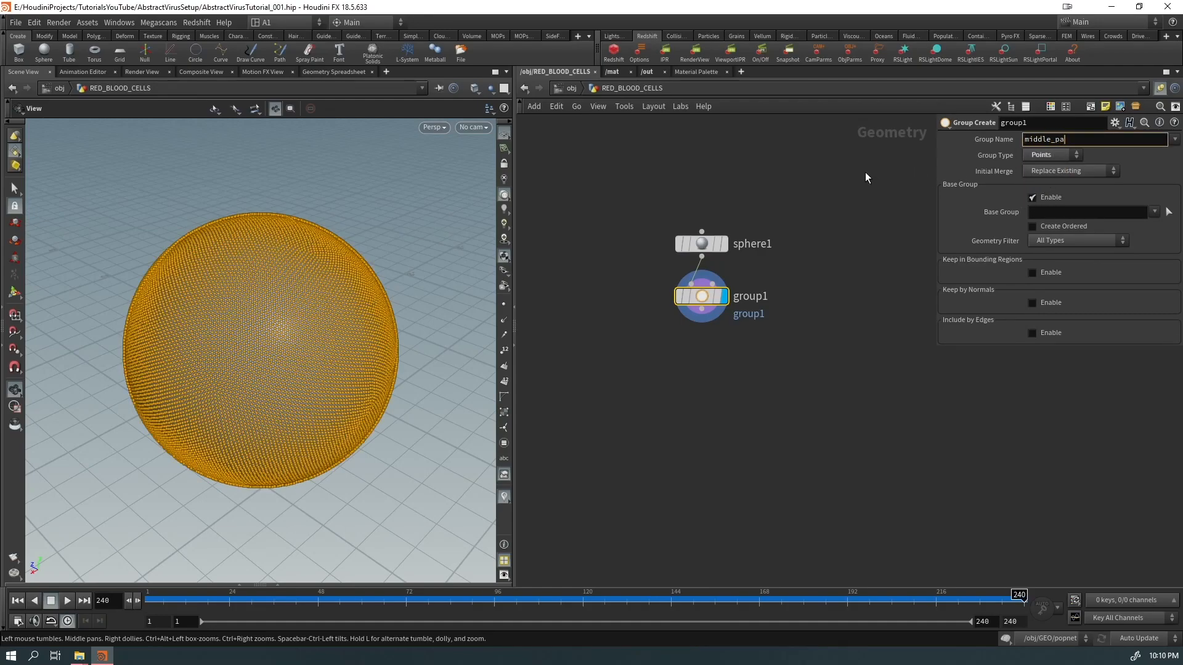
type("grp")
key("Return")
left_click(1031, 197)
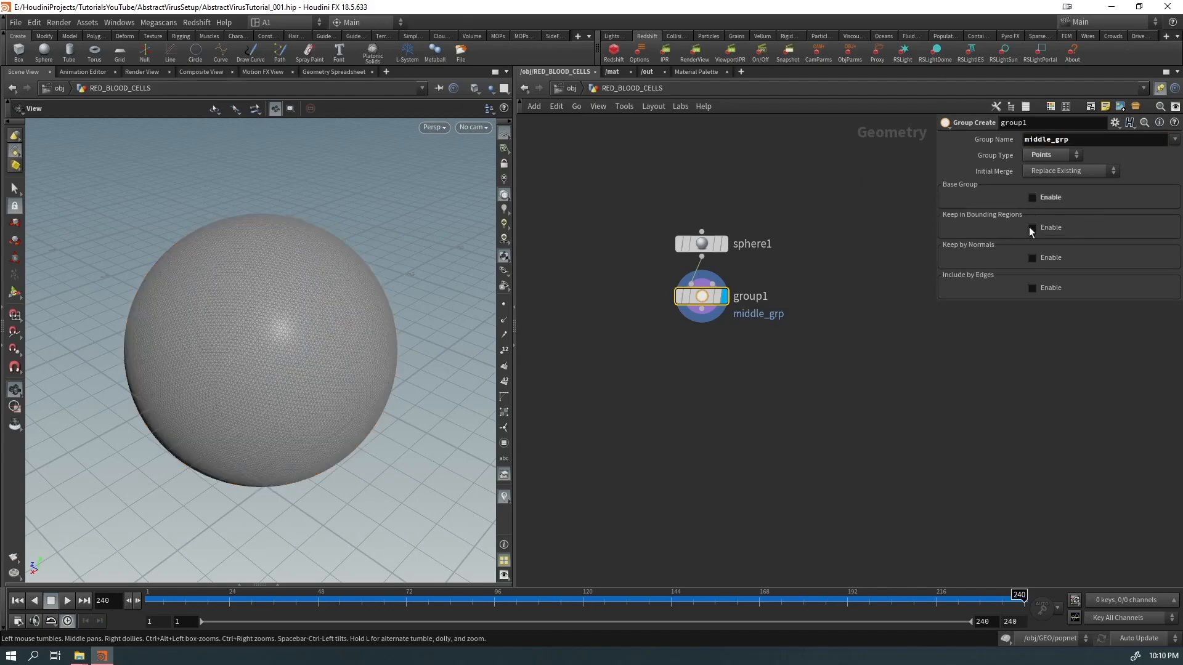
Step: Limit the group to a bounding region of type Bounding Sphere and set its Y size to 1.9
left_click(1032, 228)
left_click(1063, 246)
left_click(1067, 269)
middle_click_drag(1081, 259, 1082, 261)
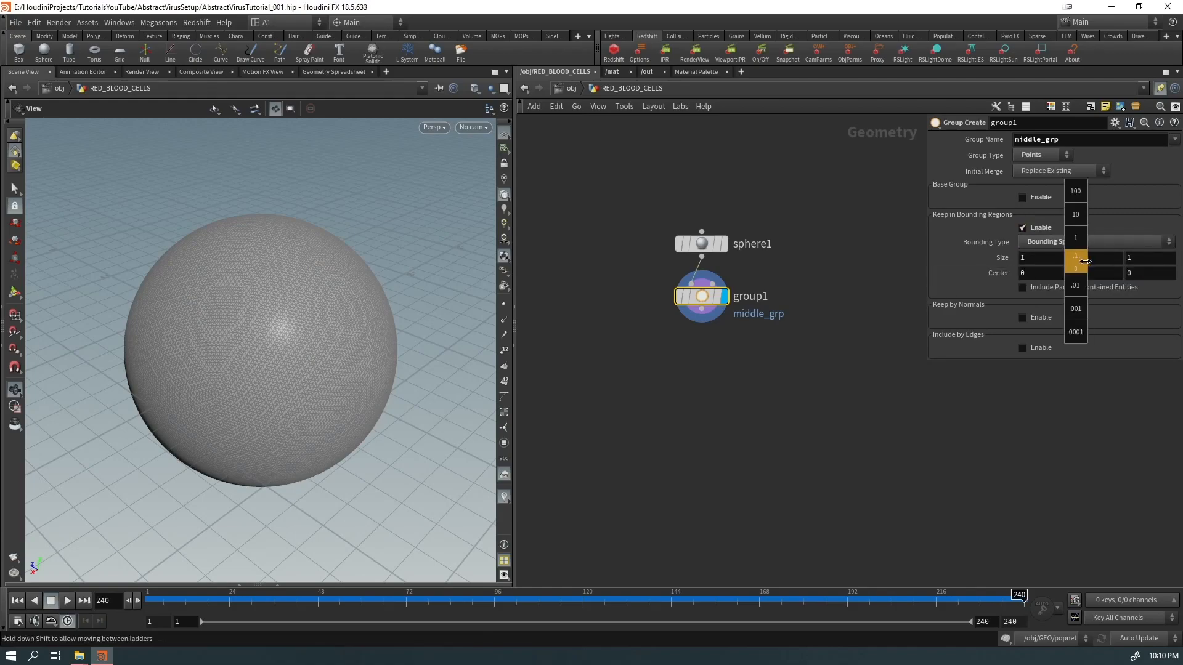
middle_click_drag(1162, 256, 1170, 257)
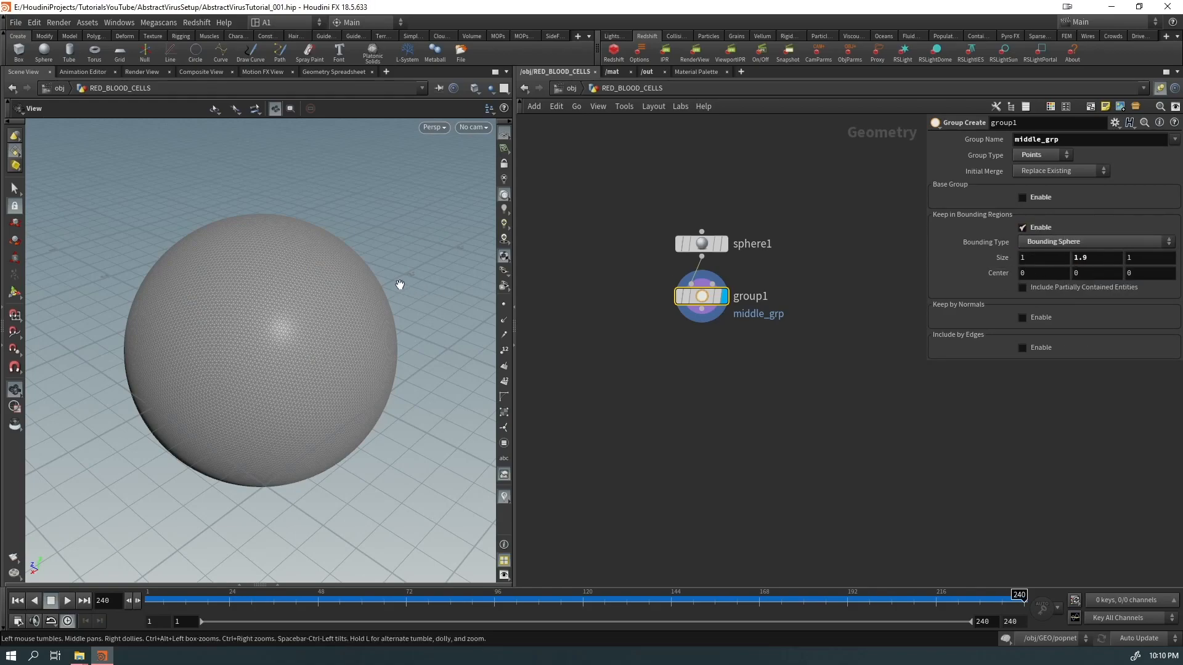
Step: Reshape the bounding sphere into a narrow vertical ellipsoid sized 0.6, about 3.09 and 0.6, to capture the sphere's pole points
right_click_drag(388, 288, 272, 307)
left_click_drag(273, 307, 306, 309)
key("Return")
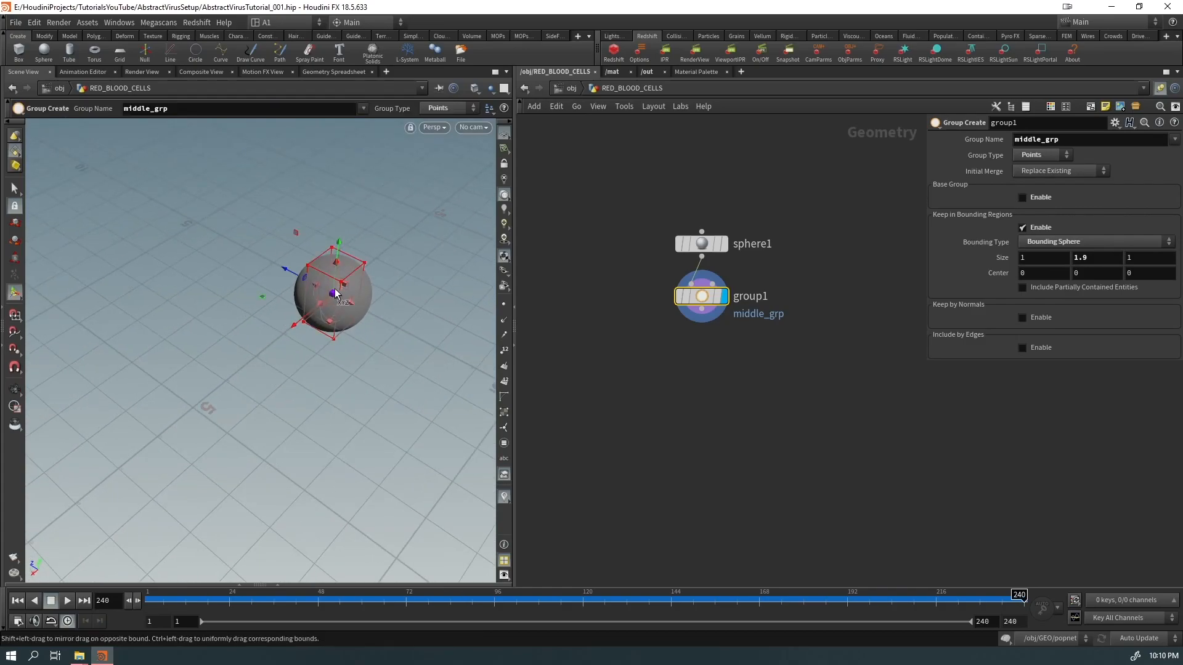
left_click_drag(336, 267, 337, 225)
key("Escape")
scroll(484, 218, "up", 3)
scroll(402, 329, "up", 2)
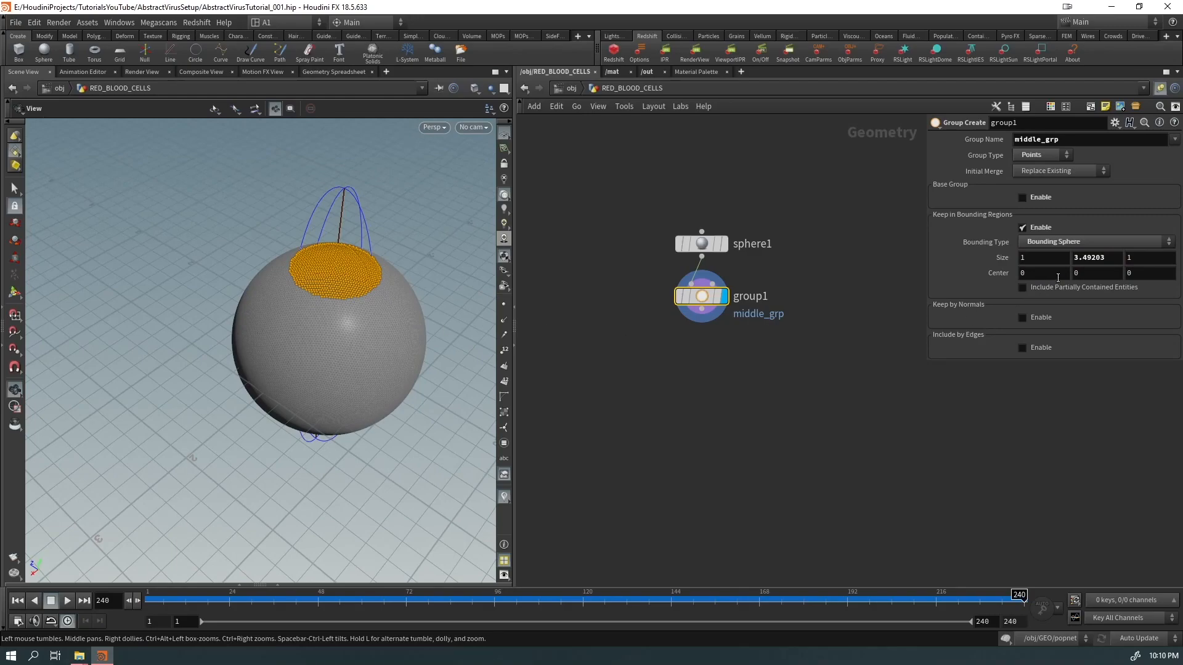
middle_click_drag(993, 259, 960, 259)
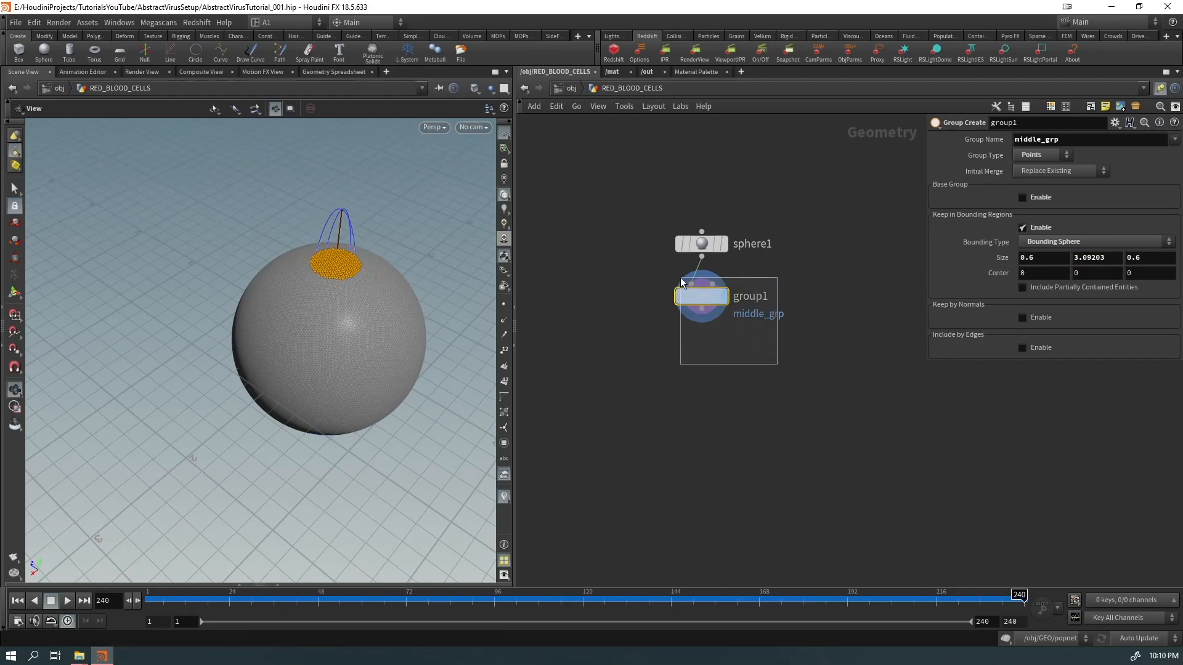
Step: Add a Soft Transform node after the group node
key("Tab")
mouse_move(308, 372)
left_mouse_down()
mouse_move(322, 288)
mouse_move(327, 368)
left_mouse_up()
left_click_drag(674, 394, 727, 293)
key("Tab")
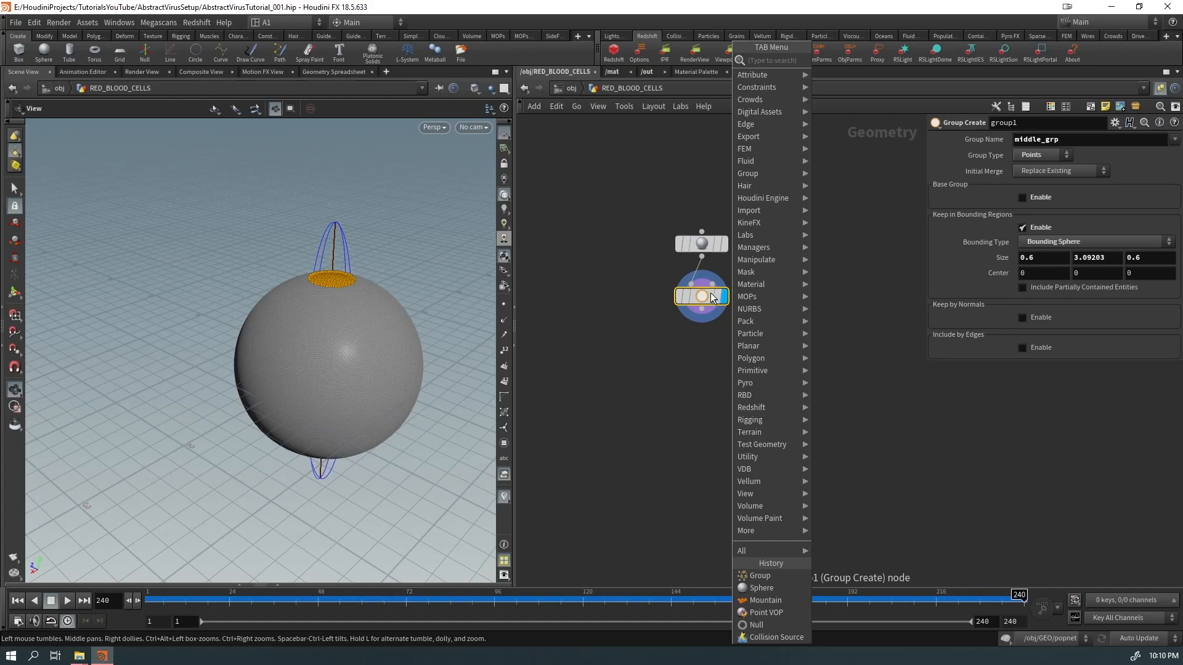
type("softtr")
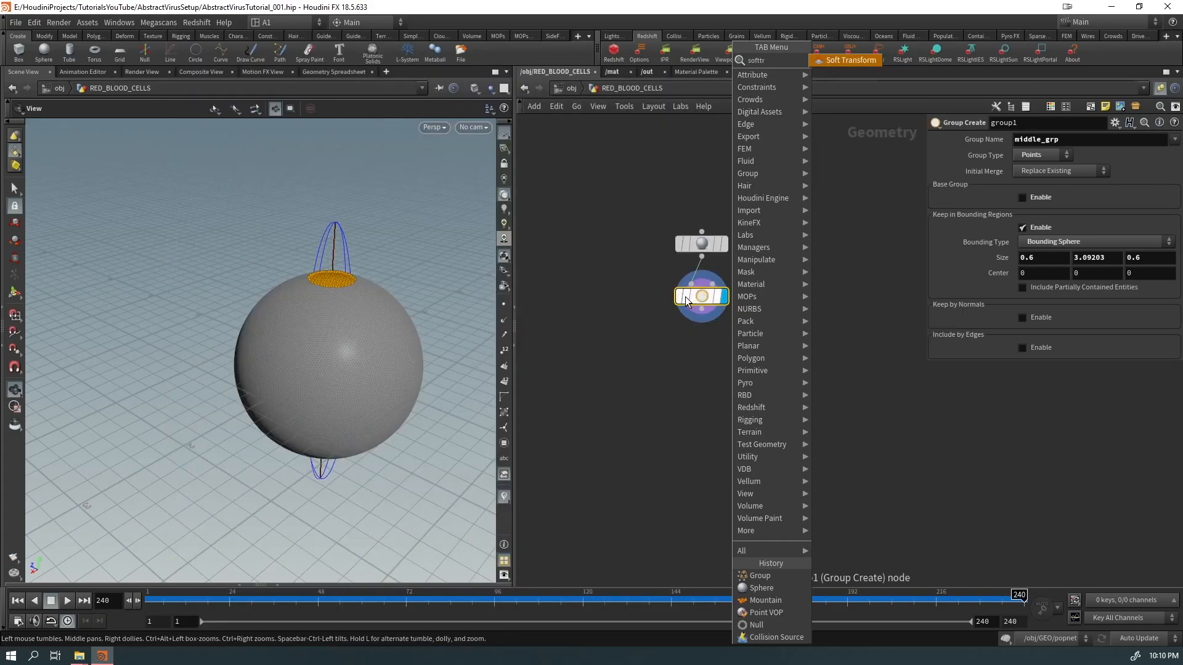
key("Return")
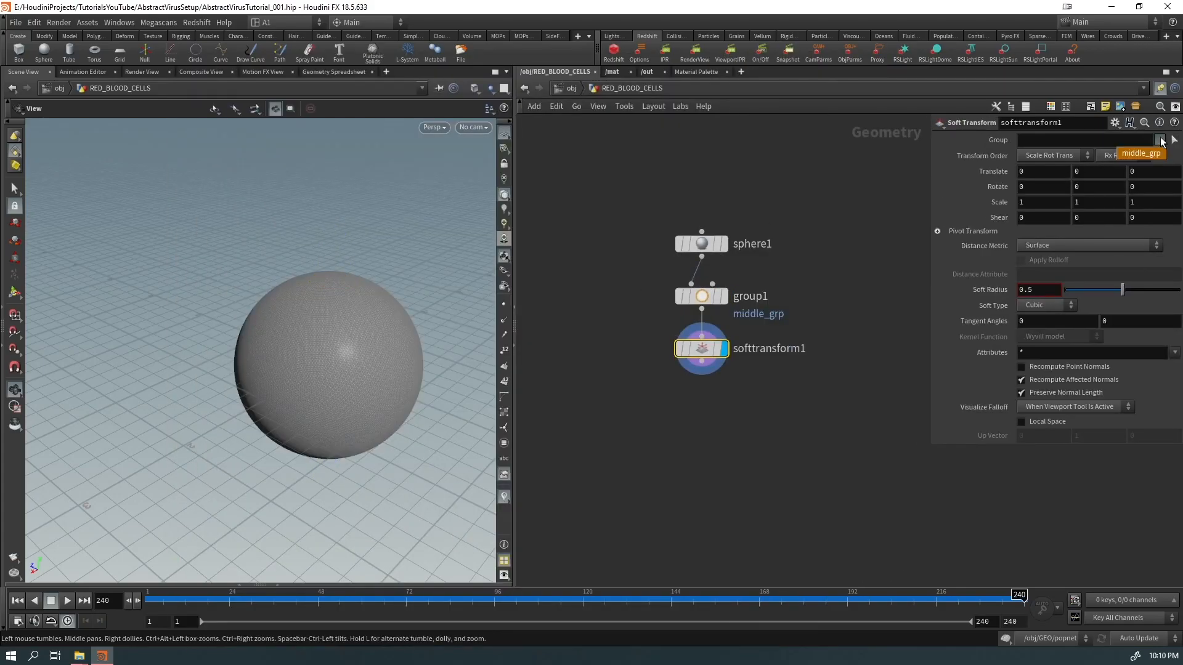
Step: Apply the Soft Transform to middle_grp and set its Y scale to 0.6 to dent the sphere's poles
left_click(1140, 153)
middle_click_drag(1096, 202, 1064, 205)
left_click_drag(388, 313, 407, 341)
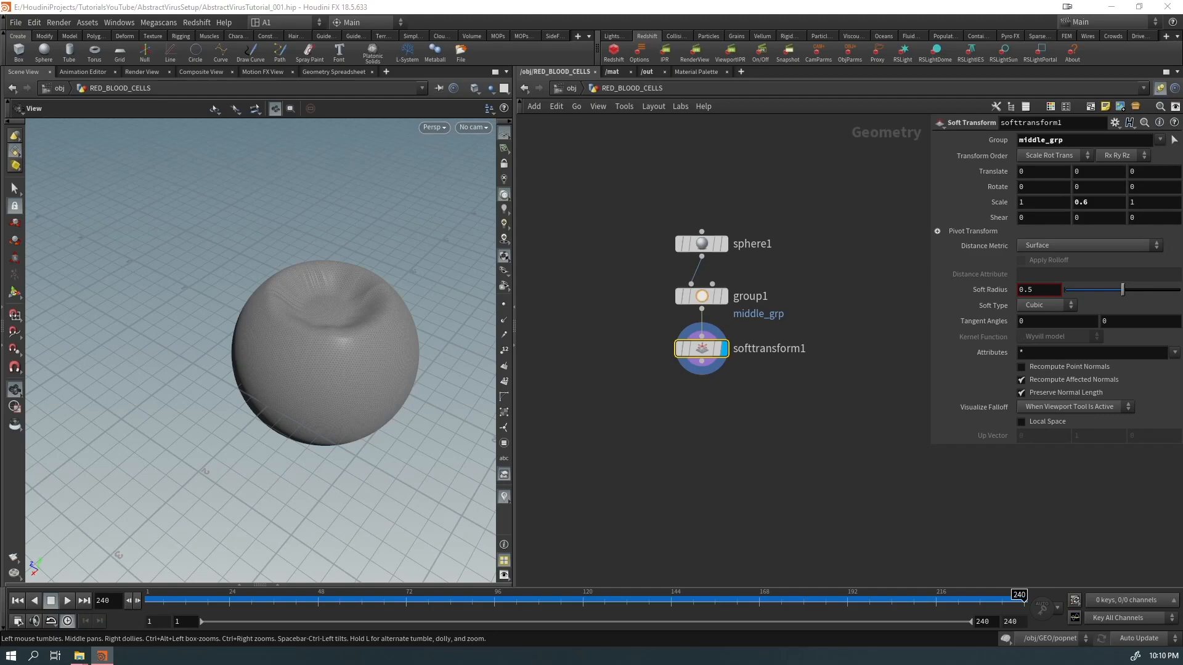
Step: Flatten the sphere vertically to a Y radius of about 0.4
left_click_drag(675, 212, 801, 254)
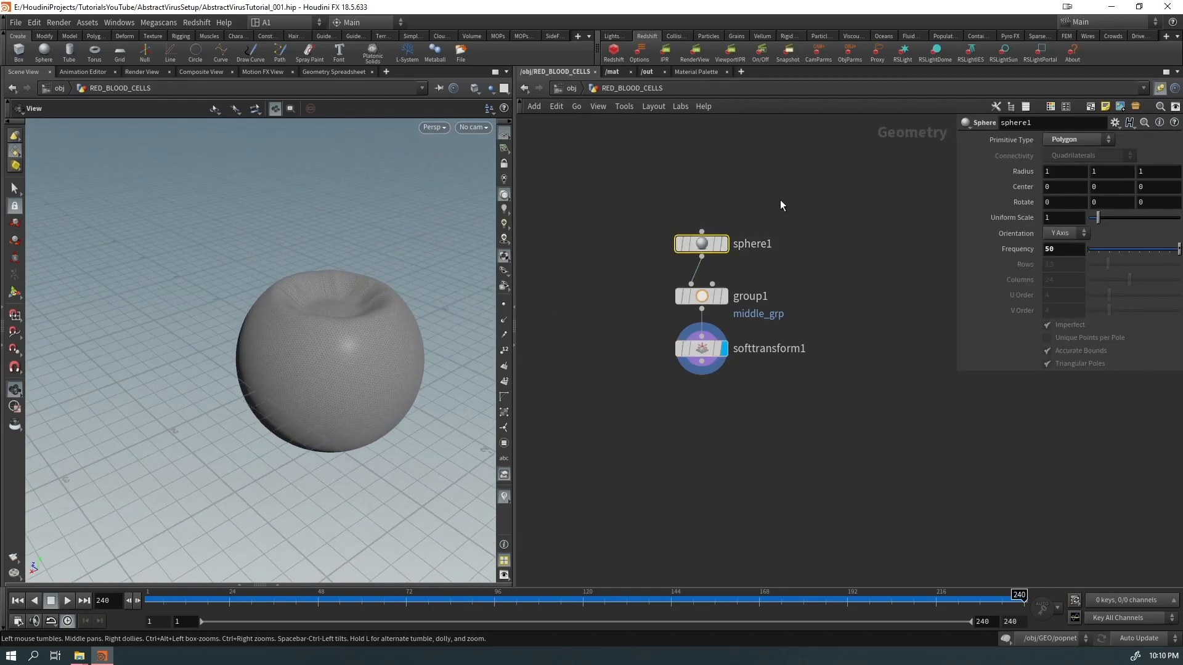
key("Return")
left_click_drag(339, 271, 337, 363)
key("Escape")
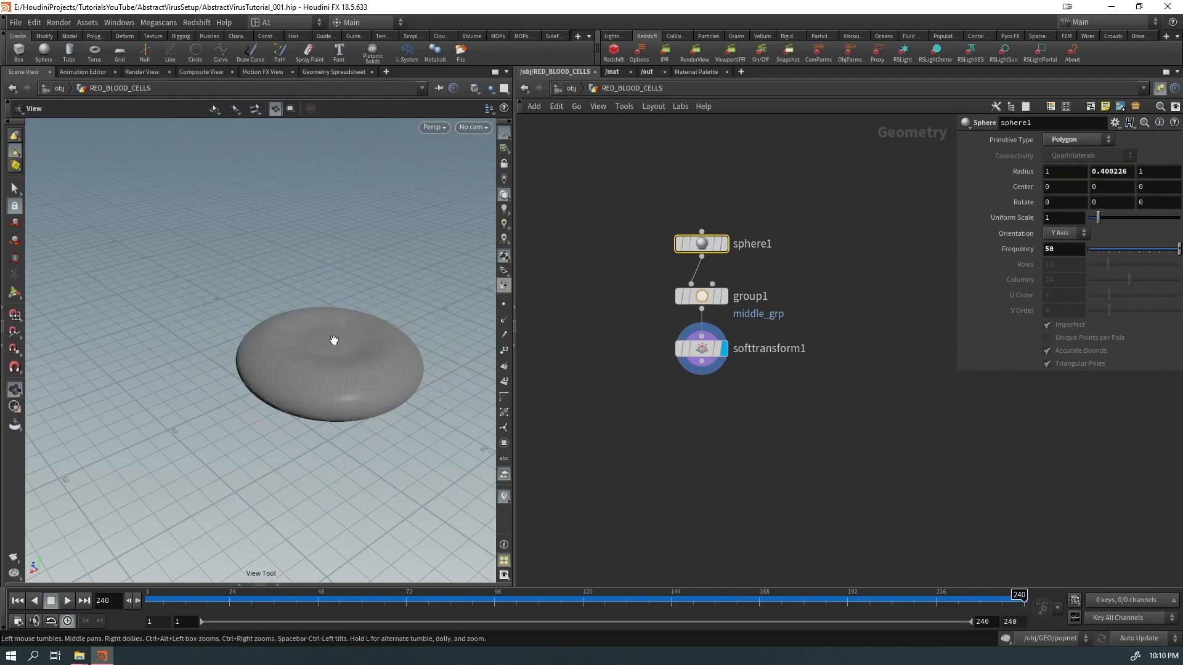
Step: Refine the flattened sphere's Y radius, trying about 0.30 and settling at about 0.35
left_click_drag(379, 401, 362, 372)
mouse_move(321, 329)
left_mouse_down()
mouse_move(307, 335)
mouse_move(320, 332)
left_mouse_up()
key("Return")
key("Escape")
right_click_drag(323, 333, 333, 372)
mouse_move(332, 371)
left_mouse_down()
mouse_move(322, 388)
mouse_move(324, 345)
mouse_move(325, 372)
left_mouse_up()
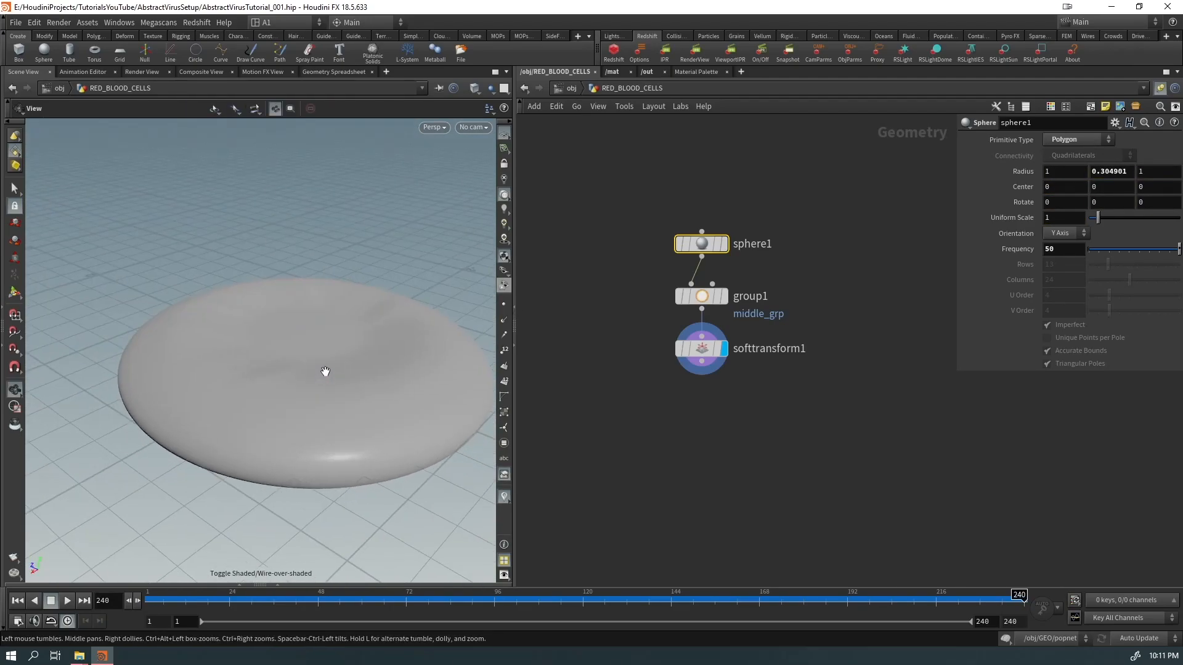
key("Return")
left_click_drag(316, 322, 304, 309)
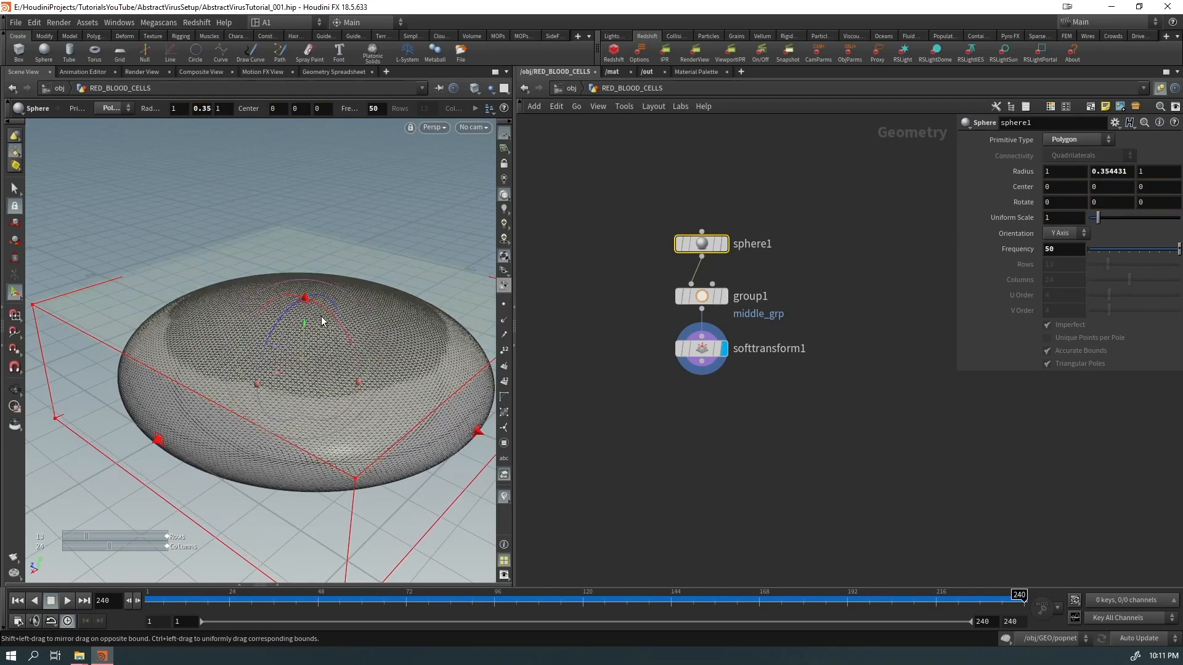
key("Escape")
Step: Set the Soft Transform's Y scale to 0.2 and its soft radius to 0.53
left_click(701, 348)
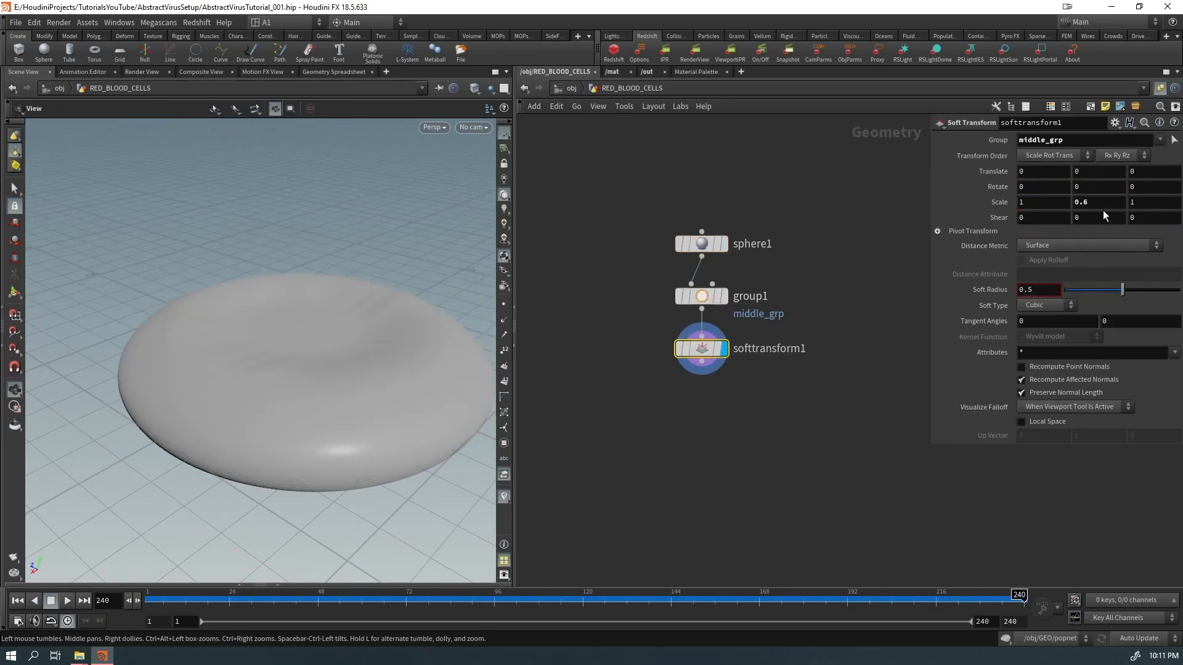
left_click(1091, 199)
type("0.25")
key("Return")
left_click_drag(343, 348, 319, 407)
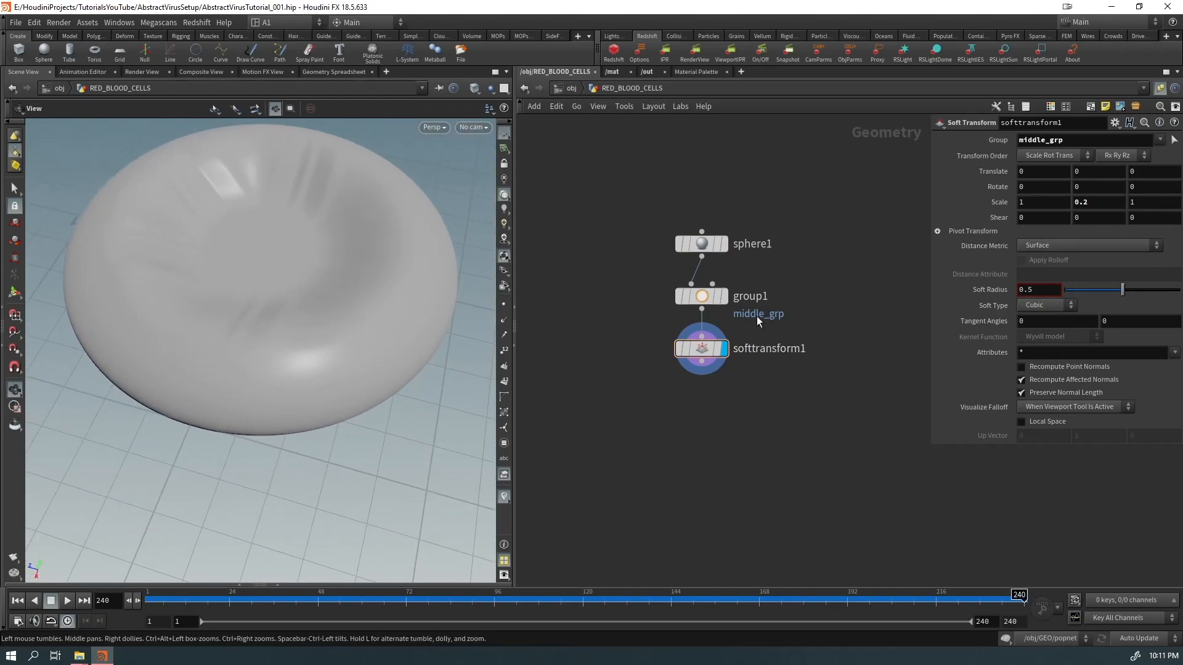
mouse_move(1122, 290)
left_mouse_down()
mouse_move(1145, 292)
mouse_move(1086, 295)
mouse_move(1125, 290)
left_mouse_up()
right_click_drag(285, 302, 164, 369)
left_click_drag(164, 370, 270, 355)
Step: Add a VDB from Polygons node after the Soft Transform to convert the cell to a volume
left_click_drag(809, 384, 711, 354)
key("Tab")
type("vdbpoly")
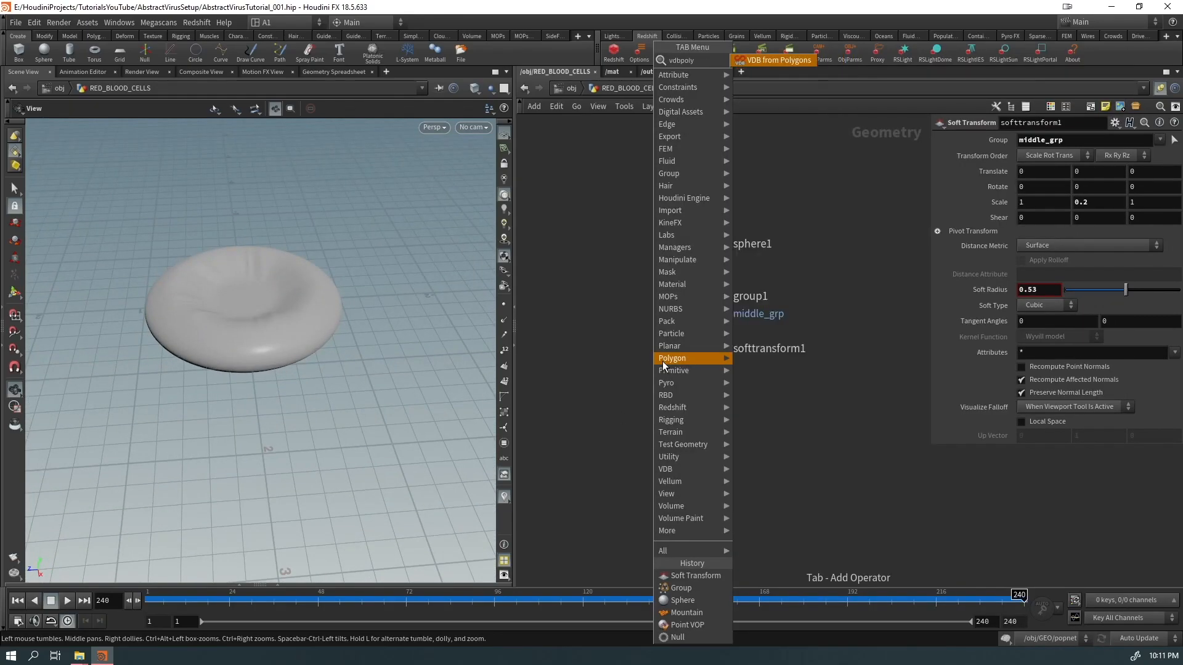
key("Return")
left_click_drag(176, 297, 228, 407)
Step: Try a Smooth node after VDB from Polygons and undo adding it
key("Tab")
type("smoo")
key("Return")
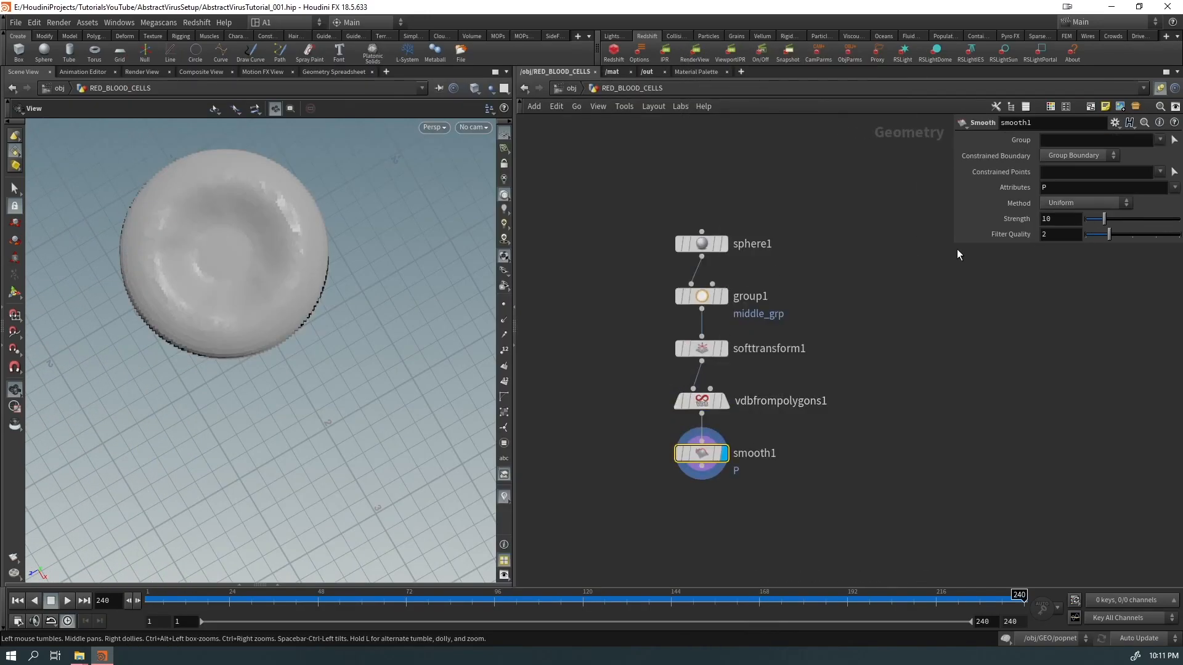
key("ctrl+z")
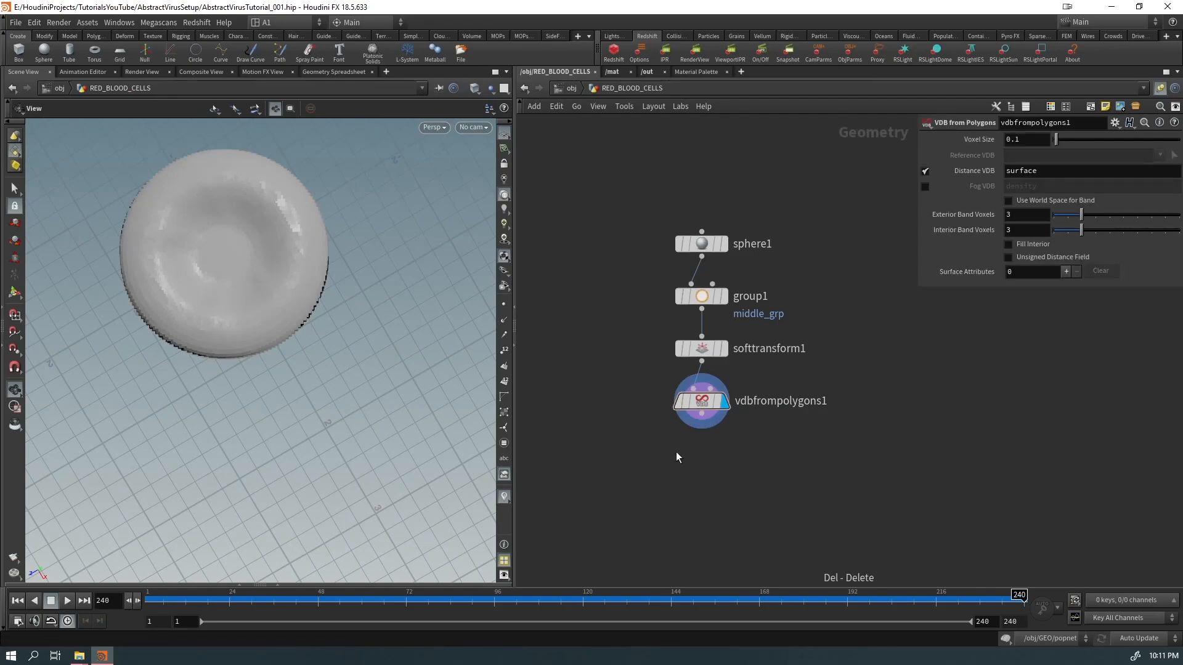
Step: Add a VDB Smooth SDF node after VDB from Polygons
key("Tab")
type("vdbas")
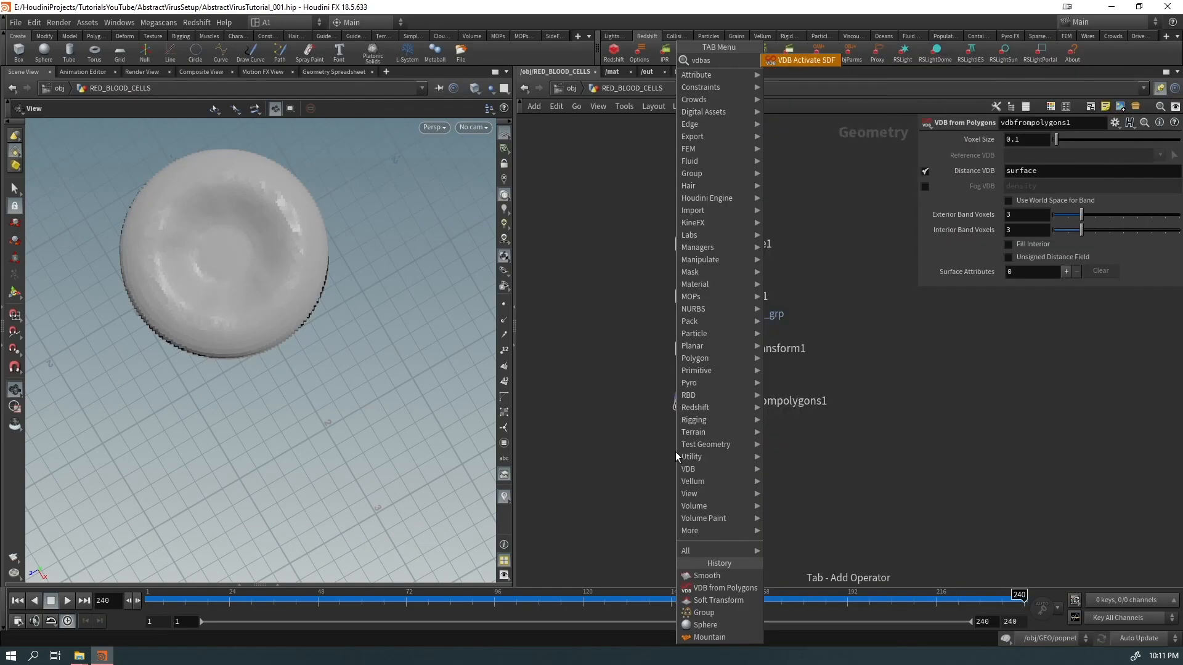
key("BackSpace")
key("BackSpace")
key("BackSpace")
type("smo")
key("Return")
key("Return")
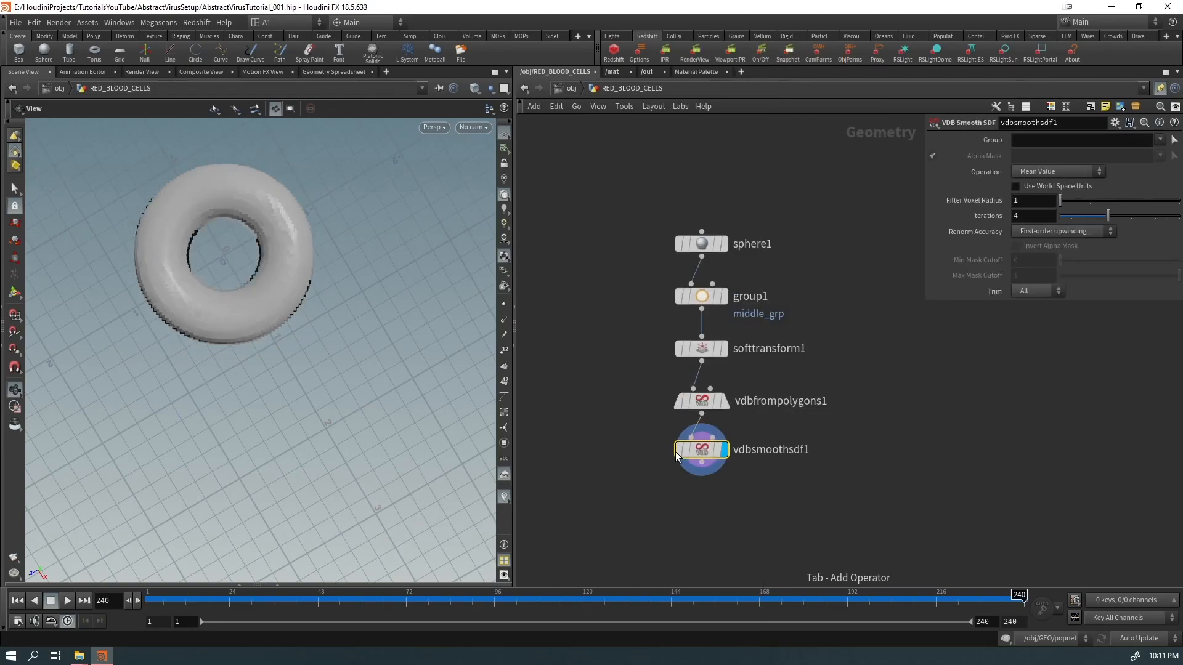
Step: Adjust the Soft Transform's soft radius, trying 0.6 and about 0.44, and retune its Y scale to close the central hole
left_click_drag(261, 290, 252, 256)
right_click_drag(227, 264, 349, 246)
mouse_move(348, 245)
left_mouse_down()
mouse_move(387, 219)
mouse_move(335, 258)
left_mouse_up()
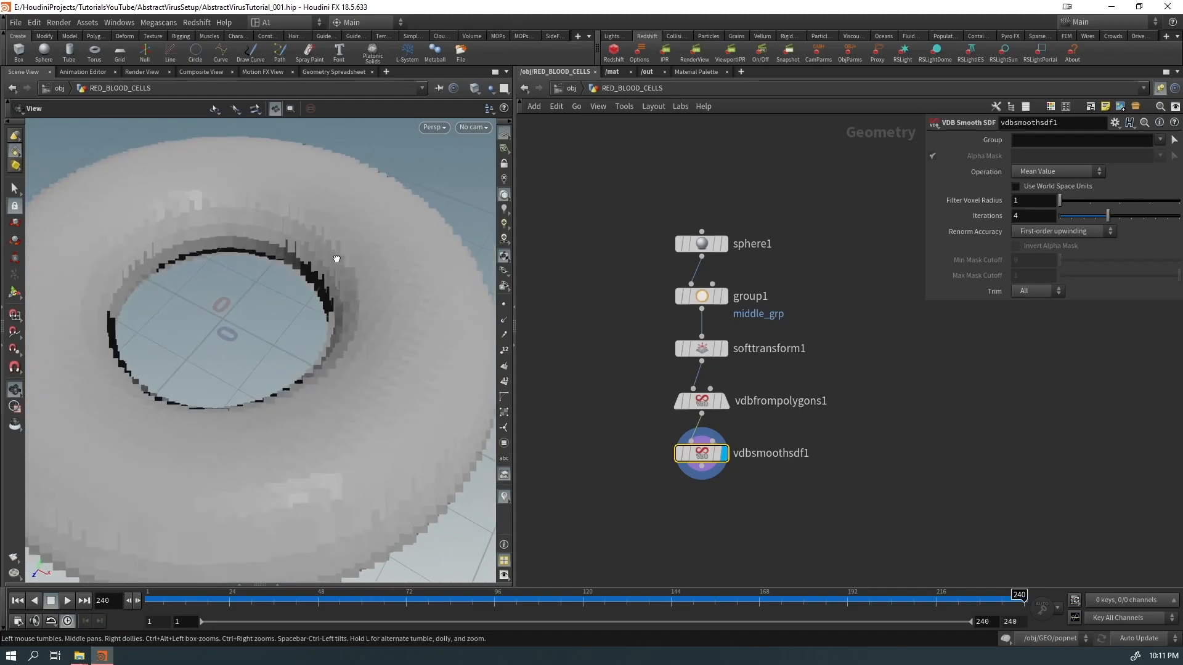
left_click(702, 348)
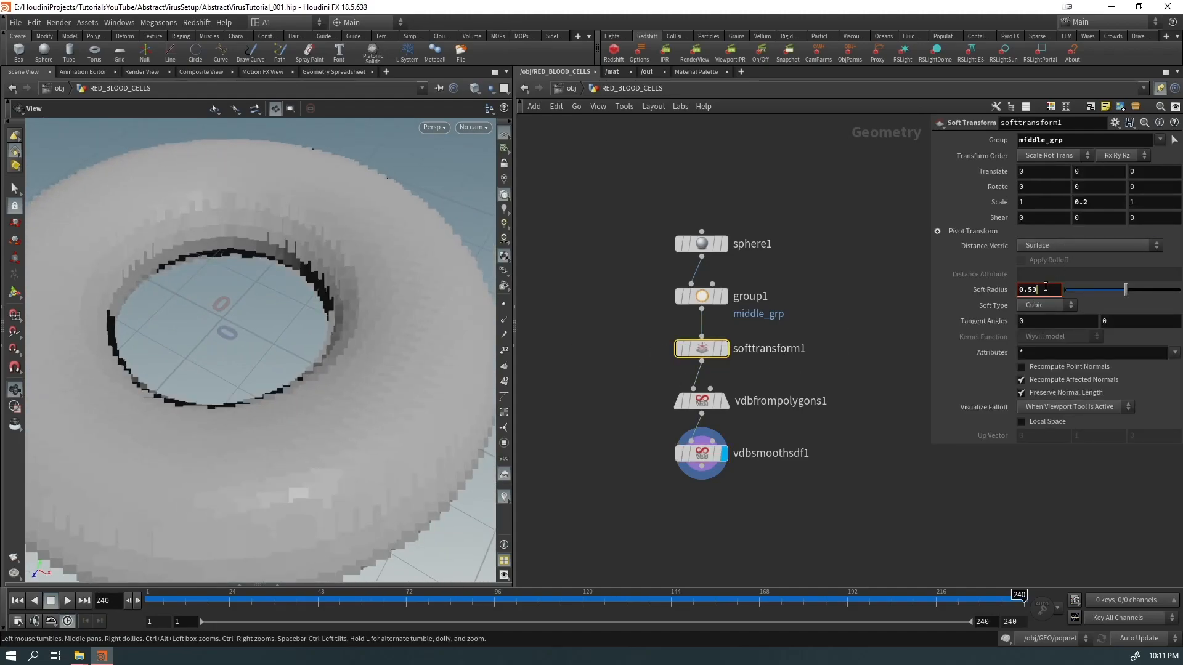
type("0.6")
key("Return")
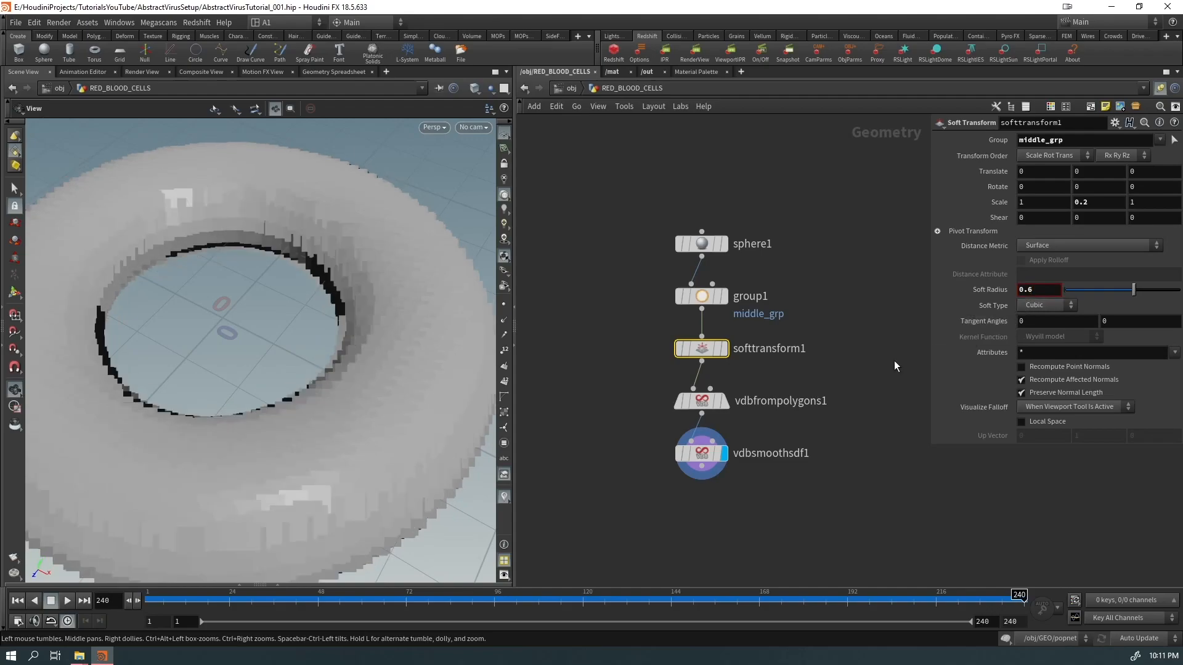
left_click(1111, 294)
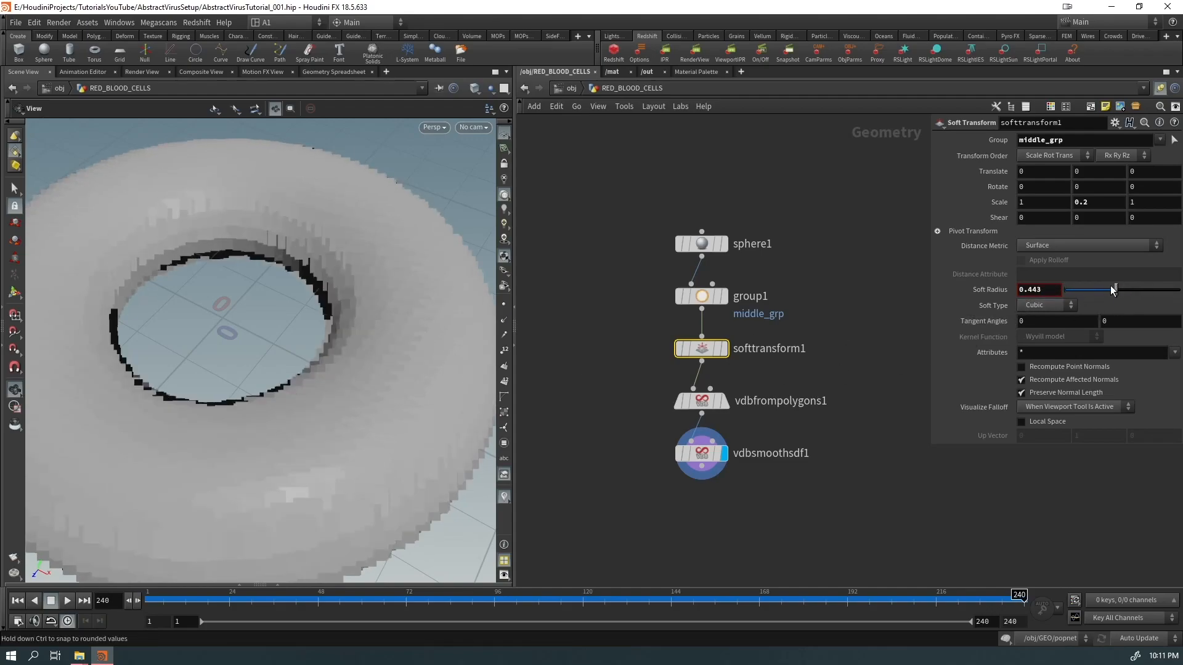
mouse_move(1098, 200)
middle_mouse_down()
mouse_move(1133, 200)
mouse_move(1088, 212)
middle_mouse_up()
scroll(266, 322, "down", 6)
Step: Thicken the cell by setting the sphere's Y radius to 0.5
left_click(706, 243)
middle_click_drag(1111, 172, 1145, 170)
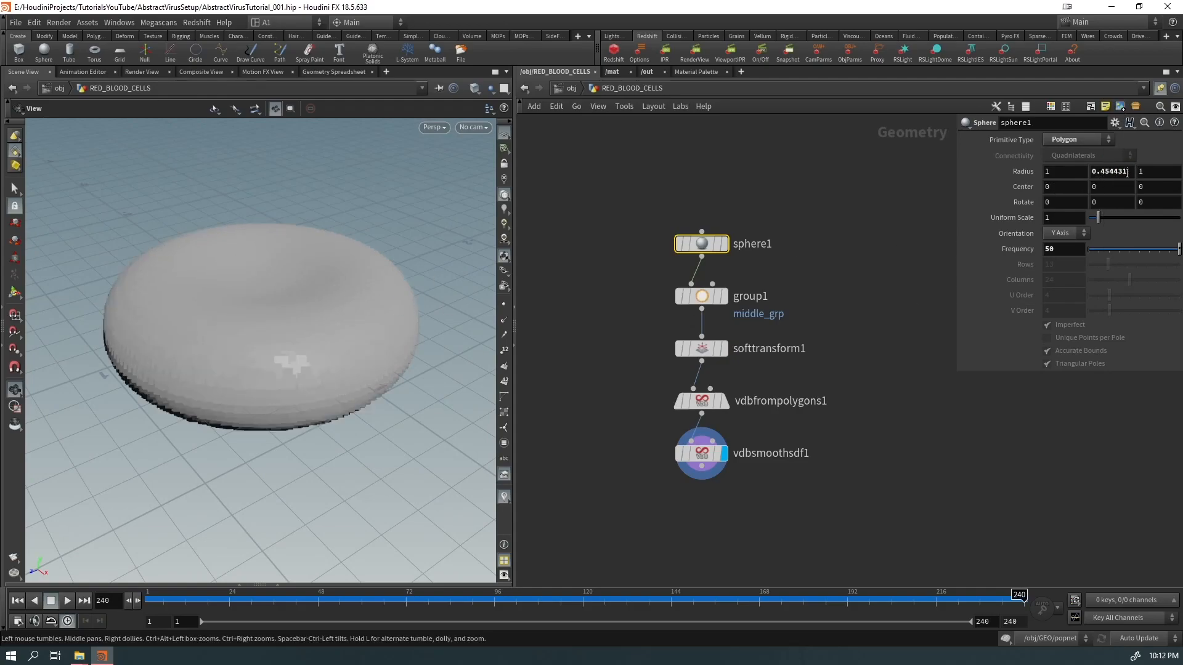
type("5")
key("Return")
mouse_move(315, 360)
left_mouse_down()
mouse_move(327, 256)
mouse_move(321, 358)
left_mouse_up()
Step: Raise the Soft Transform's soft radius and lower the iterations of VDB Smooth SDF
left_click(701, 349)
left_click_drag(1109, 289, 1140, 301)
left_click(702, 454)
left_click_drag(1101, 216, 1069, 220)
mouse_move(269, 363)
left_mouse_down()
mouse_move(243, 264)
mouse_move(265, 368)
left_mouse_up()
Step: Try a flatter cell by setting the sphere's Y radius to 0.3
left_click_drag(632, 240, 783, 268)
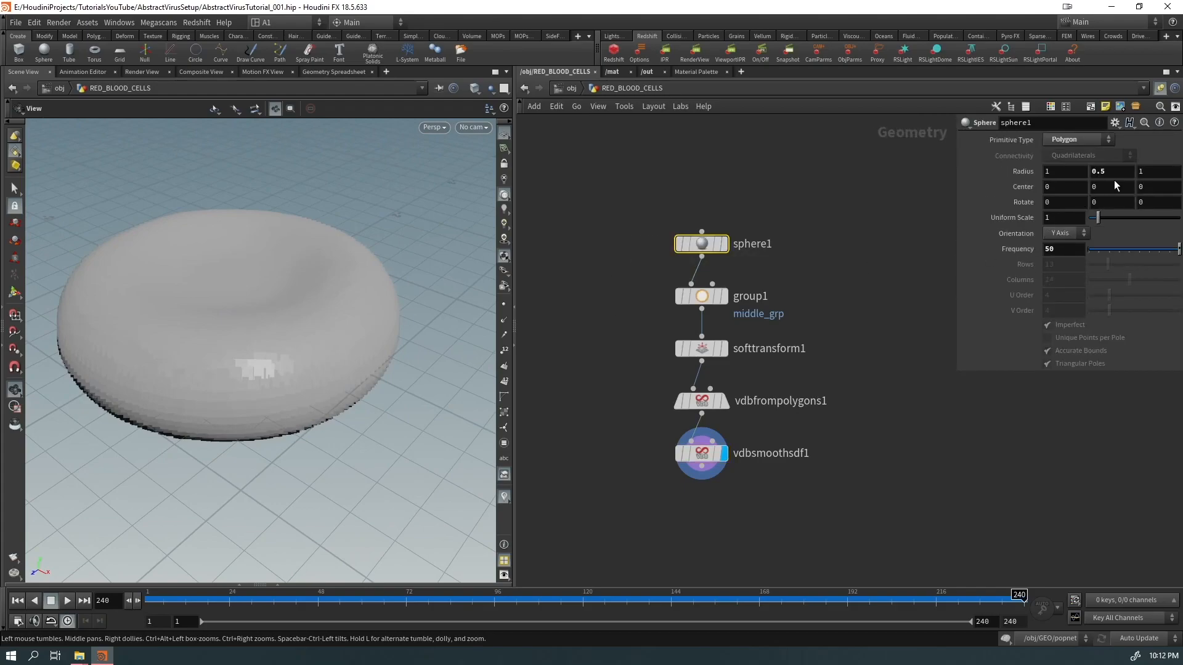
type("0.3")
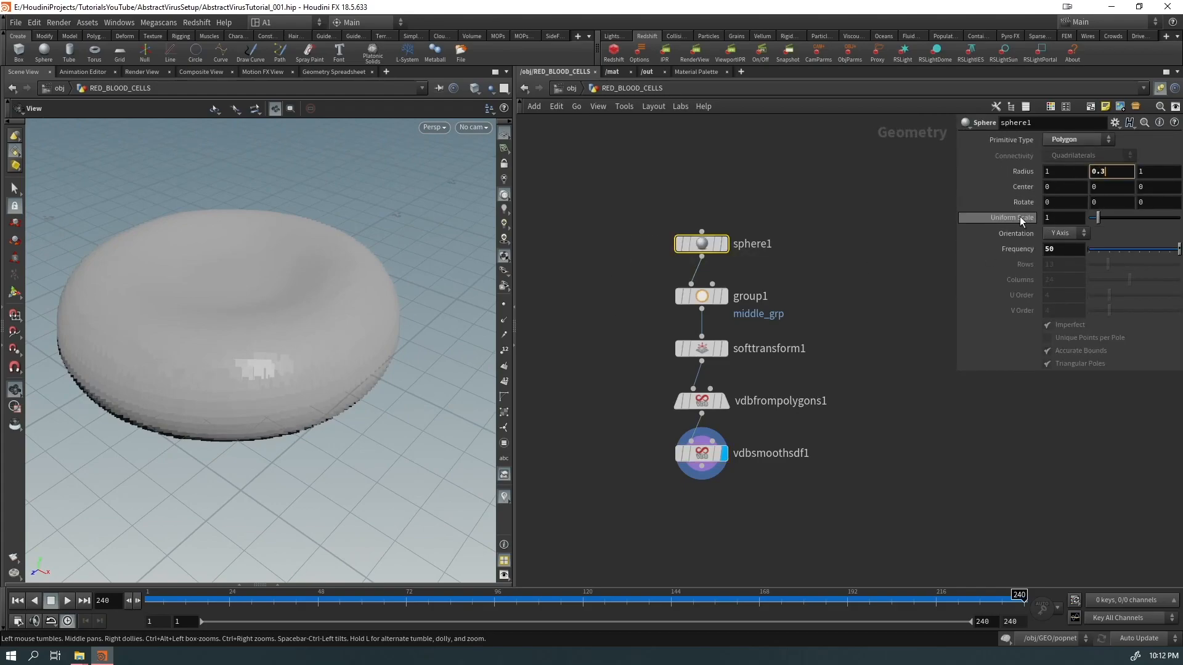
key("Return")
left_click_drag(385, 330, 291, 326)
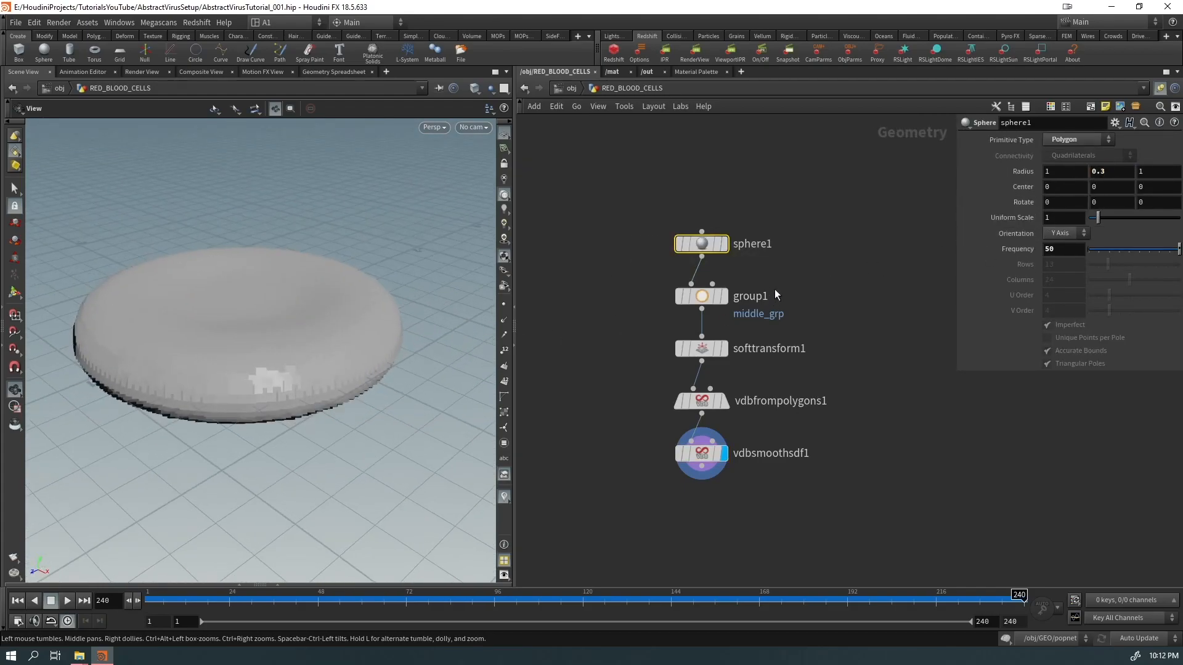
Step: Set the sphere's radius to 1.2, 0.5, 1.2, displaying the Soft Transform and VDB from Polygons results to check the shape
left_click(724, 295)
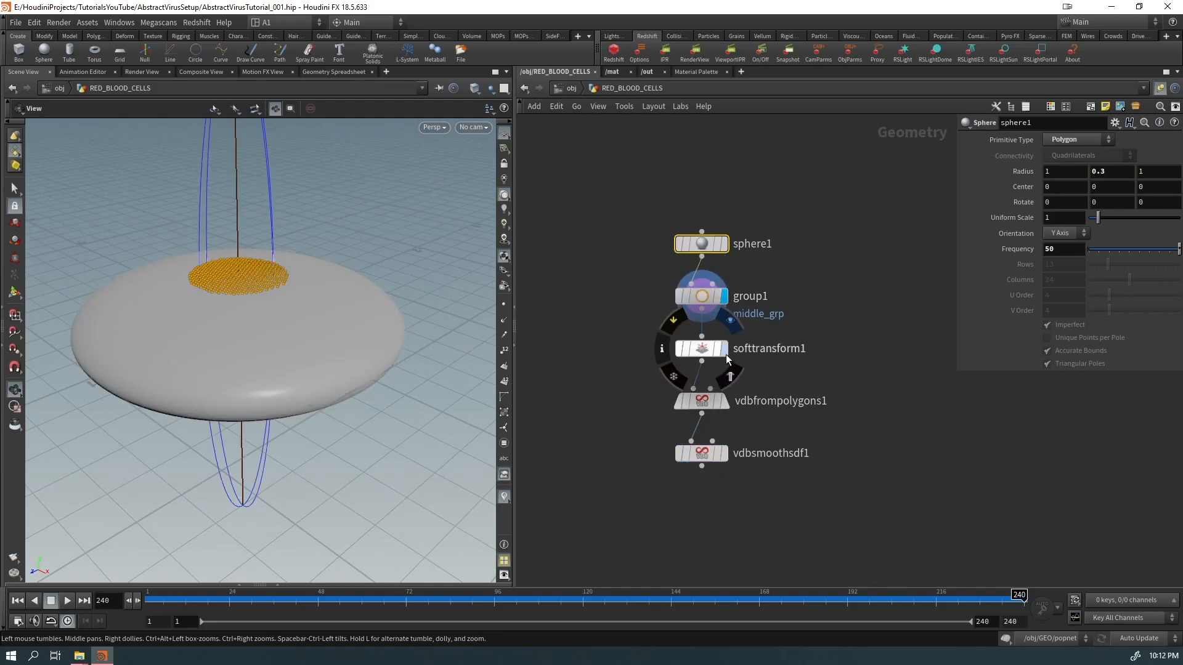
left_click(724, 348)
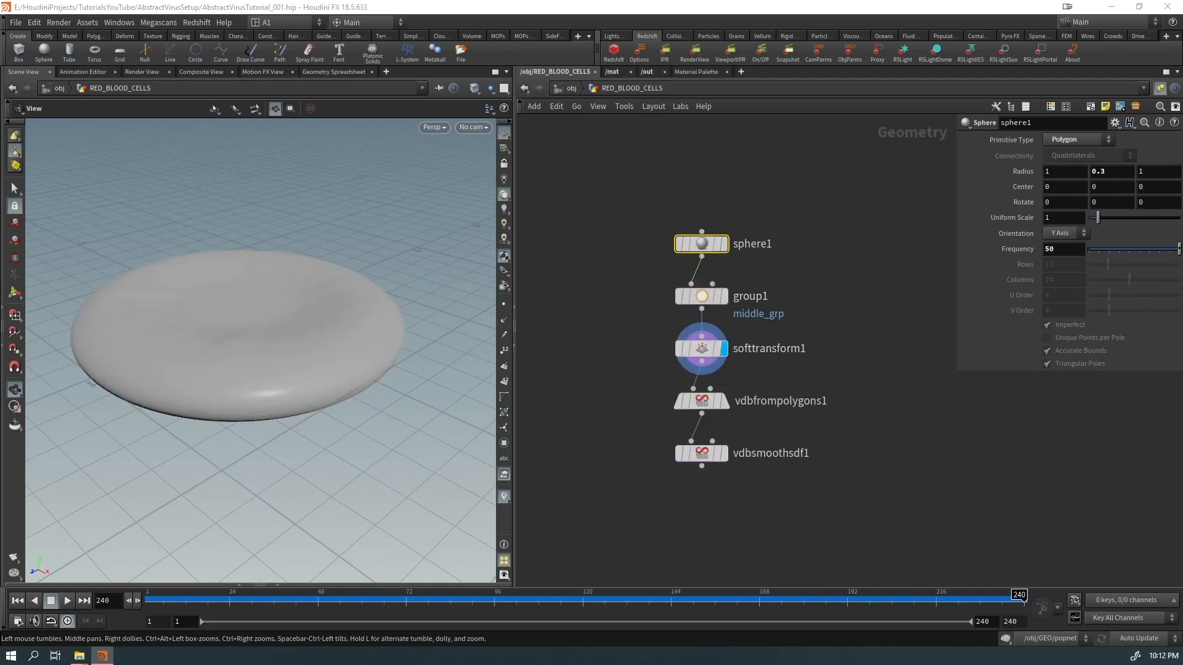
type("0.5")
key("Return")
type(".2")
key("Return")
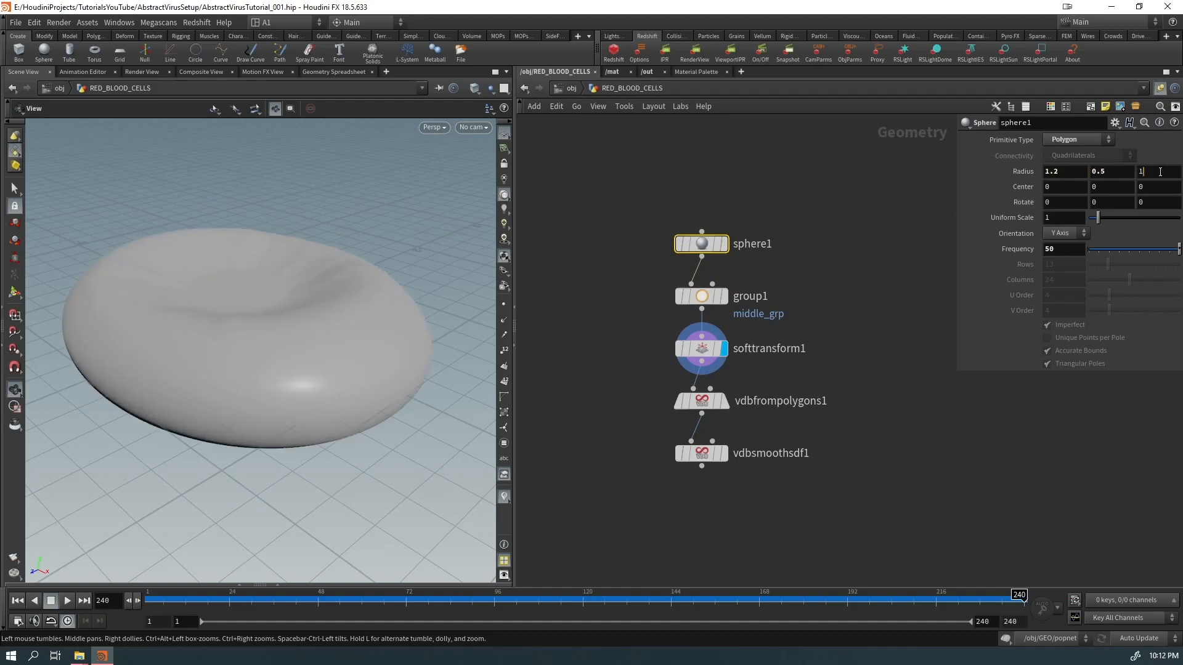
left_click_drag(325, 306, 316, 257)
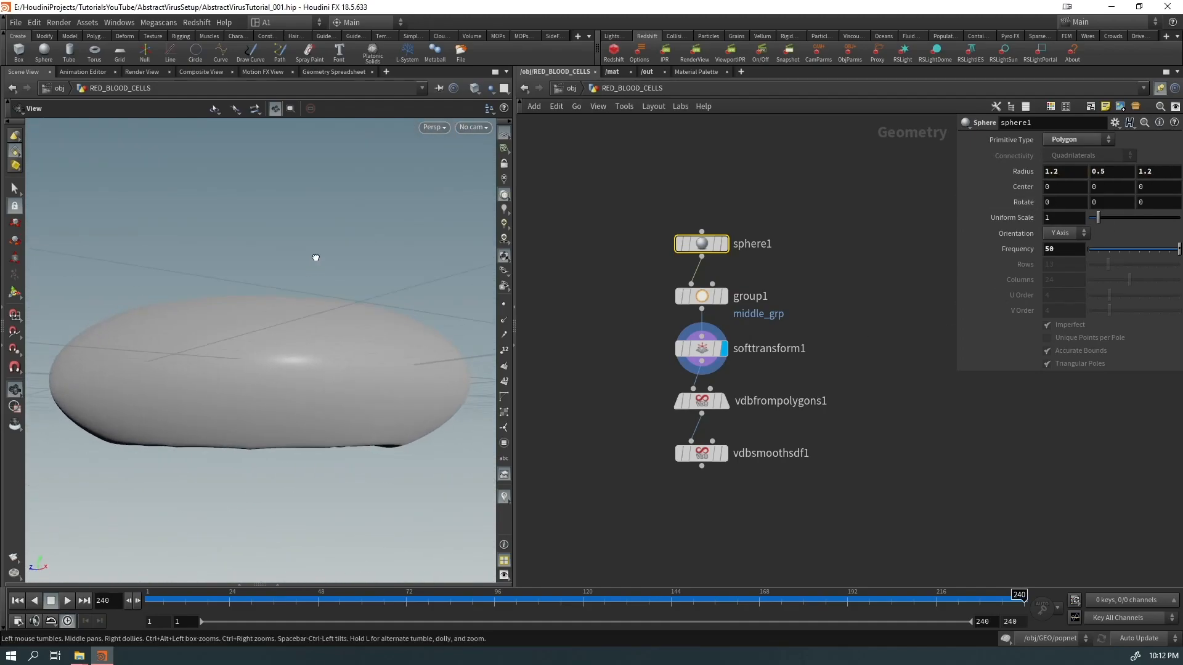
left_click(724, 400)
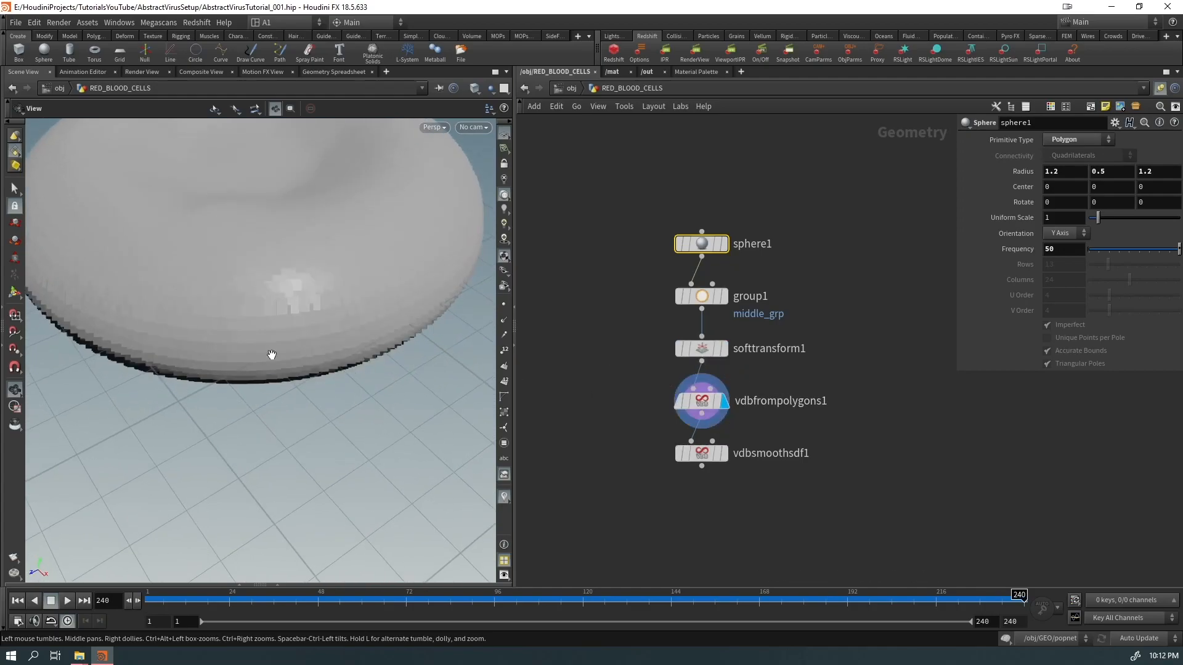
Step: Display the VDB Smooth SDF result and append a Convert VDB node that converts to Polygons, checking its mesh in wireframe shading
left_click(723, 454)
left_click_drag(343, 238, 419, 431)
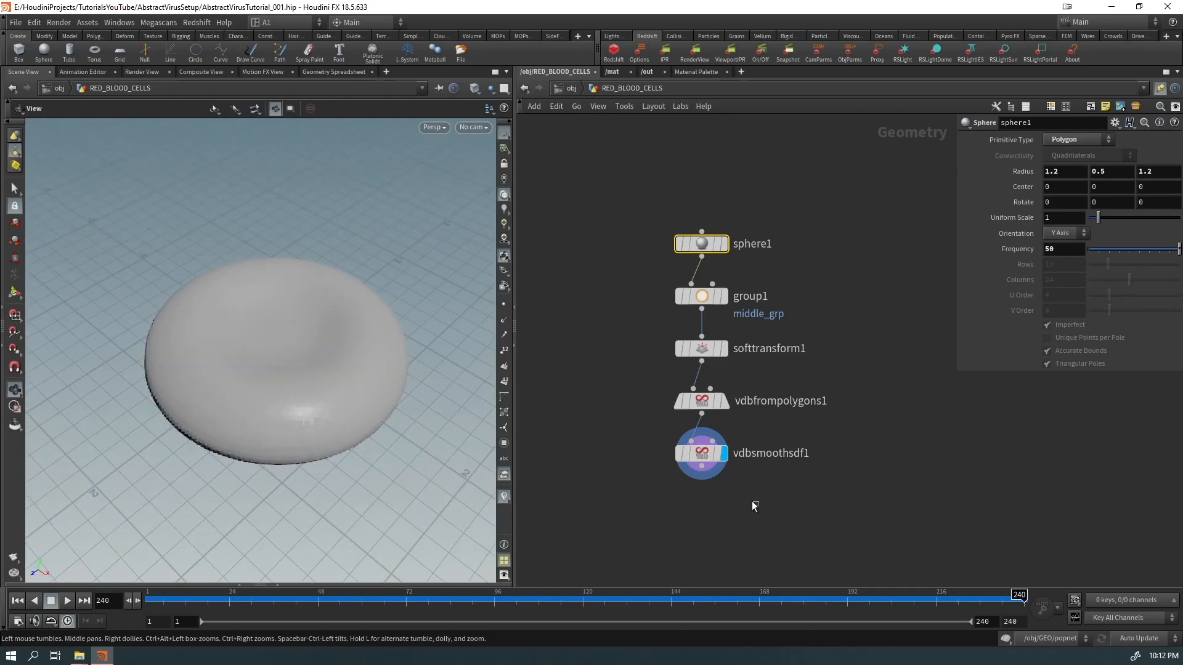
left_click(701, 453)
key("Tab")
type("convert vdb")
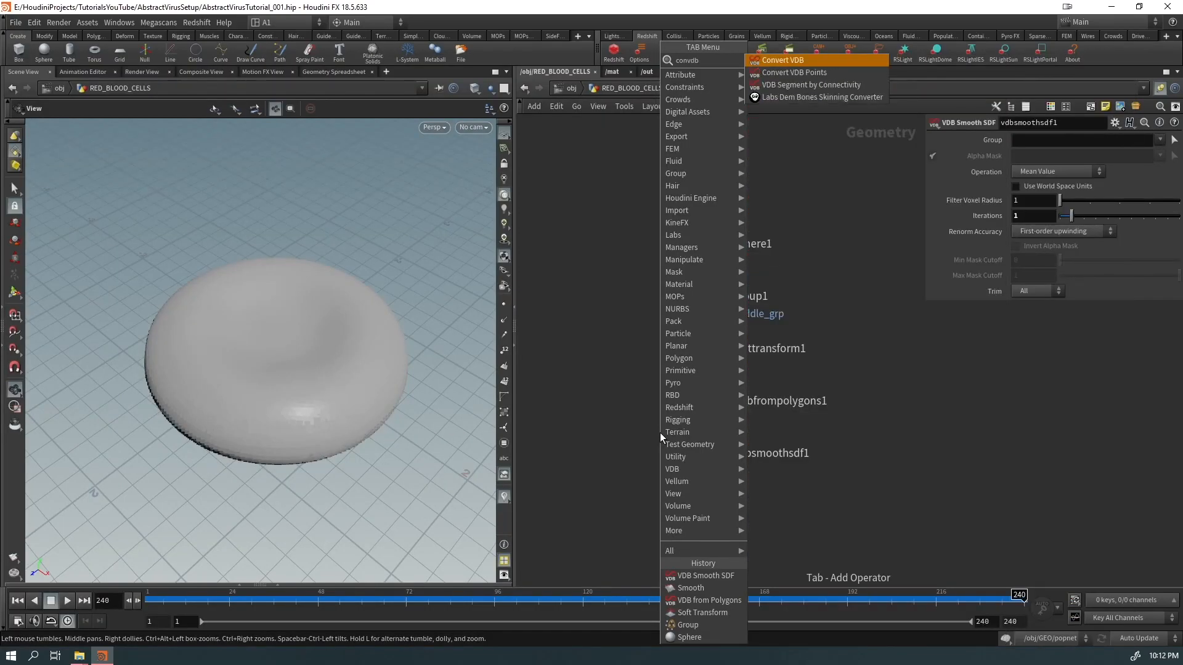
key("Return")
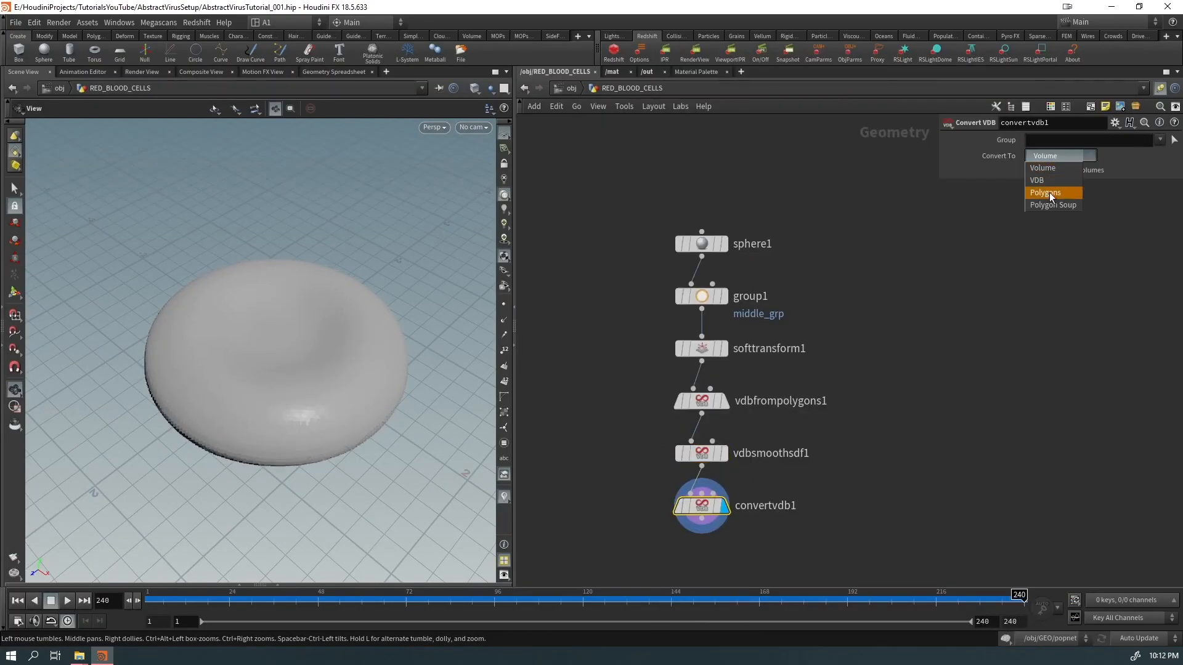
left_click(1048, 193)
key("shift+w")
mouse_move(298, 414)
left_mouse_down()
mouse_move(303, 314)
mouse_move(304, 430)
mouse_move(306, 410)
left_mouse_up()
Step: Set the voxel size of VDB from Polygons to 0.05 and the iterations of VDB Smooth SDF to 4
left_click(702, 401)
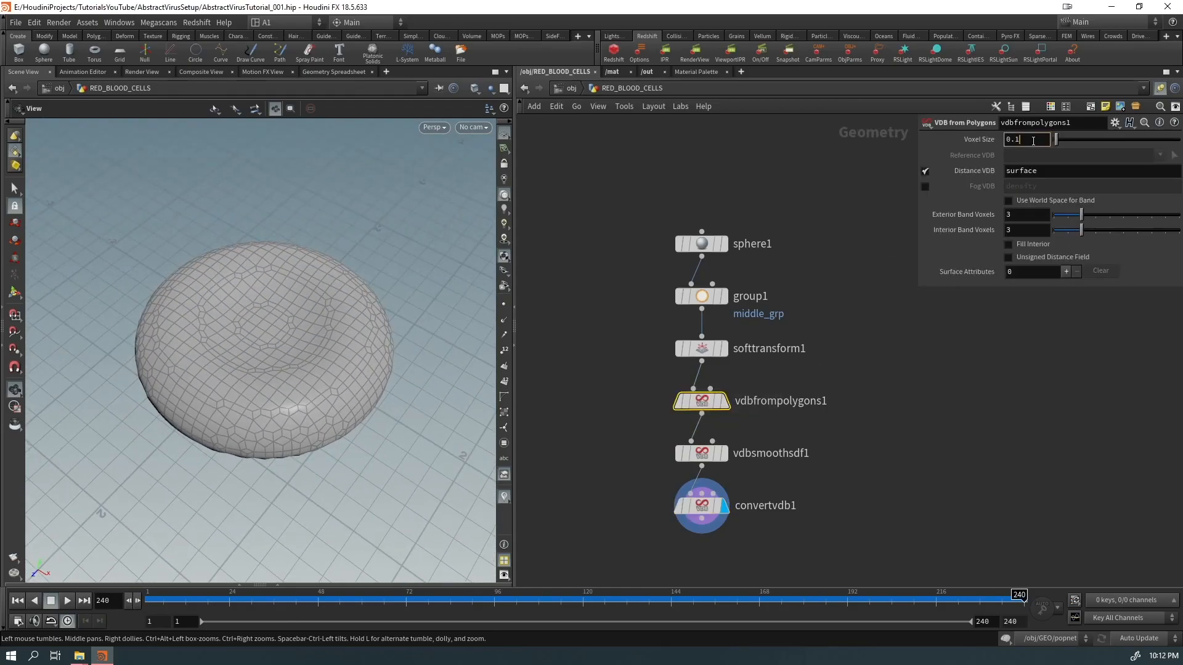
type("0.05")
key("Return")
mouse_move(258, 390)
left_mouse_down()
mouse_move(253, 336)
mouse_move(280, 476)
mouse_move(262, 475)
mouse_move(259, 378)
left_mouse_up()
key("shift+w")
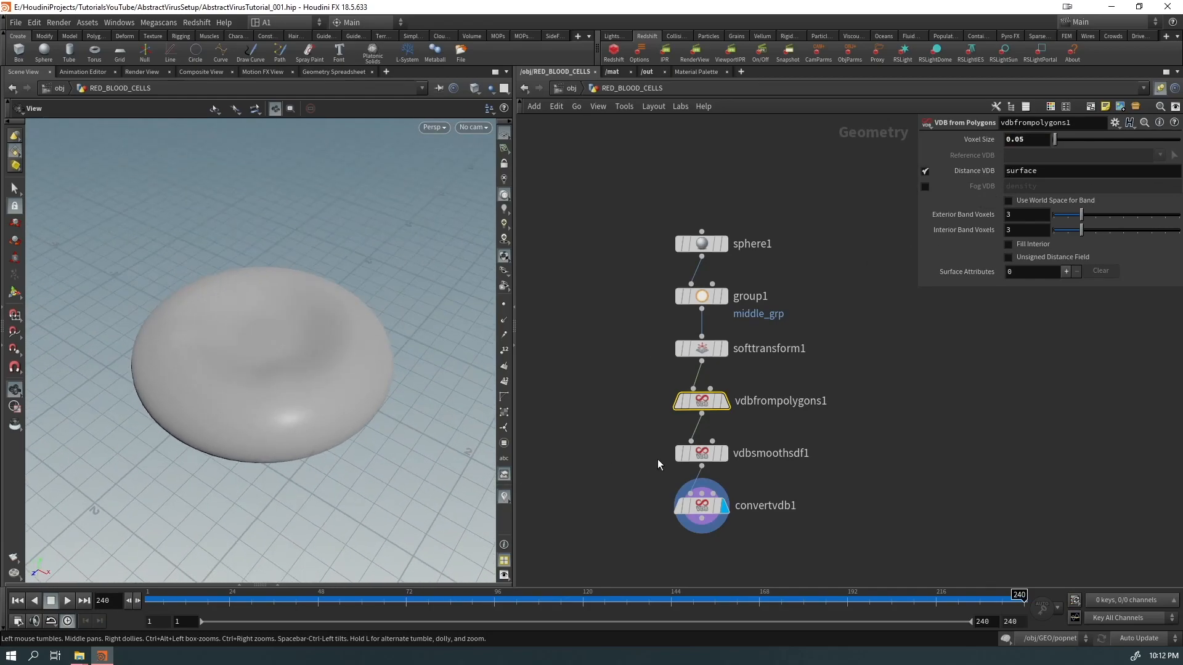
left_click(696, 454)
left_click_drag(1082, 216, 1107, 217)
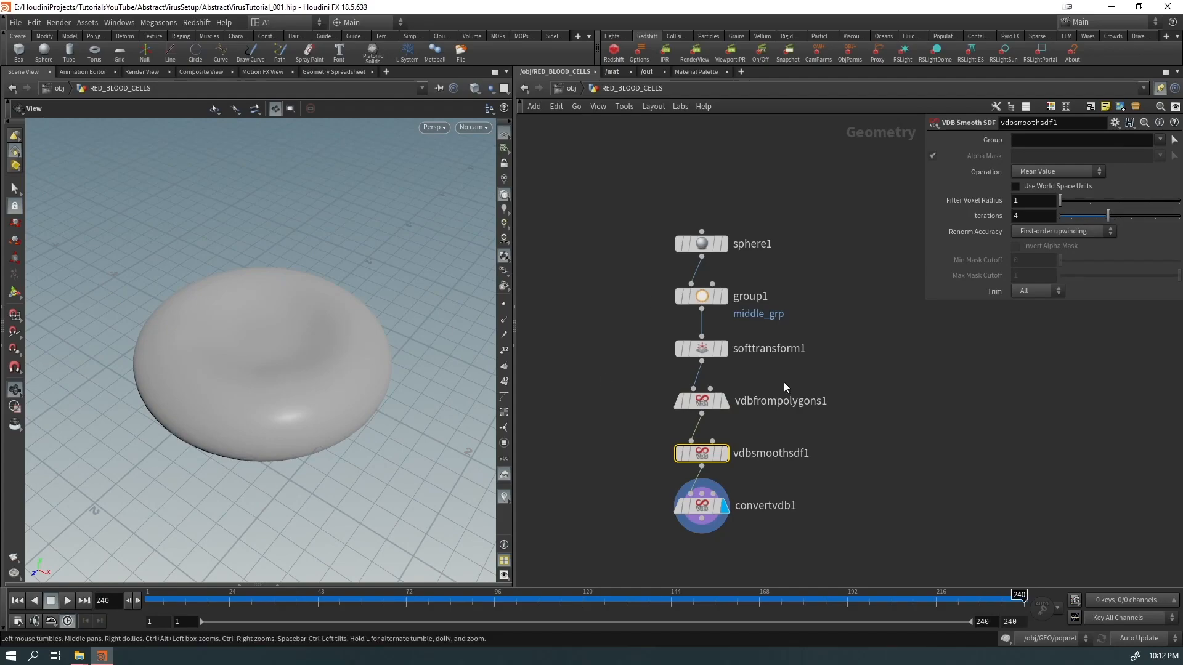
Step: Insert a VDB Reshape SDF node between VDB from Polygons and VDB Smooth SDF
key("Tab")
type("resh")
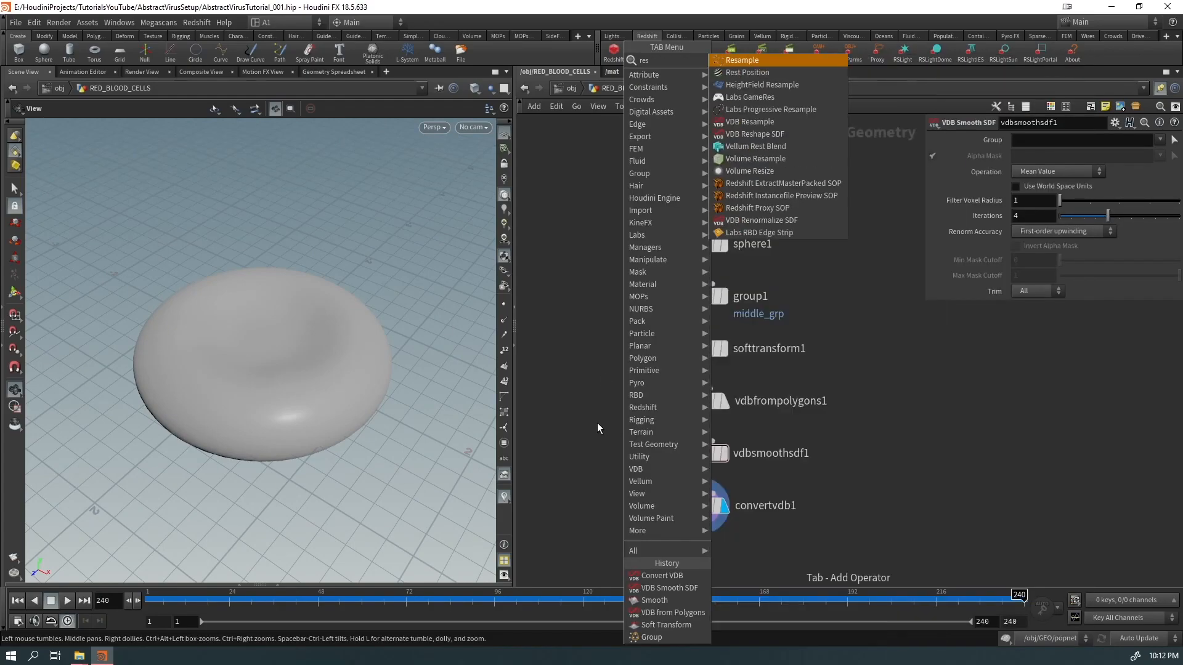
key("Return")
mouse_move(355, 510)
left_mouse_down()
mouse_move(190, 343)
mouse_move(206, 314)
mouse_move(209, 427)
mouse_move(204, 399)
left_mouse_up()
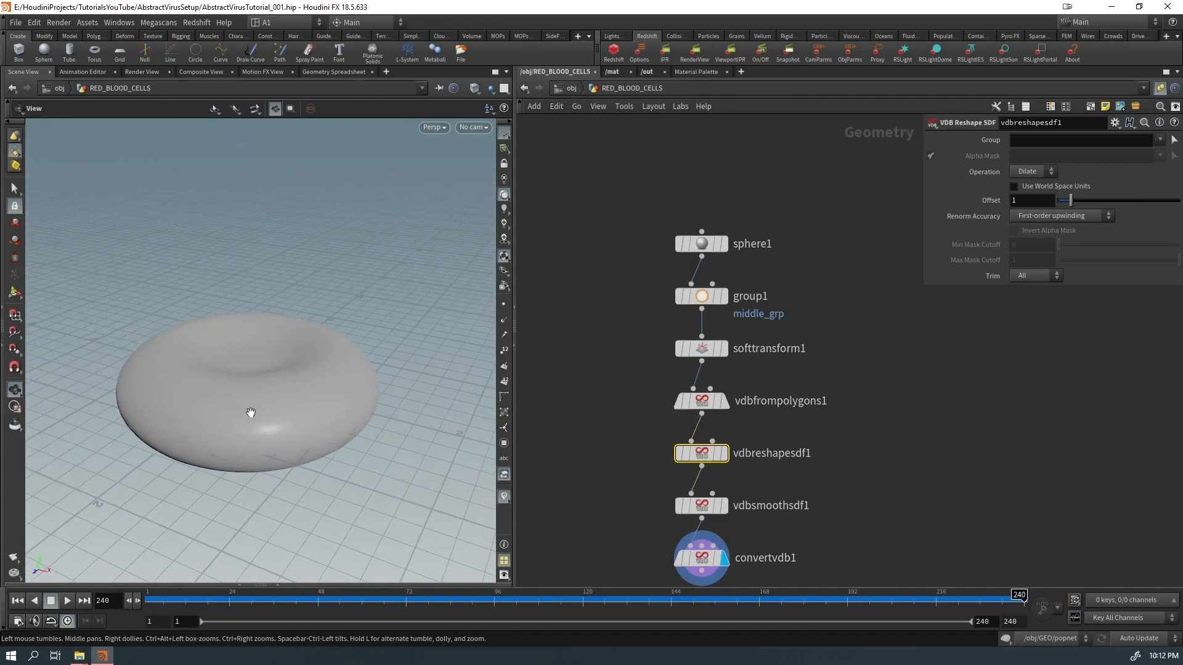
key("shift+w")
right_click_drag(248, 412, 182, 497)
mouse_move(182, 497)
left_mouse_down()
mouse_move(279, 481)
mouse_move(271, 445)
left_mouse_up()
Step: Set the Soft Transform's Y scale to 0.3 and inspect the dented cell from several angles
left_click(689, 349)
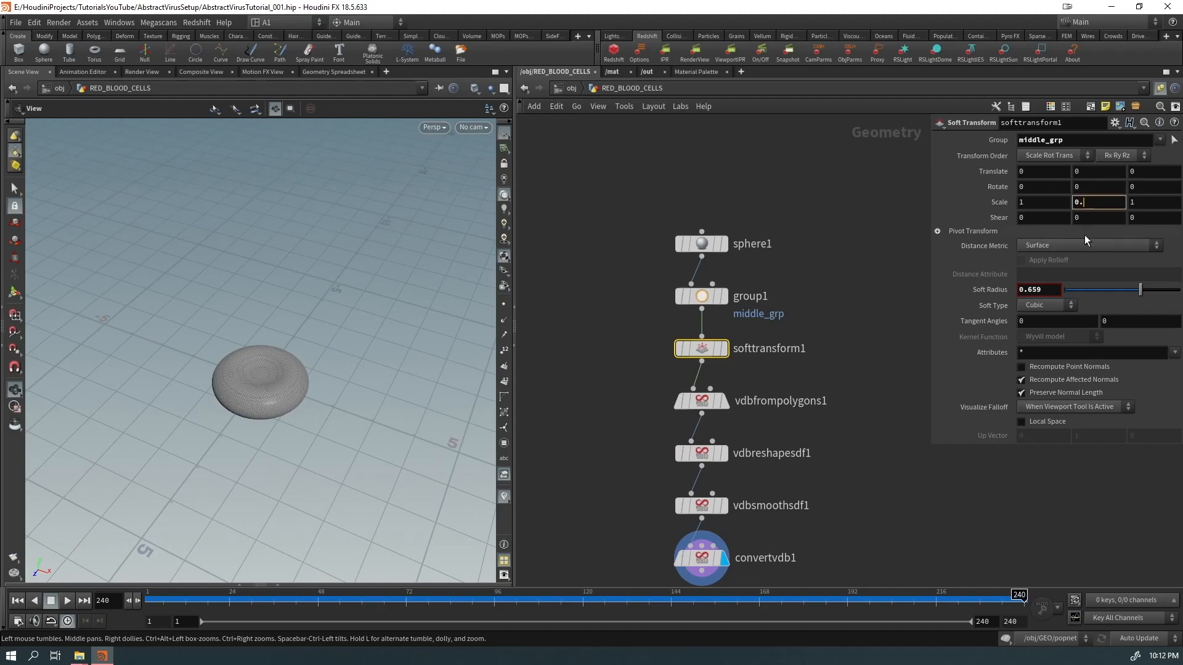
type("3")
key("Return")
left_click_drag(325, 391, 289, 364)
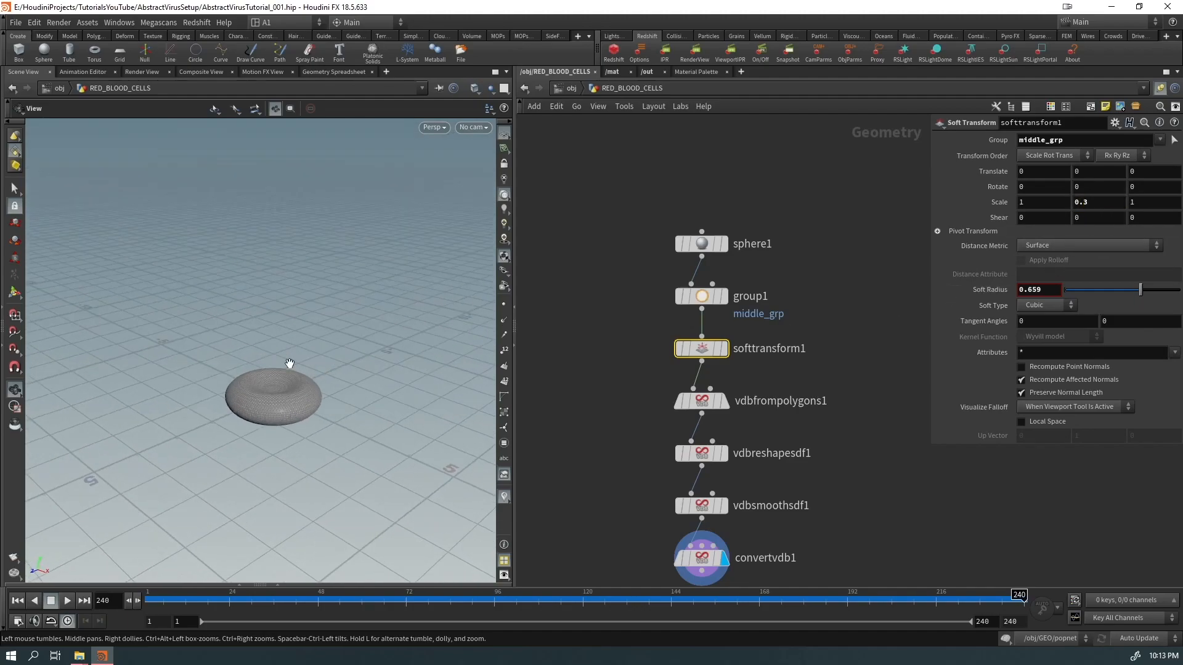
key("shift+w")
right_click_drag(282, 411, 454, 322)
mouse_move(308, 401)
left_mouse_down()
mouse_move(286, 493)
mouse_move(259, 351)
mouse_move(295, 412)
left_mouse_up()
right_click_drag(294, 413, 198, 396)
left_click_drag(198, 396, 191, 391)
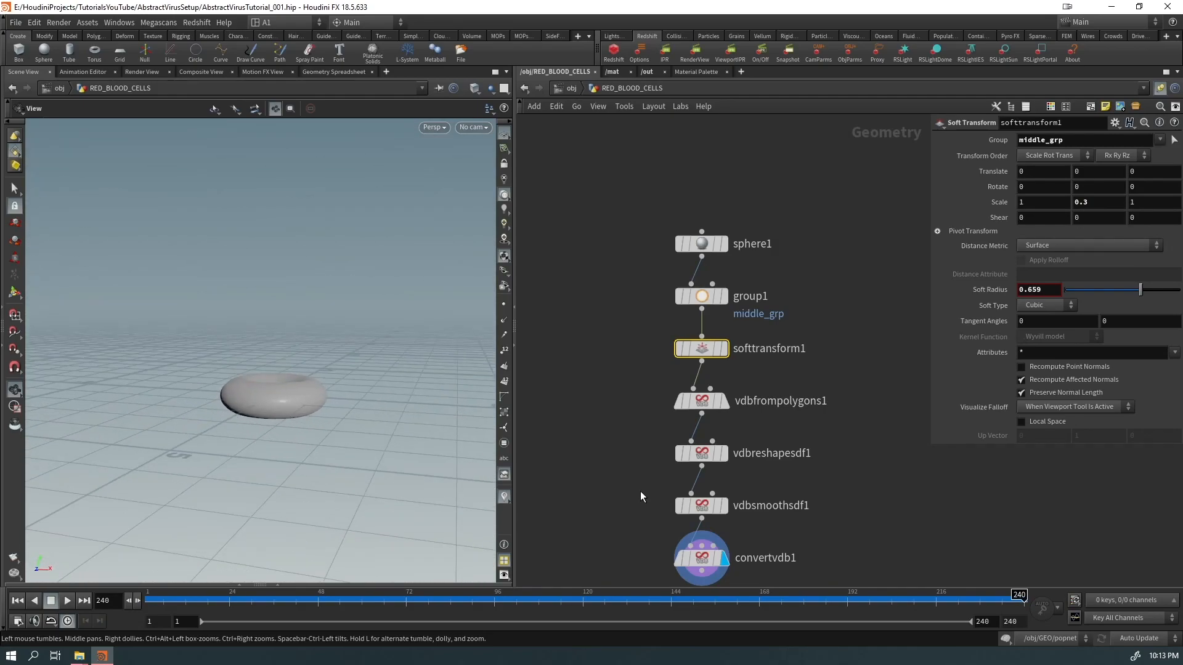
Step: Raise the iterations of VDB Smooth SDF to 5
left_click(692, 505)
left_click_drag(383, 388, 353, 463)
middle_click_drag(1025, 465, 853, 375)
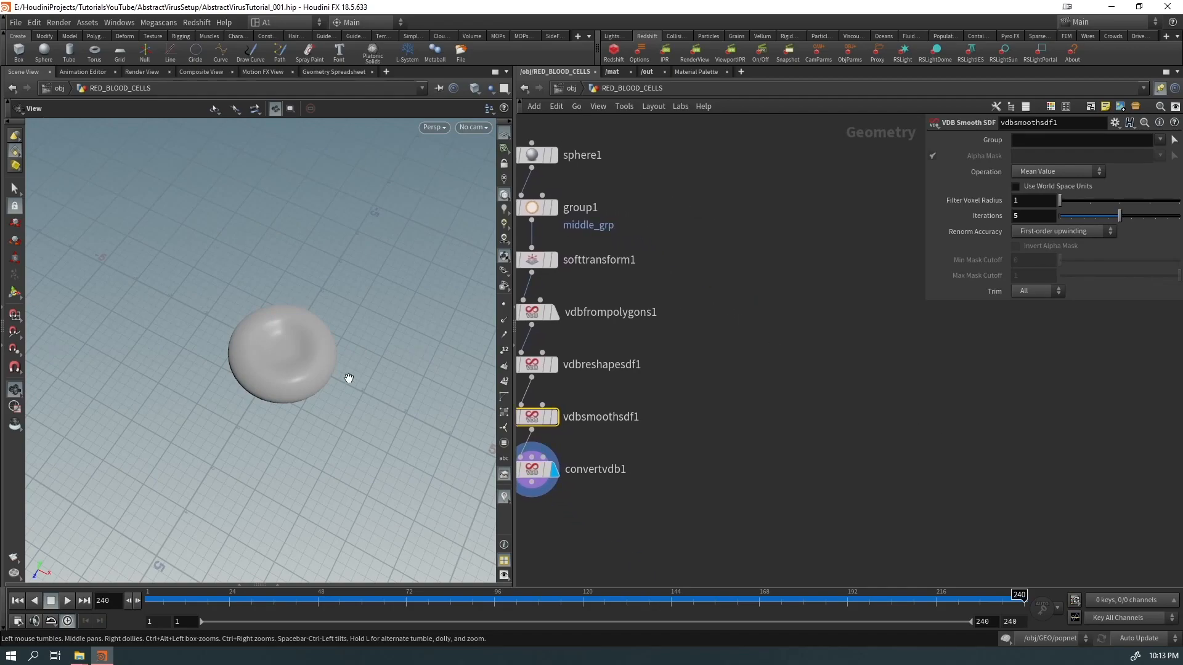
left_click_drag(181, 319, 183, 272)
Step: Return to the object level and set the BG object's Z translation to -80
left_click(490, 88)
left_click(507, 115)
left_click(586, 89)
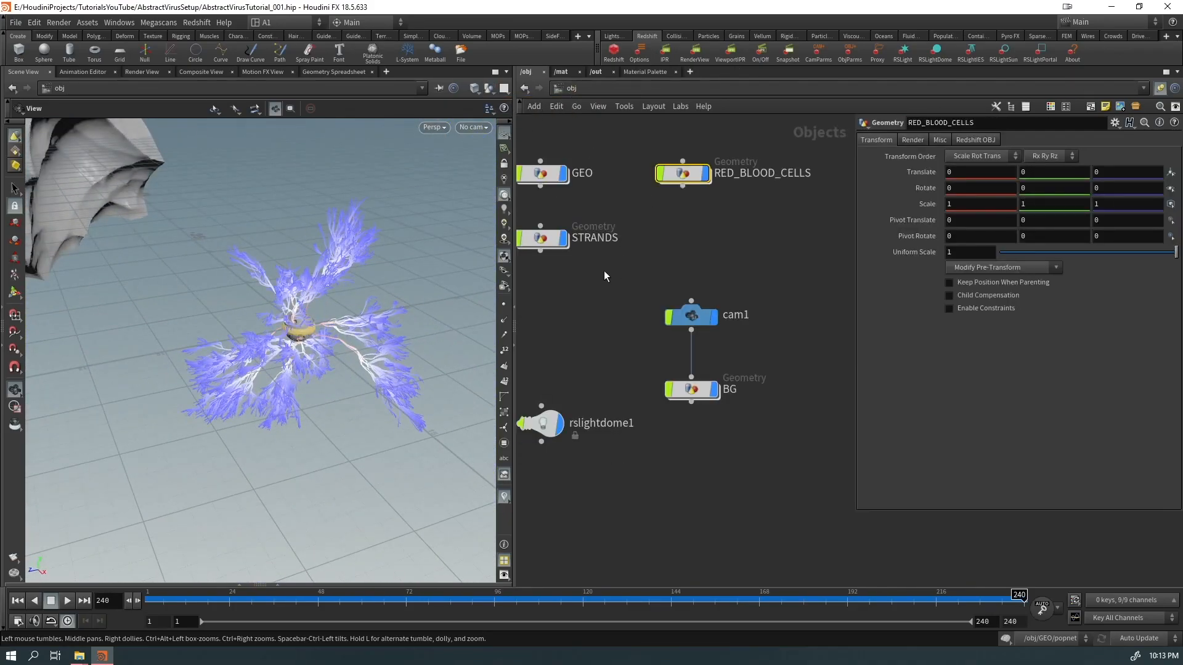
middle_click_drag(603, 271, 652, 292)
left_click(742, 410)
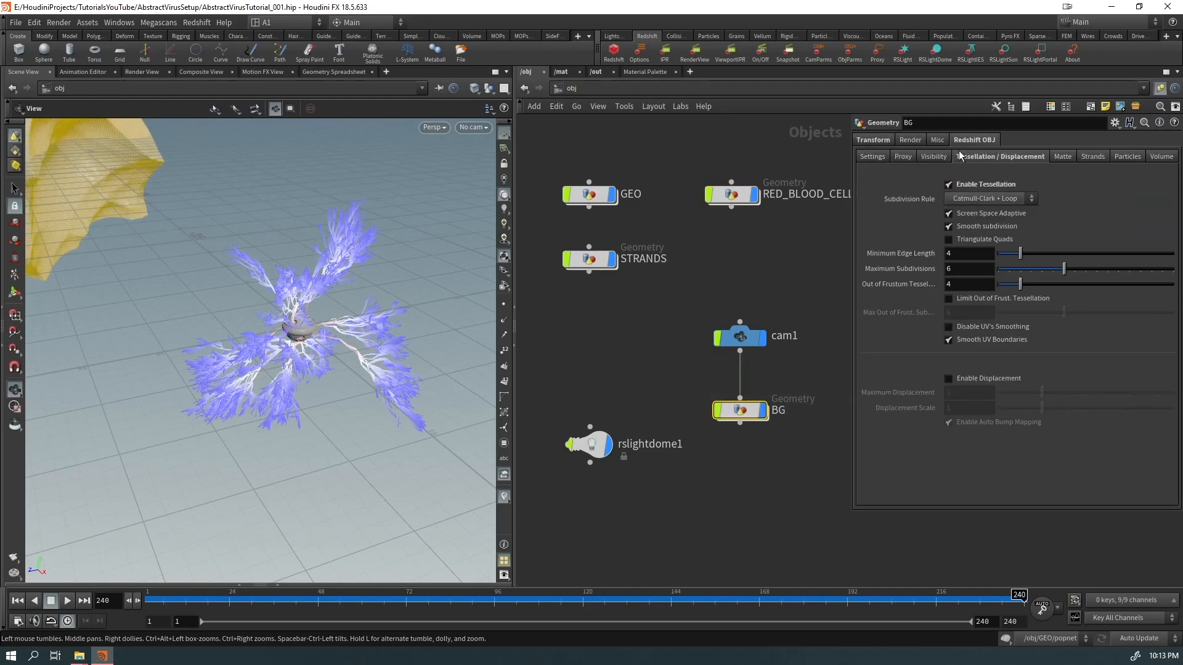
left_click(874, 140)
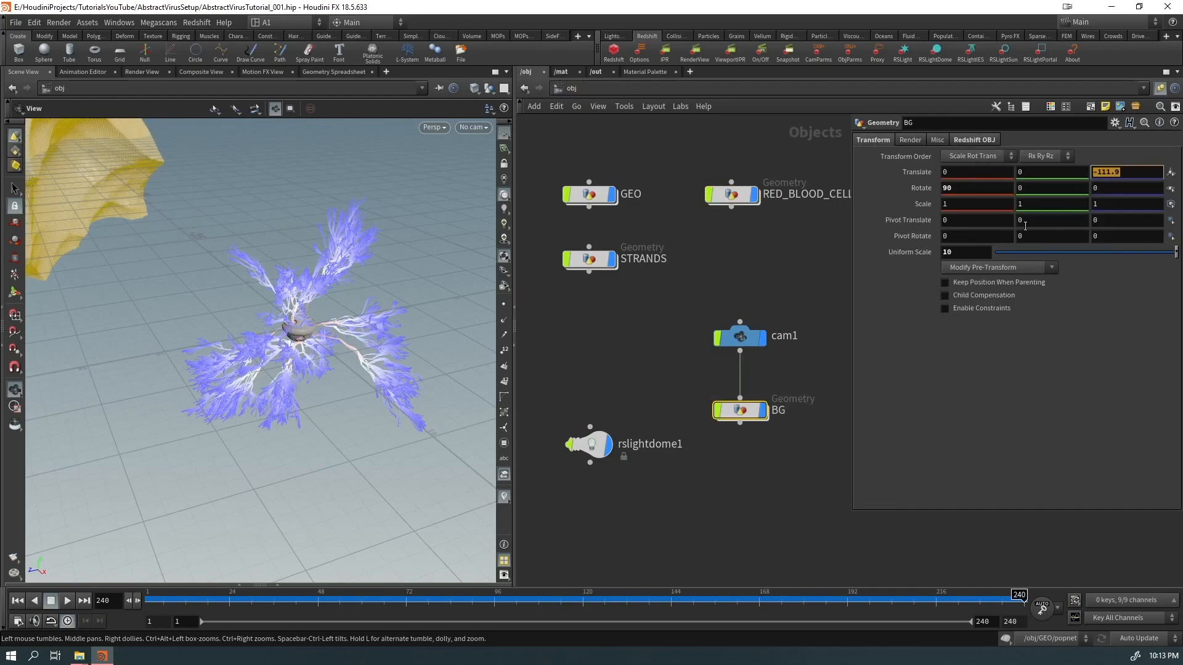
key("Return")
right_click_drag(391, 361, 287, 364)
left_click_drag(287, 363, 345, 352)
Step: Add a second sphere inside RED_BLOOD_CELLS, set its uniform scale to 25, template it and enlarge it further
double_click(732, 195)
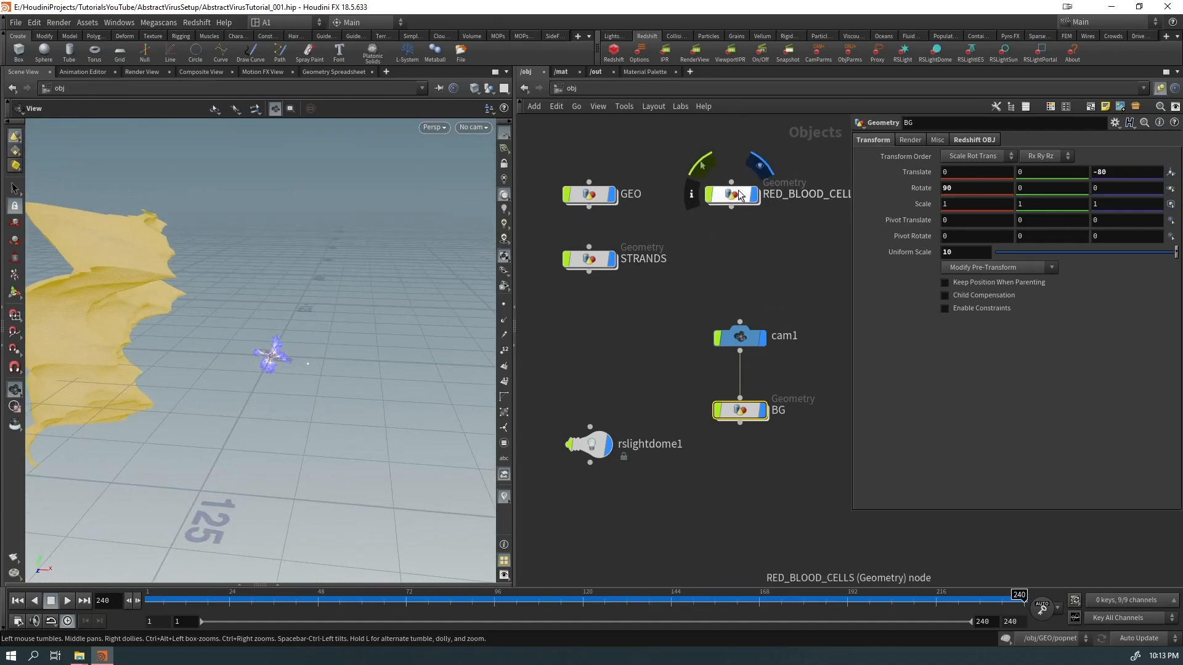
type("sph")
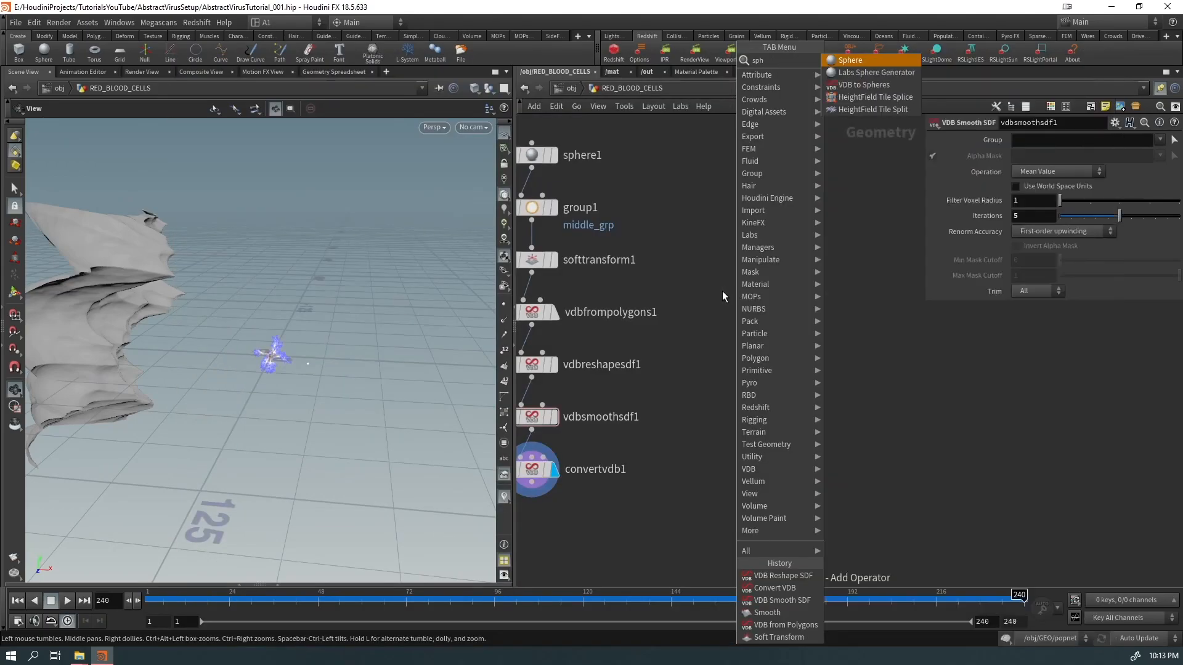
key("Return")
left_click(718, 290)
type("25")
key("Return")
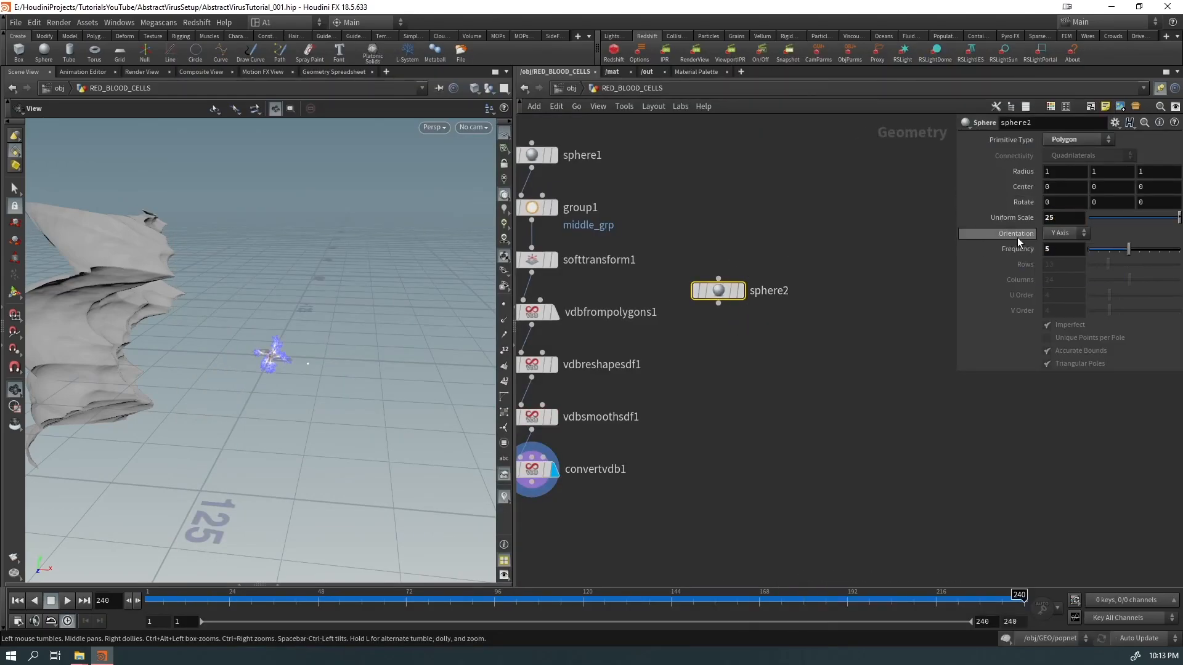
left_click(741, 291)
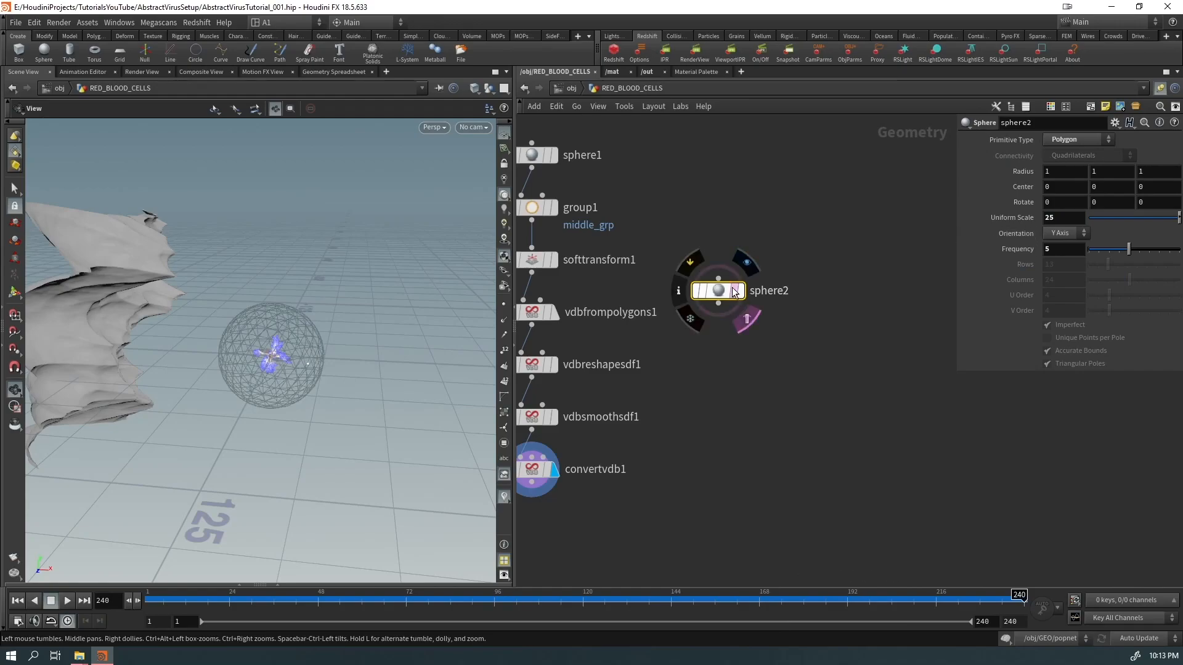
middle_click_drag(1066, 217, 1041, 218)
Step: Append a Transform to the second sphere and translate it to about -48.46, 9.1, 15.89, towards the background surface
key("Tab")
type("transform")
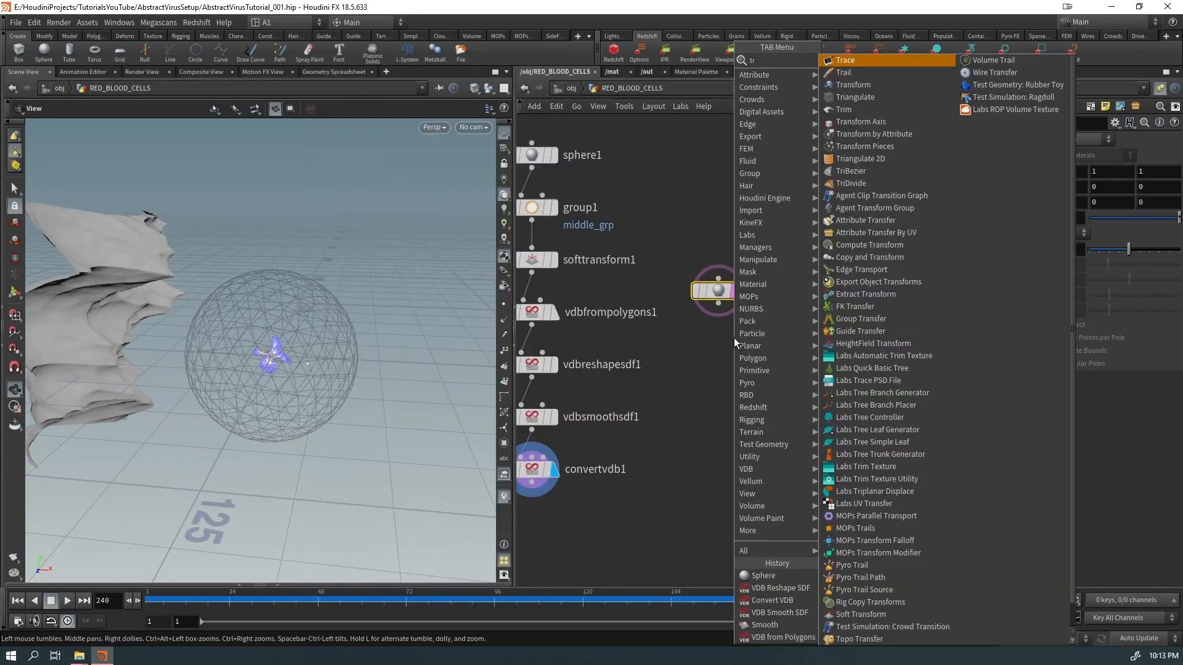
key("Return")
left_click(733, 339)
key("Return")
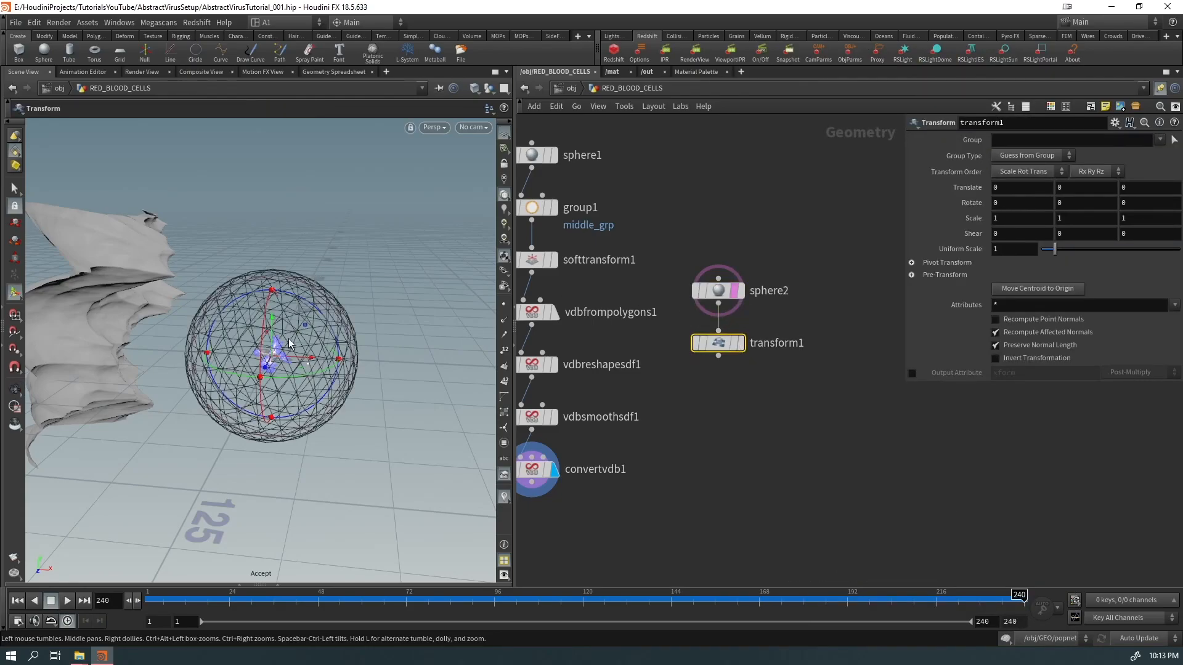
left_click_drag(289, 342, 192, 325, "alt")
key("Escape")
key("Return")
key("Escape")
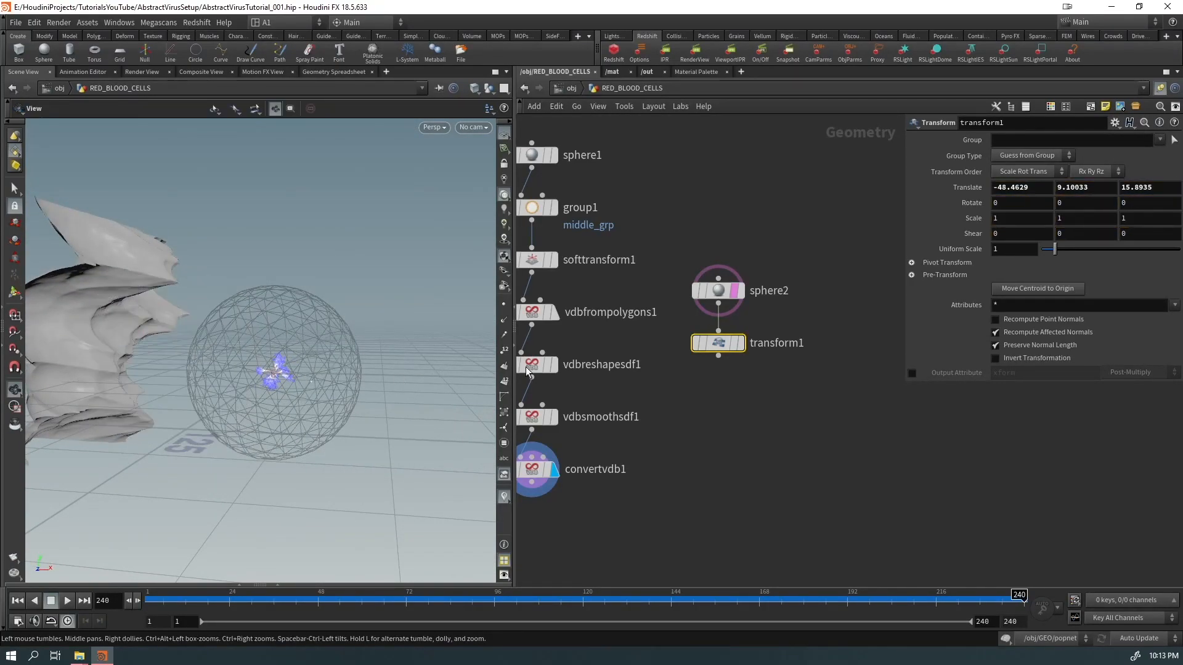
Step: Template the Transform node and check the moved sphere's position against the background
left_click(734, 345)
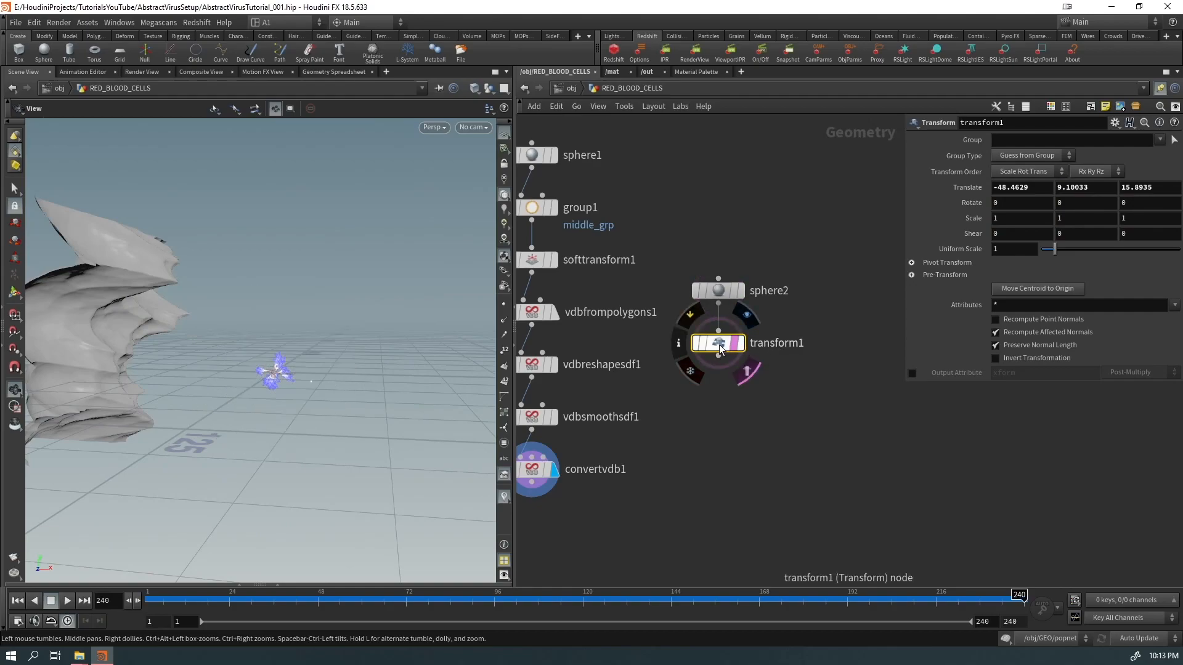
left_click_drag(295, 345, 256, 262)
key("Return")
right_click_drag(233, 325, 267, 303)
left_click_drag(266, 304, 407, 350)
key("Return")
Step: Append an IsoOffset to the Transform, display its fog volume and raise the uniform sampling divisions to 50
key("Tab")
type("isoo")
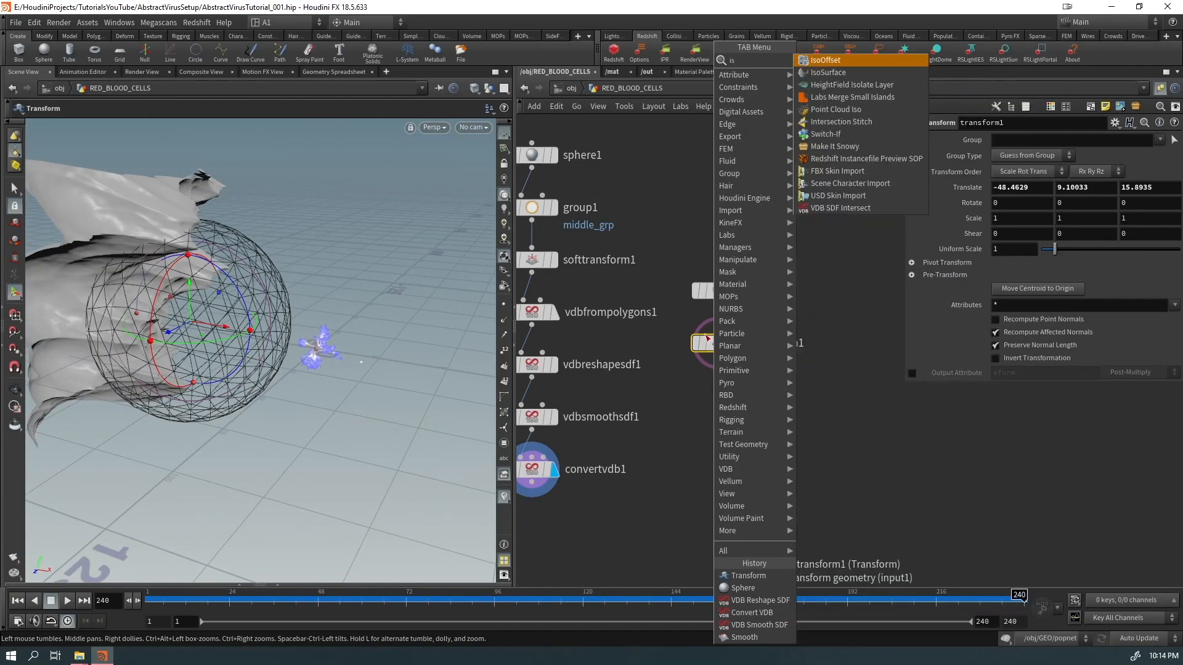
key("Return")
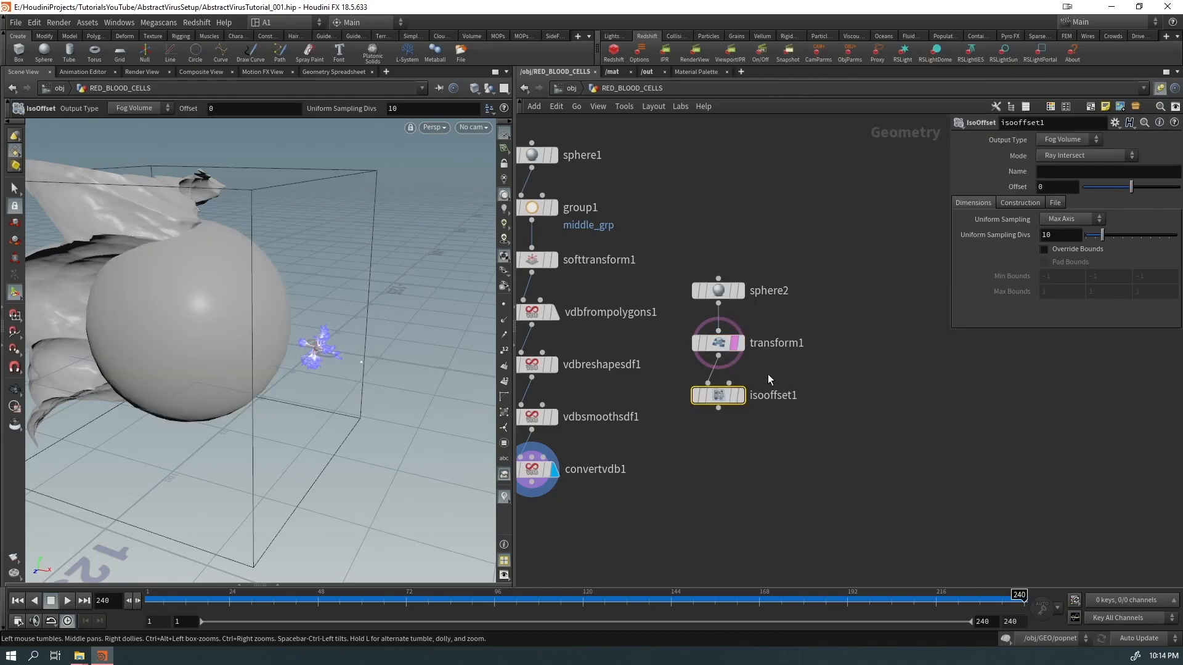
left_click(740, 394)
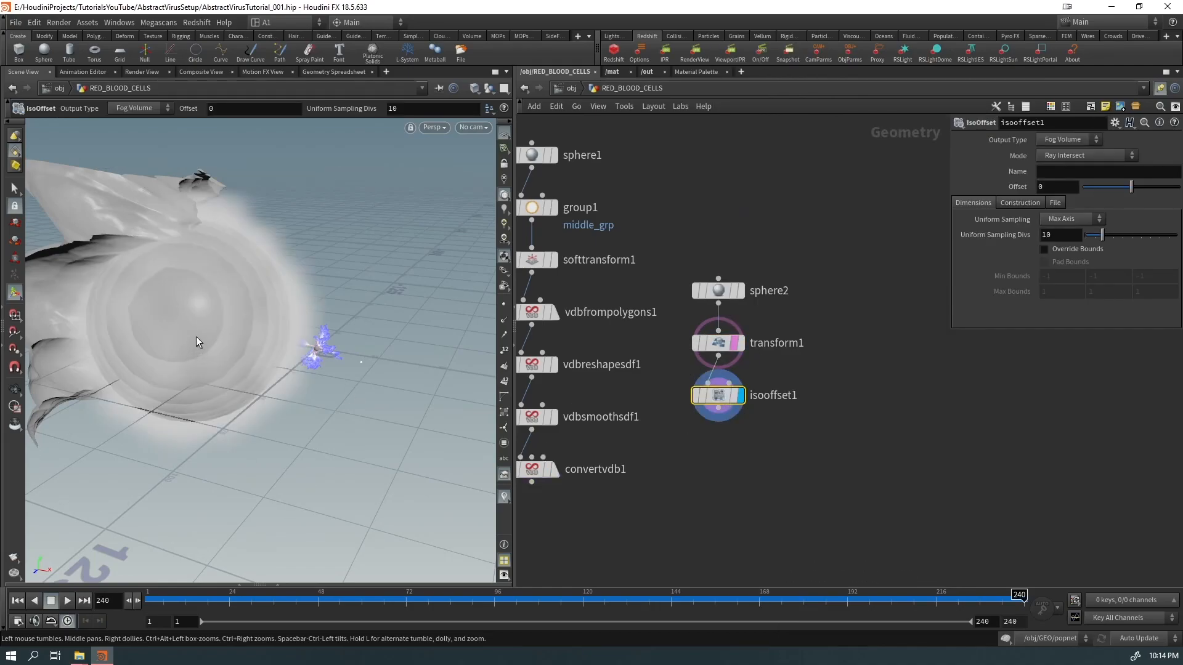
mouse_move(197, 341)
left_mouse_down("alt")
mouse_move(269, 304)
mouse_move(238, 354)
mouse_move(203, 338)
left_mouse_up("alt")
right_click_drag(203, 339, 289, 312, "alt")
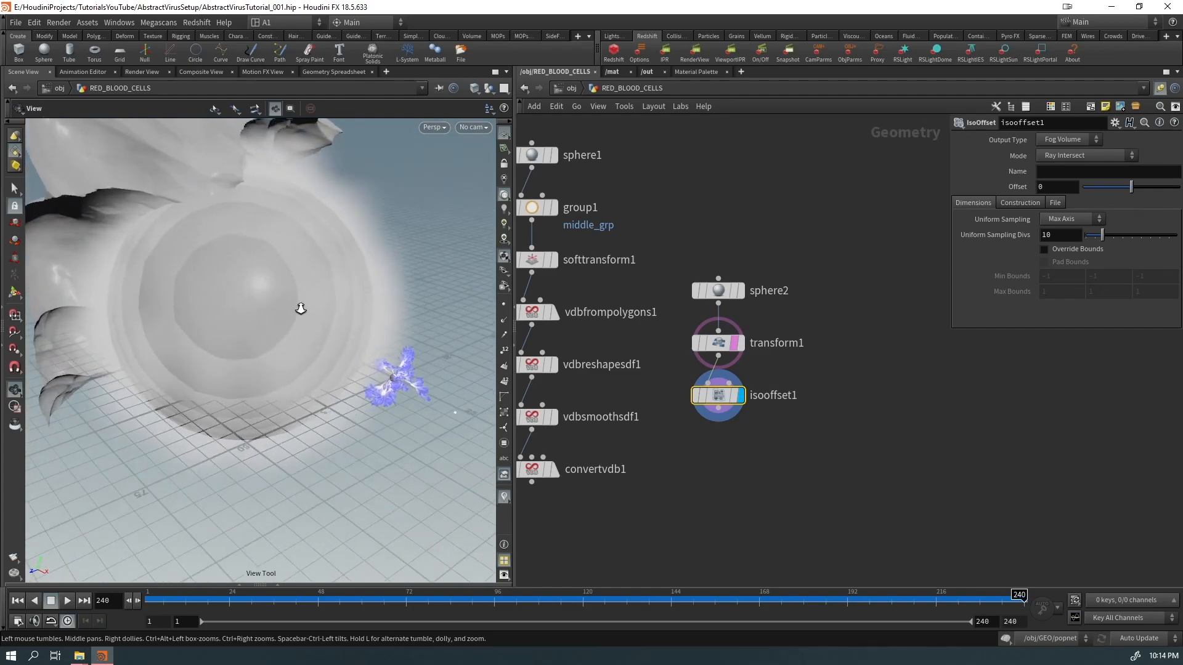
left_click_drag(1102, 235, 1176, 236)
left_click_drag(354, 311, 446, 317)
Step: Append a Scatter node to the IsoOffset, display it and turn off the Transform's template display
key("Tab")
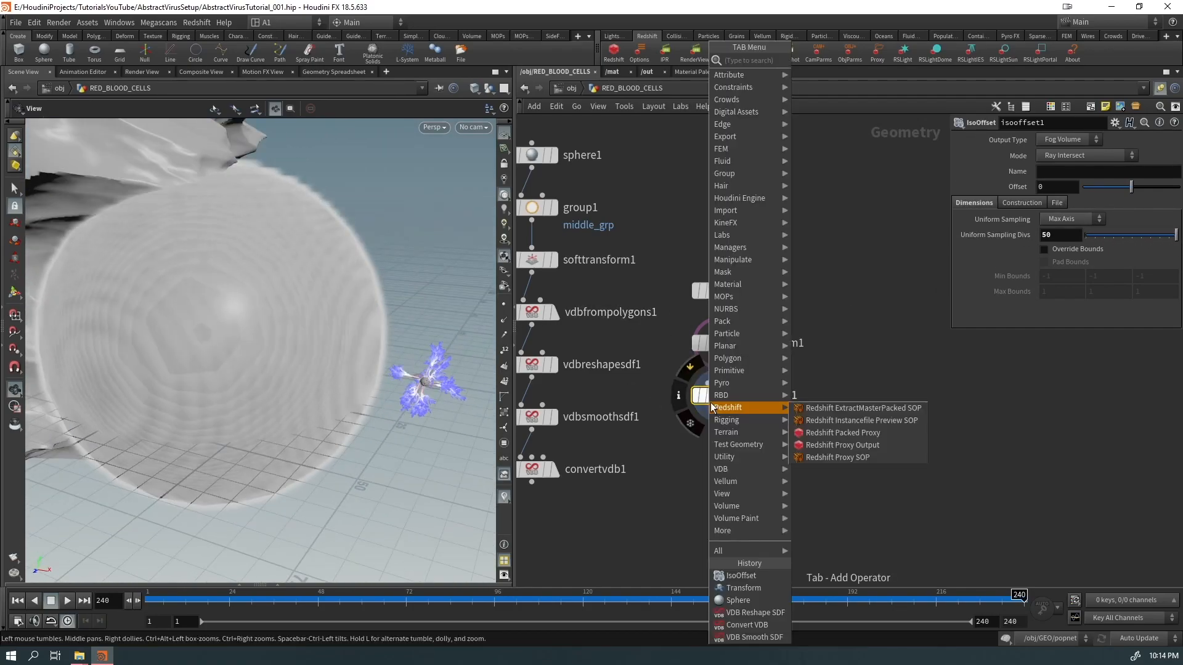
key("Escape")
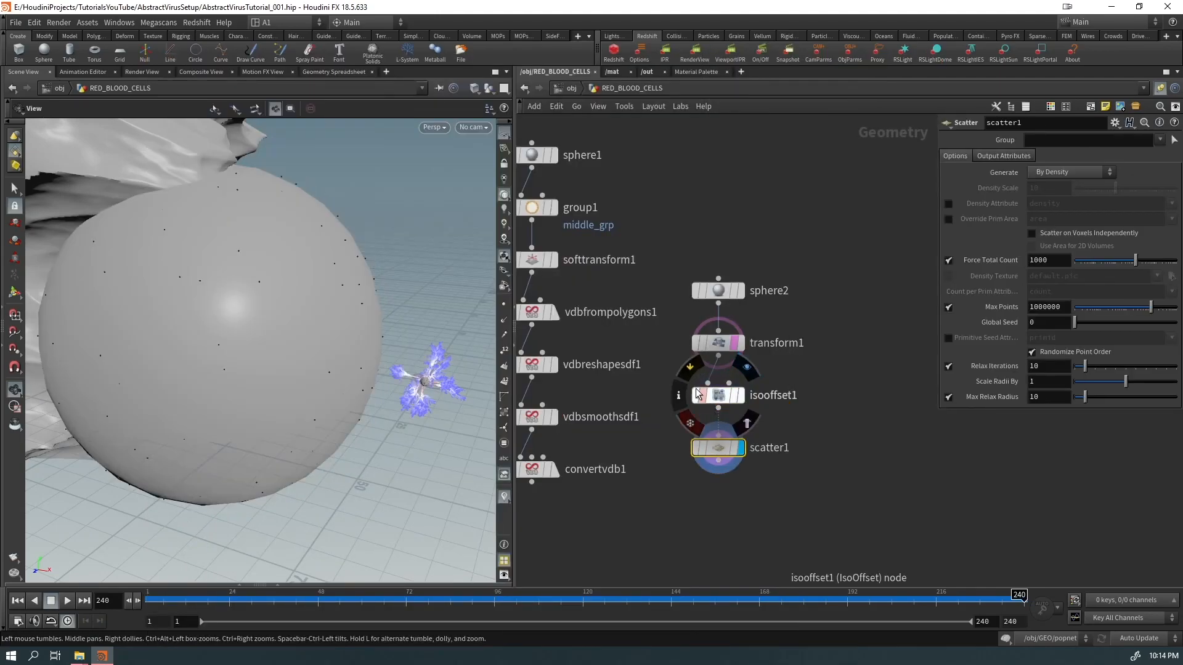
left_click_drag(415, 338, 364, 326)
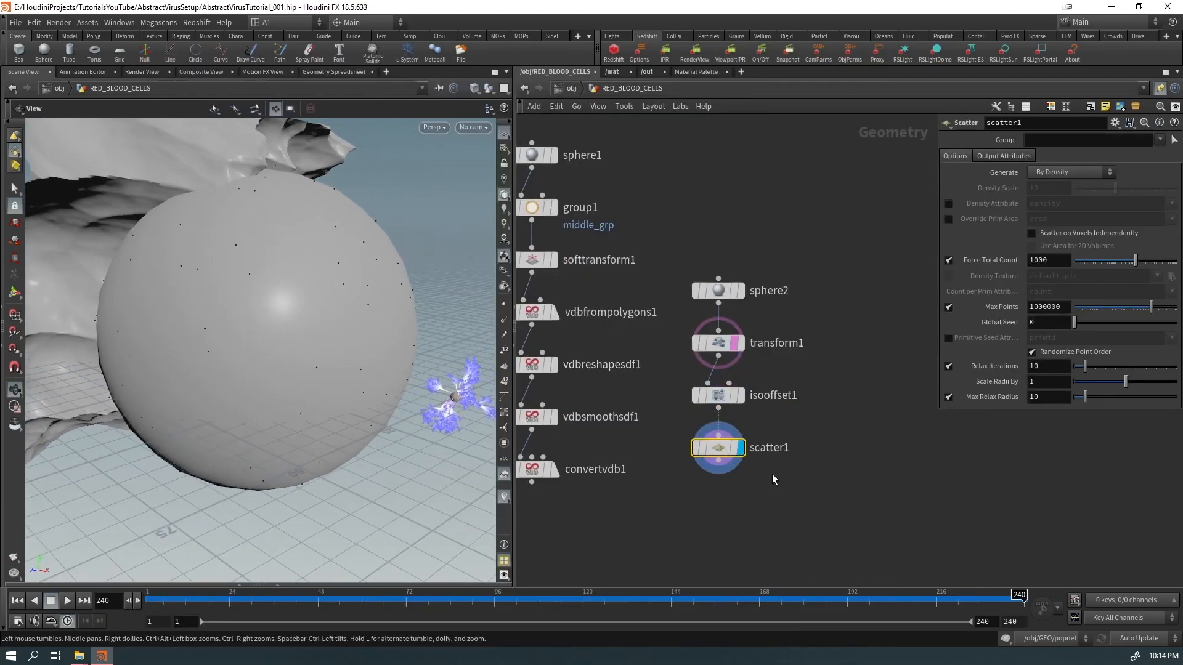
left_click(735, 348)
left_click_drag(359, 407, 306, 335)
Step: Examine how the scattered points fill the space before the background, through cam1 and in the free perspective view
left_click(473, 127)
left_click(480, 176)
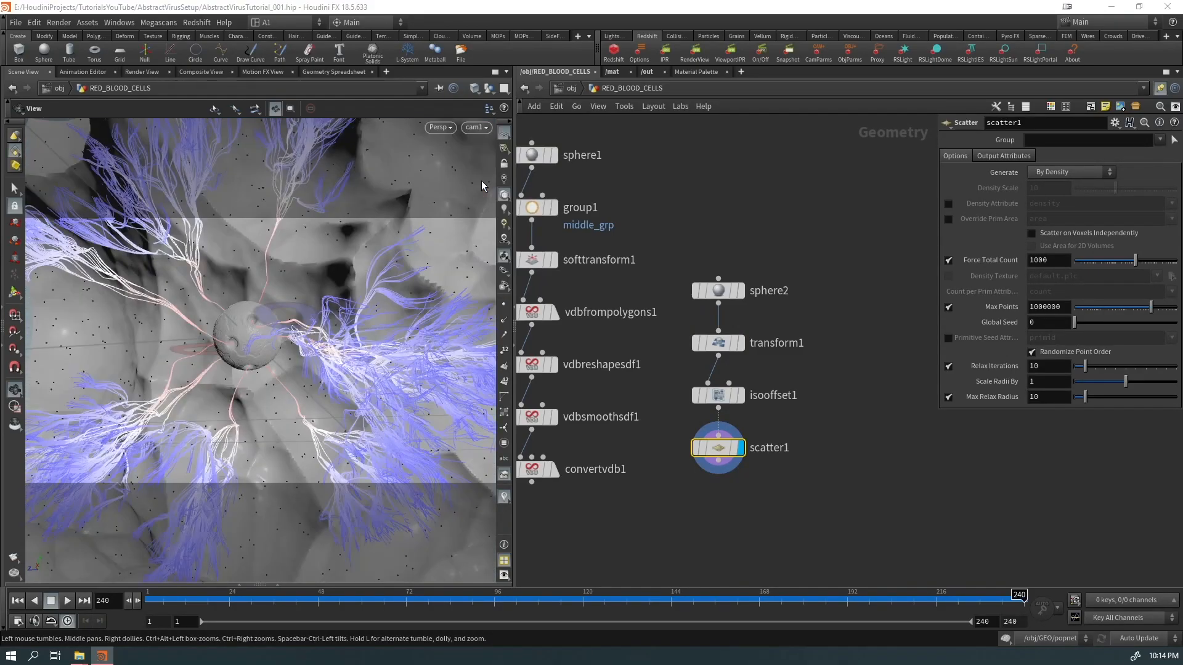
right_click(347, 310)
left_click(381, 302)
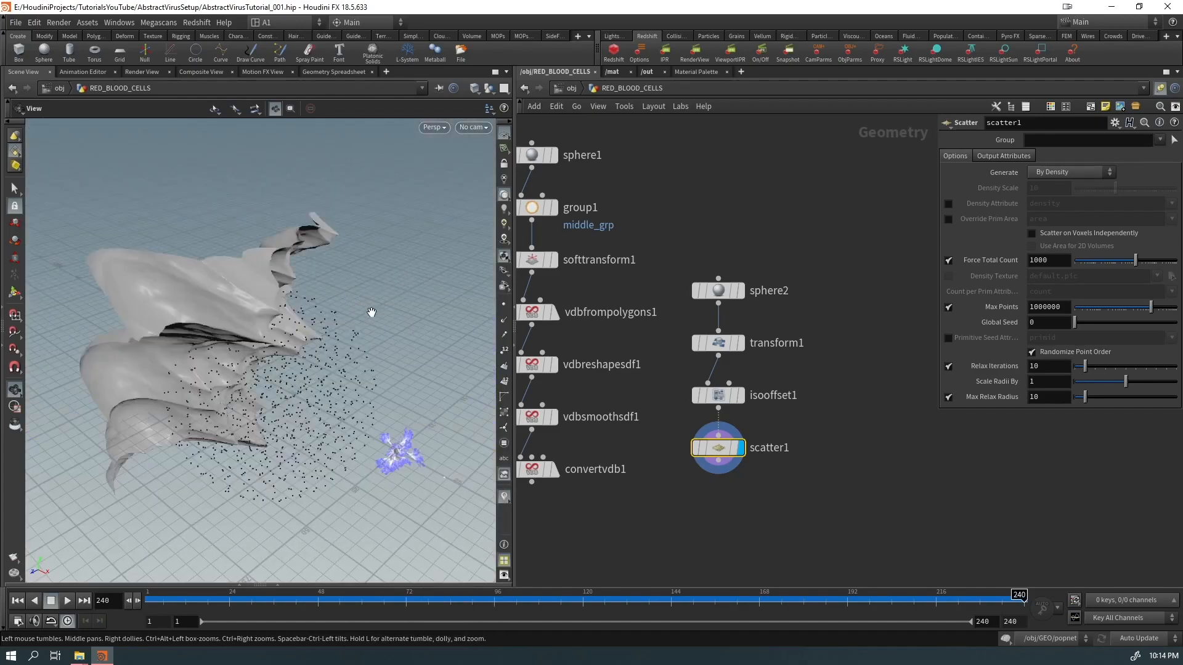
left_click(472, 128)
left_click(474, 184)
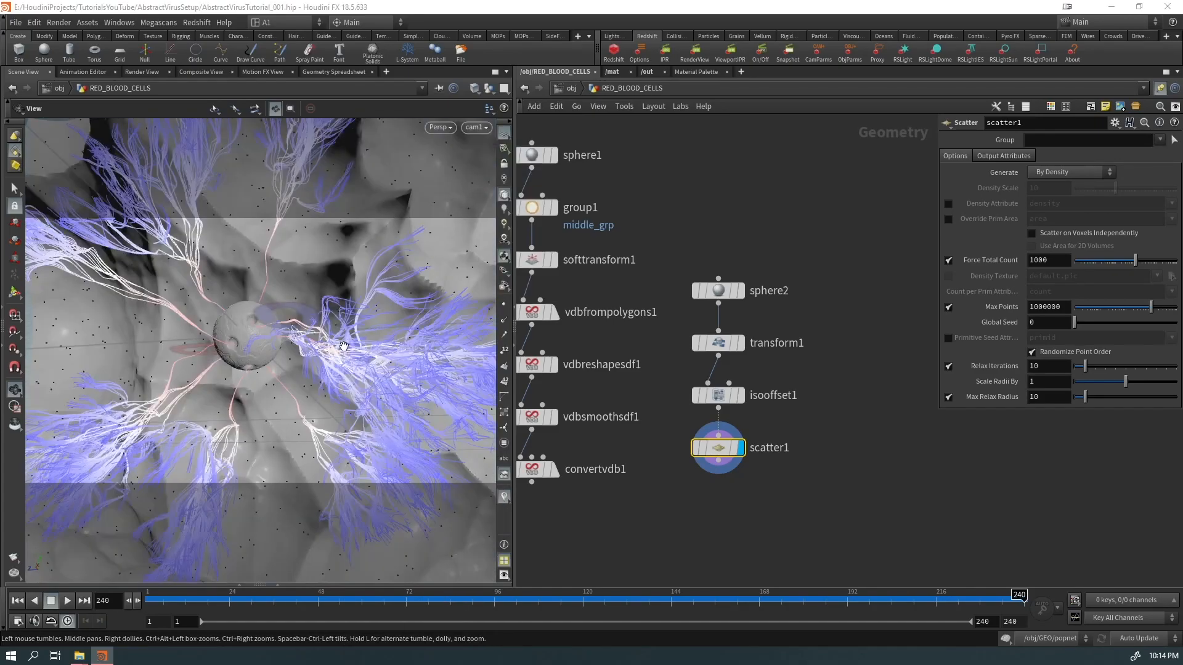
right_click_drag(375, 302, 203, 351)
key("ctrl+z")
left_click_drag(203, 351, 345, 411)
left_click(735, 342)
left_click_drag(331, 359, 368, 366)
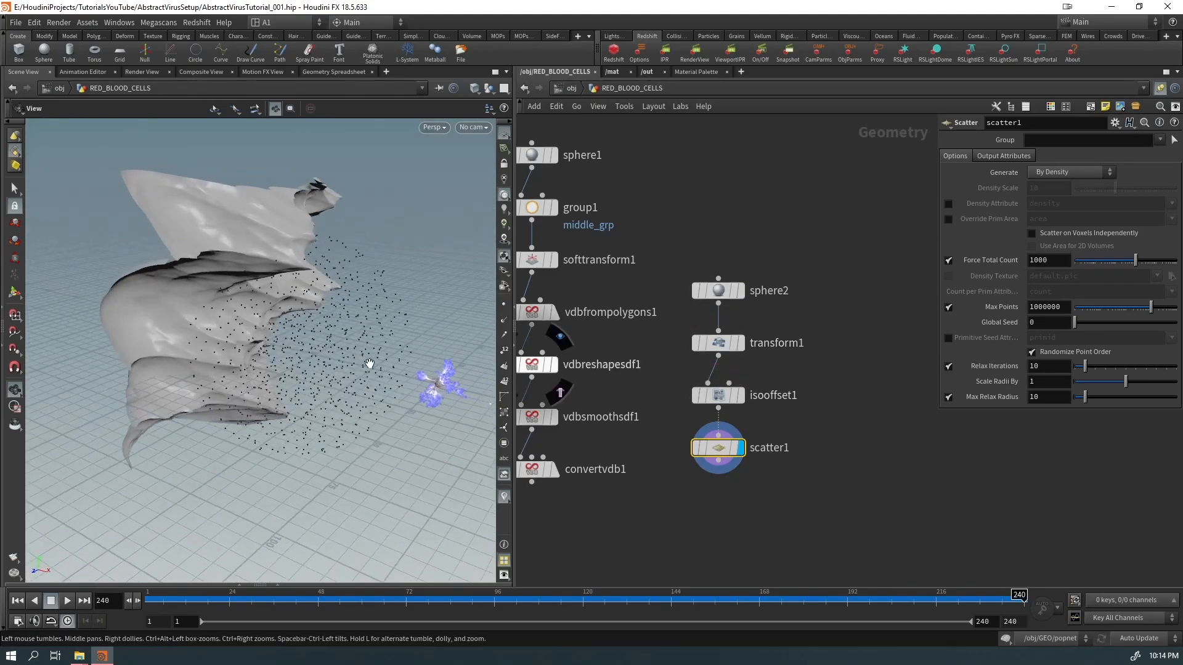
middle_click_drag(368, 367, 282, 365)
left_click_drag(283, 364, 430, 367)
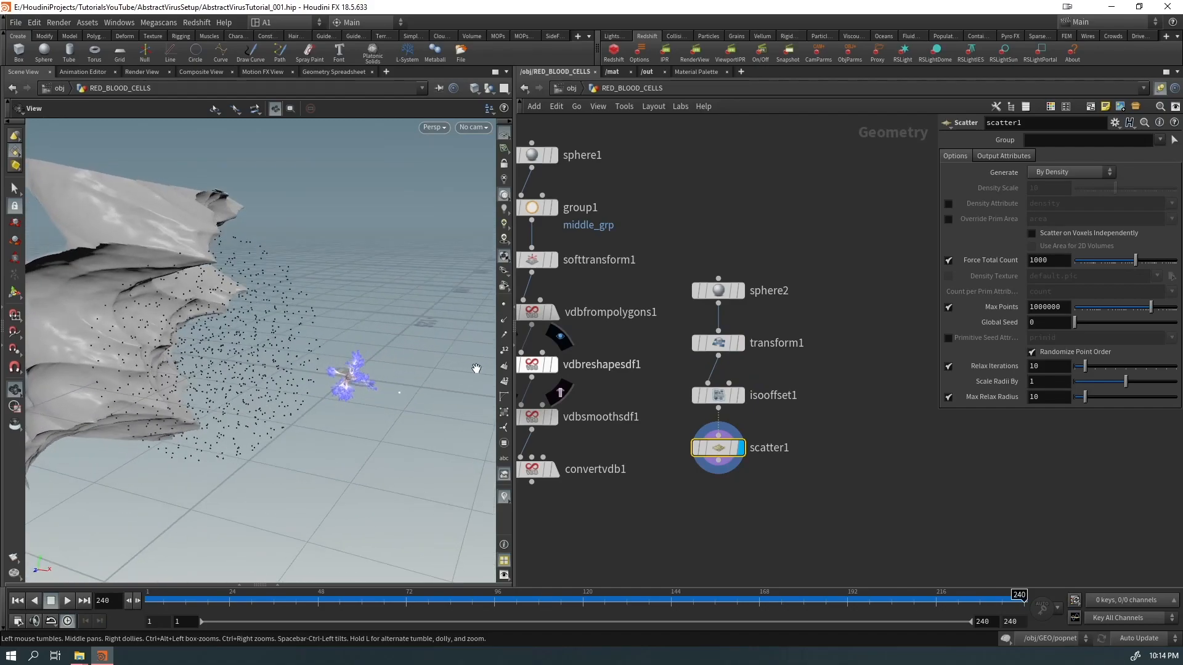
Step: Display the second sphere and then its Transform, and examine the moved sphere's overlap with the virus and background
right_click_drag(344, 372, 459, 334)
left_click_drag(458, 333, 412, 381)
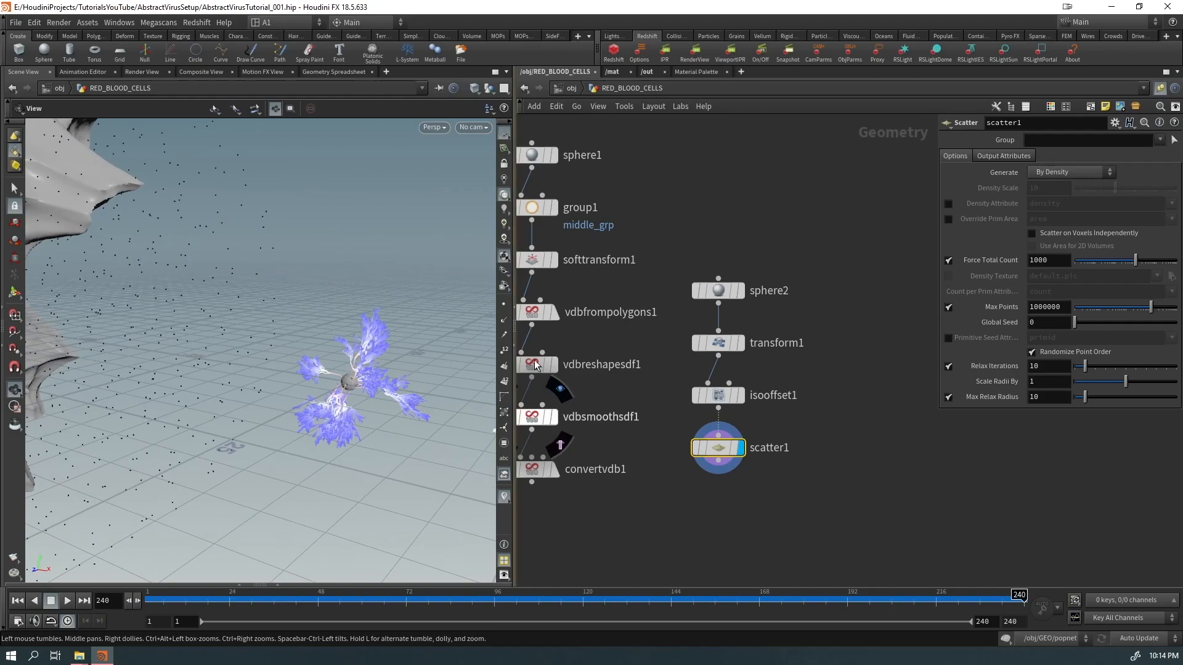
mouse_move(713, 290)
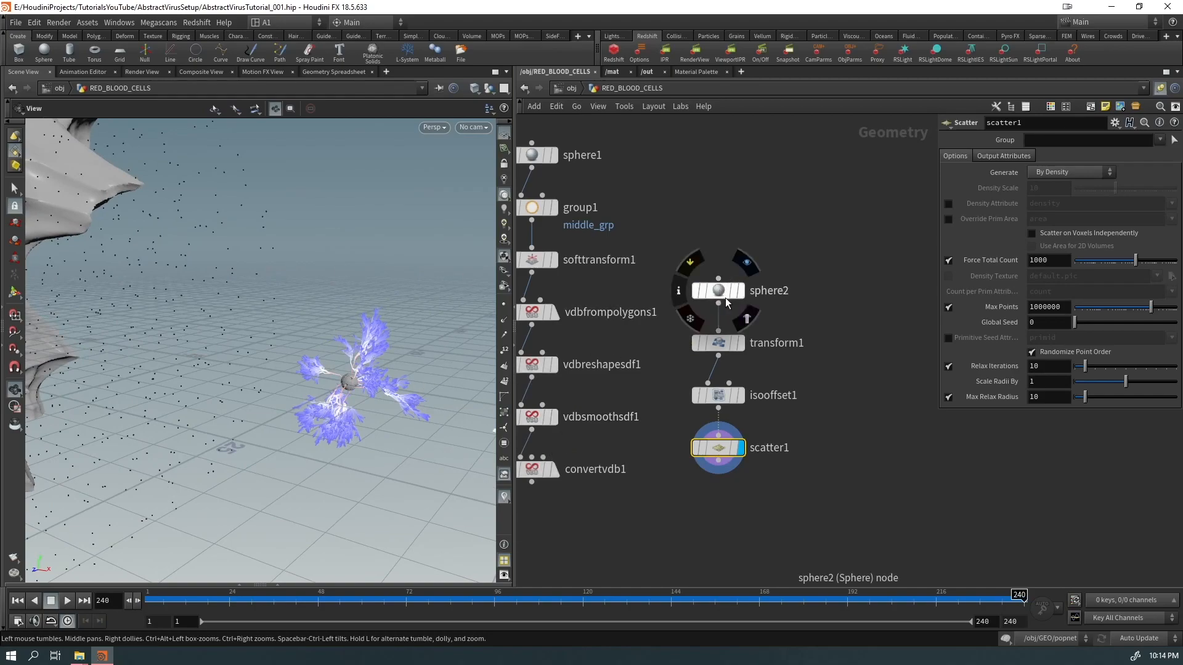
left_click(743, 291)
left_click(742, 291)
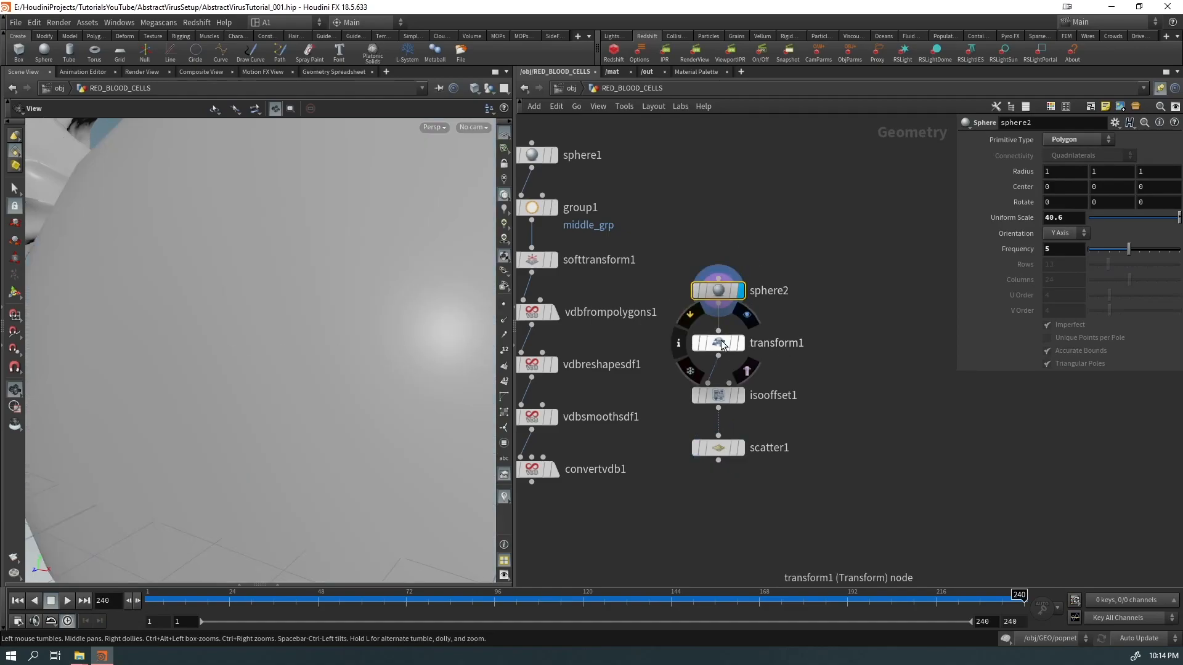
left_click(741, 343)
left_click(723, 345)
scroll(124, 338, "down", 5)
left_click_drag(124, 338, 237, 376)
key("Return")
key("Escape")
left_click_drag(253, 428, 262, 357)
Step: Insert a Boolean node between the Transform and the IsoOffset and display it
left_click(722, 301)
left_click(827, 312)
left_click_drag(785, 393, 731, 371)
key("Tab")
type("bool")
key("Return")
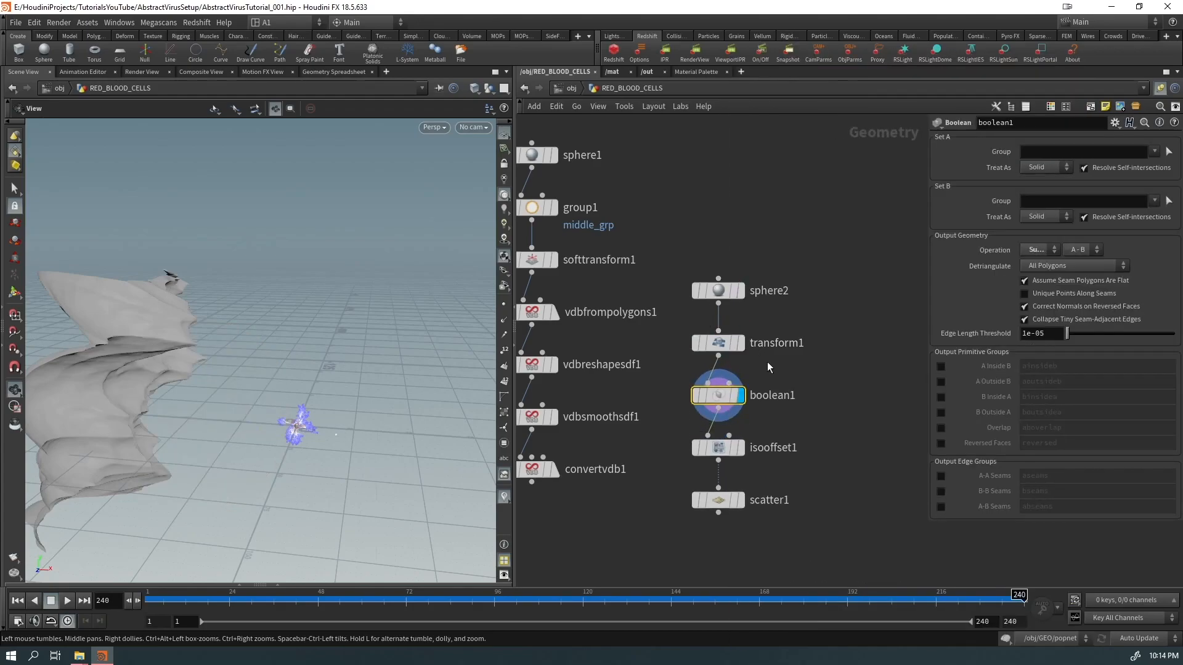
Step: Add a third Sphere beside the Transform, connect it to the Boolean's second input and display the Boolean
key("Tab")
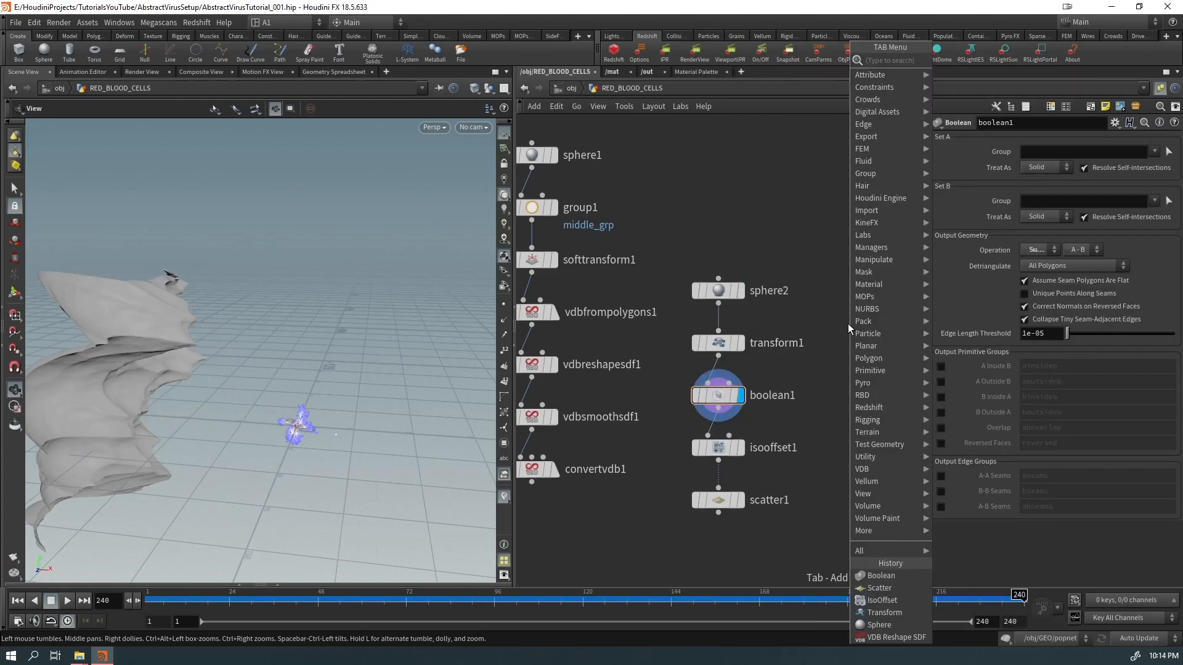
type("sph")
key("Return")
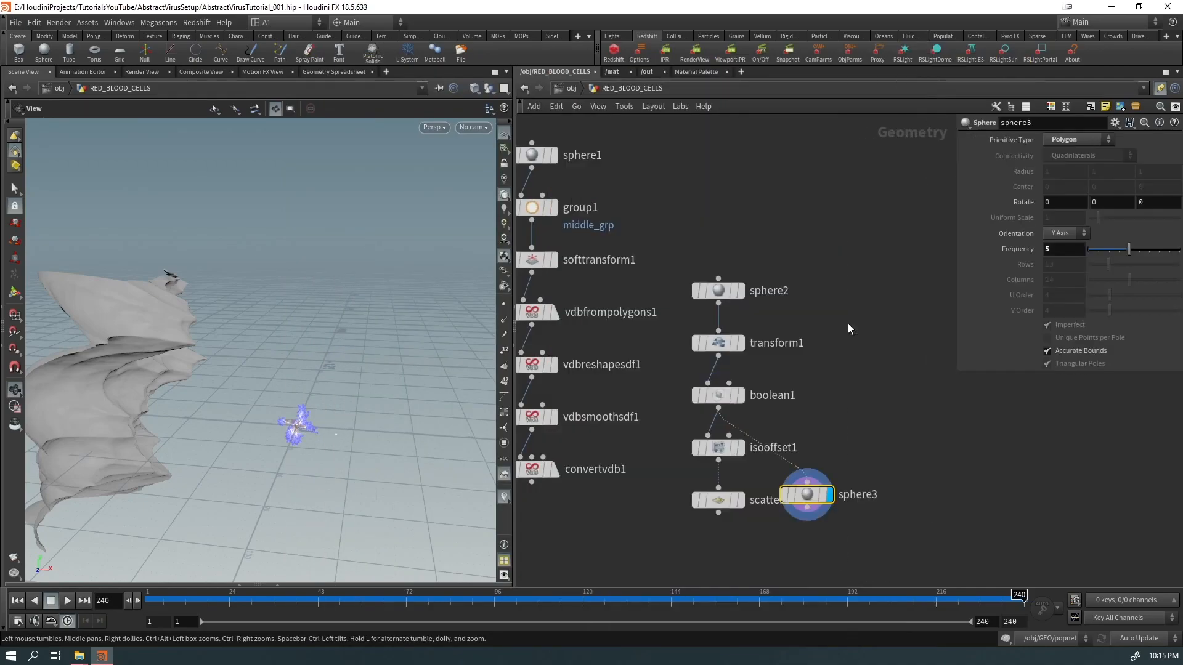
left_click(868, 330)
left_click_drag(841, 368, 789, 327)
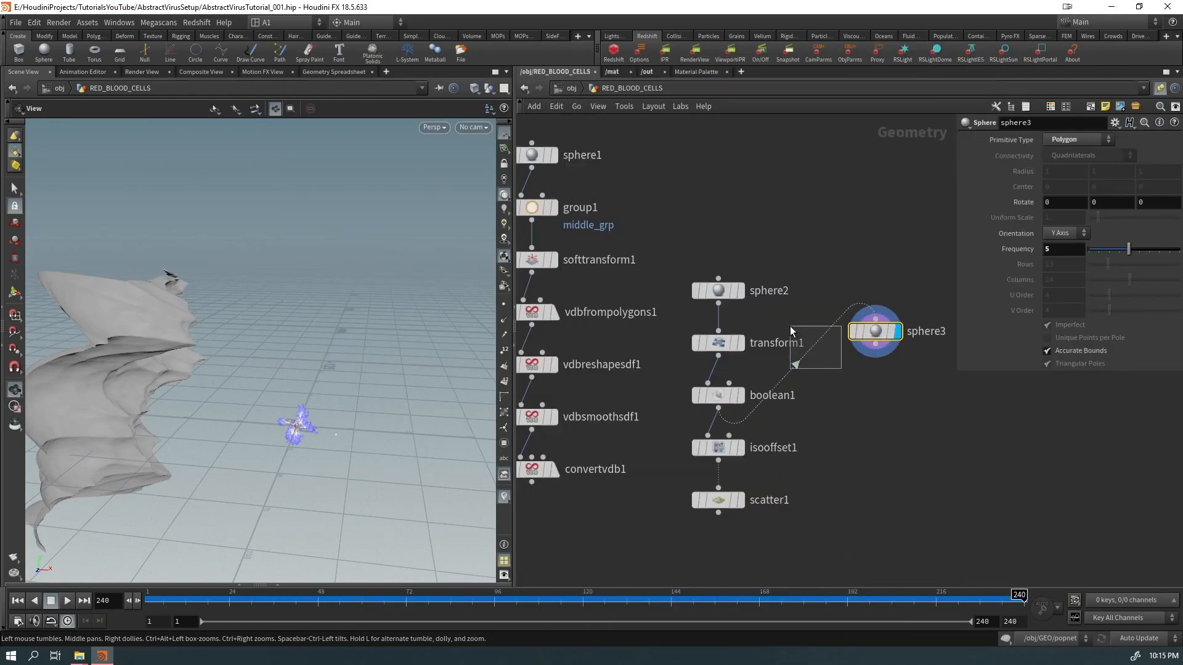
left_click(871, 337)
left_click_drag(872, 338, 838, 344)
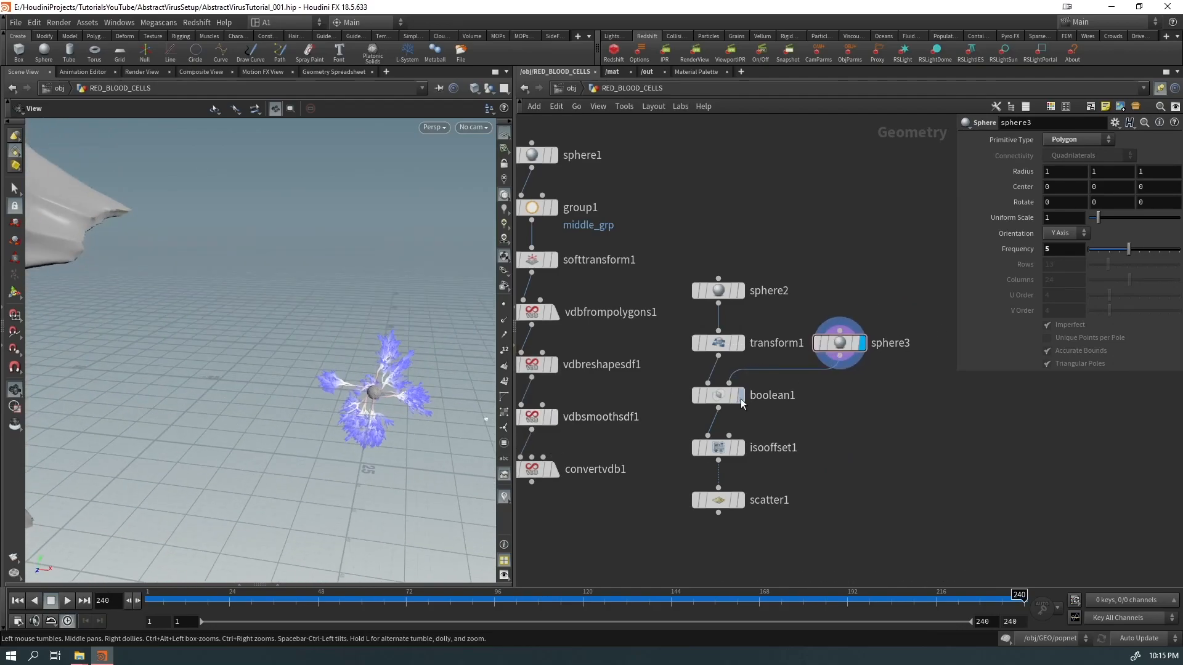
left_click(738, 395)
left_click(734, 396)
Step: Enlarge the subtracted sphere around the virus, setting its uniform scale to 10 and then raising it to 18.8
left_click(838, 346)
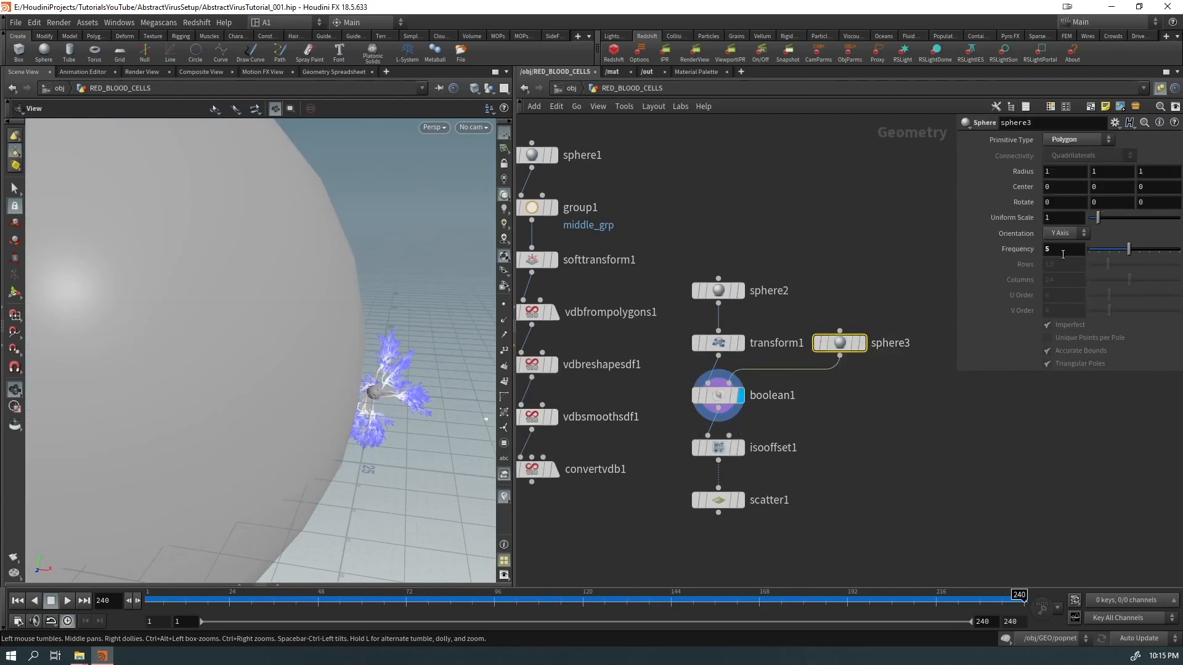
type("10")
key("Return")
left_click_drag(276, 374, 246, 346)
right_click_drag(246, 346, 300, 405)
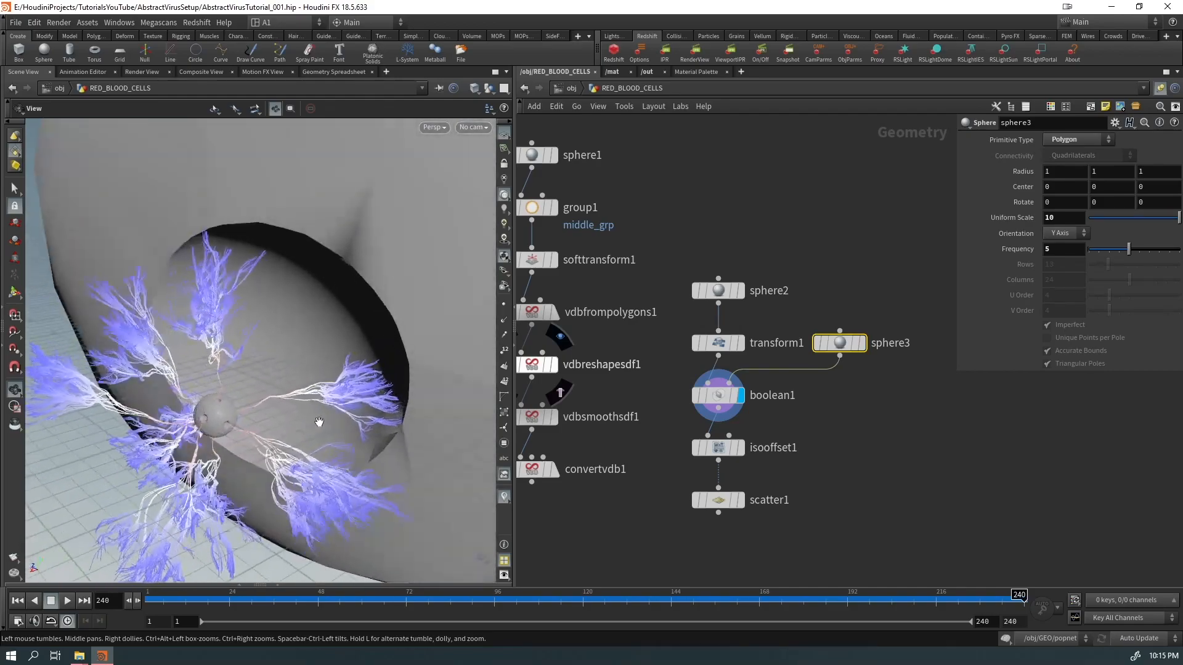
middle_click_drag(1050, 218, 1151, 220)
right_click_drag(336, 348, 234, 388)
left_click_drag(234, 388, 241, 319)
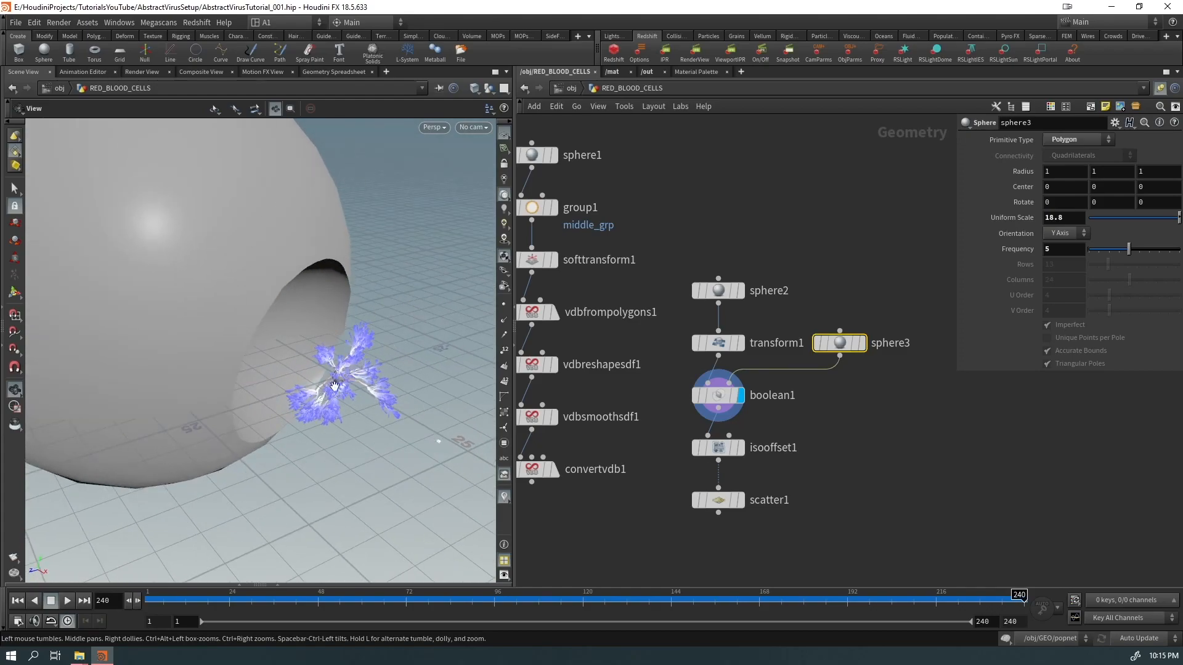
Step: Display the IsoOffset and then the Scatter, and check the point distribution around the virus
left_click(741, 448)
left_click_drag(320, 425, 293, 274)
double_click(750, 500)
left_click(741, 500)
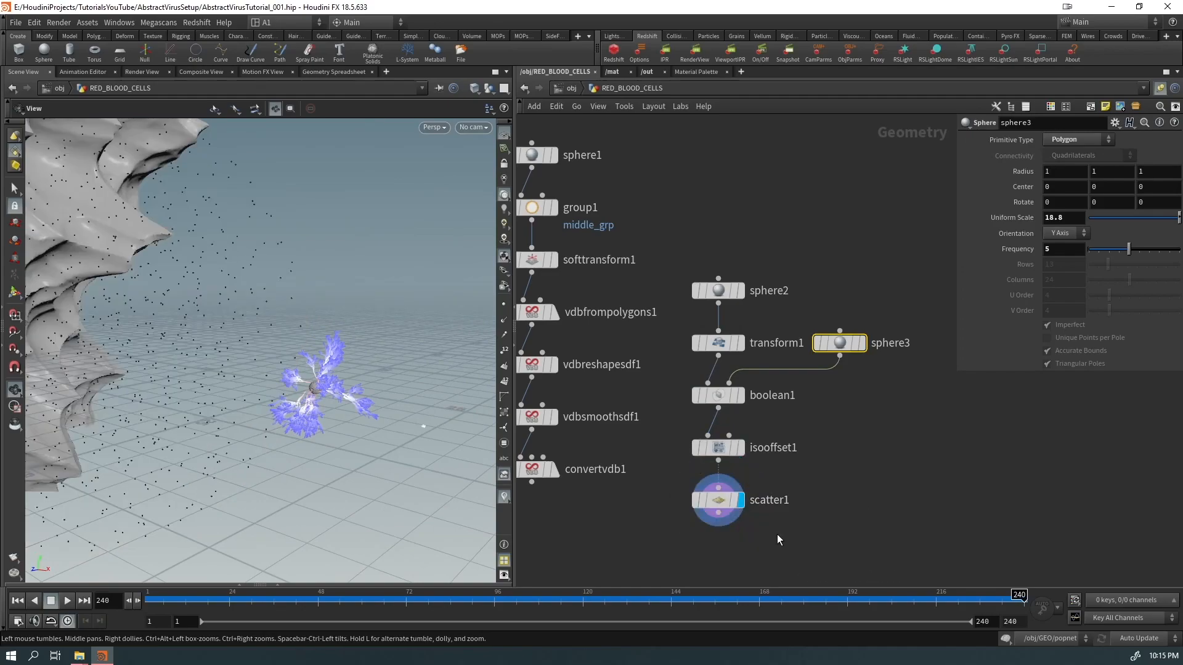
middle_click_drag(748, 546, 757, 491)
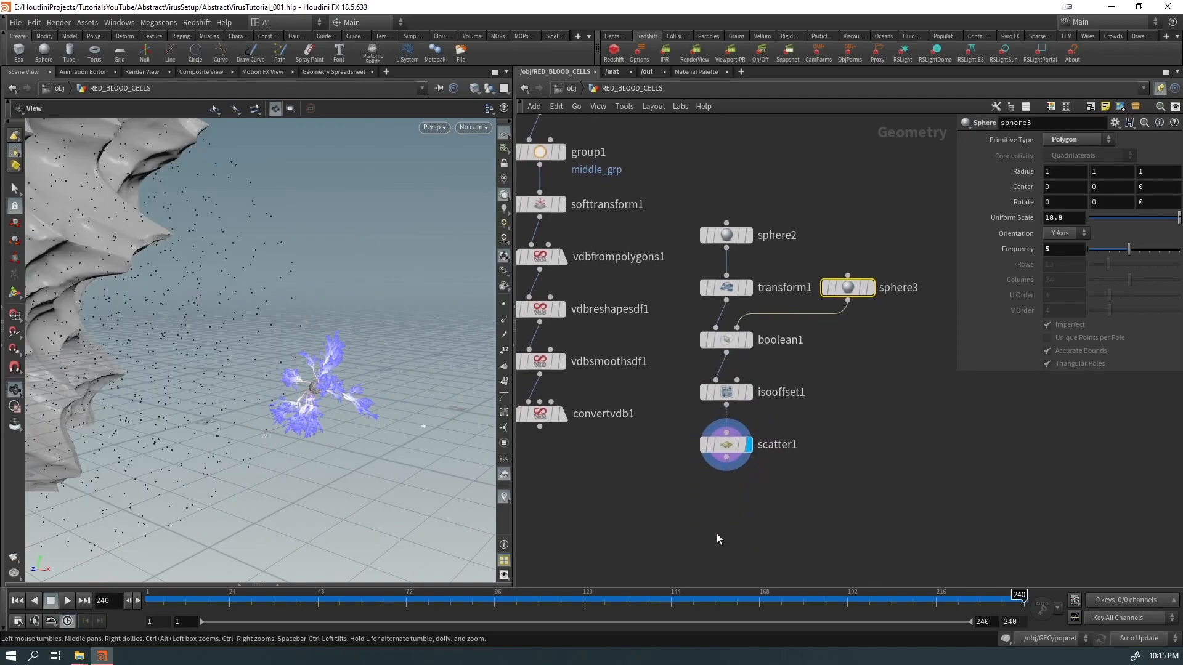
left_click_drag(358, 361, 226, 354)
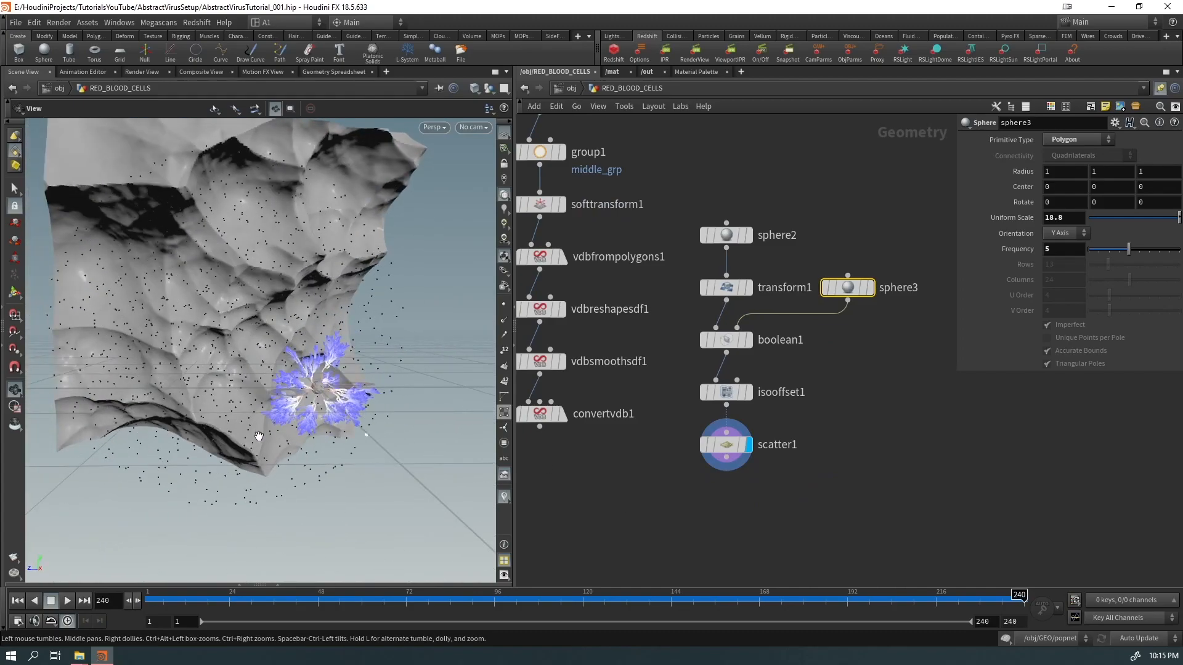
Step: Add a Copy to Points node that copies the ConvertVDB blood cell onto the Scatter's points
middle_click_drag(704, 519, 695, 393)
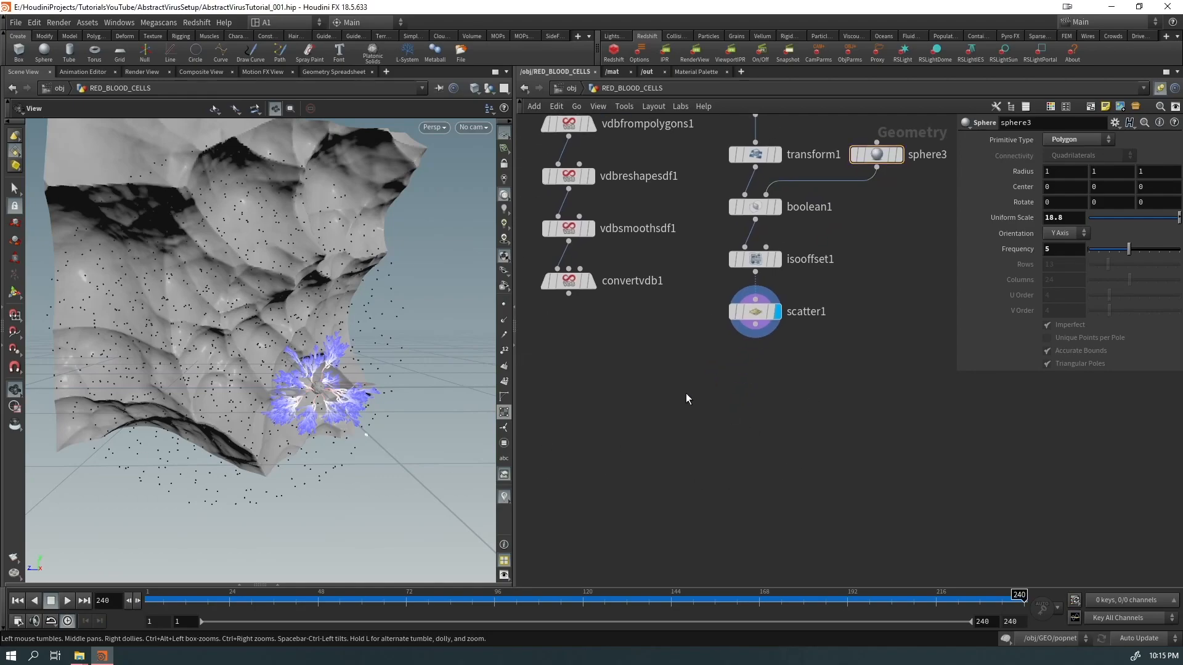
left_click_drag(615, 308, 606, 284)
left_click_drag(758, 366, 823, 311, "shift")
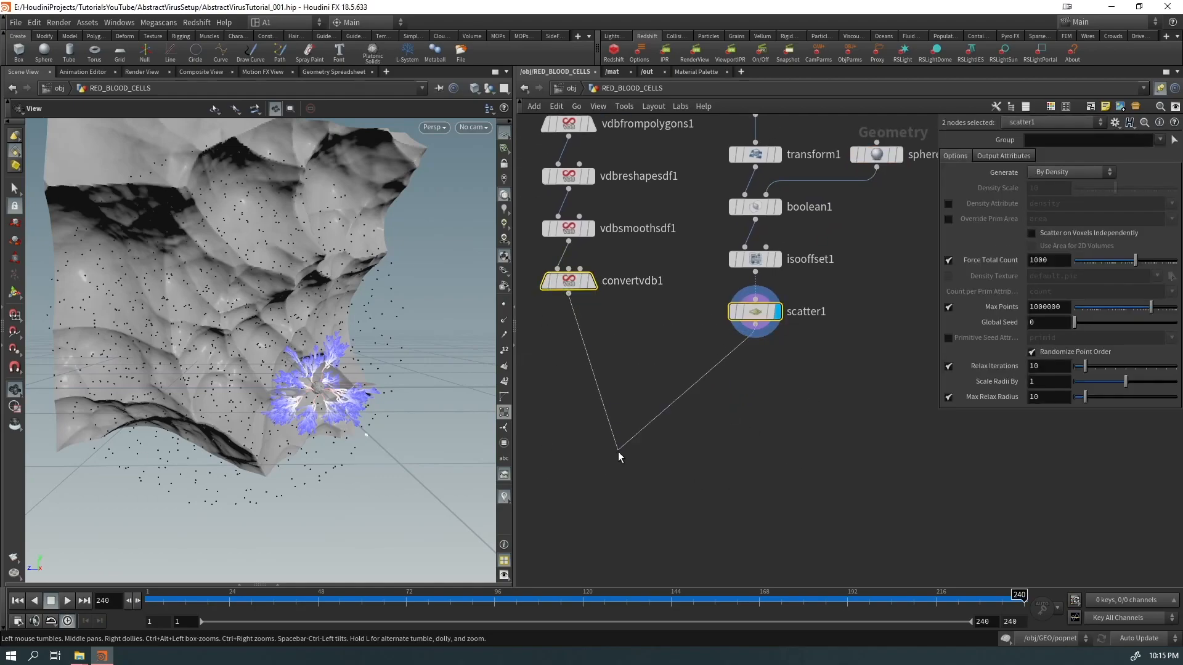
key("Tab")
type("copy")
key("Return")
left_click(610, 476)
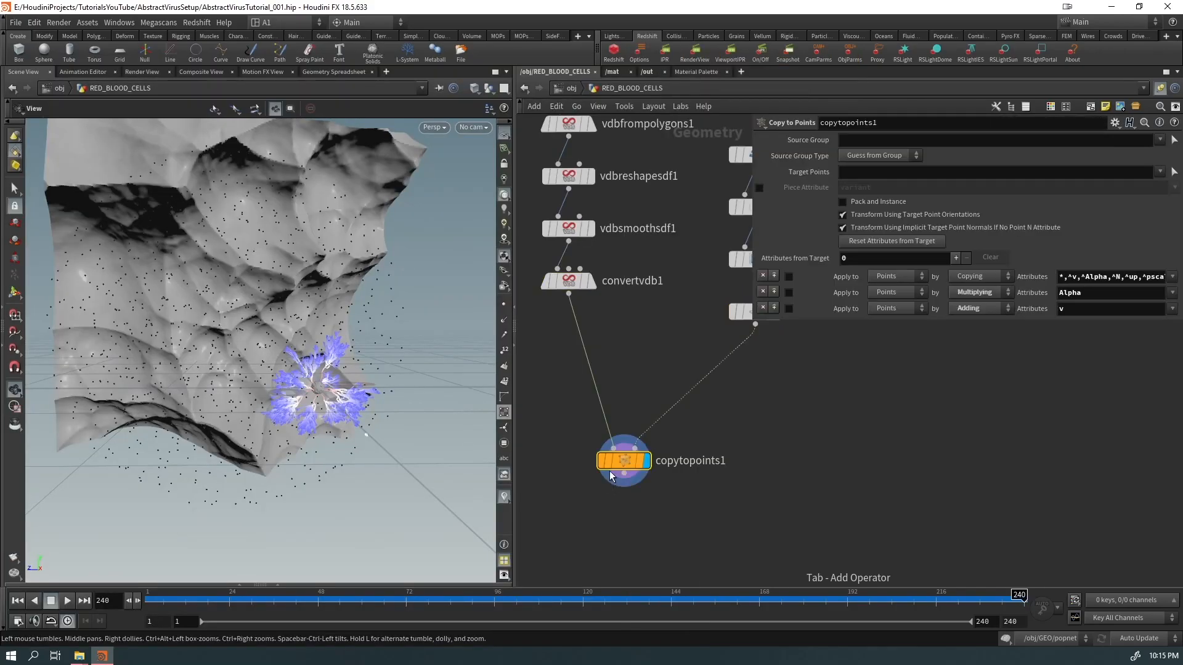
left_click_drag(323, 354, 217, 358)
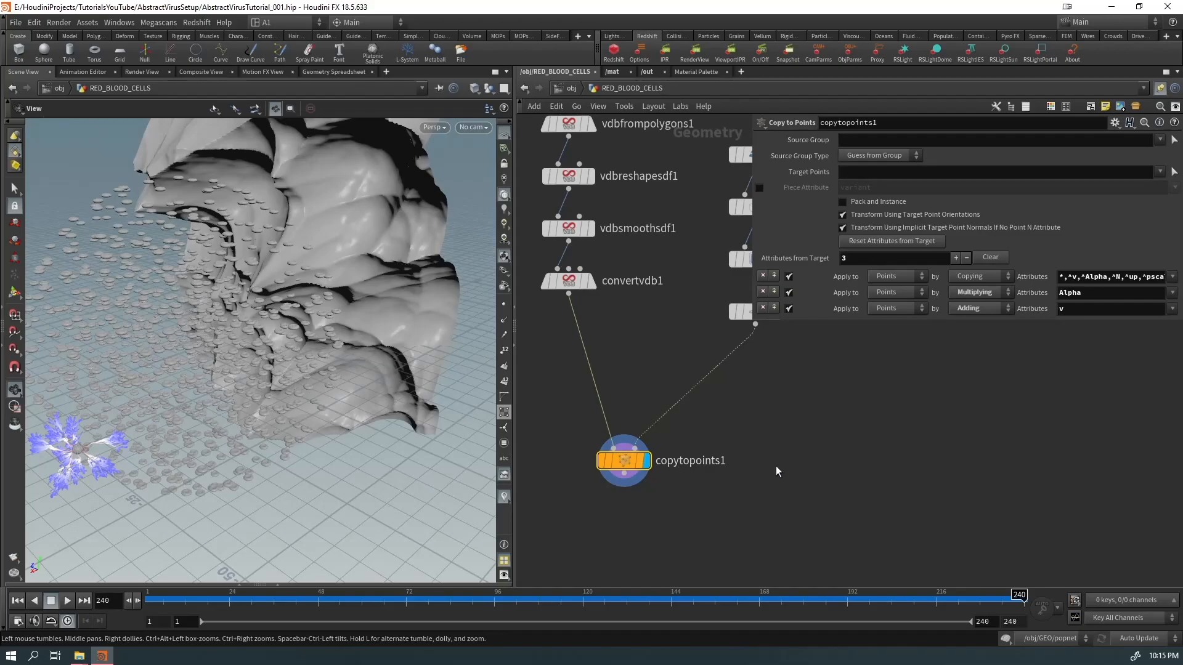
Step: Insert an Attribute Randomize node for the attribute N between the Scatter and the Copy to Points
key("shift+s")
middle_click_drag(768, 471, 675, 484)
key("Tab")
type("attrib rand")
key("Return")
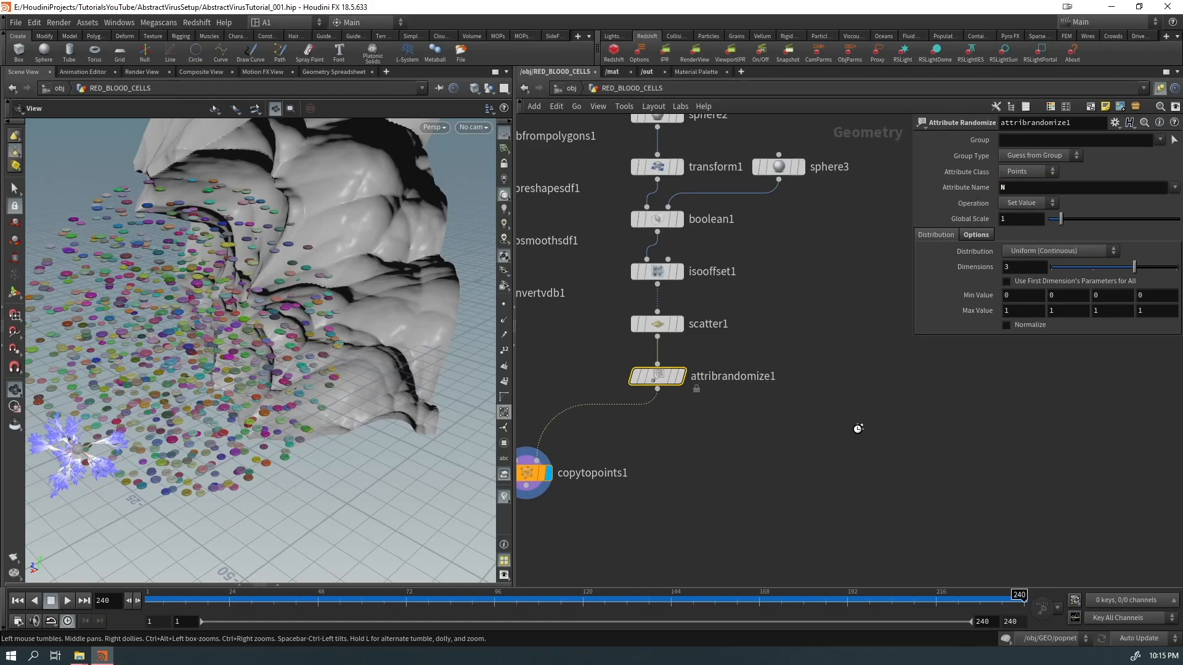
Step: Display the Scatter and then the Attribute Randomize, and examine the points and their randomized normals from several angles
left_click_drag(233, 254, 320, 400)
left_click(681, 324)
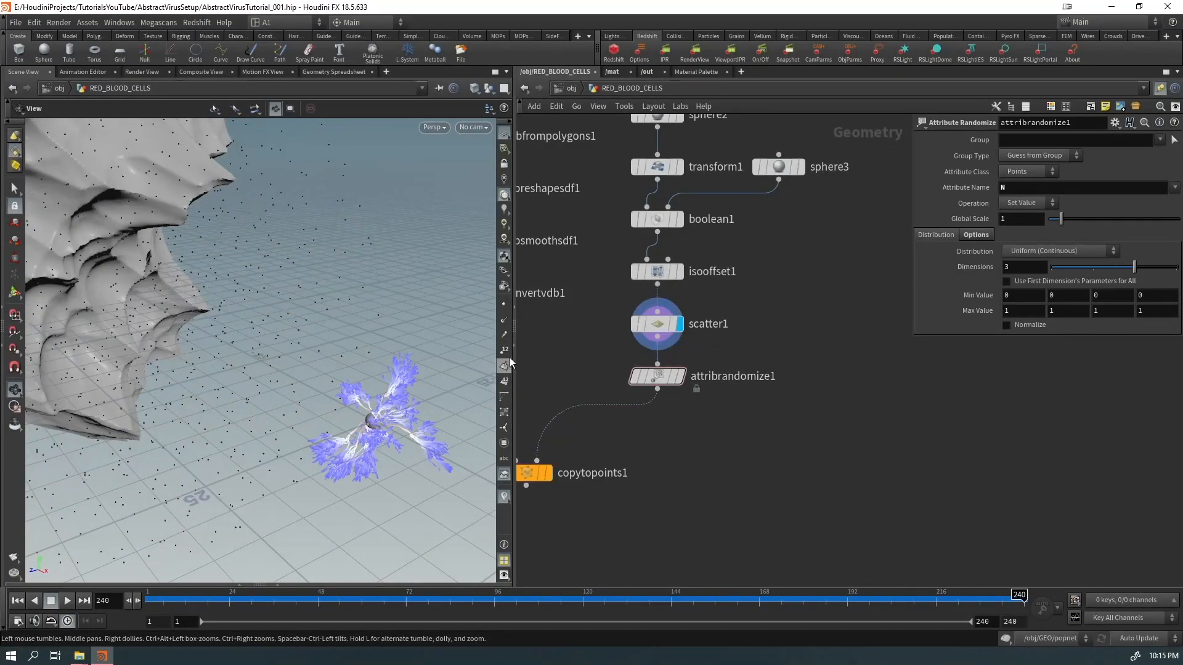
left_click(680, 377)
left_click_drag(307, 244, 298, 291)
right_click_drag(298, 290, 559, 140)
right_click_drag(203, 333, 298, 253)
left_click_drag(299, 253, 240, 354)
right_click_drag(240, 354, 82, 375)
left_click_drag(82, 375, 236, 353)
right_click_drag(236, 352, 222, 390)
left_click_drag(221, 390, 126, 445)
Step: Display the Copy to Points result again and turn off the viewport's attribute visualization
middle_click_drag(656, 515, 743, 427)
left_click(636, 385)
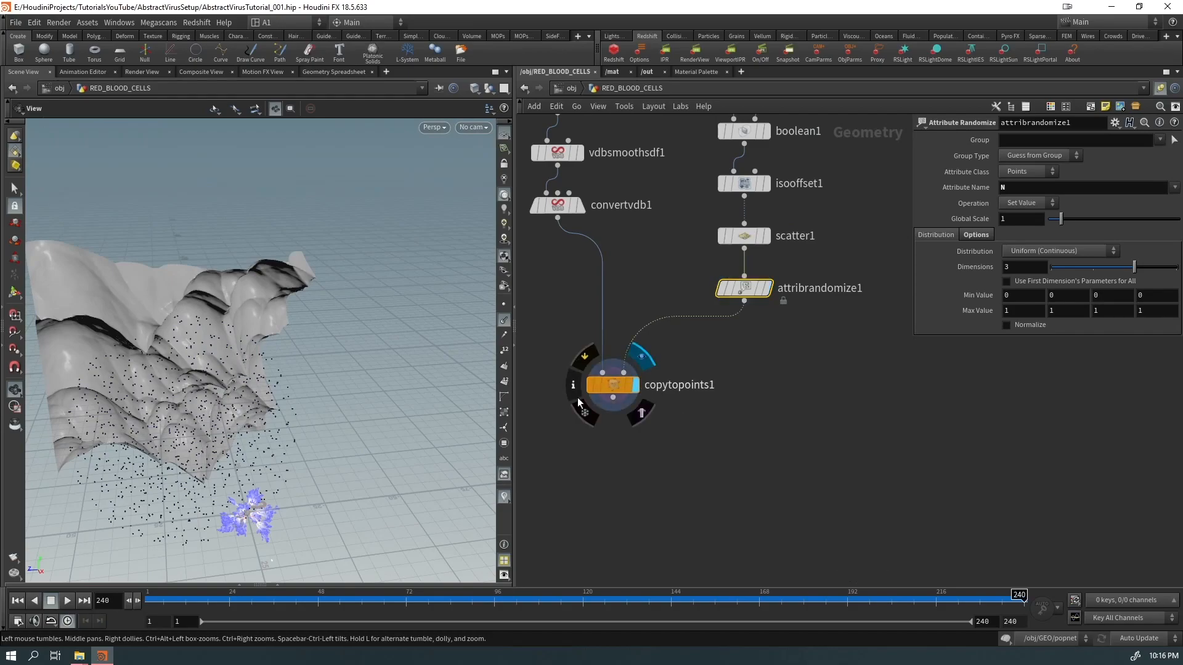
left_click_drag(221, 427, 474, 468)
left_click(505, 498)
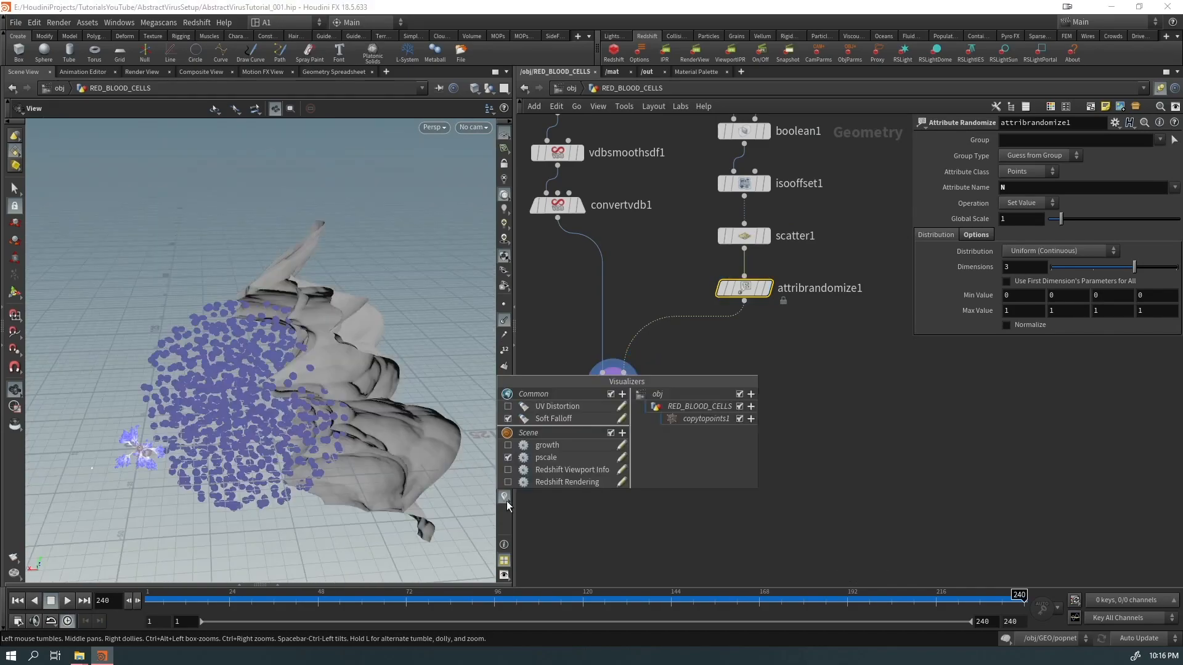
left_click(257, 454)
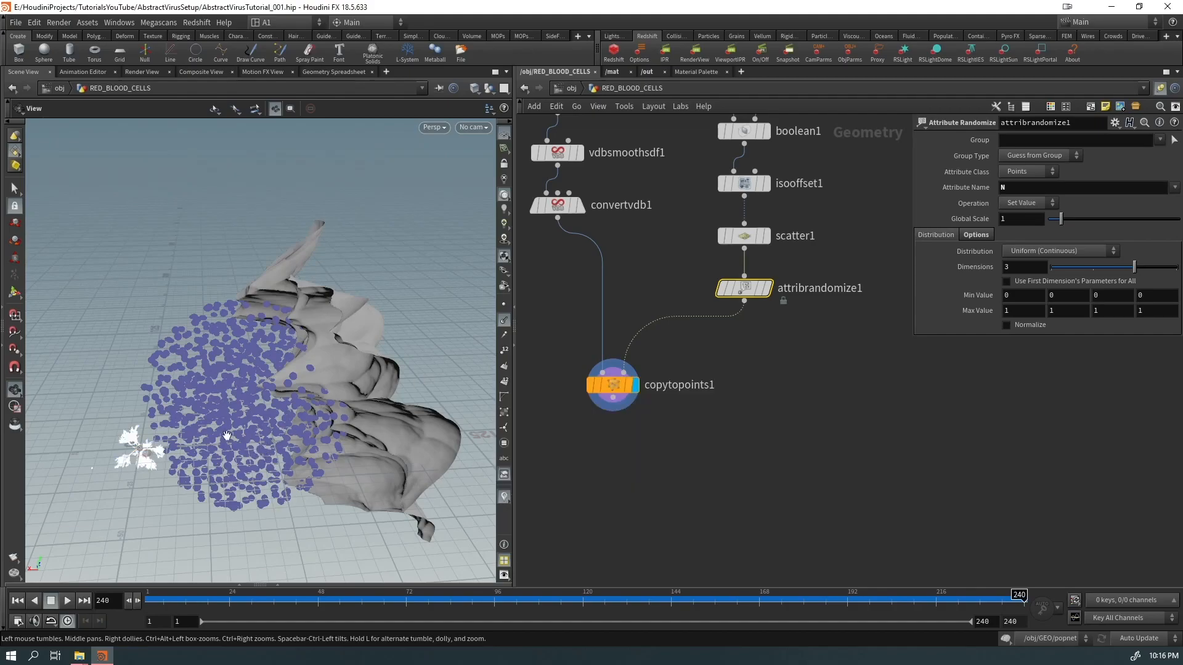
Step: Examine the copied blood cells up close and check the Copy to Points node's information
right_click_drag(276, 427, 185, 427)
left_click_drag(184, 427, 246, 408)
left_click(610, 385)
middle_click(609, 385)
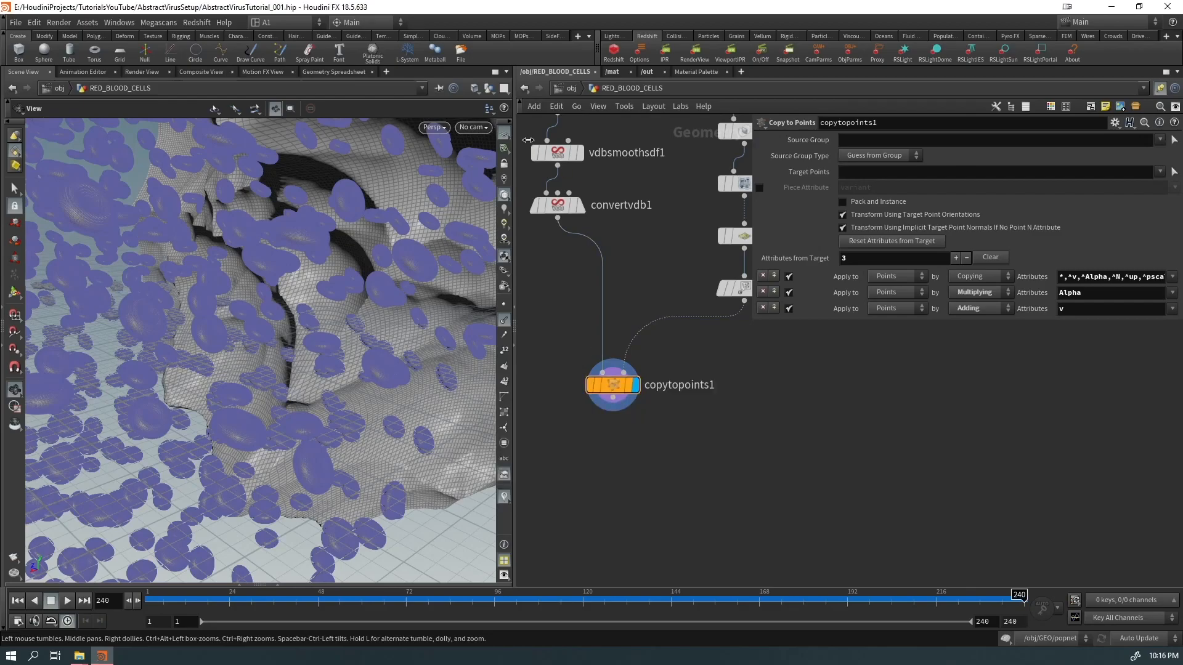
left_click(575, 90)
left_click(740, 482)
double_click(733, 196)
middle_click_drag(705, 403, 630, 461)
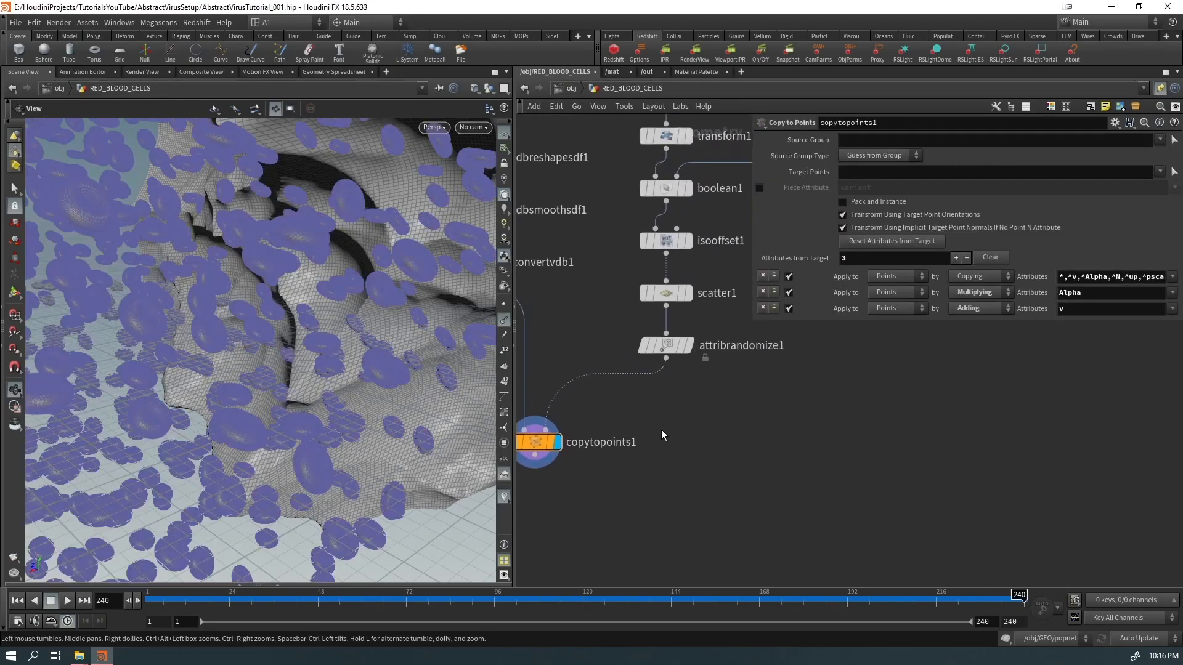
Step: Add a second Attribute Randomize node between the first one and the Copy to Points
left_click(664, 347)
key("Tab")
mouse_move(615, 421)
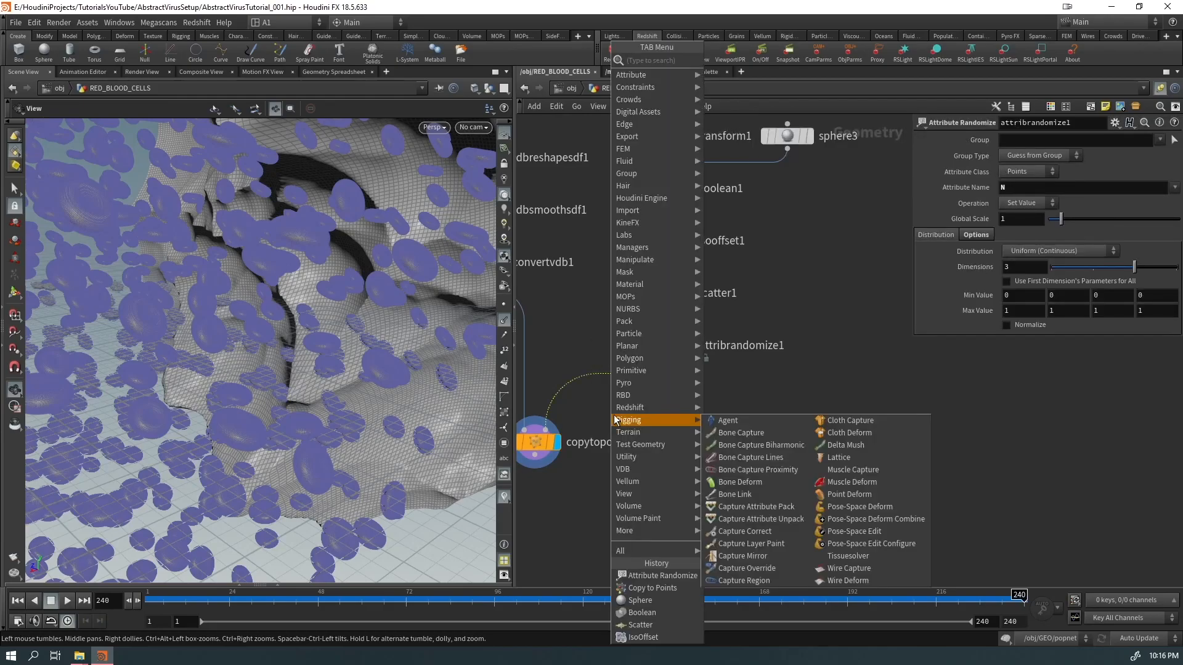
type("atrand")
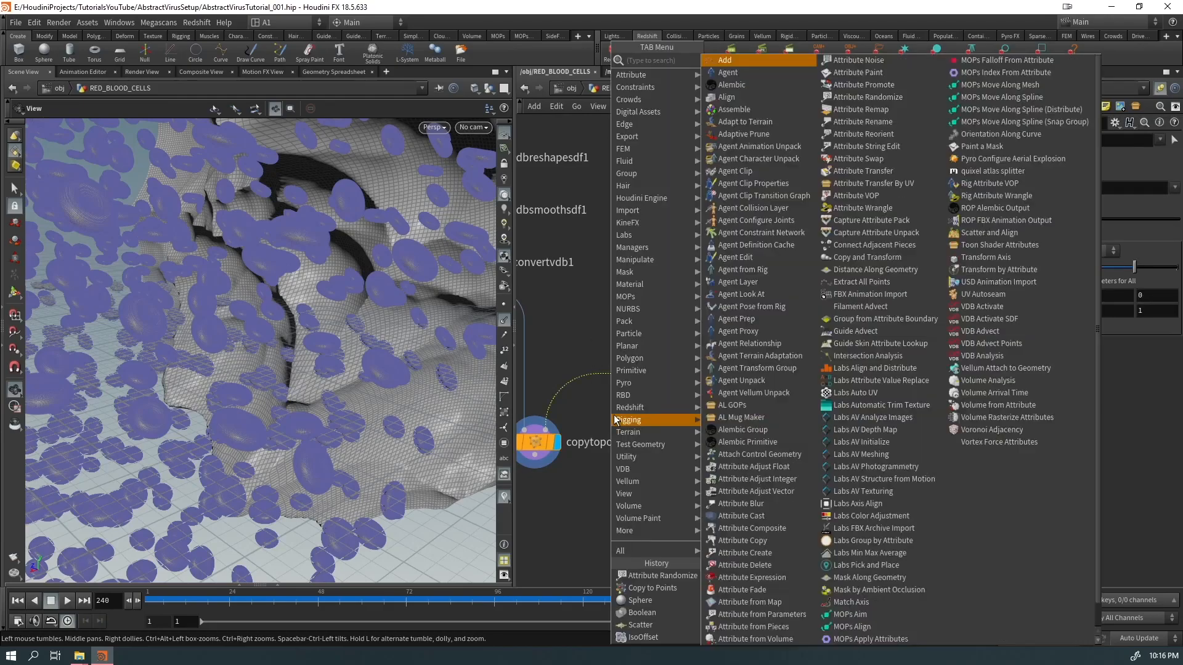
key("Return")
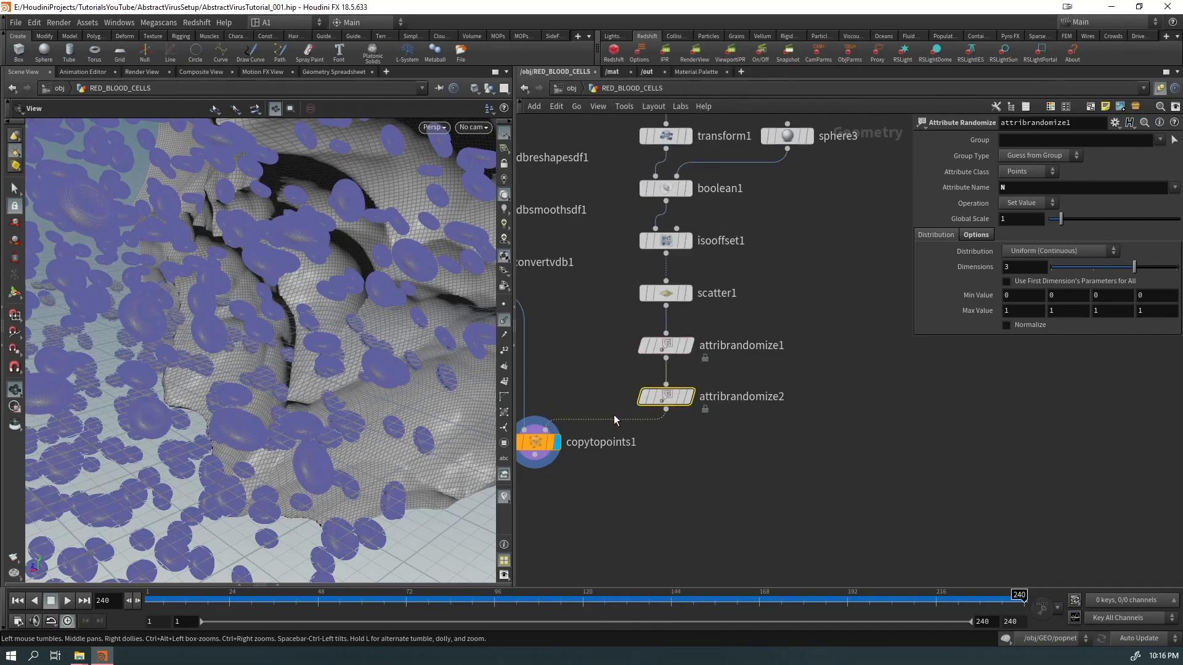
Step: Randomize pscale in the second Attribute Randomize with a minimum of 0.75 and a maximum of 1.25, and inspect the cell sizes
left_click_drag(287, 360, 231, 337)
right_click_drag(231, 337, 454, 274)
mouse_move(454, 274)
left_mouse_down()
mouse_move(428, 280)
mouse_move(459, 262)
left_mouse_up()
left_click_drag(369, 345, 244, 403)
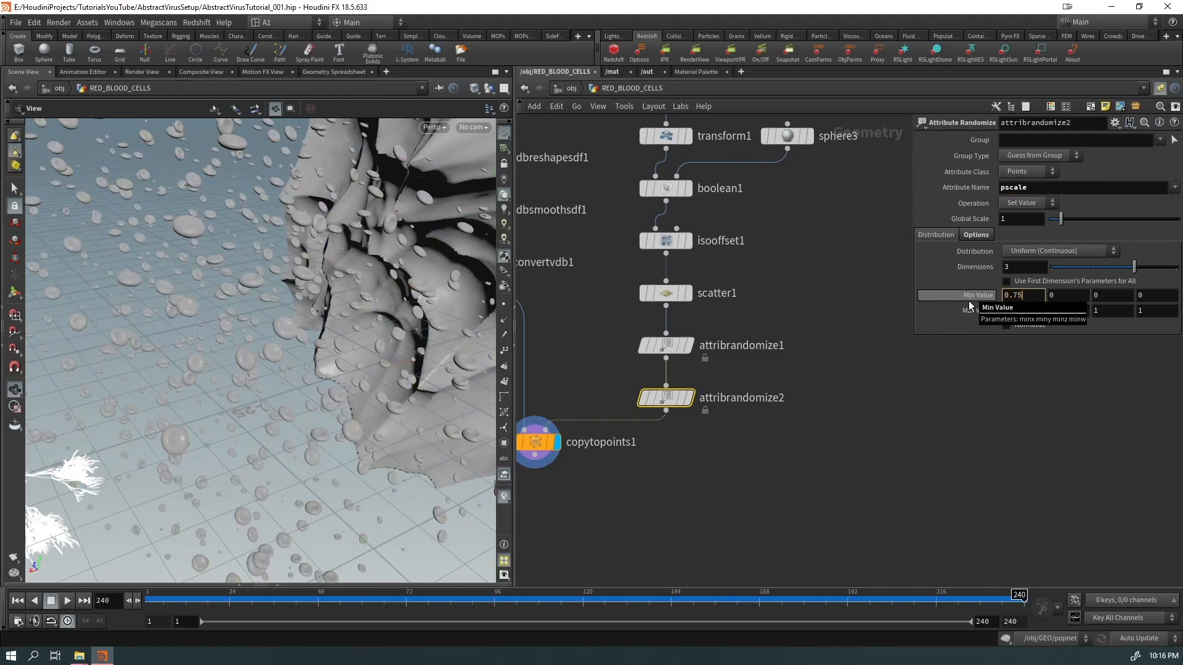
left_click(1025, 310)
type(".25")
key("Return")
left_click_drag(367, 255, 222, 317)
right_click_drag(222, 317, 343, 245)
mouse_move(343, 246)
left_mouse_down()
mouse_move(282, 266)
mouse_move(325, 252)
left_mouse_up()
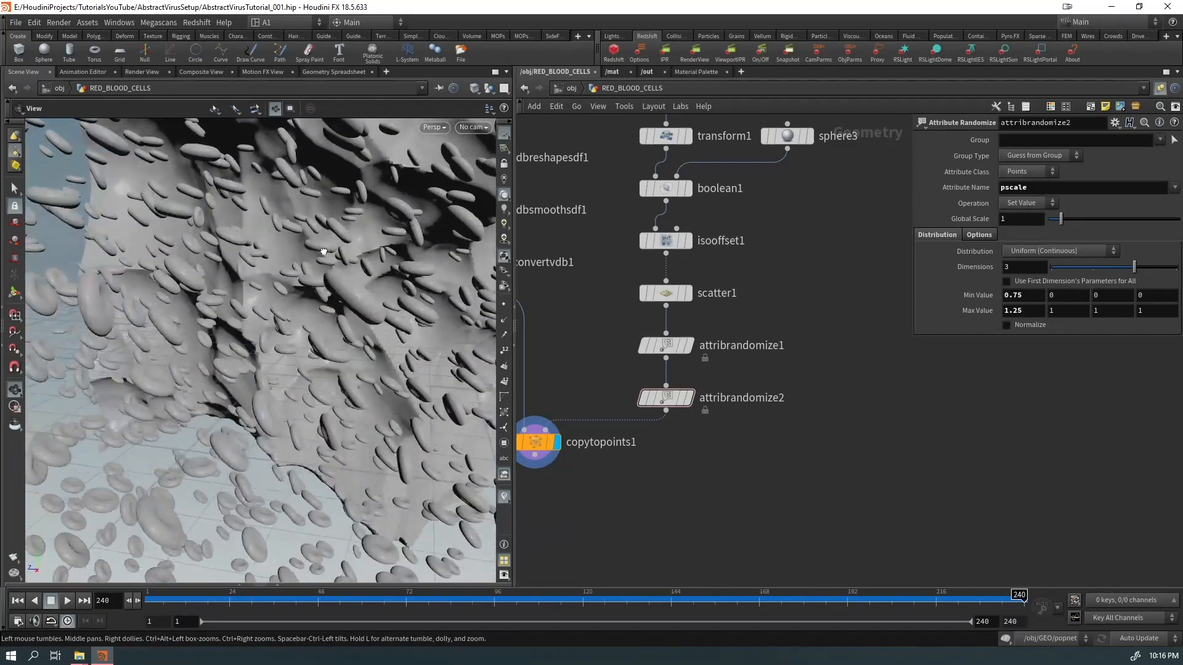
right_click_drag(380, 293, 251, 328)
left_click_drag(251, 328, 309, 349)
scroll(277, 364, "up", 3)
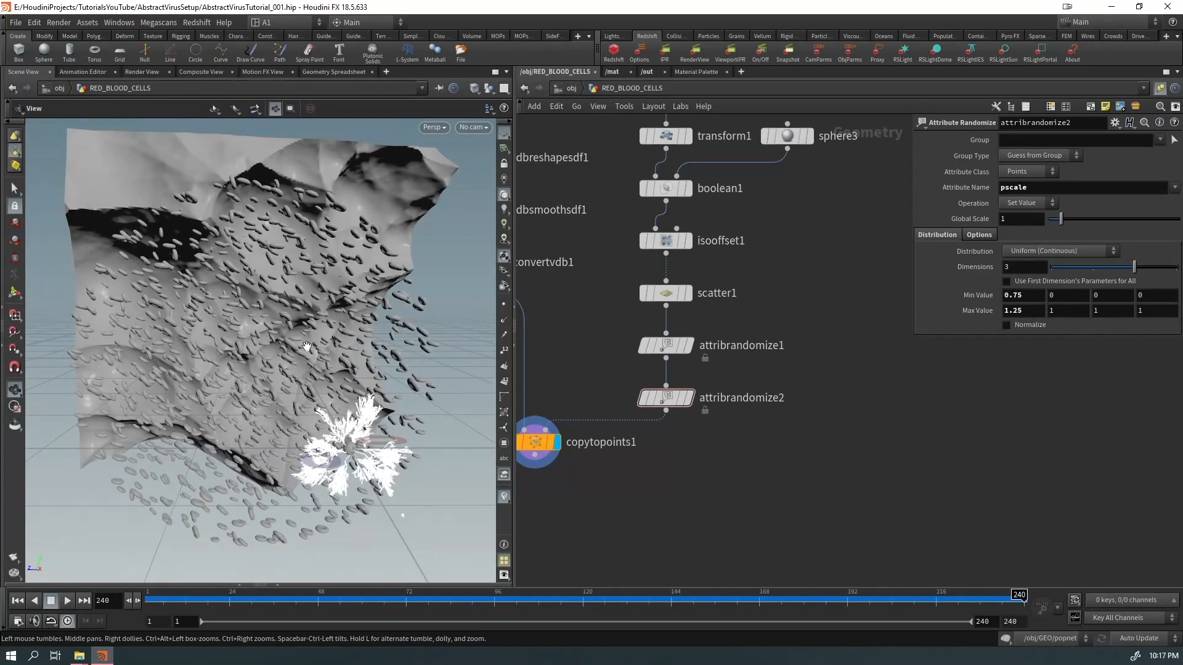
Step: Set the first Attribute Randomize's distribution to Inside Sphere and view the cells through cam1
left_click_drag(692, 353, 694, 354)
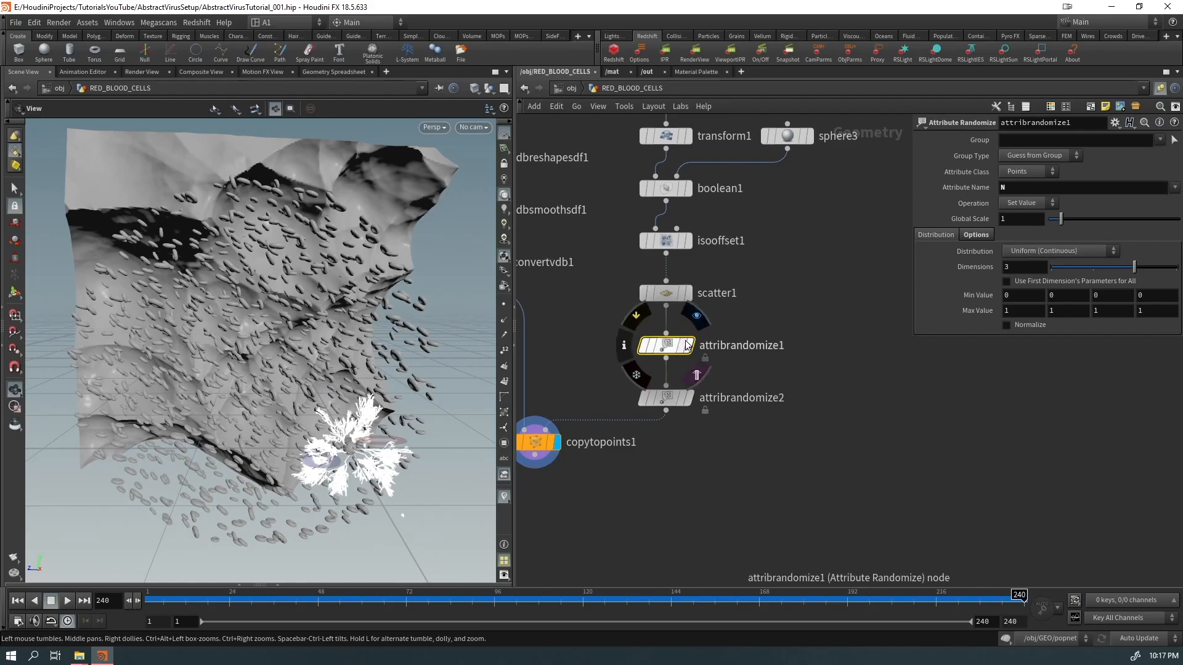
left_click(1032, 253)
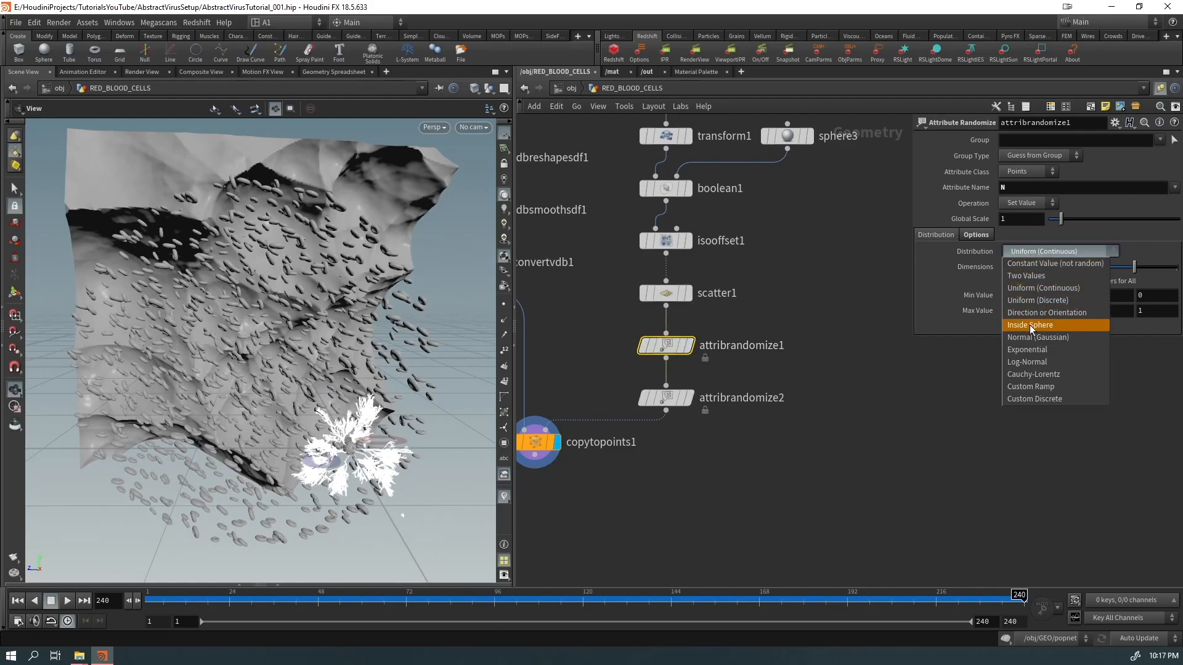
left_click(1030, 326)
left_click_drag(265, 277, 369, 246)
left_click(463, 128)
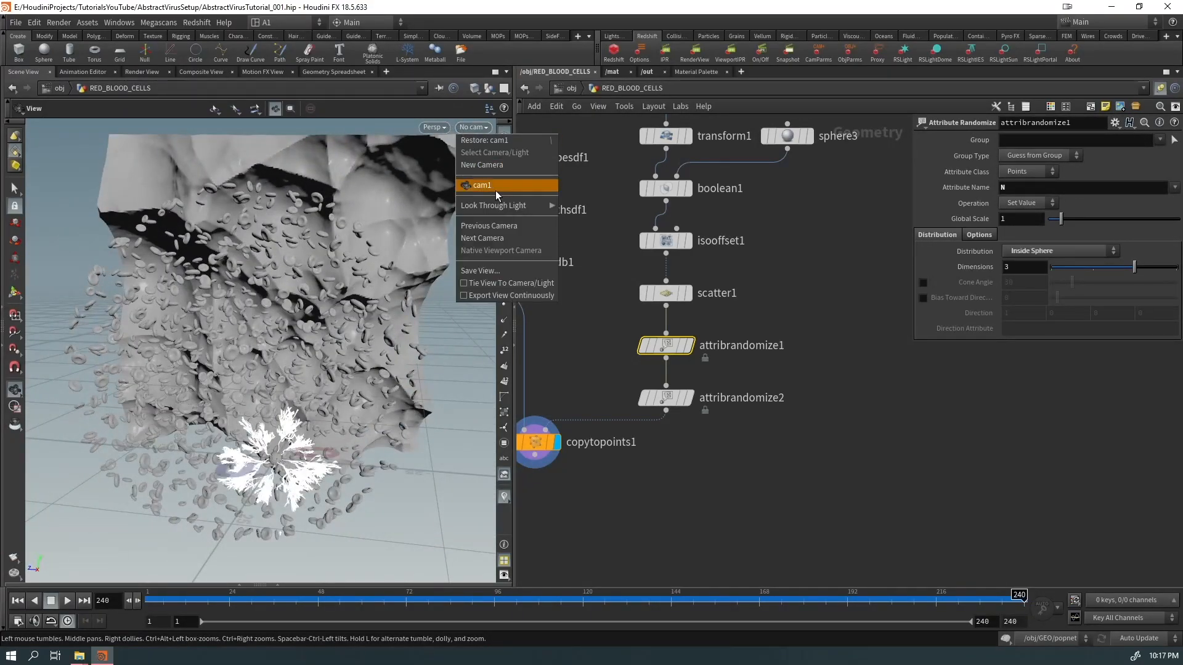
left_click(468, 217)
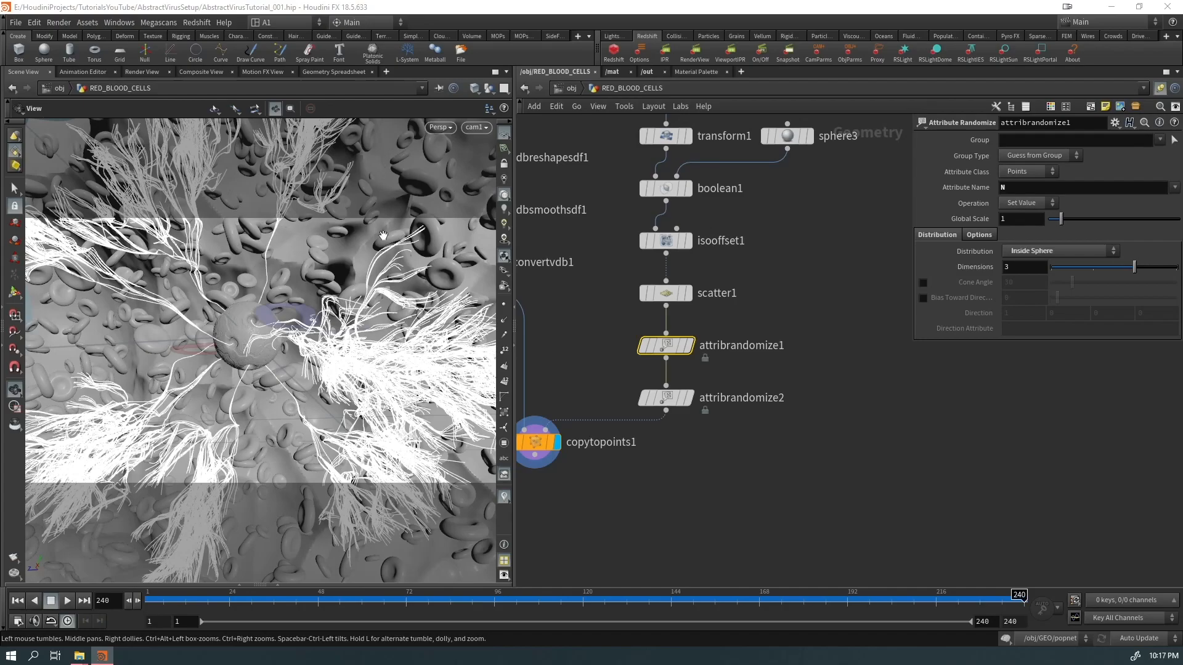
Step: Add a Group Create node fed by the second Attribute Randomize and display its result
right_click_drag(394, 233, 243, 335)
left_click_drag(243, 335, 342, 268)
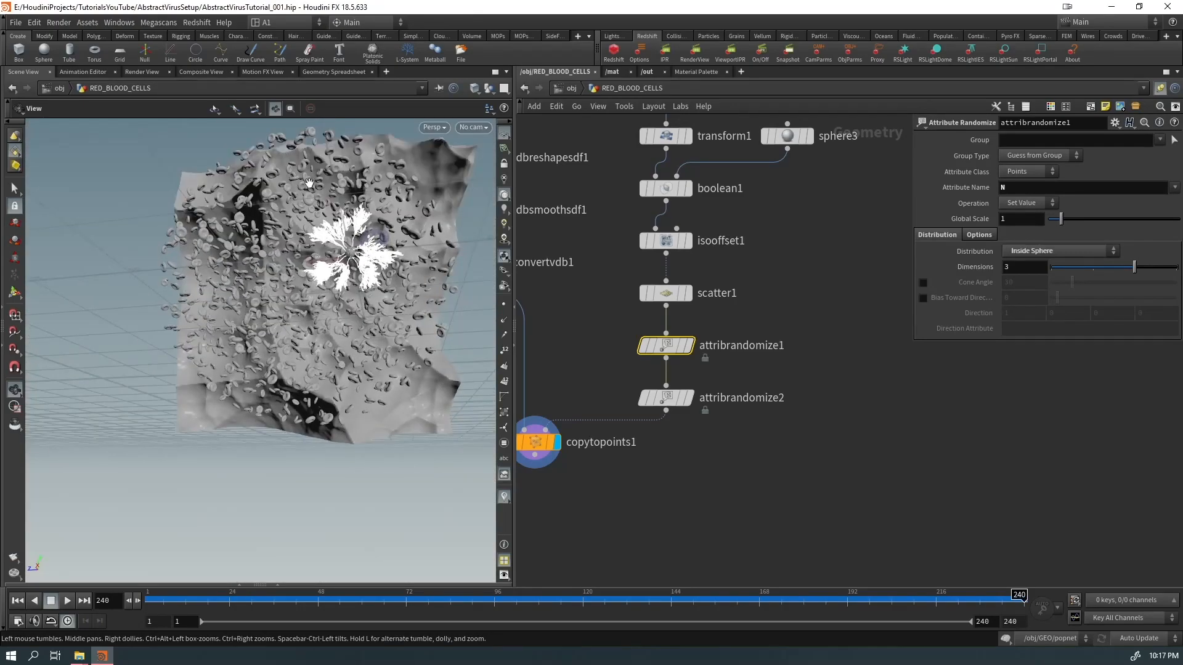
middle_click(533, 442)
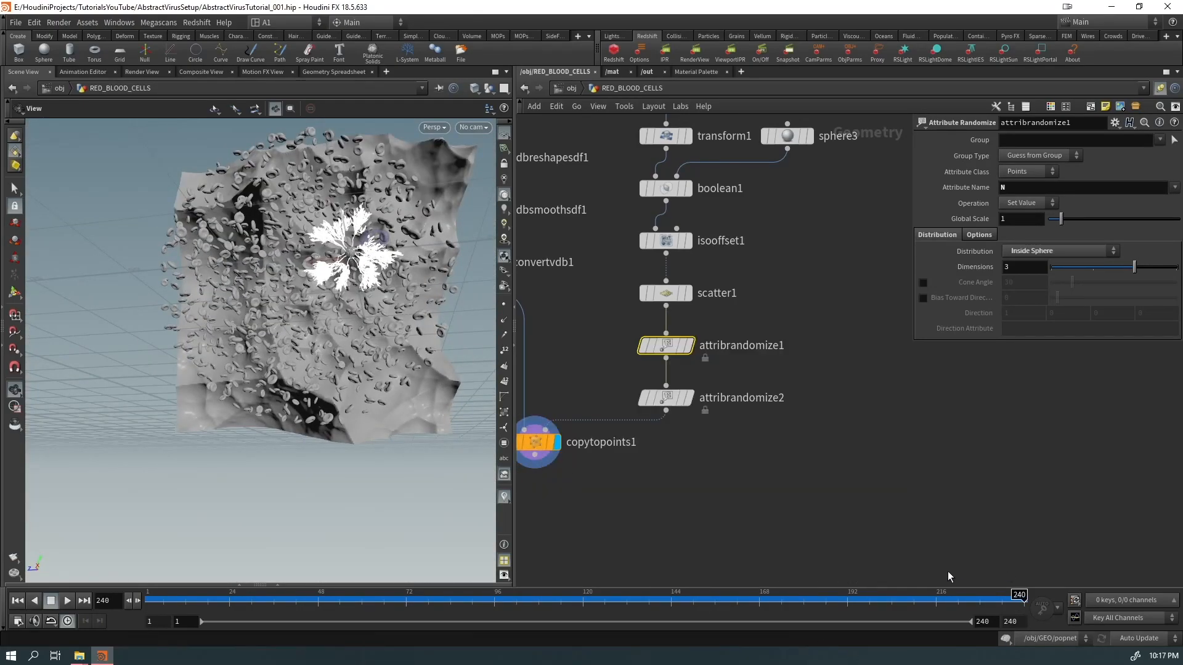
middle_click_drag(770, 486, 698, 491)
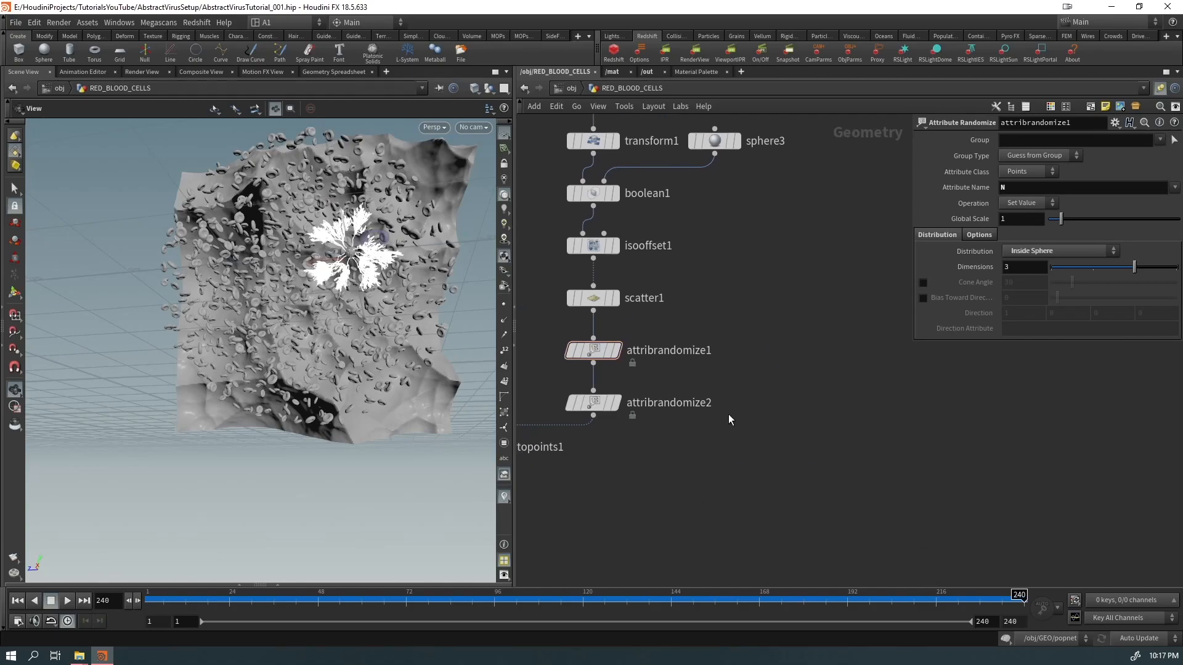
left_click(618, 404)
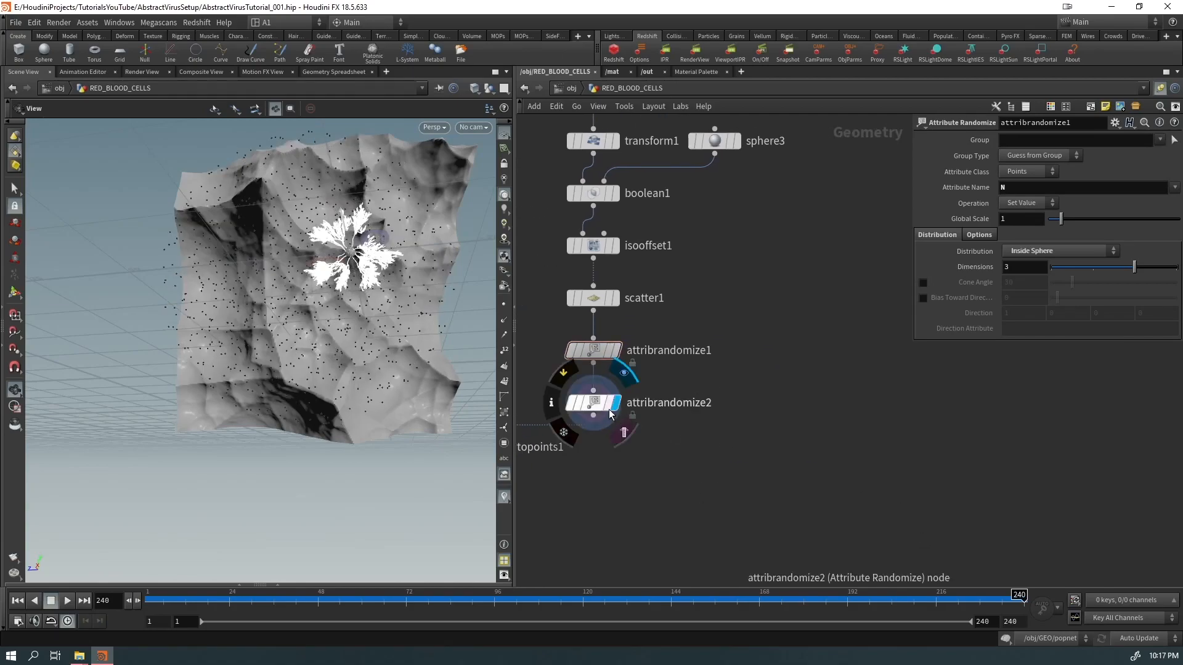
left_click_drag(597, 423, 696, 466)
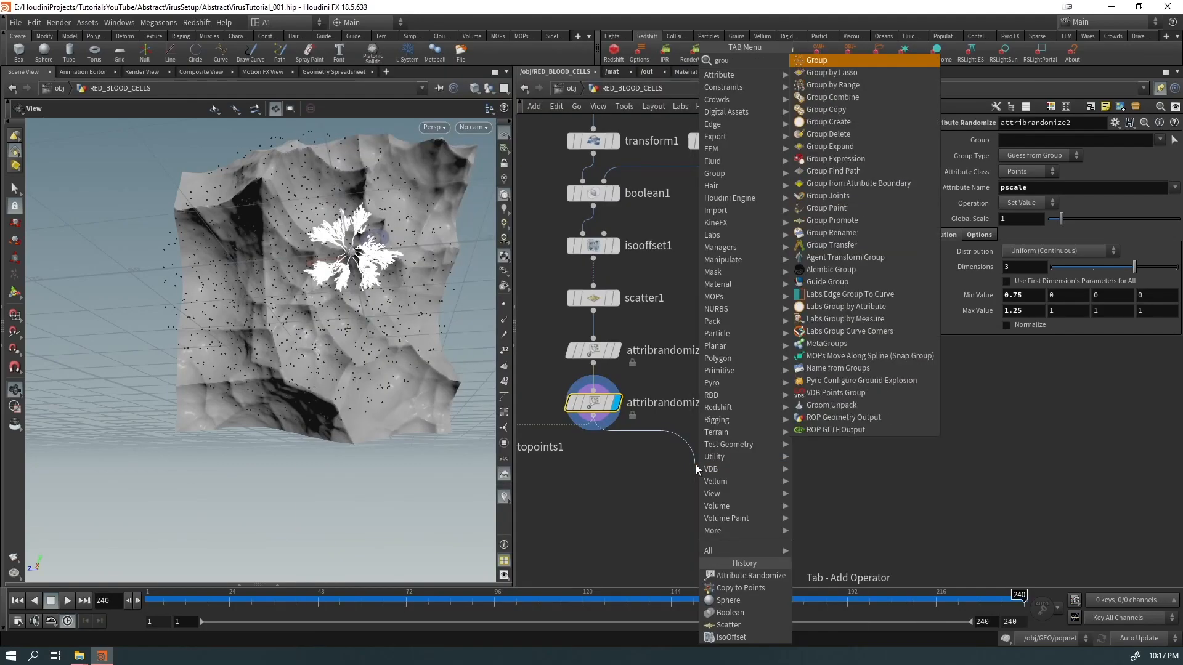
key("Escape")
left_click(696, 465)
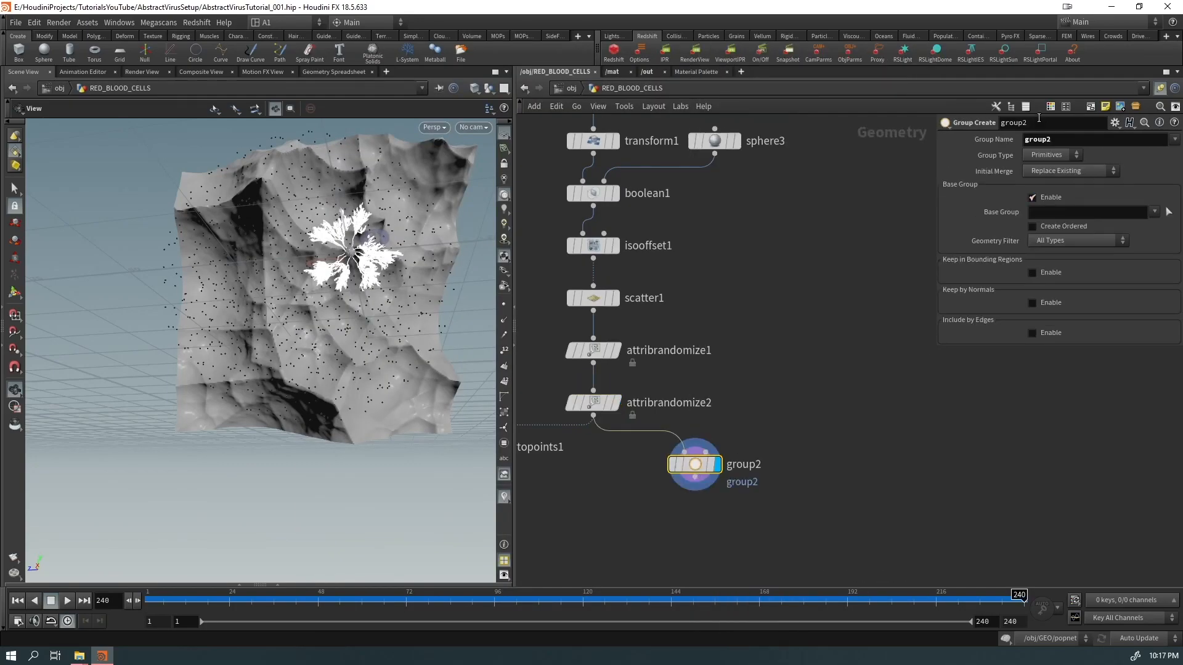
Step: Make the new group a point group named scatter_grp with its base group disabled
left_click(1041, 154)
left_click(1041, 180)
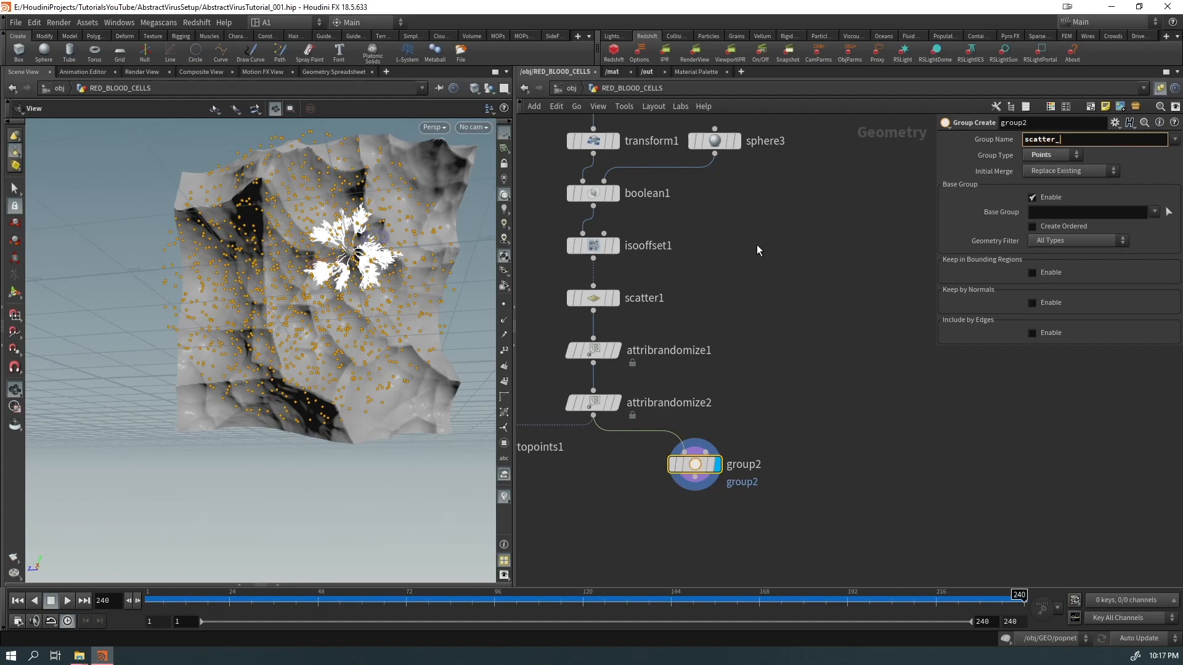
key("Return")
left_click(1032, 198)
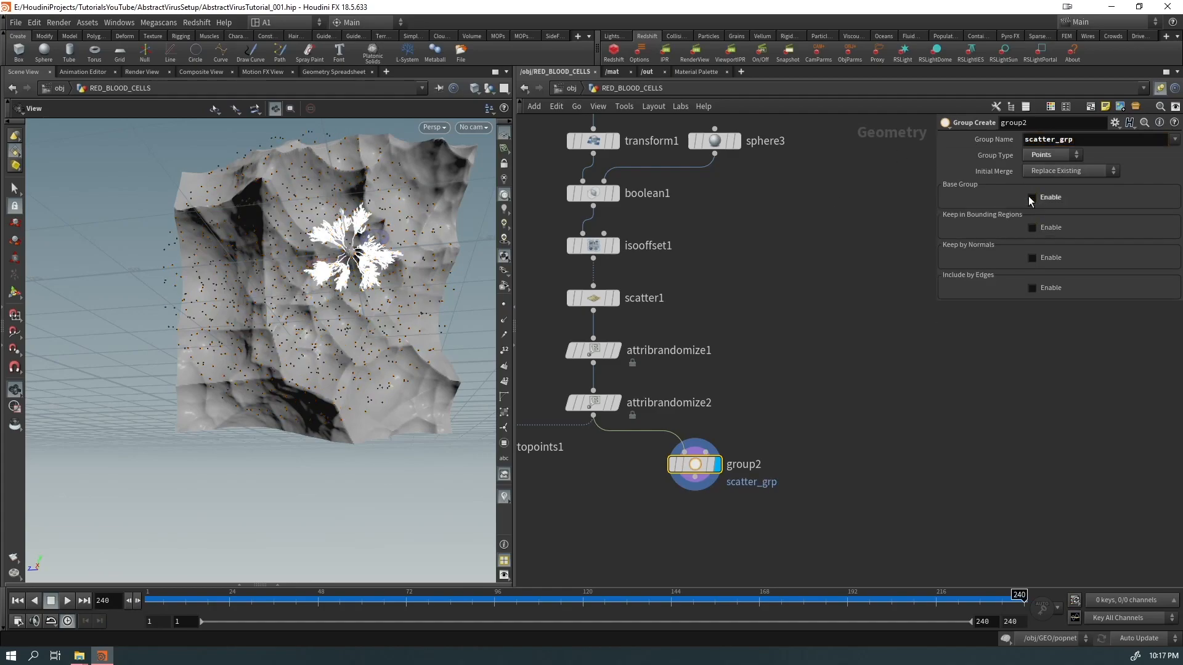
Step: Enable Keep in Bounding Regions on the group and set its bounding type to Bounding Volume
left_click(1031, 229)
left_click(1038, 241)
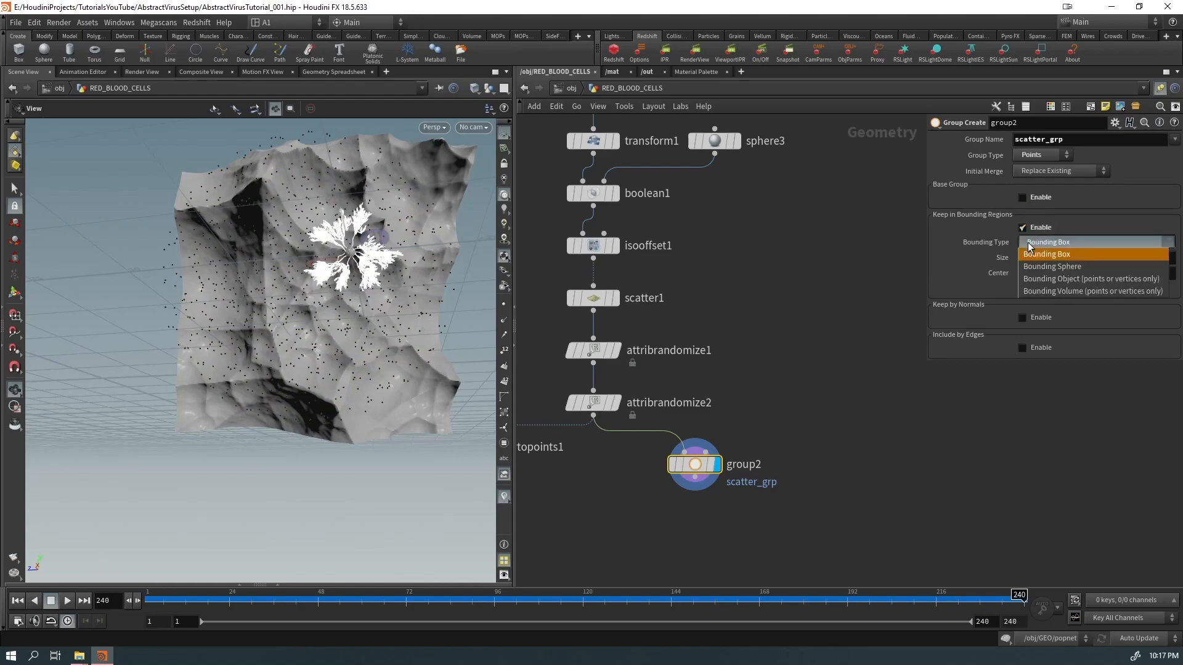
left_click(1059, 292)
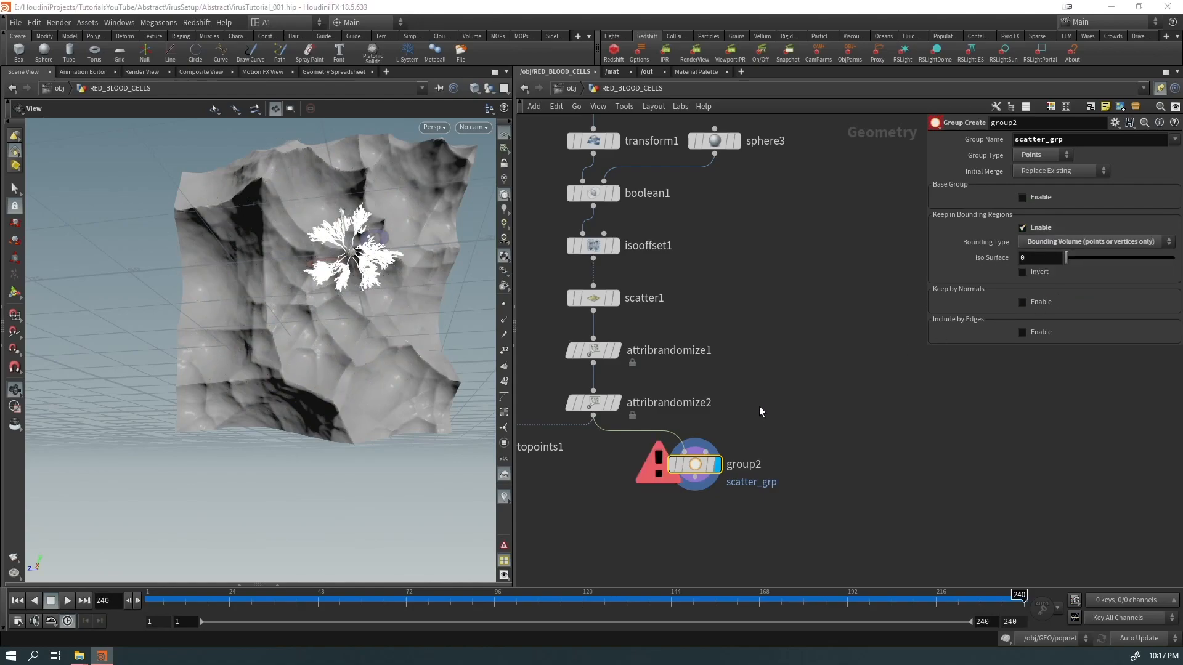
Step: Add a VDB node in the free space beside the scatter chain
middle_click_drag(783, 398, 713, 430)
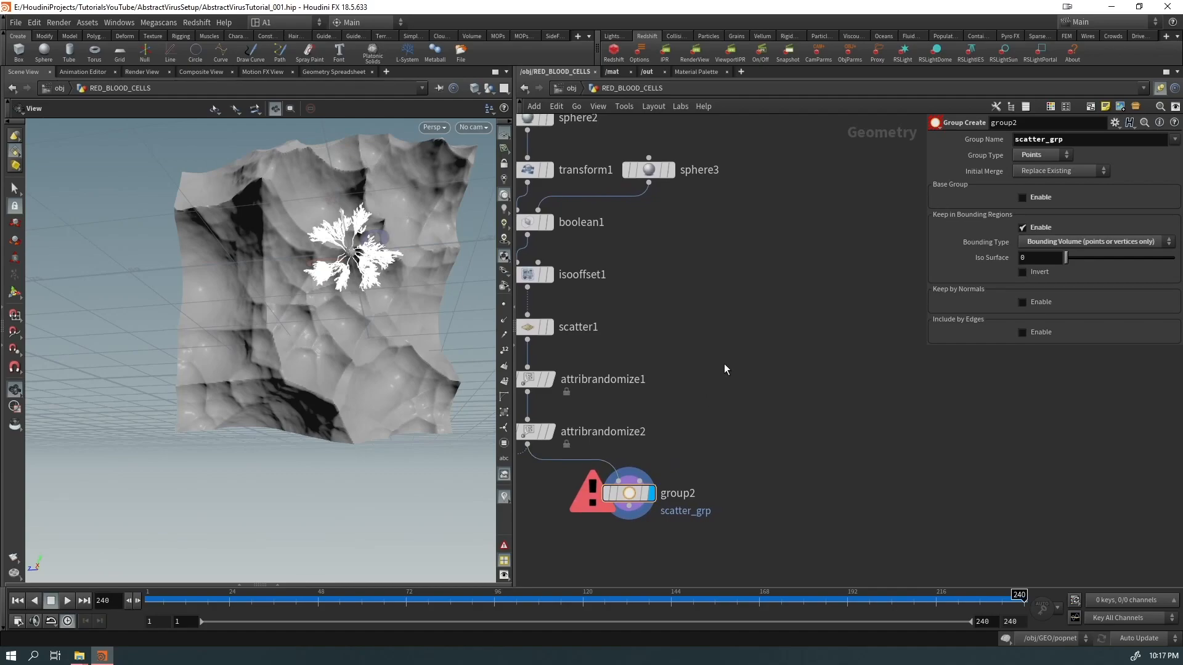
key("Tab")
type("vdb")
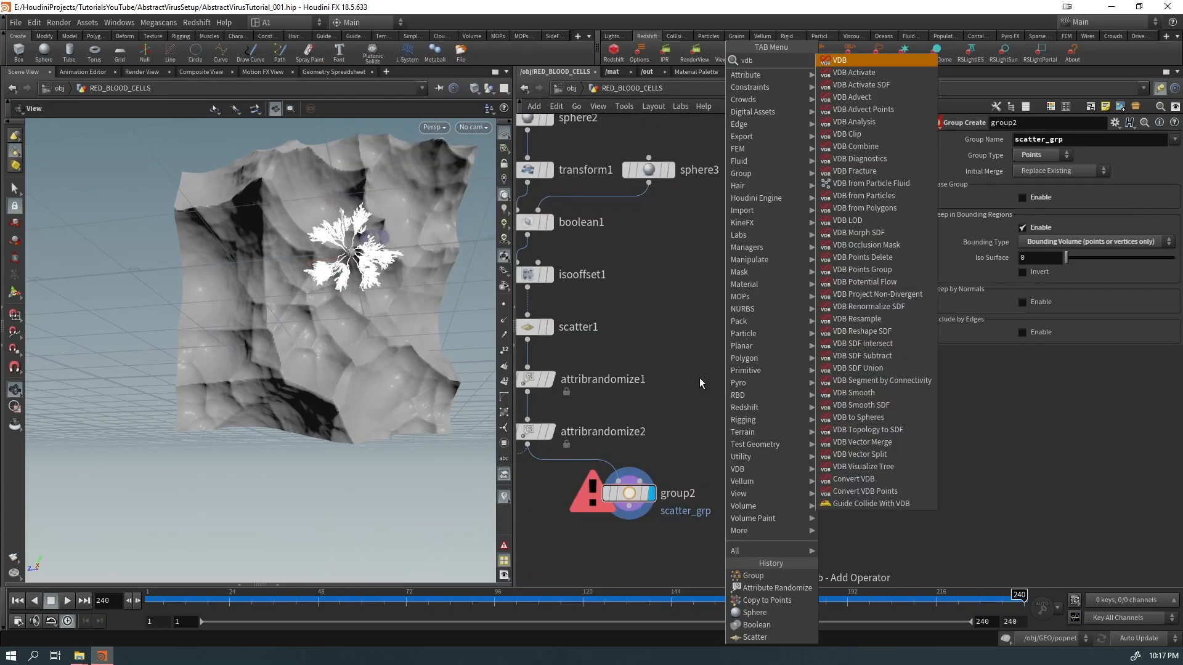
left_click(848, 59)
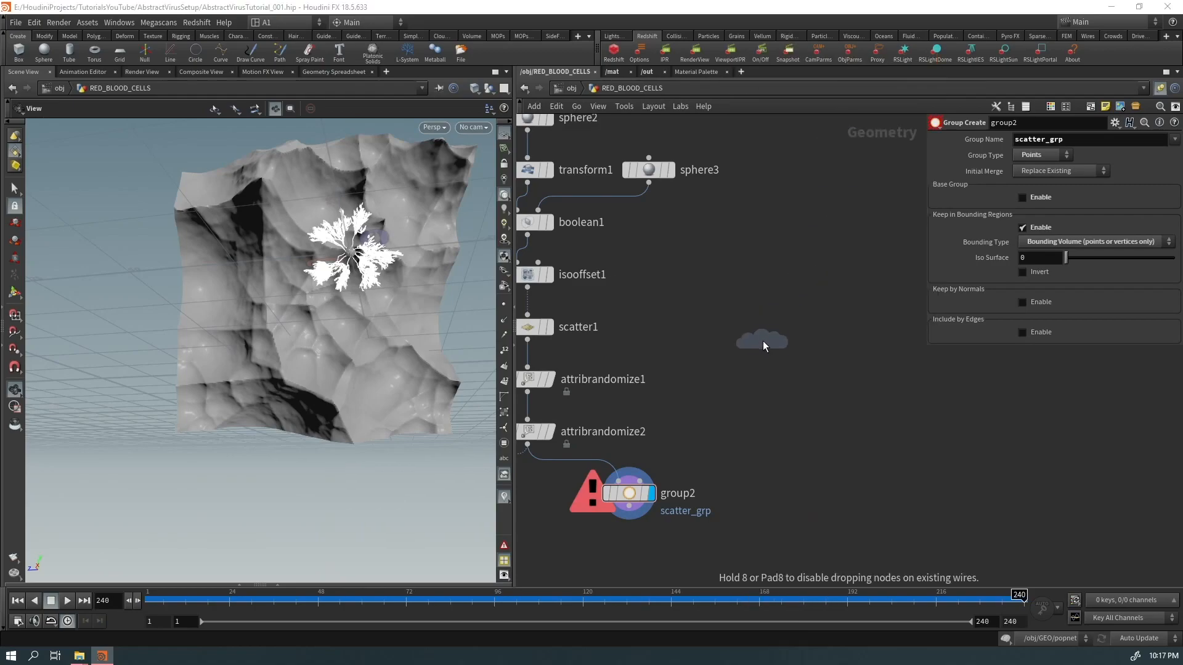
left_click(764, 355)
Step: Define the VDB's extent From Camera and assign /obj/cam1 as its camera
left_click_drag(388, 351, 176, 338)
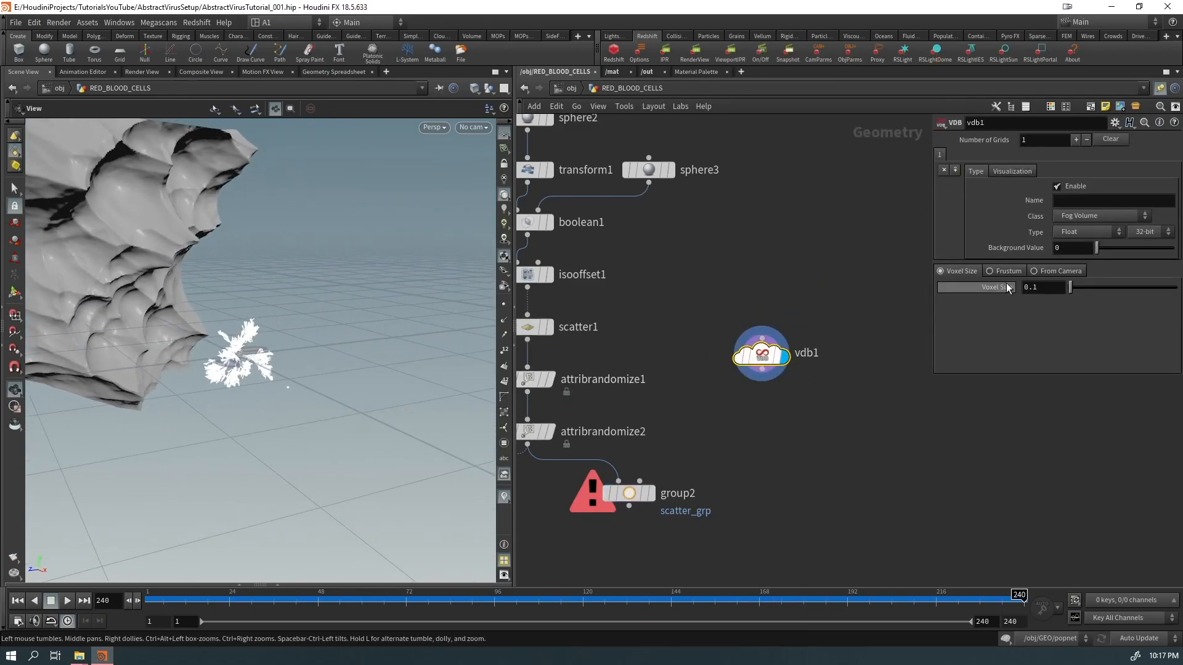
left_click(1041, 271)
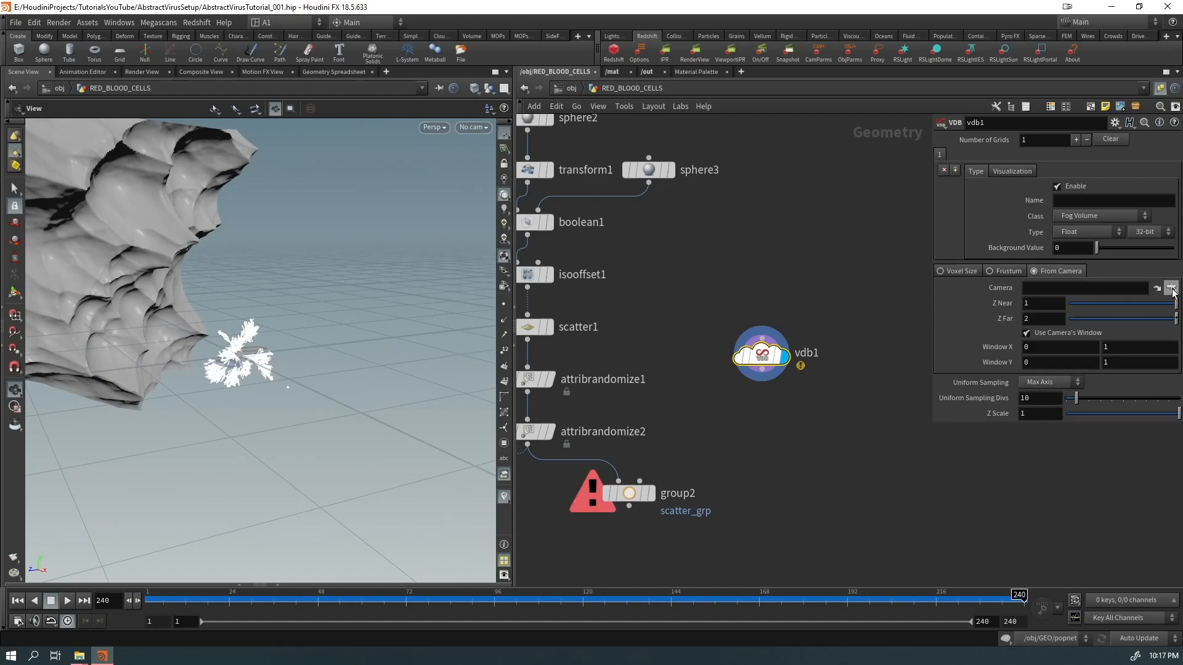
left_click(1171, 288)
double_click(1073, 227)
left_click_drag(308, 382, 339, 421)
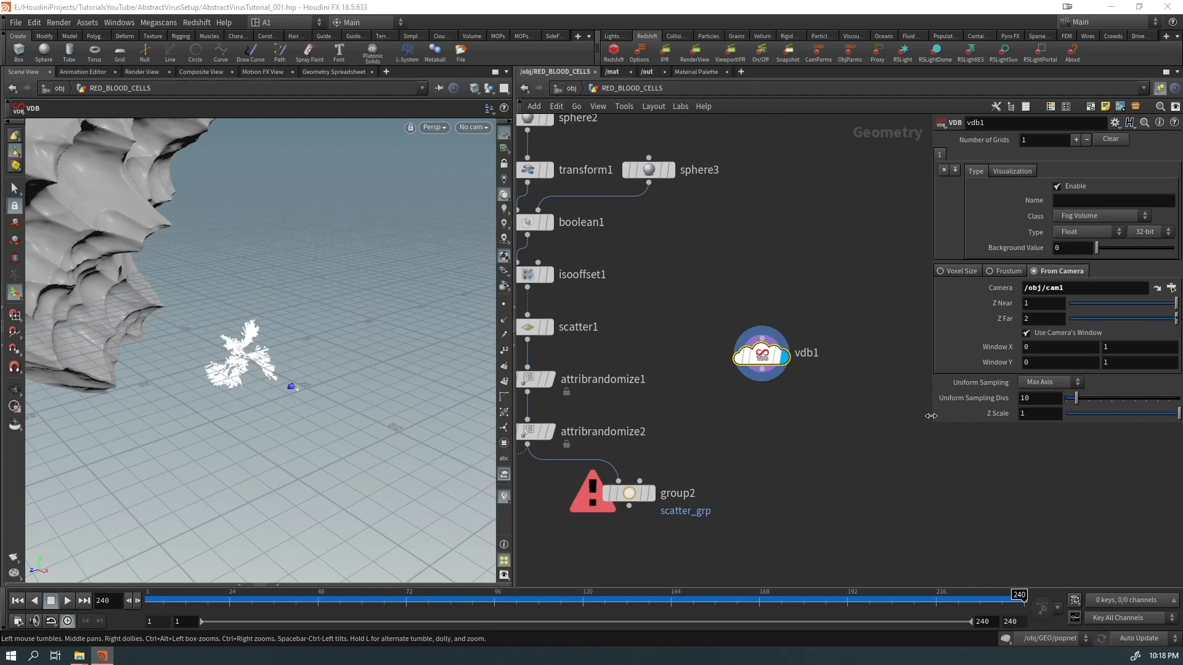
Step: Extend the VDB's Z Far to 128.4 so its frustum stretches from the camera to the background
double_click(1043, 318)
type("1")
key("Return")
key("Escape")
left_click_drag(236, 371, 292, 278)
middle_click_drag(1032, 315, 1120, 315)
left_click_drag(168, 299, 274, 327)
scroll(275, 327, "up", 4)
middle_click_drag(274, 327, 160, 311)
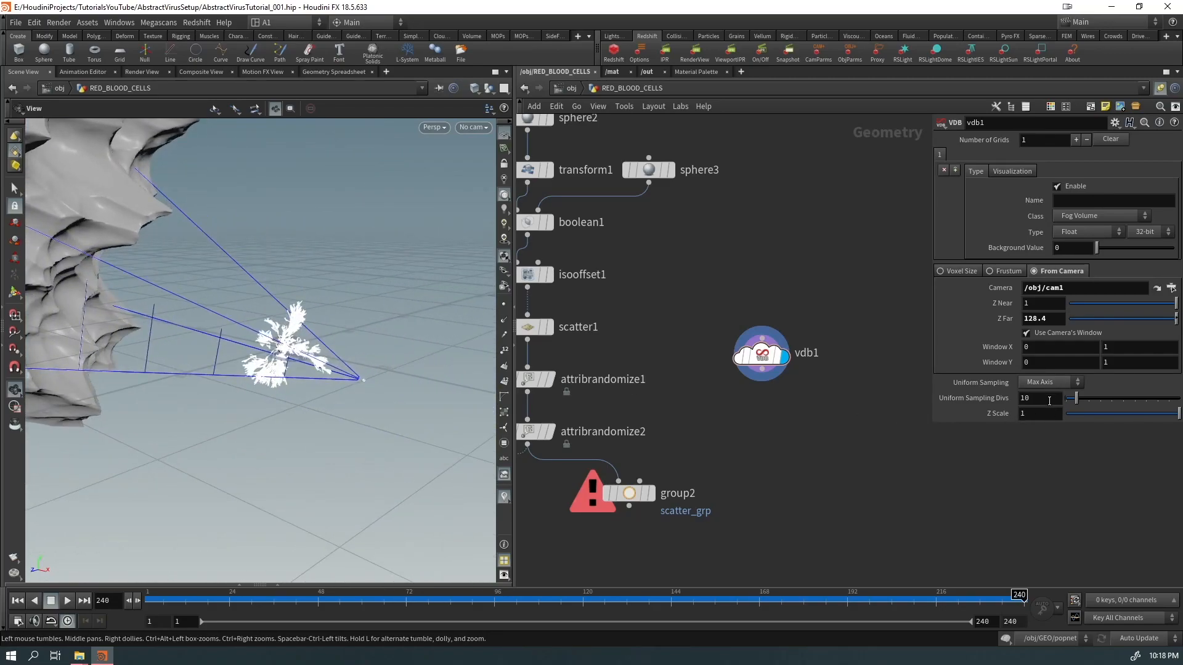
Step: Connect the VDB to the group node's second input and insert a VDB Activate node between them
left_click(762, 369)
left_click(652, 497)
left_click(633, 495)
mouse_move(342, 364)
left_mouse_down()
mouse_move(353, 362)
mouse_move(329, 359)
left_mouse_up()
key("Tab")
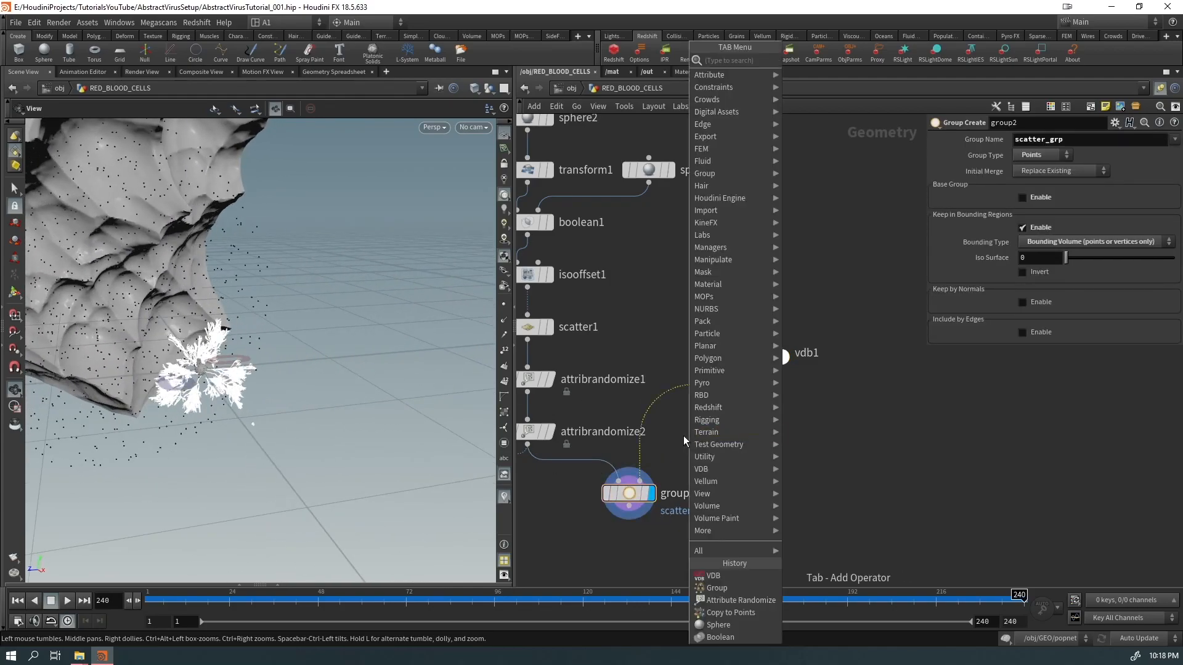
type("acti")
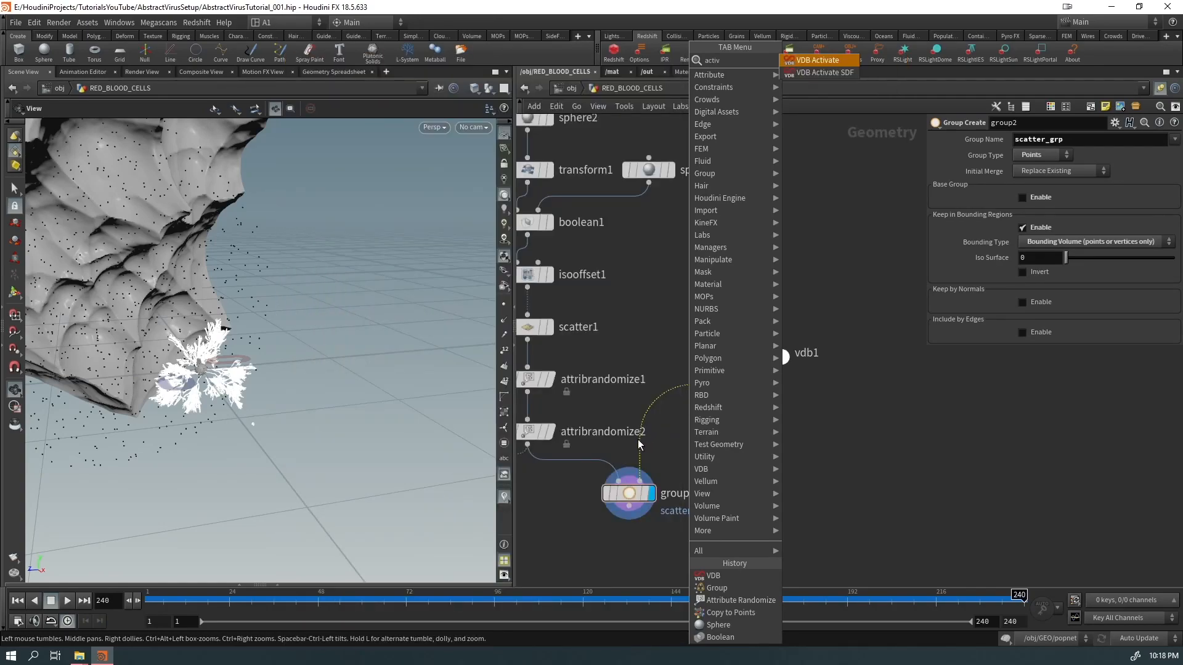
type("v")
key("Return")
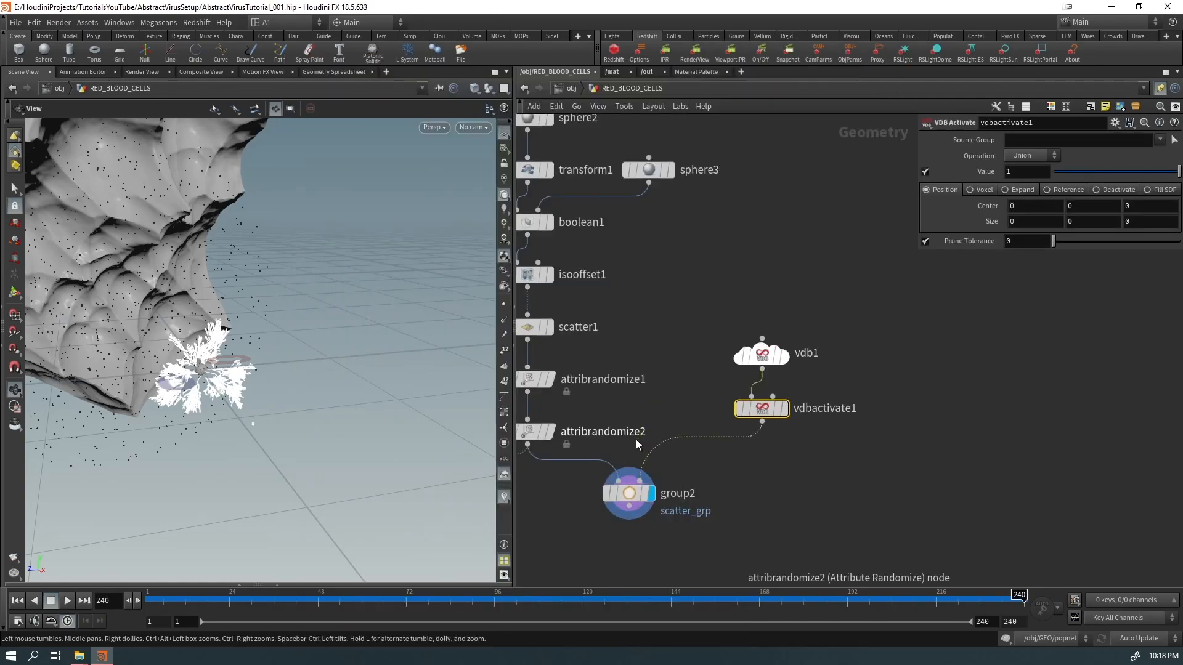
Step: Display the VDB Activate node, switch its region to Voxel and enlarge the maximum on all three axes
left_click(783, 409)
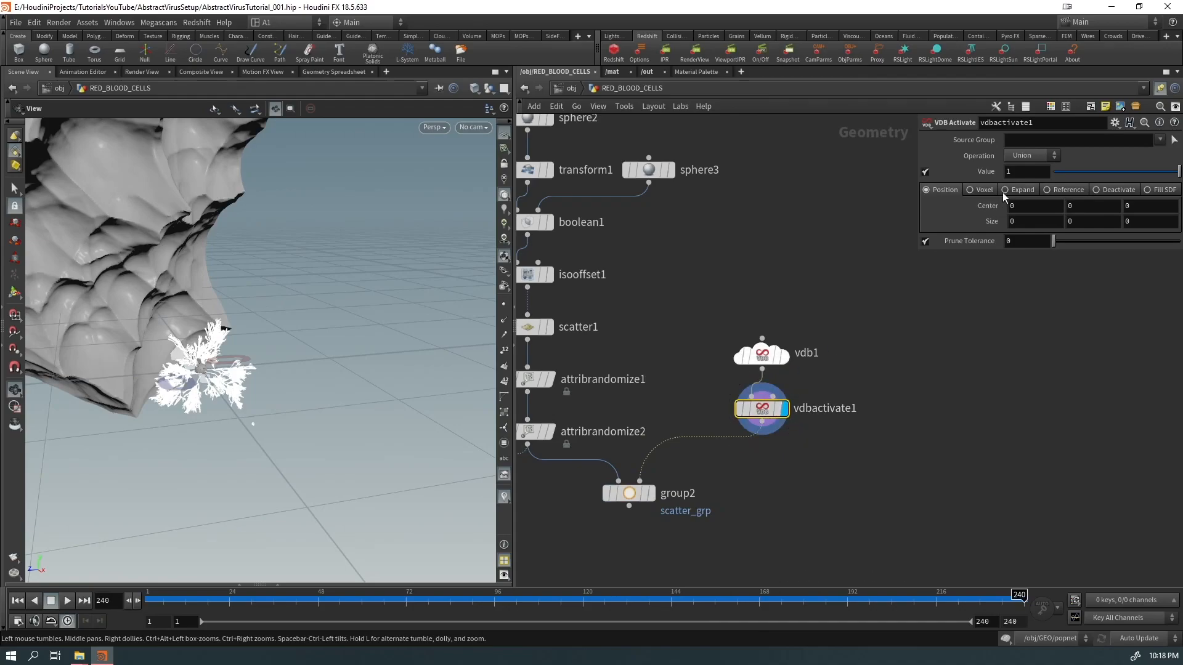
middle_click_drag(978, 228, 1097, 228)
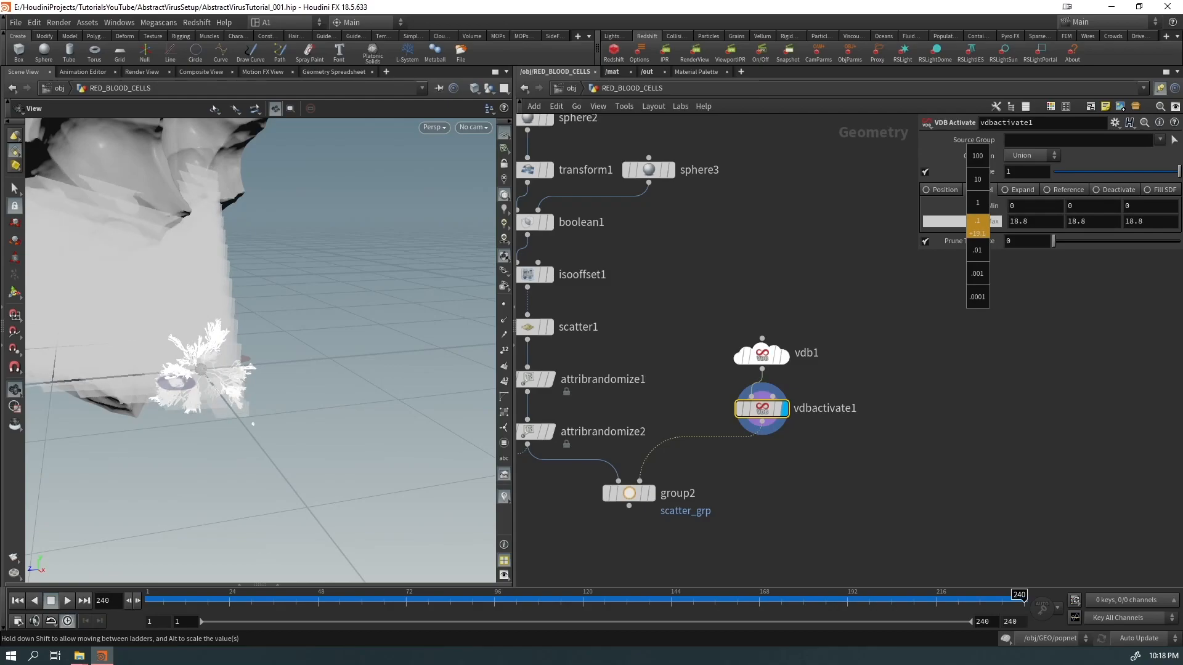
middle_click_drag(1170, 228, 1181, 228)
middle_click_drag(993, 219, 922, 229)
Step: Raise the VDB node's Uniform Sampling Divs first to 25 and finally to 100
left_click(753, 358)
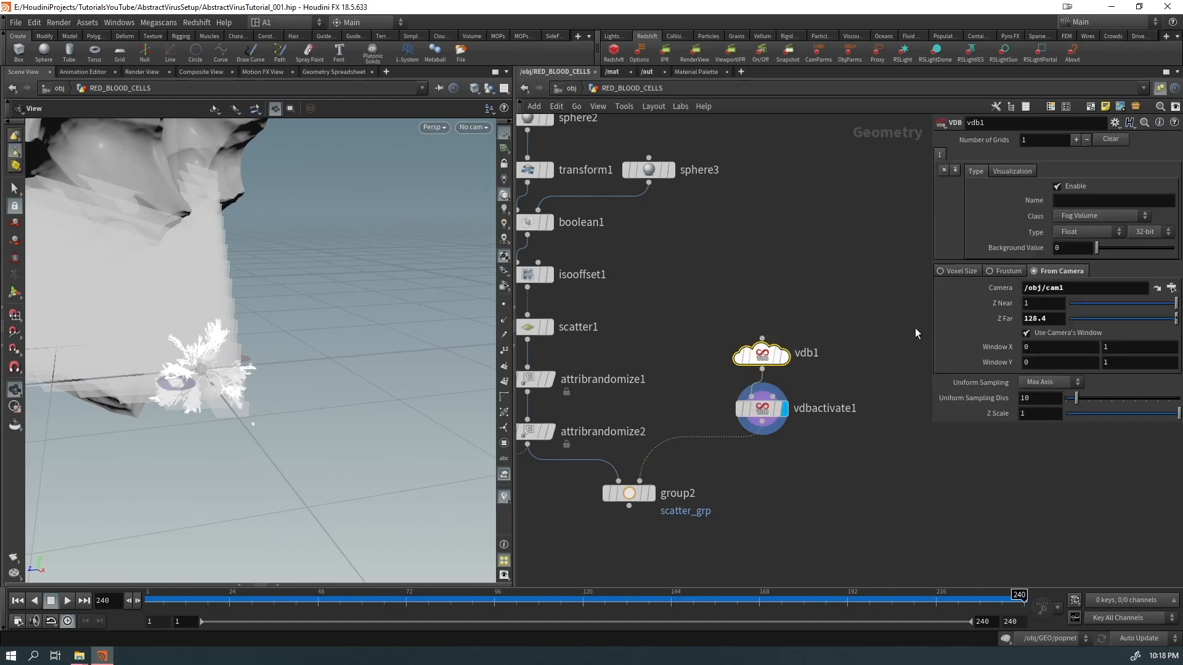
type("25")
key("Return")
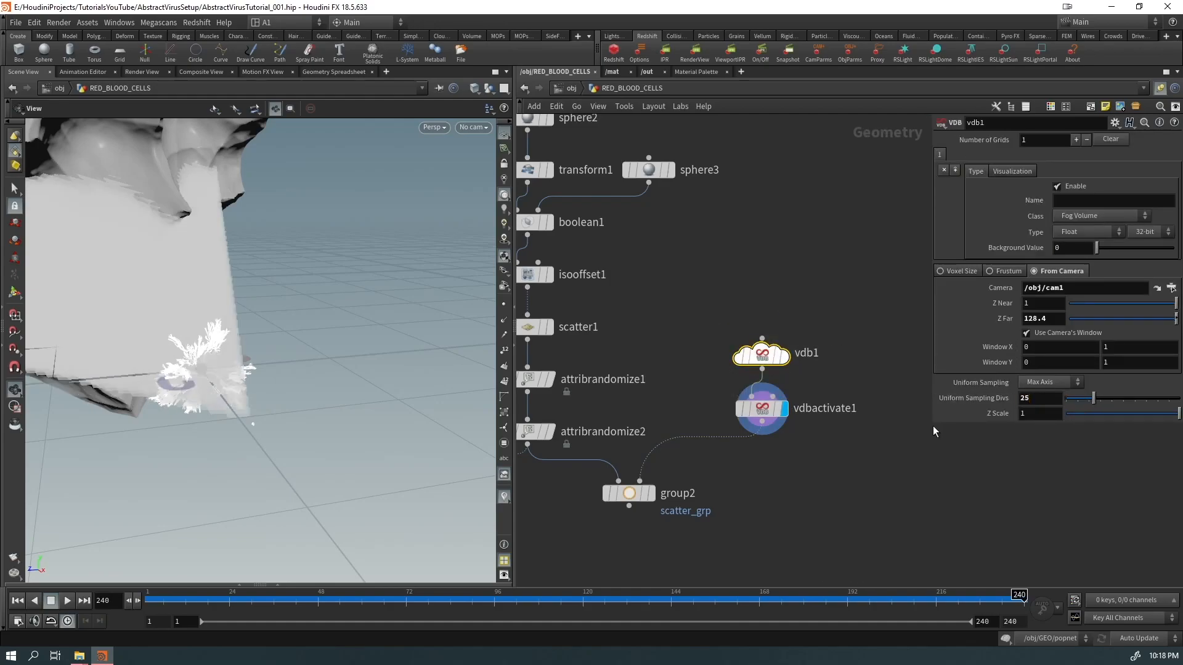
mouse_move(216, 369)
left_mouse_down()
mouse_move(179, 384)
mouse_move(210, 379)
left_mouse_up()
type("100")
key("Return")
left_click_drag(337, 388, 271, 360)
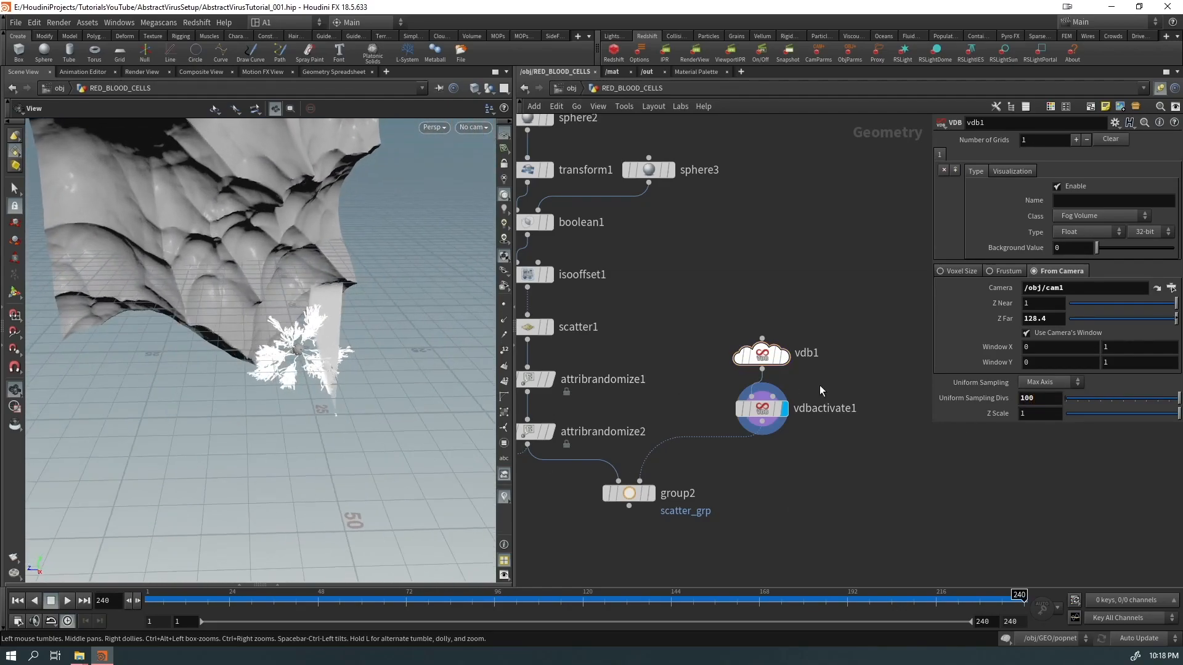
Step: Compare the activated volume with the camera frustum and set the VDB Activate's voxel maximum to 102.8 on all axes
left_click(784, 356)
left_click_drag(407, 349, 452, 345)
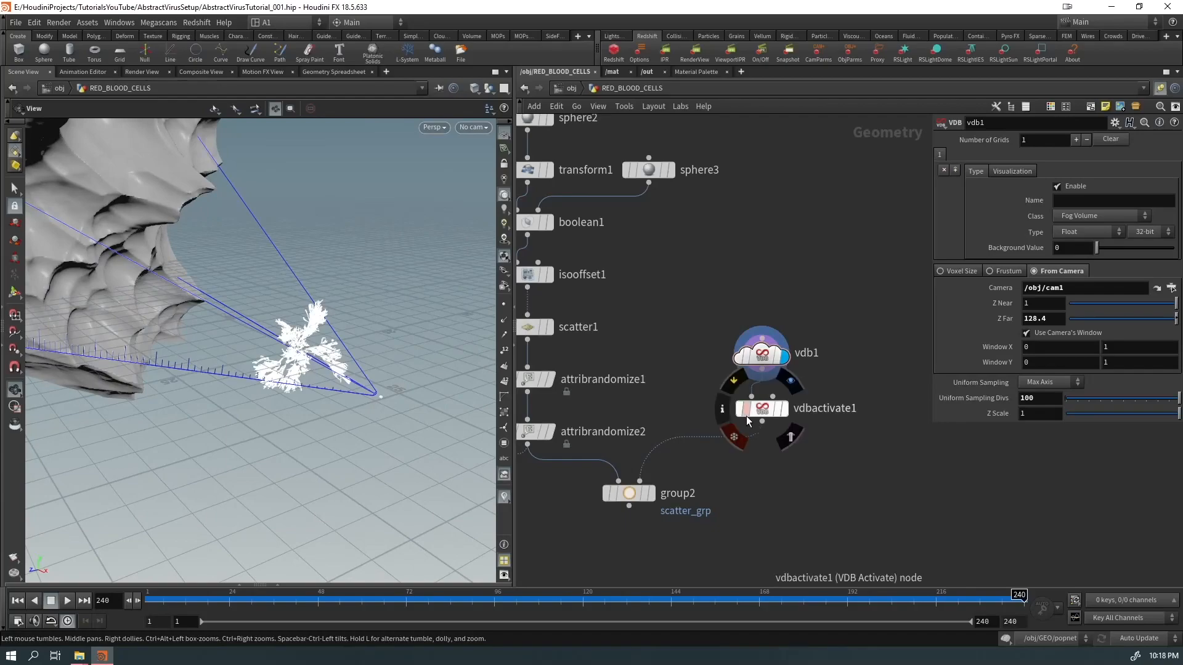
left_click(784, 410)
middle_click_drag(996, 220, 260, 285)
left_click_drag(259, 285, 230, 360)
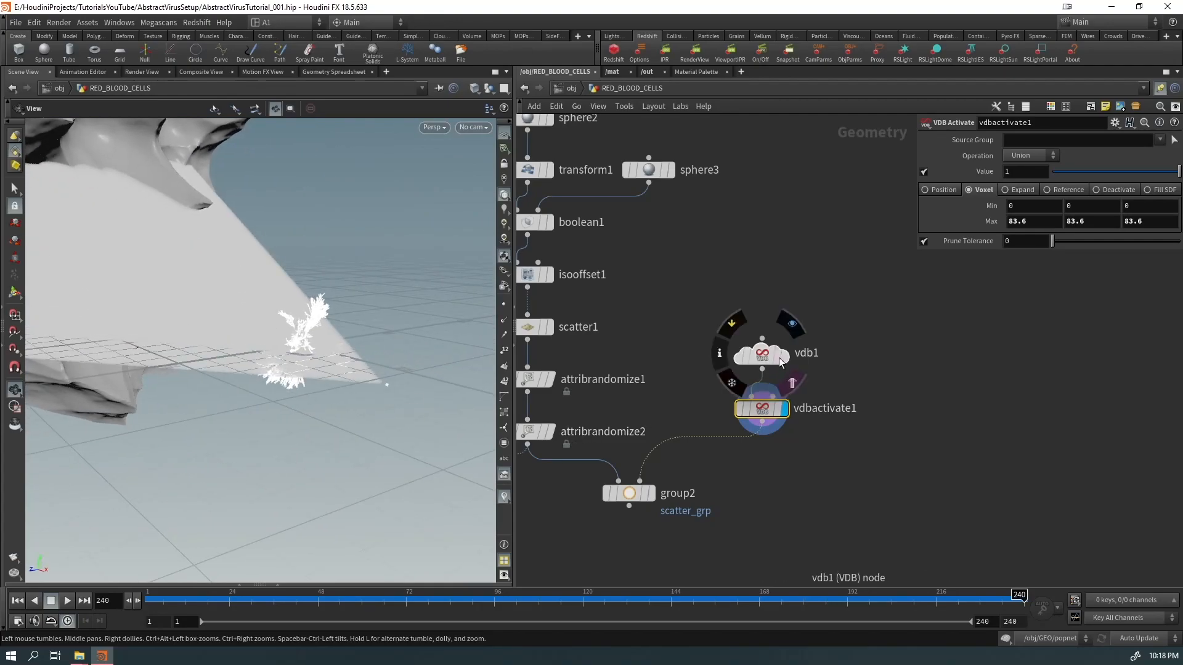
left_click_drag(259, 296, 196, 337)
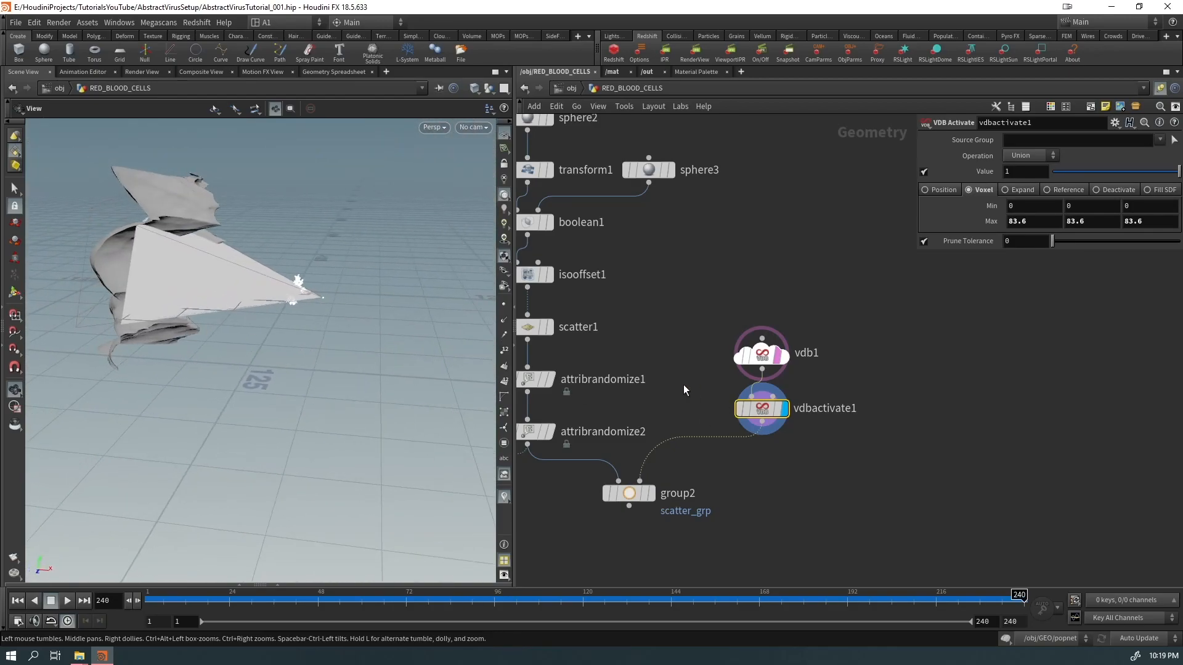
middle_click_drag(983, 221, 1053, 217)
left_click_drag(45, 272, 160, 246)
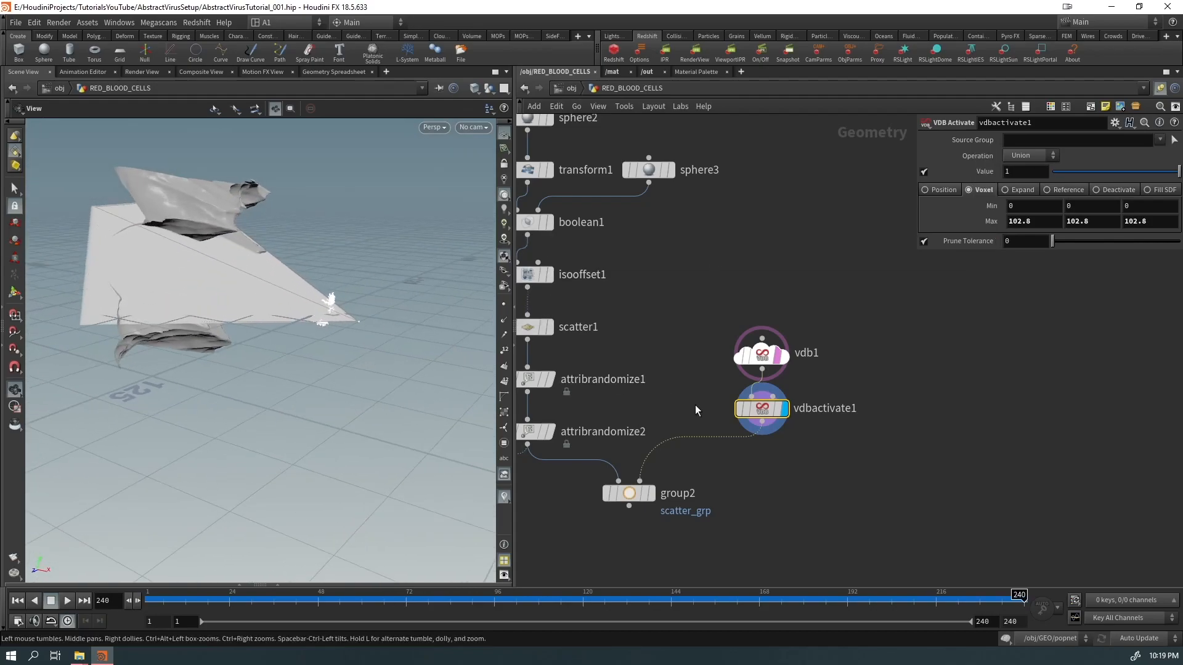
Step: Display the group node, set its Iso Surface to 0.4 and invert the bounding region selection
left_click(652, 495)
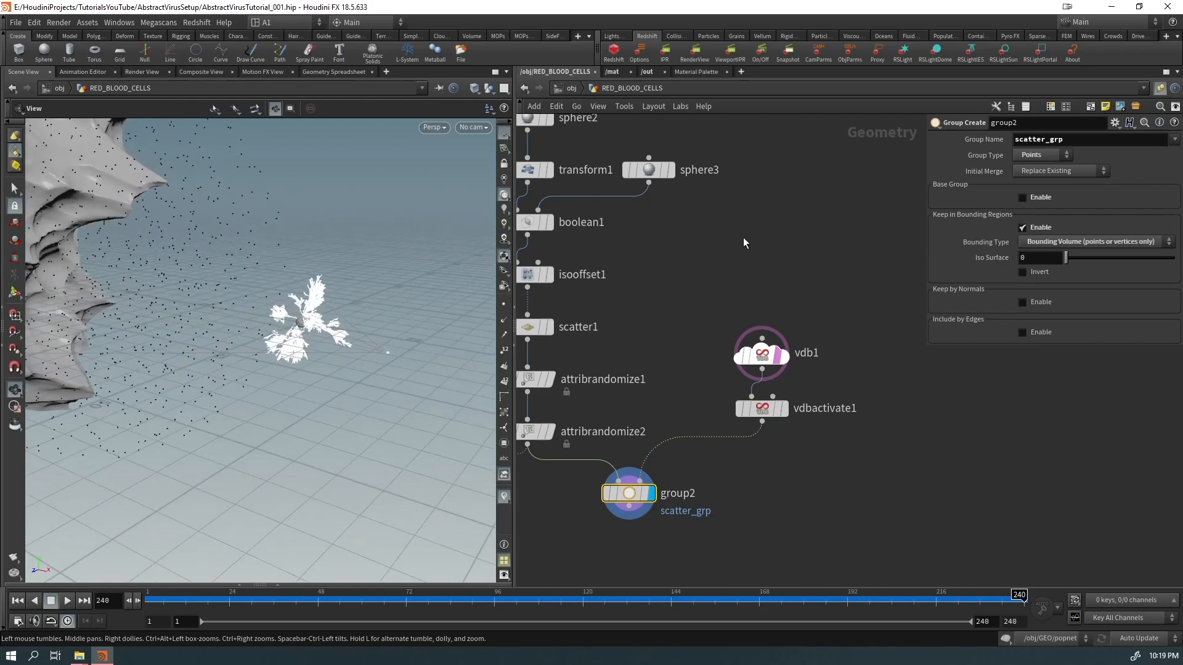
left_click_drag(421, 299, 308, 327)
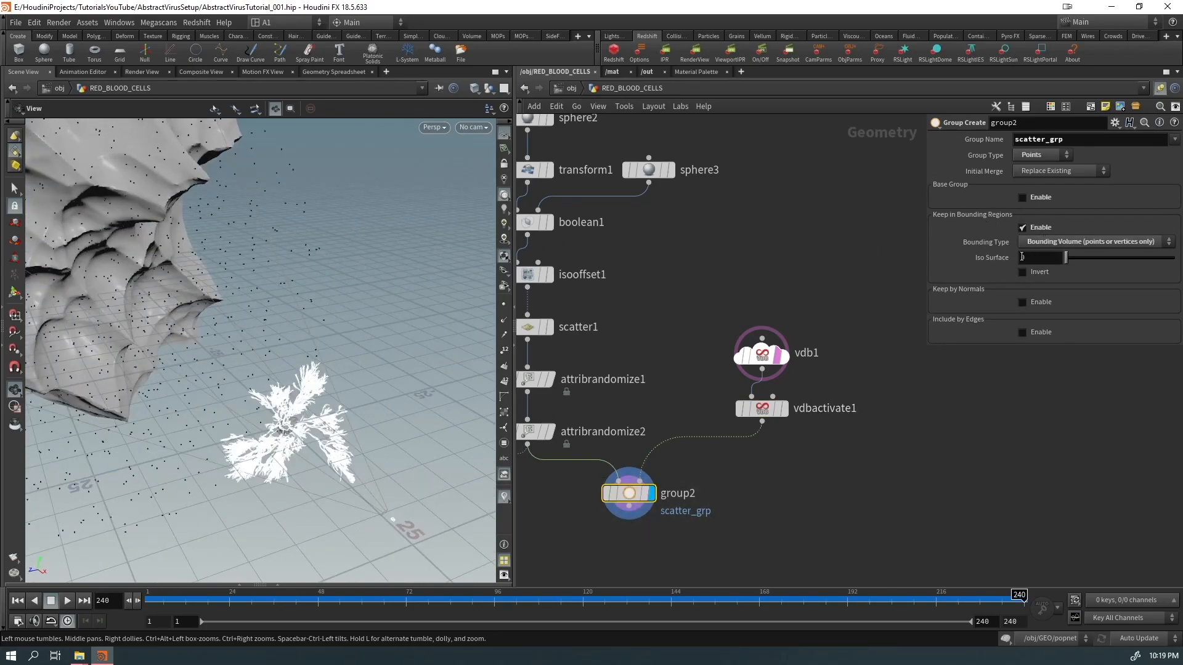
left_click_drag(334, 338, 296, 379)
left_click(1044, 259)
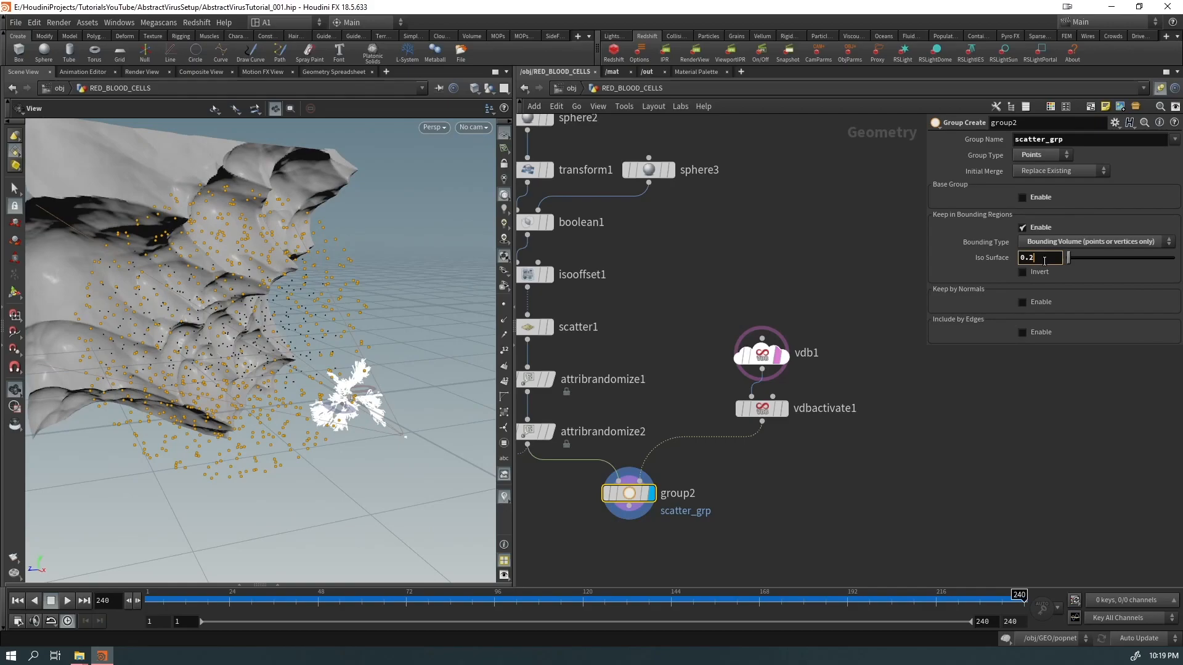
left_click_drag(431, 308, 479, 324)
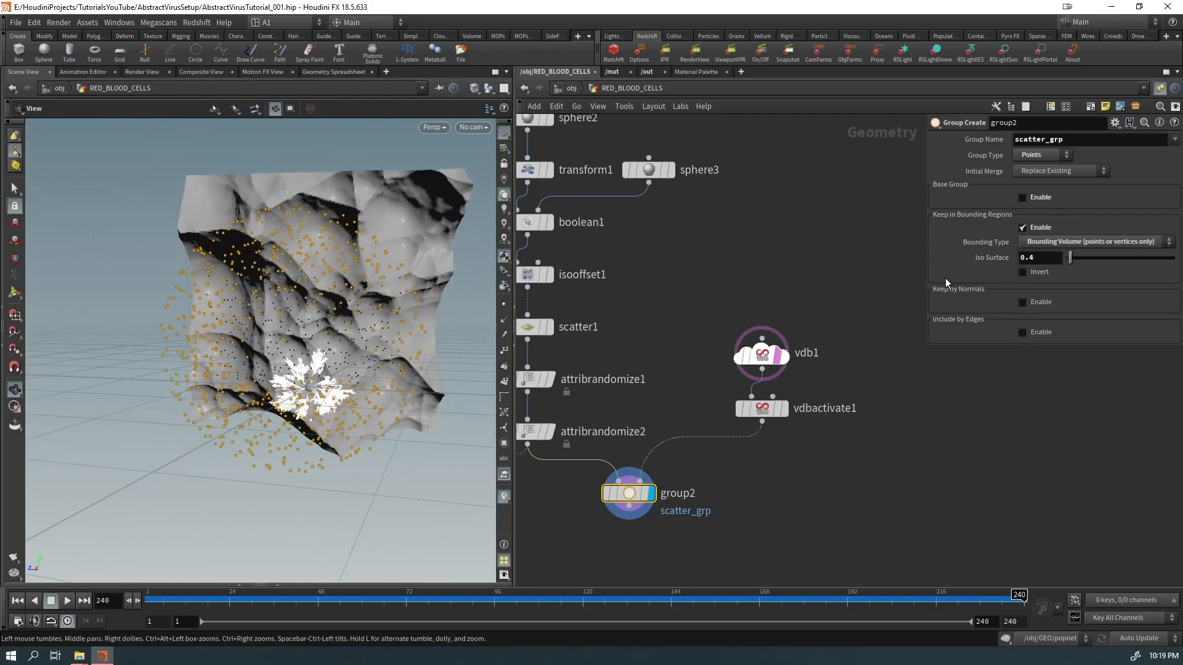
left_click_drag(370, 332, 417, 329)
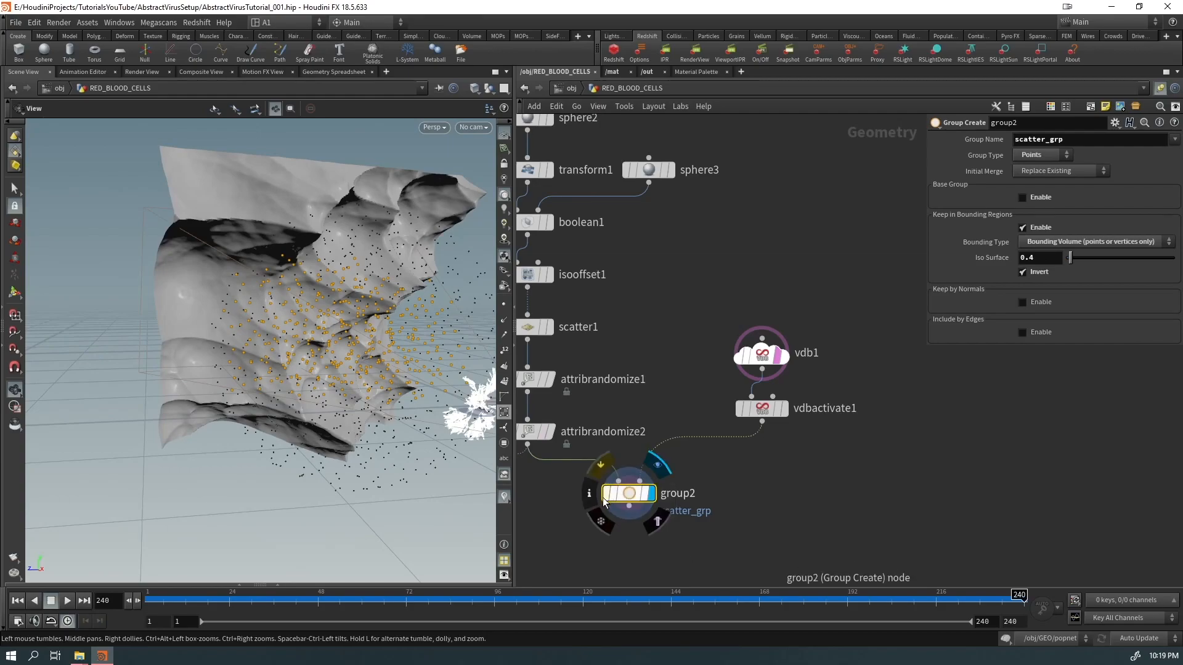
Step: Add a Blast node after the scatter_grp group node and display it
key("Tab")
type("blas")
key("Return")
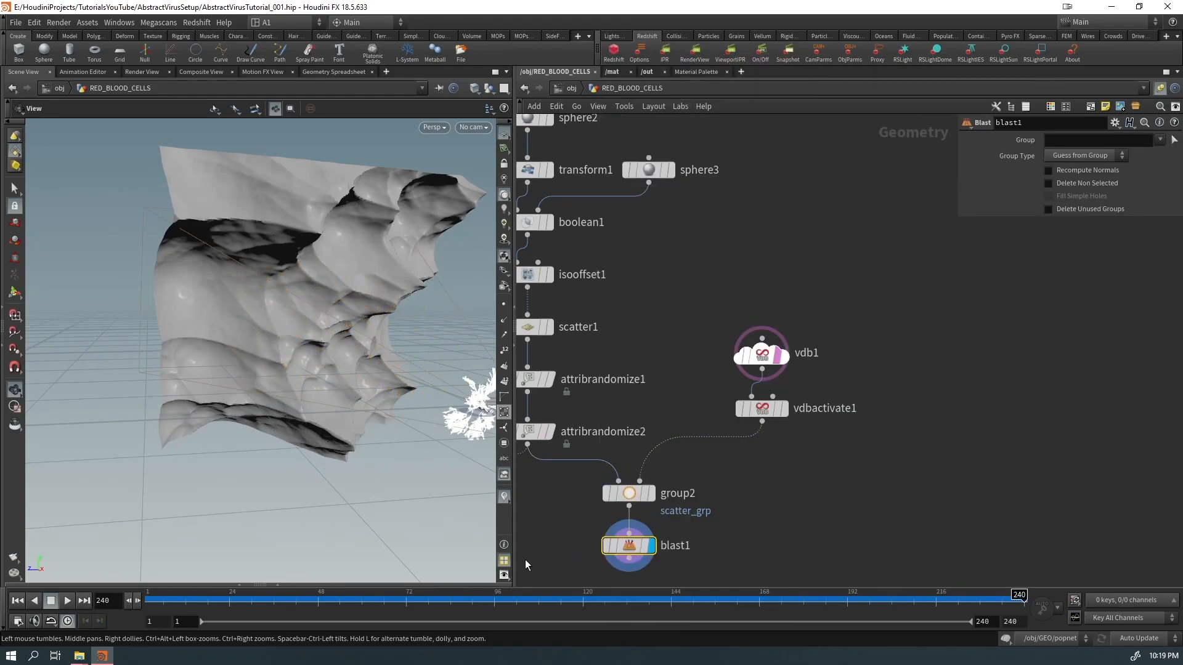
Step: Set the Blast node's group to scatter_grp and enable Delete Non Selected so only the points inside the camera frustum remain
left_click(1158, 140)
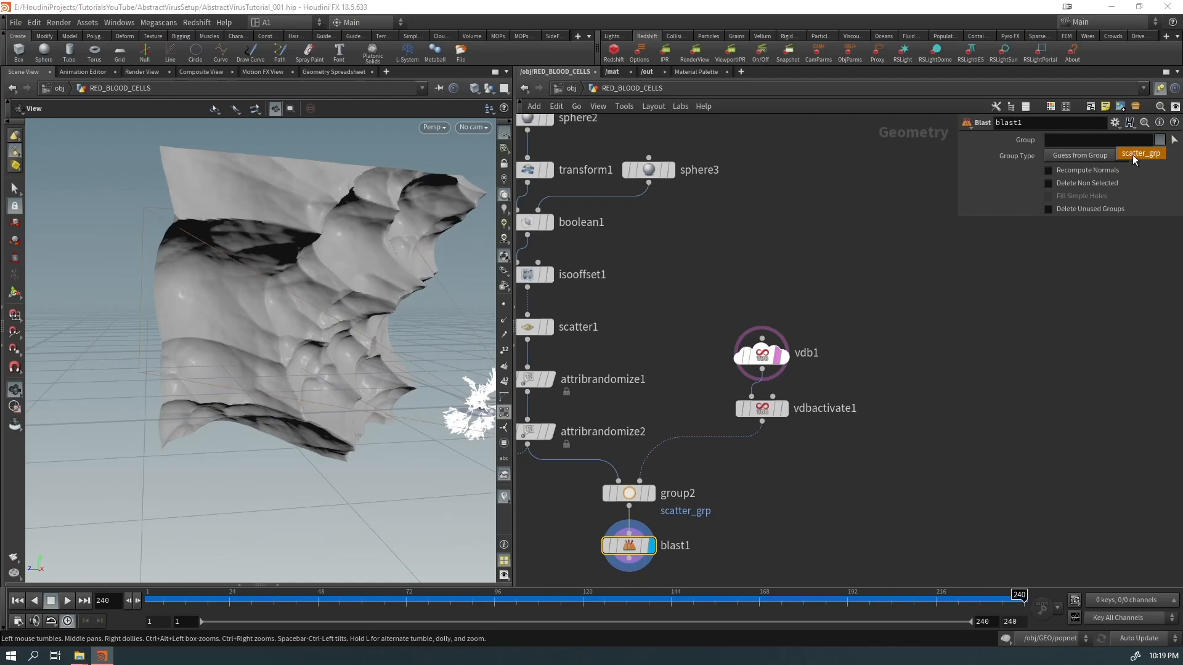
left_click(1139, 153)
left_click_drag(443, 370, 304, 420)
left_click(1048, 184)
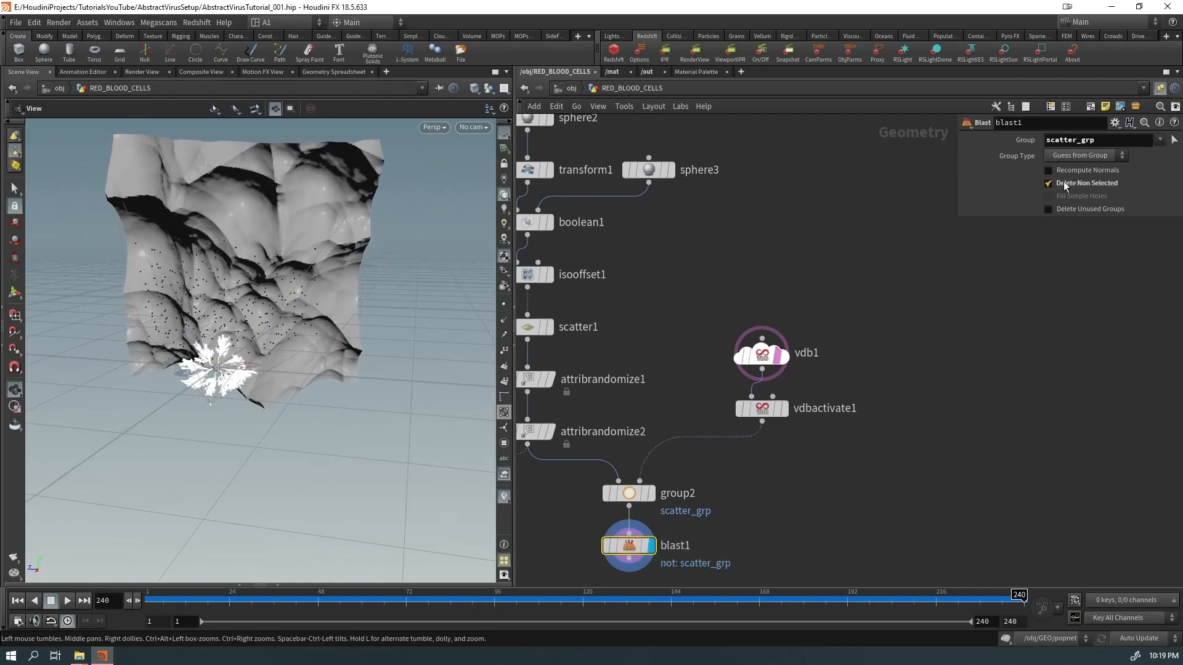
left_click_drag(278, 307, 293, 263)
left_click_drag(327, 359, 486, 258)
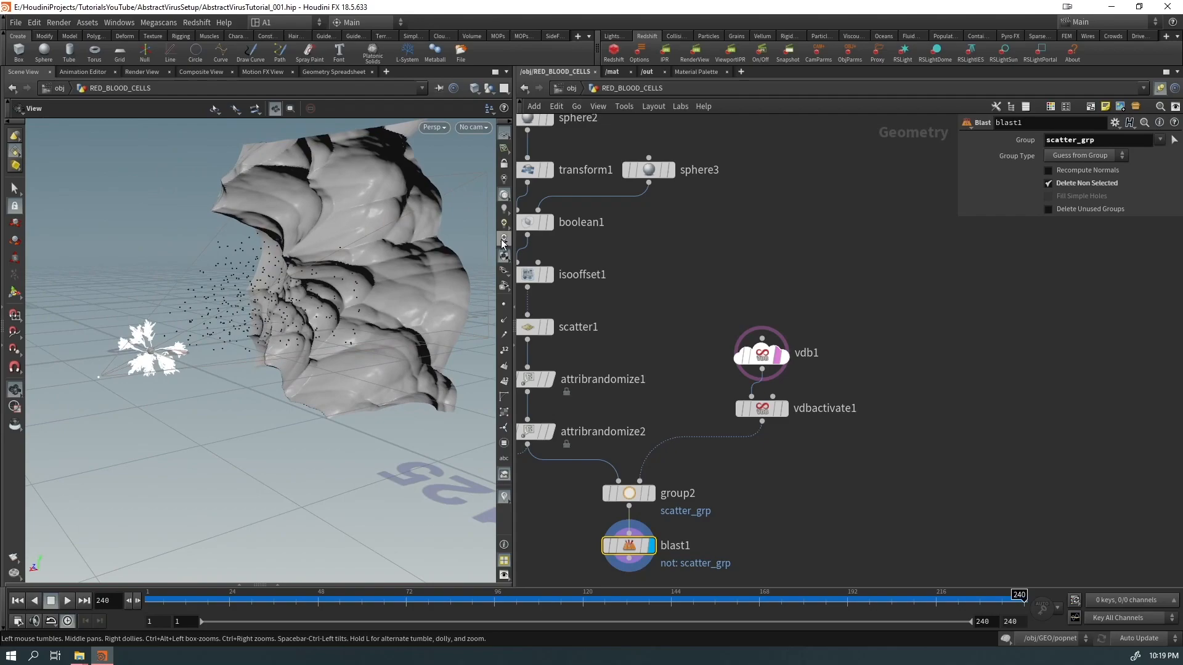
Step: Lower the vdb1 node's Uniform Sampling Divs first to 50 and finally to 25
left_click(762, 354)
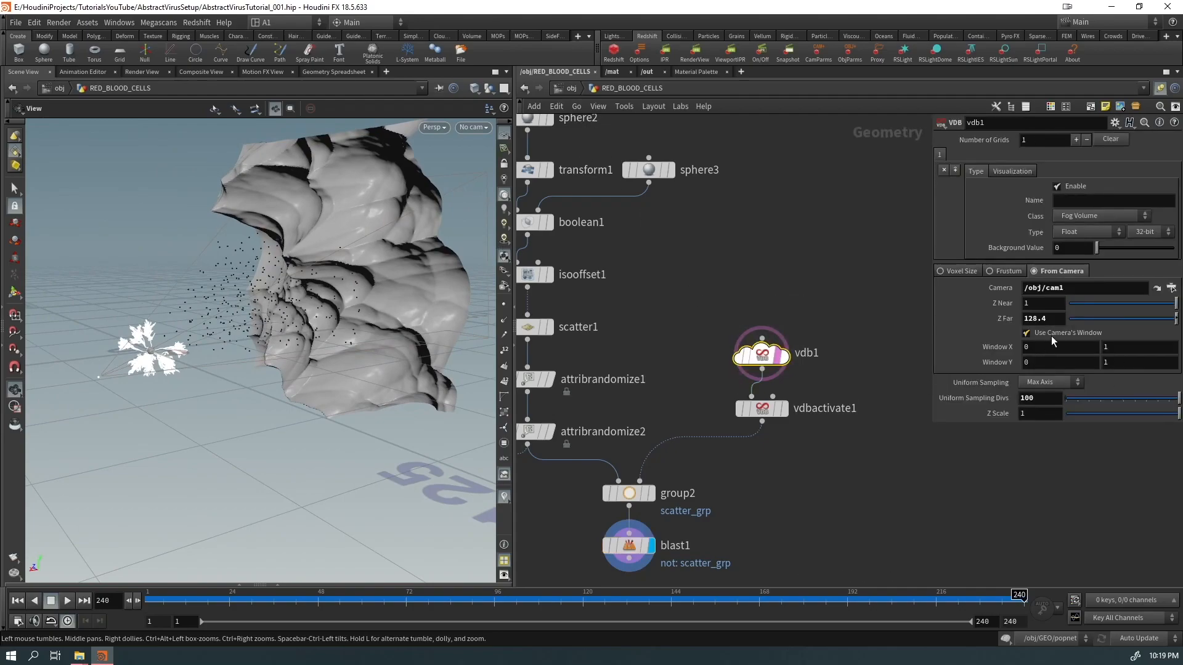
left_click_drag(1038, 322, 1021, 322)
left_click_drag(1042, 400, 1020, 413)
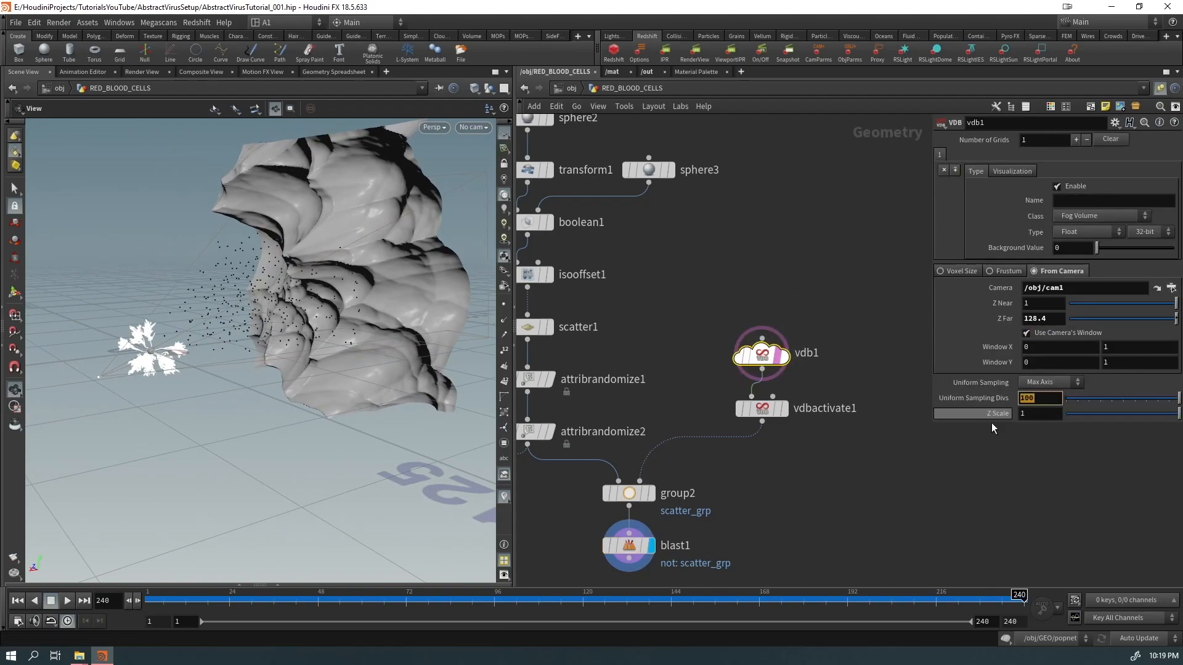
type("50")
key("Return")
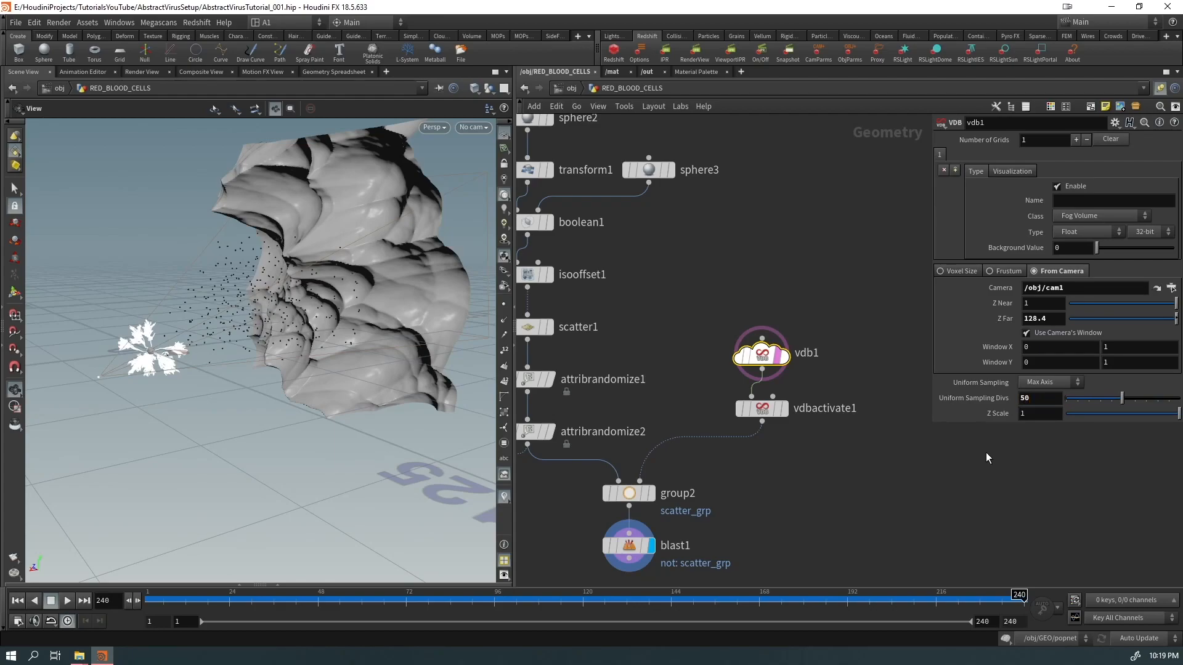
key("Return")
middle_click_drag(1022, 398, 955, 443)
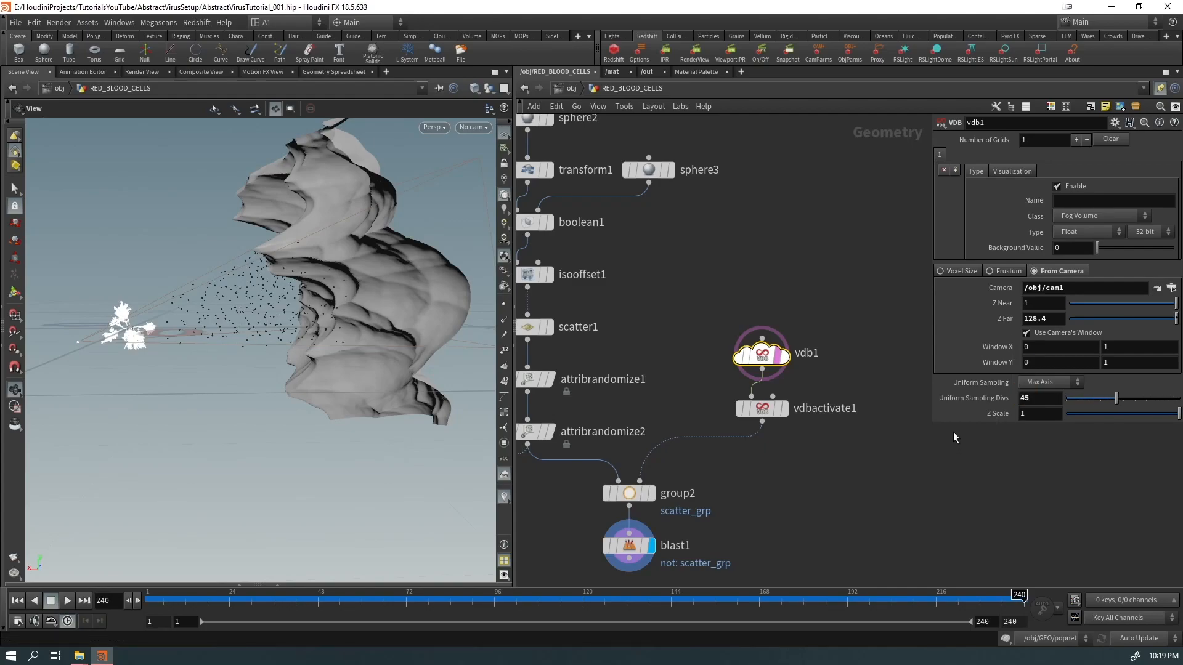
type("25")
key("Return")
Step: At object level, move and rotate cam1 to test whether the point culling follows the camera, and undo the camera change
left_click(570, 90)
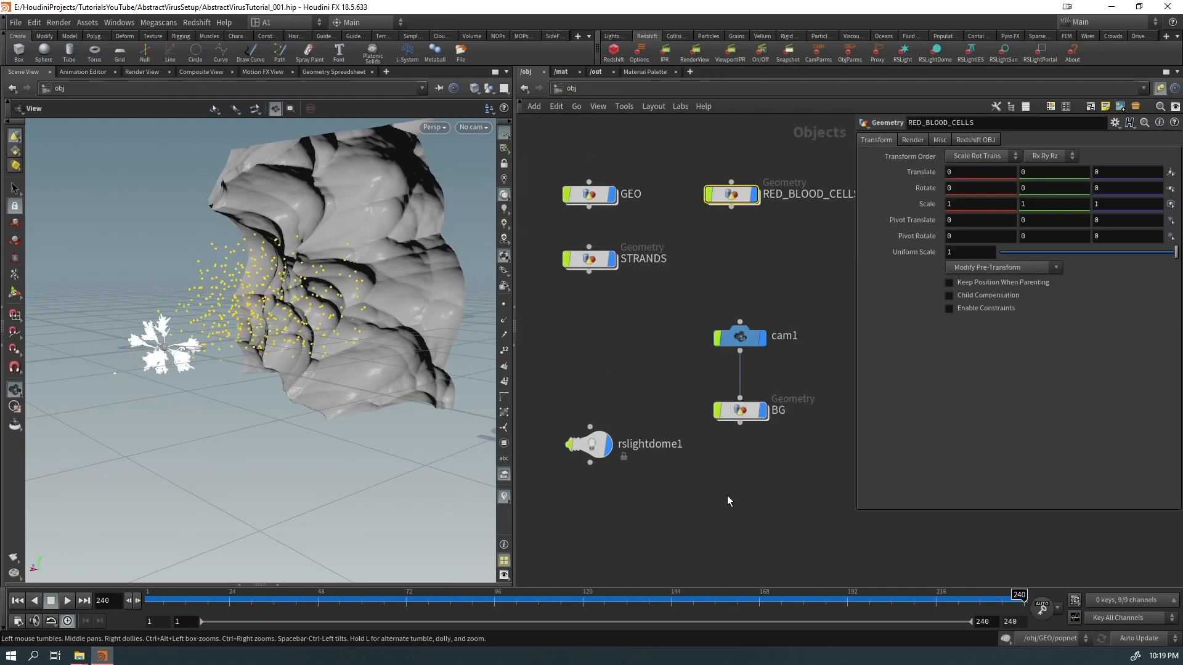
left_click(740, 335)
left_click_drag(259, 320, 37, 320)
key("Return")
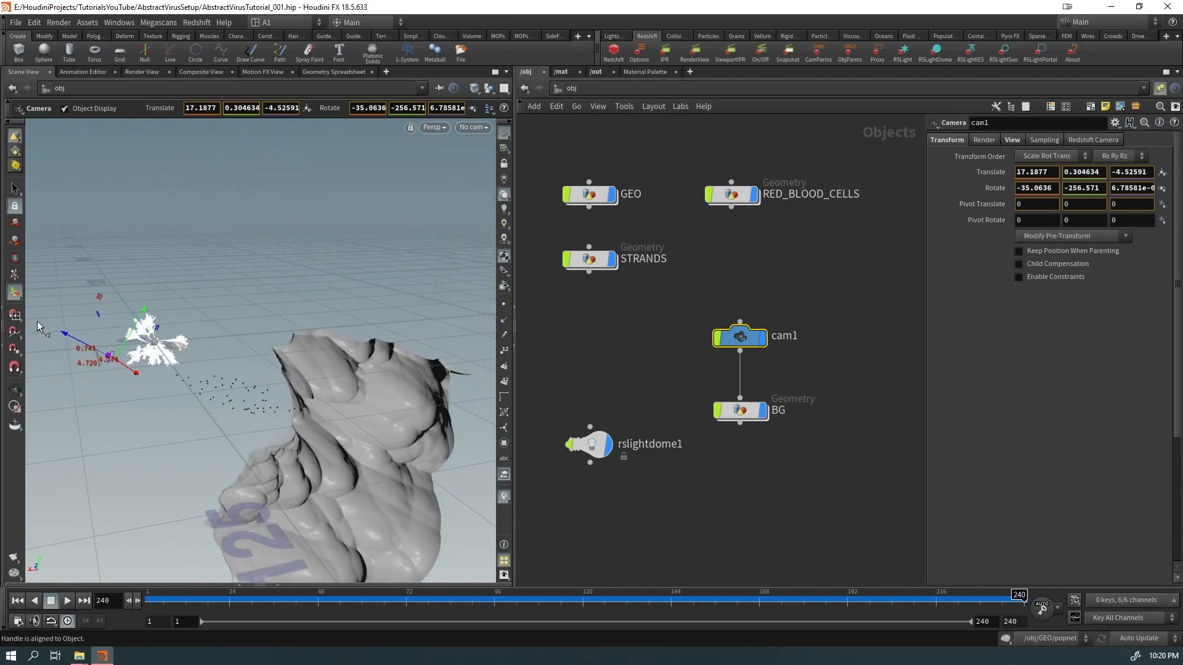
key("ctrl+z")
left_click_drag(123, 362, 111, 391)
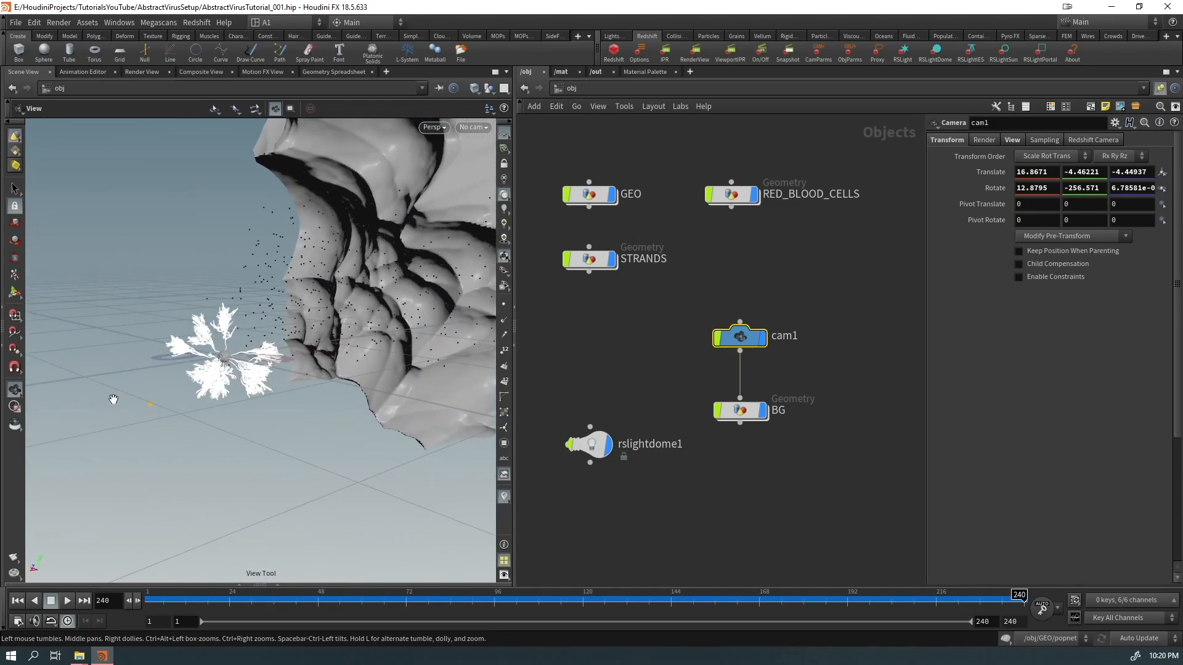
left_click_drag(251, 382, 349, 335)
Step: Inside RED_BLOOD_CELLS, connect the Blast output to the second input of copytopoints1 and display the copied cells
left_click(739, 410)
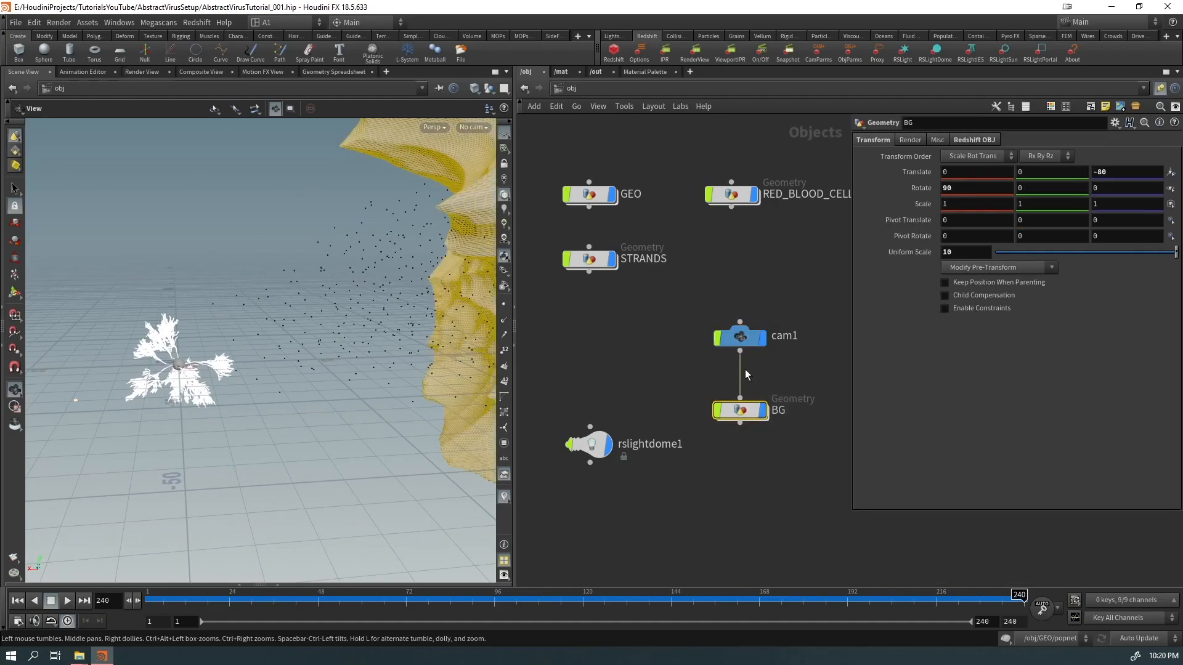
middle_click_drag(684, 257, 612, 329)
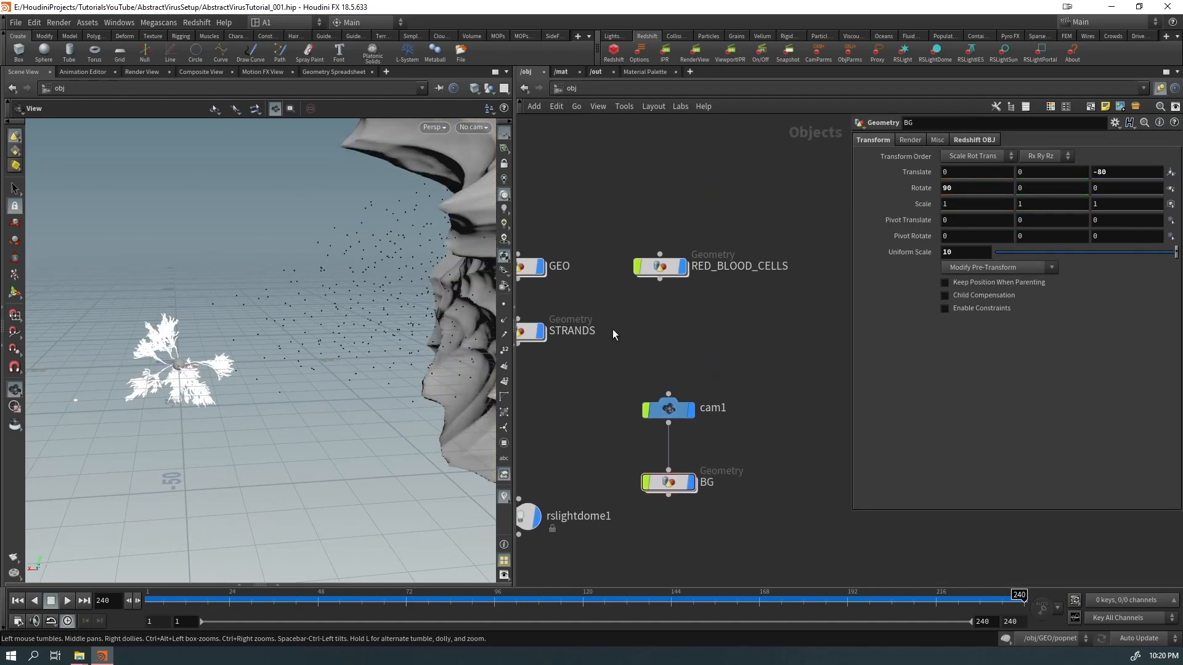
double_click(664, 271)
left_click_drag(590, 315, 620, 477)
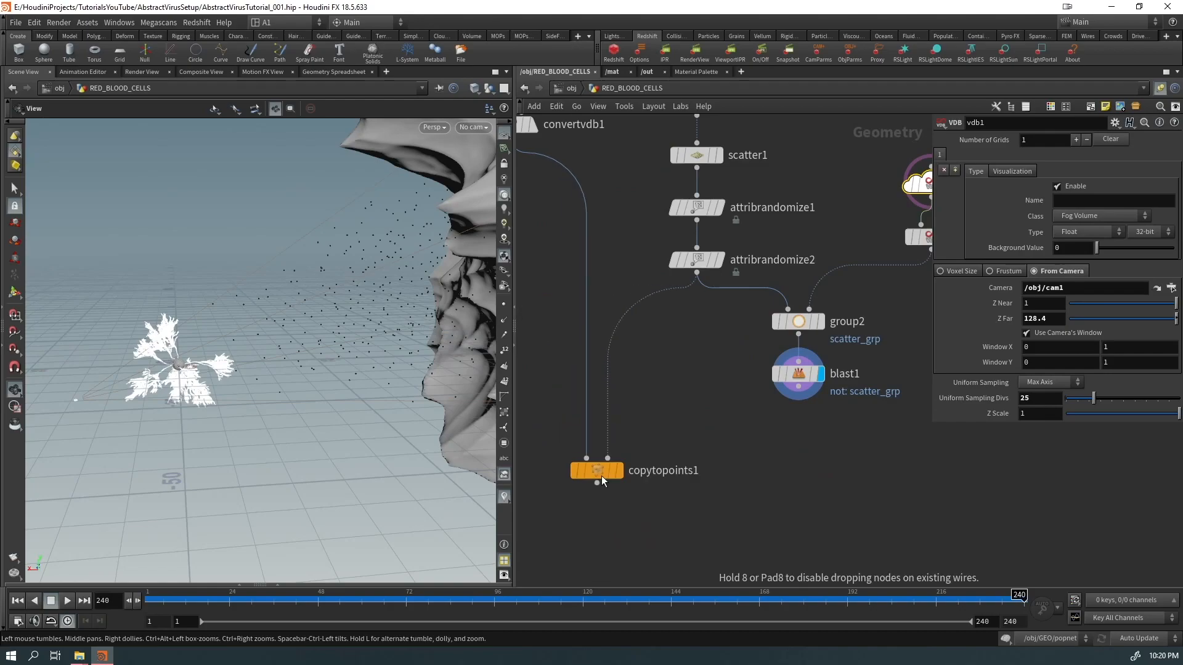
left_click_drag(798, 400, 608, 457)
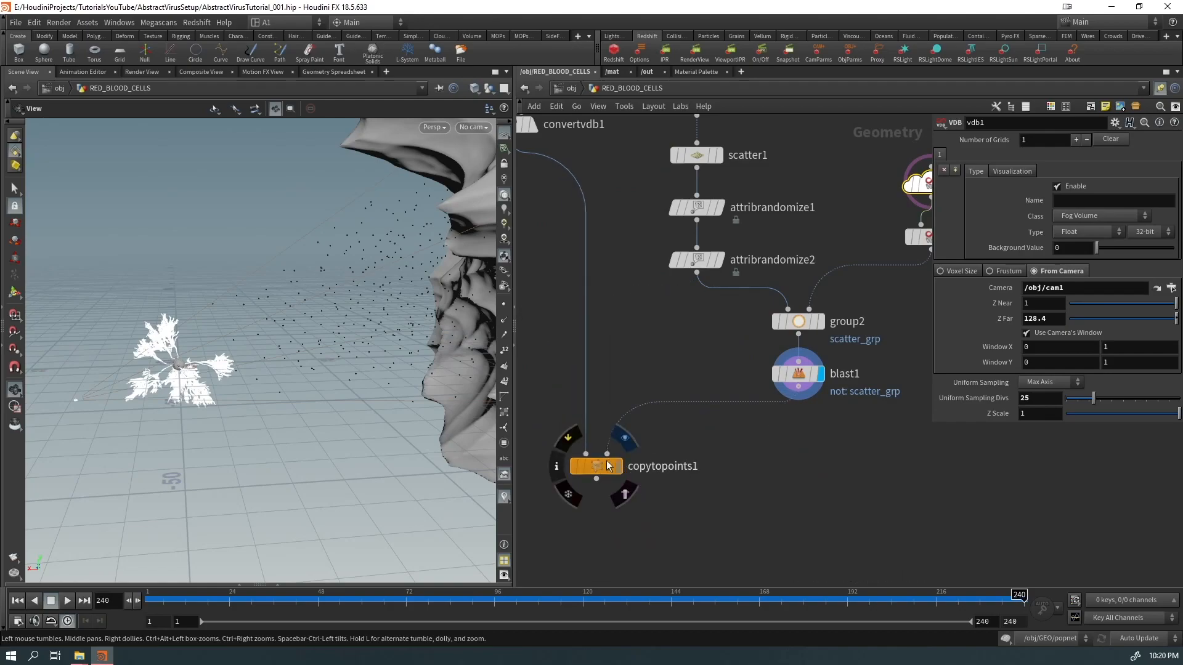
left_click(618, 465)
left_click_drag(345, 332, 454, 365)
Step: Set the scatter1 node's Force Total Count to 2000 and inspect the density of the red blood cells
middle_click_drag(663, 258, 664, 367)
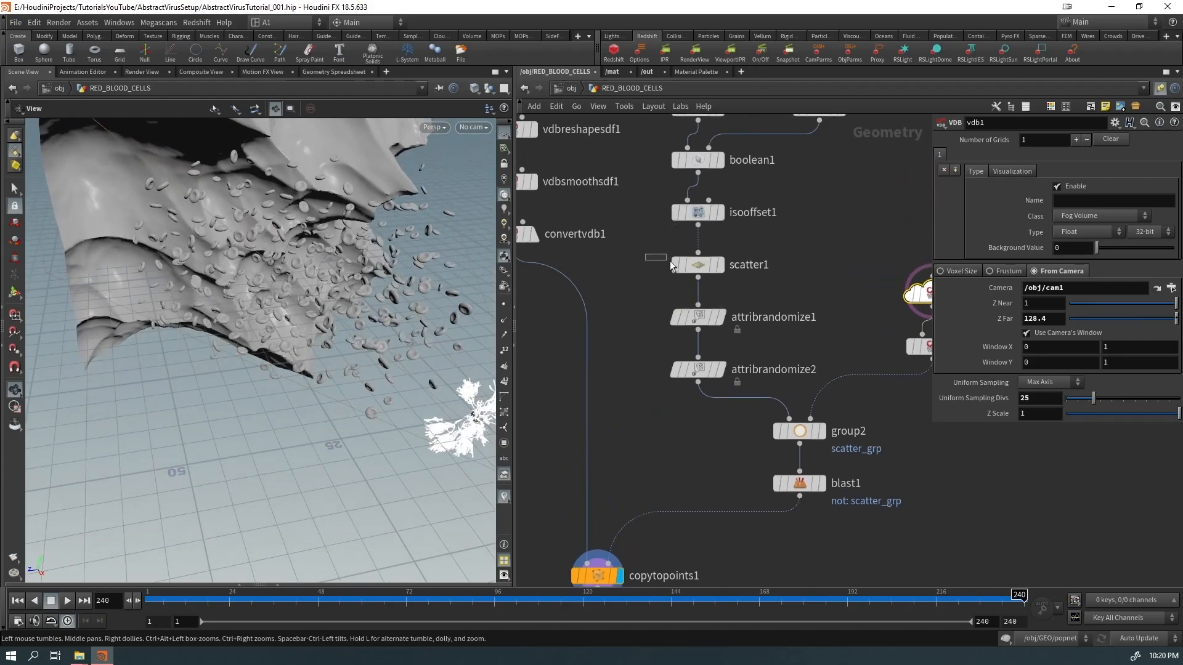
left_click(698, 264)
double_click(1034, 260)
type("2000")
key("Return")
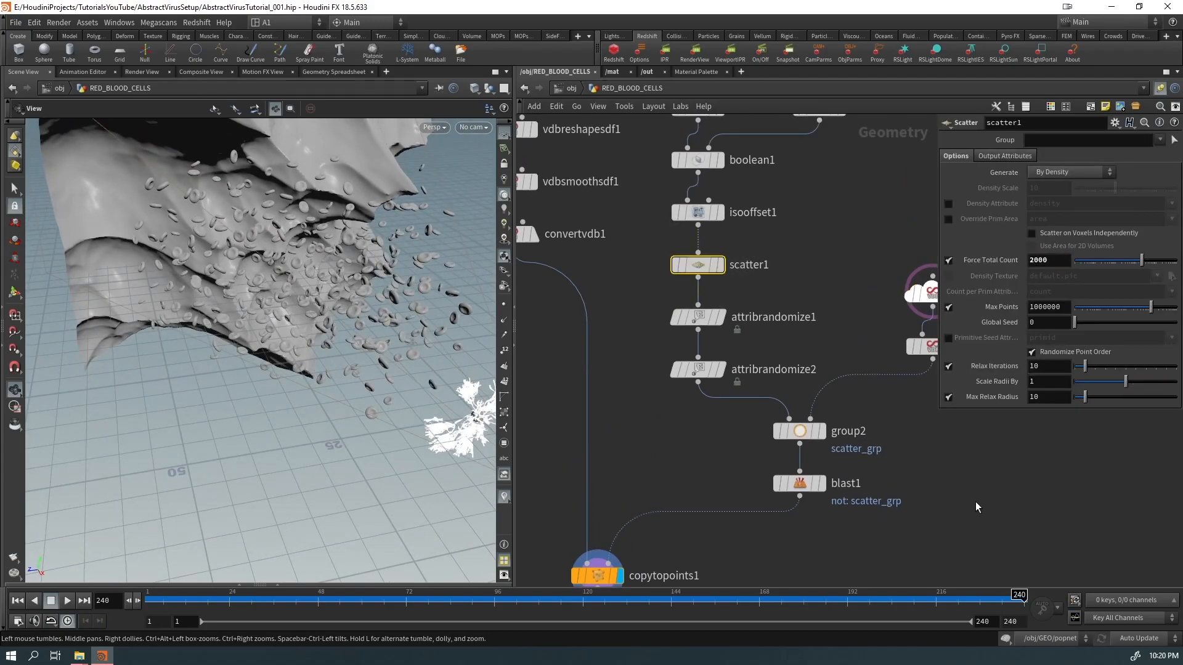
left_click_drag(381, 330, 323, 324)
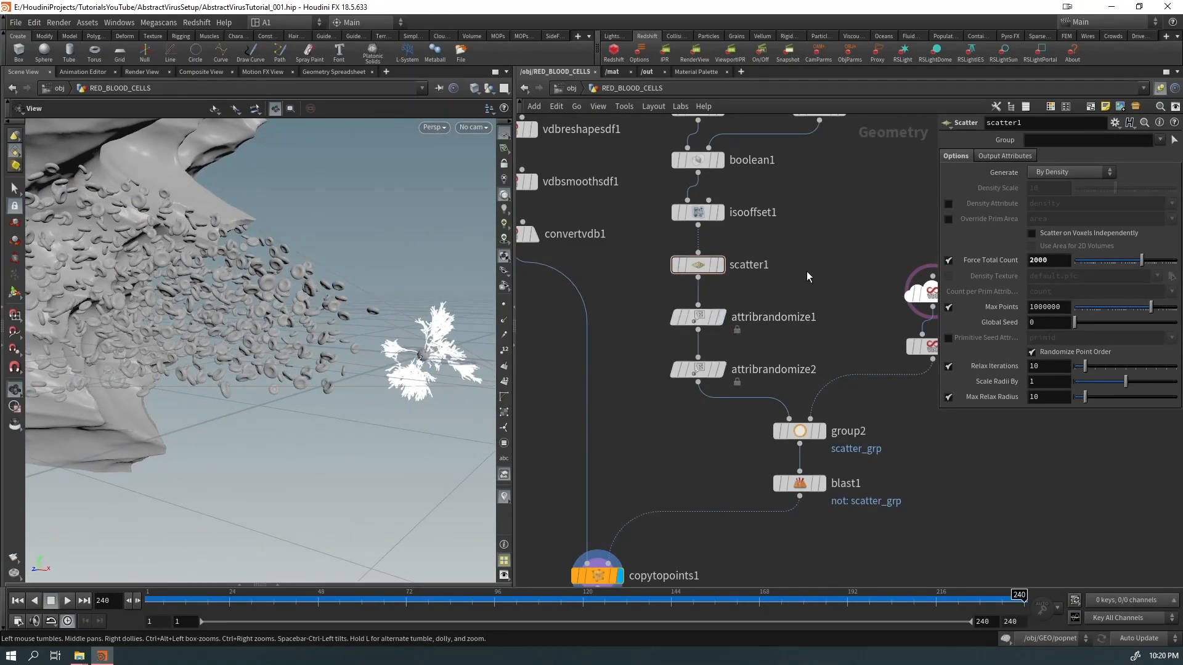
Step: Try a Uniform Scale of 15 on the sphere3 cutter feeding the boolean, and settle on 10
middle_click_drag(787, 275, 785, 312)
left_click(749, 298)
left_click(1062, 217)
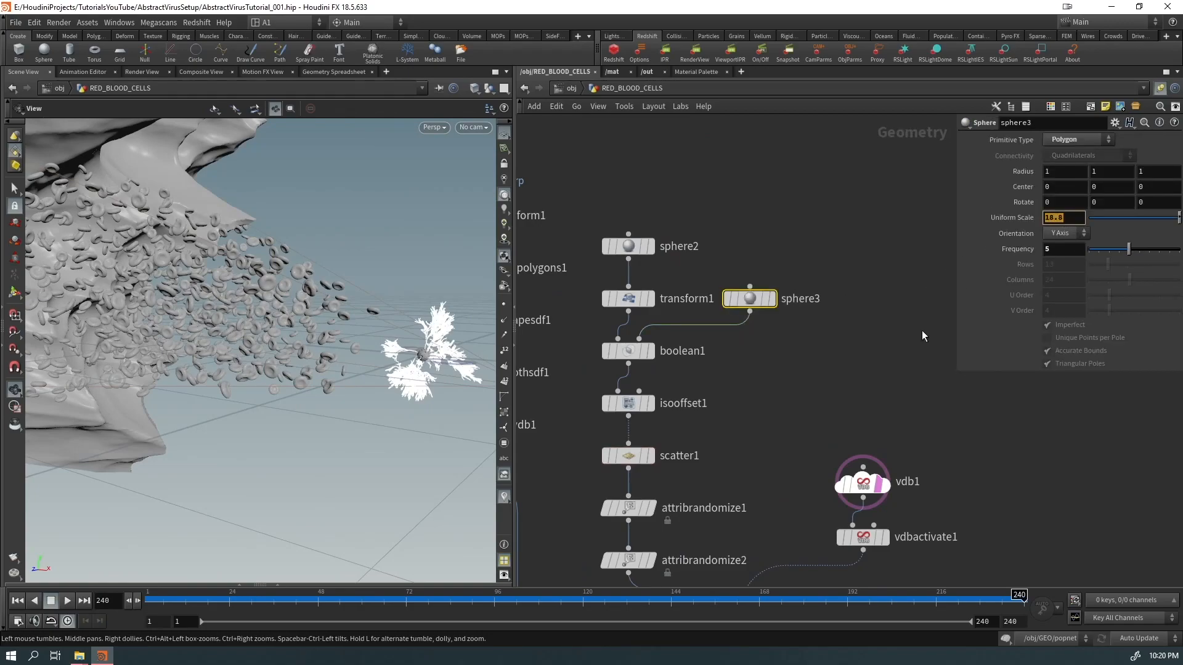
type("15")
key("Return")
left_click_drag(398, 346, 409, 385)
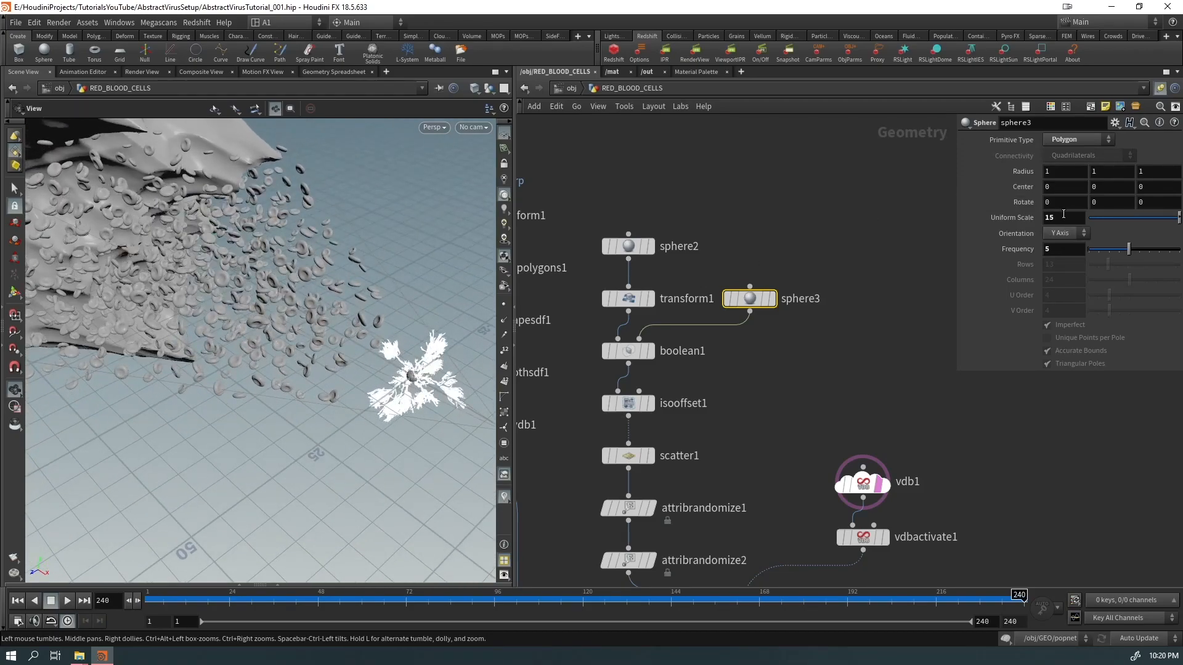
type("0")
key("Return")
left_click_drag(394, 355, 273, 327)
Step: Look through cam1 in the viewport and save the scene
left_click(477, 128)
left_click(495, 183)
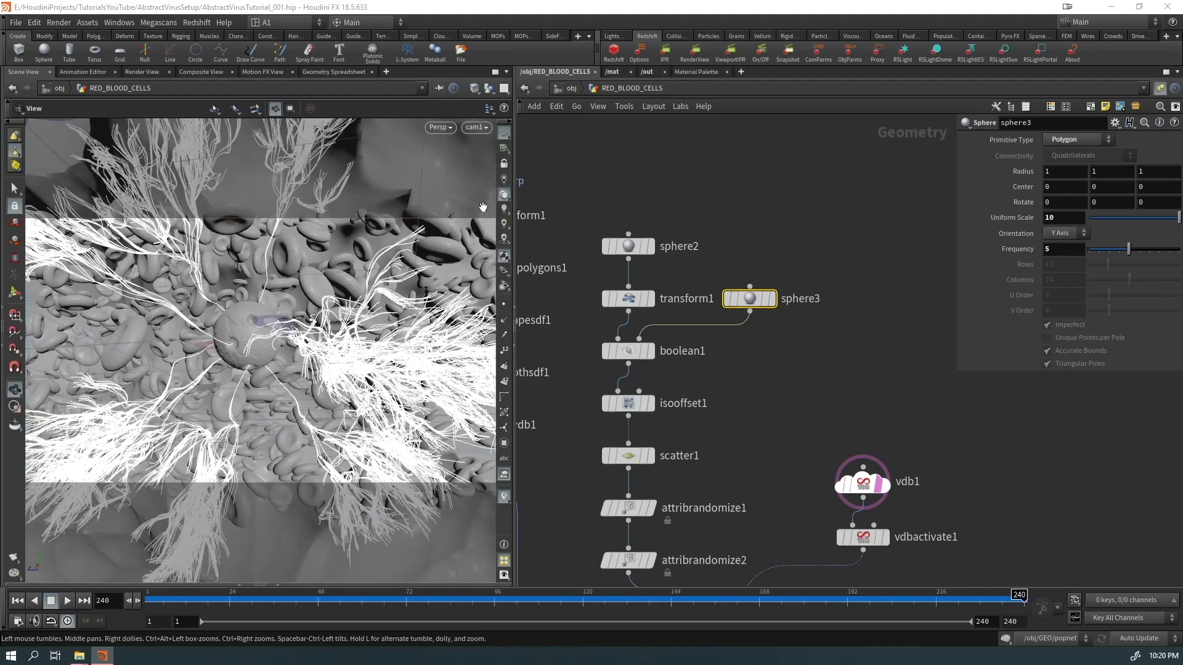
left_click(716, 185)
key("ctrl+s")
Step: Start a Redshift render of the camera view, return the network to object level and inspect the render at 75% zoom
left_click(695, 54)
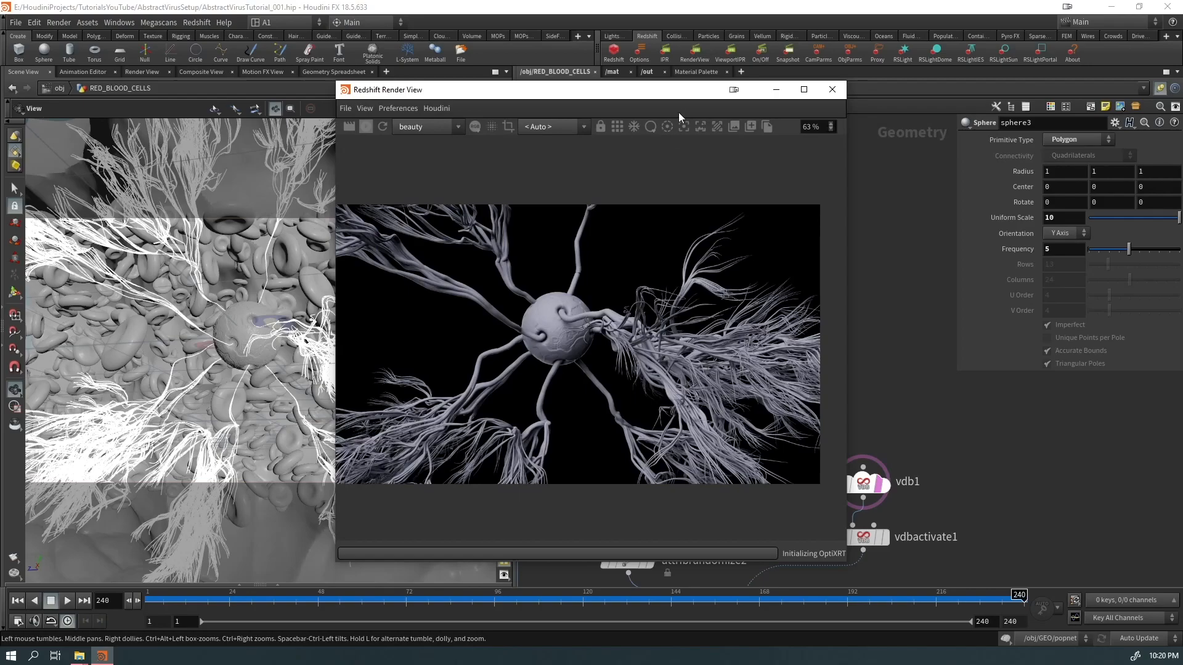
left_click_drag(677, 100, 380, 121)
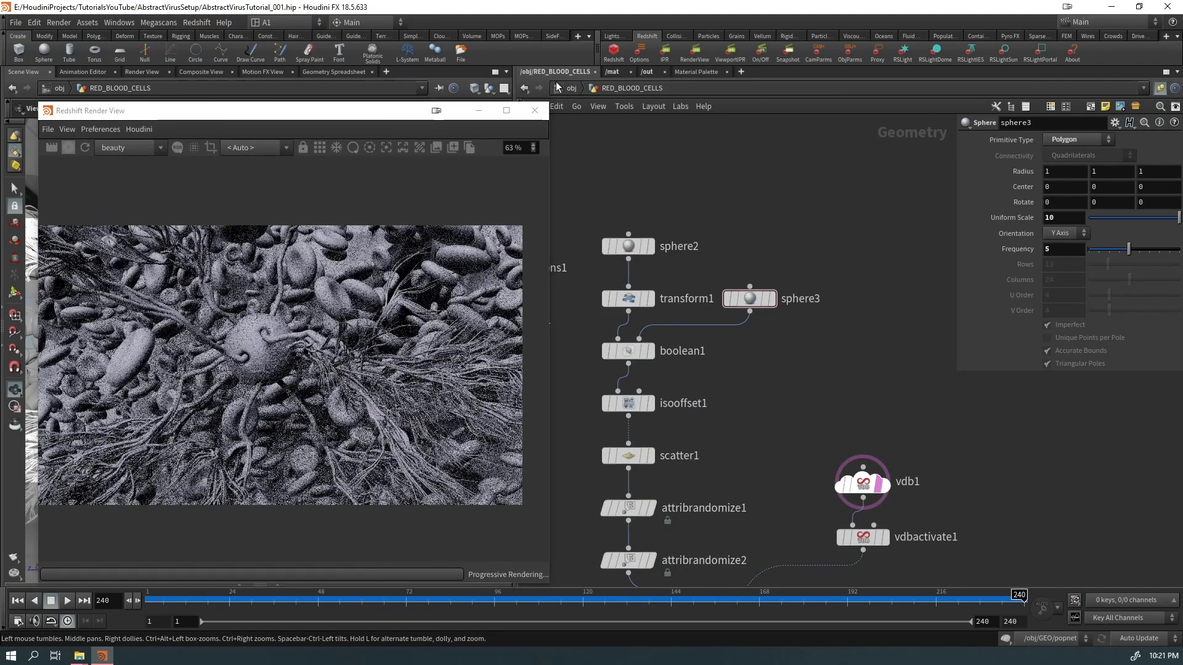
left_click(573, 90)
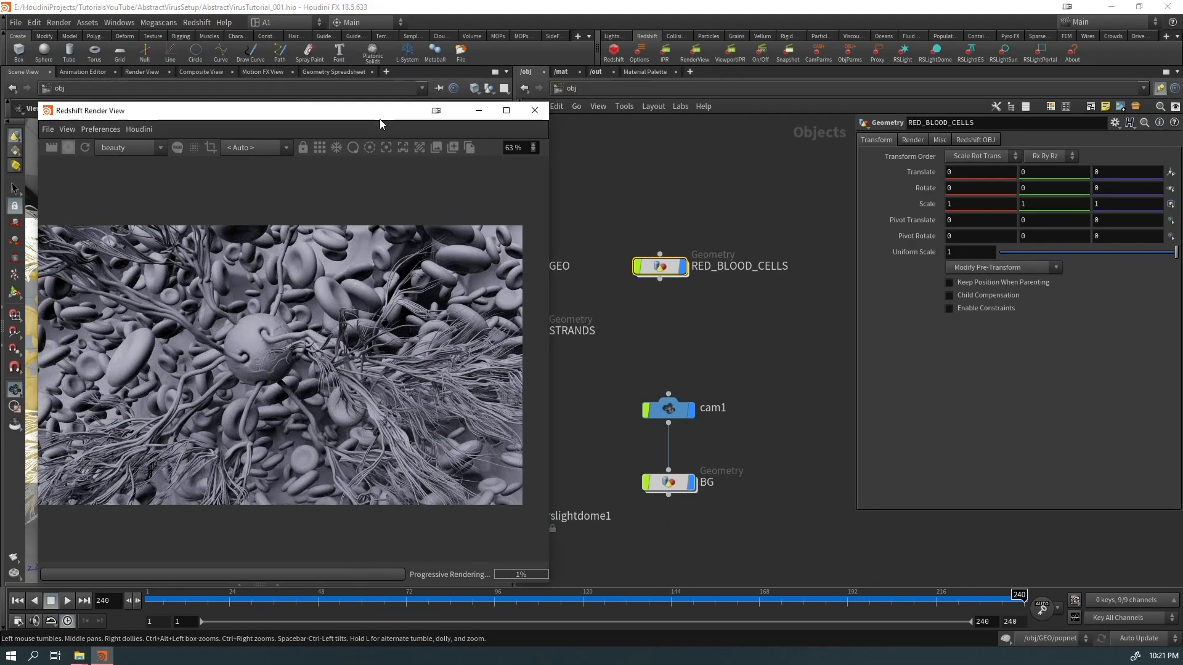
left_click_drag(377, 116, 619, 76)
left_click(827, 408)
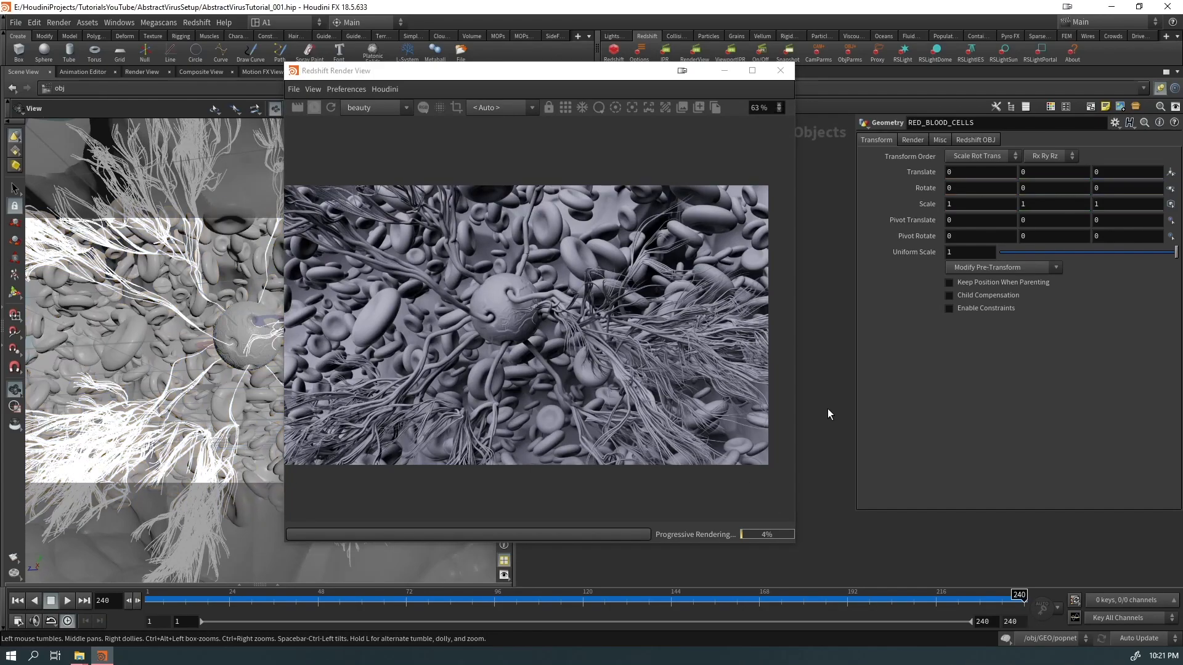
left_click_drag(796, 265, 979, 264)
scroll(629, 334, "up", 3)
middle_click_drag(630, 334, 642, 336)
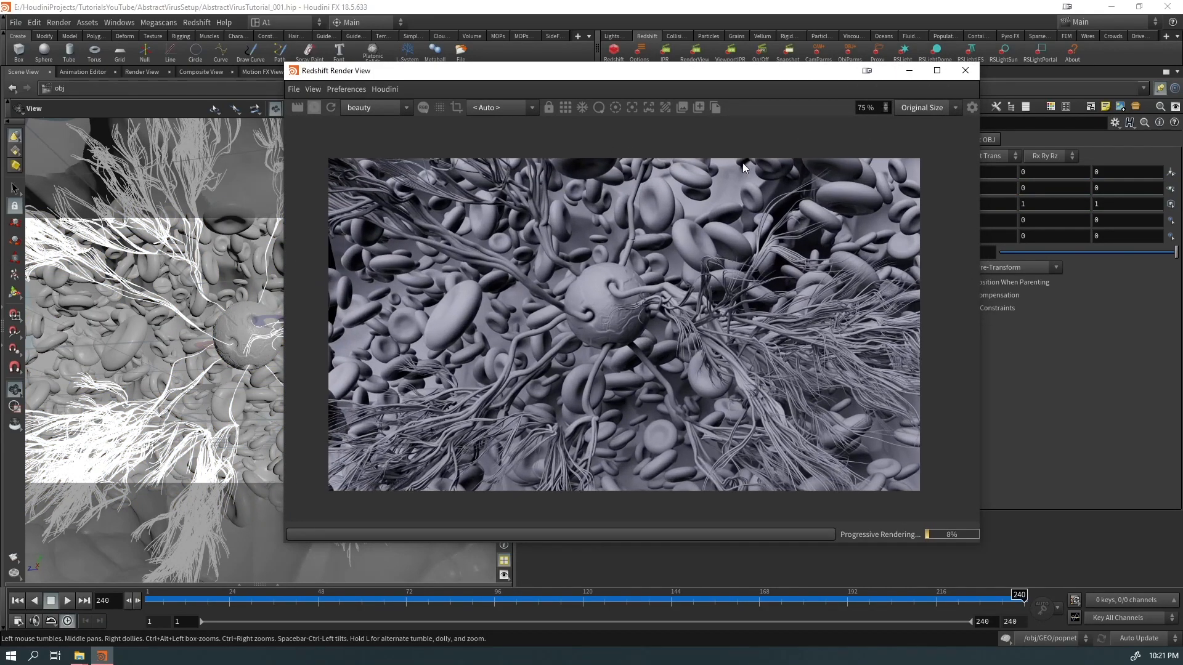
left_click_drag(979, 162, 860, 162)
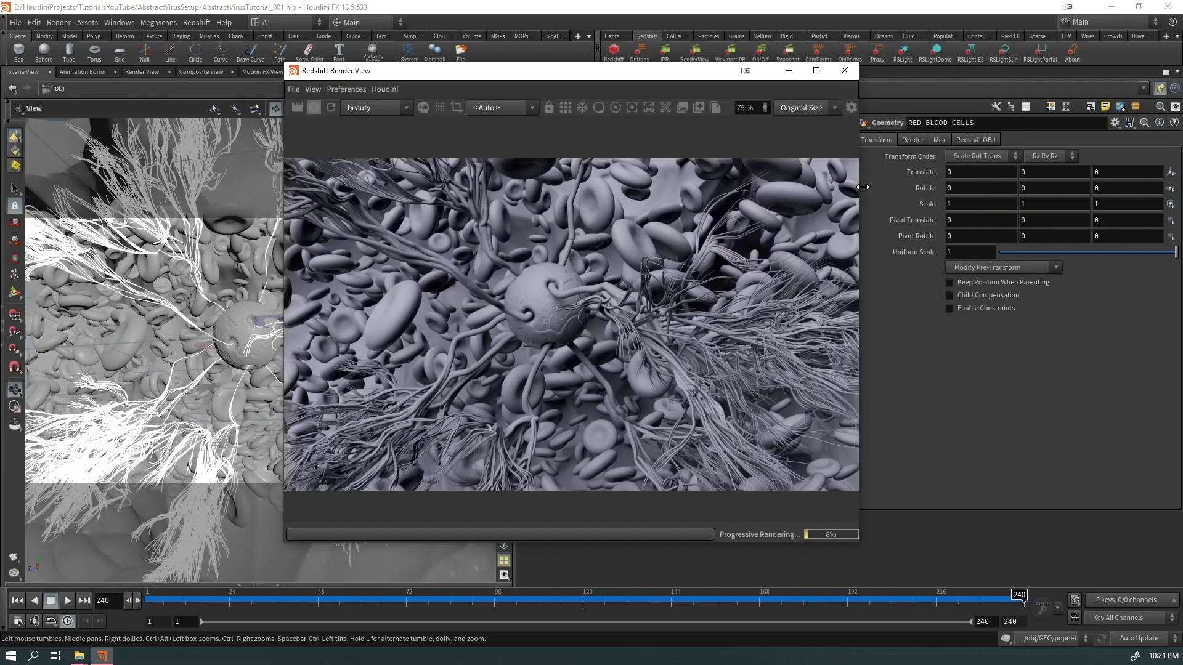
left_click_drag(639, 76, 515, 95)
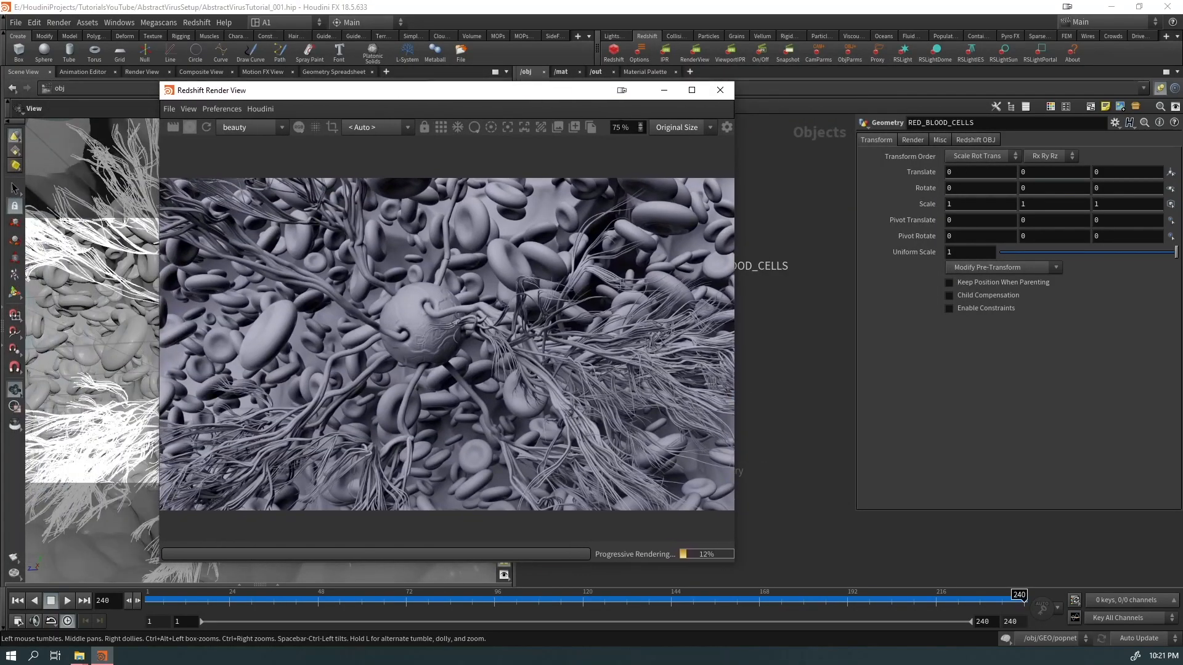
Step: Widen the render window, show its display settings, and enable and expand the Bokeh effect
left_click_drag(736, 137, 964, 133)
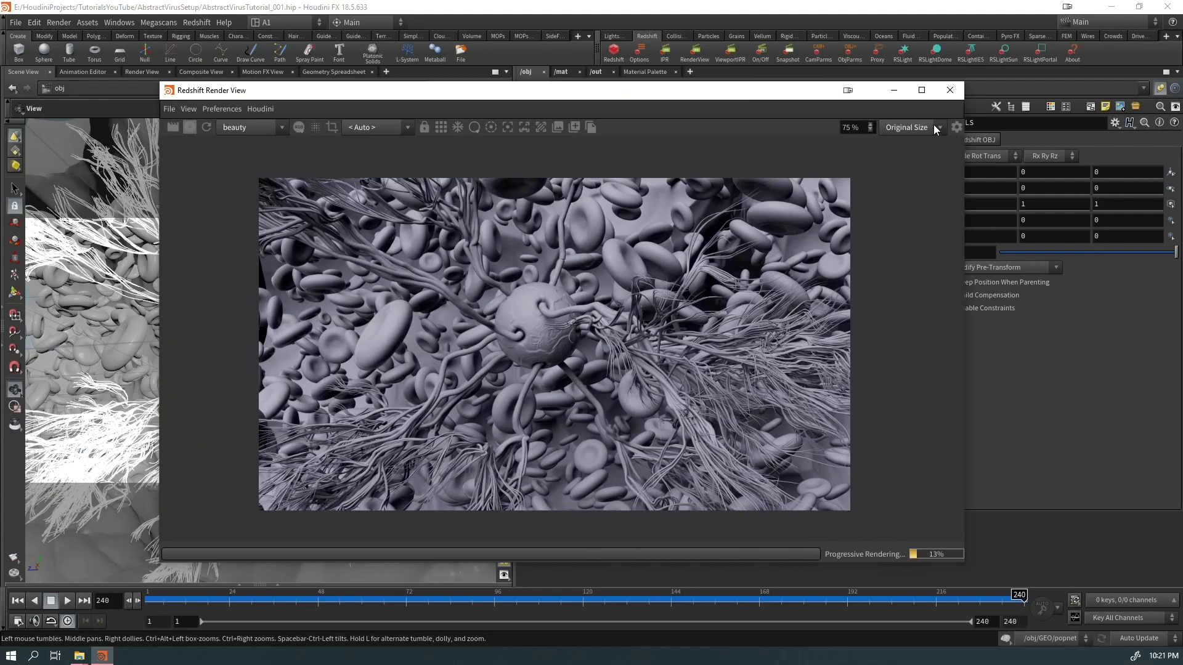
left_click(955, 127)
left_click(930, 391)
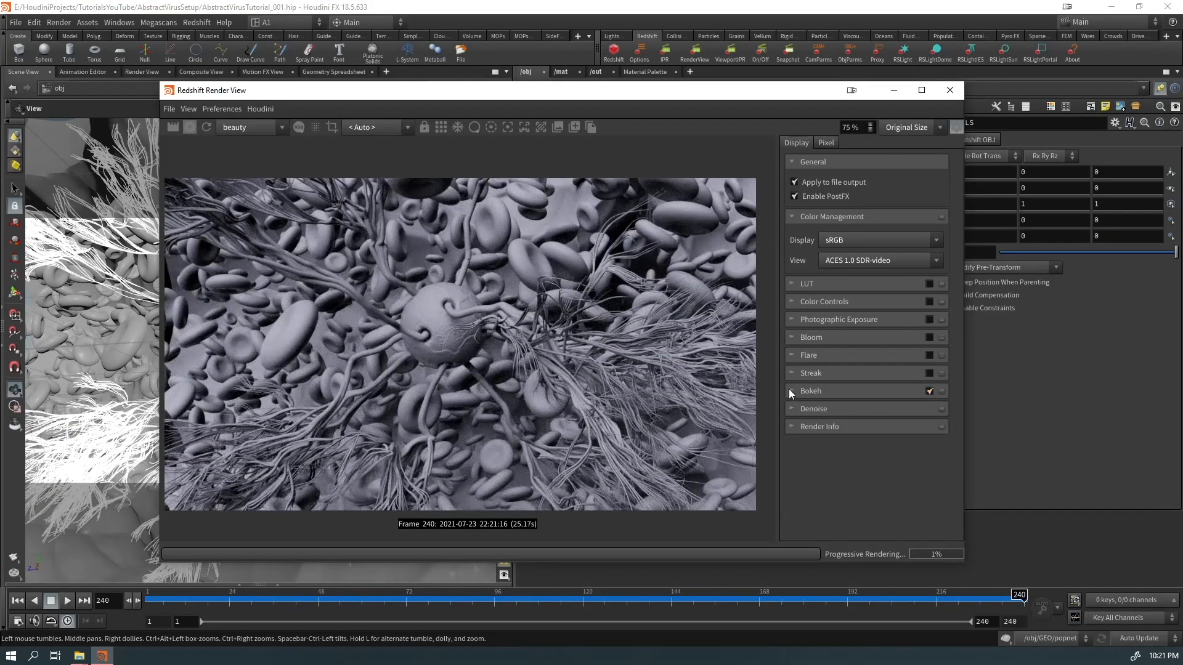
left_click(791, 392)
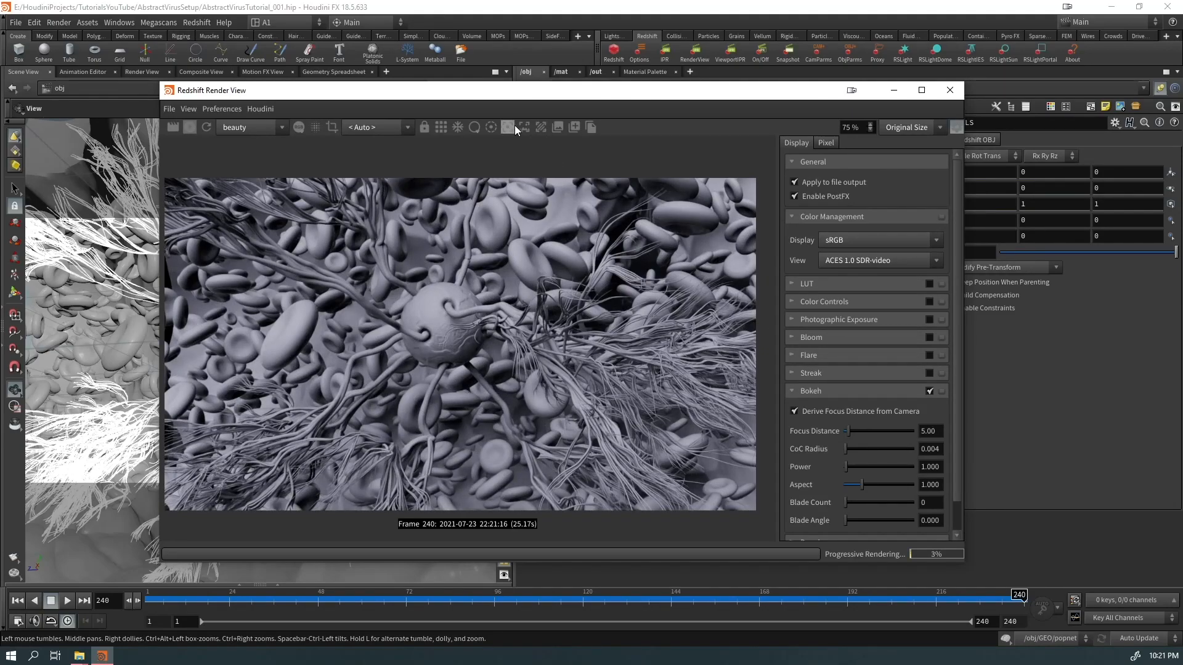
Step: Set the Bokeh CoC Radius to 0.250 and pick the focus distance on the virus's central sphere, giving 16.60
left_click(507, 128)
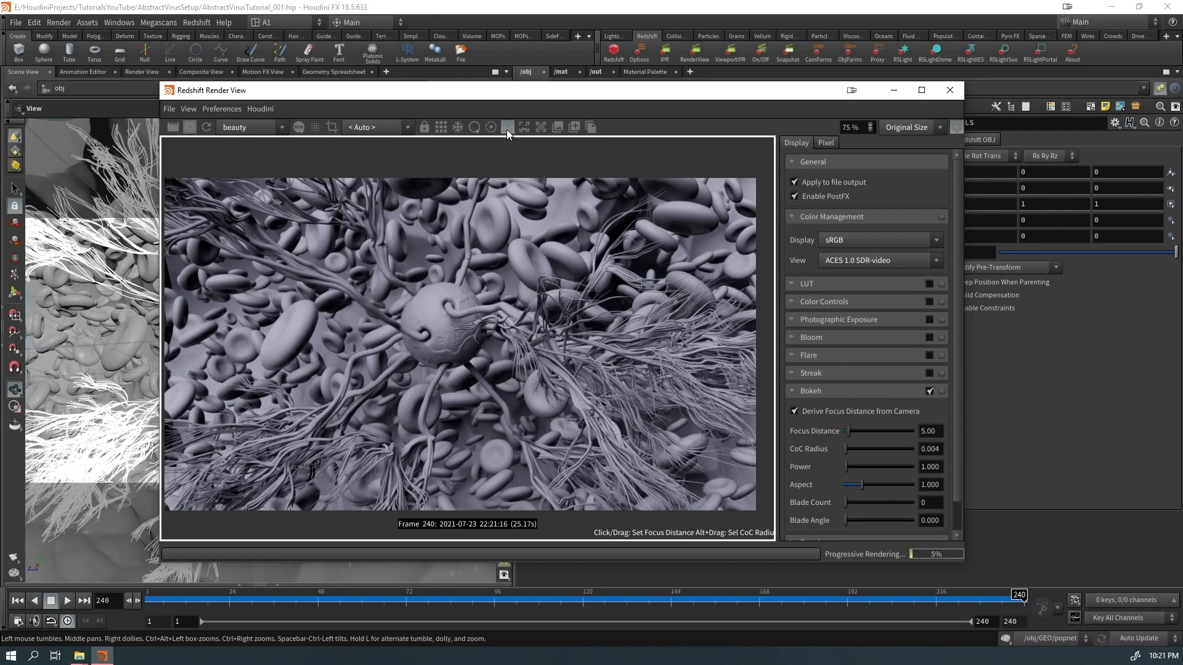
left_click(445, 325)
key("Return")
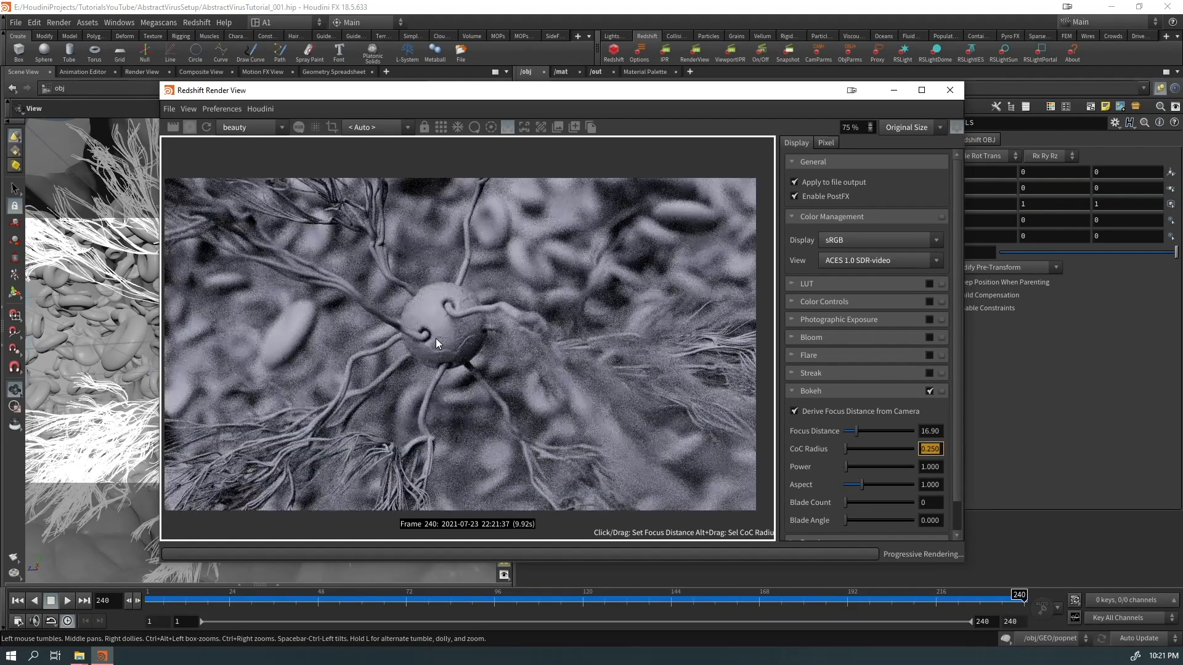
left_click(466, 325)
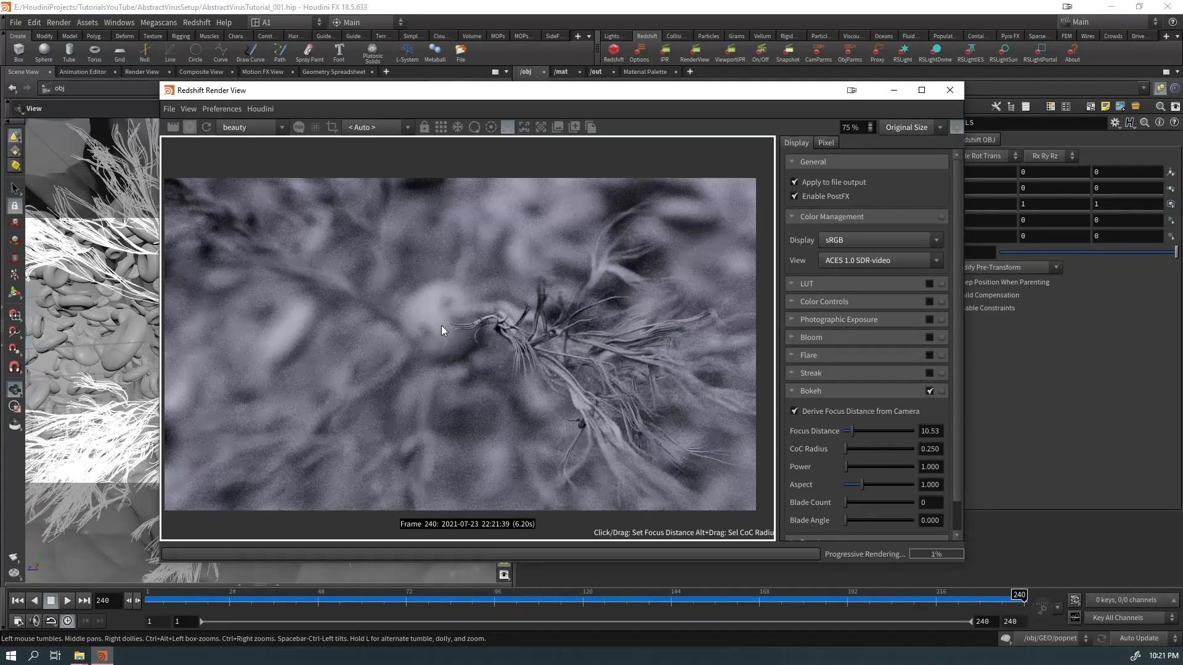
left_click(444, 326)
left_click(450, 326)
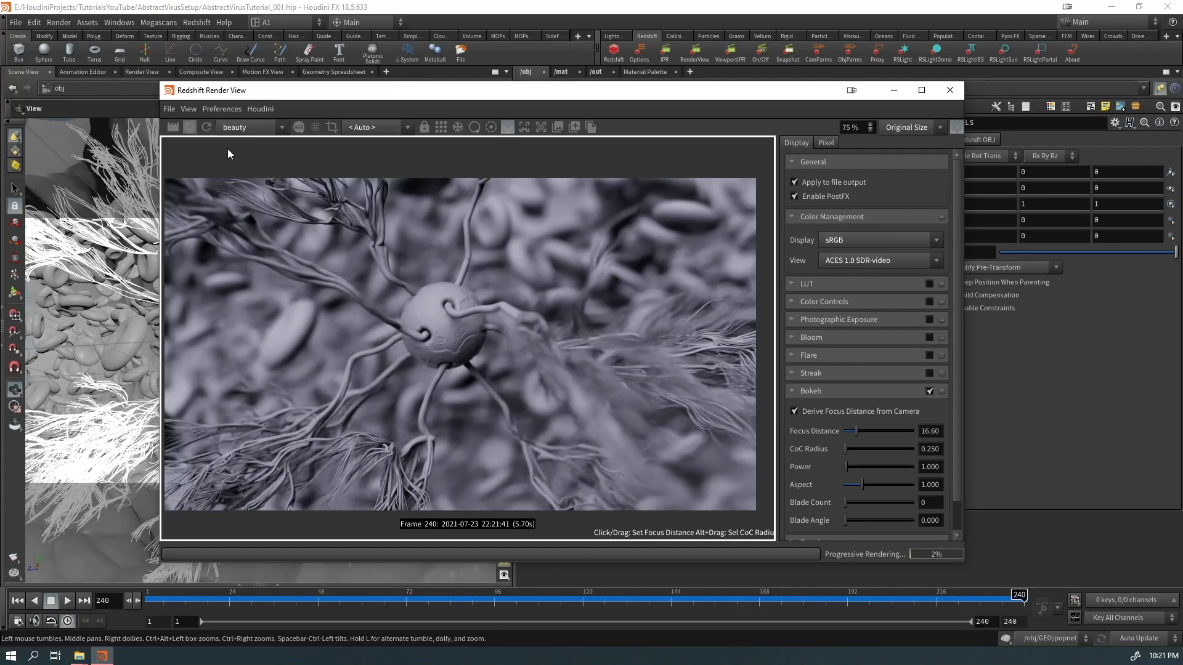
Step: Move the render window out of the way and set cam1's Focal Length to 90
left_click_drag(464, 90, 362, 538)
left_click_drag(784, 361, 653, 440)
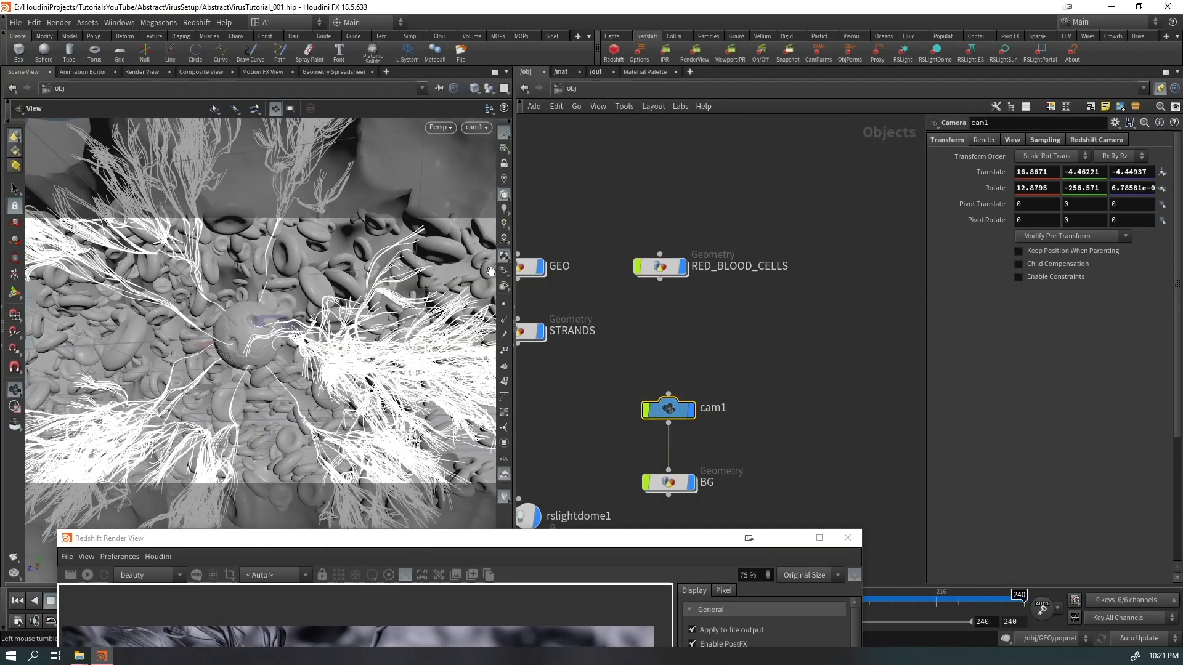
left_click(1015, 140)
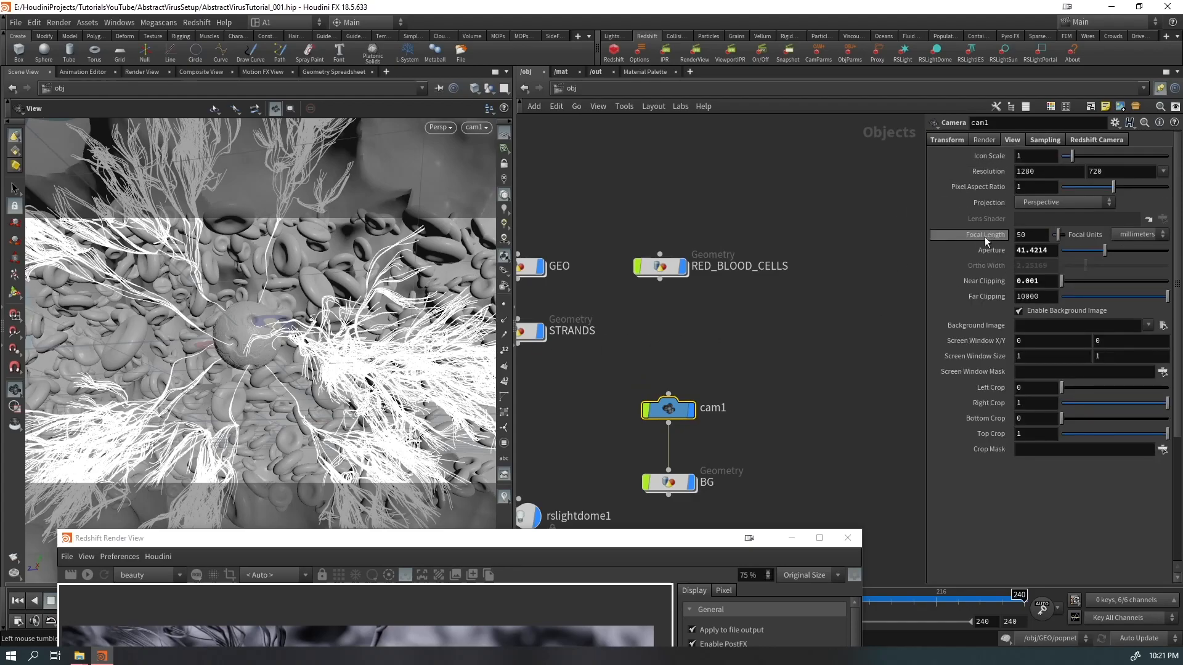
left_click_drag(1031, 235, 918, 276)
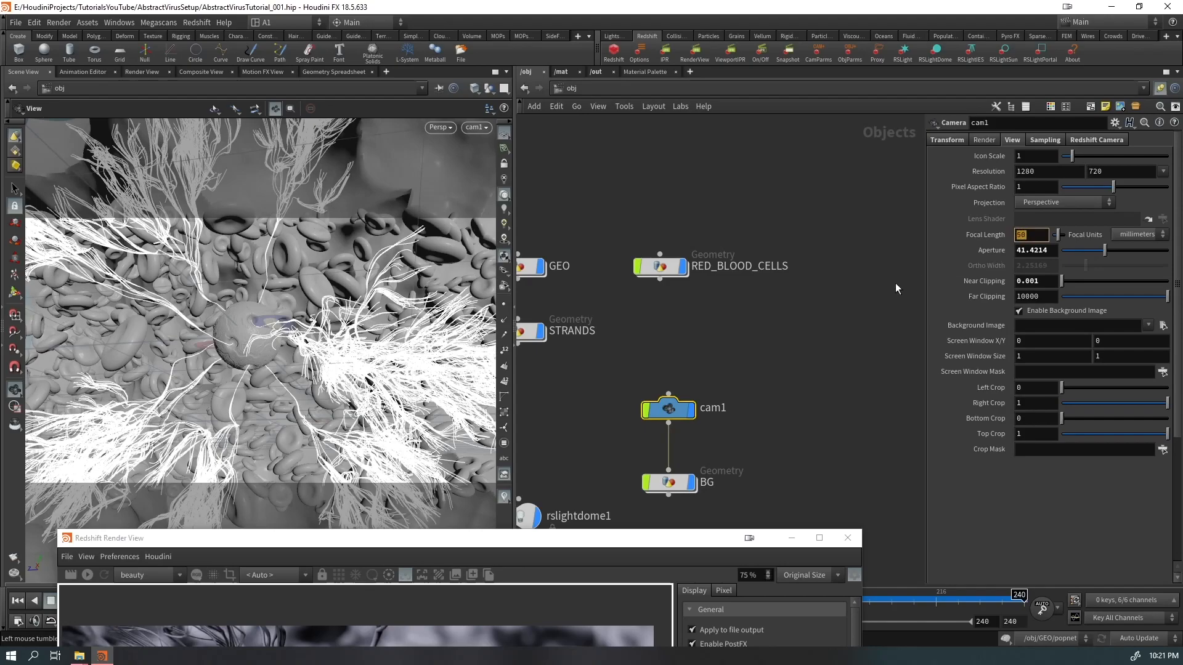
type("90")
key("Return")
Step: Lock cam1 to the viewport and reframe it so the virus's central sphere sits mid-frame with the strands filling the shot
left_click(504, 164)
right_click_drag(297, 308, 138, 353)
left_click_drag(139, 354, 411, 297)
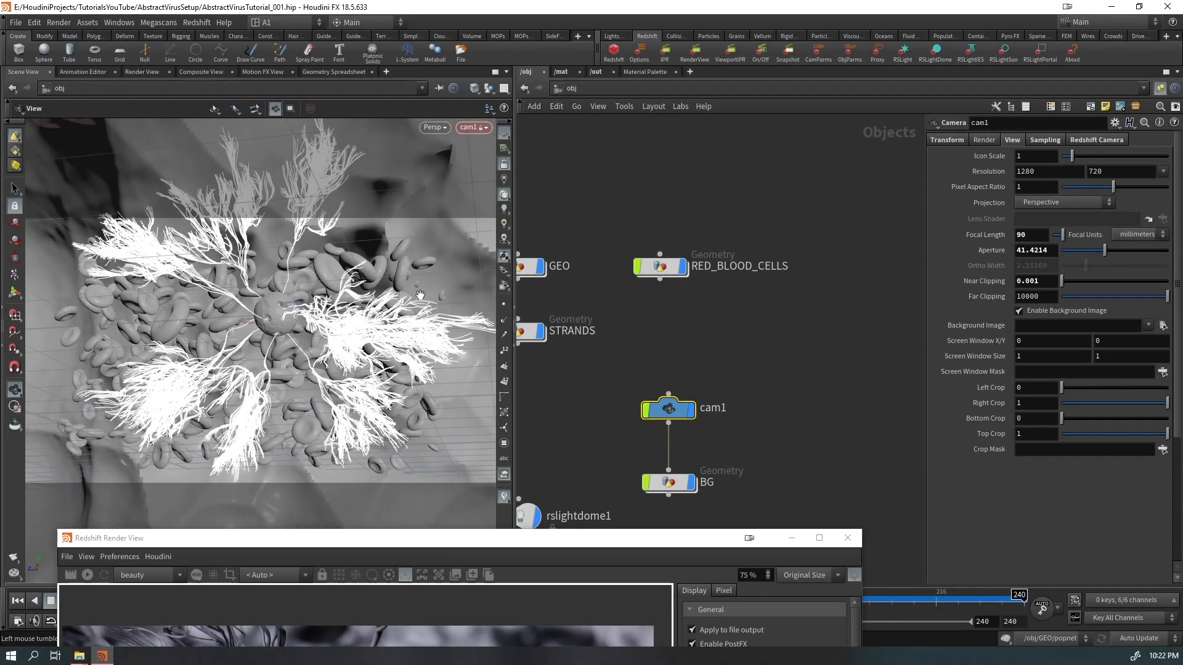
left_click_drag(107, 271, 319, 295)
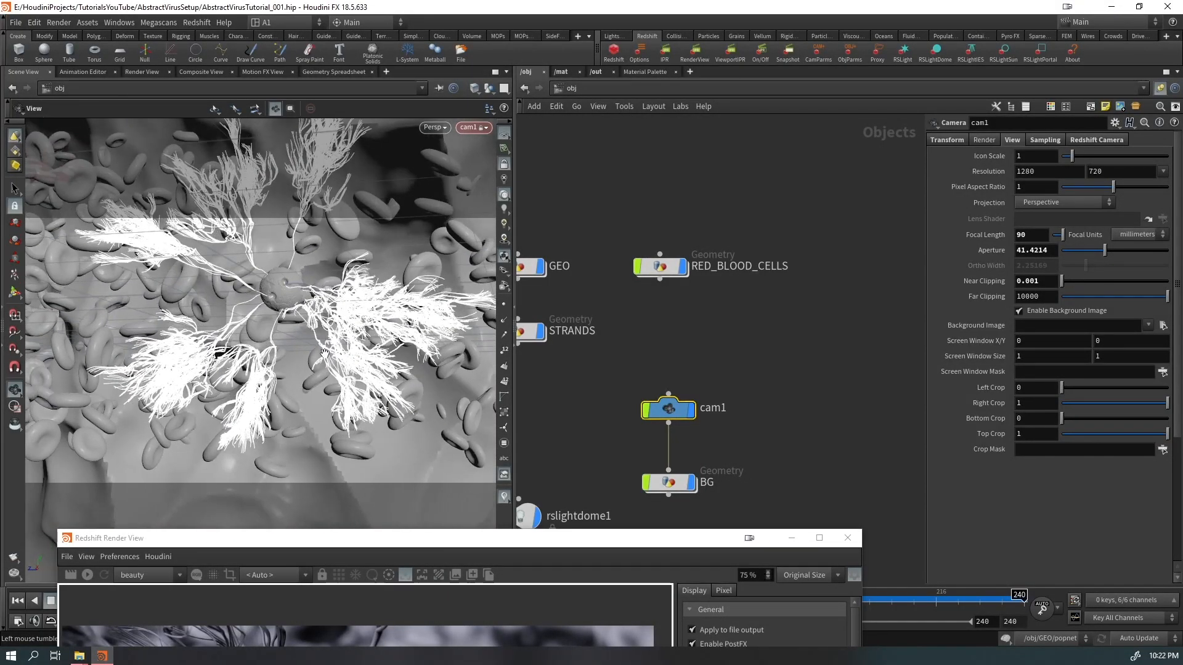
left_click_drag(316, 337, 309, 287)
left_click_drag(321, 327, 299, 348)
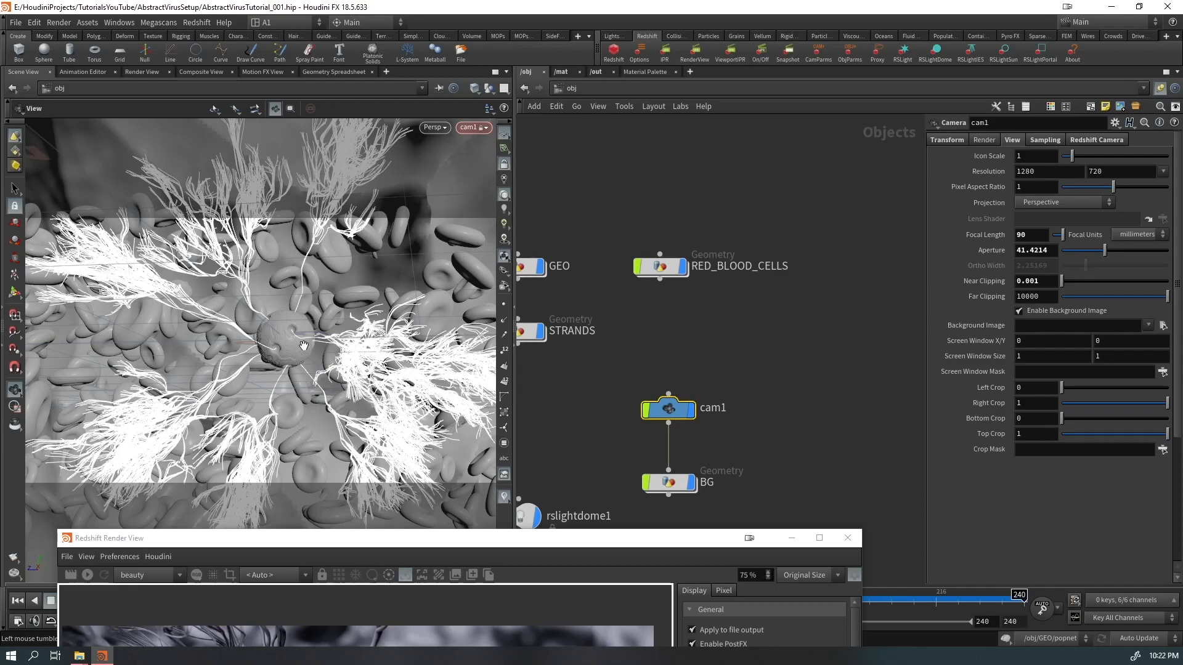
left_click_drag(327, 331, 308, 345)
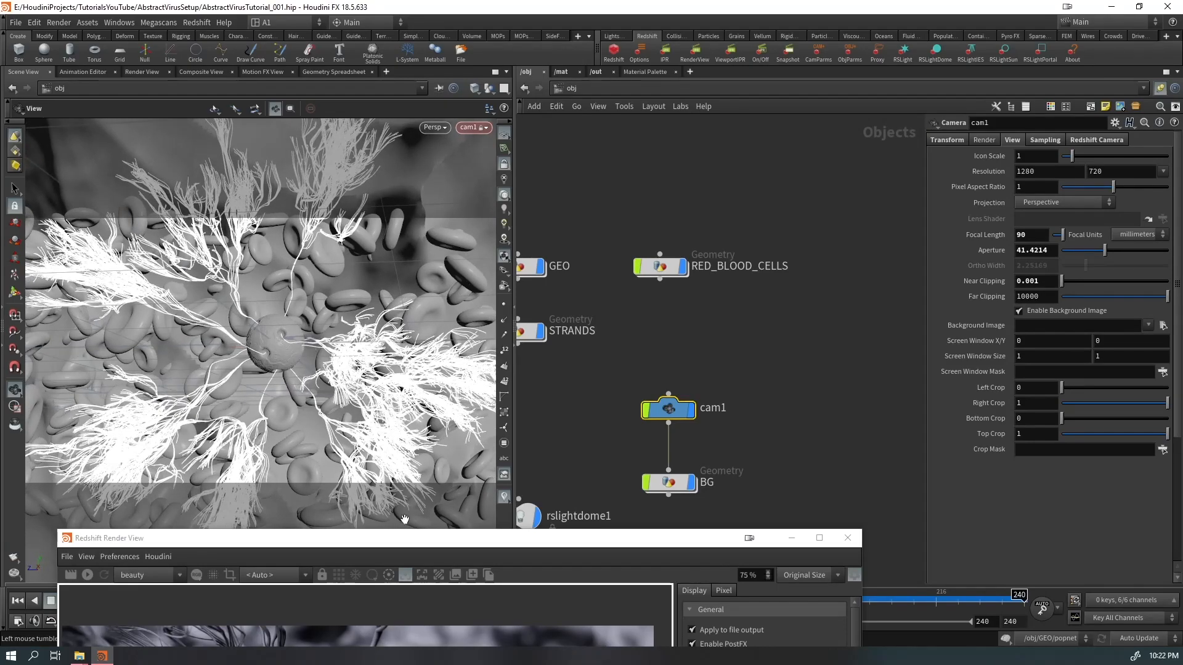
Step: Restart the Redshift render with a Bokeh CoC Radius of 0.450 and pick the focus distance on the virus's central sphere
left_click_drag(408, 541, 378, 121)
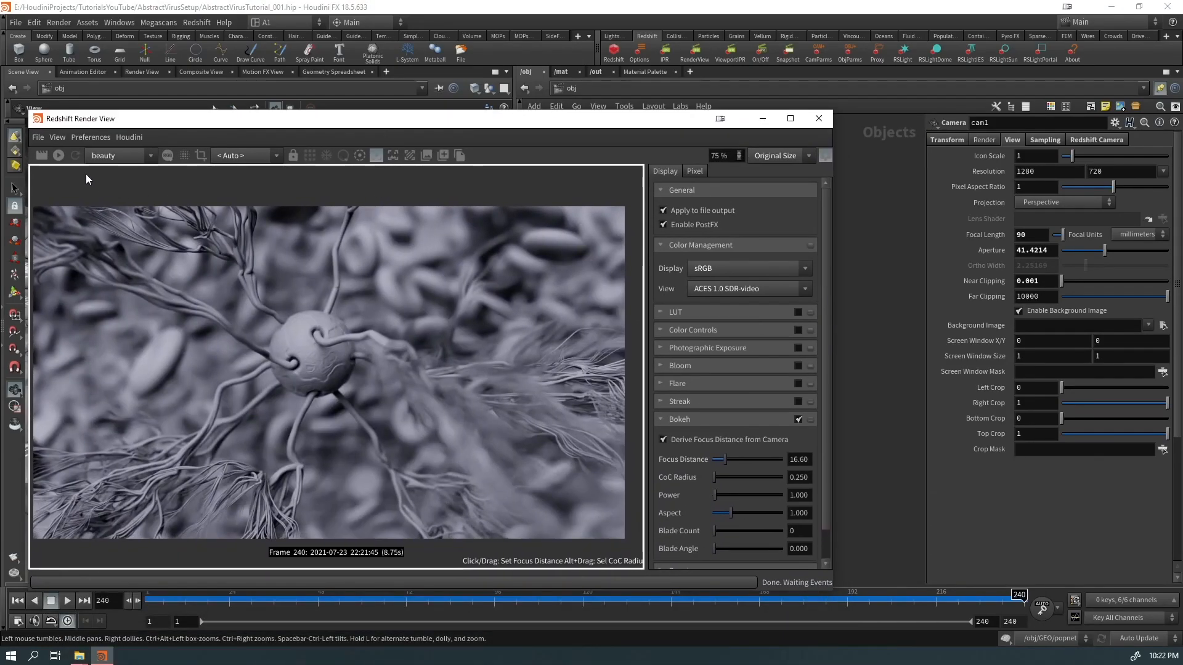
left_click(59, 155)
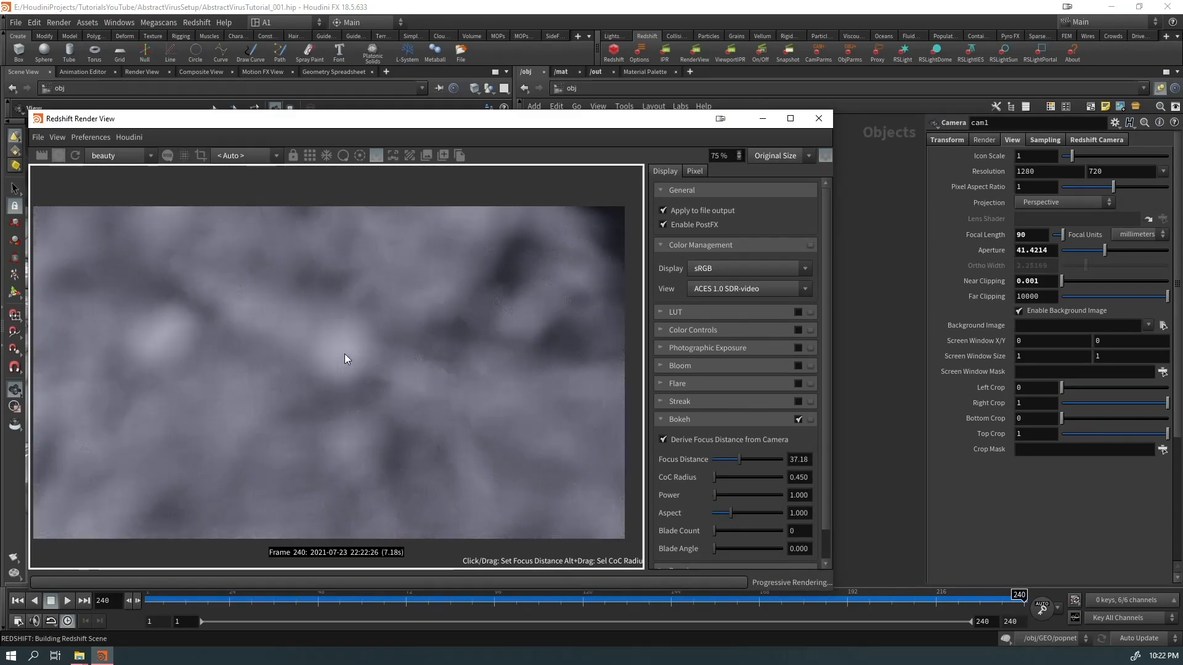
left_click(345, 353)
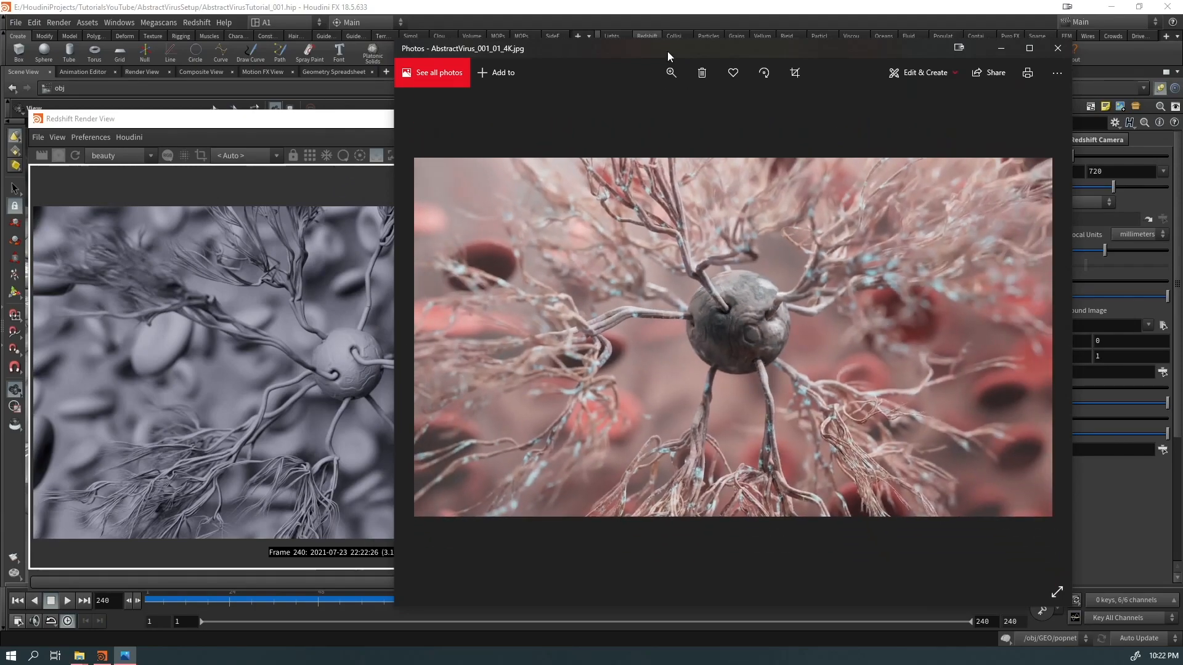
Step: Arrange the reference photo AbstractVirus_001_01_4K.jpg beside the render, hiding the render's display settings and turning off focus picking
left_click_drag(667, 51, 756, 61)
left_click_drag(478, 60, 648, 61)
left_click_drag(420, 123, 425, 103)
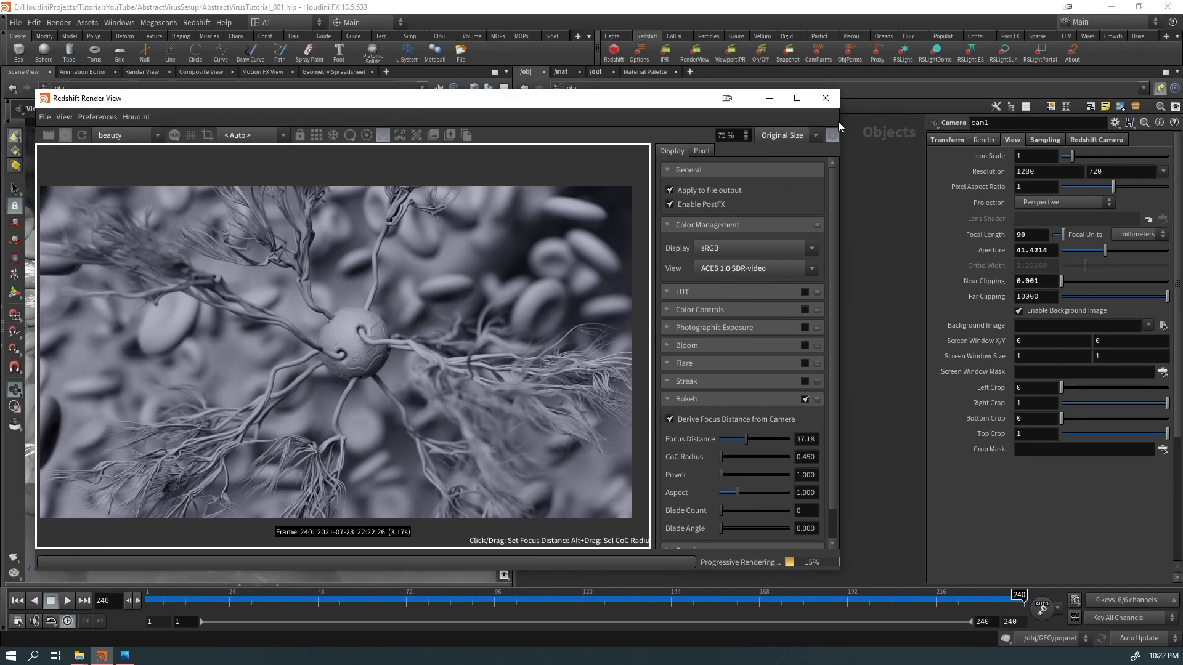
left_click_drag(837, 120, 639, 134)
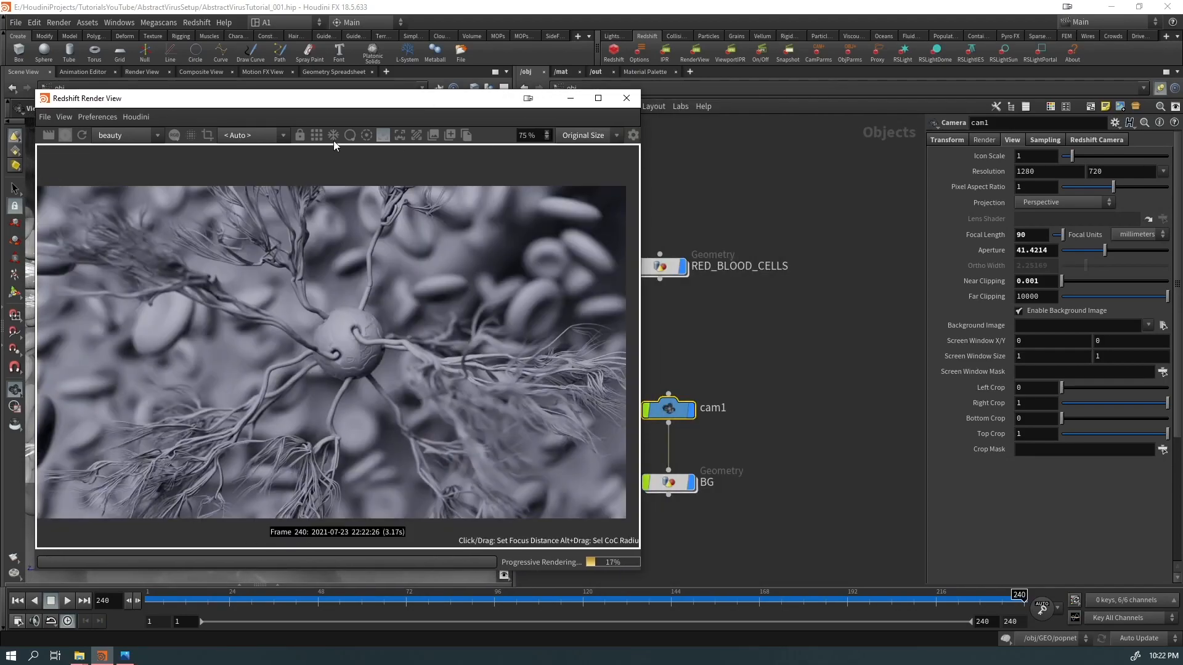
left_click(383, 137)
left_click(121, 654)
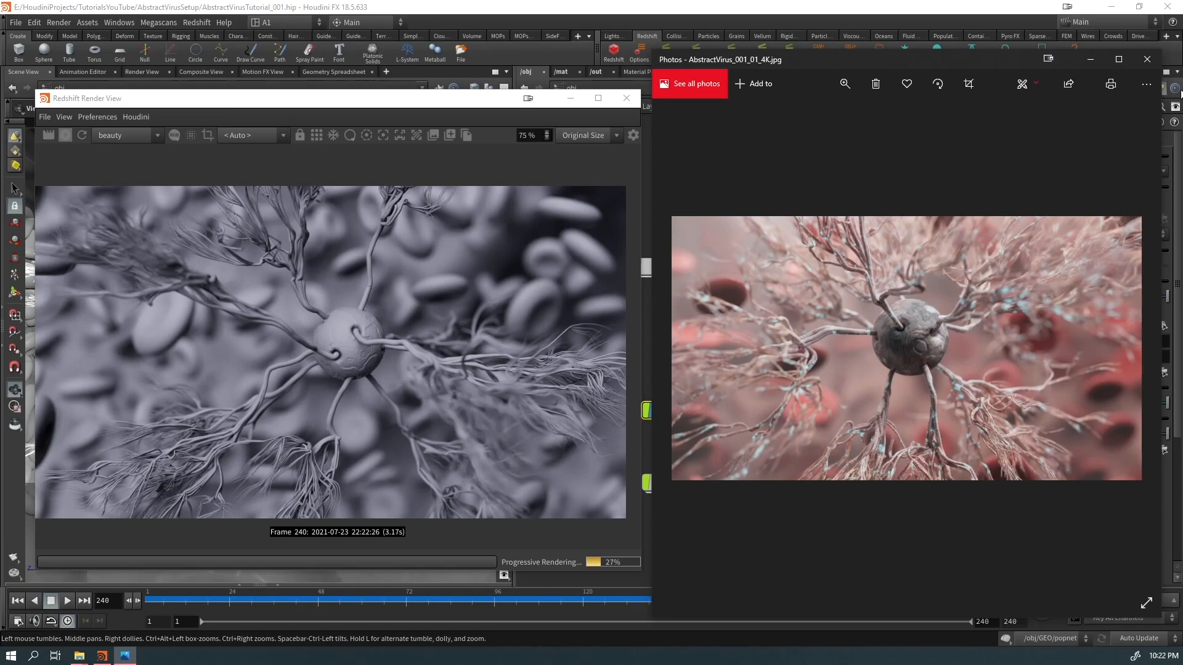
Step: Zoom into the reference photo to examine the strand surface where it enters the virus's sphere, and close the photo
scroll(869, 316, "up", 2)
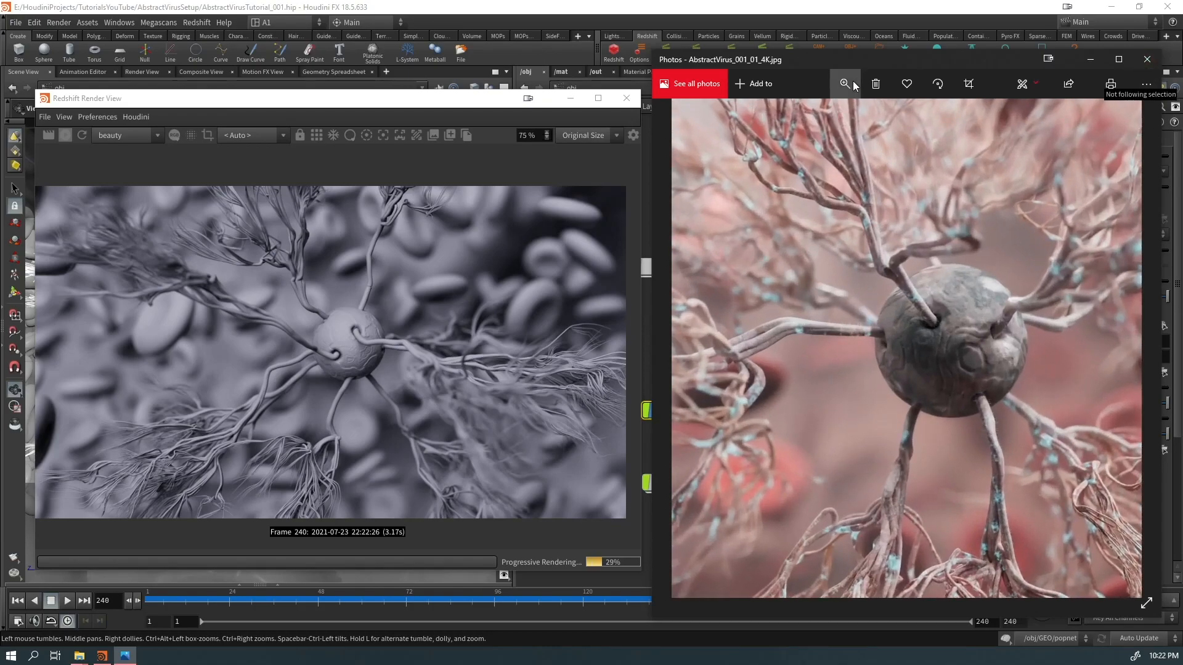
left_click_drag(807, 115, 858, 126)
left_click_drag(955, 301, 805, 449)
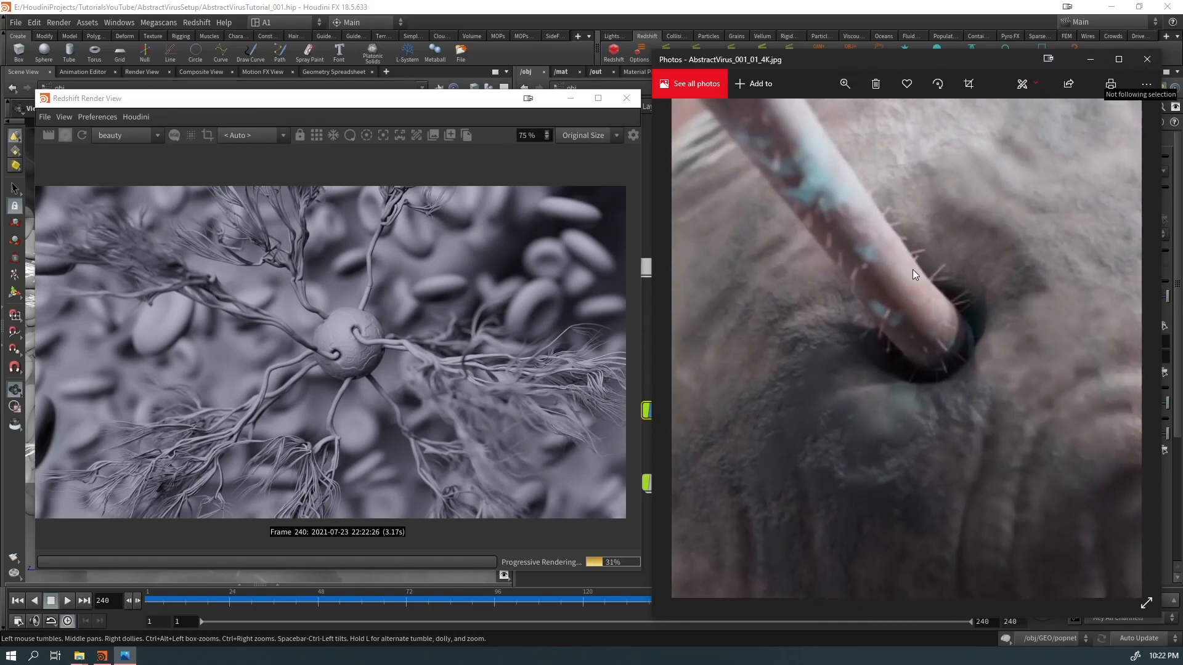
left_click(1147, 59)
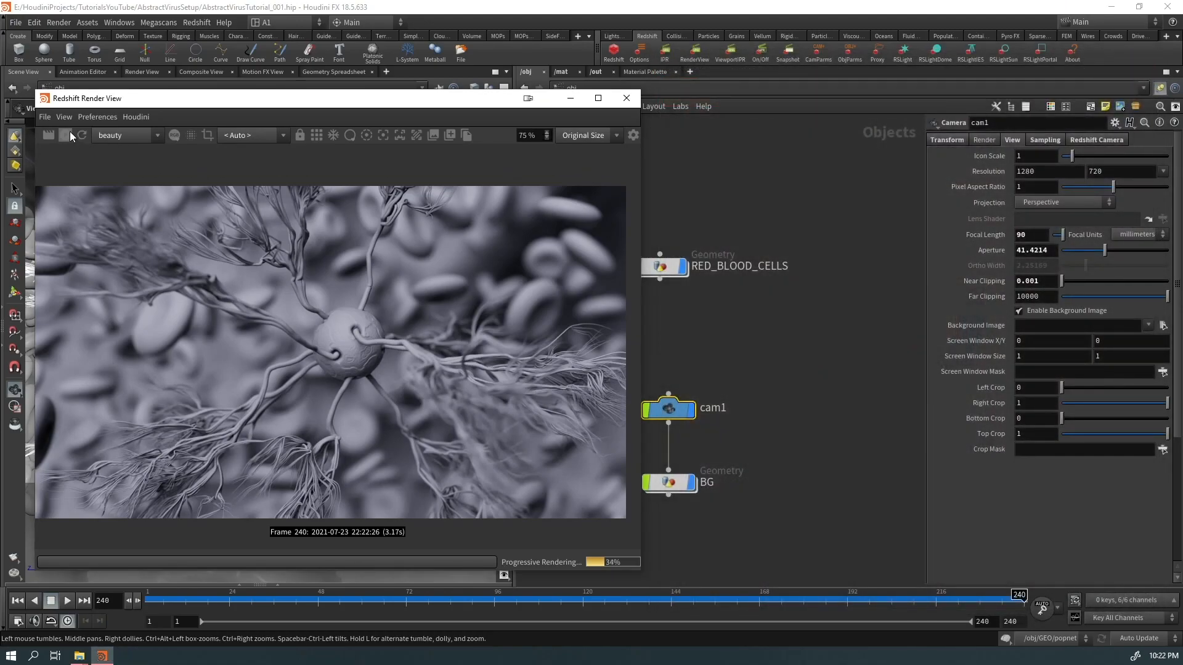
Step: Uncover the network by moving the render window away and add a new Geometry object below RED_BLOOD_CELLS
left_click_drag(205, 99, 190, 497)
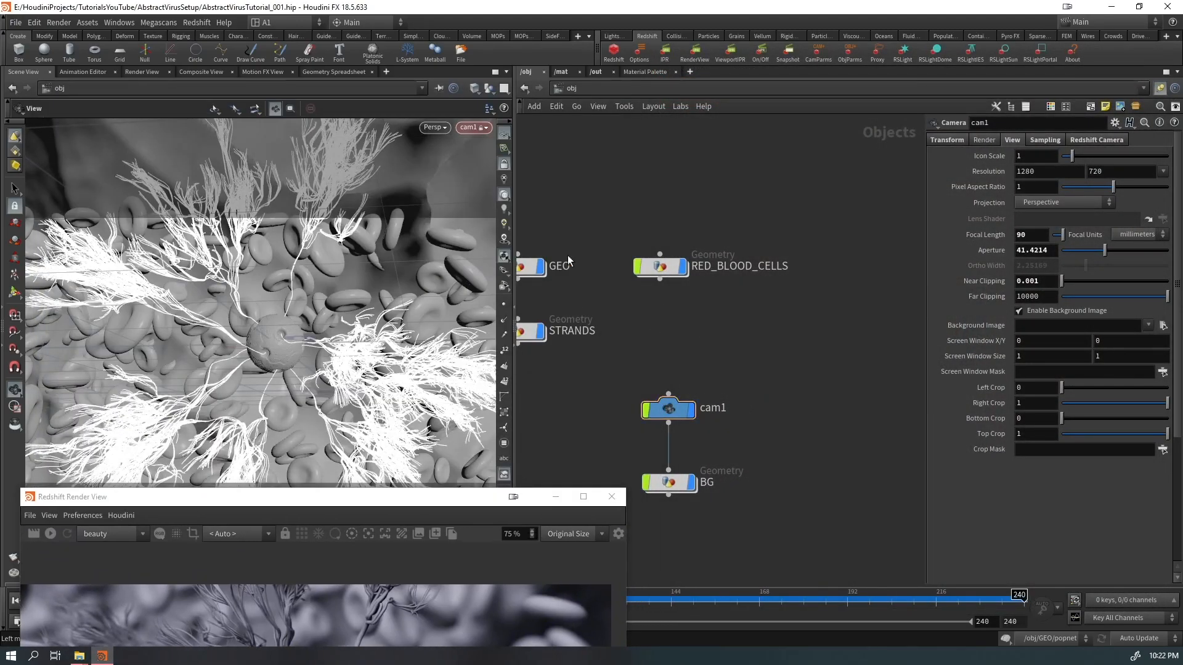
key("Tab")
type("ger")
key("Return")
key("Escape")
key("Tab")
type("geo")
key("Return")
left_click(647, 338)
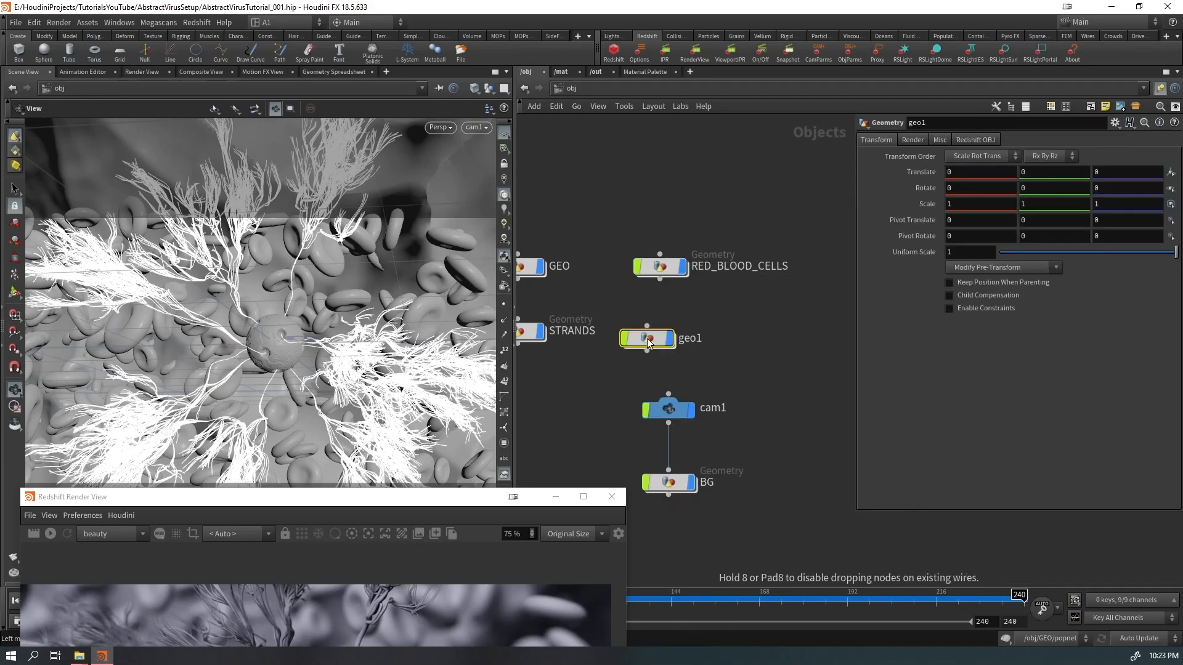
Step: Inside the STRANDS object, add a Null after the Object Merge, name it OUT_STRANDS and copy it
double_click(531, 336)
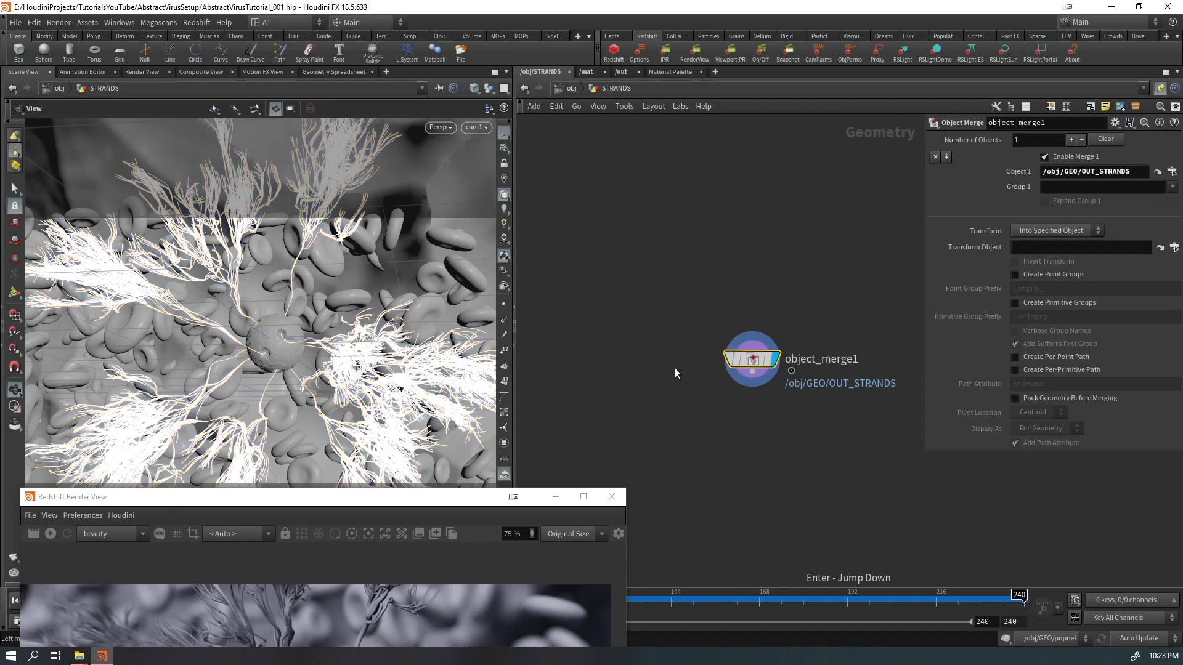
key("Tab")
type("null")
key("Return")
double_click(731, 372)
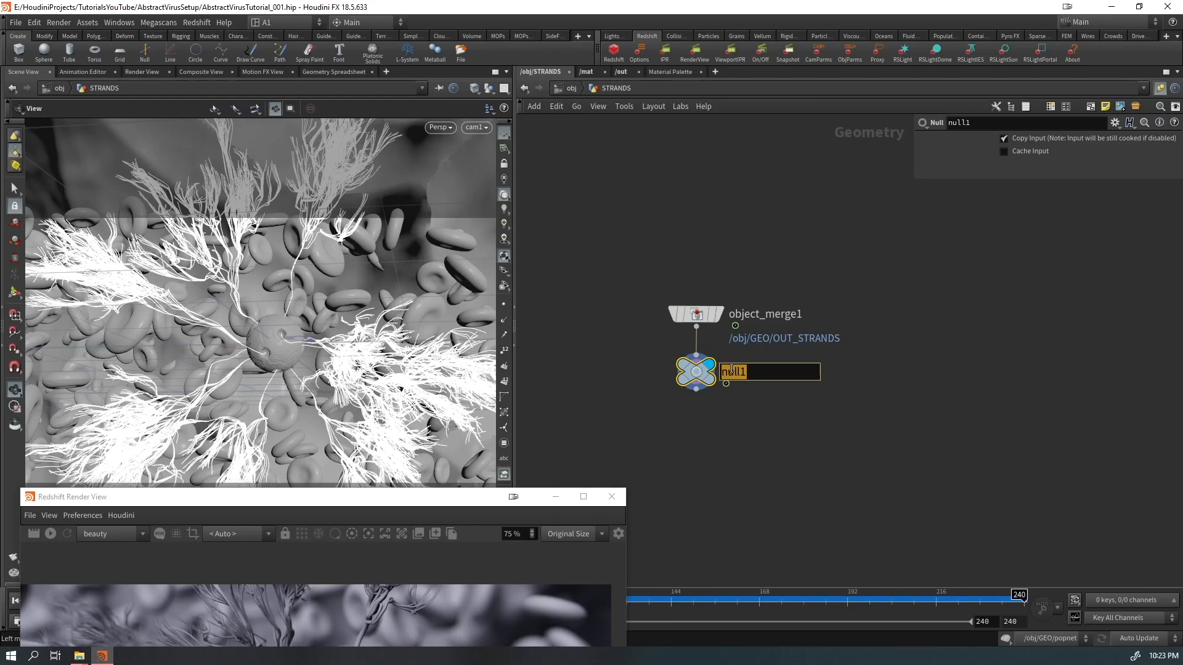
type("OUT_STRANDS")
key("Return")
key("ctrl+c")
Step: Return to object level, rename the new geometry object to TINY_STRANDS and go inside it
left_click(574, 88)
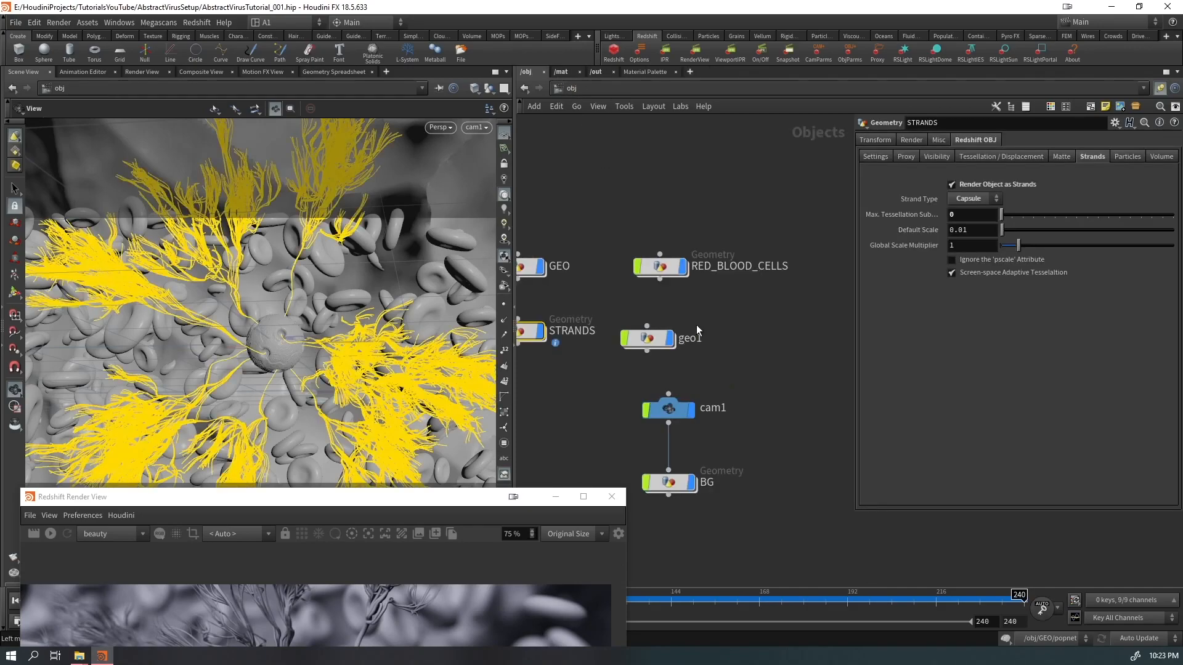
left_click(647, 339)
left_click(689, 340)
double_click(688, 340)
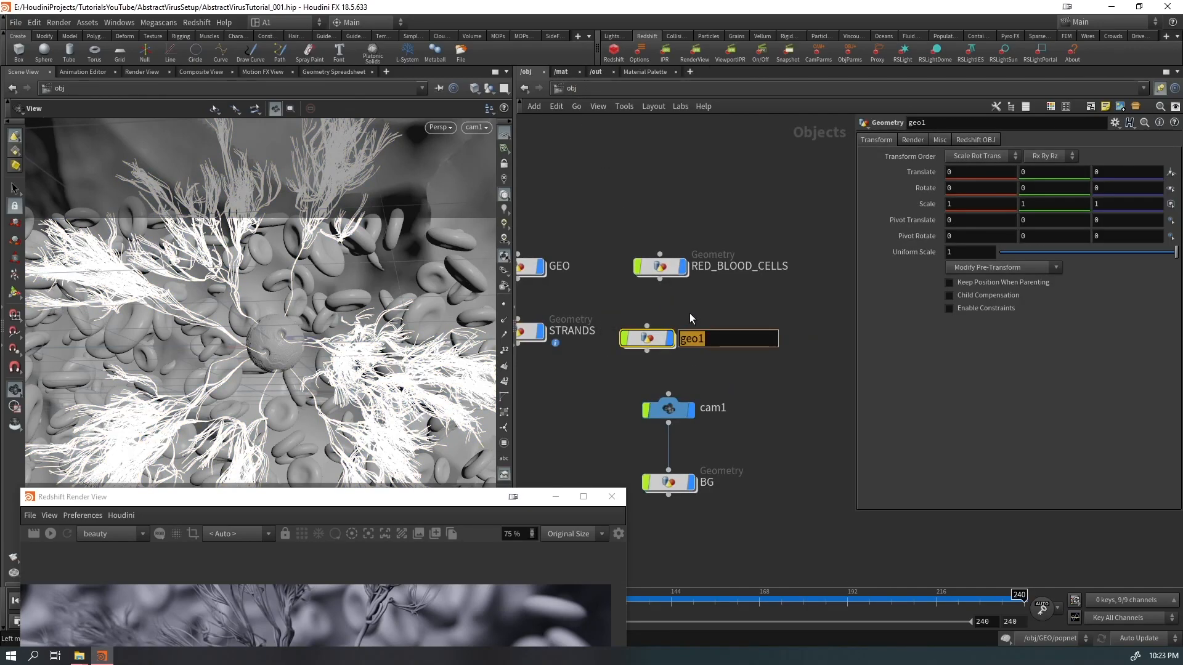
type("TINY_STRANDS")
key("Return")
key("Return")
Step: Add an Object Merge that brings in /obj/STRANDS/OUT_STRANDS and hide the other objects in the viewport
key("Tab")
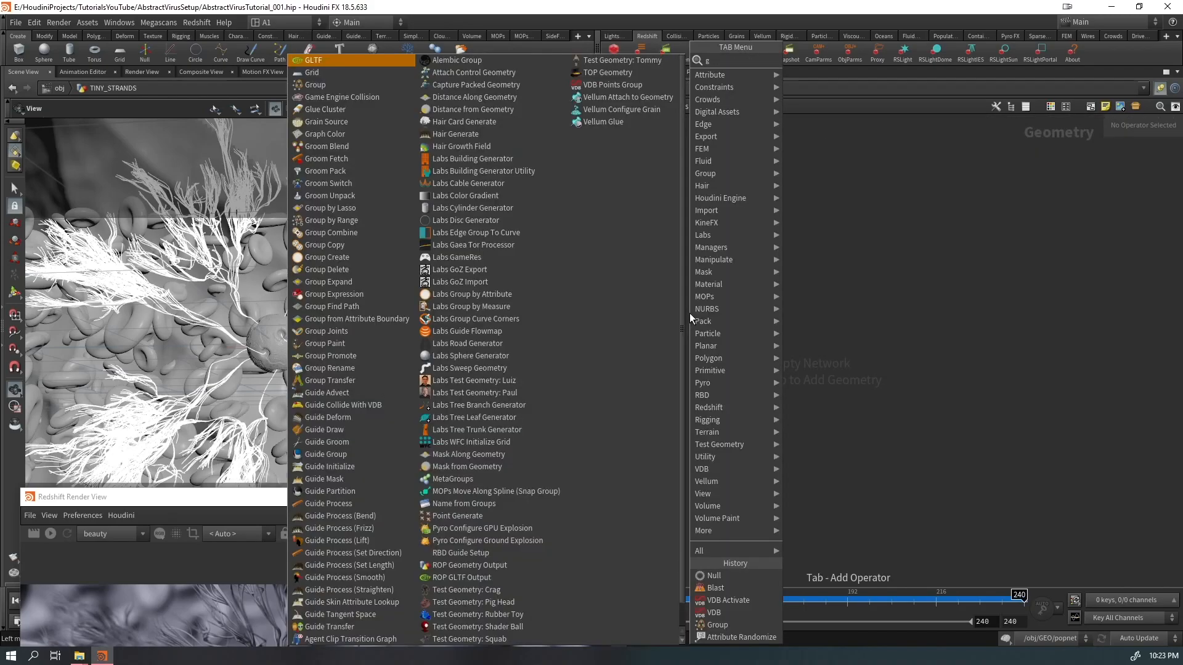
key("Escape")
key("Tab")
type("obme")
key("Return")
left_click(689, 313)
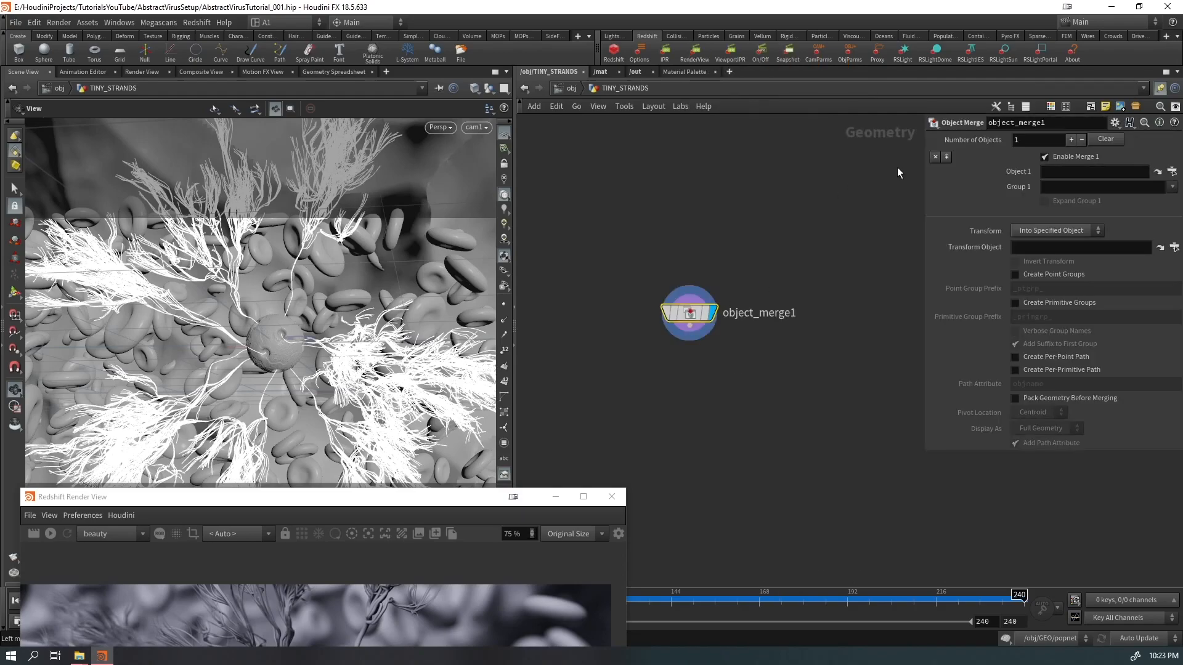
left_click(1057, 161)
left_click(1057, 172)
key("ctrl+v")
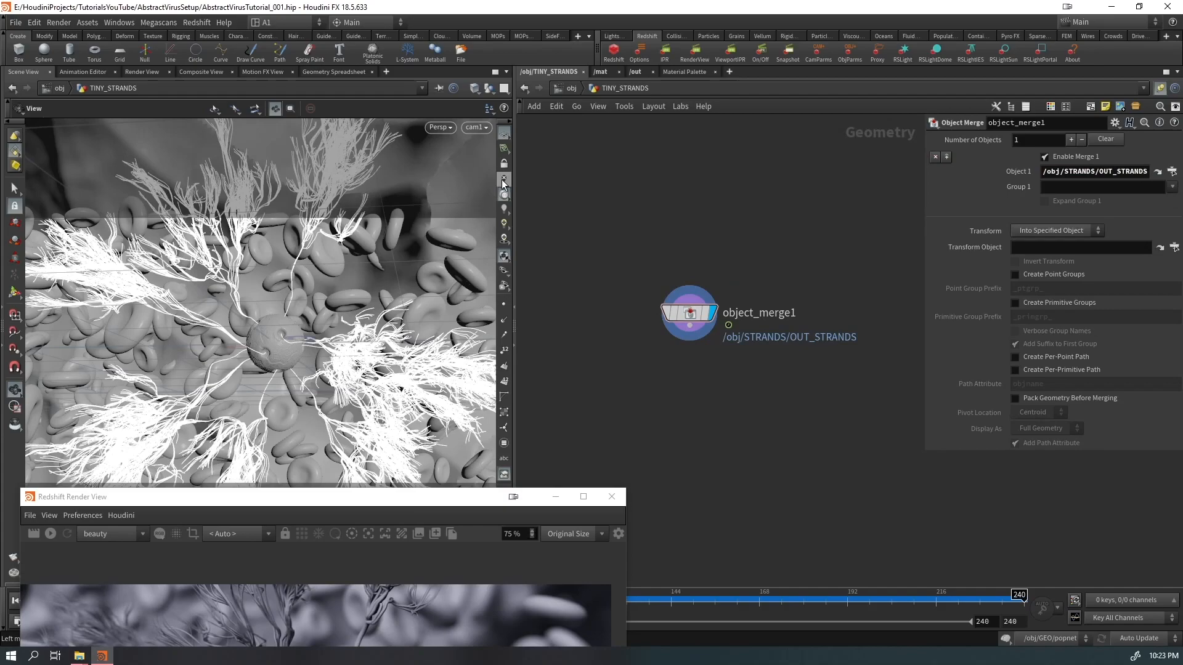
left_click(490, 88)
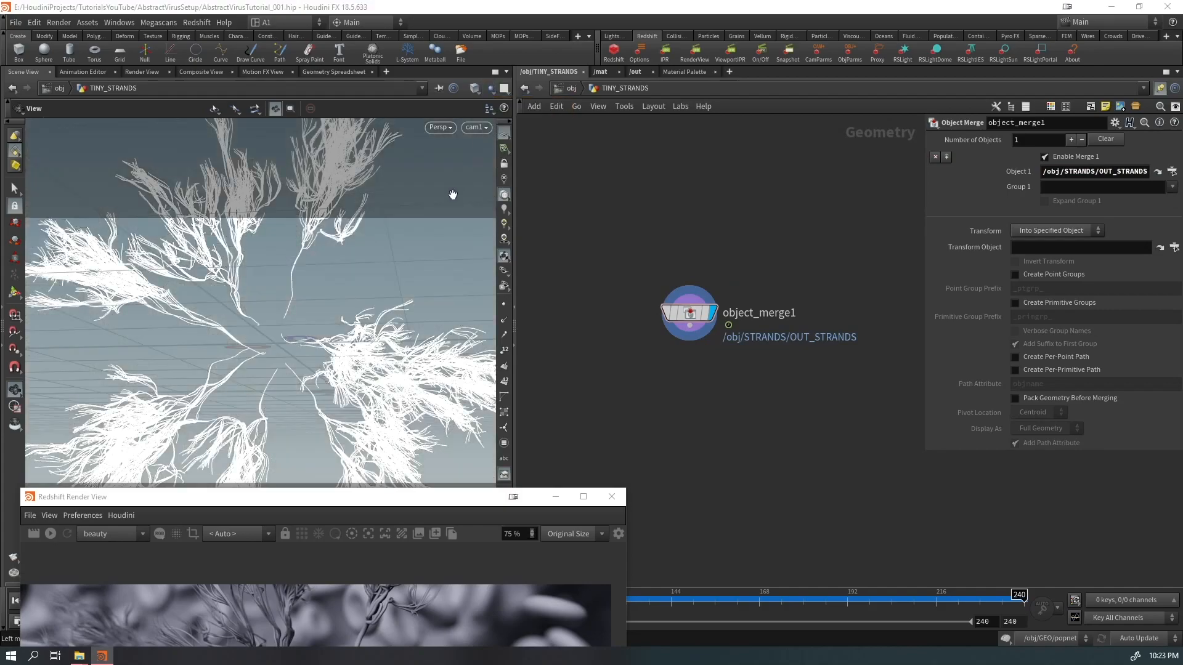
Step: Add a Line node beside the Object Merge in the TINY_STRANDS network
middle_click_drag(684, 404, 739, 325)
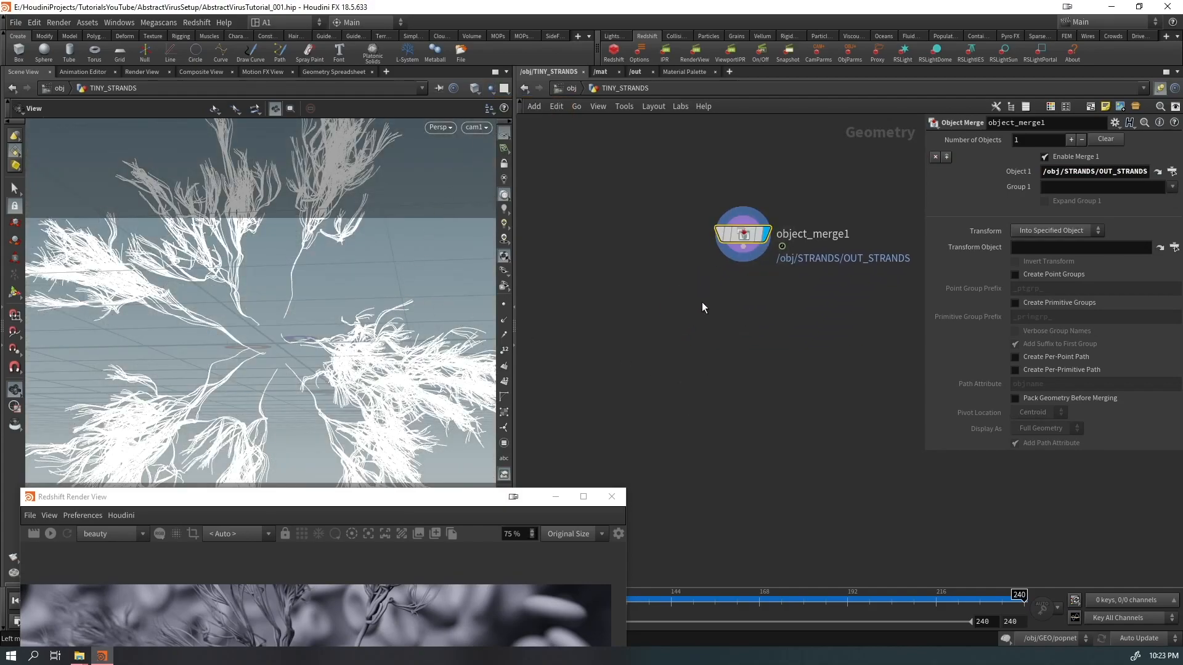
left_click(609, 302)
key("Tab")
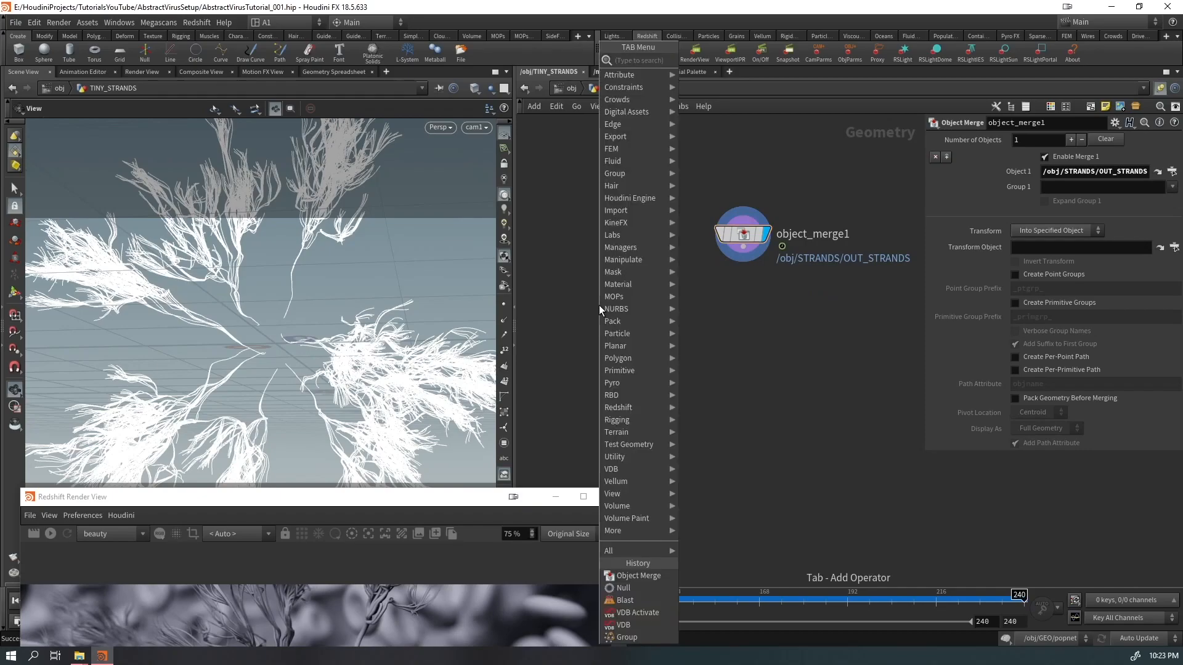
type("line")
key("Return")
left_click(599, 305)
Step: Add a Copy to Points node that copies the line onto the points of the merged strands
left_click_drag(552, 371, 774, 197)
left_click(752, 268)
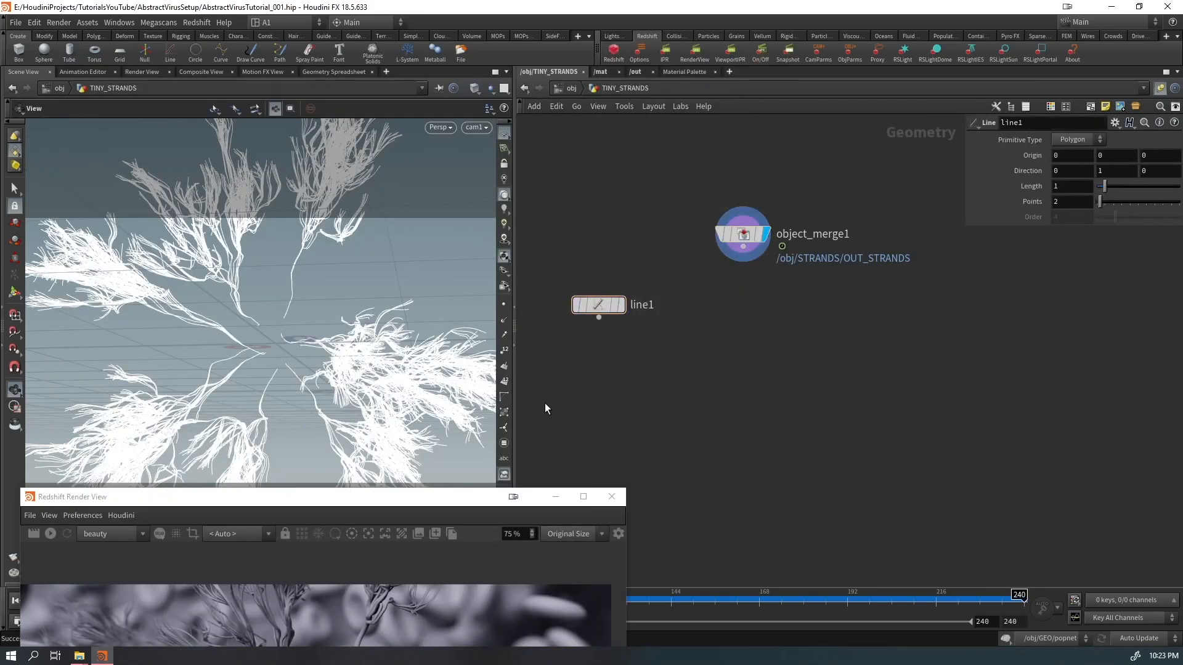
left_click_drag(545, 394, 793, 208)
left_click(750, 338)
left_click_drag(593, 349, 753, 239)
left_click(599, 316)
key("Tab")
type("ctp")
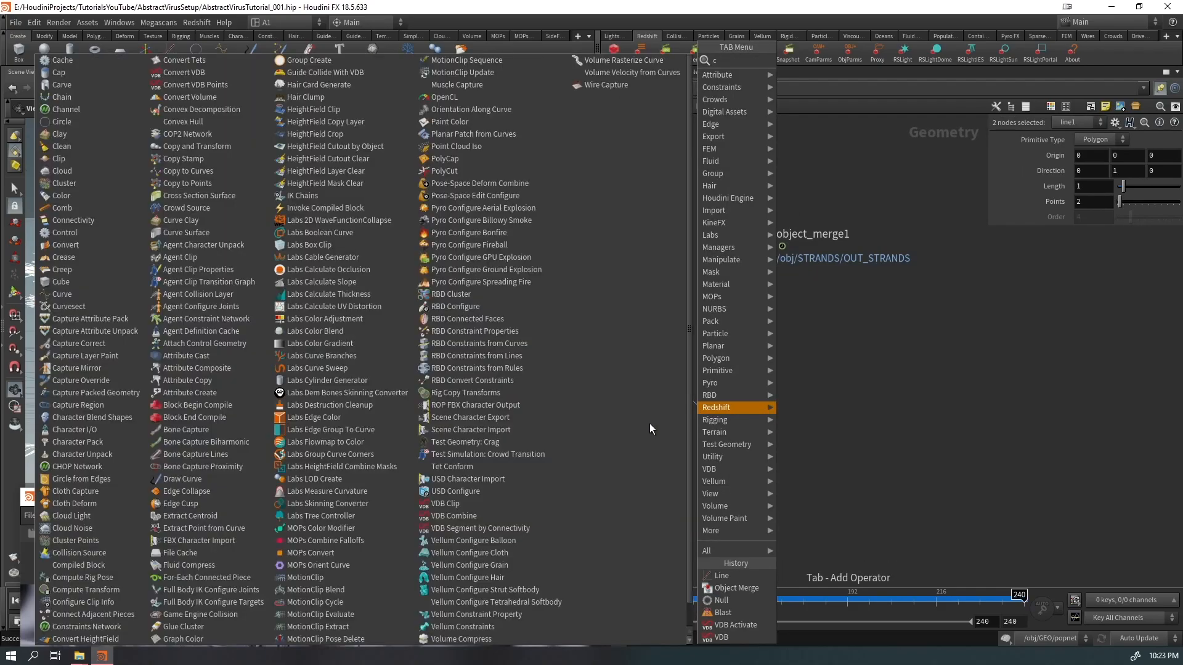
key("Return")
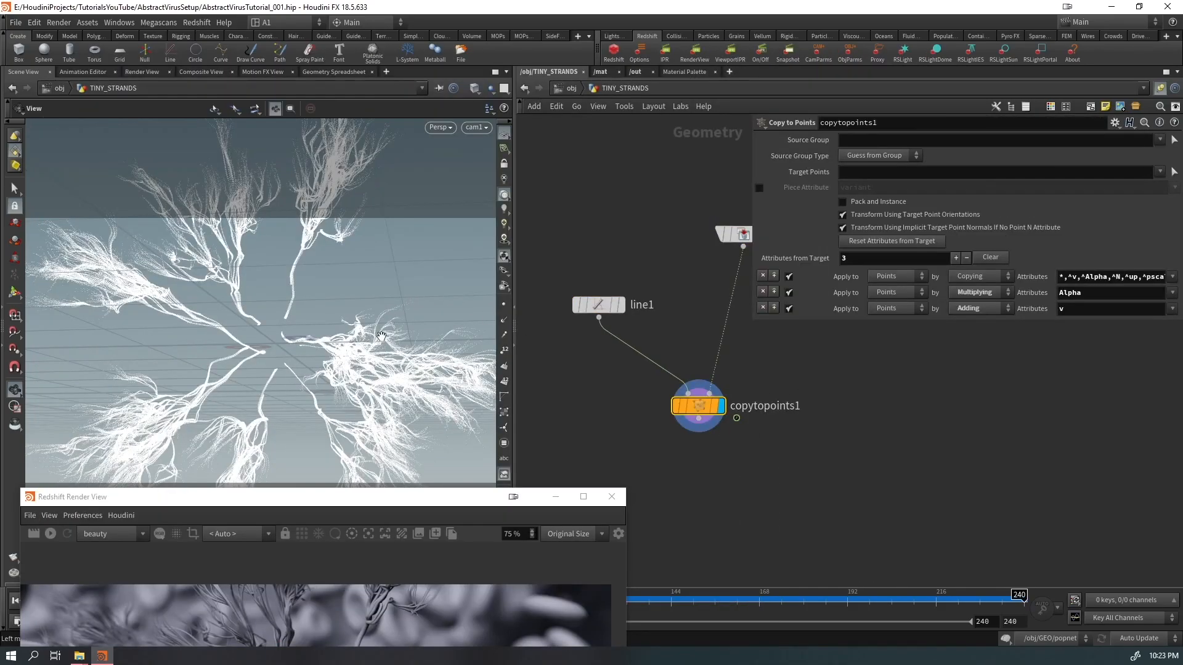
Step: Leave the camera view to examine the copied lines along the strands, and switch the network wires to curved in a wider network pane
right_click_drag(386, 373, 525, 319)
left_click_drag(526, 320, 238, 275)
right_click_drag(239, 275, 280, 258)
left_click_drag(280, 259, 222, 296)
right_click_drag(222, 296, 245, 273)
left_click_drag(245, 273, 268, 301)
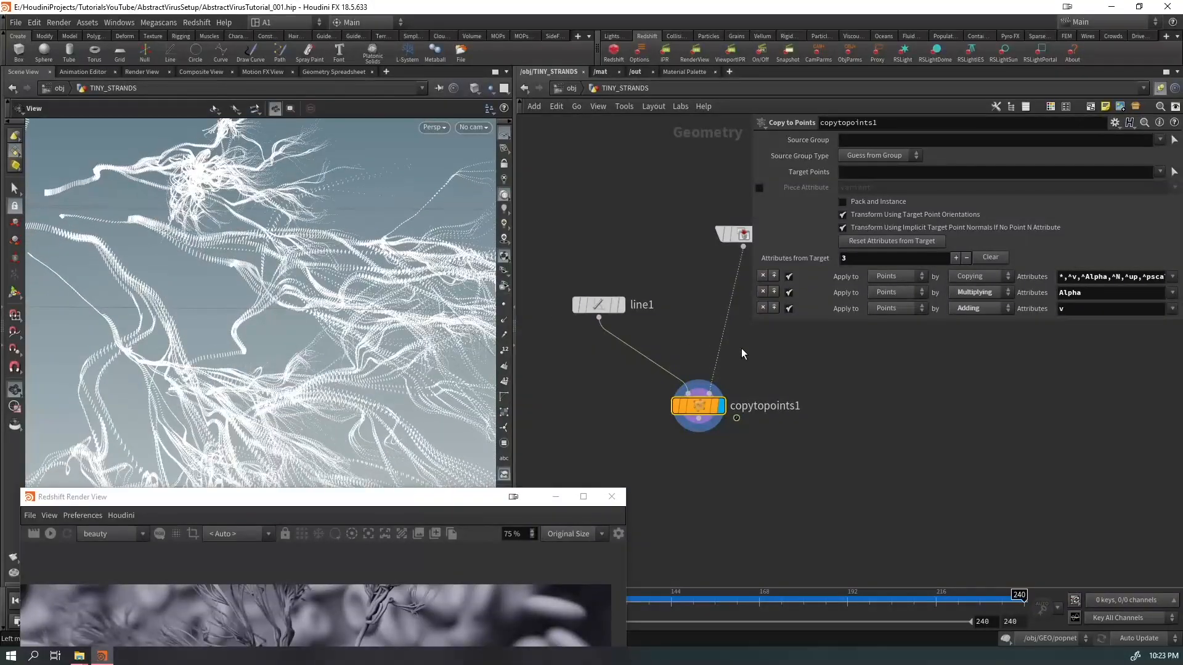
key("shift+s")
left_click_drag(752, 322, 867, 454)
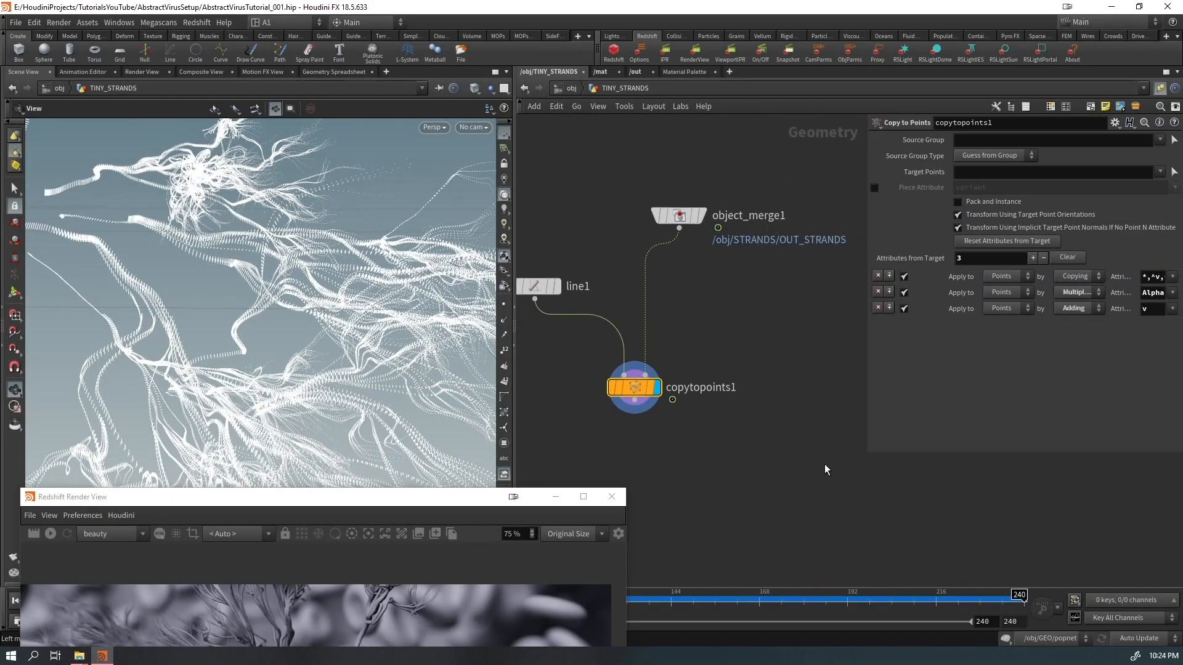
Step: Show the other objects in the viewport again and examine the small copied lines on the strands up close
left_click_drag(332, 331, 377, 200)
left_click(491, 90)
left_click(505, 113)
left_click_drag(279, 296, 406, 277)
right_click_drag(406, 277, 518, 239)
left_click_drag(400, 283, 374, 339)
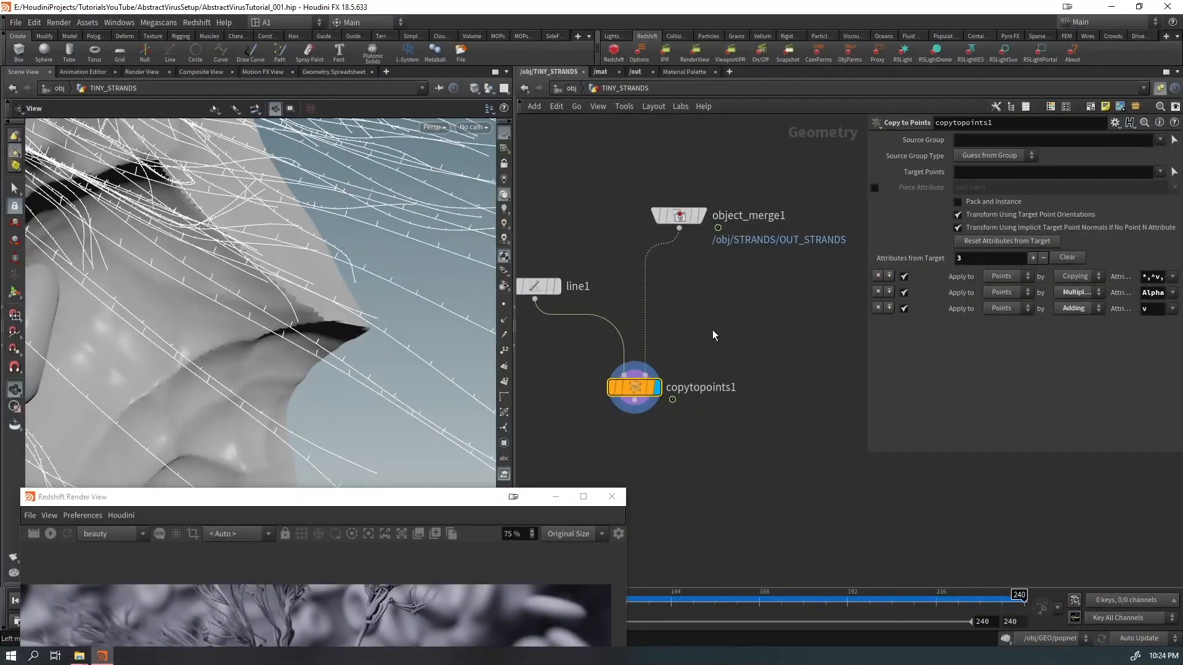
Step: Insert an Attribute Randomize node between the Object Merge and Copy to Points nodes
left_click_drag(626, 282, 621, 288)
key("Tab")
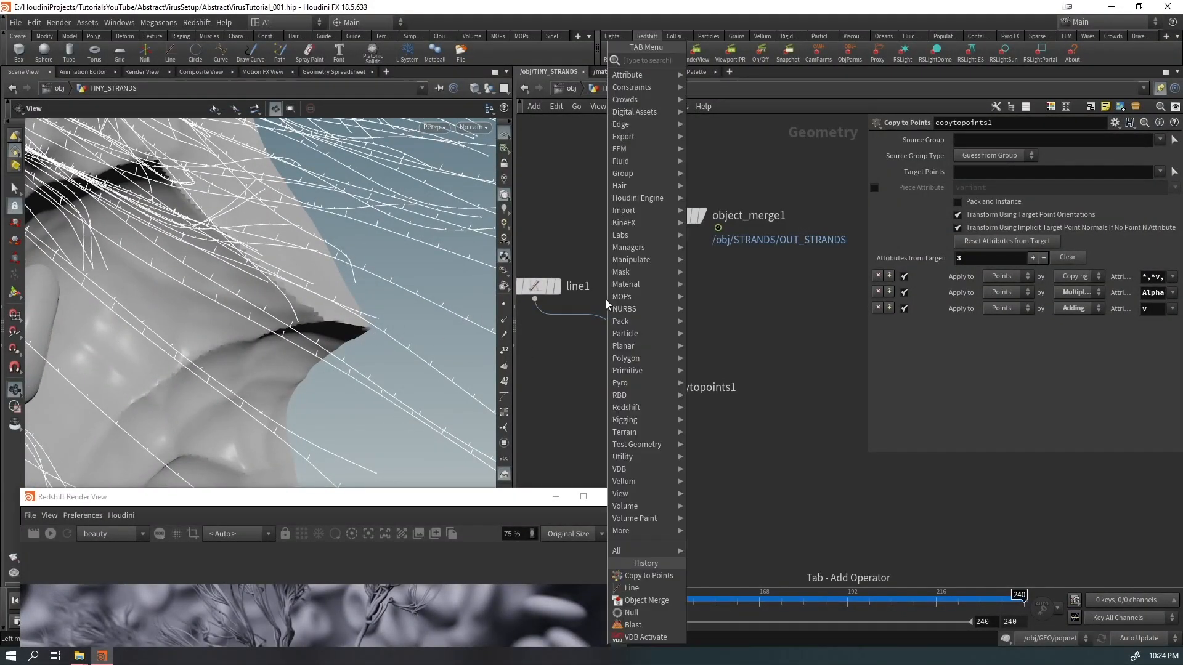
type("attrran")
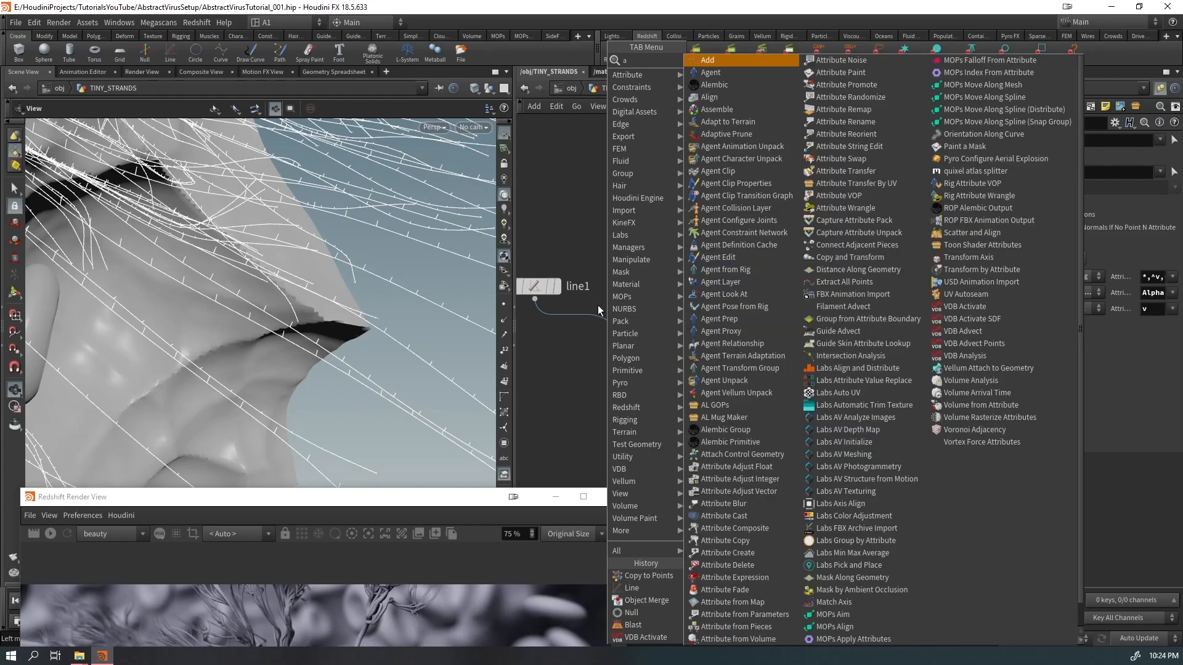
key("Return")
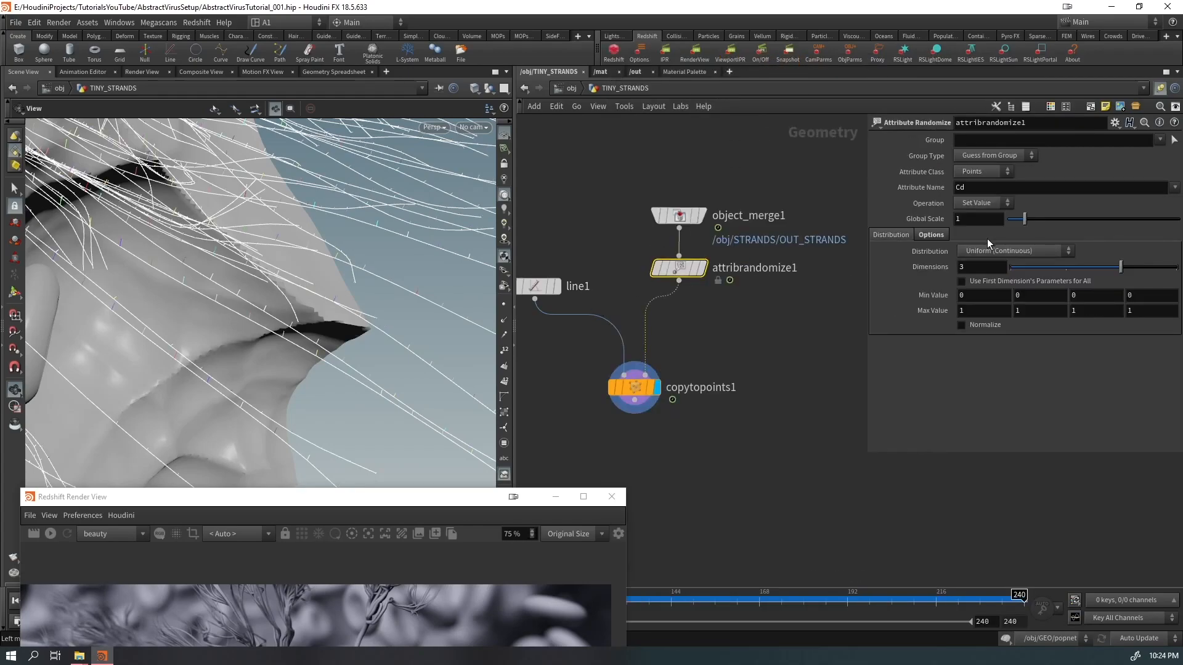
Step: Set the Attribute Randomize node to randomize the N attribute with an Inside Sphere distribution
left_click_drag(973, 197, 911, 228)
type("N")
key("Return")
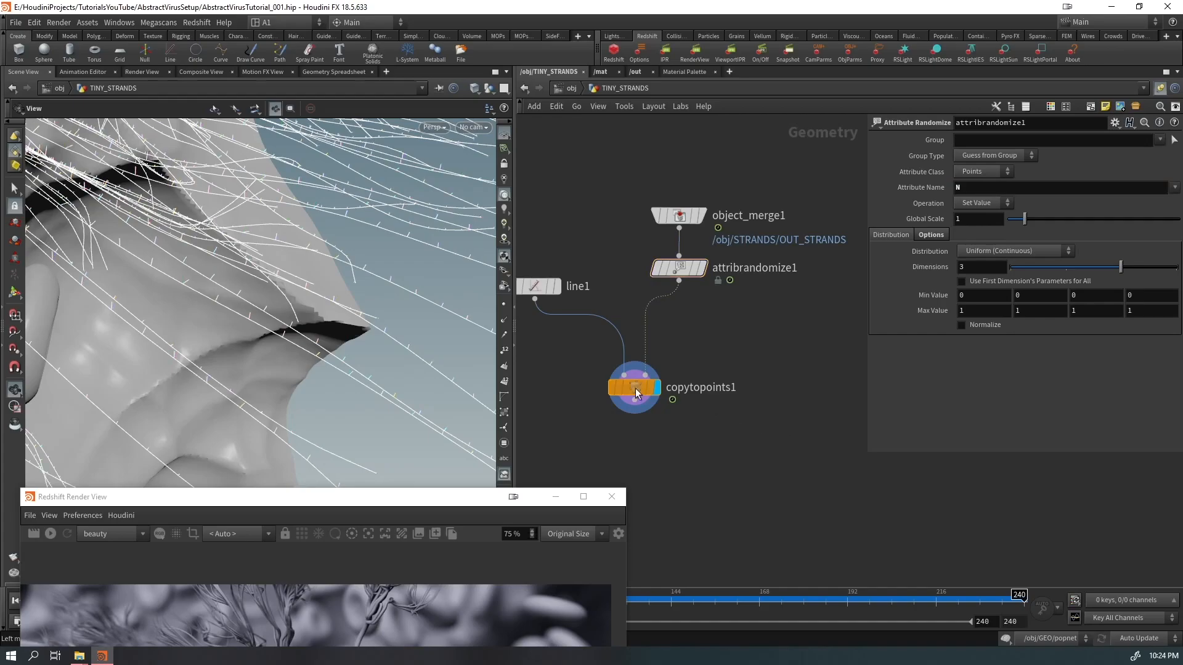
left_click(1014, 253)
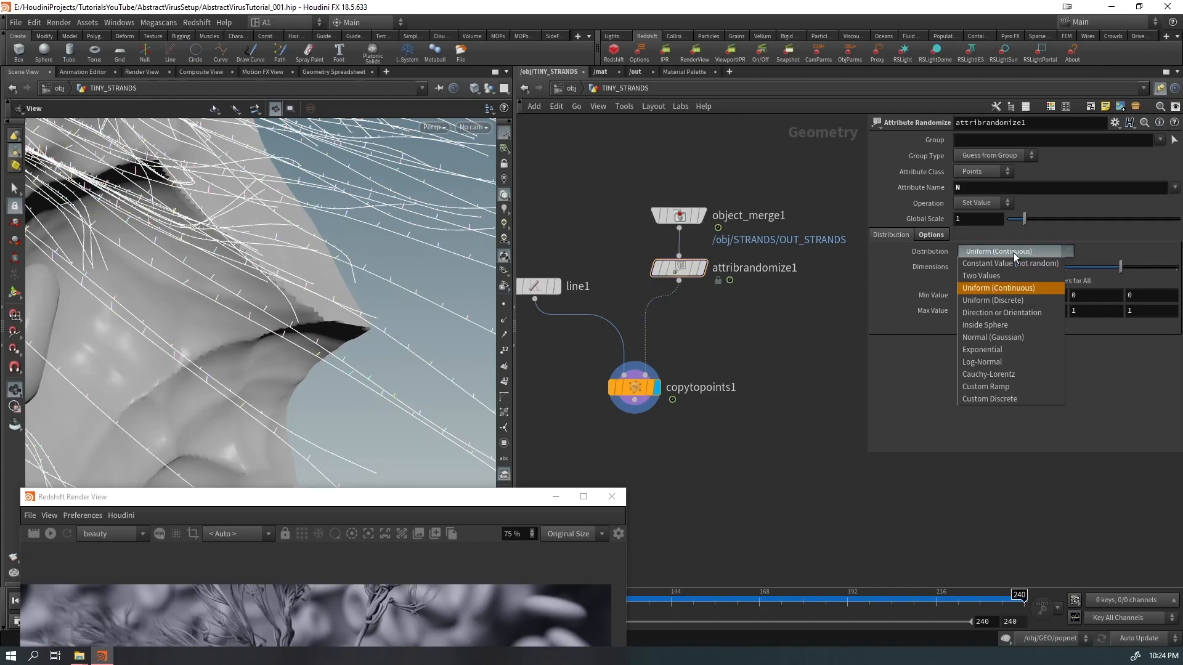
left_click(993, 321)
left_click_drag(341, 313, 407, 375)
Step: Insert an Attribute Wrangle between the Attribute Randomize and Copy to Points nodes
key("Tab")
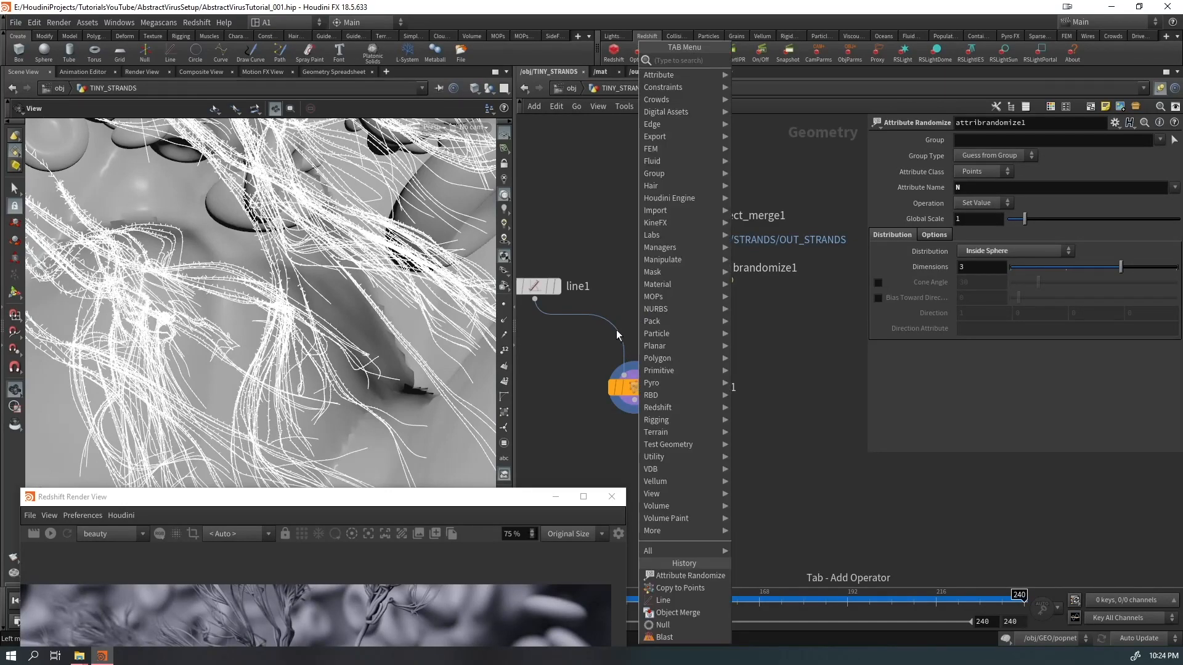
type("aw")
key("Return")
key("Return")
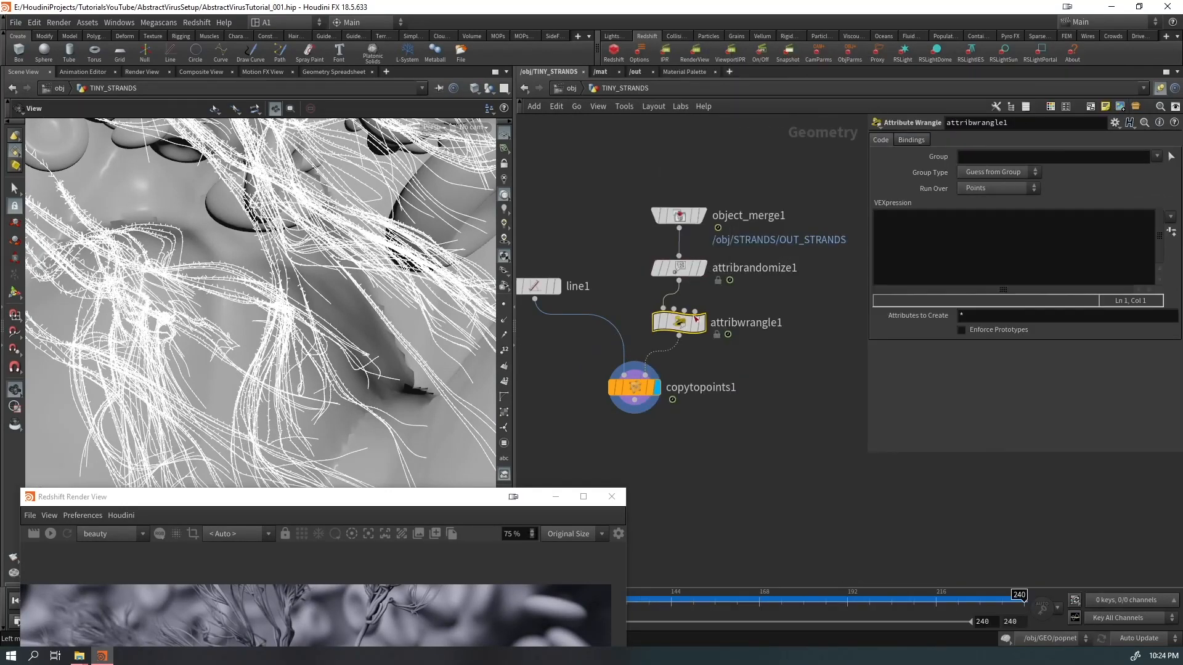
Step: Enter f@pscale += chf("add_to_pscale"); in the wrangle, create its parameter and set Add To Pscale to 0.025
left_click(899, 262)
type("f@pscale += chf(")
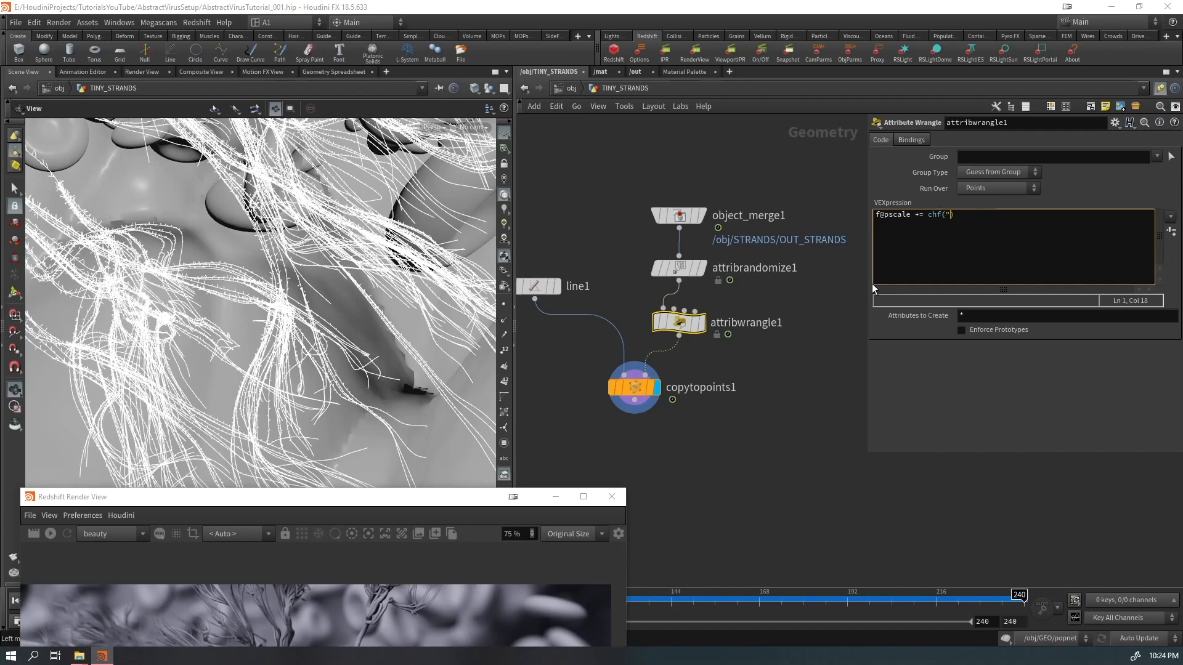
type("dd_t")
type(";")
left_click(1034, 383)
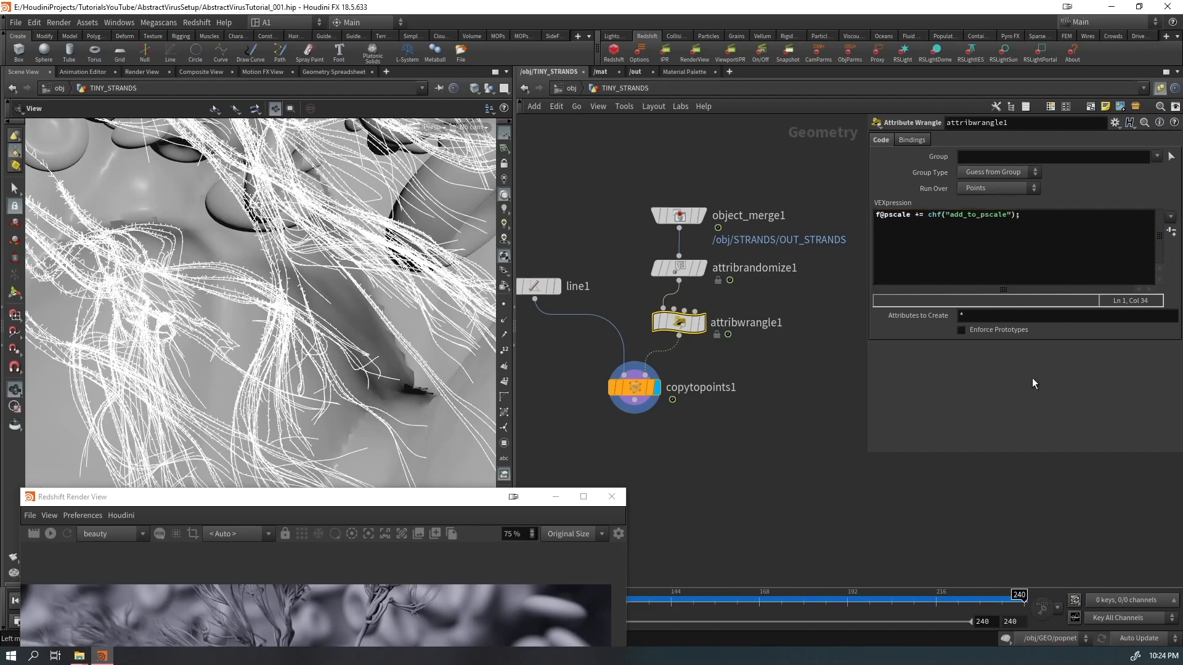
left_click(1171, 231)
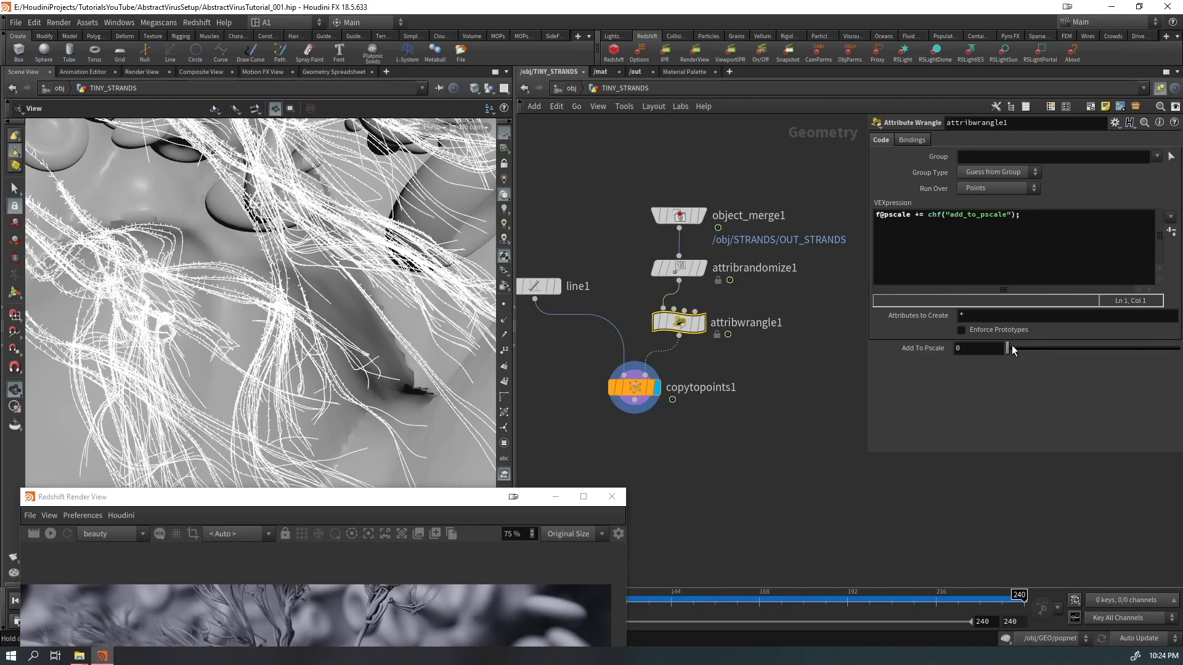
mouse_move(1005, 346)
left_mouse_down()
mouse_move(1034, 347)
mouse_move(1011, 343)
left_mouse_up()
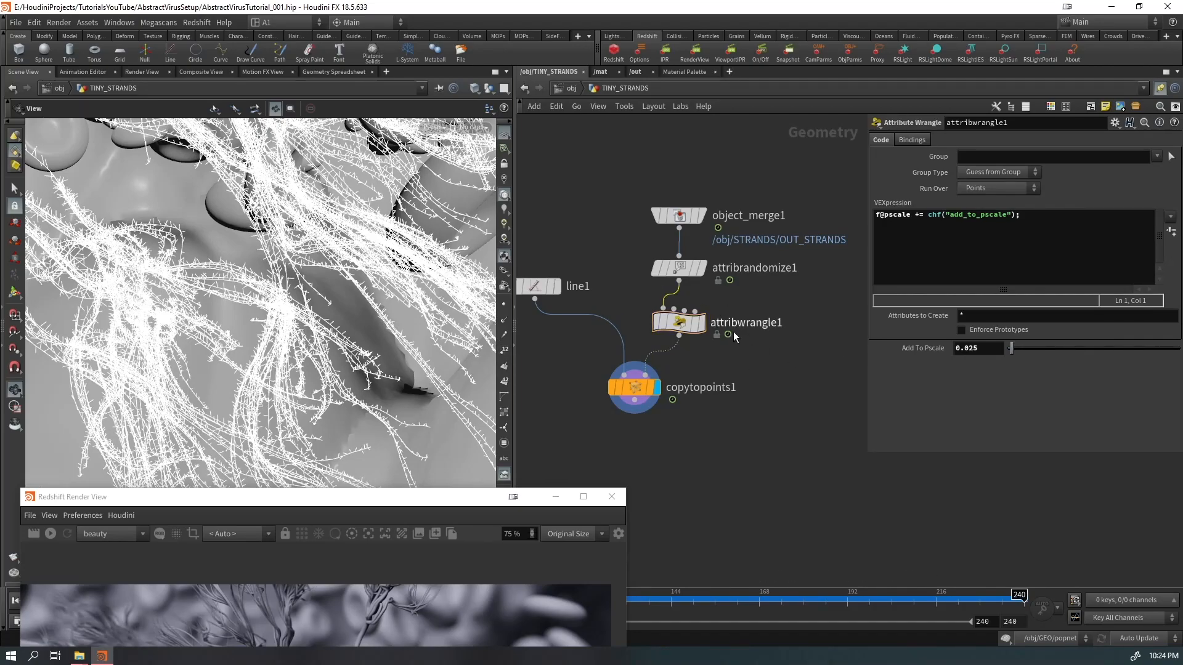
key("Tab")
type("a")
key("Escape")
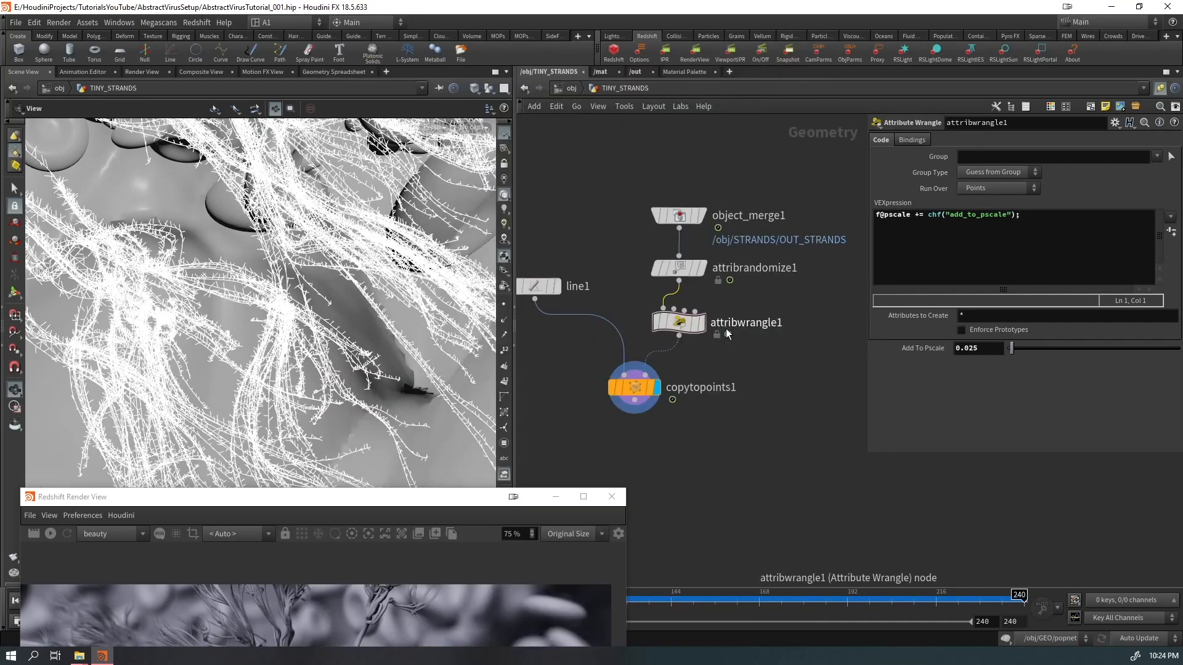
left_click(875, 214)
key("Return")
key("Return")
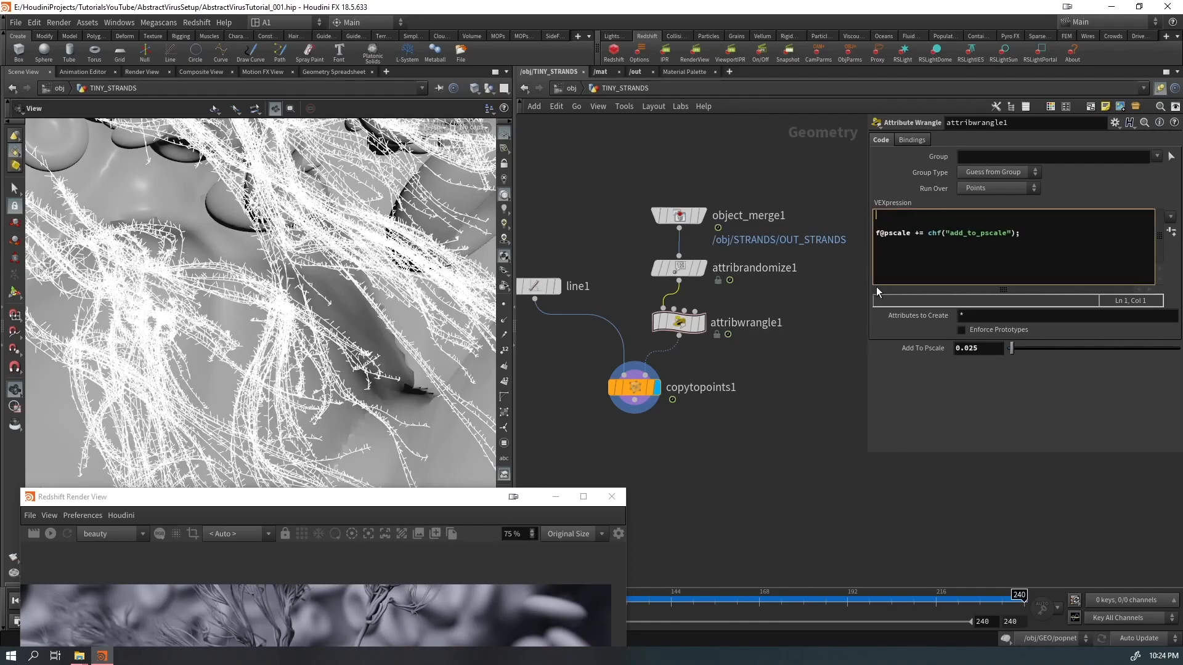
type("f@pscale = ")
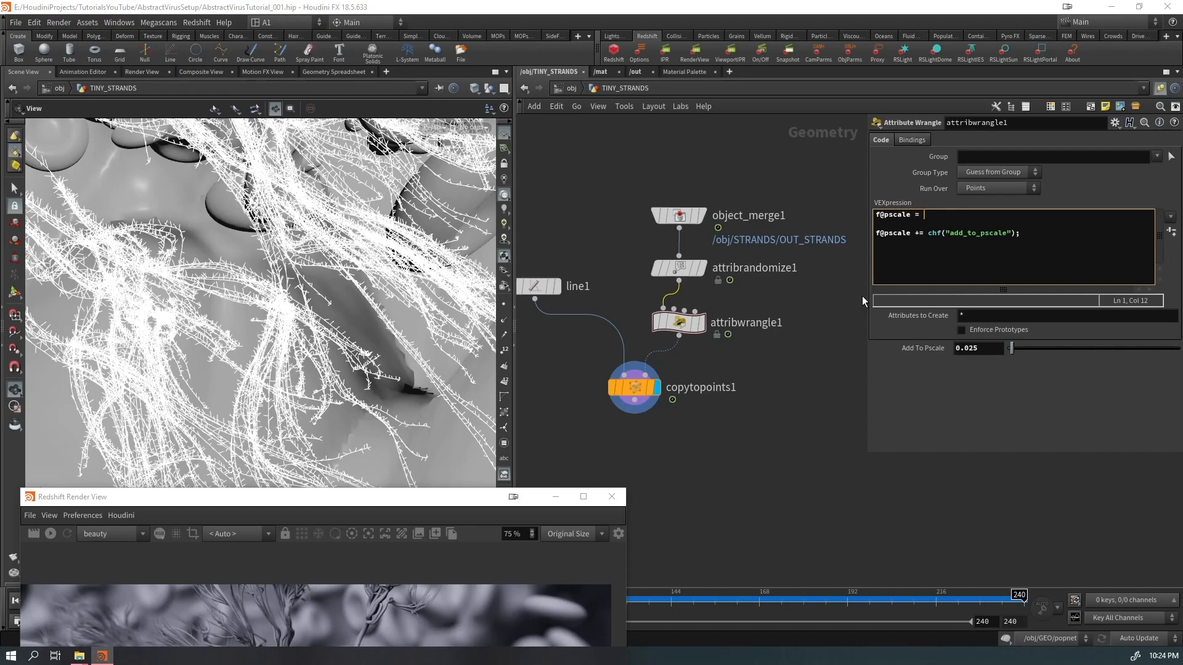
type("fit()")
key("BackSpace")
key("BackSpace")
key("BackSpace")
key("BackSpace")
key("BackSpace")
key("BackSpace")
key("BackSpace")
key("BackSpace")
key("BackSpace")
key("BackSpace")
key("BackSpace")
key("Delete")
Step: Insert a second Attribute Randomize node between the wrangle and Copy to Points, with pscale as its attribute name
left_click_drag(720, 296, 650, 288)
left_click_drag(362, 325, 277, 321)
left_click_drag(723, 360, 681, 346)
key("Tab")
type("atra")
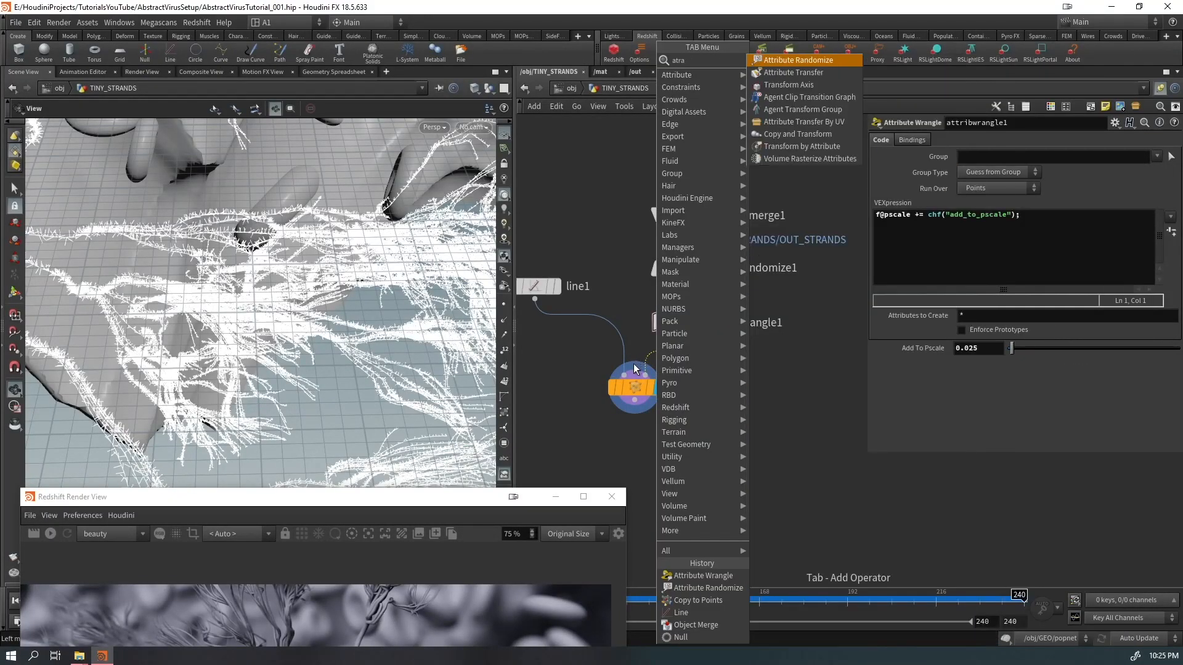
key("Return")
double_click(971, 189)
type("pscale")
key("Return")
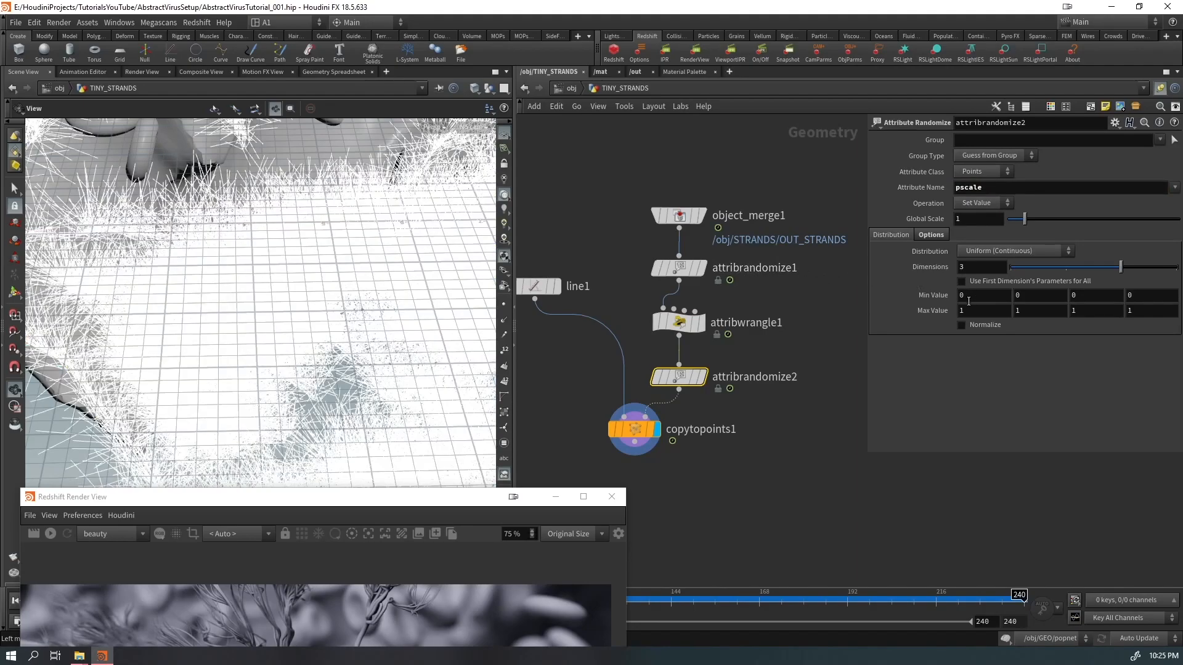
Step: Set the pscale randomization's operation to Add Value and its first maximum value to 0.01
left_click(980, 203)
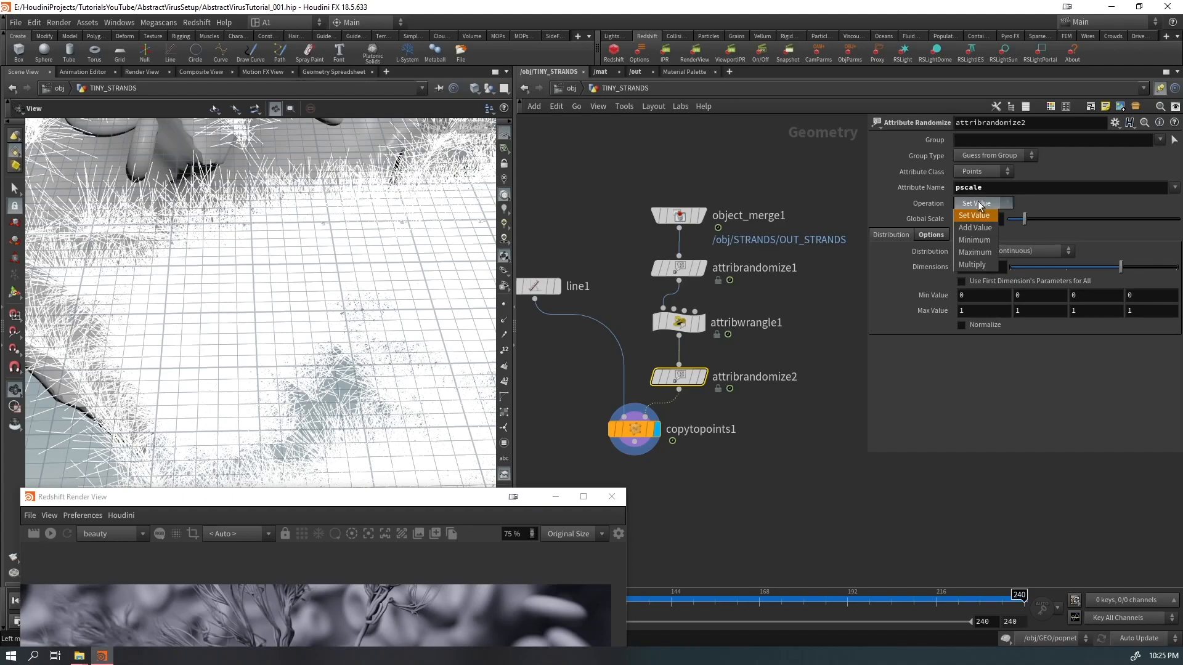
left_click(975, 228)
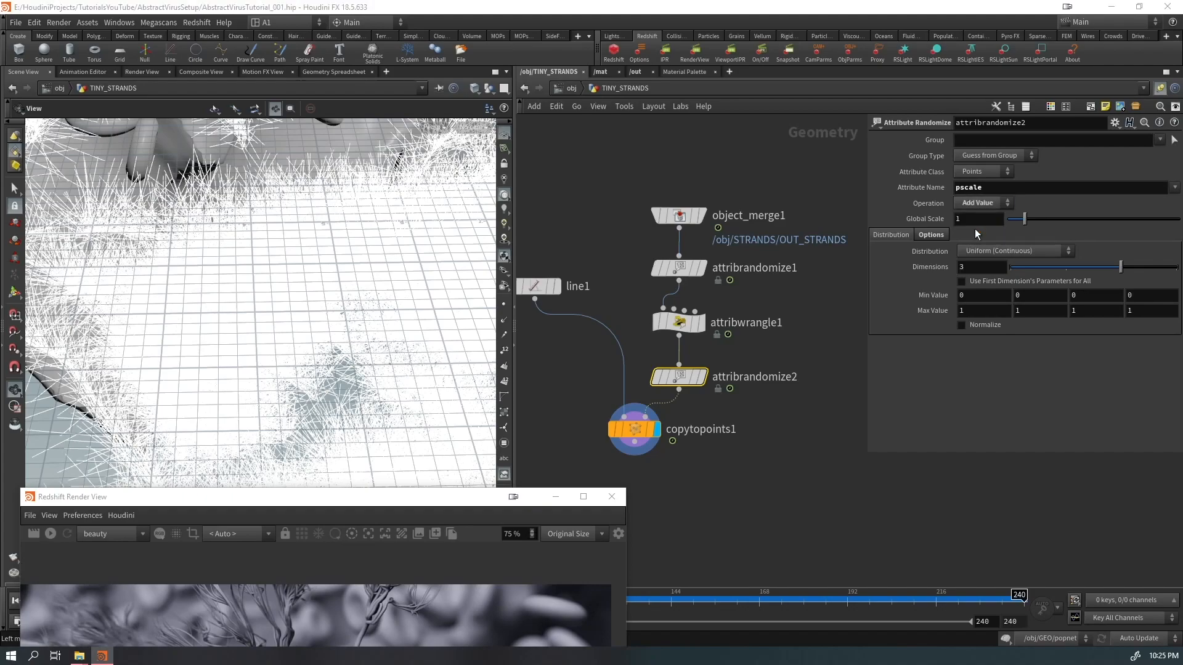
double_click(965, 311)
type("0.01")
key("Return")
middle_click_drag(422, 339, 180, 273)
right_click_drag(200, 222, 285, 217)
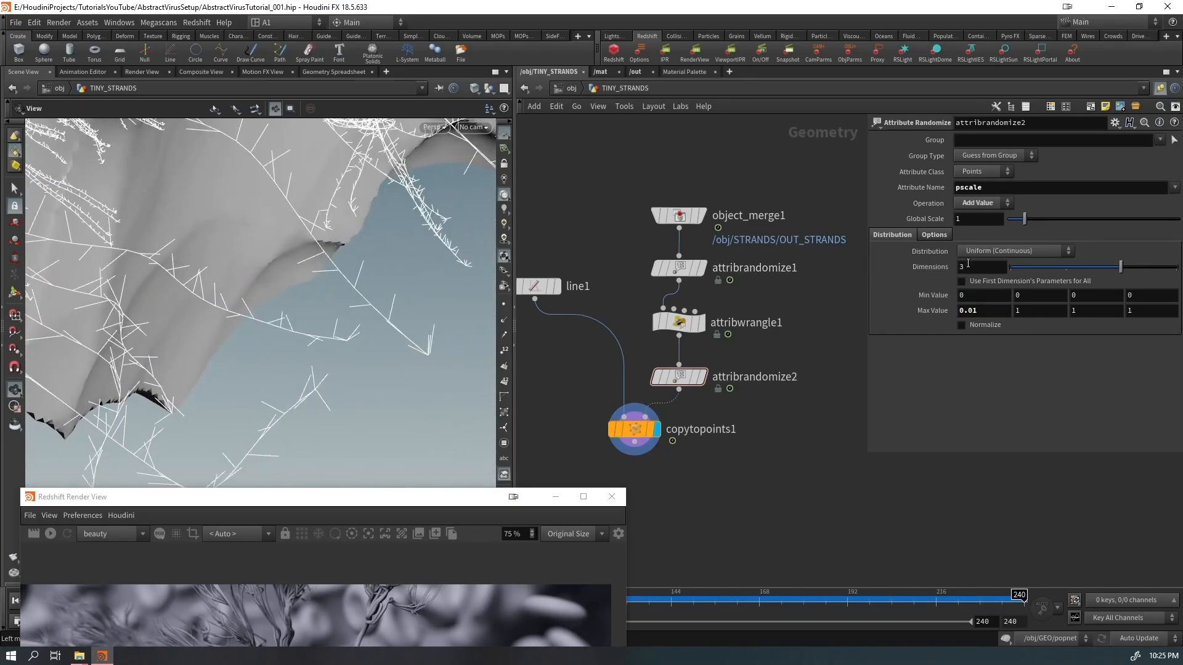
Step: Lower the first maximum value of the pscale randomization to 0.001
left_click(972, 311)
type("0")
key("Return")
Step: Examine the randomized hairs up close and the whole virus with its surroundings from several angles
right_click_drag(412, 400, 216, 295)
left_click_drag(215, 295, 277, 357)
middle_click_drag(278, 357, 300, 422)
left_click_drag(300, 422, 271, 369)
right_click_drag(271, 370, 308, 382)
left_click_drag(308, 382, 266, 411)
middle_click_drag(266, 411, 262, 345)
right_click_drag(261, 345, 267, 296)
left_click_drag(267, 295, 260, 247)
right_click_drag(261, 247, 198, 165)
left_click_drag(198, 165, 238, 353)
middle_click_drag(237, 353, 244, 410)
left_click_drag(244, 410, 228, 322)
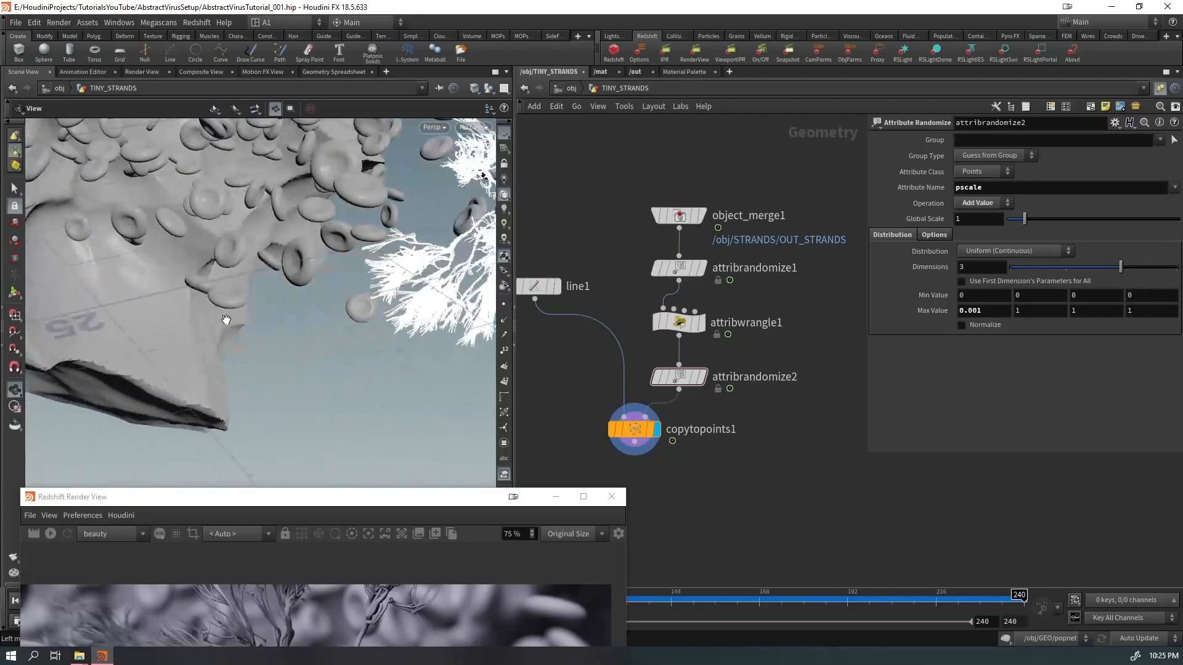
left_click_drag(288, 277, 321, 264)
middle_click_drag(320, 265, 328, 290)
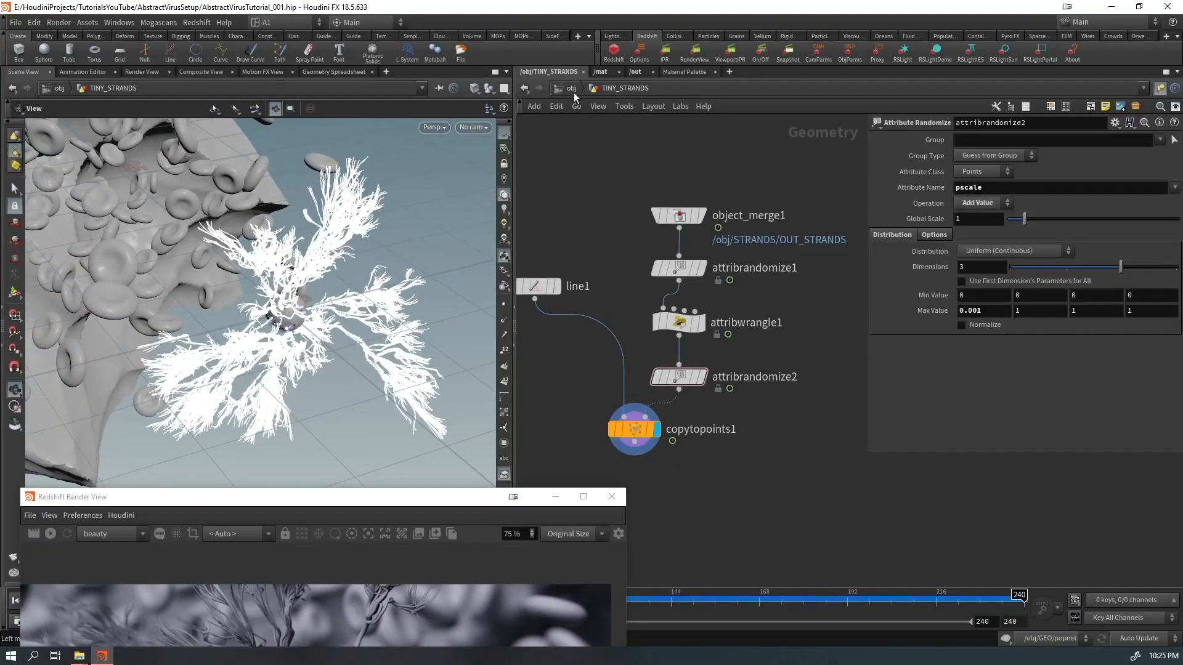
Step: Copy the VDB, VDB Activate, scatter_grp Group and Blast nodes from the RED_BLOOD_CELLS network
left_click(574, 88)
double_click(655, 265)
middle_click_drag(801, 399, 700, 206)
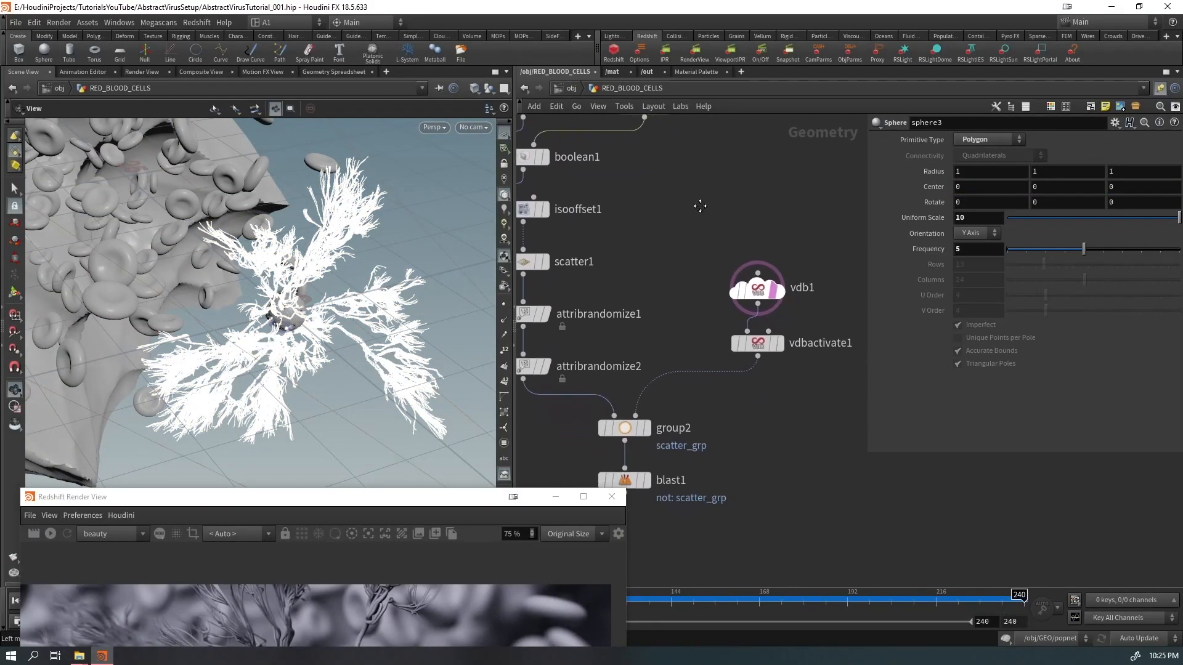
scroll(728, 335, "down", 3)
left_click_drag(756, 504, 635, 361)
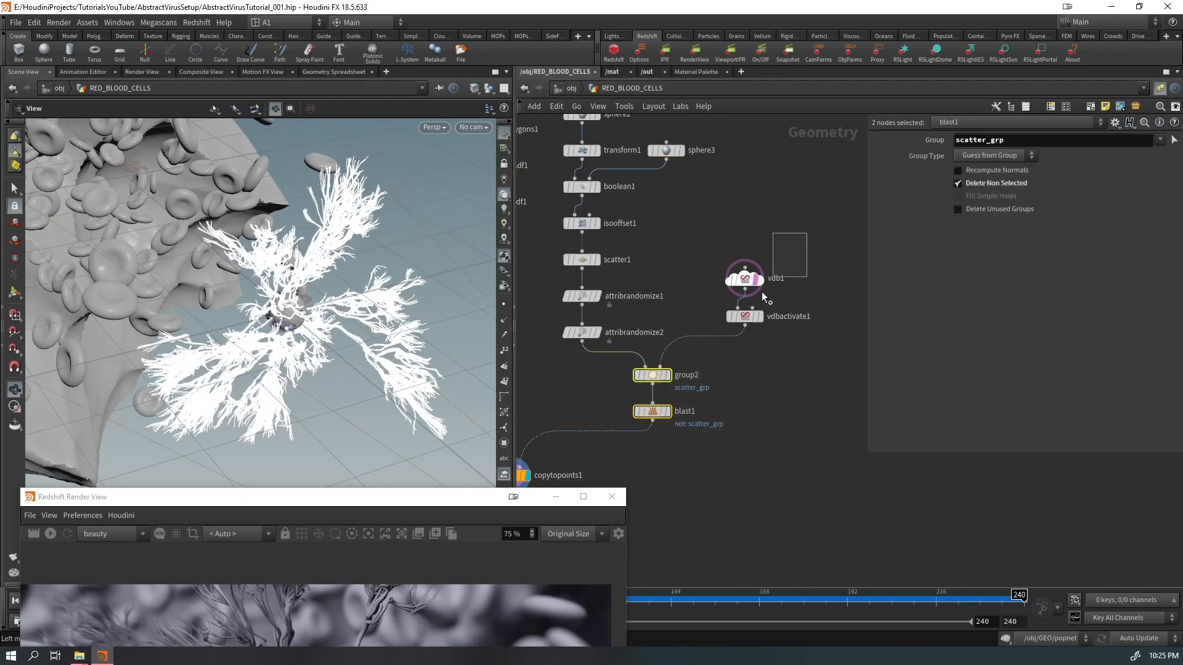
left_click_drag(803, 234, 721, 327, "shift")
middle_click_drag(708, 396, 739, 351)
key("ctrl+c")
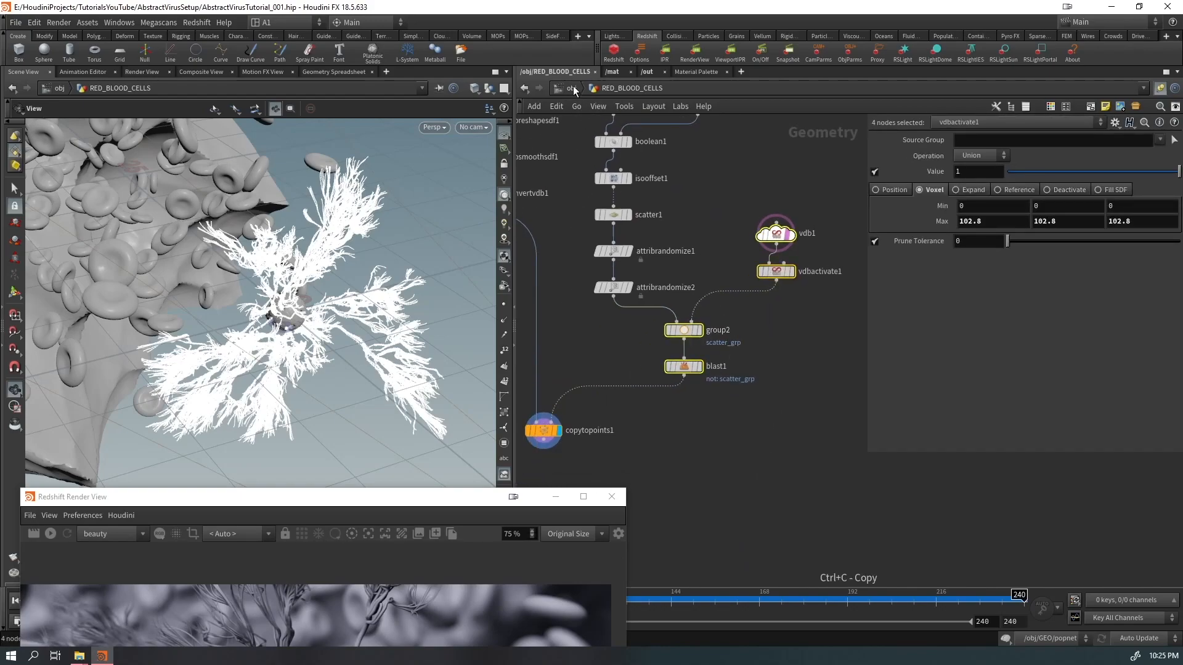
Step: Paste the copied culling nodes into TINY_STRANDS and wire the group and blast between the pscale randomization and Copy to Points
left_click(574, 89)
double_click(650, 337)
key("ctrl+v")
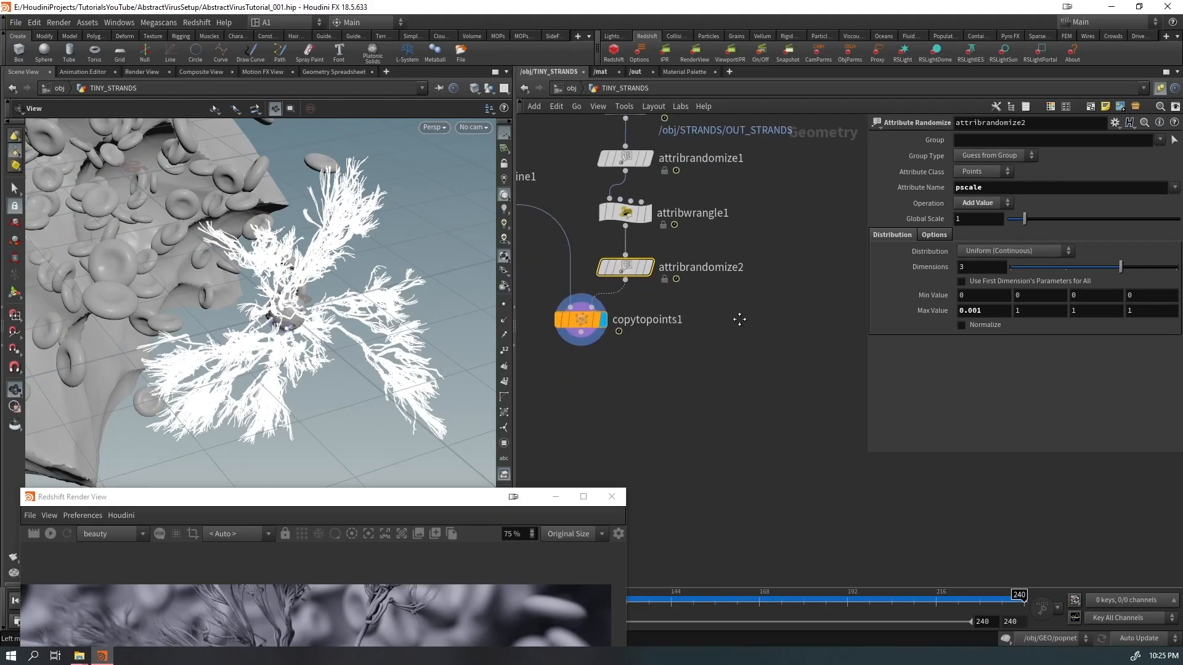
left_click(596, 316)
left_click_drag(570, 241, 571, 436)
left_click_drag(672, 371, 582, 422)
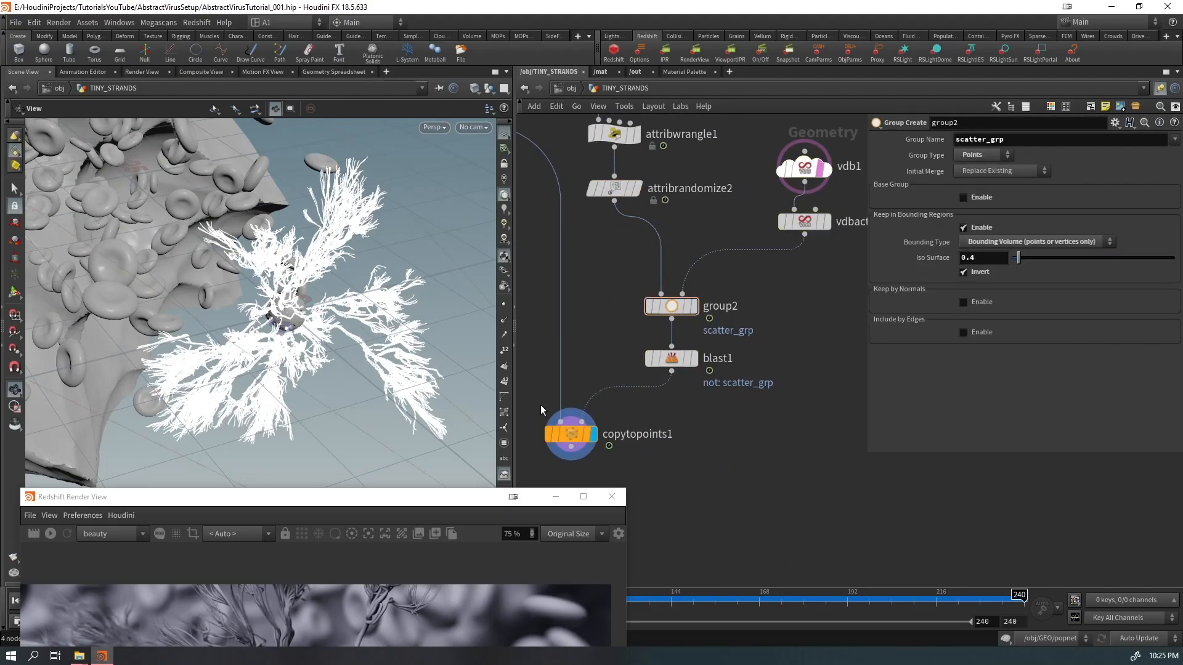
Step: Display the VDB Activate volume in the viewport to check its extent, and try changing its voxel maximum
left_click_drag(781, 199, 780, 197)
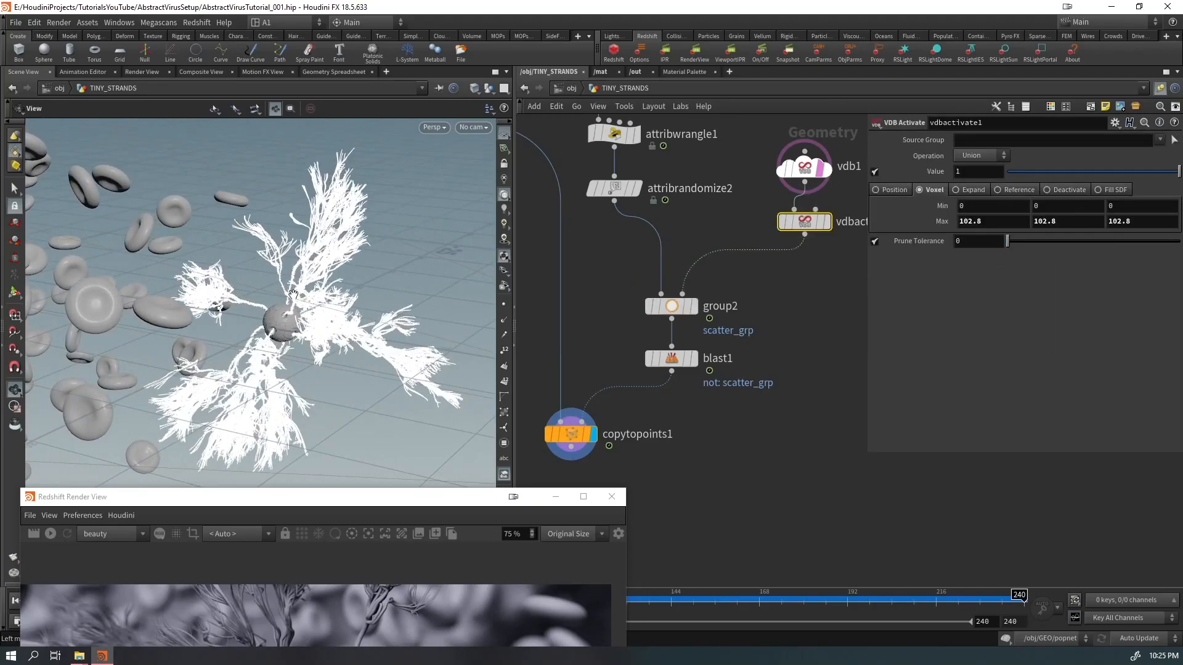
left_click_drag(306, 301, 266, 319, "alt")
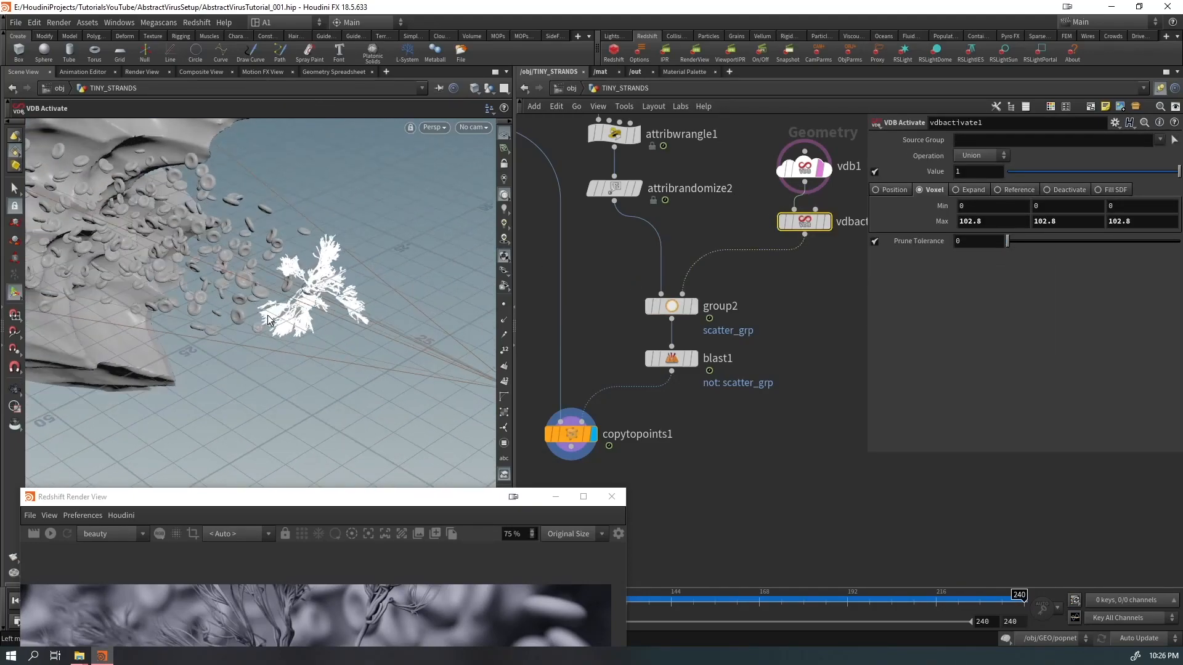
mouse_move(823, 178)
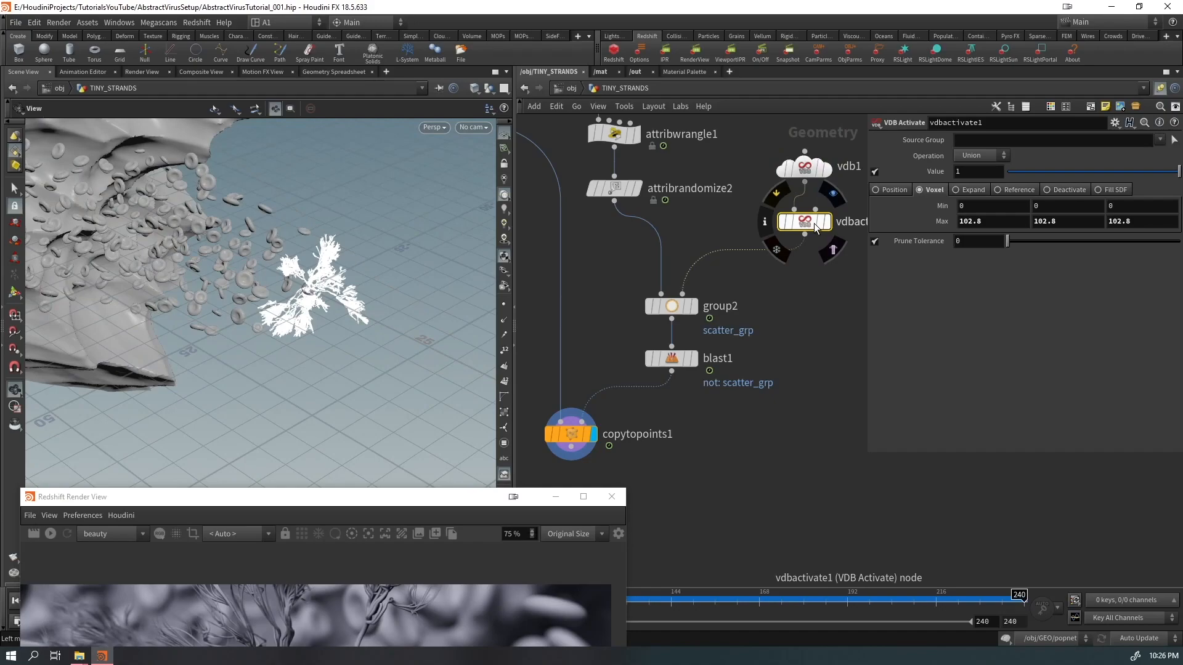
middle_click_drag(811, 314, 768, 347)
left_click(784, 254)
mouse_move(264, 309)
left_mouse_down("alt")
mouse_move(203, 328)
mouse_move(258, 315)
mouse_move(271, 296)
left_mouse_up("alt")
middle_click_drag(930, 224, 736, 235)
key("ctrl+z")
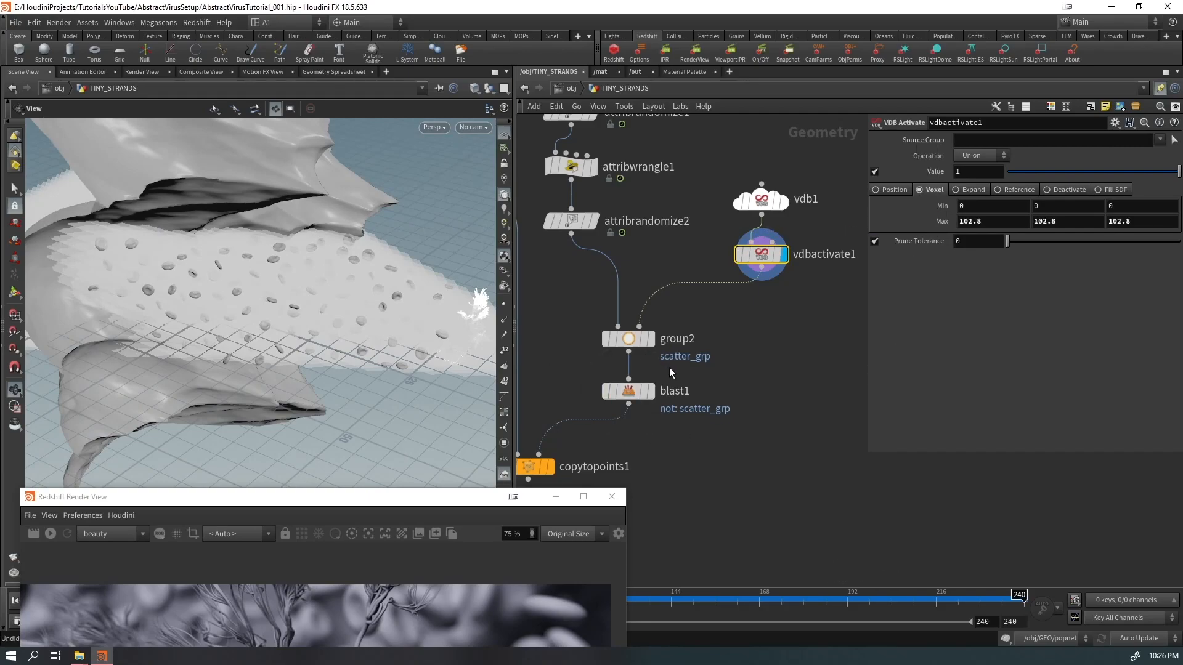
Step: Reduce the Z Far distance of the camera-based VDB to 36.8
left_click(764, 199)
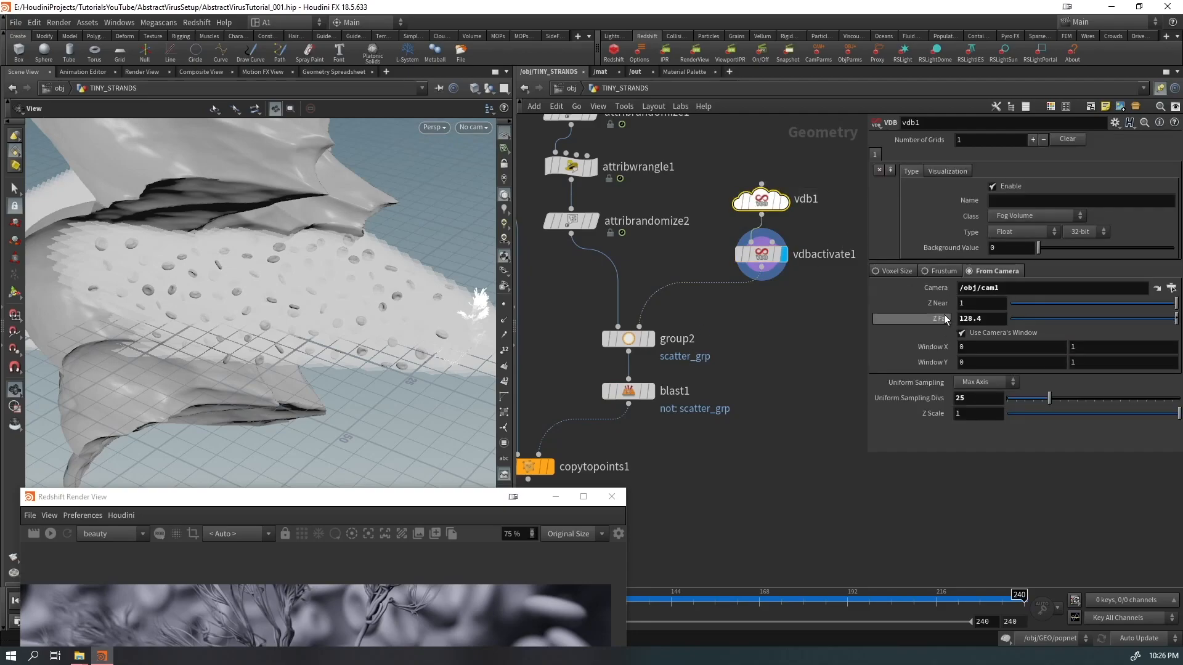
left_click_drag(359, 281, 406, 313)
middle_click_drag(958, 329, 815, 346)
Step: Examine how far the camera volume reaches over the virus strands, moving the Redshift Render View window aside
right_click_drag(407, 330, 689, 246)
left_click_drag(293, 304, 339, 295)
right_click_drag(339, 294, 369, 265)
left_click_drag(369, 265, 297, 251)
right_click_drag(297, 251, 322, 285)
left_click_drag(323, 285, 290, 293)
left_click_drag(338, 505, 363, 477)
left_click_drag(336, 289, 331, 189)
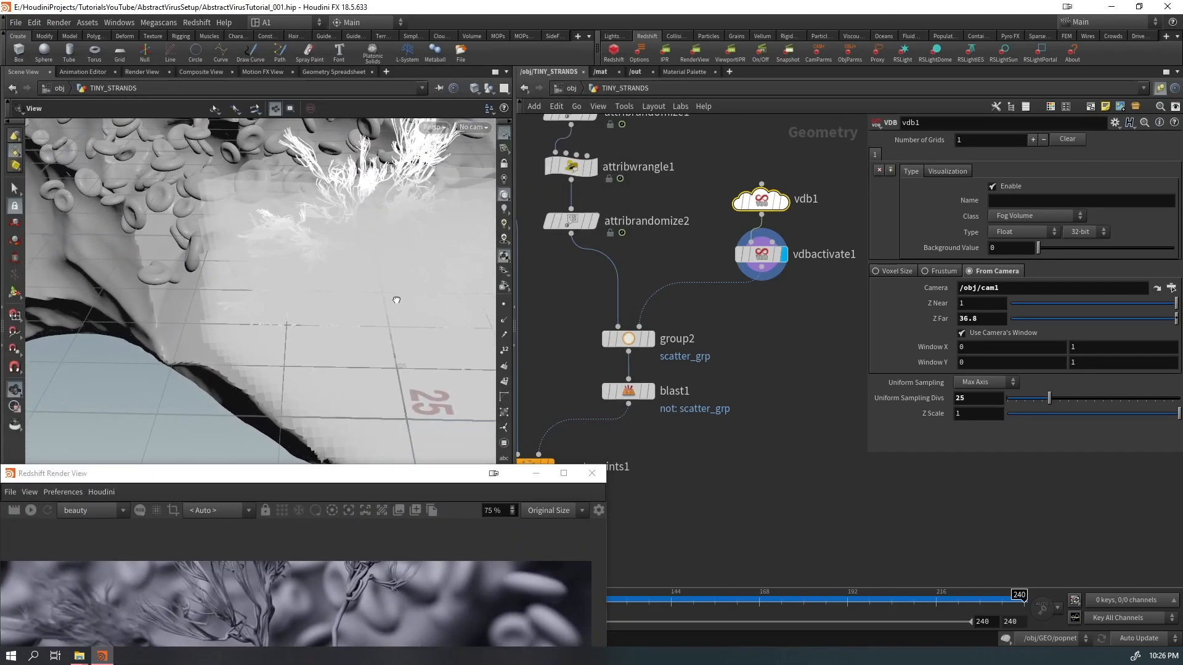
left_click_drag(396, 298, 485, 291)
Step: Display the Copy to Points result again and examine which strands carry hairs from several angles
middle_click_drag(603, 466, 707, 364)
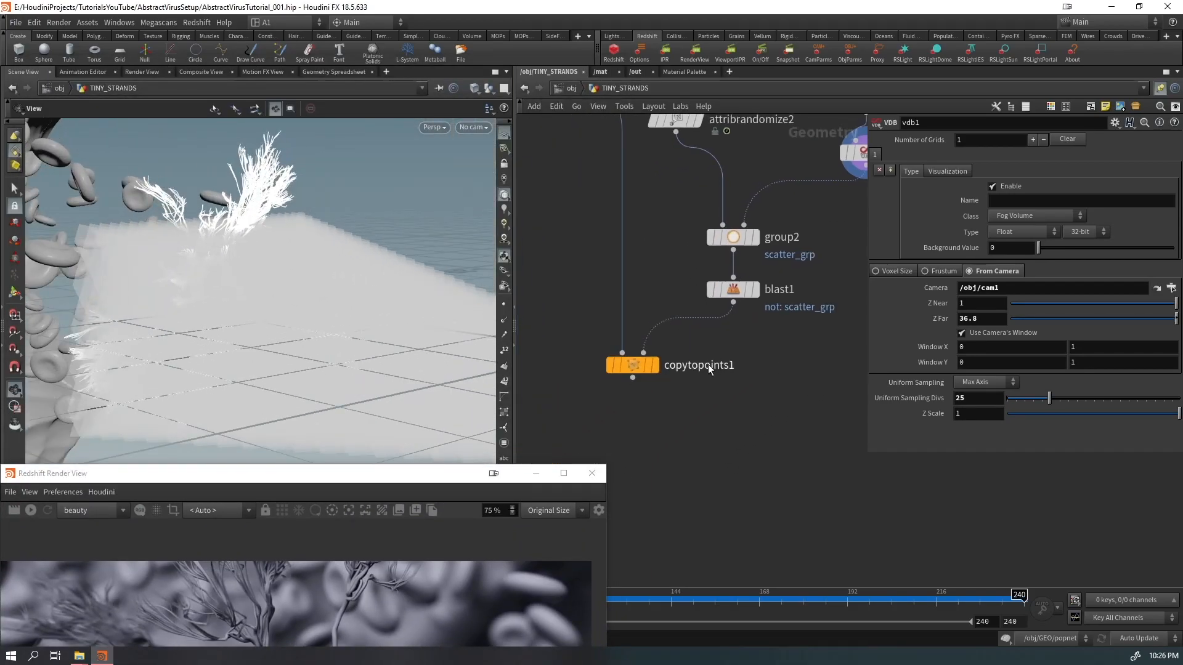
left_click(656, 364)
left_click_drag(332, 338, 345, 308)
middle_click_drag(296, 154, 310, 235)
left_click_drag(309, 235, 326, 215)
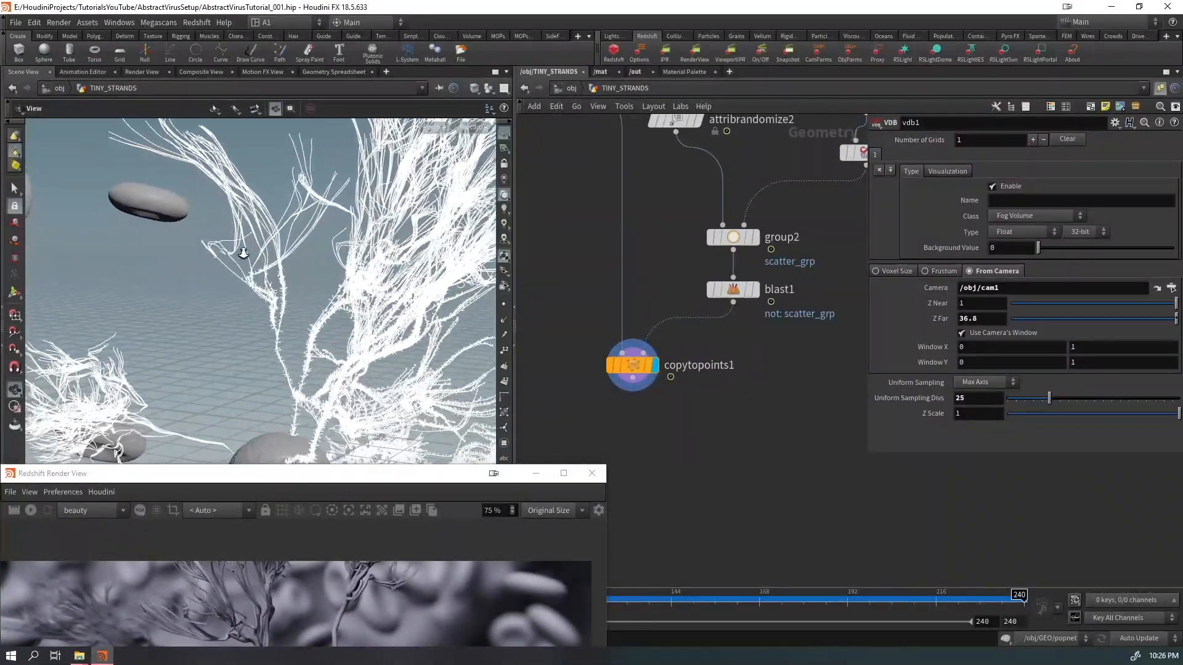
middle_click_drag(326, 216, 335, 239)
left_click_drag(249, 331, 412, 276)
left_click_drag(363, 225, 339, 231)
left_click_drag(321, 297, 393, 257)
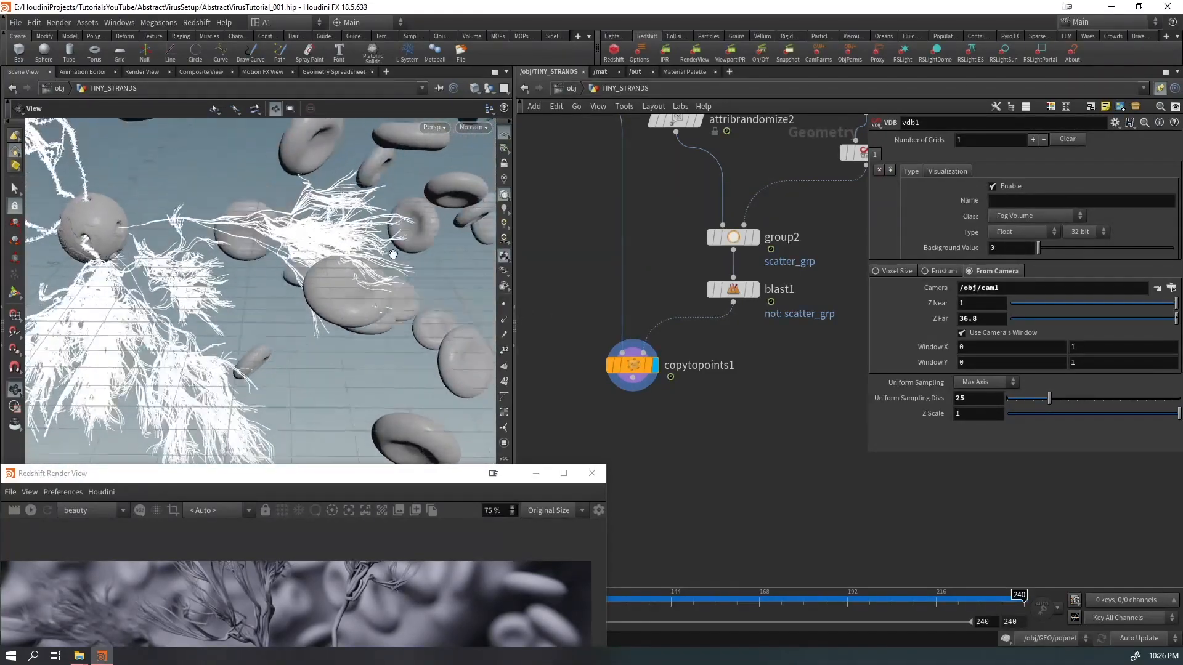
Step: Go to the RED_BLOOD_CELLS network and set the Uniform Scale of sphere3 to 11
left_click(571, 88)
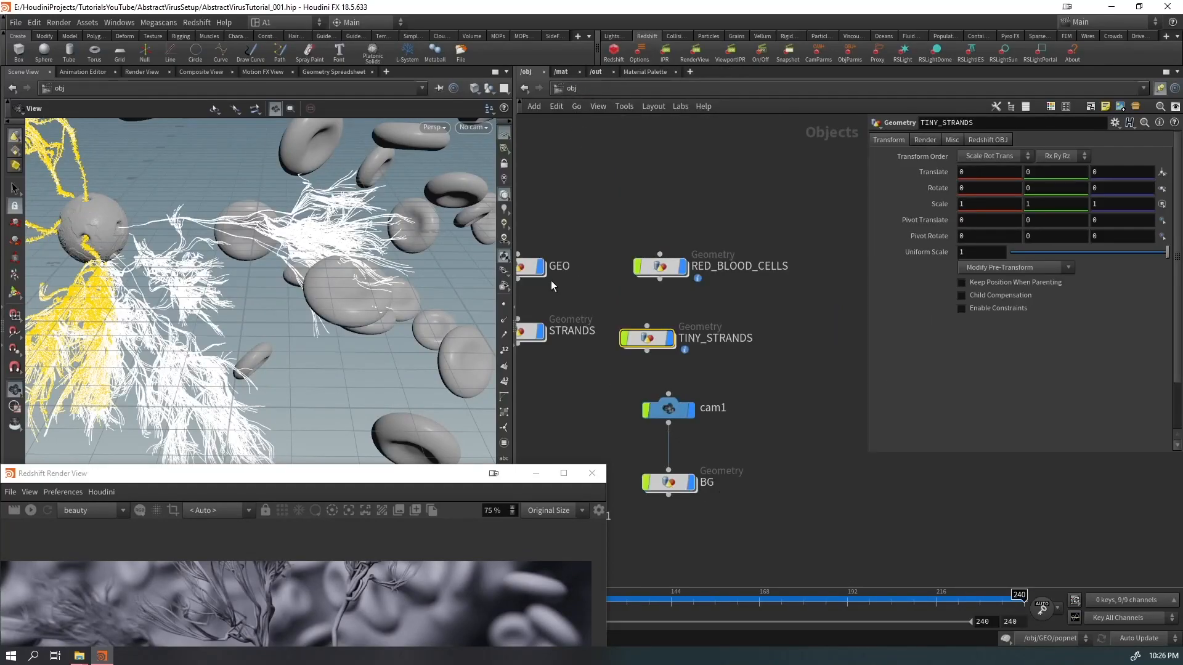
double_click(659, 270)
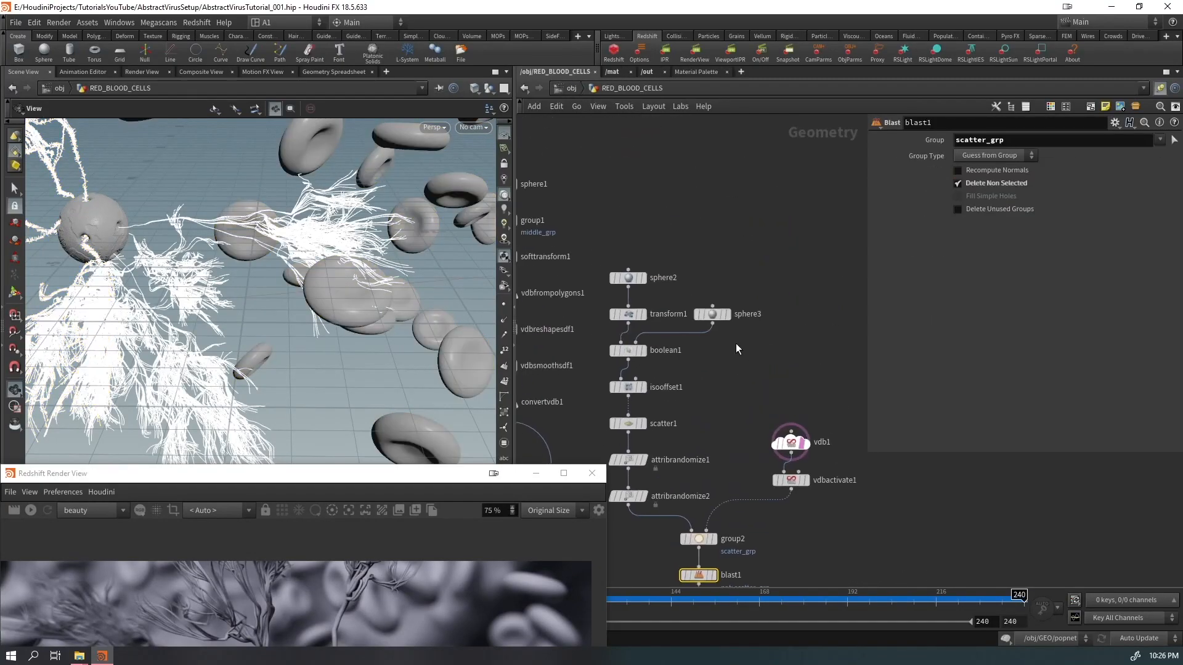
type("11")
key("Return")
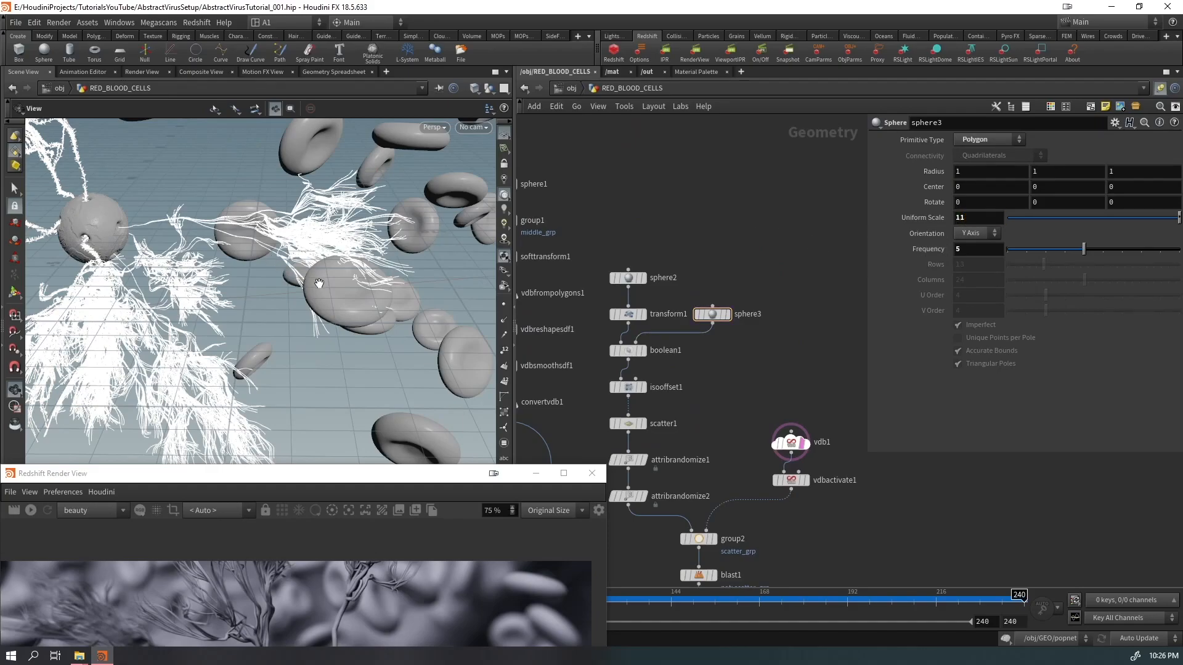
left_click_drag(329, 284, 431, 289)
middle_click_drag(749, 419, 759, 304)
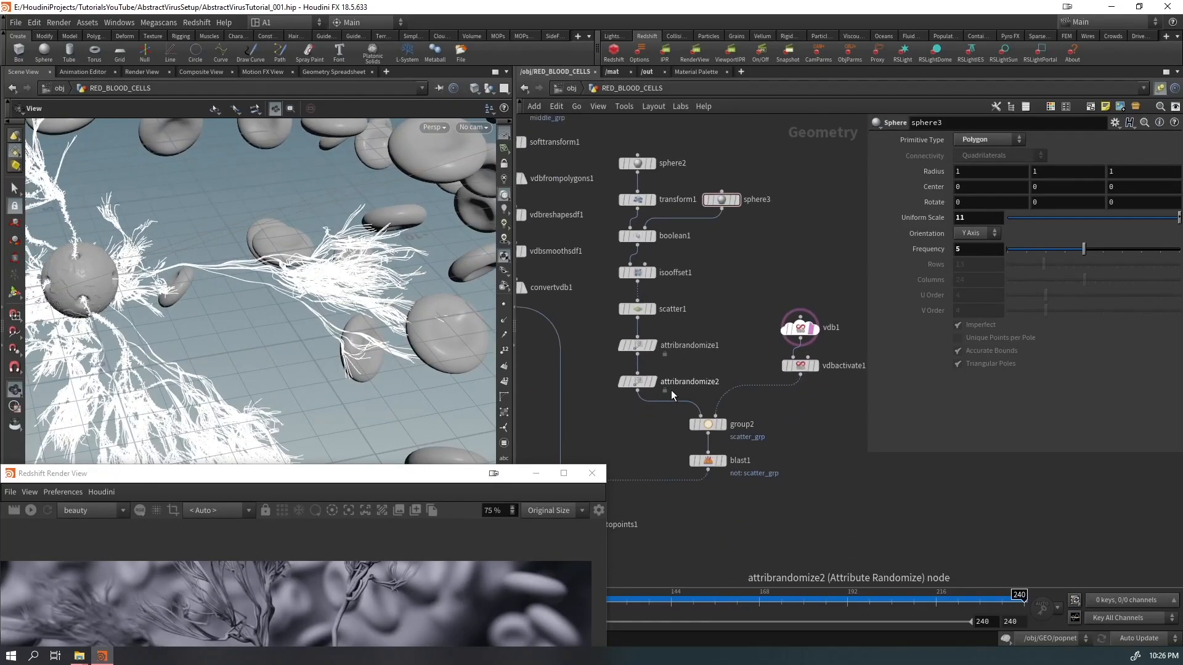
Step: Set the Global Seed of the red blood cells' scatter1 node to 0.86
left_click(635, 308)
mouse_move(1011, 323)
left_mouse_down()
mouse_move(1050, 324)
mouse_move(1025, 324)
left_mouse_up()
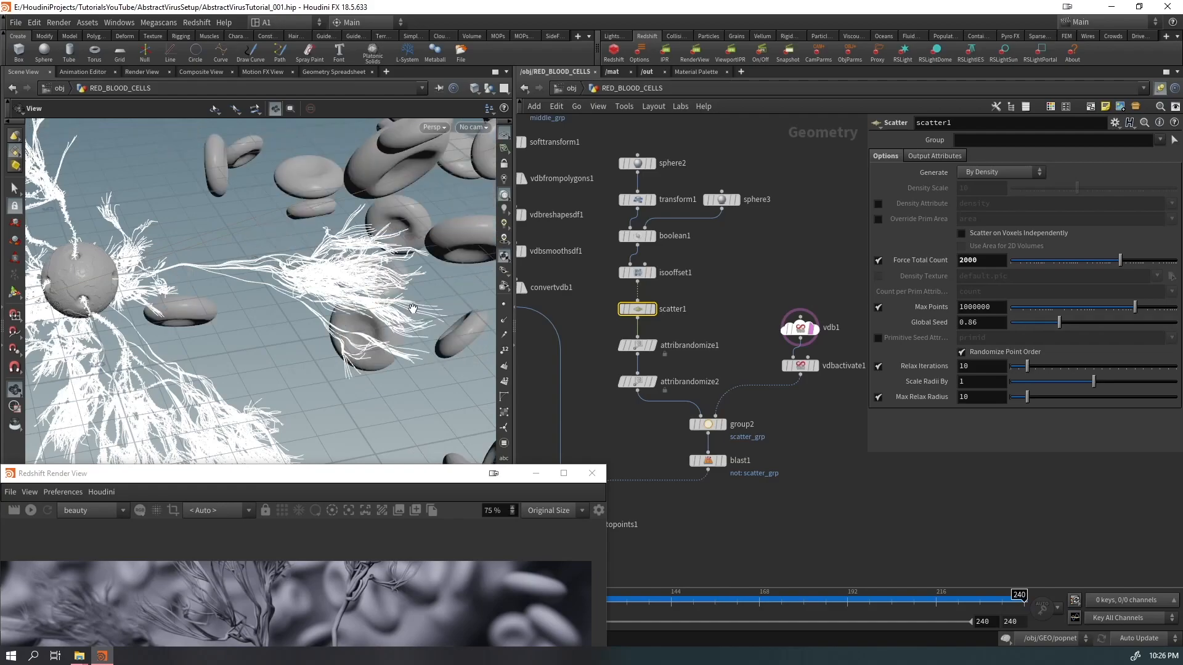
left_click_drag(199, 311, 342, 250)
Step: Fine-tune the Uniform Scale of sphere3, the sphere feeding the red blood cells' boolean
left_click(721, 199)
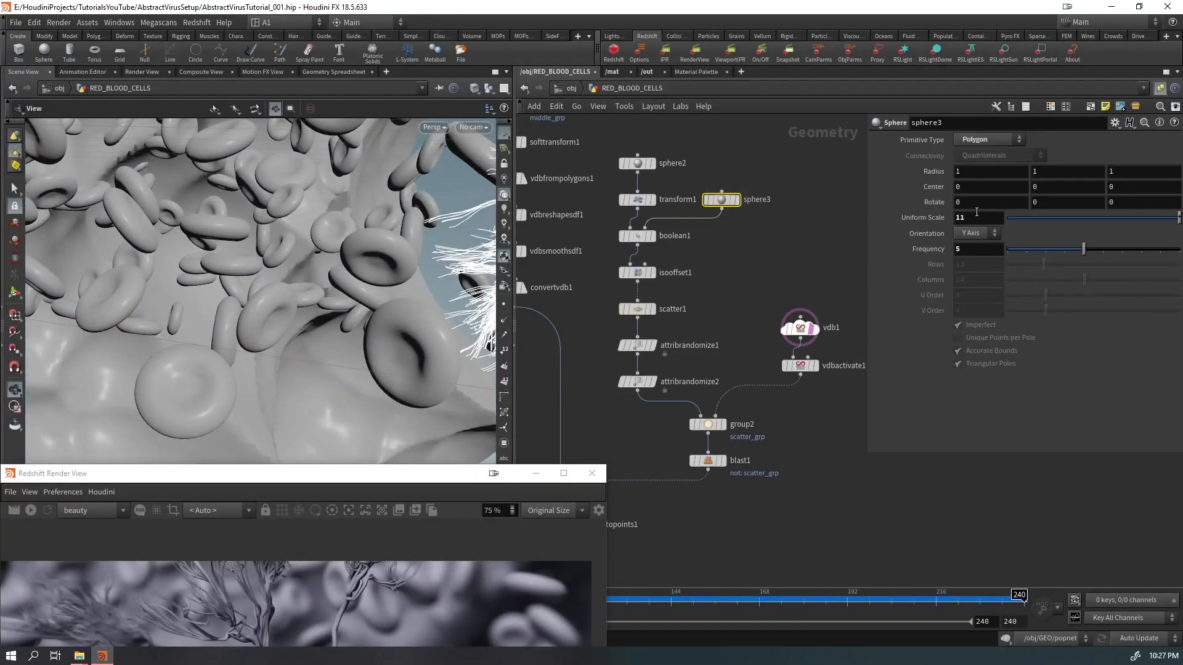
left_click(973, 218)
type(".5")
key("Return")
left_click_drag(444, 322, 285, 266)
mouse_move(812, 333)
Step: Return to the TINY_STRANDS network, reposition the Redshift Render View window and save the scene
key("u")
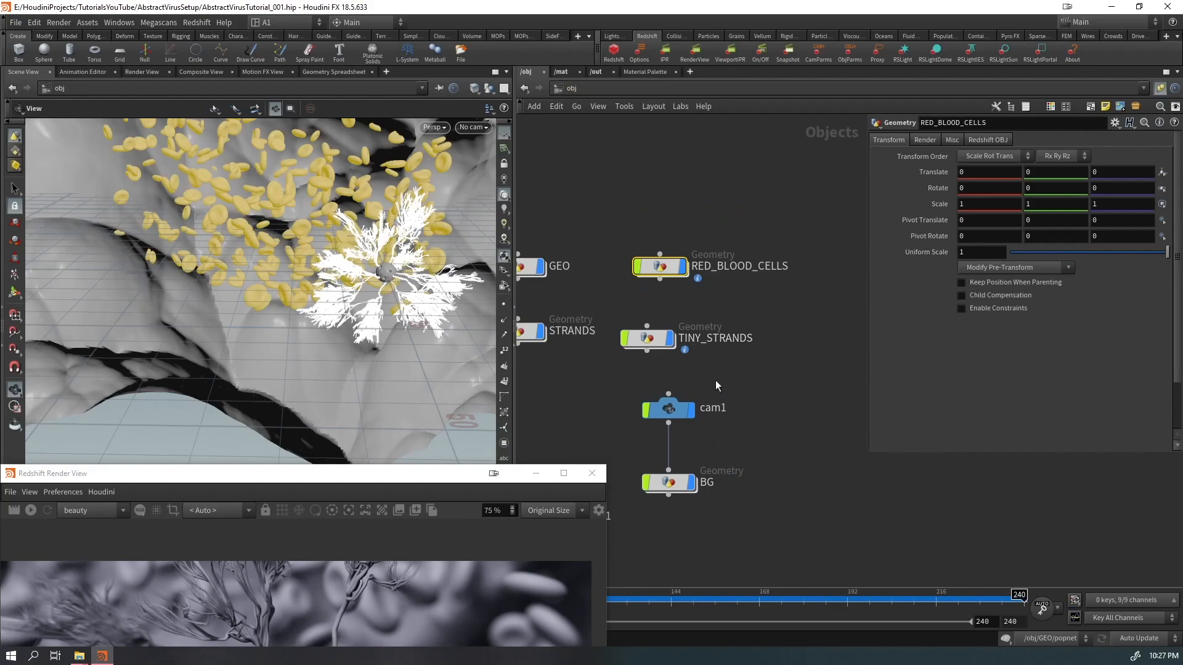
double_click(660, 348)
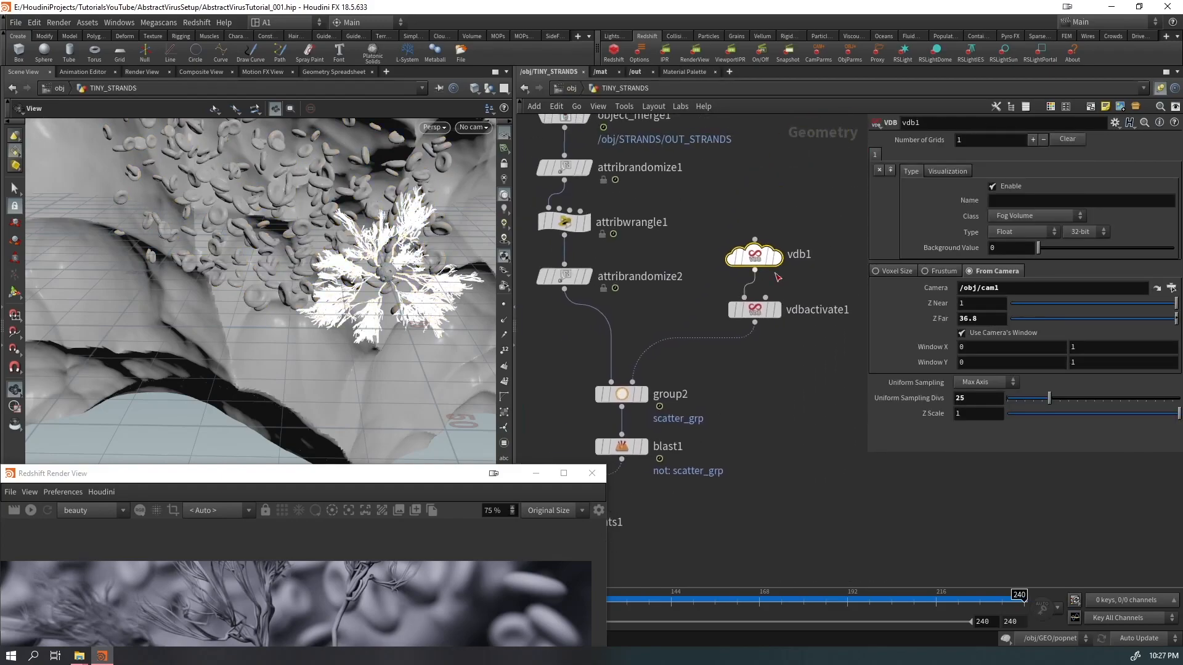
left_click_drag(338, 260, 376, 264)
left_click_drag(400, 472, 445, 359)
left_click(896, 540)
key("ctrl+s")
Step: Set the TINY_STRANDS object's Redshift strand type to Capsule and its maximum tessellation subdivisions to 0
left_click(573, 89)
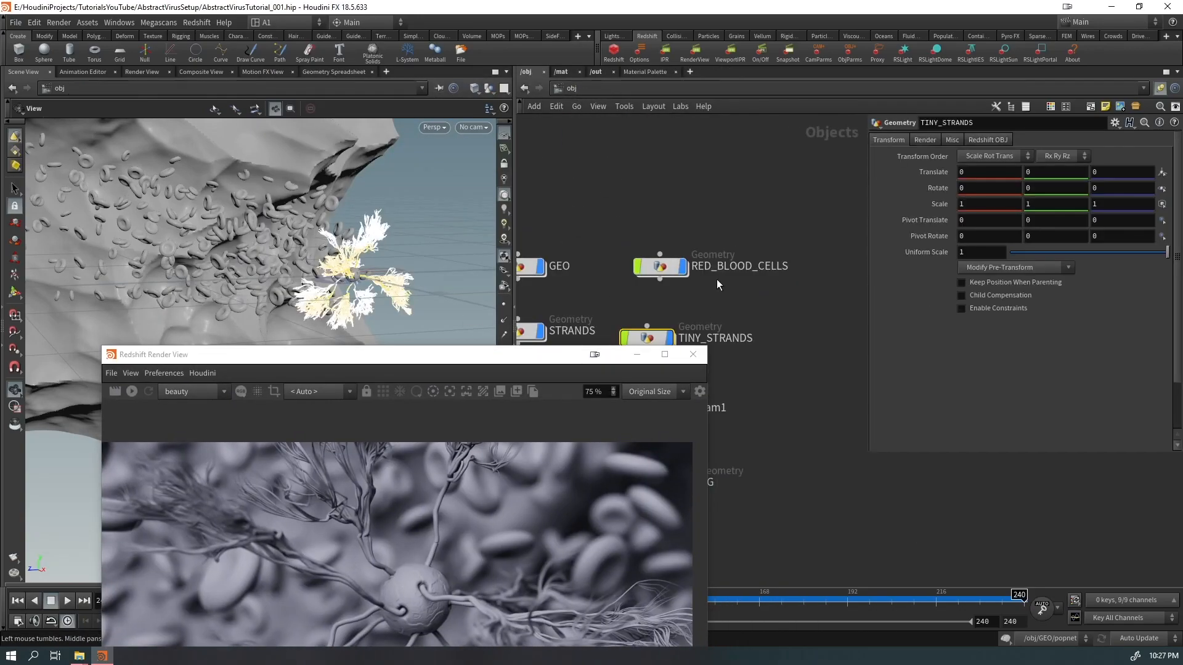
left_click(976, 140)
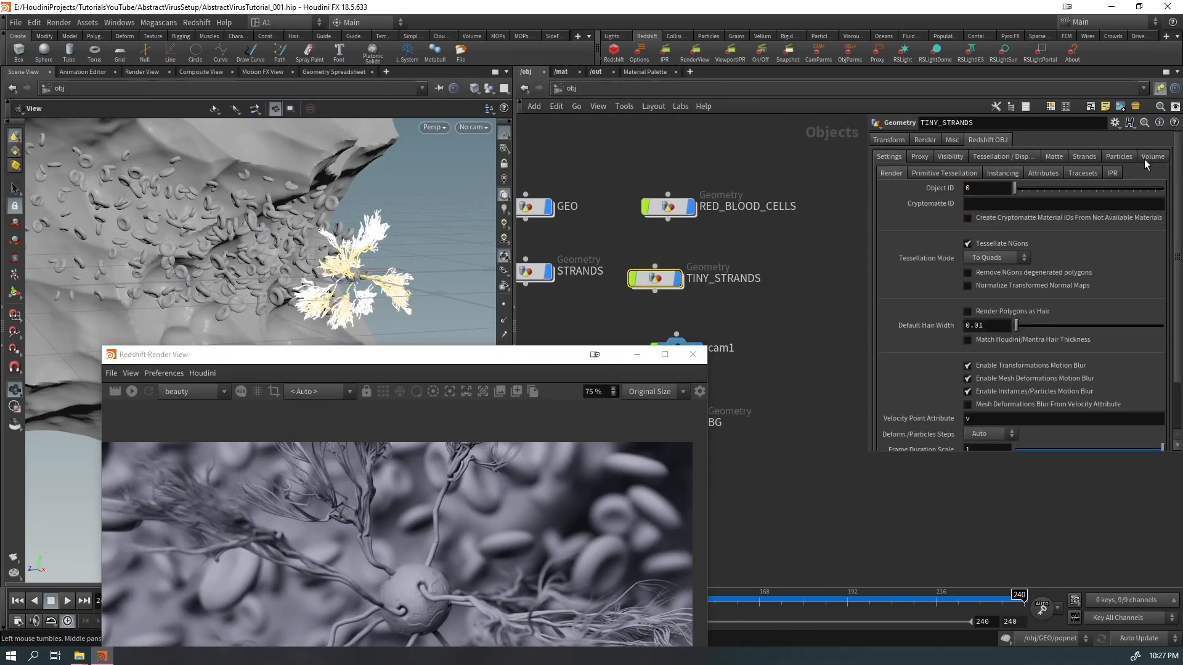
left_click(1082, 157)
left_click(984, 199)
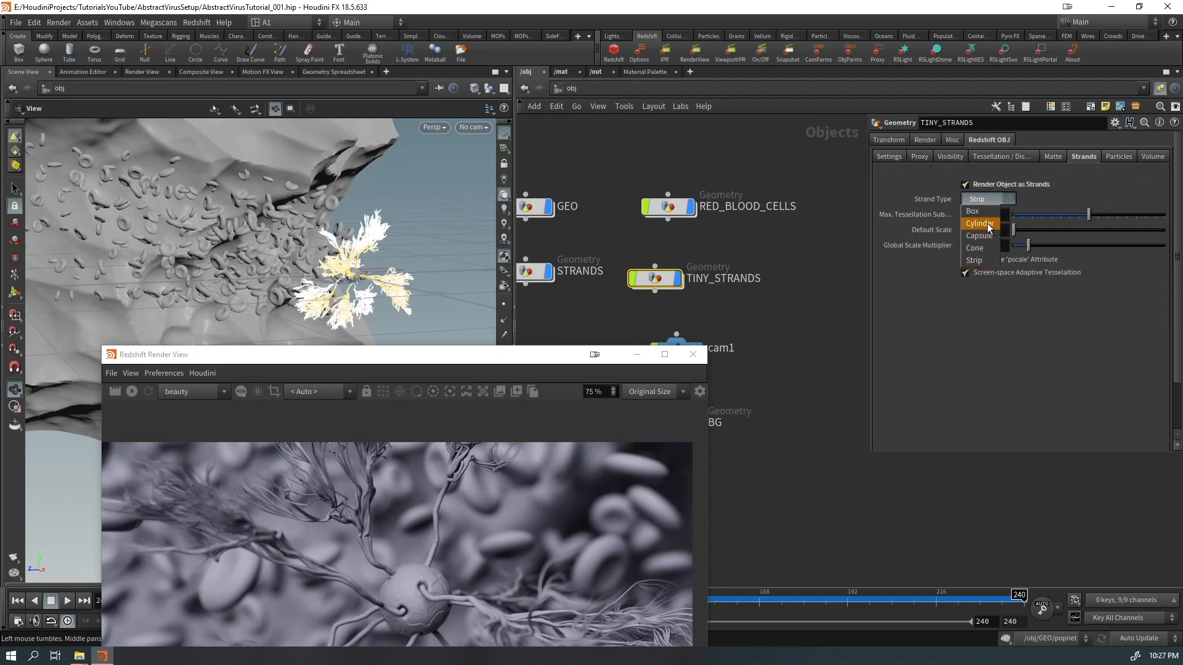
left_click(989, 228)
left_click_drag(992, 215, 933, 220)
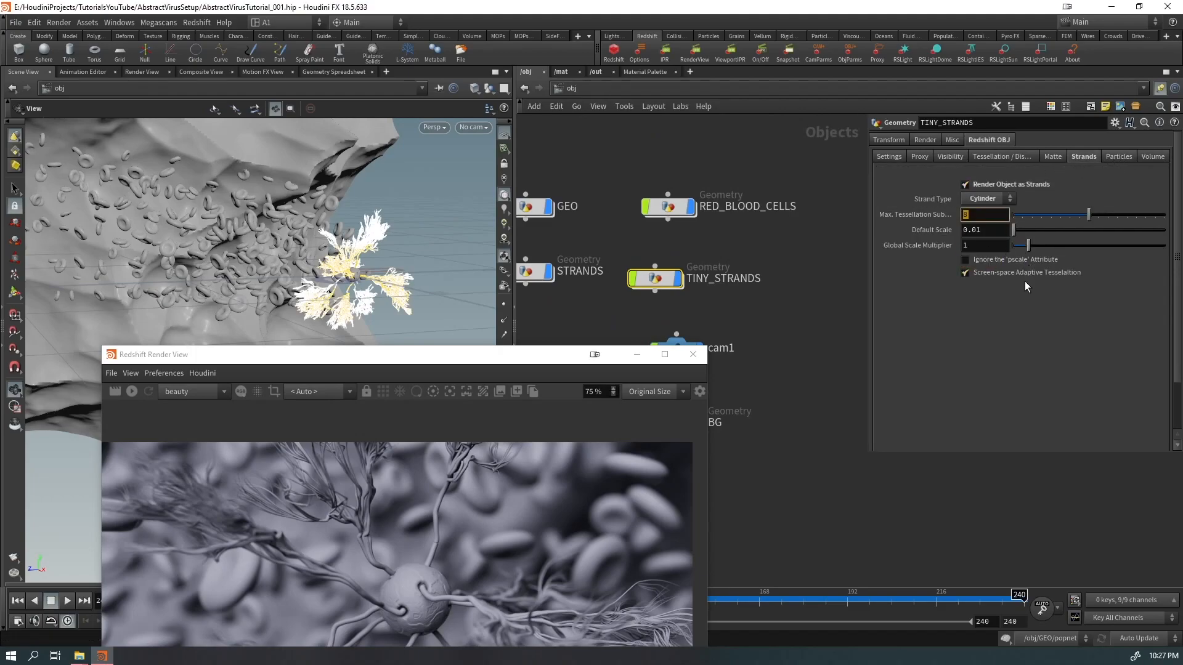
type("0")
key("Return")
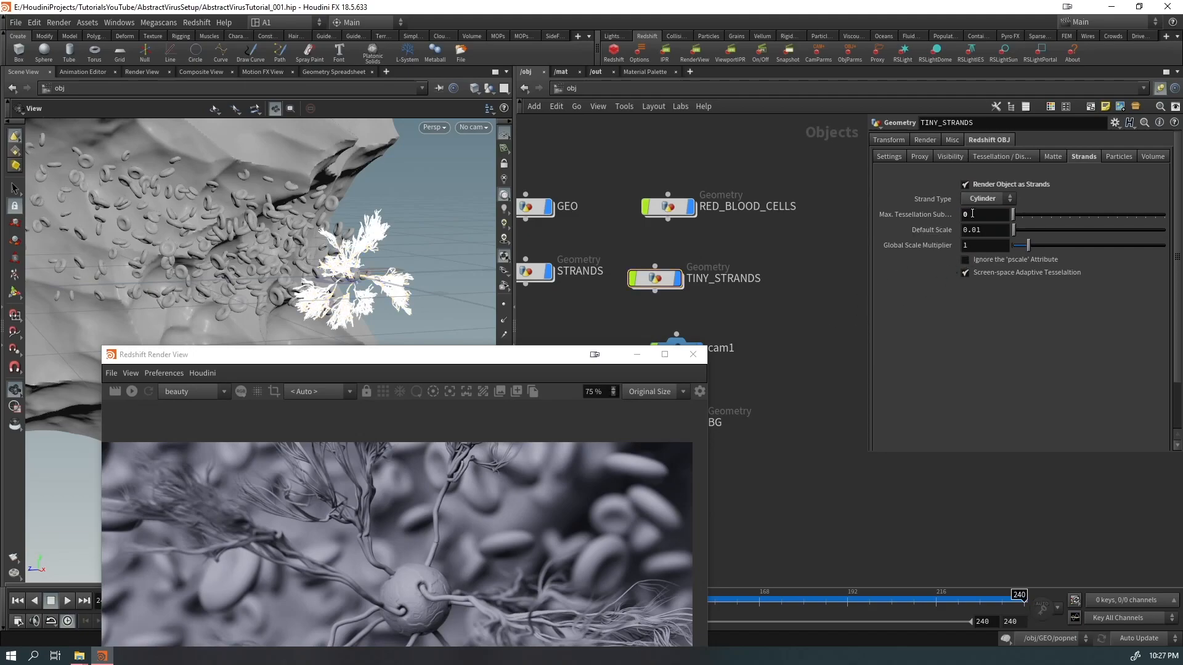
left_click(984, 198)
left_click(984, 249)
Step: Save the scene and start the Redshift interactive render to inspect the hairs around the virus core
left_click_drag(502, 366, 610, 191)
left_click(863, 484)
key("ctrl+s")
left_click(234, 219)
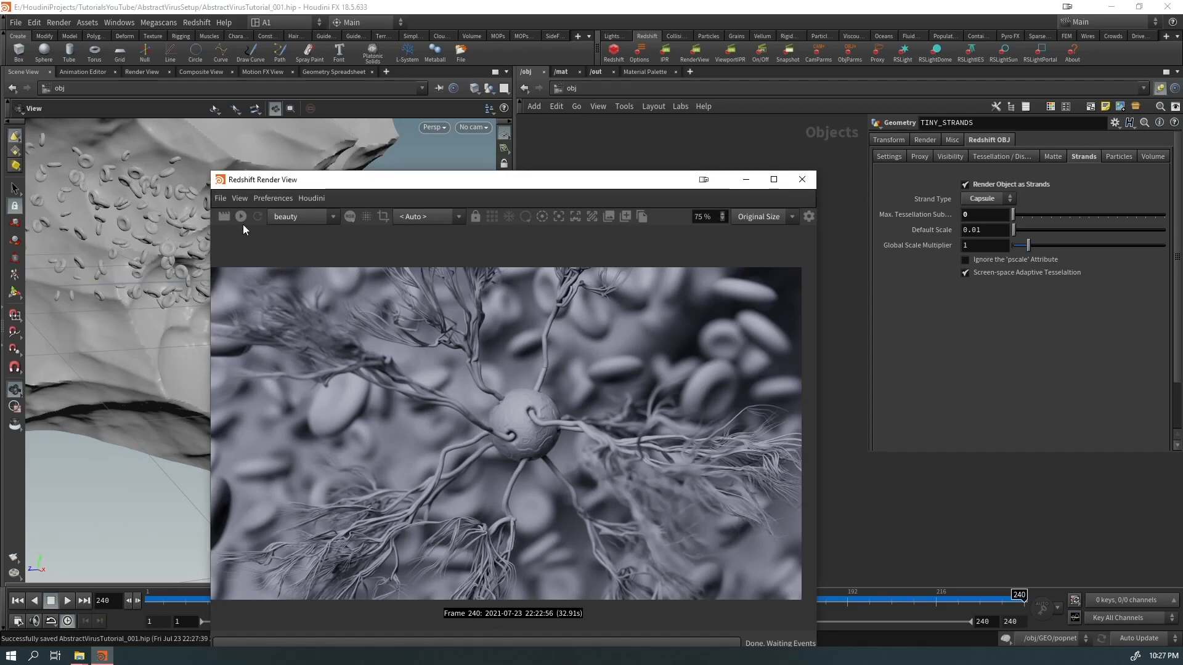
left_click(241, 217)
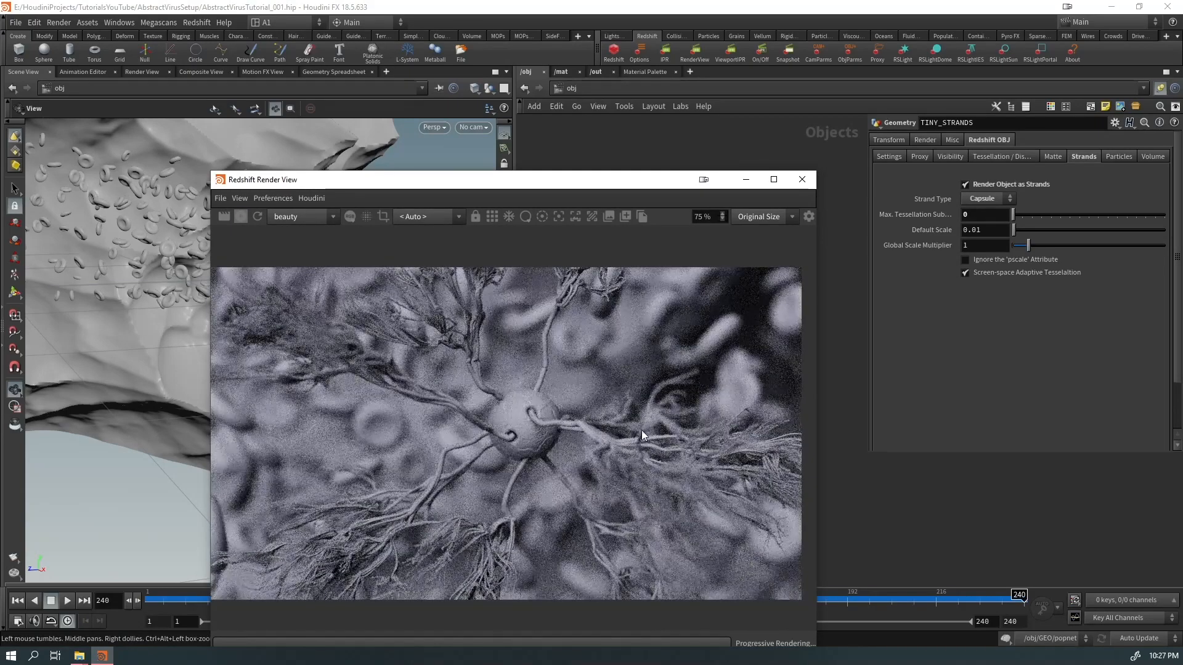
scroll(570, 526, "up", 5)
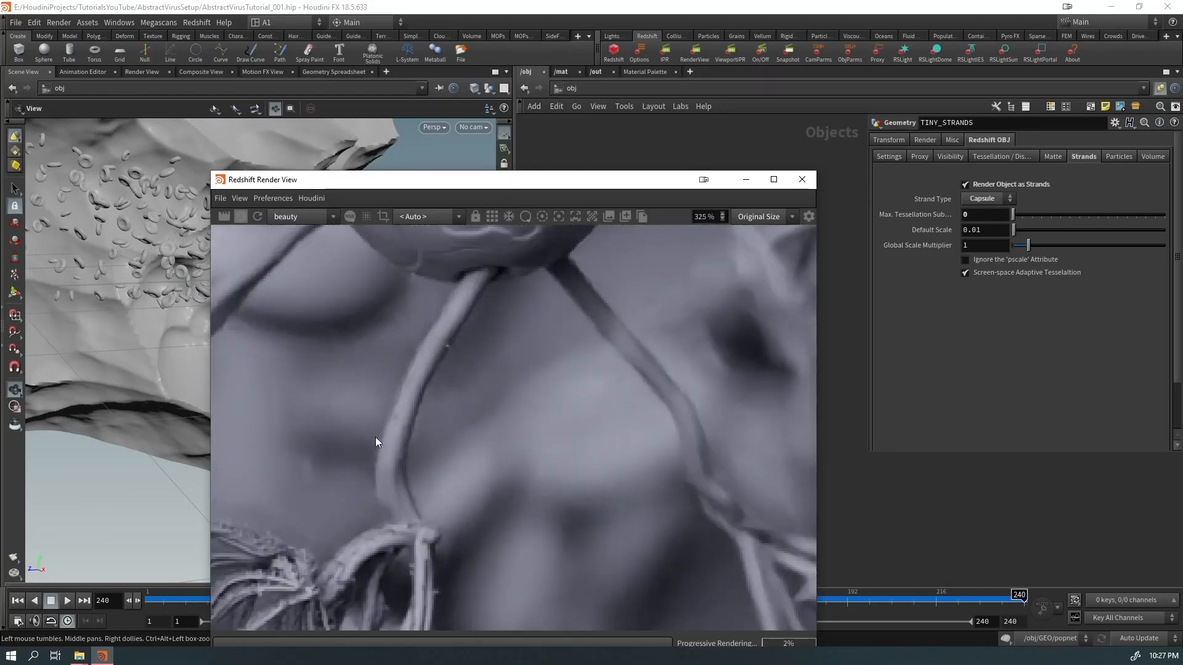
scroll(382, 452, "down", 3)
scroll(350, 323, "up", 5)
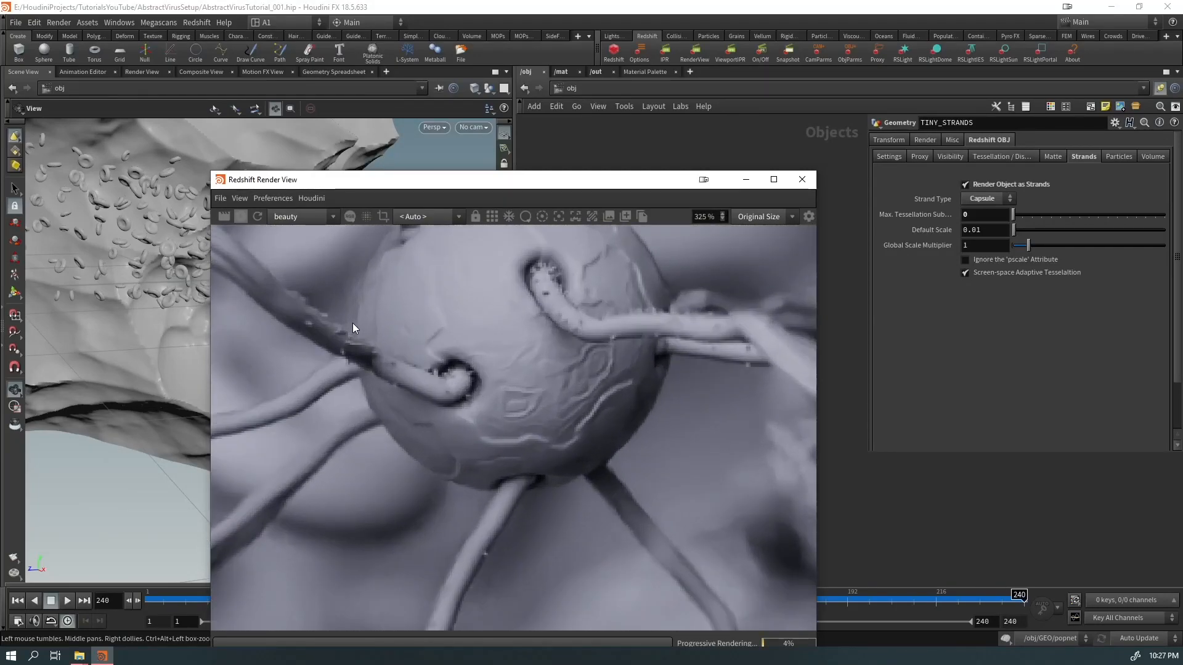
Step: Reopen the TINY_STRANDS network, set the length of line1 to 2 and inspect the hairs in the render
left_click_drag(531, 188, 357, 142)
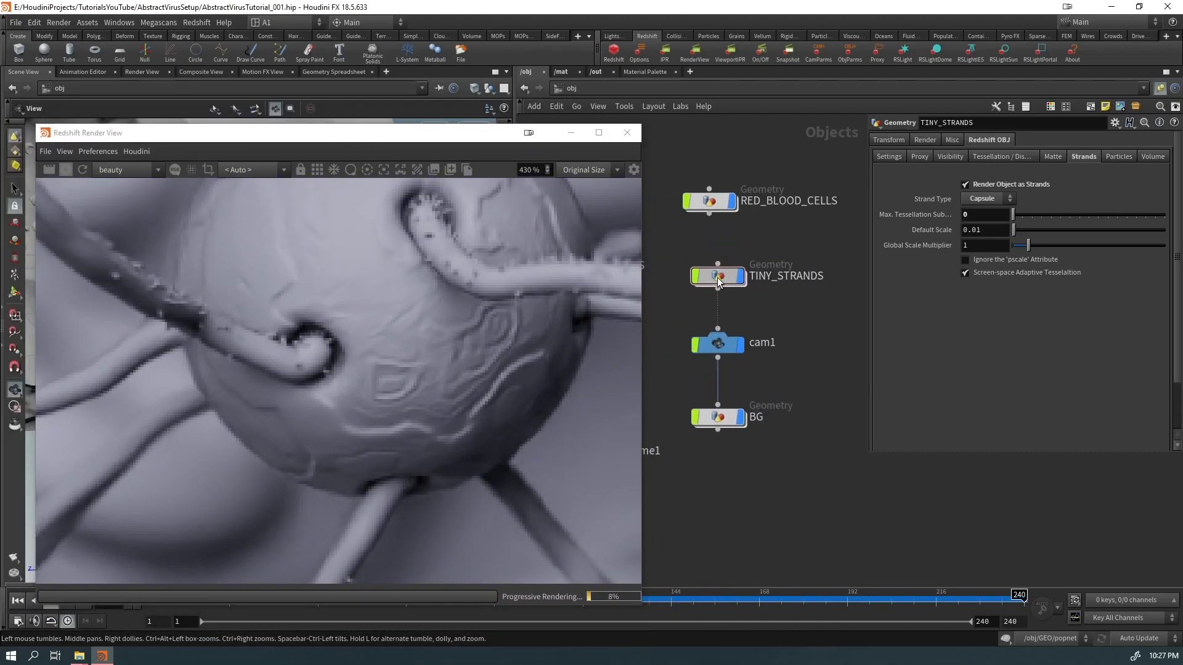
double_click(716, 277)
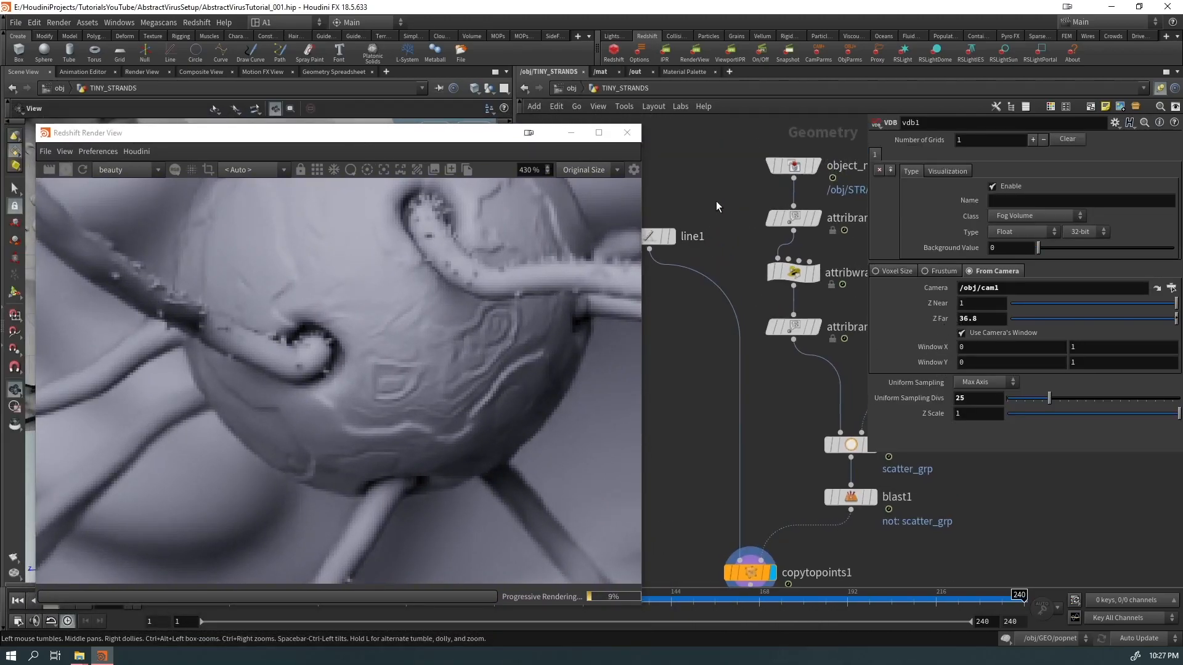
left_click(659, 236)
left_click(989, 186)
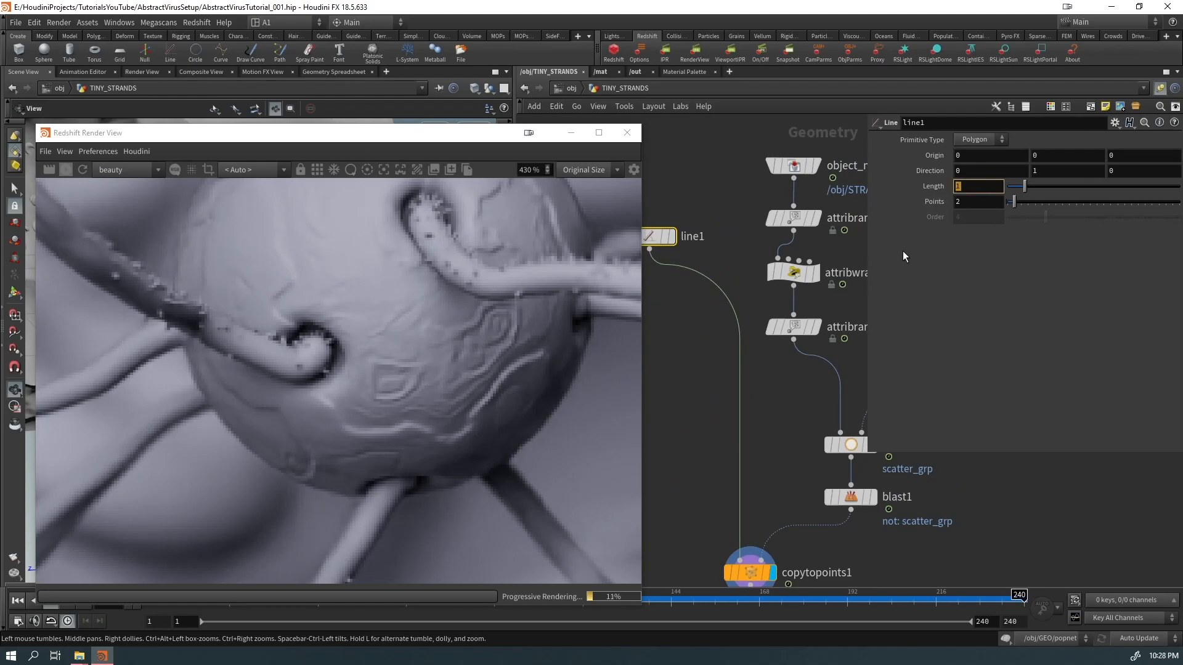
type("2")
key("Return")
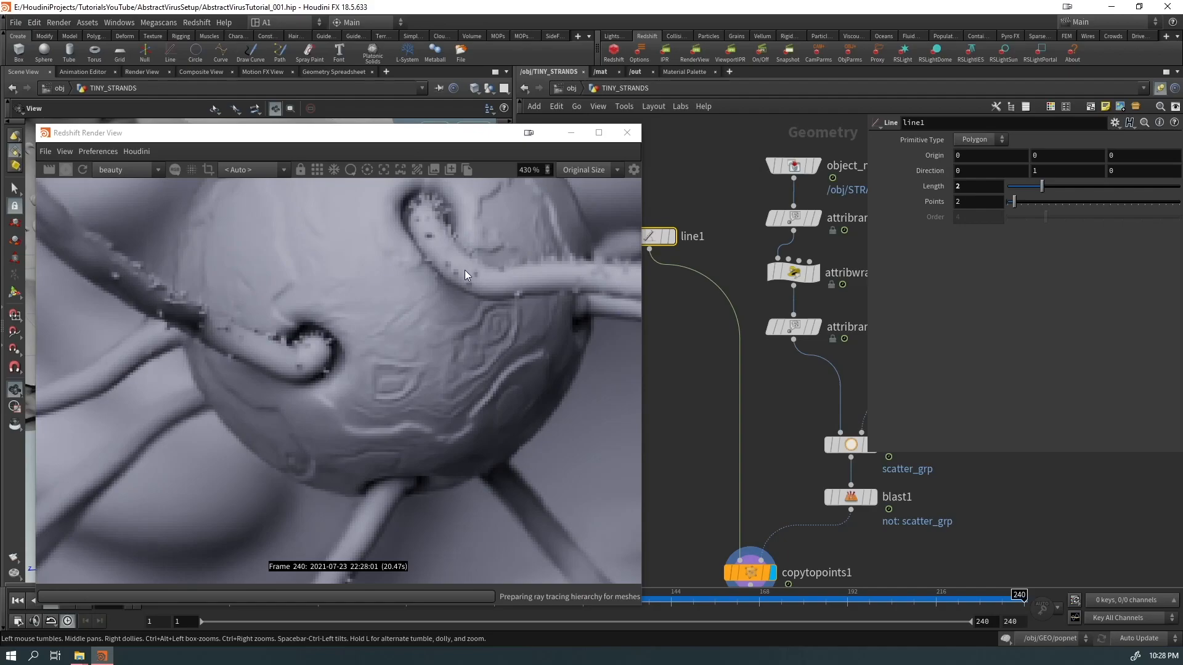
scroll(398, 269, "down", 3)
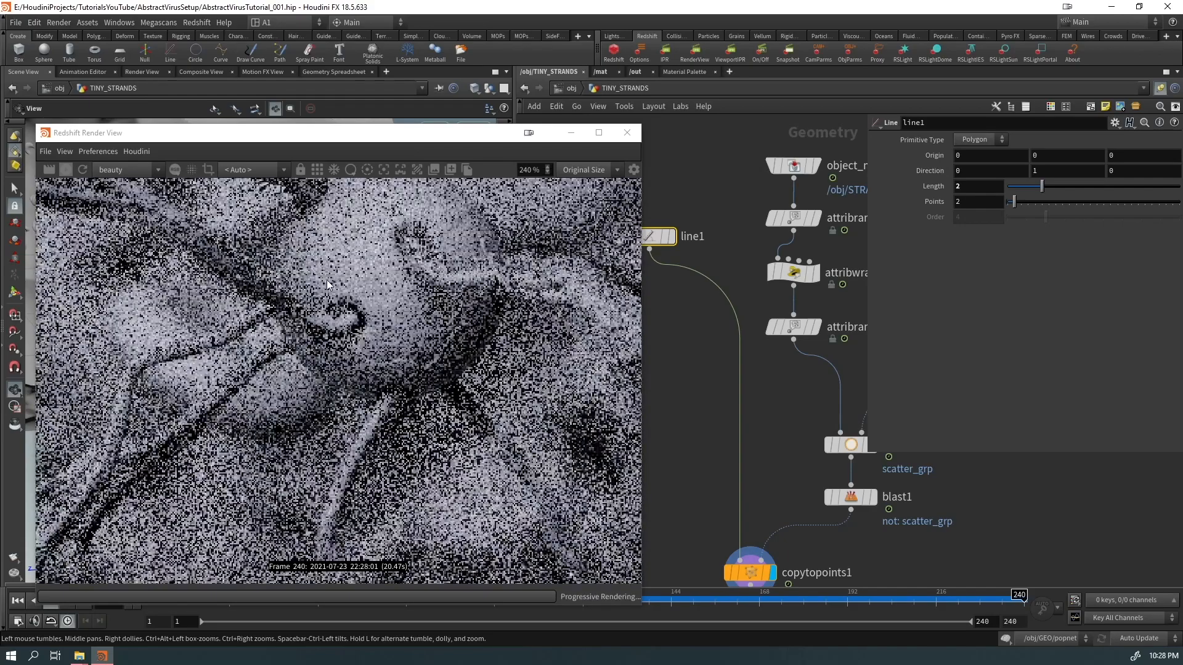
scroll(428, 228, "down", 2)
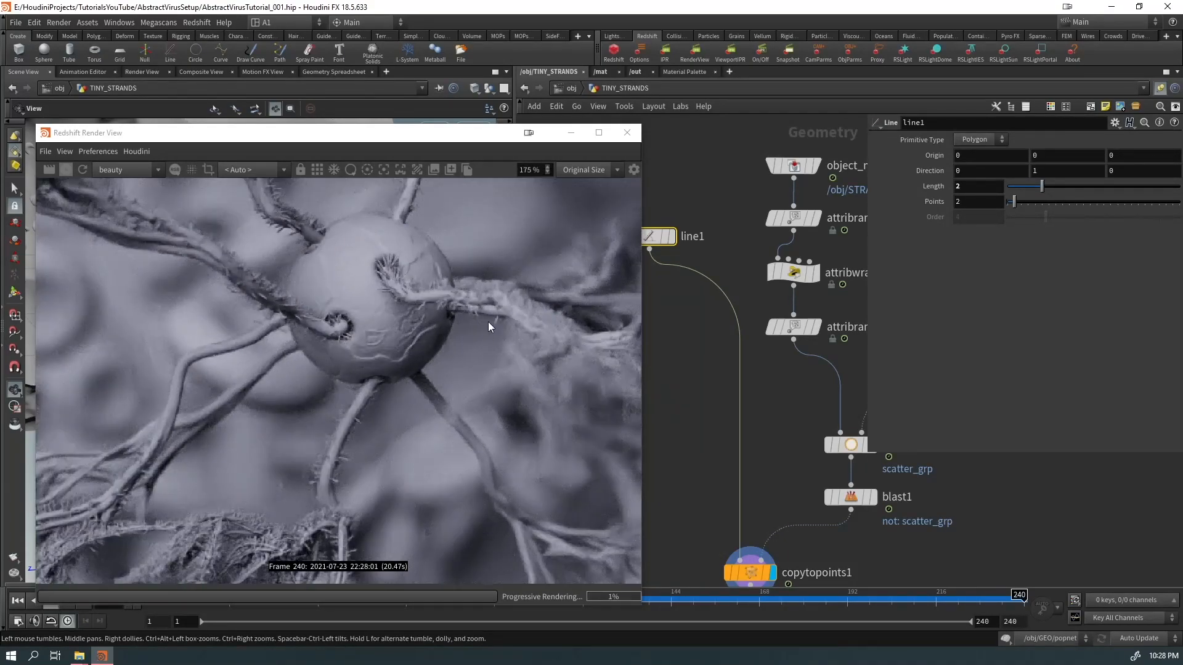
middle_click_drag(362, 494, 319, 529)
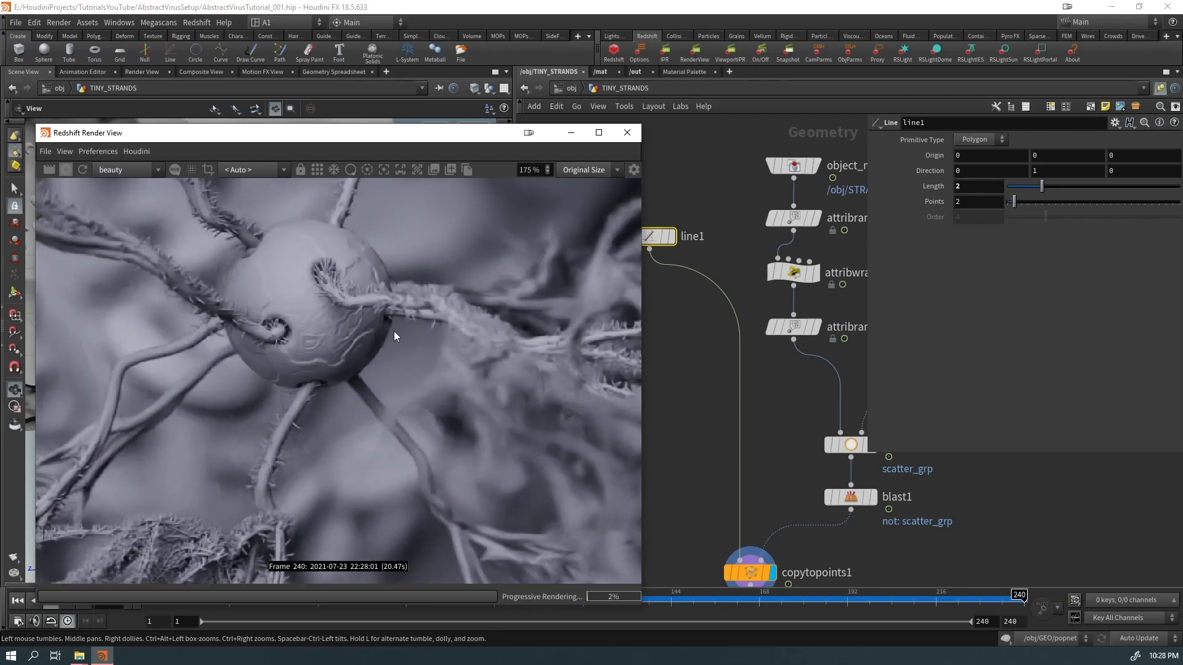
middle_click_drag(390, 328, 273, 329)
Step: Delete the wrangle that adds to pscale and insert a new Attribute Wrangle between attribrandomize2 and the group node
left_click(793, 271)
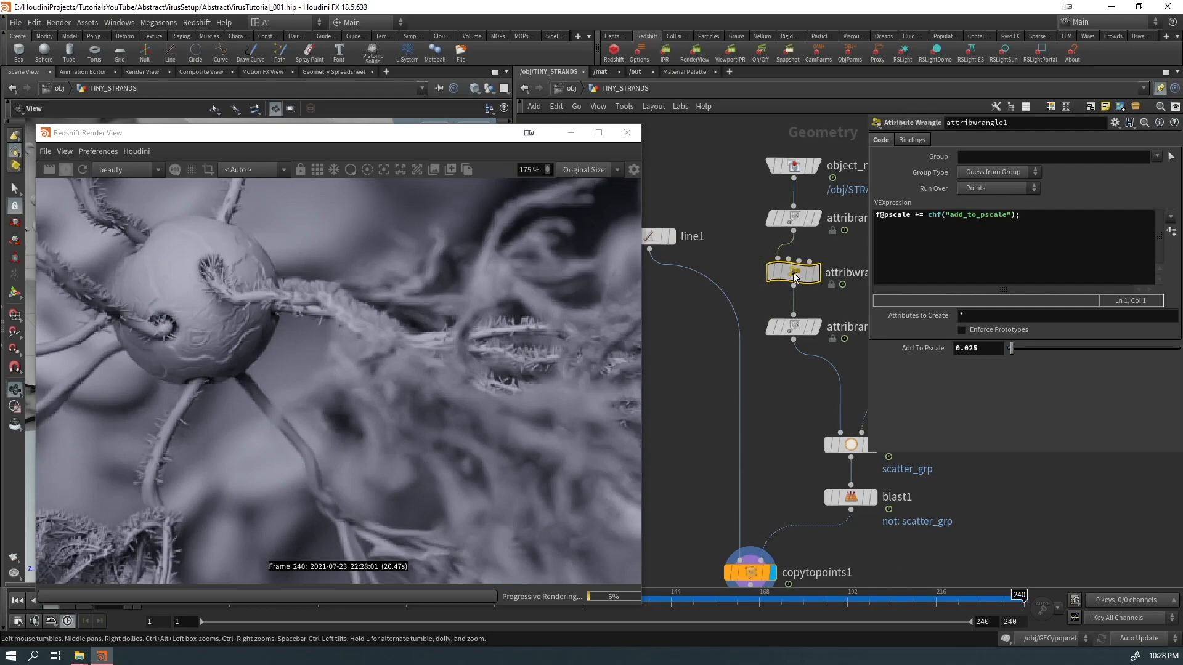
key("Delete")
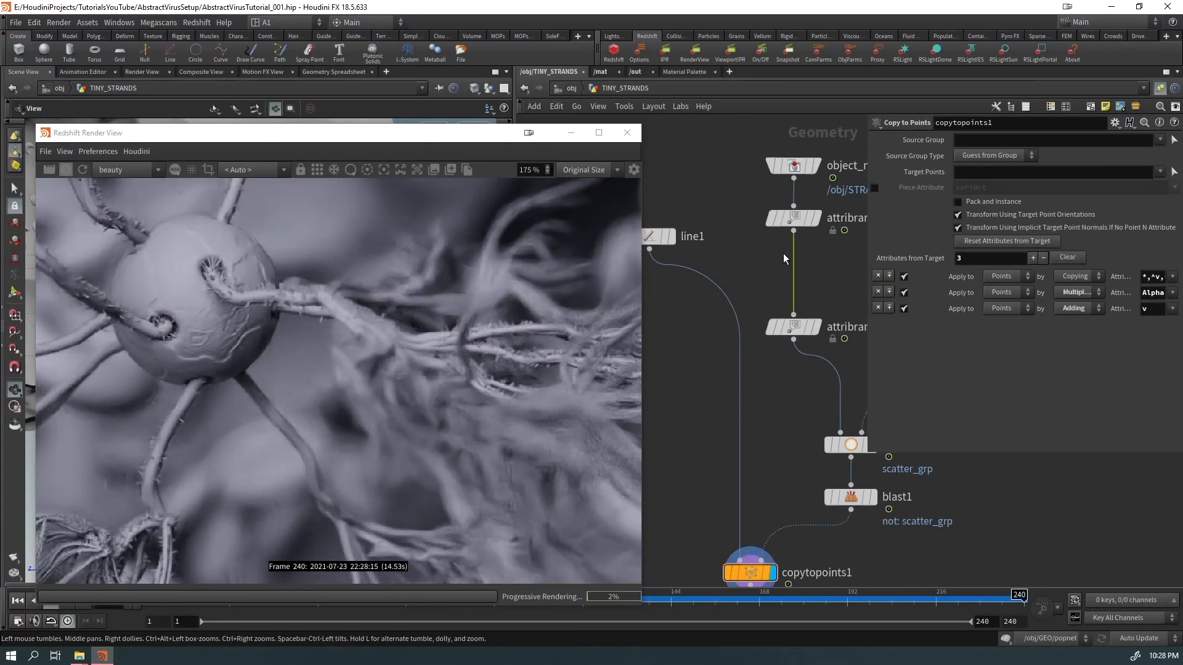
key("Tab")
key("Escape")
key("Tab")
type("aw")
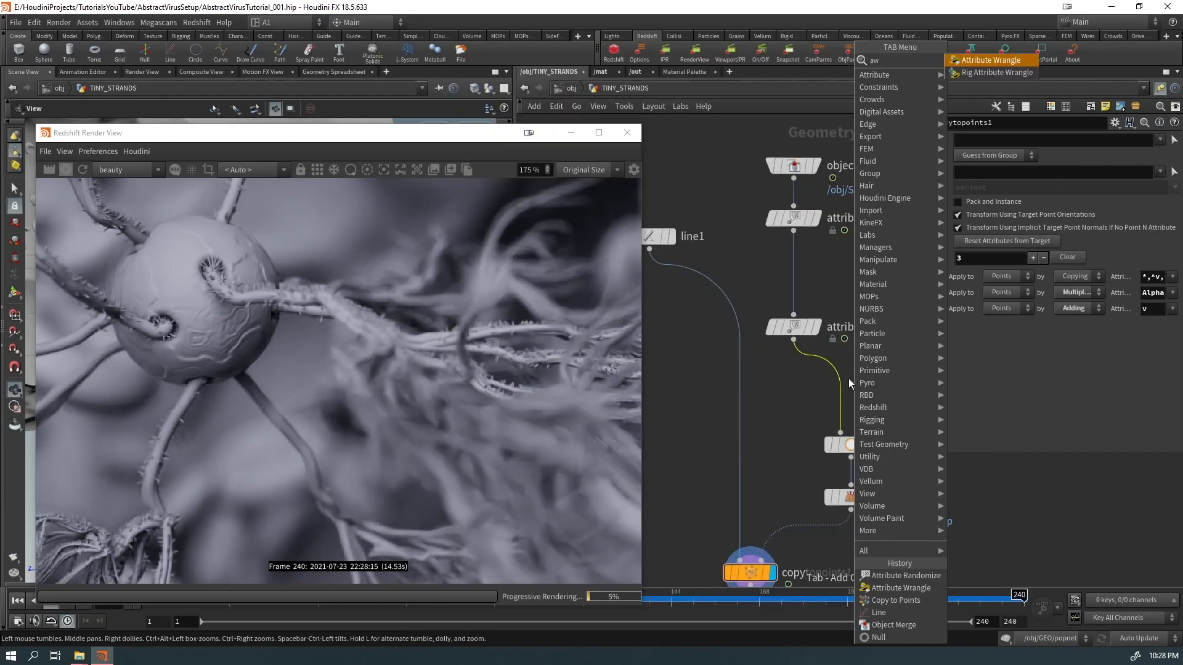
key("Return")
key("Return")
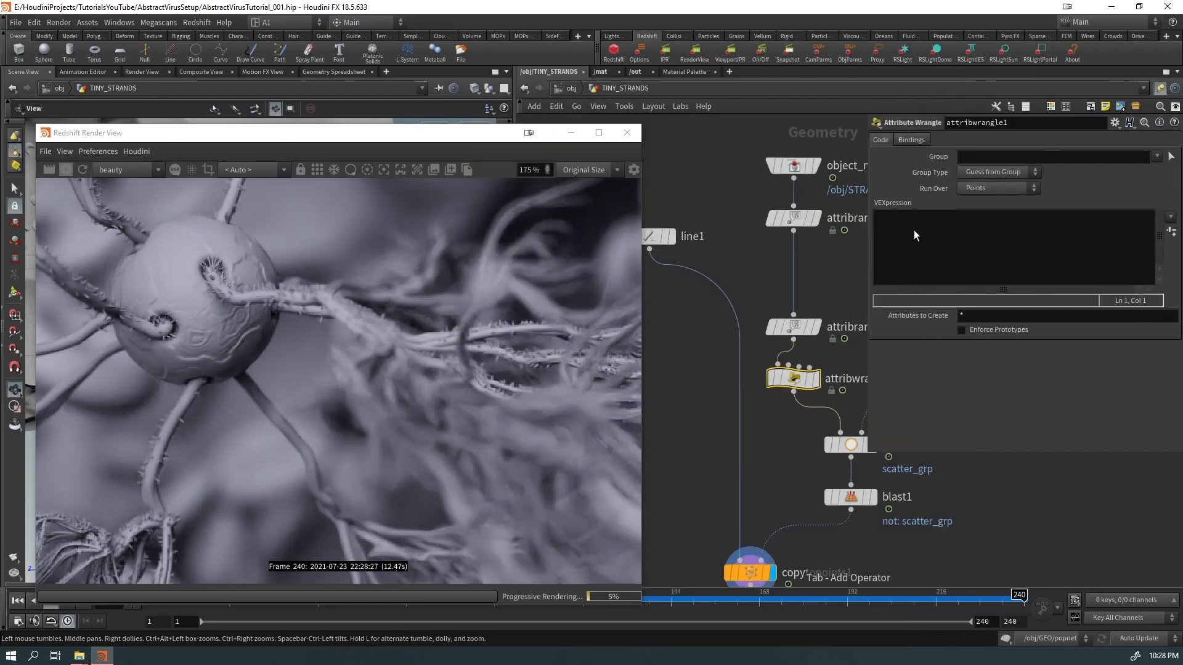
Step: Enter the VEX expression f@pscale *= 0.5; in the new Attribute Wrangle
left_click(914, 230)
type("f@pscale =")
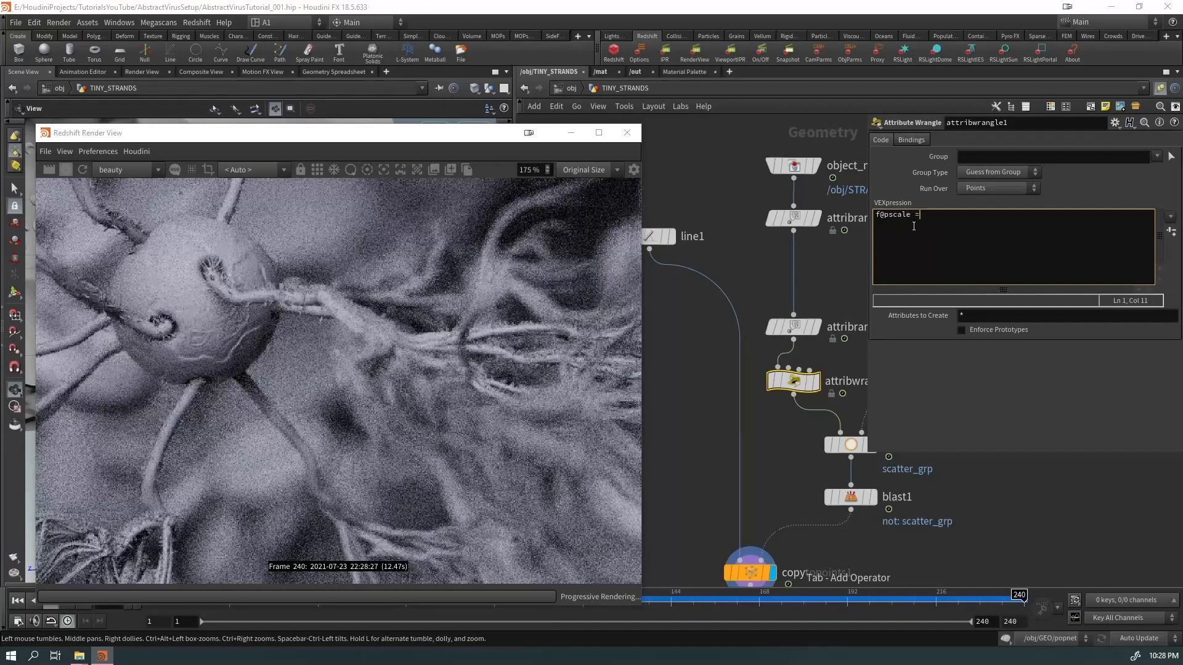
key("BackSpace")
type("*")
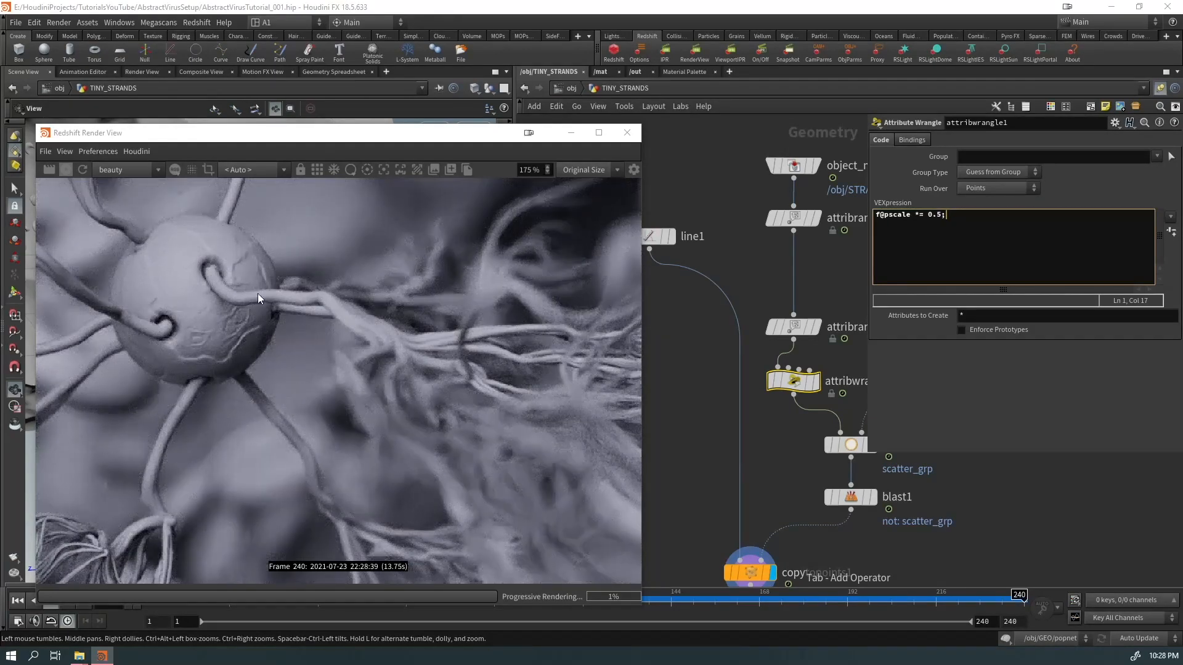
Step: Set the length of line1 to 4 and compare the hairs in the Redshift render
scroll(272, 301, "up", 5)
left_click(658, 237)
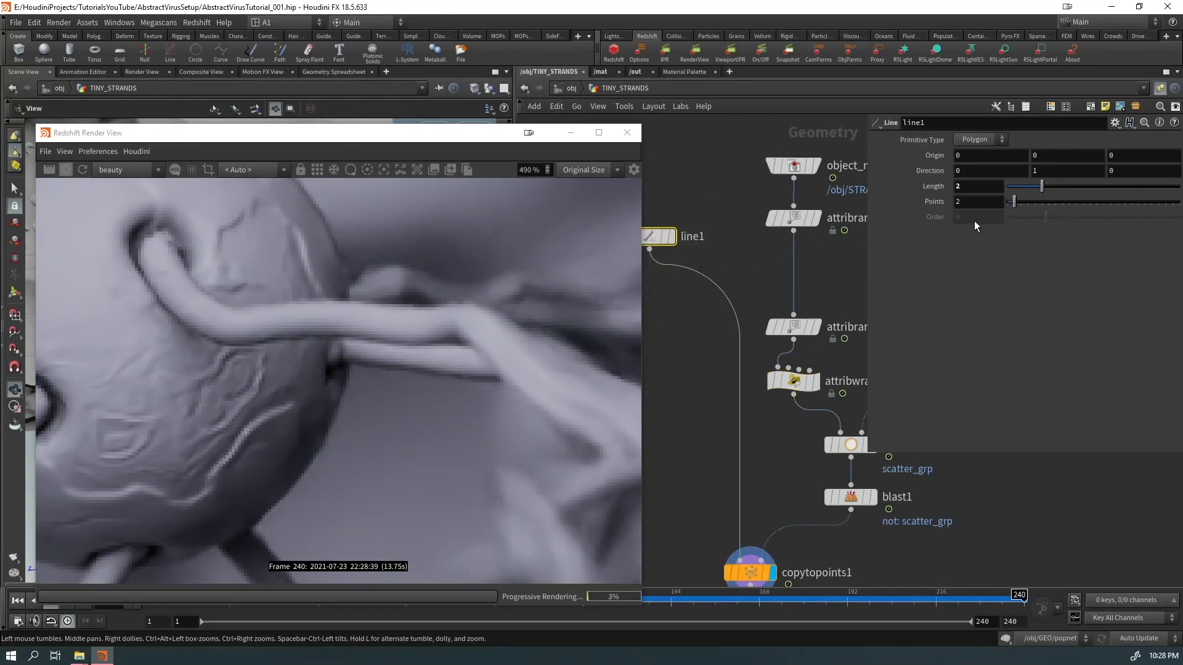
left_click(977, 187)
type("4")
key("Return")
scroll(309, 312, "down", 3)
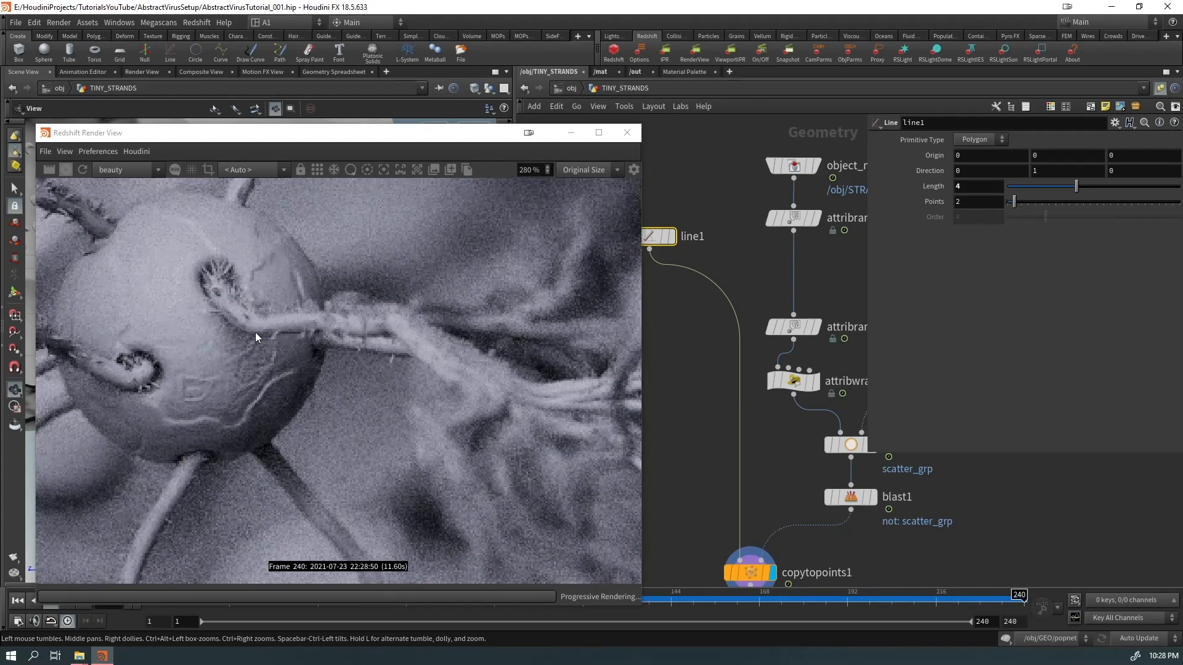
scroll(159, 337, "down", 3)
scroll(159, 337, "up", 2)
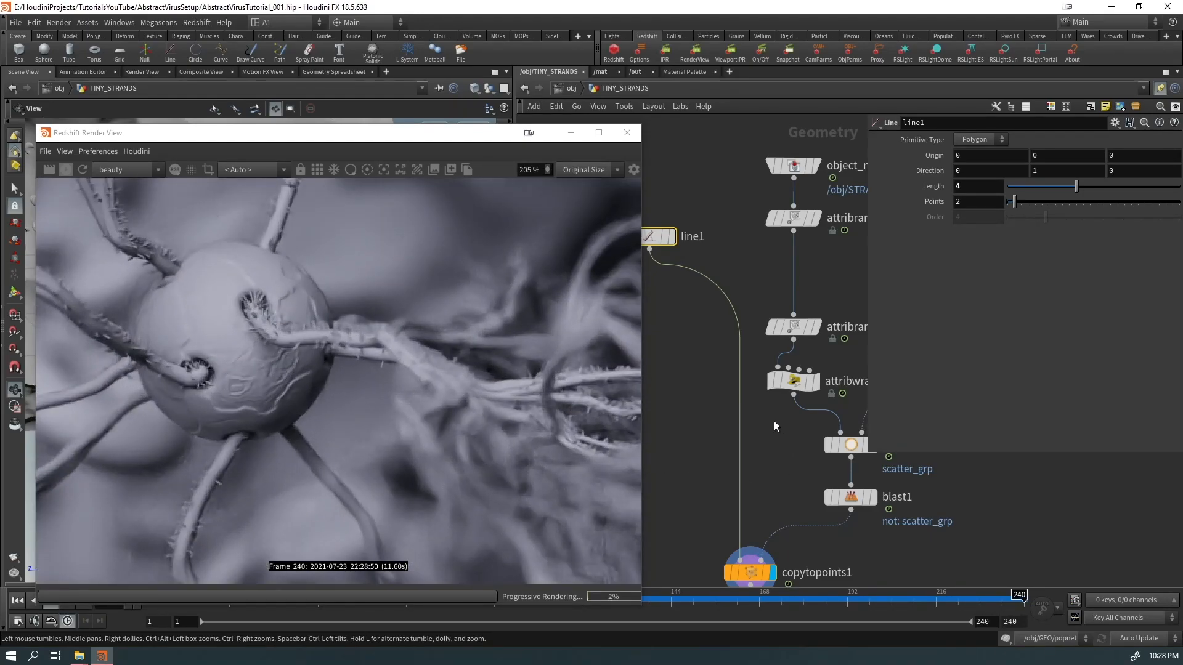
Step: Try a pscale multiplier of 0.2 in the Attribute Wrangle and change it to 0.3
left_click(793, 377)
left_click(938, 216)
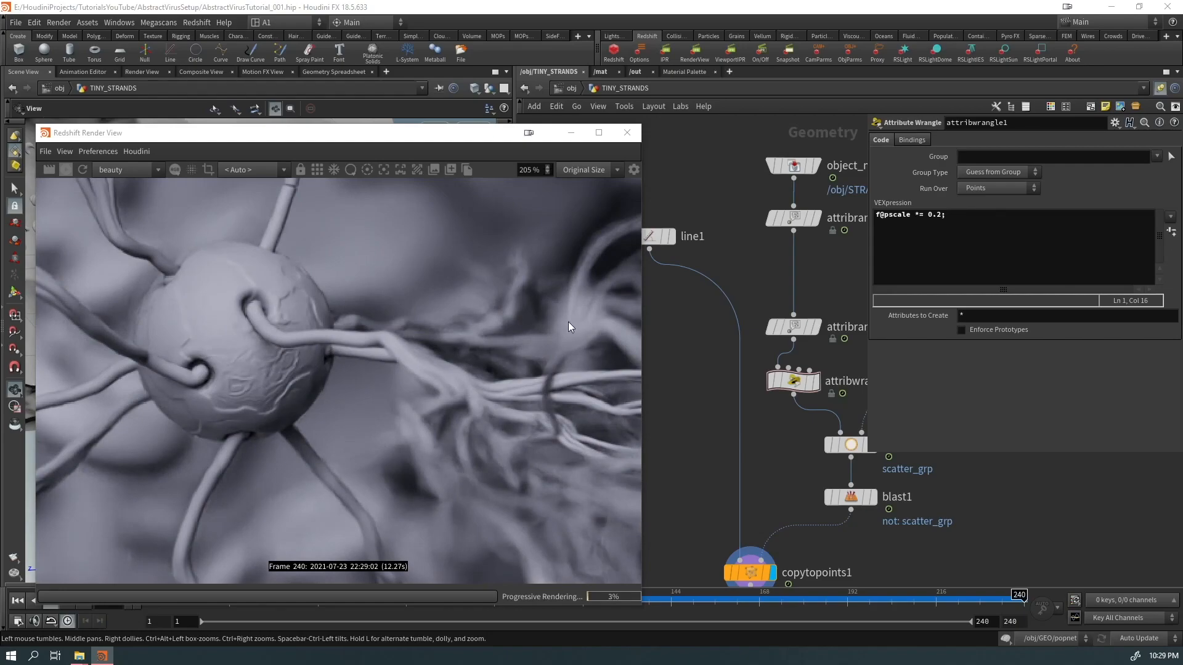
left_click(938, 215)
key("BackSpace")
type("3")
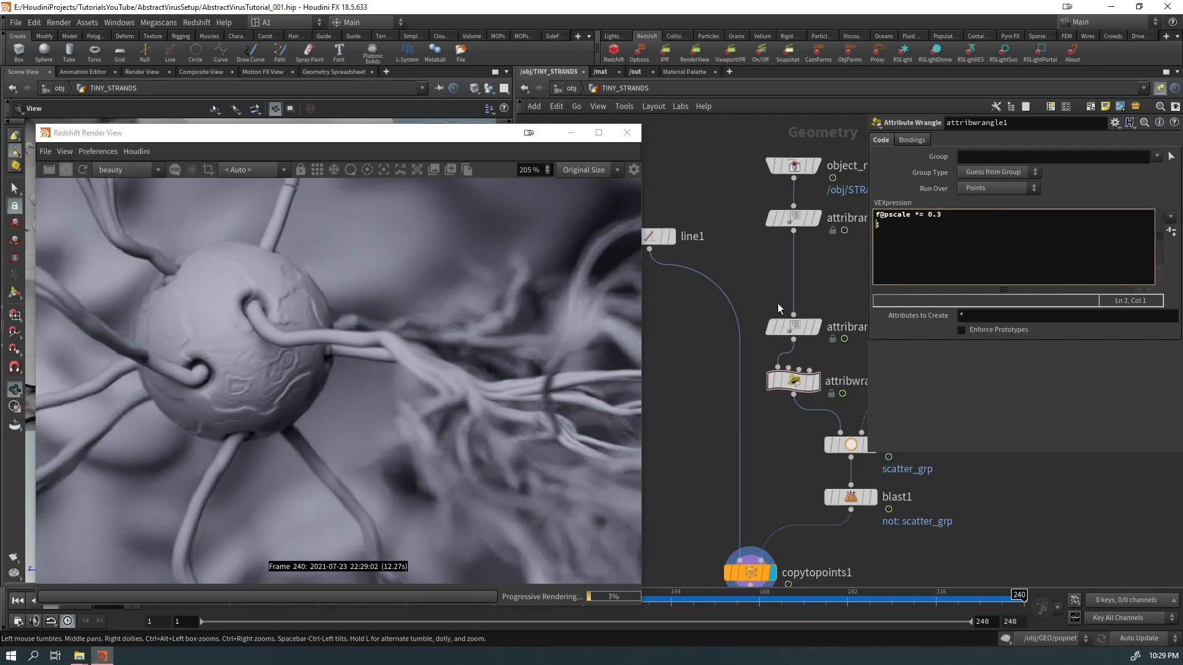
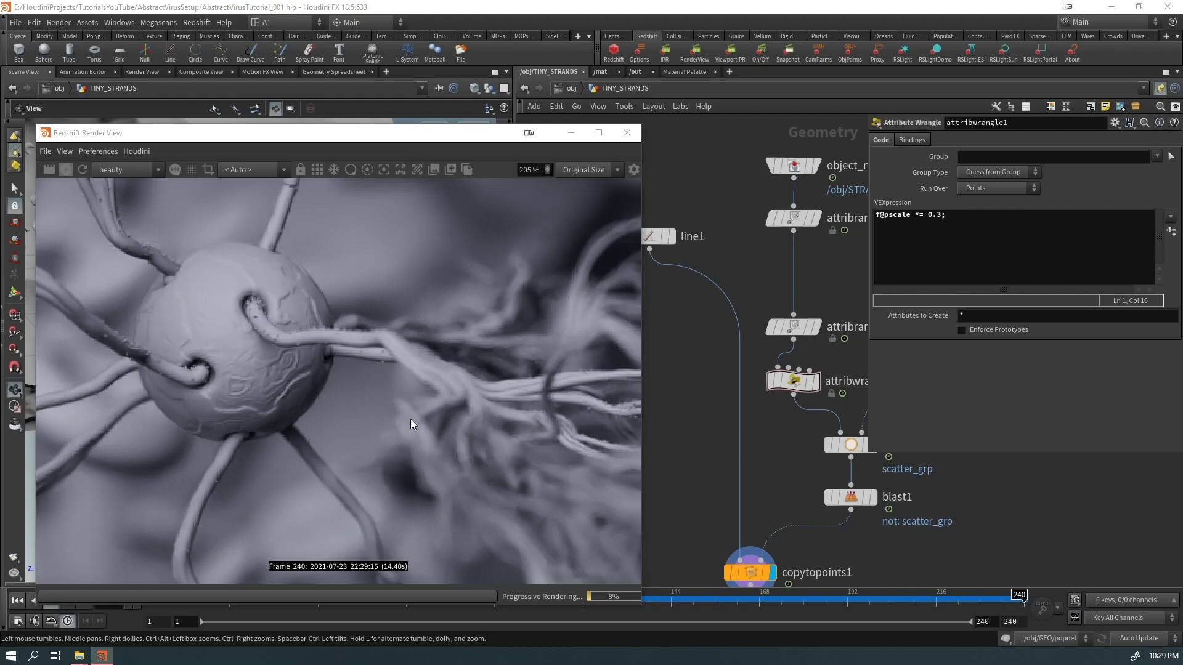
Step: Try a pscale multiplier of 0.4 in the Attribute Wrangle, and raise it to 0.5
middle_click_drag(817, 429, 761, 411)
left_click(941, 217)
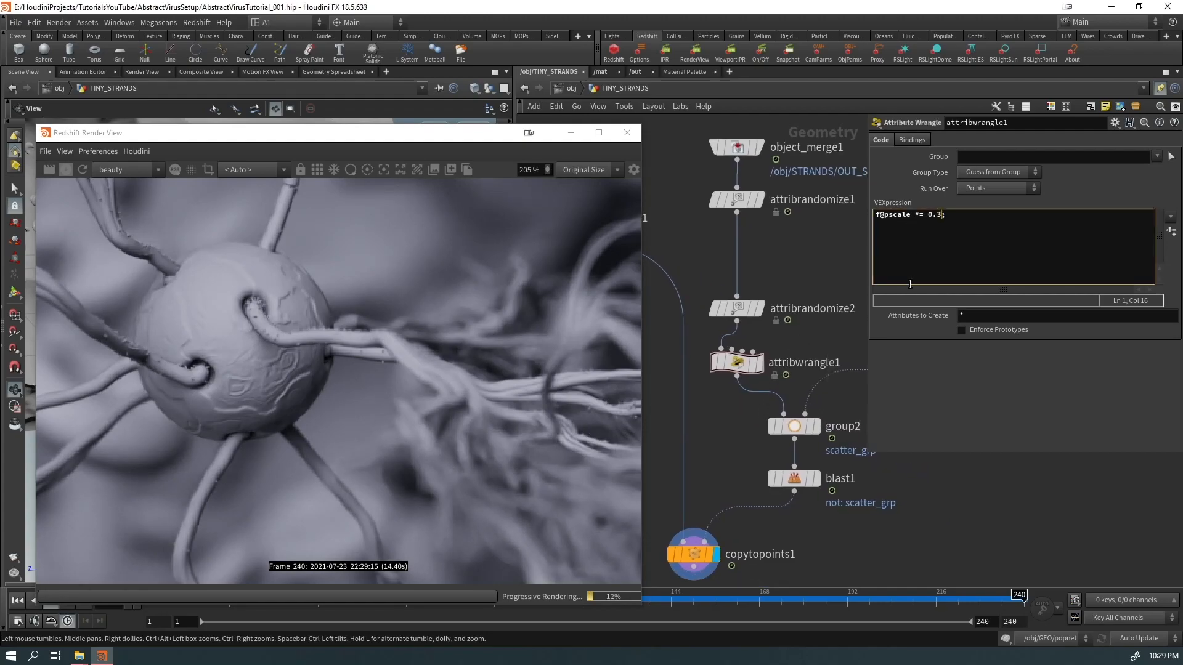
key("BackSpace")
type("4")
key("Return")
key("BackSpace")
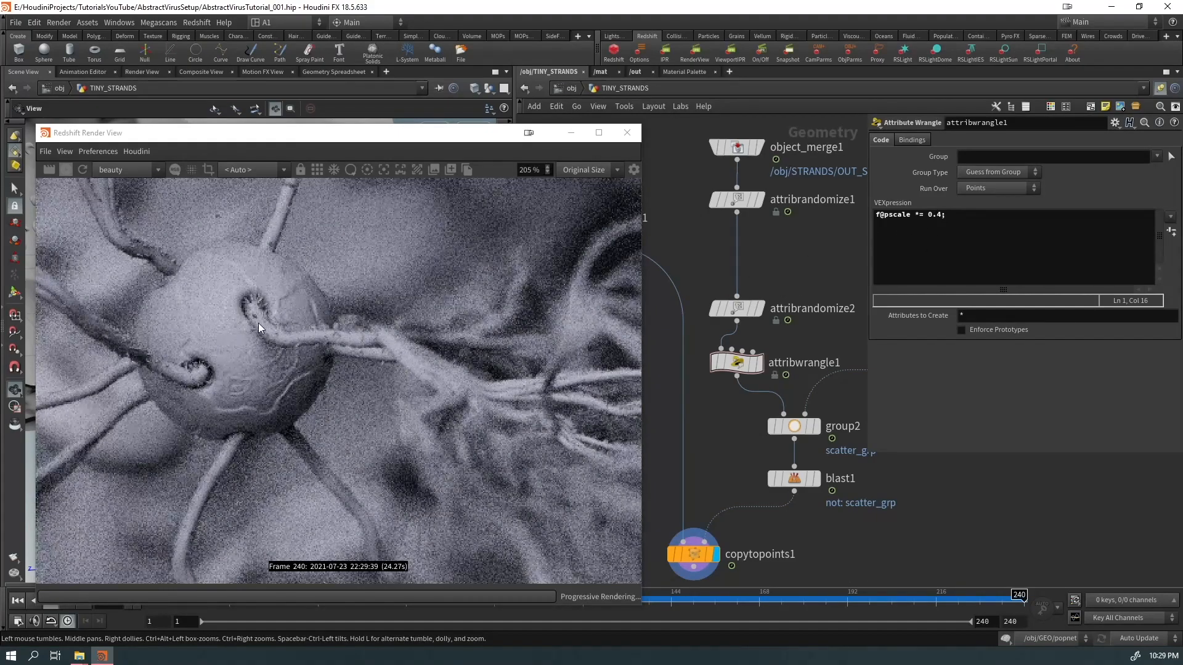
left_click(940, 216)
key("BackSpace")
type("5")
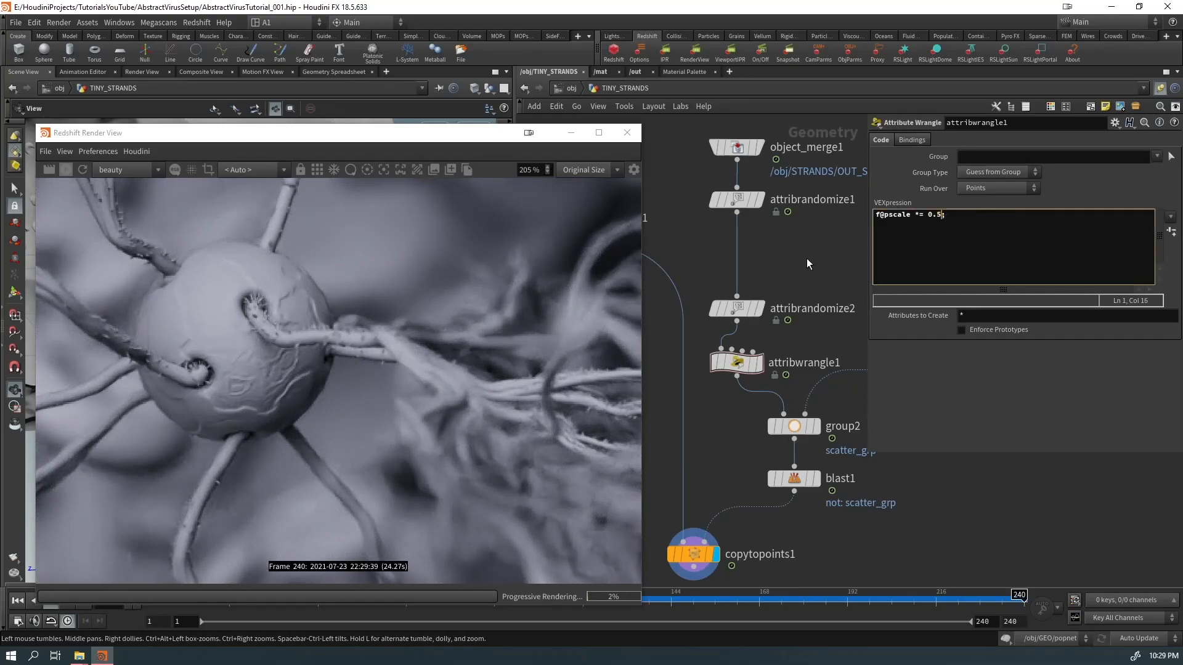
Step: Set the Redshift strands Global Scale Multiplier of the TINY_STRANDS object to 0.2 and check the render
left_click(568, 88)
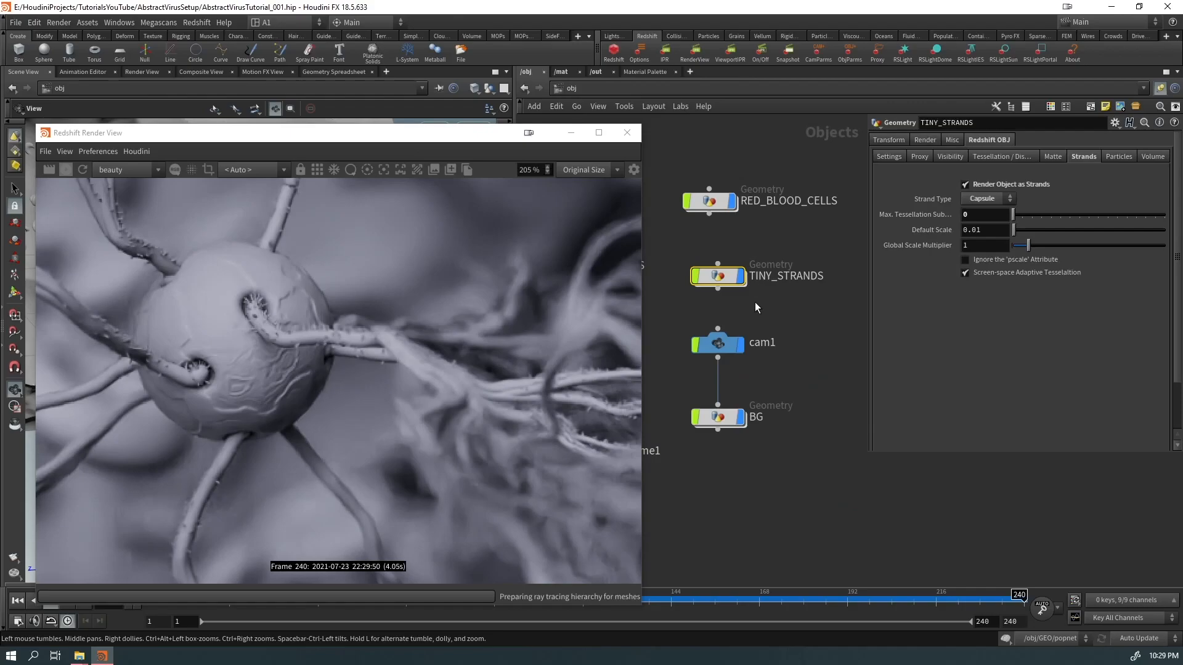
left_click_drag(981, 246, 921, 267)
type("0.2")
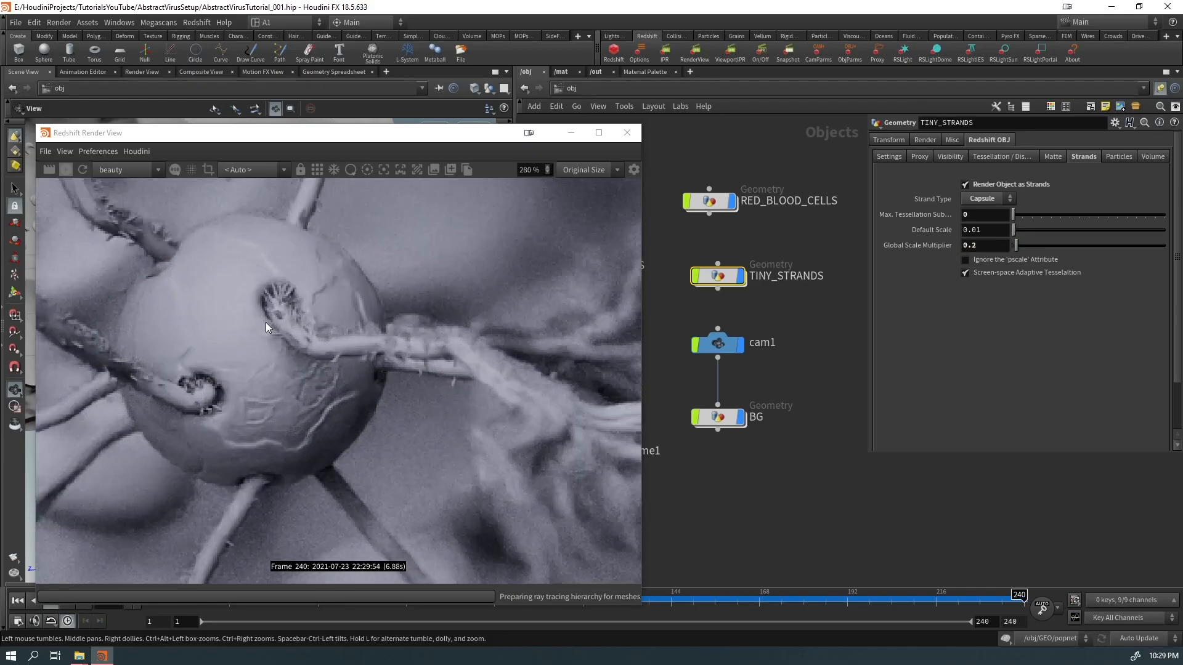
key("Return")
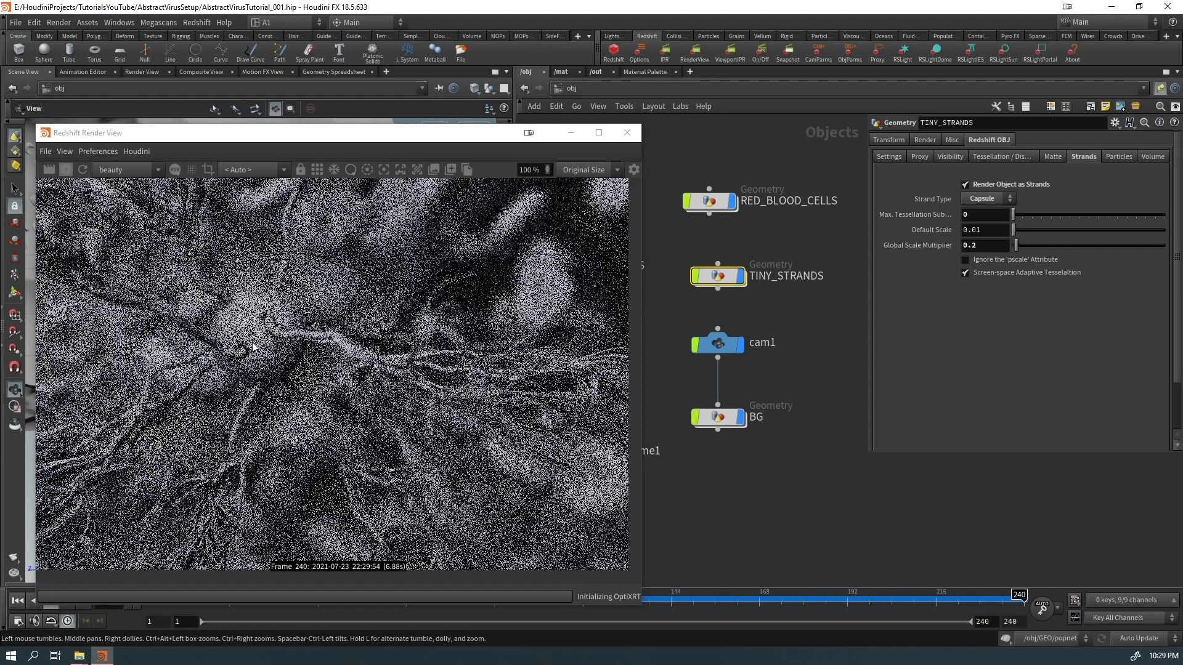
scroll(257, 321, "up", 5)
scroll(259, 320, "down", 4)
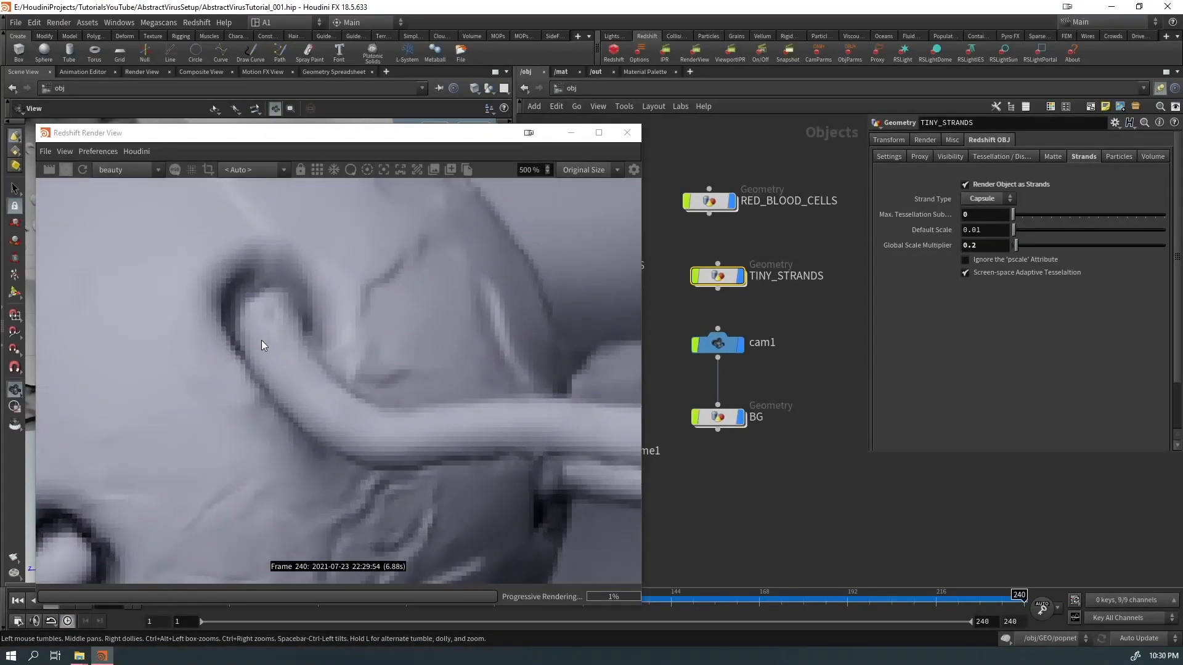
Step: Render only a region around the curled strand base on the virus and examine the hairs up close
left_click_drag(491, 223, 281, 421)
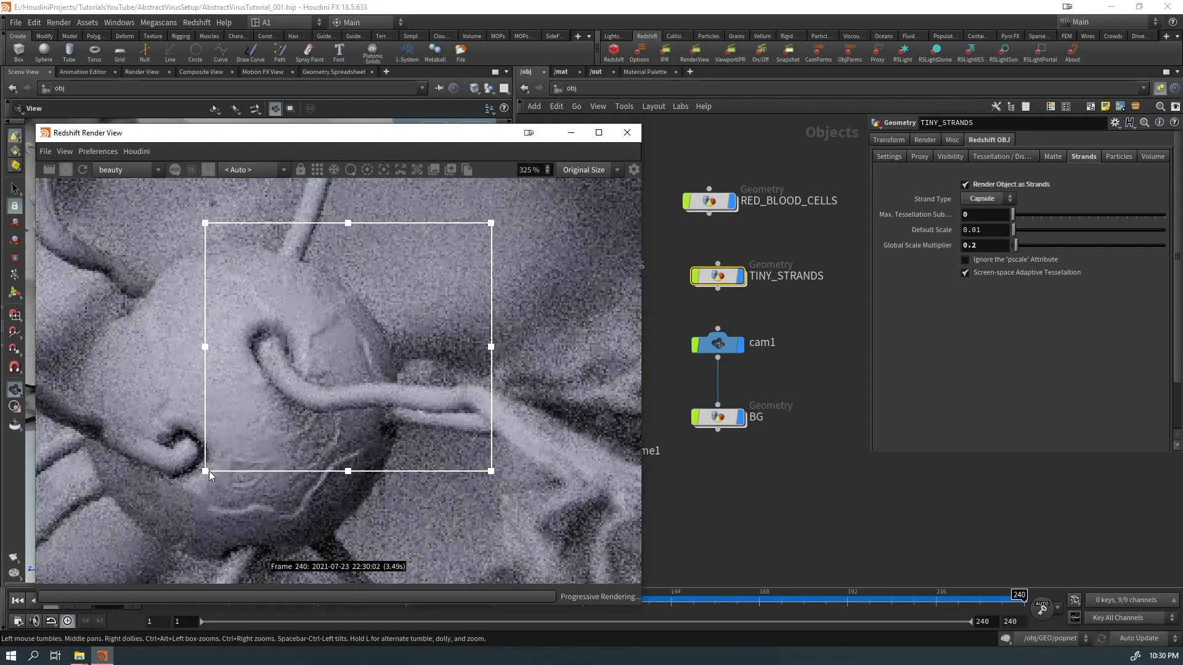
scroll(276, 390, "up", 4)
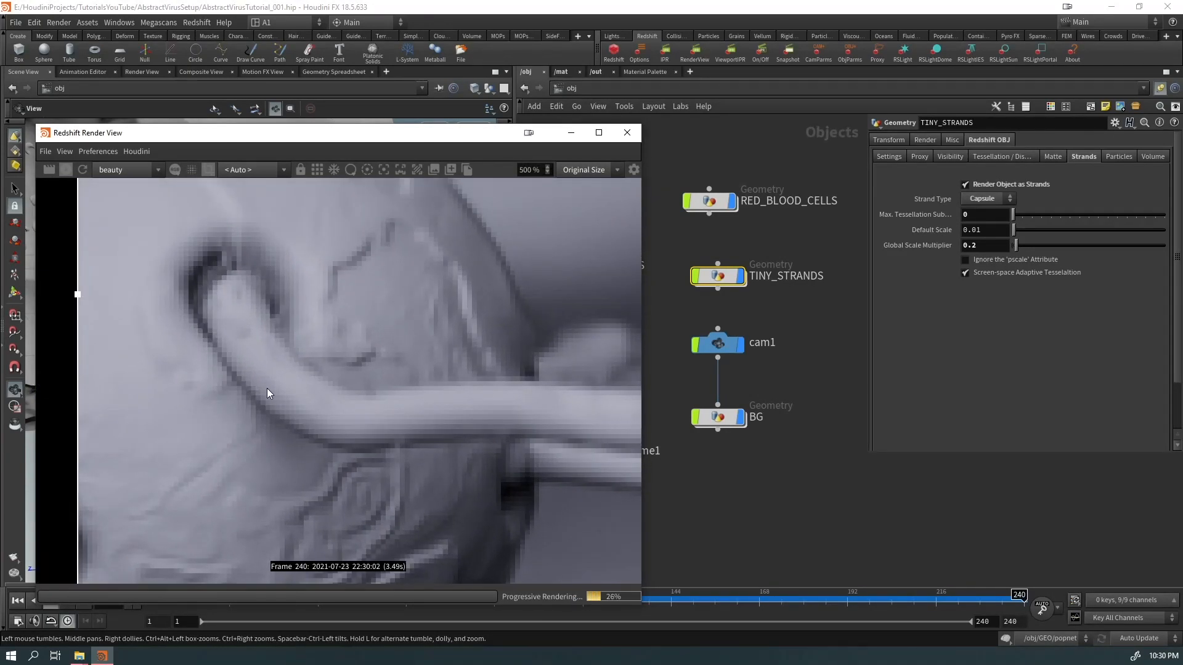
key("Return")
scroll(228, 356, "up", 2)
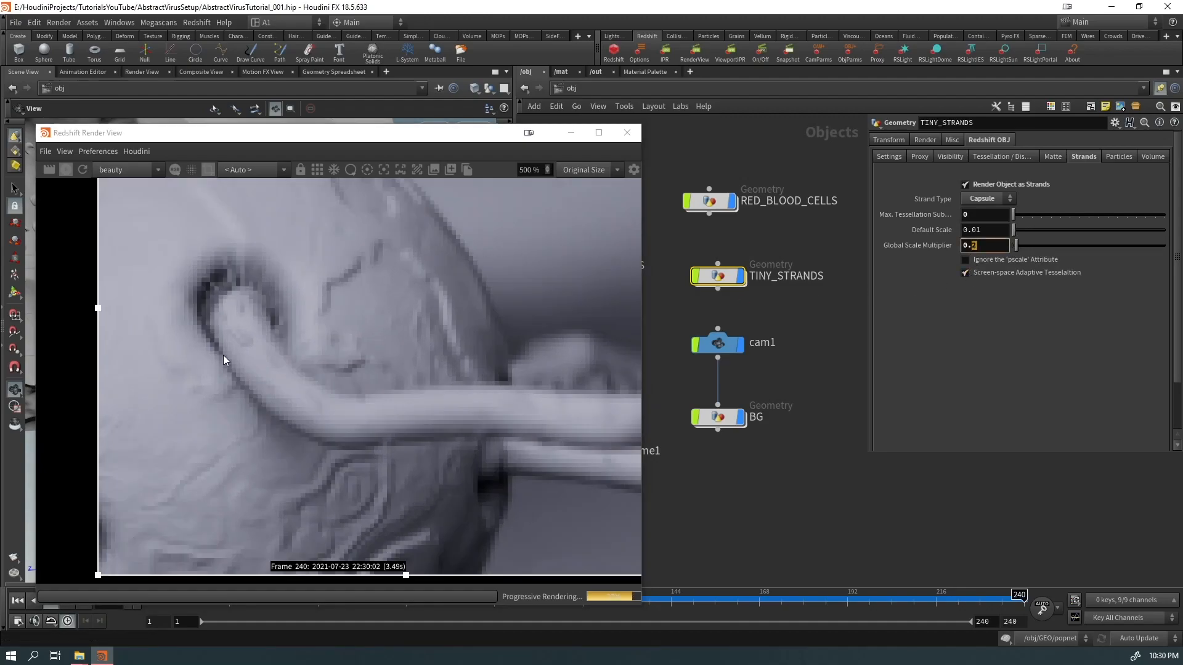
scroll(232, 337, "down", 1)
scroll(314, 403, "down", 1)
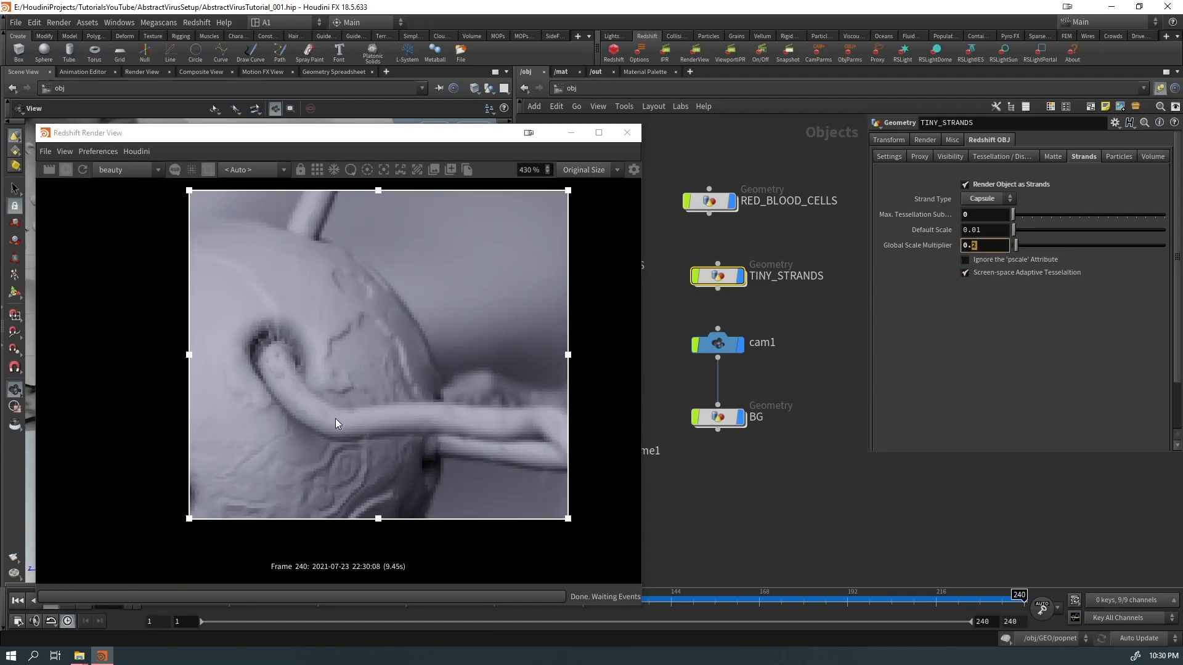
scroll(282, 386, "up", 1)
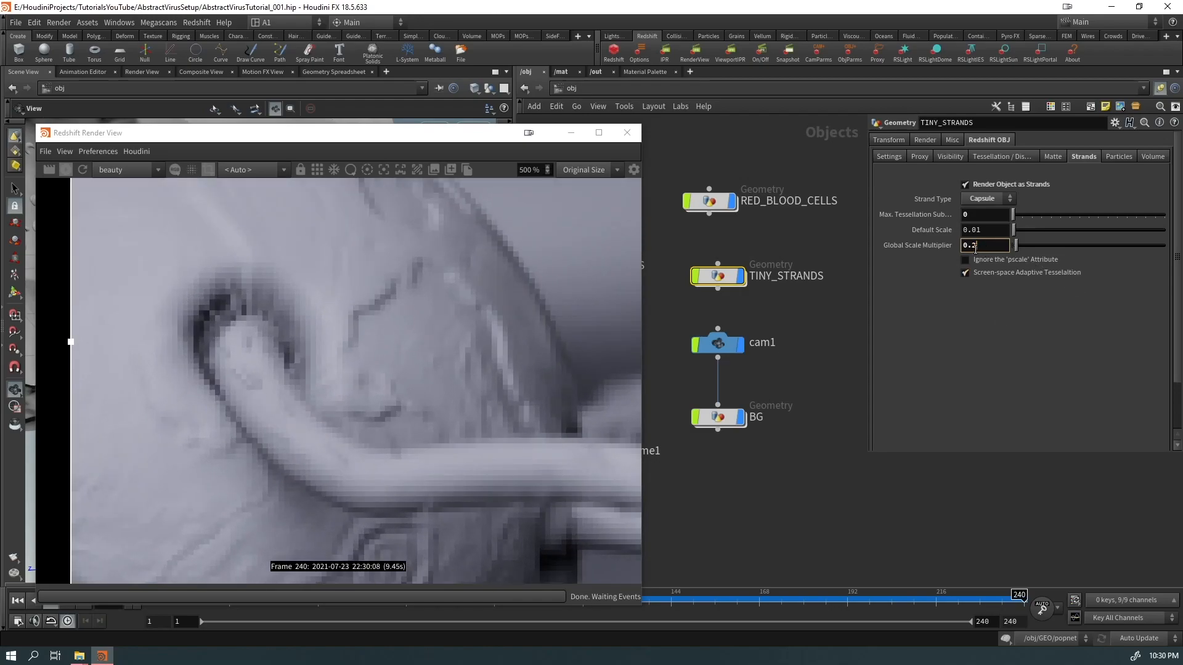
left_click(805, 341)
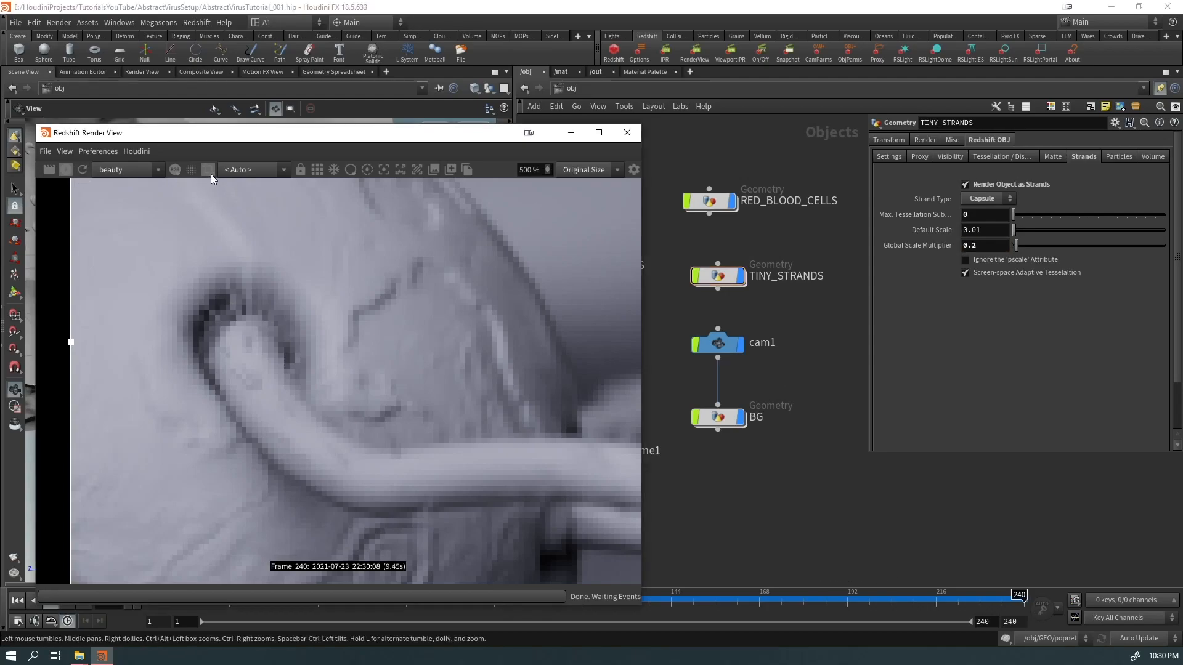
Step: Set cam1's resolution to 1920 x 1080 and restart the render with a region around the curled strand base
left_click(49, 169)
left_click(718, 343)
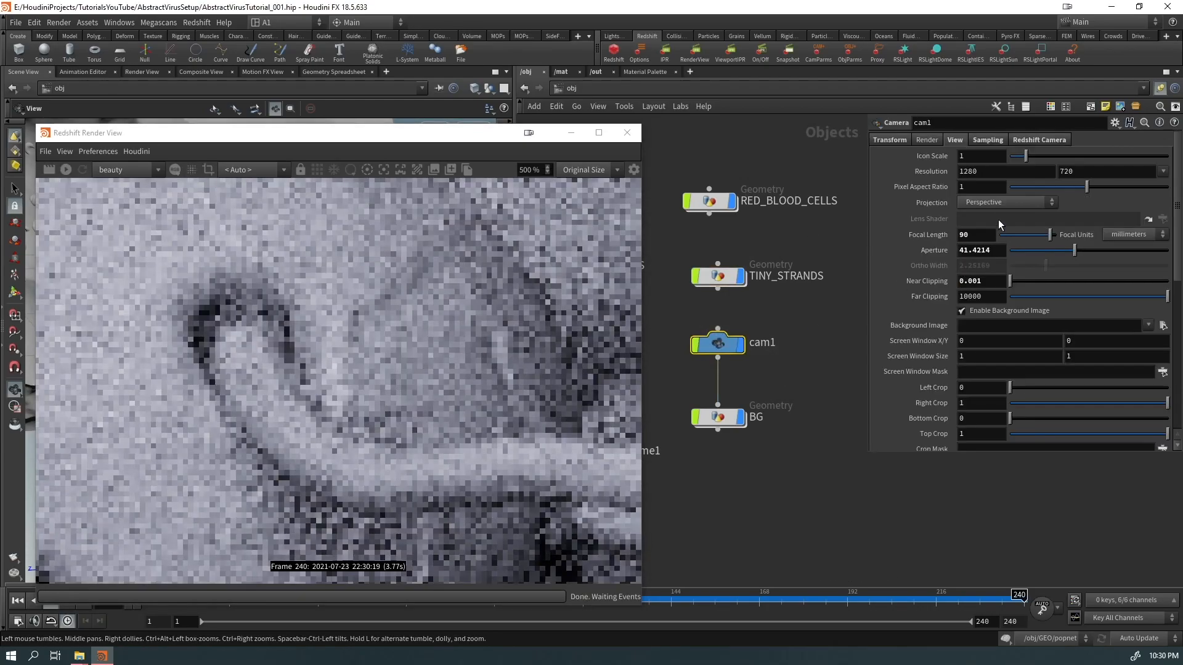
left_click(1162, 171)
left_click(1111, 209)
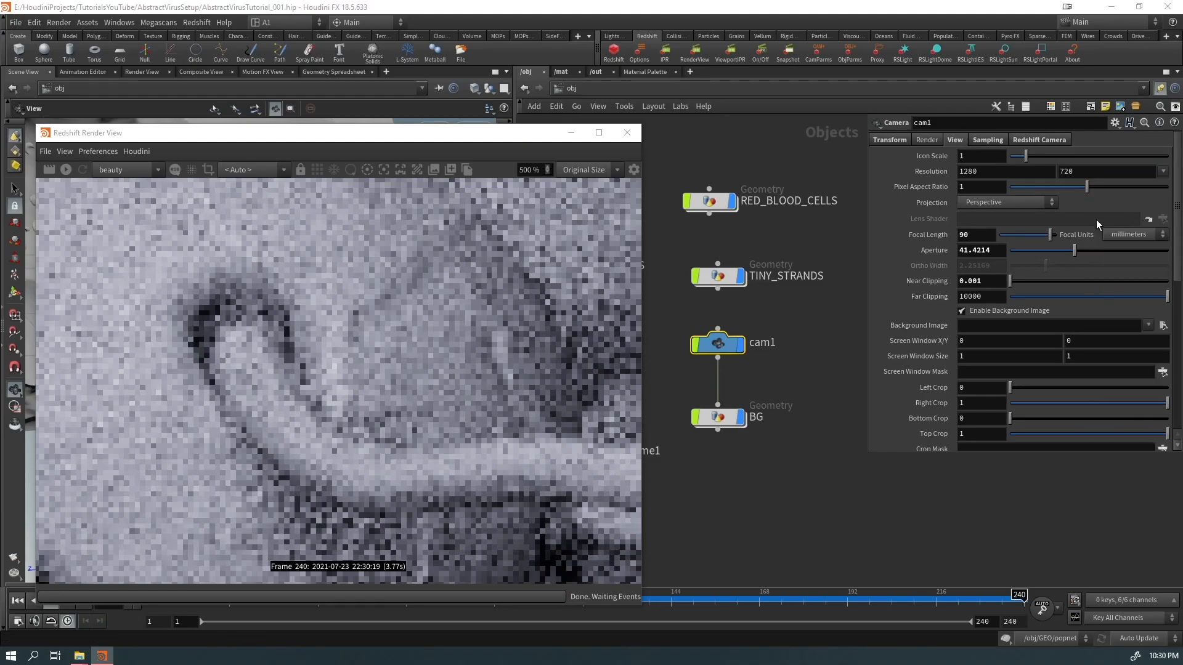
left_click_drag(508, 242, 131, 561, "ctrl")
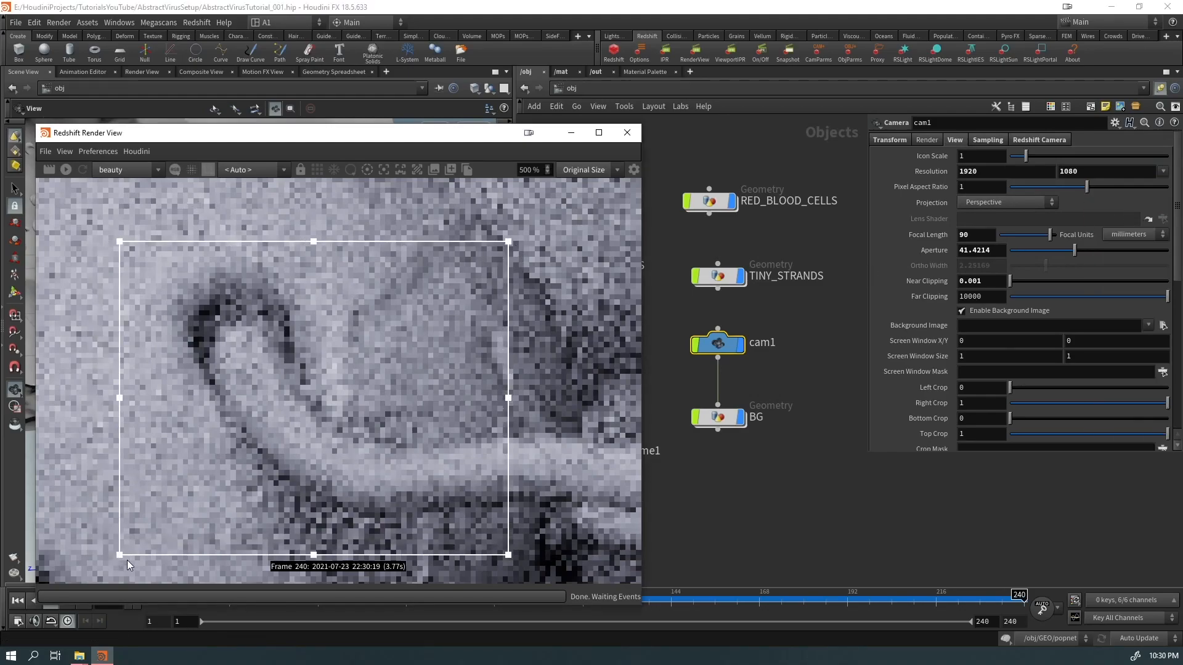
left_click(66, 170)
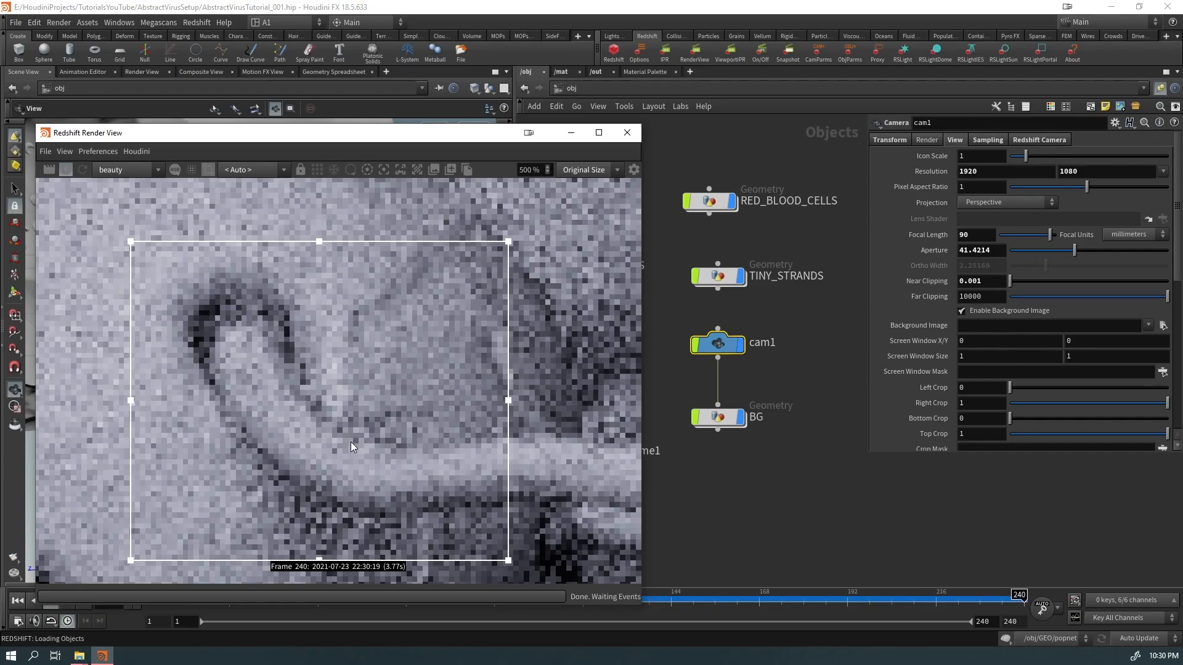
Step: Examine the thickness and density of the tiny hairs around the strand base in the region render
scroll(535, 265, "down", 1)
scroll(479, 359, "down", 3)
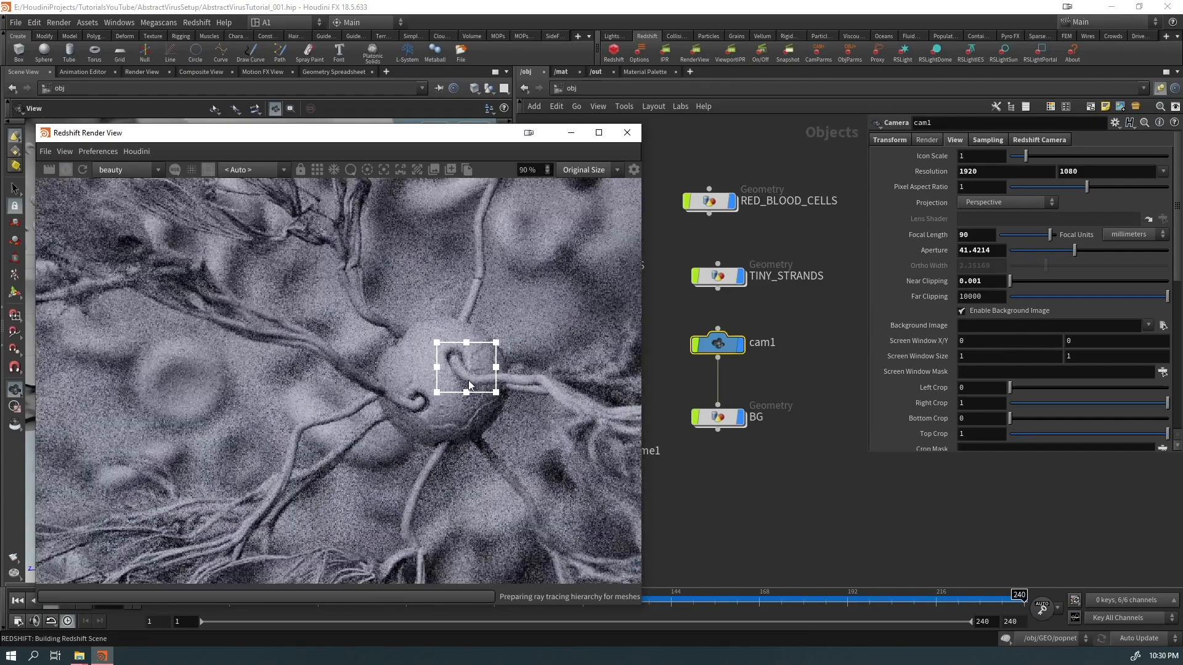
scroll(479, 360, "down", 1)
scroll(480, 360, "up", 4)
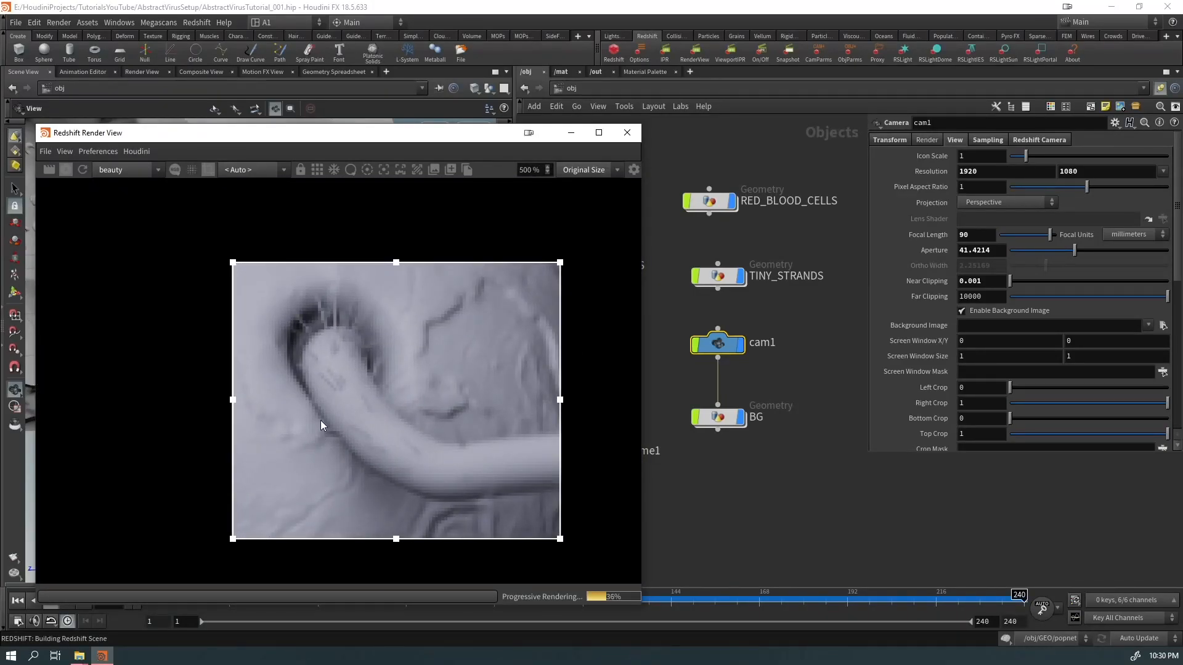
scroll(321, 400, "up", 2)
scroll(336, 304, "down", 7)
scroll(369, 353, "up", 5)
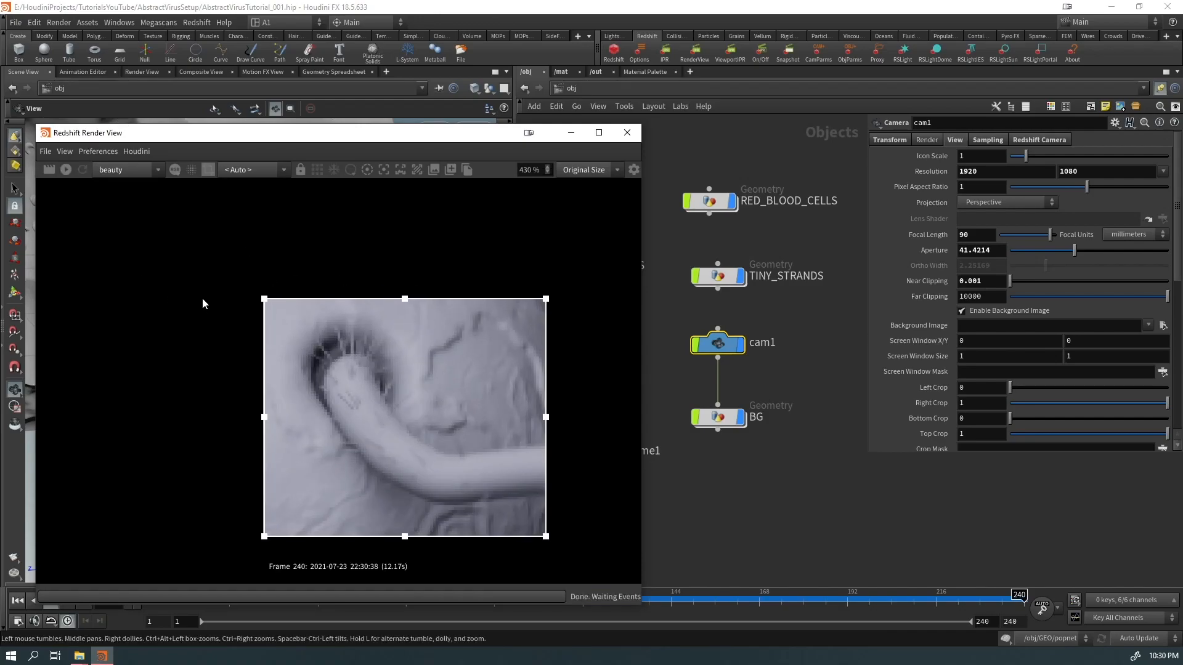
scroll(208, 330, "down", 7)
Step: Turn off the render region and inspect the full-frame render of the virus in the maximized Redshift Render View
left_click(207, 169)
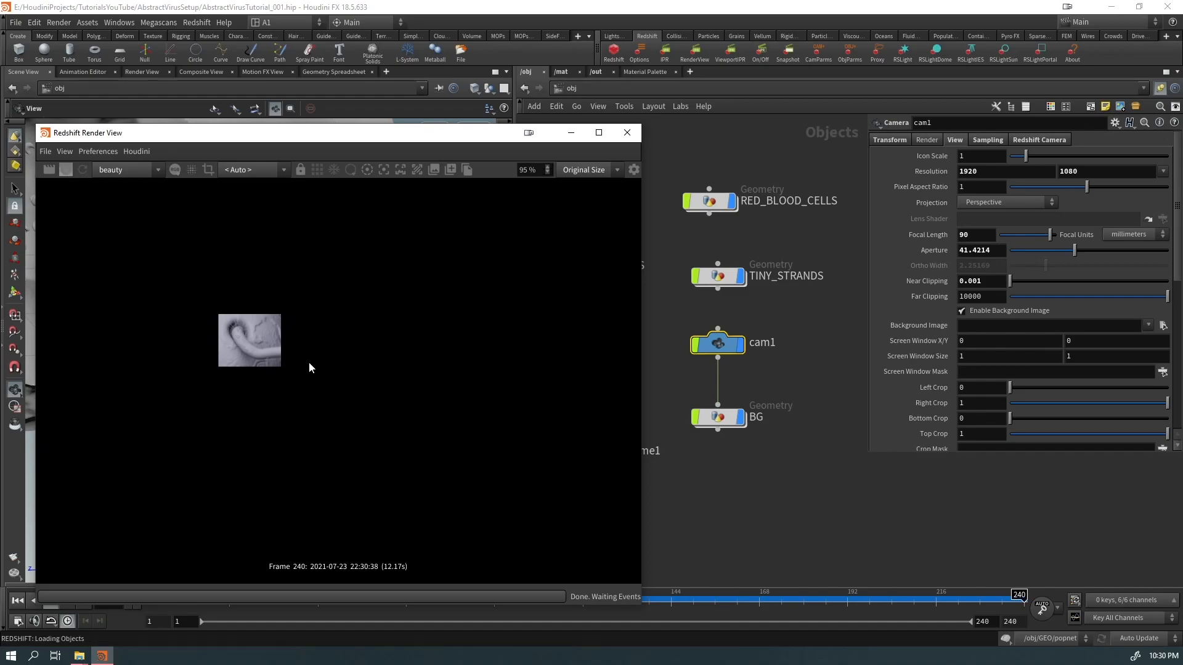
scroll(309, 364, "down", 1)
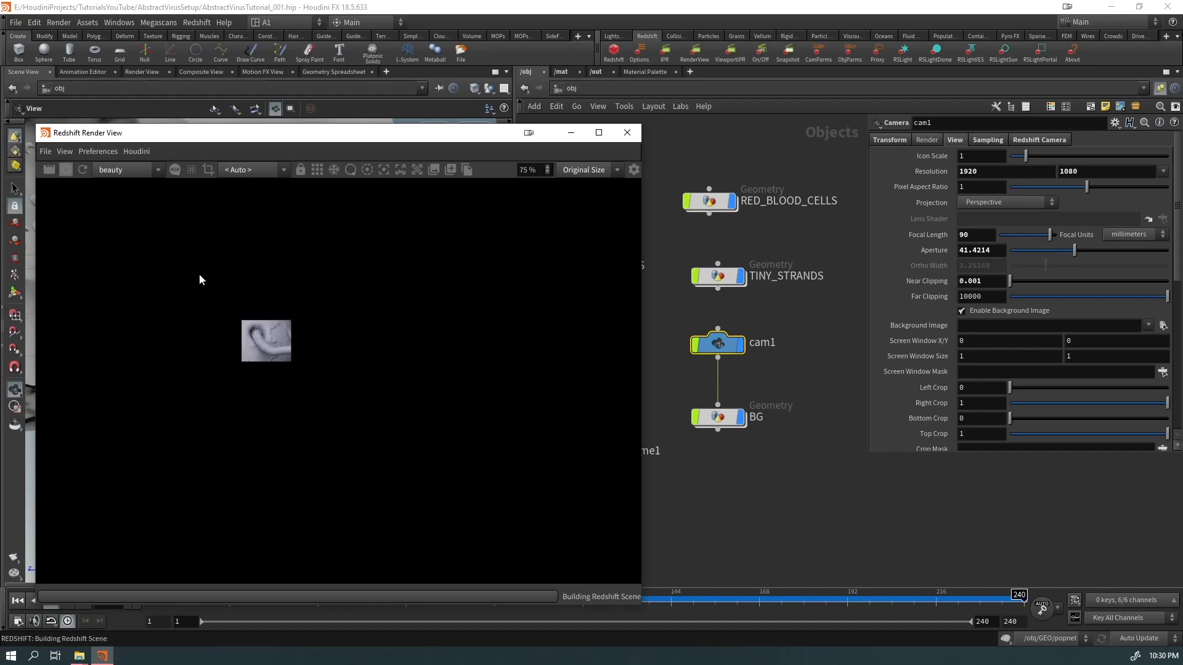
left_click(598, 133)
scroll(583, 282, "down", 1)
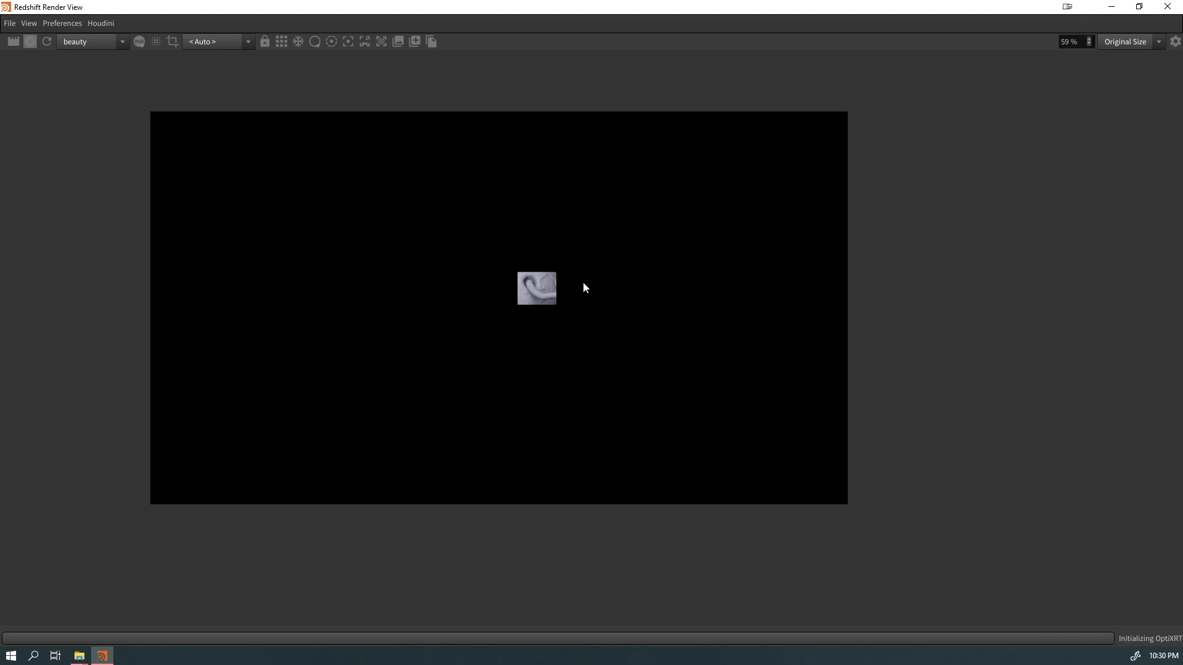
middle_click_drag(583, 282, 684, 351)
scroll(657, 357, "up", 1)
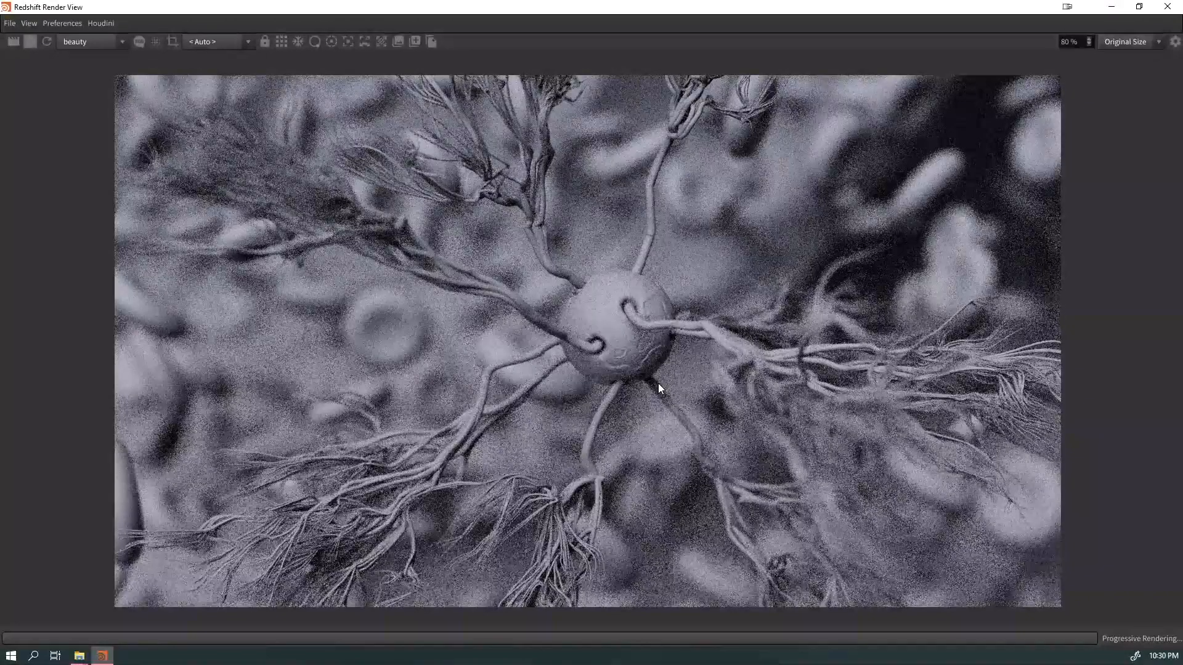
middle_click_drag(657, 383, 660, 390)
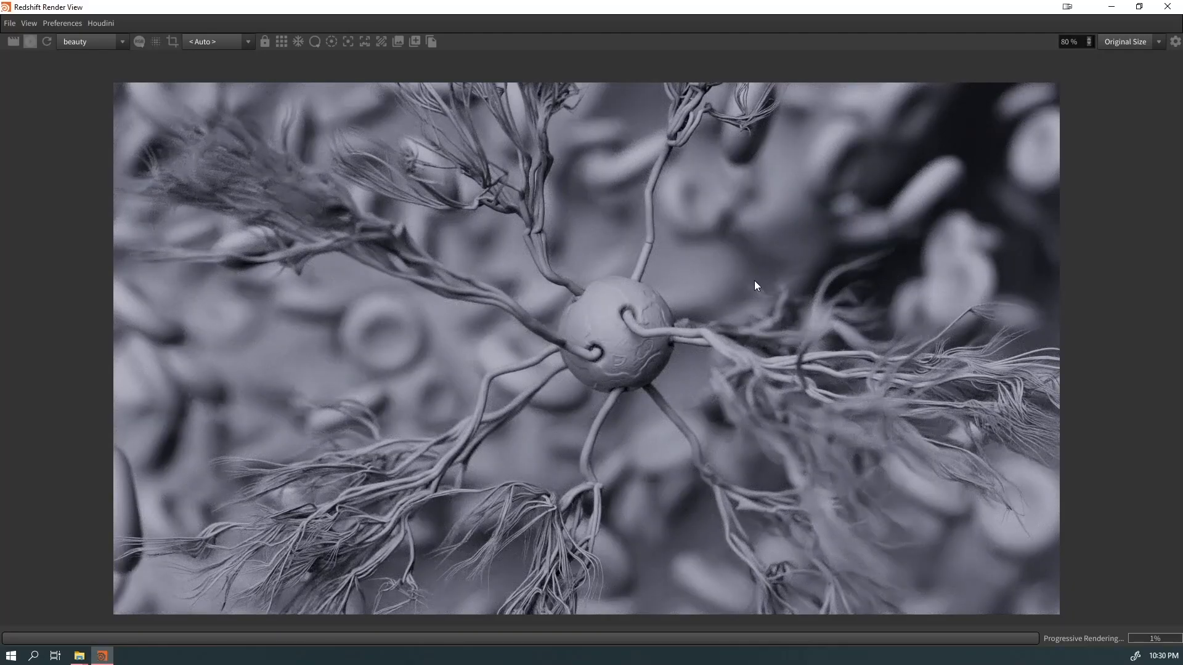
scroll(637, 253, "up", 6)
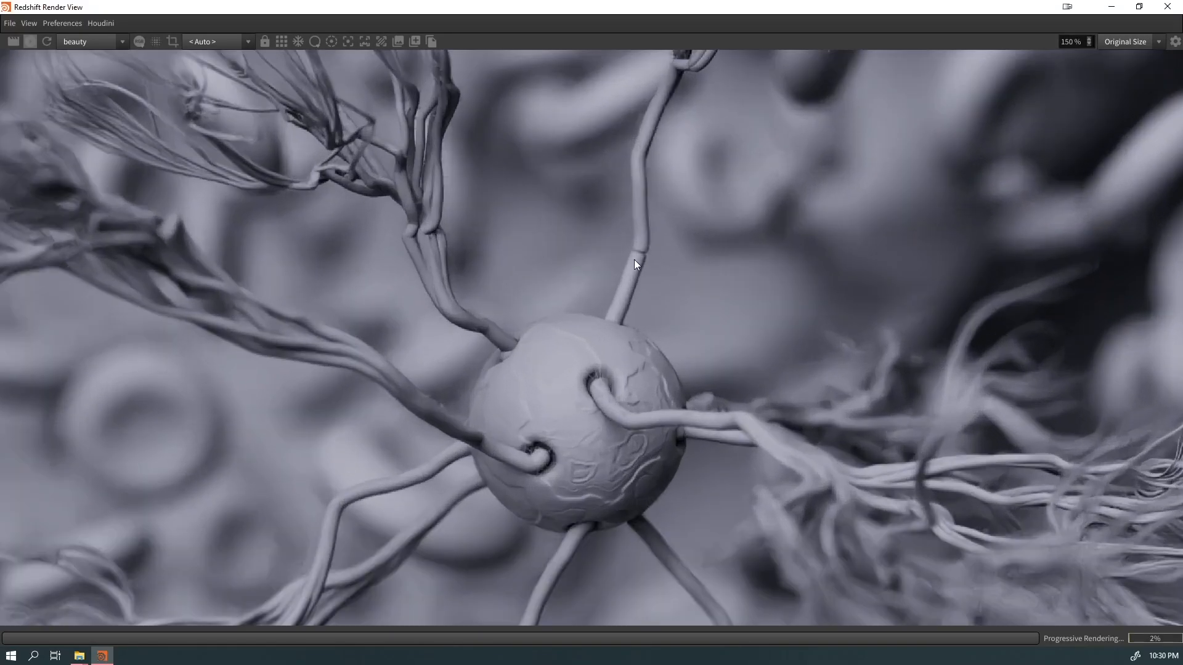
scroll(626, 264, "down", 8)
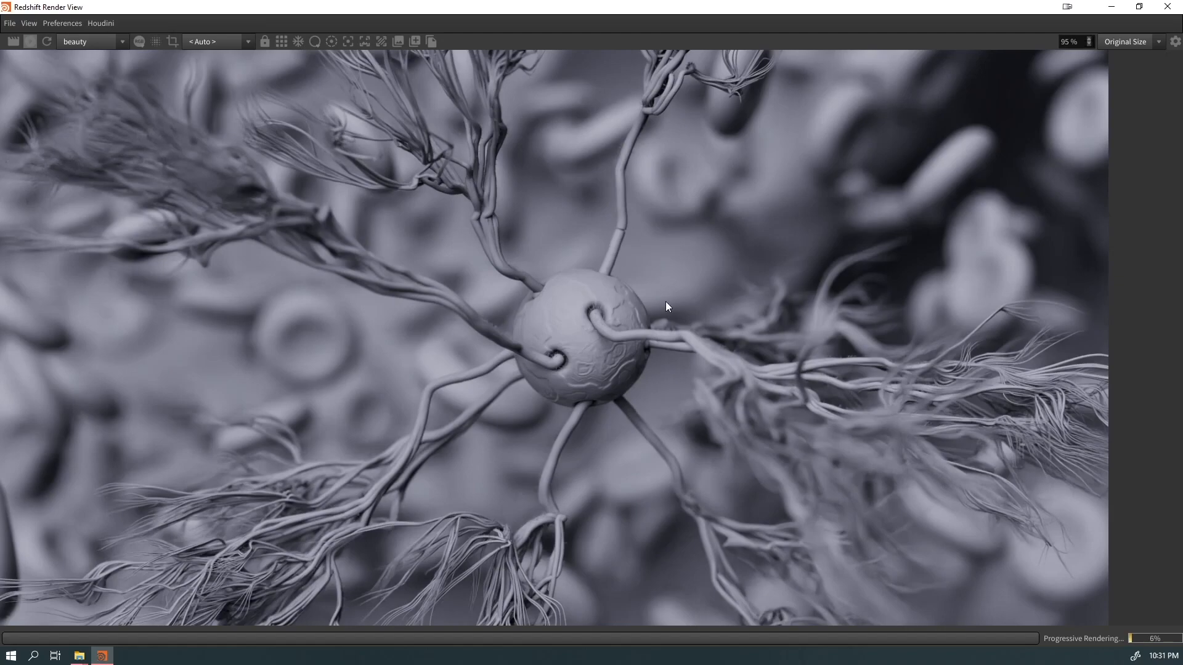
scroll(706, 431, "up", 3)
left_click_drag(573, 529, 542, 435)
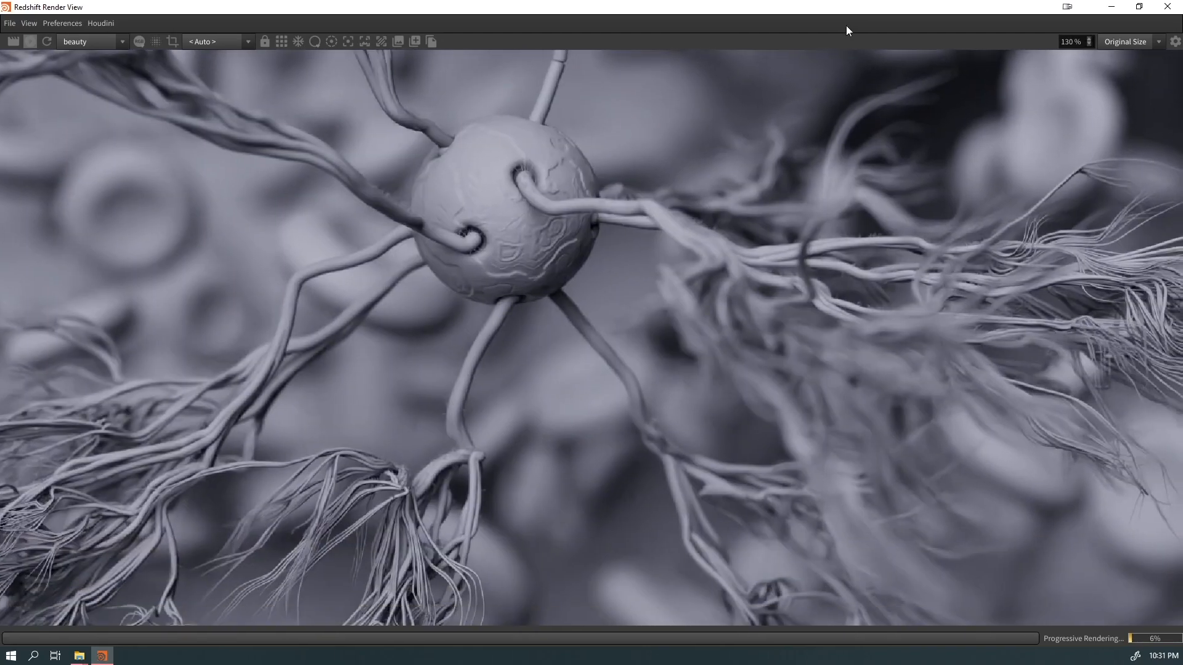
left_click_drag(875, 18, 463, 115)
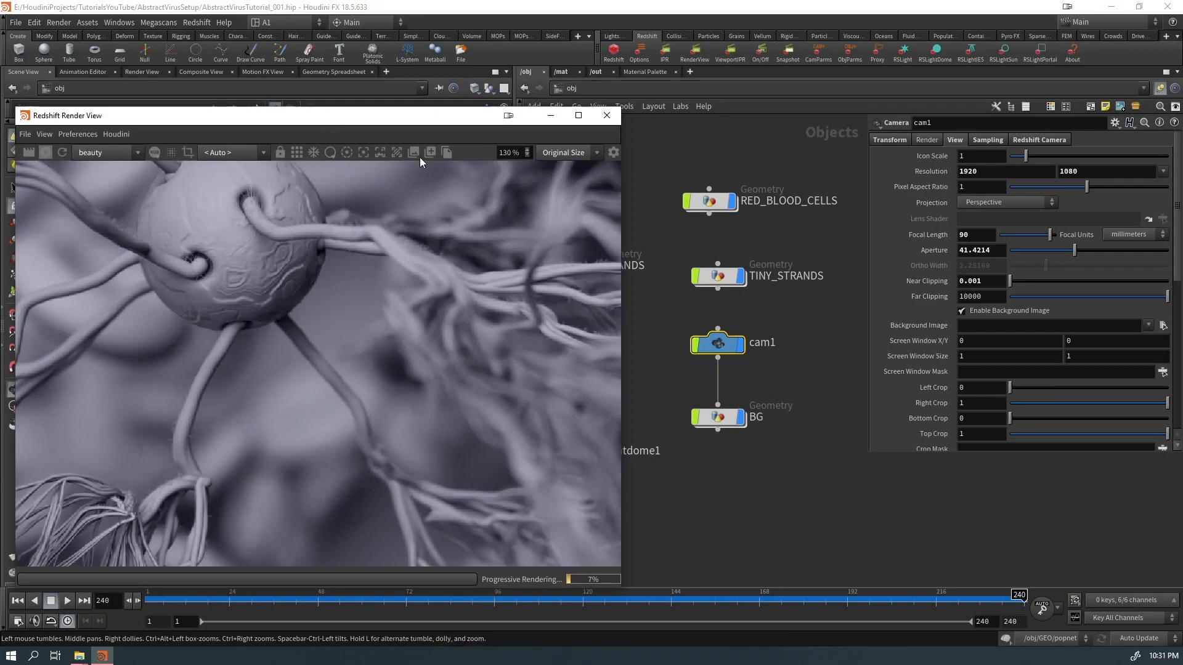
Step: Set the length of line1 in TINY_STRANDS to 5 and save the scene
double_click(712, 275)
middle_click_drag(639, 187, 770, 227)
left_click(724, 259)
left_click_drag(973, 187, 877, 241)
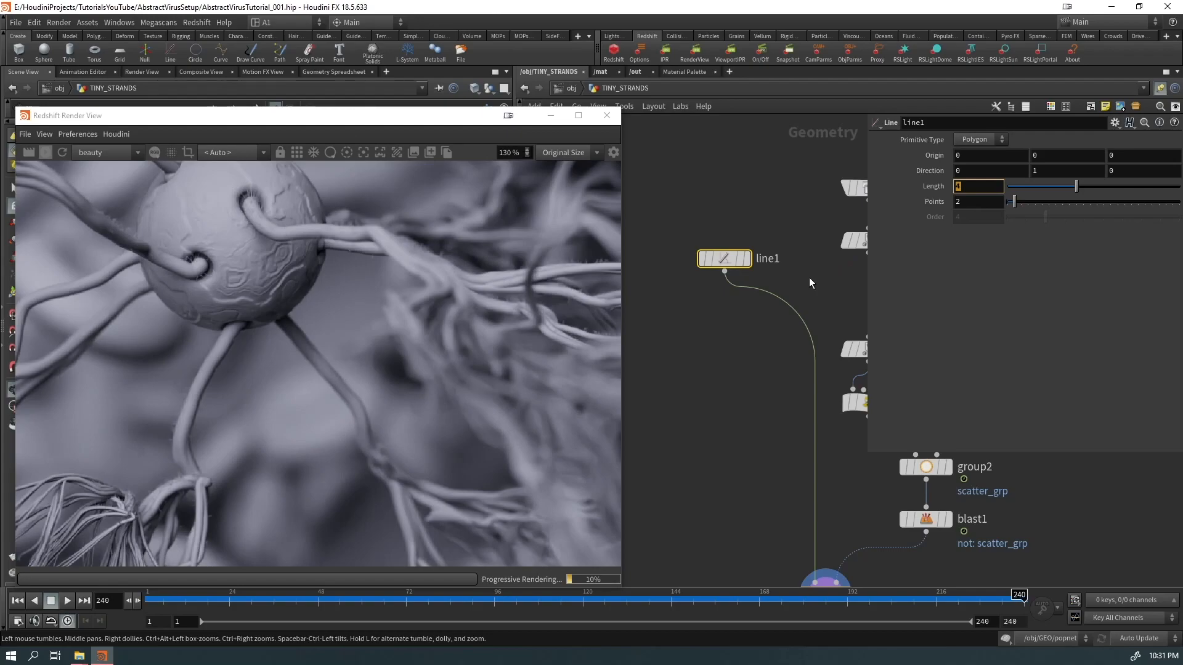
type("5")
key("Return")
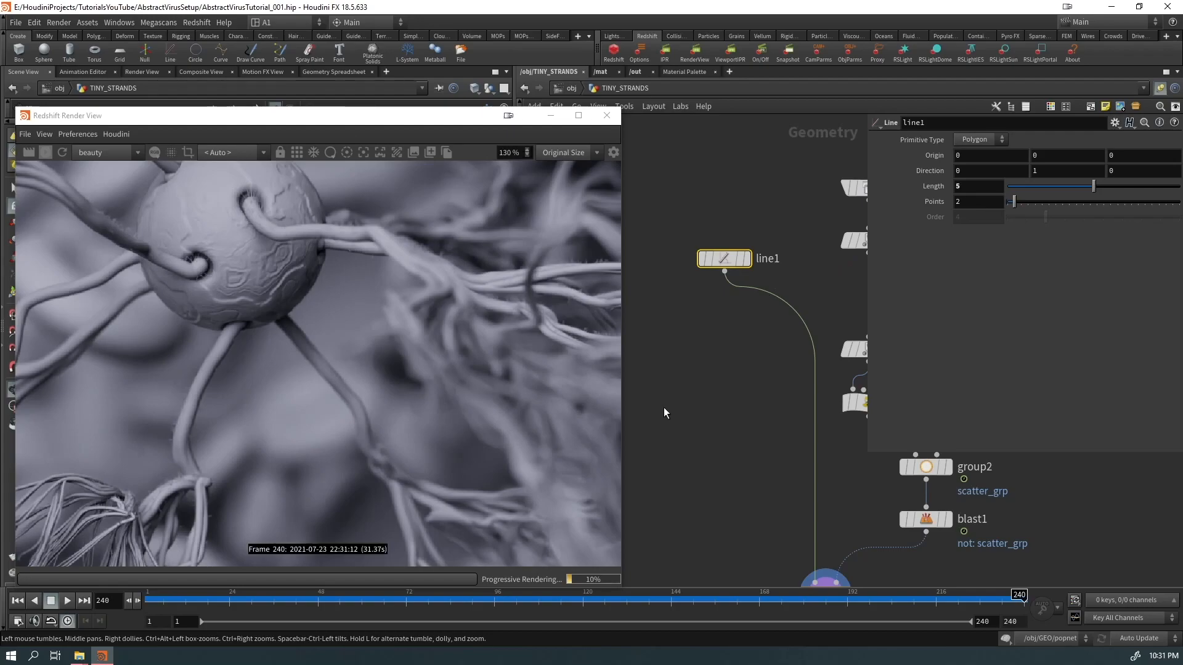
middle_click_drag(667, 408, 608, 393)
scroll(382, 385, "down", 3)
left_click(747, 382)
key("ctrl+s")
Step: Spread object_merge1 and attribrandomize1 apart in the network to make room for a node between them
left_click(800, 227)
middle_click_drag(758, 291, 670, 303)
middle_click_drag(741, 471, 735, 505)
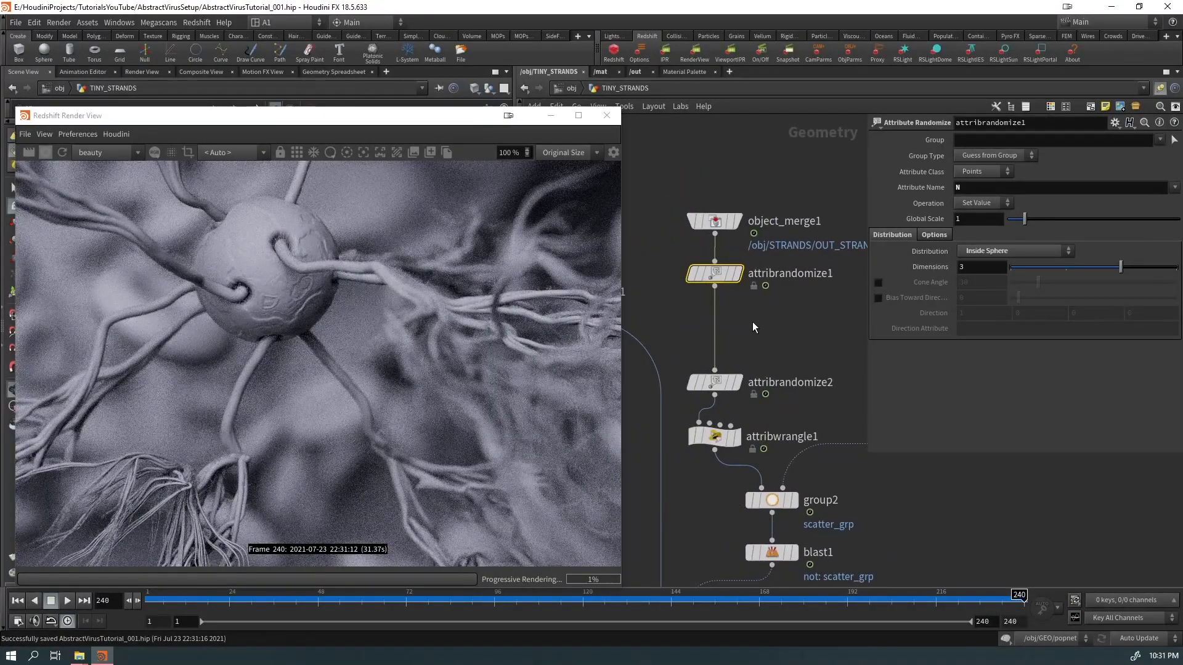
scroll(754, 289, "down", 3)
mouse_move(741, 359)
left_click_drag(727, 239, 727, 184)
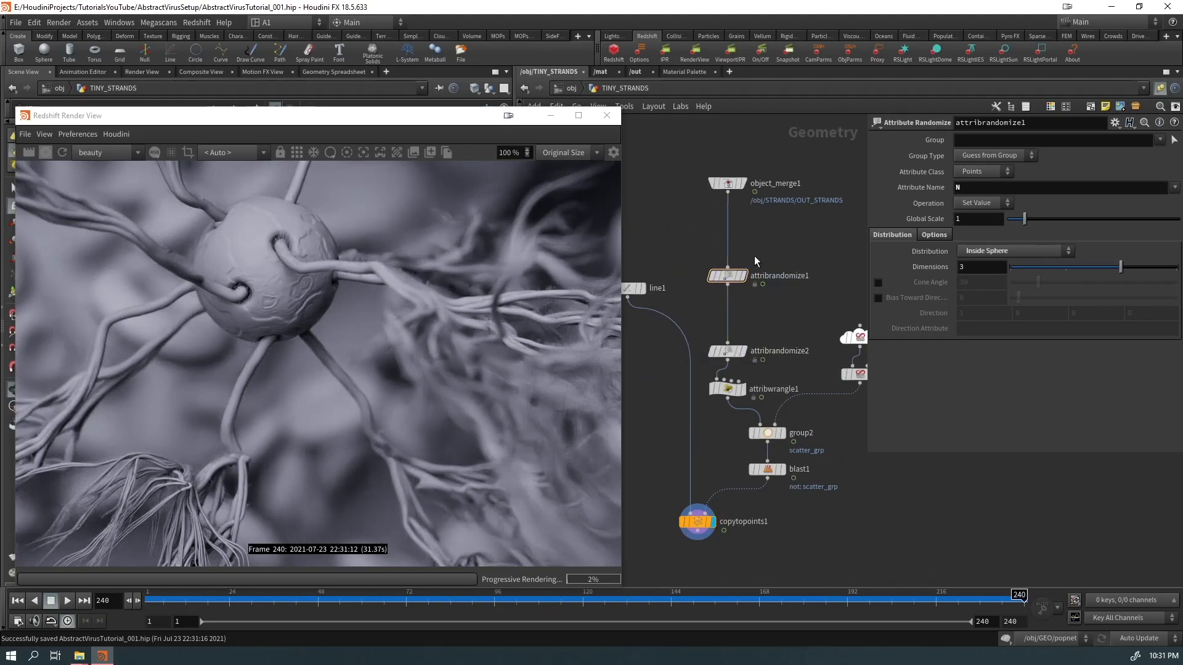
left_click_drag(727, 275, 731, 314)
Step: Add a Scatter node and insert it between object_merge1 and attribrandomize1
key("Tab")
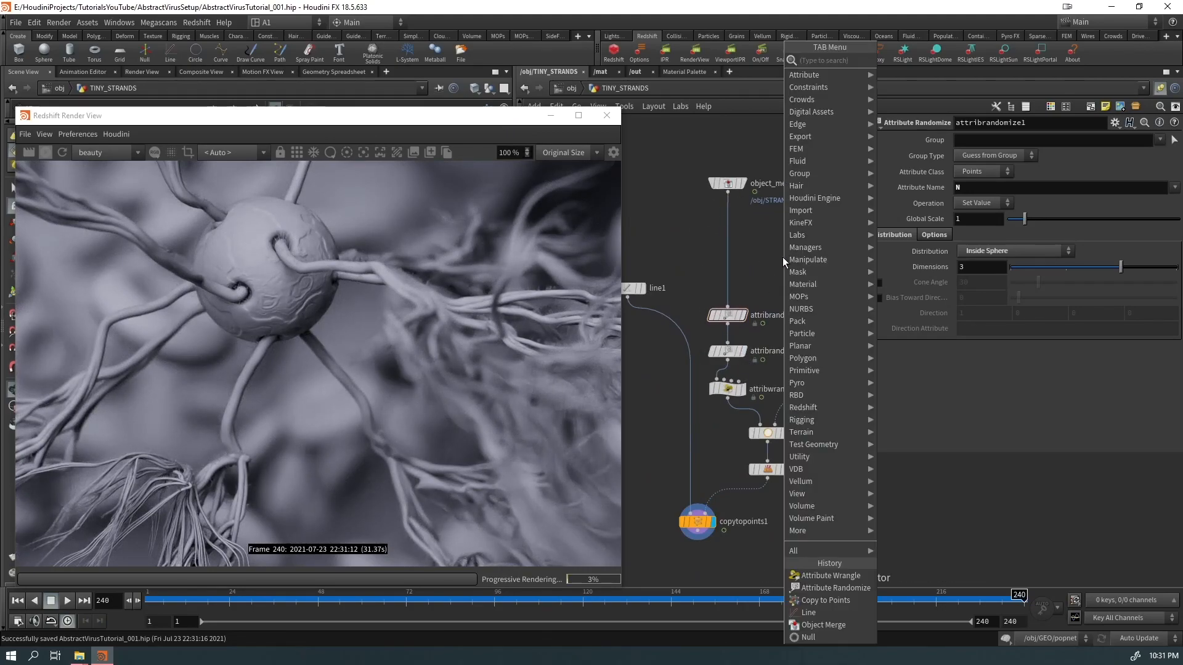
type("scat")
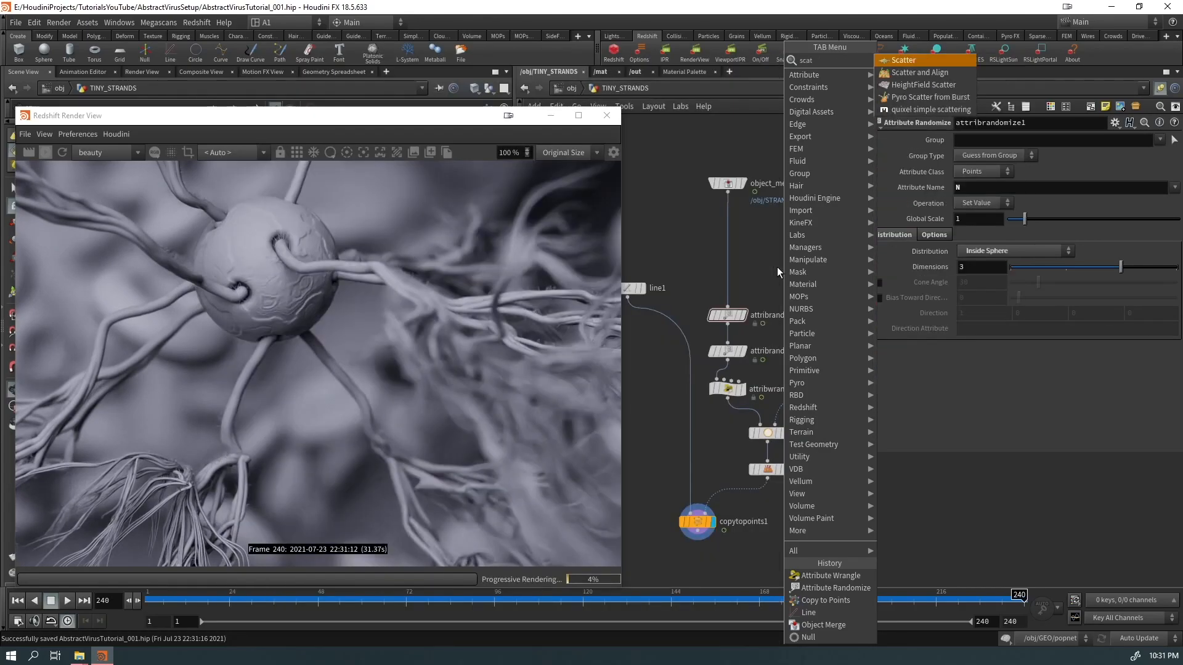
key("Return")
left_click(795, 259)
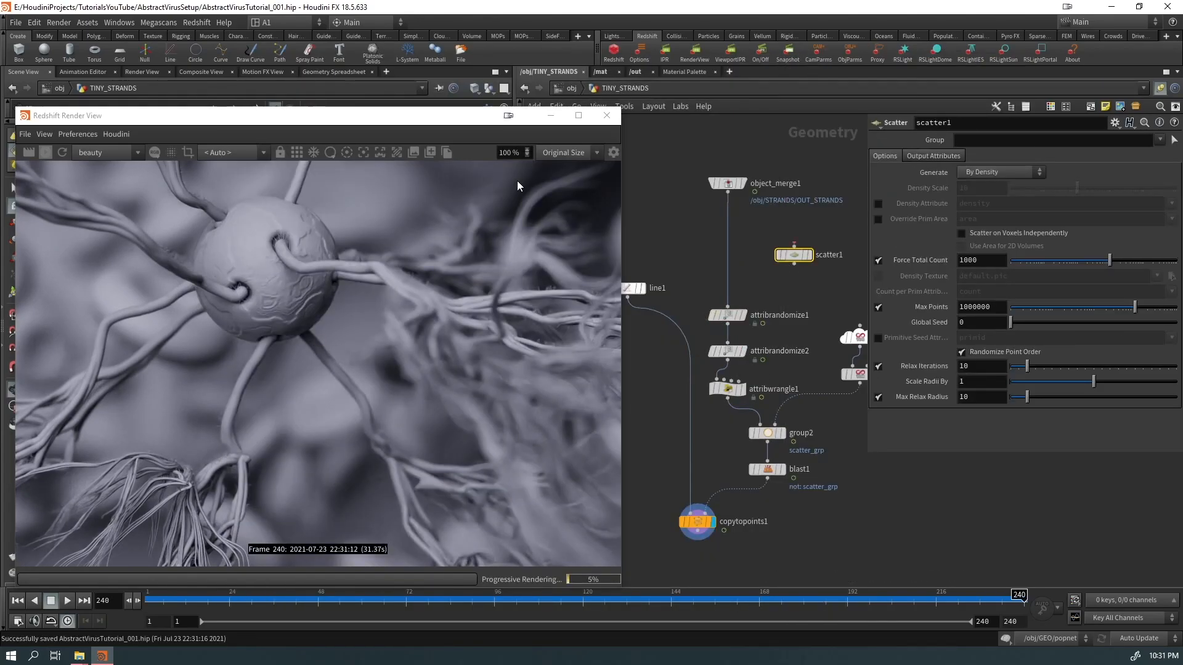
left_click_drag(186, 119, 193, 444)
left_click_drag(794, 254, 728, 239)
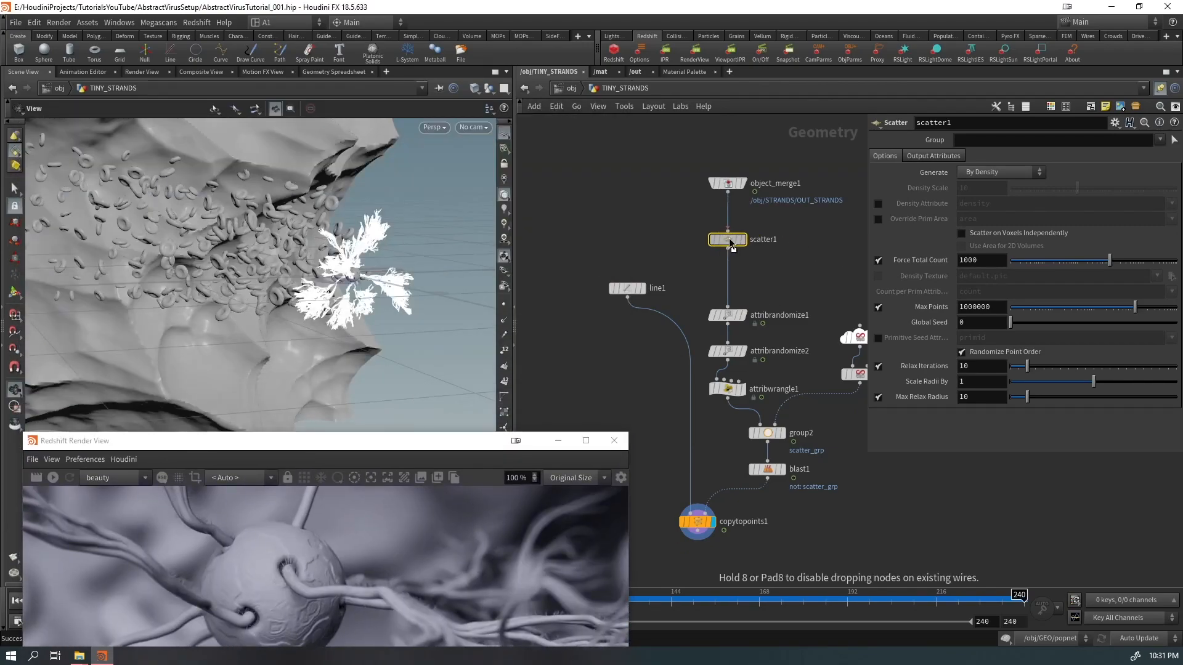
Step: Move scatter1 onto the connection between blast1 and copytopoints1, and display the output of blast1
right_click_drag(422, 276, 607, 213)
right_click_drag(363, 264, 433, 251)
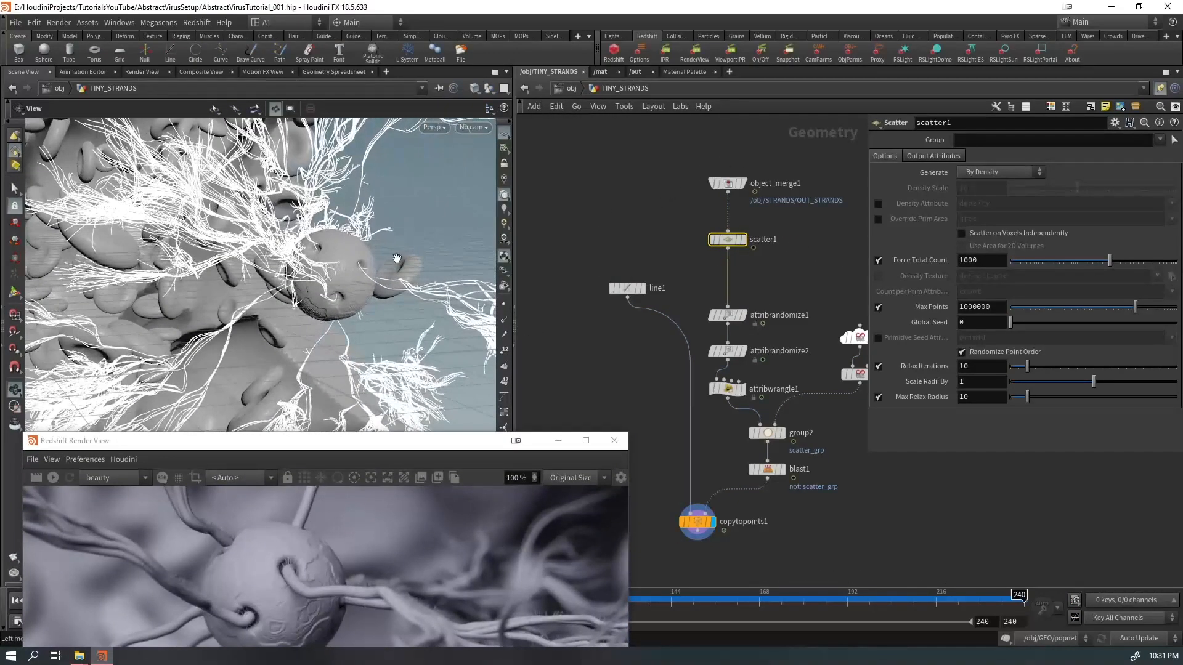
left_click_drag(739, 246, 750, 512)
left_click(783, 470)
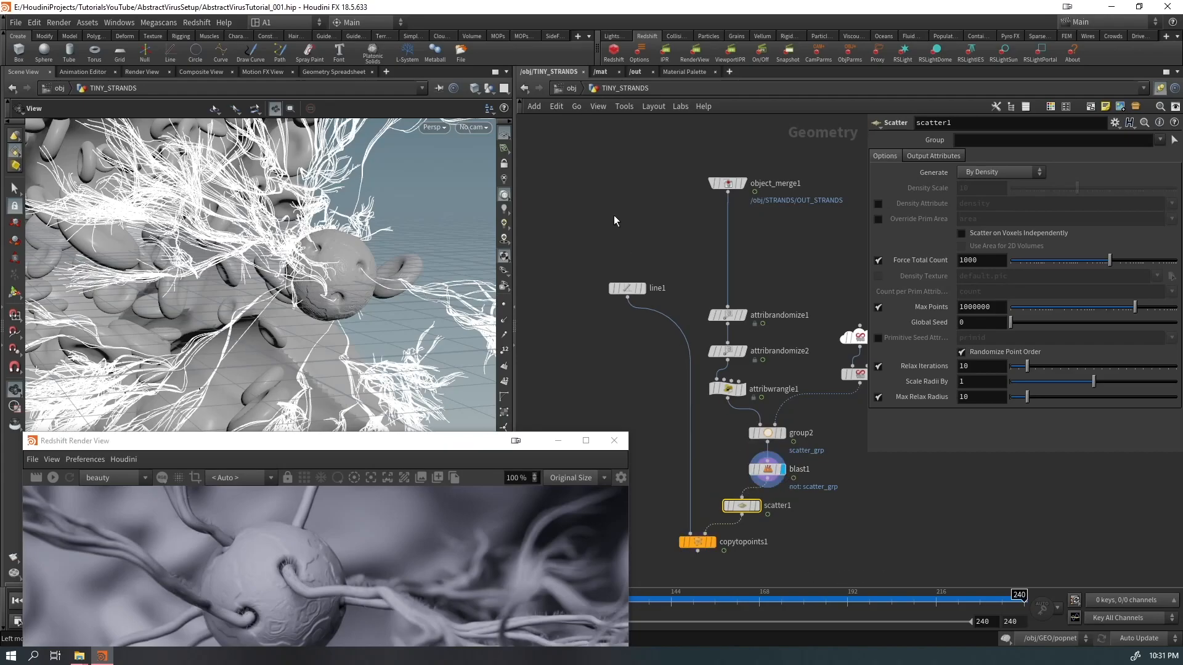
Step: Hide the other objects in the viewport so only the TINY_STRANDS geometry is shown
left_click(489, 88)
left_click(507, 127)
scroll(338, 233, "down", 4)
left_click_drag(338, 233, 327, 278)
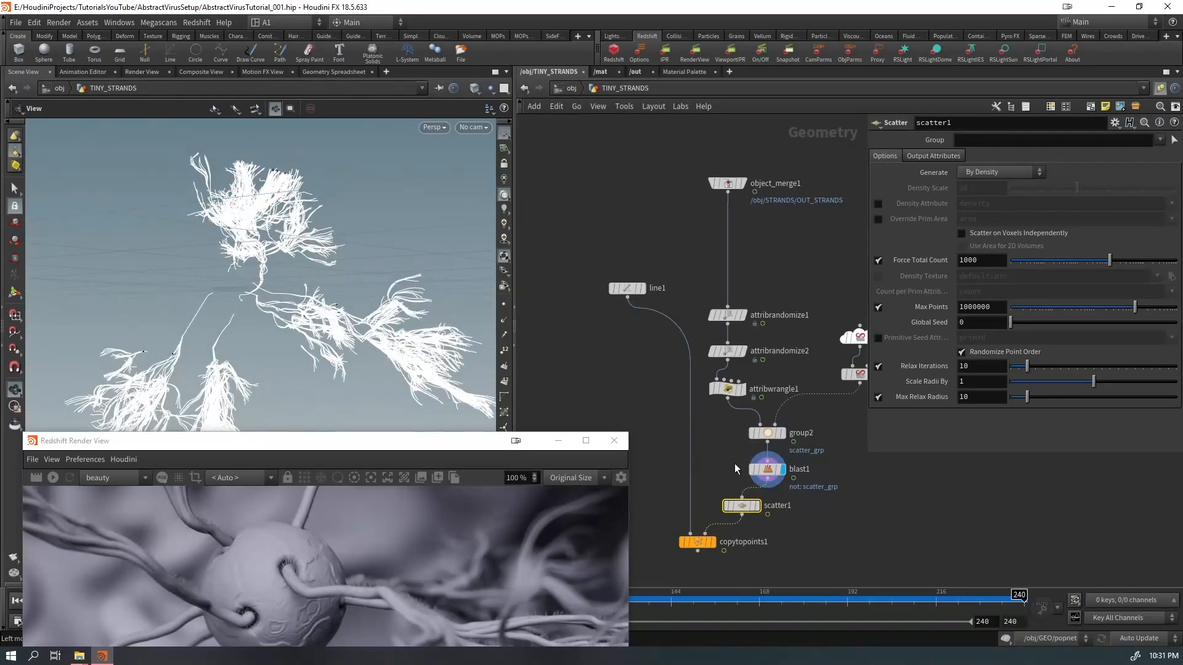
Step: Display scatter1 and set its Force Total Count to 10000
left_click(755, 505)
left_click_drag(965, 260, 956, 262)
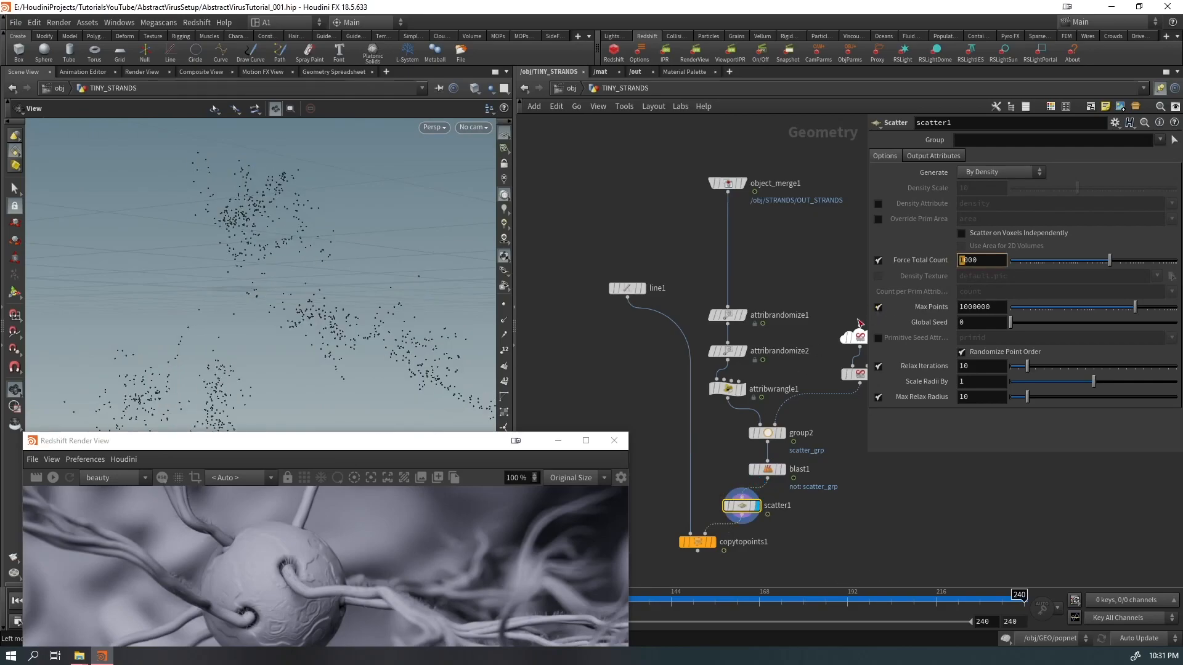
type("10")
key("Return")
Step: Display copytopoints1, save the scene and restart the Redshift render
middle_click_drag(679, 476, 699, 366)
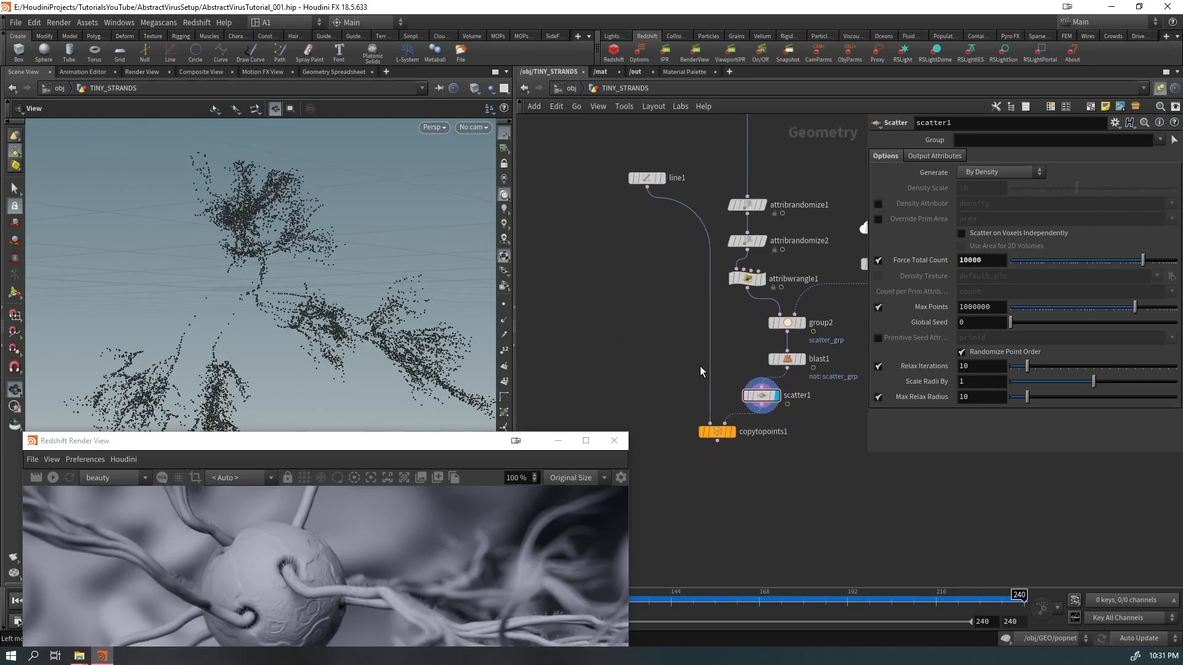
left_click(731, 431)
left_click_drag(392, 448, 435, 139)
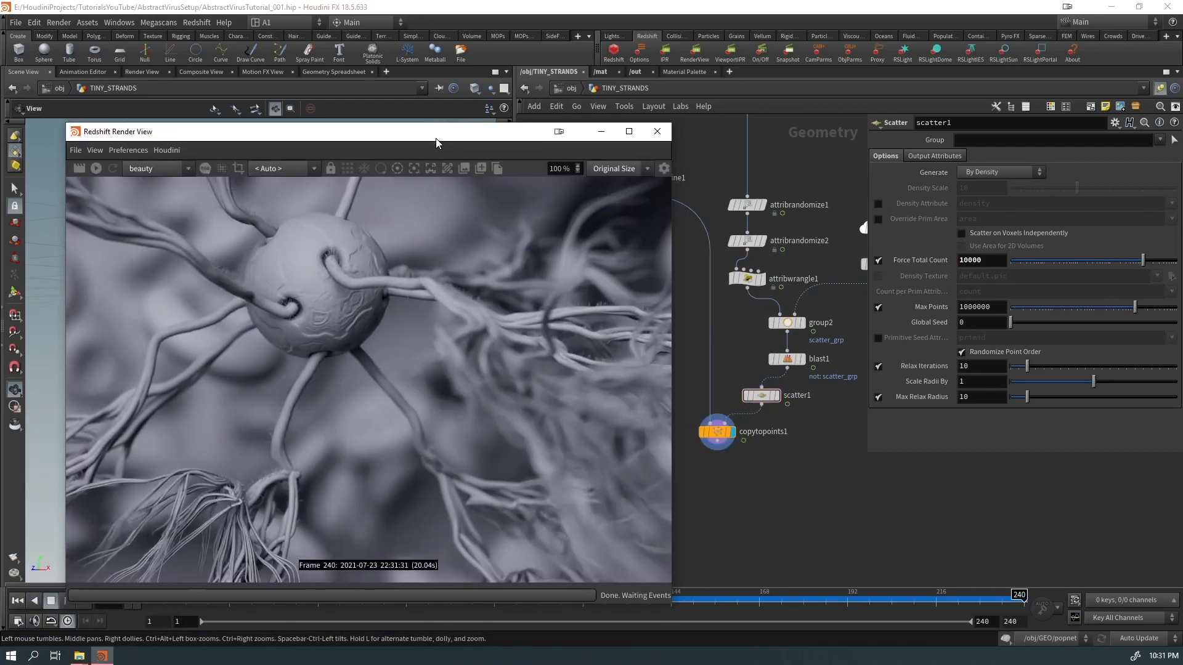
key("ctrl+s")
left_click(85, 165)
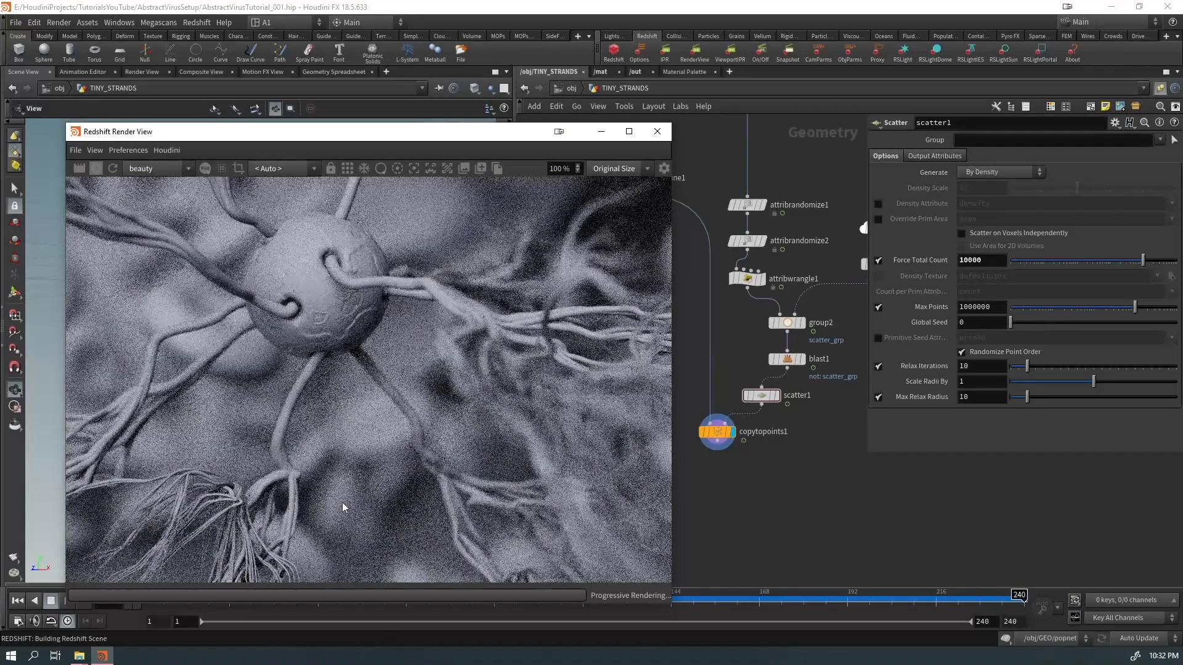
Step: Examine the tiny hairs on the sphere's strand bases and the branching strands in the render
scroll(356, 284, "up", 10)
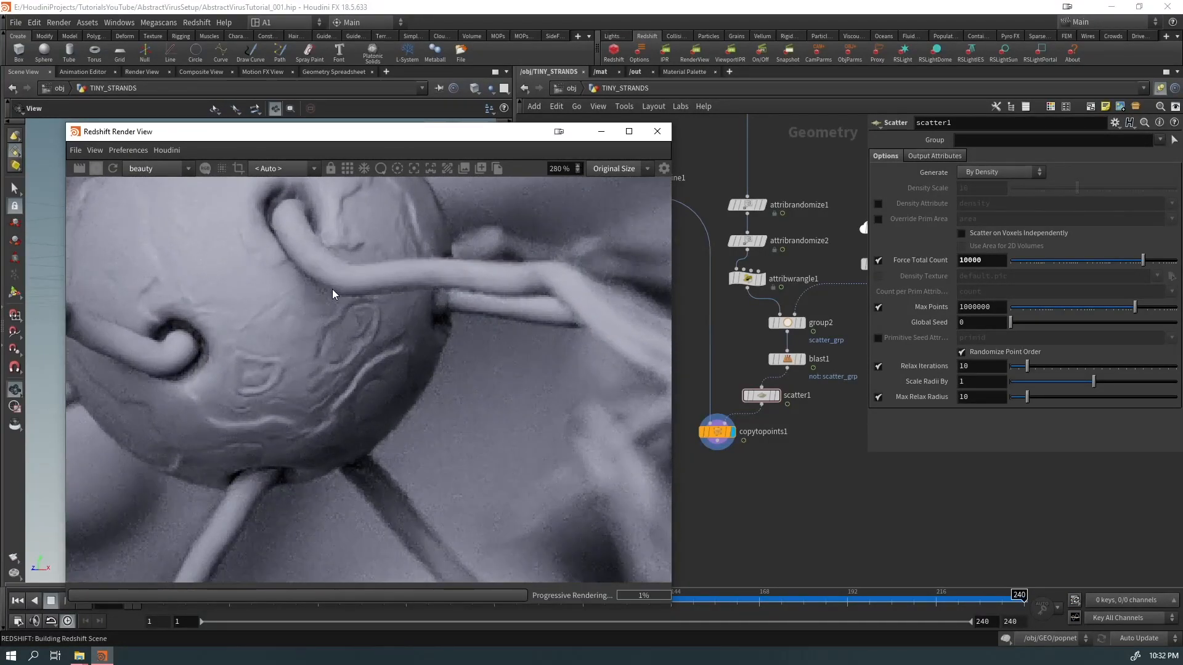
scroll(323, 308, "down", 8)
scroll(327, 358, "down", 4)
scroll(357, 419, "down", 3)
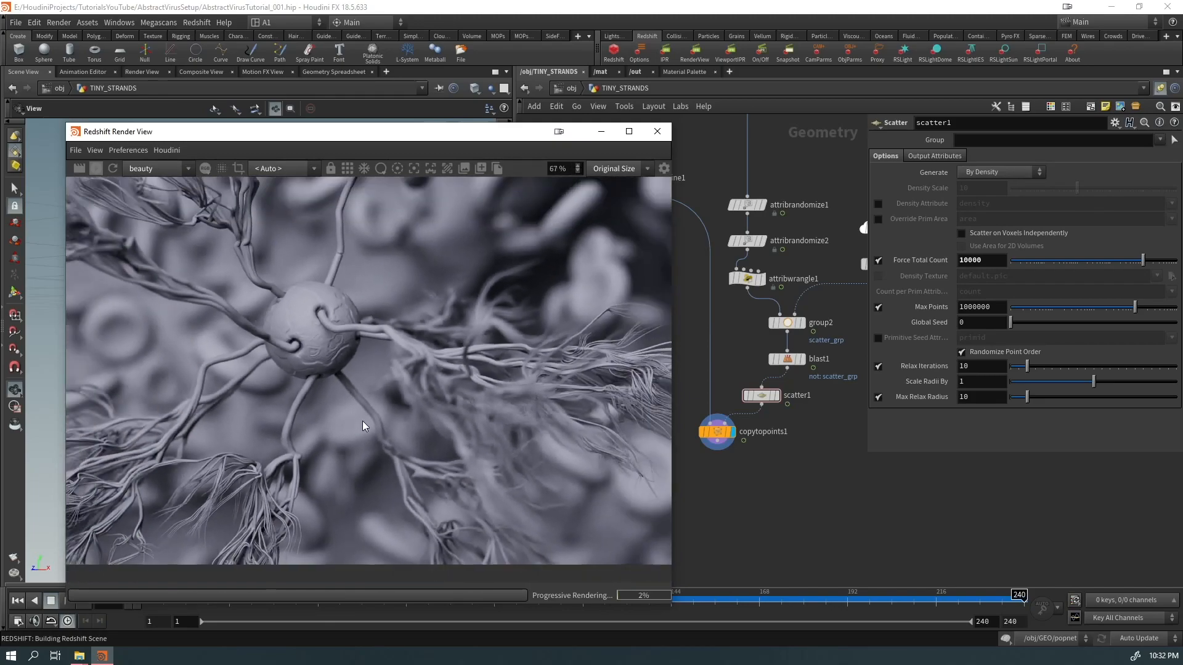
scroll(308, 305, "up", 10)
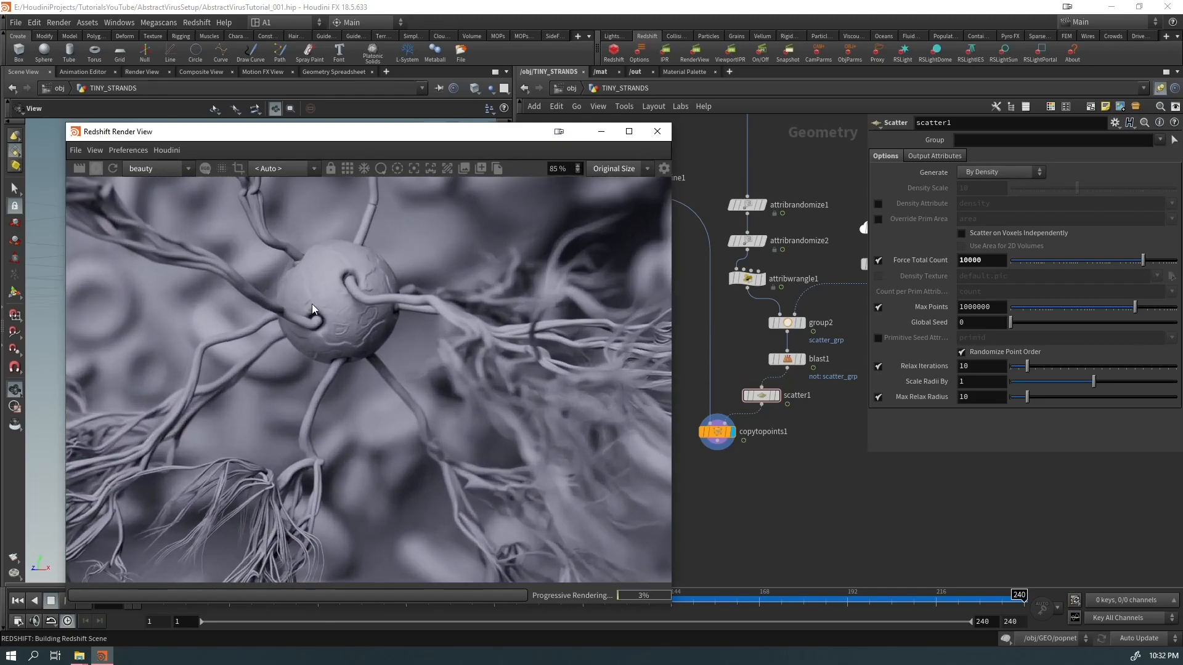
scroll(373, 342, "down", 3)
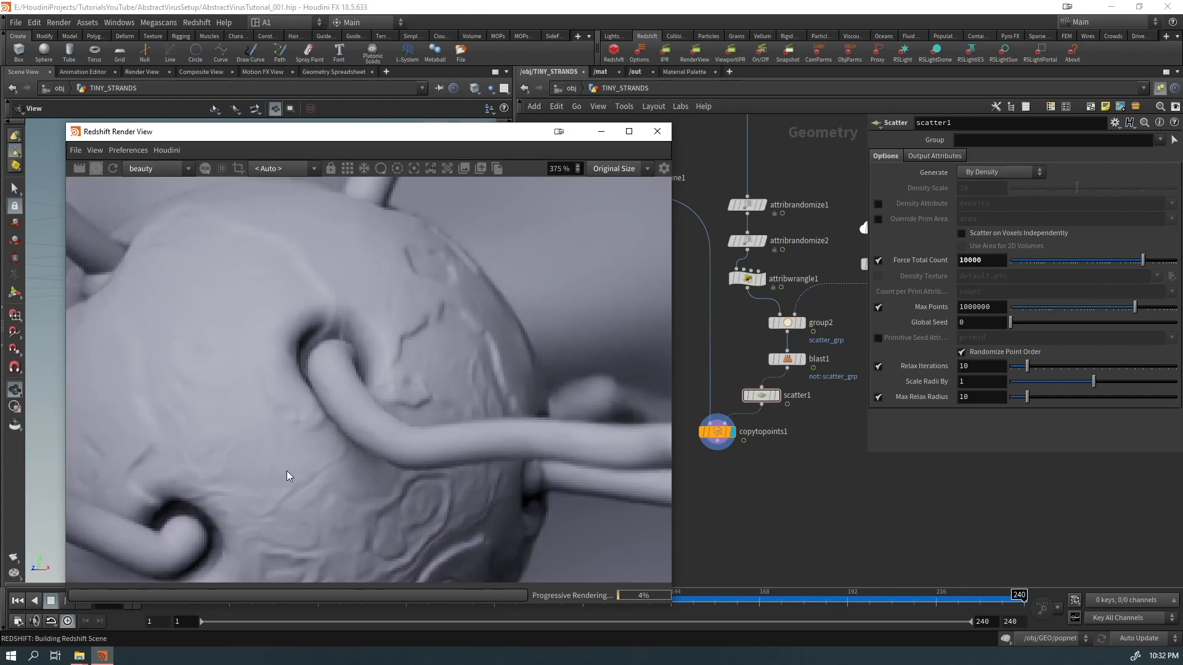
middle_click_drag(286, 470, 455, 296)
mouse_move(317, 386)
middle_mouse_down()
mouse_move(422, 298)
mouse_move(478, 302)
middle_mouse_up()
scroll(478, 301, "up", 1)
scroll(478, 302, "down", 3)
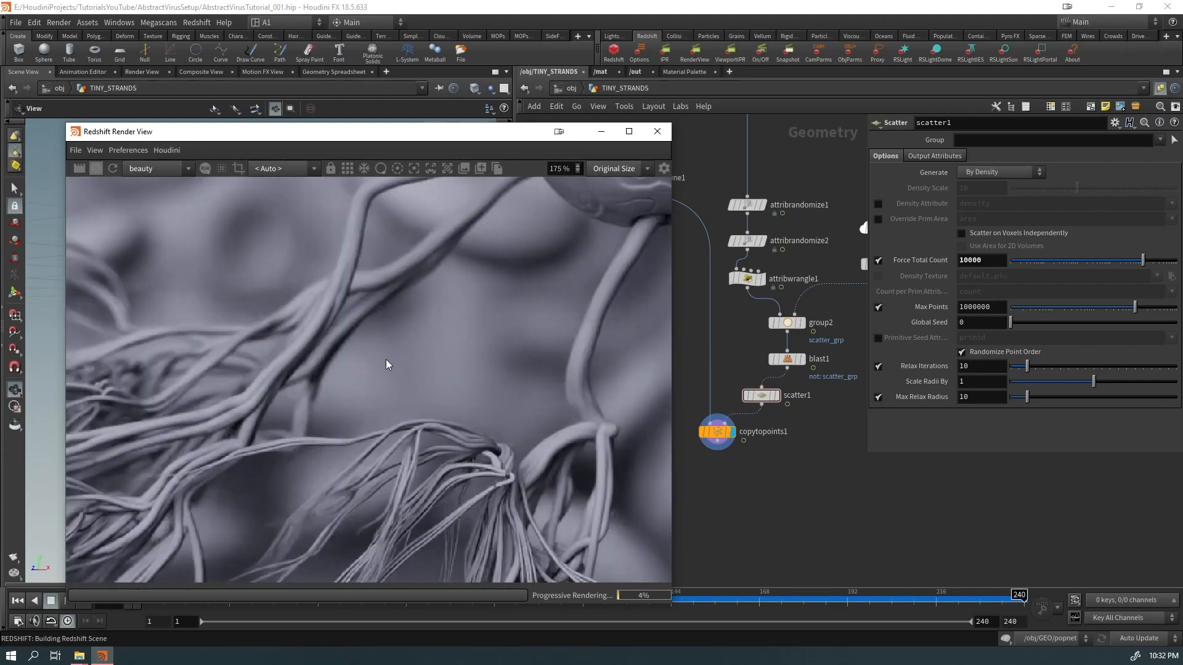
scroll(471, 420, "down", 2)
middle_click_drag(472, 420, 245, 416)
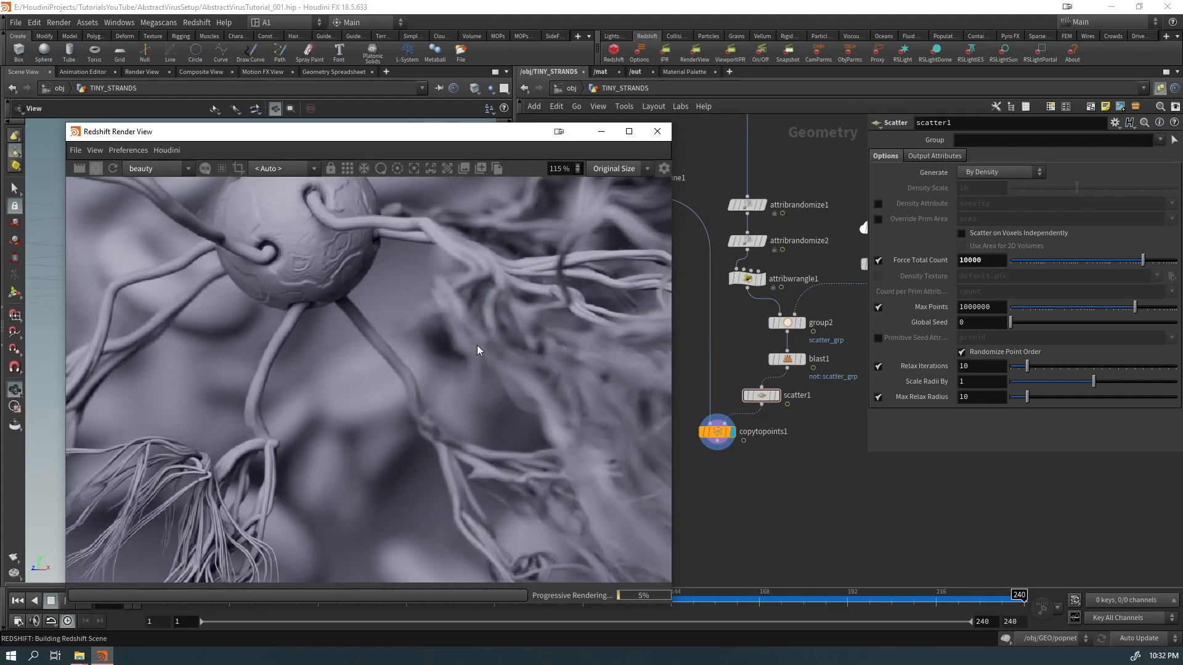
Step: Detach scatter1 from between blast1 and copytopoints1, keeping those two nodes connected, and stop the render
middle_click_drag(808, 486, 862, 483)
left_click_drag(816, 394, 842, 398)
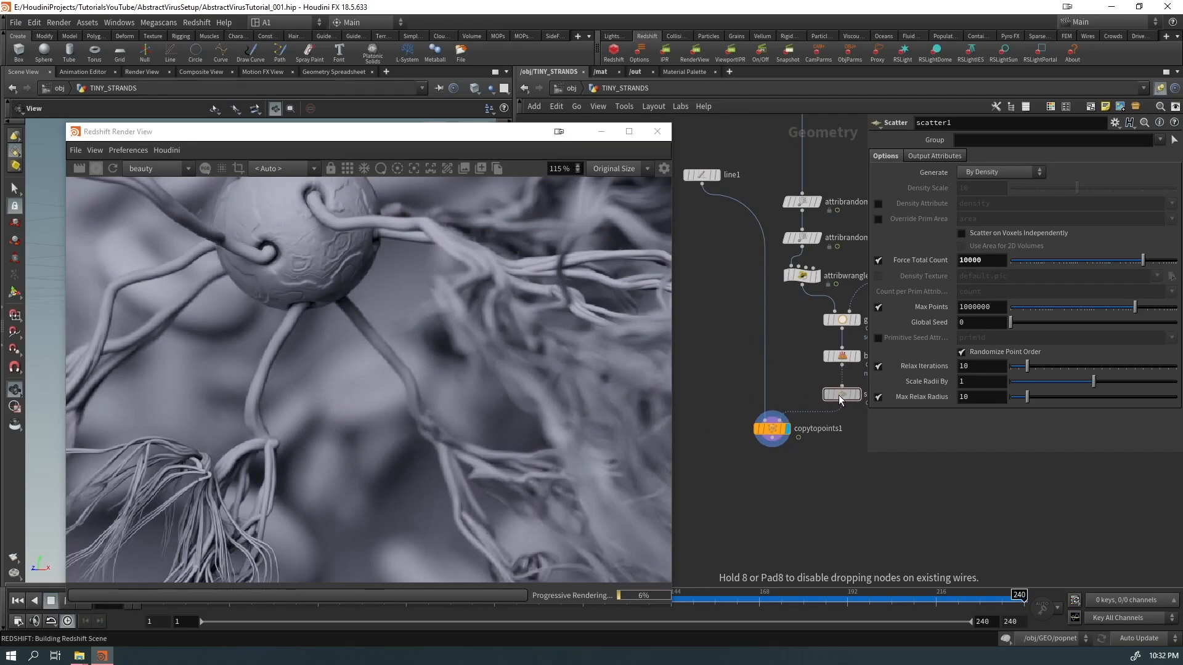
left_click_drag(492, 146, 480, 89)
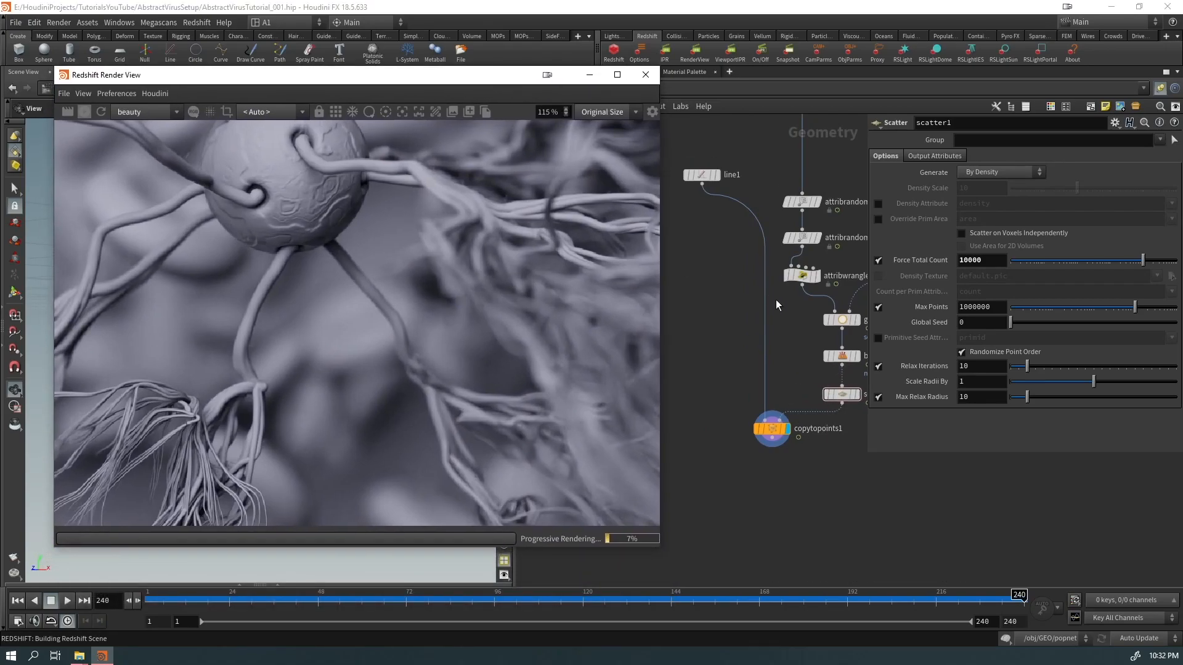
middle_click_drag(775, 297, 687, 338)
left_click_drag(757, 446, 784, 459)
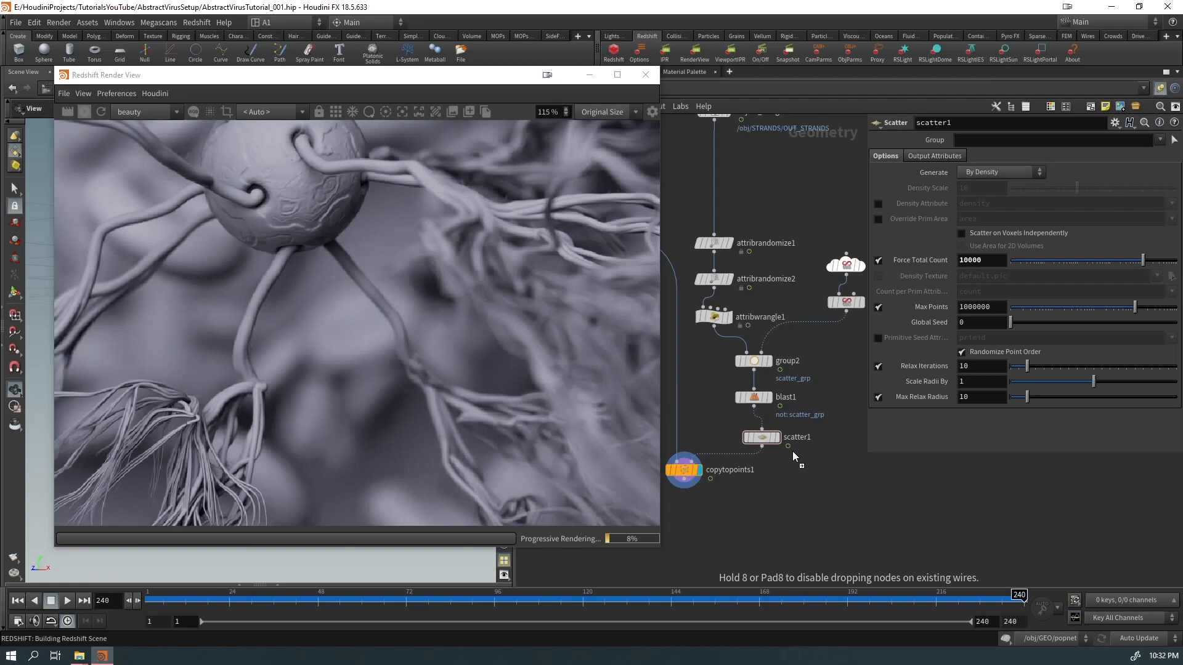
left_click_drag(829, 334, 849, 368)
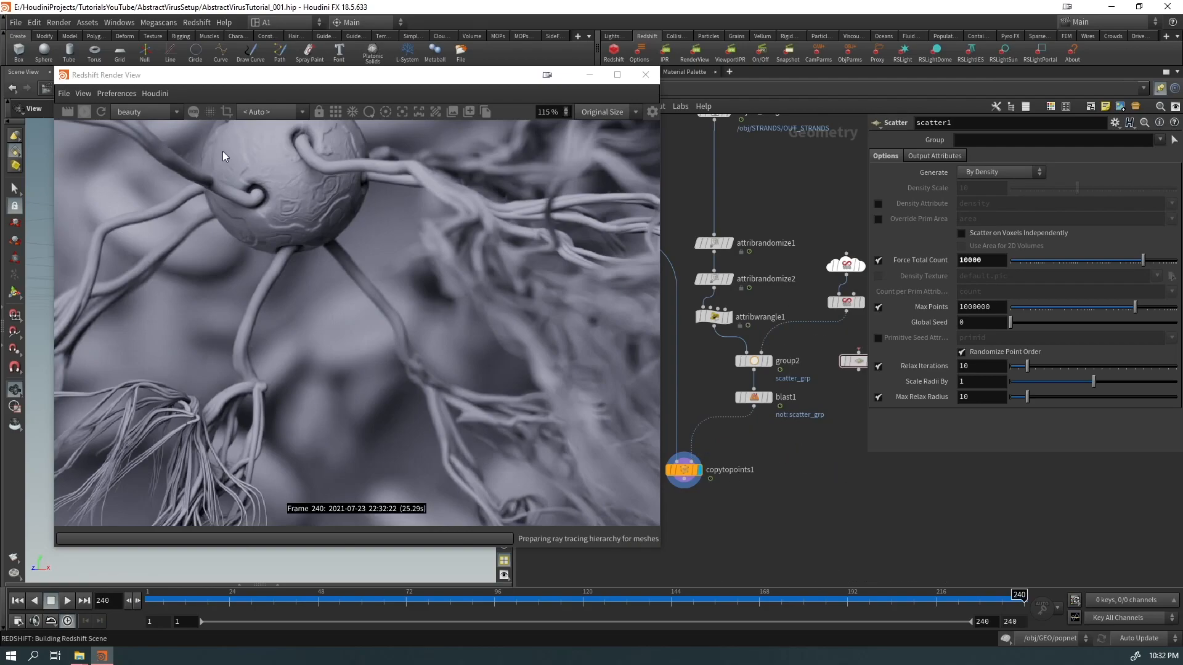
left_click(85, 114)
Step: Insert scatter1 back between object_merge1 and attribrandomize1
scroll(852, 469, "down", 5)
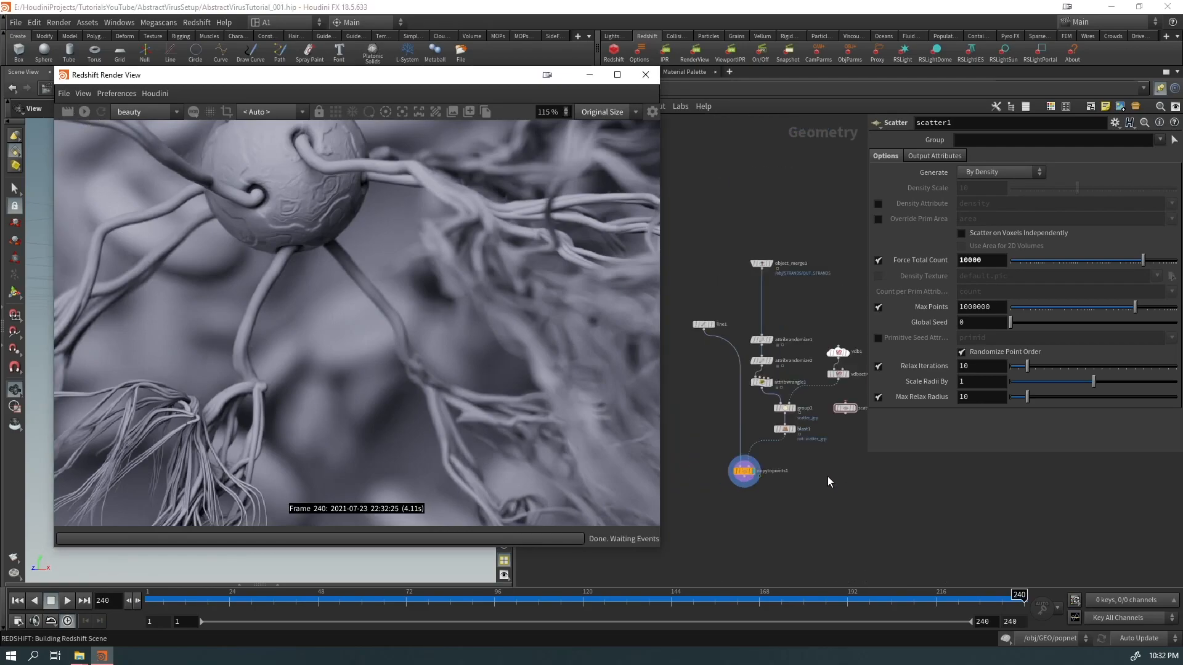
left_click_drag(509, 75, 448, 167)
middle_click_drag(759, 380, 630, 355)
scroll(678, 284, "up", 5)
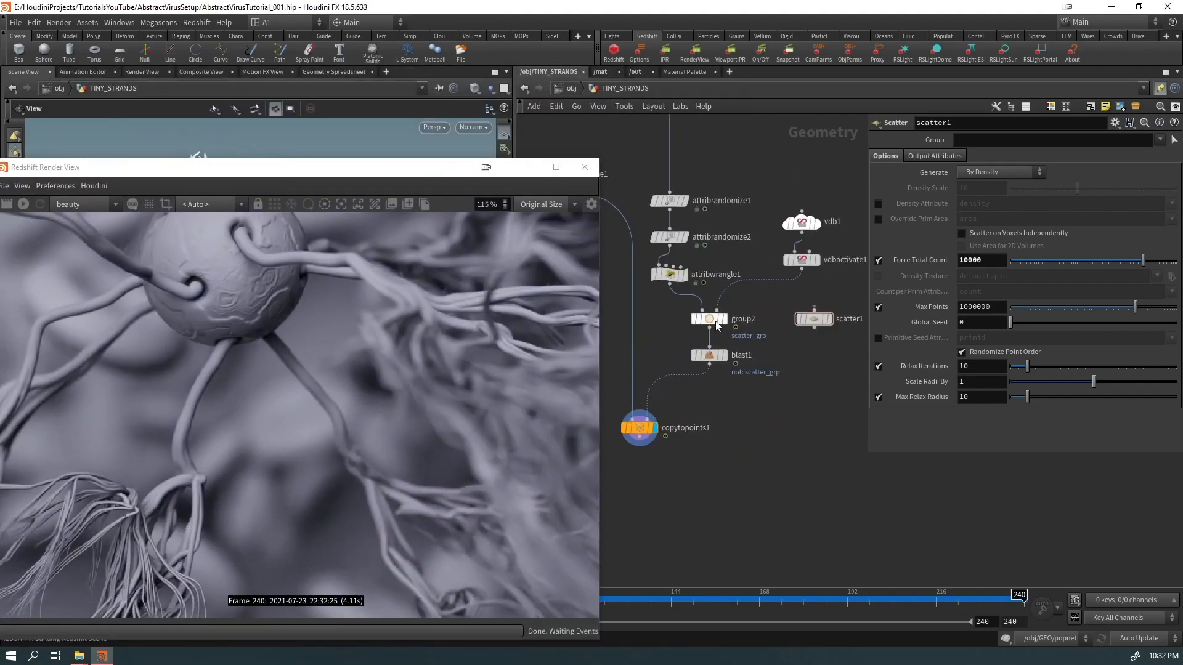
middle_click_drag(678, 284, 710, 363)
left_click_drag(846, 405, 700, 212)
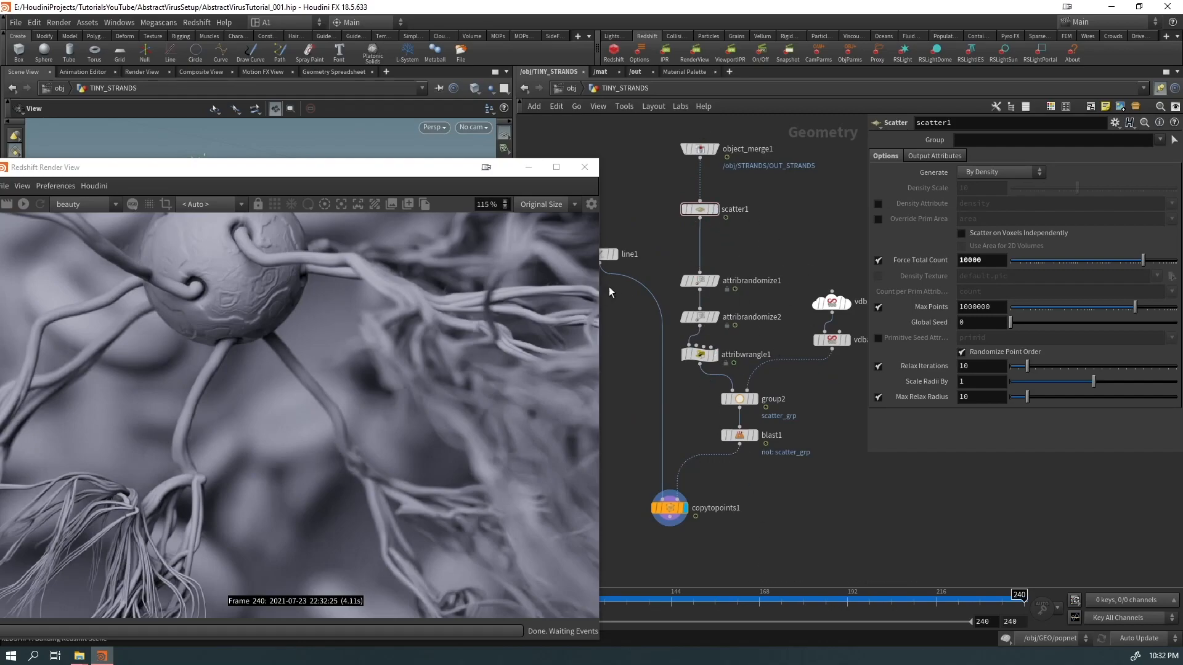
Step: Set scatter1's Force Total Count to 30000 and restart the Redshift render
left_click(961, 260)
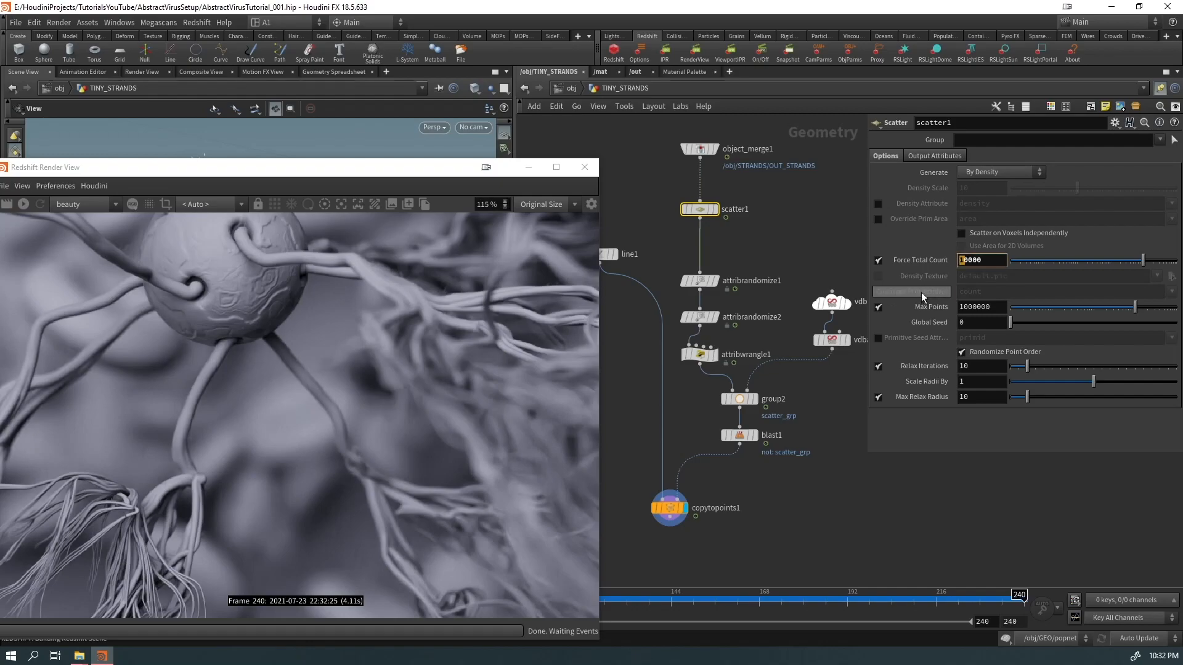
key("BackSpace")
type("3")
key("Return")
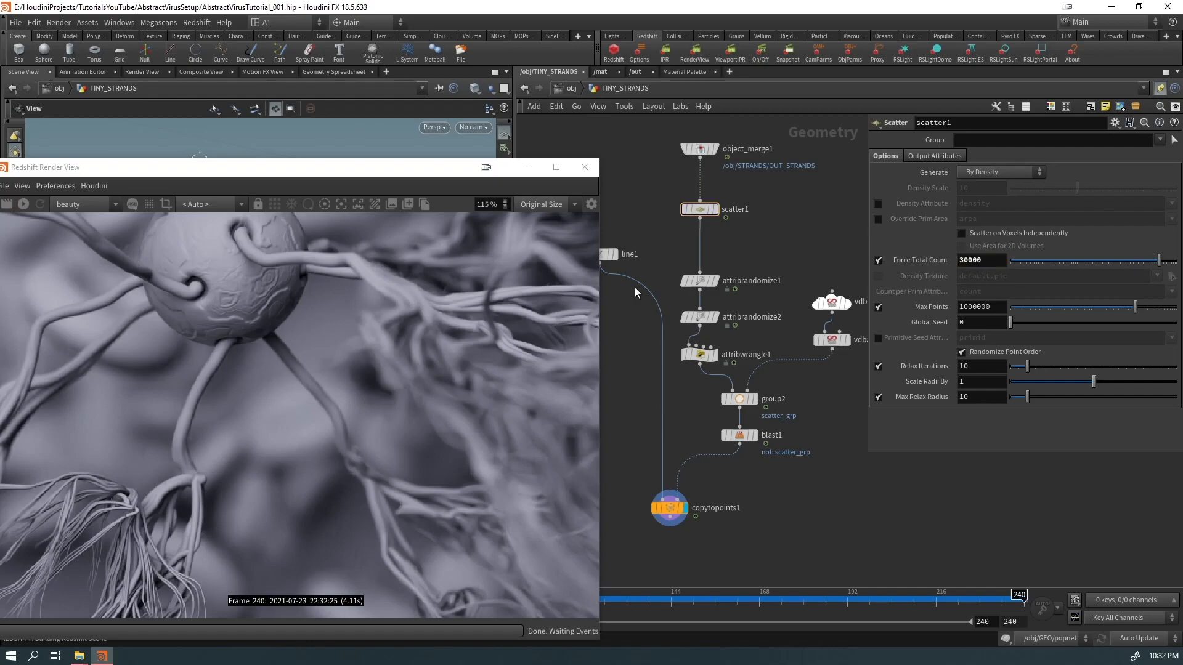
left_click_drag(278, 168, 468, 97)
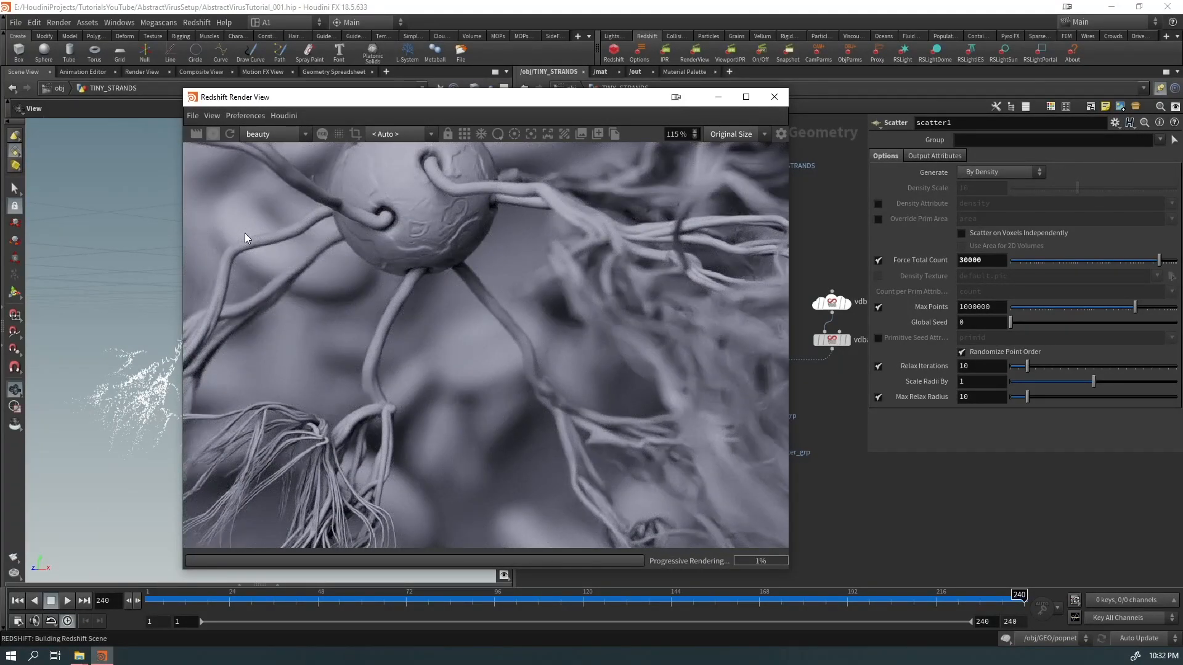
Step: Restrict the render to a region around the strand hanging from the underside of the virus sphere
scroll(295, 188, "up", 8)
left_click_drag(338, 198, 345, 298)
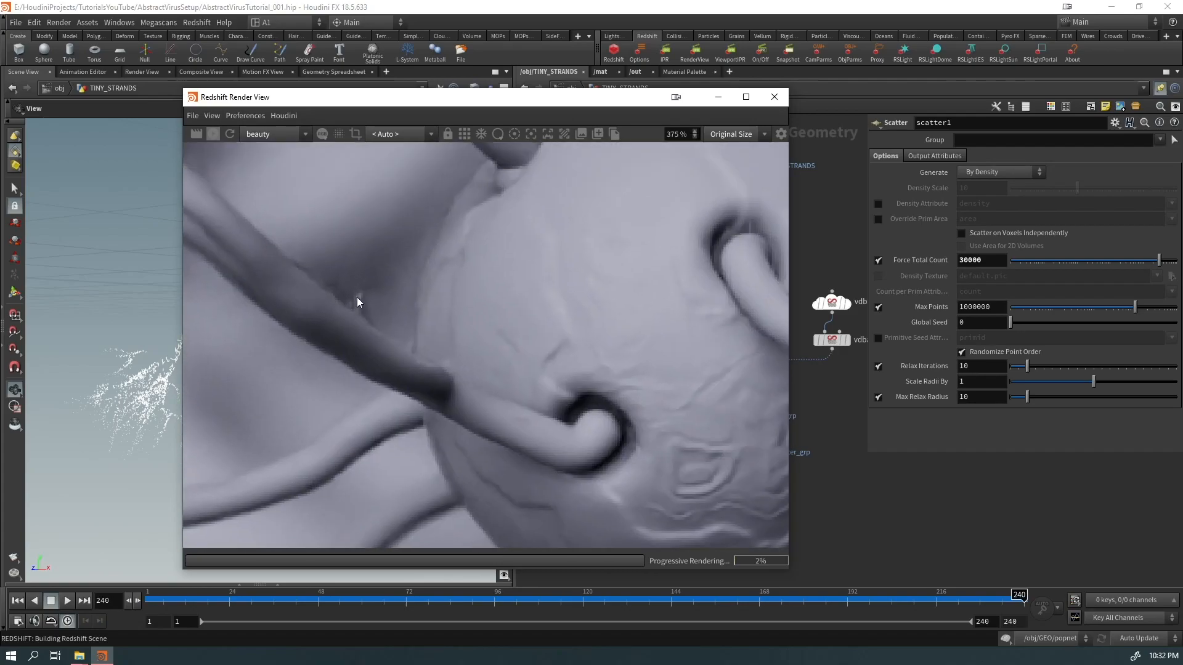
scroll(370, 388, "down", 5)
scroll(383, 401, "down", 3)
left_click_drag(454, 448, 356, 235)
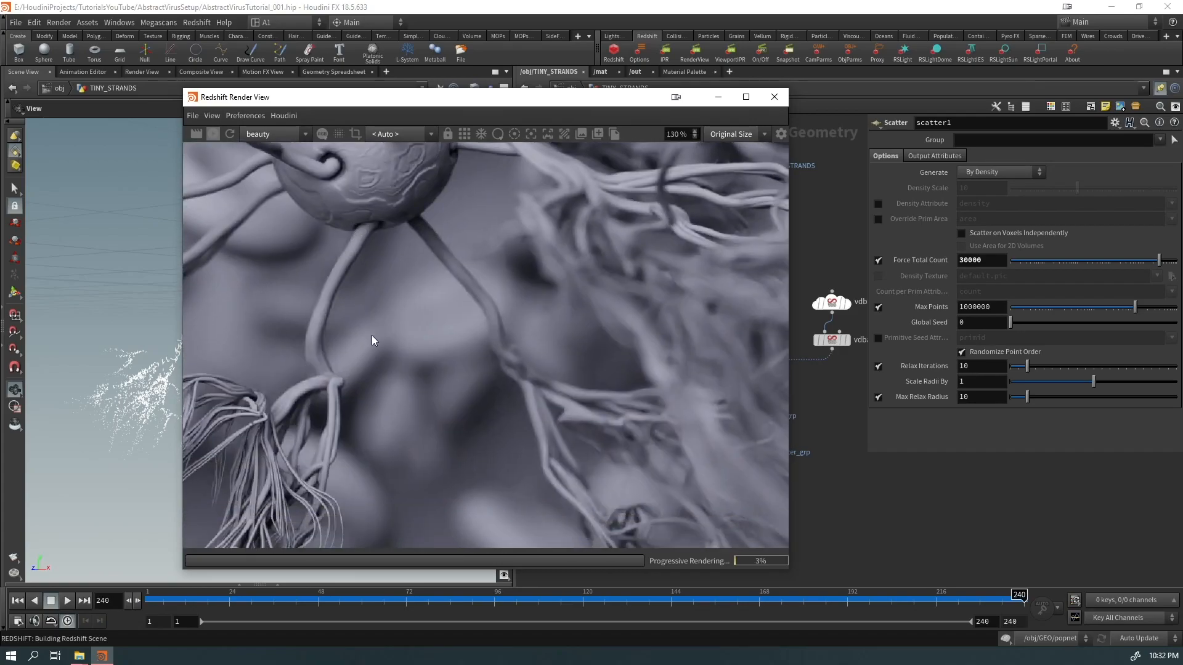
left_click_drag(420, 210, 267, 406, "shift")
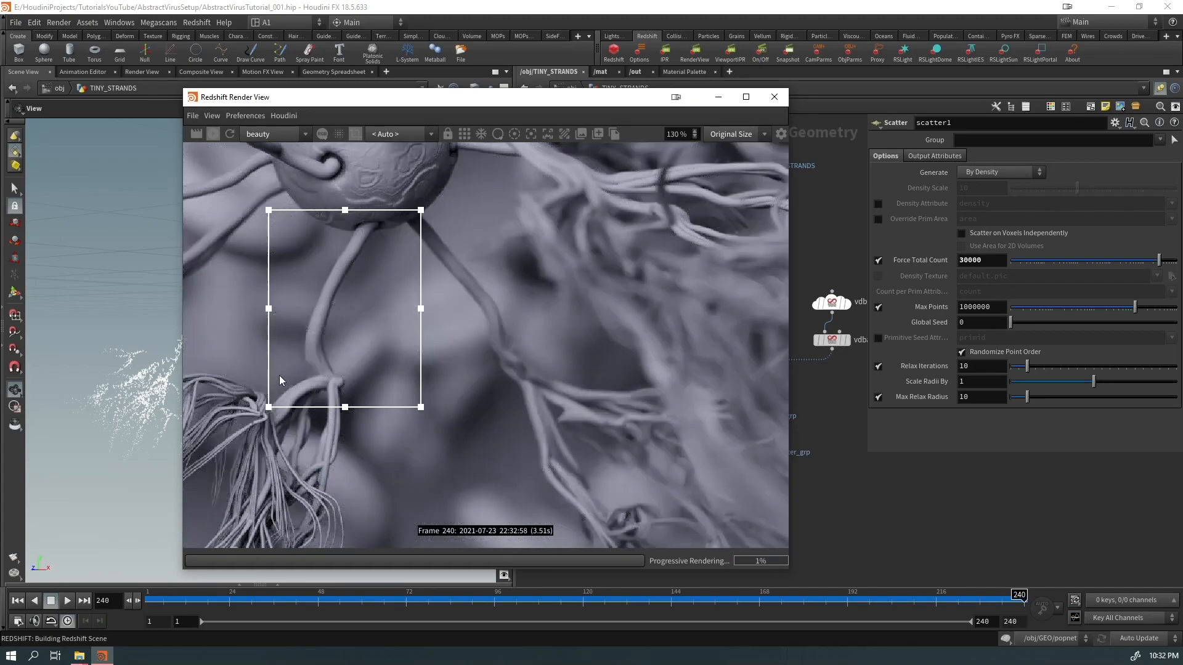
Step: Examine the density of the tiny hairs along the strand in the region render
scroll(298, 305, "up", 10)
scroll(339, 356, "down", 5)
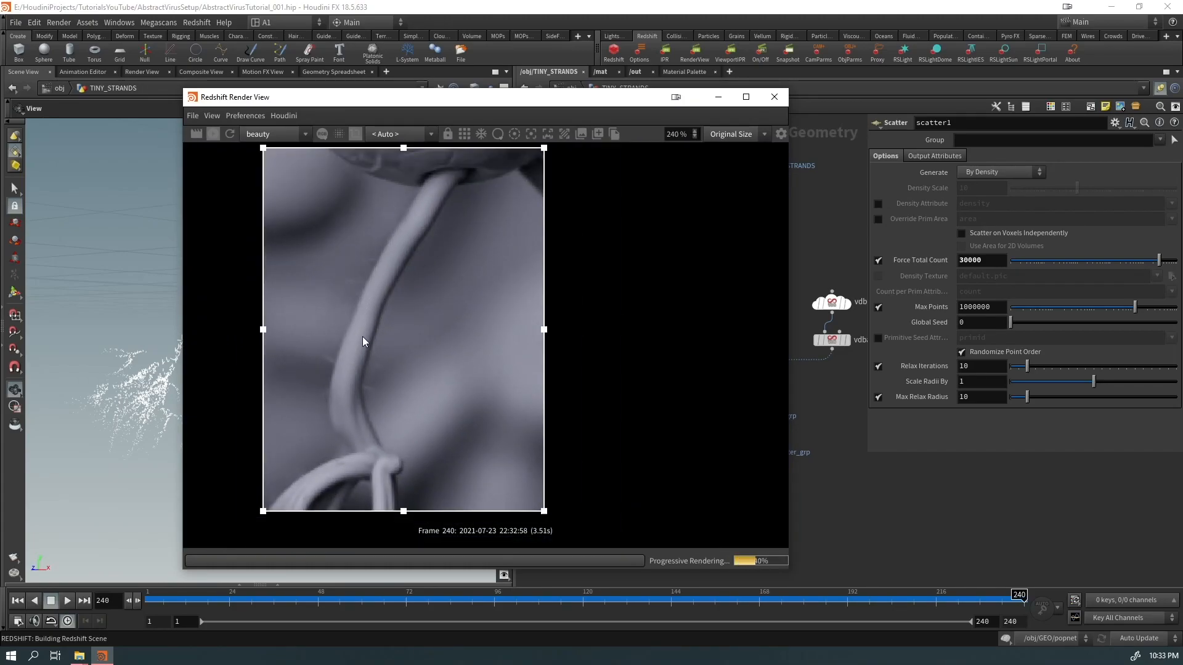
scroll(355, 320, "down", 2)
scroll(348, 353, "up", 5)
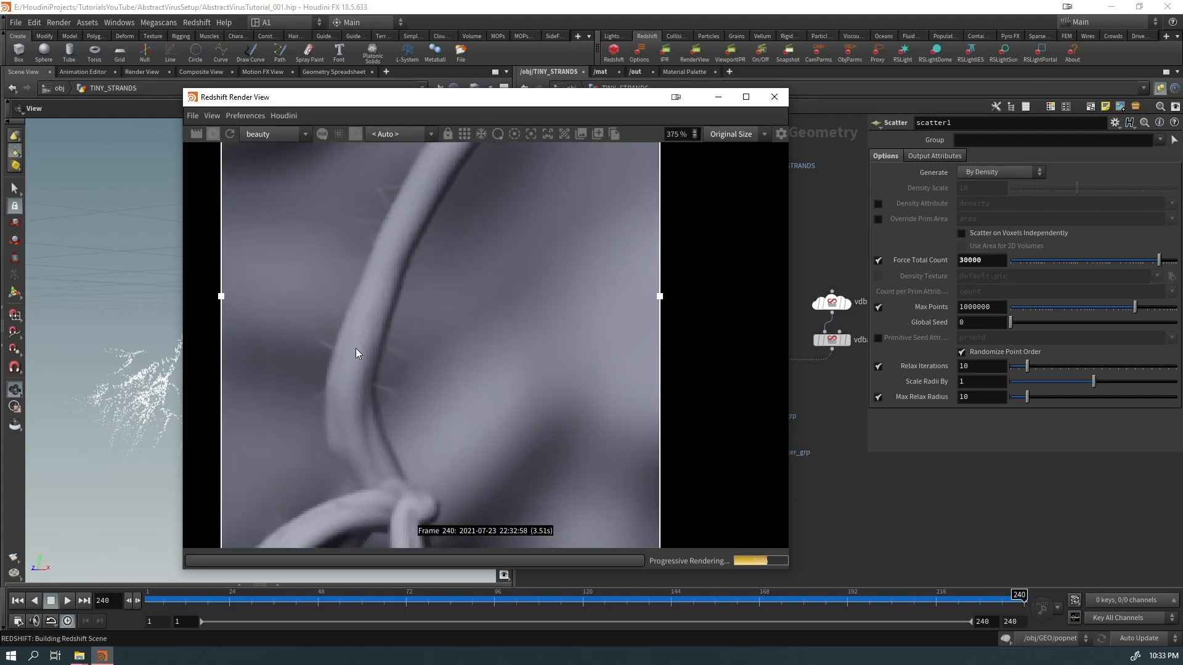
scroll(355, 346, "down", 3)
left_click_drag(509, 104, 369, 125)
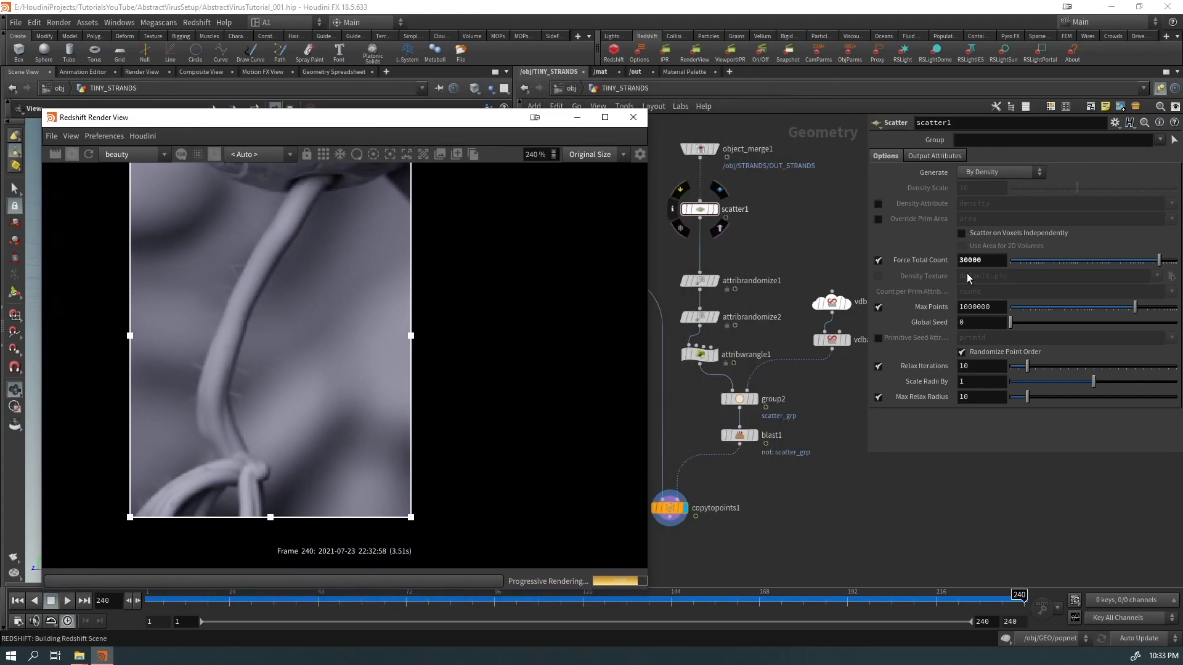
Step: Set scatter1's Force Total Count to 85000
left_click_drag(968, 263, 948, 277)
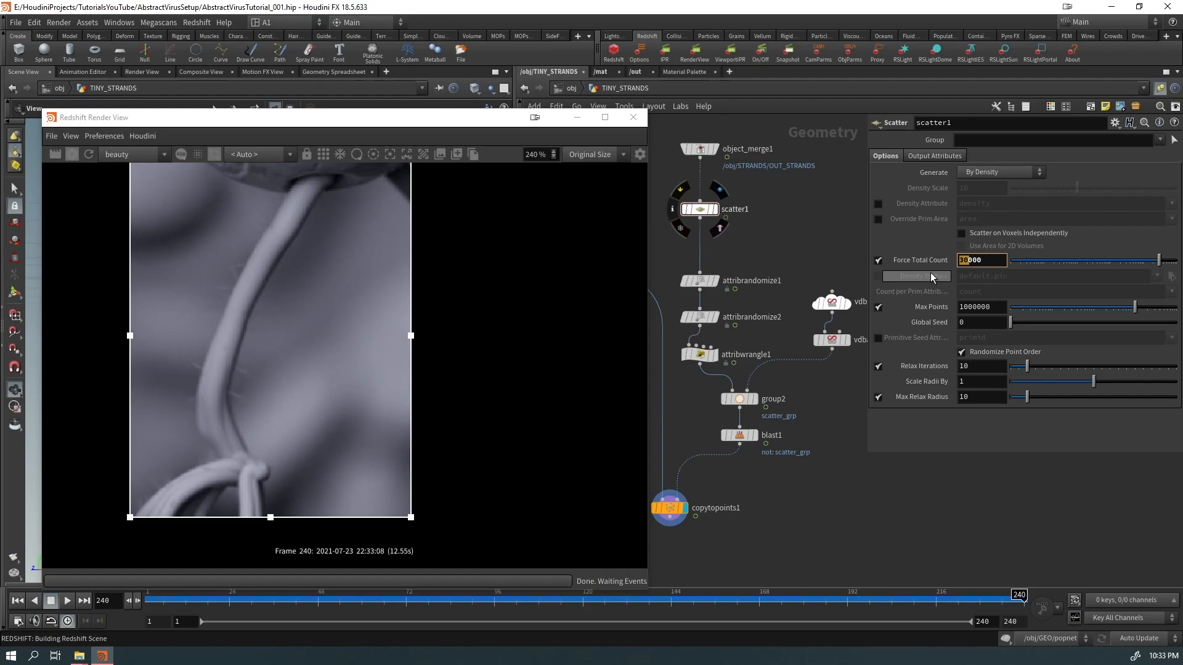
type("85")
key("Return")
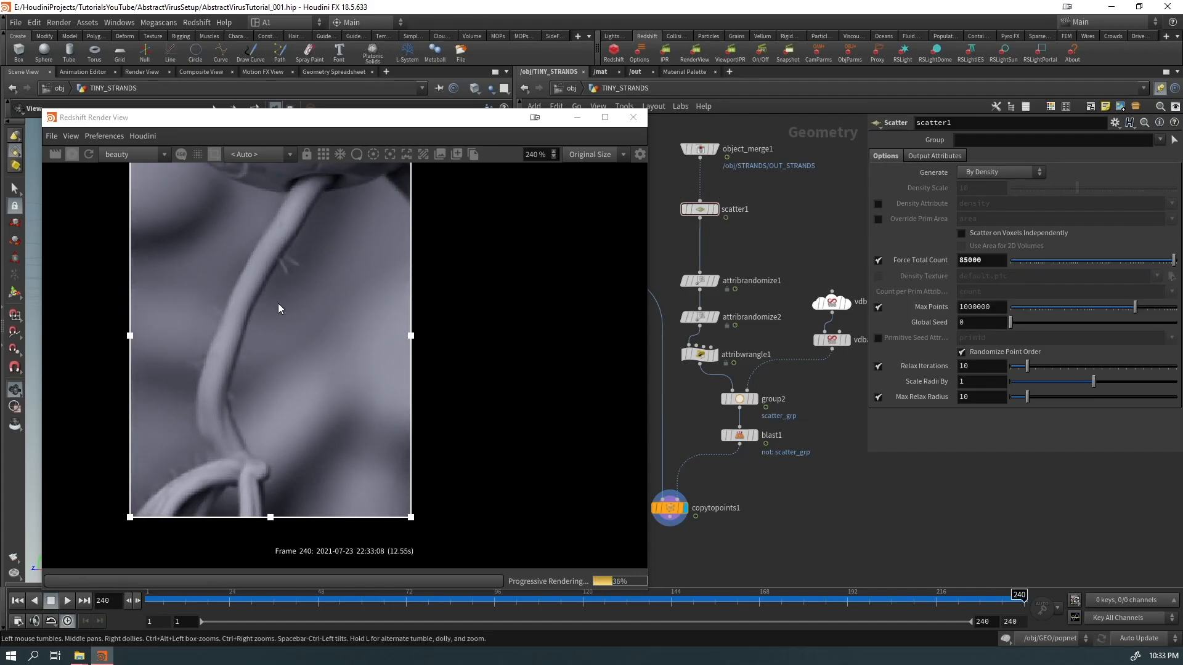
Step: Switch the render from the restricted region back to the full frame and maximize the Redshift Render View window
scroll(268, 391, "up", 3)
scroll(168, 353, "down", 3)
scroll(191, 274, "up", 3)
scroll(176, 349, "down", 3)
scroll(172, 360, "up", 2)
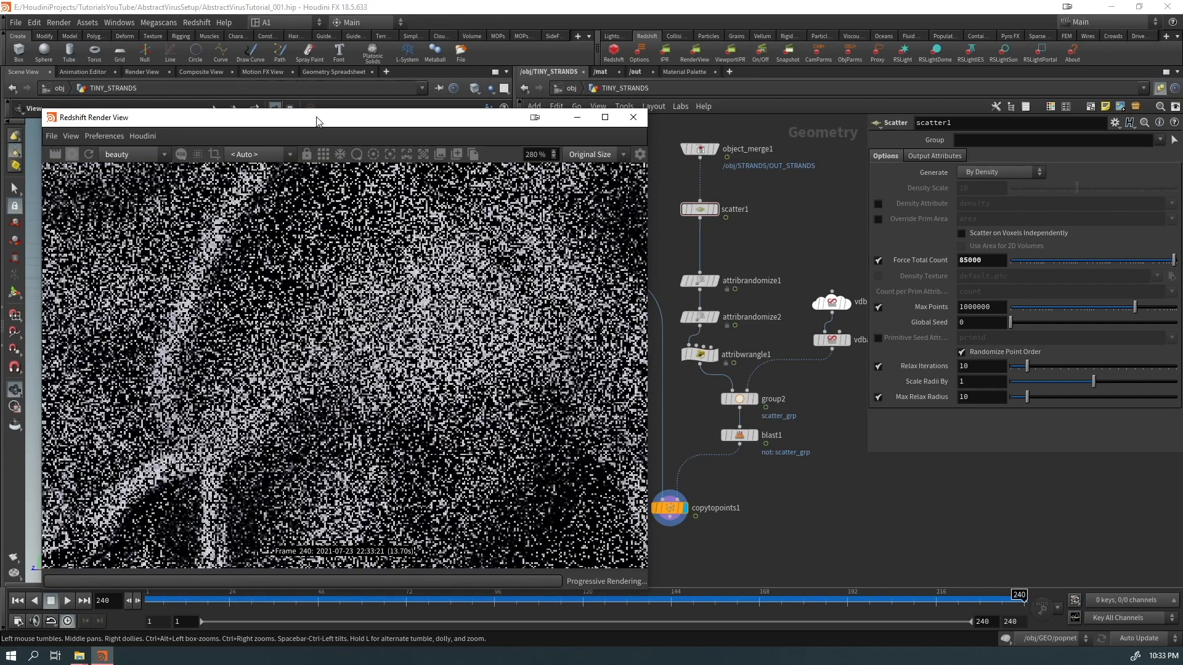
left_click_drag(316, 118, 402, 82)
left_click(690, 80)
scroll(593, 249, "down", 6)
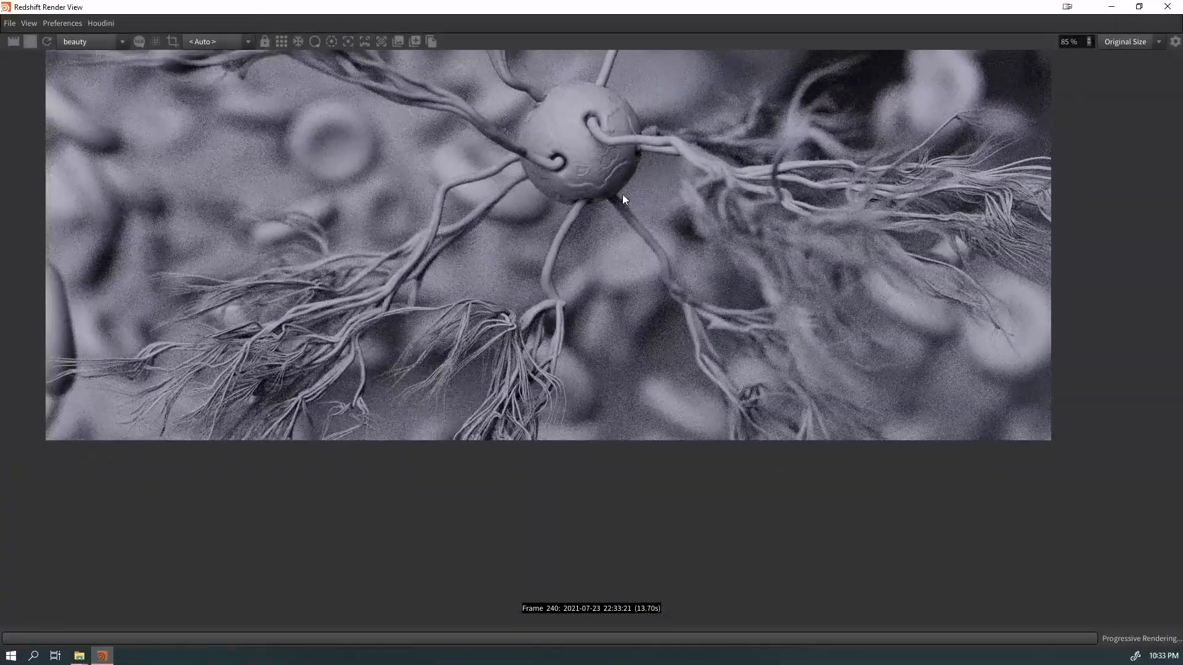
scroll(645, 311, "down", 1)
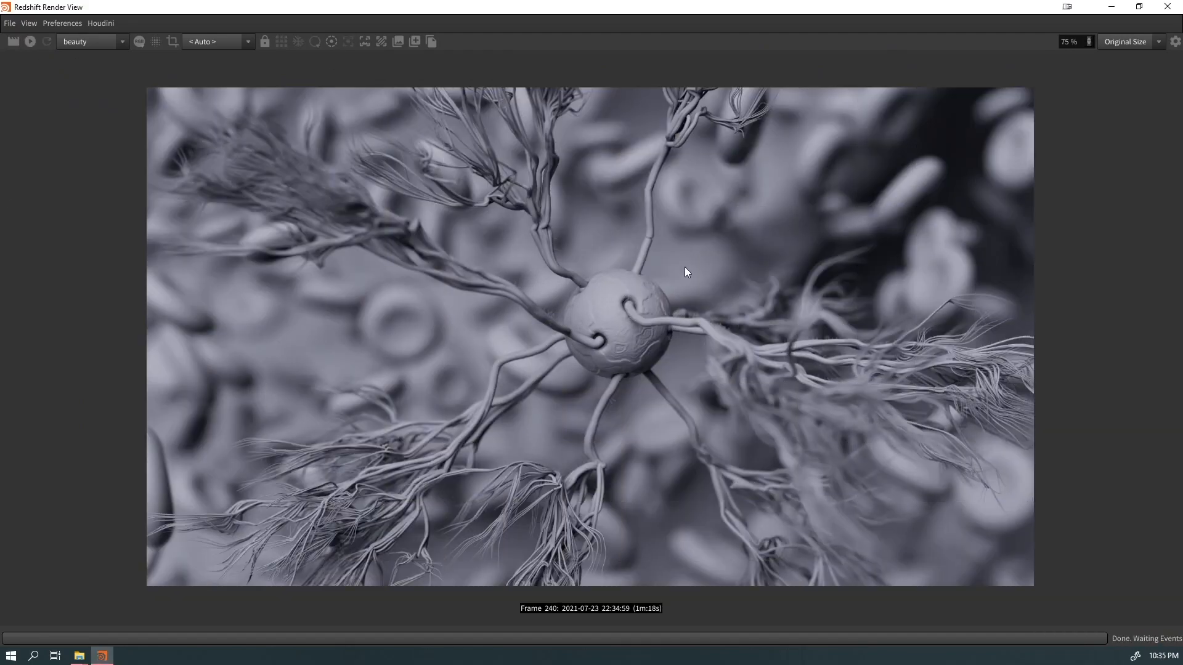
Step: Examine the tiny hairs near the sphere and along the right-hand strand bundle, as well as the overall look of the full-frame render
scroll(553, 338, "up", 4)
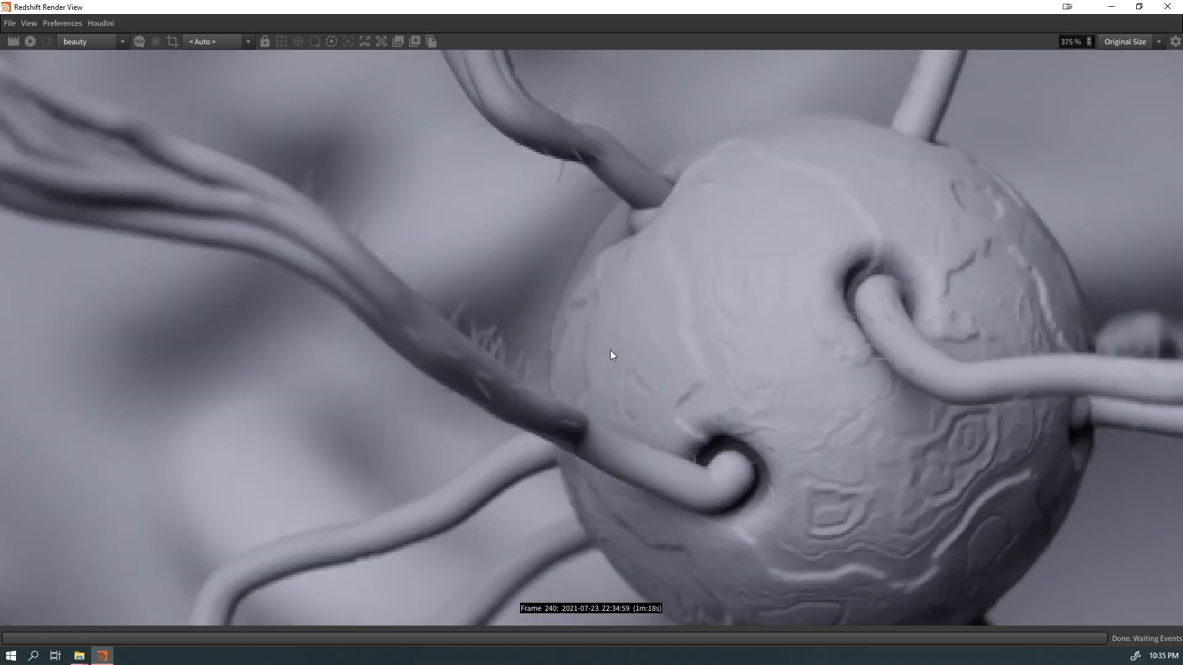
scroll(656, 375, "down", 6)
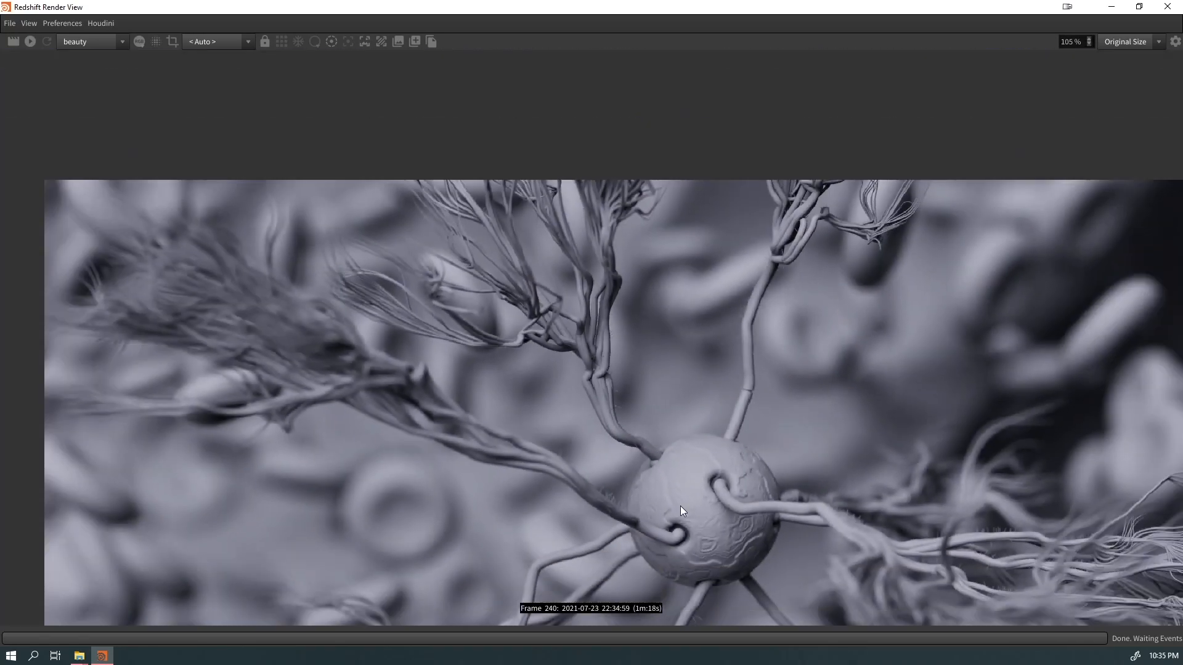
scroll(575, 249, "up", 1)
middle_click_drag(591, 243, 590, 308)
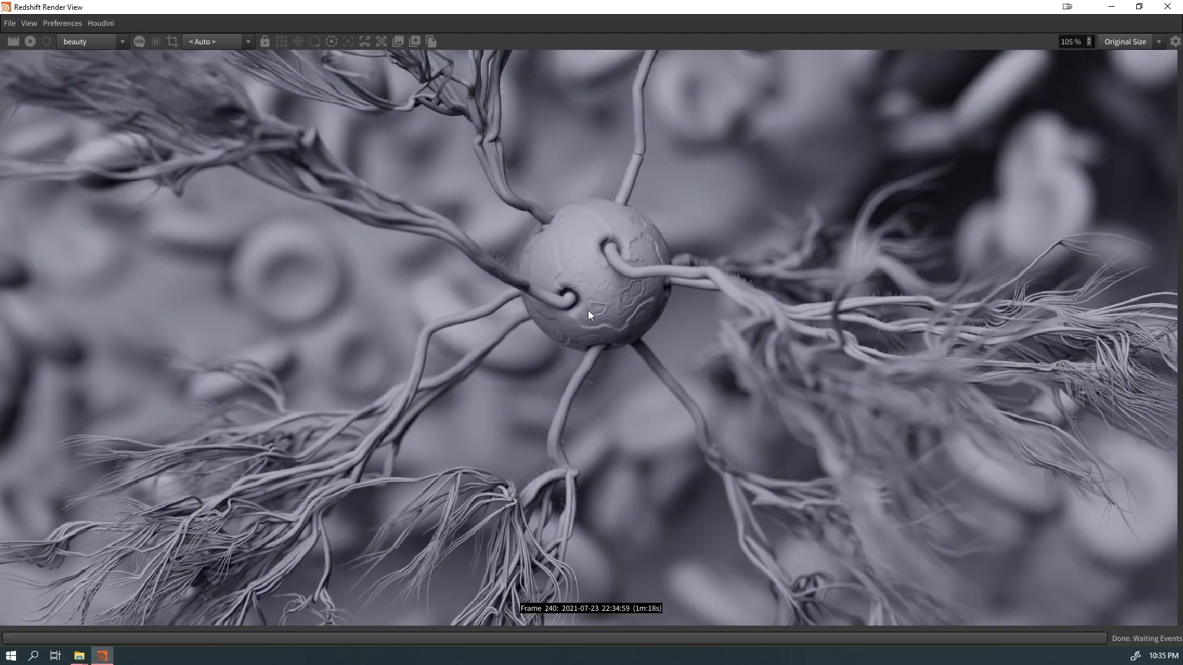
middle_click_drag(455, 461, 389, 371)
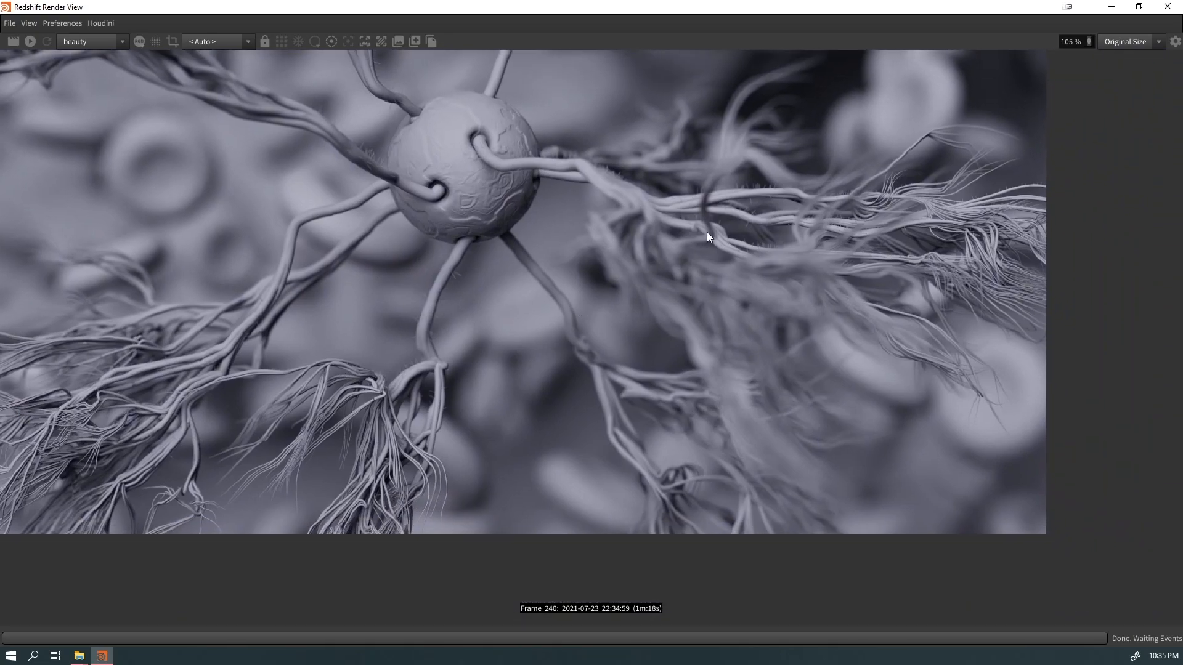
scroll(698, 241, "up", 5)
middle_click_drag(760, 273, 264, 249)
middle_click_drag(849, 288, 626, 260)
middle_click_drag(397, 178, 947, 215)
middle_click_drag(441, 198, 830, 312)
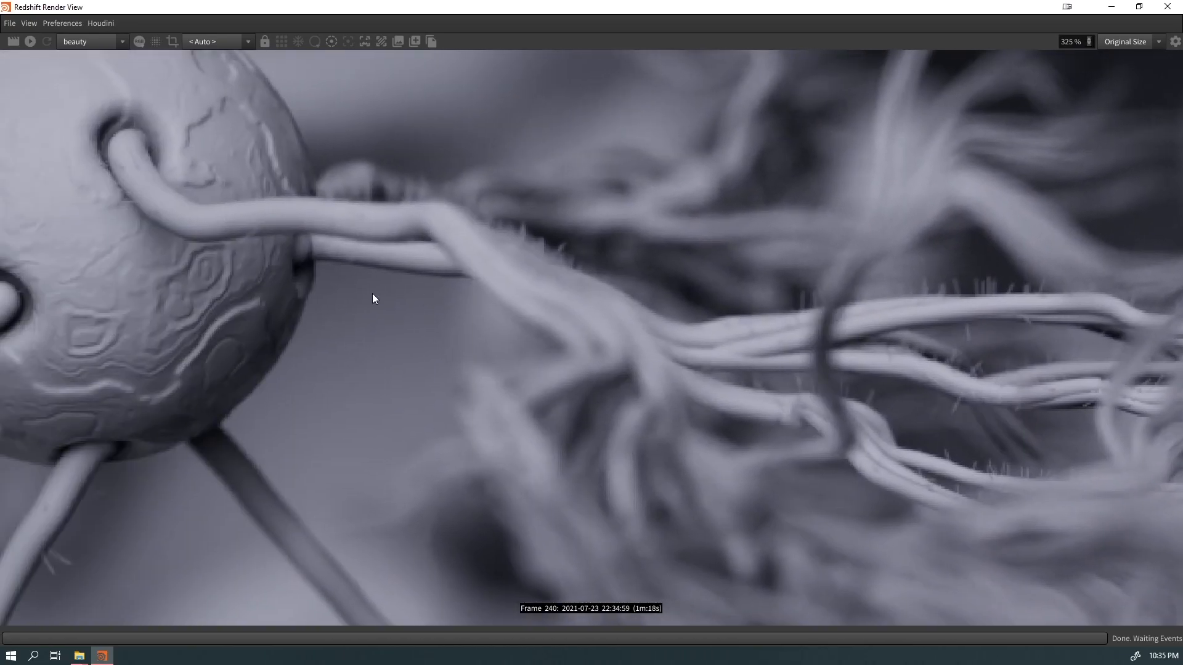
middle_click_drag(372, 298, 127, 216)
scroll(681, 287, "down", 5)
middle_click_drag(601, 322, 624, 386)
scroll(663, 394, "down", 3)
scroll(598, 390, "up", 2)
scroll(619, 438, "down", 1)
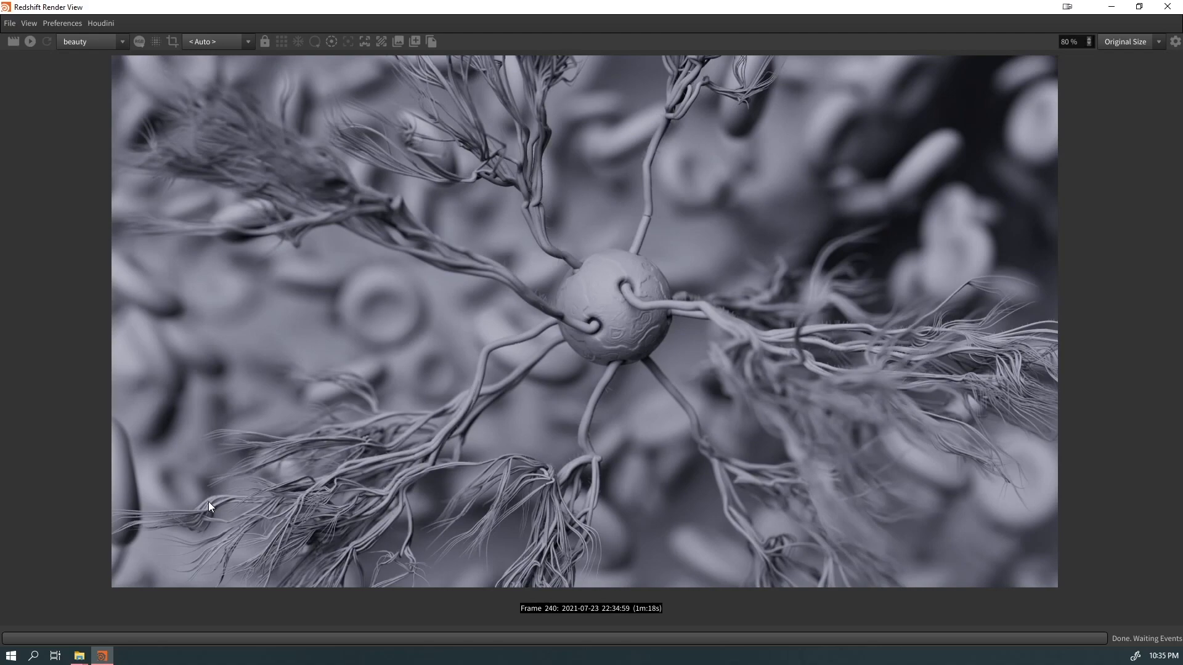
middle_click_drag(599, 361, 614, 366)
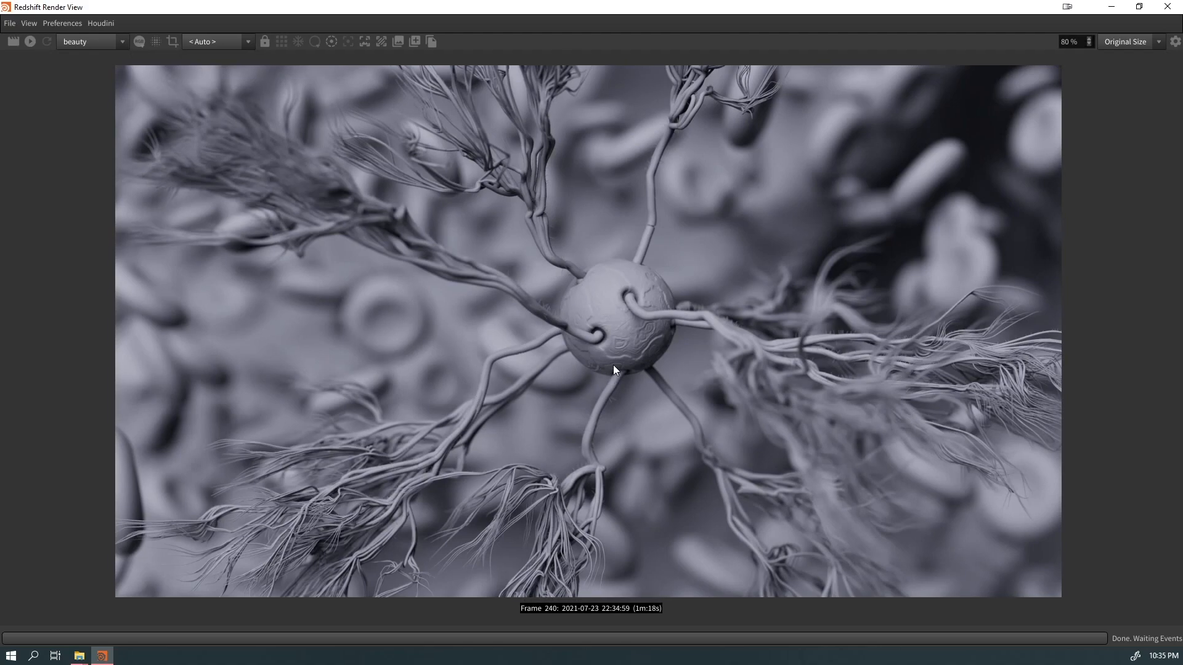